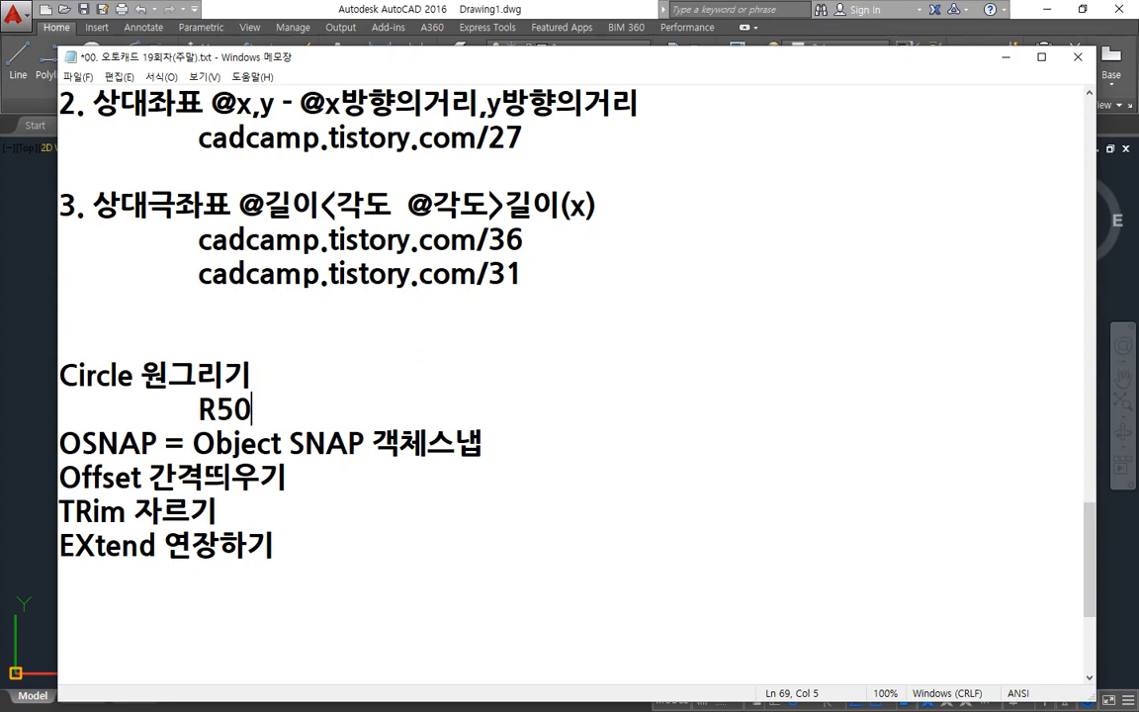
Step: Complete the R50 line under the Circle heading so it reads "R50 - 반지름, ø50 파이 - 지름"
{"action": "type", "text": ", ø50"}
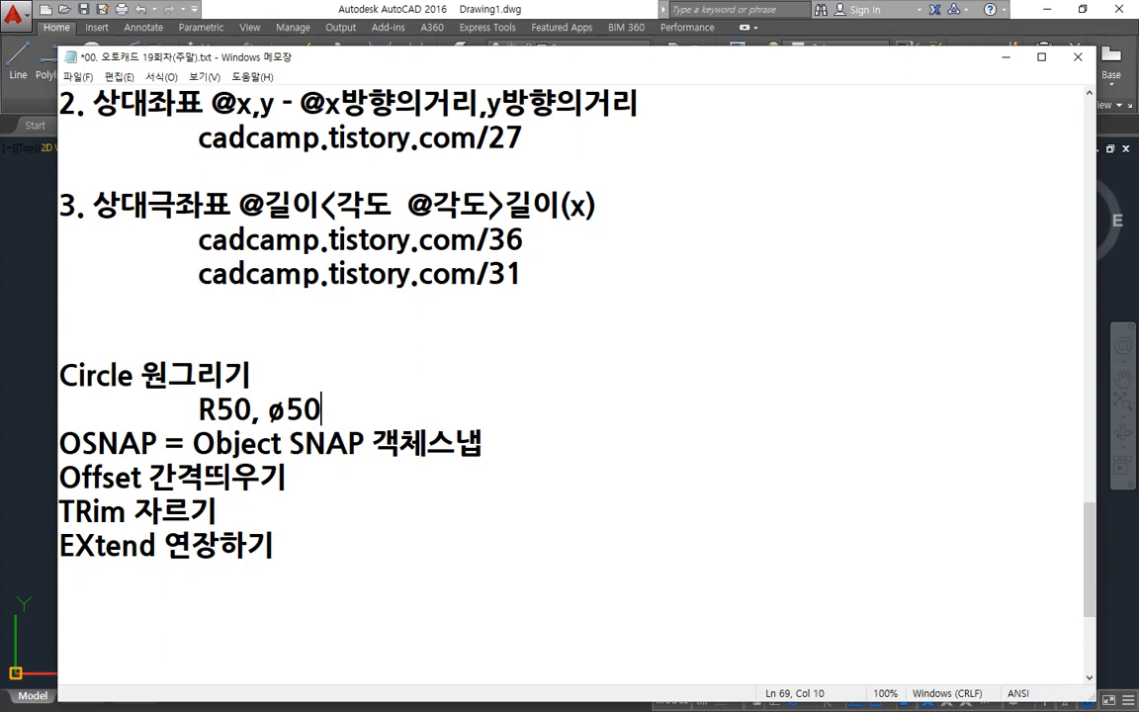
{"action": "key", "text": "Left"}
{"action": "key", "text": "Left"}
{"action": "key", "text": "Left"}
{"action": "key", "text": "Left"}
{"action": "key", "text": "Left"}
{"action": "type", "text": "-"}
{"action": "type", "text": " 반"}
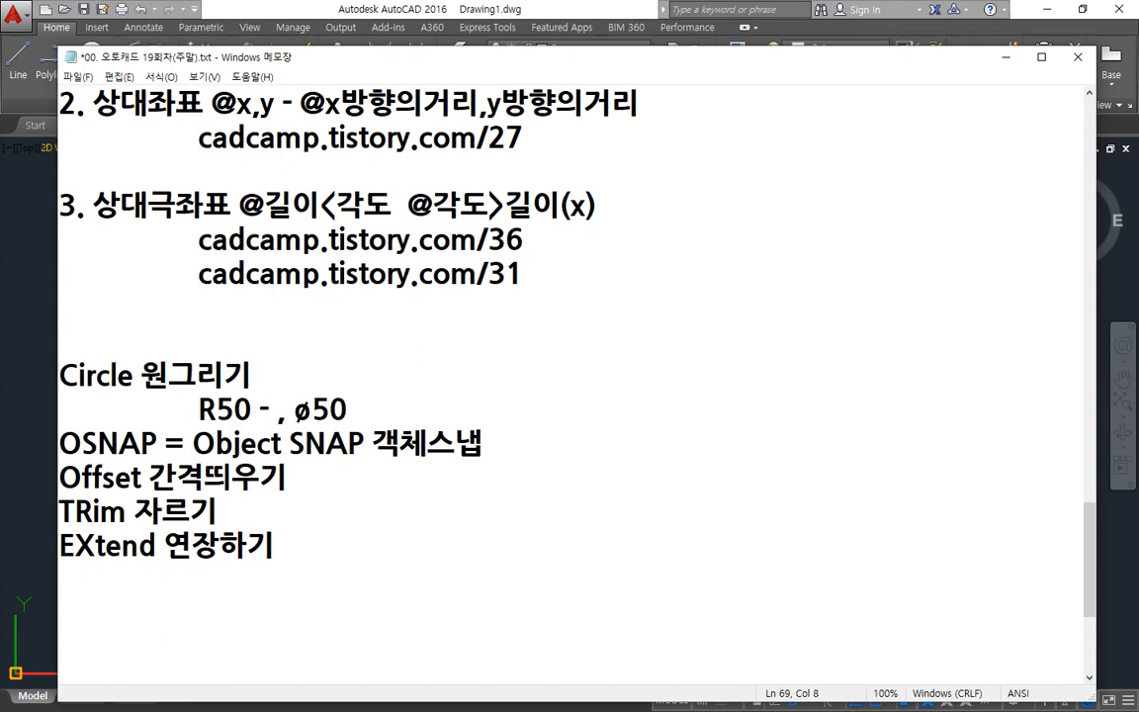
{"action": "type", "text": "지름"}
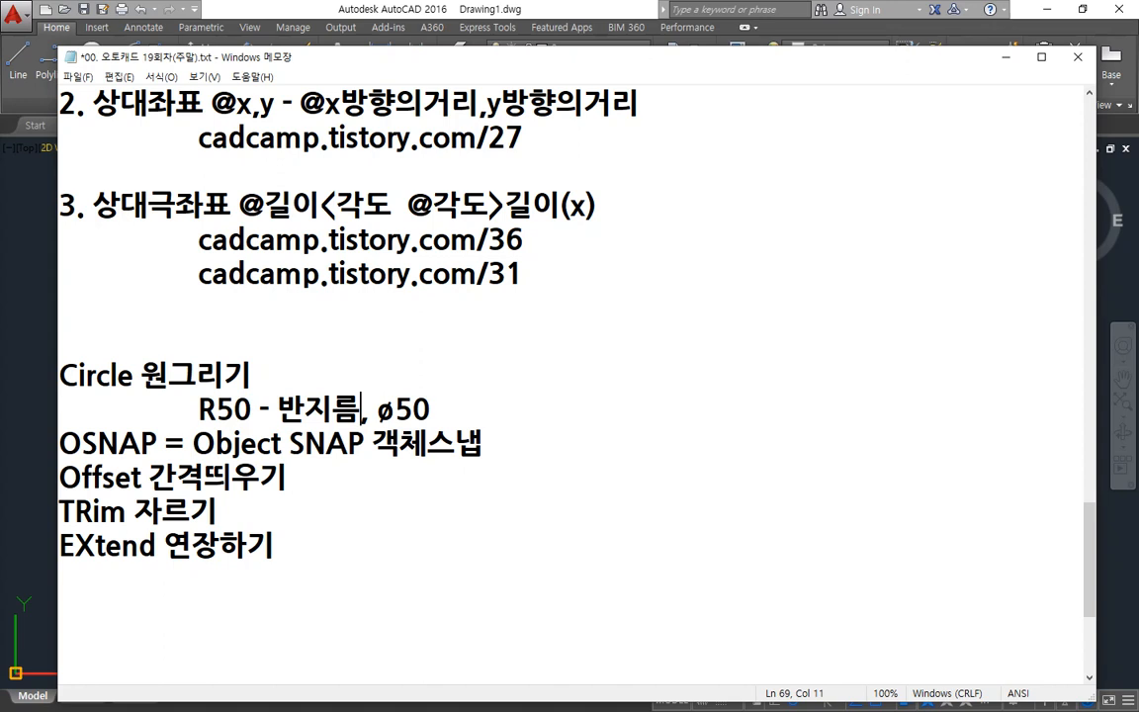
{"action": "key", "text": "End"}
{"action": "type", "text": "파이"}
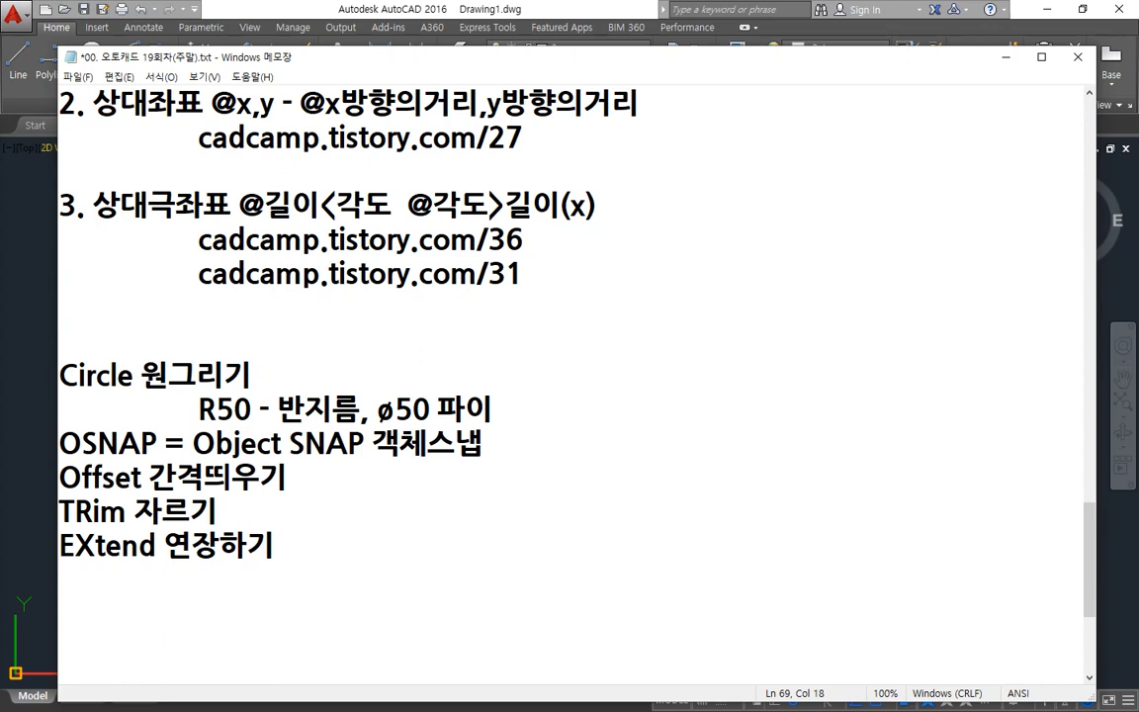
{"action": "type", "text": " - 지름"}
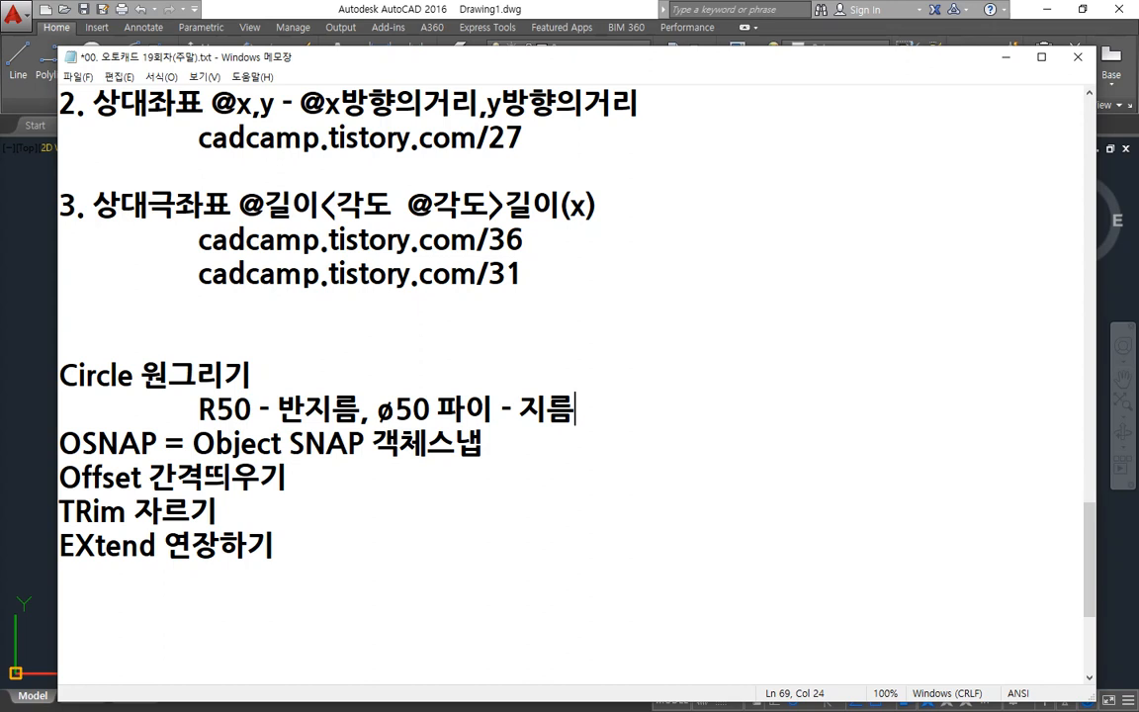
Step: Add an indented line "중심점, 반지름" below the R50 line in the Circle notes
{"action": "key", "text": "Return"}
{"action": "key", "text": "Tab"}
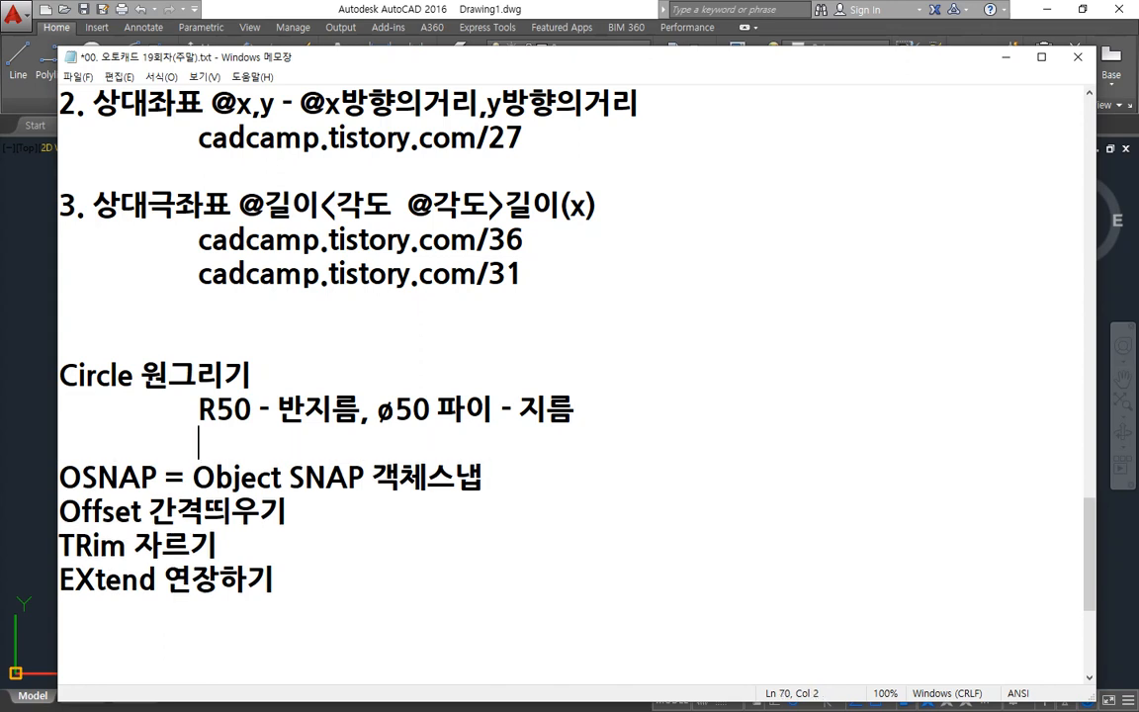
{"action": "type", "text": "중"}
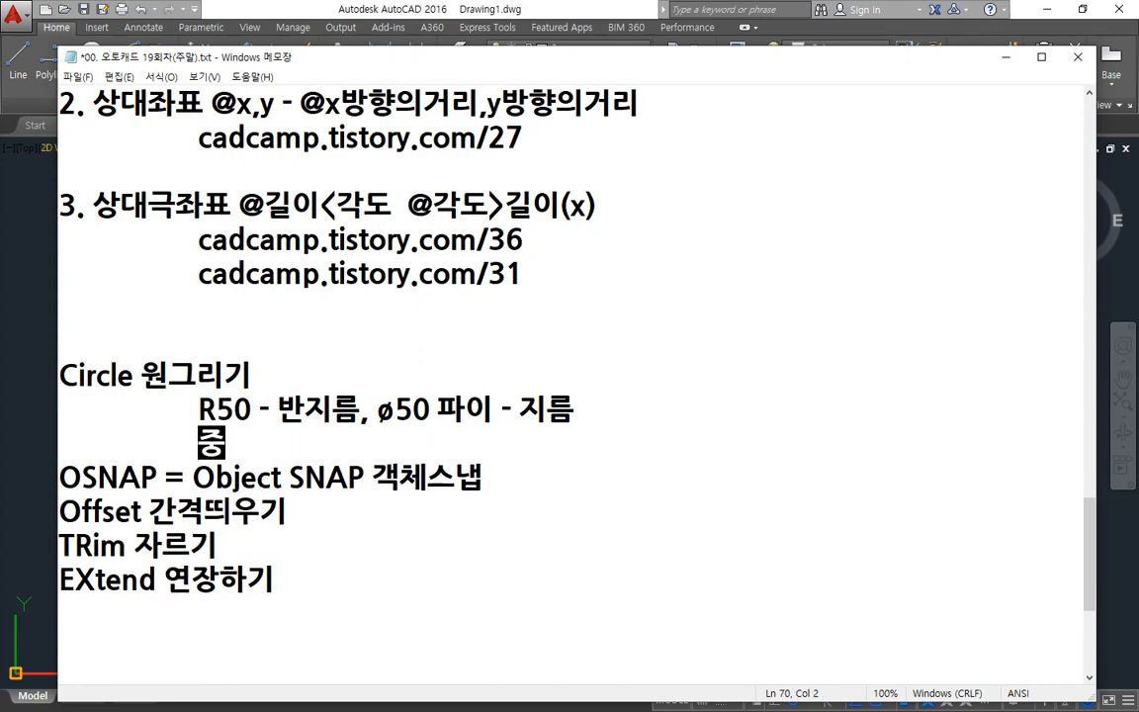
{"action": "type", "text": "지ㅁ섬"}
{"action": "key", "text": "BackSpace"}
{"action": "key", "text": "BackSpace"}
{"action": "key", "text": "BackSpace"}
{"action": "key", "text": "BackSpace"}
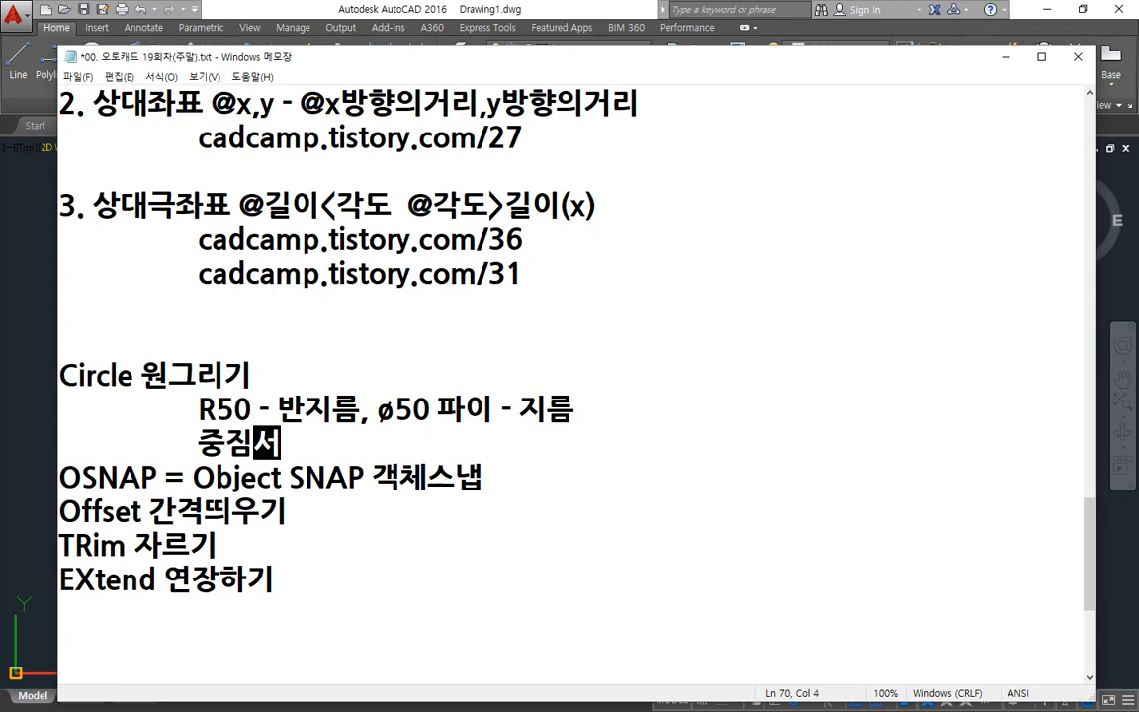
{"action": "key", "text": "BackSpace"}
{"action": "type", "text": "중심점, 반지름"}
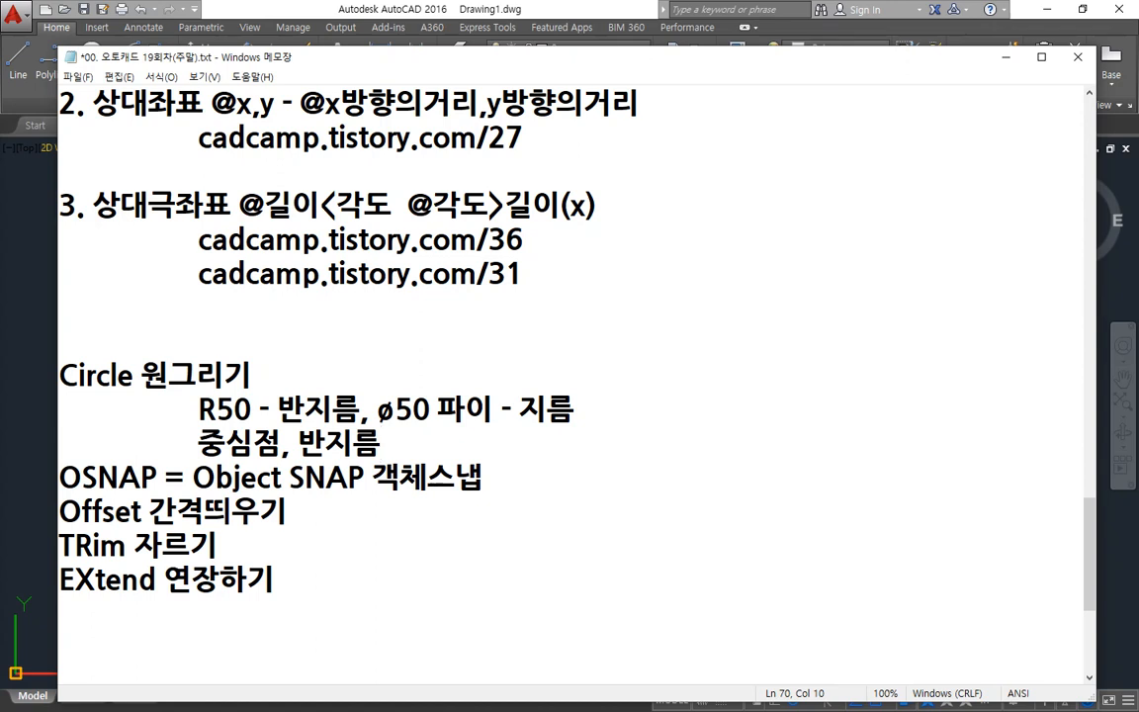
Step: Add an indented line "중심점, 지름" below the centre-radius line in the Circle notes
{"action": "key", "text": "Return"}
{"action": "key", "text": "Tab"}
{"action": "type", "text": "중심"}
{"action": "key", "text": "BackSpace"}
{"action": "key", "text": "BackSpace"}
{"action": "key", "text": "BackSpace"}
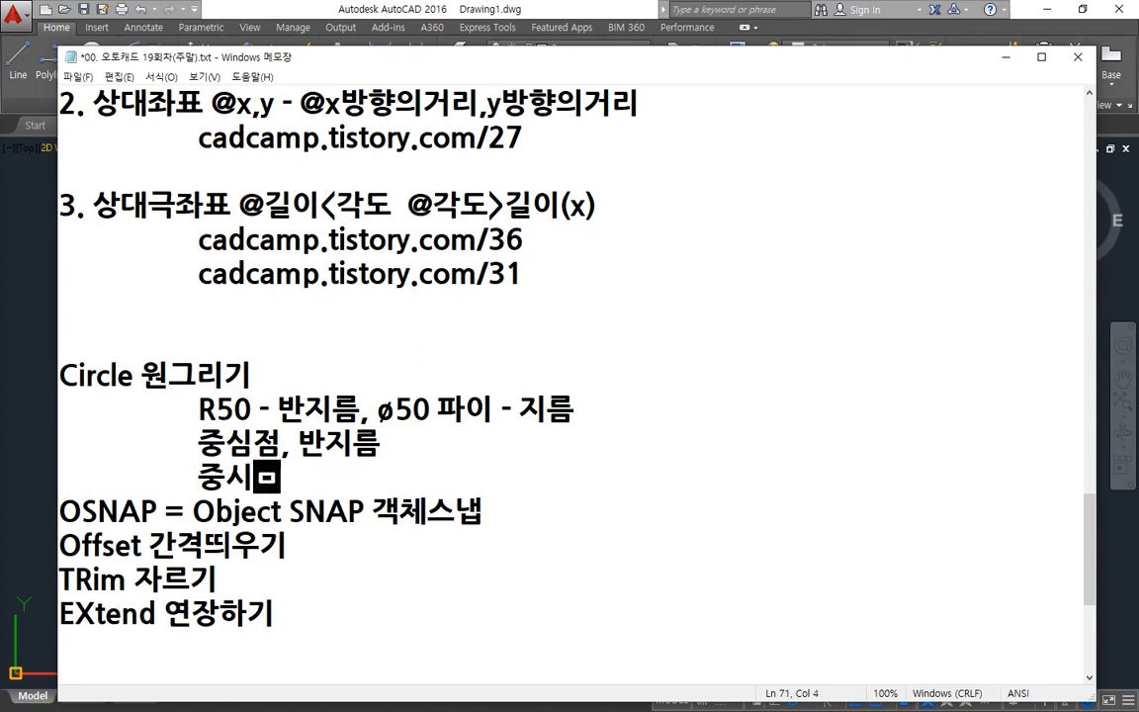
{"action": "type", "text": "심점,"}
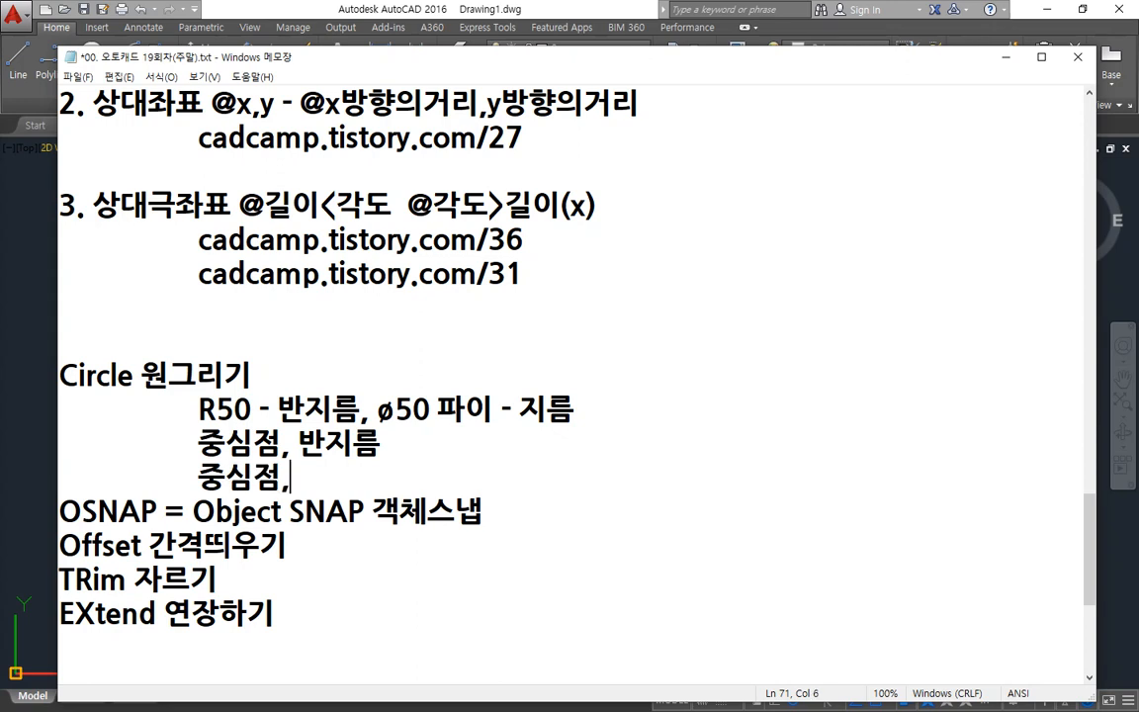
{"action": "type", "text": " ㅈㅣ름"}
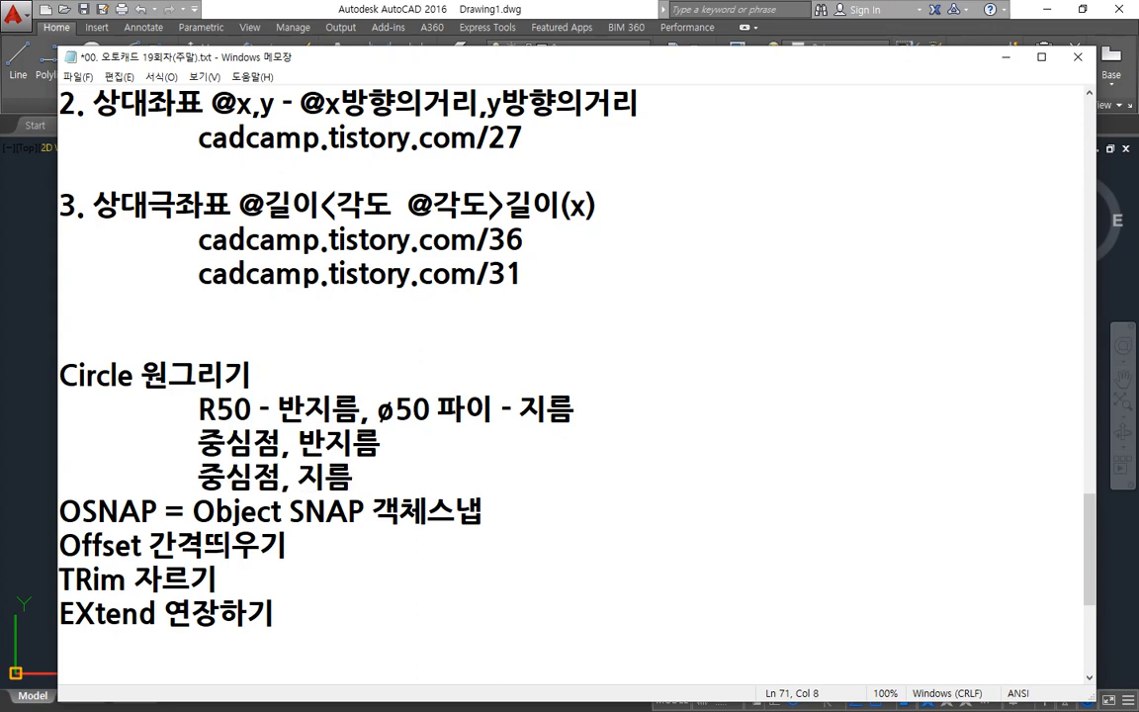
Step: Add an indented line "2P - 2개의 점을 통과하는 원" to the Circle notes
{"action": "key", "text": "Return"}
{"action": "key", "text": "Tab"}
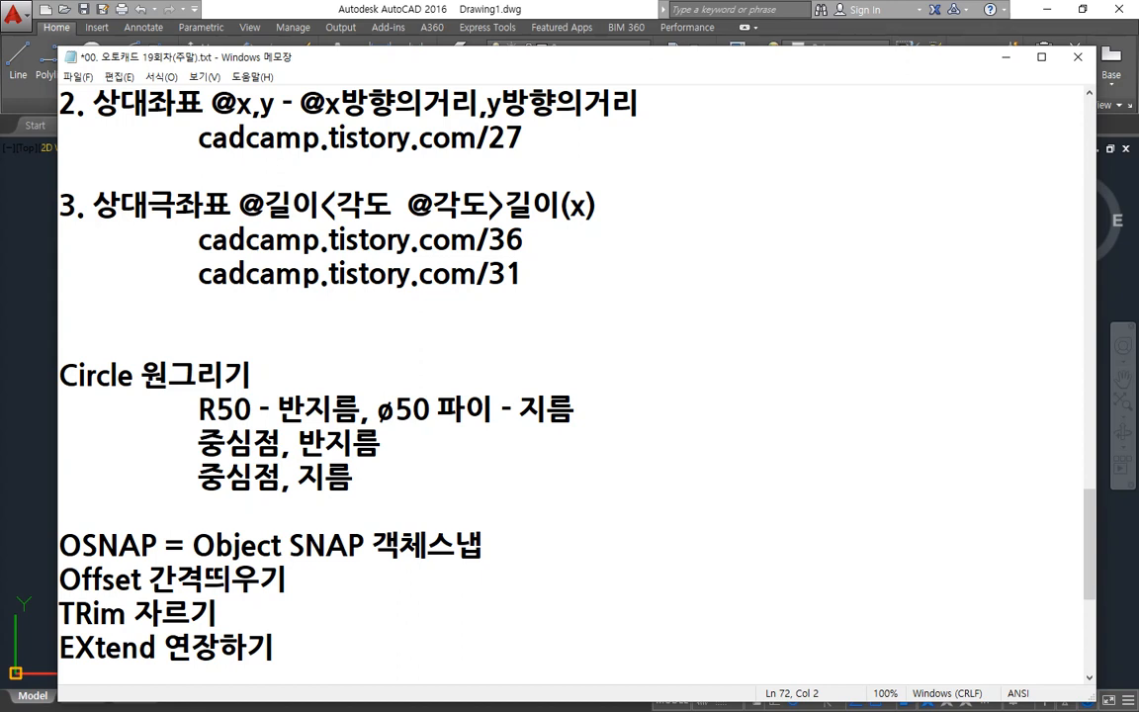
{"action": "type", "text": "2P - 2개의 점을 통과하는 "}
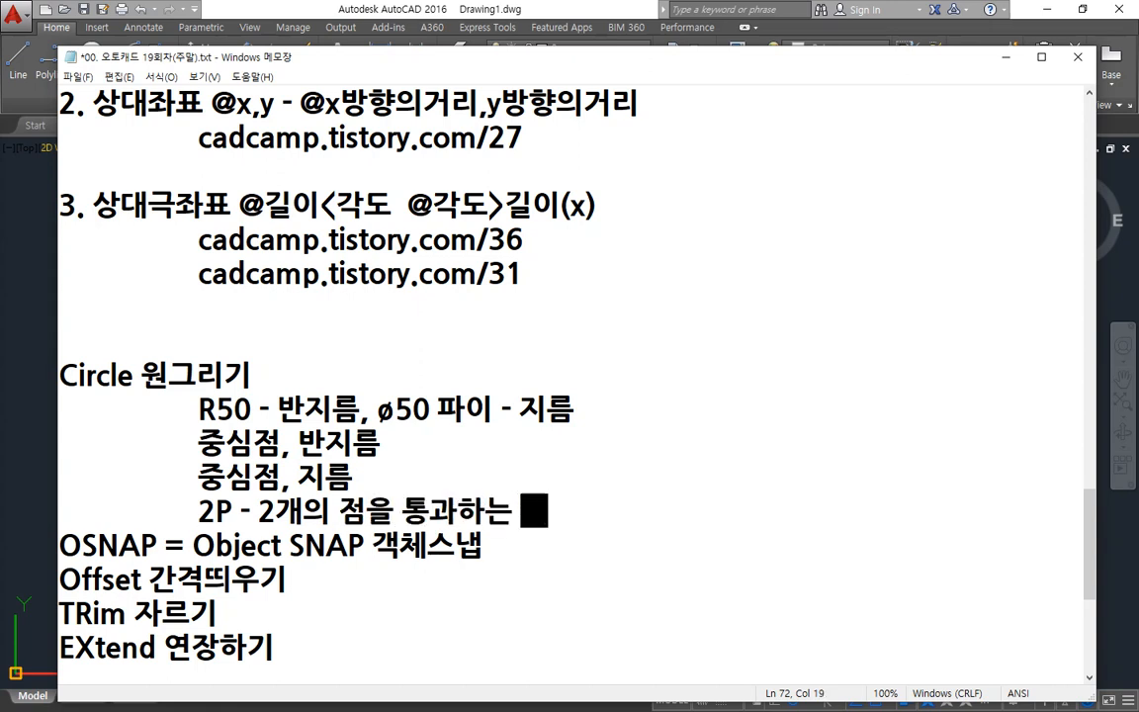
{"action": "type", "text": "우ㄴ"}
Step: Add an indented line "3P - 3개의 점을 통과하는 원" below the 2P line
{"action": "key", "text": "Return"}
{"action": "key", "text": "Tab"}
{"action": "type", "text": "3P - "}
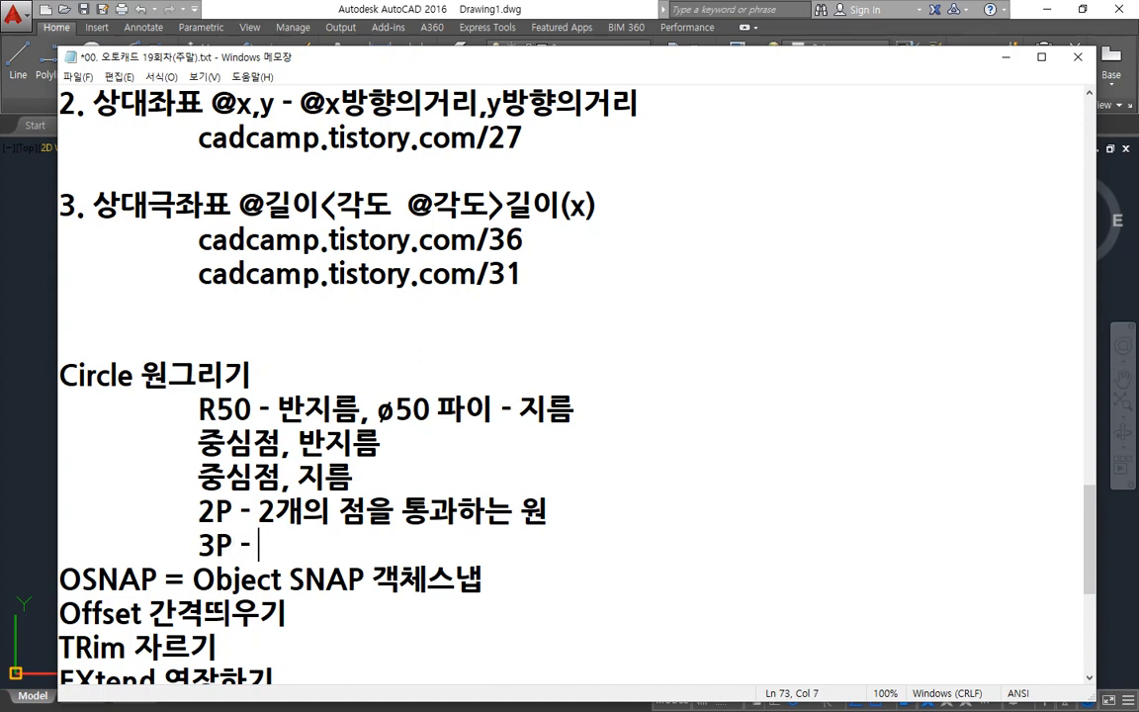
{"action": "type", "text": "3갱"}
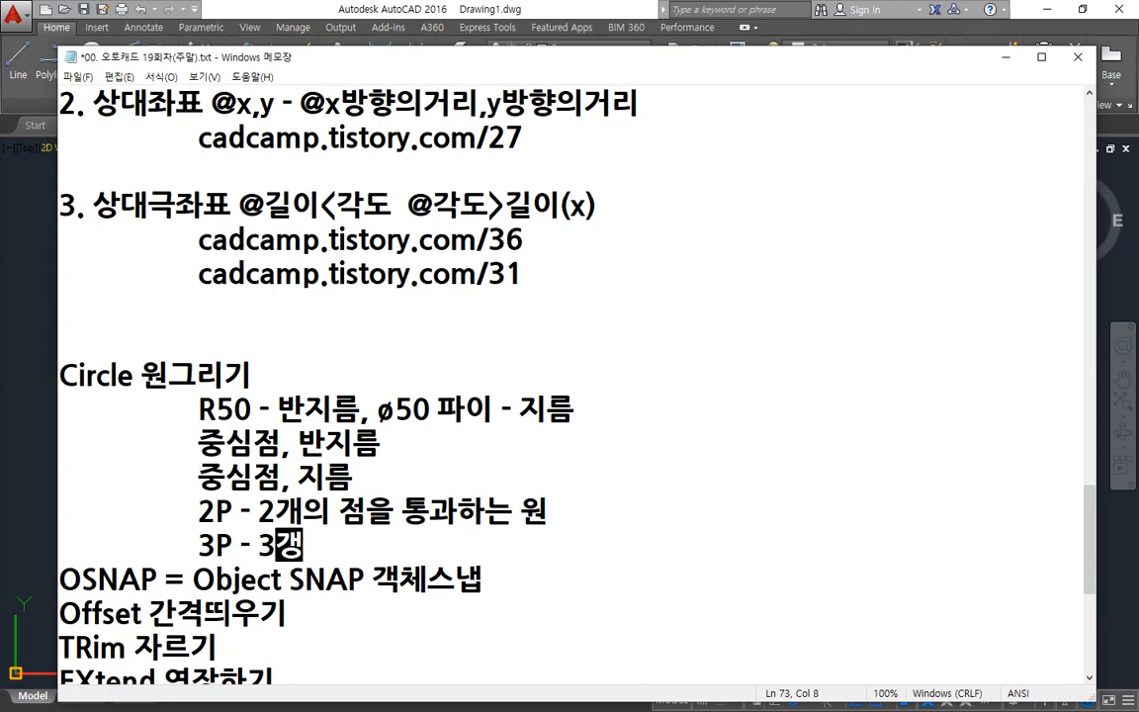
{"action": "type", "text": "의 점을 토"}
{"action": "type", "text": "과하는 원"}
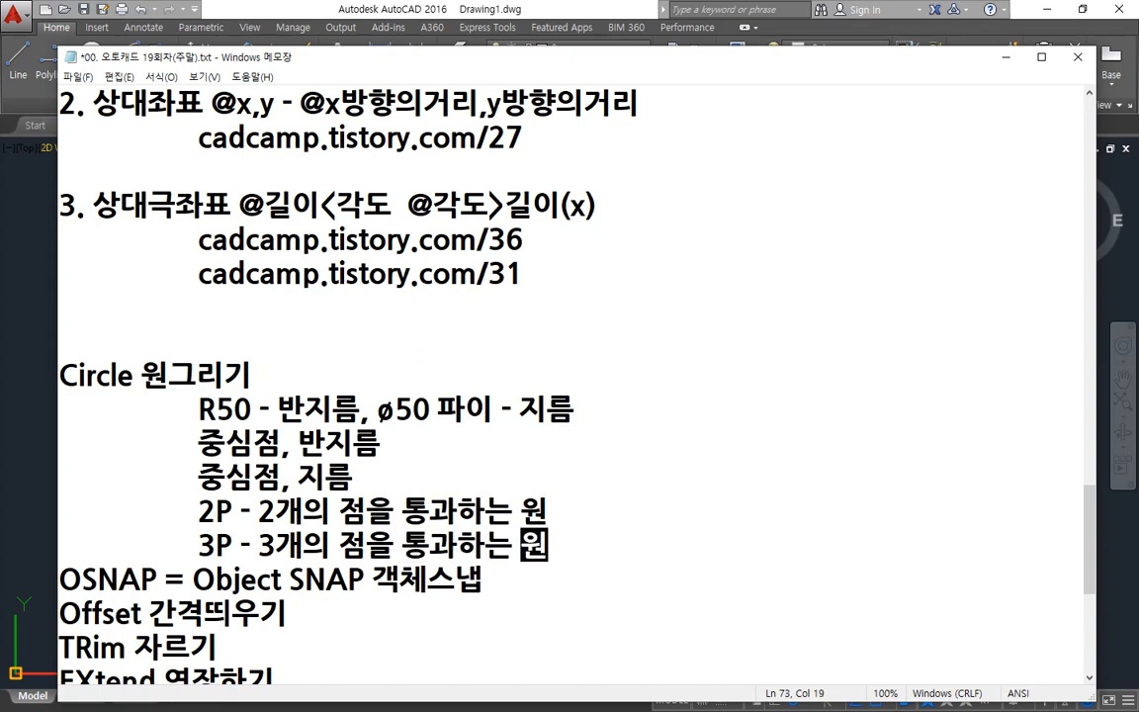
Step: Add an indented line "TTR - 2개의 객체에 접하면서 반지름이 R인 원" below the 3P line
{"action": "key", "text": "Return"}
{"action": "key", "text": "Tab"}
{"action": "type", "text": "TTR -"}
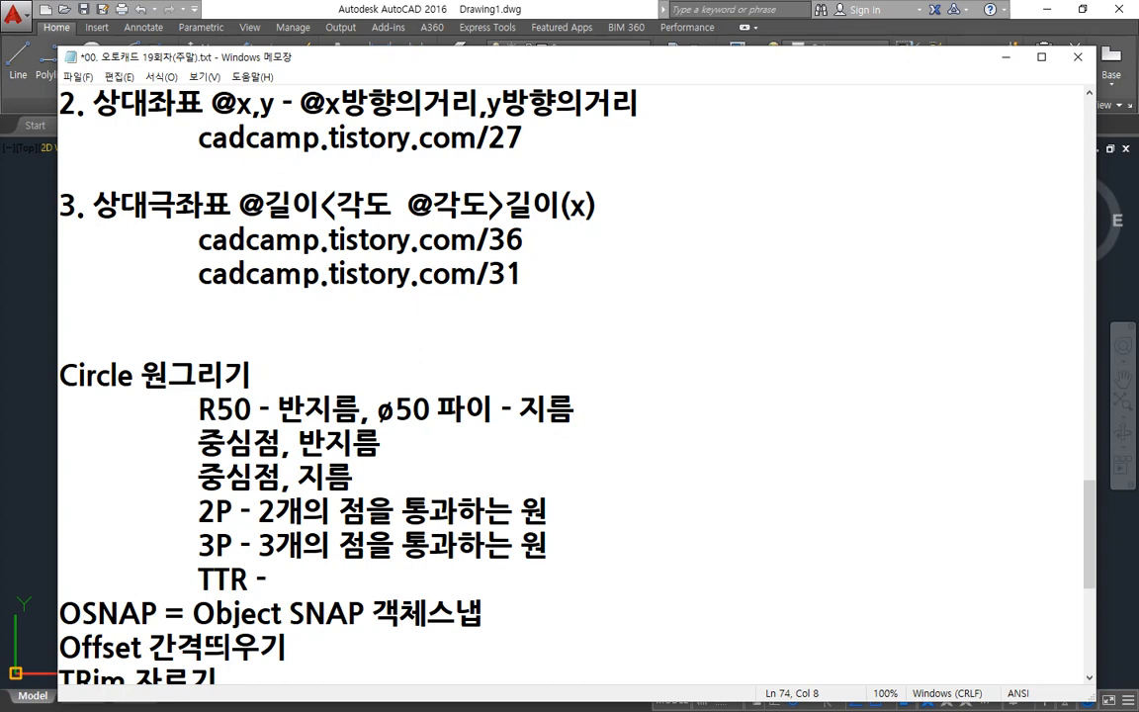
{"action": "type", "text": "2개의 객ㅊ"}
{"action": "type", "text": "ㅔ에 접하며"}
{"action": "type", "text": "ㄴ서 반질"}
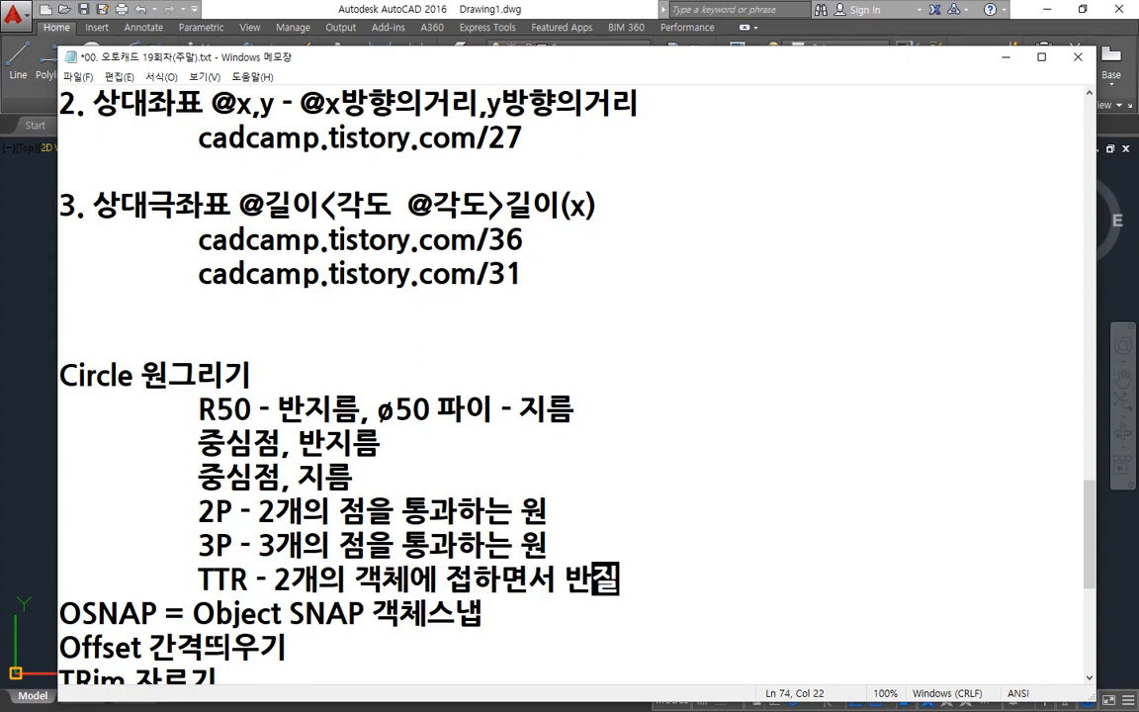
{"action": "type", "text": "ㅡㅁ이 R인ㅇㅝㄴ"}
{"action": "key", "text": "Left"}
{"action": "key", "text": "Left"}
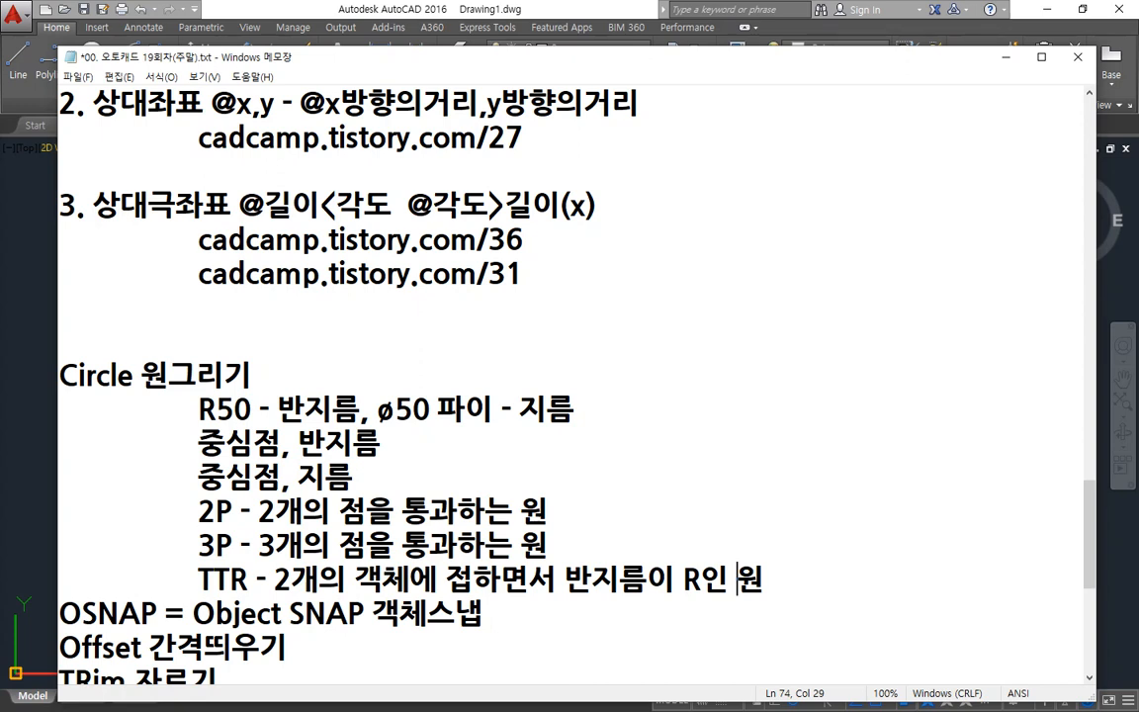
{"action": "key", "text": "Return"}
{"action": "key", "text": "Tab"}
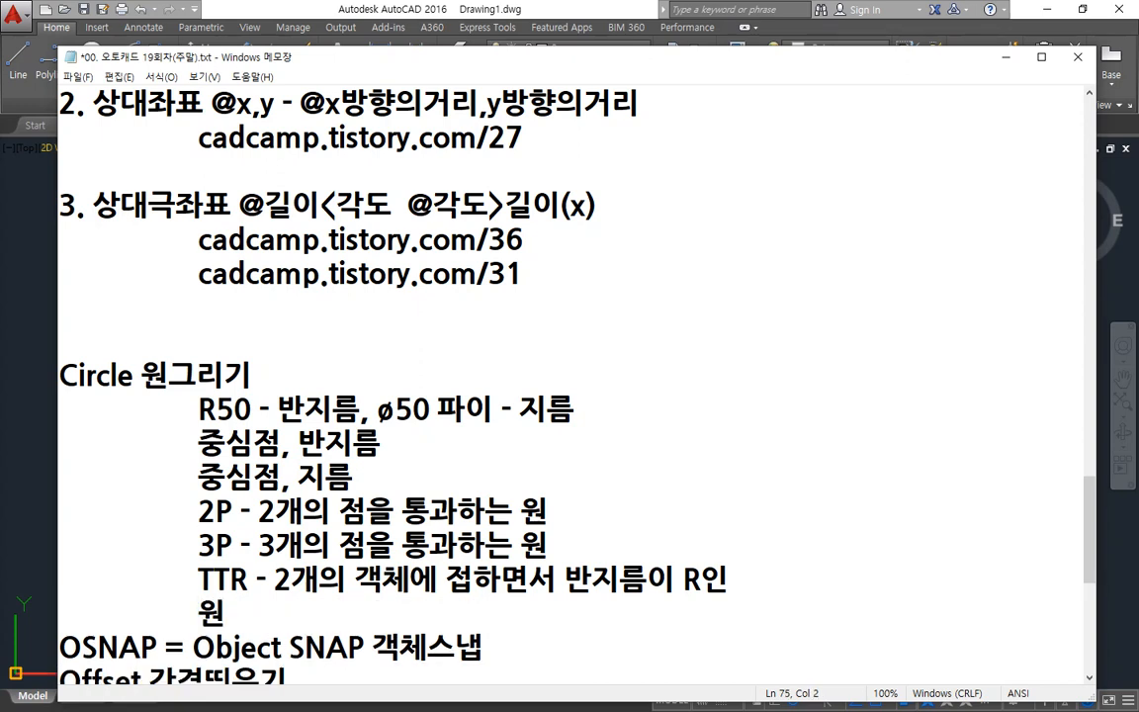
{"action": "key", "text": "BackSpace"}
{"action": "key", "text": "BackSpace"}
{"action": "key", "text": "Right"}
Step: Add an indented line "Tan Tan Tan - 3개의 객체에 접하는 원" followed by a blank line before the OSNAP entry
{"action": "key", "text": "Return"}
{"action": "key", "text": "Tab"}
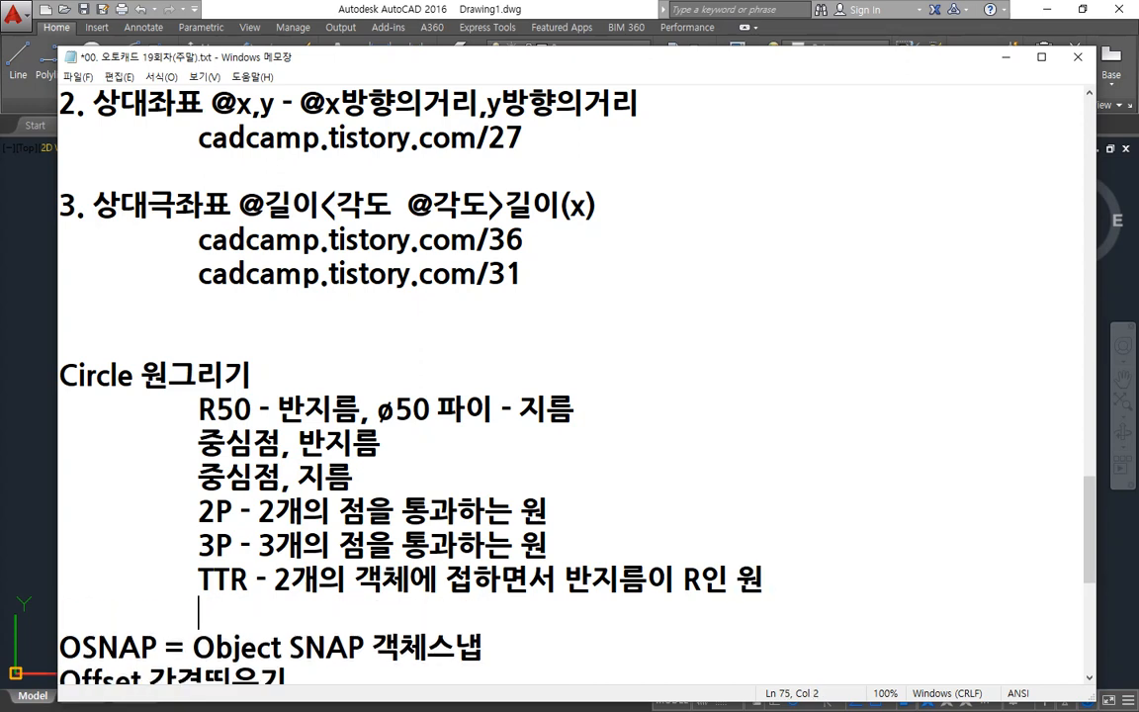
{"action": "type", "text": "Tan "}
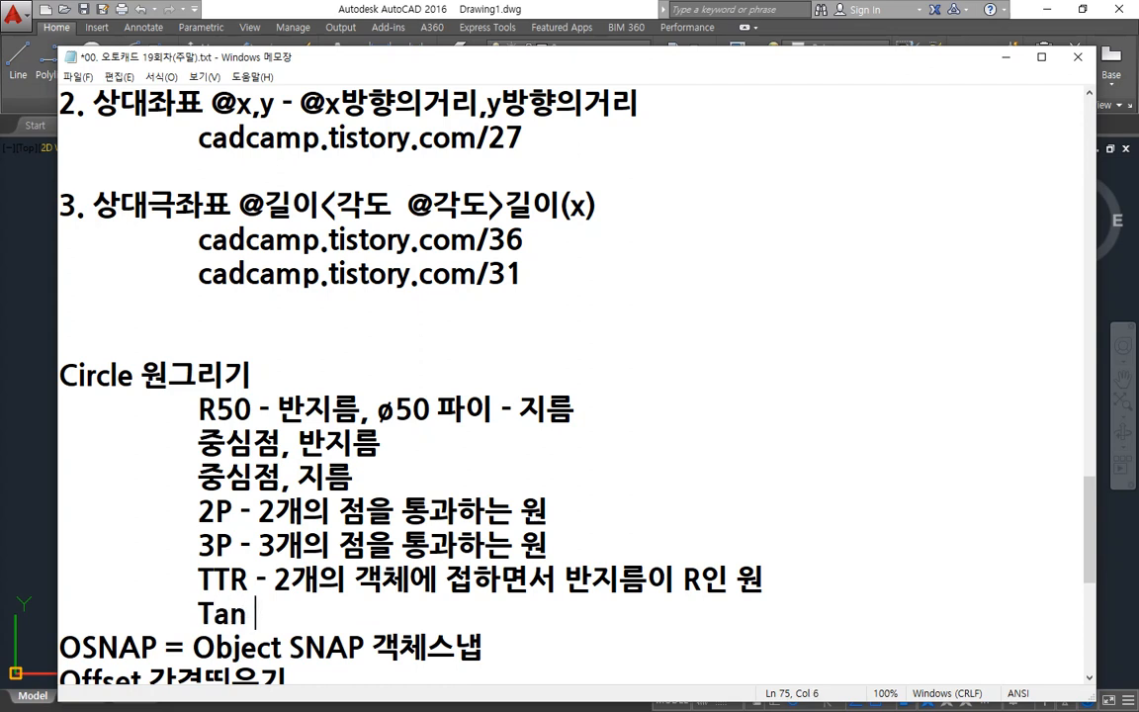
{"action": "type", "text": "Tang"}
{"action": "key", "text": "BackSpace"}
{"action": "type", "text": "Tan - "}
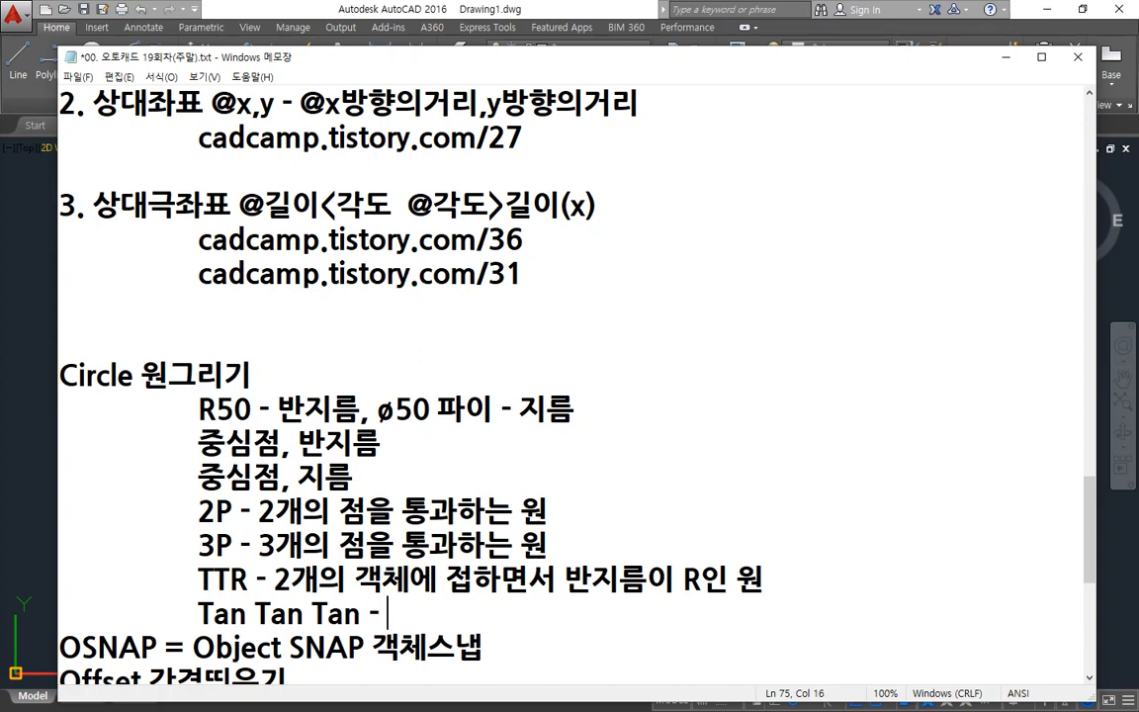
{"action": "type", "text": "3ㄱㅐ의 객체에"}
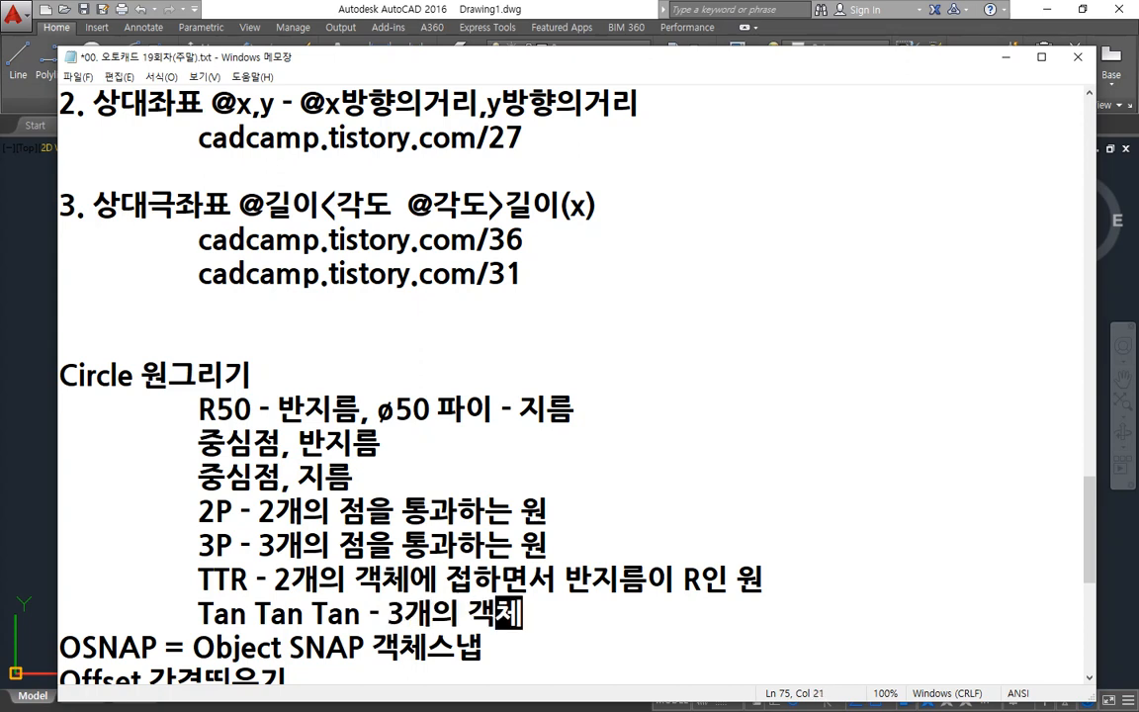
{"action": "type", "text": " 접하는"}
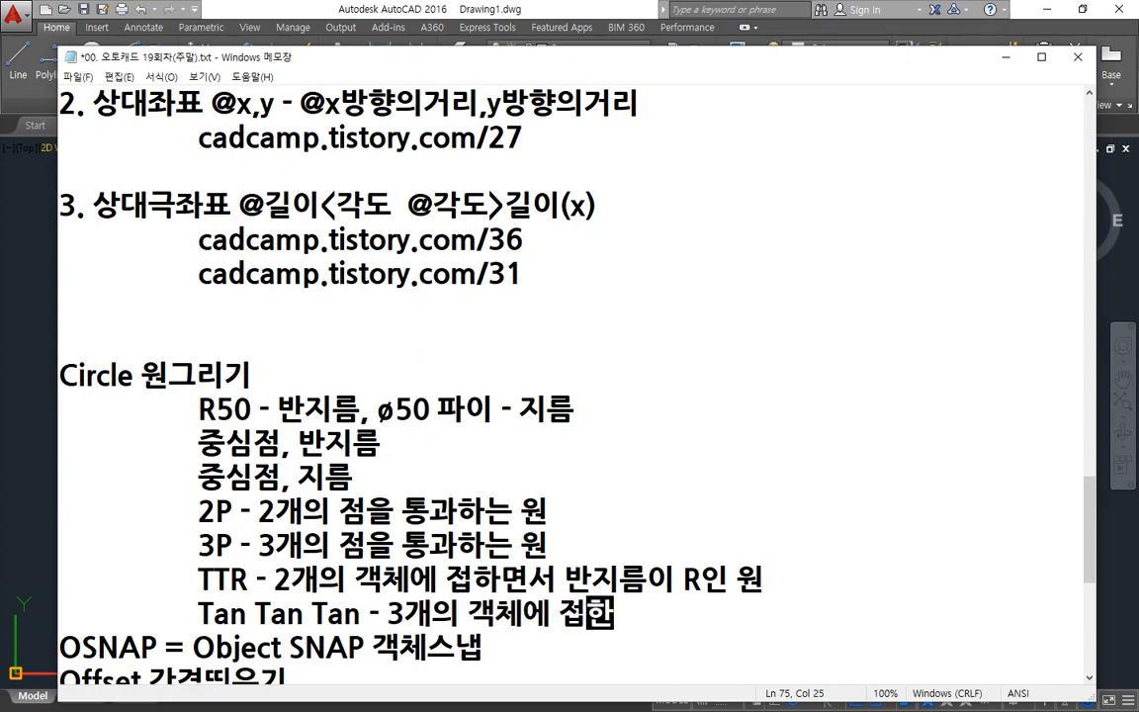
{"action": "type", "text": " 원"}
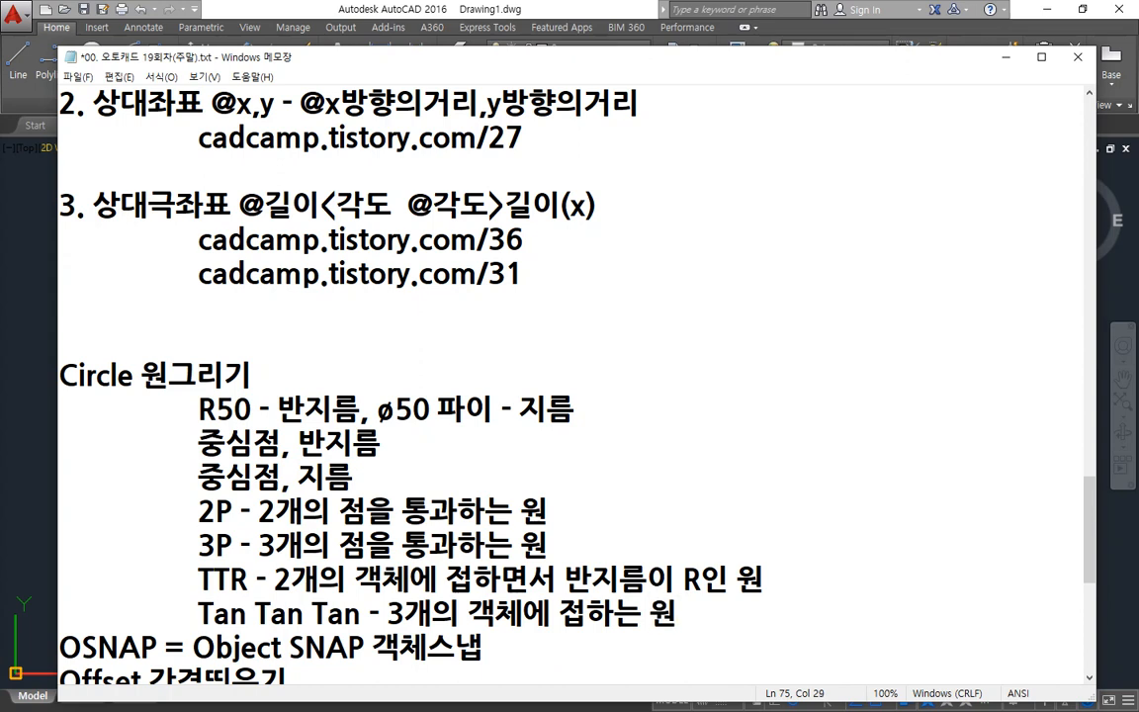
{"action": "key", "text": "Return"}
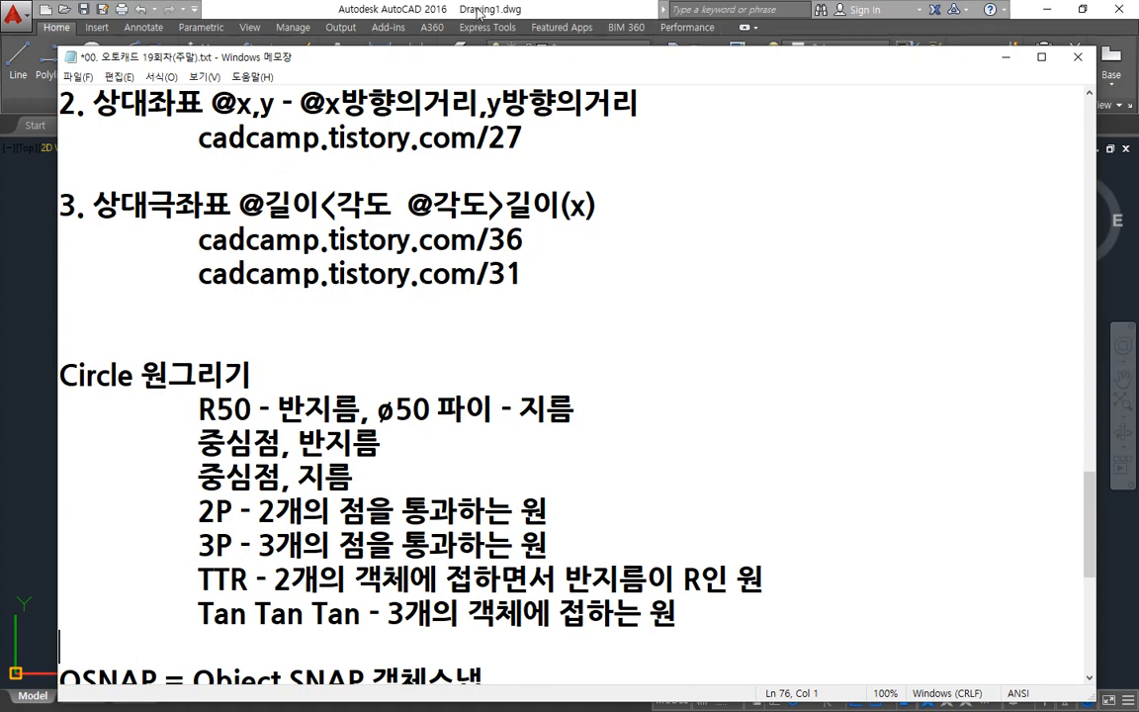
Step: Switch to AutoCAD and draw a circle with a radius of 50 in the empty drawing
{"action": "left_click", "coordinate": [435, 10]}
{"action": "left_click", "coordinate": [89, 87]}
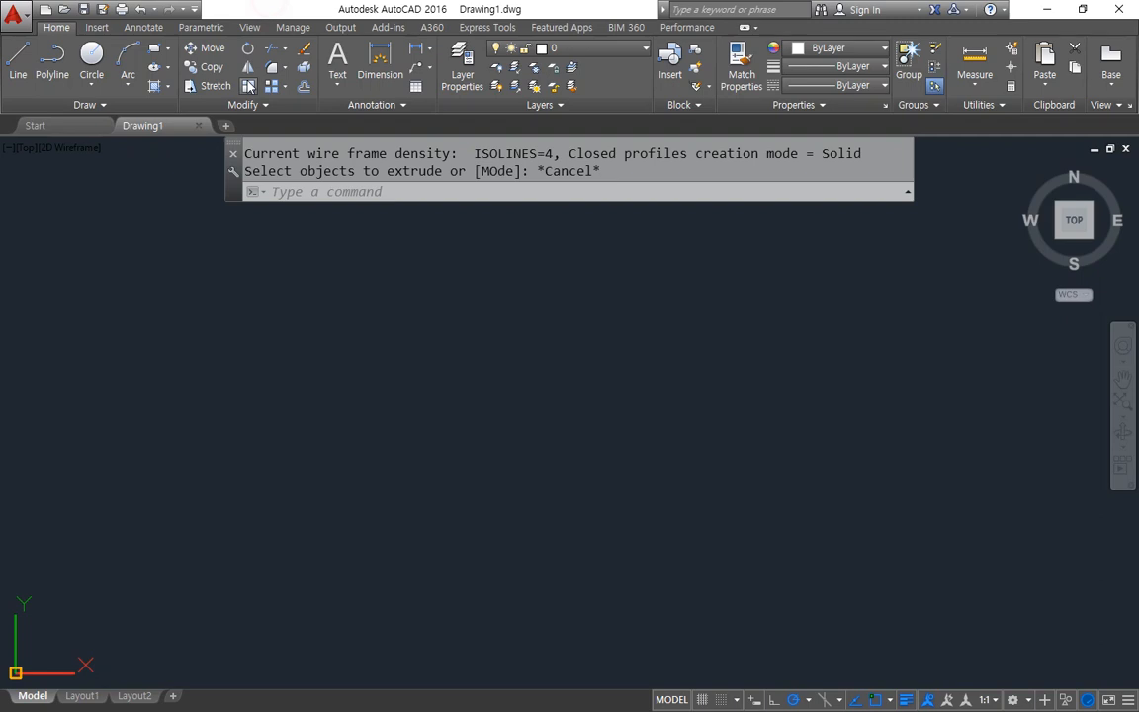
{"action": "type", "text": "c"}
{"action": "key", "text": "Return"}
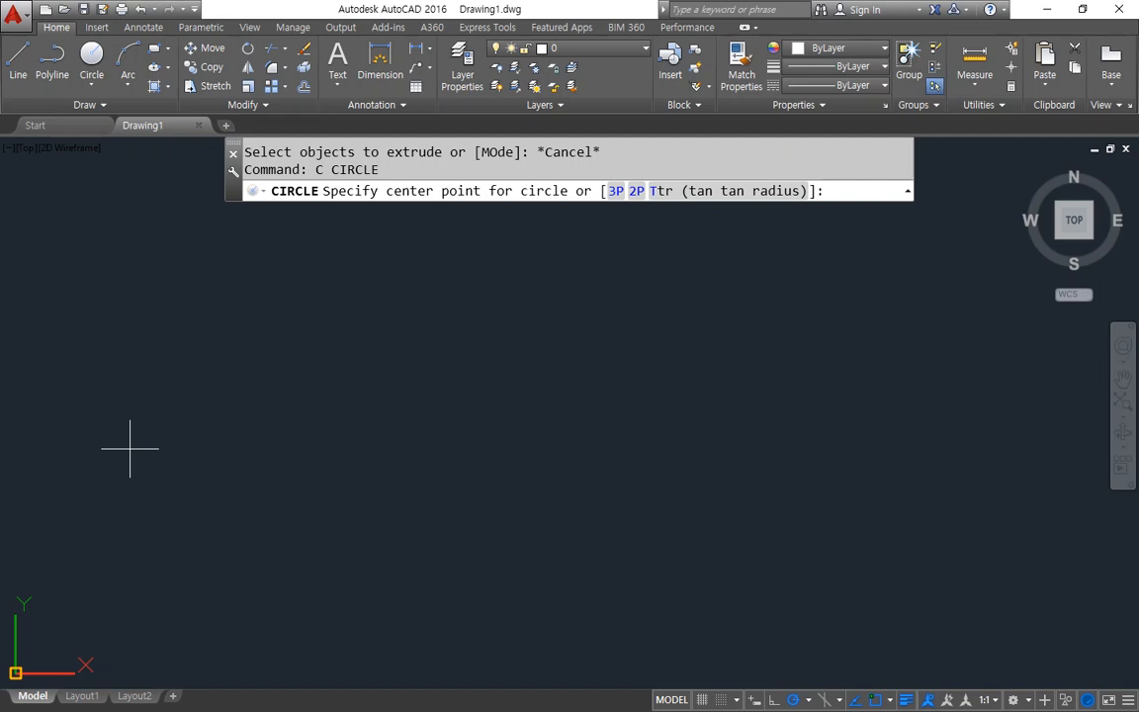
{"action": "left_click", "coordinate": [278, 393]}
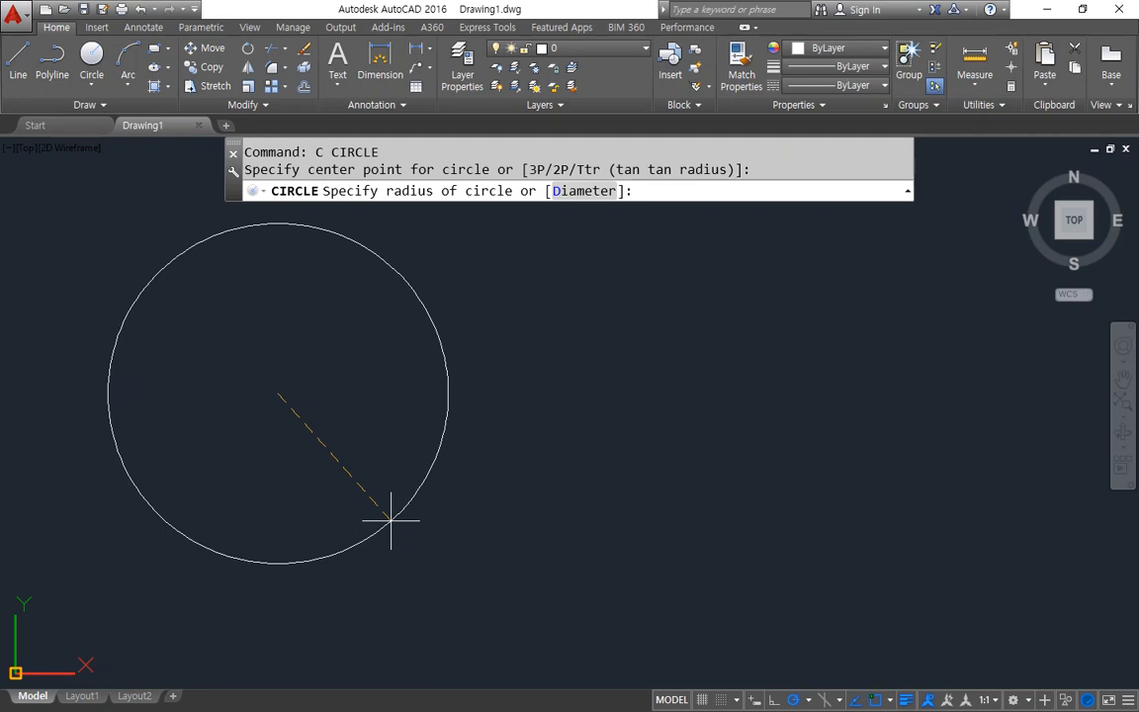
{"action": "type", "text": "50"}
{"action": "key", "text": "Return"}
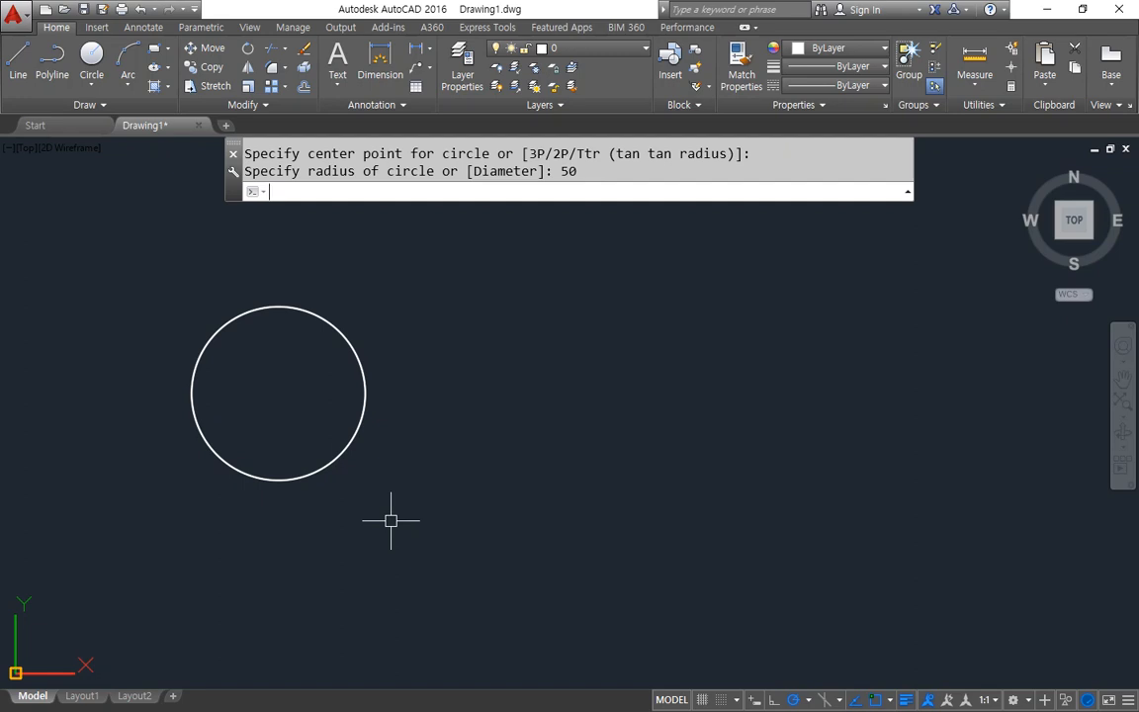
Step: Draw a second circle to the right of the first one, using the Diameter option with a value of 50
{"action": "type", "text": "c"}
{"action": "key", "text": "Return"}
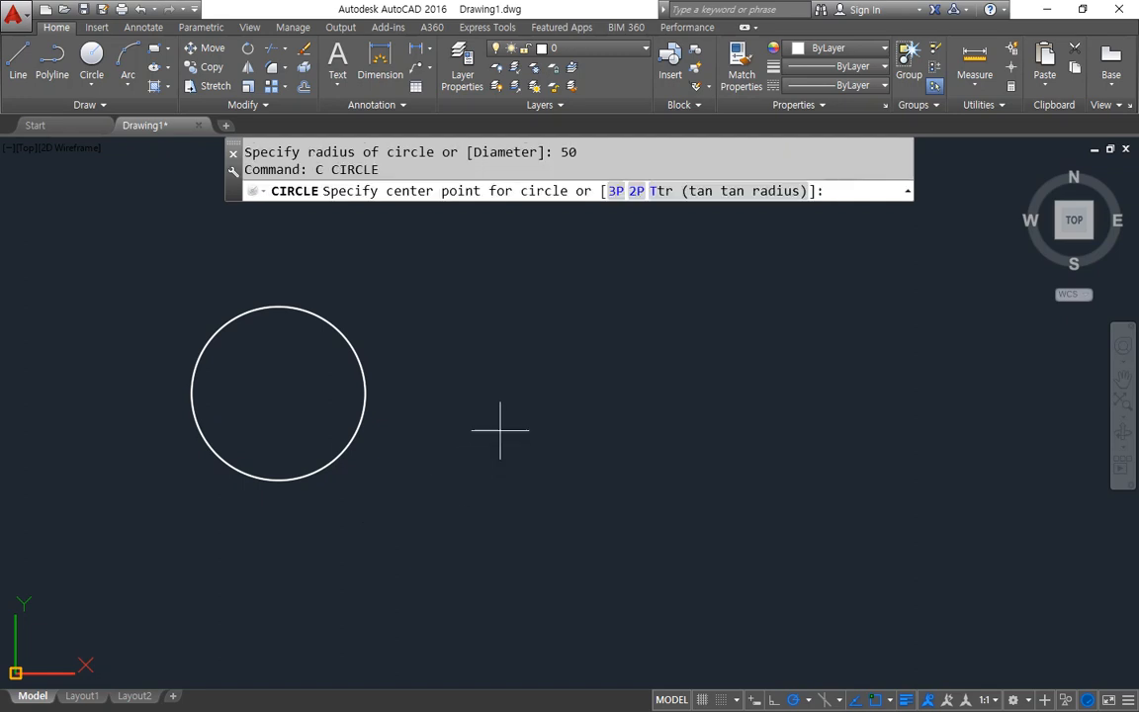
{"action": "left_click", "coordinate": [525, 397]}
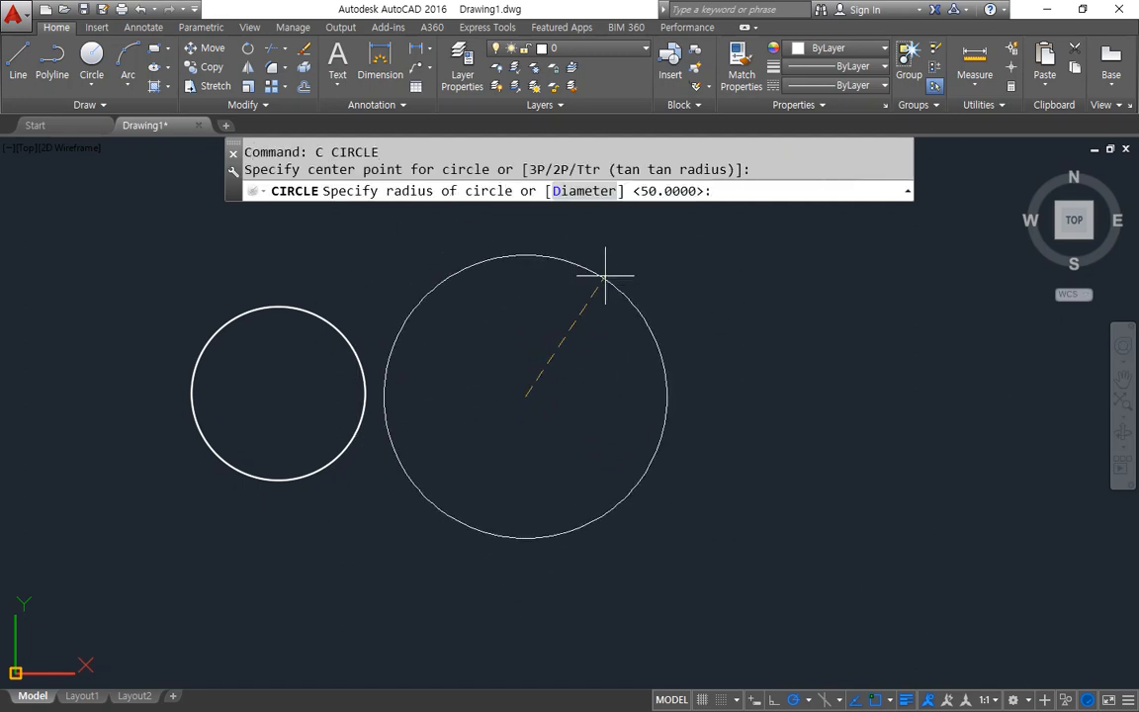
{"action": "left_click", "coordinate": [585, 192]}
{"action": "type", "text": "50"}
{"action": "key", "text": "Return"}
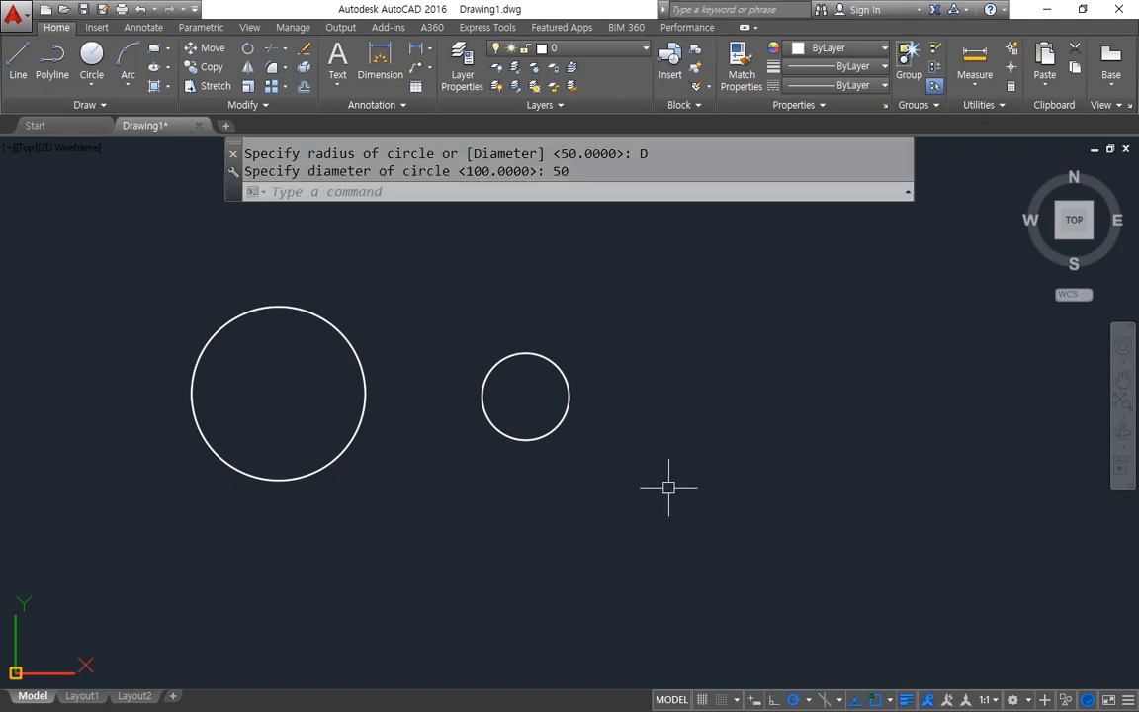
Step: Draw a circle with a radius of 77 to the right of the two existing circles
{"action": "middle_click_drag", "start_coordinate": [740, 463], "coordinate": [661, 463]}
{"action": "type", "text": "c"}
{"action": "key", "text": "Return"}
{"action": "left_click", "coordinate": [689, 402]}
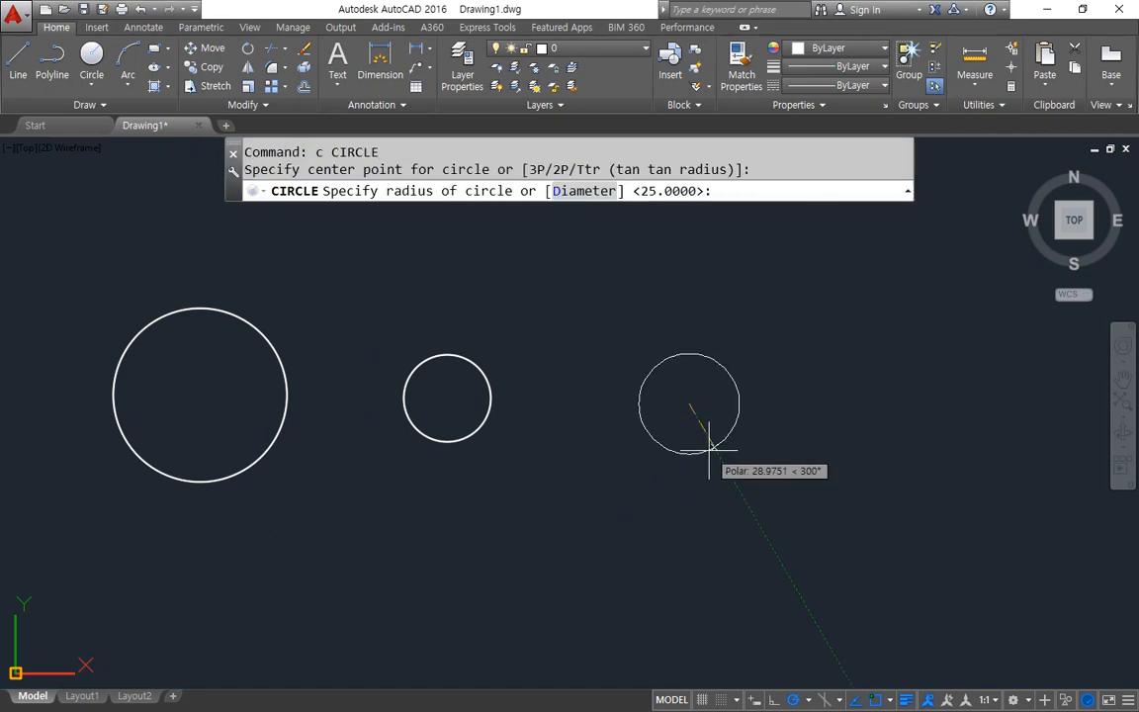
{"action": "type", "text": "77"}
{"action": "key", "text": "Return"}
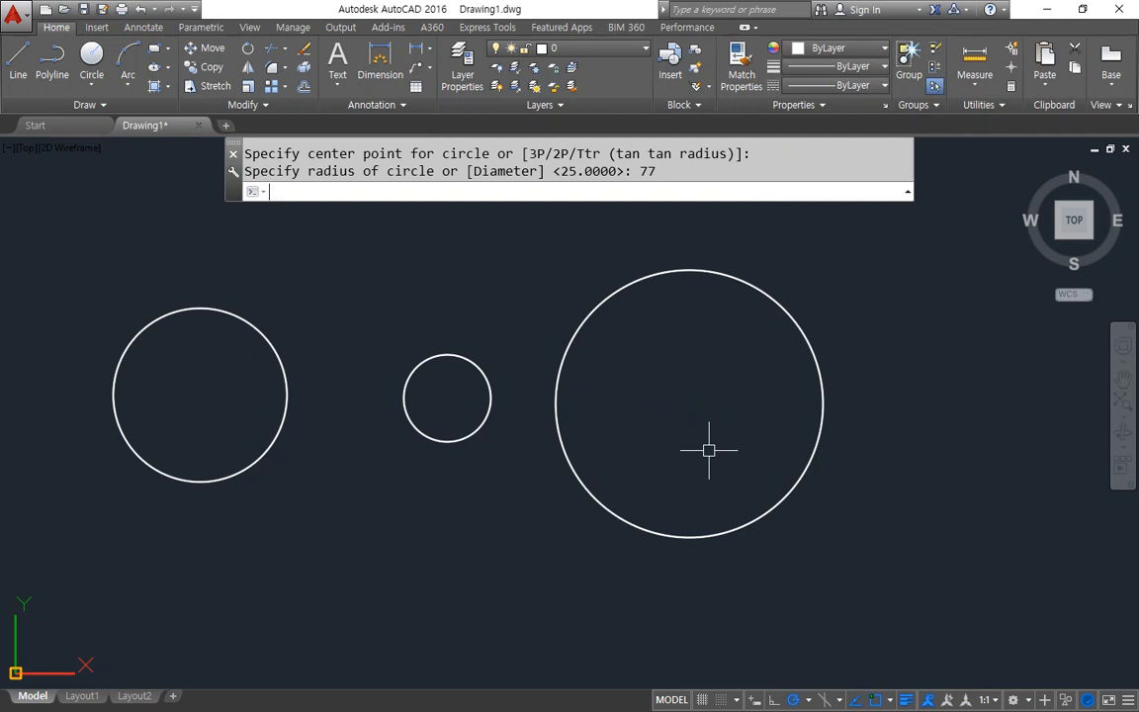
Step: Draw a circle to the right of the radius-77 circle, using the Diameter option with a value of 77
{"action": "middle_click_drag", "start_coordinate": [826, 343], "coordinate": [655, 343]}
{"action": "type", "text": "c"}
{"action": "key", "text": "Return"}
{"action": "left_click", "coordinate": [825, 379]}
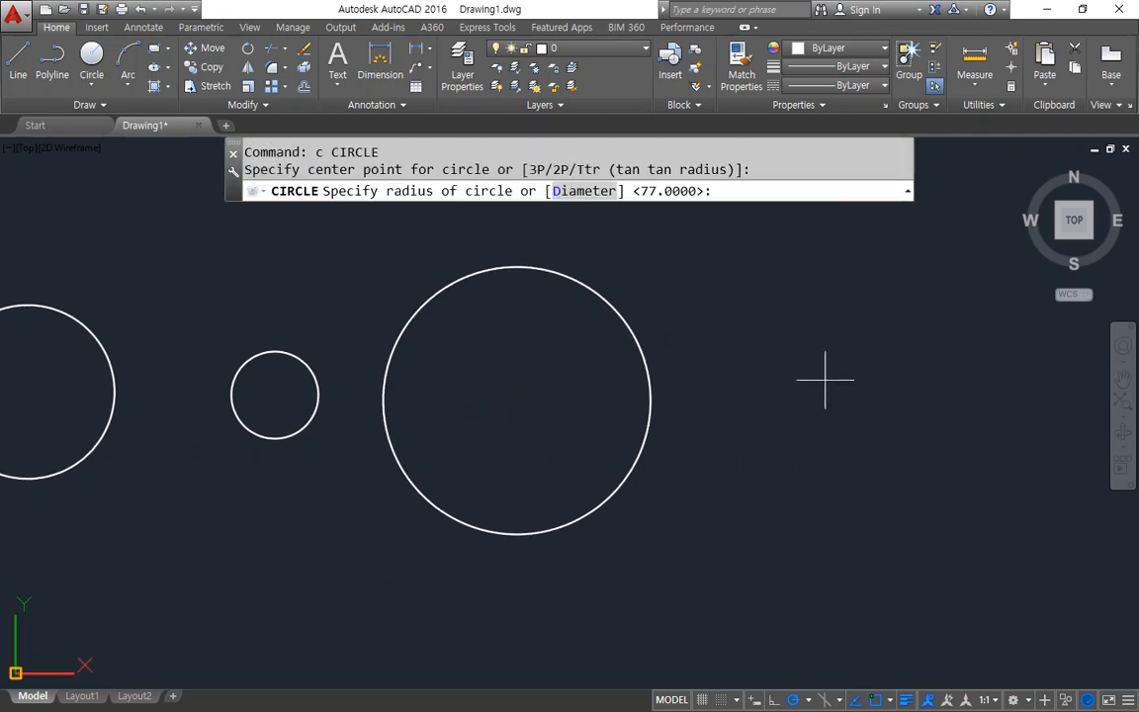
{"action": "type", "text": "d"}
{"action": "key", "text": "Return"}
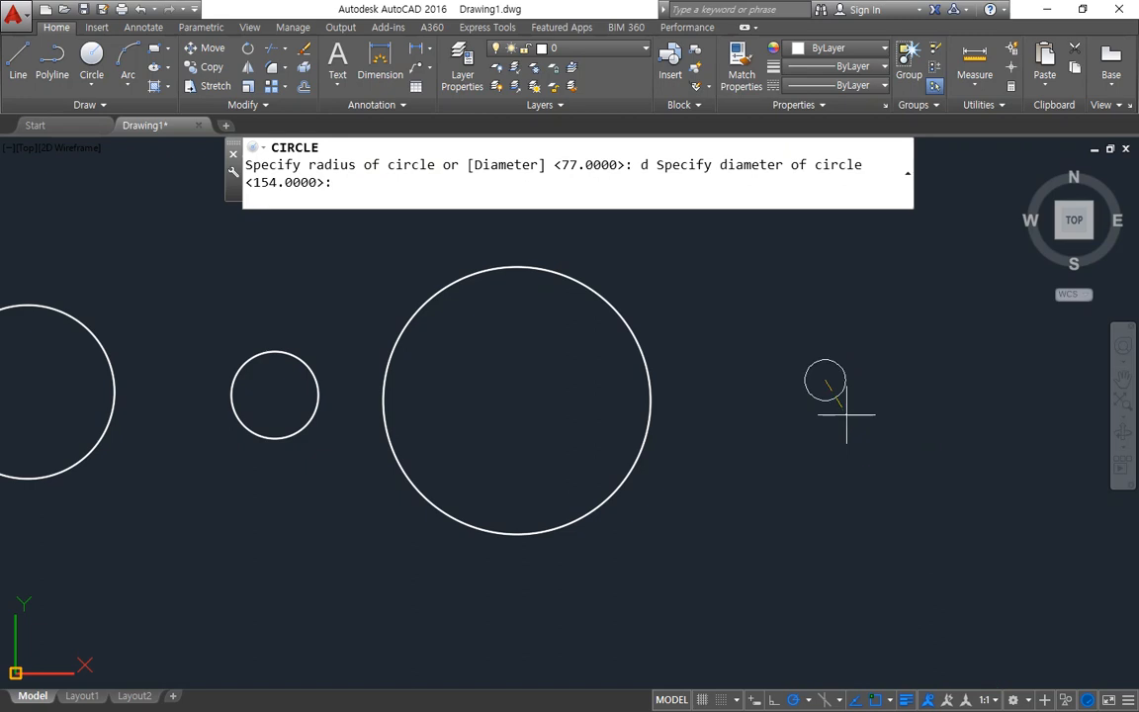
{"action": "type", "text": "77"}
{"action": "key", "text": "Return"}
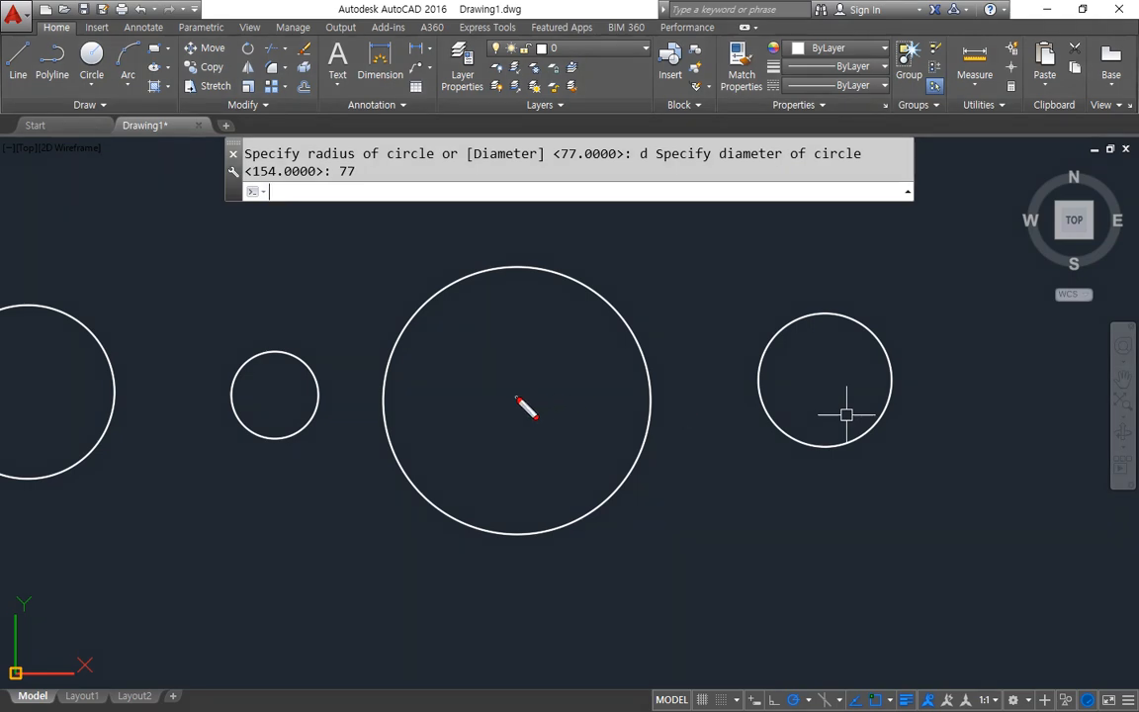
{"action": "left_click_drag", "start_coordinate": [516, 397], "coordinate": [648, 398]}
{"action": "left_click_drag", "start_coordinate": [524, 387], "coordinate": [524, 409]}
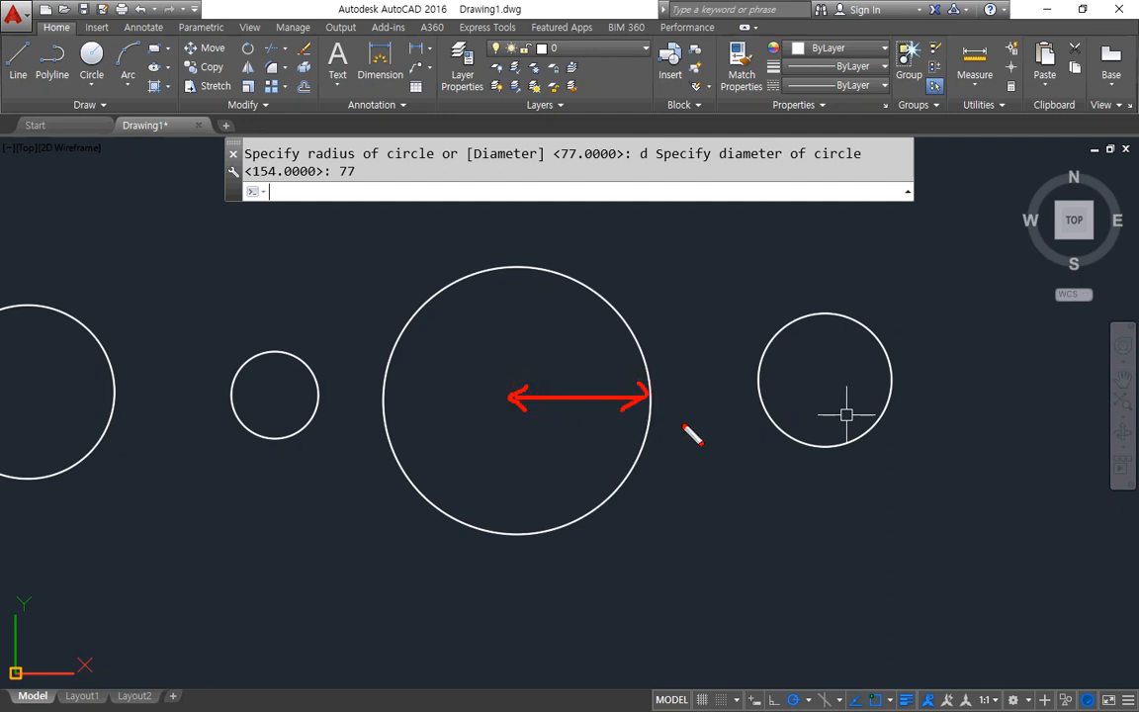
{"action": "mouse_move", "coordinate": [759, 379]}
{"action": "left_mouse_down"}
{"action": "mouse_move", "coordinate": [890, 379]}
{"action": "mouse_move", "coordinate": [891, 393]}
{"action": "left_mouse_up"}
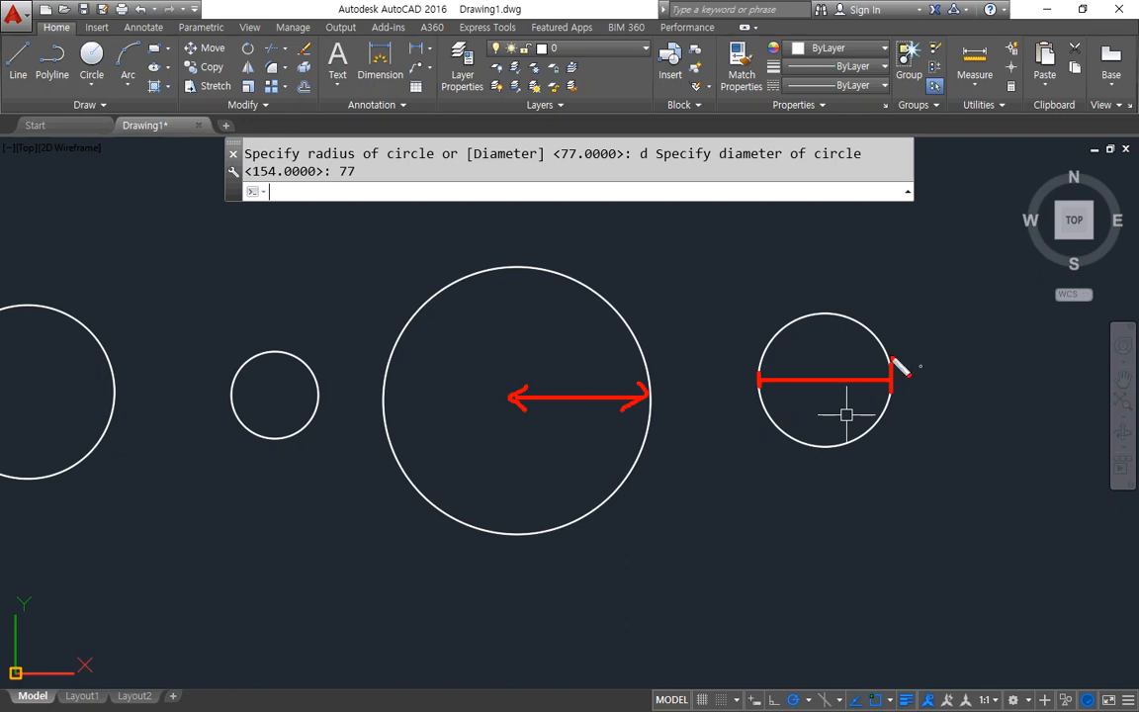
{"action": "key", "text": "Escape"}
{"action": "mouse_move", "coordinate": [866, 479]}
{"action": "left_mouse_down"}
{"action": "mouse_move", "coordinate": [729, 447]}
{"action": "mouse_move", "coordinate": [880, 315]}
{"action": "mouse_move", "coordinate": [846, 481]}
{"action": "mouse_move", "coordinate": [791, 300]}
{"action": "mouse_move", "coordinate": [940, 444]}
{"action": "left_mouse_up"}
{"action": "key", "text": "Escape"}
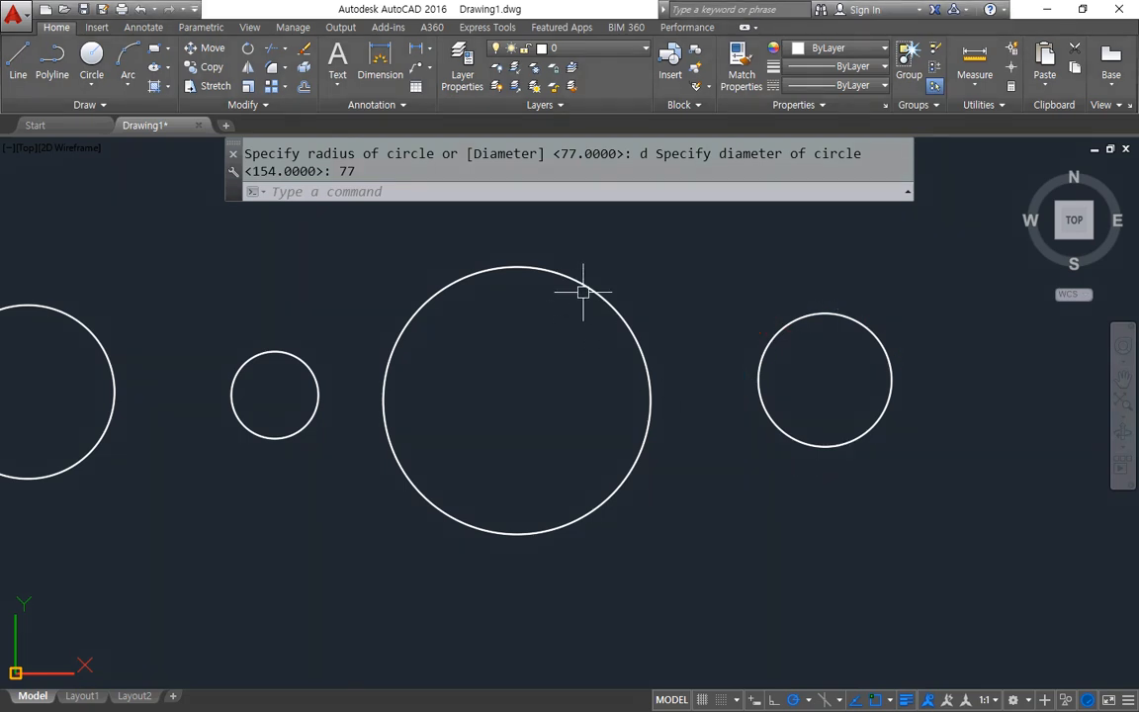
Step: Erase the large radius-77 circle between the two smaller circles
{"action": "left_click", "coordinate": [623, 277]}
{"action": "left_click", "coordinate": [564, 328]}
{"action": "type", "text": "e"}
{"action": "key", "text": "Return"}
{"action": "mouse_move", "coordinate": [804, 508]}
{"action": "left_mouse_down"}
{"action": "mouse_move", "coordinate": [837, 274]}
{"action": "mouse_move", "coordinate": [830, 539]}
{"action": "left_mouse_up"}
{"action": "key", "text": "Escape"}
Step: Draw a circle in the gap left by the erased one, entering its radius as 77/2
{"action": "type", "text": "c"}
{"action": "key", "text": "Return"}
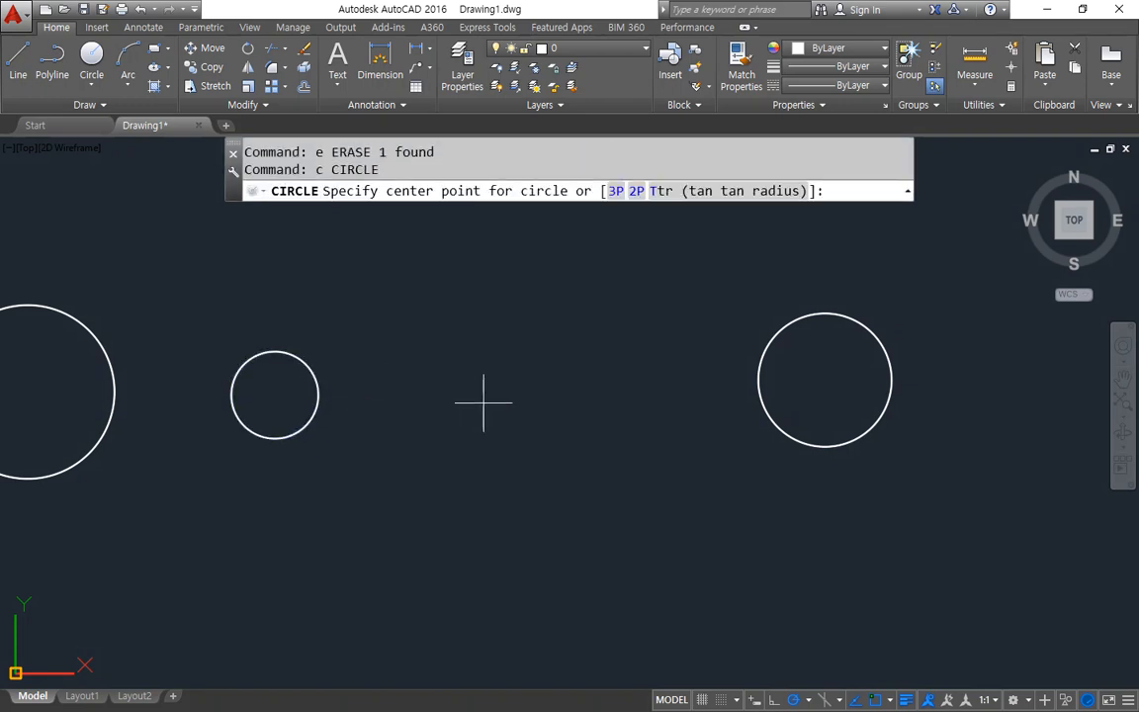
{"action": "left_click", "coordinate": [484, 403]}
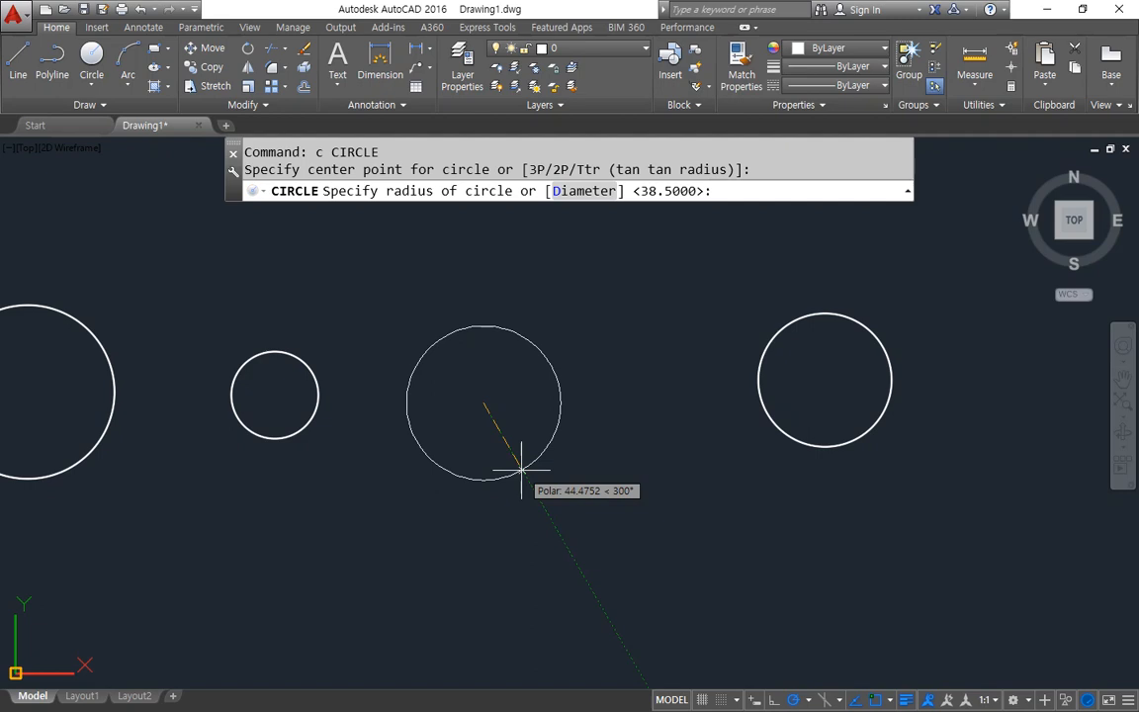
{"action": "mouse_move", "coordinate": [753, 208]}
{"action": "left_mouse_down"}
{"action": "mouse_move", "coordinate": [734, 218]}
{"action": "mouse_move", "coordinate": [776, 183]}
{"action": "left_mouse_up"}
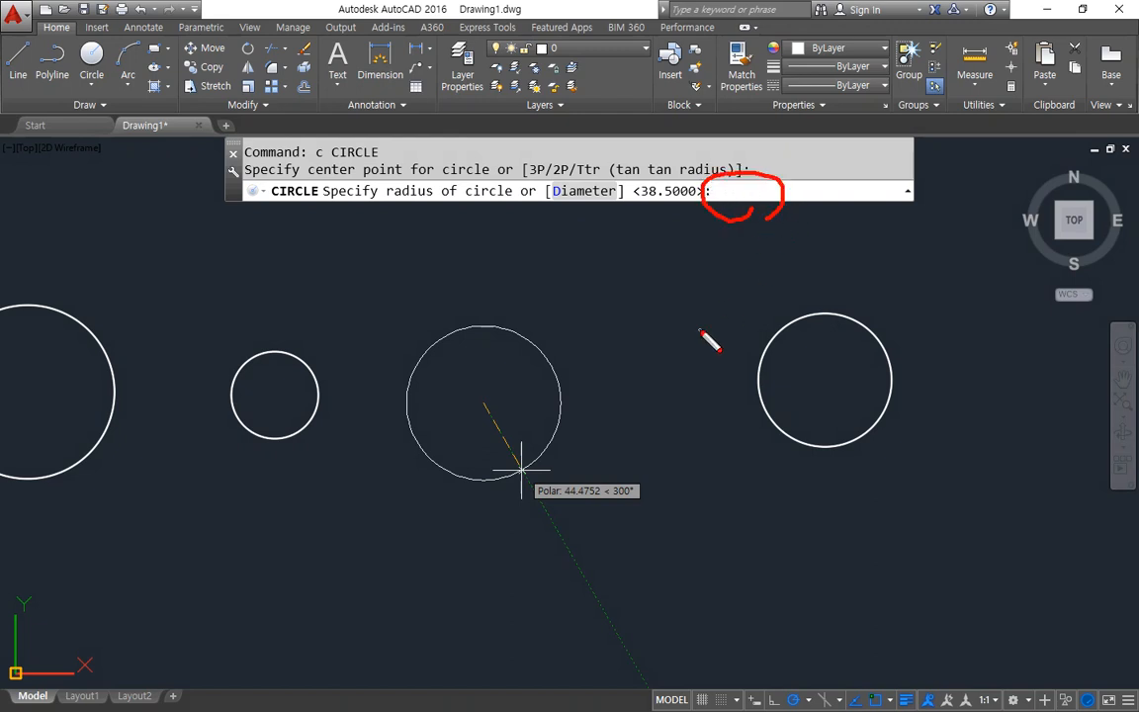
{"action": "key", "text": "Escape"}
{"action": "type", "text": "77/2"}
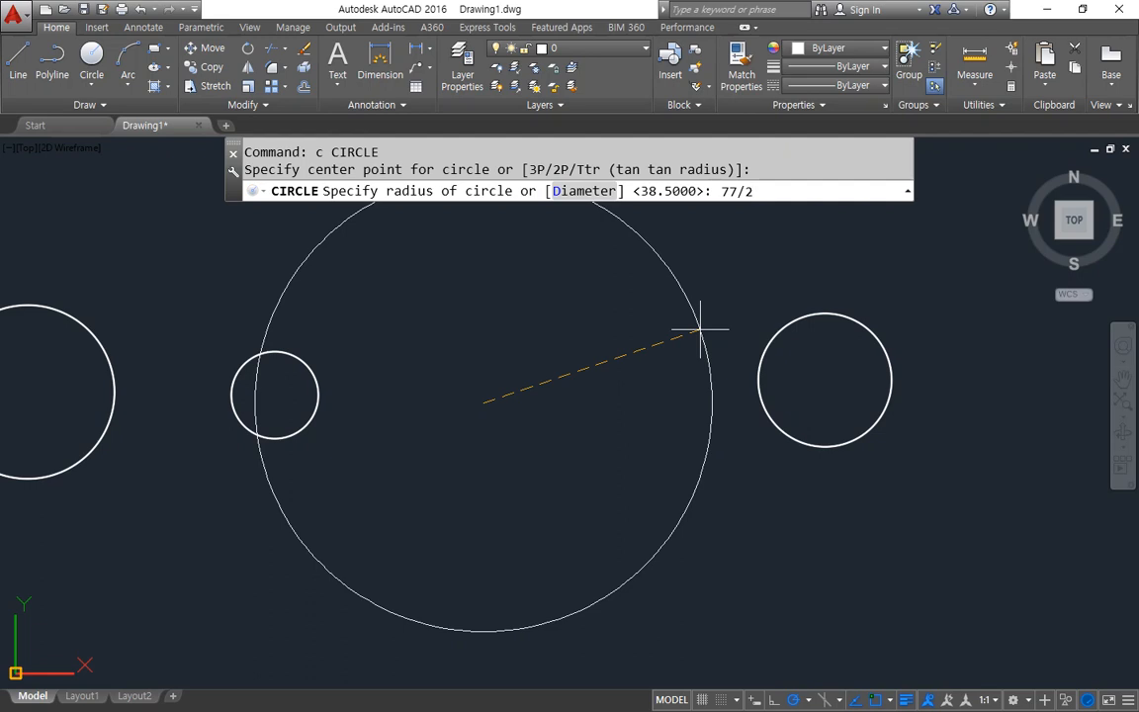
{"action": "key", "text": "Return"}
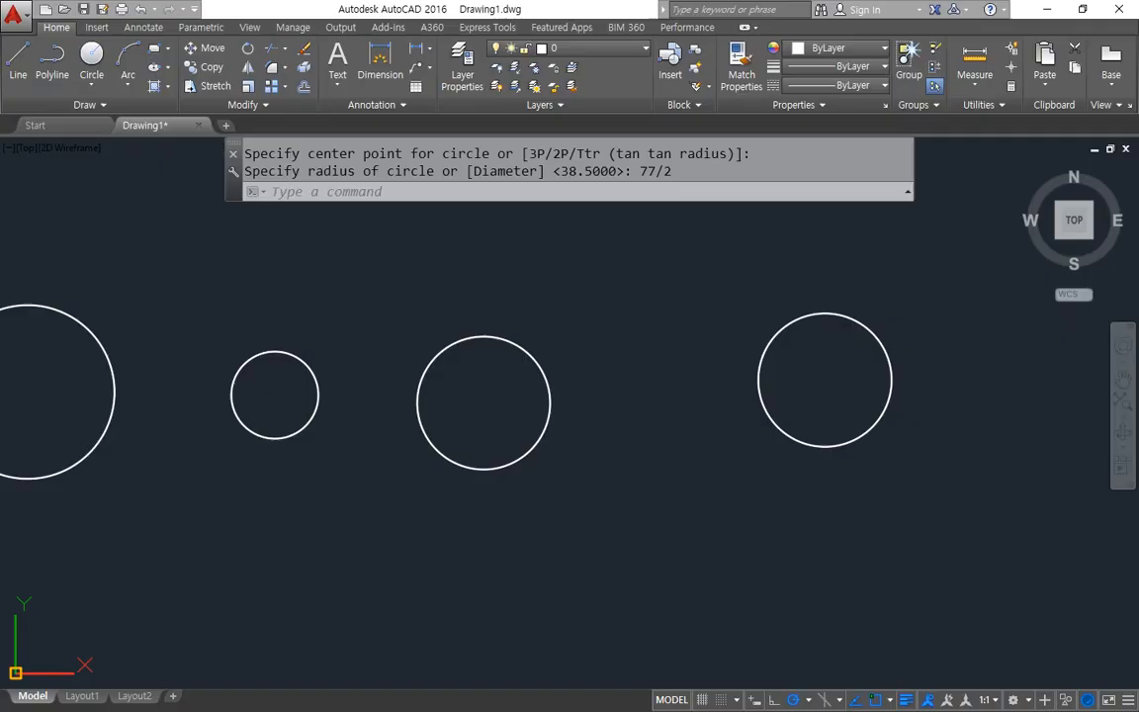
Step: Switch to the notes document and start a new indented line
{"action": "key", "text": "alt+Tab"}
{"action": "left_click", "coordinate": [608, 407]}
{"action": "key", "text": "Return"}
{"action": "key", "text": "Tab"}
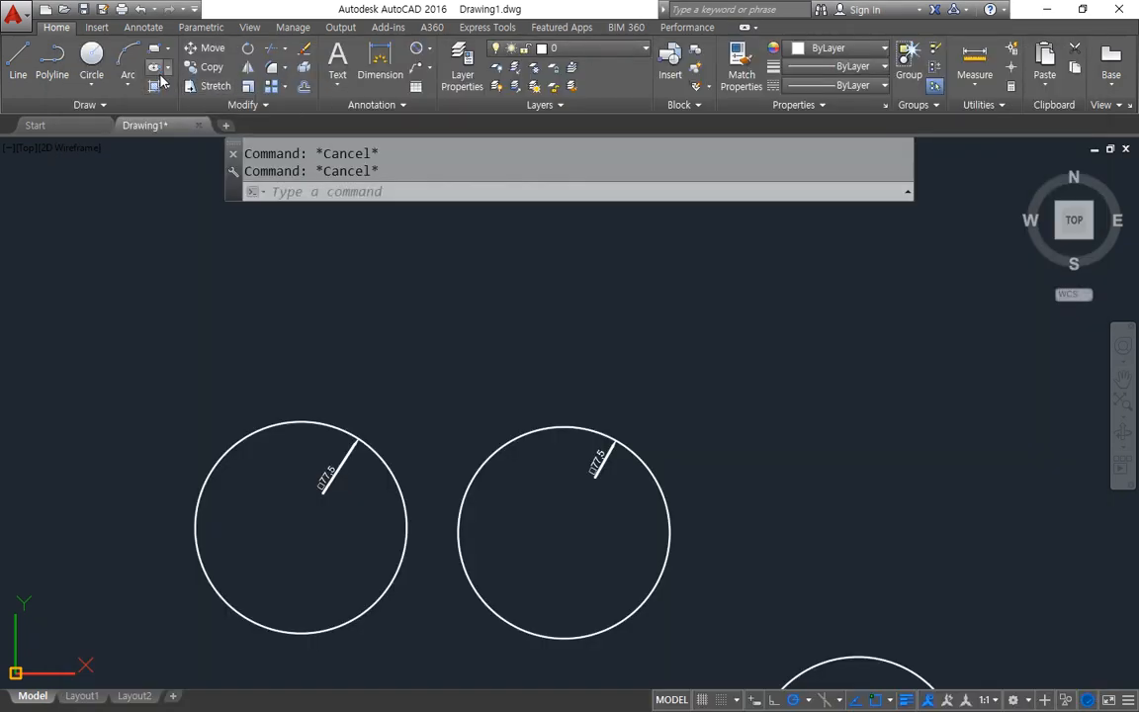
Step: In AutoCAD, draw a circle to the upper right of the two dimensioned circles, using the Diameter option with a value of 77.5
{"action": "middle_click_drag", "start_coordinate": [655, 402], "coordinate": [477, 407]}
{"action": "type", "text": "c"}
{"action": "key", "text": "Return"}
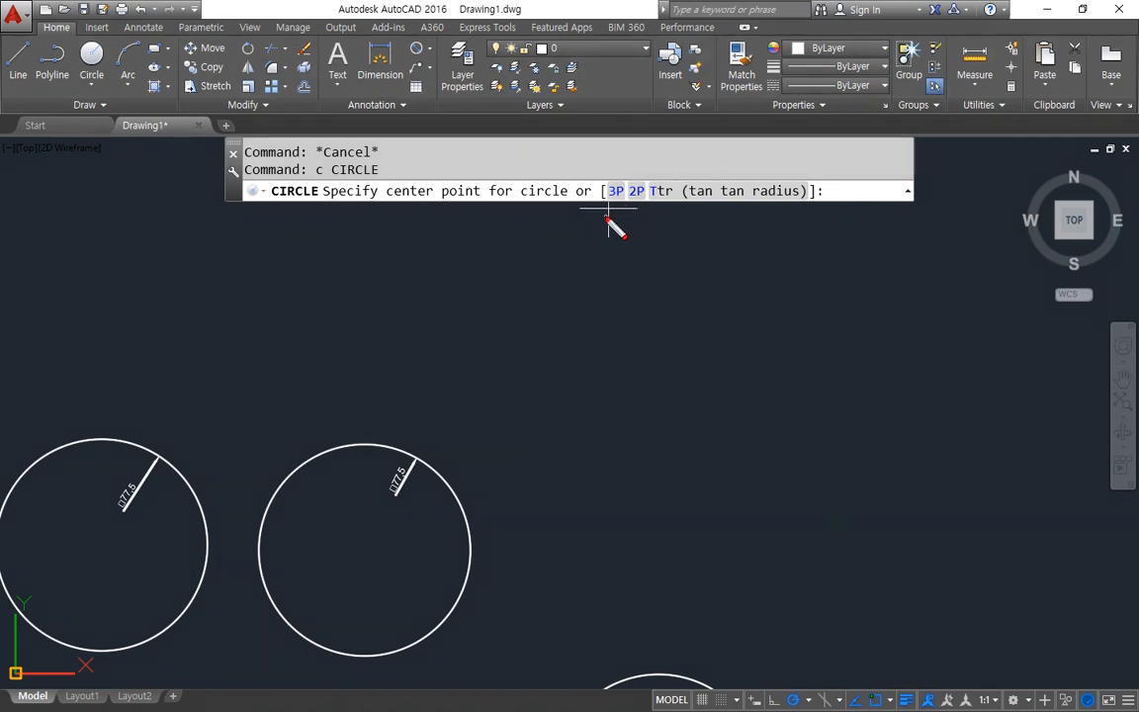
{"action": "left_click", "coordinate": [663, 395]}
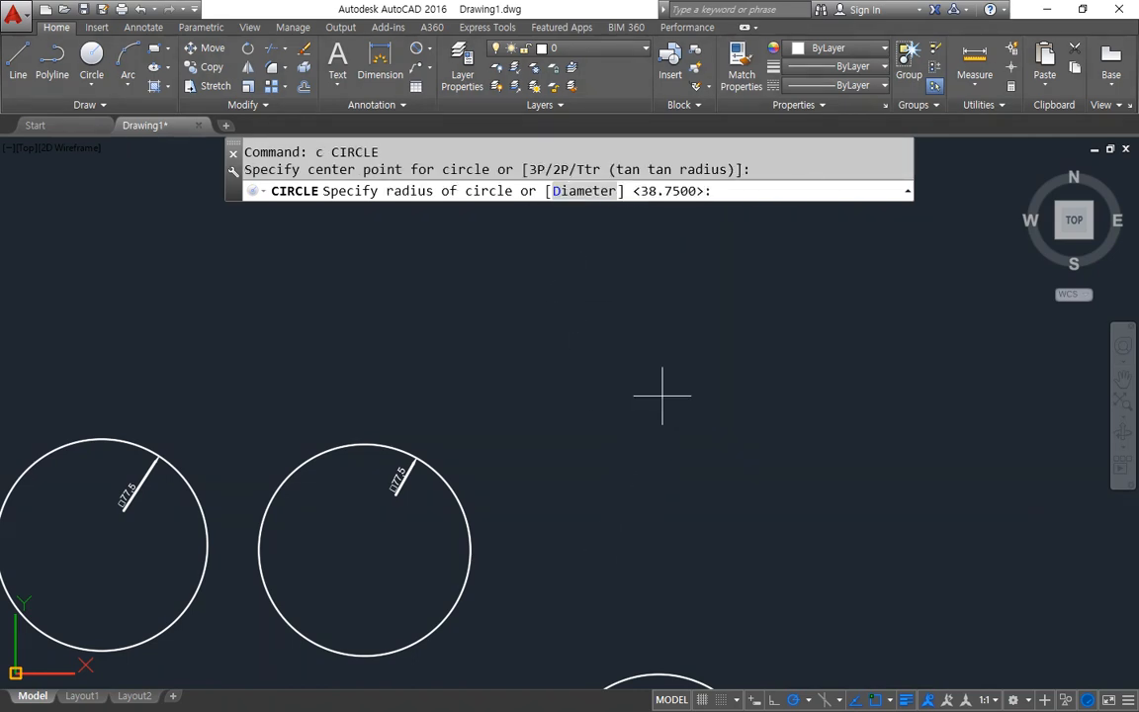
{"action": "left_click", "coordinate": [583, 191]}
{"action": "type", "text": "77.5"}
{"action": "key", "text": "Return"}
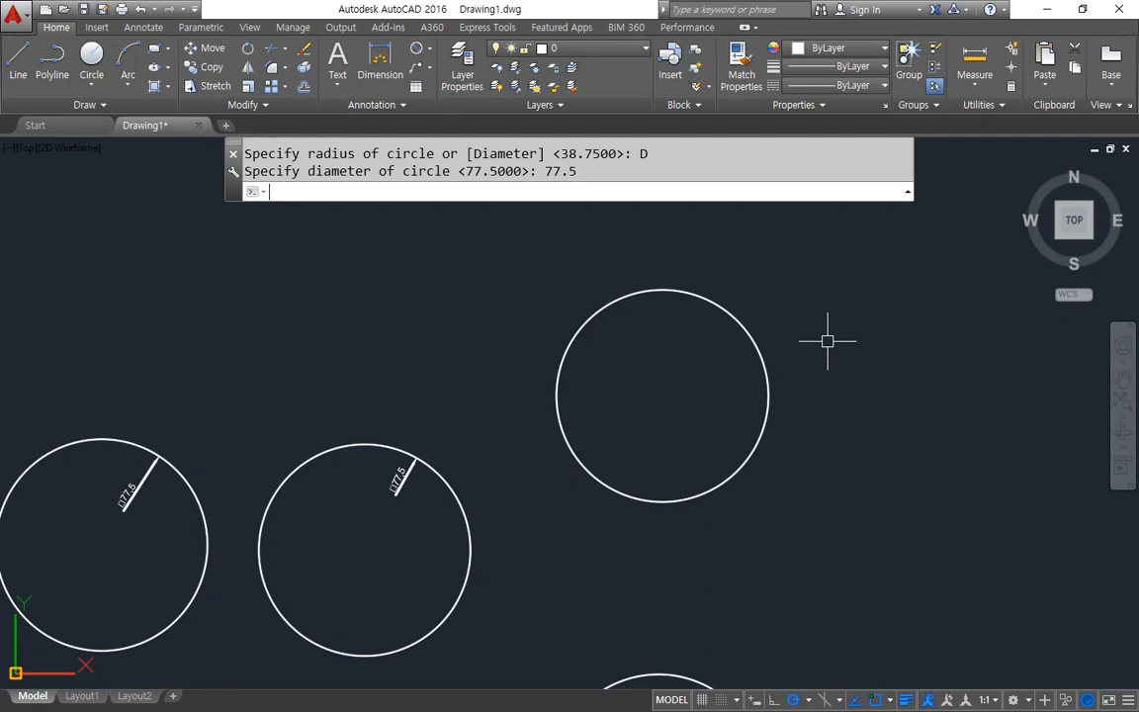
Step: Erase all circles and dimensions with one crossing selection and zoom to All
{"action": "scroll", "coordinate": [840, 660], "scroll_direction": "down", "scroll_amount": 2}
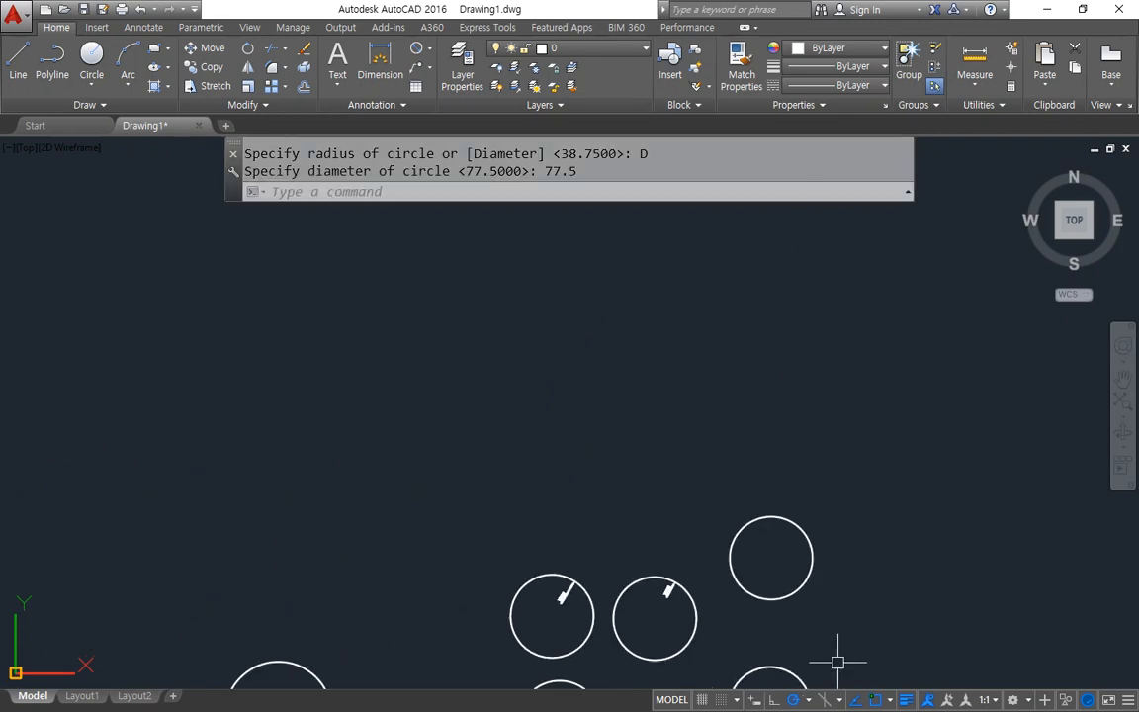
{"action": "scroll", "coordinate": [654, 550], "scroll_direction": "down", "scroll_amount": 1}
{"action": "mouse_move", "coordinate": [647, 535]}
{"action": "middle_mouse_down"}
{"action": "mouse_move", "coordinate": [534, 313]}
{"action": "mouse_move", "coordinate": [536, 325]}
{"action": "middle_mouse_up"}
{"action": "scroll", "coordinate": [549, 351], "scroll_direction": "up", "scroll_amount": 1}
{"action": "left_click", "coordinate": [636, 338]}
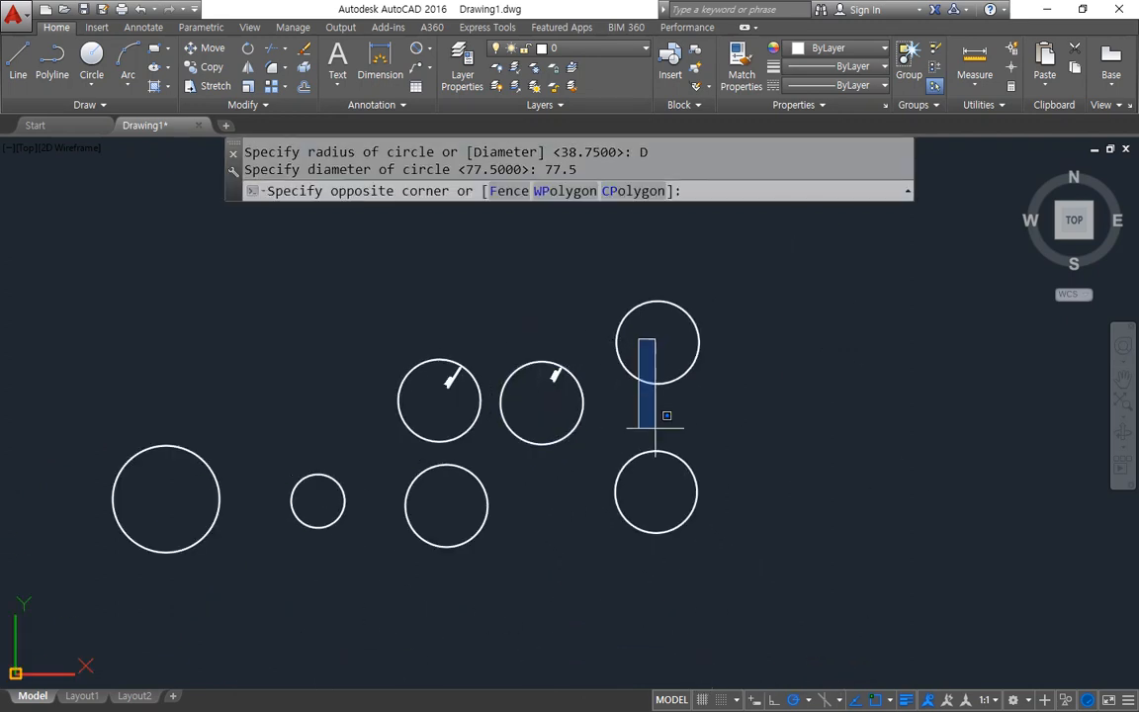
{"action": "left_click", "coordinate": [38, 516]}
{"action": "type", "text": "e"}
{"action": "key", "text": "Return"}
{"action": "type", "text": "z"}
{"action": "key", "text": "Return"}
{"action": "type", "text": "a"}
{"action": "key", "text": "Return"}
{"action": "type", "text": "c"}
{"action": "key", "text": "Return"}
{"action": "mouse_move", "coordinate": [600, 204]}
{"action": "left_mouse_down"}
{"action": "mouse_move", "coordinate": [625, 184]}
{"action": "mouse_move", "coordinate": [620, 216]}
{"action": "left_mouse_up"}
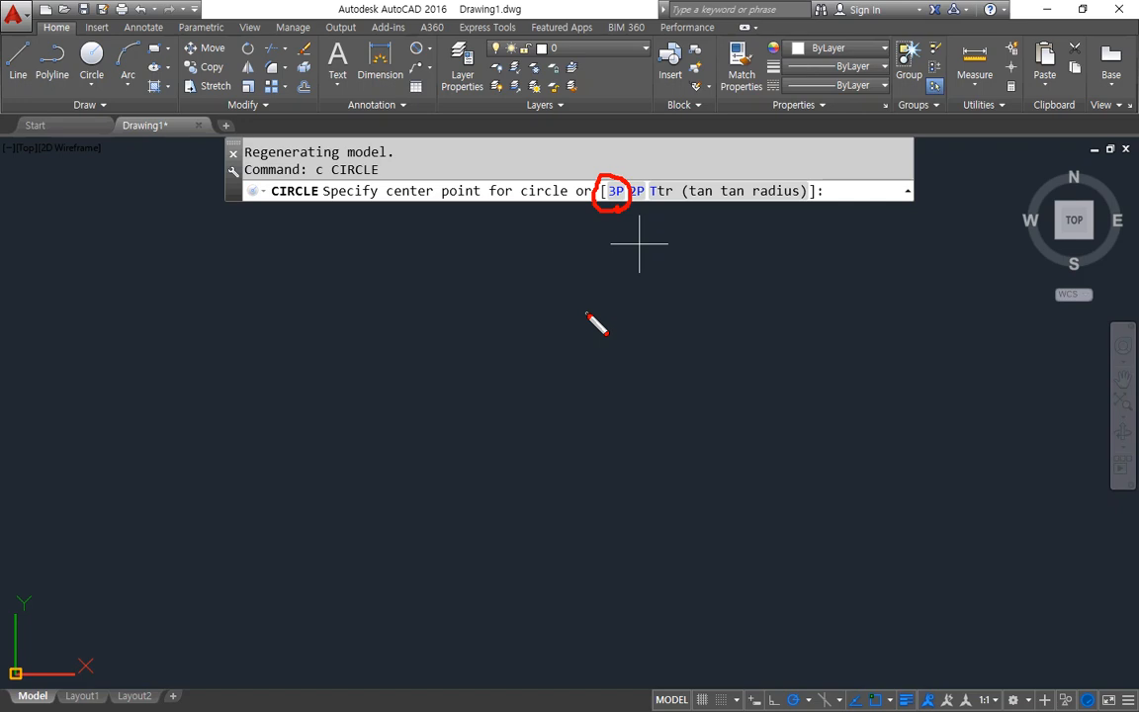
{"action": "key", "text": "Escape"}
{"action": "type", "text": "1"}
{"action": "key", "text": "Return"}
{"action": "key", "text": "Escape"}
{"action": "key", "text": "Escape"}
Step: Draw a closed triangle of three lines in the middle of the empty drawing
{"action": "type", "text": "l"}
{"action": "key", "text": "Return"}
{"action": "left_click", "coordinate": [452, 300]}
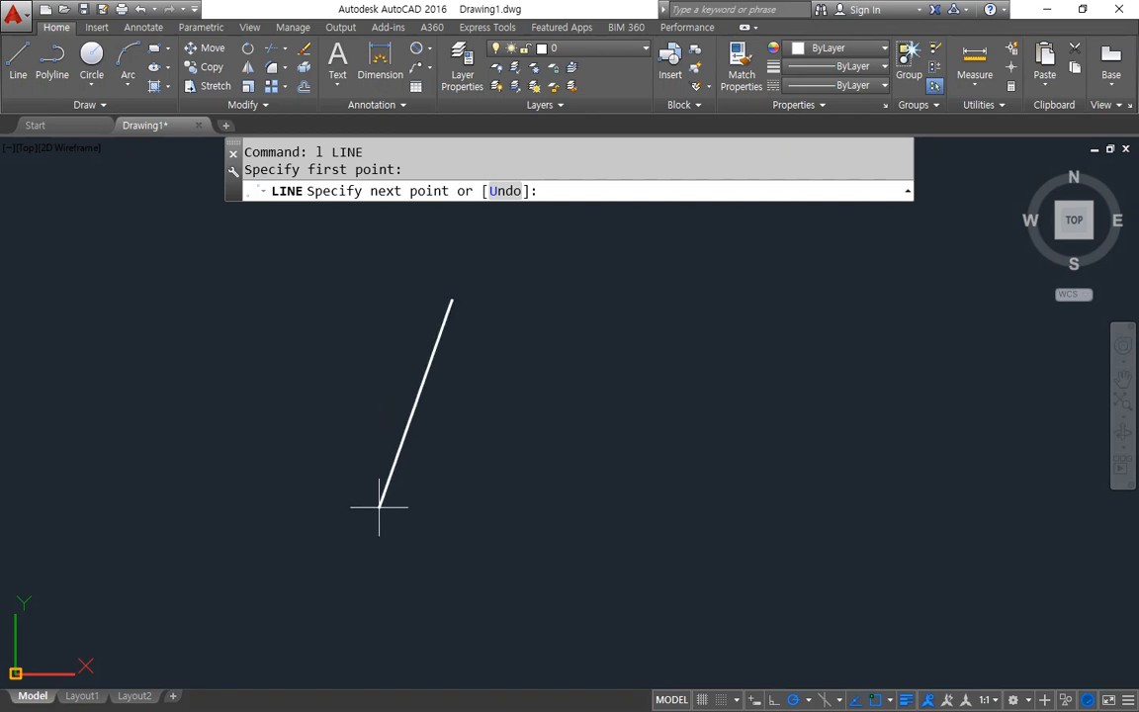
{"action": "left_click", "coordinate": [379, 507]}
{"action": "left_click", "coordinate": [614, 464]}
{"action": "type", "text": "c"}
{"action": "key", "text": "Return"}
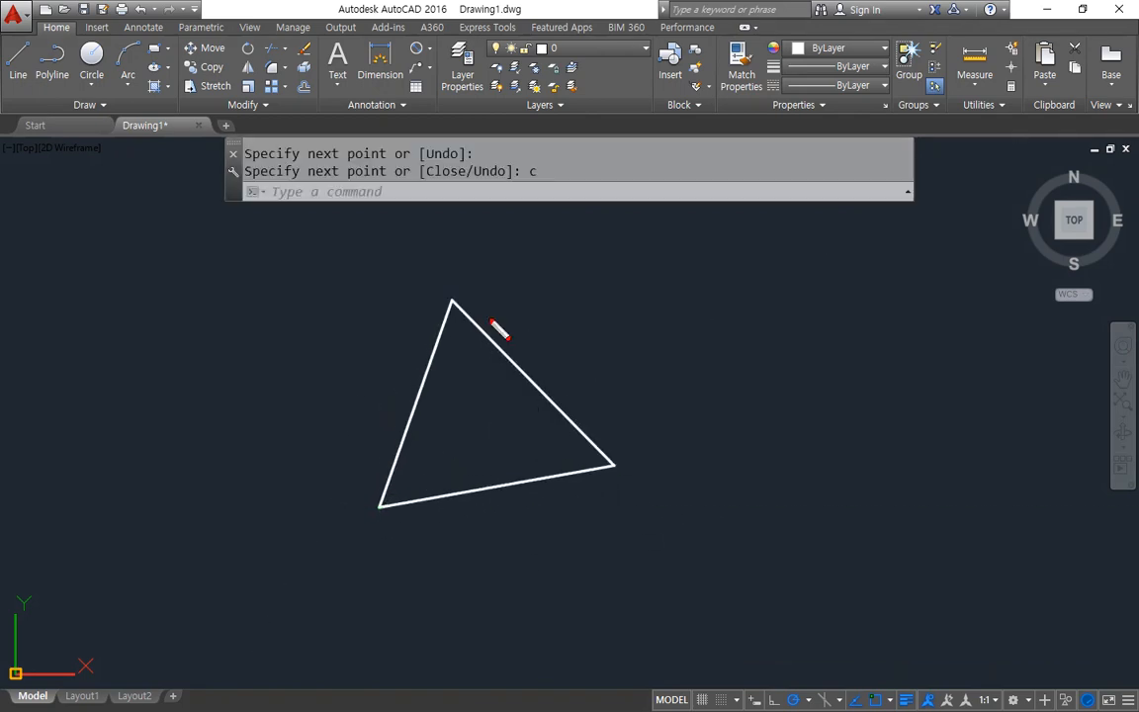
{"action": "mouse_move", "coordinate": [465, 317]}
{"action": "left_mouse_down"}
{"action": "mouse_move", "coordinate": [435, 314]}
{"action": "mouse_move", "coordinate": [473, 318]}
{"action": "left_mouse_up"}
{"action": "mouse_move", "coordinate": [389, 505]}
{"action": "left_mouse_down"}
{"action": "mouse_move", "coordinate": [368, 522]}
{"action": "mouse_move", "coordinate": [388, 499]}
{"action": "left_mouse_up"}
{"action": "mouse_move", "coordinate": [615, 482]}
{"action": "left_mouse_down"}
{"action": "mouse_move", "coordinate": [610, 452]}
{"action": "mouse_move", "coordinate": [619, 483]}
{"action": "left_mouse_up"}
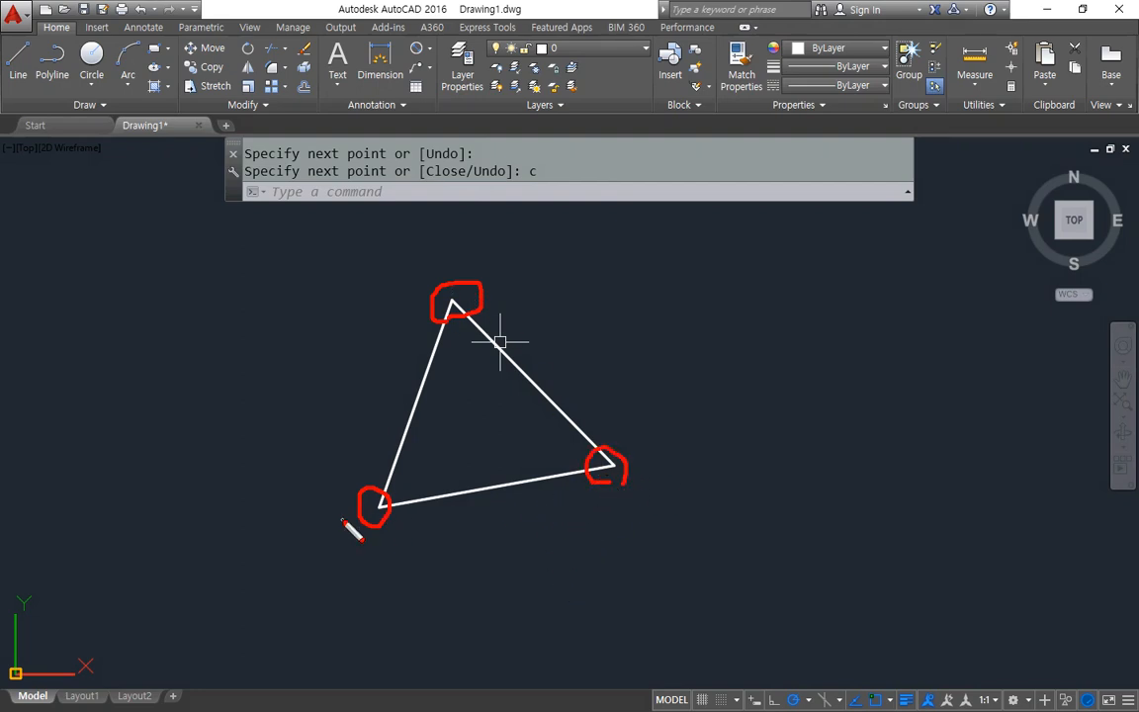
{"action": "key", "text": "Escape"}
Step: Draw a circle with the 3P option through the triangle's upper, lower-left and lower-right vertices
{"action": "type", "text": "c"}
{"action": "key", "text": "Return"}
{"action": "type", "text": "3p"}
{"action": "key", "text": "Return"}
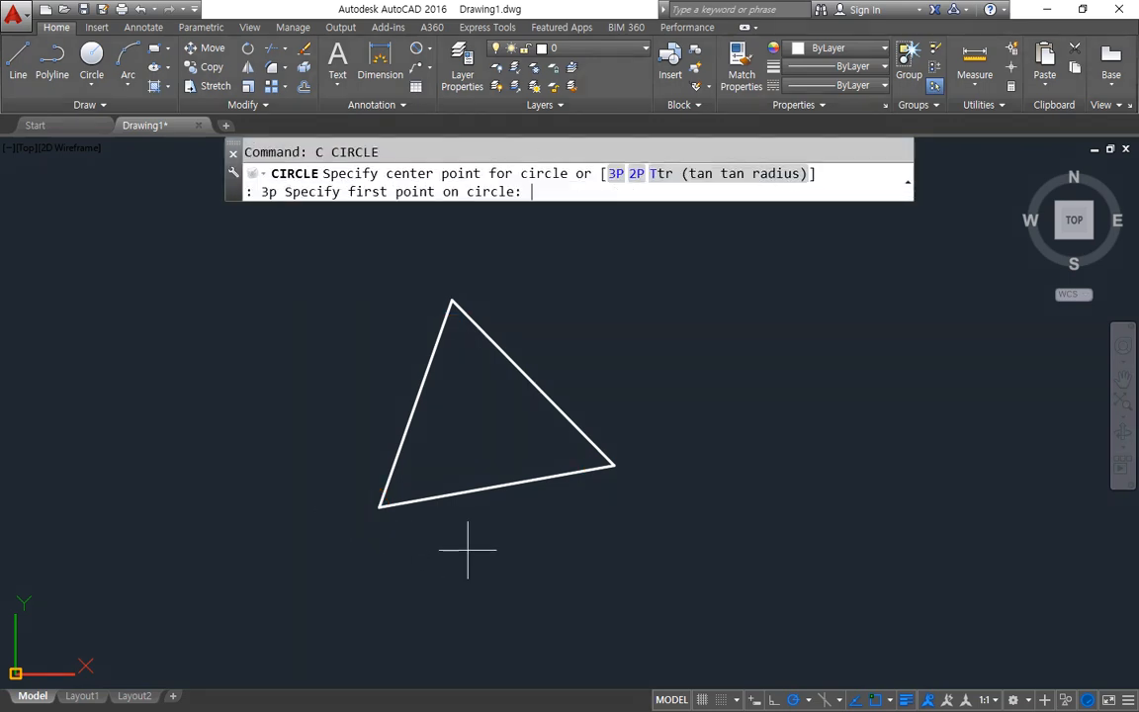
{"action": "left_click_drag", "start_coordinate": [348, 206], "coordinate": [503, 210]}
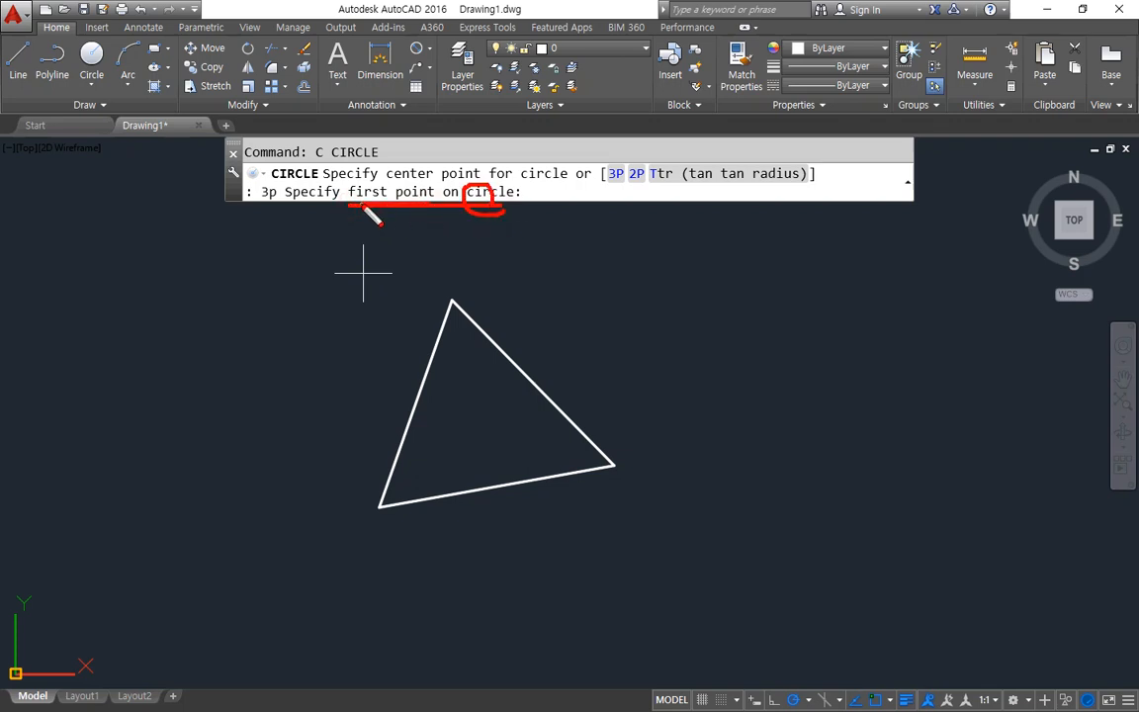
{"action": "key", "text": "Escape"}
{"action": "left_click", "coordinate": [452, 299]}
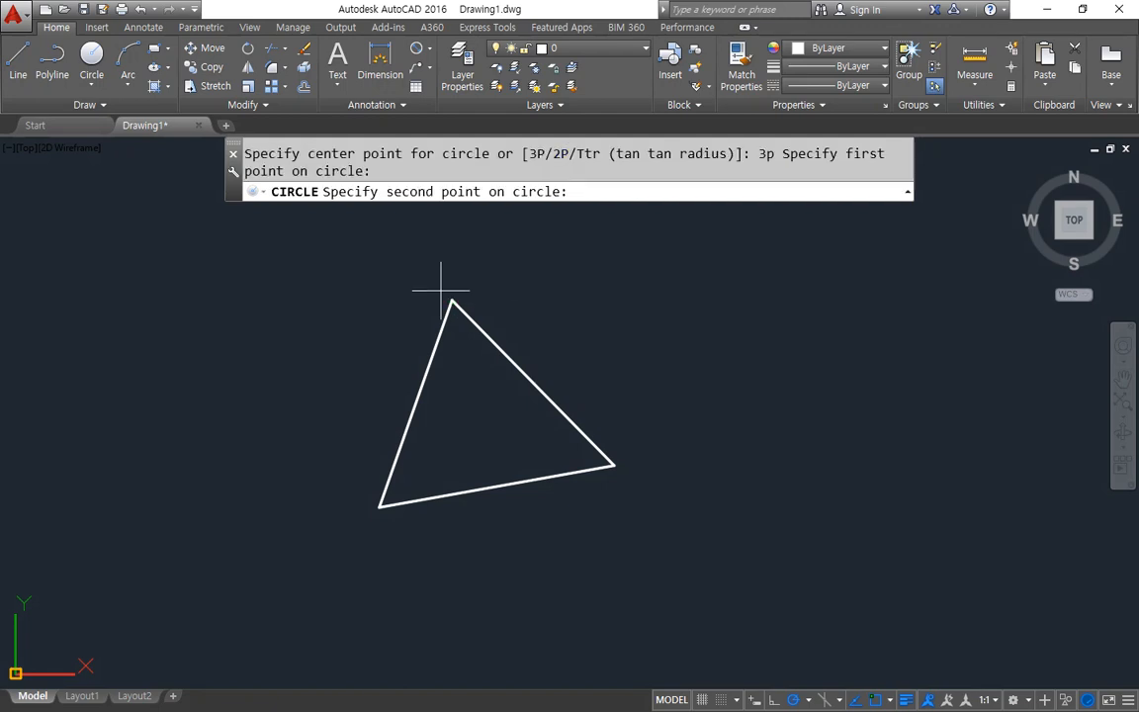
{"action": "left_click_drag", "start_coordinate": [588, 226], "coordinate": [351, 223]}
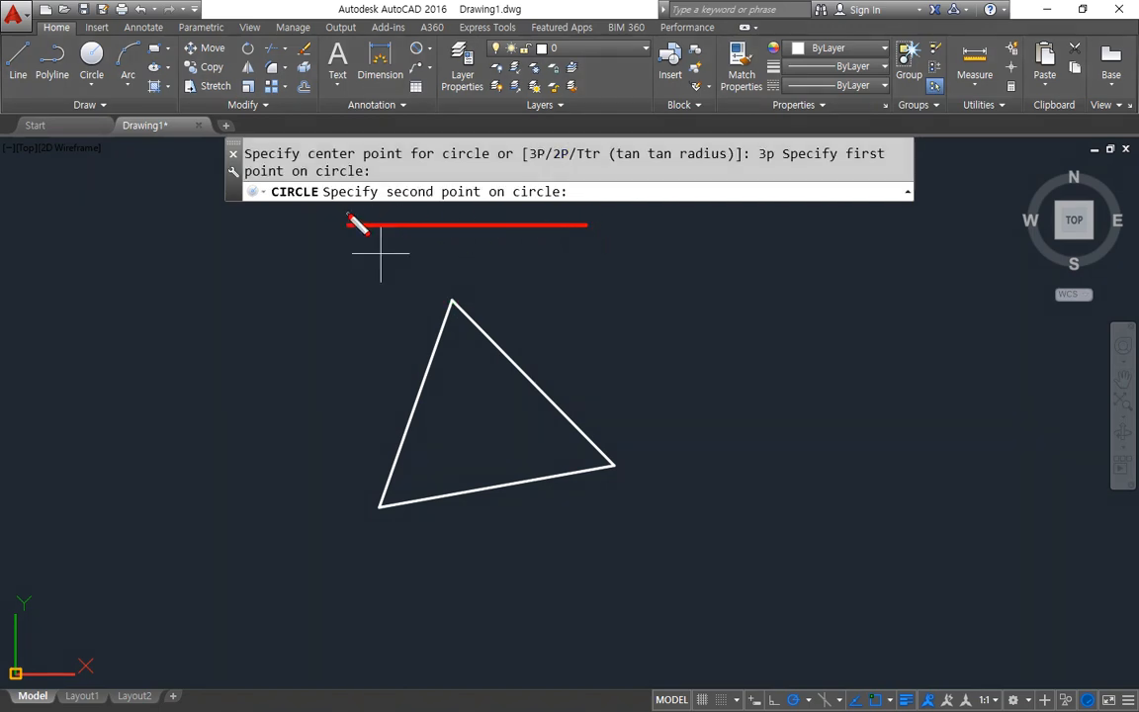
{"action": "key", "text": "Escape"}
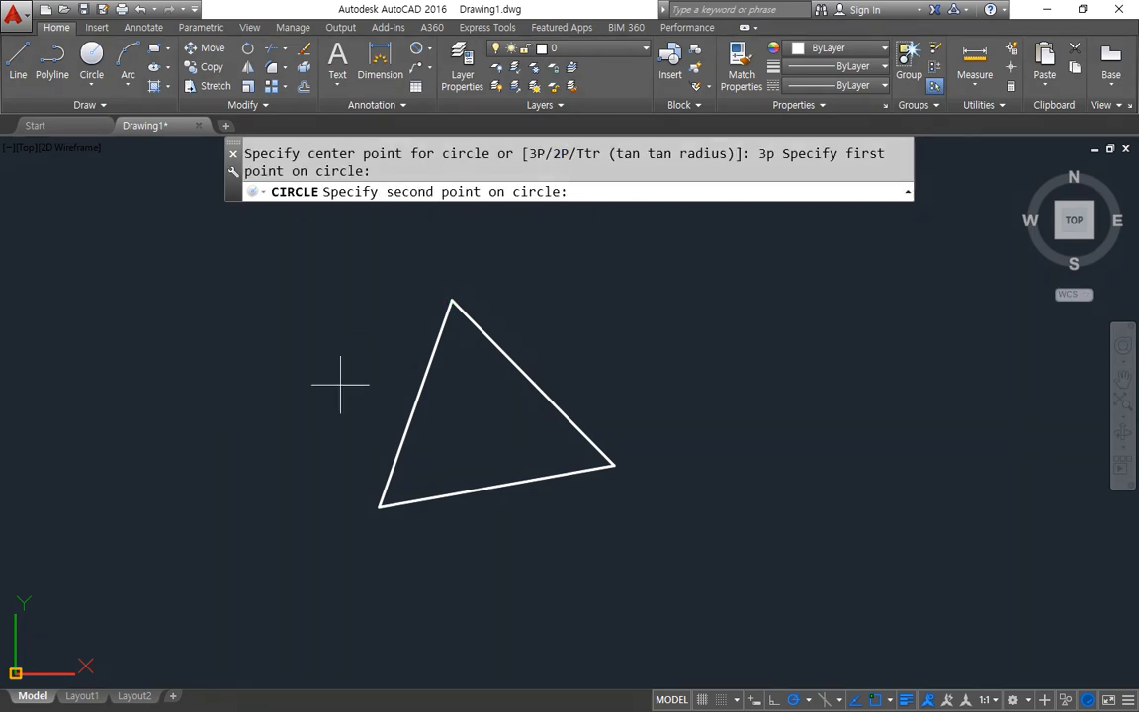
{"action": "left_click", "coordinate": [380, 506]}
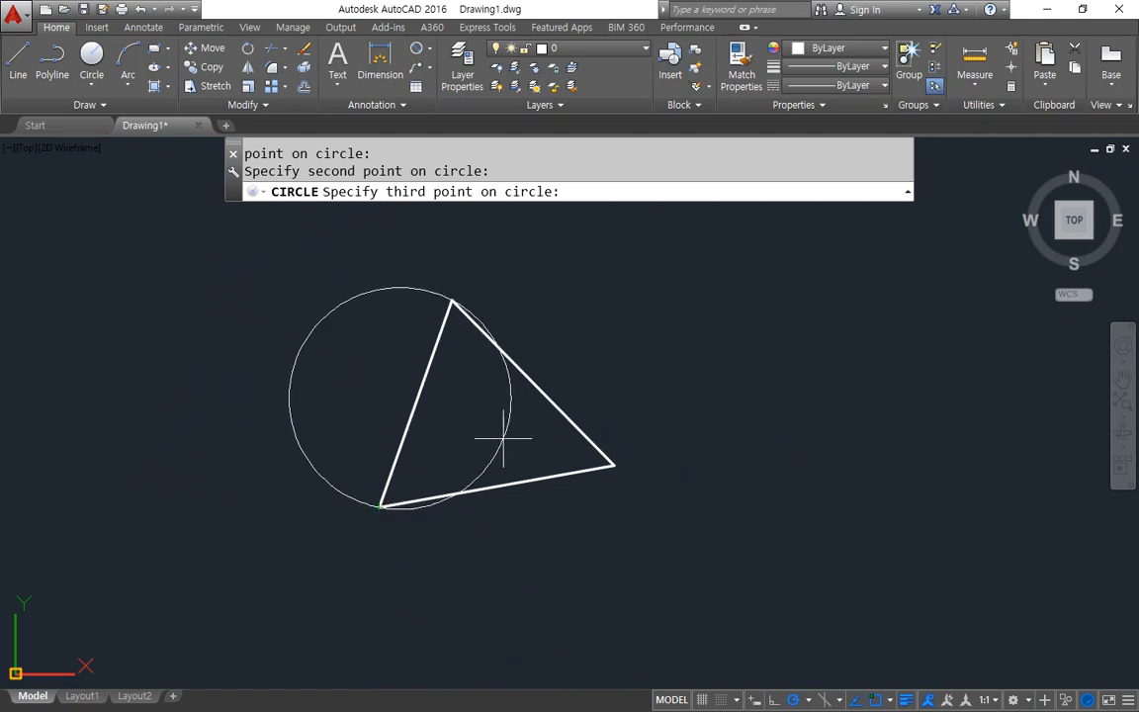
{"action": "left_click_drag", "start_coordinate": [516, 216], "coordinate": [400, 198]}
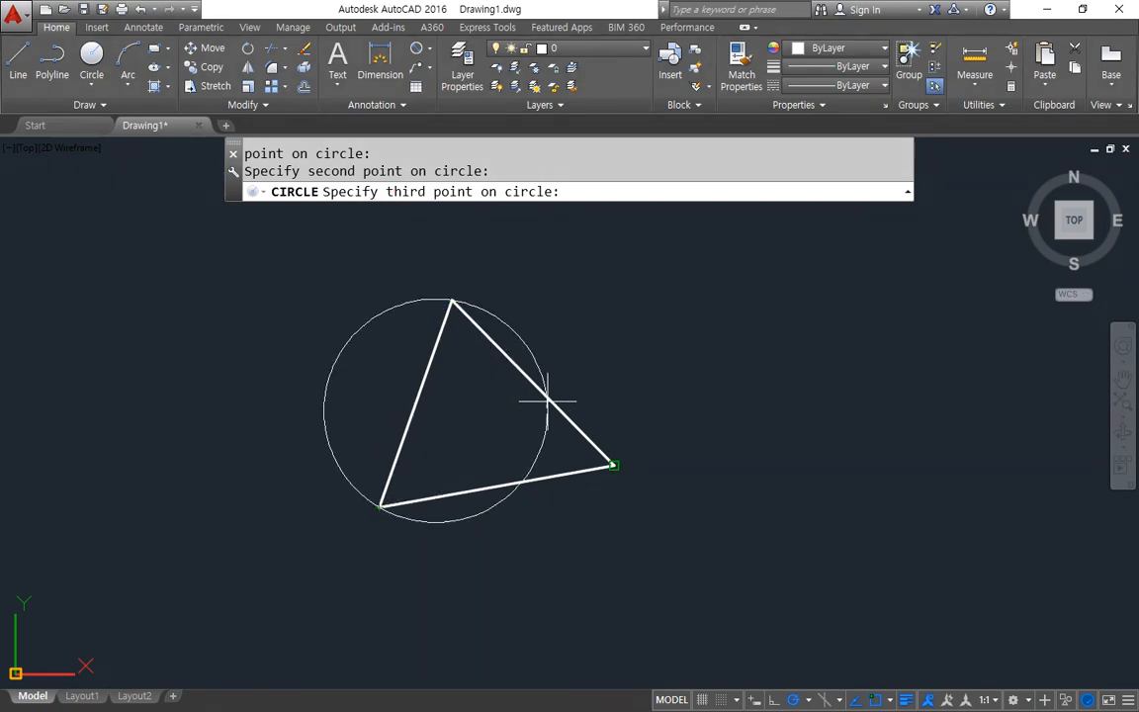
{"action": "left_click", "coordinate": [613, 465]}
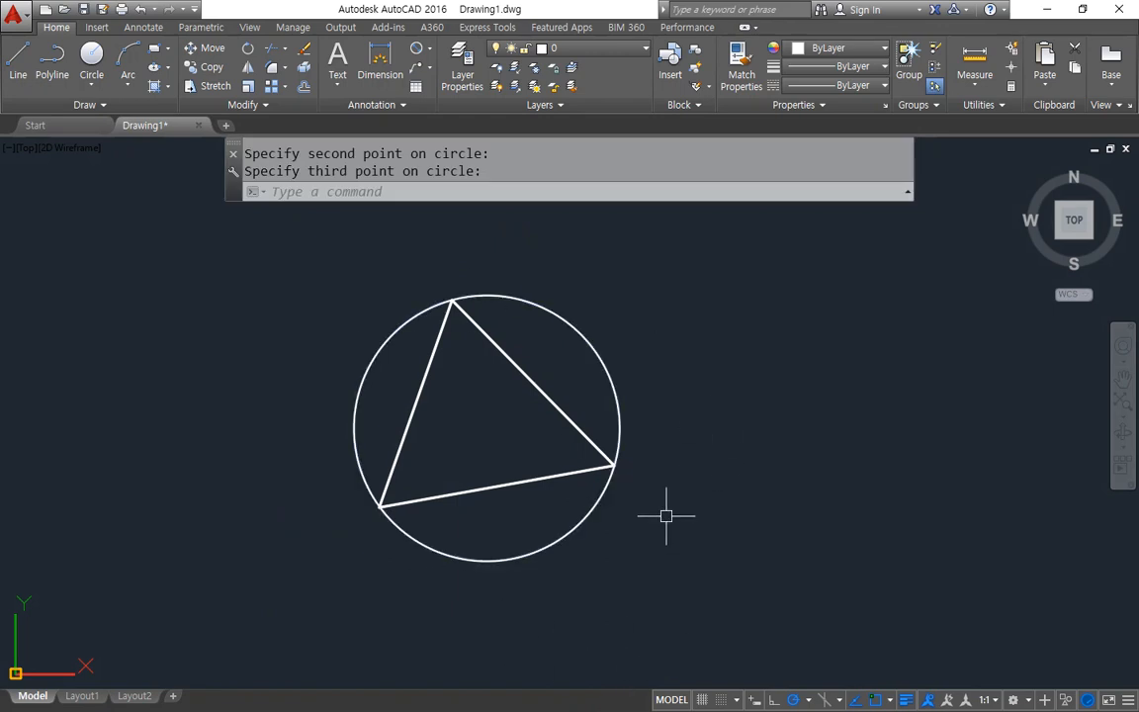
Step: Erase the three-point circle around the triangle, keeping the triangle itself
{"action": "key", "text": "Escape"}
{"action": "left_click", "coordinate": [605, 318]}
{"action": "left_click", "coordinate": [561, 330]}
{"action": "type", "text": "e"}
{"action": "key", "text": "space"}
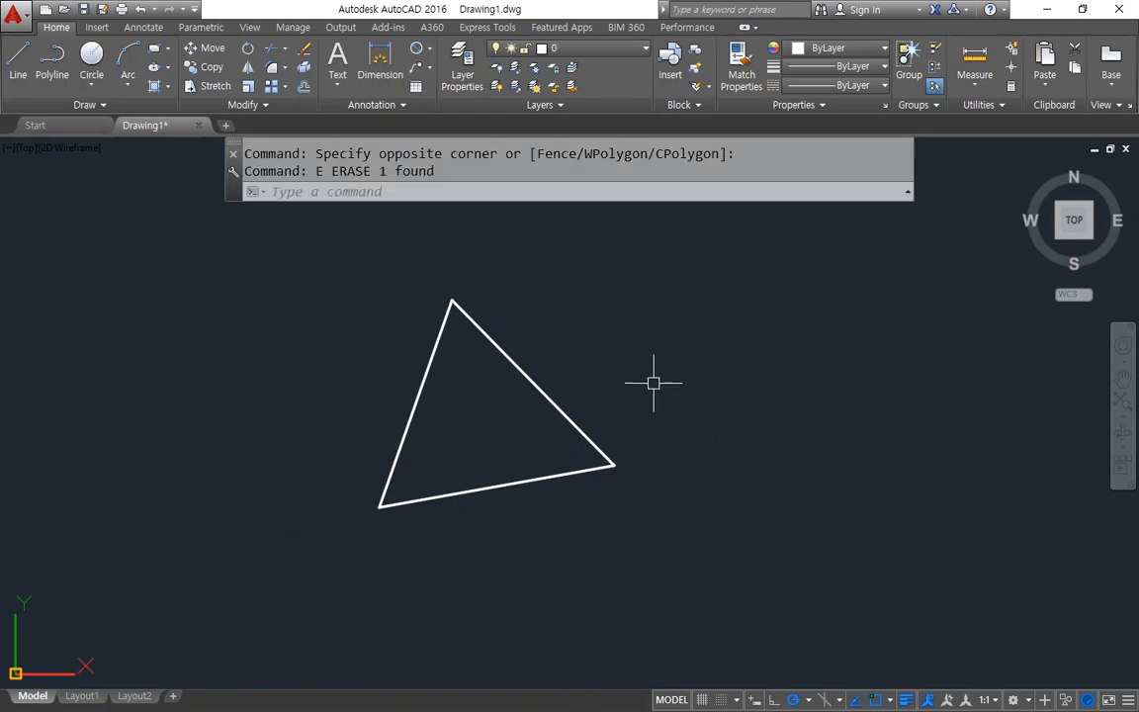
Step: Draw a circle with the 2P option, using the triangle's upper and lower-left vertices as the diameter's end points
{"action": "type", "text": "c"}
{"action": "key", "text": "space"}
{"action": "left_click_drag", "start_coordinate": [627, 209], "coordinate": [647, 208]}
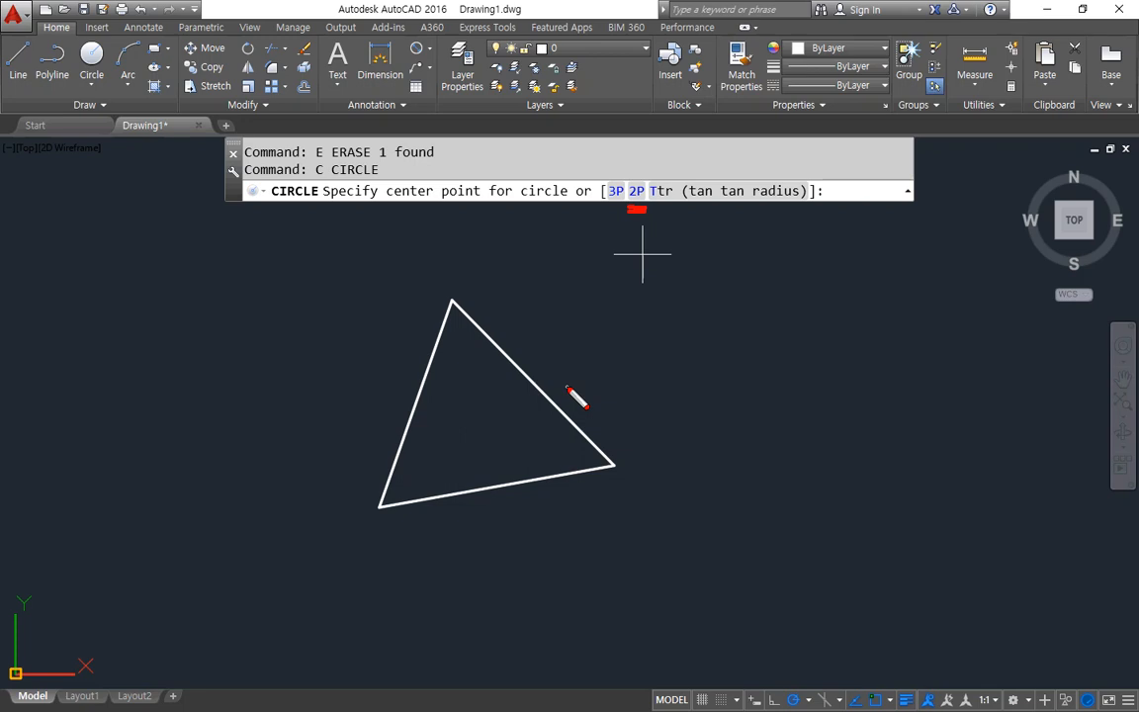
{"action": "type", "text": "2p"}
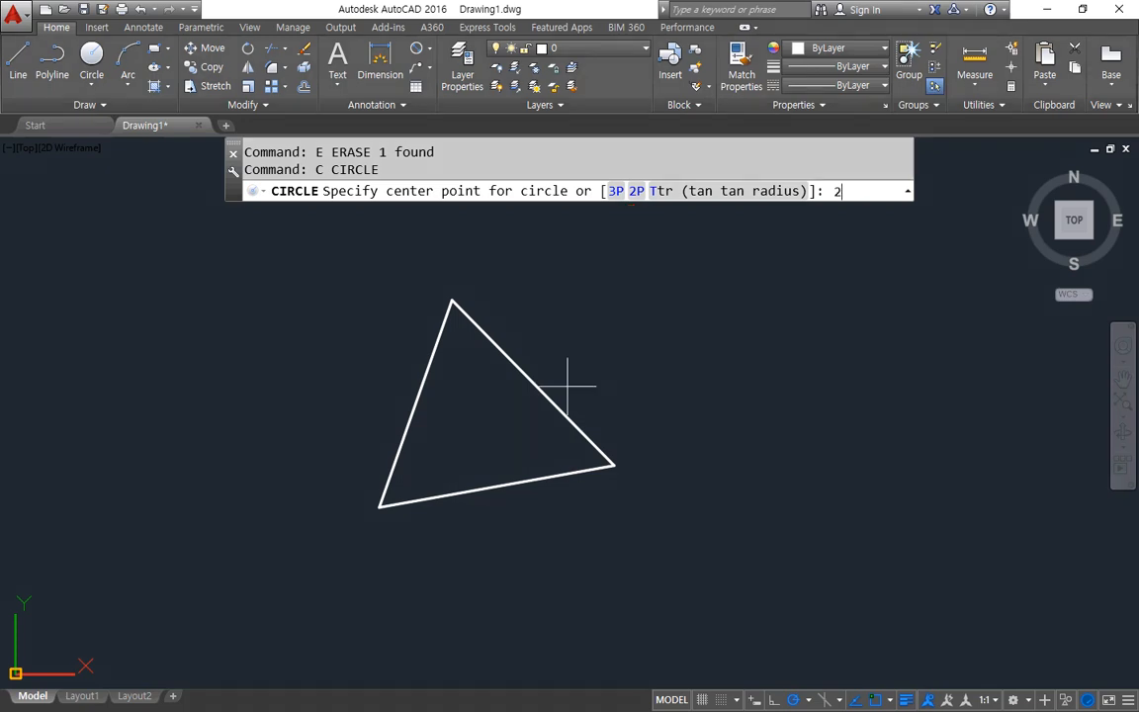
{"action": "key", "text": "Return"}
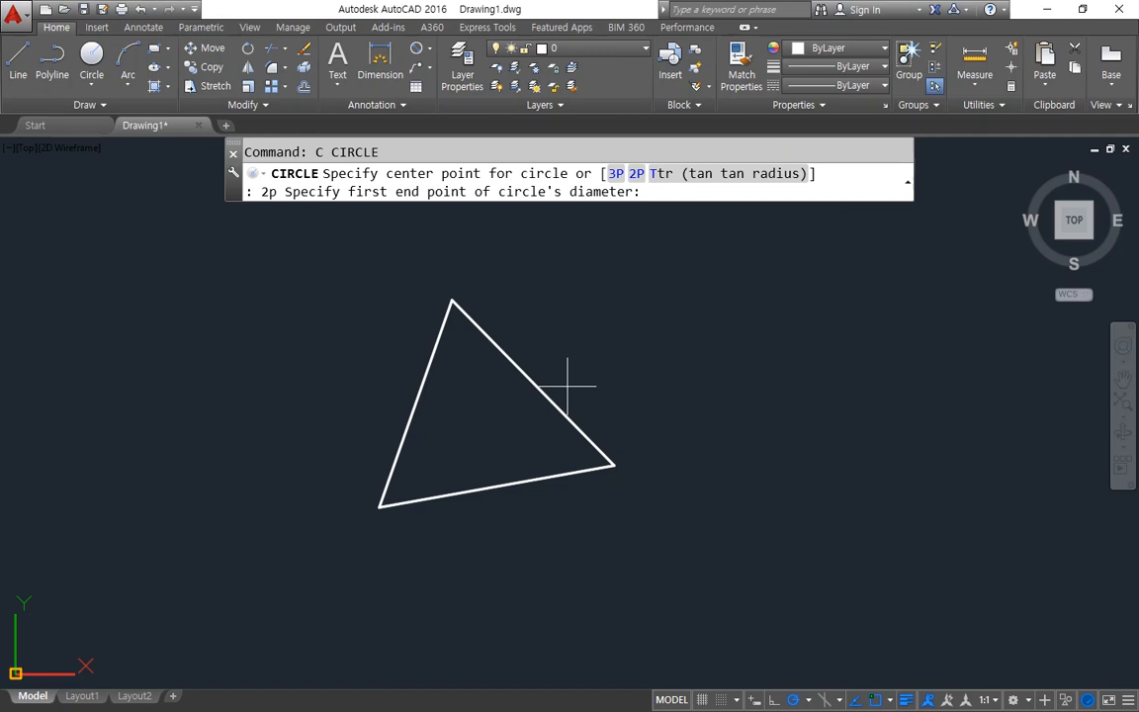
{"action": "left_click", "coordinate": [450, 320]}
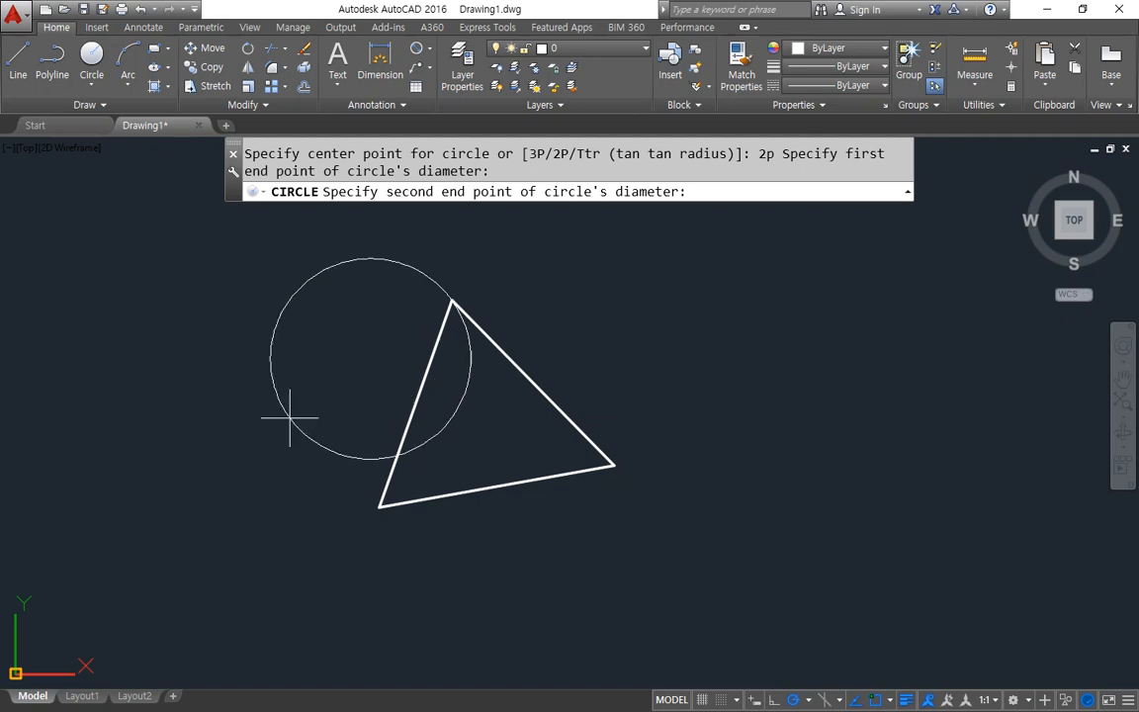
{"action": "left_click", "coordinate": [381, 501]}
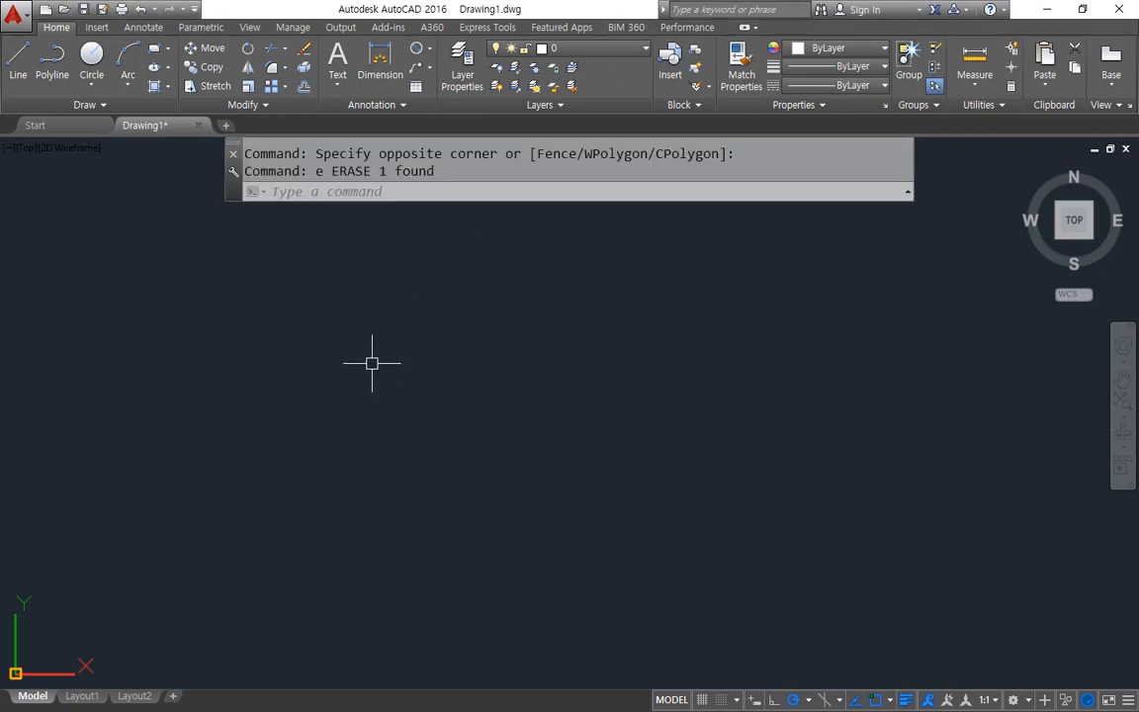
Step: Draw two long diagonal lines that cross each other in the empty drawing
{"action": "type", "text": "l"}
{"action": "key", "text": "Return"}
{"action": "left_click", "coordinate": [662, 244]}
{"action": "left_click", "coordinate": [280, 425]}
{"action": "key", "text": "Return"}
{"action": "key", "text": "Return"}
{"action": "left_click", "coordinate": [195, 270]}
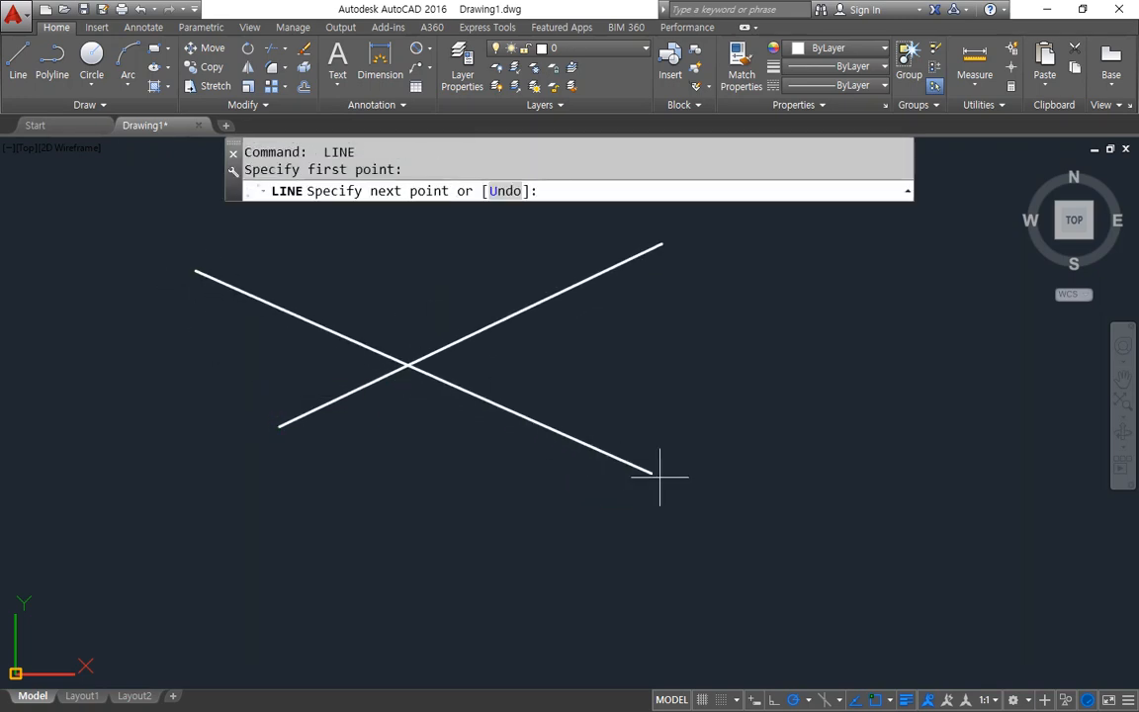
{"action": "left_click", "coordinate": [815, 555]}
{"action": "key", "text": "Return"}
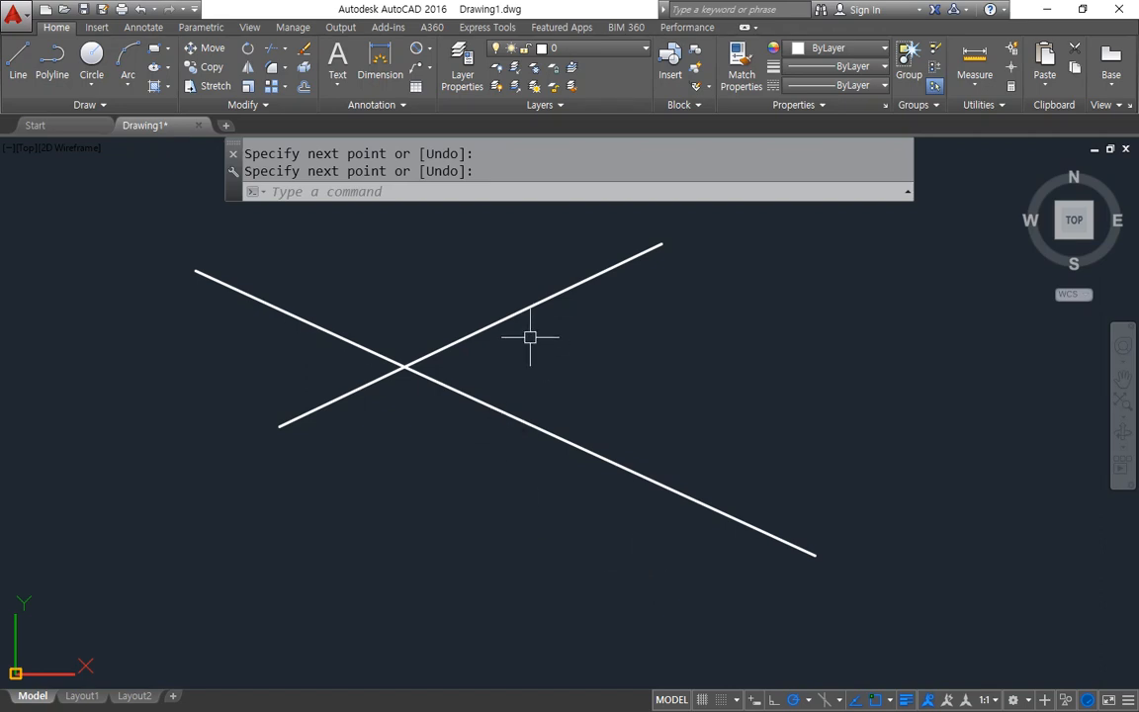
Step: Draw a Ttr circle of radius 10 tangent to both crossing lines, inside the opening to the right of their intersection
{"action": "mouse_move", "coordinate": [539, 332]}
{"action": "left_mouse_down"}
{"action": "mouse_move", "coordinate": [499, 306]}
{"action": "mouse_move", "coordinate": [541, 326]}
{"action": "left_mouse_up"}
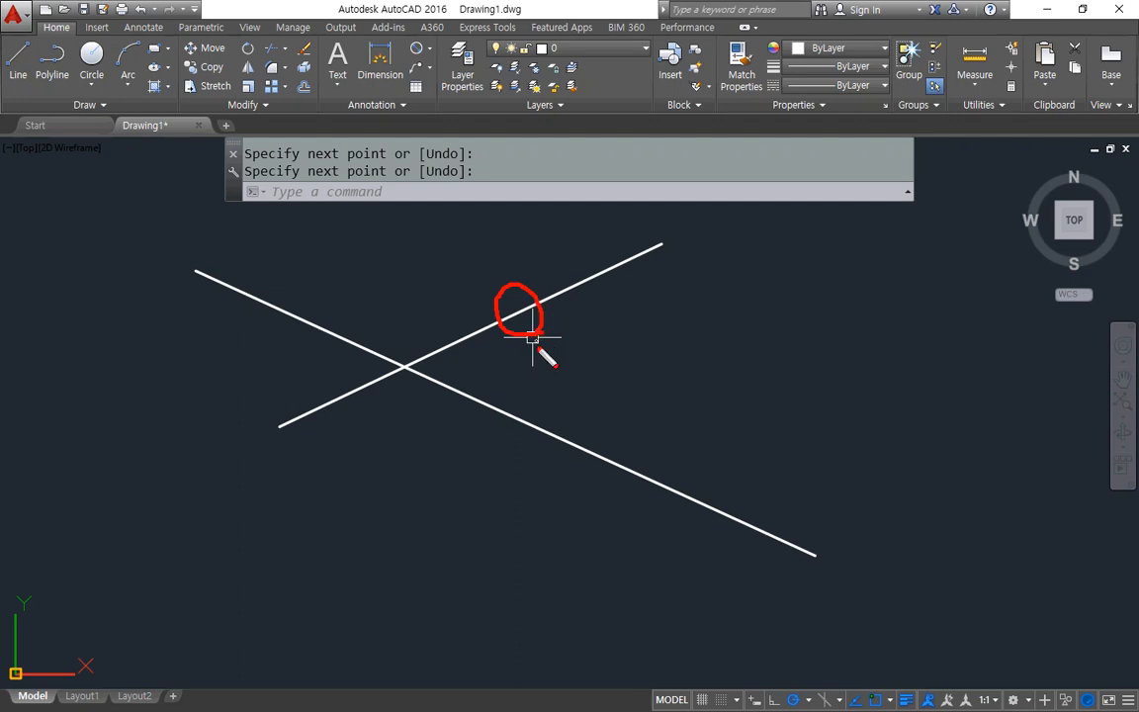
{"action": "mouse_move", "coordinate": [544, 413]}
{"action": "left_mouse_down"}
{"action": "mouse_move", "coordinate": [521, 437]}
{"action": "mouse_move", "coordinate": [550, 419]}
{"action": "left_mouse_up"}
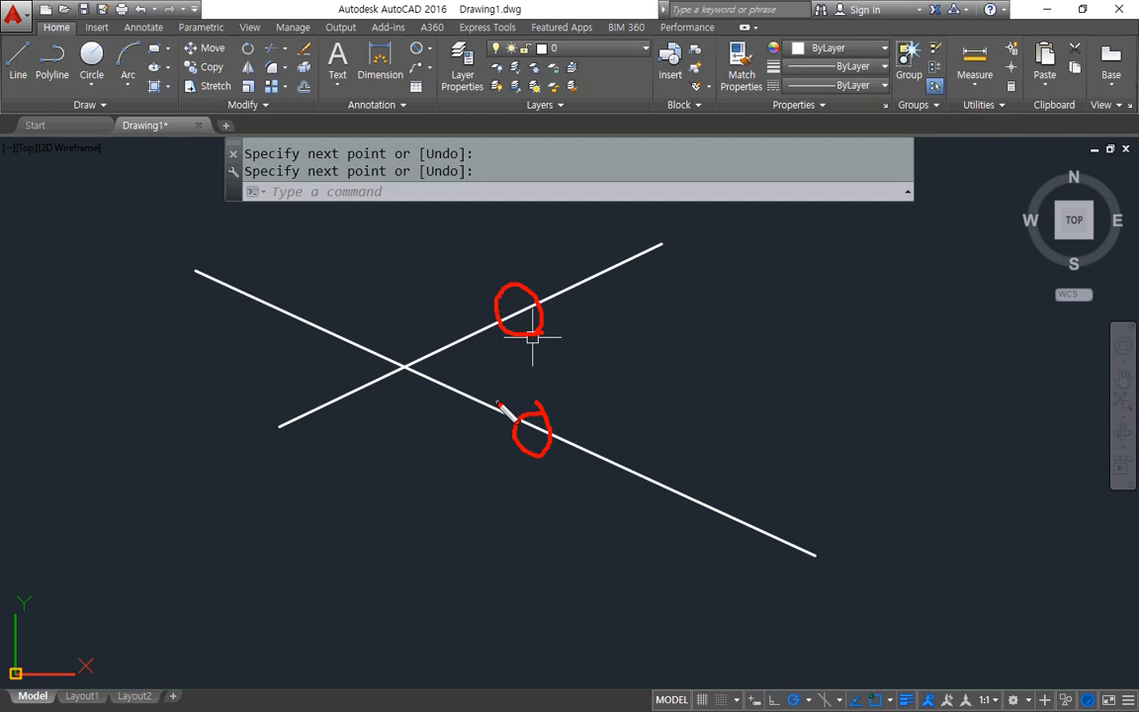
{"action": "key", "text": "Return"}
{"action": "type", "text": "c CIRCLE"}
{"action": "key", "text": "Return"}
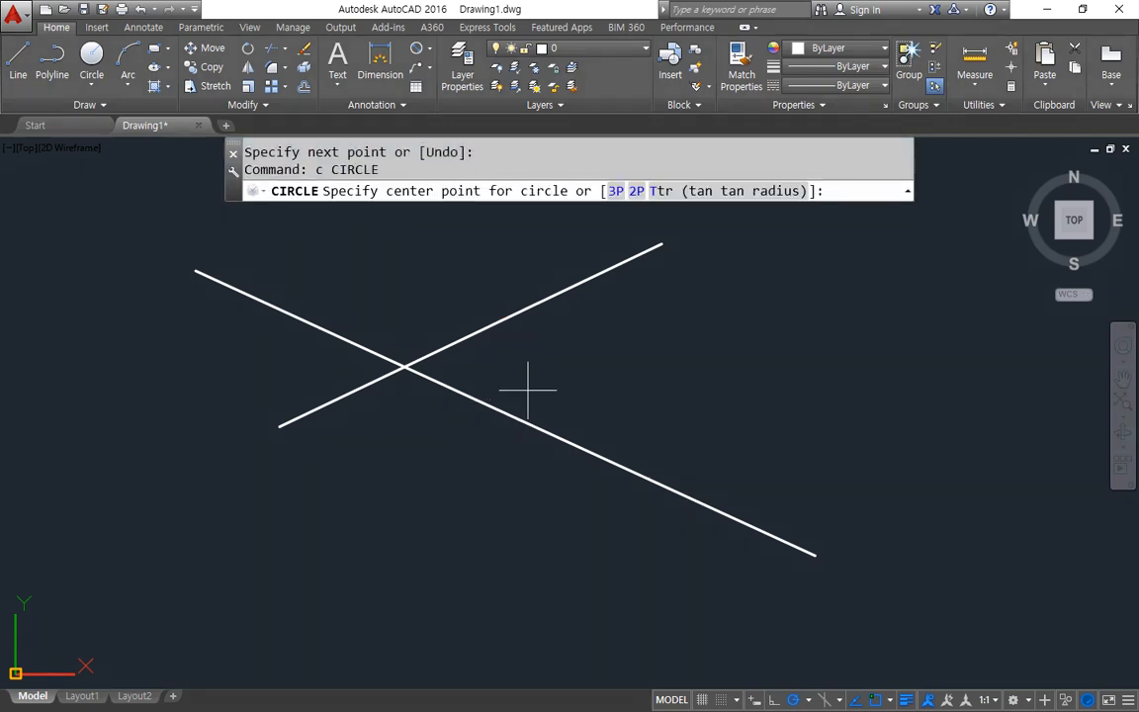
{"action": "left_click_drag", "start_coordinate": [648, 195], "coordinate": [811, 195]}
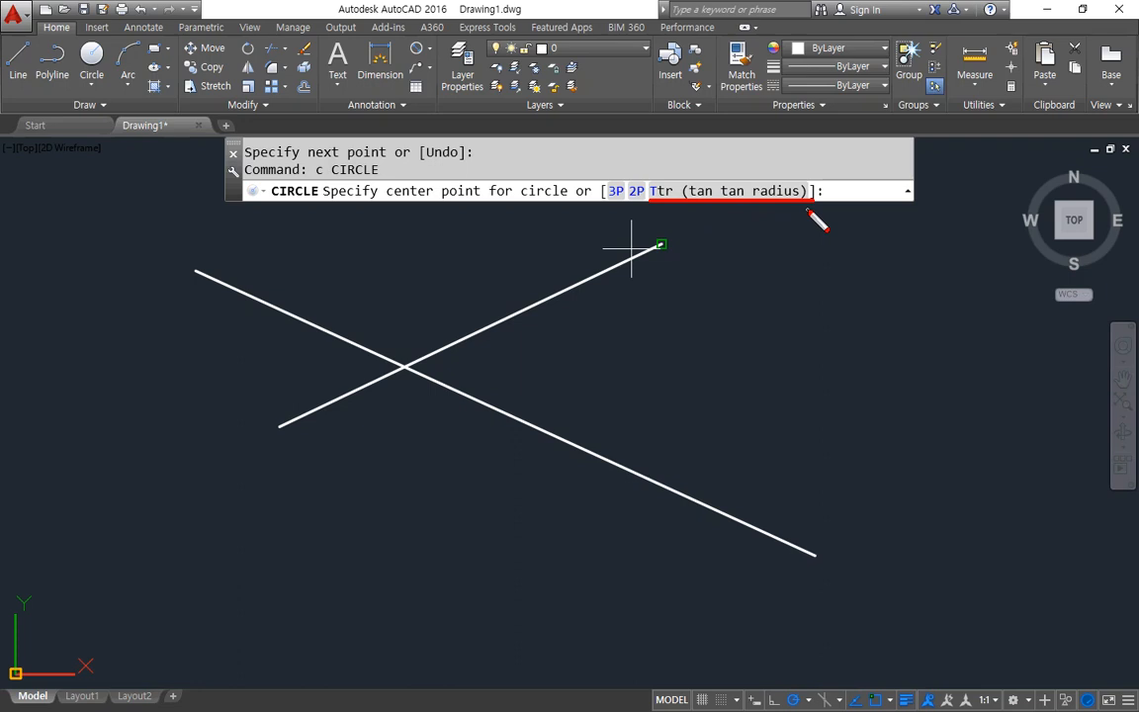
{"action": "mouse_move", "coordinate": [514, 339]}
{"action": "left_mouse_down"}
{"action": "mouse_move", "coordinate": [490, 324]}
{"action": "mouse_move", "coordinate": [516, 341]}
{"action": "left_mouse_up"}
{"action": "mouse_move", "coordinate": [509, 412]}
{"action": "left_mouse_down"}
{"action": "mouse_move", "coordinate": [516, 427]}
{"action": "mouse_move", "coordinate": [500, 427]}
{"action": "left_mouse_up"}
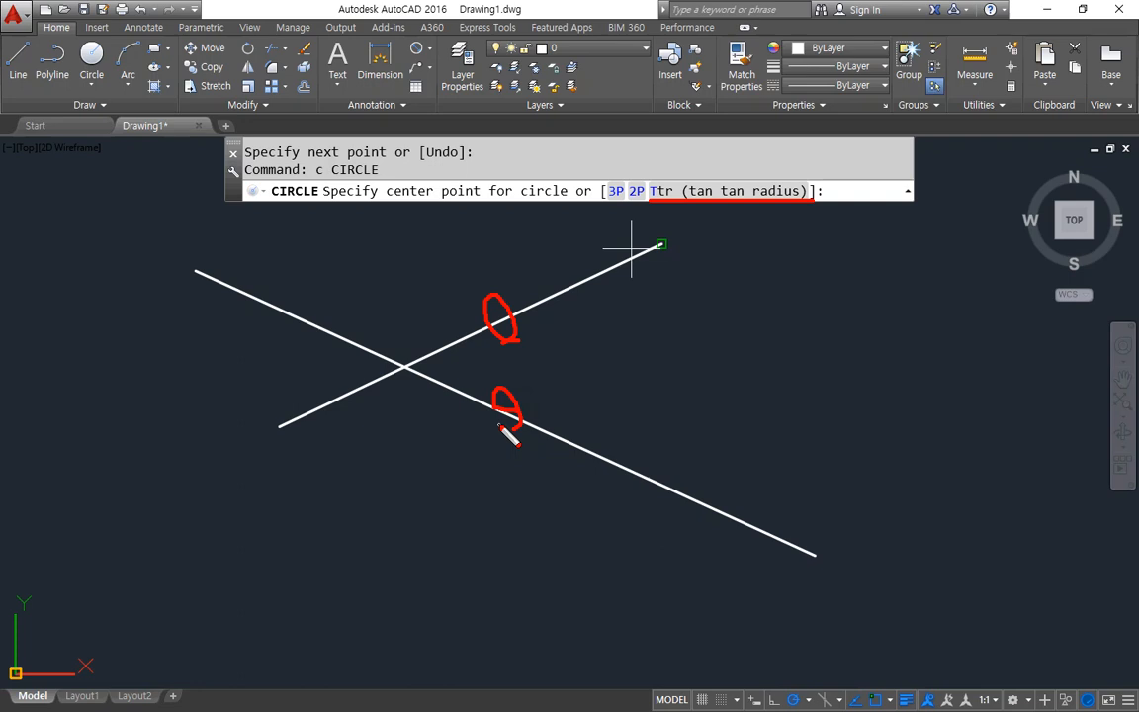
{"action": "key", "text": "Escape"}
{"action": "type", "text": "t"}
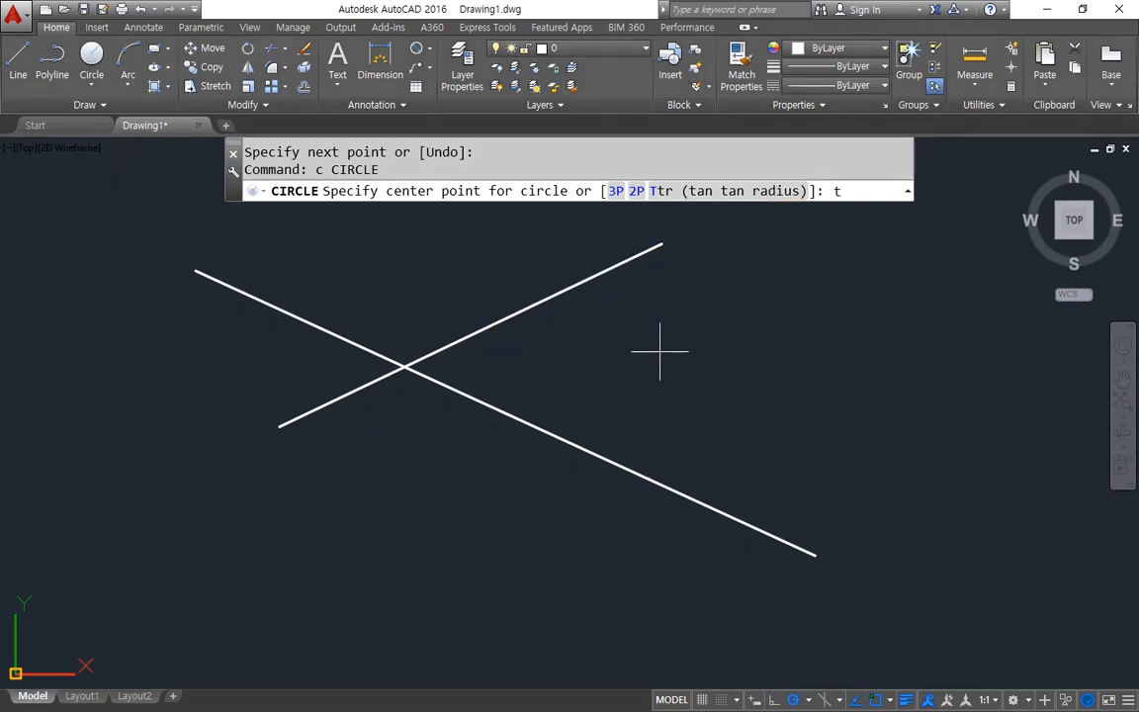
{"action": "key", "text": "Return"}
{"action": "left_click_drag", "start_coordinate": [384, 203], "coordinate": [431, 203]}
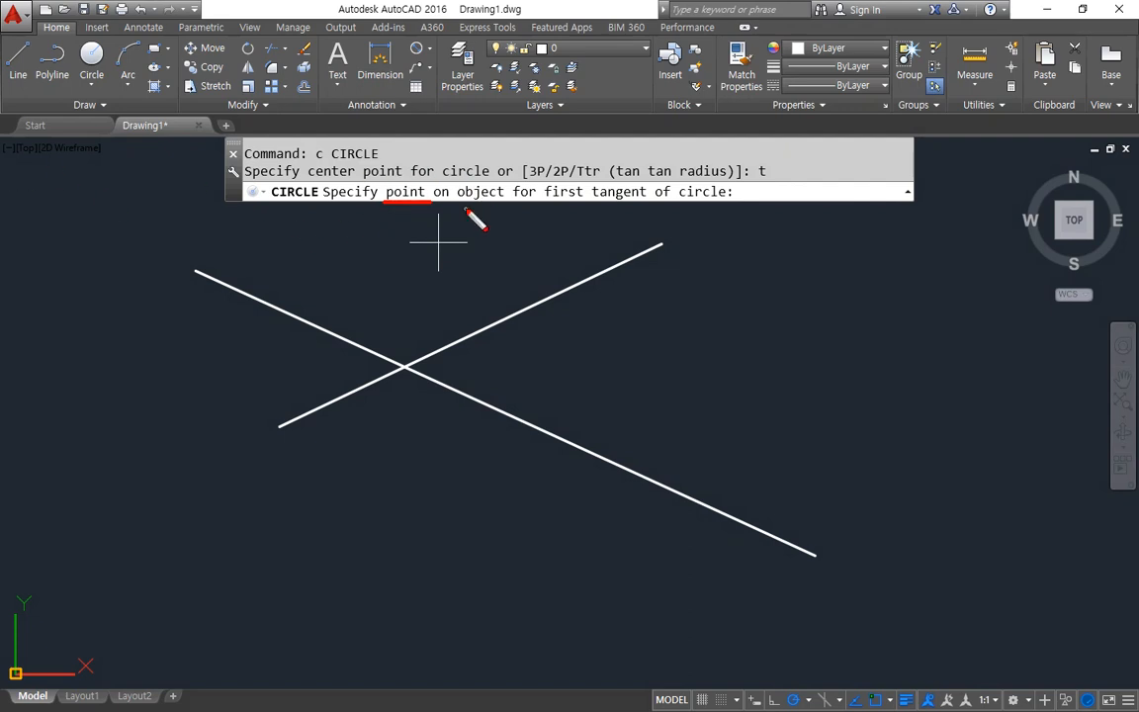
{"action": "mouse_move", "coordinate": [455, 209]}
{"action": "left_mouse_down"}
{"action": "mouse_move", "coordinate": [494, 209]}
{"action": "mouse_move", "coordinate": [465, 170]}
{"action": "mouse_move", "coordinate": [496, 216]}
{"action": "mouse_move", "coordinate": [680, 209]}
{"action": "mouse_move", "coordinate": [669, 217]}
{"action": "mouse_move", "coordinate": [727, 205]}
{"action": "left_mouse_up"}
{"action": "left_click_drag", "start_coordinate": [551, 210], "coordinate": [655, 209]}
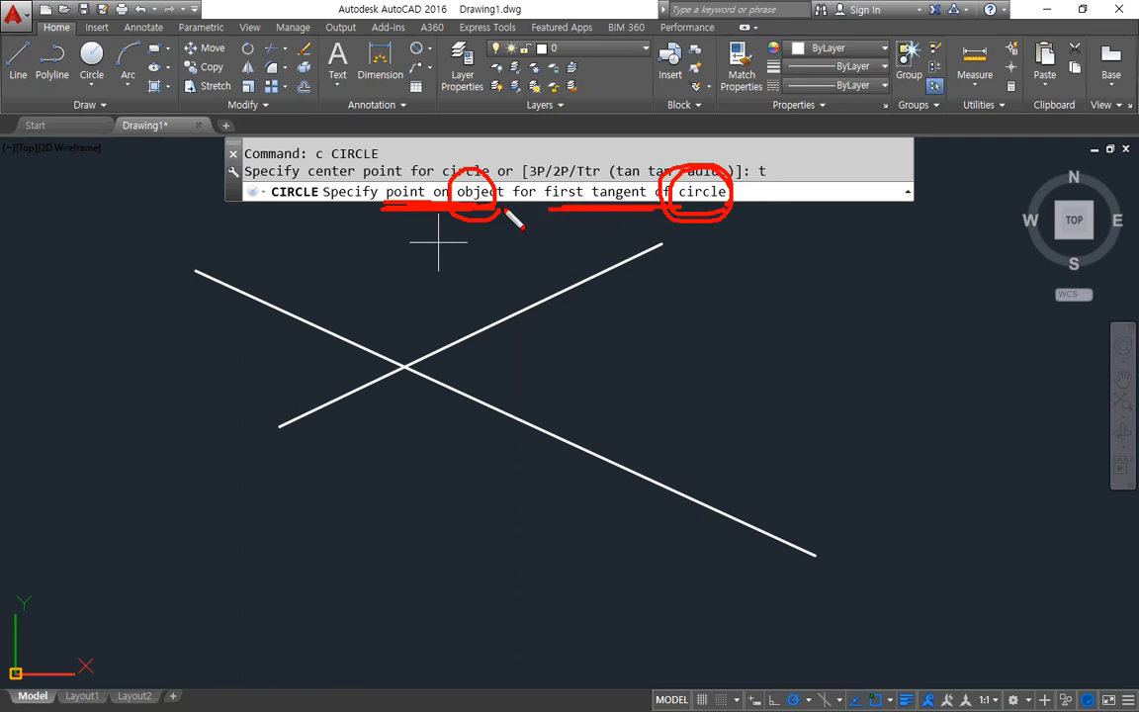
{"action": "key", "text": "Escape"}
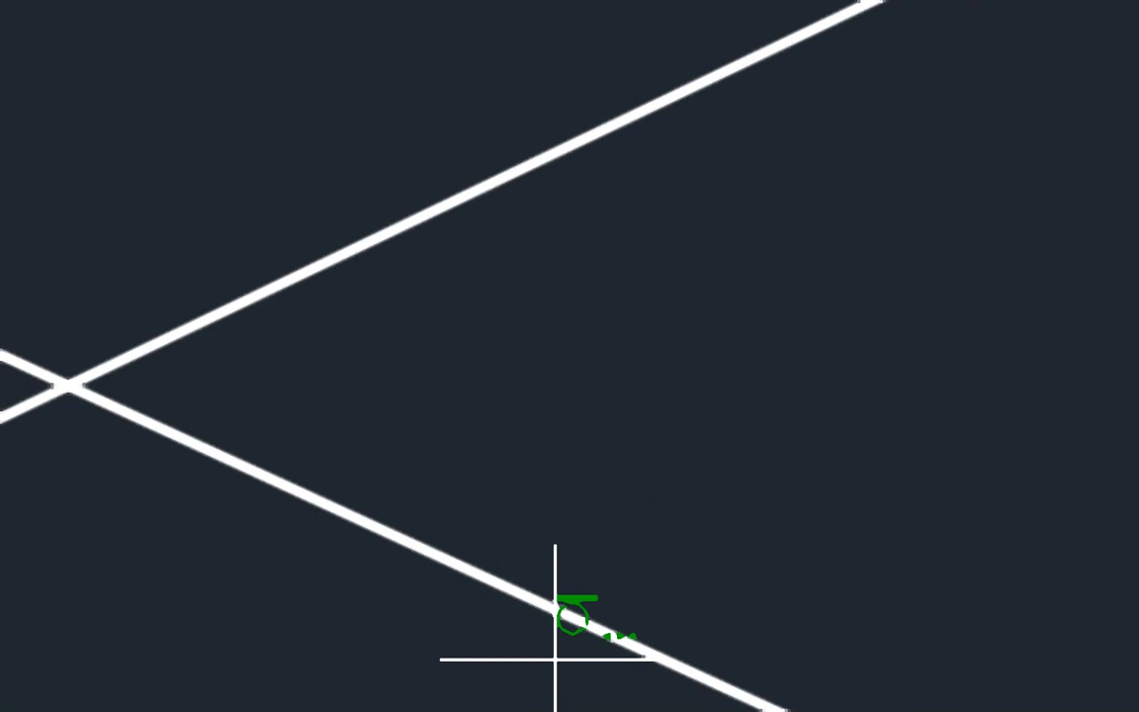
{"action": "left_click", "coordinate": [454, 198]}
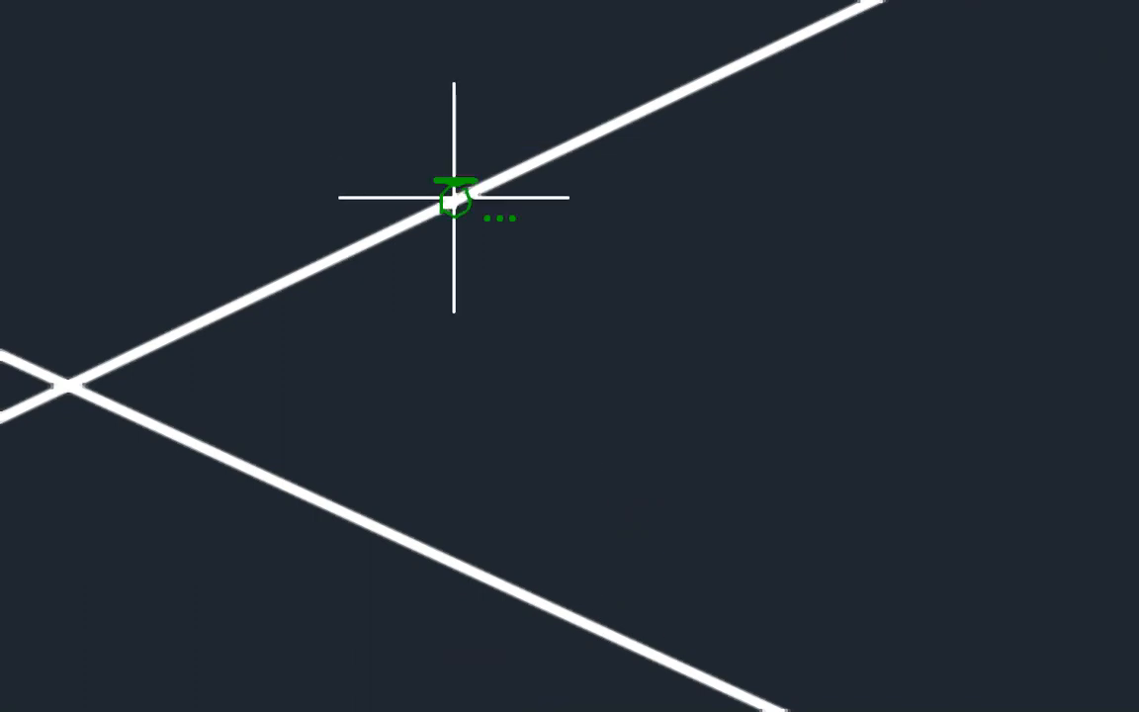
{"action": "left_click", "coordinate": [480, 576]}
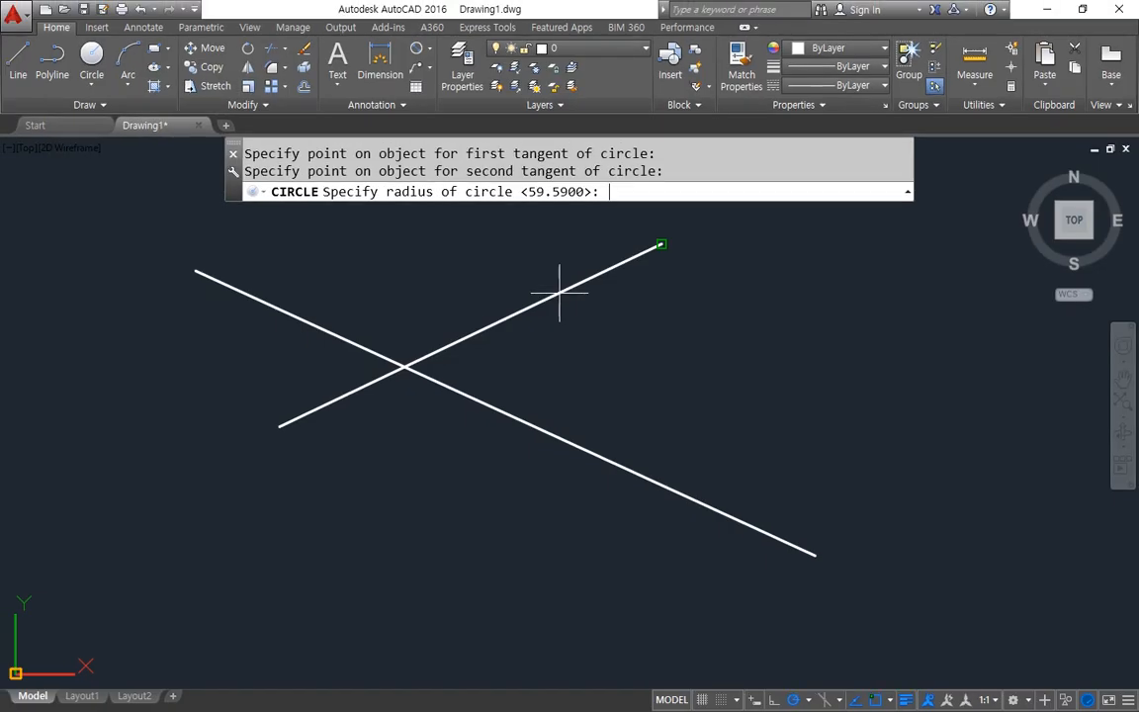
{"action": "type", "text": "10"}
{"action": "key", "text": "Return"}
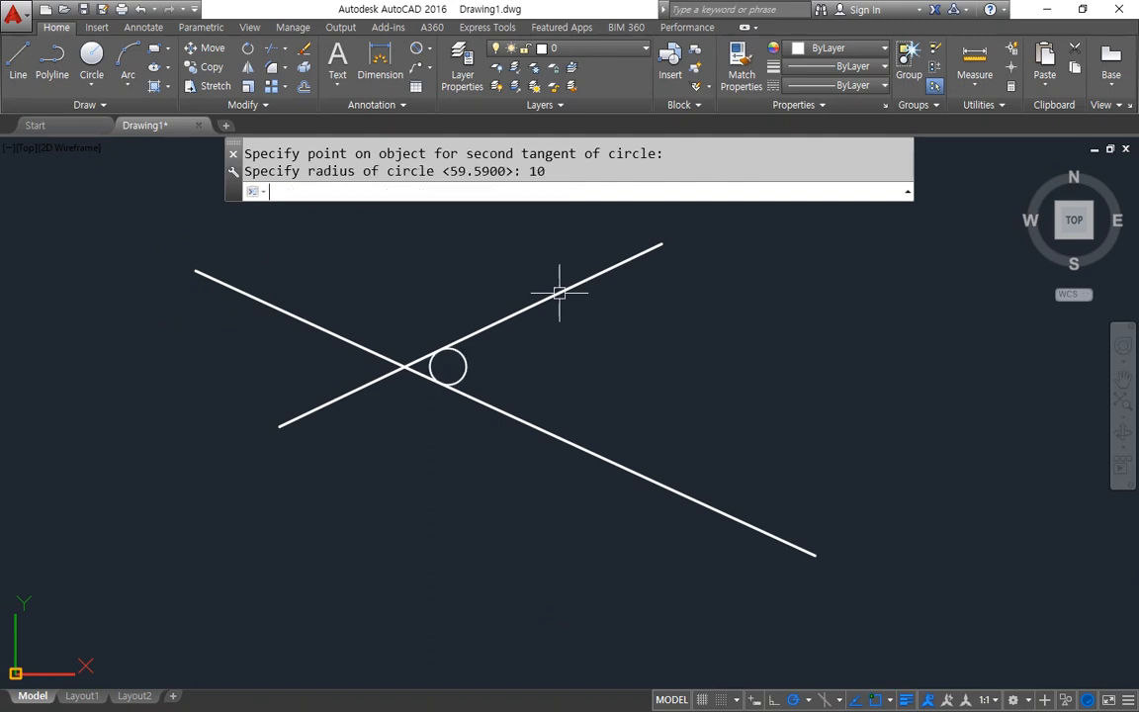
Step: Draw a second Ttr circle tangent to both lines above their intersection, accepting the default radius of 10
{"action": "scroll", "coordinate": [467, 358], "scroll_direction": "up", "scroll_amount": 4}
{"action": "scroll", "coordinate": [317, 364], "scroll_direction": "up", "scroll_amount": 4}
{"action": "middle_click_drag", "start_coordinate": [318, 364], "coordinate": [475, 389]}
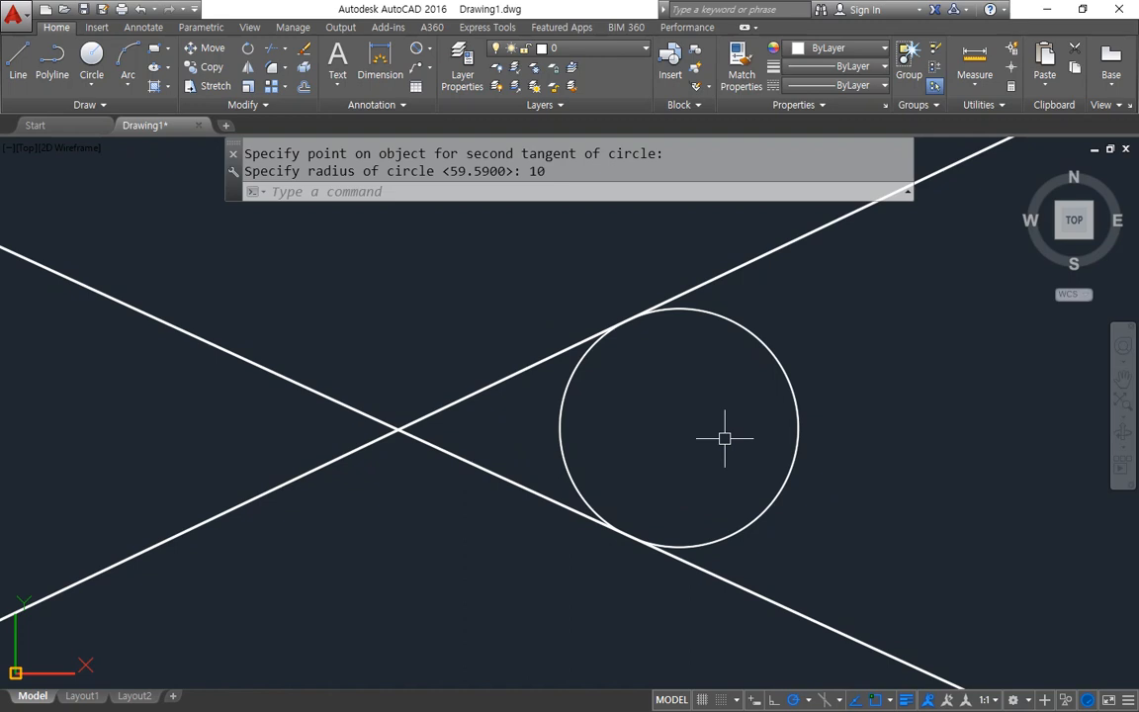
{"action": "type", "text": "c"}
{"action": "key", "text": "Return"}
{"action": "type", "text": "t"}
{"action": "key", "text": "Return"}
{"action": "mouse_move", "coordinate": [500, 399]}
{"action": "left_mouse_down"}
{"action": "mouse_move", "coordinate": [495, 354]}
{"action": "mouse_move", "coordinate": [504, 397]}
{"action": "left_mouse_up"}
{"action": "mouse_move", "coordinate": [293, 392]}
{"action": "left_mouse_down"}
{"action": "mouse_move", "coordinate": [281, 348]}
{"action": "mouse_move", "coordinate": [296, 390]}
{"action": "mouse_move", "coordinate": [475, 372]}
{"action": "mouse_move", "coordinate": [458, 376]}
{"action": "left_mouse_up"}
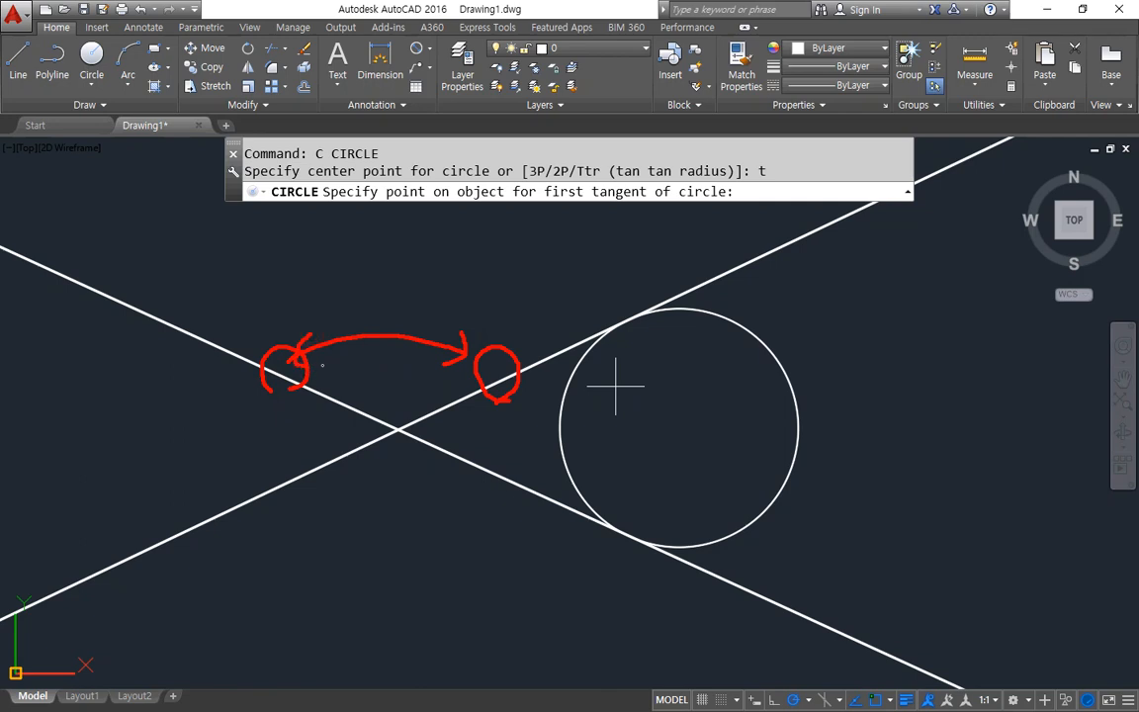
{"action": "left_click", "coordinate": [516, 369]}
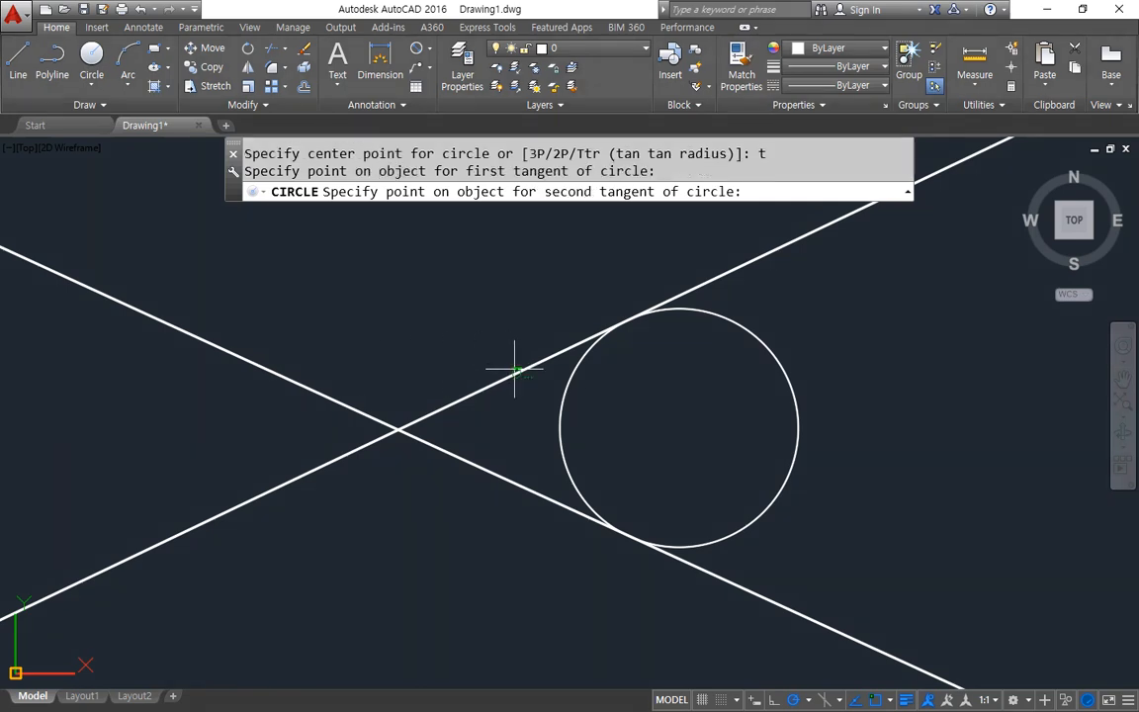
{"action": "left_click", "coordinate": [270, 367]}
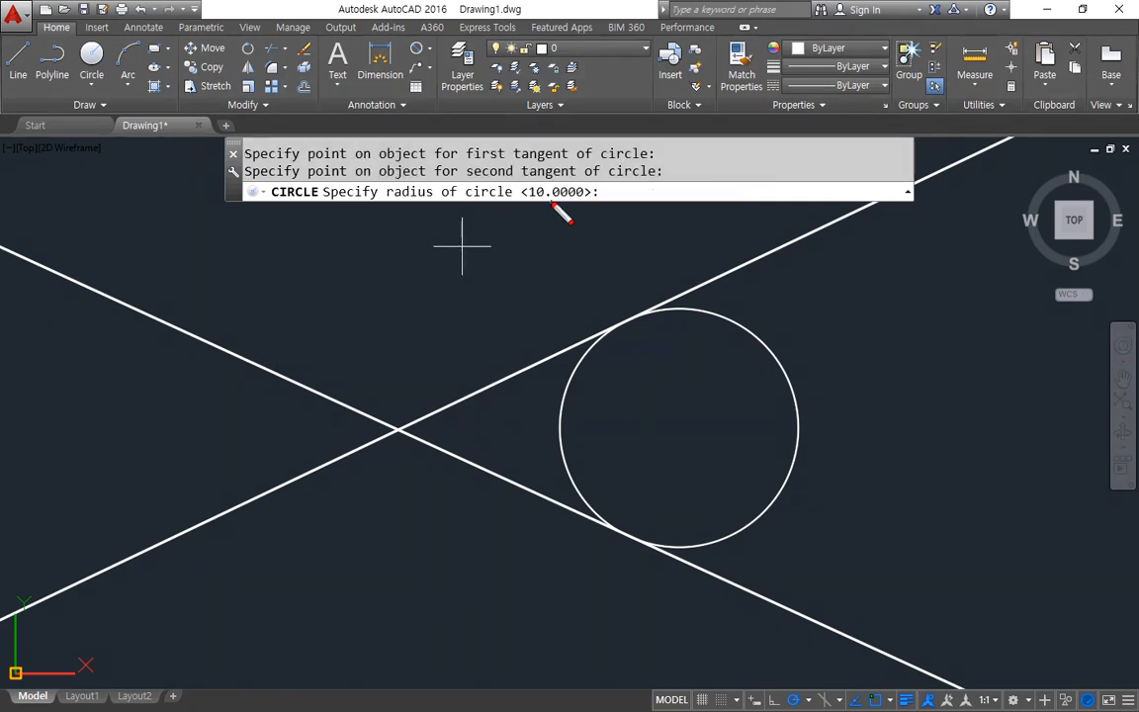
{"action": "left_click_drag", "start_coordinate": [522, 203], "coordinate": [682, 208]}
{"action": "mouse_move", "coordinate": [584, 210]}
{"action": "left_mouse_down"}
{"action": "mouse_move", "coordinate": [529, 186]}
{"action": "mouse_move", "coordinate": [589, 214]}
{"action": "mouse_move", "coordinate": [521, 216]}
{"action": "mouse_move", "coordinate": [513, 198]}
{"action": "mouse_move", "coordinate": [575, 197]}
{"action": "left_mouse_up"}
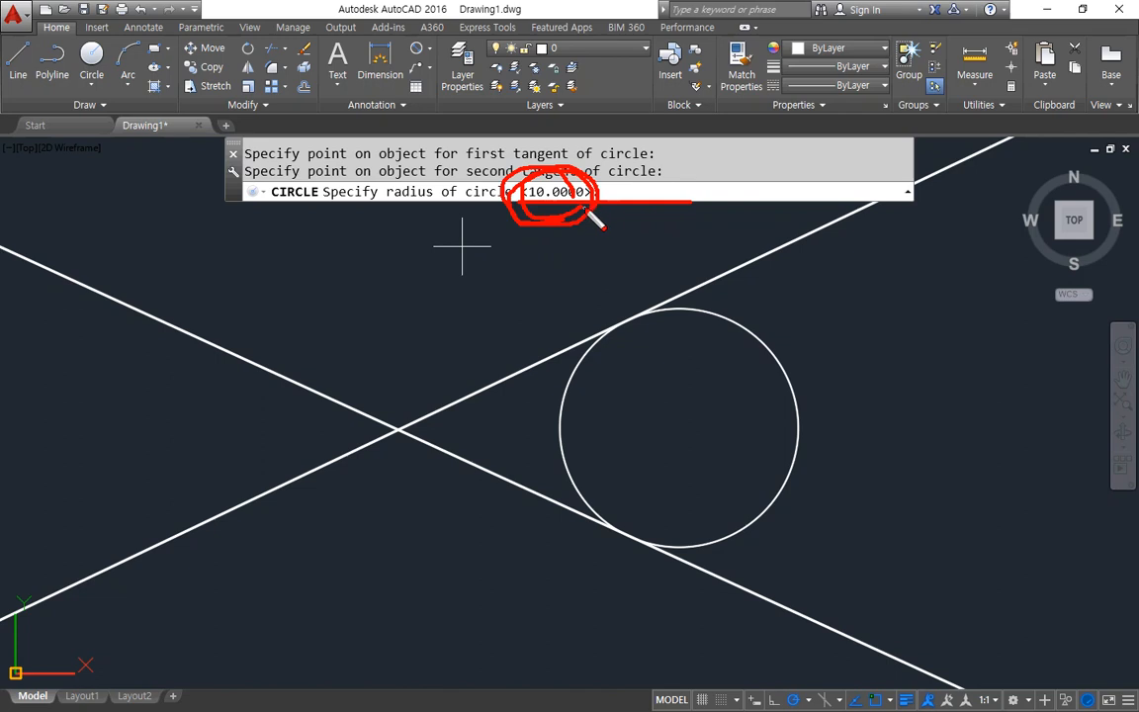
{"action": "key", "text": "Escape"}
{"action": "key", "text": "Return"}
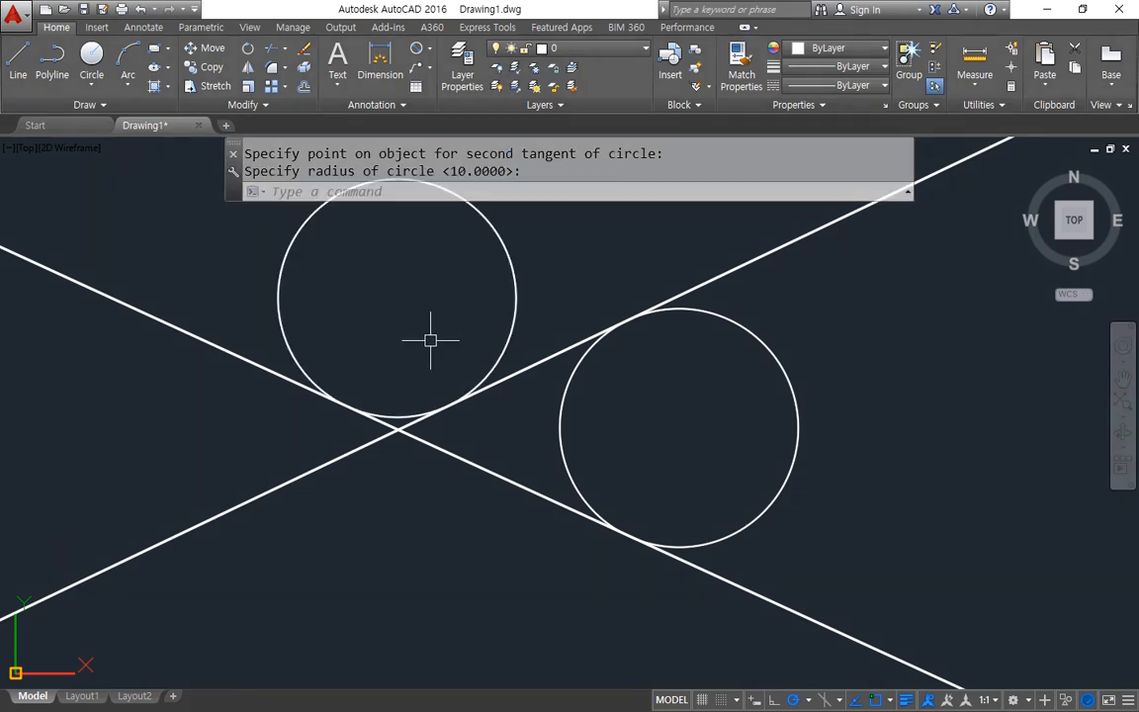
Step: Draw a third Ttr circle tangent to both lines to the left of their intersection, keeping the default radius of 10
{"action": "scroll", "coordinate": [224, 295], "scroll_direction": "up", "scroll_amount": 2}
{"action": "mouse_move", "coordinate": [224, 295]}
{"action": "middle_mouse_down"}
{"action": "mouse_move", "coordinate": [336, 292]}
{"action": "mouse_move", "coordinate": [356, 269]}
{"action": "middle_mouse_up"}
{"action": "scroll", "coordinate": [356, 269], "scroll_direction": "down", "scroll_amount": 2}
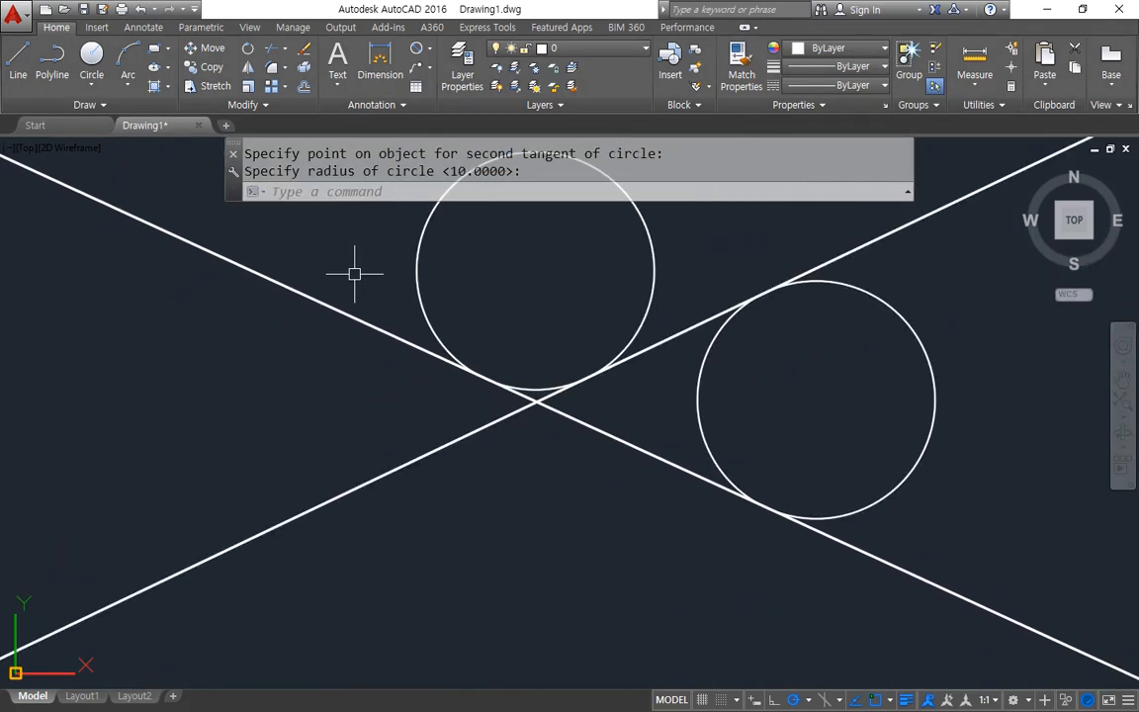
{"action": "type", "text": "c"}
{"action": "key", "text": "Return"}
{"action": "type", "text": "t"}
{"action": "key", "text": "Return"}
{"action": "left_click", "coordinate": [281, 281]}
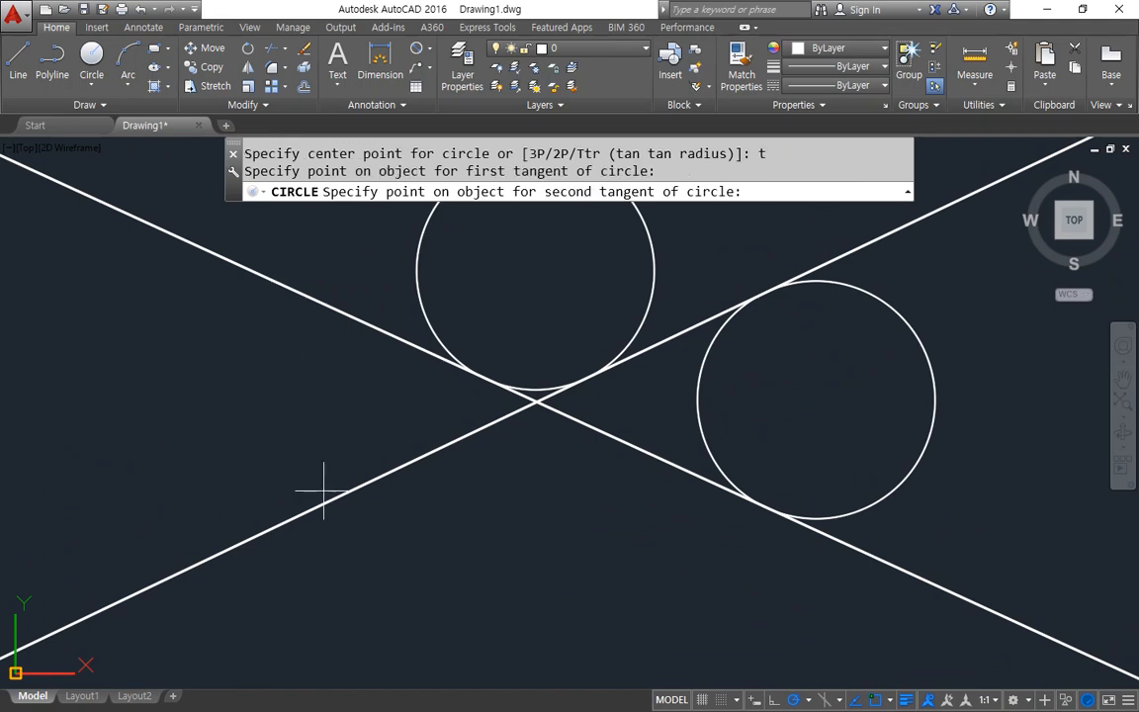
{"action": "left_click", "coordinate": [321, 500]}
{"action": "key", "text": "Return"}
Step: Draw a fourth Ttr circle tangent to both lines below their intersection, keeping the default radius of 10
{"action": "type", "text": "c"}
{"action": "key", "text": "Return"}
{"action": "type", "text": "t"}
{"action": "key", "text": "Return"}
{"action": "left_click", "coordinate": [377, 477]}
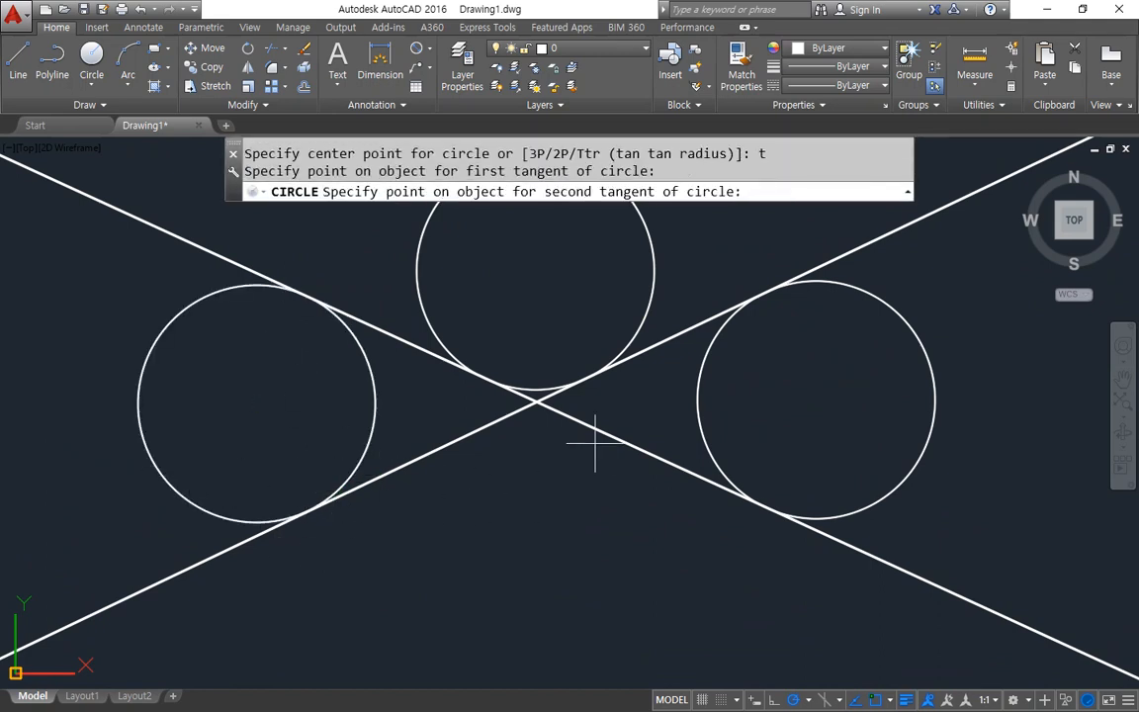
{"action": "left_click", "coordinate": [602, 437]}
{"action": "key", "text": "Return"}
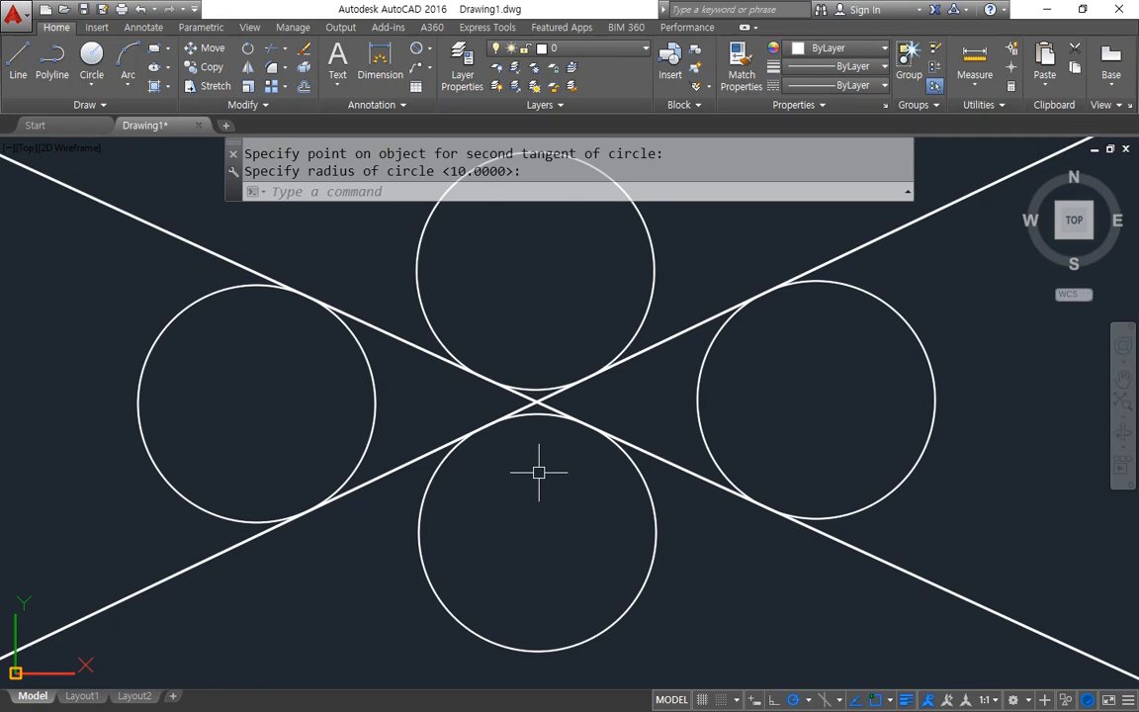
{"action": "key", "text": "Return"}
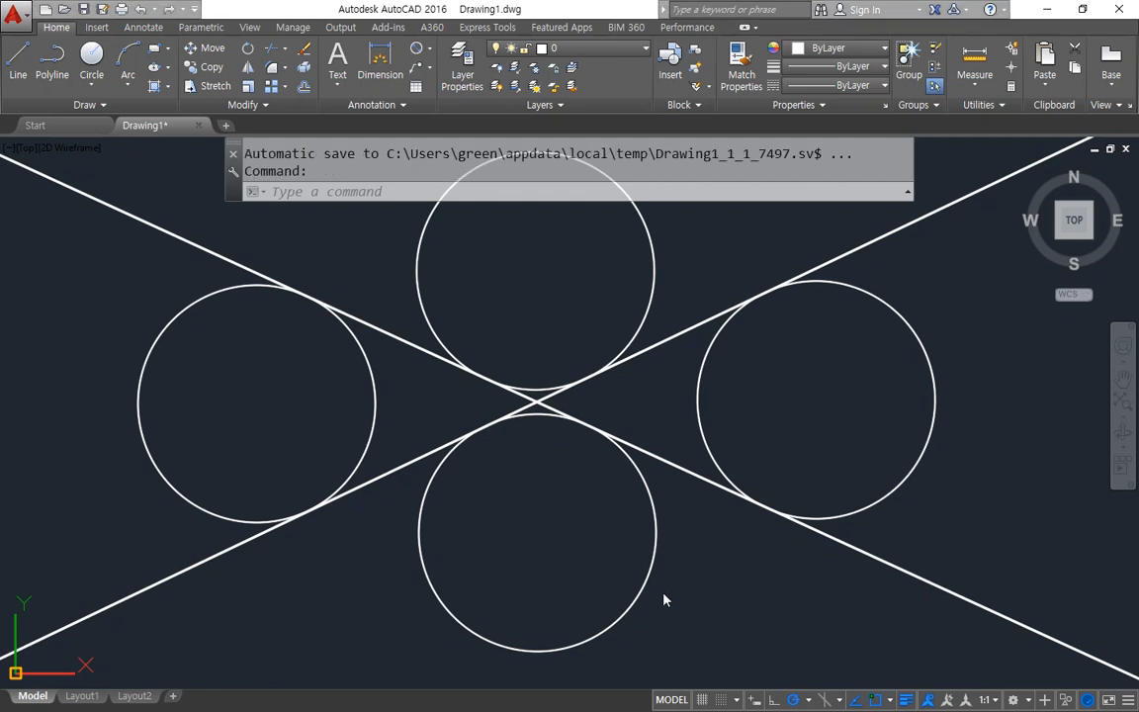
{"action": "scroll", "coordinate": [664, 600], "scroll_direction": "down", "scroll_amount": 2}
{"action": "left_click_drag", "start_coordinate": [848, 351], "coordinate": [852, 386]}
{"action": "left_click_drag", "start_coordinate": [828, 602], "coordinate": [854, 605]}
{"action": "mouse_move", "coordinate": [886, 529]}
{"action": "left_mouse_down"}
{"action": "mouse_move", "coordinate": [804, 518]}
{"action": "mouse_move", "coordinate": [821, 531]}
{"action": "left_mouse_up"}
{"action": "key", "text": "Escape"}
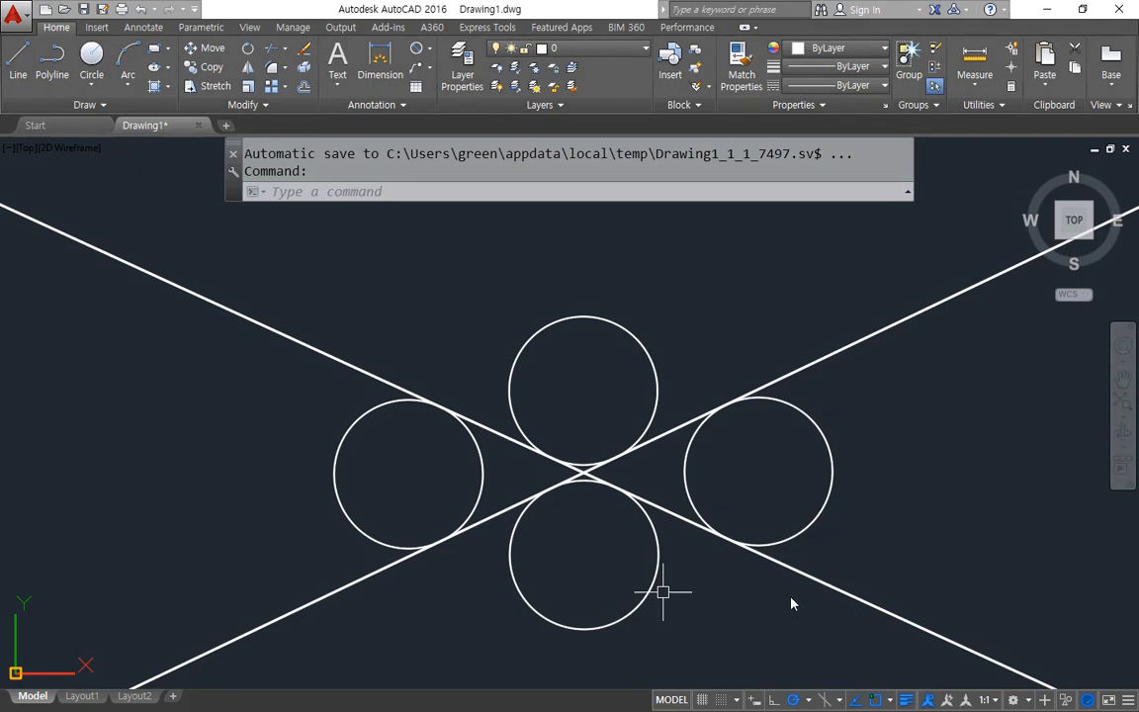
Step: Erase the four circles and both crossing lines with one crossing selection and zoom to All
{"action": "left_click", "coordinate": [739, 252]}
{"action": "left_click", "coordinate": [365, 594]}
{"action": "type", "text": "e"}
{"action": "key", "text": "Return"}
{"action": "type", "text": "z"}
{"action": "key", "text": "Return"}
{"action": "type", "text": "a"}
{"action": "key", "text": "Return"}
Step: Draw one long horizontal line across the lower half of the empty drawing
{"action": "type", "text": "l"}
{"action": "key", "text": "Return"}
{"action": "left_click", "coordinate": [158, 492]}
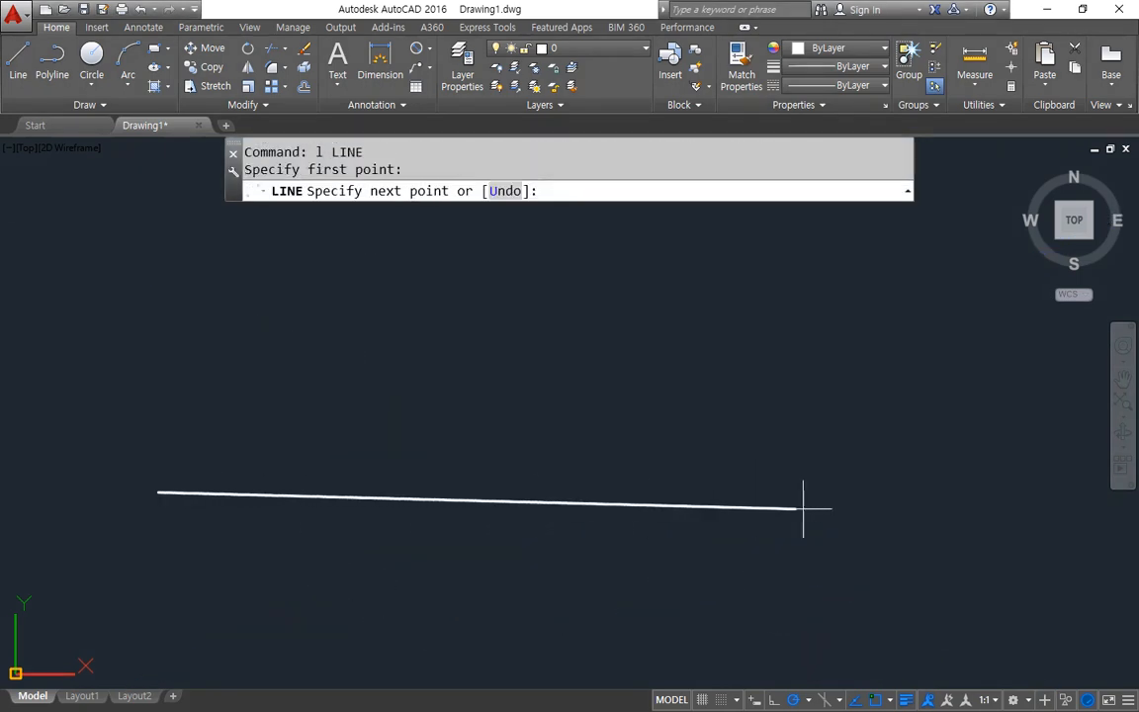
{"action": "left_click", "coordinate": [930, 491]}
{"action": "key", "text": "Return"}
Step: Draw a large centre-radius circle above the horizontal line, its lowest point ending just short of the line
{"action": "type", "text": "c CIRCLE"}
{"action": "key", "text": "Return"}
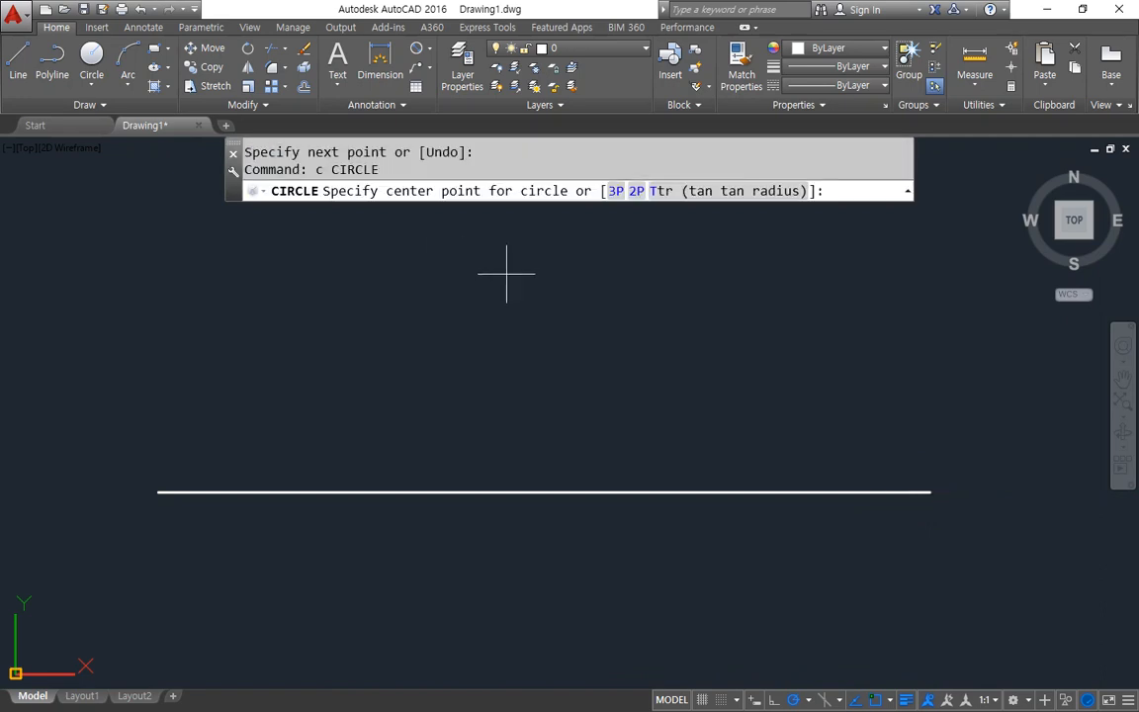
{"action": "left_click", "coordinate": [518, 270]}
{"action": "left_click", "coordinate": [524, 470]}
{"action": "left_click_drag", "start_coordinate": [721, 513], "coordinate": [731, 494]}
{"action": "left_click_drag", "start_coordinate": [697, 401], "coordinate": [705, 425]}
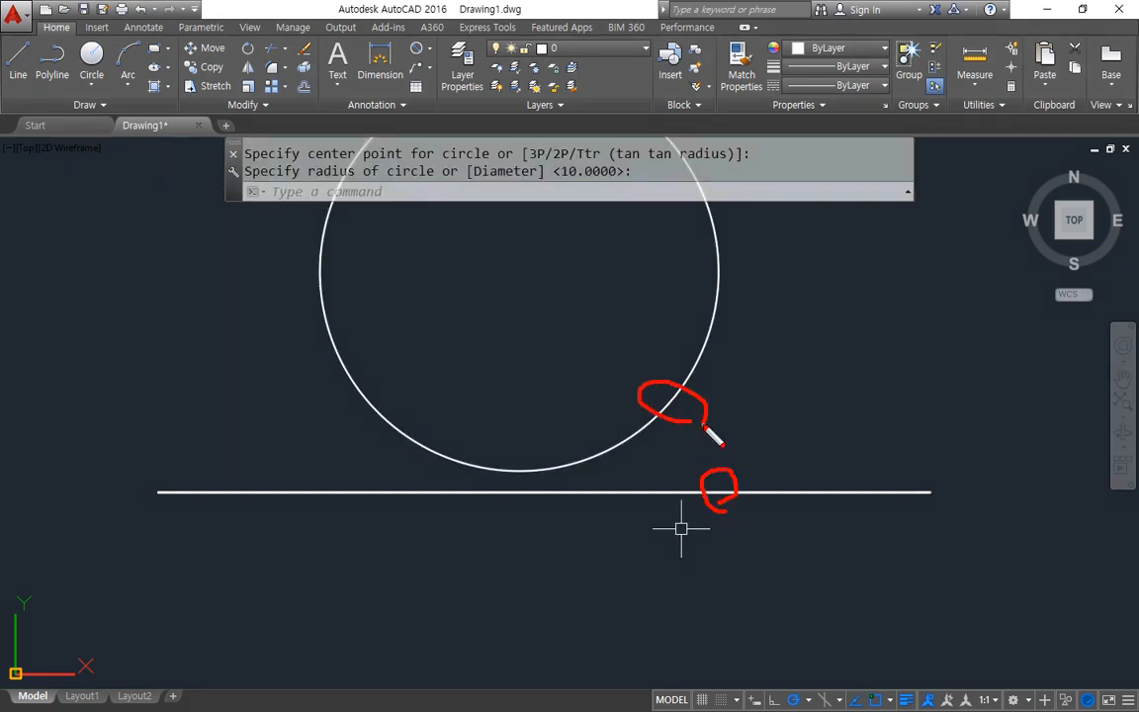
{"action": "key", "text": "Escape"}
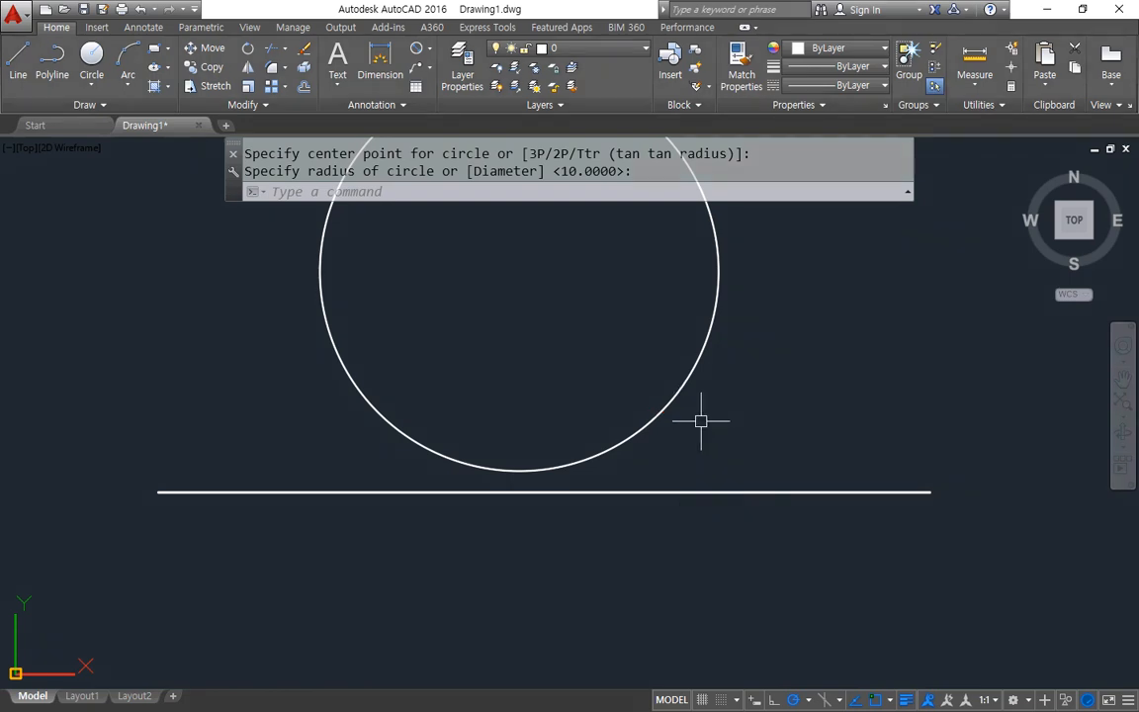
Step: Draw a Ttr circle of radius 20 tangent to the large circle's lower right side and the horizontal line
{"action": "type", "text": "c"}
{"action": "key", "text": "Return"}
{"action": "type", "text": "t"}
{"action": "key", "text": "Return"}
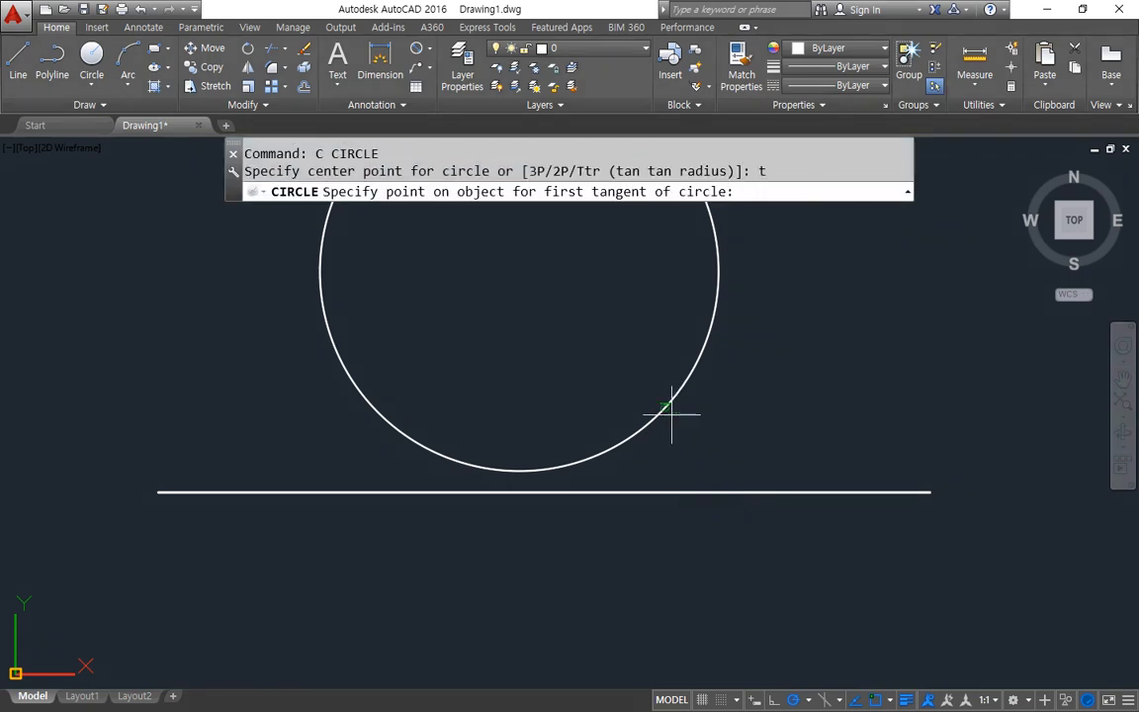
{"action": "left_click", "coordinate": [671, 413]}
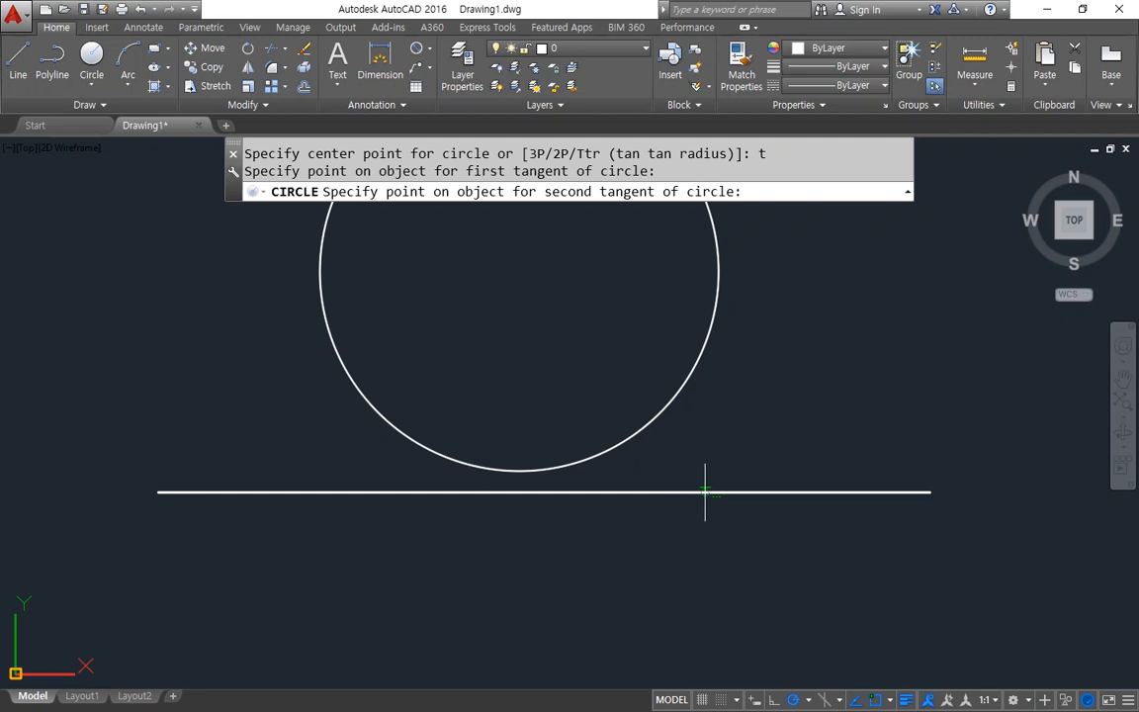
{"action": "left_click", "coordinate": [704, 491]}
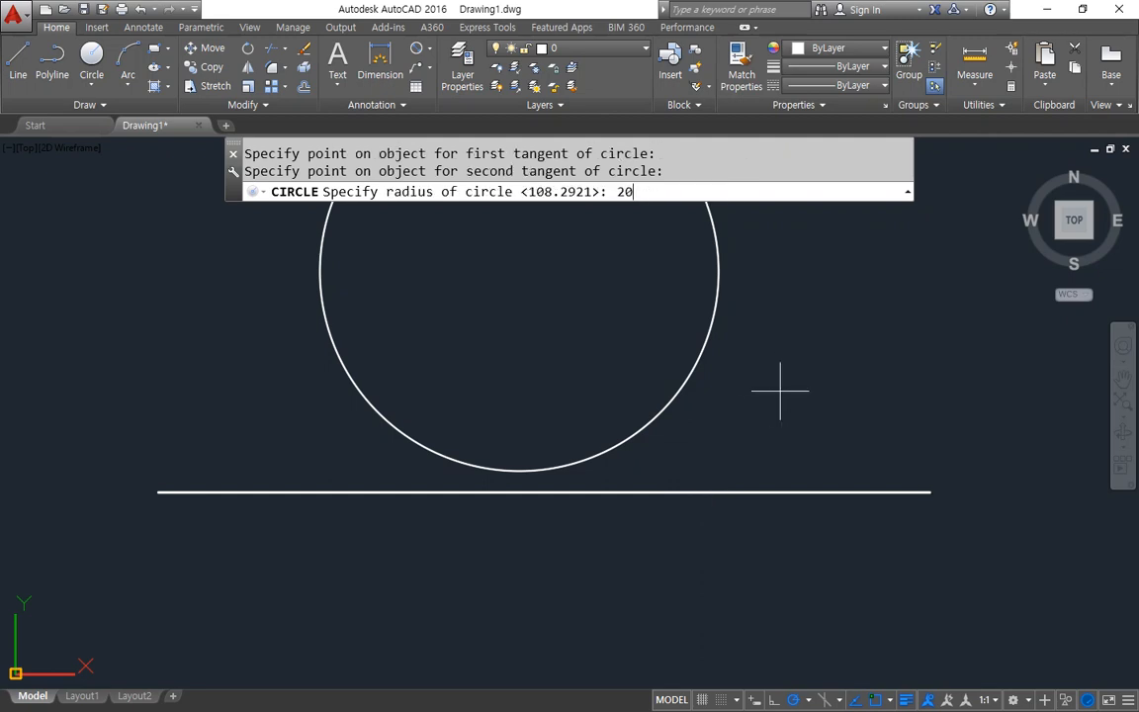
{"action": "type", "text": "20"}
{"action": "key", "text": "Return"}
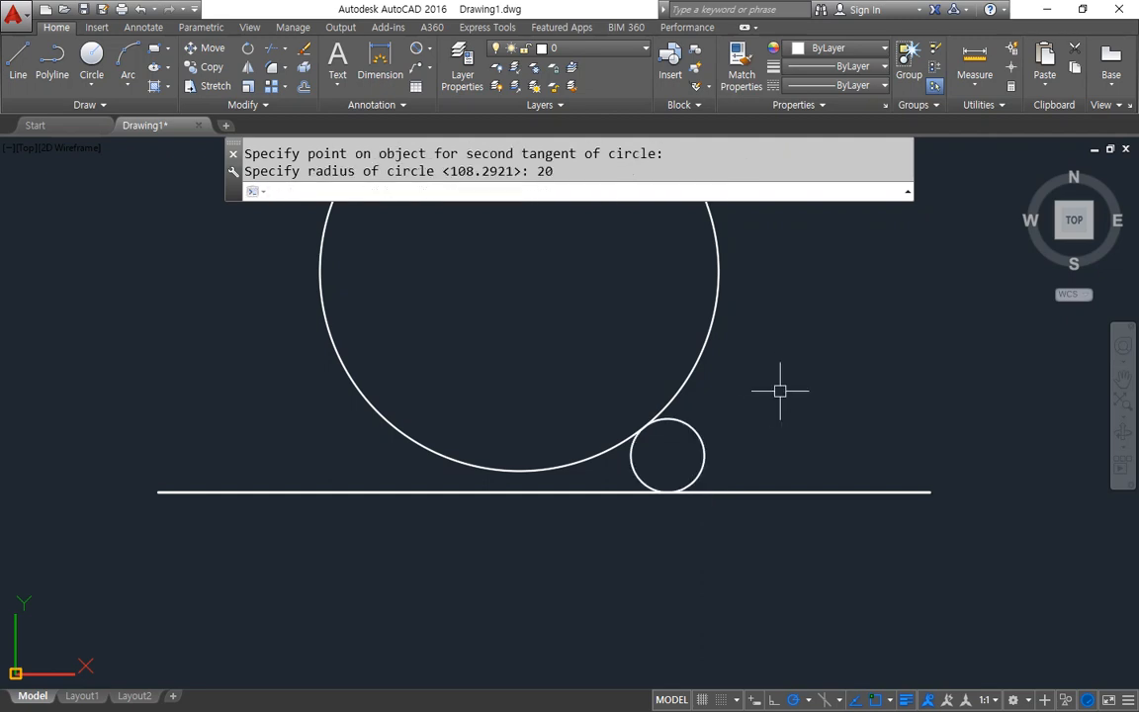
Step: Draw a Ttr circle of radius 50 tangent to the horizontal line and the large circle's lower left side
{"action": "type", "text": "c"}
{"action": "key", "text": "Return"}
{"action": "type", "text": "t"}
{"action": "key", "text": "Return"}
{"action": "left_click", "coordinate": [280, 488]}
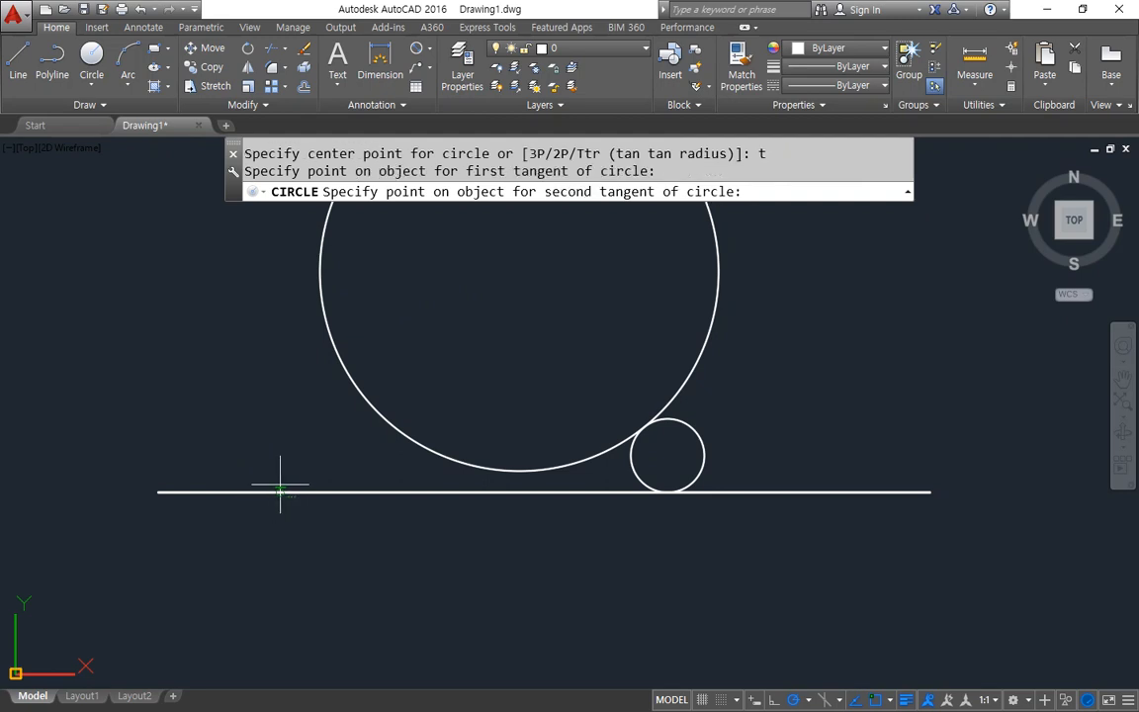
{"action": "left_click", "coordinate": [348, 375]}
{"action": "key", "text": "Return"}
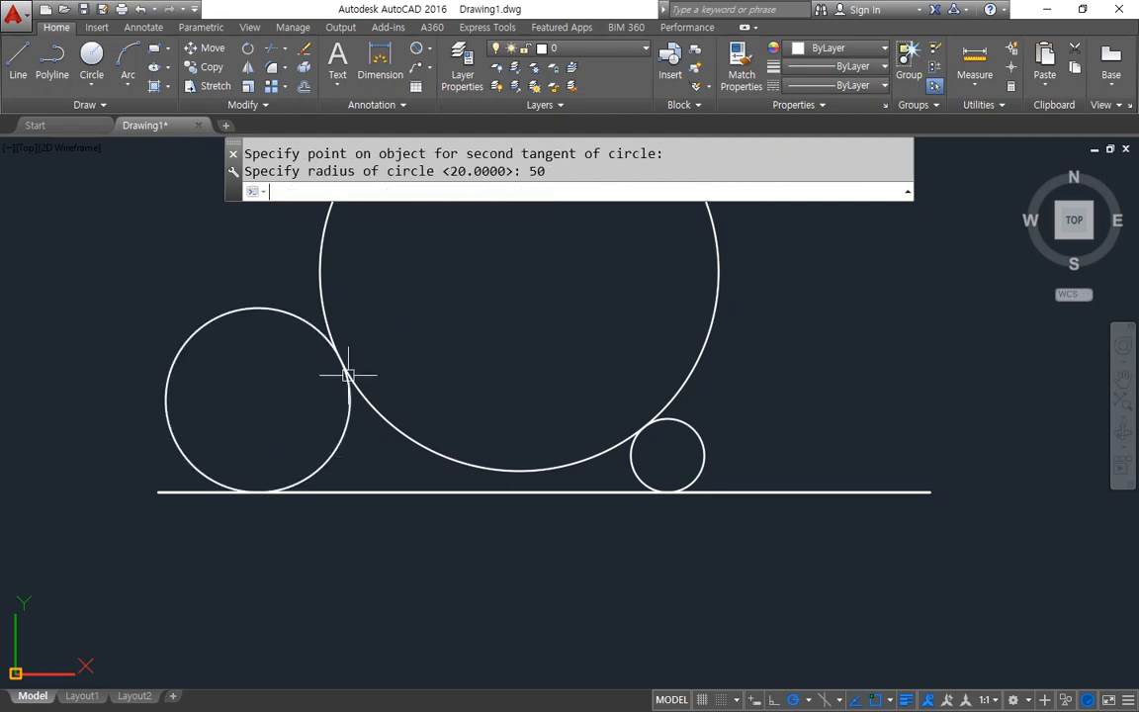
Step: Erase the three circles and the horizontal line with one crossing selection
{"action": "left_click", "coordinate": [691, 577]}
{"action": "left_click", "coordinate": [247, 356]}
{"action": "type", "text": "e"}
{"action": "key", "text": "Return"}
Step: Draw two separate centre-radius circles of radius 50, one directly below the other
{"action": "type", "text": "c"}
{"action": "key", "text": "Return"}
{"action": "left_click", "coordinate": [489, 357]}
{"action": "type", "text": "50"}
{"action": "key", "text": "Return"}
{"action": "key", "text": "Return"}
{"action": "left_click", "coordinate": [494, 598]}
{"action": "key", "text": "Return"}
{"action": "middle_click_drag", "start_coordinate": [515, 600], "coordinate": [524, 547]}
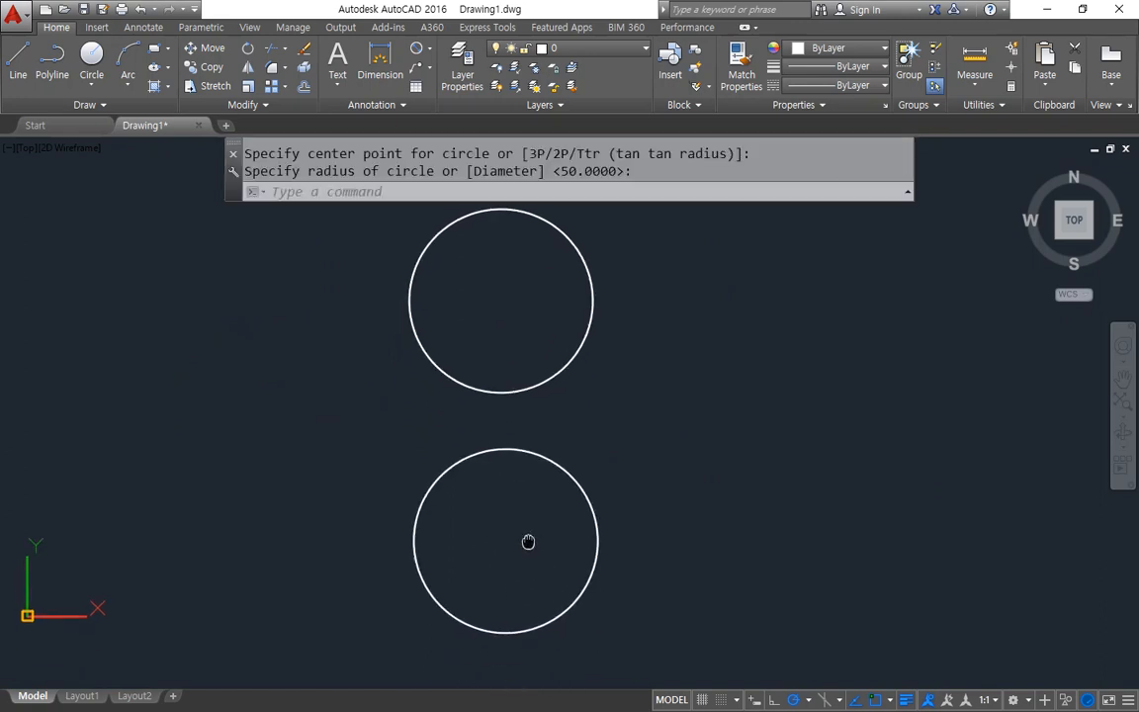
{"action": "scroll", "coordinate": [534, 535], "scroll_direction": "down", "scroll_amount": 2}
{"action": "mouse_move", "coordinate": [598, 606]}
{"action": "left_mouse_down"}
{"action": "mouse_move", "coordinate": [358, 370]}
{"action": "mouse_move", "coordinate": [656, 603]}
{"action": "mouse_move", "coordinate": [571, 646]}
{"action": "left_mouse_up"}
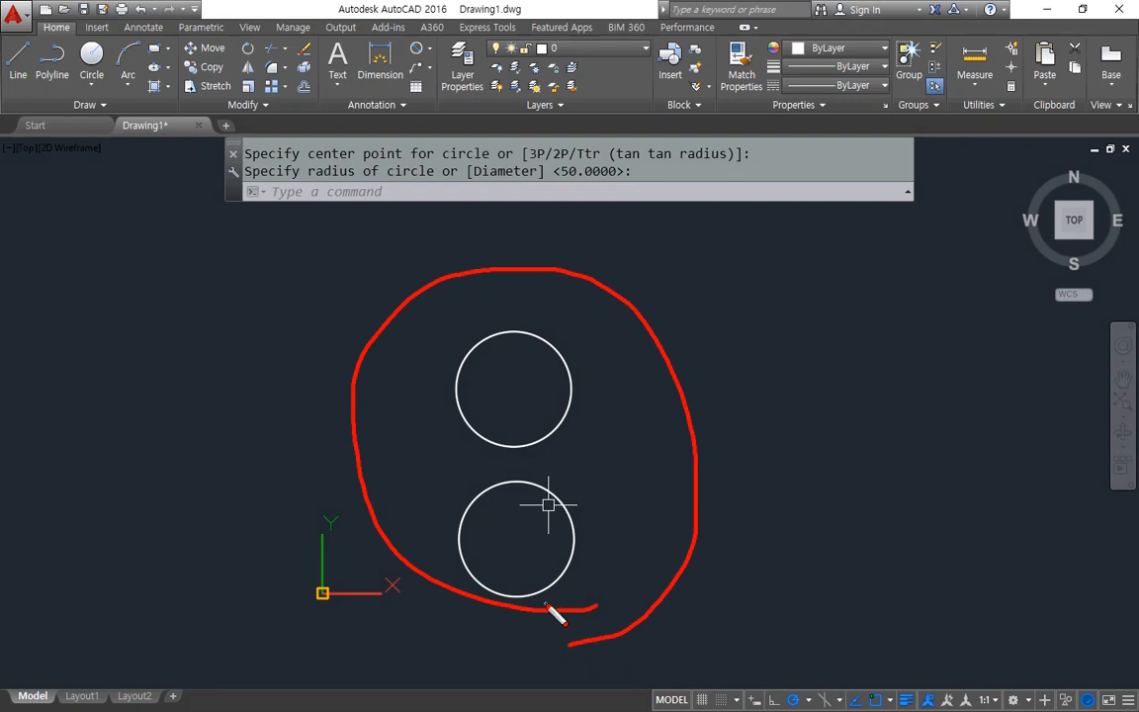
{"action": "key", "text": "Escape"}
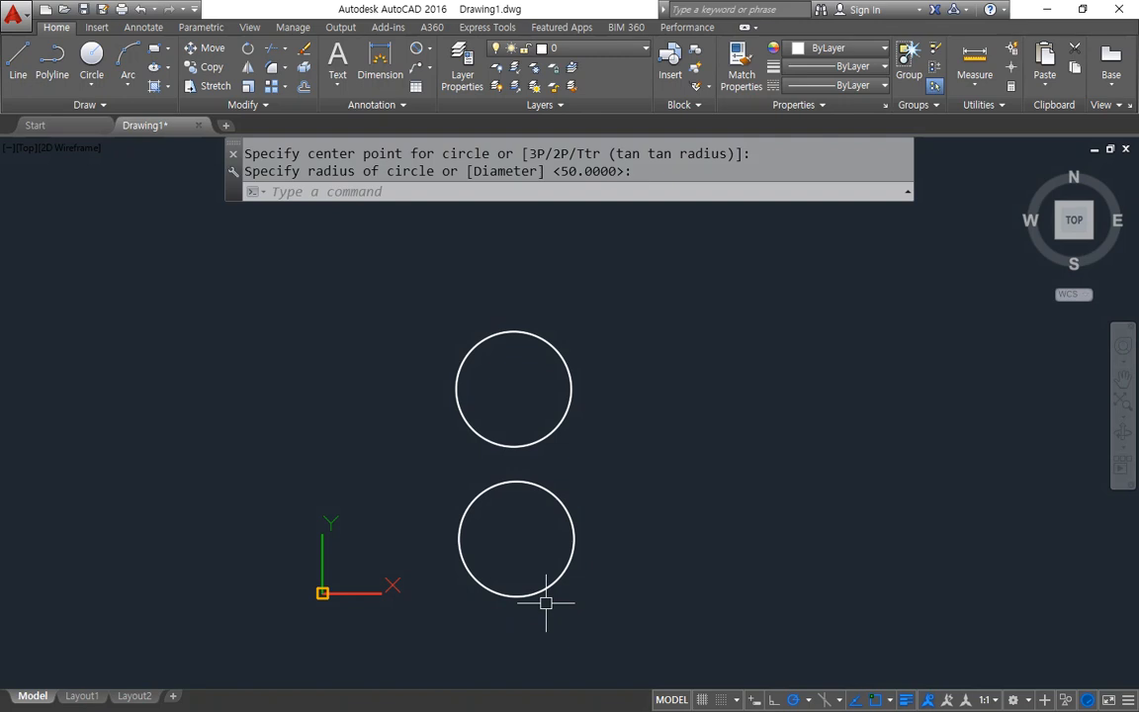
Step: Draw a Ttr circle of radius 150 enclosing both circles, tangent to the upper one's upper left and the lower one's lower left
{"action": "type", "text": "c"}
{"action": "key", "text": "Return"}
{"action": "type", "text": "t"}
{"action": "key", "text": "Return"}
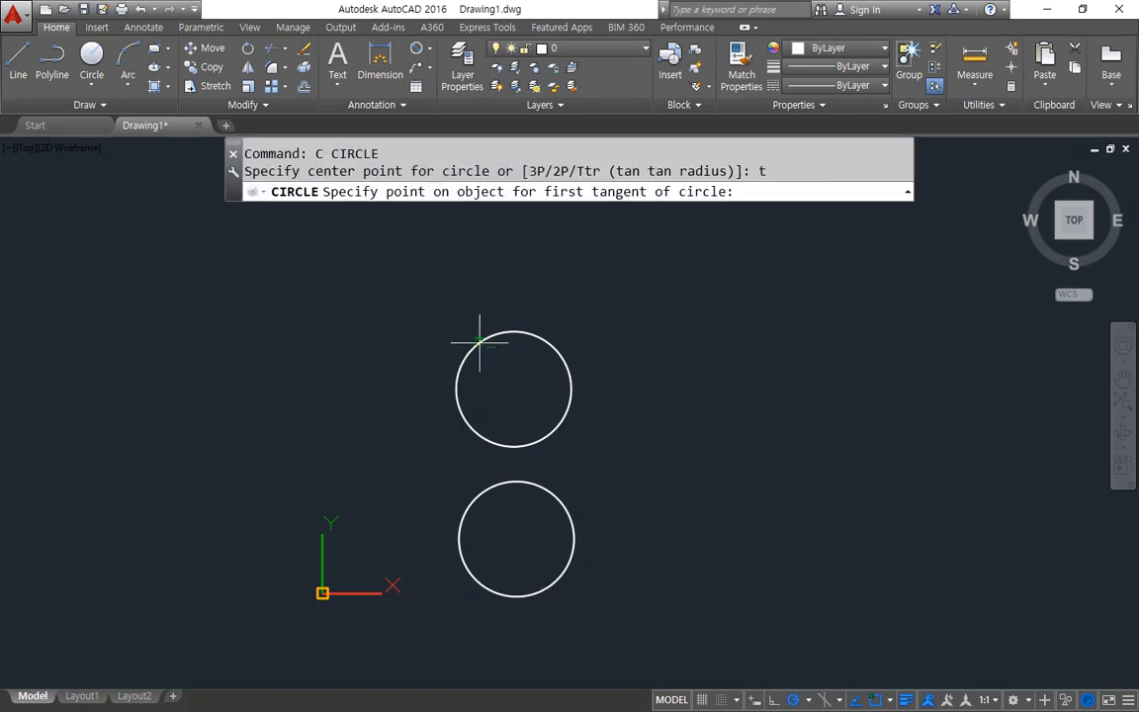
{"action": "left_click", "coordinate": [480, 341]}
{"action": "left_click", "coordinate": [473, 586]}
{"action": "mouse_move", "coordinate": [534, 321]}
{"action": "left_mouse_down"}
{"action": "mouse_move", "coordinate": [477, 328]}
{"action": "mouse_move", "coordinate": [414, 526]}
{"action": "mouse_move", "coordinate": [594, 648]}
{"action": "left_mouse_up"}
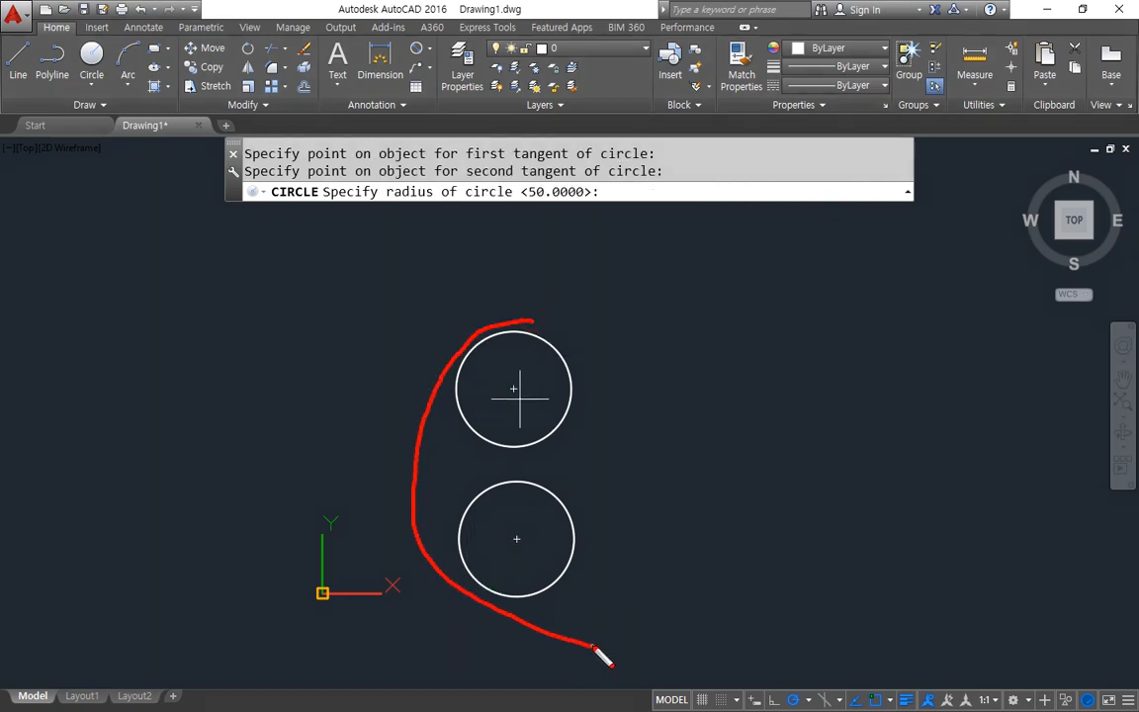
{"action": "key", "text": "Escape"}
{"action": "type", "text": "150"}
{"action": "key", "text": "Return"}
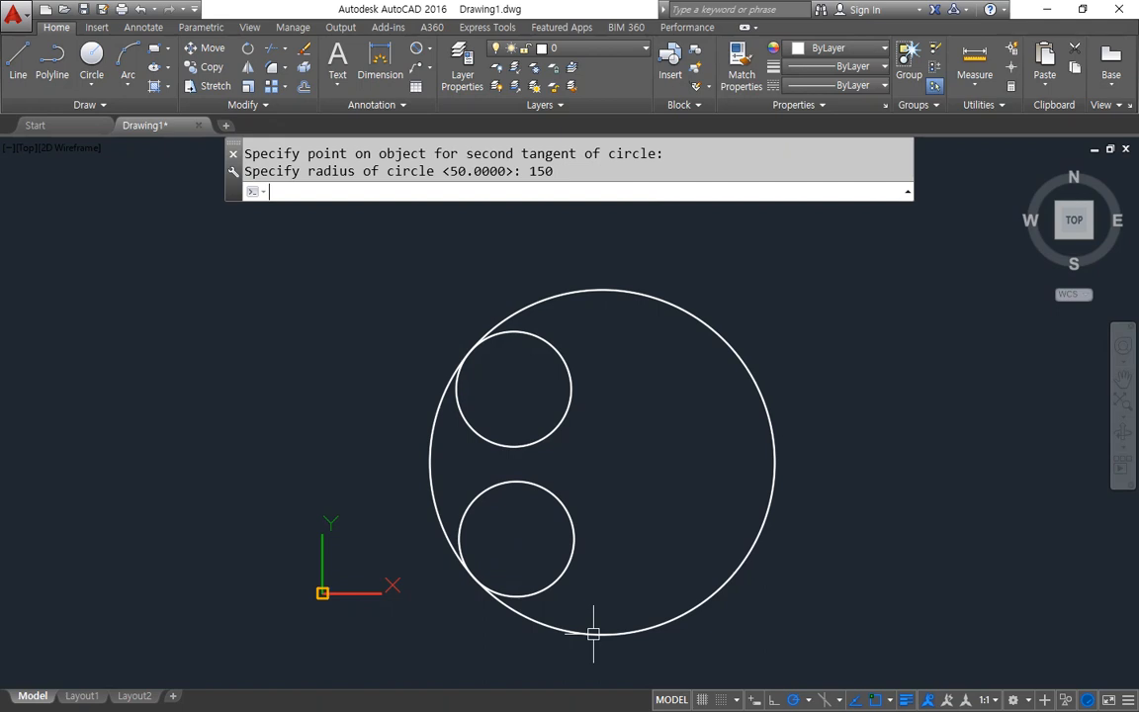
Step: Draw a Ttr circle with the default radius of 150 to the left of both small circles, touching their facing lower-left and upper-left sides
{"action": "type", "text": "c"}
{"action": "key", "text": "Return"}
{"action": "type", "text": "t"}
{"action": "key", "text": "Return"}
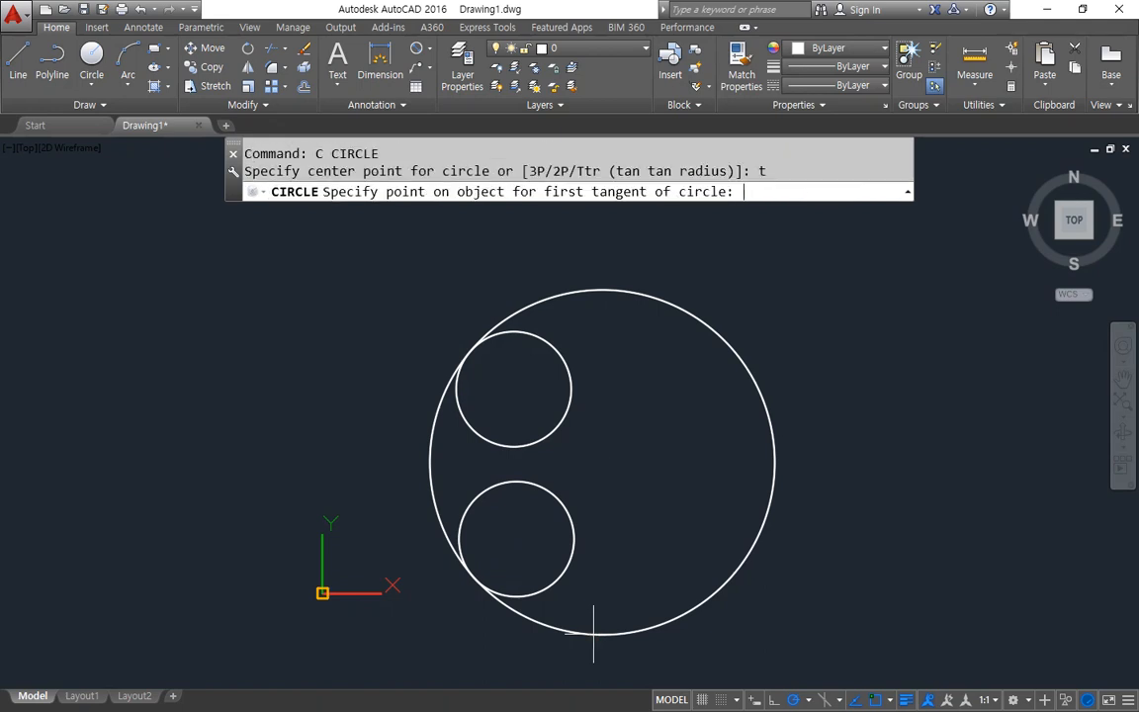
{"action": "left_click", "coordinate": [474, 425]}
{"action": "left_click", "coordinate": [470, 499]}
{"action": "key", "text": "Return"}
Step: Draw a Ttr circle with the default radius of 150 that encloses the upper small circle and touches the top of the lower one externally
{"action": "type", "text": "c"}
{"action": "key", "text": "Return"}
{"action": "type", "text": "t"}
{"action": "key", "text": "Return"}
{"action": "left_click", "coordinate": [478, 432]}
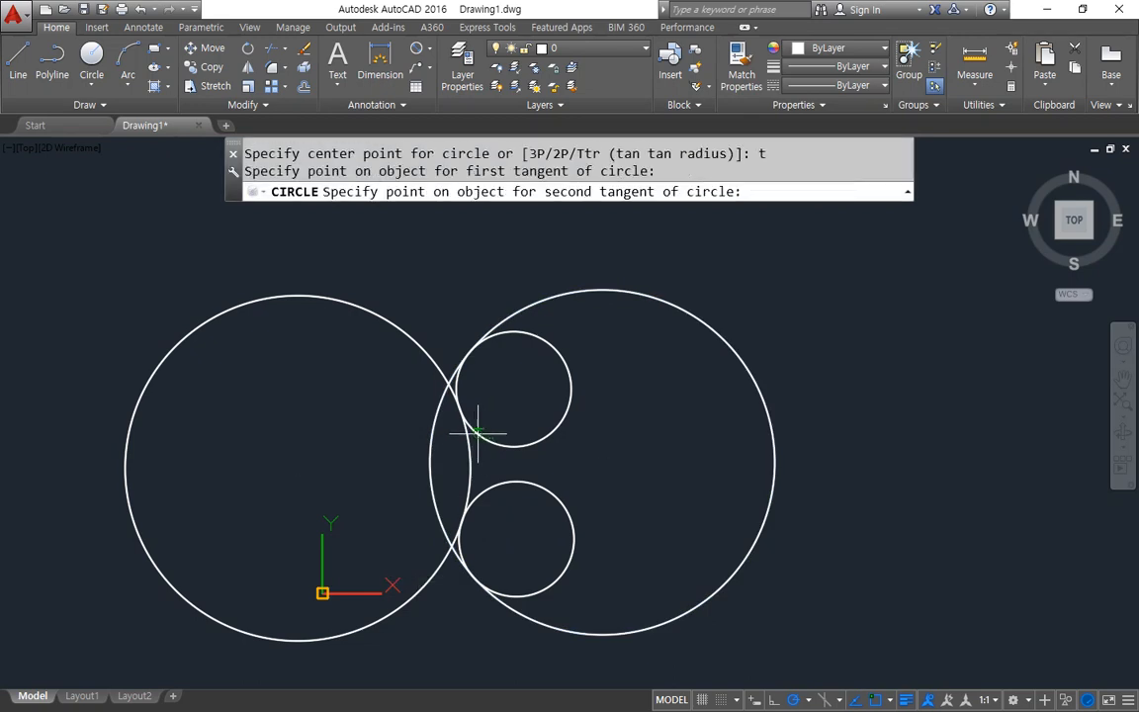
{"action": "left_click", "coordinate": [518, 485]}
{"action": "key", "text": "Return"}
Step: Draw a Ttr circle with the default radius of 150 that encloses the lower small circle and touches the bottom of the upper one externally
{"action": "type", "text": "c"}
{"action": "key", "text": "Return"}
{"action": "type", "text": "t"}
{"action": "key", "text": "Return"}
{"action": "left_click", "coordinate": [480, 499]}
{"action": "left_click", "coordinate": [521, 442]}
{"action": "key", "text": "Return"}
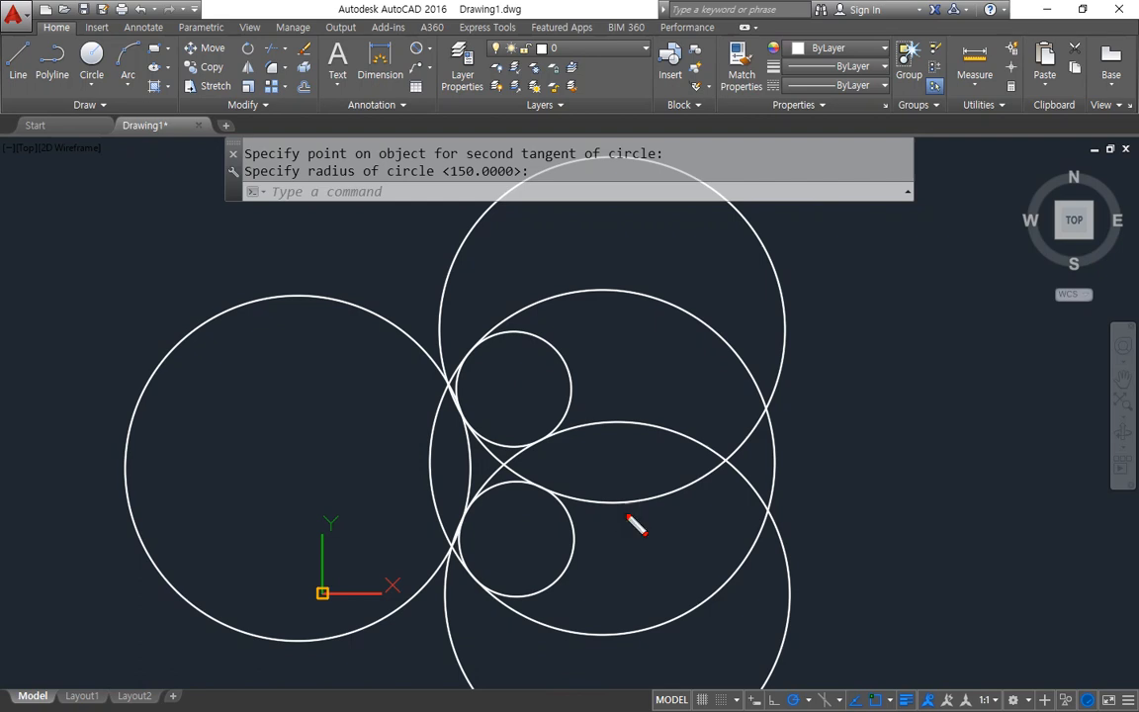
Step: Erase the four radius-150 tangent circles, keeping only the two small circles
{"action": "left_click", "coordinate": [690, 530]}
{"action": "left_click", "coordinate": [628, 242]}
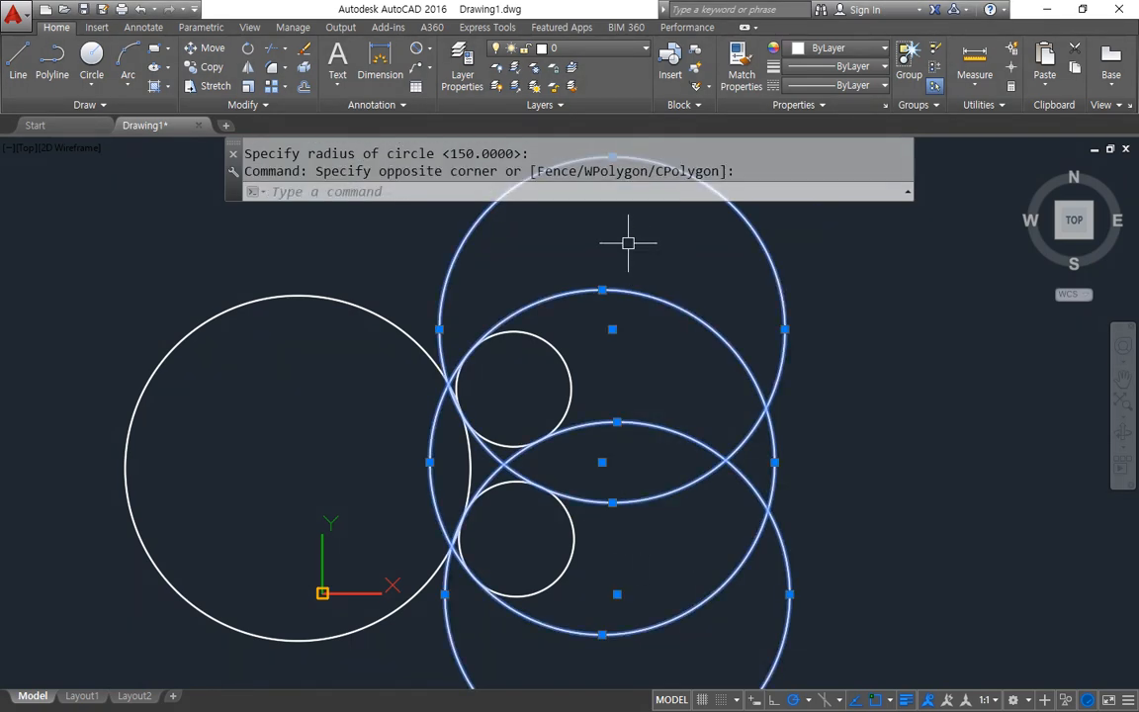
{"action": "type", "text": "e"}
{"action": "key", "text": "Return"}
{"action": "left_click", "coordinate": [343, 303]}
{"action": "left_click", "coordinate": [277, 373]}
{"action": "type", "text": "e"}
{"action": "key", "text": "Return"}
{"action": "left_click_drag", "start_coordinate": [427, 385], "coordinate": [610, 385]}
{"action": "left_click_drag", "start_coordinate": [517, 314], "coordinate": [517, 485]}
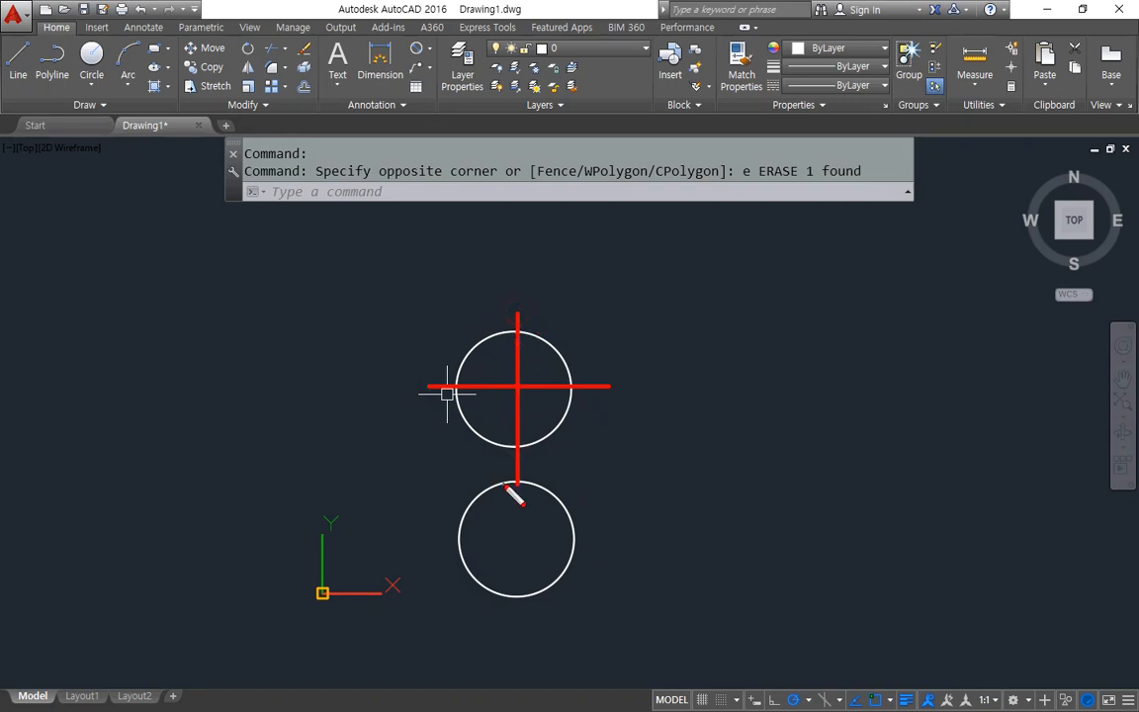
{"action": "left_click_drag", "start_coordinate": [463, 359], "coordinate": [472, 363]}
{"action": "left_click_drag", "start_coordinate": [437, 536], "coordinate": [599, 536]}
{"action": "left_click_drag", "start_coordinate": [511, 469], "coordinate": [511, 633]}
{"action": "mouse_move", "coordinate": [461, 592]}
{"action": "left_mouse_down"}
{"action": "mouse_move", "coordinate": [482, 579]}
{"action": "mouse_move", "coordinate": [471, 585]}
{"action": "left_mouse_up"}
{"action": "mouse_move", "coordinate": [506, 283]}
{"action": "left_mouse_down"}
{"action": "mouse_move", "coordinate": [429, 390]}
{"action": "mouse_move", "coordinate": [540, 685]}
{"action": "left_mouse_up"}
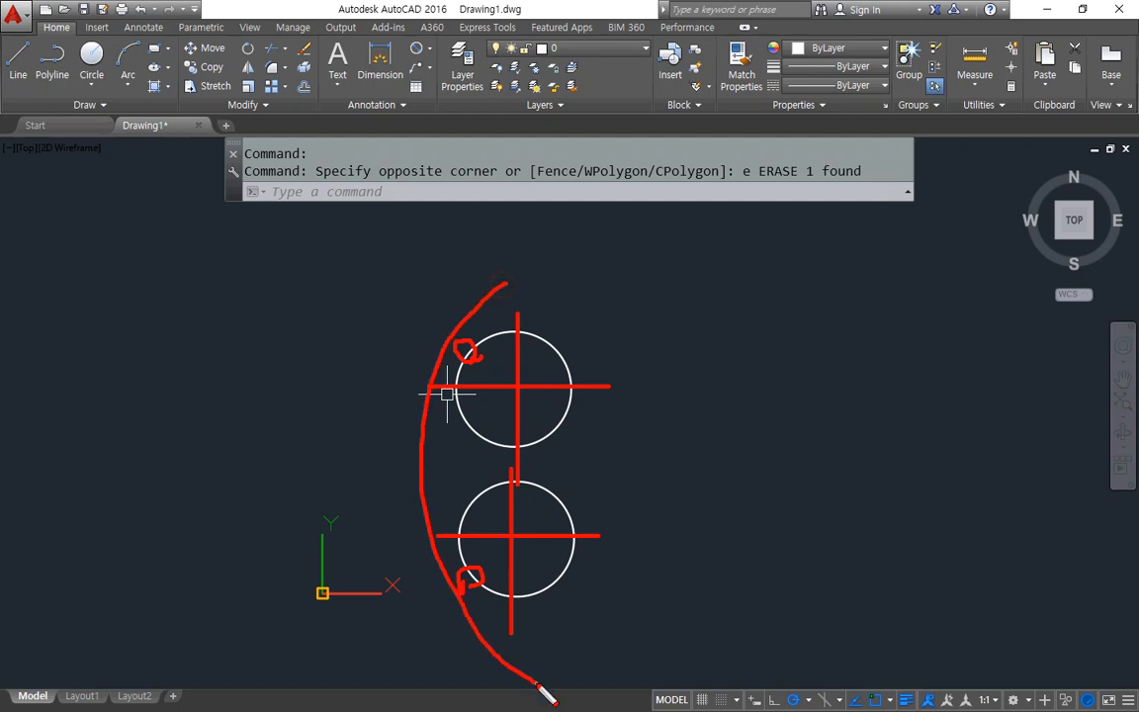
{"action": "left_click_drag", "start_coordinate": [461, 411], "coordinate": [462, 431]}
{"action": "mouse_move", "coordinate": [426, 341]}
{"action": "left_mouse_down"}
{"action": "mouse_move", "coordinate": [442, 373]}
{"action": "mouse_move", "coordinate": [431, 611]}
{"action": "left_mouse_up"}
{"action": "left_click_drag", "start_coordinate": [470, 497], "coordinate": [476, 500]}
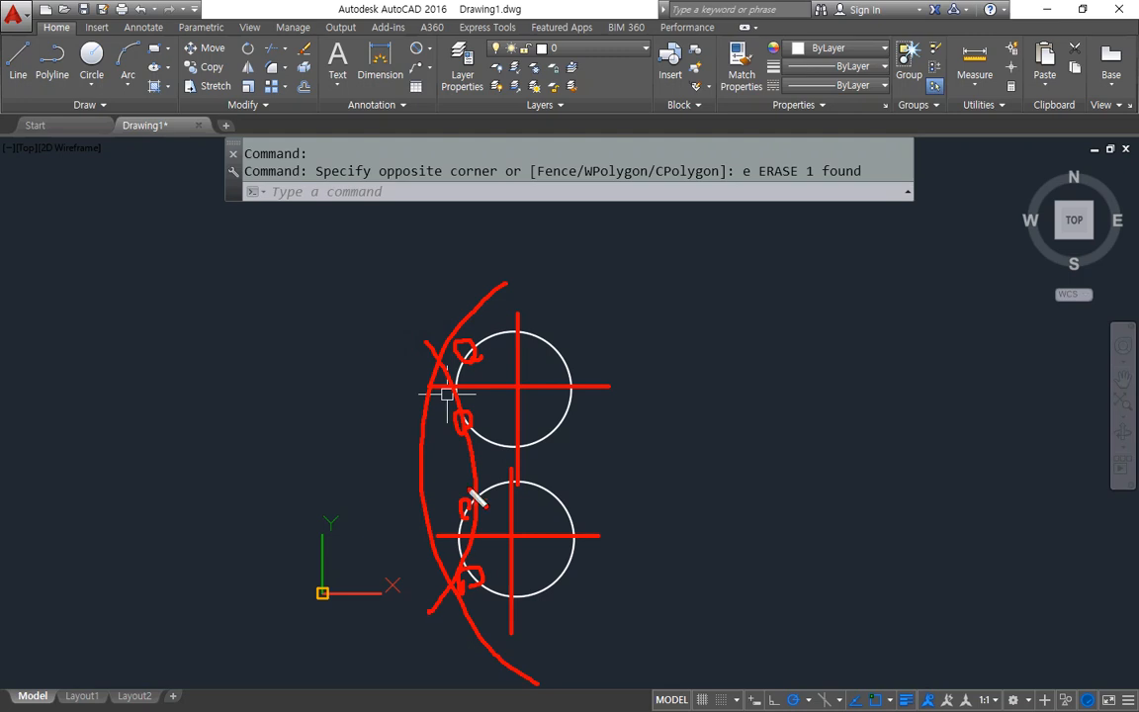
{"action": "left_click_drag", "start_coordinate": [484, 440], "coordinate": [487, 438]}
{"action": "left_click_drag", "start_coordinate": [557, 515], "coordinate": [557, 501]}
{"action": "mouse_move", "coordinate": [417, 339]}
{"action": "left_mouse_down"}
{"action": "mouse_move", "coordinate": [508, 471]}
{"action": "mouse_move", "coordinate": [709, 525]}
{"action": "left_mouse_up"}
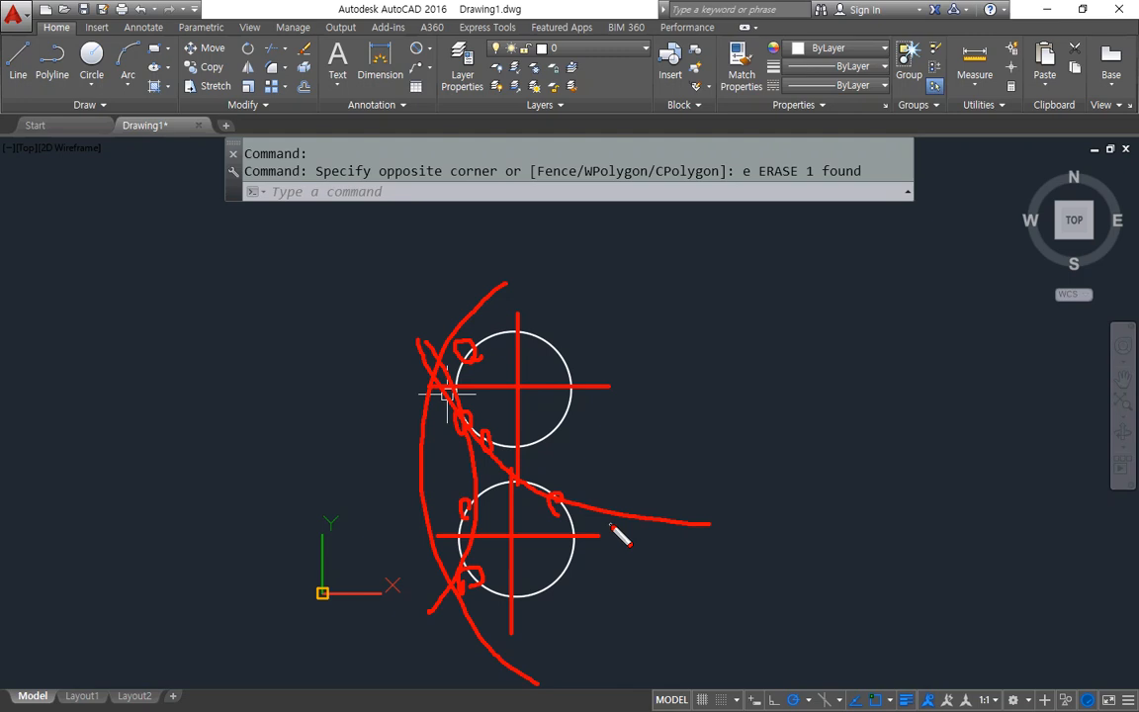
{"action": "key", "text": "Escape"}
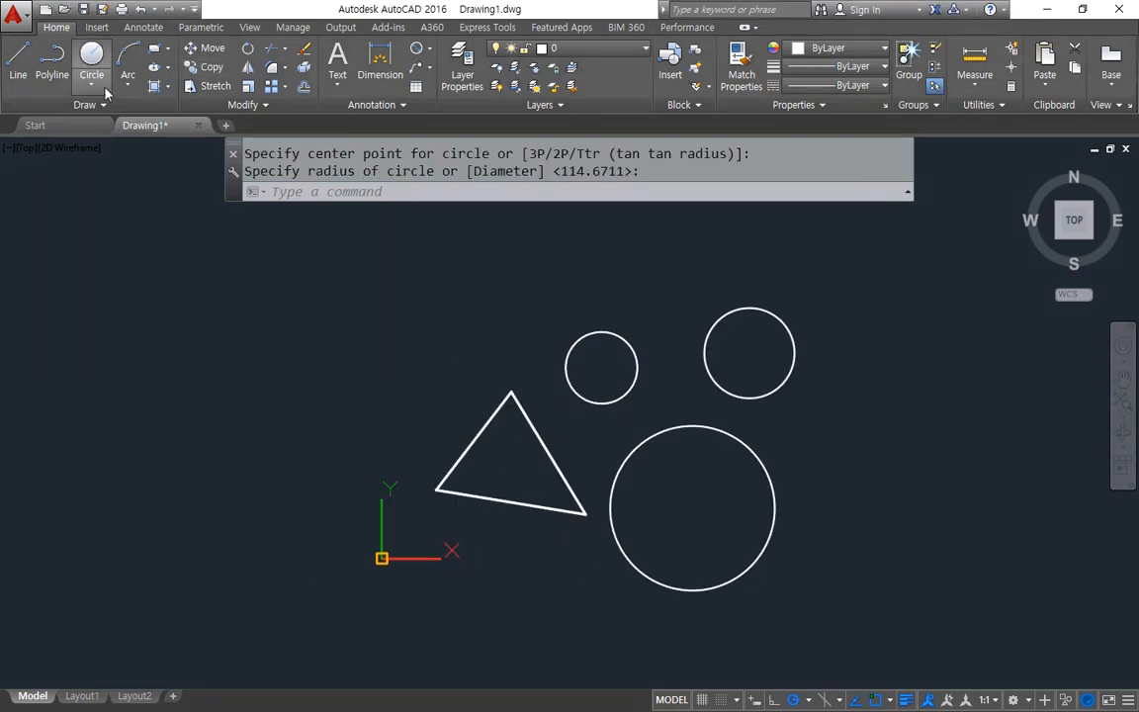
{"action": "left_click", "coordinate": [128, 87]}
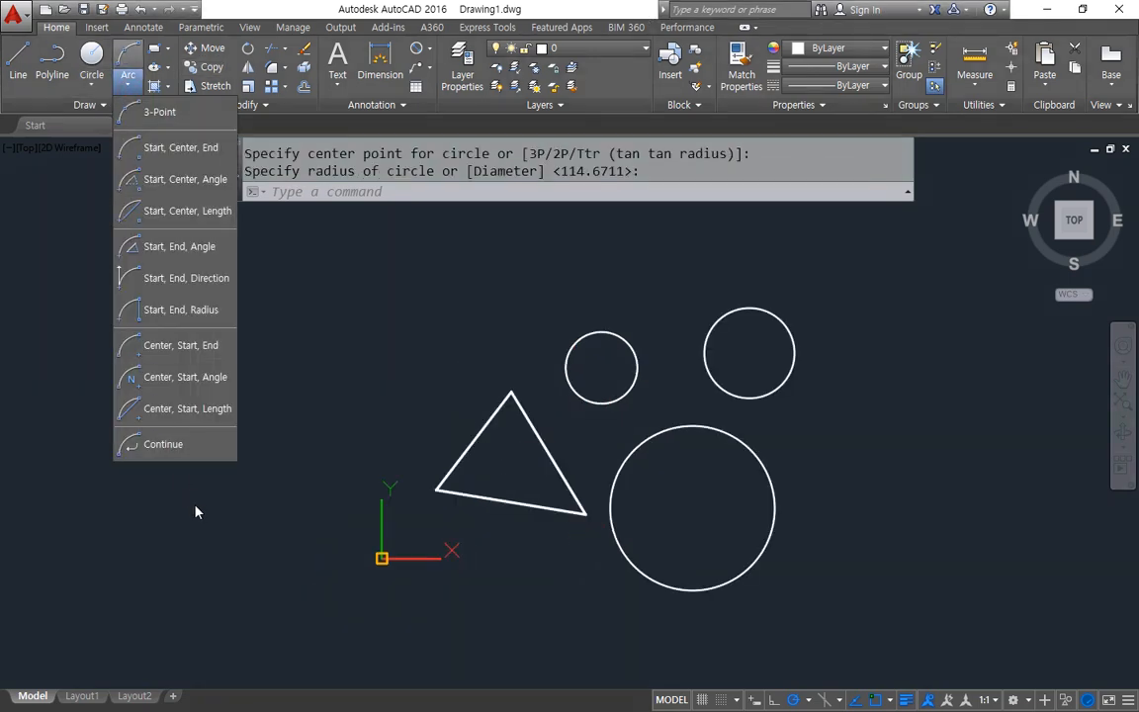
{"action": "left_click", "coordinate": [90, 87]}
Step: Draw a Tan, Tan, Tan circle inside the triangle, tangent to all three of its sides
{"action": "left_click", "coordinate": [91, 87]}
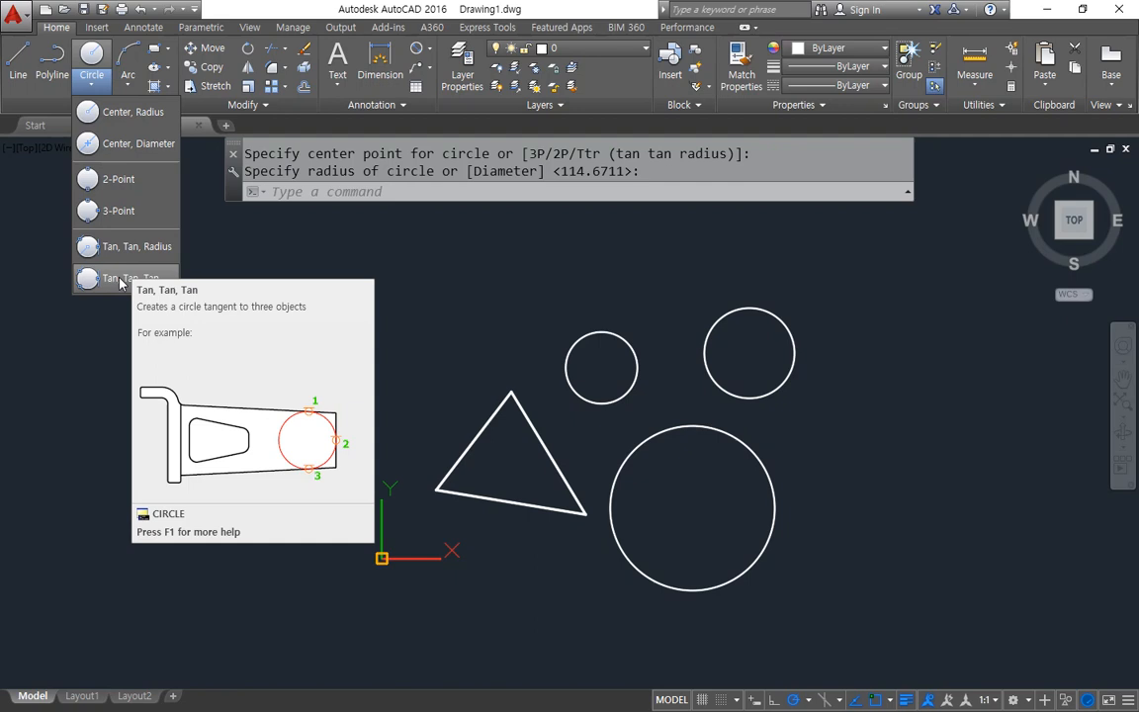
{"action": "left_click", "coordinate": [120, 280]}
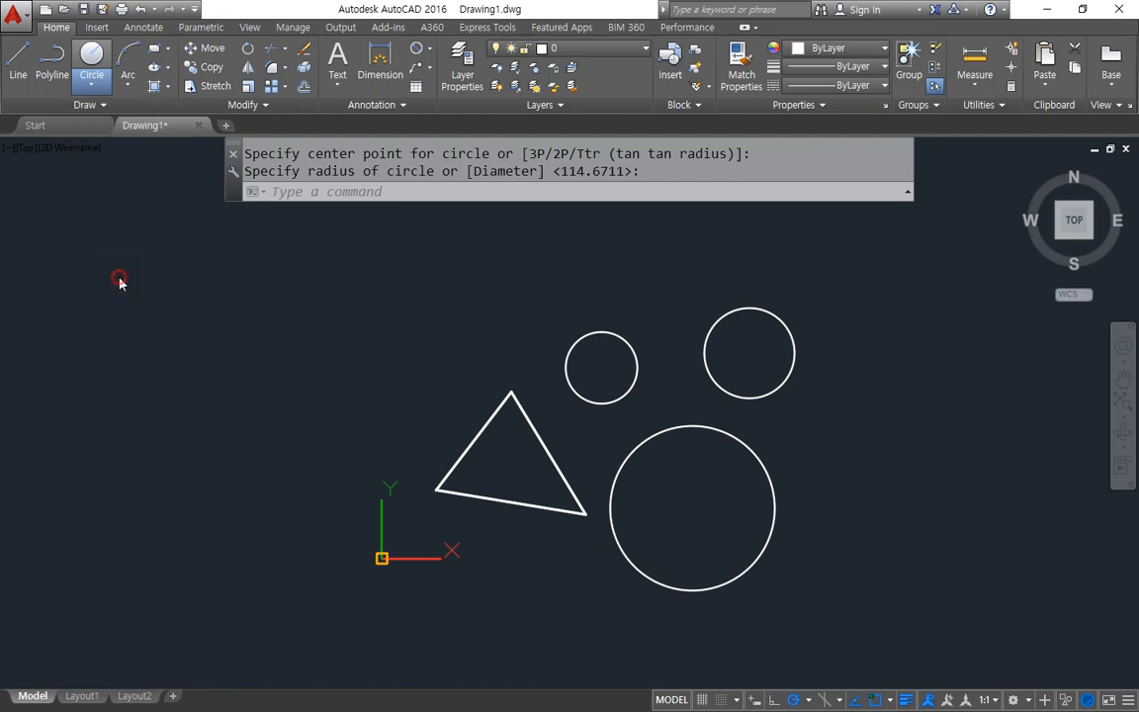
{"action": "scroll", "coordinate": [381, 453], "scroll_direction": "up", "scroll_amount": 2}
{"action": "left_click", "coordinate": [645, 451]}
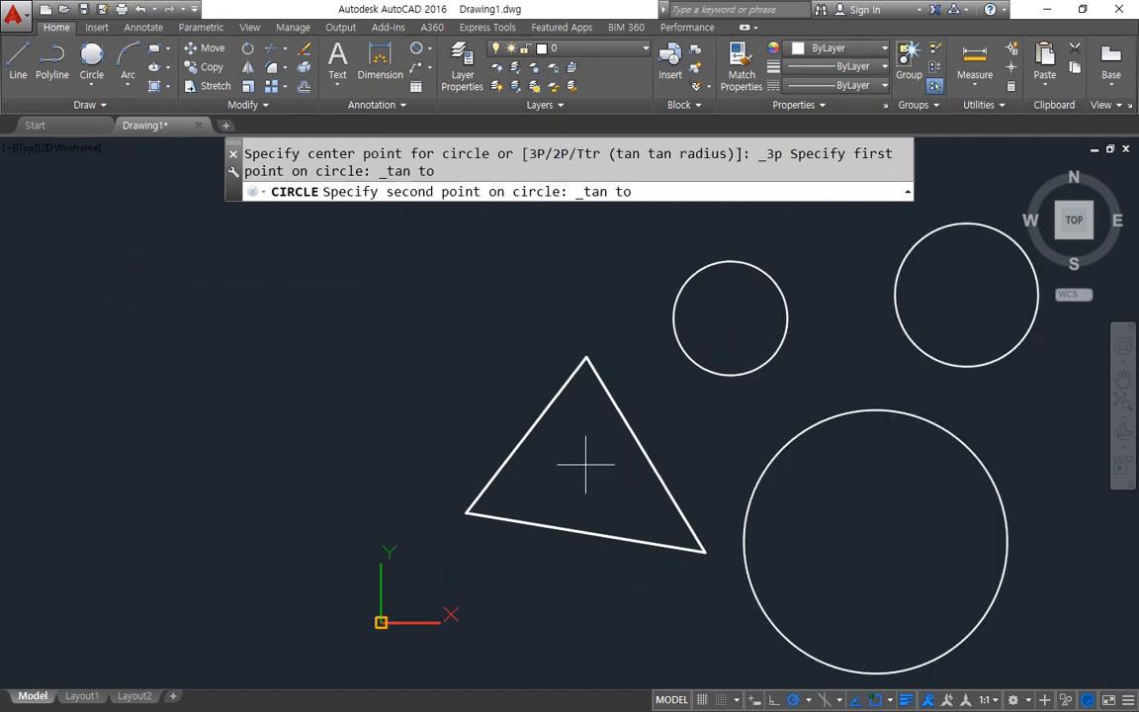
{"action": "left_click", "coordinate": [539, 425]}
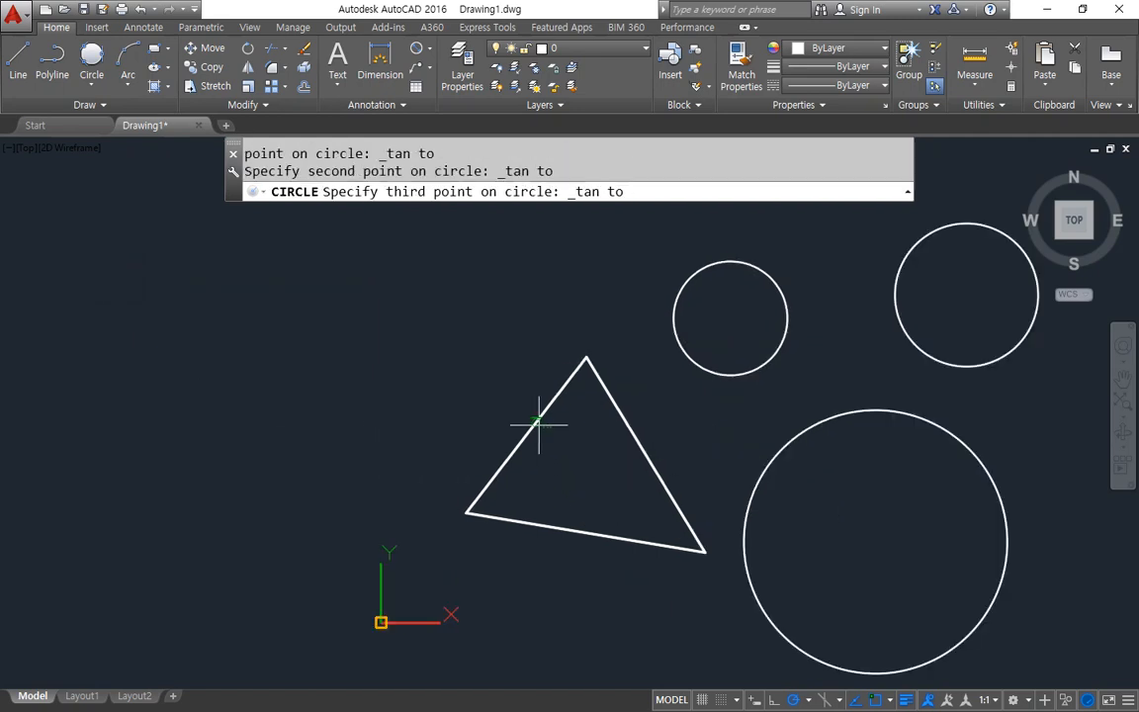
{"action": "left_click", "coordinate": [578, 534]}
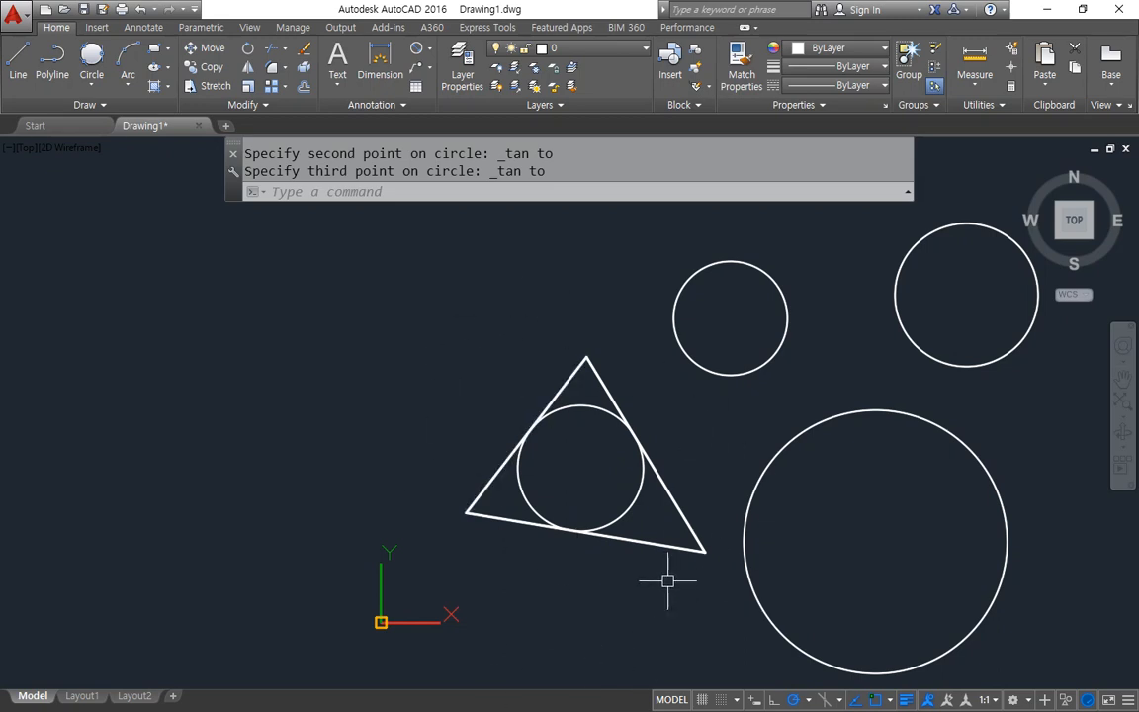
Step: Draw a Tan, Tan, Tan circle between the small circle's bottom, the triangle's right side and the largest circle's left side
{"action": "left_click", "coordinate": [92, 55]}
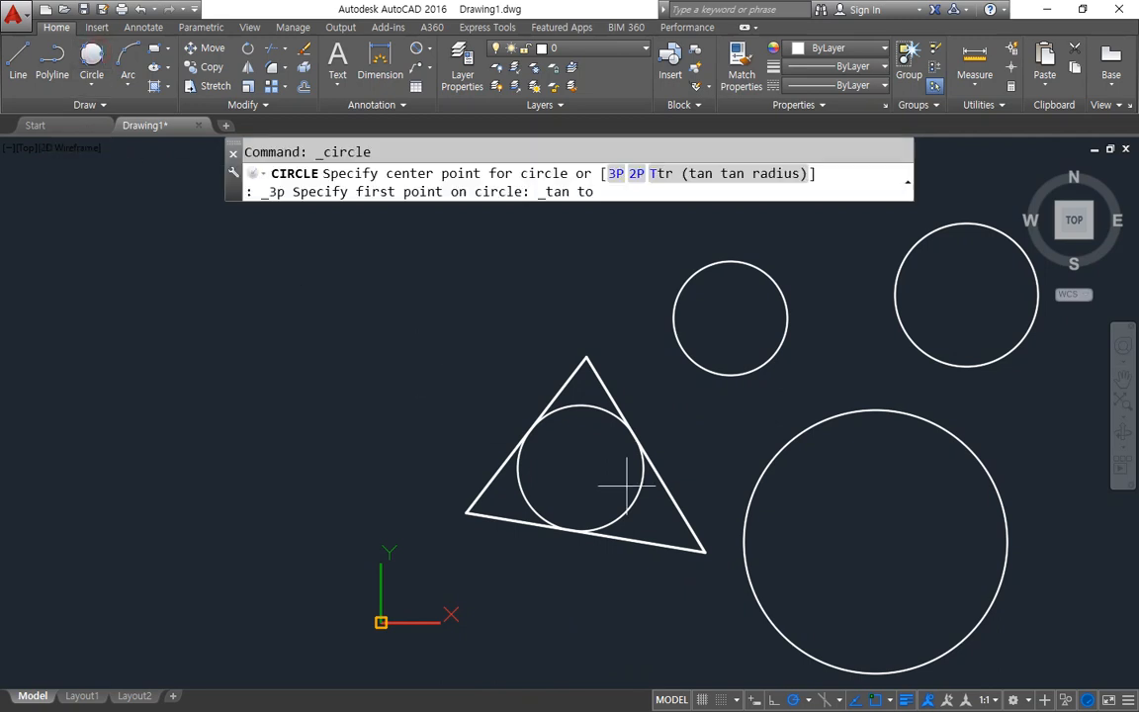
{"action": "left_click", "coordinate": [723, 376]}
{"action": "left_click", "coordinate": [678, 509]}
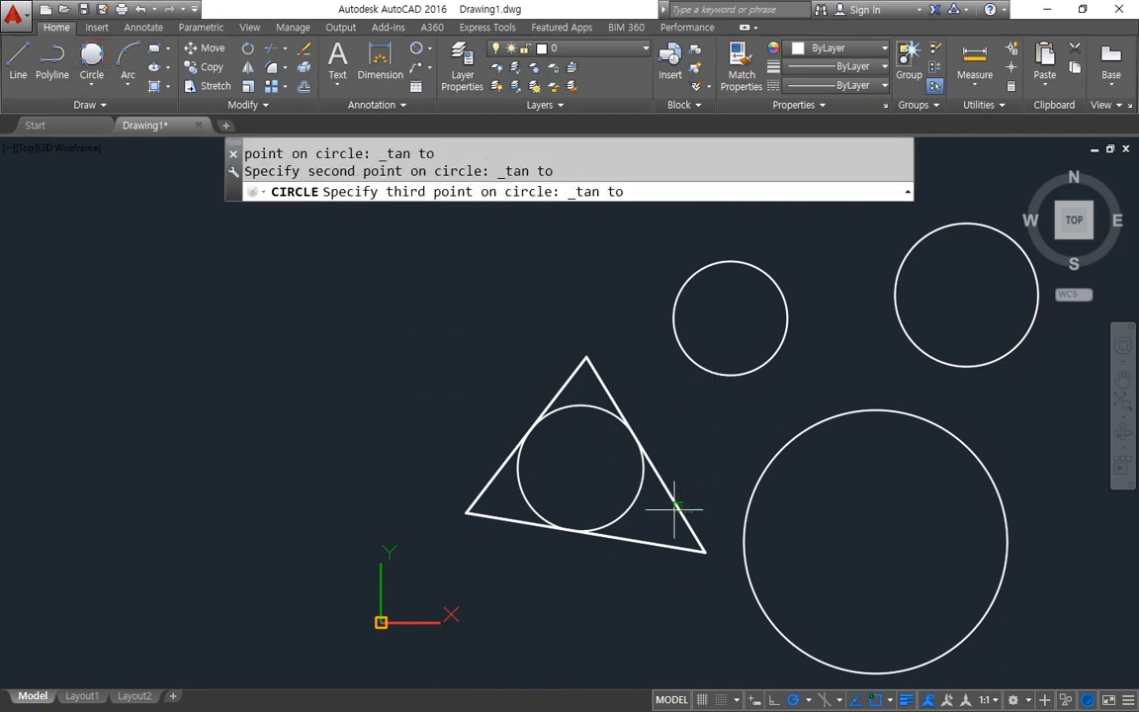
{"action": "left_click", "coordinate": [748, 494]}
Step: Draw a Tan, Tan, Tan circle in the gap between the two upper original circles and the largest circle below them
{"action": "left_click", "coordinate": [92, 54]}
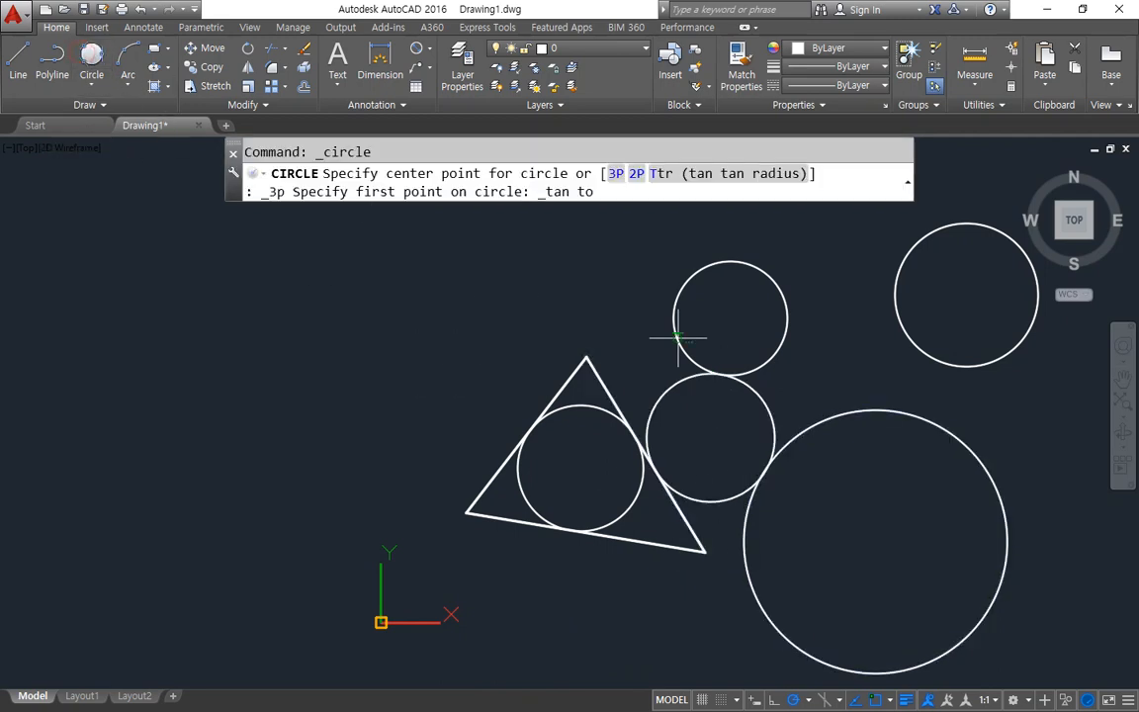
{"action": "left_click", "coordinate": [891, 319]}
{"action": "left_click", "coordinate": [790, 315]}
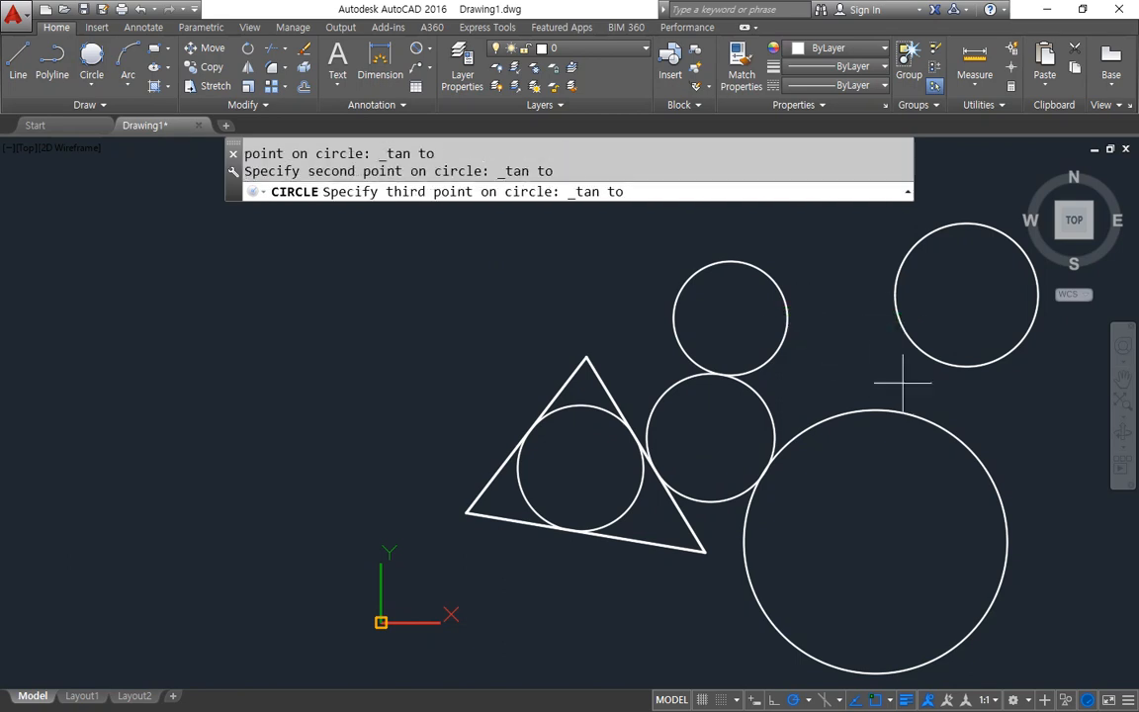
{"action": "left_click", "coordinate": [910, 408]}
{"action": "scroll", "coordinate": [802, 427], "scroll_direction": "down", "scroll_amount": 3}
{"action": "key", "text": "Return"}
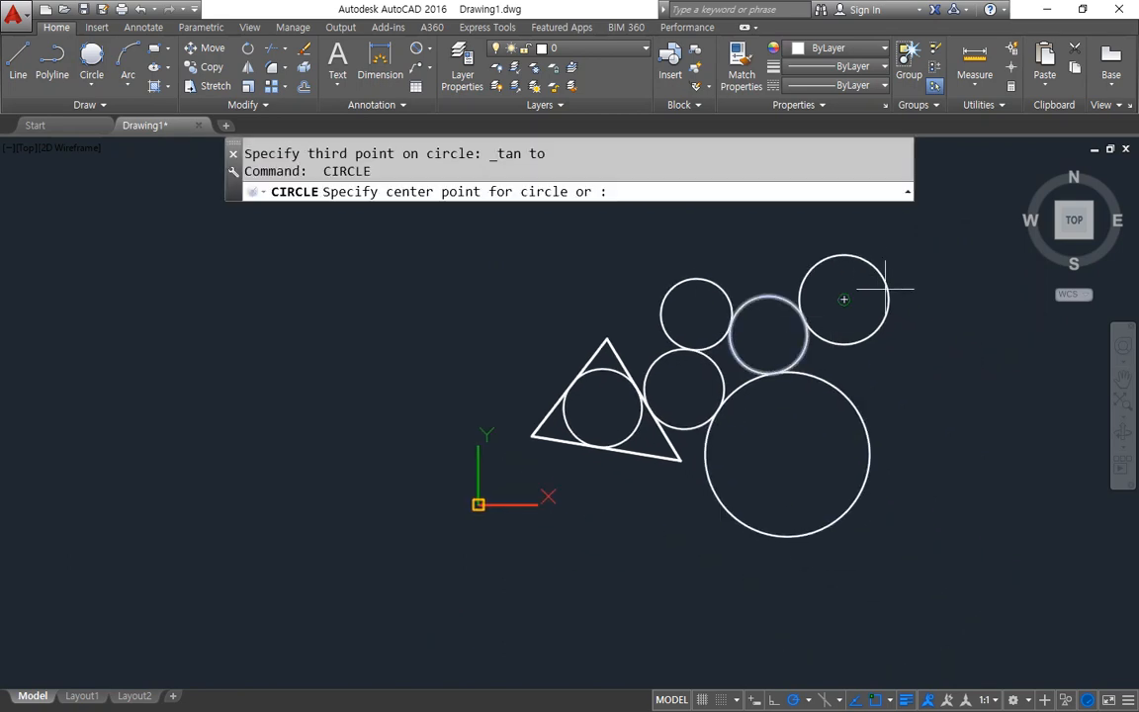
{"action": "key", "text": "Escape"}
{"action": "key", "text": "Escape"}
Step: Draw a Tan, Tan, Tan circle enclosing the three original circles, tangent to the outer sides of the two upper ones and the largest one's bottom
{"action": "left_click", "coordinate": [92, 55]}
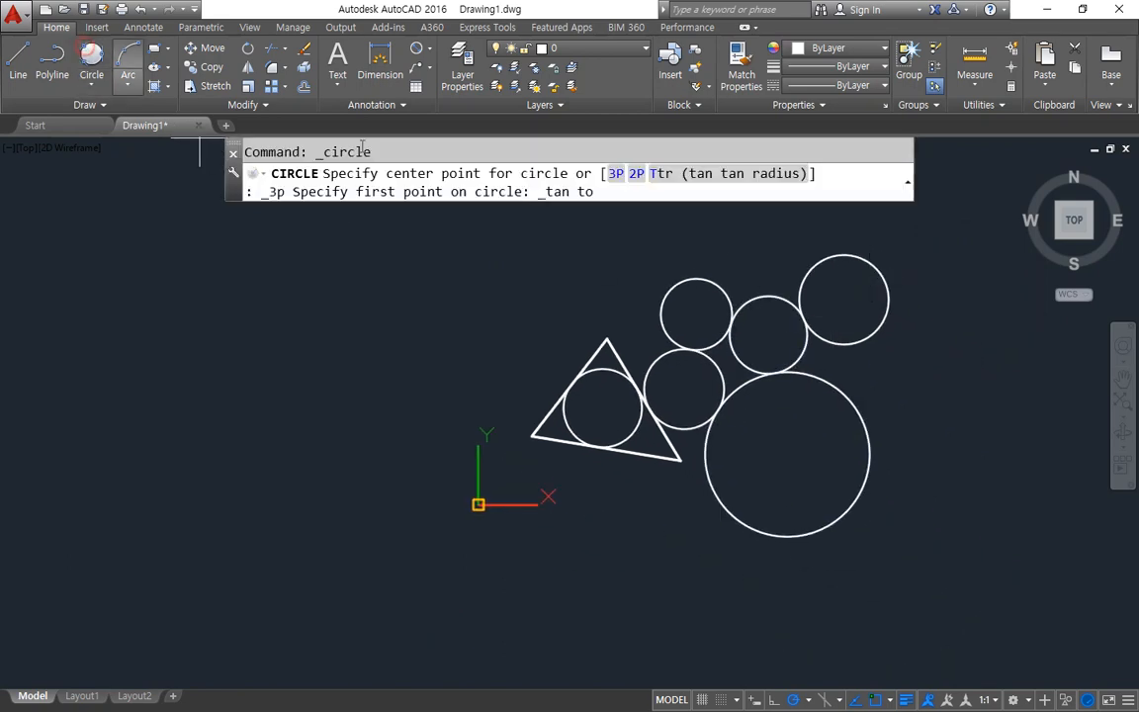
{"action": "left_click", "coordinate": [875, 269]}
{"action": "left_click", "coordinate": [666, 313]}
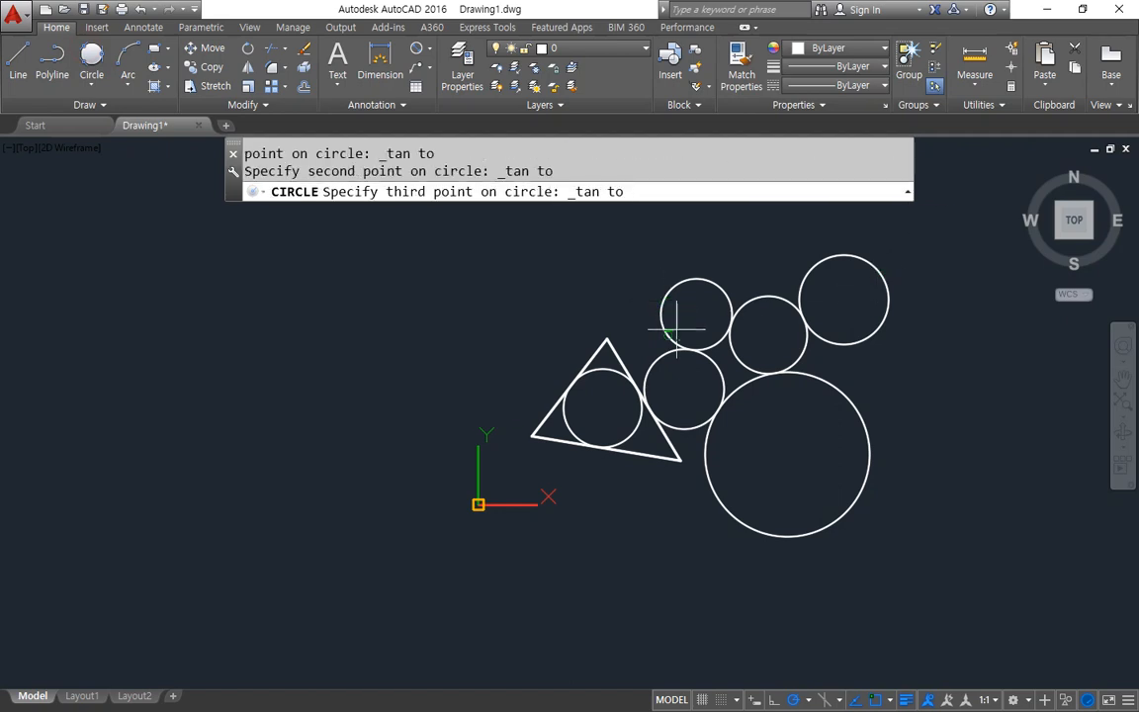
{"action": "left_click", "coordinate": [803, 536]}
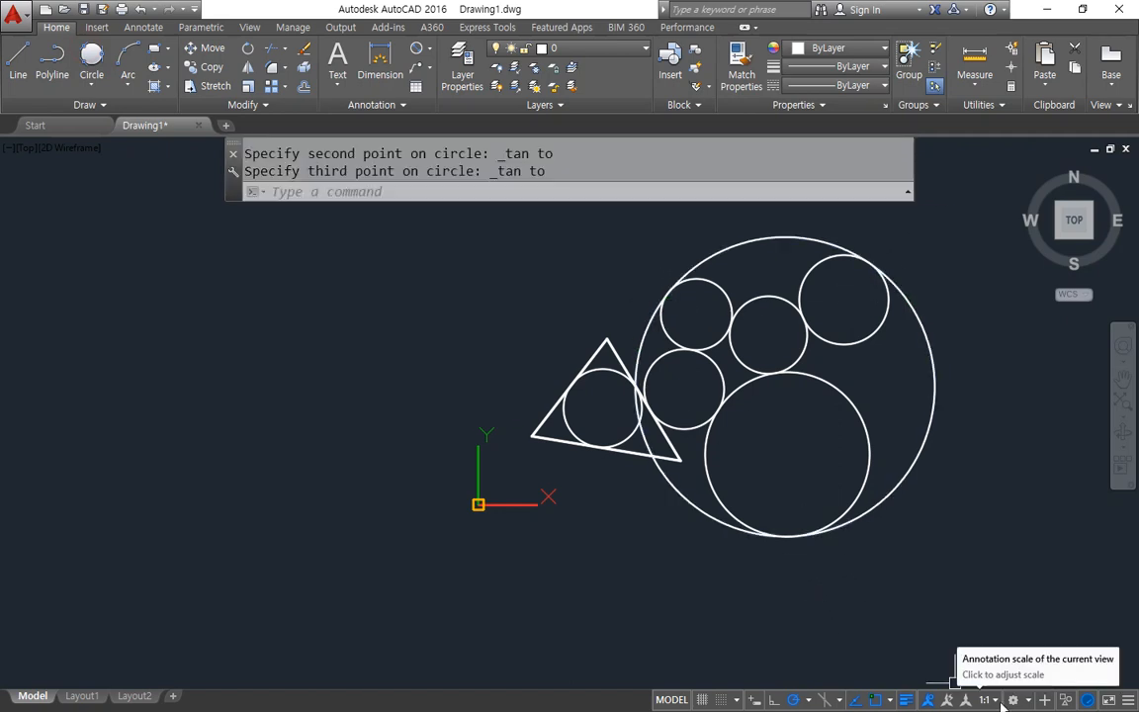
Step: Switch to the Notepad notes and add the line "1. 직접입력, 2, Shift+마우스R버튼" below the OSNAP heading
{"action": "key", "text": "alt+Tab"}
{"action": "left_click", "coordinate": [600, 262]}
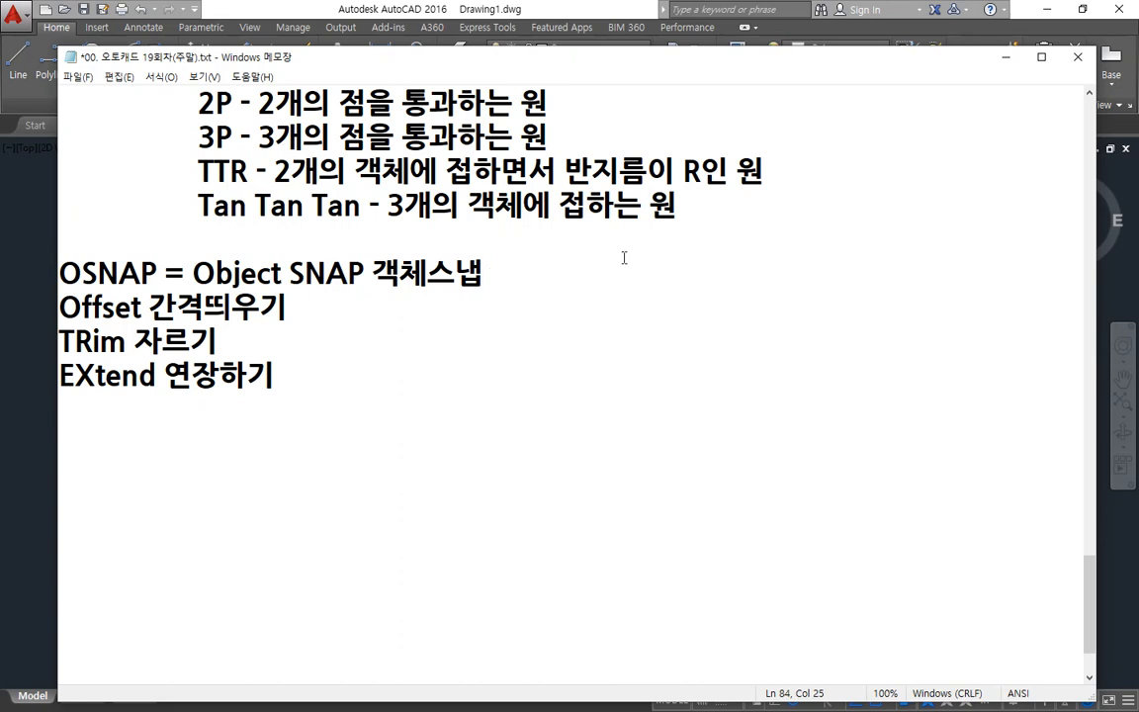
{"action": "key", "text": "Return"}
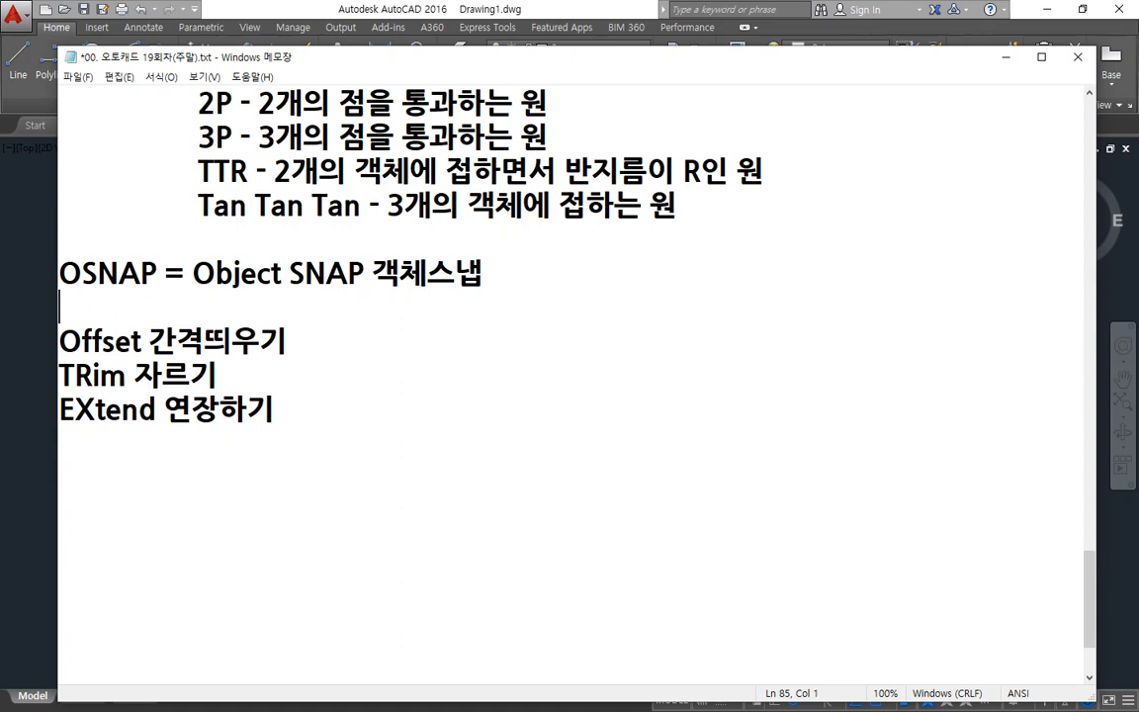
{"action": "type", "text": "1. wl"}
{"action": "key", "text": "BackSpace"}
{"action": "key", "text": "BackSpace"}
{"action": "type", "text": "ㅈㅣㄱ접입ㄹㅕㄱ, 2, "}
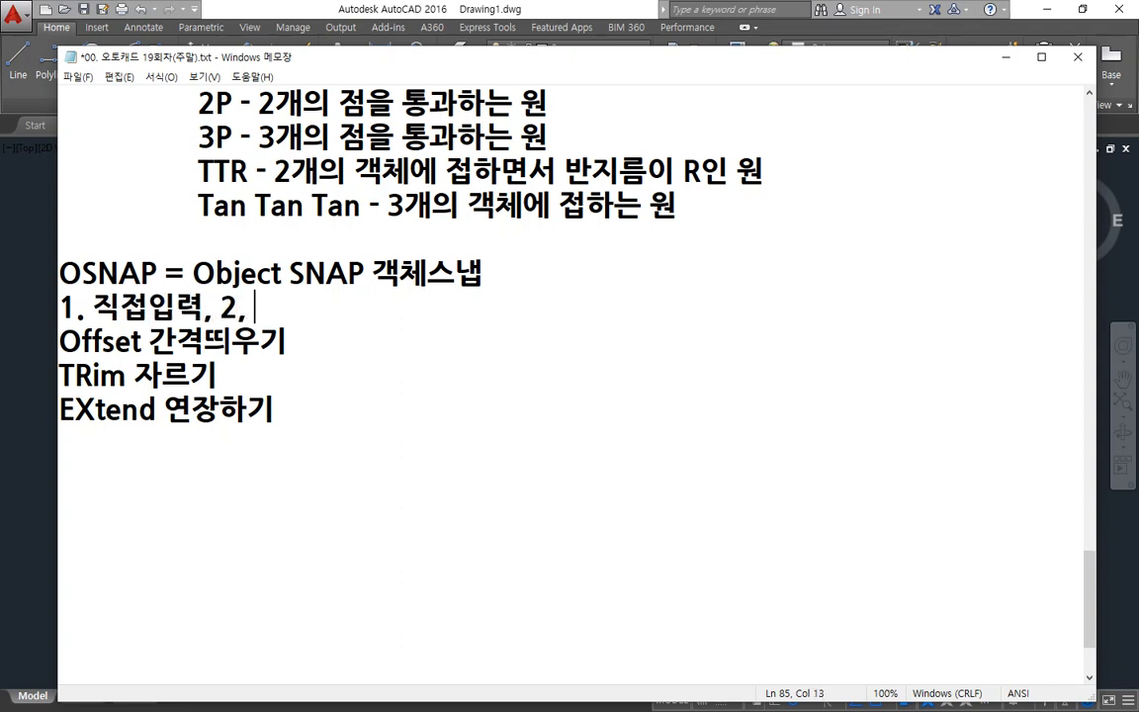
{"action": "type", "text": "Shir"}
{"action": "key", "text": "BackSpace"}
{"action": "type", "text": "ft"}
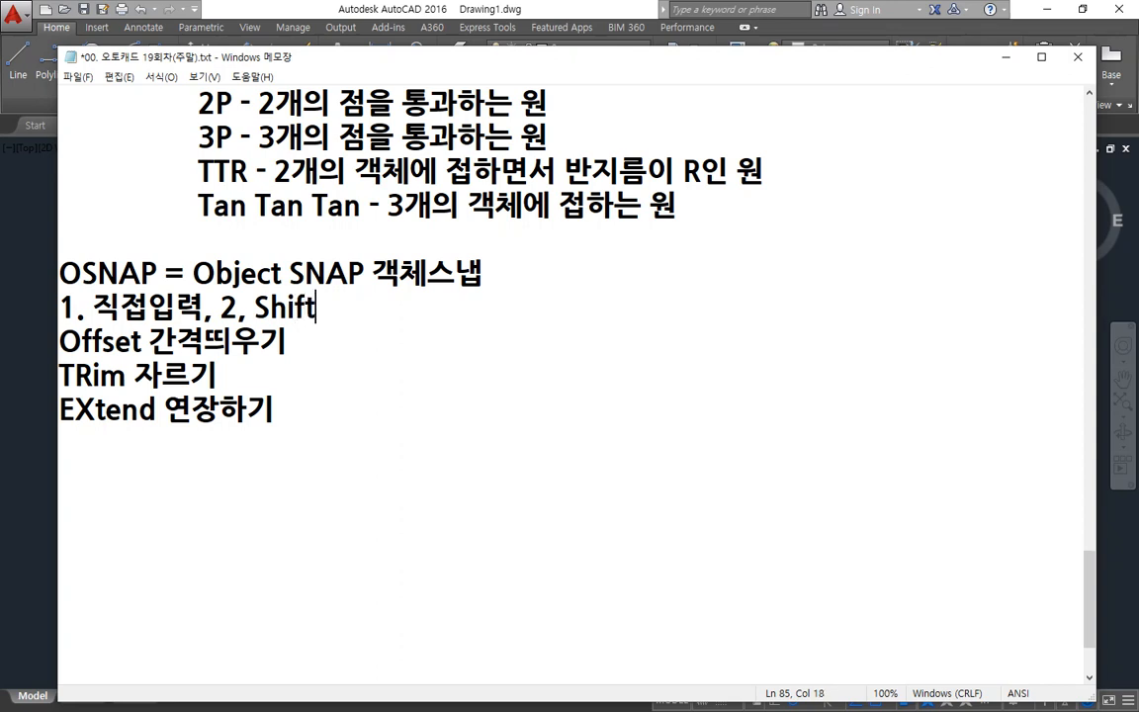
{"action": "type", "text": "+마우스R버튼"}
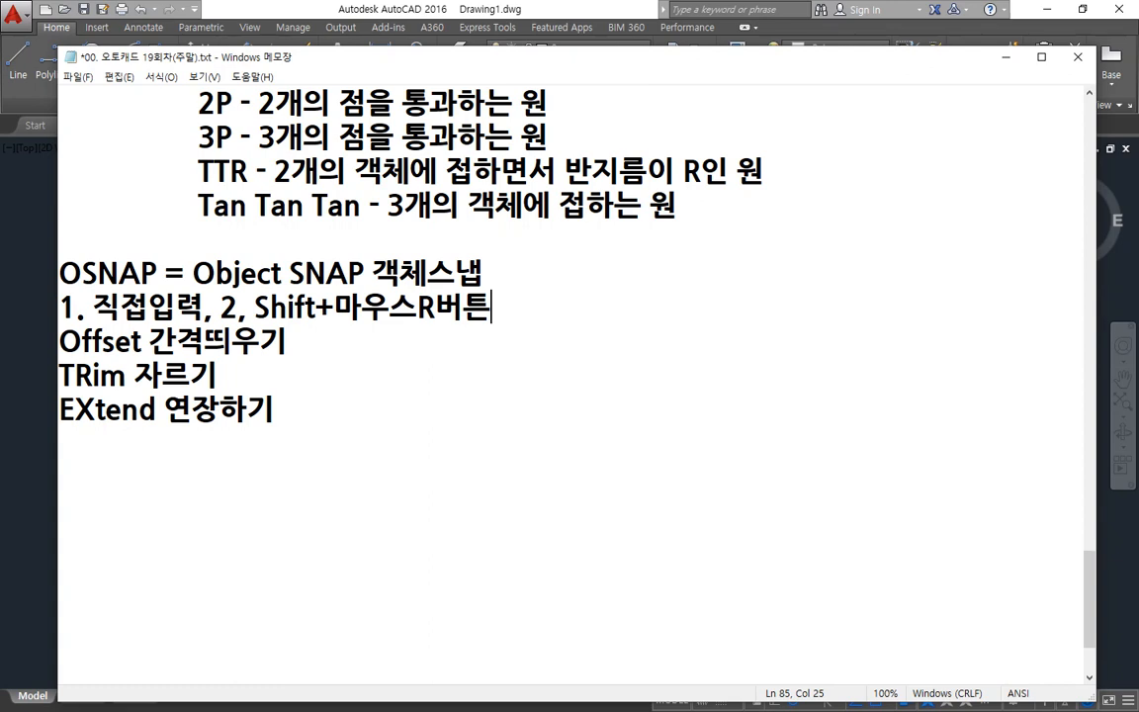
Step: Add the line "3. OSNAP" below the line about direct input and Shift+마우스R버튼
{"action": "key", "text": "Return"}
{"action": "type", "text": "3. "}
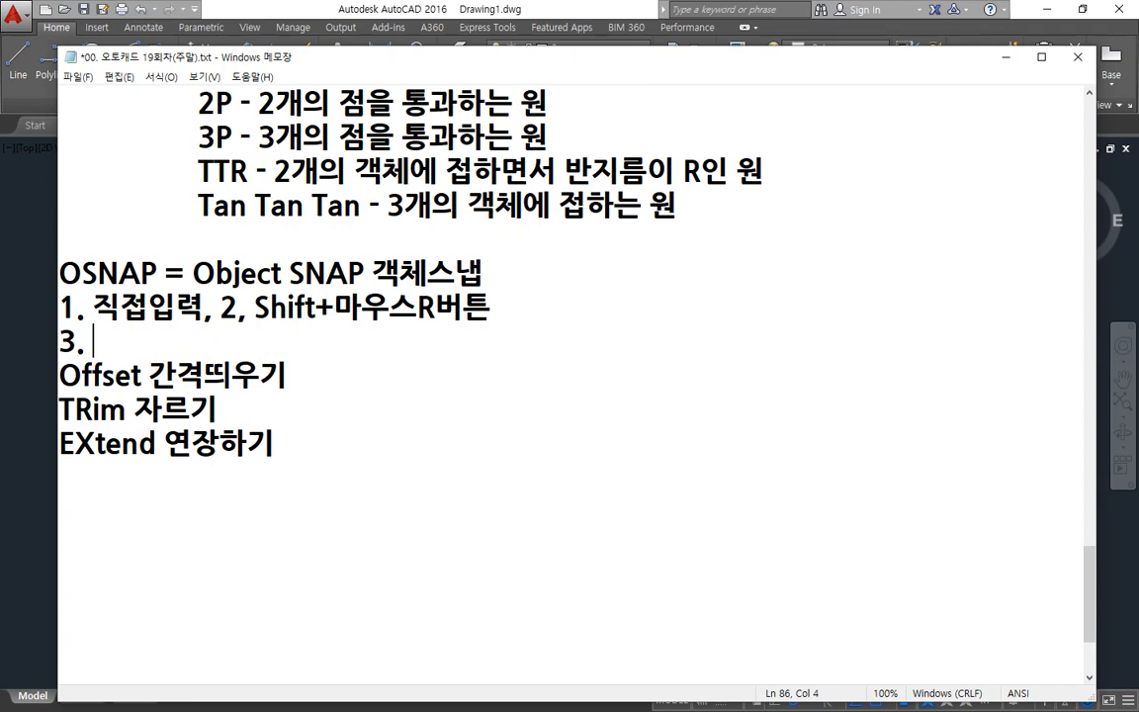
{"action": "type", "text": "OSNAP"}
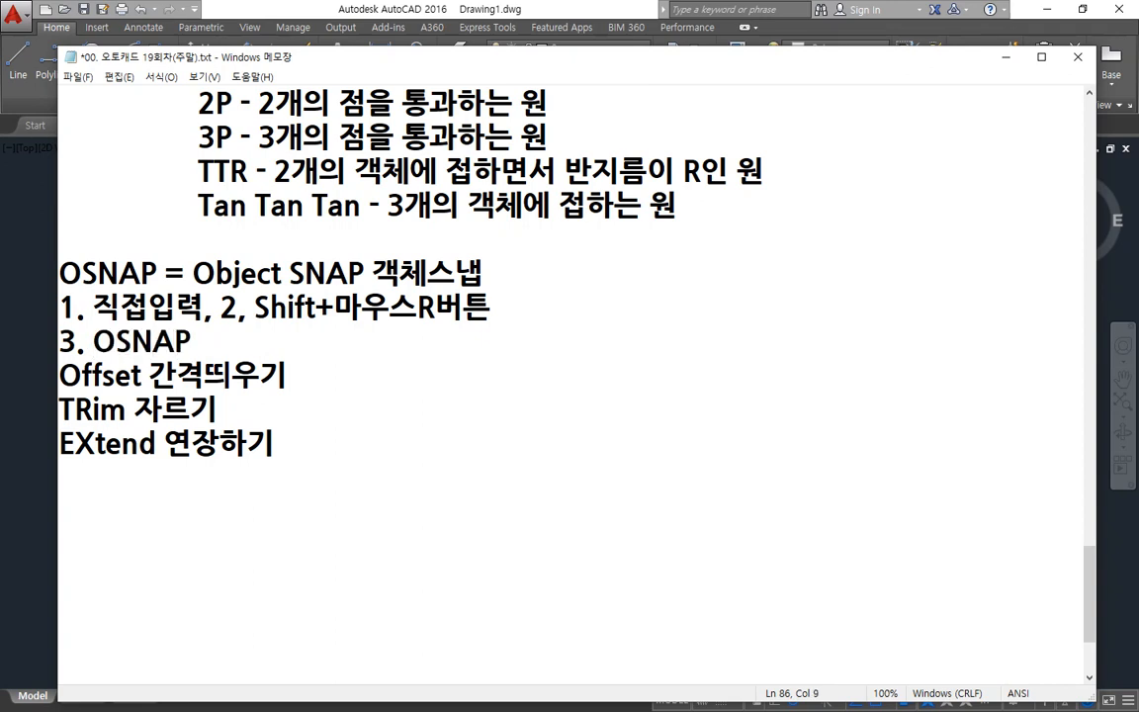
{"action": "left_click", "coordinate": [154, 341]}
{"action": "key", "text": "BackSpace"}
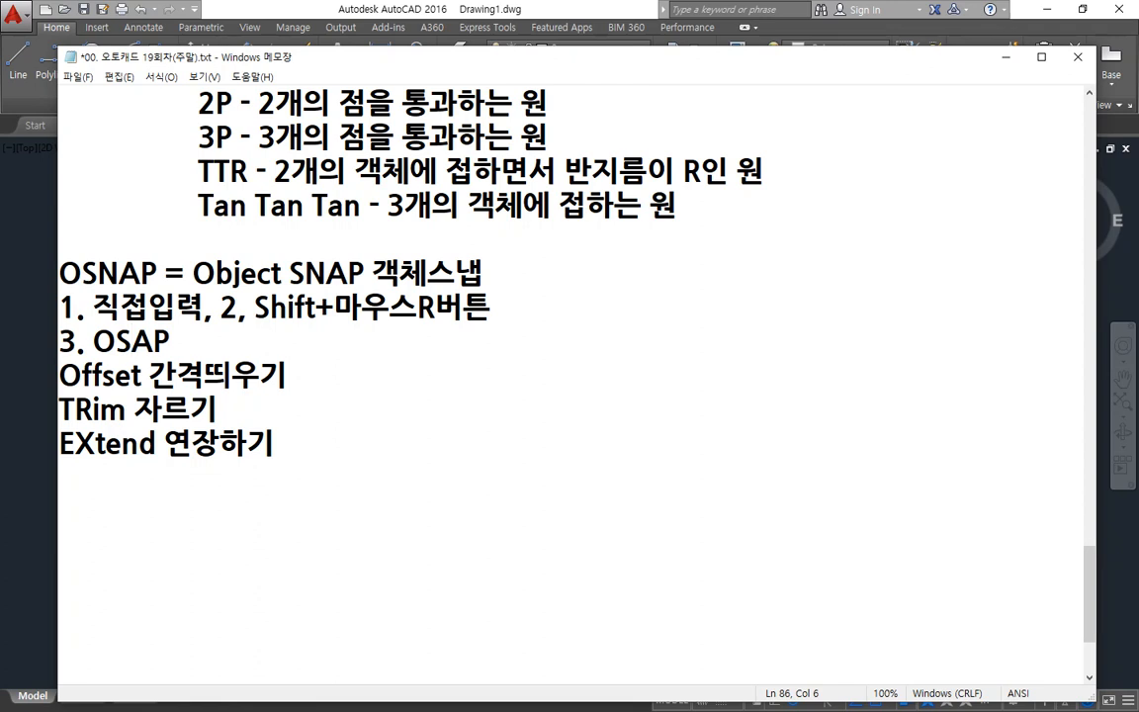
{"action": "type", "text": "N"}
Step: Insert the label "1회사용하기 - " at the start of the "1. 직접입력" line
{"action": "key", "text": "Up"}
{"action": "key", "text": "Home"}
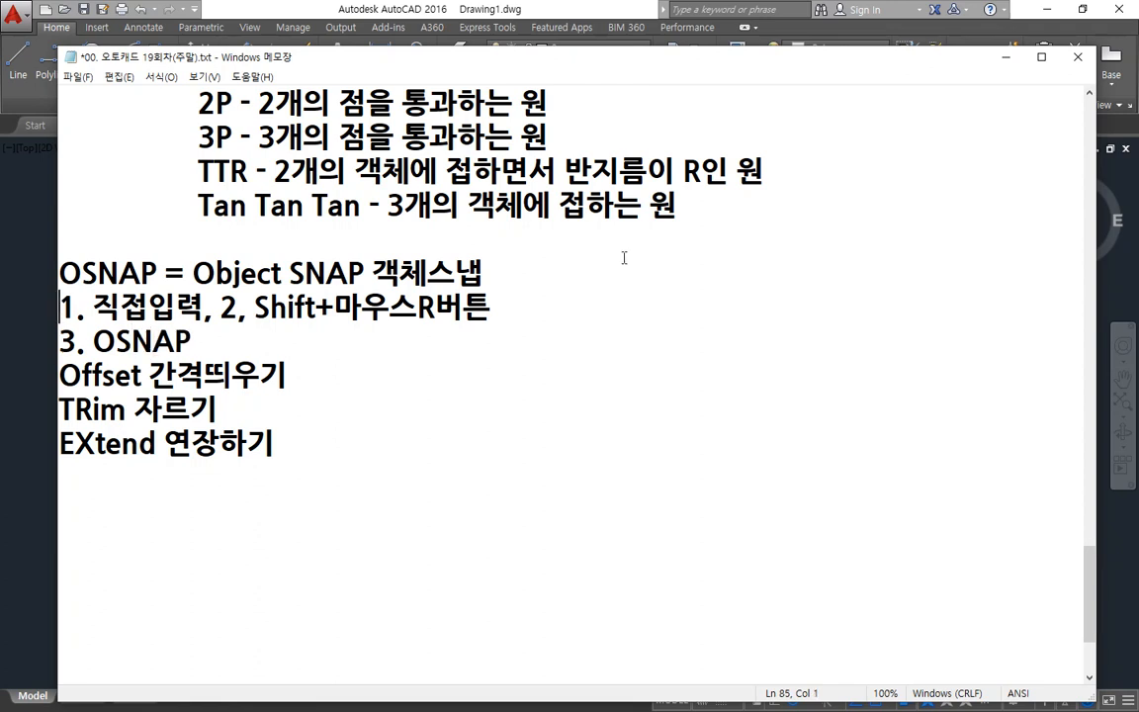
{"action": "type", "text": "1회사"}
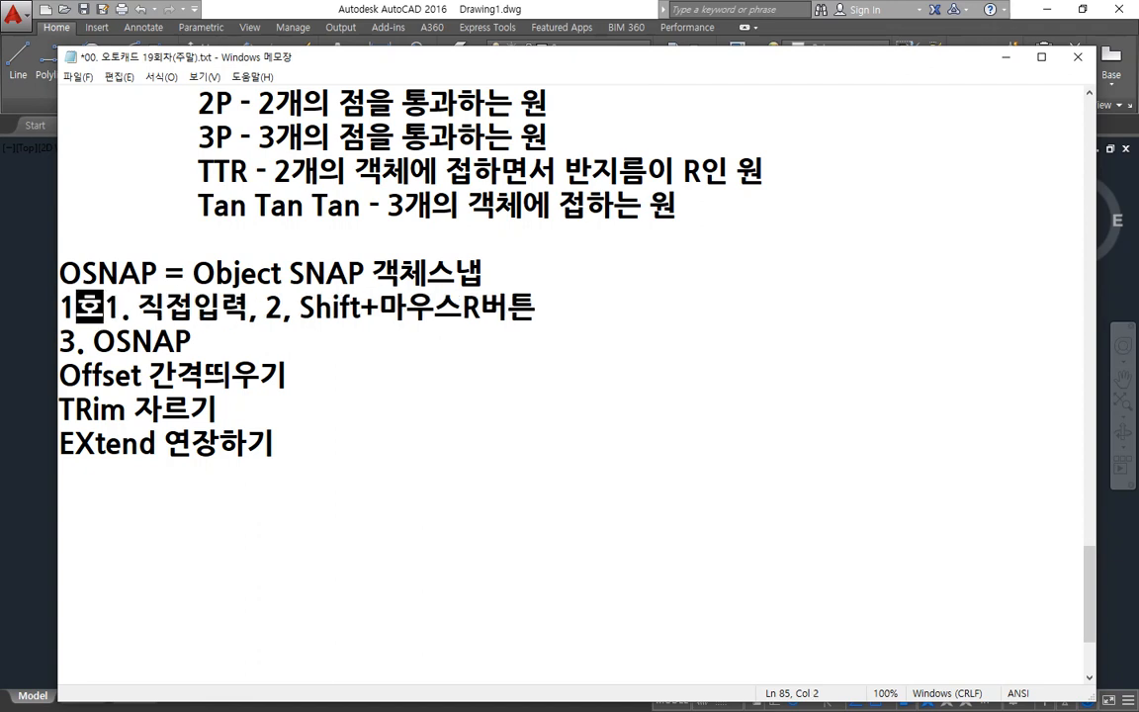
{"action": "type", "text": "용함"}
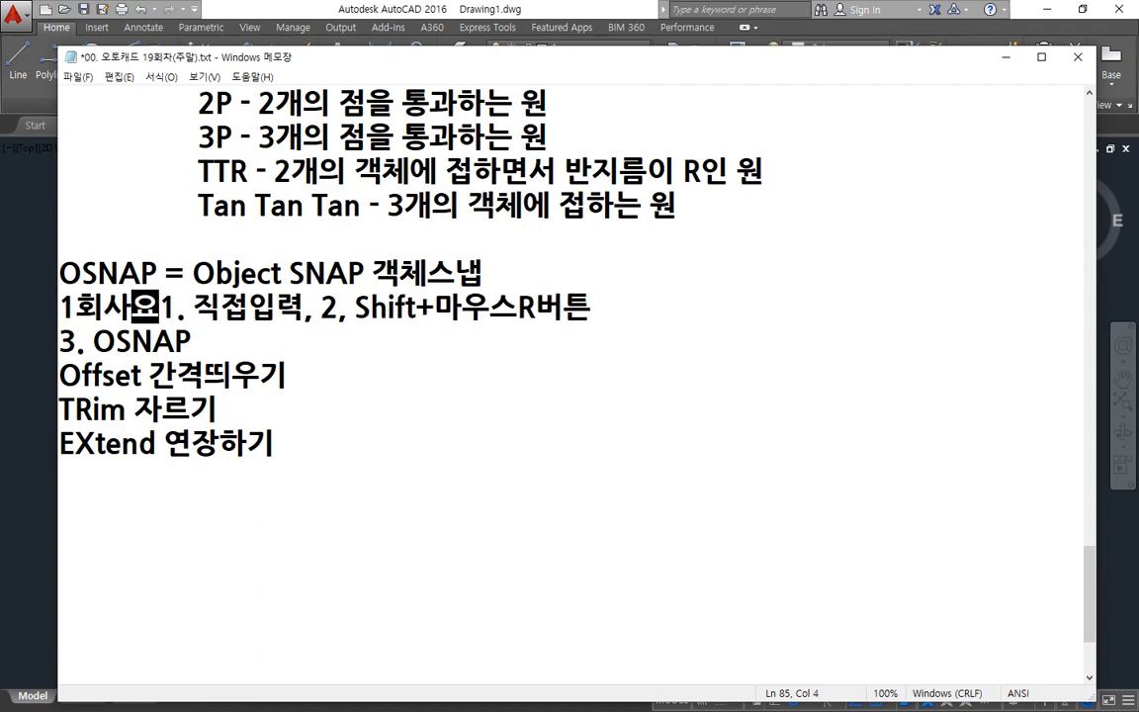
{"action": "type", "text": "기 -"}
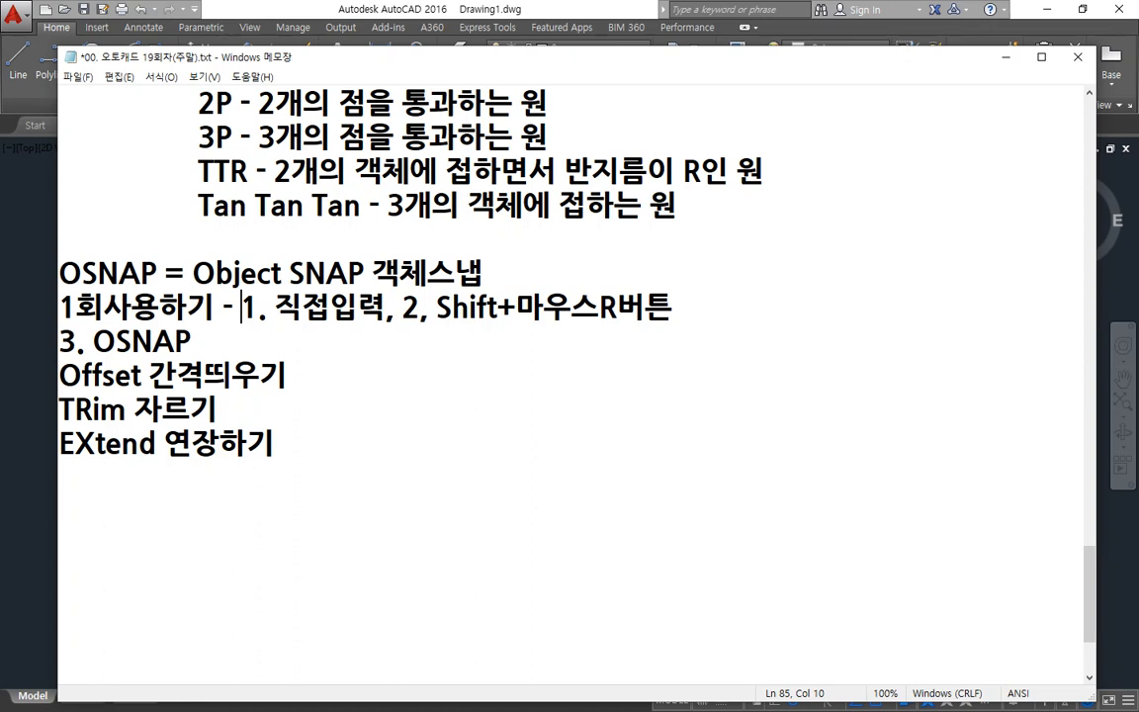
Step: Insert the label "영구사용하기 - " at the start of the "3. OSNAP" line
{"action": "key", "text": "Down"}
{"action": "key", "text": "Home"}
{"action": "type", "text": "영구사"}
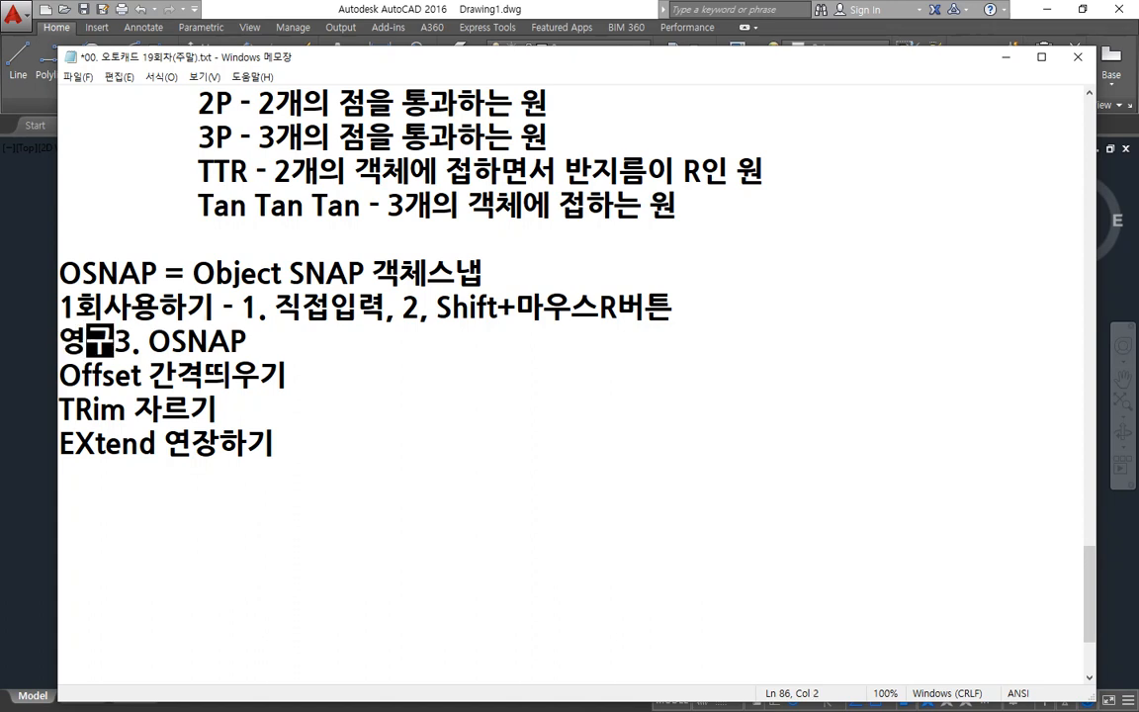
{"action": "type", "text": "용하기 -"}
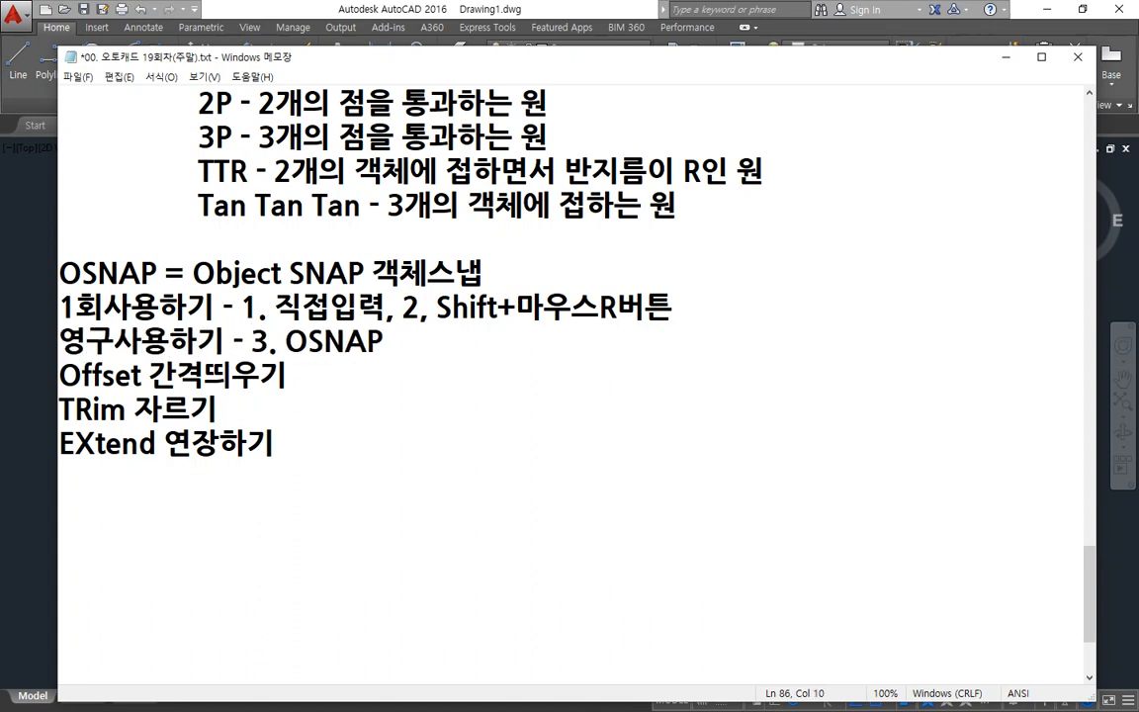
Step: Replace "영구" with "자동" in the OSNAP label and space both labels as "1회 사용하기" and "자동 사용하기"
{"action": "key", "text": "Home"}
{"action": "key", "text": "Delete"}
{"action": "key", "text": "Delete"}
{"action": "type", "text": "자동"}
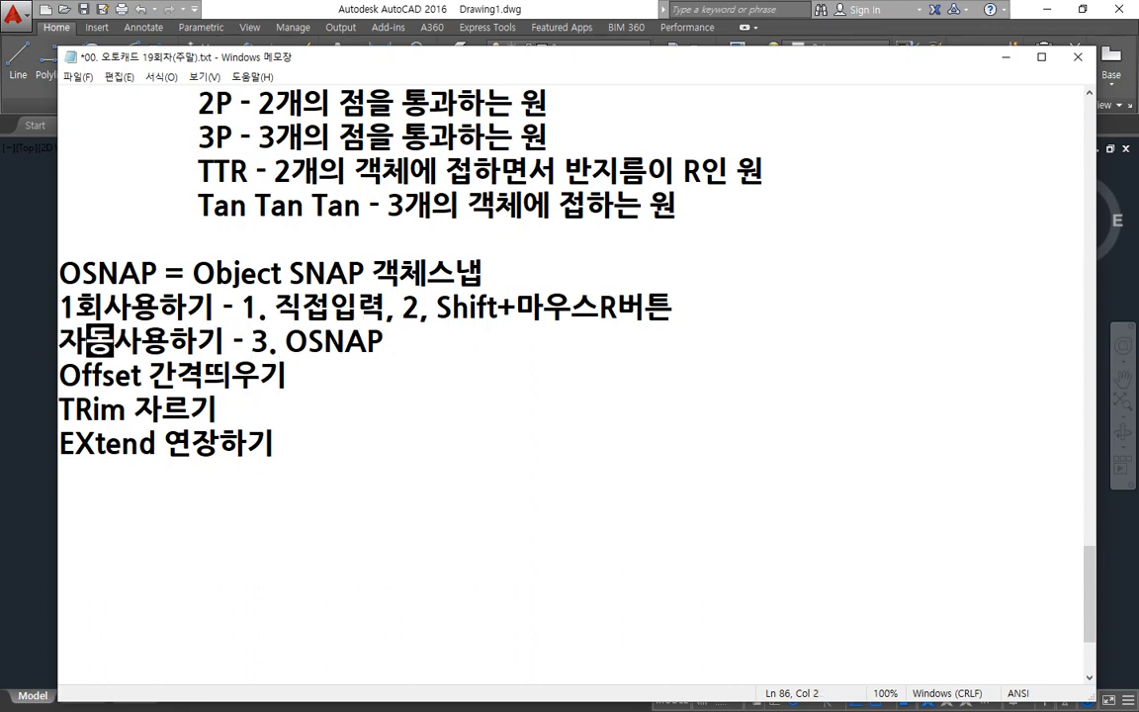
{"action": "key", "text": "Up"}
{"action": "key", "text": "Left"}
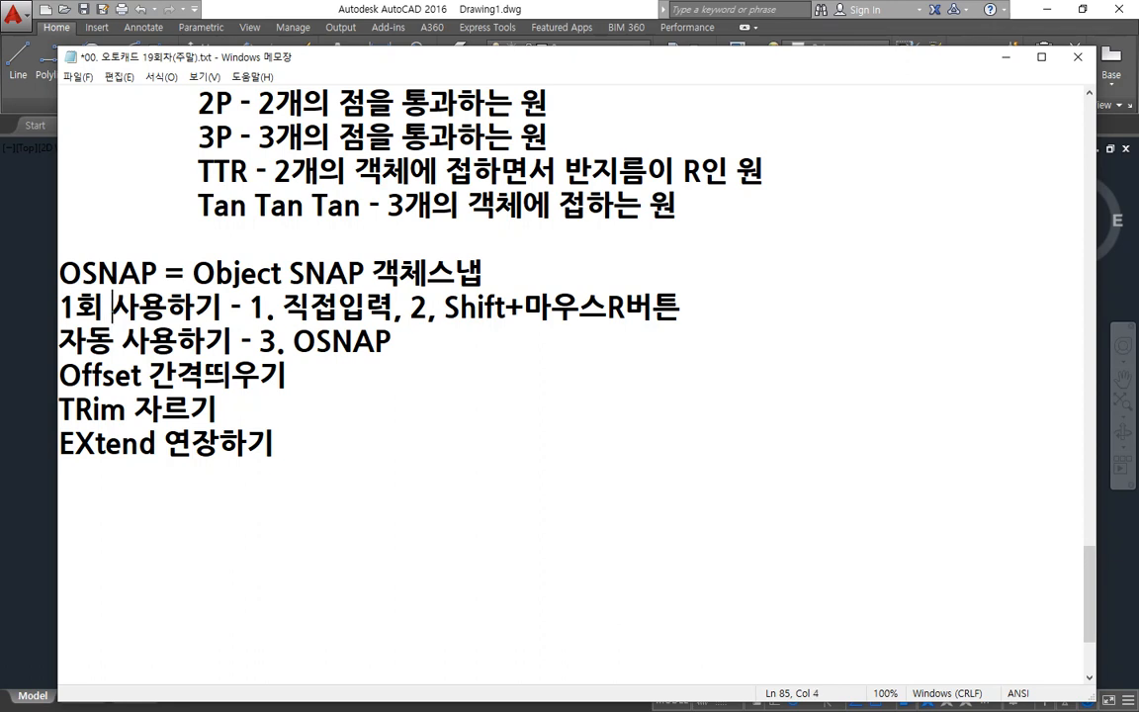
{"action": "key", "text": "Down"}
{"action": "key", "text": "Left"}
Step: Below the "자동 사용하기" line, leave a blank line and add the category lines "선관련", "원관련" and "기타", followed by a blank line
{"action": "key", "text": "End"}
{"action": "key", "text": "Return"}
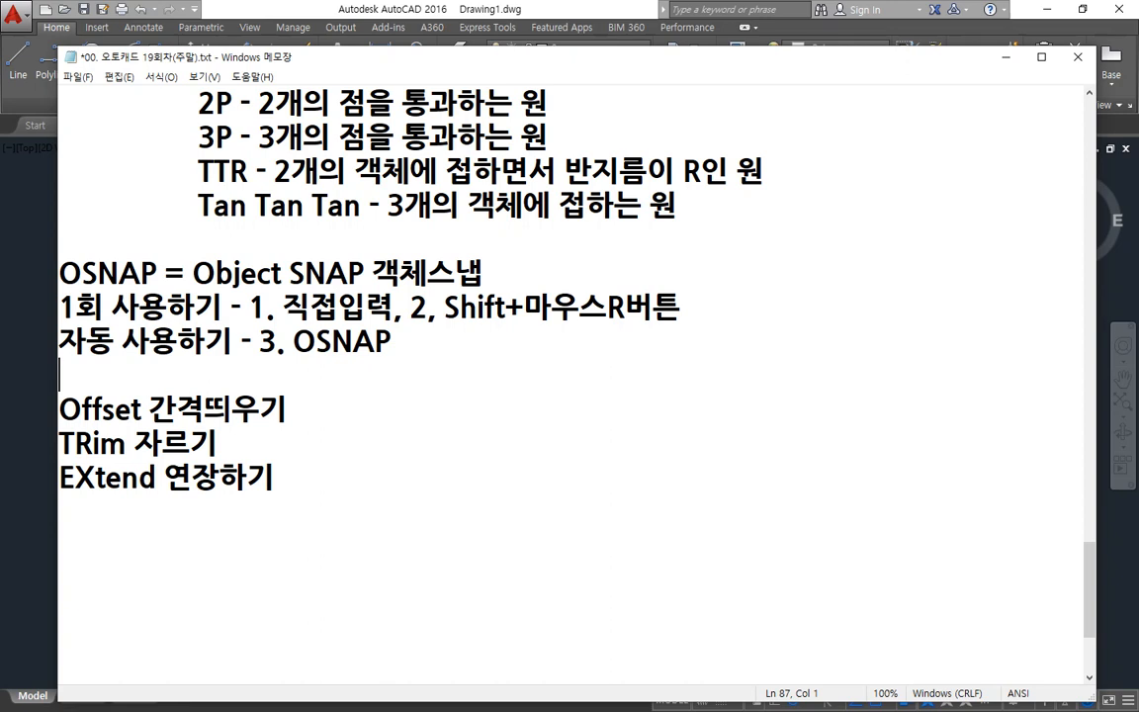
{"action": "key", "text": "Return"}
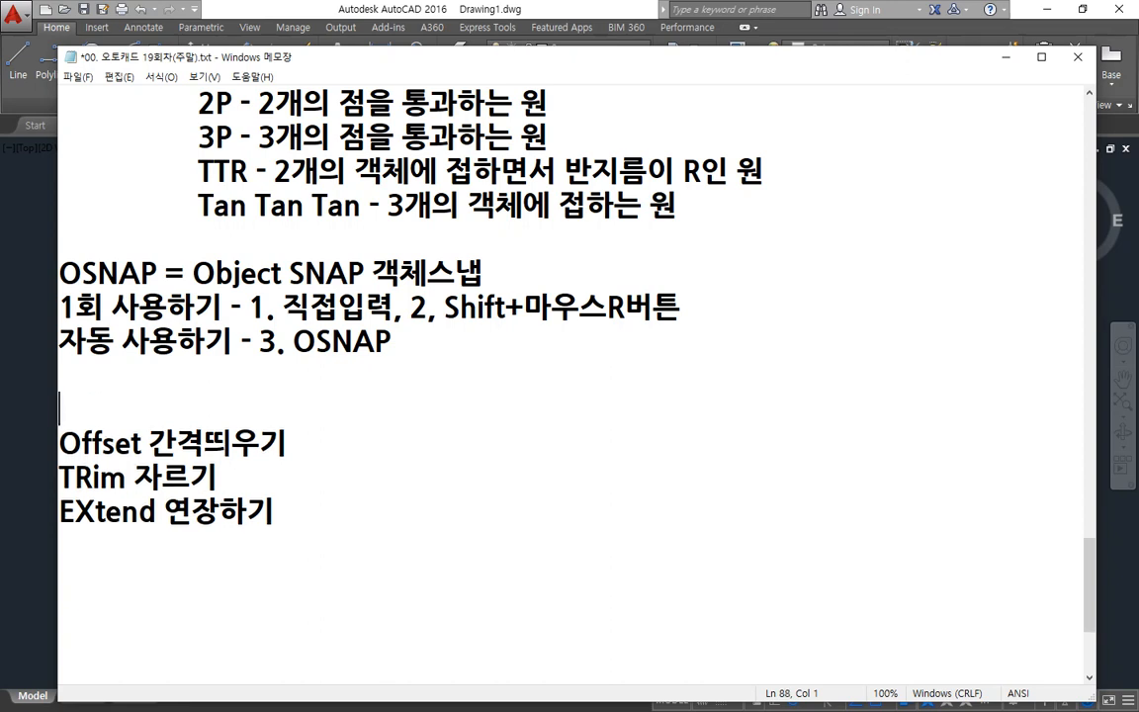
{"action": "type", "text": "선관련"}
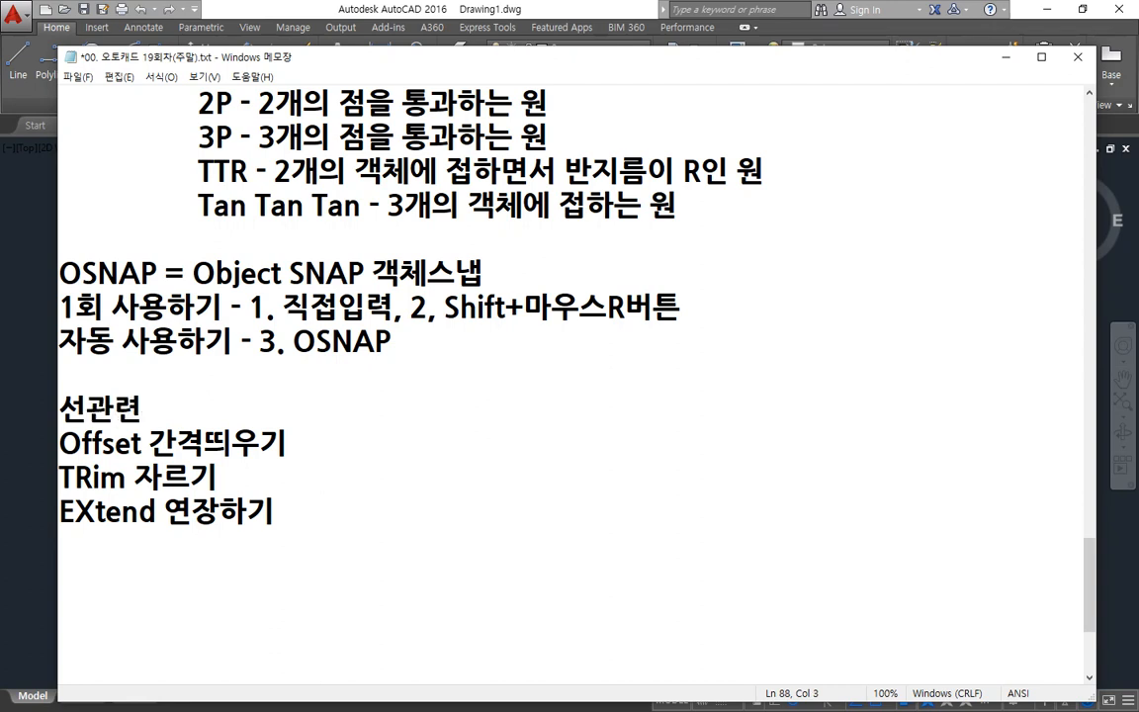
{"action": "key", "text": "Return"}
{"action": "type", "text": "원고"}
{"action": "type", "text": "관련"}
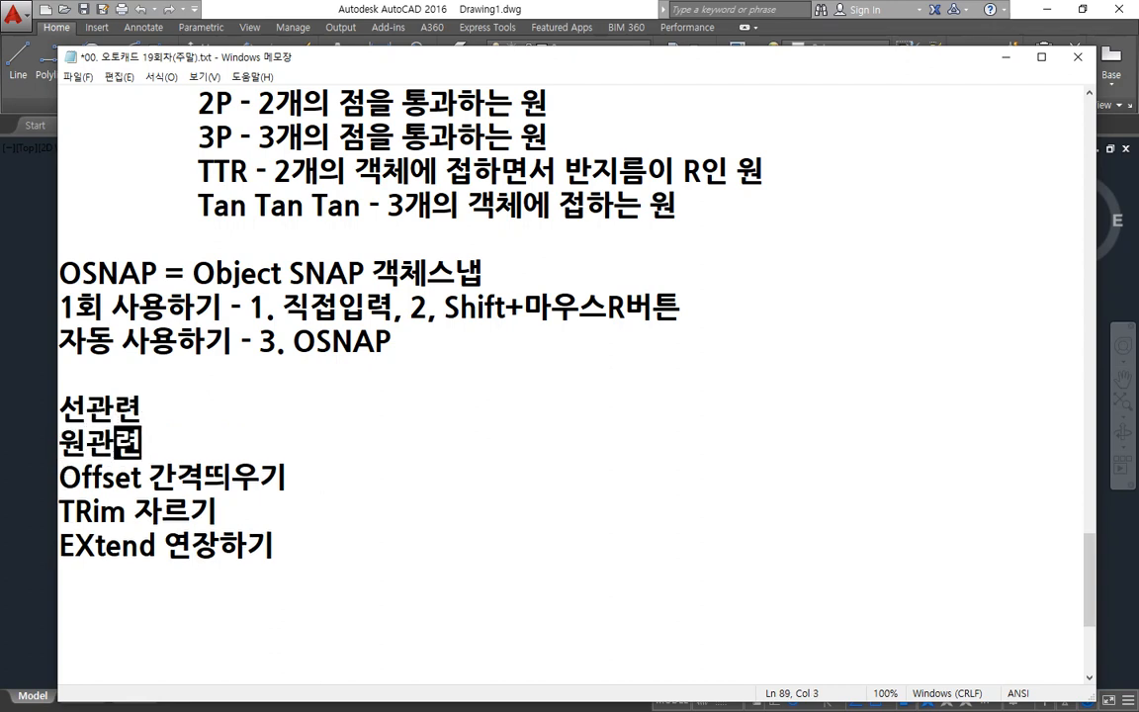
{"action": "key", "text": "Return"}
{"action": "type", "text": "기타"}
{"action": "key", "text": "Return"}
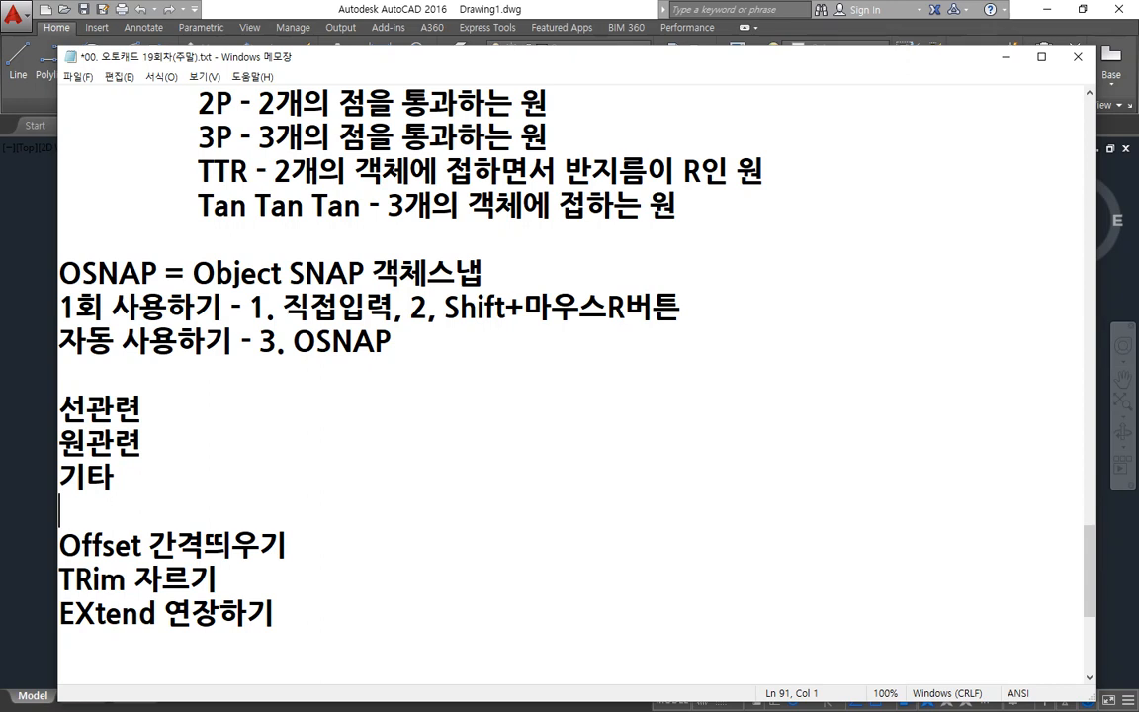
Step: Complete the "선관련" line with " - END point, MID point"
{"action": "key", "text": "Up"}
{"action": "key", "text": "Up"}
{"action": "key", "text": "Up"}
{"action": "key", "text": "End"}
{"action": "type", "text": "- 뜨"}
{"action": "key", "text": "BackSpace"}
{"action": "key", "text": "BackSpace"}
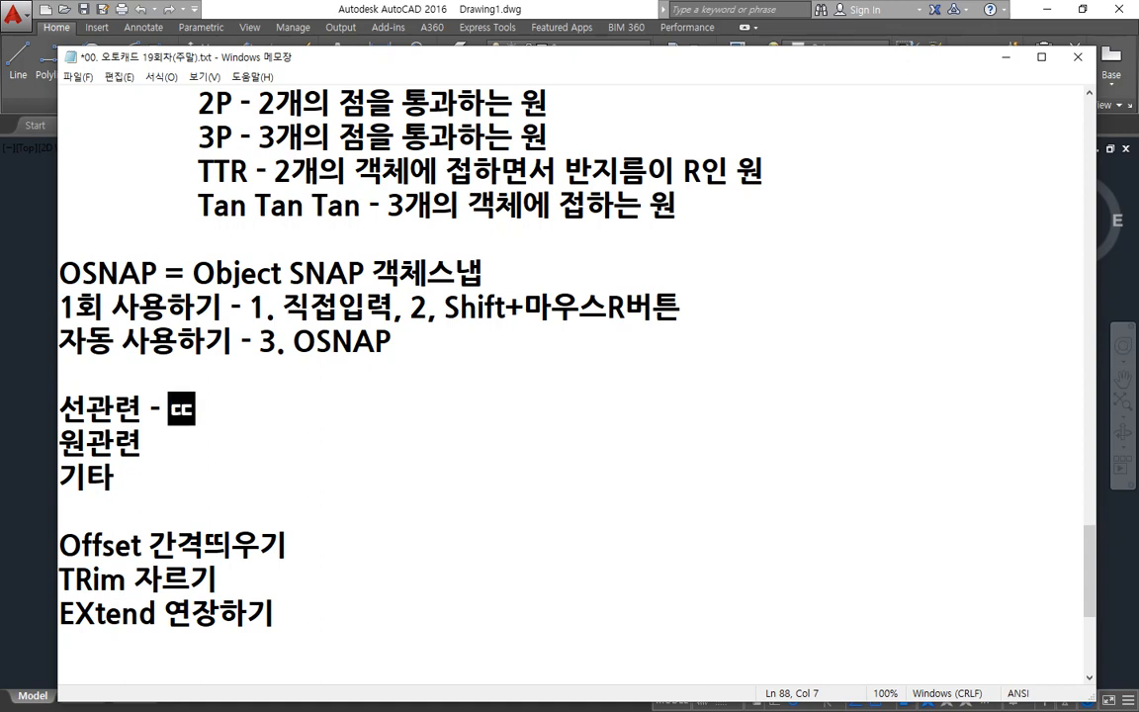
{"action": "type", "text": "END P"}
{"action": "key", "text": "BackSpace"}
{"action": "type", "text": "point, "}
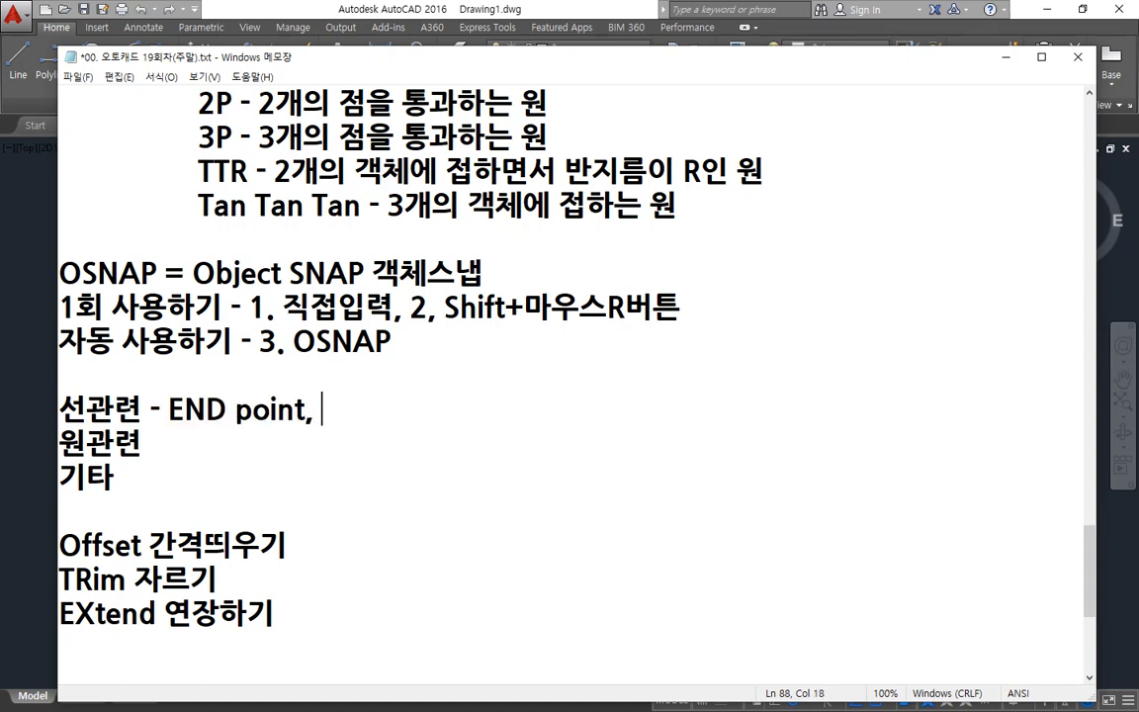
{"action": "type", "text": "MID point"}
Step: Complete the "원관련" line with " - CENter, QUDrant, TANgent"
{"action": "key", "text": "Down"}
{"action": "type", "text": "- CENter,"}
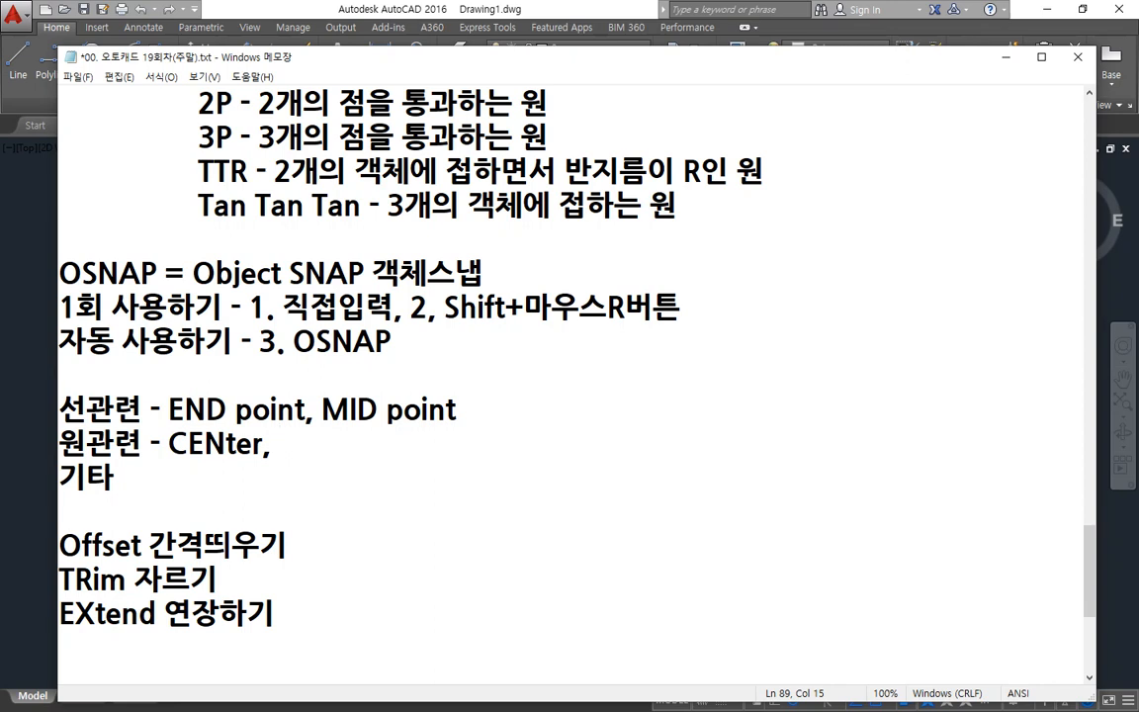
{"action": "type", "text": "ANgent,"}
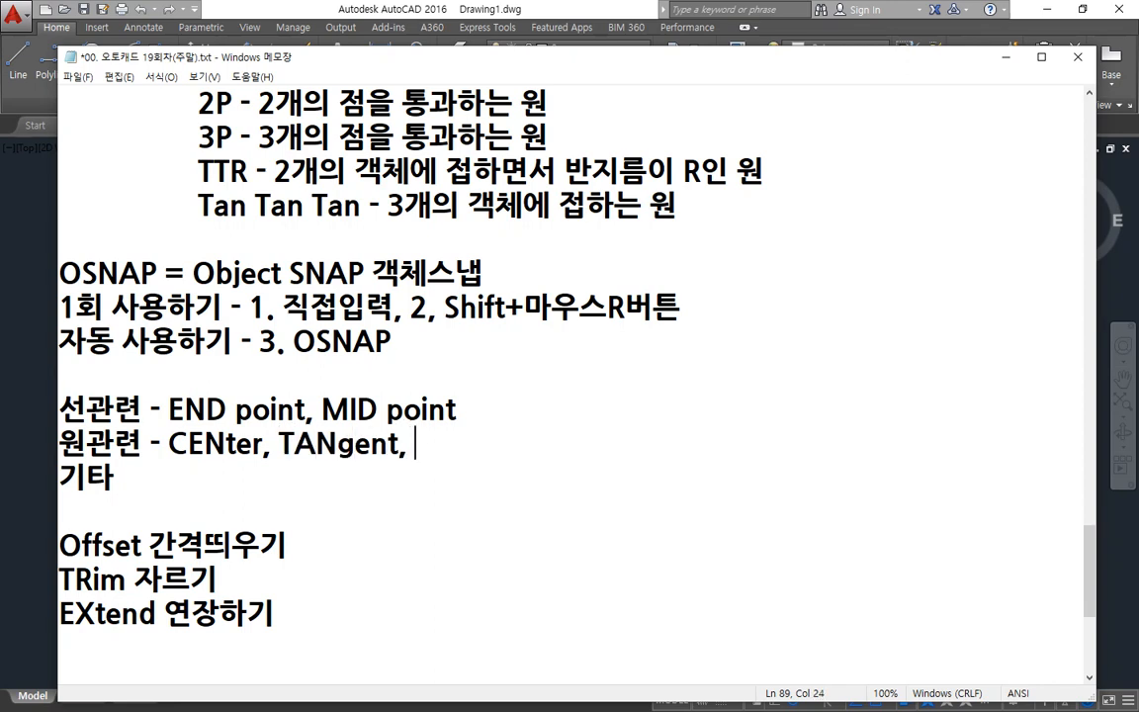
{"action": "key", "text": "BackSpace"}
{"action": "key", "text": "BackSpace"}
{"action": "key", "text": "Left"}
{"action": "key", "text": "Left"}
{"action": "key", "text": "Left"}
{"action": "key", "text": "Left"}
{"action": "key", "text": "Left"}
{"action": "key", "text": "Left"}
{"action": "key", "text": "Left"}
{"action": "type", "text": "QUA"}
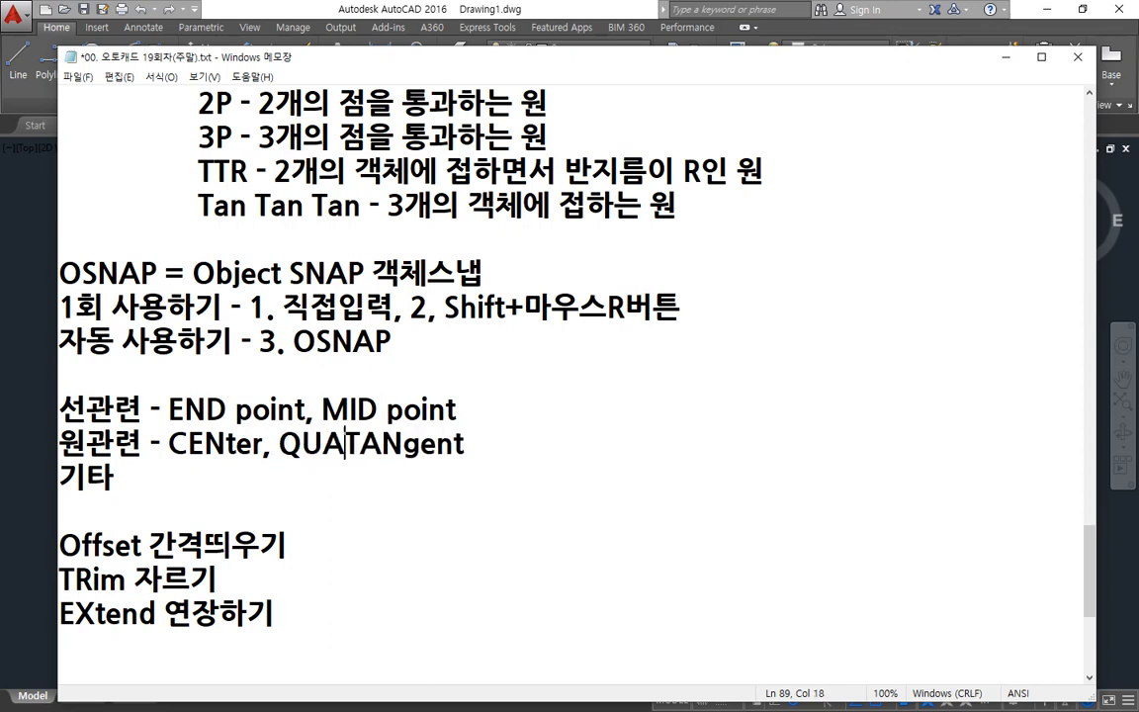
{"action": "key", "text": "BackSpace"}
{"action": "type", "text": "Drant,"}
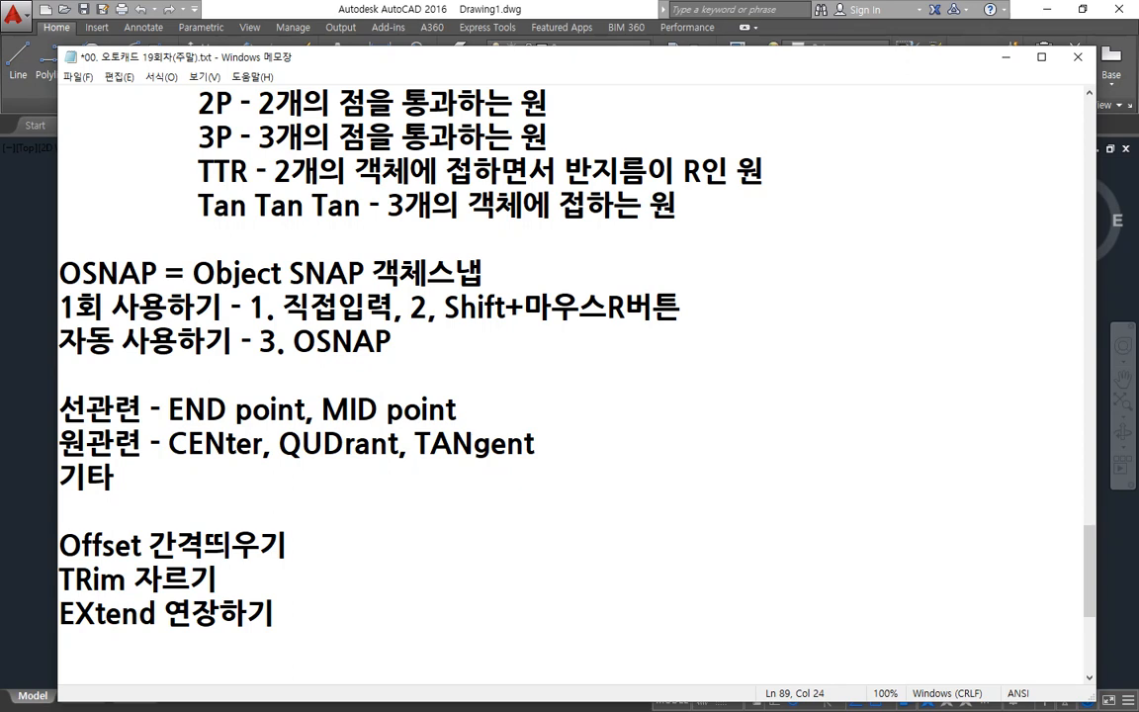
{"action": "key", "text": "shift+End"}
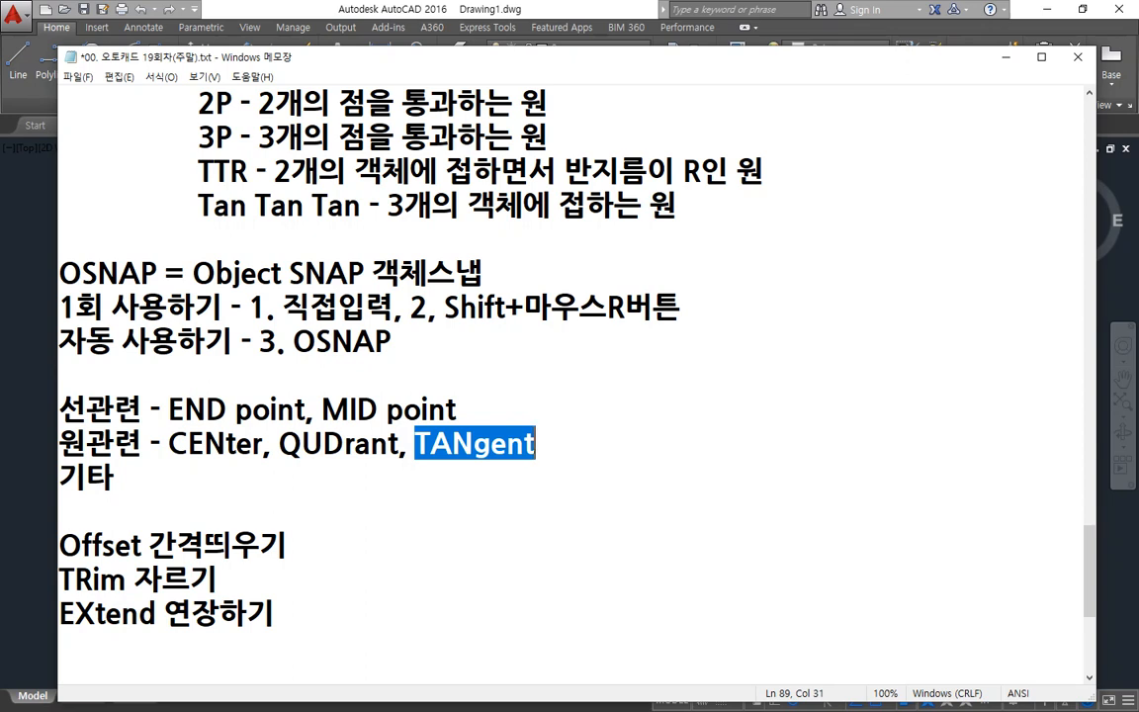
Step: Complete the "기타" line with " - INTersection, PERpendicula"
{"action": "key", "text": "Down"}
{"action": "type", "text": "- "}
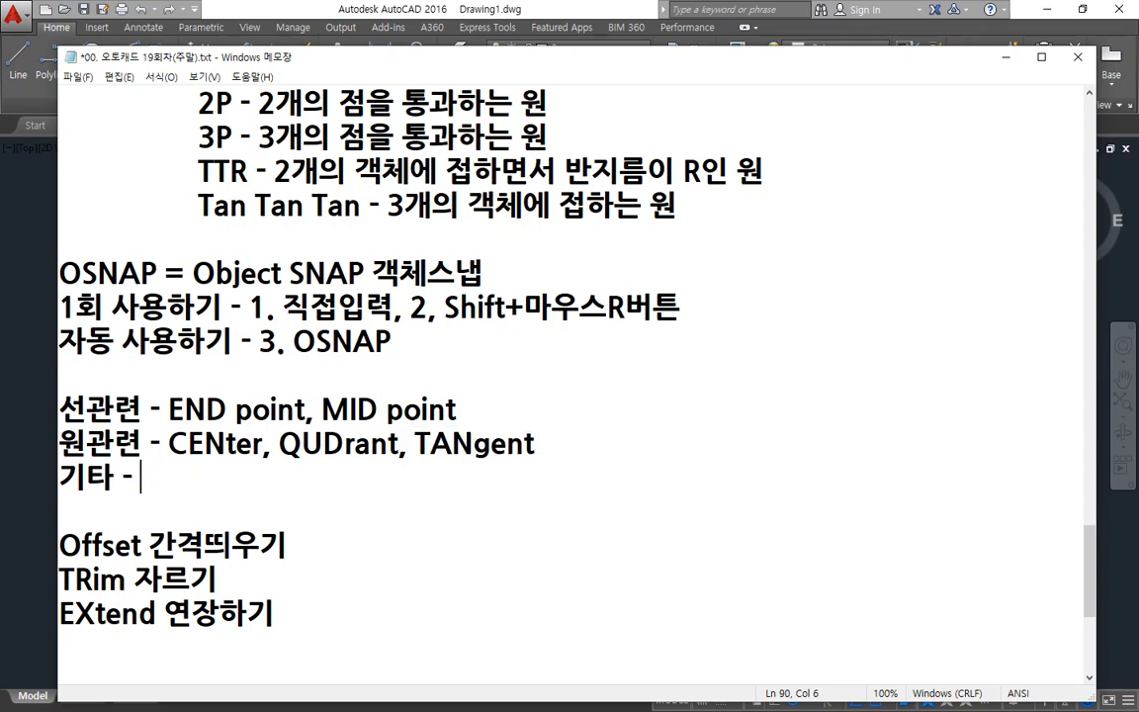
{"action": "type", "text": "INTersection, PEN"}
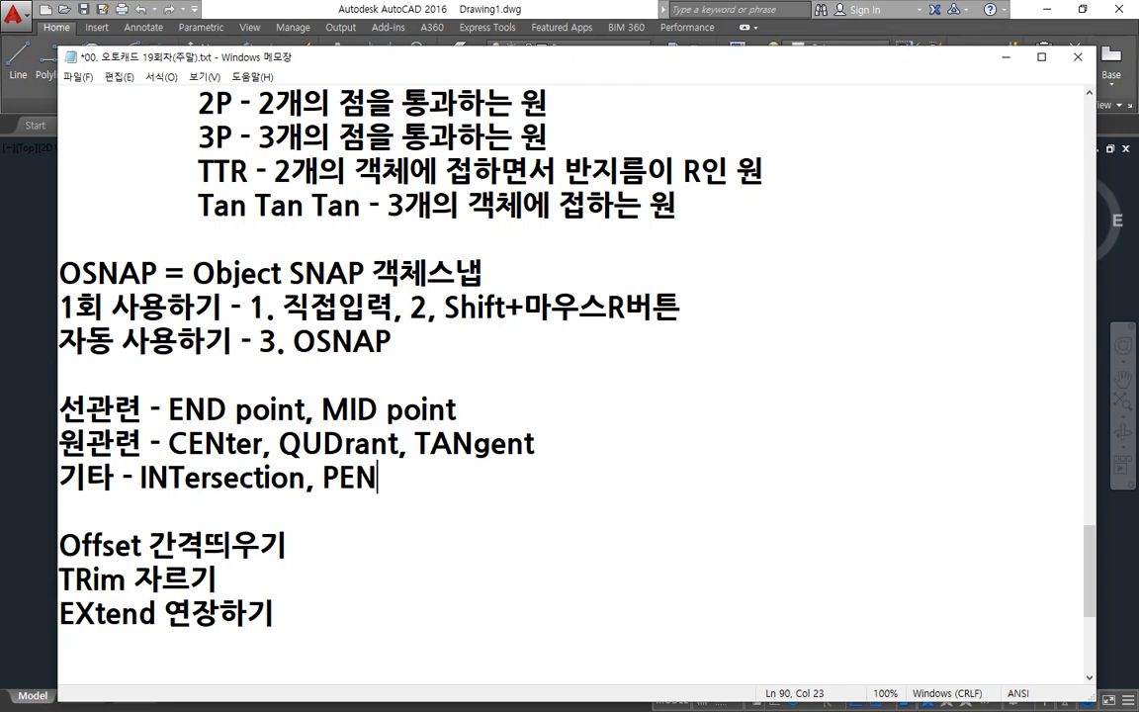
{"action": "key", "text": "BackSpace"}
{"action": "type", "text": "Rpendicula"}
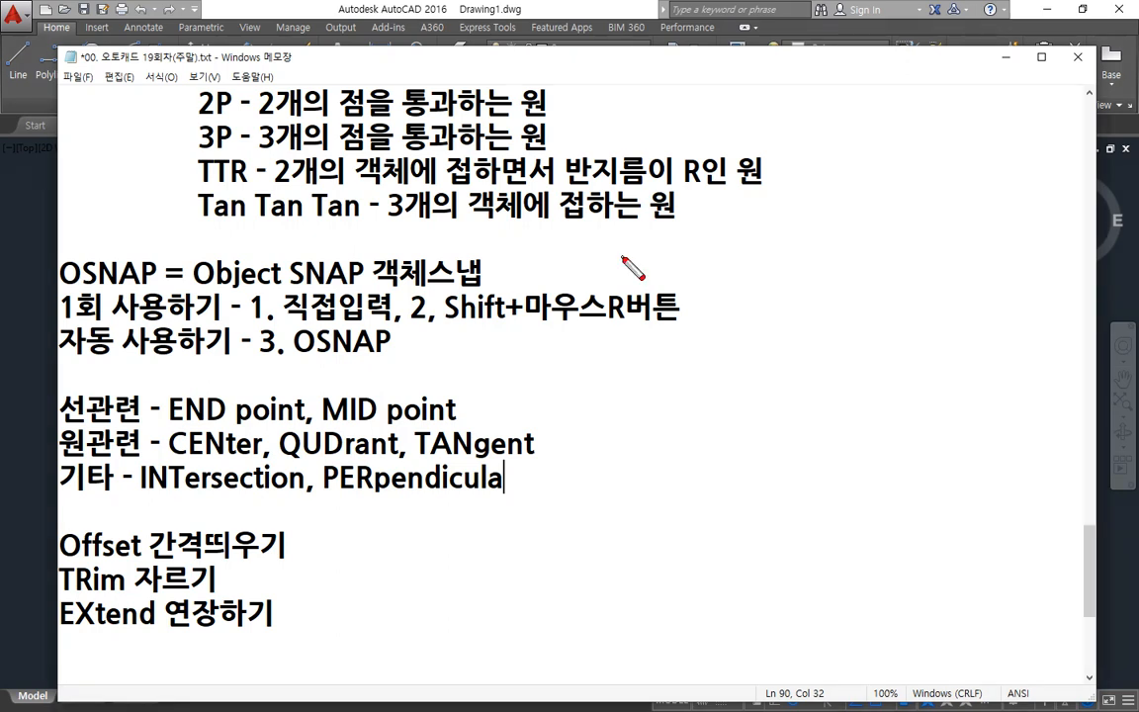
Step: Underline the capitalised abbreviations END, MID, CEN, QUD, TAN, PER and INT in red with the screen pen
{"action": "left_click_drag", "start_coordinate": [220, 424], "coordinate": [170, 423]}
{"action": "left_click_drag", "start_coordinate": [377, 421], "coordinate": [323, 420]}
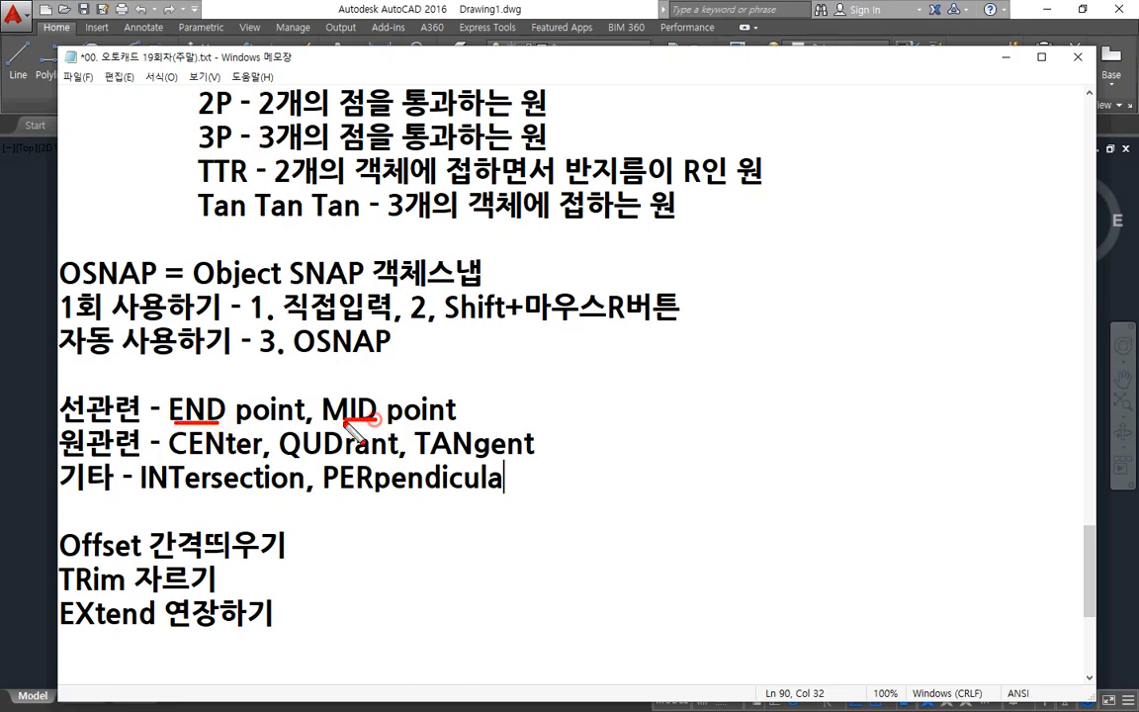
{"action": "left_click_drag", "start_coordinate": [219, 456], "coordinate": [153, 456]}
{"action": "left_click_drag", "start_coordinate": [331, 456], "coordinate": [279, 456]}
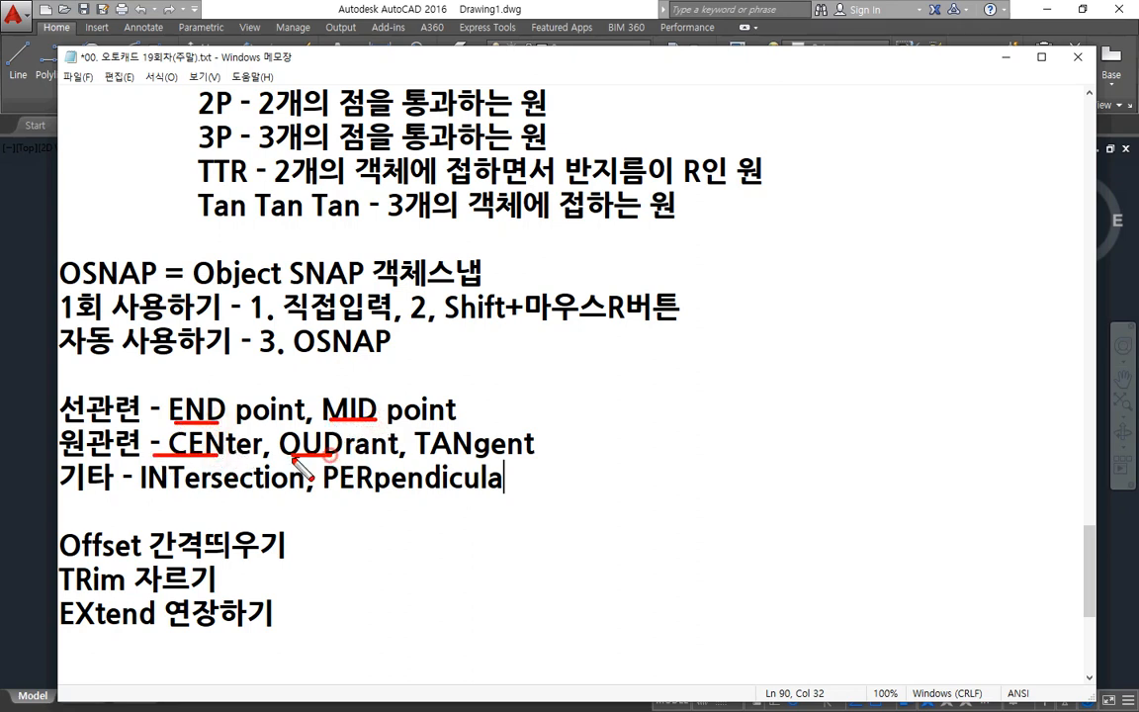
{"action": "mouse_move", "coordinate": [465, 455]}
{"action": "left_mouse_down"}
{"action": "mouse_move", "coordinate": [405, 456]}
{"action": "mouse_move", "coordinate": [336, 492]}
{"action": "left_mouse_up"}
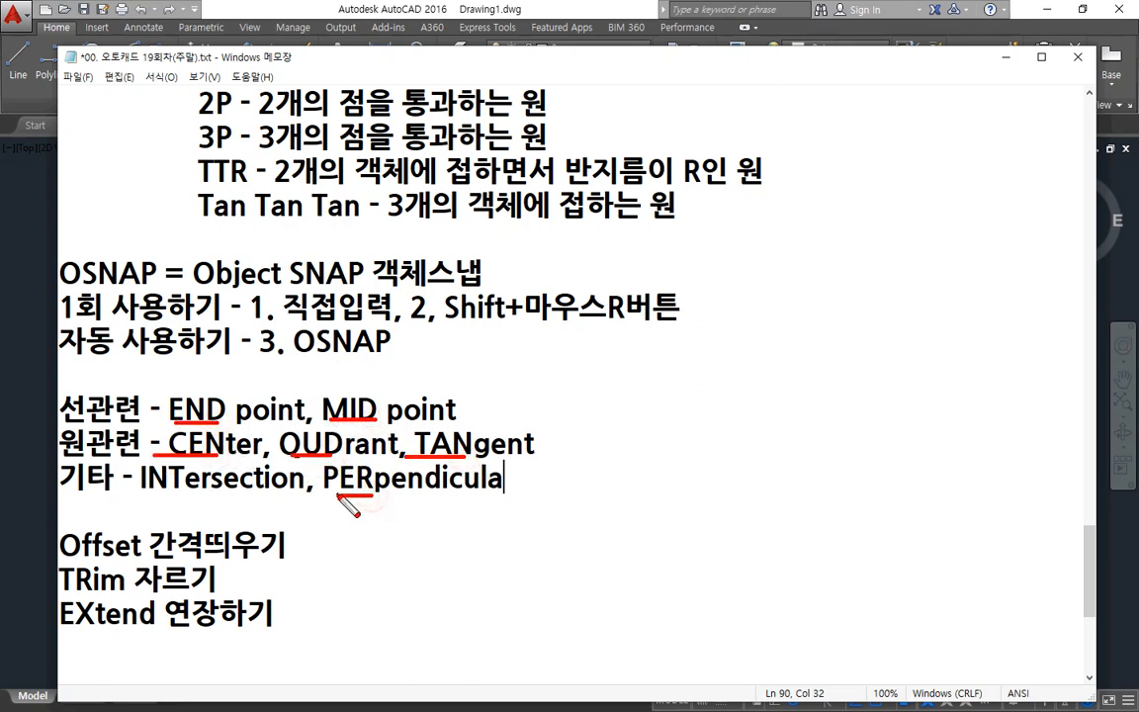
{"action": "left_click_drag", "start_coordinate": [188, 491], "coordinate": [129, 491]}
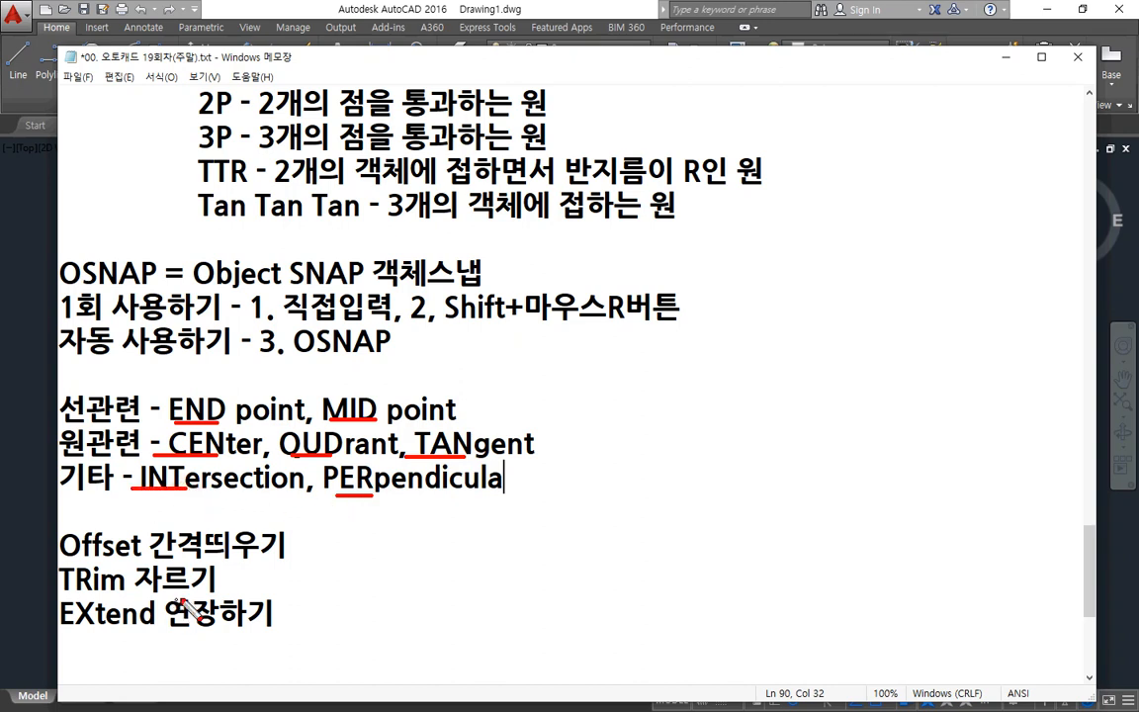
Step: Append " - 보조명령어" to the "OSNAP = Object SNAP 객체스냅" heading in the notes
{"action": "key", "text": "Escape"}
{"action": "left_click", "coordinate": [485, 272]}
{"action": "type", "text": "- "}
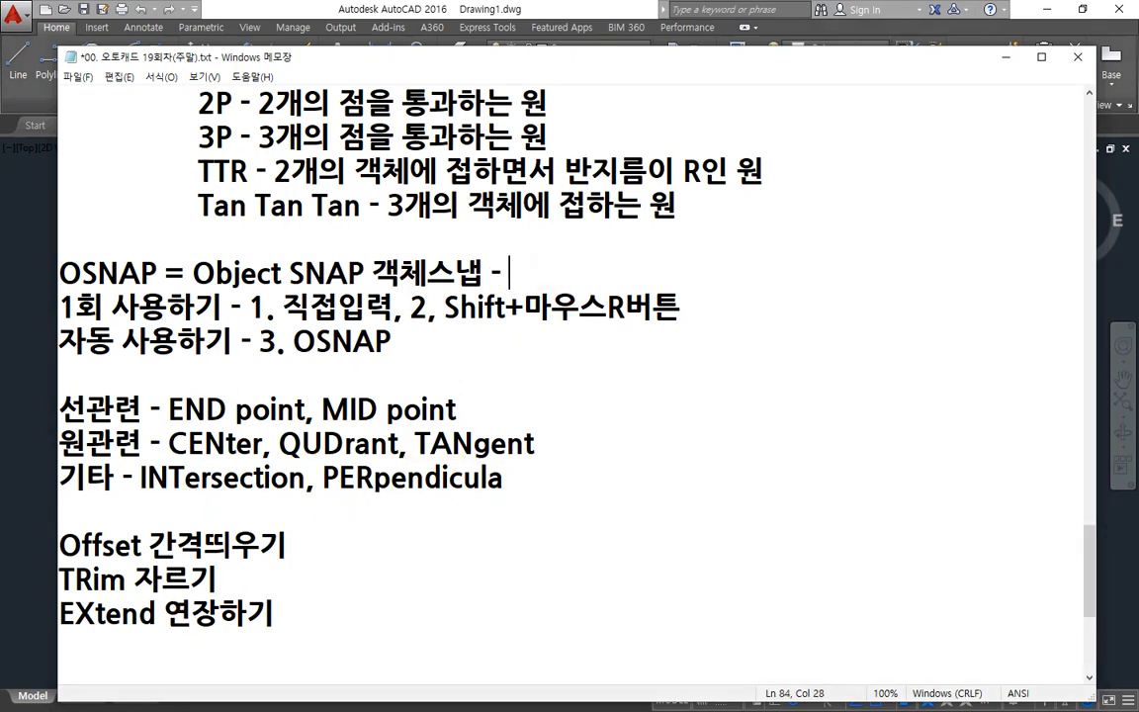
{"action": "type", "text": "보조명령어"}
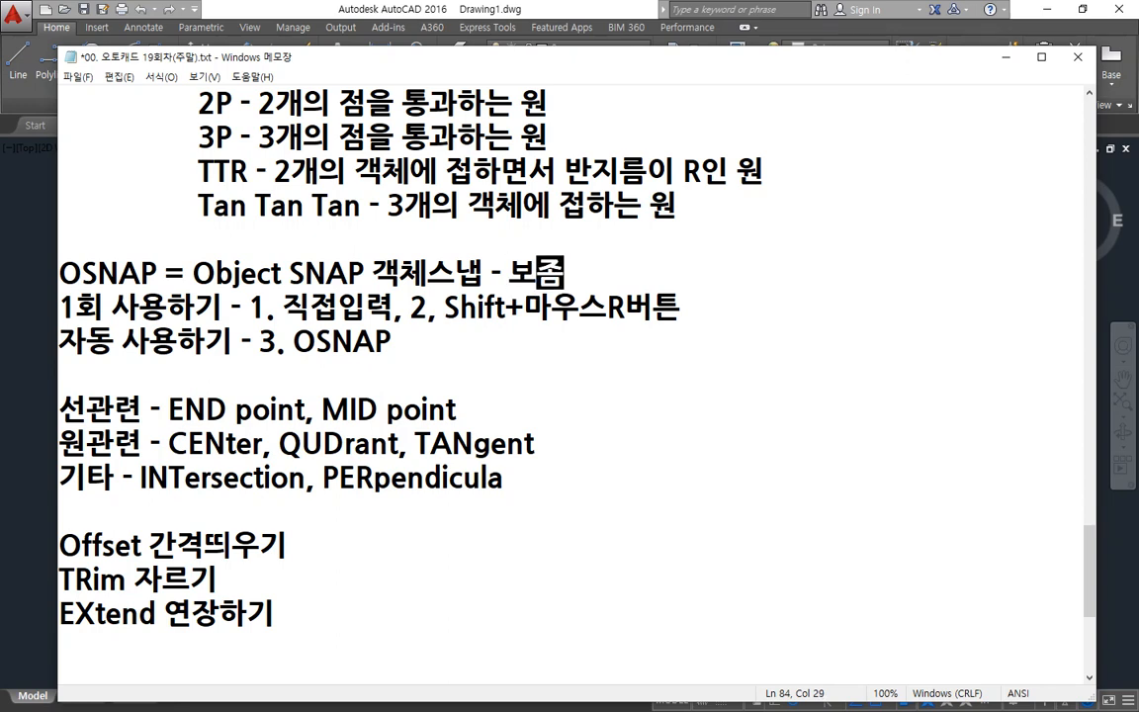
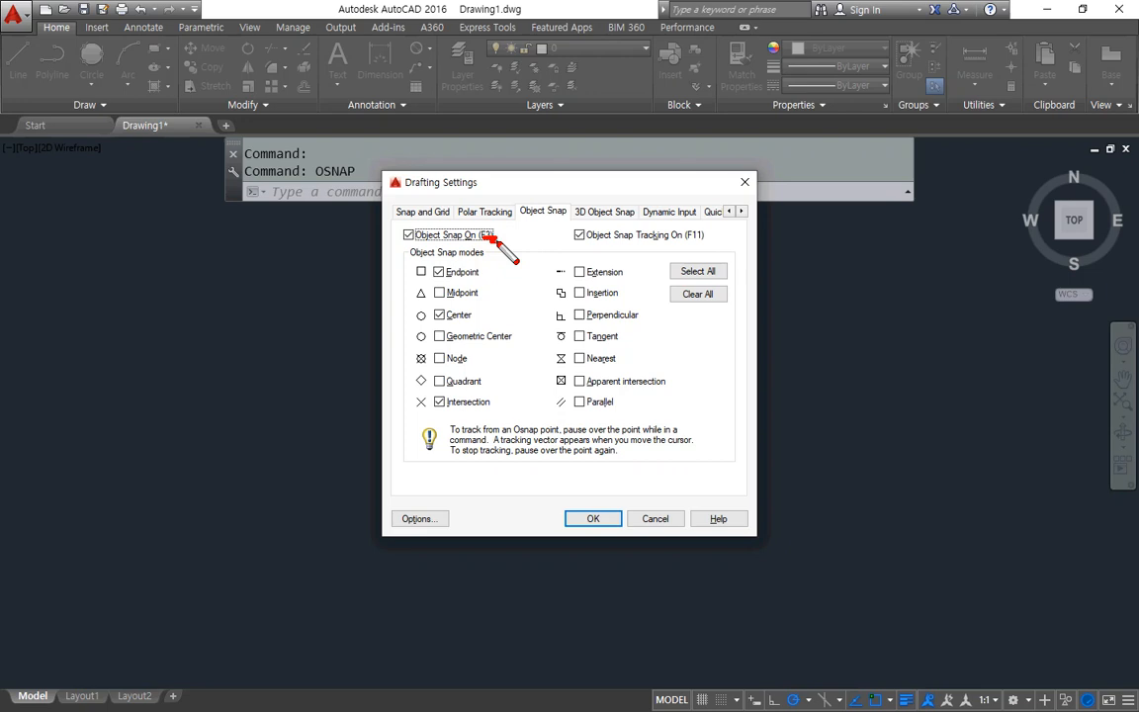
Step: Underline Object Snap On (F3) and Object Snap Tracking On (F11) in red with the screen pen, and dismiss the Drafting Settings
{"action": "left_click_drag", "start_coordinate": [502, 250], "coordinate": [386, 250]}
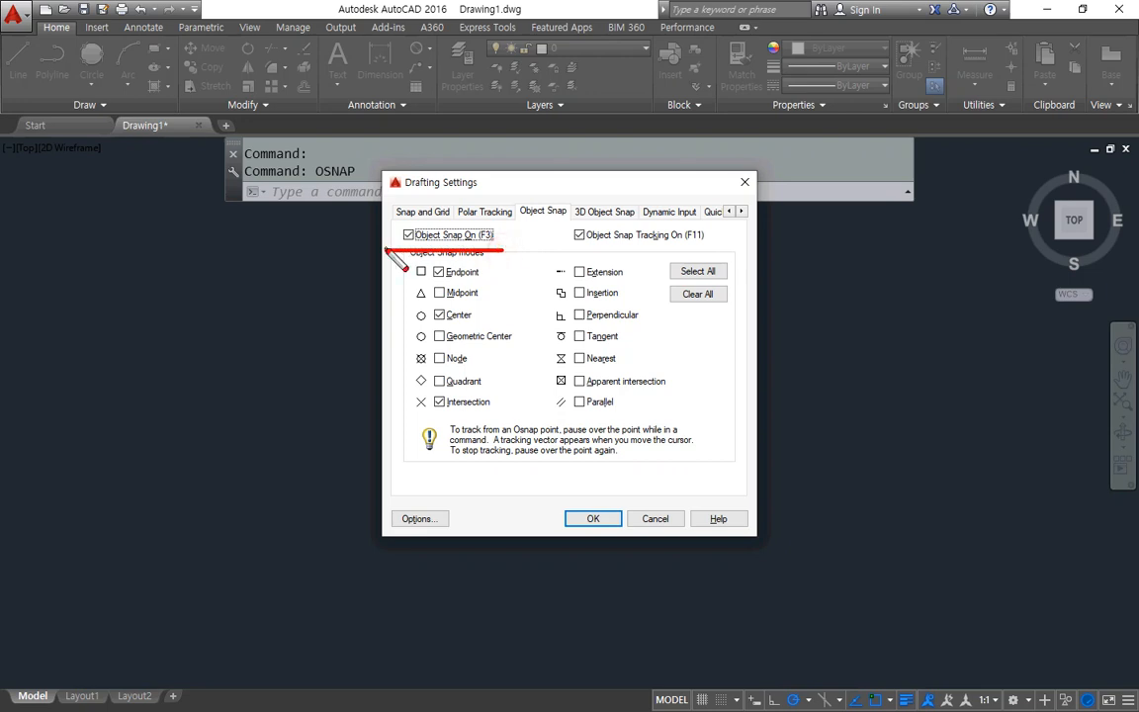
{"action": "left_click_drag", "start_coordinate": [583, 248], "coordinate": [723, 250]}
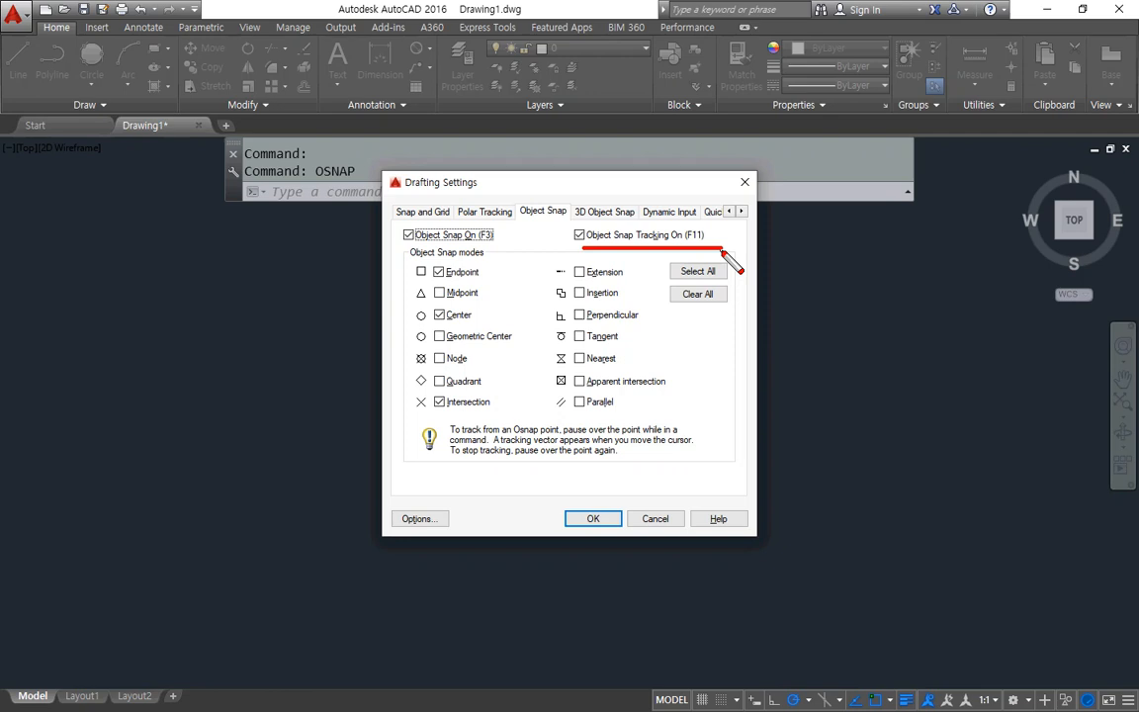
{"action": "key", "text": "Escape"}
{"action": "key", "text": "Escape"}
Step: Draw the left and bottom sides of a rectangle with the Line command, keeping the line open for the right side
{"action": "type", "text": "l"}
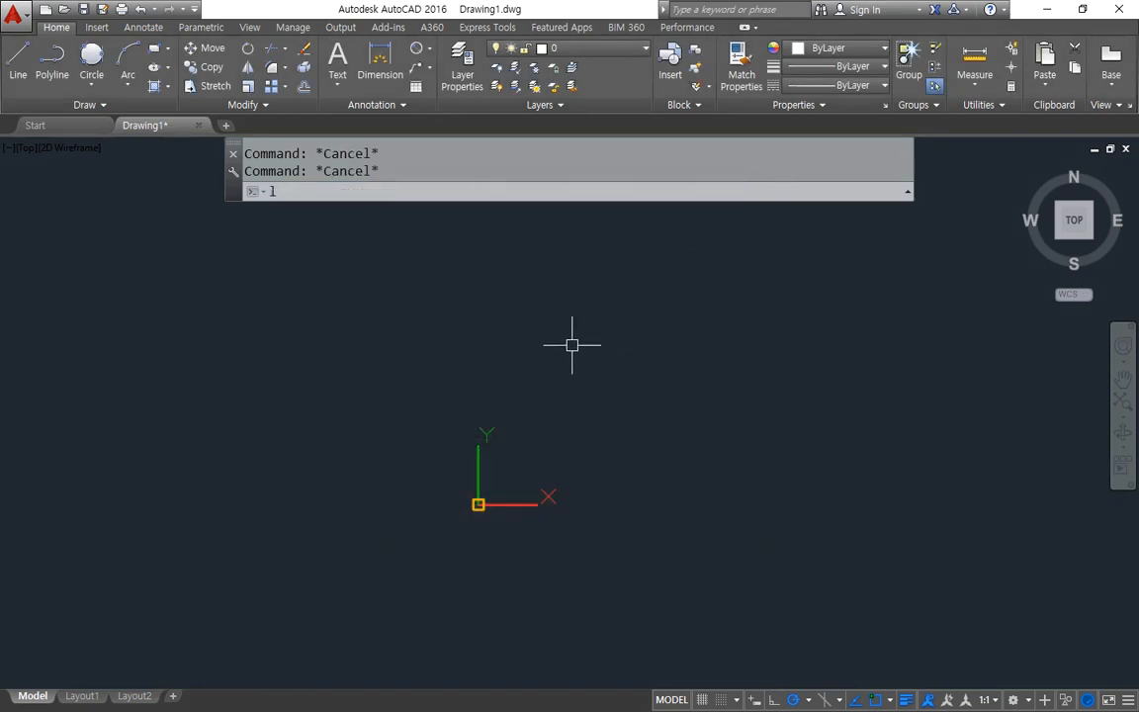
{"action": "key", "text": "Return"}
{"action": "left_click", "coordinate": [527, 309]}
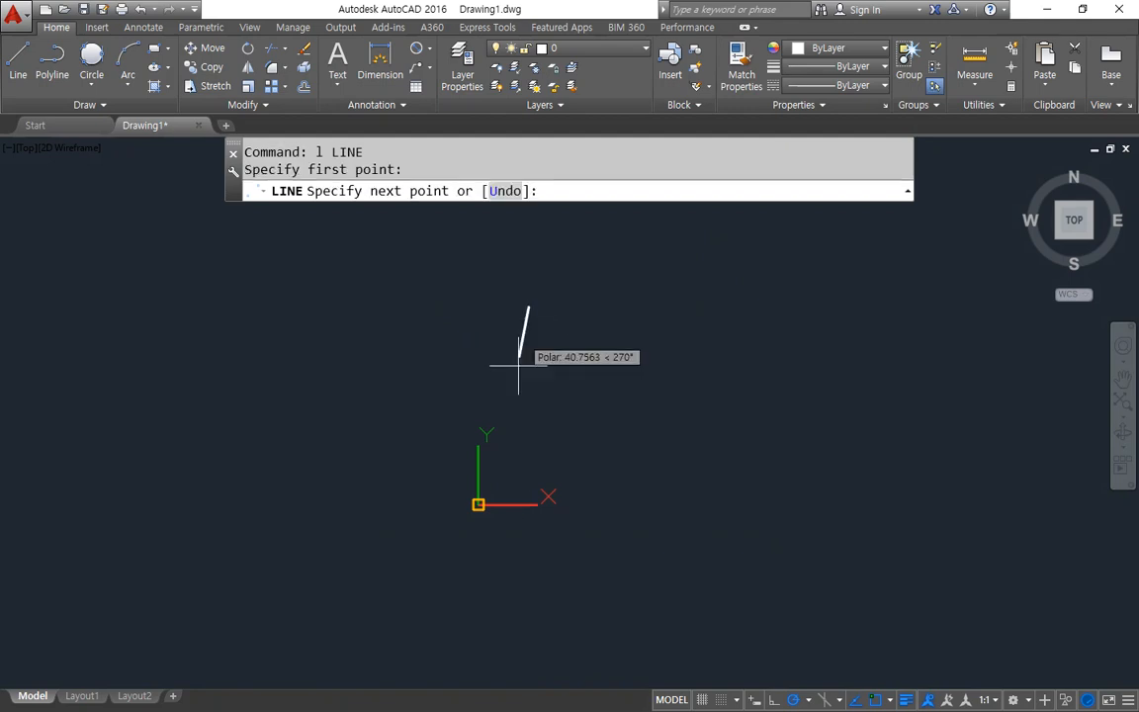
{"action": "left_click", "coordinate": [528, 459]}
{"action": "left_click", "coordinate": [694, 459]}
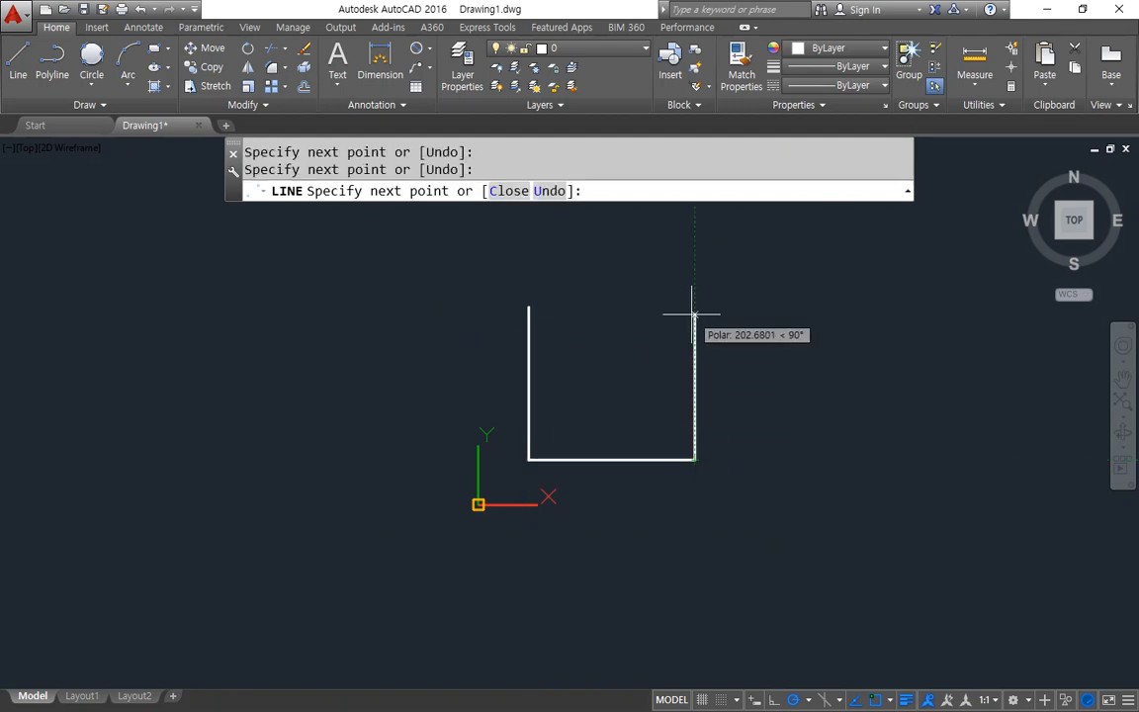
Step: Sketch with the red screen pen how the top corner aligns with the starting endpoint through snap tracking
{"action": "mouse_move", "coordinate": [543, 317]}
{"action": "left_mouse_down"}
{"action": "mouse_move", "coordinate": [534, 300]}
{"action": "mouse_move", "coordinate": [528, 312]}
{"action": "mouse_move", "coordinate": [692, 308]}
{"action": "mouse_move", "coordinate": [683, 460]}
{"action": "left_mouse_up"}
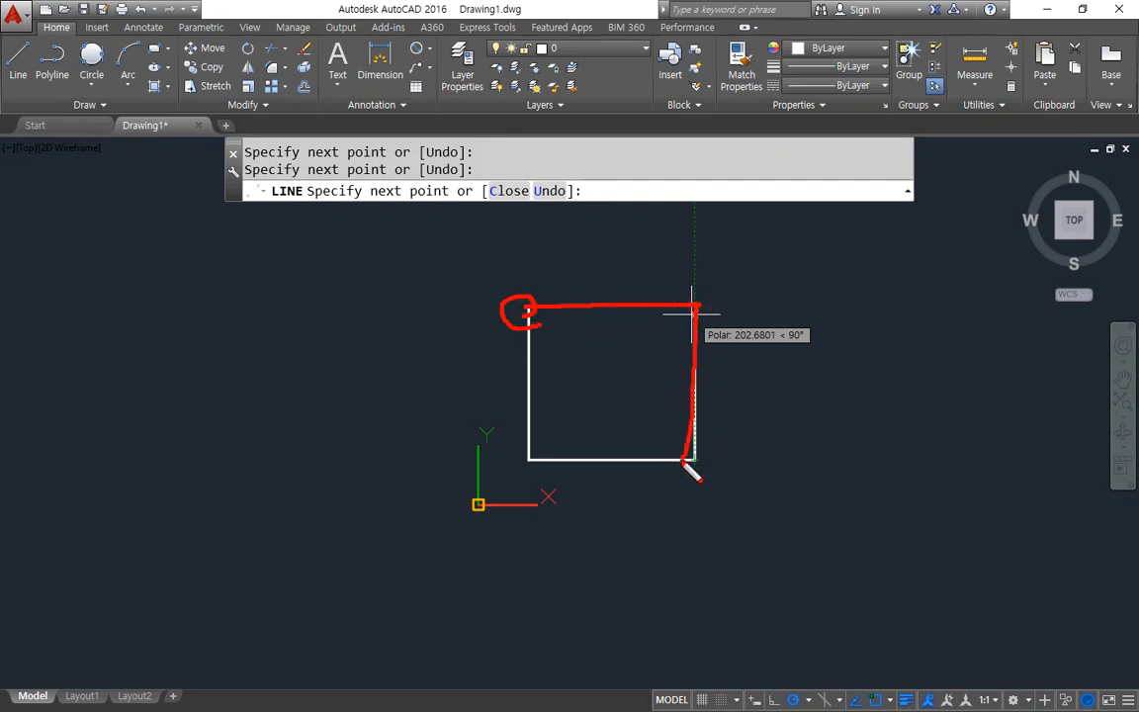
{"action": "key", "text": "Escape"}
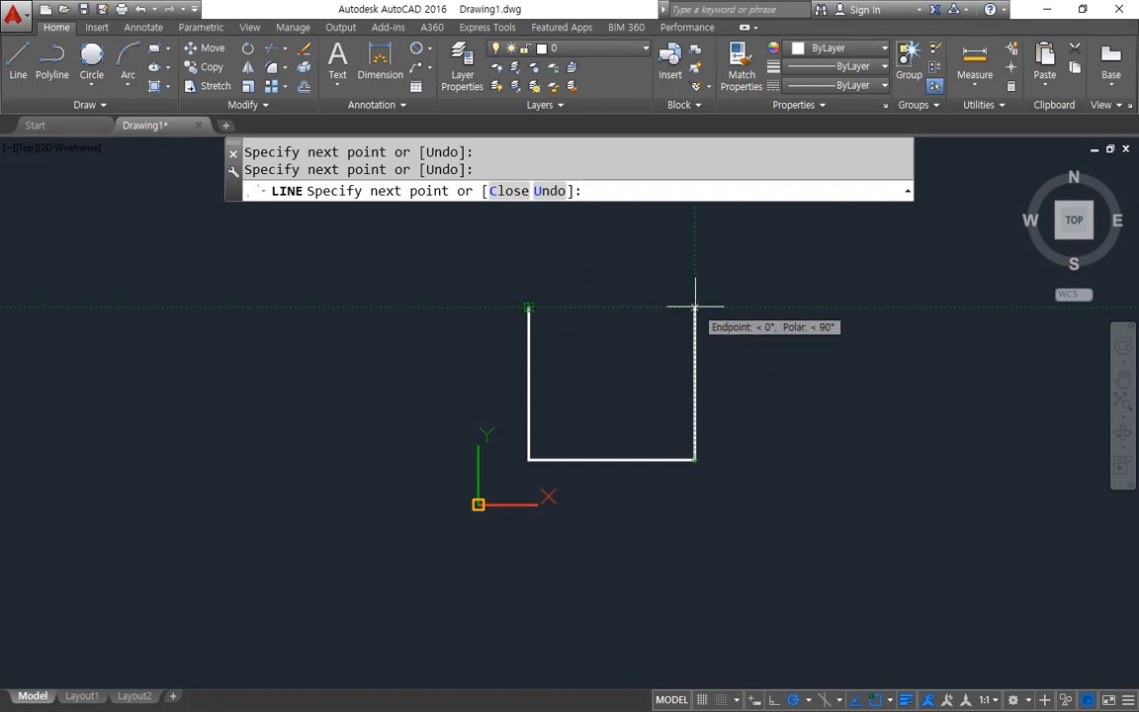
{"action": "key", "text": "ctrl+2"}
{"action": "mouse_move", "coordinate": [536, 320]}
{"action": "left_mouse_down"}
{"action": "mouse_move", "coordinate": [691, 306]}
{"action": "mouse_move", "coordinate": [681, 312]}
{"action": "left_mouse_up"}
{"action": "key", "text": "Escape"}
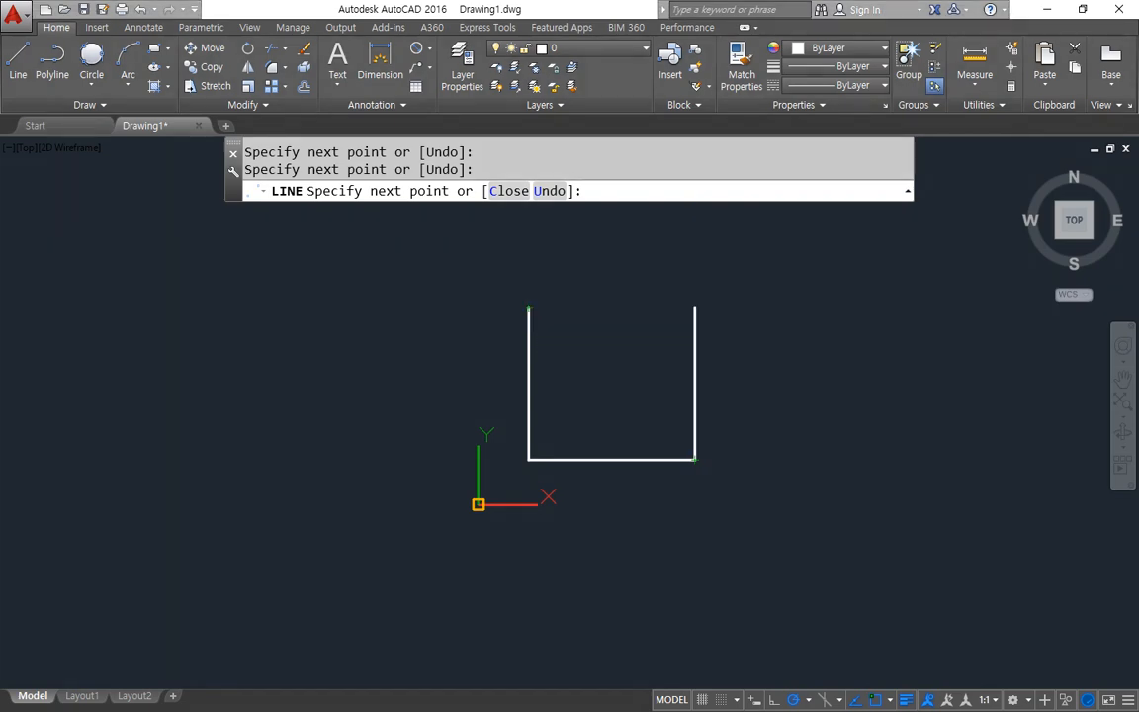
Step: Draw the right side level with the starting endpoint and close the rectangle along its top side
{"action": "left_click", "coordinate": [694, 308]}
{"action": "left_click", "coordinate": [528, 308]}
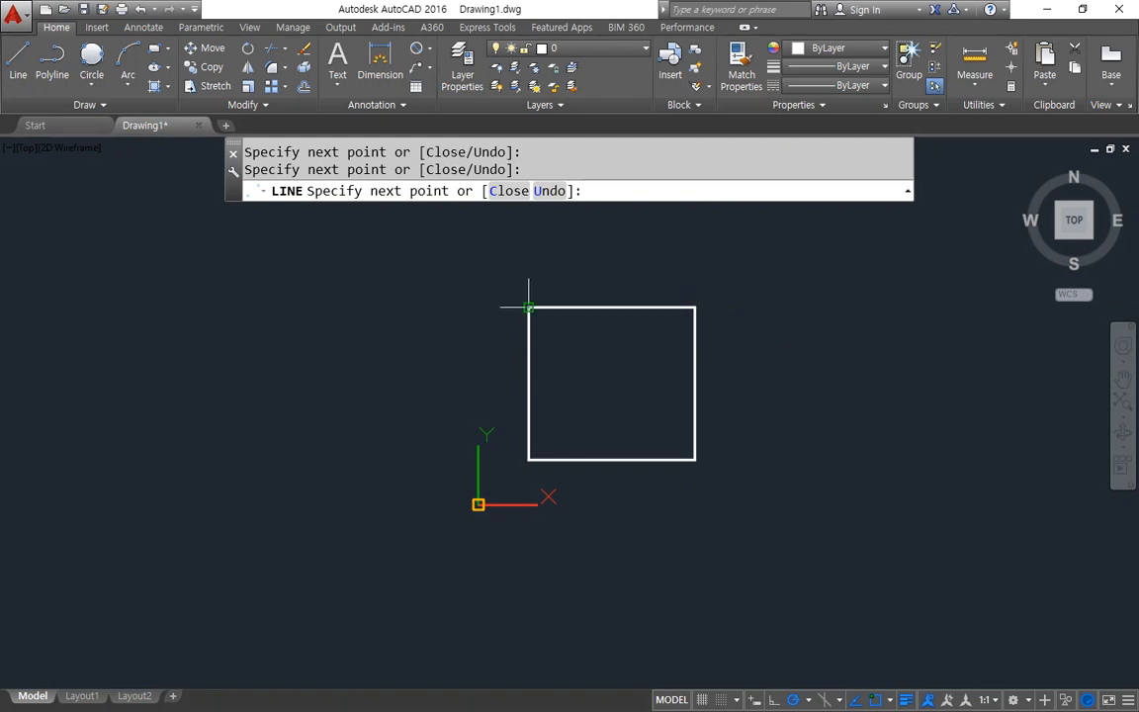
{"action": "key", "text": "Escape"}
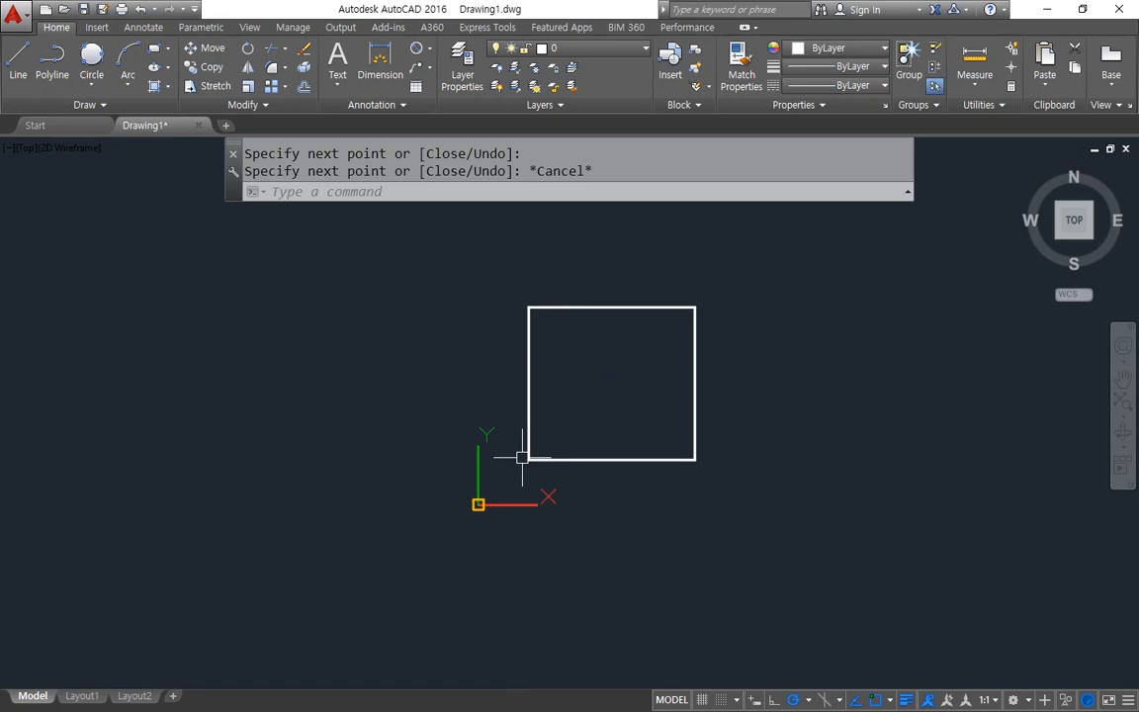
Step: Open the object snap settings with the OSNAP command and circle the snap modes in red with the screen pen
{"action": "type", "text": "op"}
{"action": "key", "text": "BackSpace"}
{"action": "key", "text": "BackSpace"}
{"action": "type", "text": "osnap"}
{"action": "key", "text": "Return"}
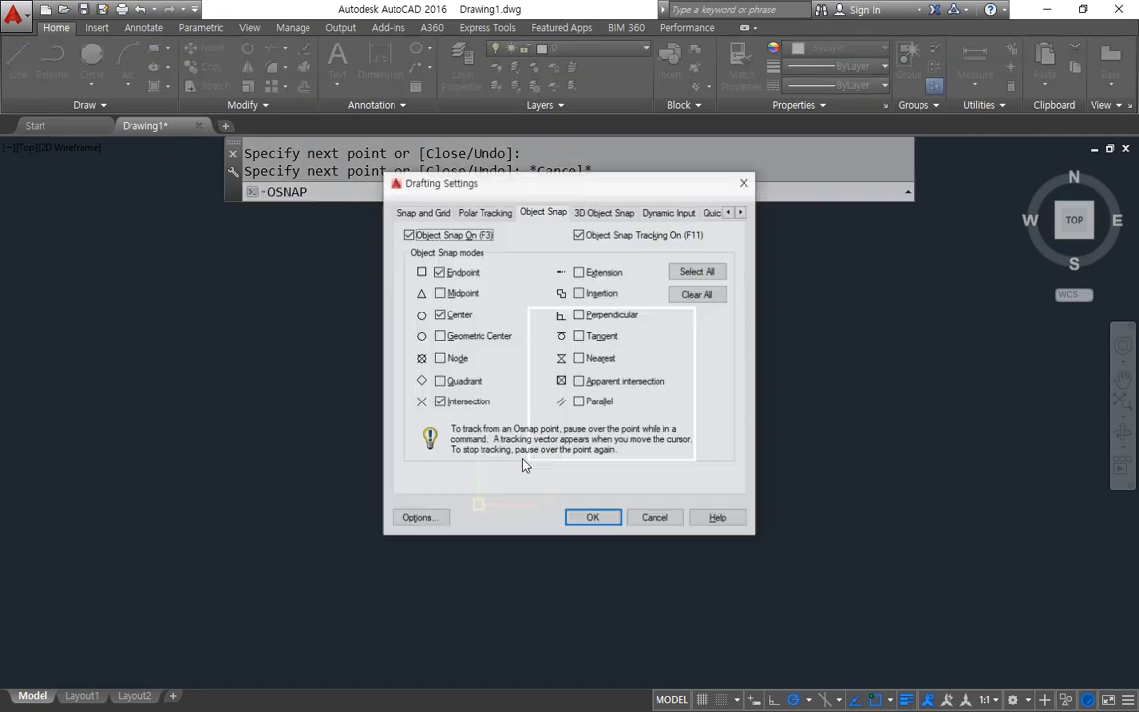
{"action": "mouse_move", "coordinate": [437, 244]}
{"action": "left_mouse_down"}
{"action": "mouse_move", "coordinate": [402, 448]}
{"action": "mouse_move", "coordinate": [656, 450]}
{"action": "mouse_move", "coordinate": [632, 277]}
{"action": "mouse_move", "coordinate": [465, 254]}
{"action": "left_mouse_up"}
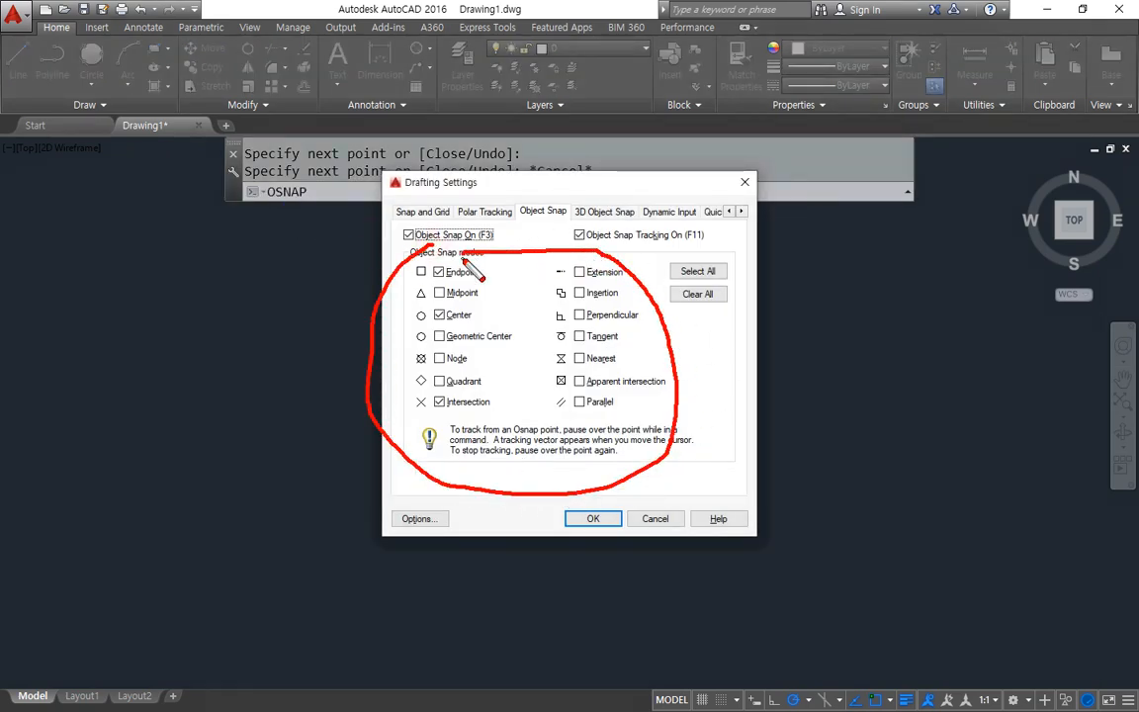
{"action": "key", "text": "Escape"}
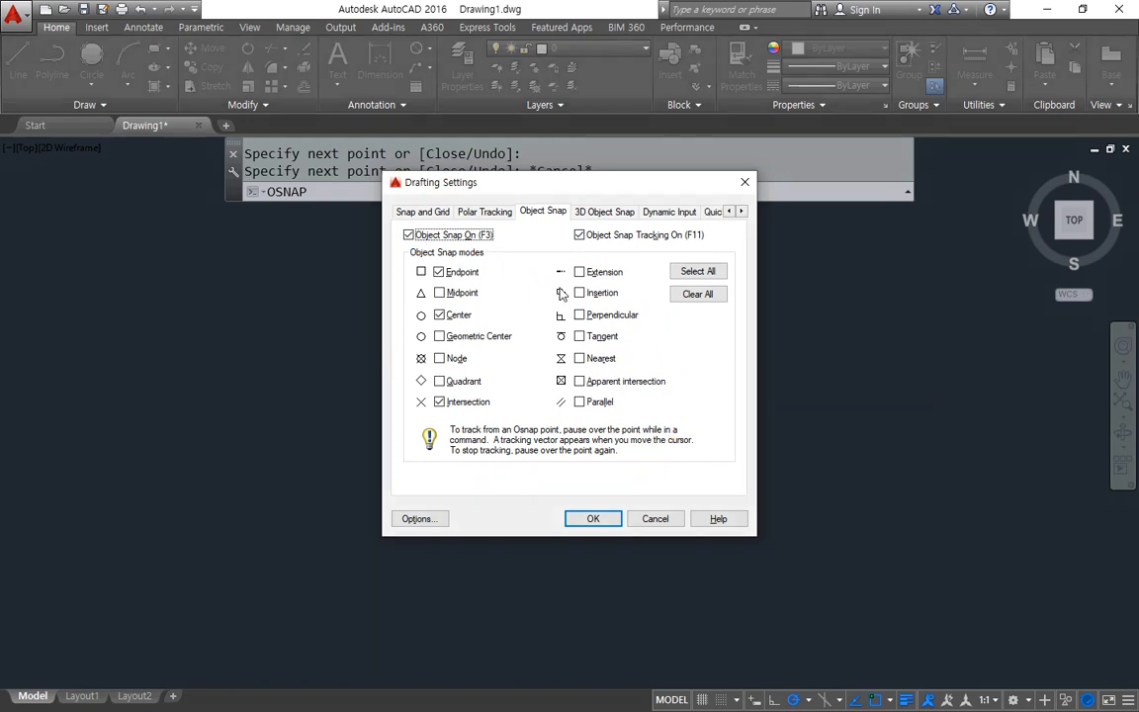
Step: Clear all object snap modes, enable only Endpoint, Center and Intersection, and apply the settings
{"action": "left_click", "coordinate": [697, 271]}
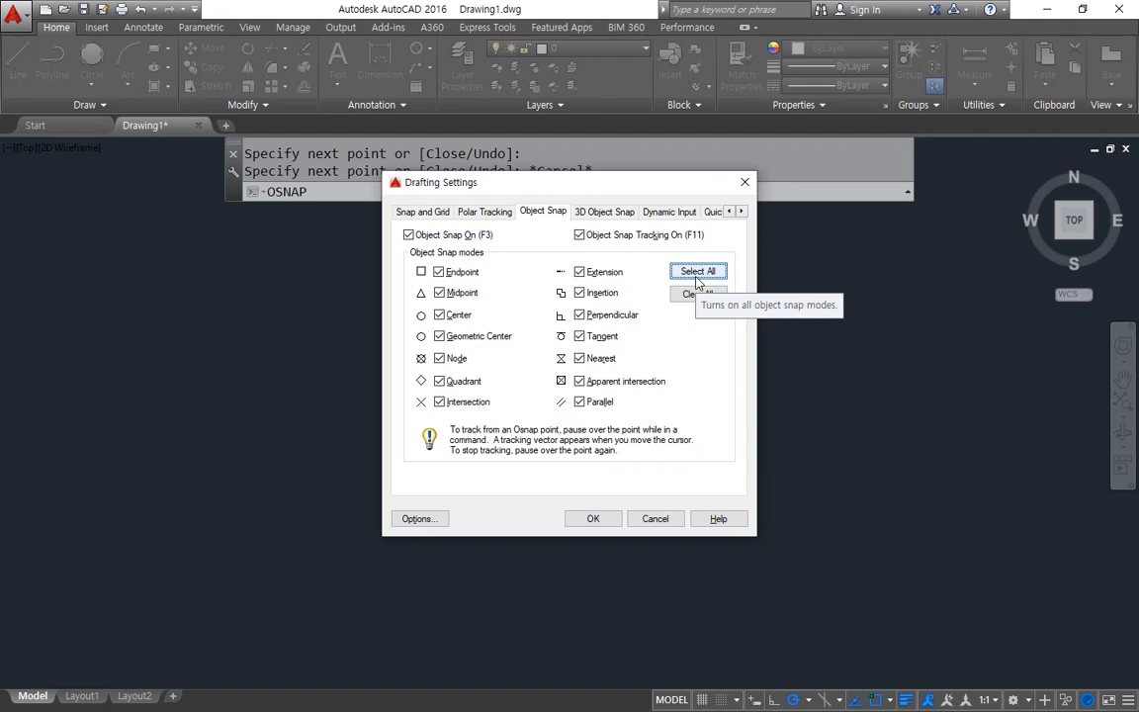
{"action": "left_click", "coordinate": [695, 295]}
{"action": "left_click", "coordinate": [464, 274]}
{"action": "left_click", "coordinate": [458, 316]}
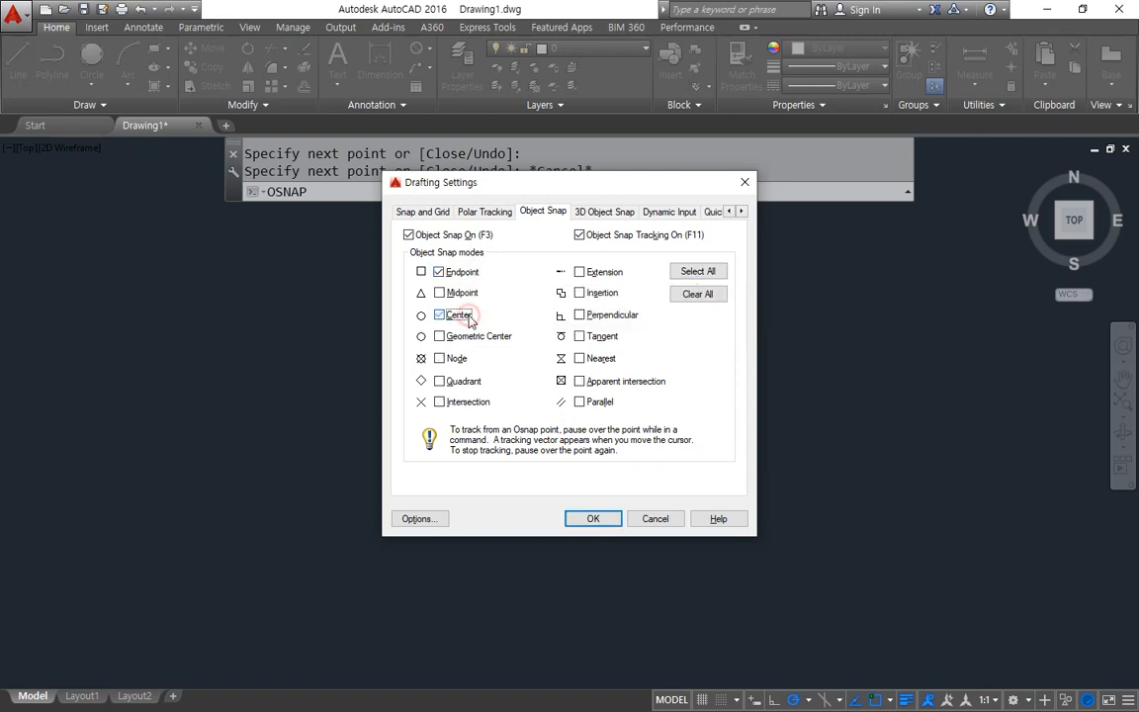
{"action": "left_click", "coordinate": [440, 403]}
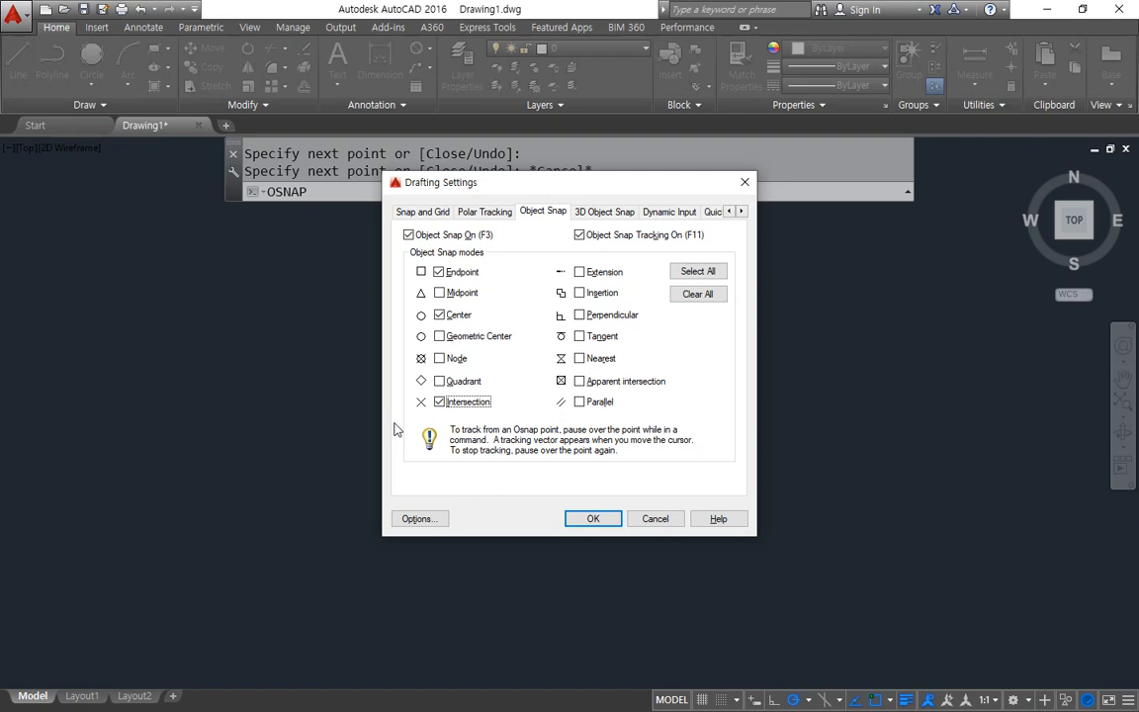
{"action": "left_click", "coordinate": [591, 519]}
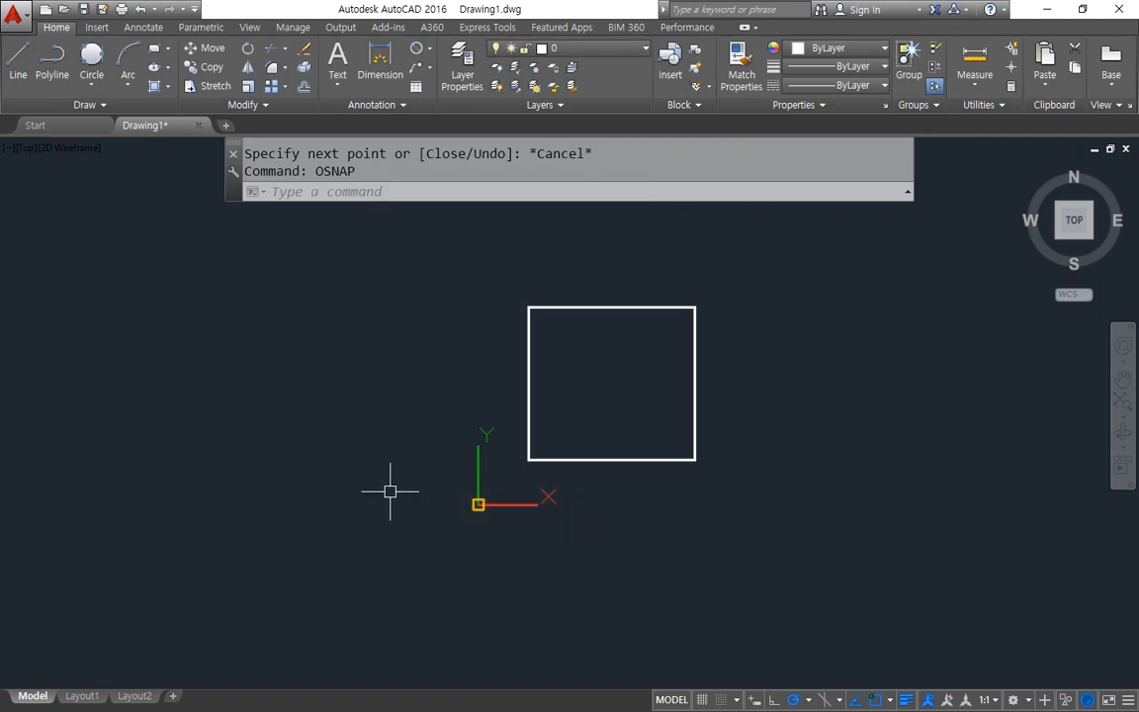
Step: View the one-time object snap menu over the drawing and dismiss it
{"action": "right_click", "coordinate": [445, 279], "text": "shift"}
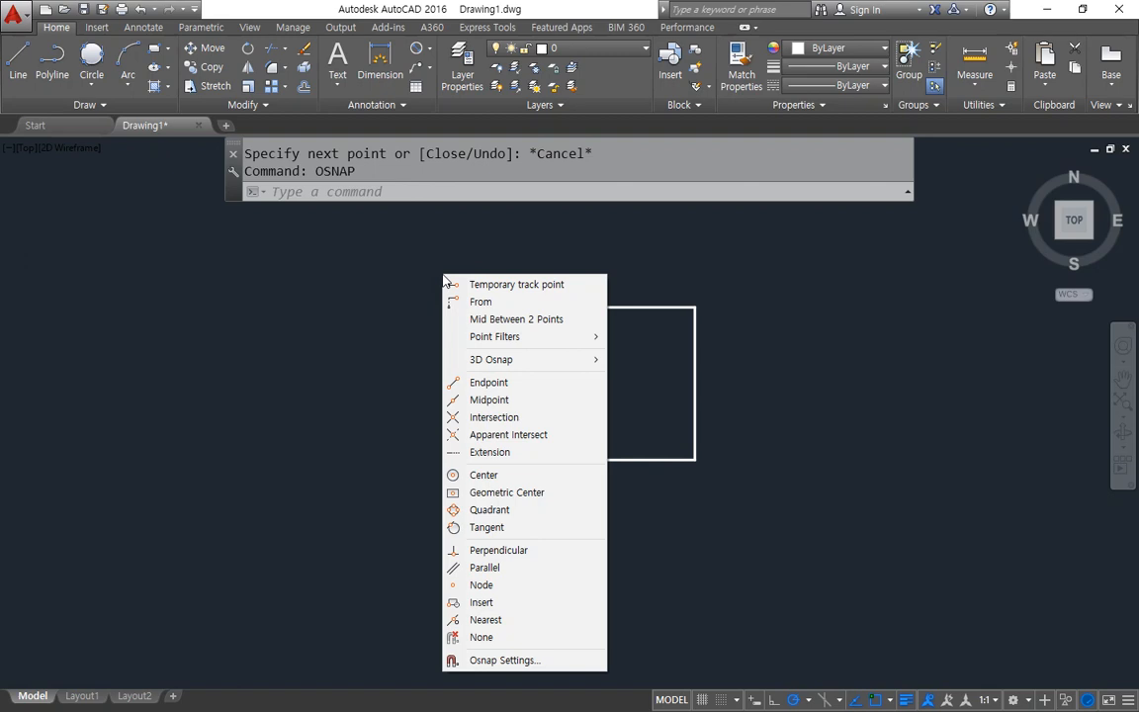
{"action": "left_click", "coordinate": [1059, 161]}
Step: Start a line at the rectangle's lower-right corner using the typed END snap, marking the first-point prompt with the screen pen
{"action": "type", "text": "l"}
{"action": "key", "text": "Return"}
{"action": "mouse_move", "coordinate": [443, 234]}
{"action": "left_mouse_down"}
{"action": "mouse_move", "coordinate": [430, 154]}
{"action": "mouse_move", "coordinate": [449, 251]}
{"action": "left_mouse_up"}
{"action": "mouse_move", "coordinate": [472, 197]}
{"action": "left_mouse_down"}
{"action": "mouse_move", "coordinate": [580, 198]}
{"action": "mouse_move", "coordinate": [471, 170]}
{"action": "mouse_move", "coordinate": [583, 202]}
{"action": "left_mouse_up"}
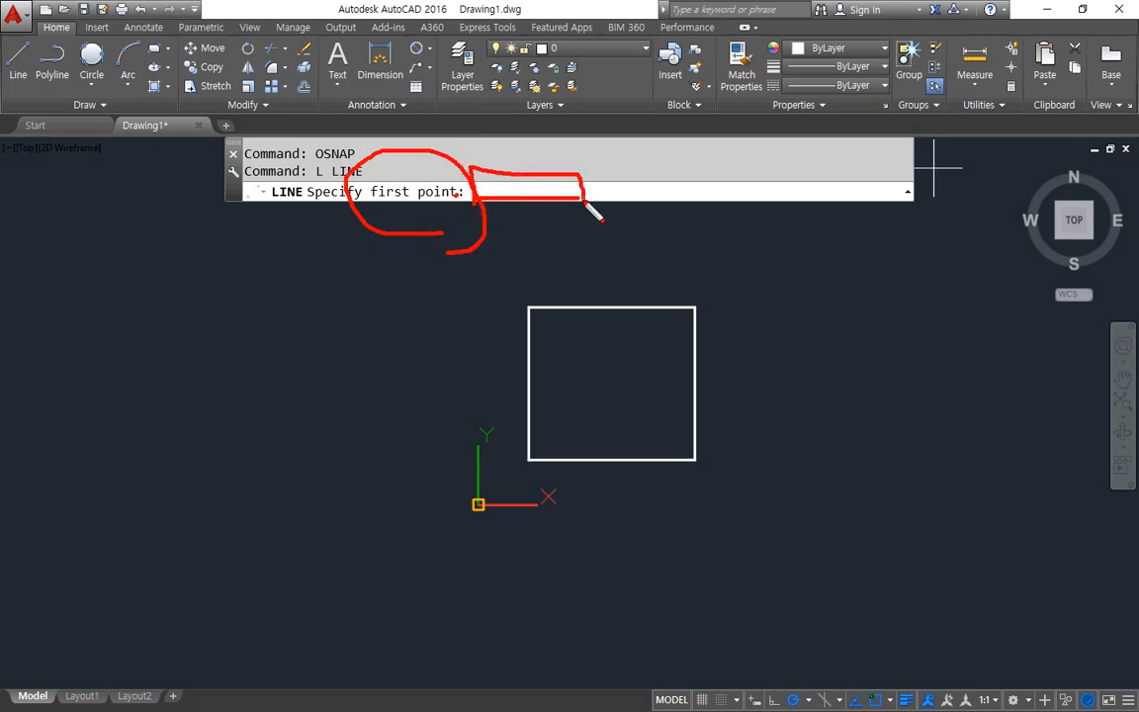
{"action": "key", "text": "Escape"}
{"action": "type", "text": "end"}
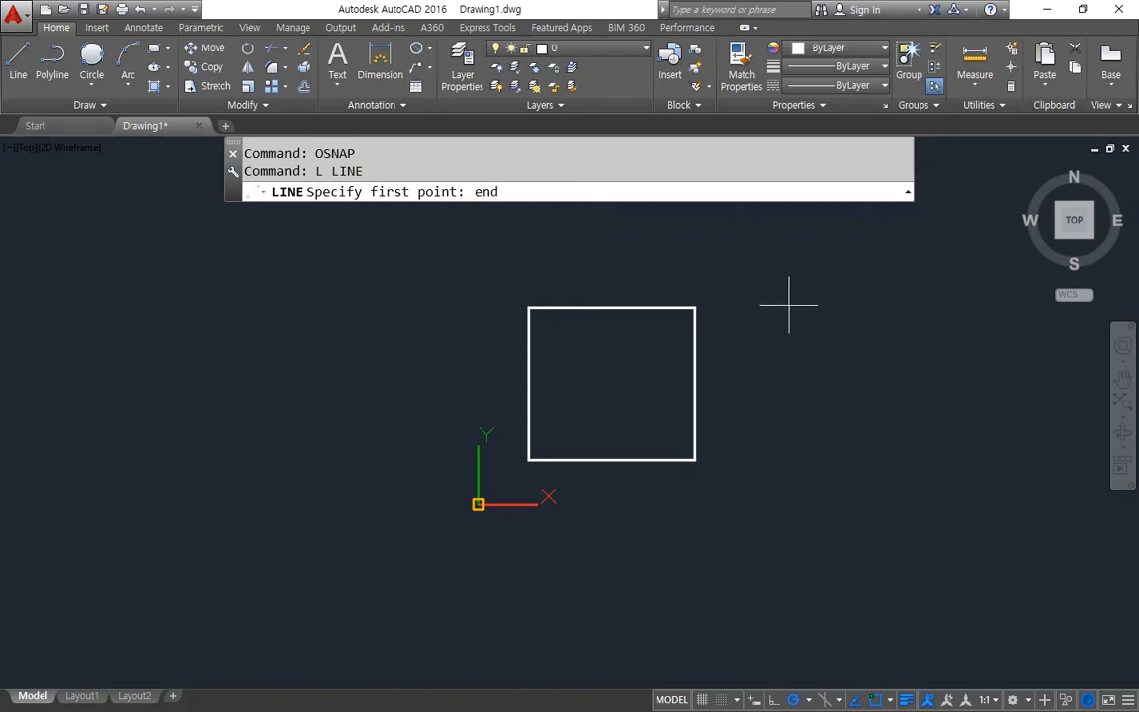
{"action": "key", "text": "Return"}
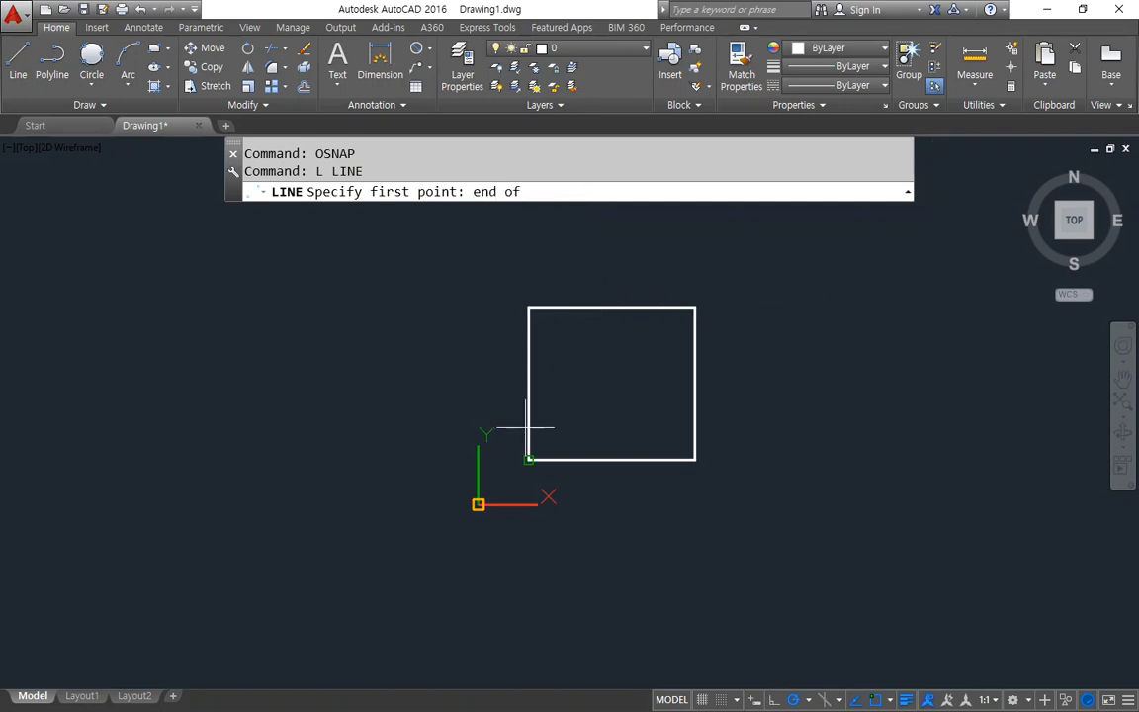
{"action": "left_click", "coordinate": [695, 455]}
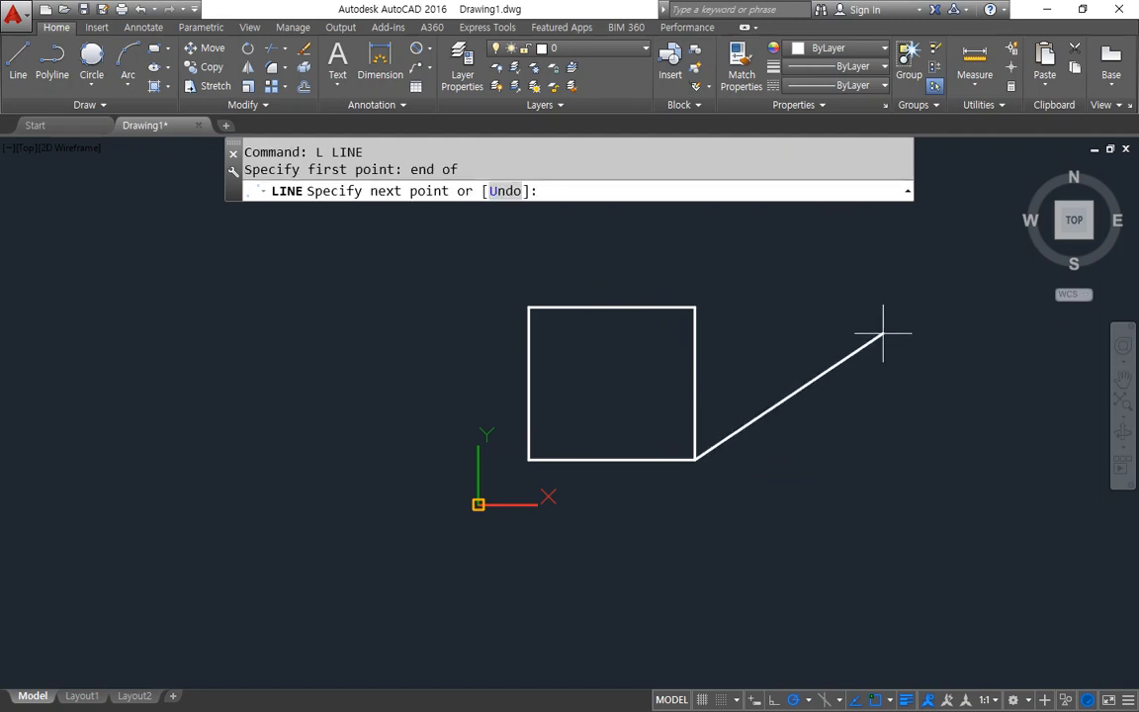
Step: Continue the line to the midpoints of the rectangle's top and left sides using typed MID snaps
{"action": "type", "text": "mid"}
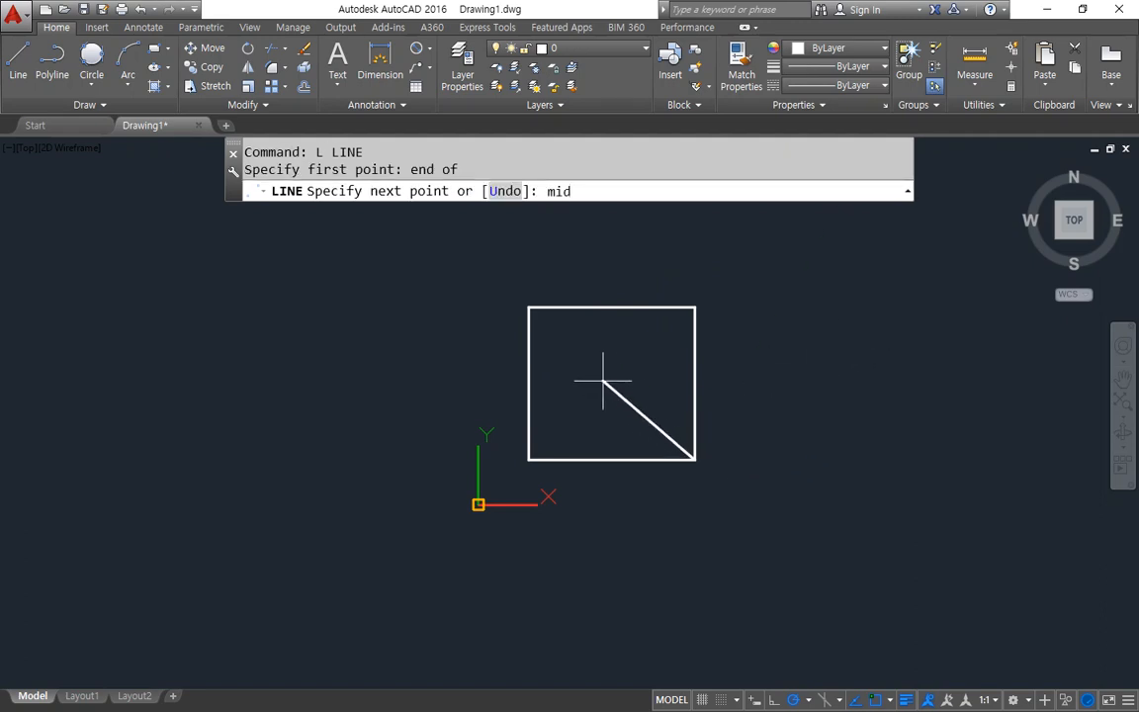
{"action": "key", "text": "Return"}
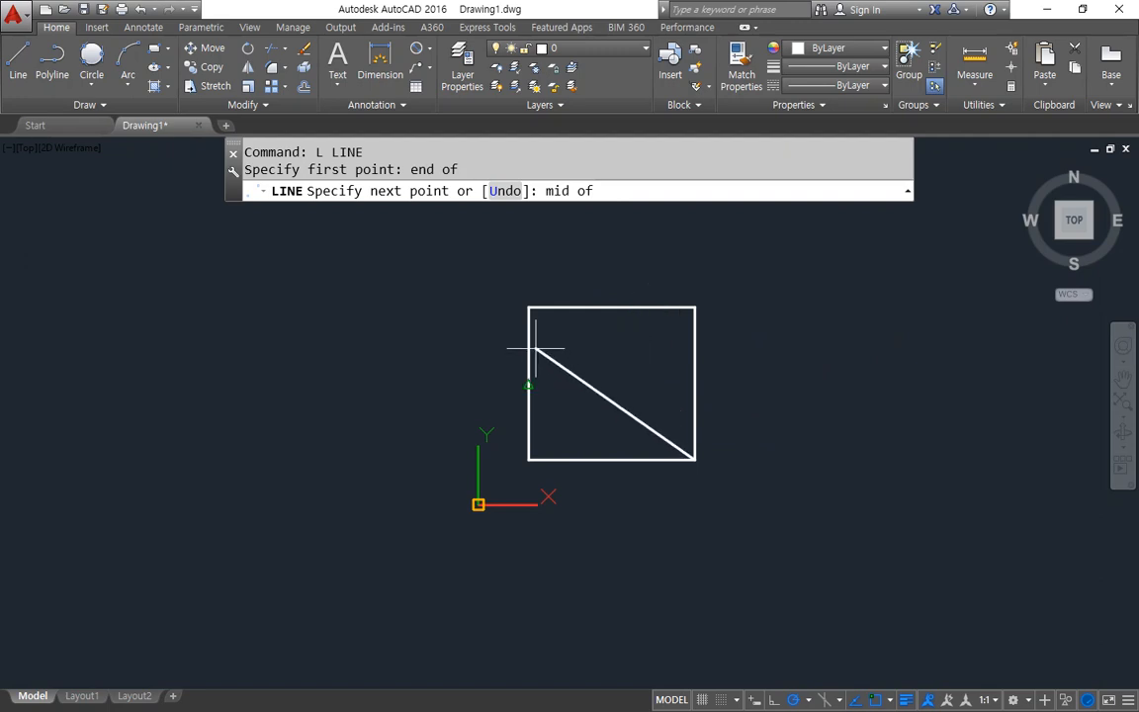
{"action": "left_click", "coordinate": [661, 307]}
{"action": "type", "text": "mid"}
{"action": "key", "text": "Return"}
{"action": "left_click", "coordinate": [527, 348]}
Step: Extend the line through the midpoints of the bottom and right sides with MID snaps and close the diamond at the top midpoint
{"action": "type", "text": "mid"}
{"action": "key", "text": "Return"}
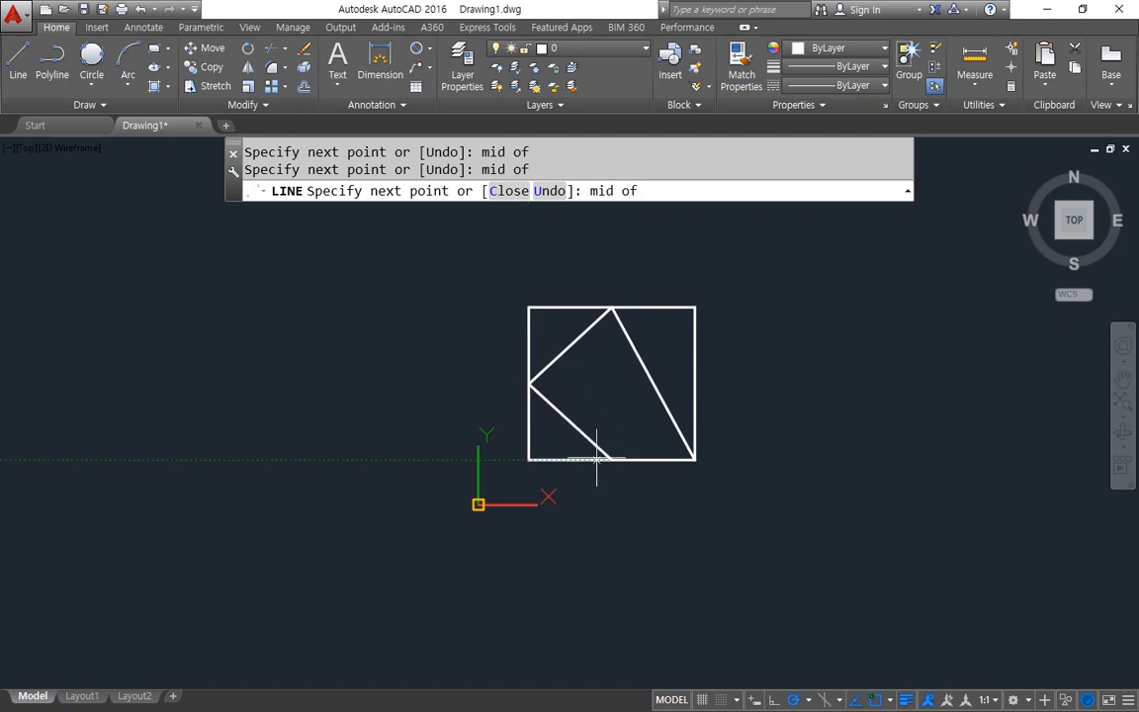
{"action": "left_click", "coordinate": [605, 461]}
{"action": "type", "text": "mid"}
{"action": "key", "text": "Return"}
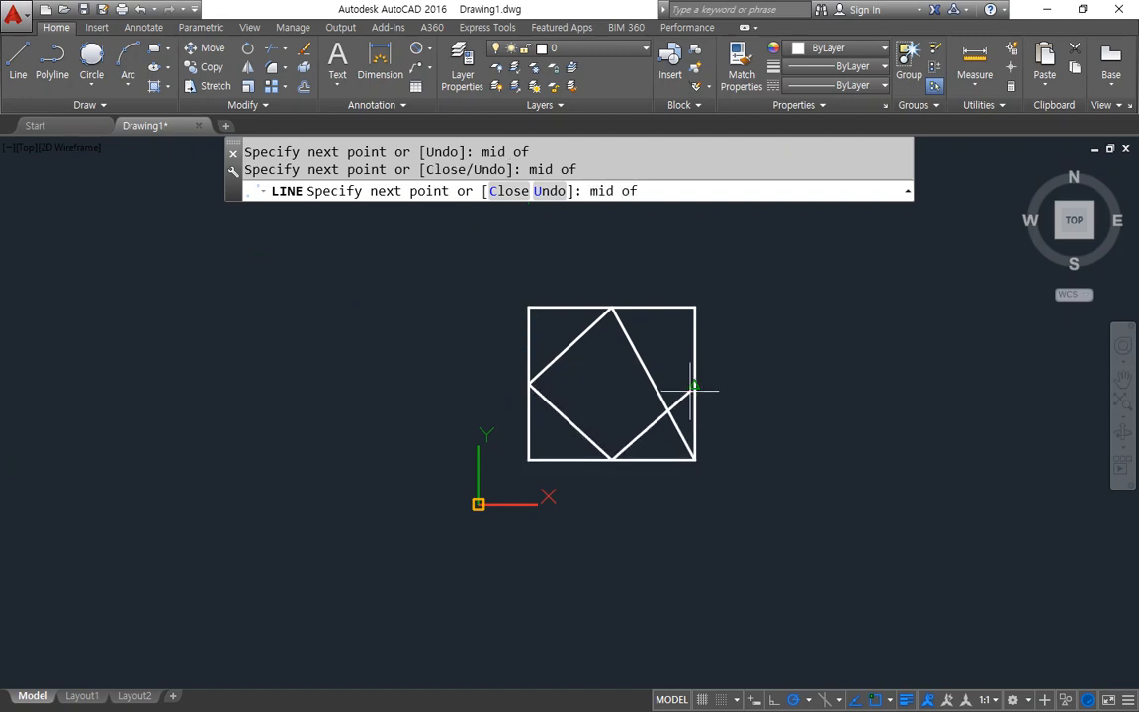
{"action": "left_click", "coordinate": [693, 384]}
{"action": "left_click", "coordinate": [621, 311]}
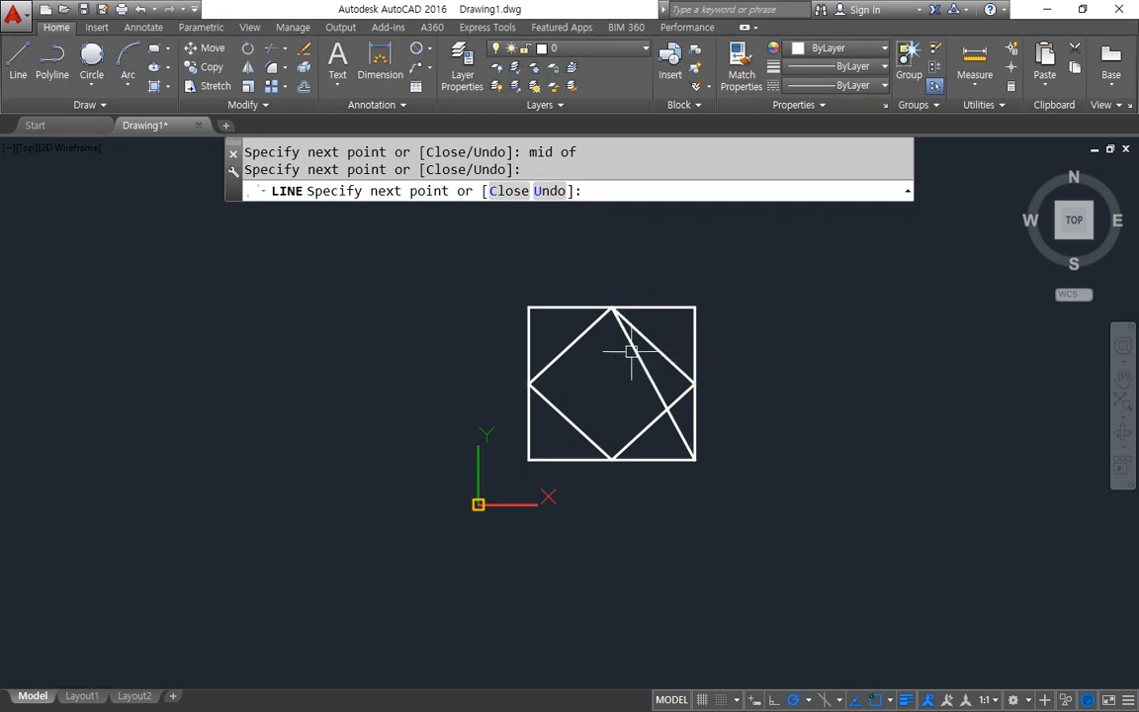
{"action": "key", "text": "Return"}
Step: Erase the extra diagonal line between the top midpoint and the rectangle's lower-right corner
{"action": "left_click", "coordinate": [638, 362]}
{"action": "type", "text": "r"}
{"action": "key", "text": "Return"}
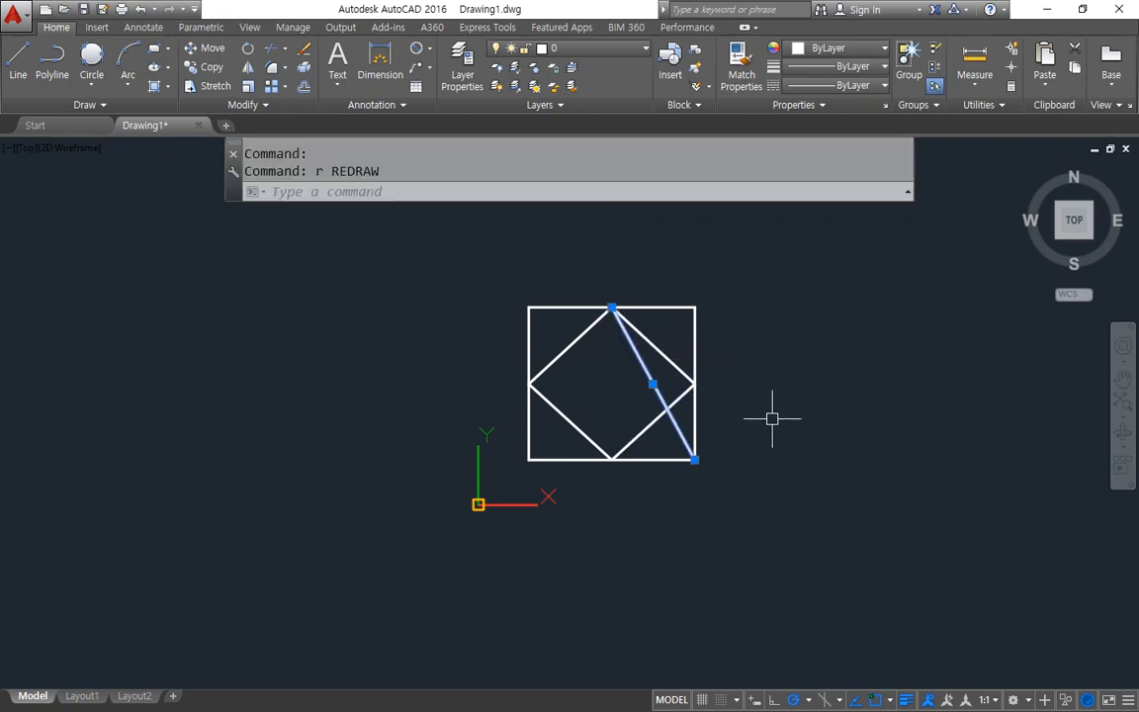
{"action": "type", "text": "e"}
{"action": "key", "text": "Return"}
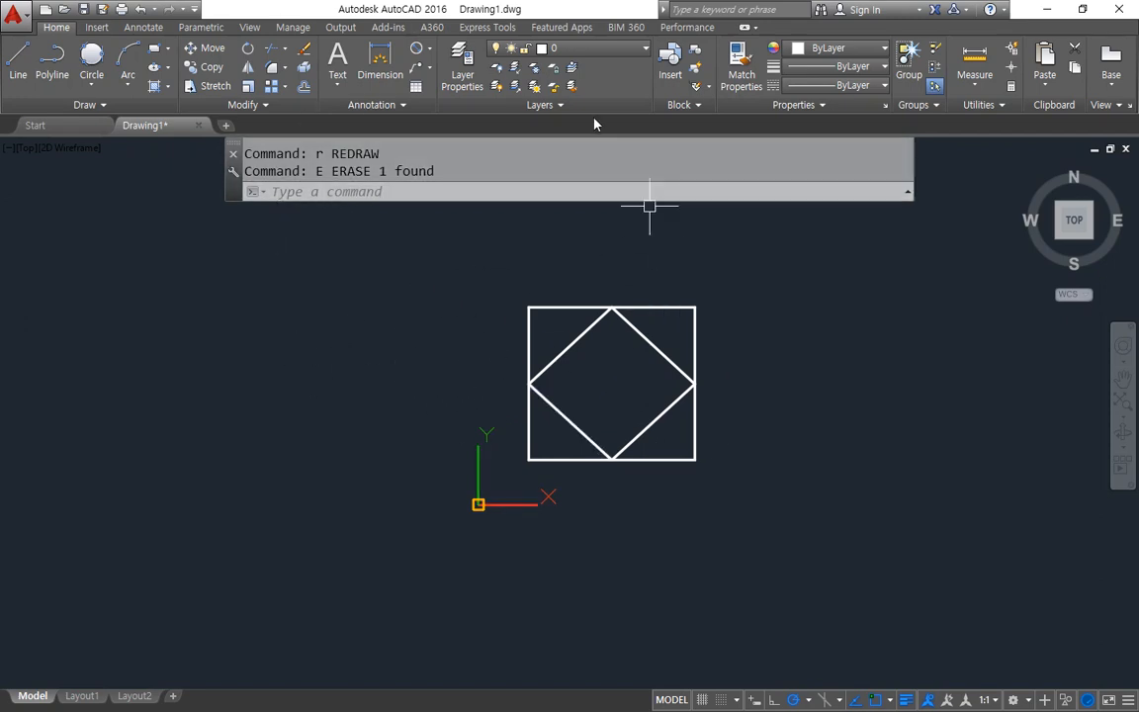
Step: Circle the object snap controls with the screen pen and turn on the Midpoint running object snap
{"action": "double_click", "coordinate": [479, 7]}
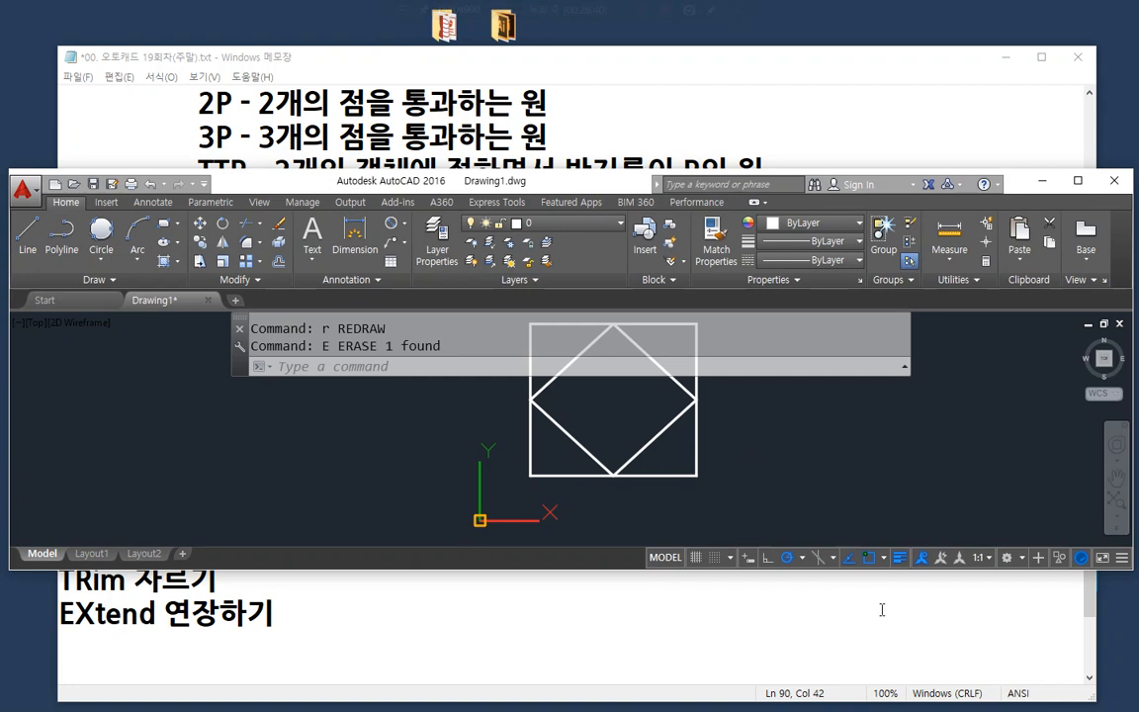
{"action": "mouse_move", "coordinate": [883, 570]}
{"action": "left_mouse_down"}
{"action": "mouse_move", "coordinate": [870, 585]}
{"action": "mouse_move", "coordinate": [850, 544]}
{"action": "mouse_move", "coordinate": [895, 552]}
{"action": "mouse_move", "coordinate": [883, 577]}
{"action": "left_mouse_up"}
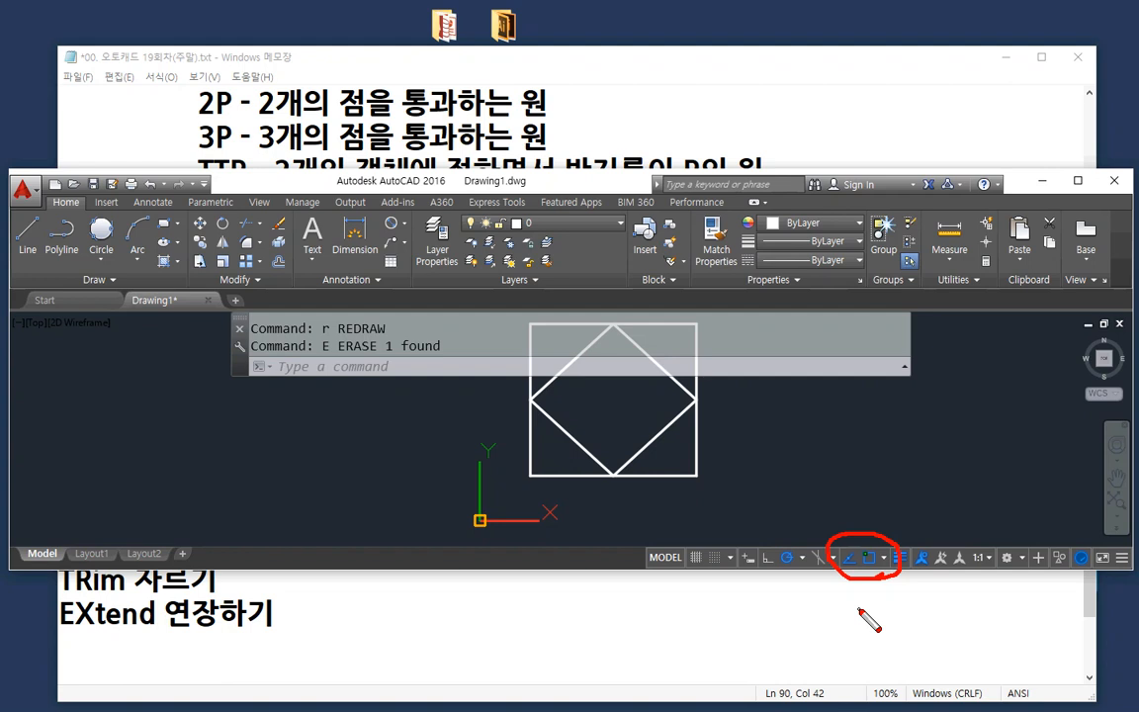
{"action": "left_click", "coordinate": [883, 558]}
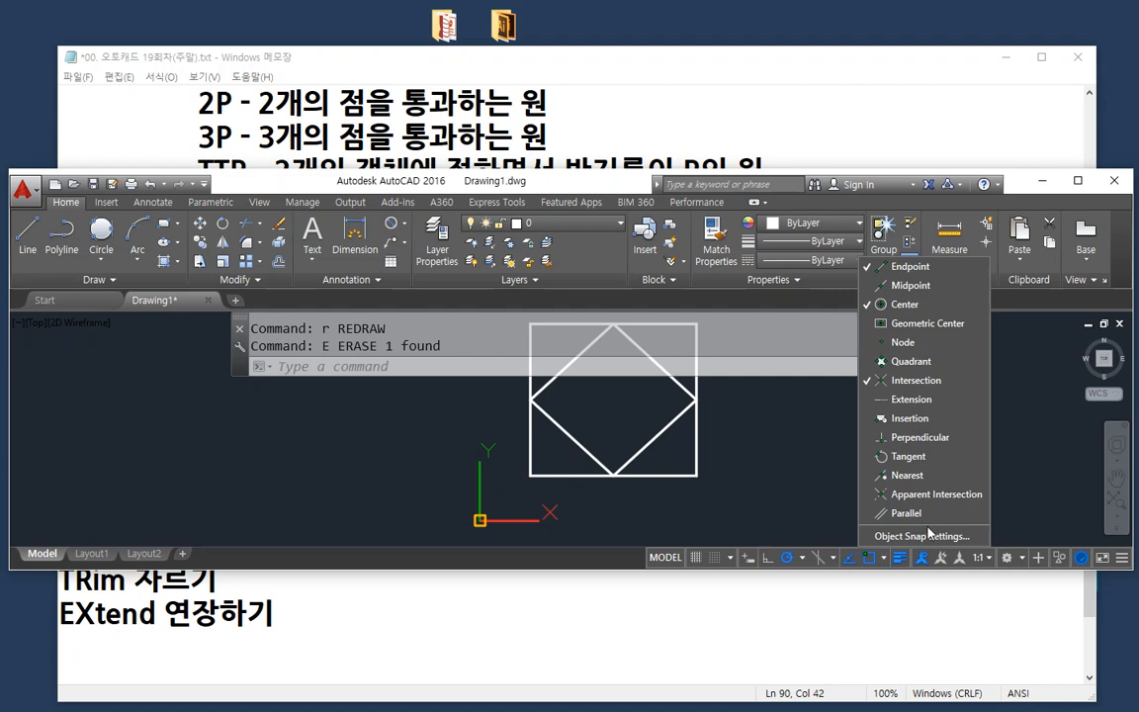
{"action": "left_click", "coordinate": [932, 287]}
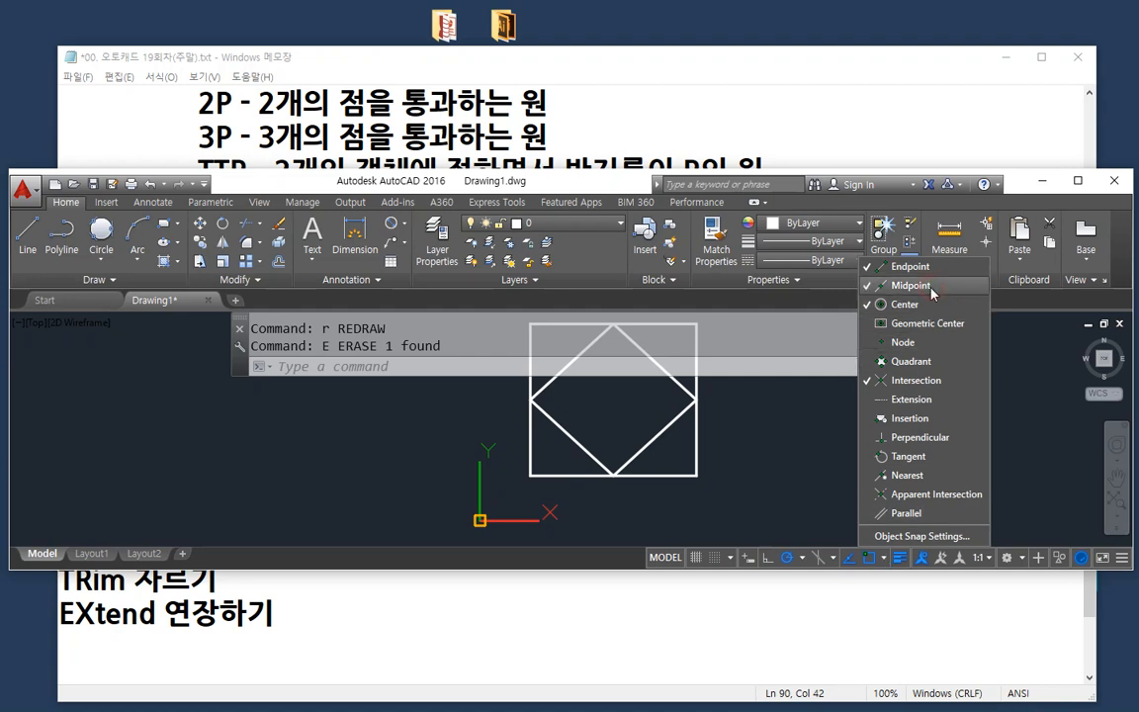
{"action": "left_click", "coordinate": [731, 425]}
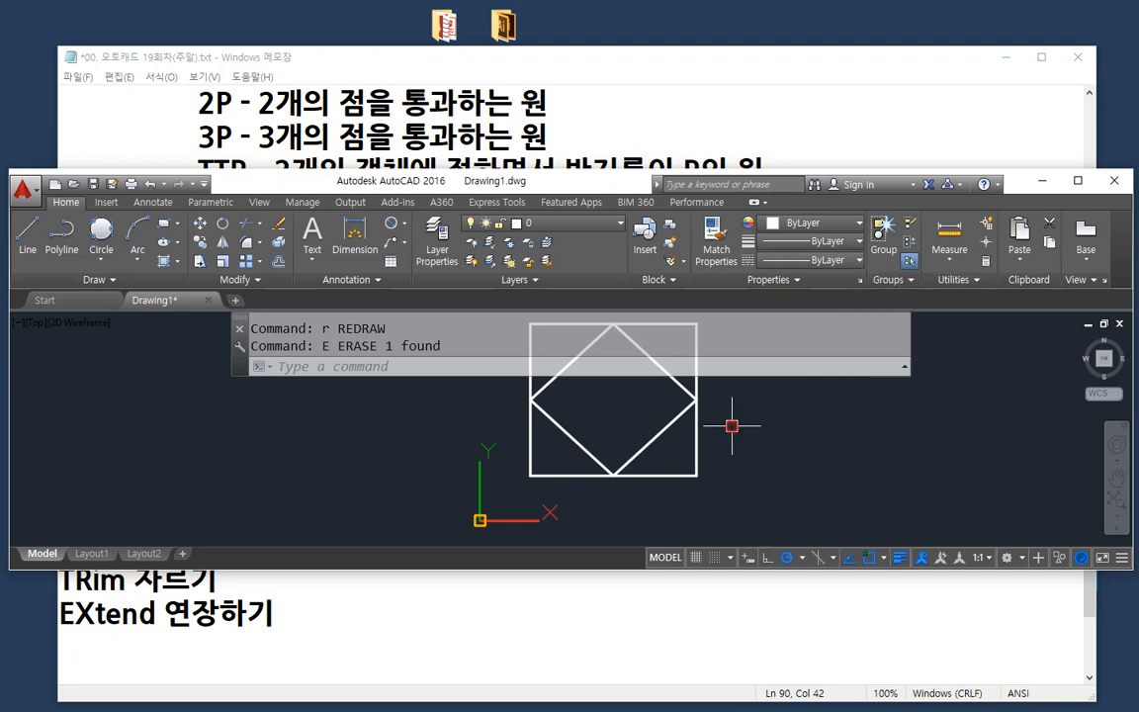
{"action": "double_click", "coordinate": [573, 183]}
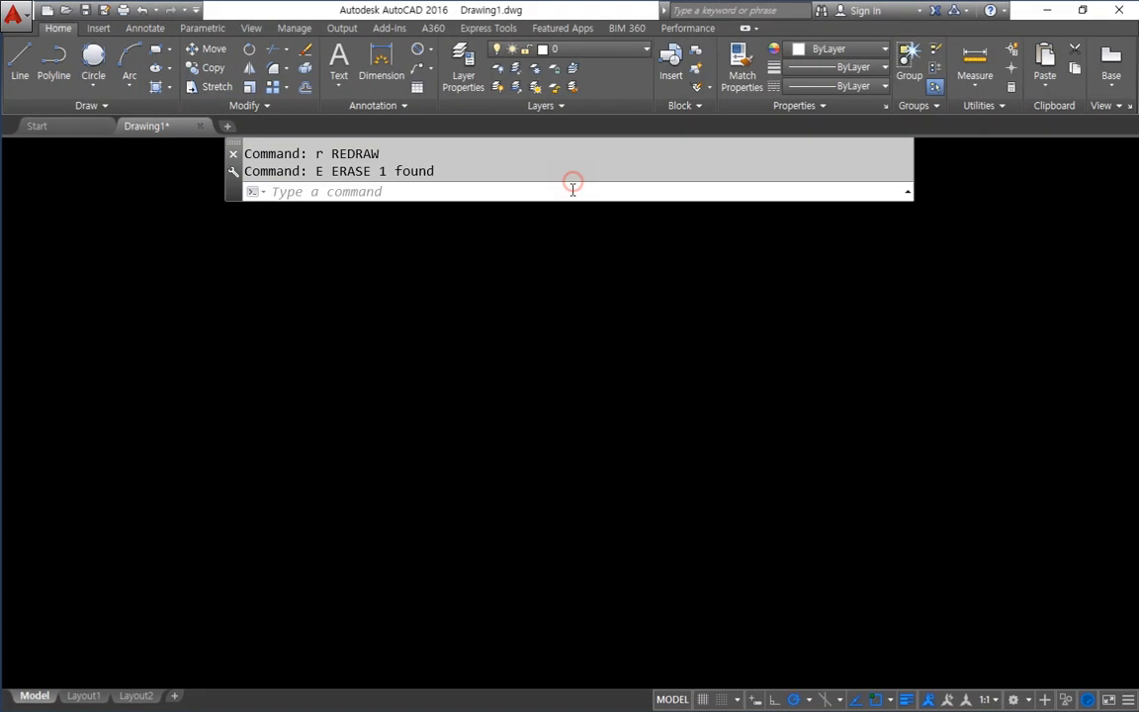
Step: Draw a closed rectangle inside the diamond with lines snapped to the midpoints of its four sides
{"action": "type", "text": "l"}
{"action": "key", "text": "space"}
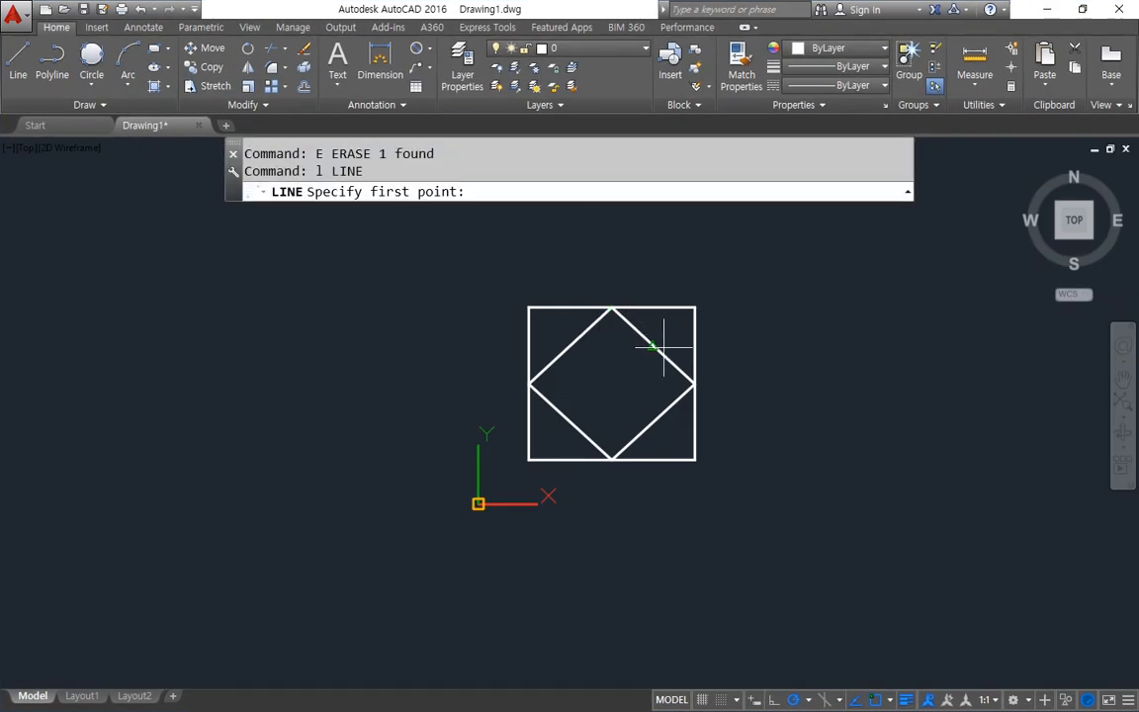
{"action": "left_click", "coordinate": [652, 343]}
{"action": "left_click", "coordinate": [570, 345]}
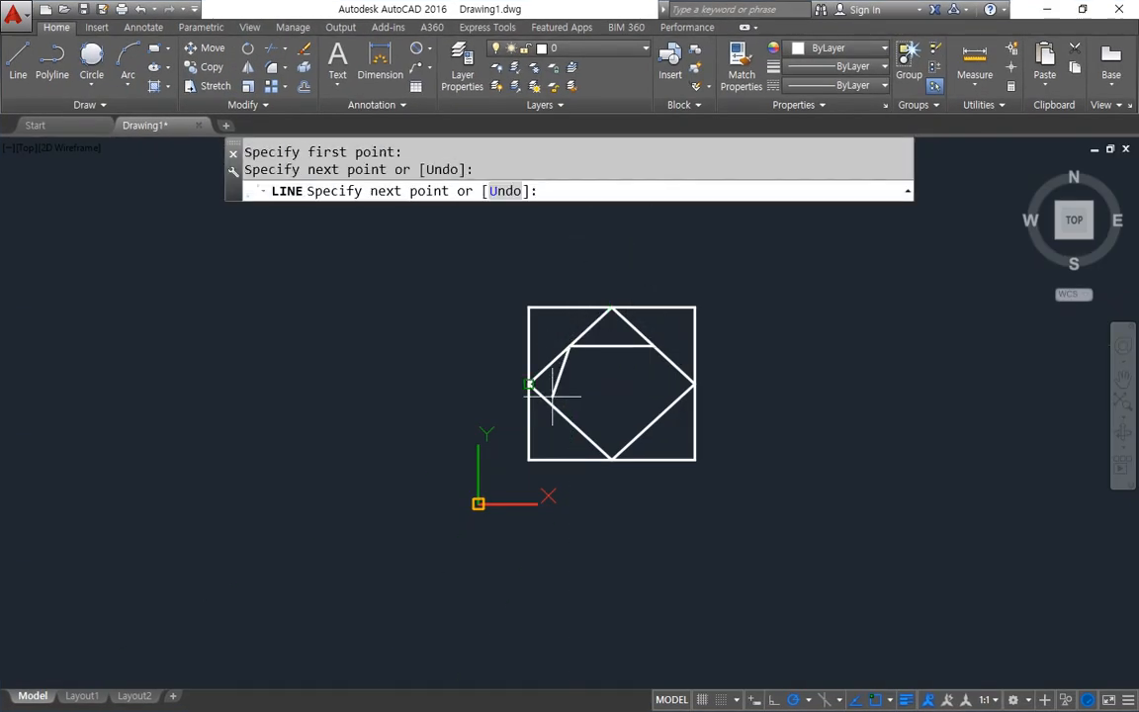
{"action": "left_click", "coordinate": [570, 422]}
{"action": "left_click", "coordinate": [653, 423]}
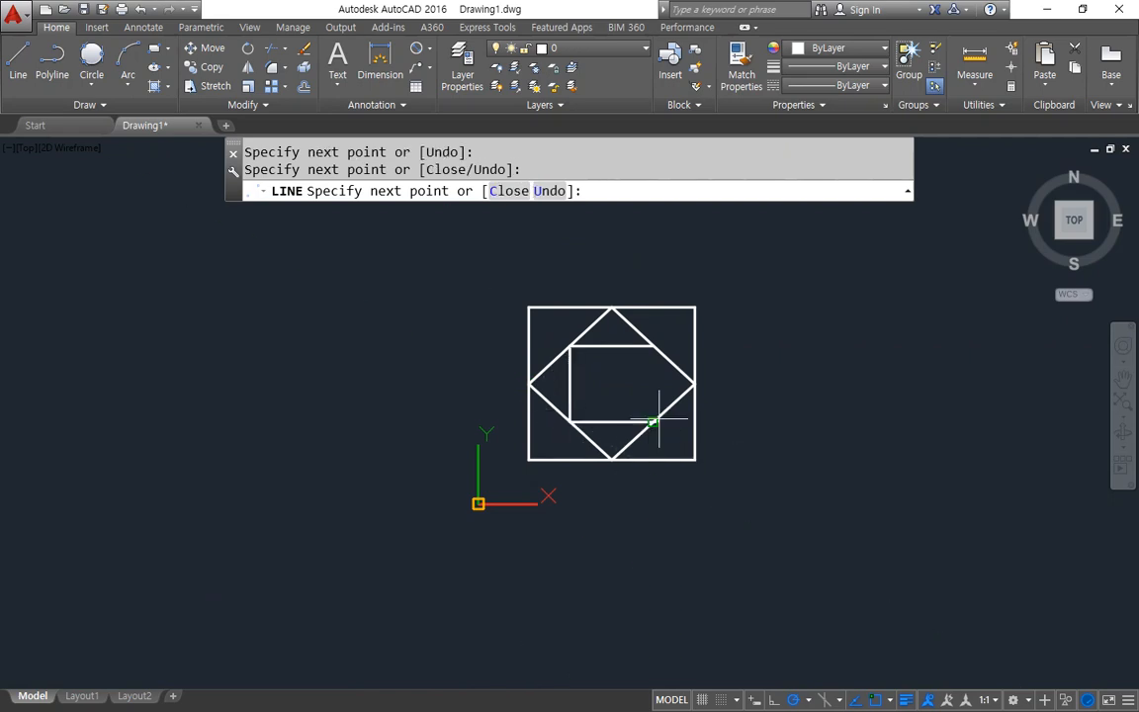
{"action": "left_click", "coordinate": [653, 347]}
{"action": "key", "text": "Return"}
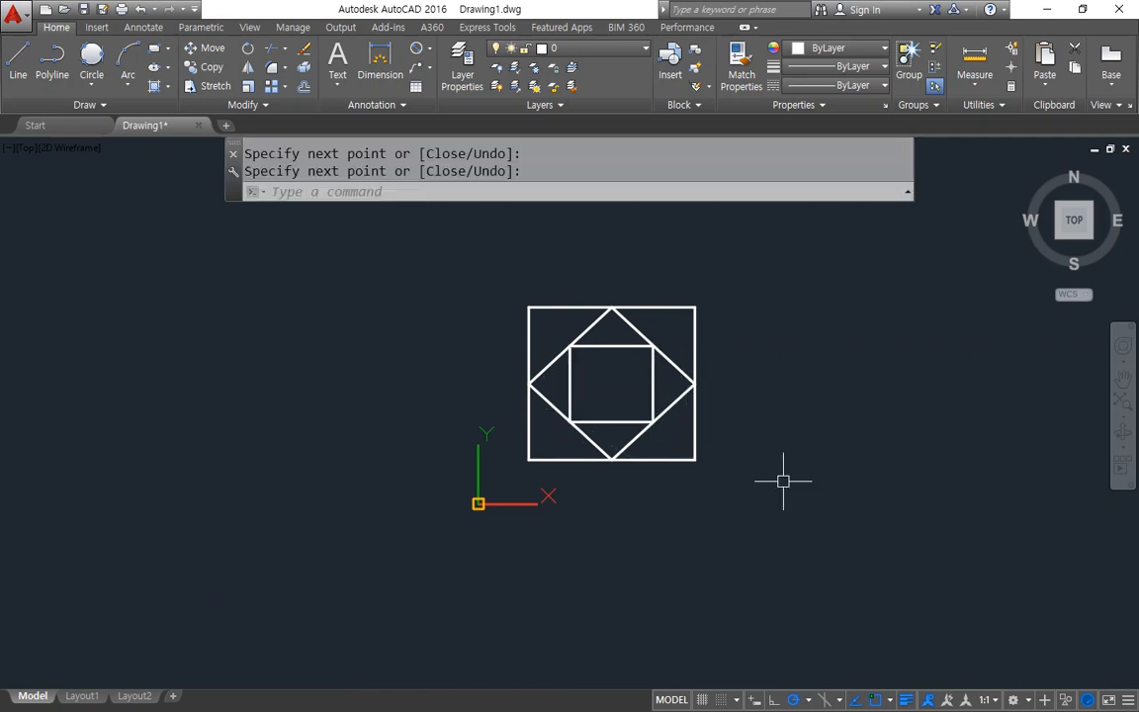
Step: Draw a smaller closed diamond with lines snapped to the midpoints of the inner rectangle's four sides
{"action": "key", "text": "Return"}
{"action": "scroll", "coordinate": [623, 359], "scroll_direction": "up", "scroll_amount": 4}
{"action": "left_click", "coordinate": [580, 327]}
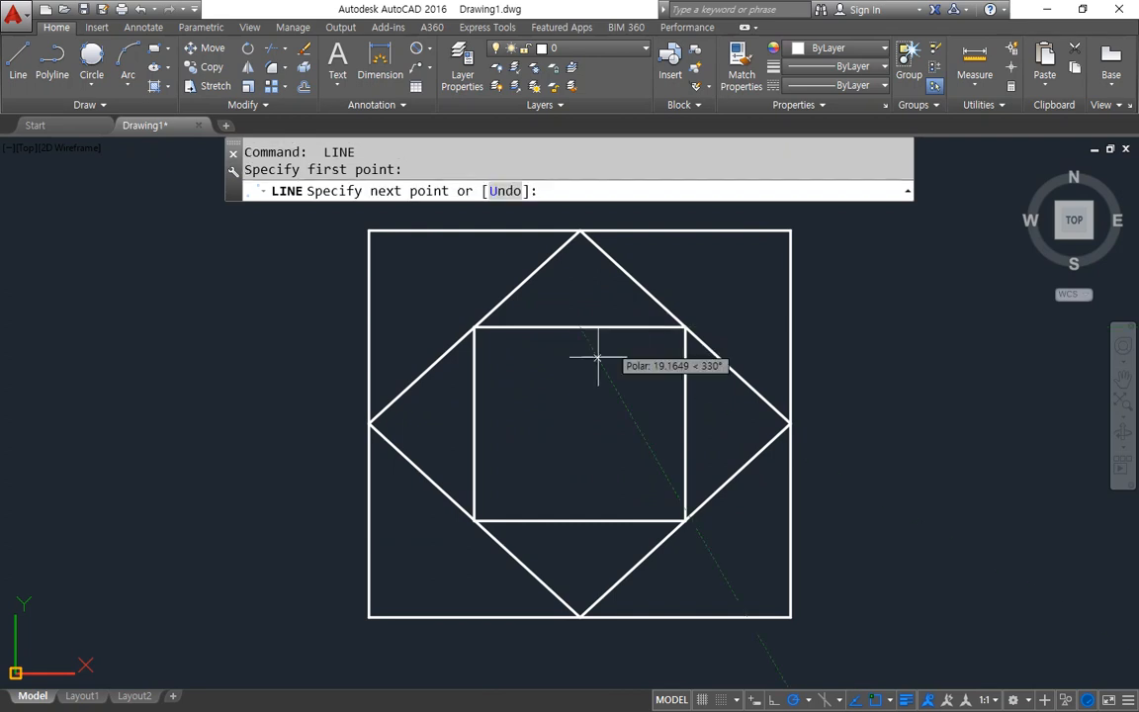
{"action": "left_click", "coordinate": [474, 424]}
{"action": "left_click", "coordinate": [581, 519]}
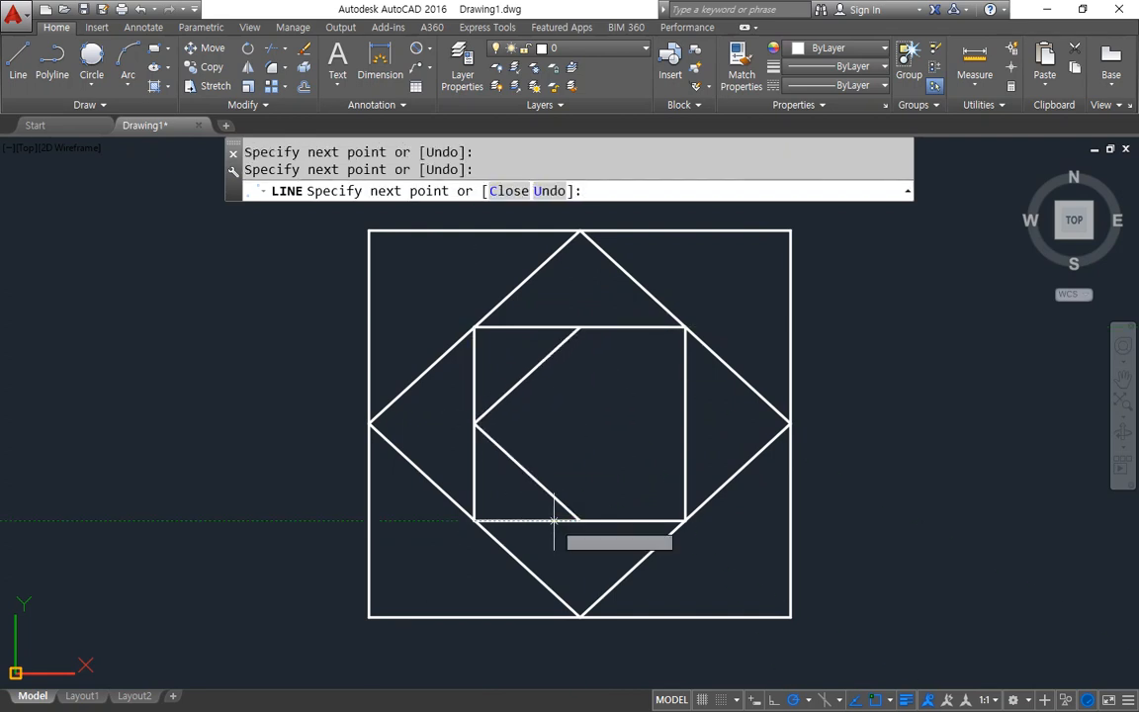
{"action": "left_click", "coordinate": [684, 425]}
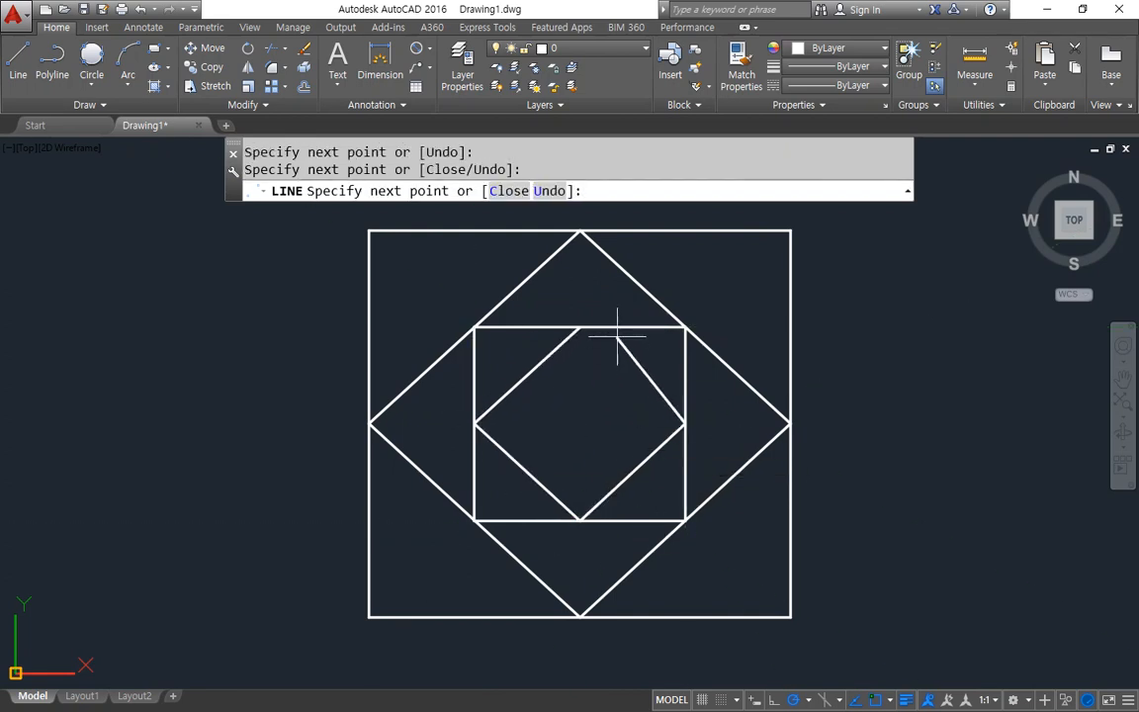
{"action": "left_click", "coordinate": [583, 326]}
{"action": "key", "text": "Return"}
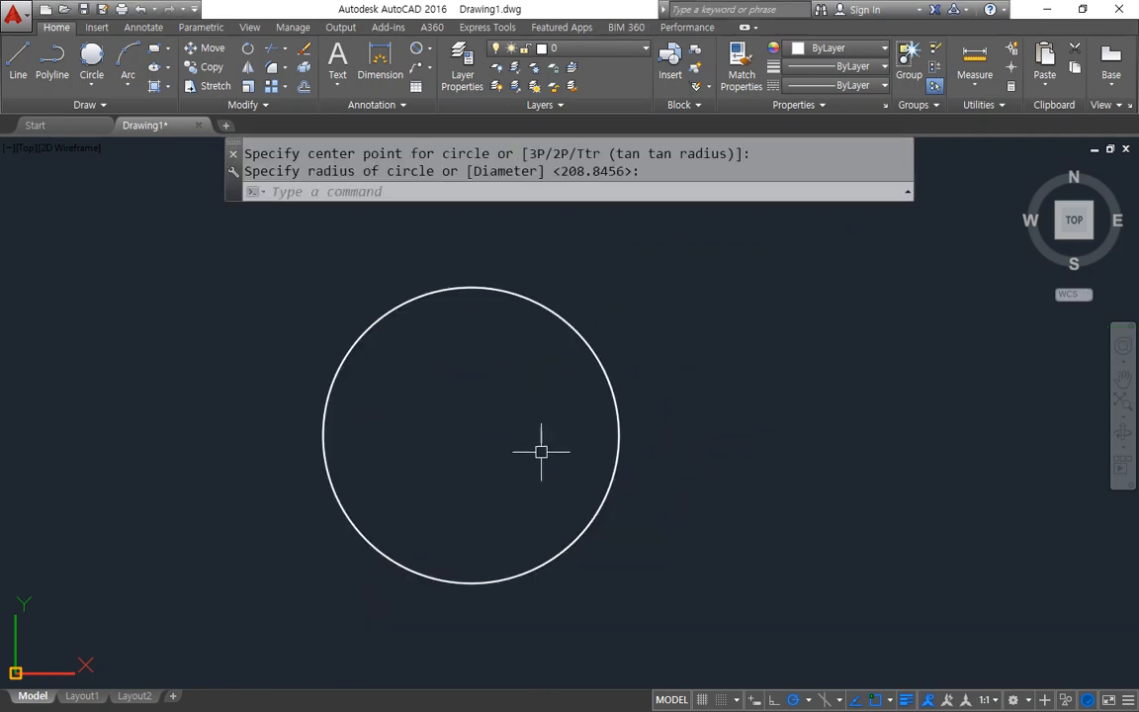
Step: Start a circle and mark the center-point prompt and the existing circle's upper edge with the screen pen
{"action": "type", "text": "l"}
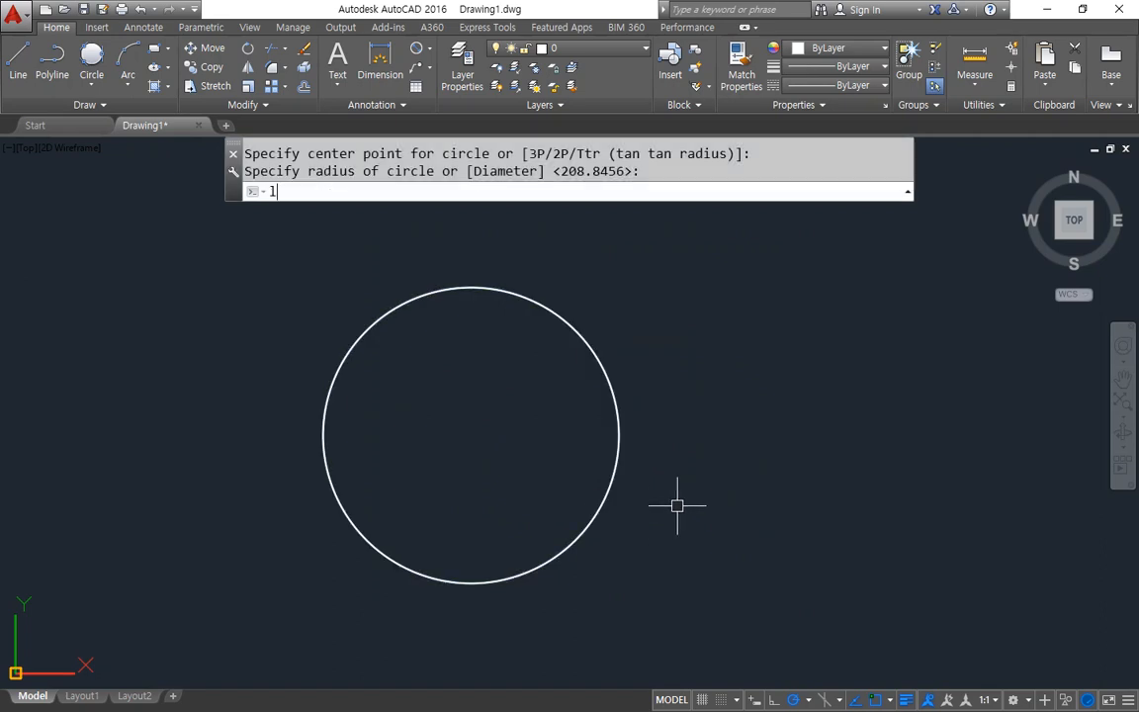
{"action": "key", "text": "BackSpace"}
{"action": "type", "text": "c"}
{"action": "key", "text": "Return"}
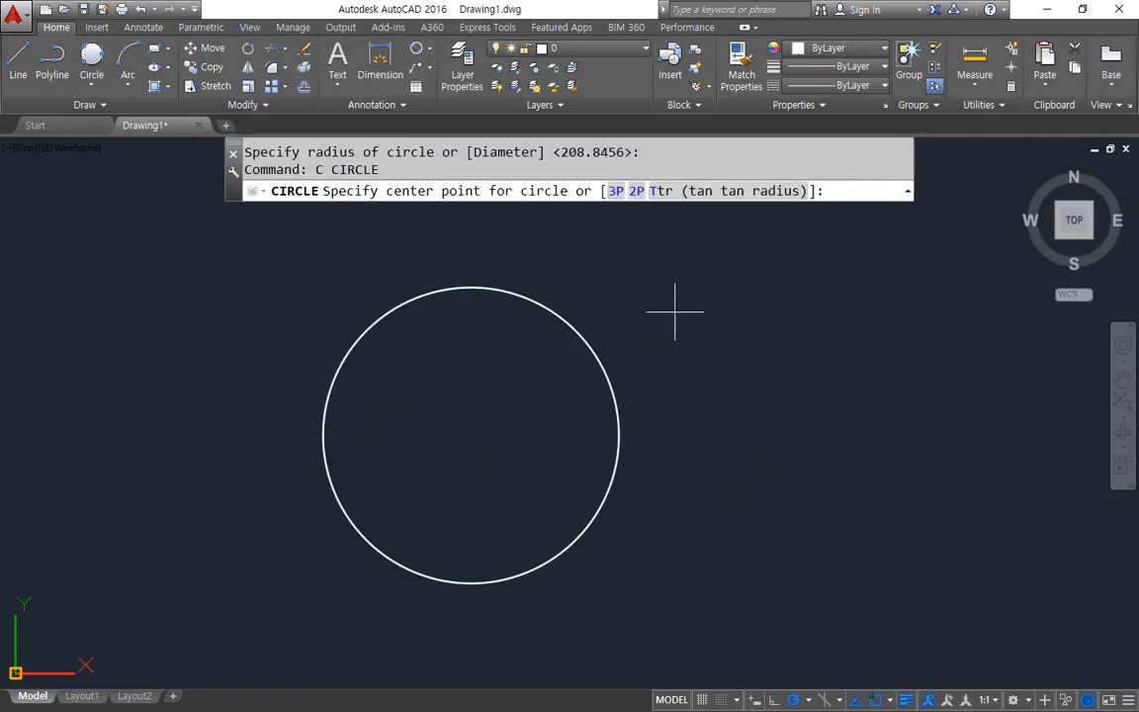
{"action": "left_click_drag", "start_coordinate": [406, 209], "coordinate": [493, 208]}
{"action": "mouse_move", "coordinate": [516, 310]}
{"action": "left_mouse_down"}
{"action": "mouse_move", "coordinate": [526, 299]}
{"action": "mouse_move", "coordinate": [484, 305]}
{"action": "mouse_move", "coordinate": [460, 285]}
{"action": "left_mouse_up"}
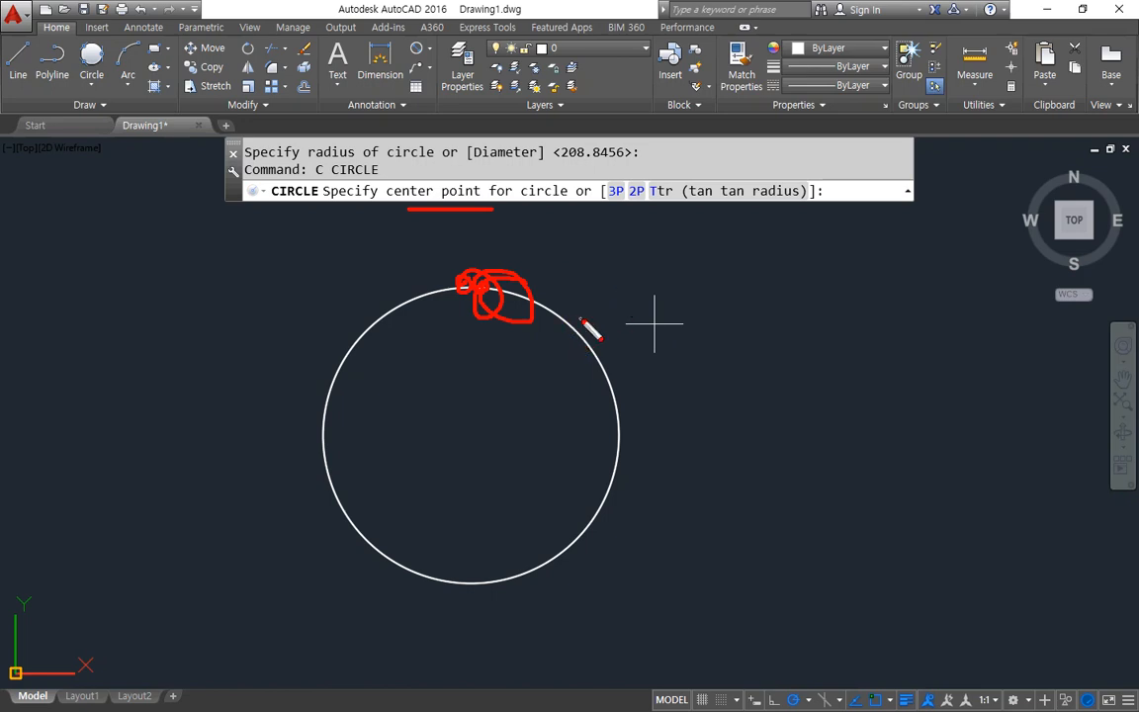
{"action": "key", "text": "e"}
{"action": "mouse_move", "coordinate": [508, 295]}
{"action": "left_mouse_down"}
{"action": "mouse_move", "coordinate": [565, 325]}
{"action": "mouse_move", "coordinate": [494, 273]}
{"action": "left_mouse_up"}
{"action": "key", "text": "Escape"}
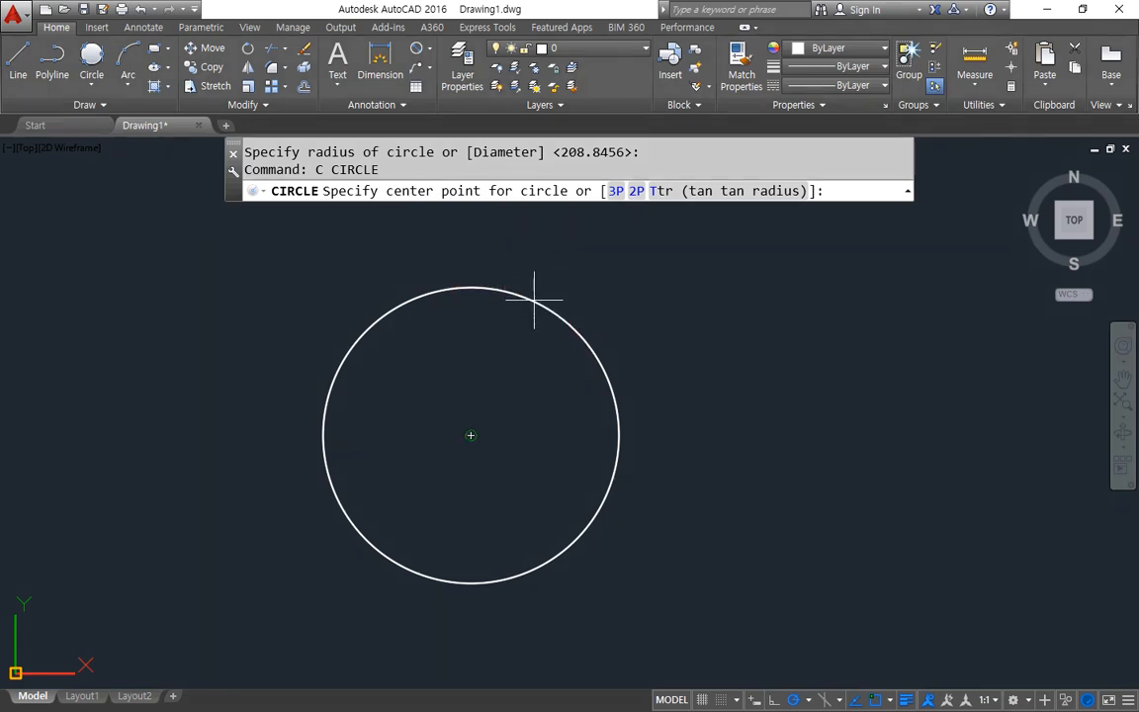
Step: Mark the existing circle's center with the screen pen and draw a slightly smaller concentric circle from that center snap
{"action": "mouse_move", "coordinate": [484, 447]}
{"action": "left_mouse_down"}
{"action": "mouse_move", "coordinate": [475, 420]}
{"action": "mouse_move", "coordinate": [471, 463]}
{"action": "left_mouse_up"}
{"action": "key", "text": "Escape"}
{"action": "left_click", "coordinate": [470, 434]}
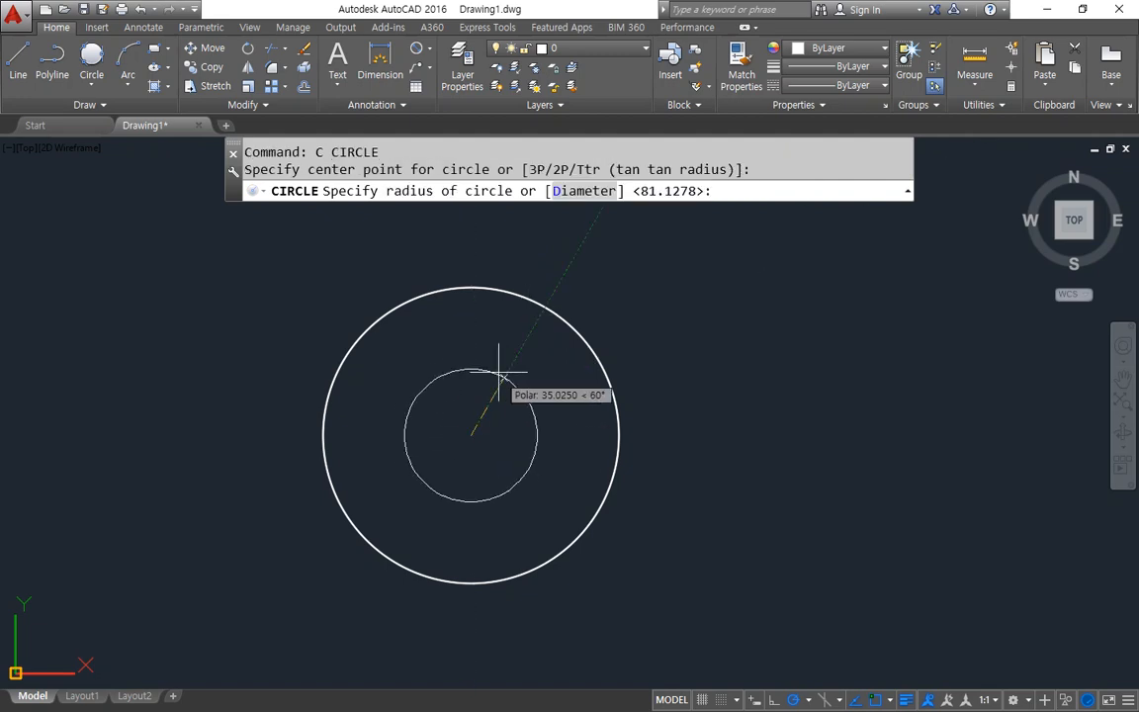
{"action": "left_click", "coordinate": [519, 324]}
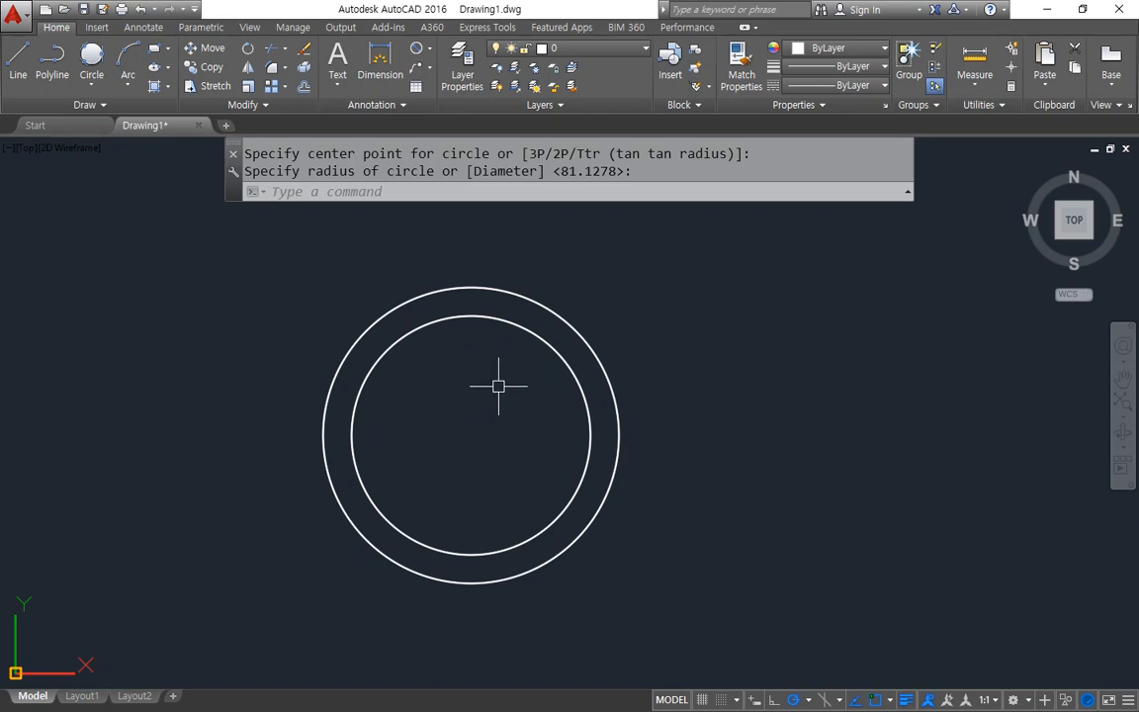
Step: Draw two more concentric circles inward with radii of about 49 and 37, picking the center through the previous circle's edge
{"action": "key", "text": "Return"}
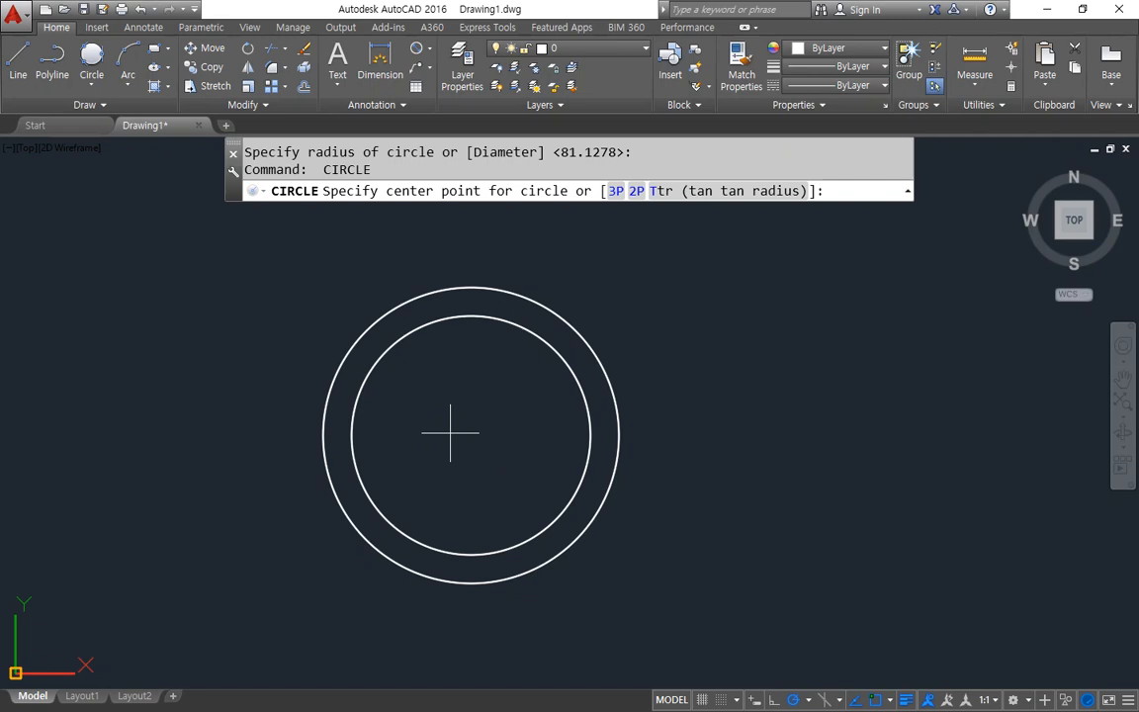
{"action": "left_click", "coordinate": [464, 317]}
{"action": "left_click", "coordinate": [464, 346]}
{"action": "key", "text": "Return"}
{"action": "left_click", "coordinate": [465, 341]}
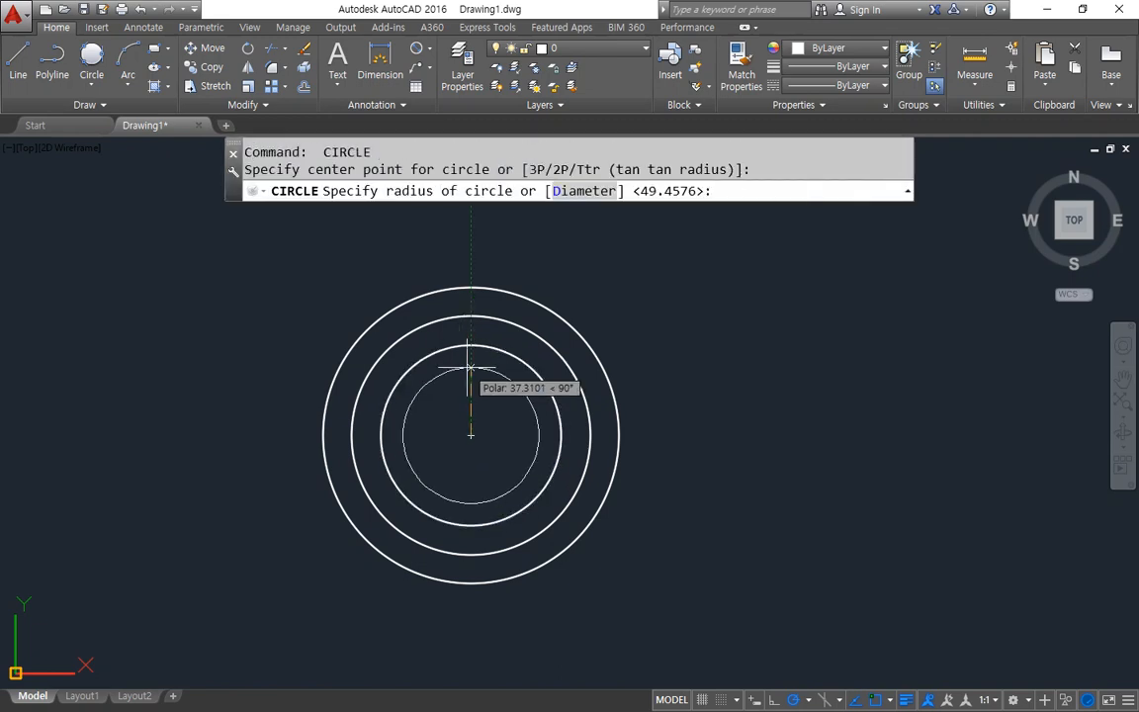
{"action": "left_click", "coordinate": [468, 366]}
Step: Add two still smaller concentric circles toward the middle, each using the Center snap from the preceding circle's edge
{"action": "key", "text": "Return"}
{"action": "left_click", "coordinate": [468, 367]}
{"action": "left_click", "coordinate": [470, 387]}
{"action": "key", "text": "Return"}
{"action": "left_click", "coordinate": [471, 387]}
{"action": "left_click", "coordinate": [471, 407]}
Step: Draw two larger concentric circles outside the original one, with radii of about 114 and 125, using the Center snap
{"action": "key", "text": "Return"}
{"action": "left_click", "coordinate": [593, 348]}
{"action": "left_click", "coordinate": [651, 326]}
{"action": "key", "text": "Return"}
{"action": "left_click", "coordinate": [651, 335]}
{"action": "left_click", "coordinate": [674, 330]}
Step: Erase the six inner concentric circles with a crossing selection, keeping only the two outermost ones
{"action": "key", "text": "Escape"}
{"action": "left_click", "coordinate": [620, 328]}
{"action": "left_click", "coordinate": [480, 427]}
{"action": "type", "text": "e"}
{"action": "key", "text": "Return"}
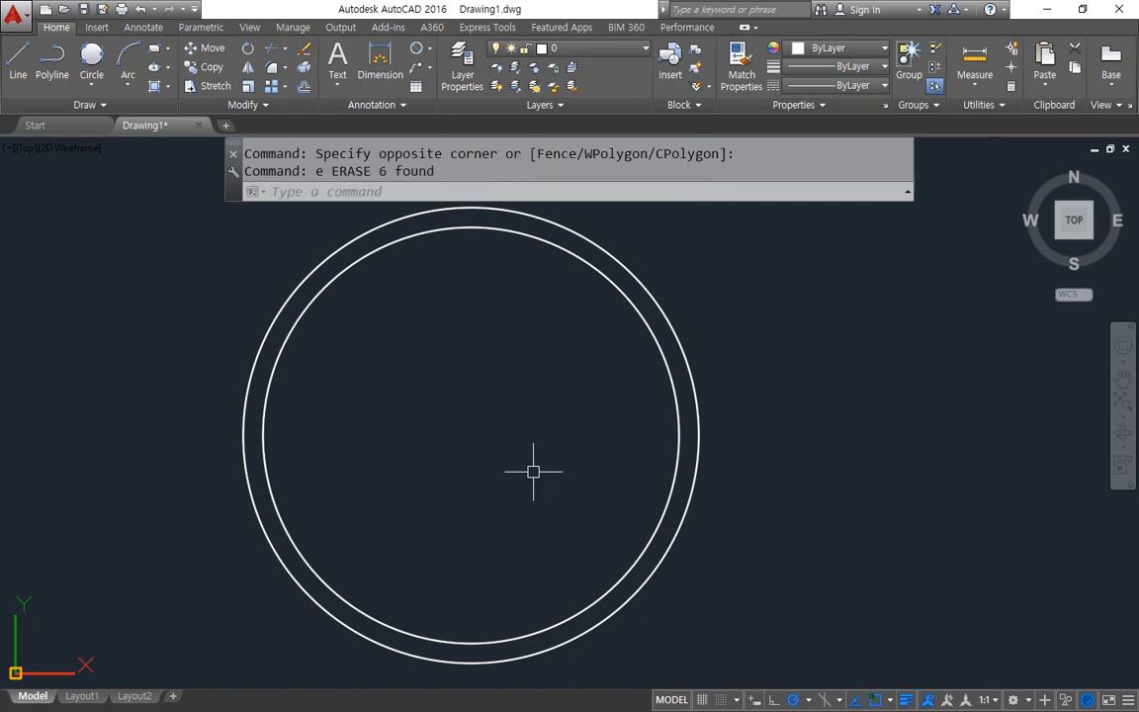
Step: Mark the two circles' shared center and the direction to the inner circle's edge with the screen pen
{"action": "mouse_move", "coordinate": [481, 484]}
{"action": "left_mouse_down"}
{"action": "mouse_move", "coordinate": [508, 399]}
{"action": "mouse_move", "coordinate": [419, 495]}
{"action": "left_mouse_up"}
{"action": "mouse_move", "coordinate": [438, 447]}
{"action": "left_mouse_down"}
{"action": "mouse_move", "coordinate": [605, 290]}
{"action": "mouse_move", "coordinate": [633, 346]}
{"action": "left_mouse_up"}
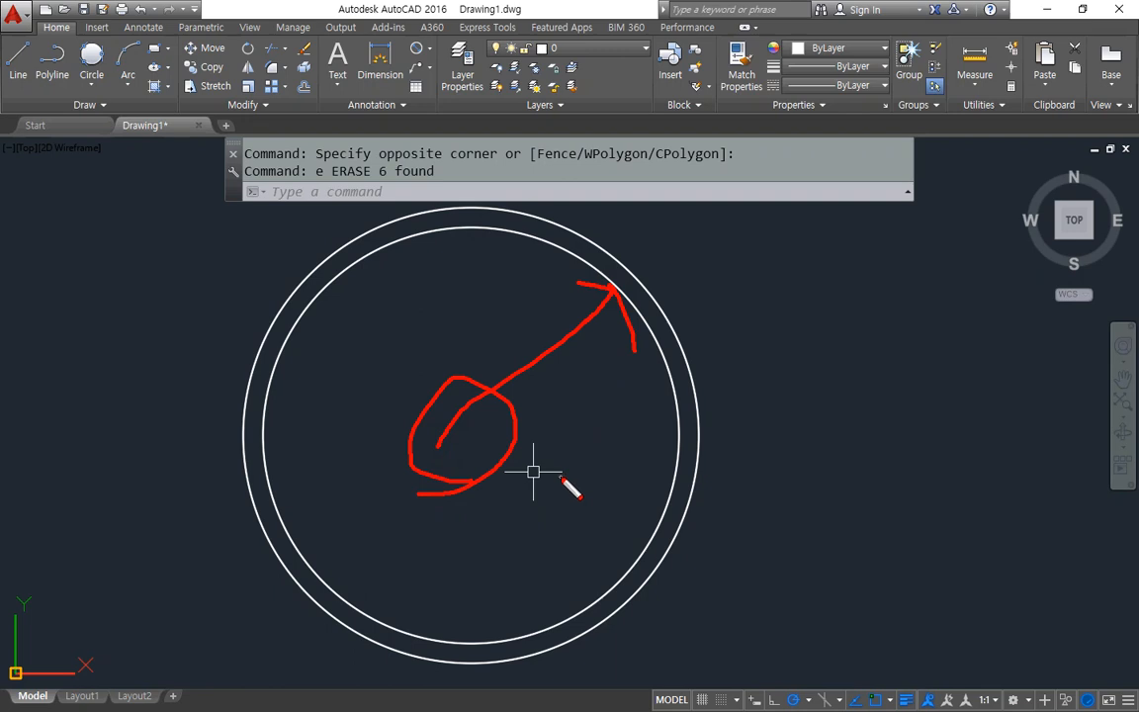
{"action": "mouse_move", "coordinate": [494, 466]}
{"action": "left_mouse_down"}
{"action": "mouse_move", "coordinate": [504, 398]}
{"action": "mouse_move", "coordinate": [484, 449]}
{"action": "left_mouse_up"}
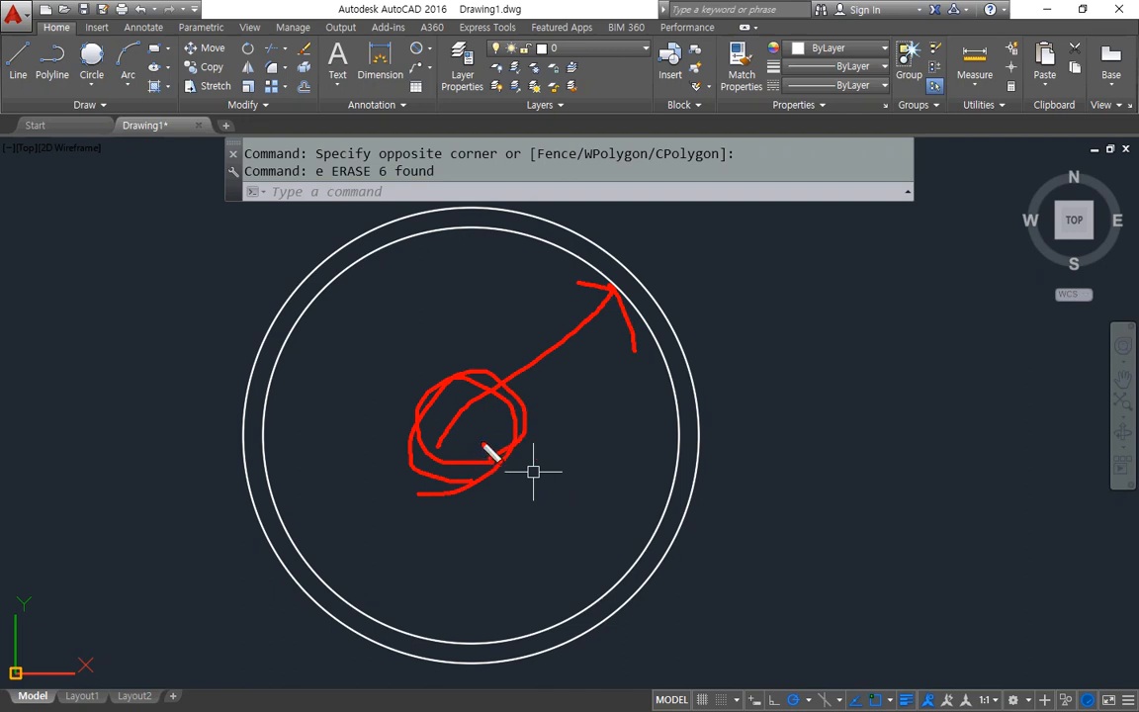
{"action": "key", "text": "Escape"}
Step: Move the outer circle slightly to the right so the two centers differ, and regenerate the drawing
{"action": "type", "text": "m"}
{"action": "key", "text": "Return"}
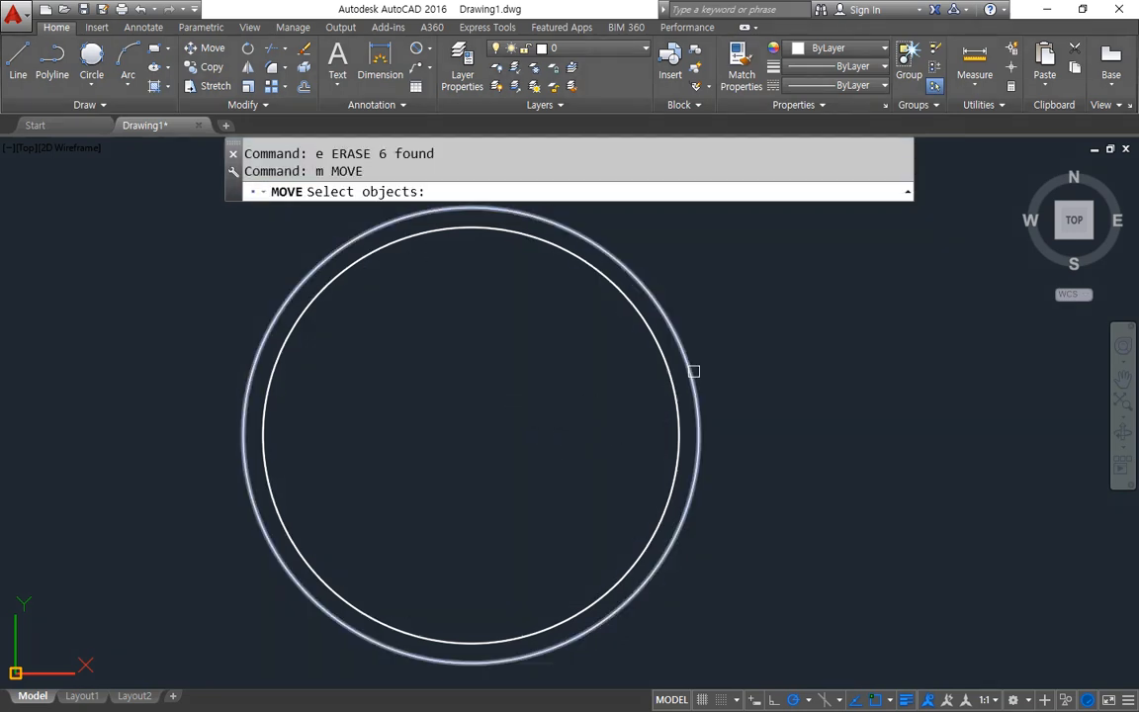
{"action": "left_click", "coordinate": [698, 370]}
{"action": "key", "text": "Return"}
{"action": "left_click", "coordinate": [749, 374]}
{"action": "left_click", "coordinate": [753, 373]}
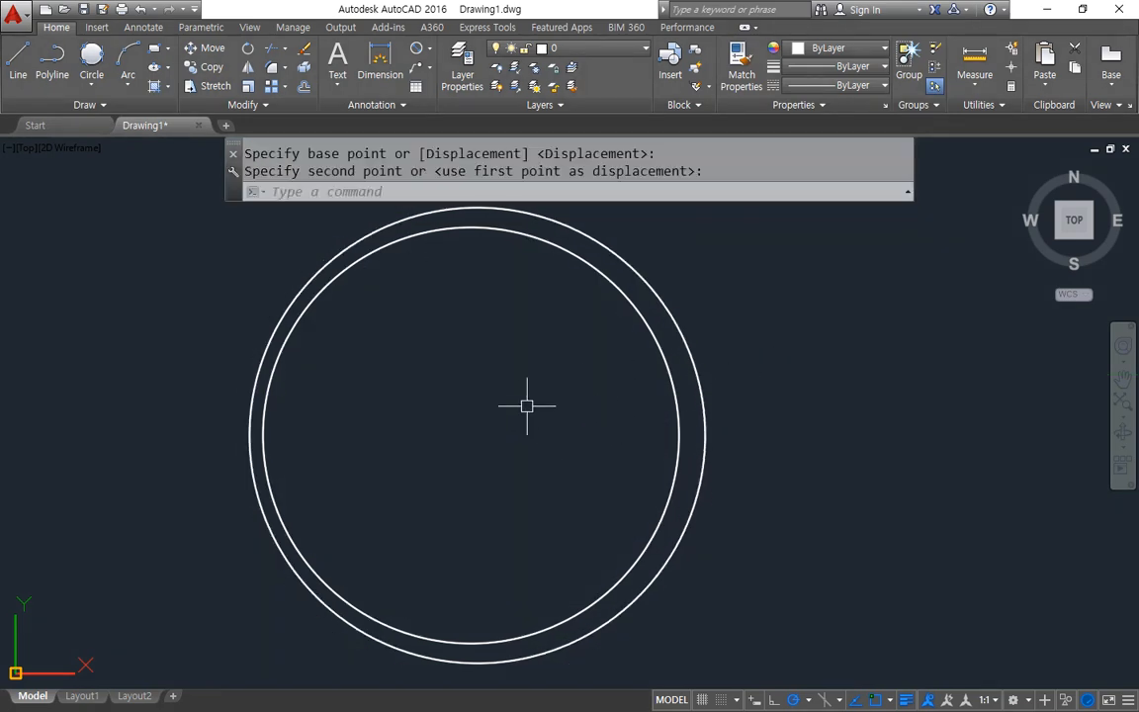
{"action": "type", "text": "re"}
{"action": "key", "text": "Return"}
Step: Draw two circles inside the inner circle, centered on it with the Center snap, with radii of about 103 and 95
{"action": "type", "text": "c"}
{"action": "key", "text": "Return"}
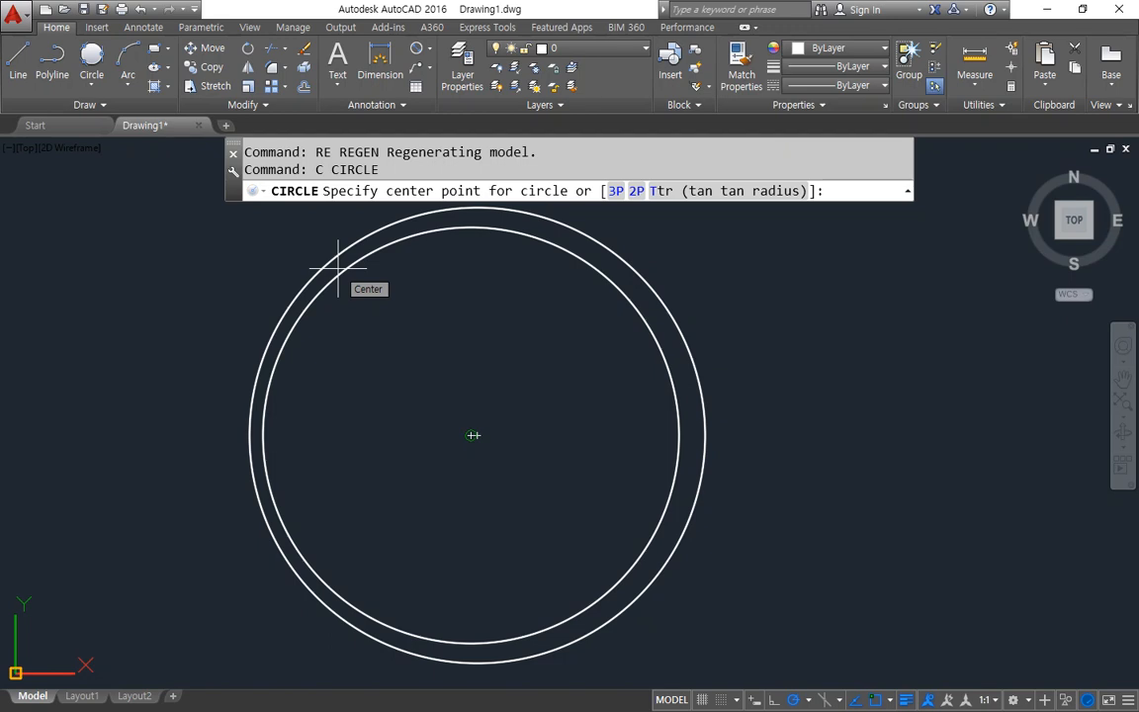
{"action": "left_click", "coordinate": [625, 297]}
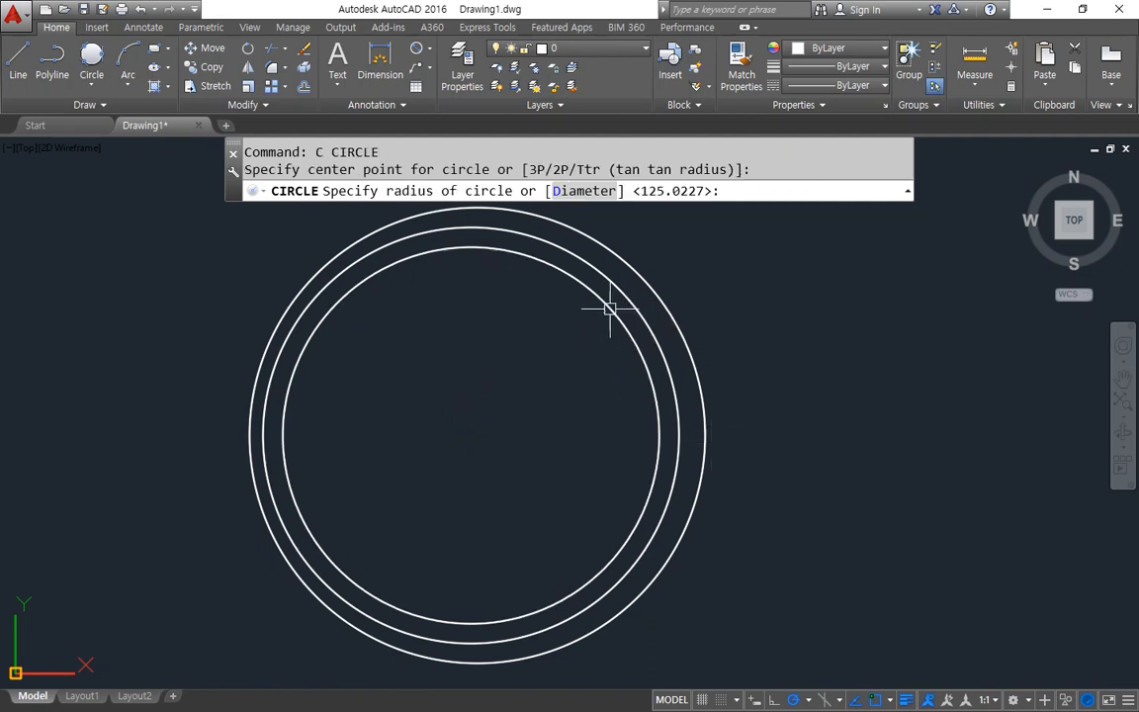
{"action": "left_click", "coordinate": [611, 312]}
{"action": "key", "text": "Return"}
{"action": "left_click", "coordinate": [623, 324]}
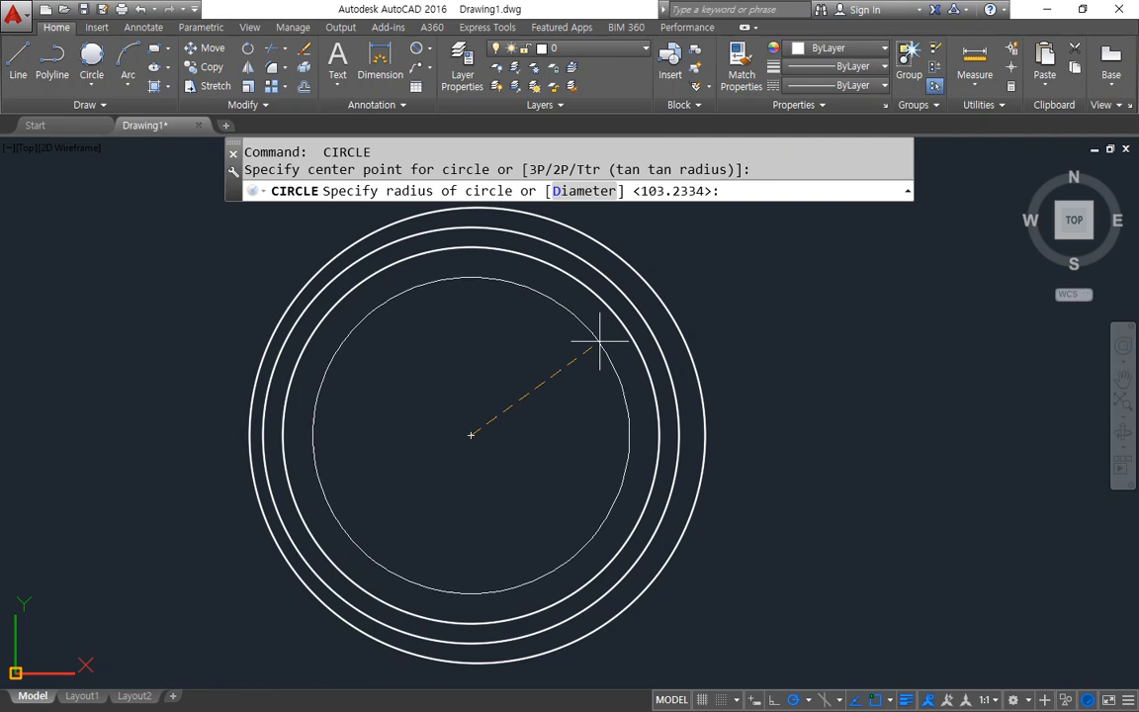
{"action": "left_click", "coordinate": [605, 326]}
Step: Draw two circles around the moved outer circle from its center snap, the first with a radius of about 131
{"action": "key", "text": "Return"}
{"action": "left_click", "coordinate": [673, 319]}
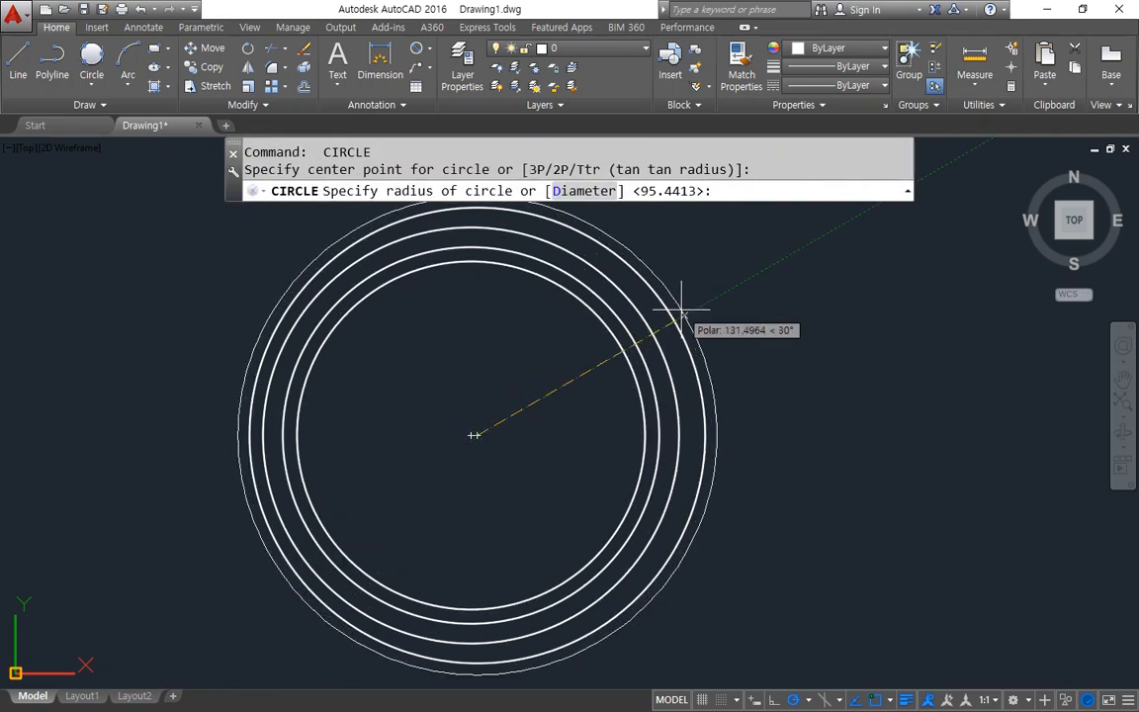
{"action": "left_click", "coordinate": [680, 315]}
{"action": "key", "text": "Return"}
{"action": "left_click", "coordinate": [682, 315]}
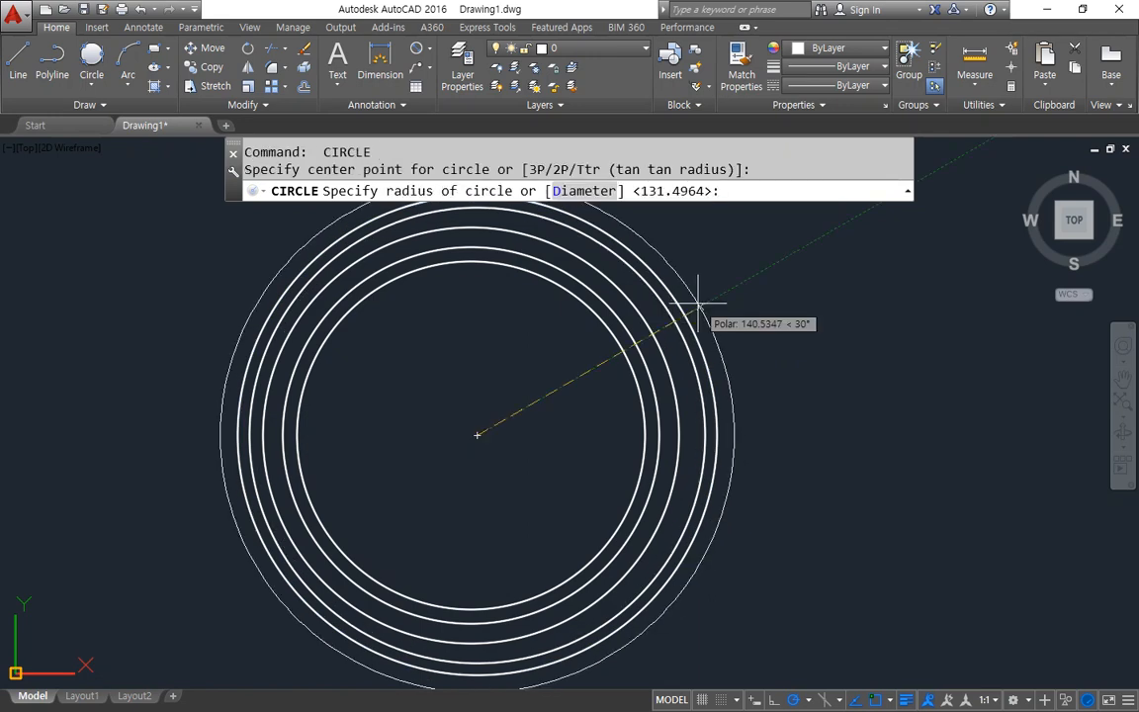
{"action": "left_click", "coordinate": [689, 301]}
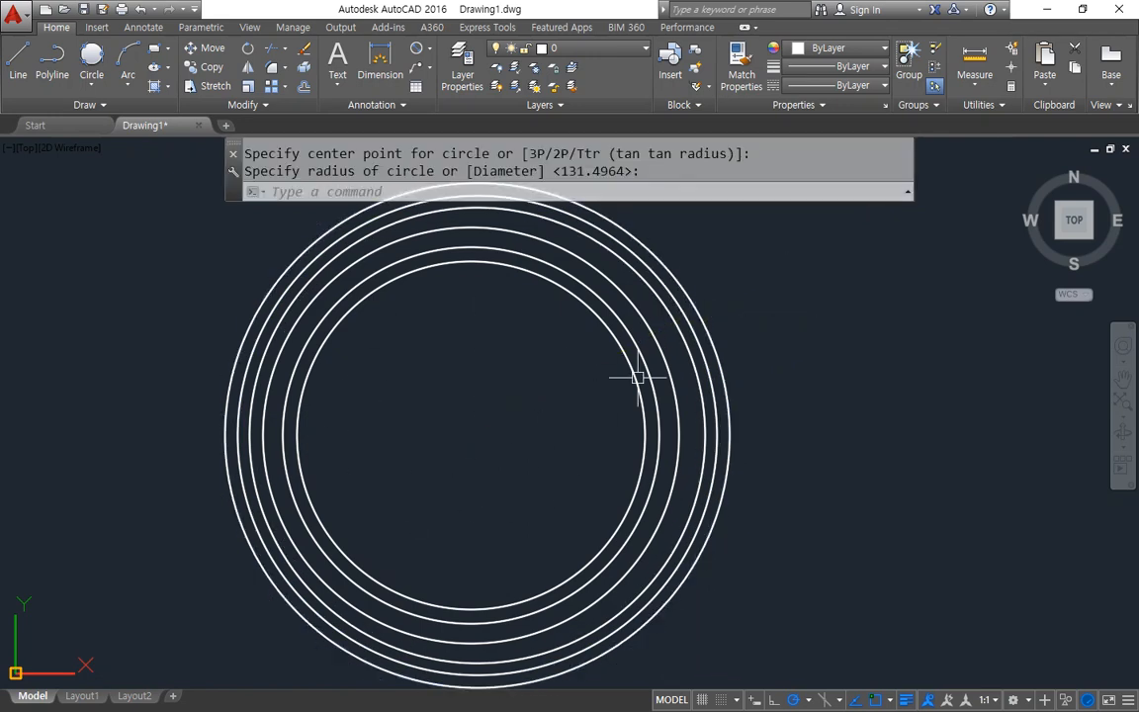
Step: Erase the three outer circles and the two innermost ones, leaving a single circle
{"action": "left_click", "coordinate": [771, 298]}
{"action": "left_click", "coordinate": [657, 259]}
{"action": "key", "text": "Delete"}
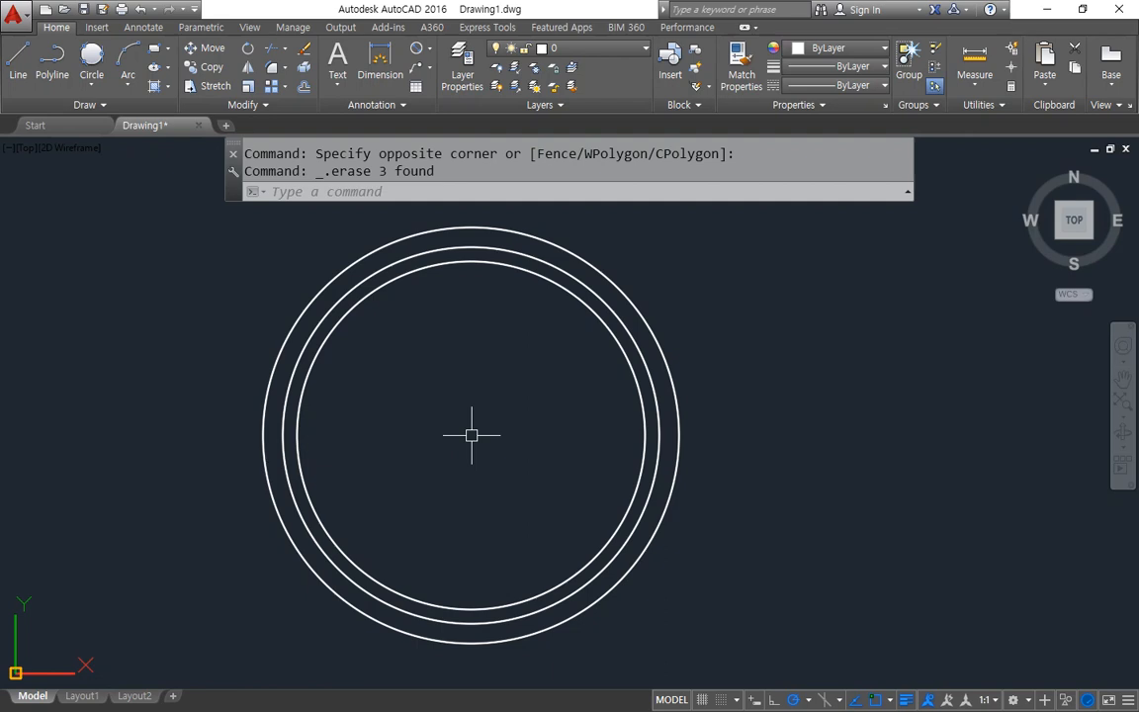
{"action": "type", "text": "e"}
{"action": "key", "text": "Return"}
Step: Draw a horizontal line across the circle from its left quadrant to its right quadrant using one-time Quadrant snaps
{"action": "type", "text": "l"}
{"action": "key", "text": "Return"}
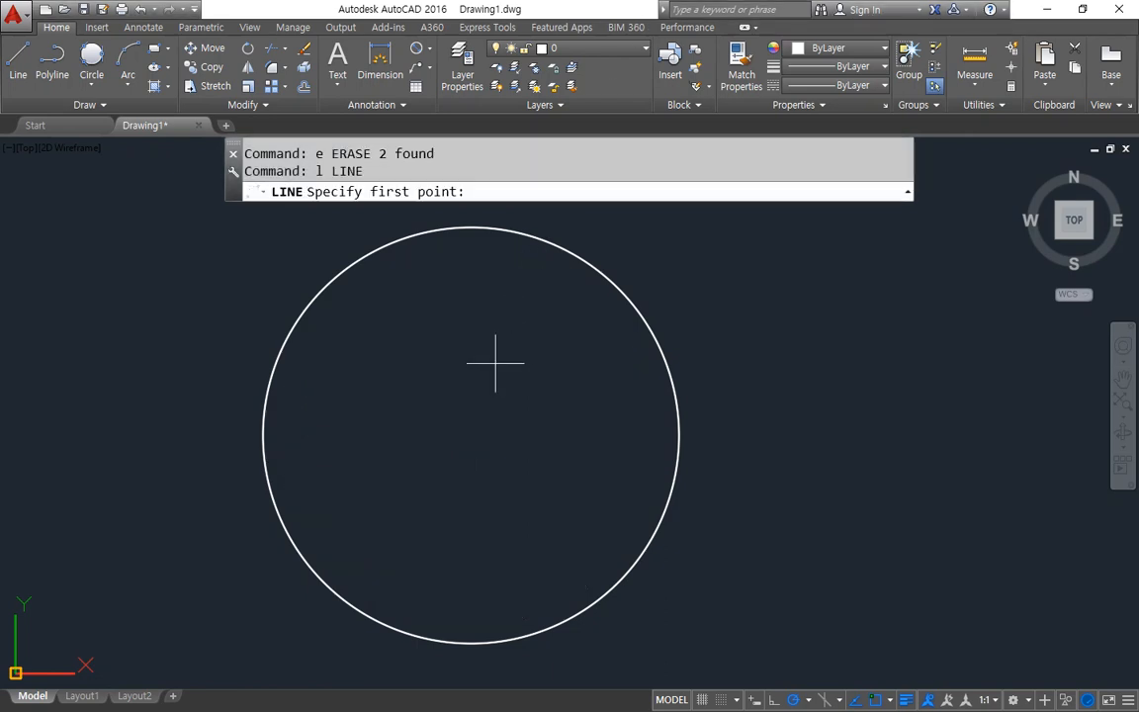
{"action": "type", "text": "qua"}
{"action": "key", "text": "space"}
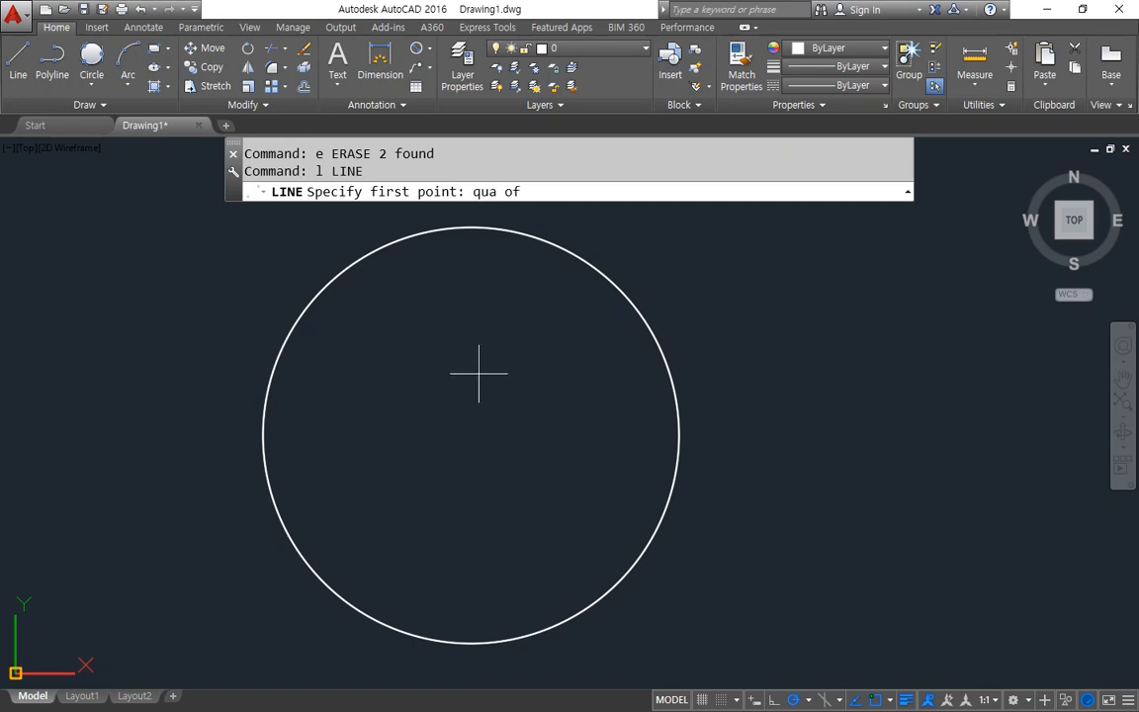
{"action": "left_click", "coordinate": [295, 344]}
{"action": "type", "text": "qua"}
{"action": "key", "text": "space"}
{"action": "left_click", "coordinate": [672, 373]}
{"action": "key", "text": "space"}
Step: Draw a vertical line across the circle from its top quadrant to its bottom quadrant using one-time Quadrant snaps
{"action": "key", "text": "space"}
{"action": "type", "text": "qu"}
{"action": "key", "text": "Escape"}
{"action": "key", "text": "space"}
{"action": "type", "text": "qua"}
{"action": "key", "text": "space"}
{"action": "left_click", "coordinate": [559, 239]}
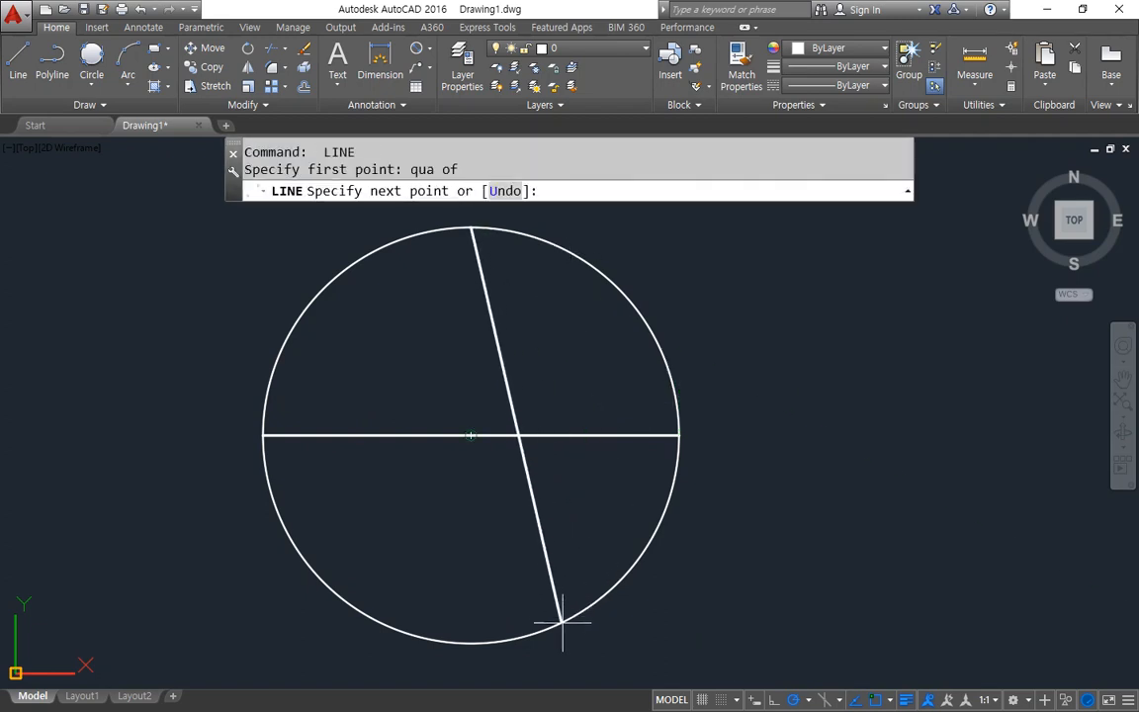
{"action": "type", "text": "qua"}
{"action": "key", "text": "space"}
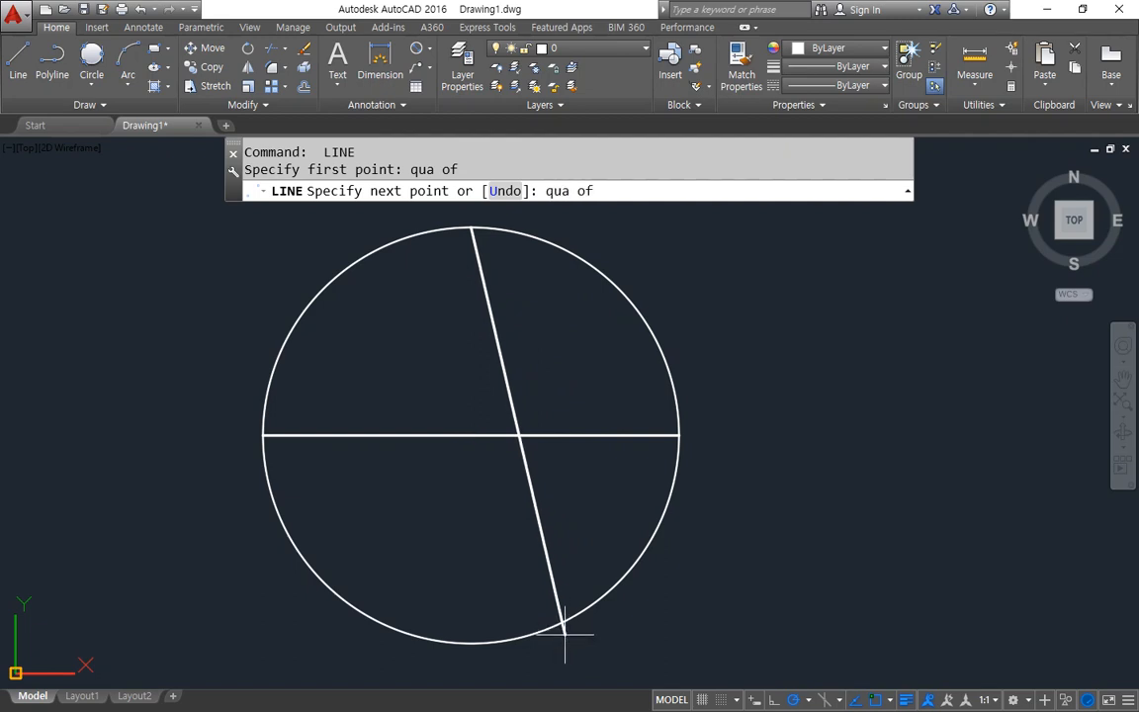
{"action": "left_click", "coordinate": [564, 636]}
{"action": "key", "text": "space"}
{"action": "left_click_drag", "start_coordinate": [692, 481], "coordinate": [699, 464]}
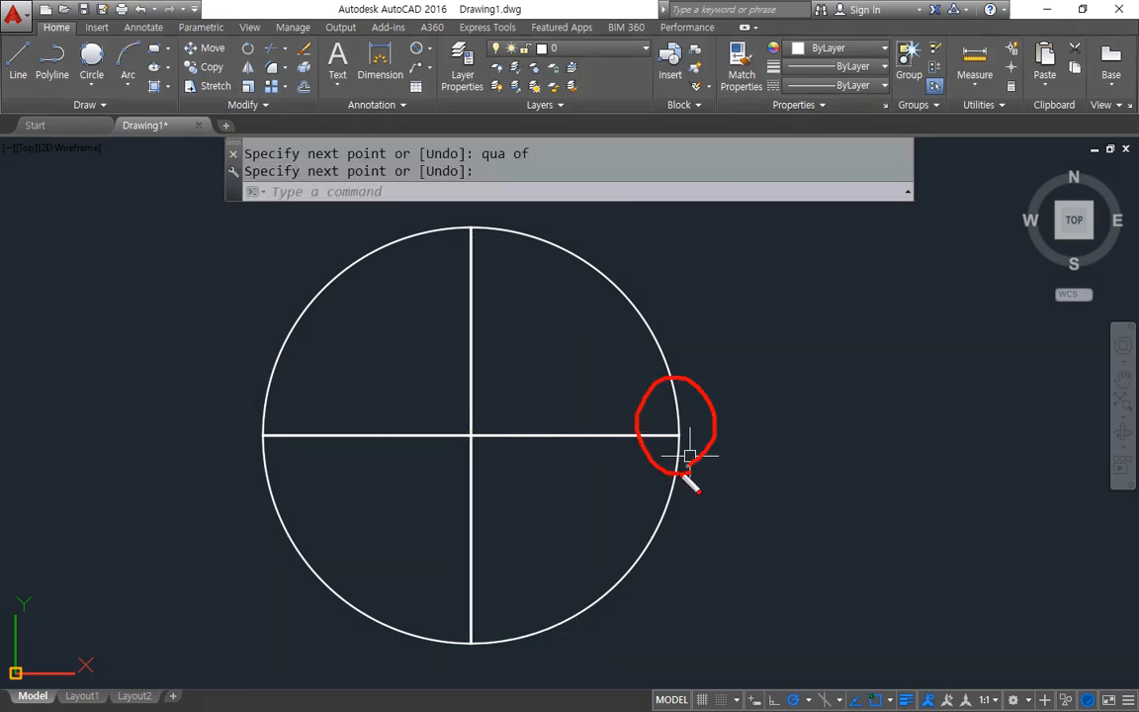
{"action": "mouse_move", "coordinate": [473, 262]}
{"action": "left_mouse_down"}
{"action": "mouse_move", "coordinate": [542, 236]}
{"action": "mouse_move", "coordinate": [521, 249]}
{"action": "left_mouse_up"}
{"action": "mouse_move", "coordinate": [295, 480]}
{"action": "left_mouse_down"}
{"action": "mouse_move", "coordinate": [272, 385]}
{"action": "mouse_move", "coordinate": [301, 471]}
{"action": "left_mouse_up"}
{"action": "mouse_move", "coordinate": [488, 656]}
{"action": "left_mouse_down"}
{"action": "mouse_move", "coordinate": [493, 631]}
{"action": "mouse_move", "coordinate": [487, 654]}
{"action": "left_mouse_up"}
{"action": "key", "text": "Escape"}
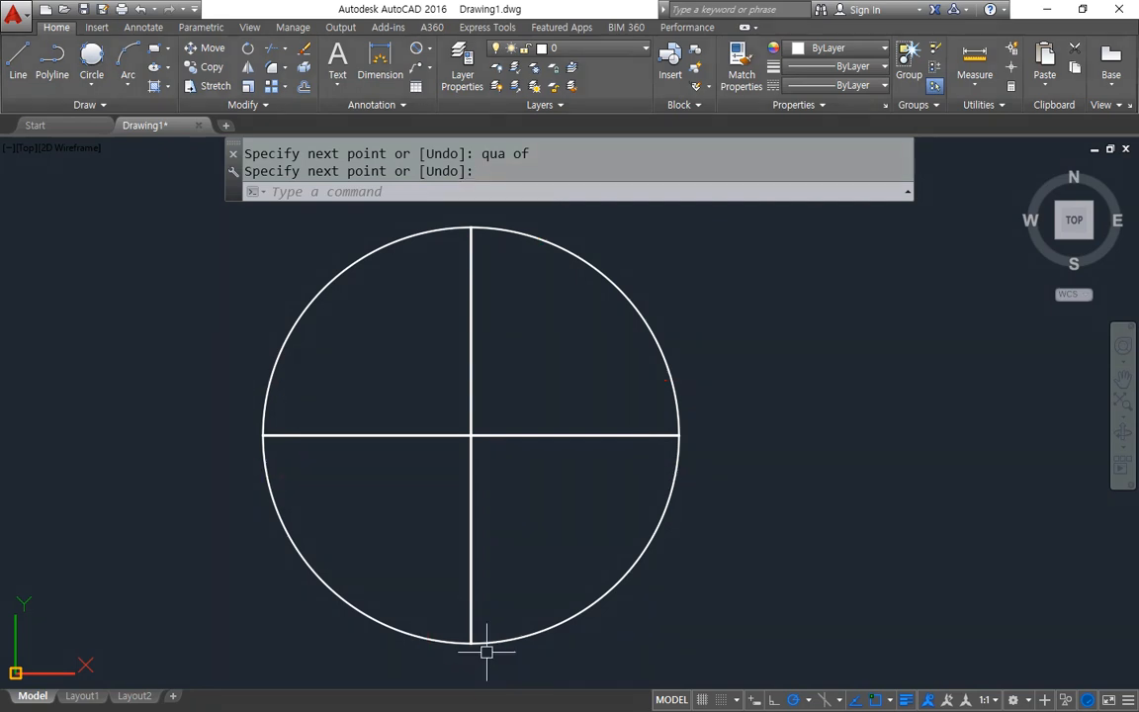
Step: Draw connected lines from the circle's bottom quadrant to its right quadrant and on to its top quadrant with Quadrant snaps
{"action": "type", "text": "l"}
{"action": "key", "text": "Return"}
{"action": "type", "text": "qua"}
{"action": "key", "text": "Return"}
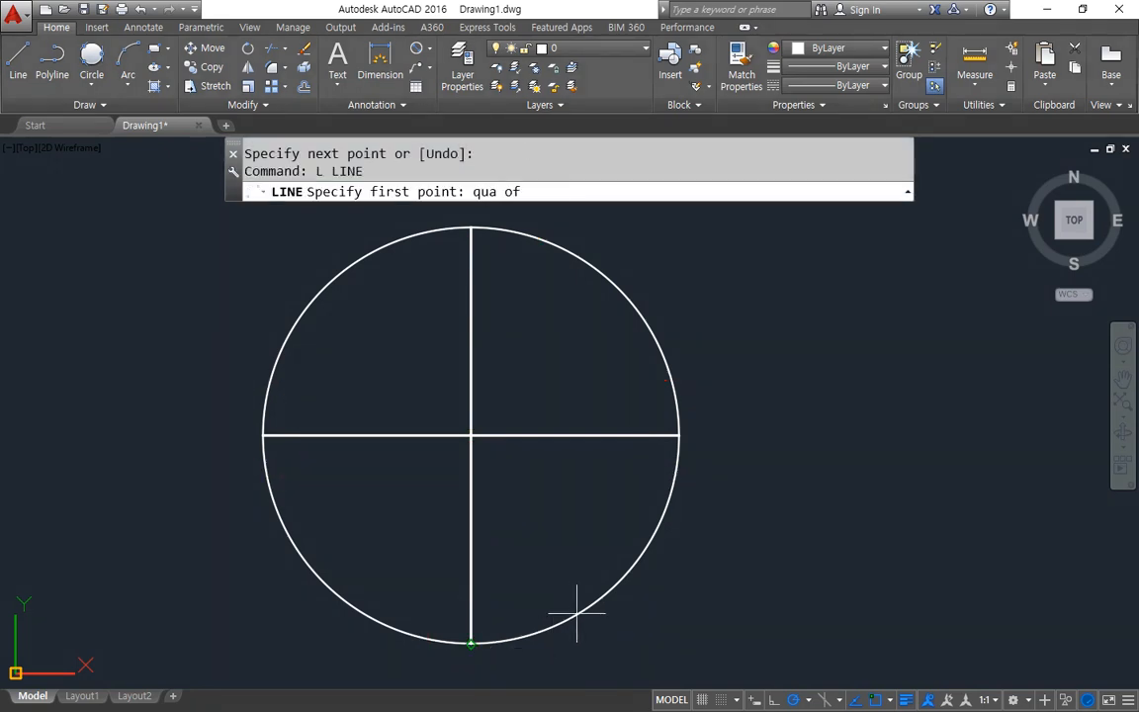
{"action": "left_click", "coordinate": [580, 614]}
{"action": "type", "text": "qua"}
{"action": "key", "text": "Return"}
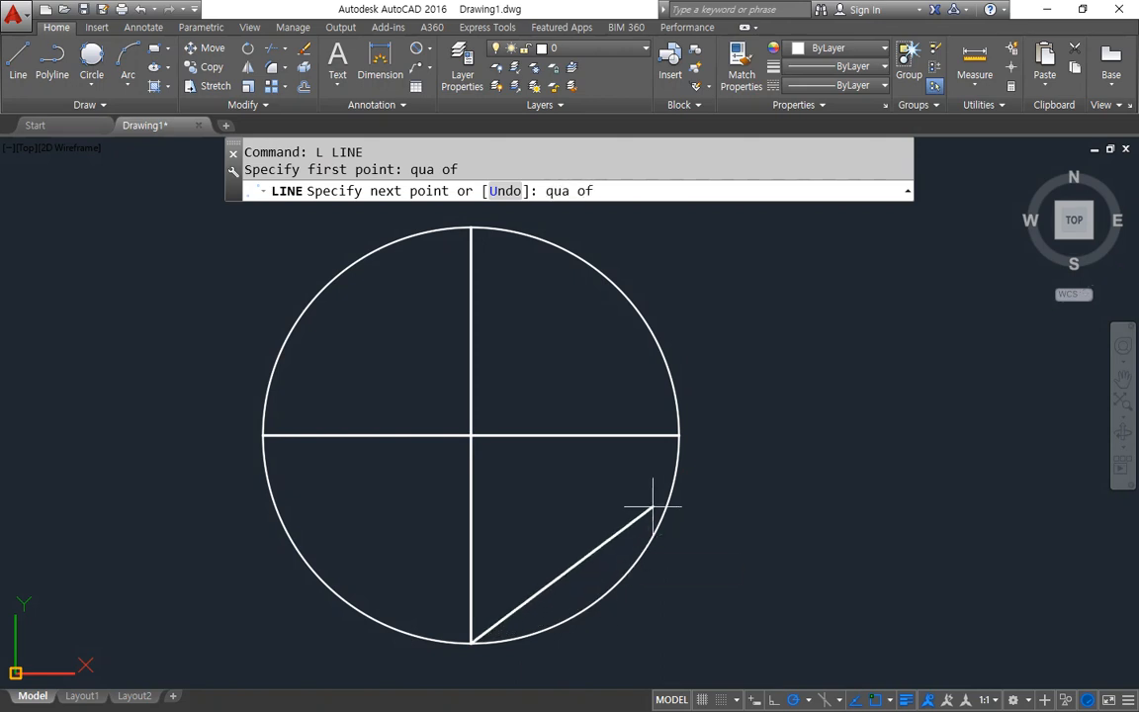
{"action": "left_click", "coordinate": [673, 475]}
{"action": "type", "text": "qua"}
{"action": "key", "text": "Return"}
{"action": "left_click", "coordinate": [590, 243]}
Step: Continue the line chain to the circle's left quadrant and back to its bottom quadrant, completing the diamond
{"action": "type", "text": "qua"}
{"action": "key", "text": "Return"}
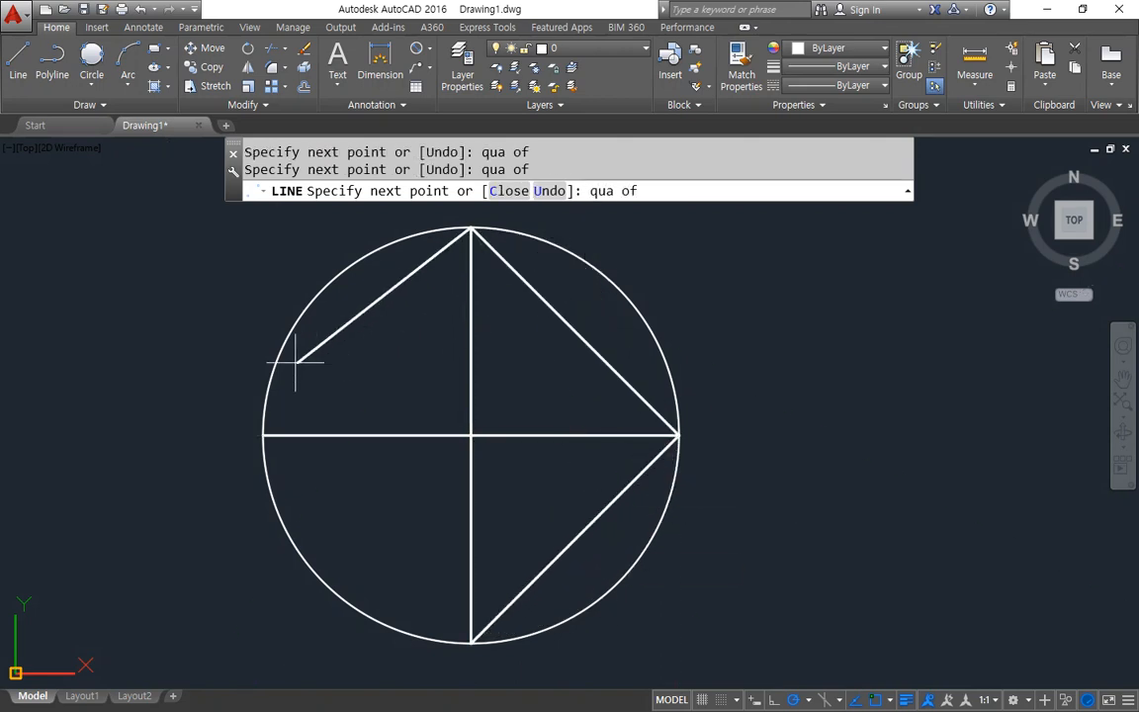
{"action": "left_click", "coordinate": [267, 358]}
{"action": "type", "text": "qua"}
{"action": "key", "text": "Return"}
{"action": "left_click", "coordinate": [378, 613]}
{"action": "key", "text": "Return"}
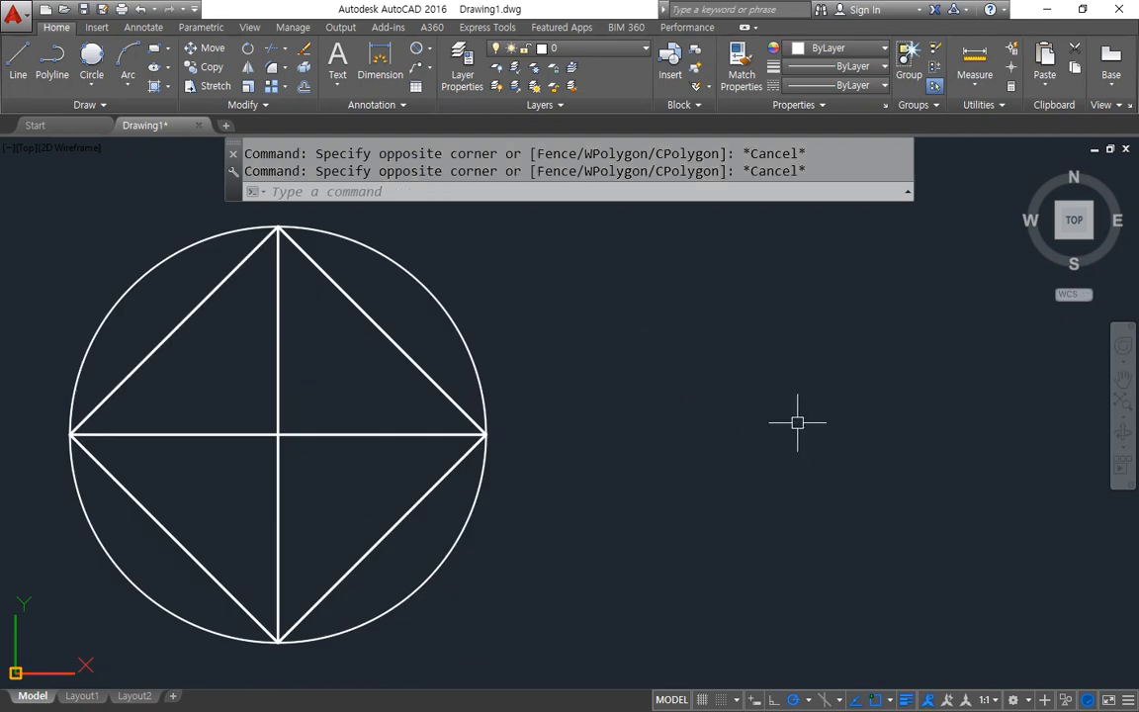
Step: Draw a smaller separate circle to the right of the existing circle
{"action": "type", "text": "c"}
{"action": "key", "text": "Return"}
{"action": "left_click", "coordinate": [820, 431]}
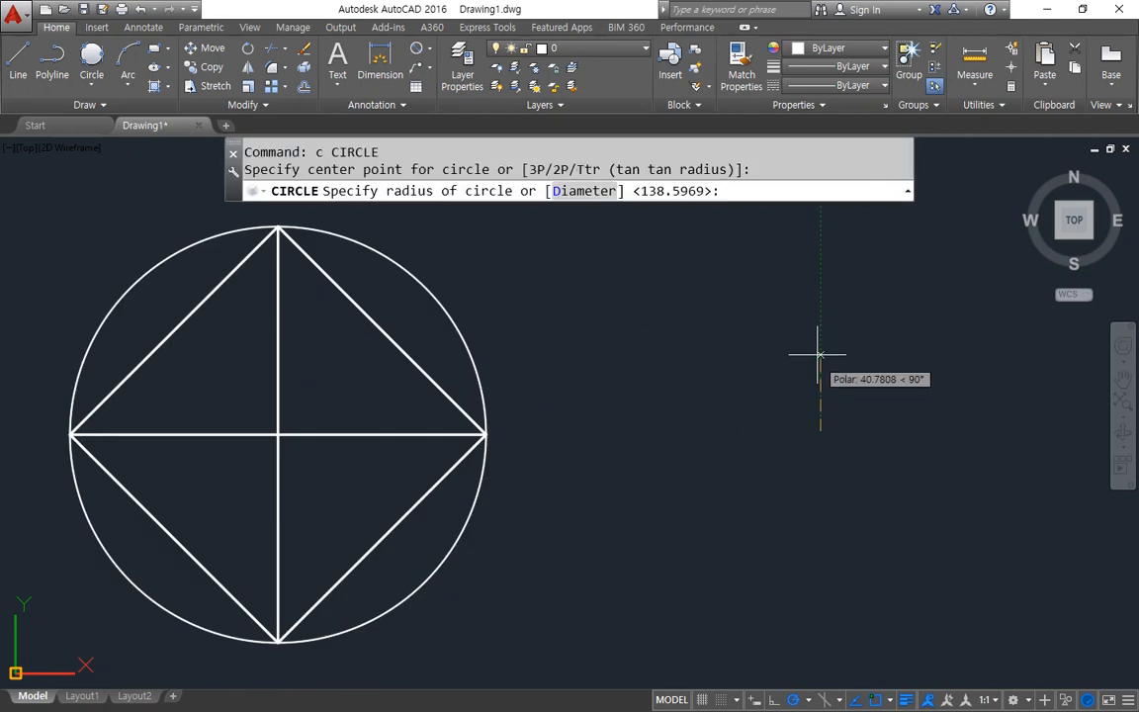
{"action": "left_click", "coordinate": [818, 284]}
Step: Erase the cross and diamond lines inside the large circle
{"action": "left_click", "coordinate": [364, 290]}
{"action": "left_click", "coordinate": [200, 590]}
{"action": "type", "text": "e"}
{"action": "key", "text": "Return"}
Step: Draw a line from a free point left of the large circle to its upper side using a one-time Tangent snap
{"action": "middle_click_drag", "start_coordinate": [503, 595], "coordinate": [529, 602]}
{"action": "scroll", "coordinate": [529, 603], "scroll_direction": "down", "scroll_amount": 3}
{"action": "middle_click_drag", "start_coordinate": [288, 506], "coordinate": [326, 475]}
{"action": "type", "text": "l"}
{"action": "key", "text": "Return"}
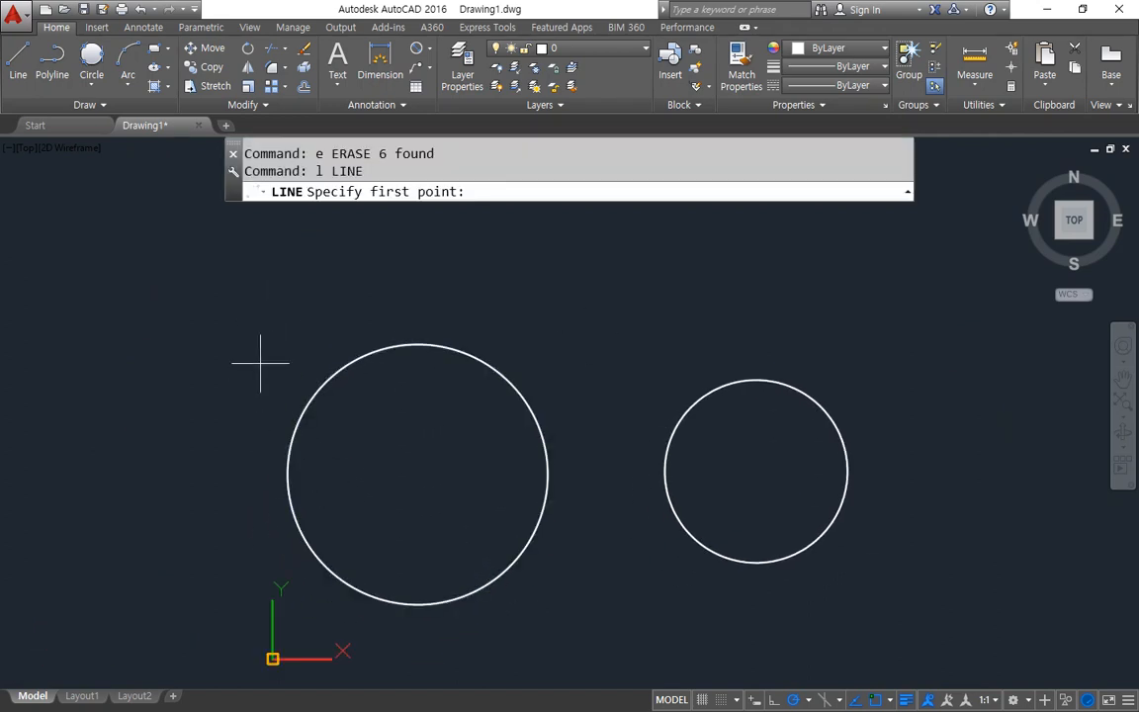
{"action": "left_click", "coordinate": [91, 452]}
{"action": "middle_click_drag", "start_coordinate": [97, 425], "coordinate": [215, 391]}
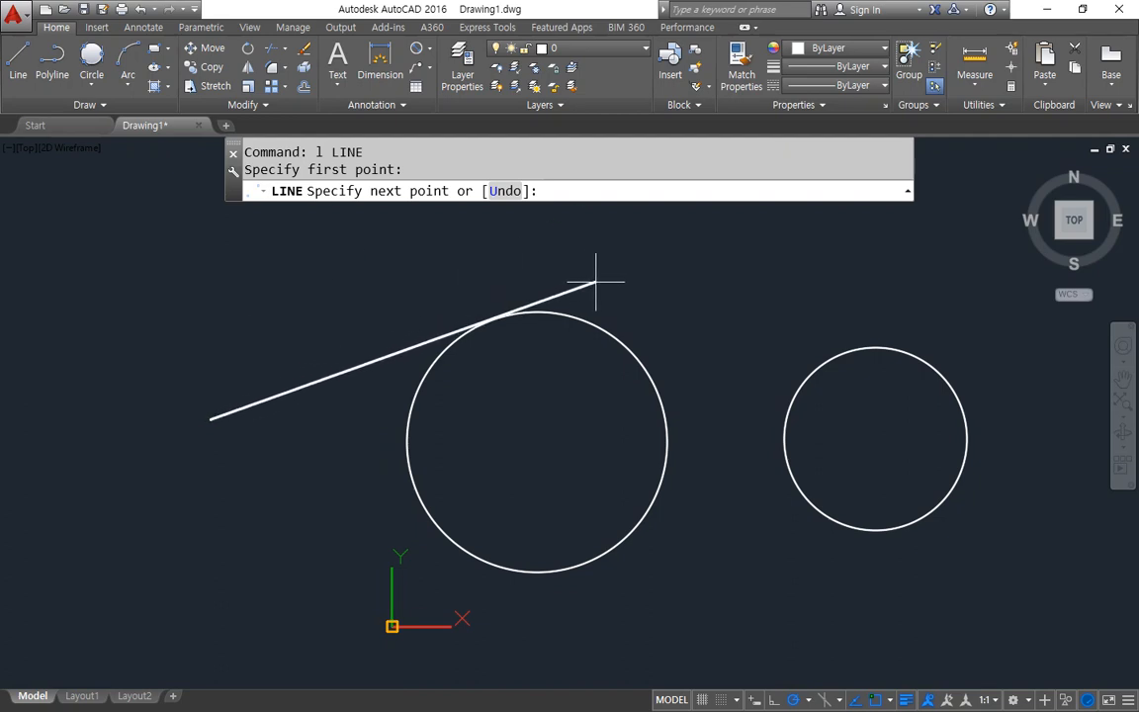
{"action": "type", "text": "tan"}
{"action": "key", "text": "space"}
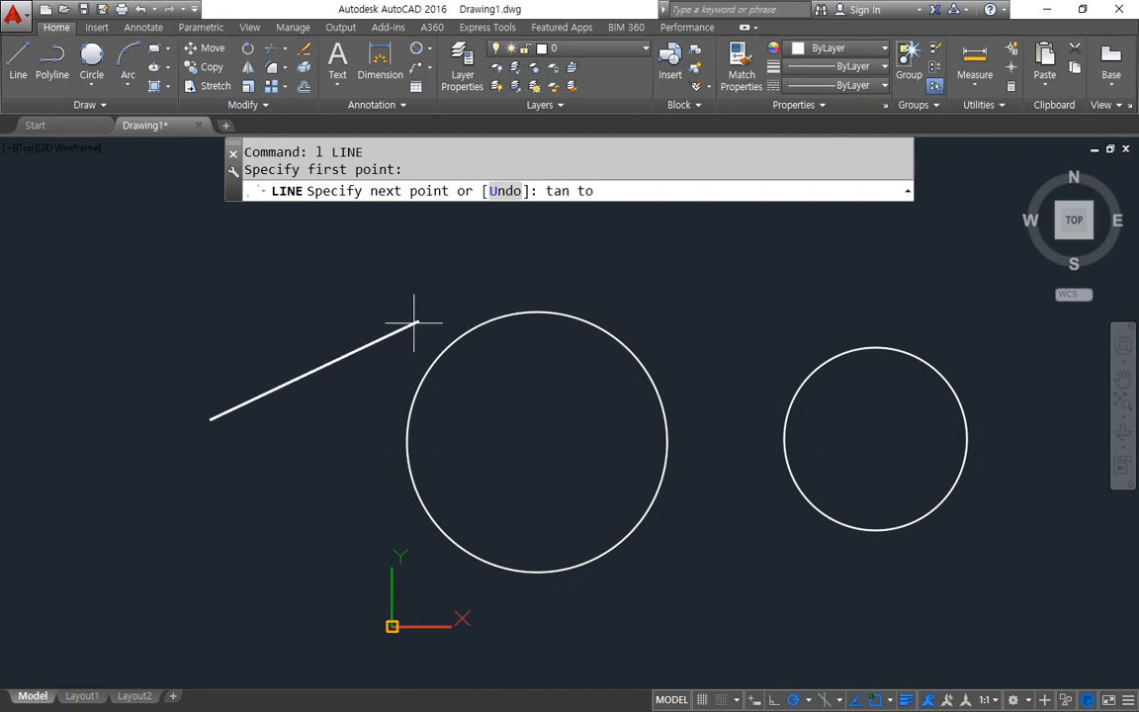
{"action": "left_click", "coordinate": [415, 383]}
{"action": "key", "text": "space"}
Step: Draw a second line from the same starting point, tangent to the lower side of the large circle
{"action": "key", "text": "space"}
{"action": "left_click", "coordinate": [211, 419]}
{"action": "type", "text": "tan"}
{"action": "key", "text": "space"}
{"action": "left_click", "coordinate": [444, 529]}
{"action": "key", "text": "space"}
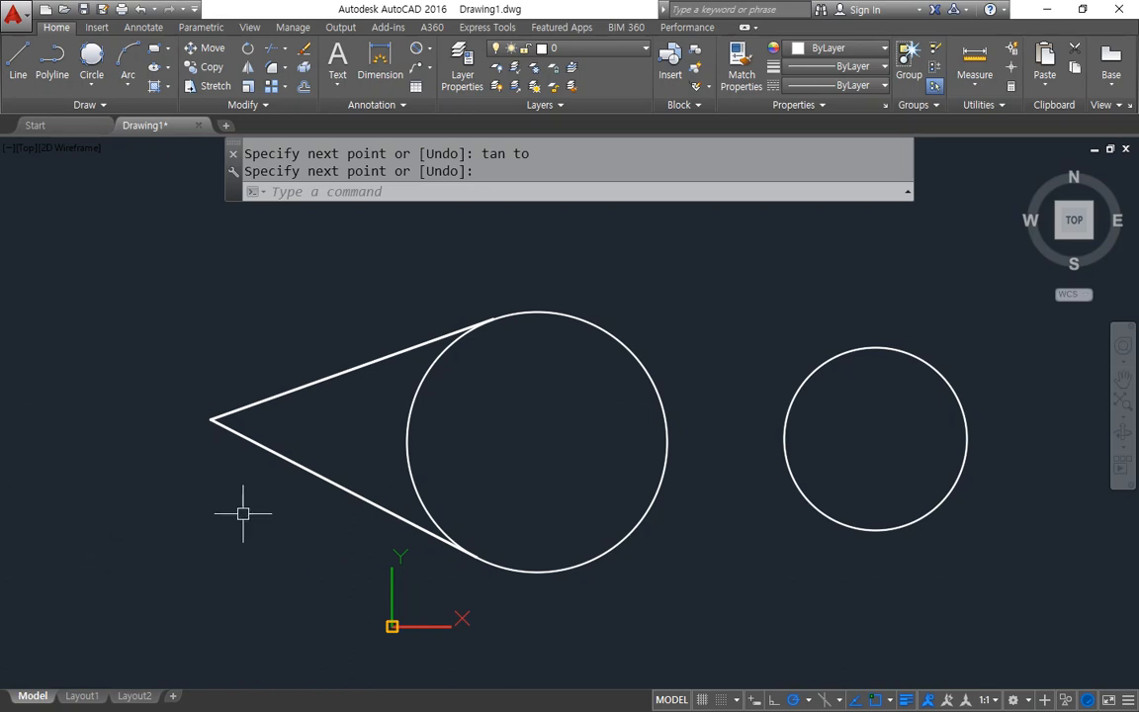
Step: Erase the two tangent lines left of the large circle
{"action": "left_click_drag", "start_coordinate": [302, 500], "coordinate": [151, 325]}
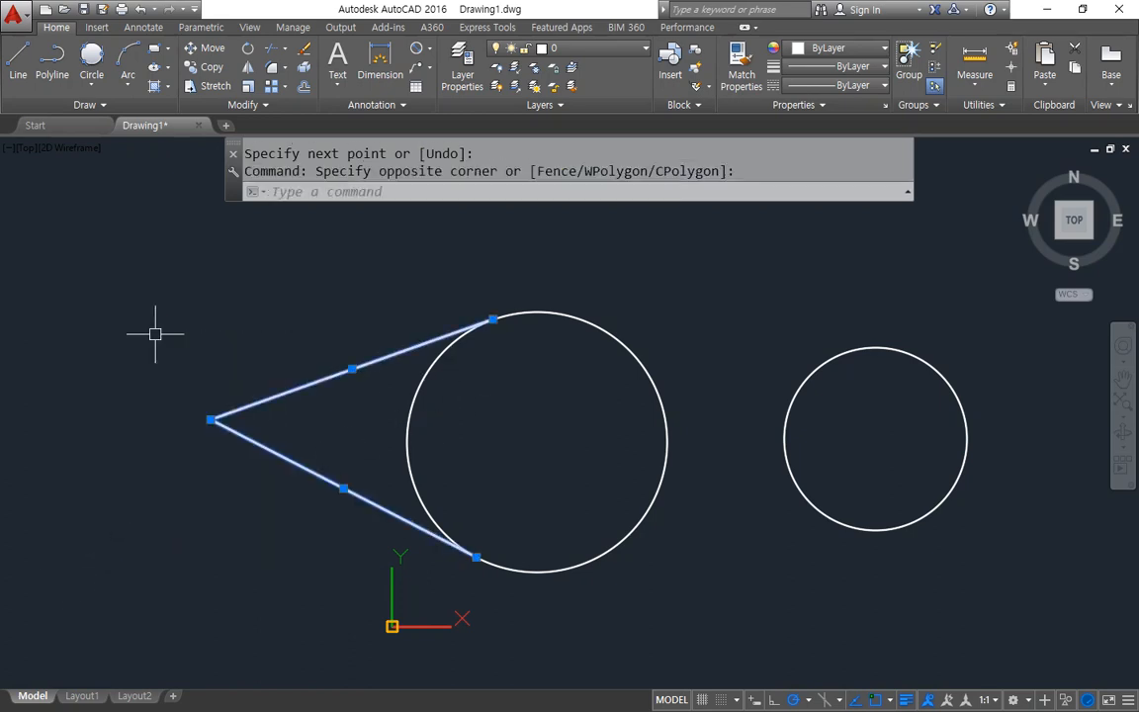
{"action": "type", "text": "e"}
{"action": "key", "text": "space"}
Step: Draw a line that starts with a Tangent snap on the large circle and ends at a free point to its left
{"action": "type", "text": "l"}
{"action": "key", "text": "space"}
{"action": "type", "text": "tan"}
{"action": "key", "text": "space"}
{"action": "left_click", "coordinate": [459, 328]}
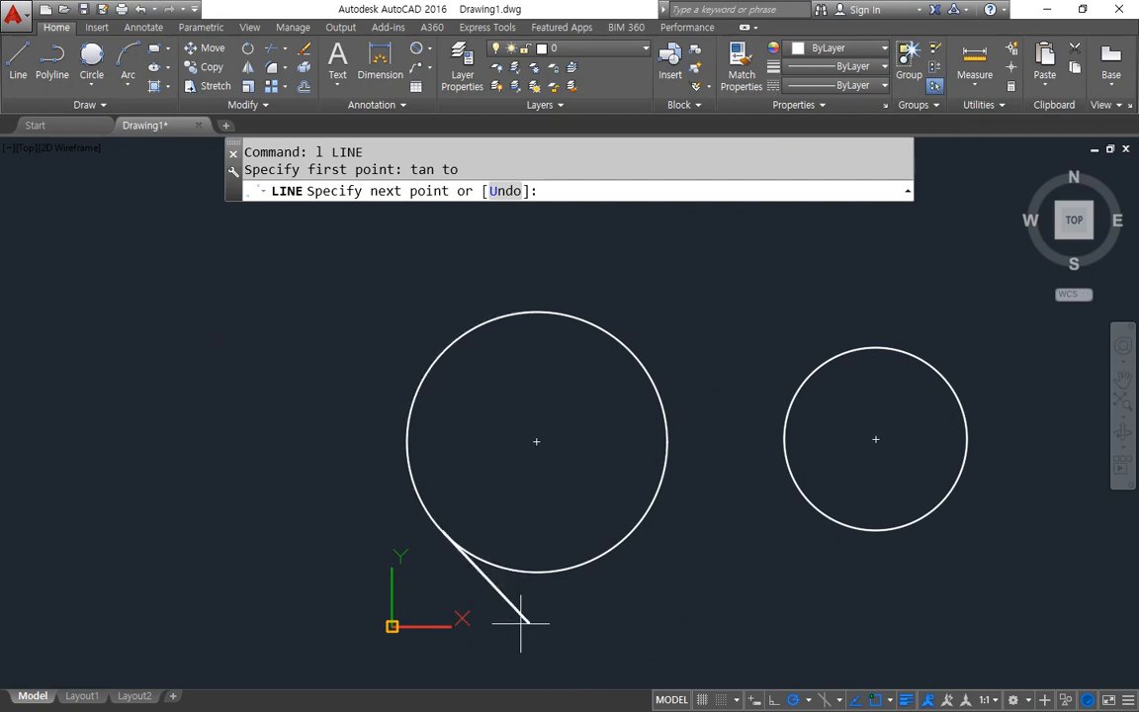
{"action": "left_click", "coordinate": [188, 405]}
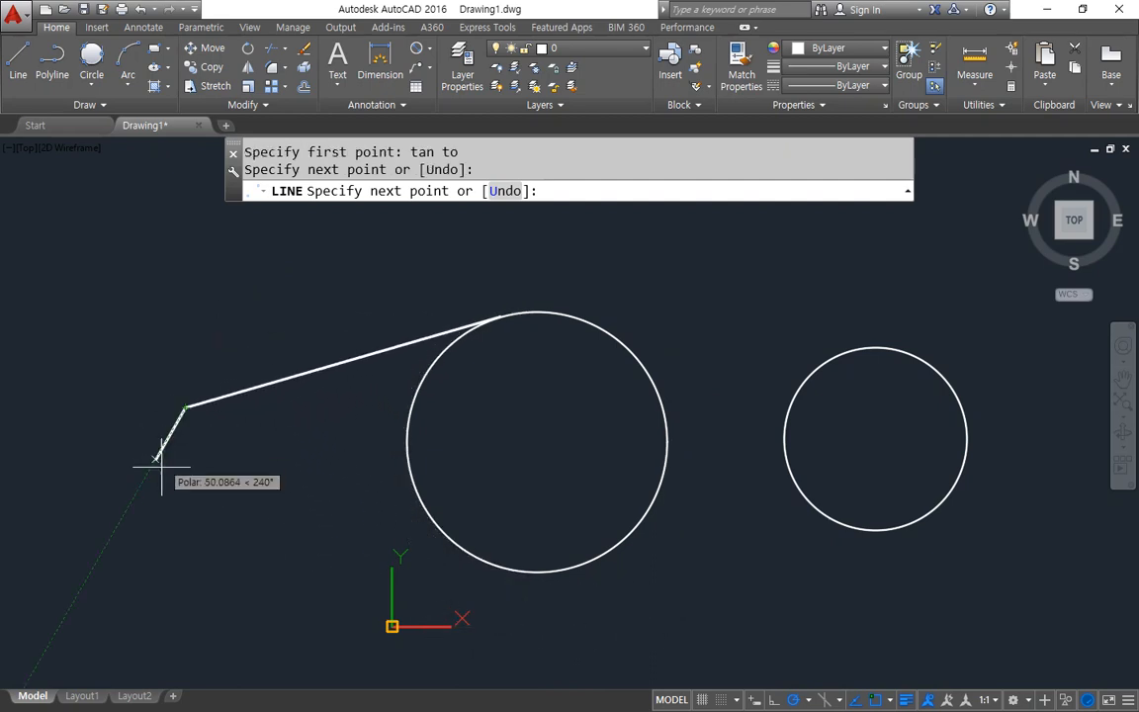
{"action": "key", "text": "space"}
Step: Erase the single tangent line left of the large circle
{"action": "left_click", "coordinate": [247, 427]}
{"action": "left_click", "coordinate": [198, 346]}
{"action": "type", "text": "e"}
{"action": "key", "text": "space"}
Step: Redraw the line from a Tangent snap on the large circle's upper side to a free point on the left
{"action": "type", "text": "l"}
{"action": "key", "text": "space"}
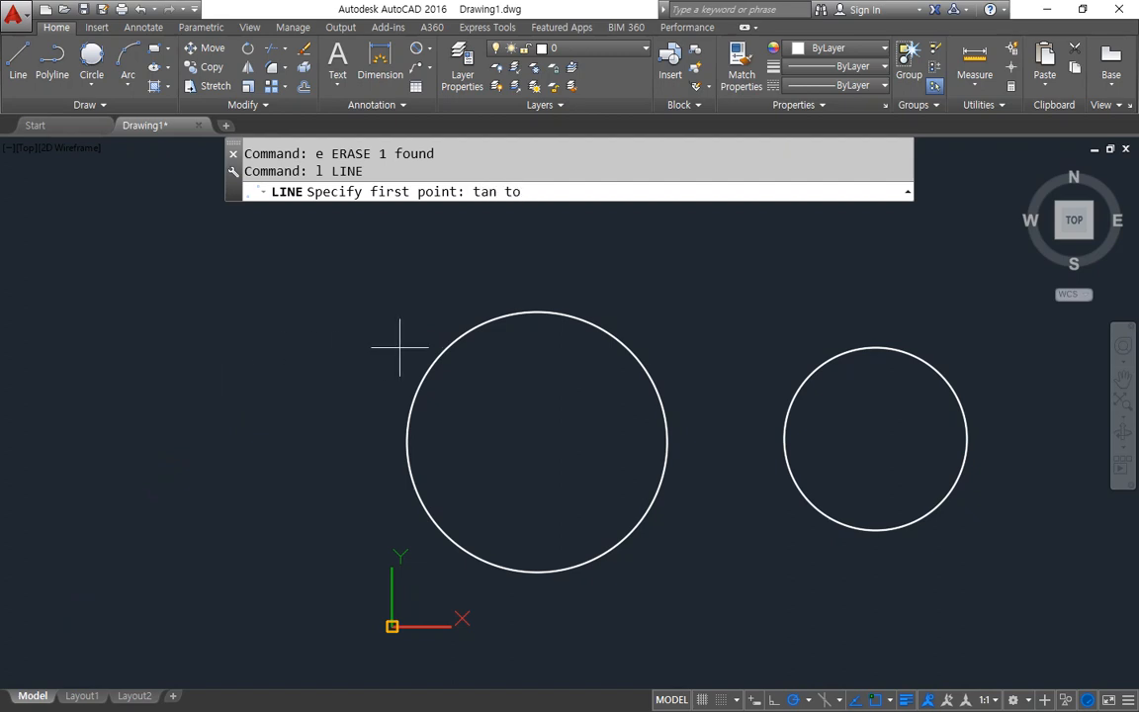
{"action": "left_click", "coordinate": [435, 358]}
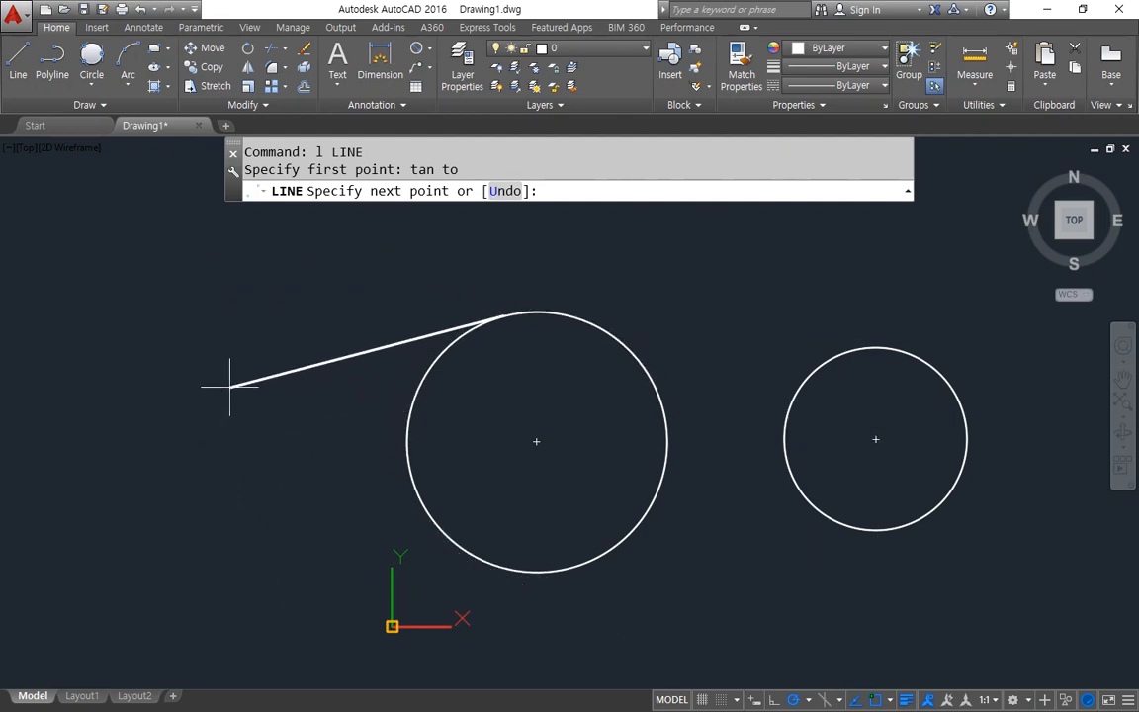
{"action": "left_click", "coordinate": [164, 422]}
{"action": "key", "text": "Return"}
Step: Draw a line from a Tangent snap on the large circle's lower side to the free end of the upper tangent line
{"action": "key", "text": "Return"}
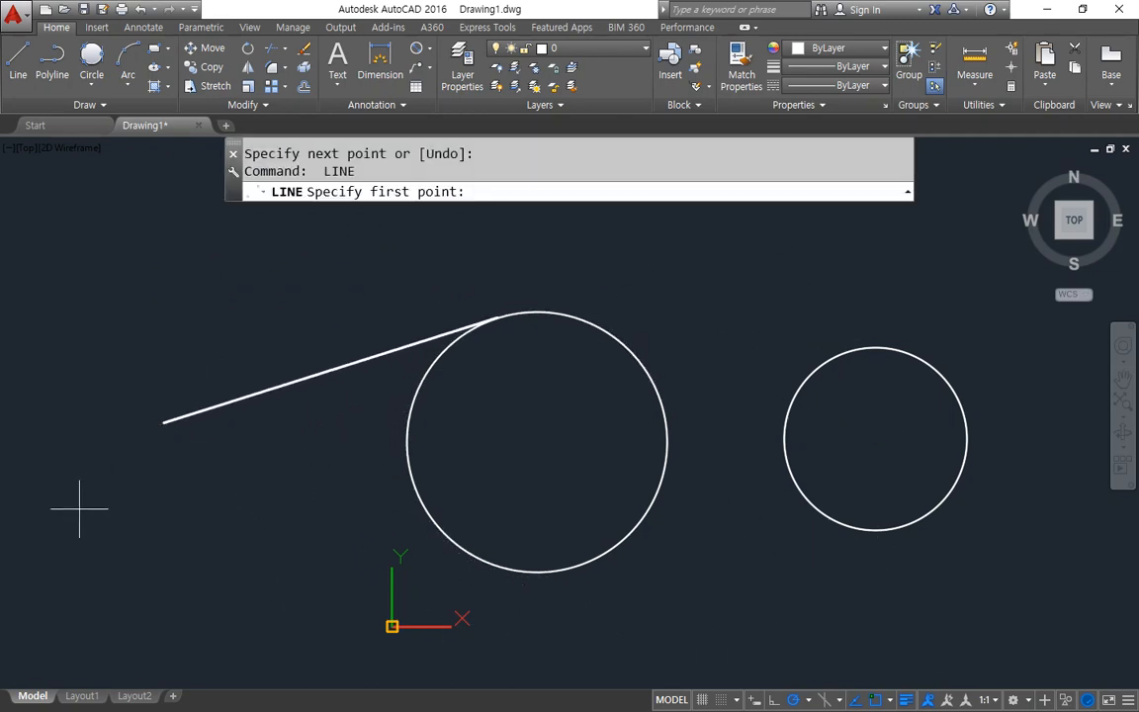
{"action": "type", "text": "tan"}
{"action": "key", "text": "Return"}
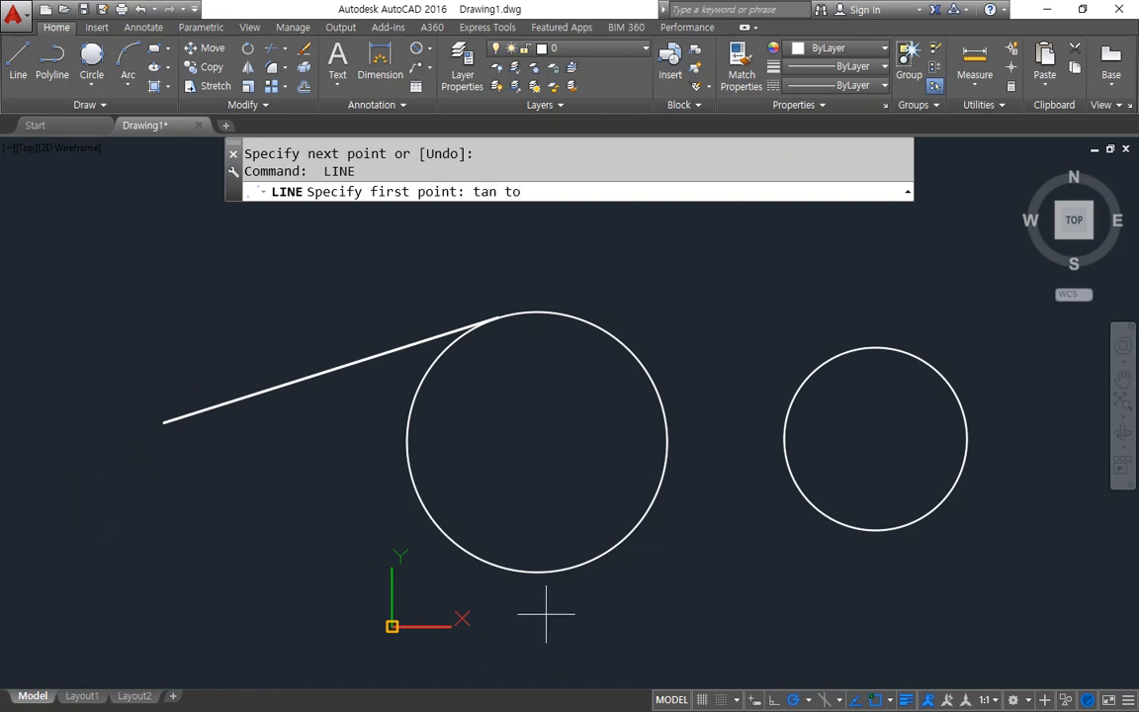
{"action": "left_click", "coordinate": [550, 564]}
{"action": "left_click", "coordinate": [166, 423]}
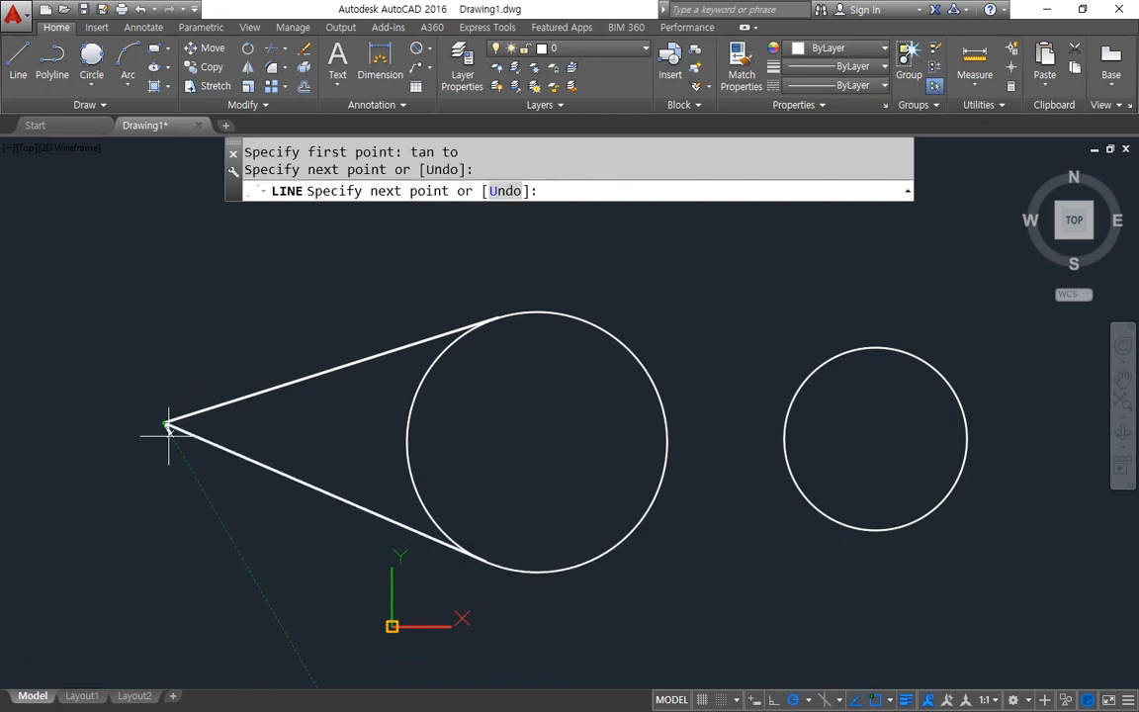
{"action": "key", "text": "Return"}
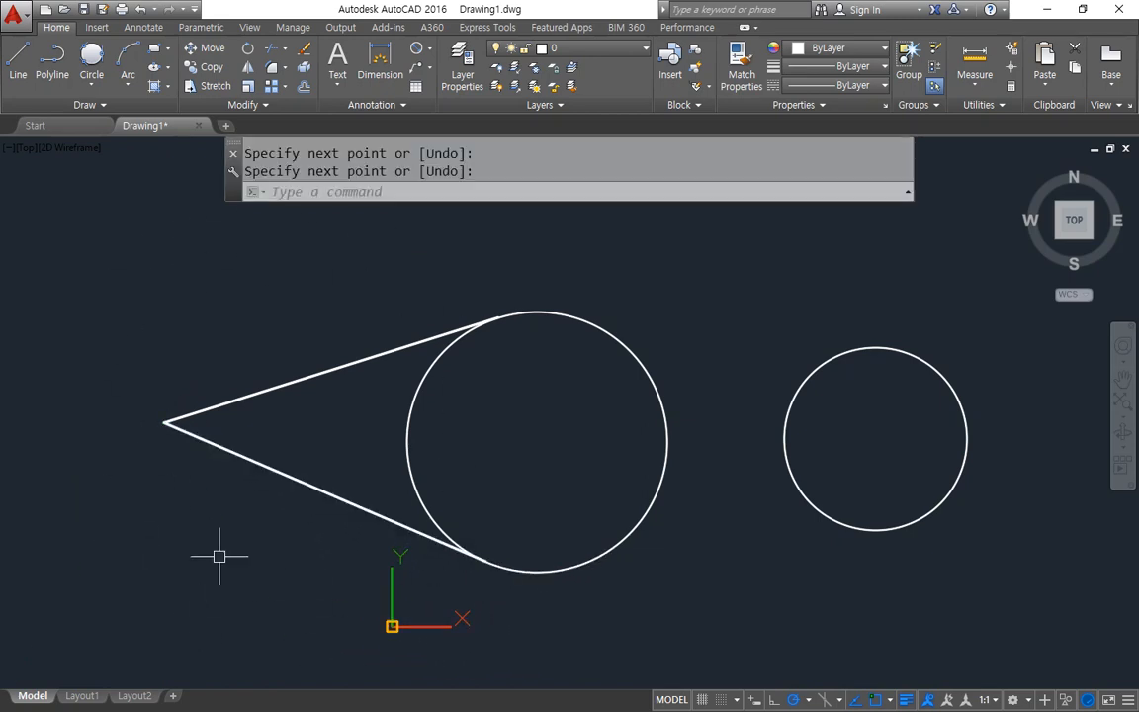
Step: Erase both tangent lines that meet left of the large circle
{"action": "left_click", "coordinate": [252, 529]}
{"action": "left_click", "coordinate": [188, 366]}
{"action": "type", "text": "e"}
{"action": "key", "text": "Return"}
Step: Connect the top quadrants of the large and small circles with a line using Quadrant snaps
{"action": "middle_click_drag", "start_coordinate": [610, 420], "coordinate": [249, 414]}
{"action": "scroll", "coordinate": [267, 395], "scroll_direction": "up", "scroll_amount": 4}
{"action": "middle_click_drag", "start_coordinate": [281, 371], "coordinate": [467, 393]}
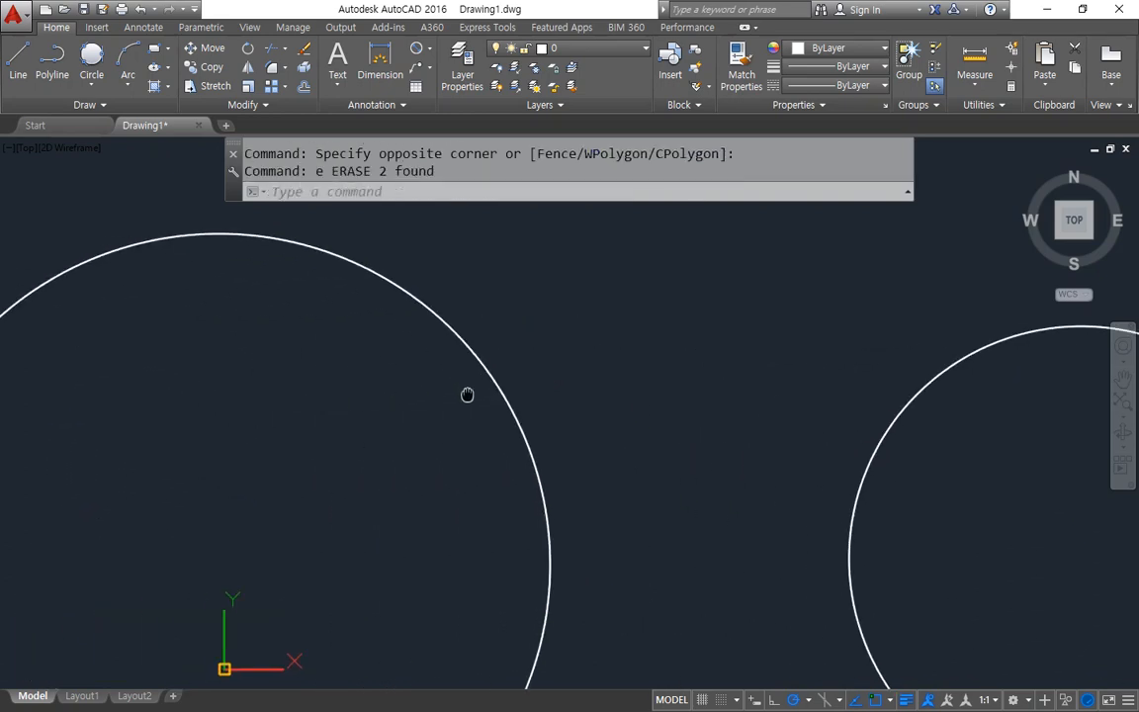
{"action": "type", "text": "l"}
{"action": "key", "text": "Return"}
{"action": "type", "text": "qua"}
{"action": "key", "text": "space"}
{"action": "left_click", "coordinate": [401, 285]}
{"action": "type", "text": "qua"}
{"action": "key", "text": "space"}
{"action": "left_click", "coordinate": [966, 368]}
{"action": "key", "text": "Return"}
Step: Examine closely how the quadrant-to-quadrant line meets the large circle near its top
{"action": "mouse_move", "coordinate": [818, 361]}
{"action": "middle_mouse_down"}
{"action": "mouse_move", "coordinate": [712, 420]}
{"action": "mouse_move", "coordinate": [724, 427]}
{"action": "middle_mouse_up"}
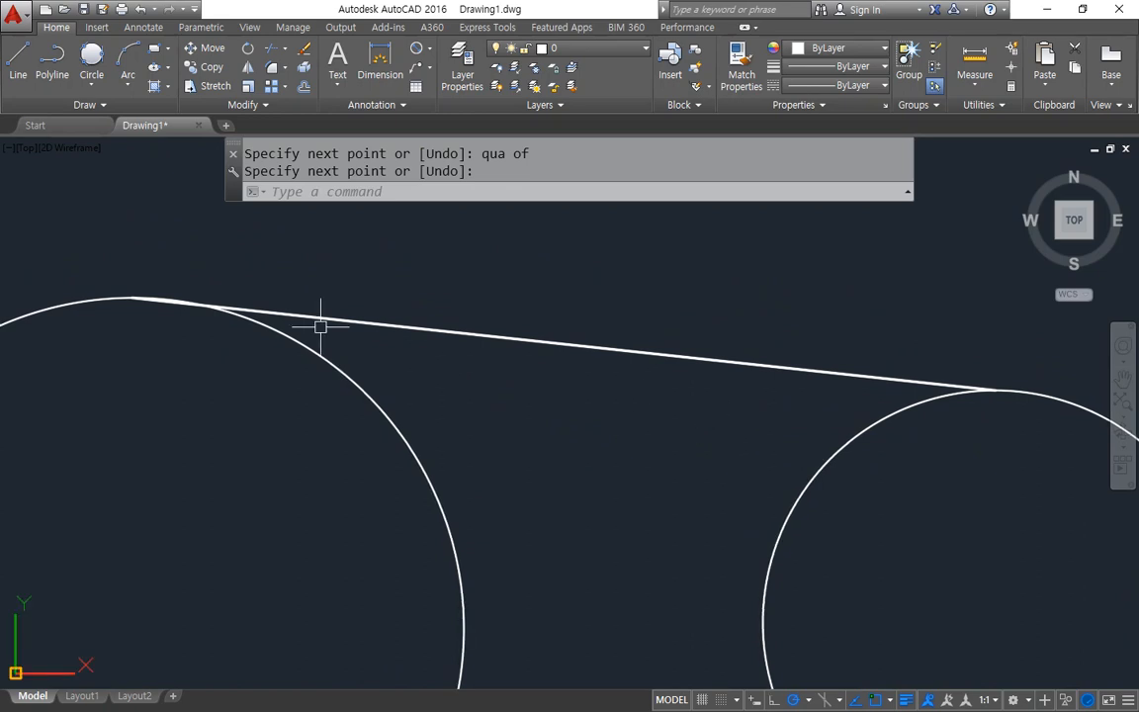
{"action": "scroll", "coordinate": [129, 289], "scroll_direction": "up", "scroll_amount": 3}
{"action": "scroll", "coordinate": [128, 289], "scroll_direction": "up", "scroll_amount": 3}
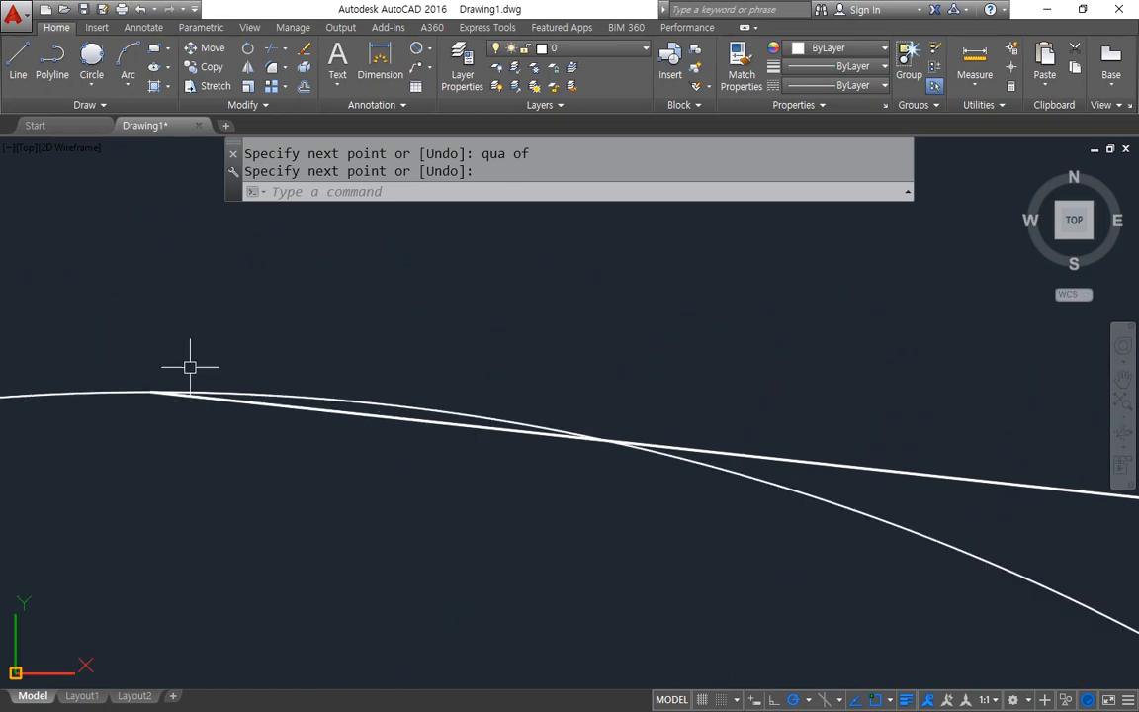
{"action": "scroll", "coordinate": [190, 367], "scroll_direction": "up", "scroll_amount": 2}
{"action": "left_click_drag", "start_coordinate": [469, 420], "coordinate": [460, 445]}
{"action": "key", "text": "Escape"}
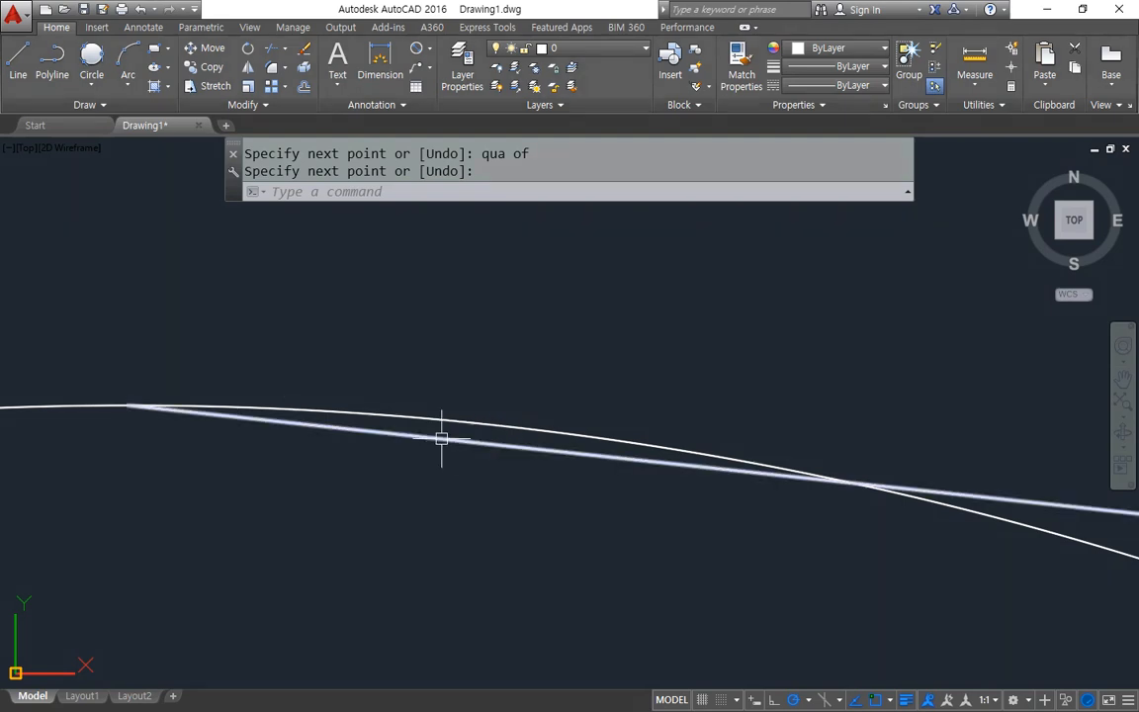
{"action": "scroll", "coordinate": [411, 437], "scroll_direction": "down", "scroll_amount": 3}
{"action": "key", "text": "ctrl+2"}
{"action": "left_click_drag", "start_coordinate": [423, 489], "coordinate": [545, 492]}
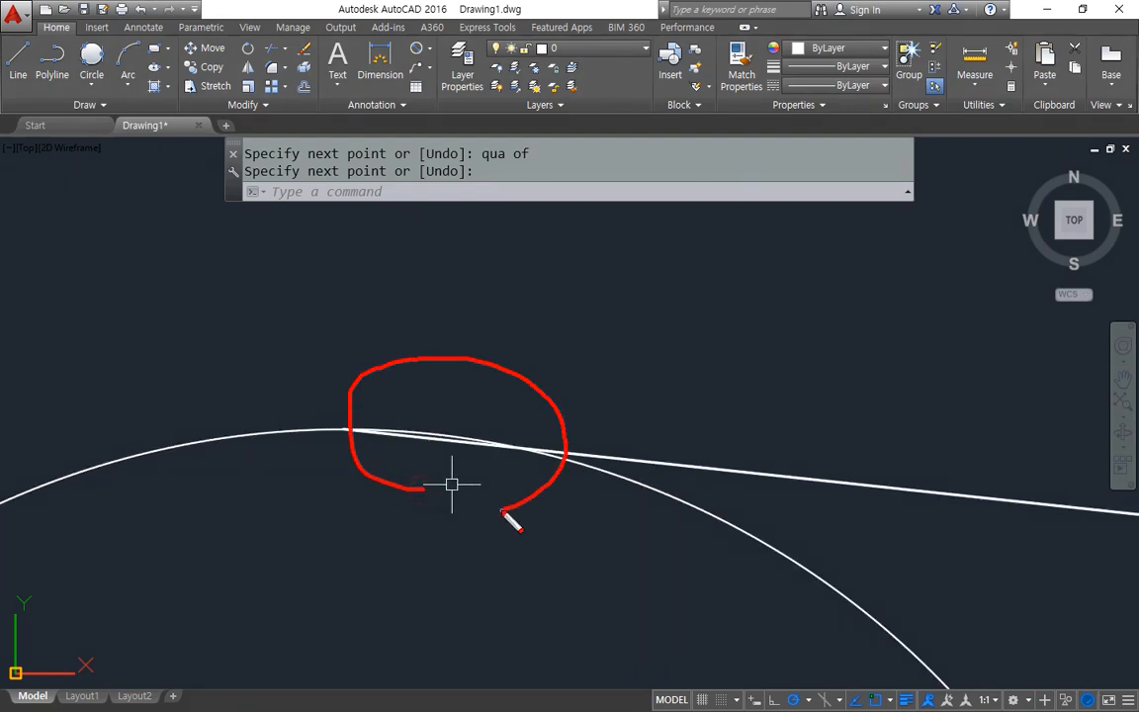
{"action": "key", "text": "Escape"}
Step: Draw a line tangent to the lower sides of both circles using one-time Tangent snaps
{"action": "scroll", "coordinate": [452, 484], "scroll_direction": "down", "scroll_amount": 5}
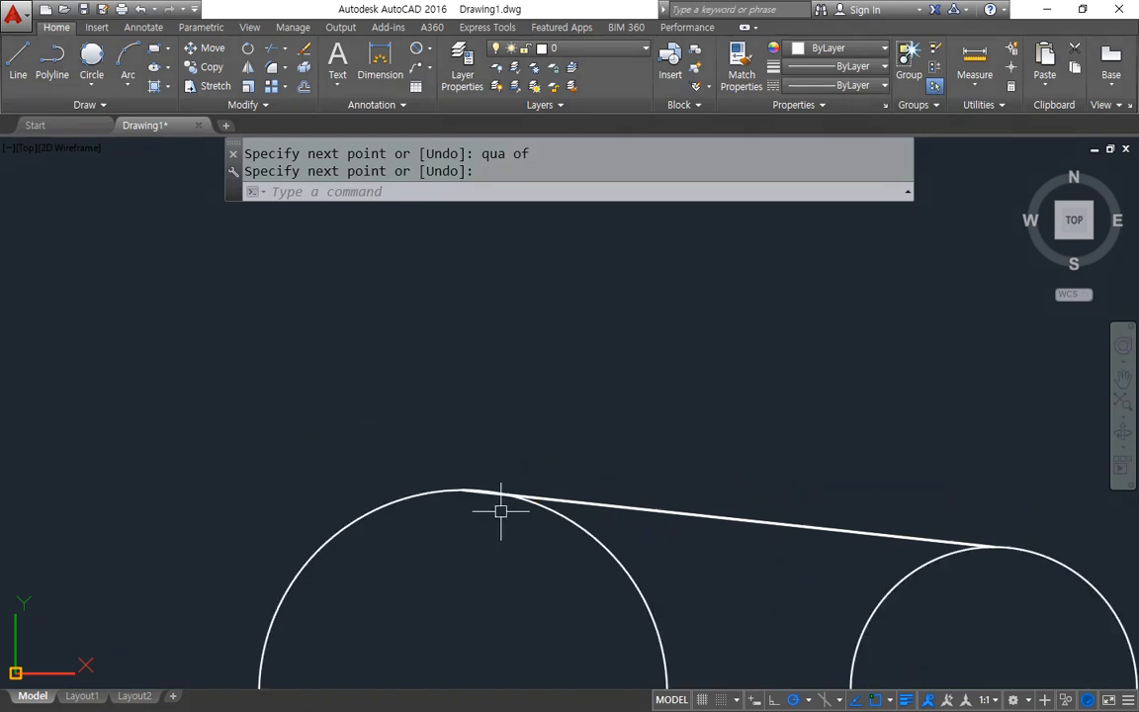
{"action": "type", "text": "1"}
{"action": "key", "text": "Return"}
{"action": "type", "text": "tan"}
{"action": "key", "text": "Return"}
{"action": "left_click", "coordinate": [462, 610]}
{"action": "type", "text": "tan"}
{"action": "key", "text": "Return"}
{"action": "left_click", "coordinate": [797, 561]}
{"action": "key", "text": "Return"}
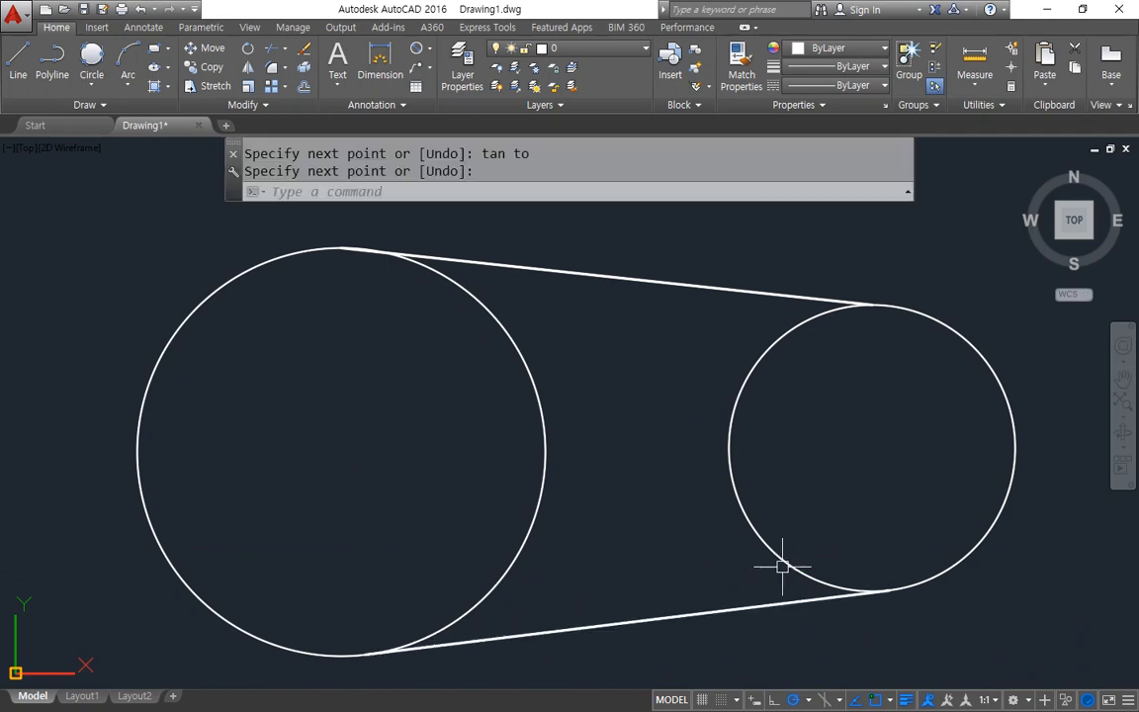
Step: Examine closely where the lower tangent line touches the large and small circles
{"action": "middle_click_drag", "start_coordinate": [547, 547], "coordinate": [371, 374]}
{"action": "scroll", "coordinate": [247, 514], "scroll_direction": "up", "scroll_amount": 5}
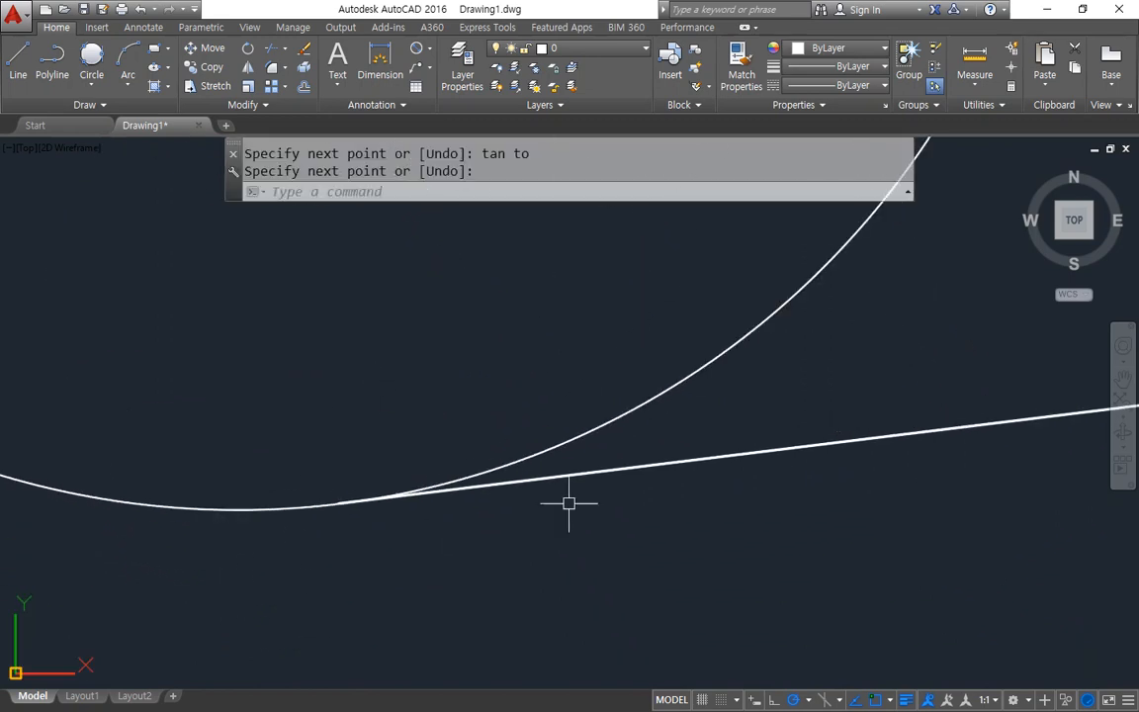
{"action": "scroll", "coordinate": [569, 503], "scroll_direction": "down", "scroll_amount": 4}
{"action": "middle_click_drag", "start_coordinate": [585, 481], "coordinate": [157, 472]}
{"action": "scroll", "coordinate": [836, 366], "scroll_direction": "up", "scroll_amount": 4}
{"action": "scroll", "coordinate": [558, 377], "scroll_direction": "down", "scroll_amount": 3}
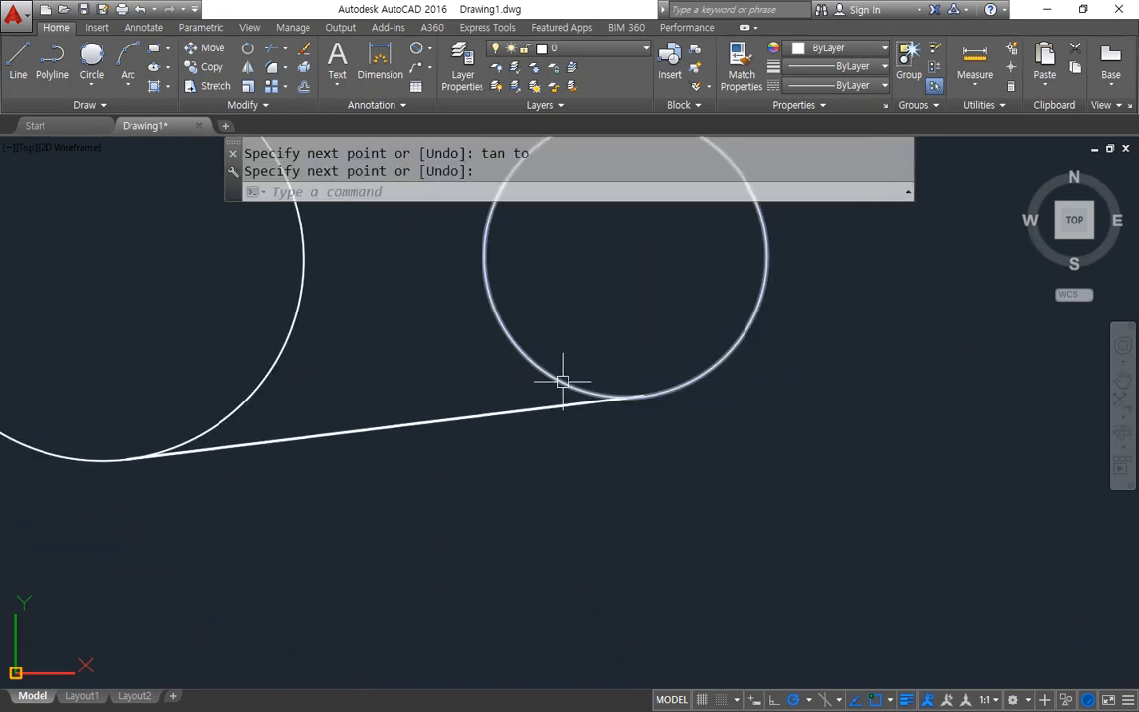
{"action": "middle_click_drag", "start_coordinate": [561, 382], "coordinate": [575, 459]}
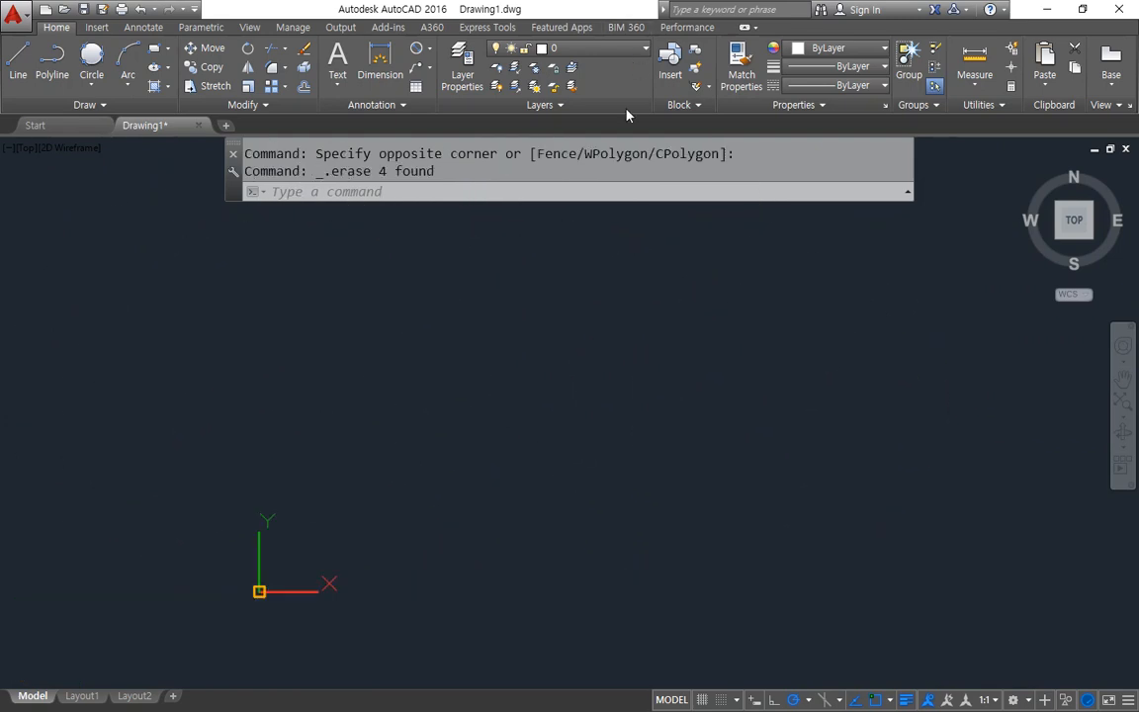
Step: Draw two separate diagonal lines that cross each other in an X
{"action": "type", "text": "l"}
{"action": "key", "text": "Return"}
{"action": "left_click", "coordinate": [583, 287]}
{"action": "left_click", "coordinate": [348, 538]}
{"action": "key", "text": "Return"}
{"action": "key", "text": "Return"}
{"action": "left_click", "coordinate": [333, 265]}
{"action": "left_click", "coordinate": [541, 542]}
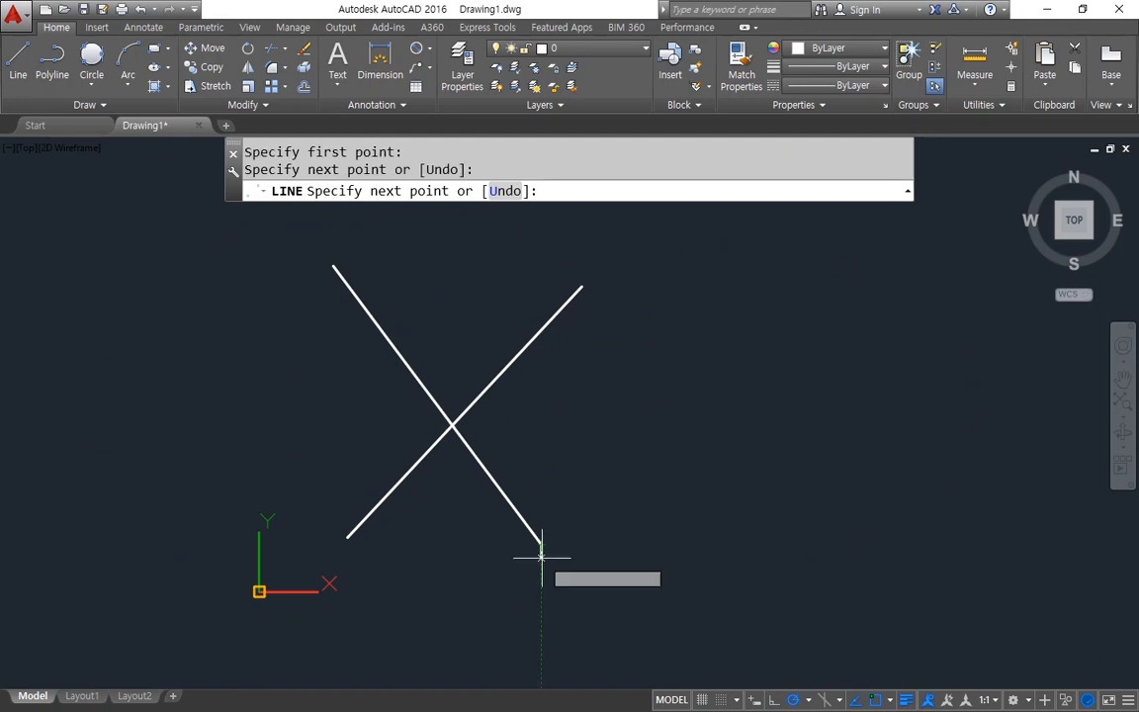
Step: Draw a circle with a radius of about 105 centred where the X's diagonals cross, using a one-time Intersection snap
{"action": "key", "text": "Return"}
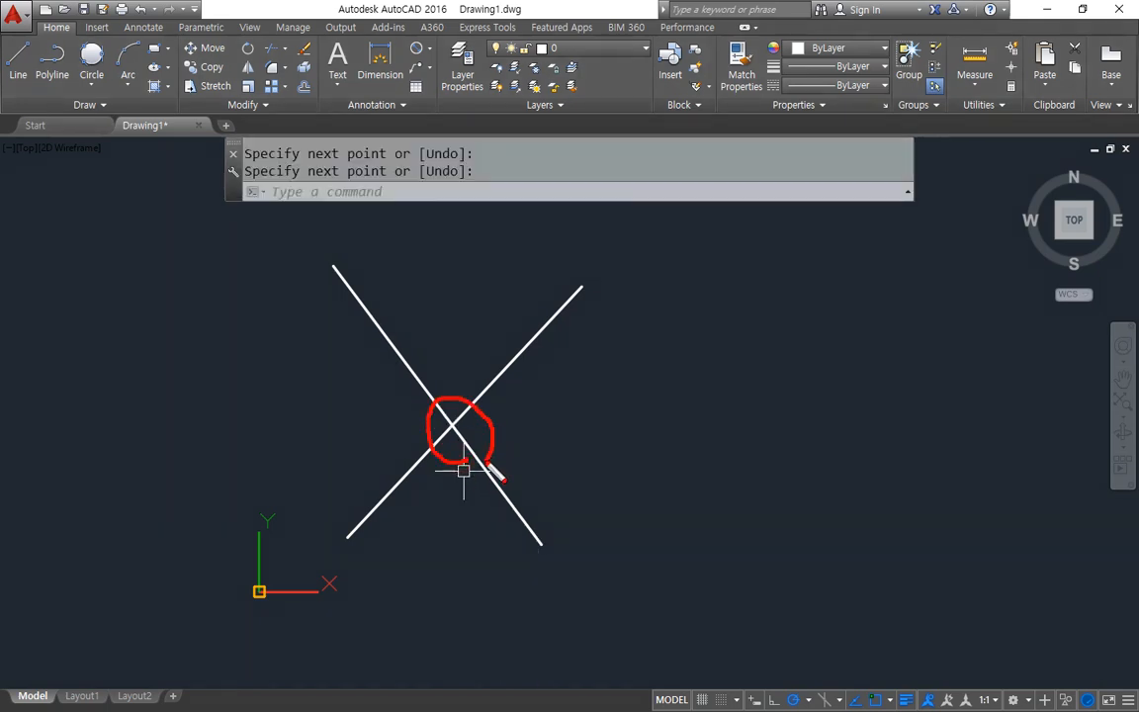
{"action": "type", "text": "c"}
{"action": "key", "text": "Return"}
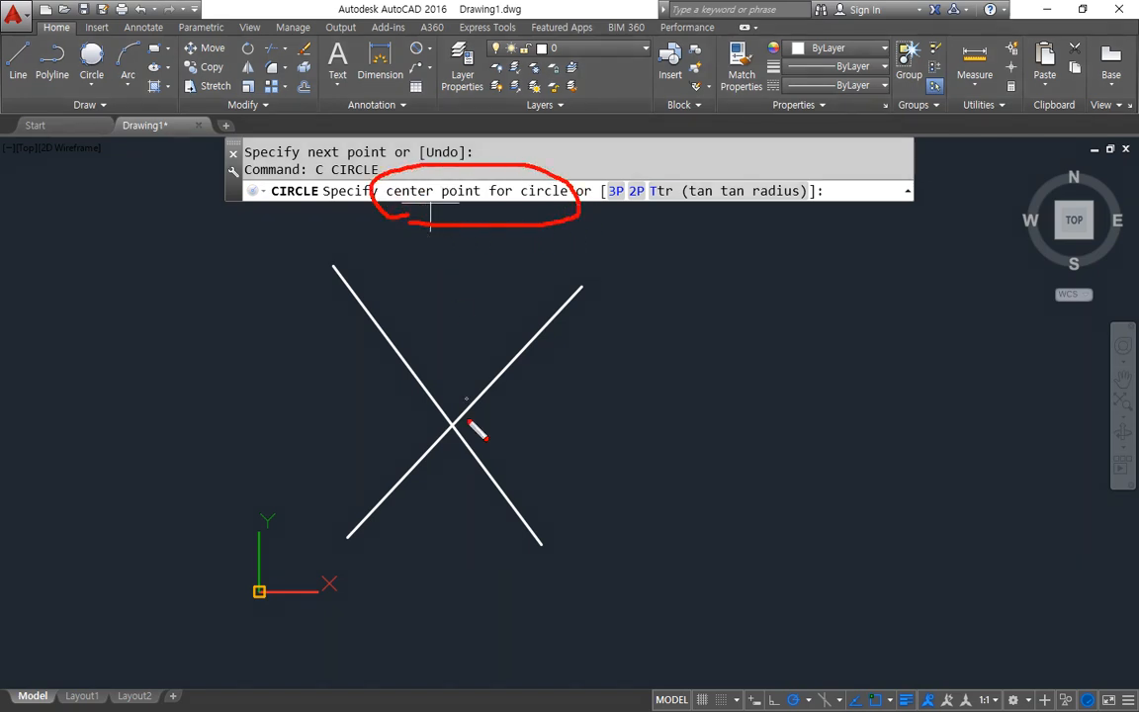
{"action": "right_click", "coordinate": [713, 317], "text": "shift"}
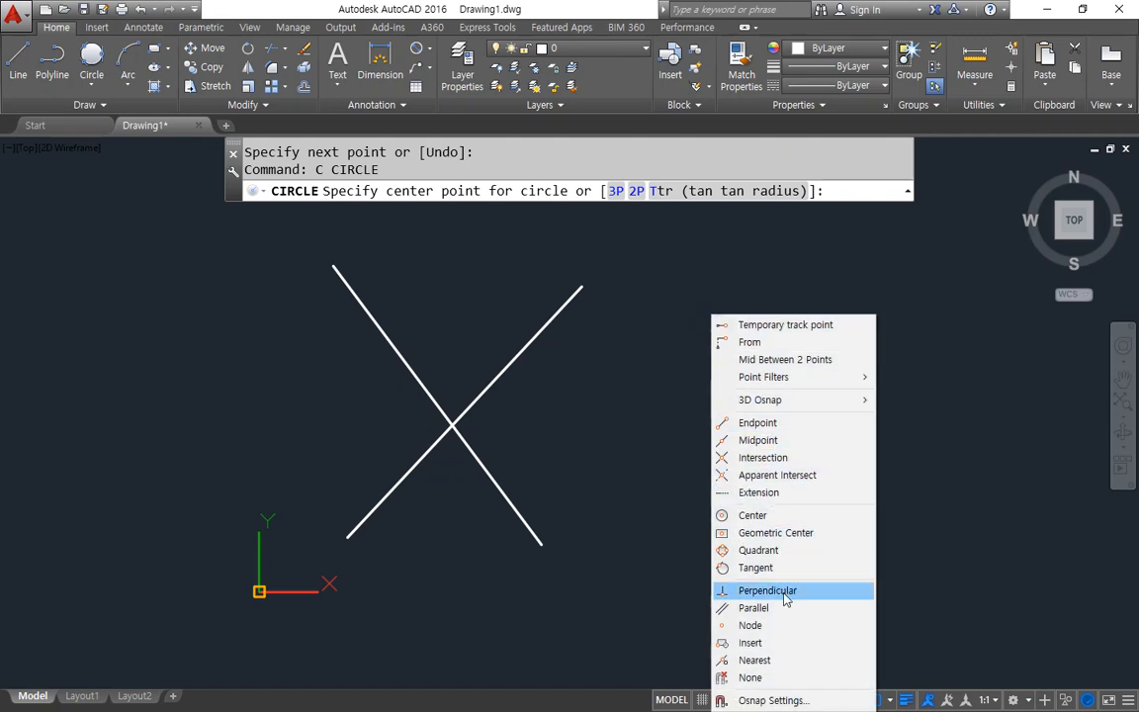
{"action": "left_click", "coordinate": [791, 458]}
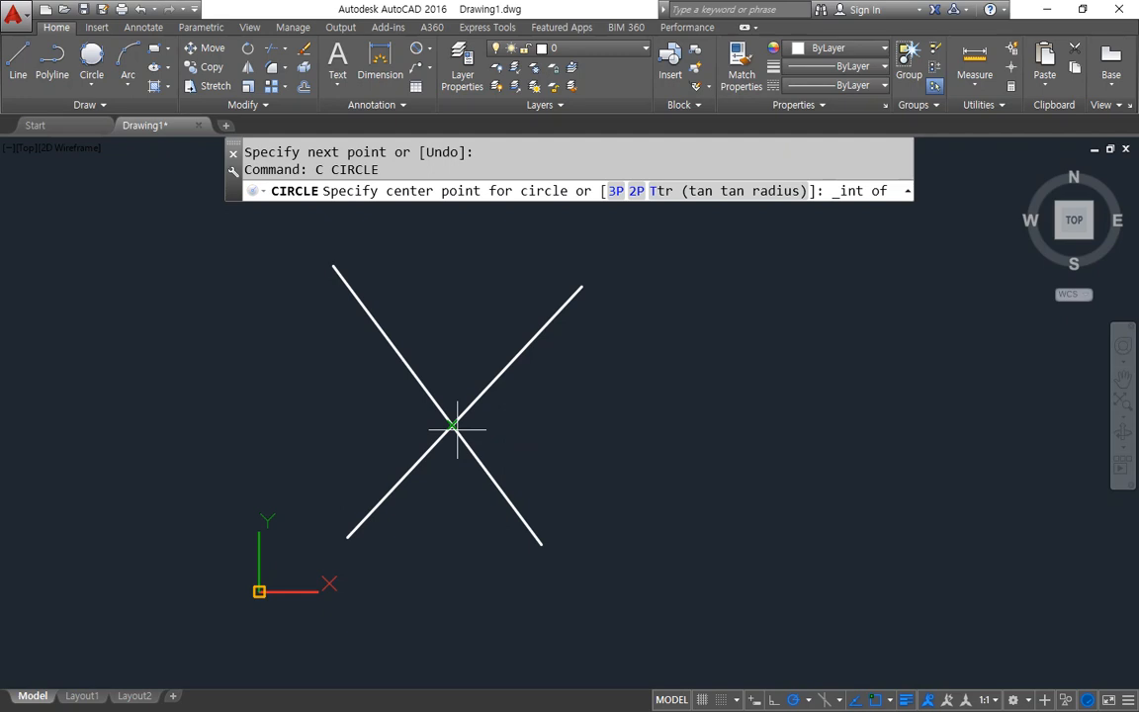
{"action": "left_click", "coordinate": [454, 426]}
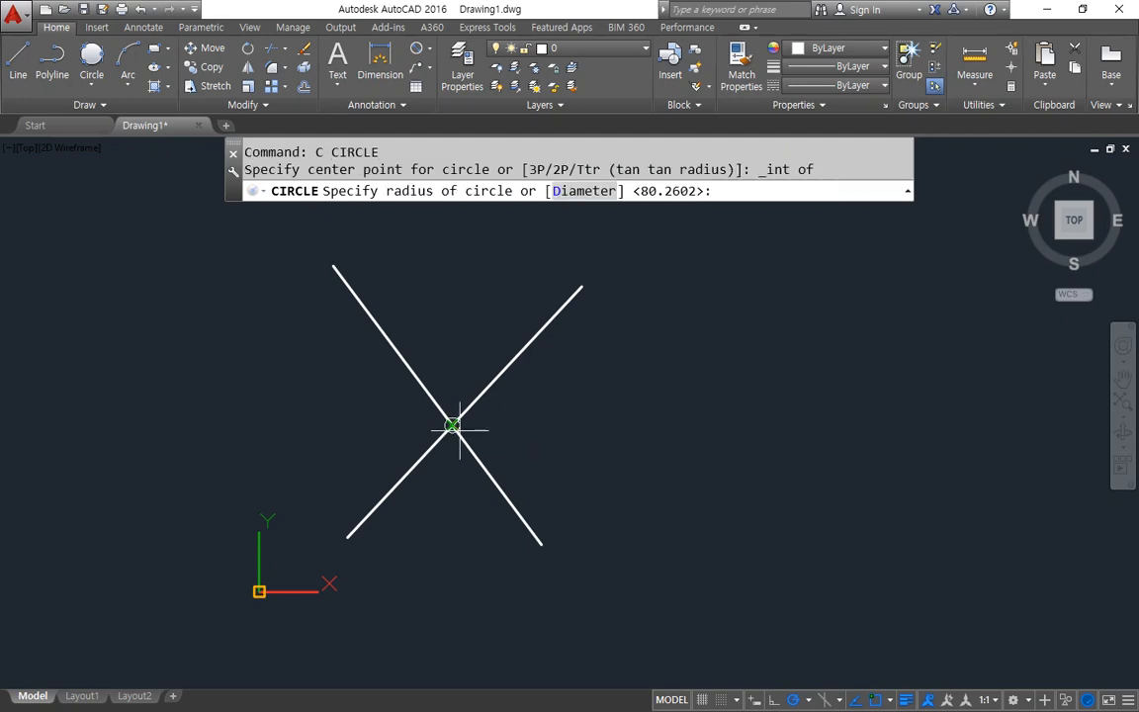
{"action": "left_click", "coordinate": [568, 440]}
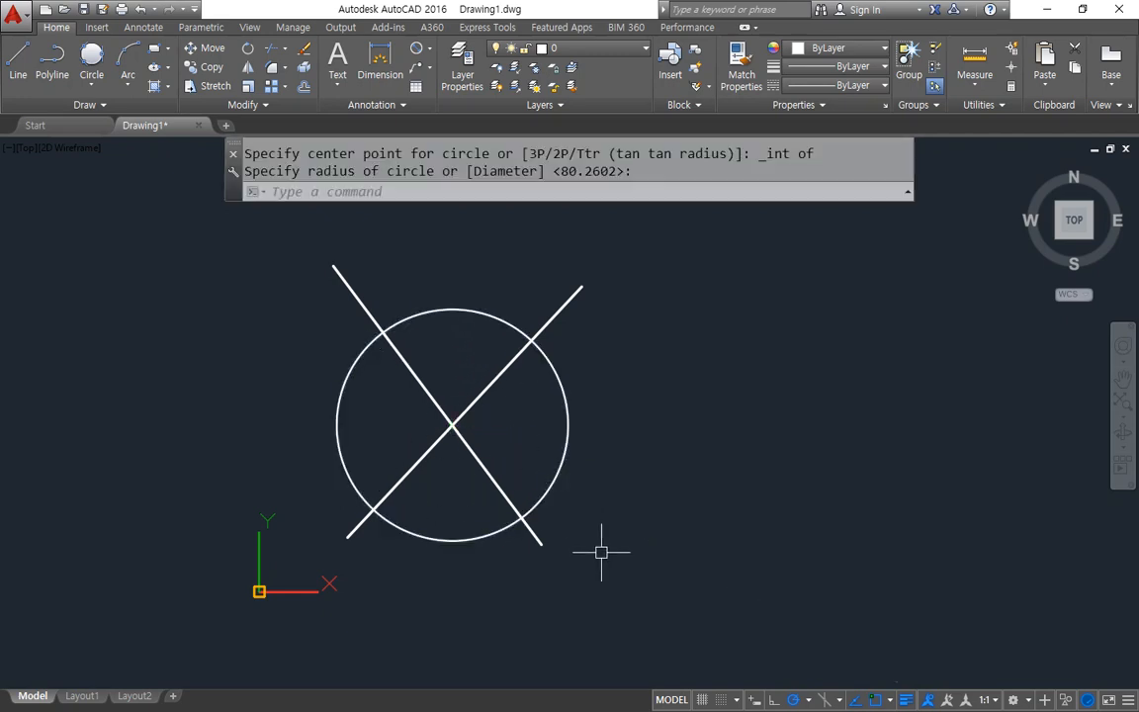
{"action": "key", "text": "Escape"}
{"action": "key", "text": "Escape"}
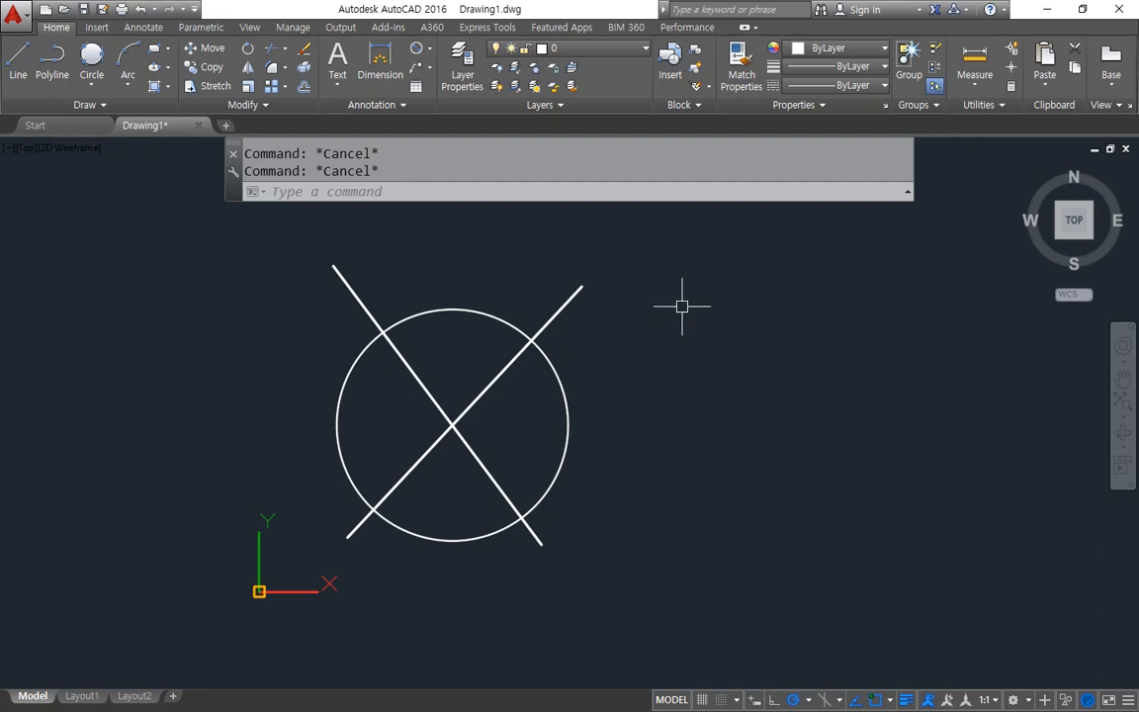
Step: Erase the circle around the crossing diagonals, leaving the two lines in place
{"action": "left_click", "coordinate": [618, 395]}
{"action": "left_click", "coordinate": [521, 432]}
{"action": "type", "text": "e"}
{"action": "key", "text": "Return"}
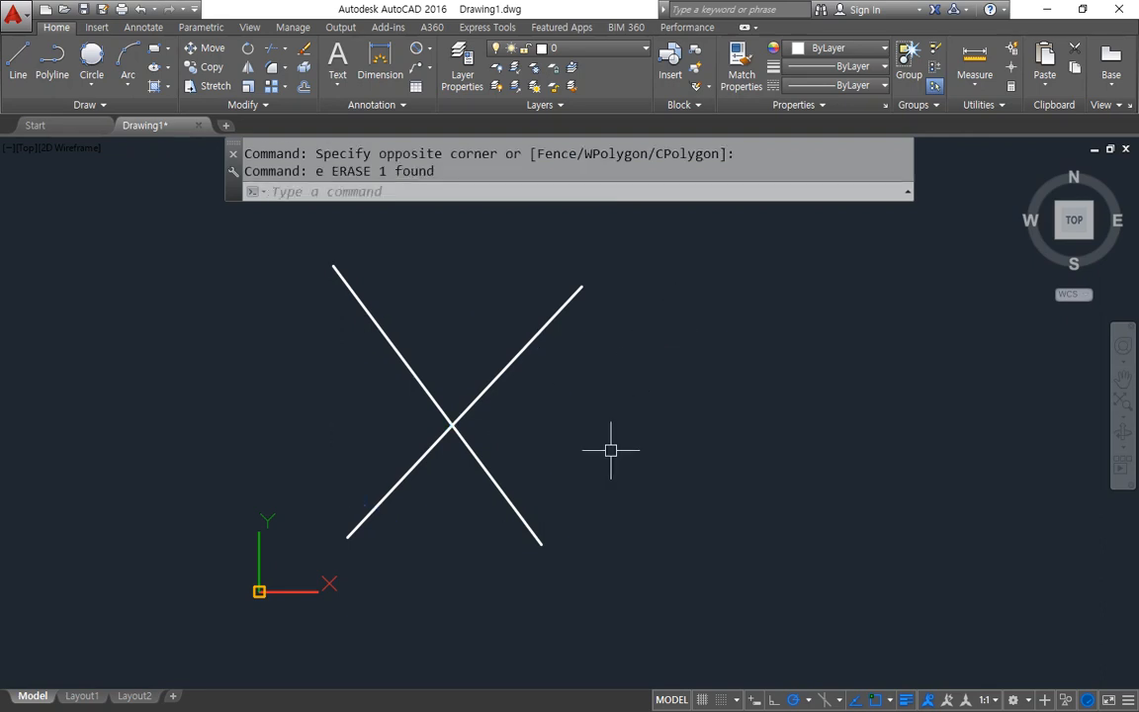
Step: Try starting a line at the X's crossing by picking both diagonals with the one-time Intersection snap, then cancel the line
{"action": "type", "text": "l"}
{"action": "key", "text": "Return"}
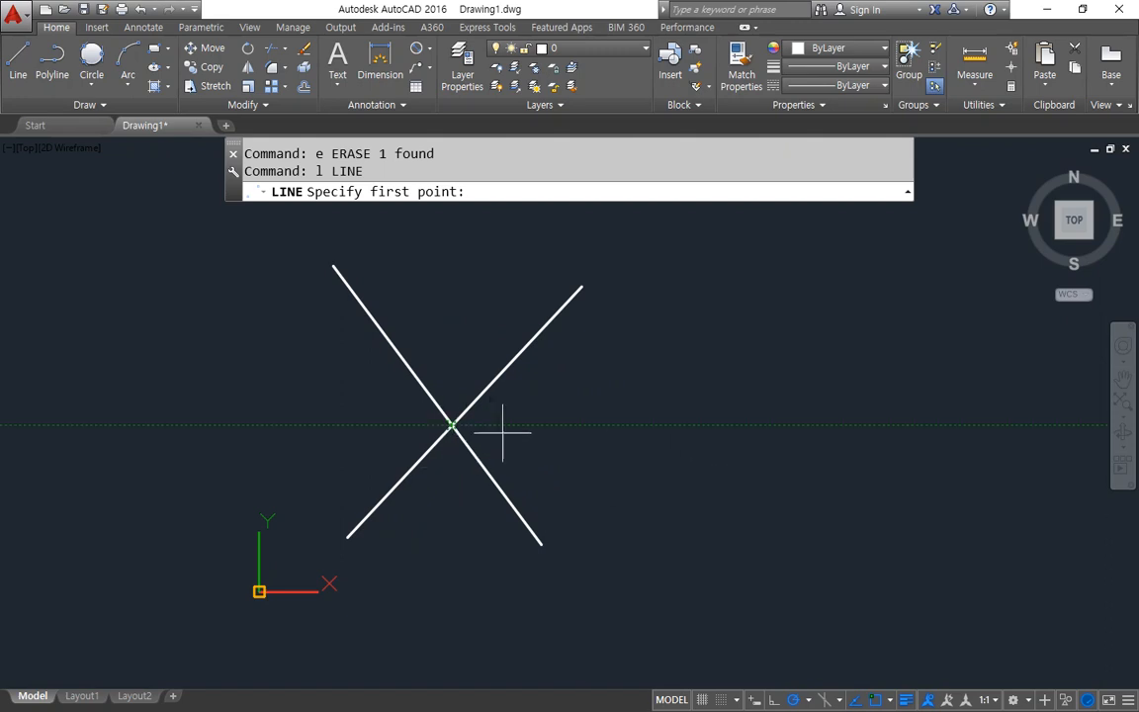
{"action": "scroll", "coordinate": [446, 425], "scroll_direction": "up", "scroll_amount": 2}
{"action": "right_click", "coordinate": [801, 294], "text": "shift"}
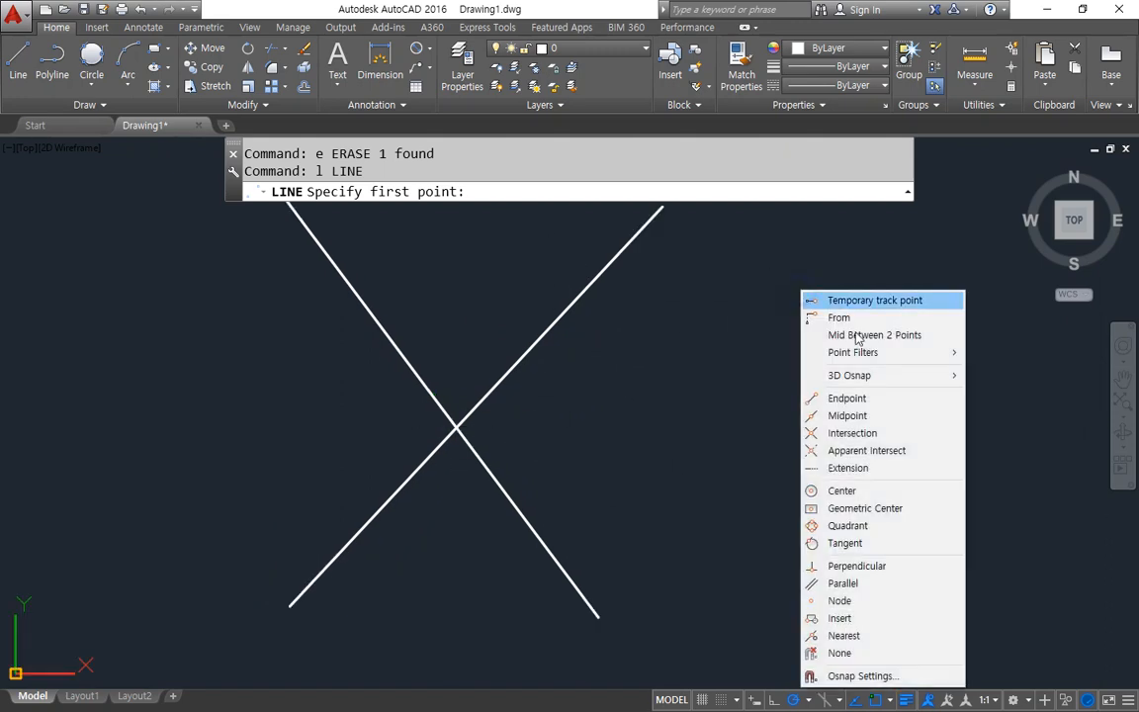
{"action": "left_click", "coordinate": [895, 435]}
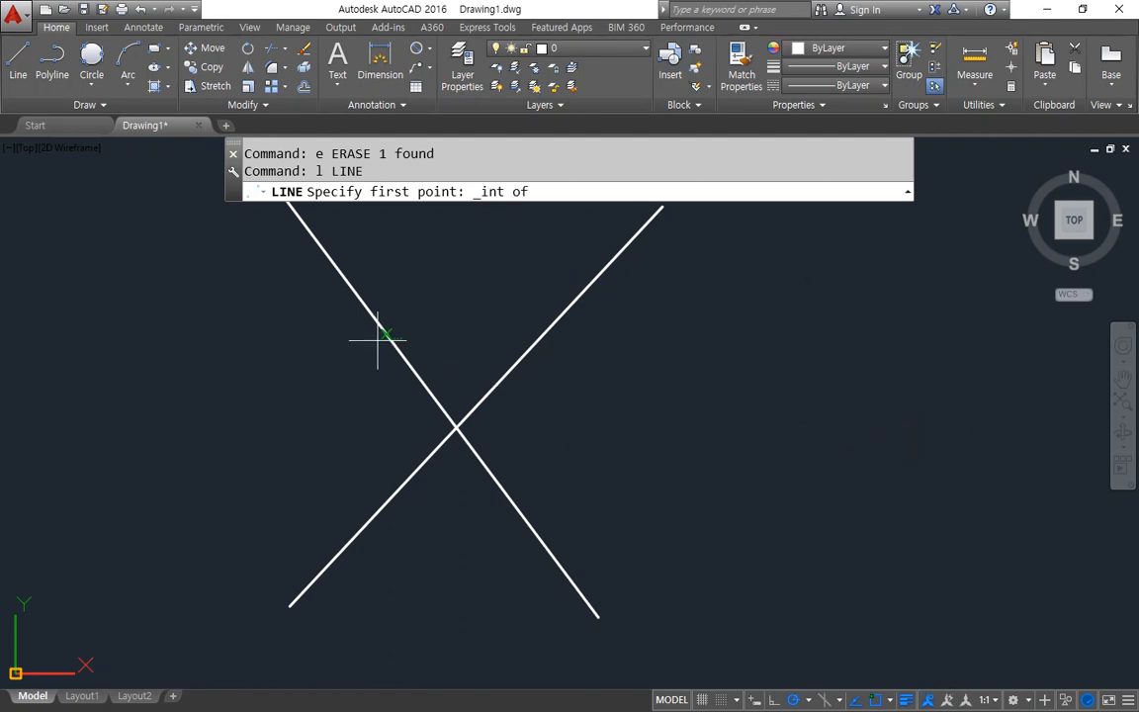
{"action": "left_click", "coordinate": [553, 326]}
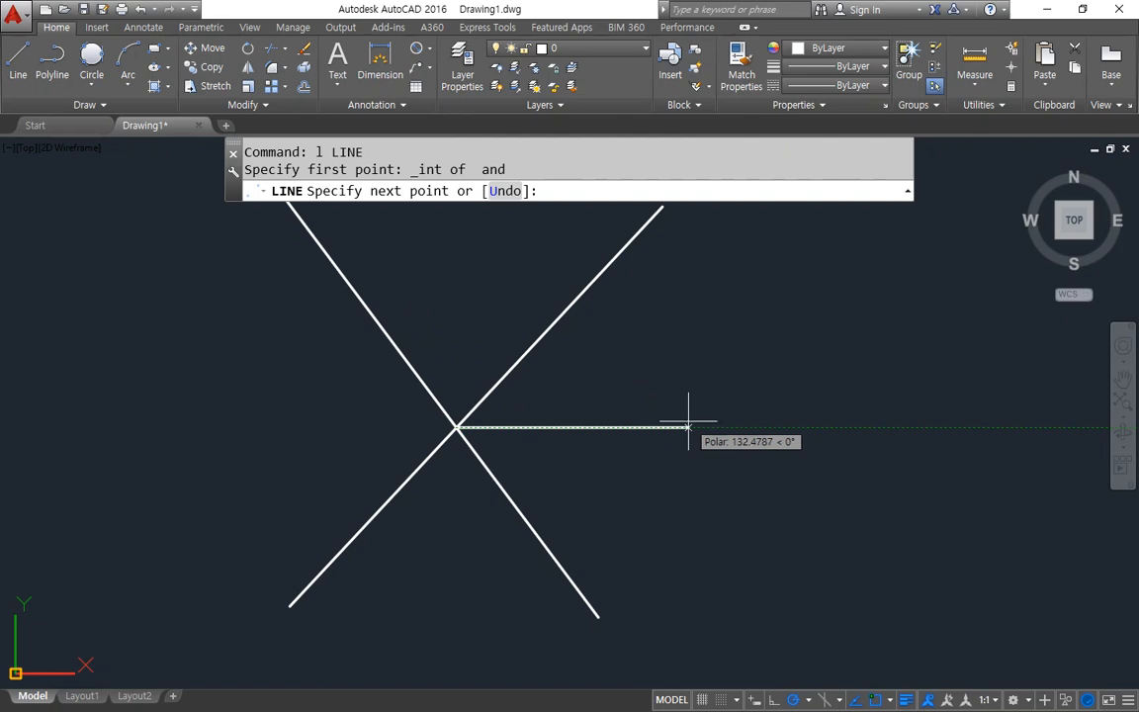
{"action": "key", "text": "Escape"}
Step: Draw a separate diagonal line to the lower right of the X without touching either of its lines
{"action": "middle_click_drag", "start_coordinate": [687, 477], "coordinate": [661, 450]}
{"action": "middle_click_drag", "start_coordinate": [719, 529], "coordinate": [638, 381]}
{"action": "type", "text": "l"}
{"action": "key", "text": "Return"}
{"action": "left_click", "coordinate": [481, 621]}
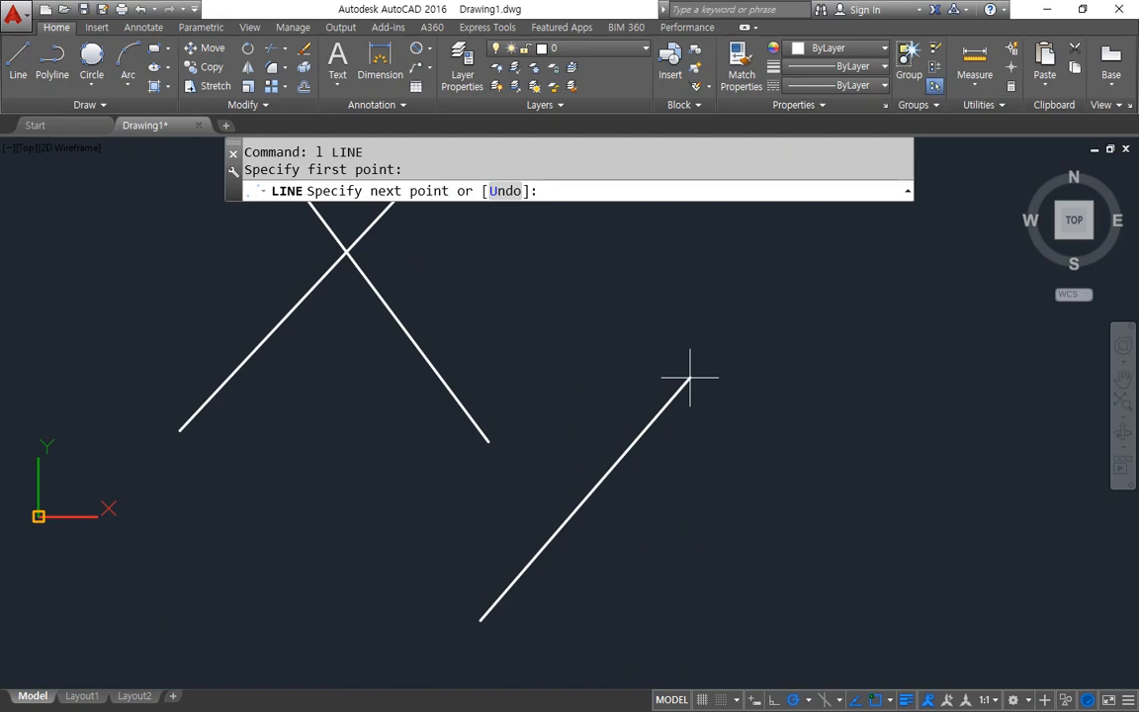
{"action": "left_click", "coordinate": [691, 377]}
{"action": "key", "text": "Return"}
{"action": "mouse_move", "coordinate": [596, 611]}
{"action": "left_mouse_down"}
{"action": "mouse_move", "coordinate": [547, 373]}
{"action": "mouse_move", "coordinate": [682, 605]}
{"action": "left_mouse_up"}
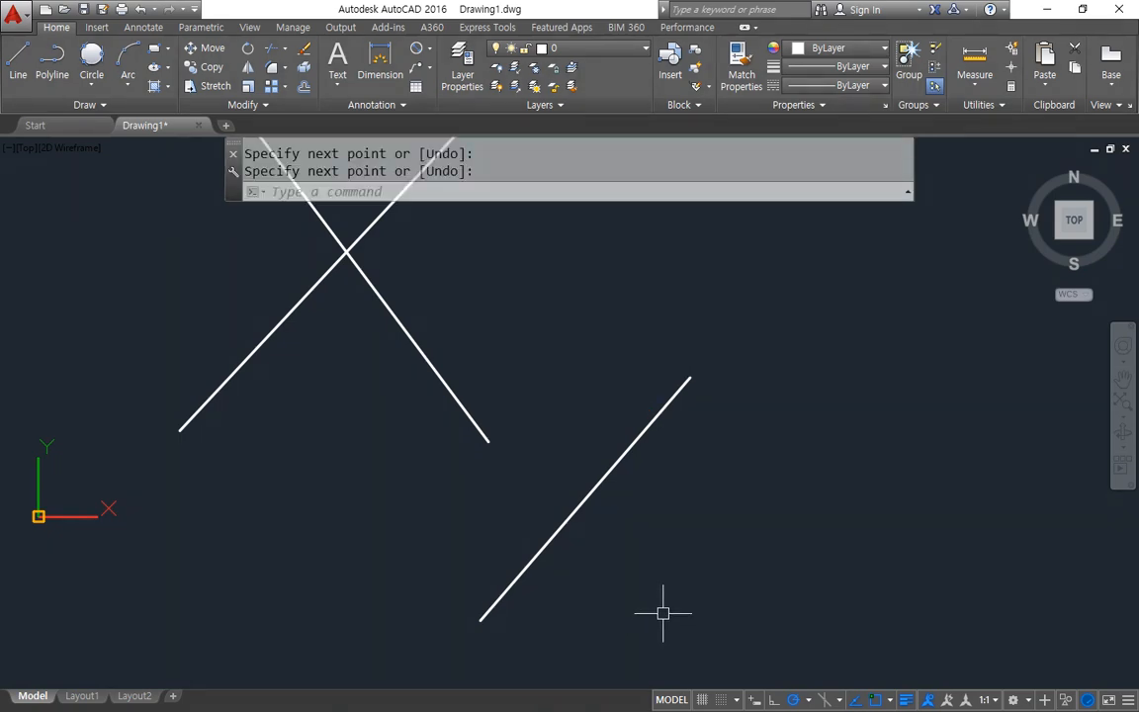
Step: Draw a circle centred on the extended intersection of the separate line and the X's nearest diagonal, using the one-time INT snap
{"action": "type", "text": "c"}
{"action": "key", "text": "Return"}
{"action": "type", "text": "int"}
{"action": "key", "text": "Return"}
{"action": "left_click", "coordinate": [664, 420]}
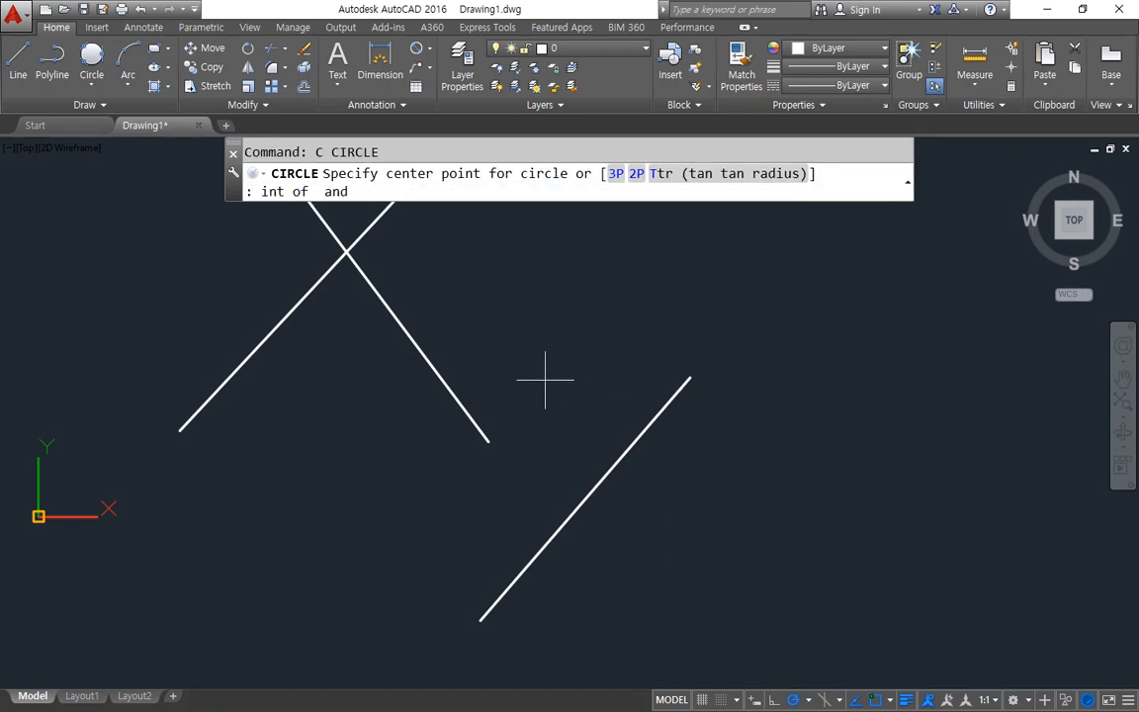
{"action": "left_click", "coordinate": [457, 386]}
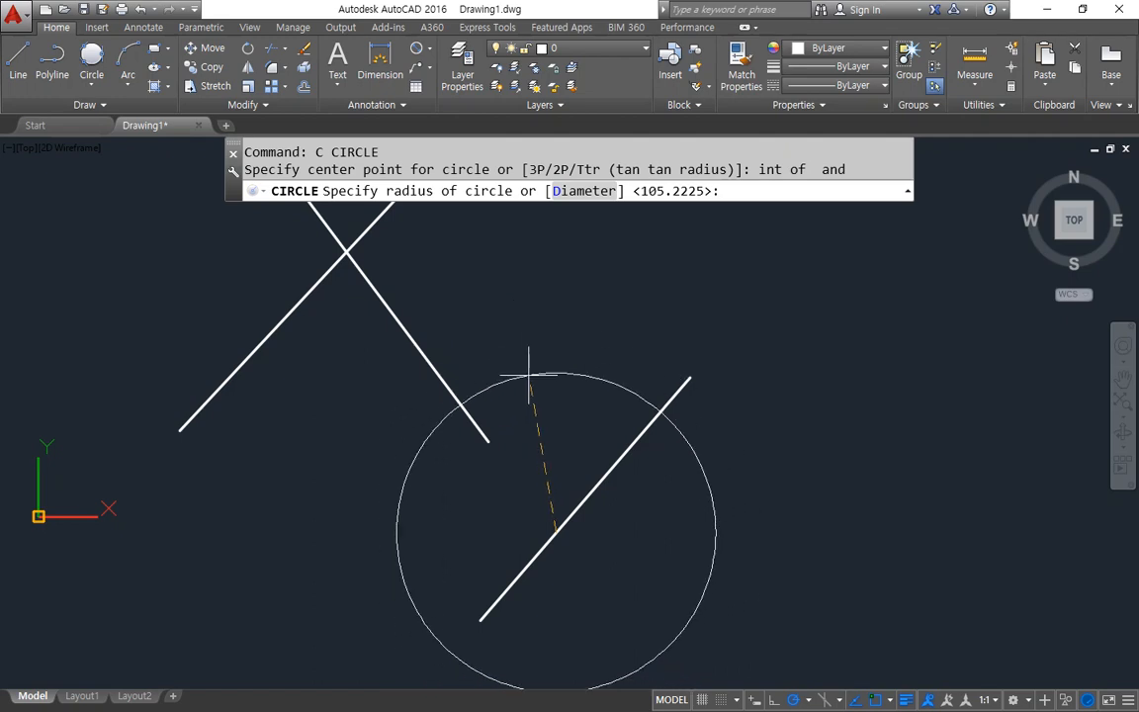
{"action": "left_click", "coordinate": [531, 372]}
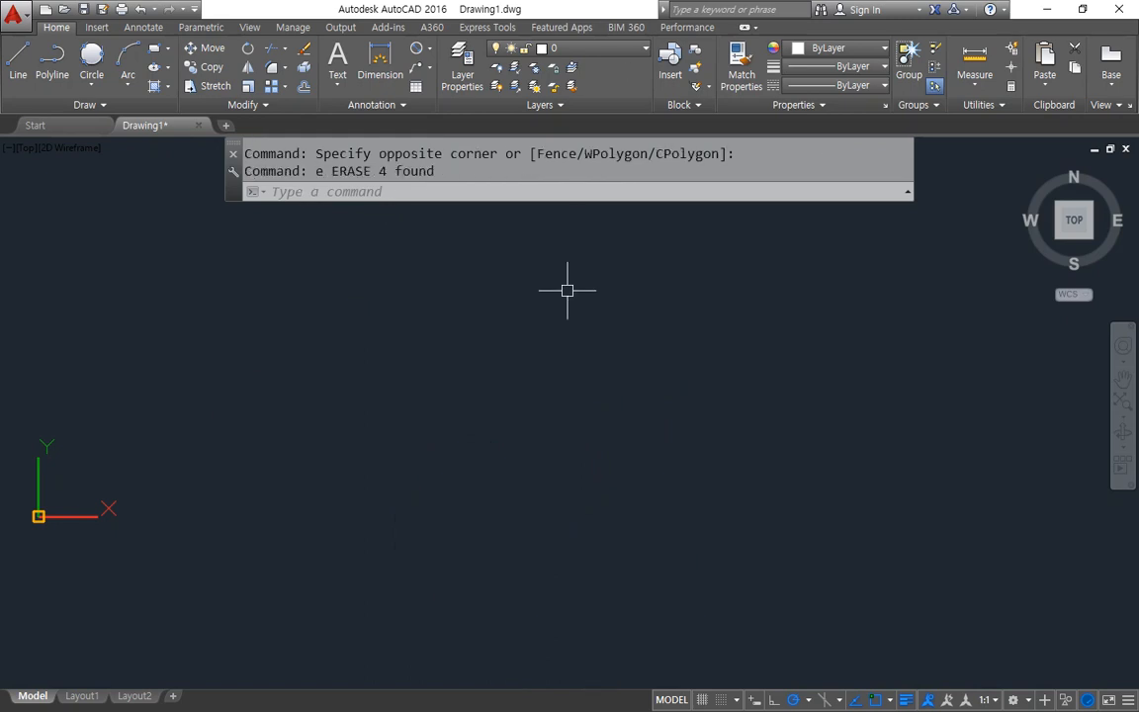
Step: Draw a single steep diagonal line sloping down to the right in the empty drawing area
{"action": "type", "text": "l"}
{"action": "key", "text": "Return"}
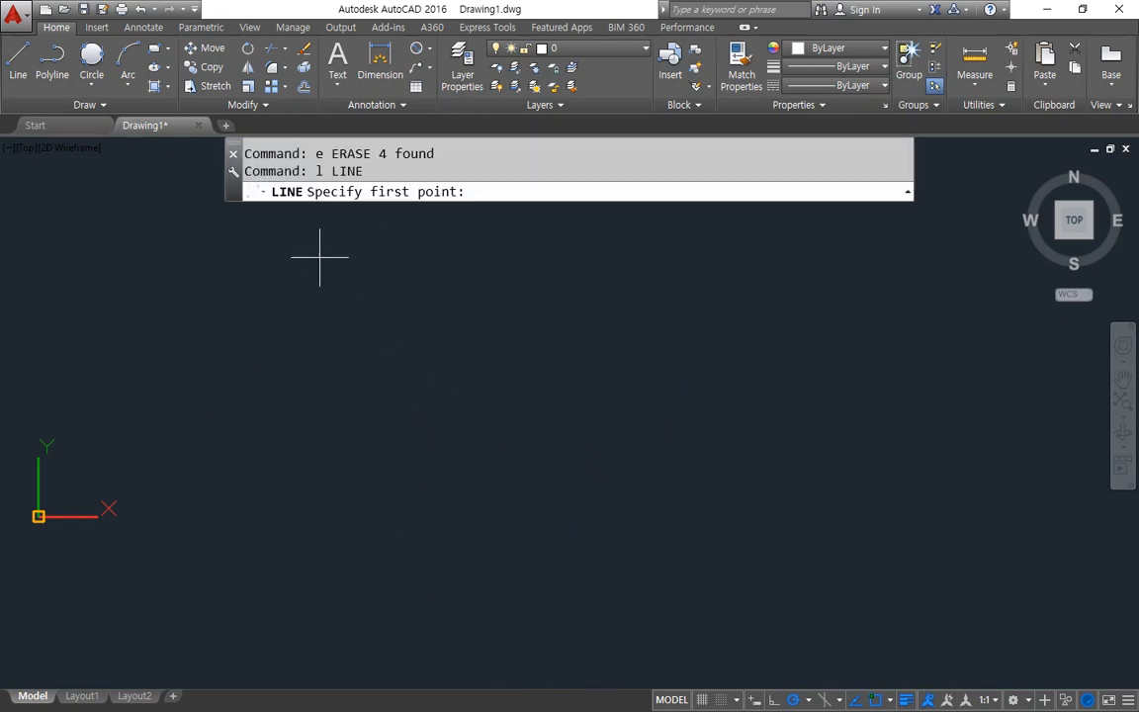
{"action": "left_click", "coordinate": [319, 257]}
{"action": "left_click", "coordinate": [492, 660]}
{"action": "key", "text": "Return"}
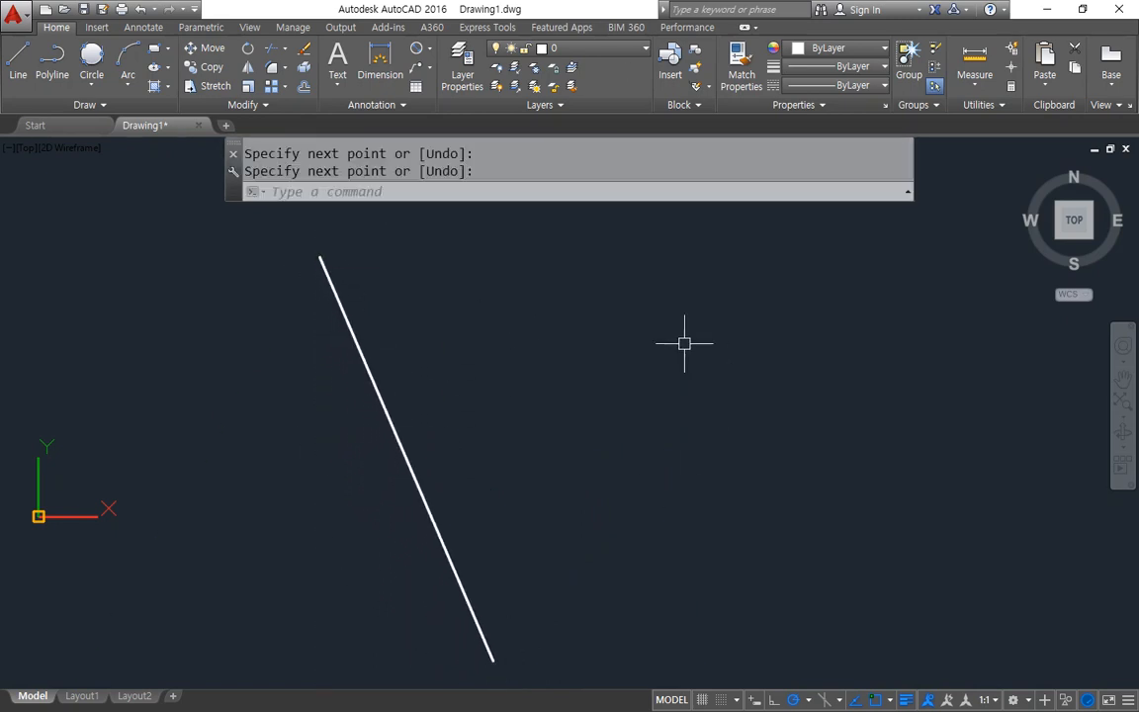
Step: Draw a line from a free point right of the steep line, ending perpendicular to it with the one-time PER snap
{"action": "left_click_drag", "start_coordinate": [312, 257], "coordinate": [476, 598]}
{"action": "left_click_drag", "start_coordinate": [665, 316], "coordinate": [421, 424]}
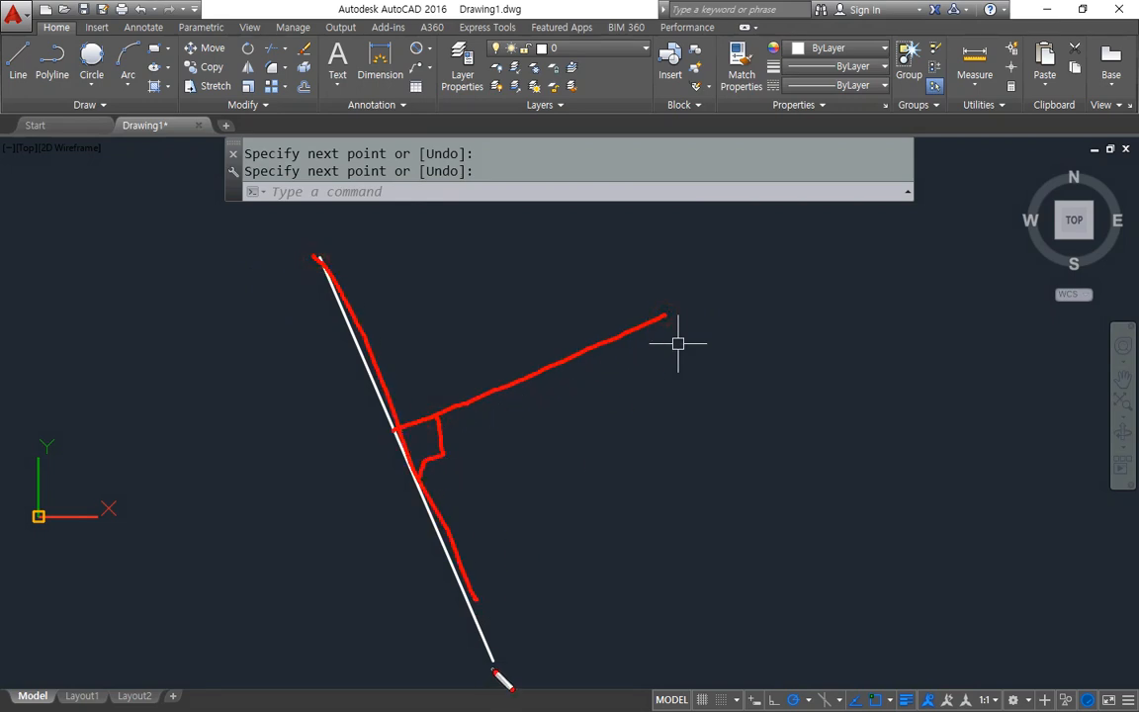
{"action": "key", "text": "Escape"}
{"action": "type", "text": "l"}
{"action": "key", "text": "Return"}
{"action": "left_click", "coordinate": [706, 308]}
{"action": "type", "text": "per"}
{"action": "key", "text": "space"}
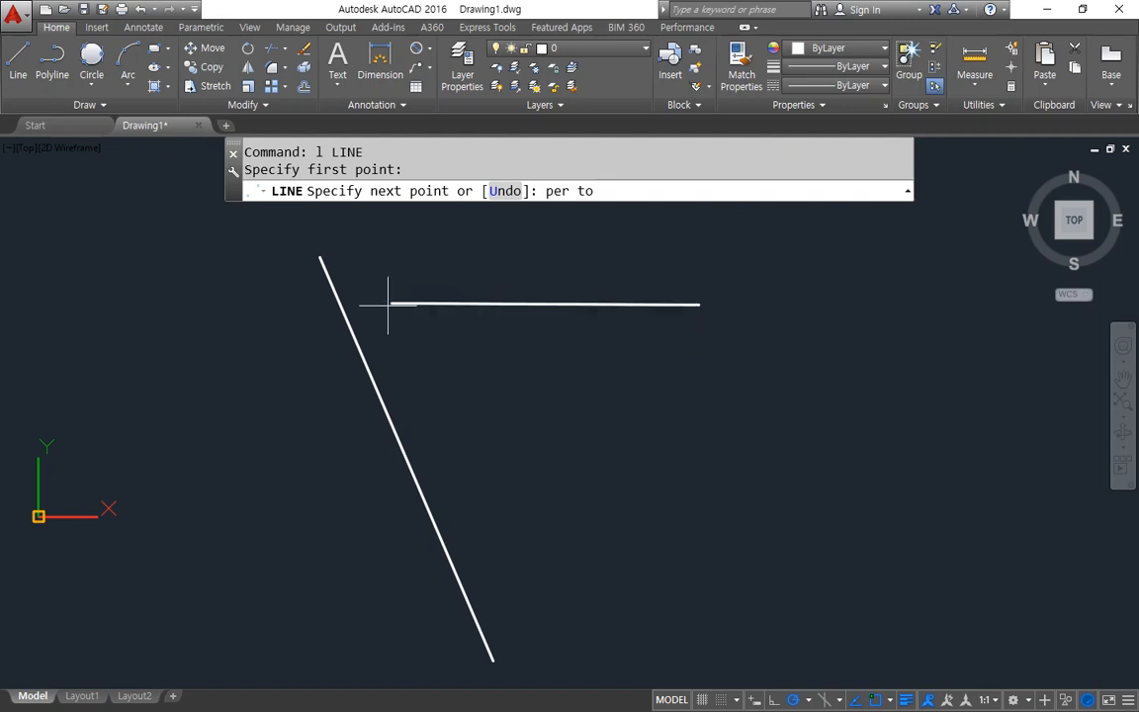
{"action": "left_click", "coordinate": [346, 320]}
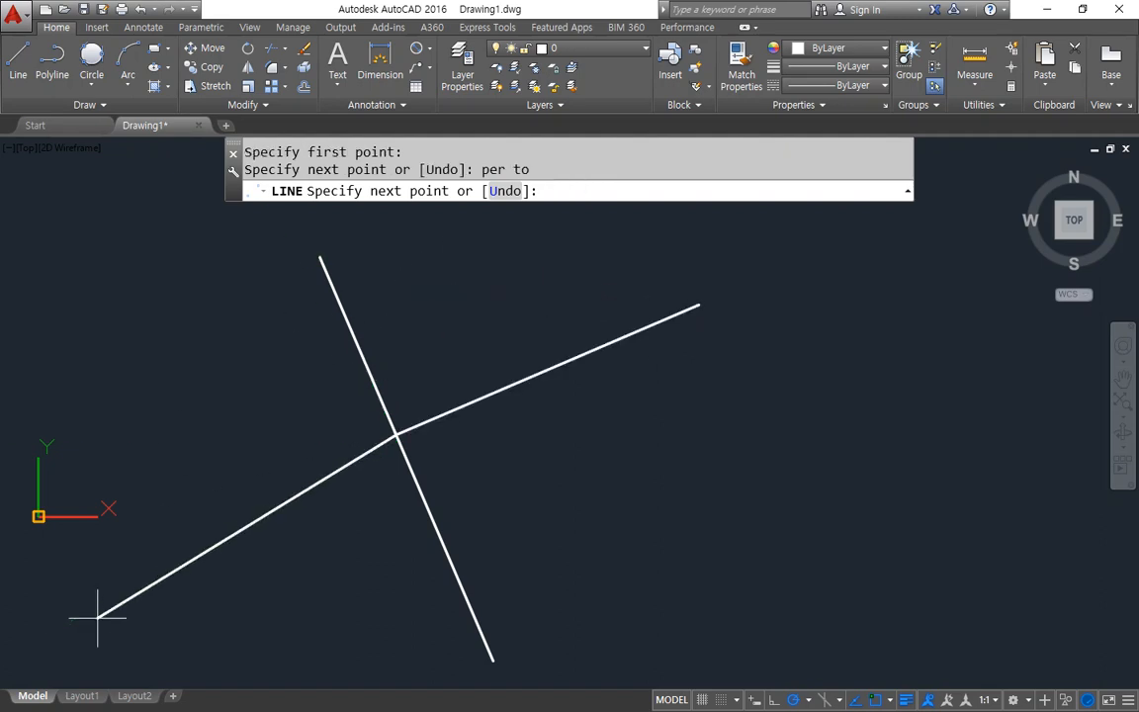
{"action": "key", "text": "Return"}
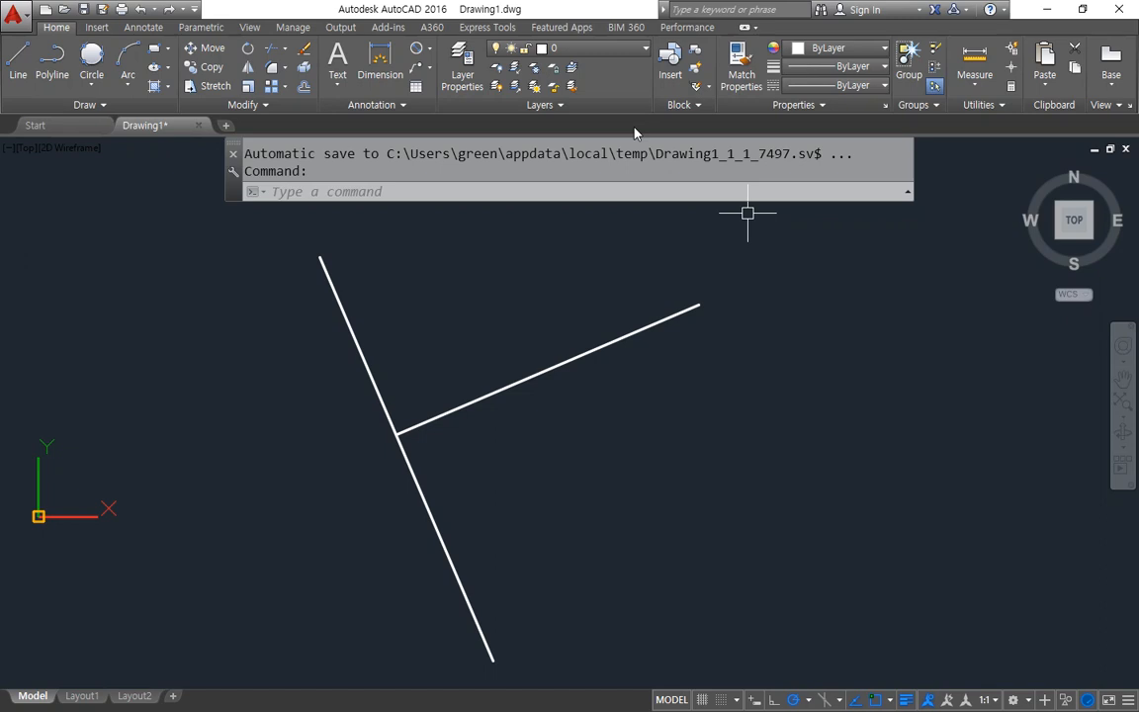
Step: Draw a line perpendicular to the gently sloping line by starting with the one-time PER snap, ending at a free point far to its right
{"action": "type", "text": "l"}
{"action": "key", "text": "Return"}
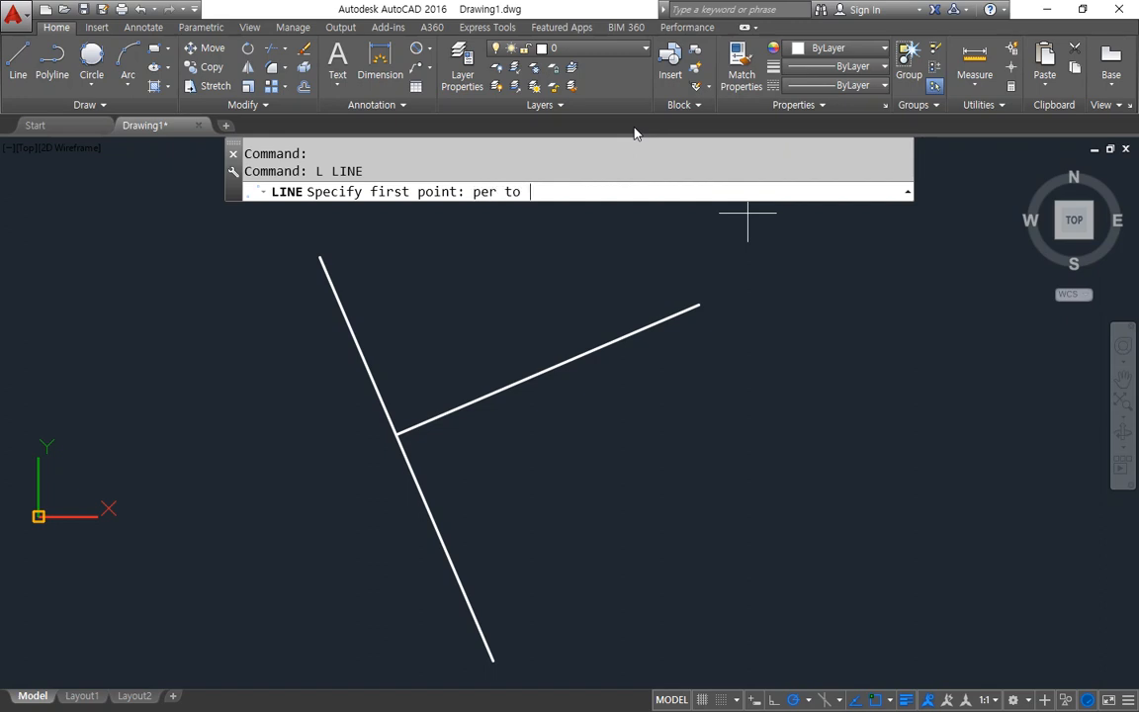
{"action": "left_click", "coordinate": [597, 351]}
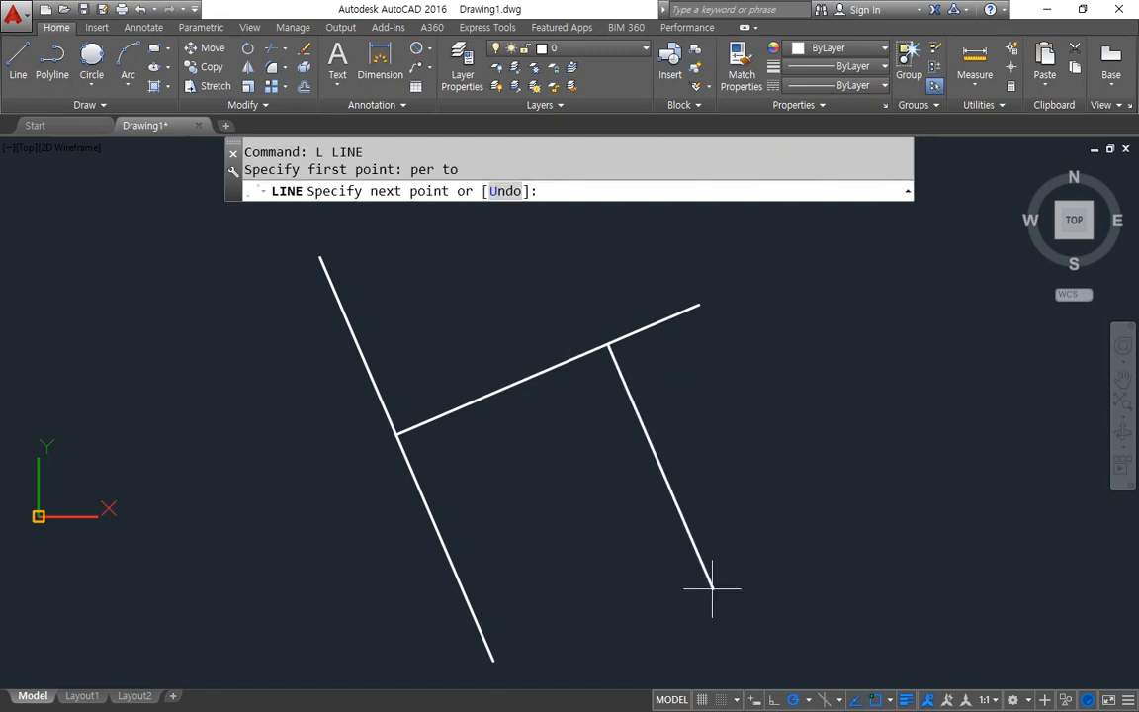
{"action": "left_click", "coordinate": [958, 508]}
{"action": "key", "text": "Return"}
Step: Draw a line starting perpendicular to the steep line with the one-time PER snap and ending at a free point to its left
{"action": "key", "text": "Return"}
{"action": "key", "text": "ctrl+2"}
{"action": "mouse_move", "coordinate": [326, 222]}
{"action": "left_mouse_down"}
{"action": "mouse_move", "coordinate": [417, 157]}
{"action": "mouse_move", "coordinate": [344, 235]}
{"action": "left_mouse_up"}
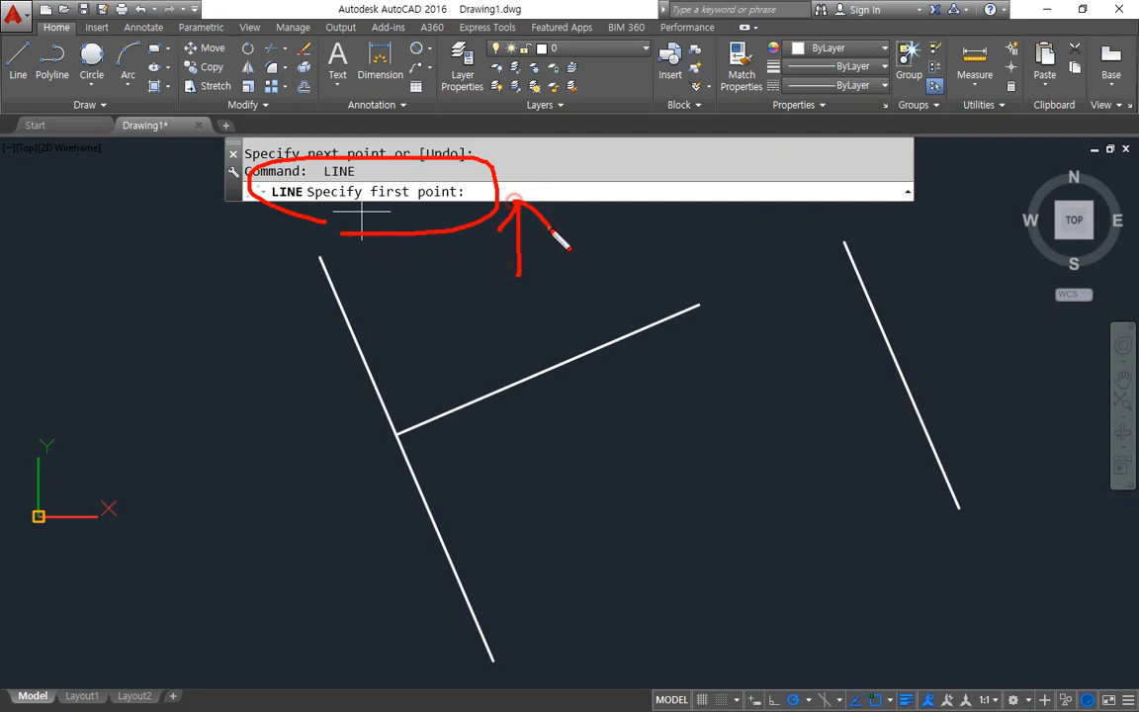
{"action": "key", "text": "Escape"}
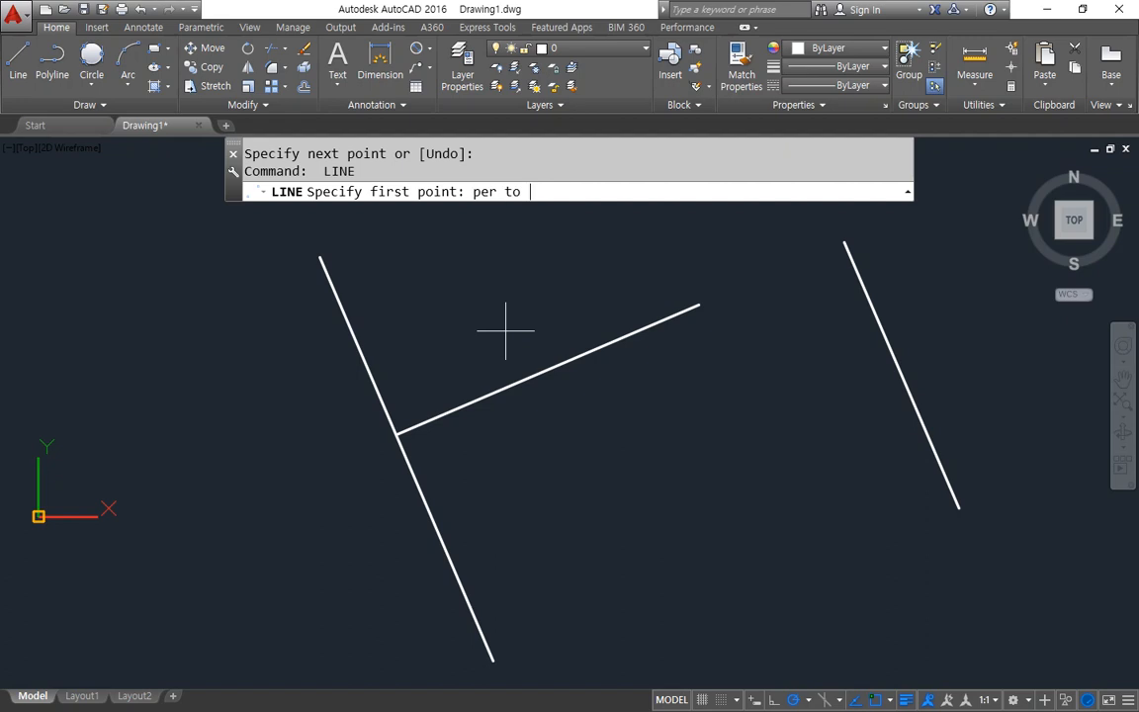
{"action": "left_click", "coordinate": [346, 318]}
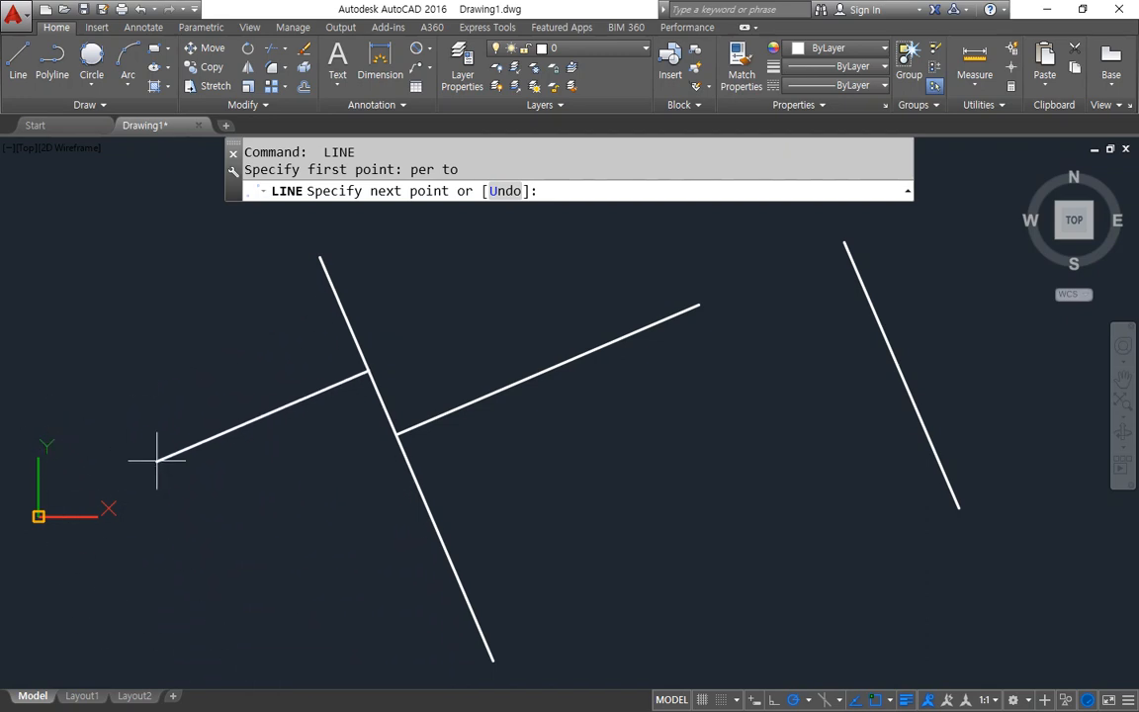
{"action": "left_click", "coordinate": [93, 427]}
{"action": "key", "text": "Return"}
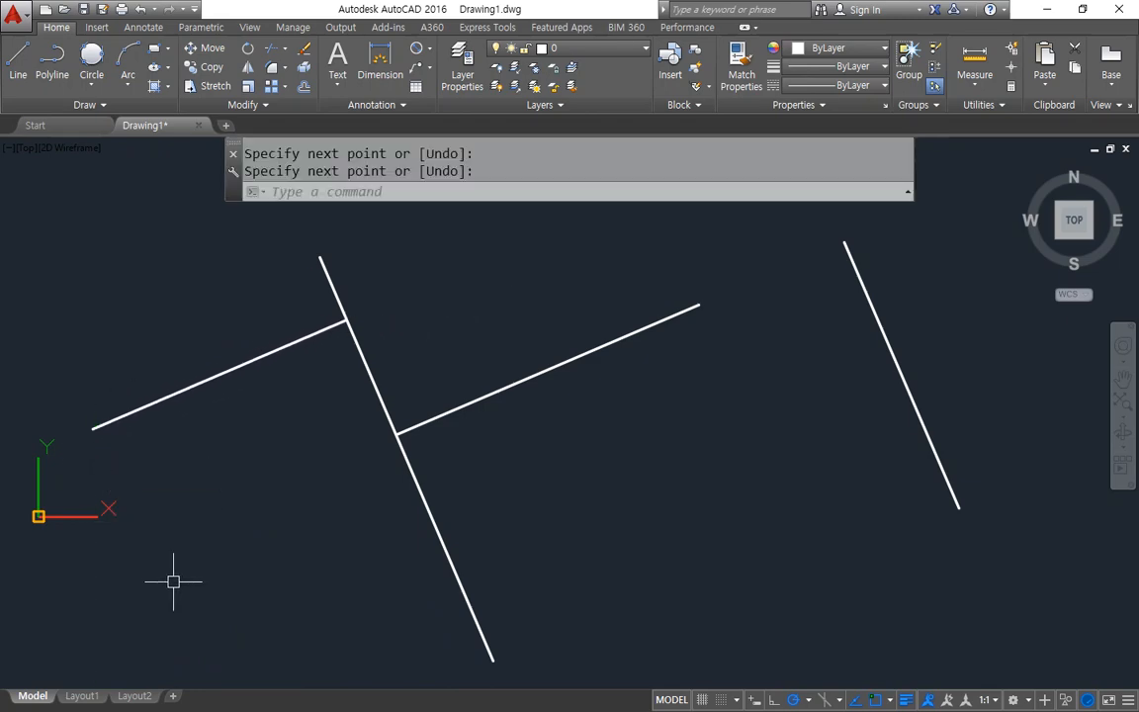
Step: Switch to the Notepad lesson notes and review the Offset entry below the object snap list
{"action": "key", "text": "alt+Tab"}
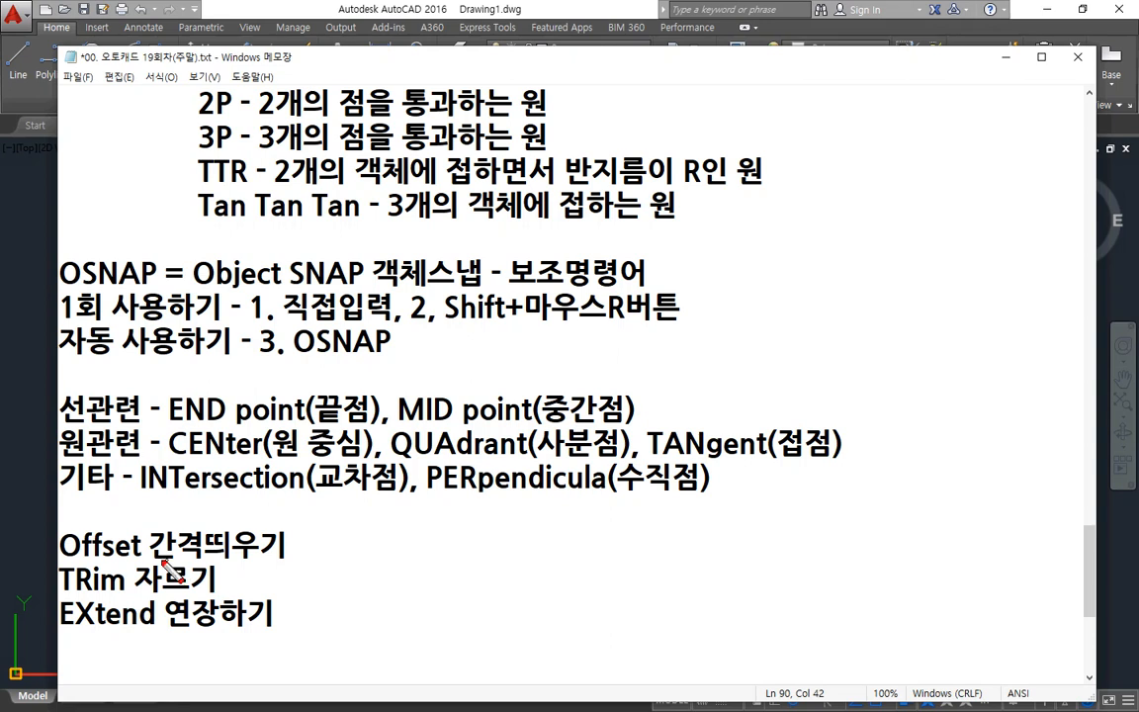
{"action": "left_click_drag", "start_coordinate": [24, 561], "coordinate": [903, 562]}
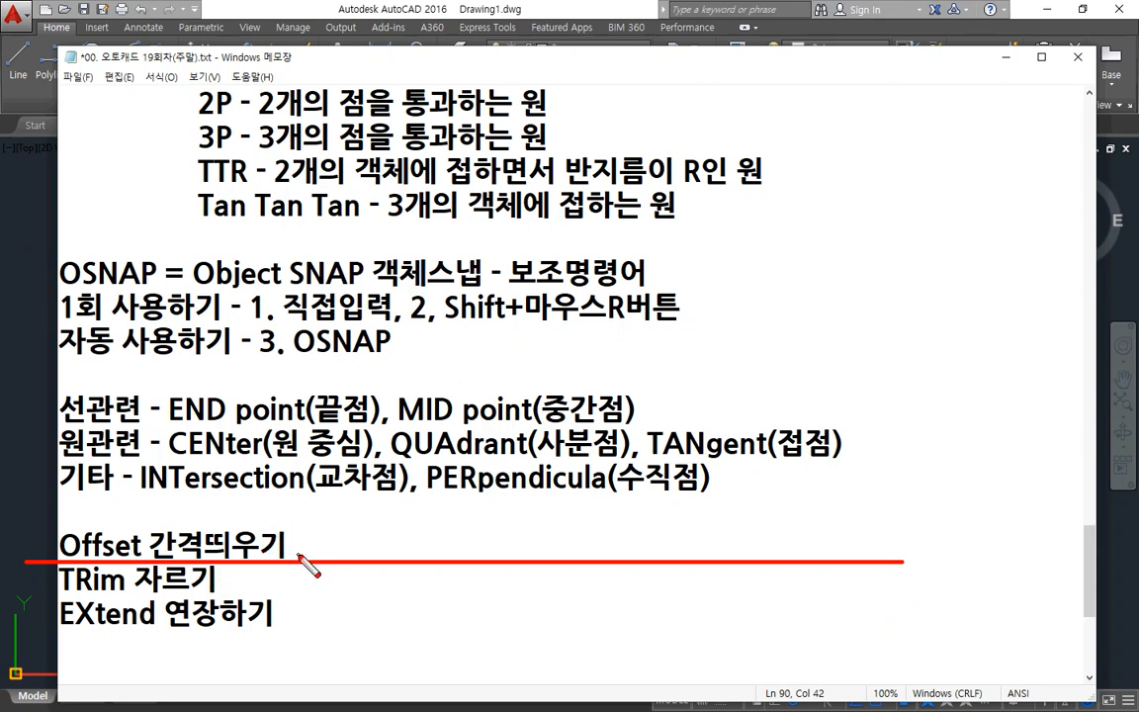
{"action": "mouse_move", "coordinate": [225, 561]}
{"action": "left_mouse_down"}
{"action": "mouse_move", "coordinate": [149, 539]}
{"action": "mouse_move", "coordinate": [188, 556]}
{"action": "left_mouse_up"}
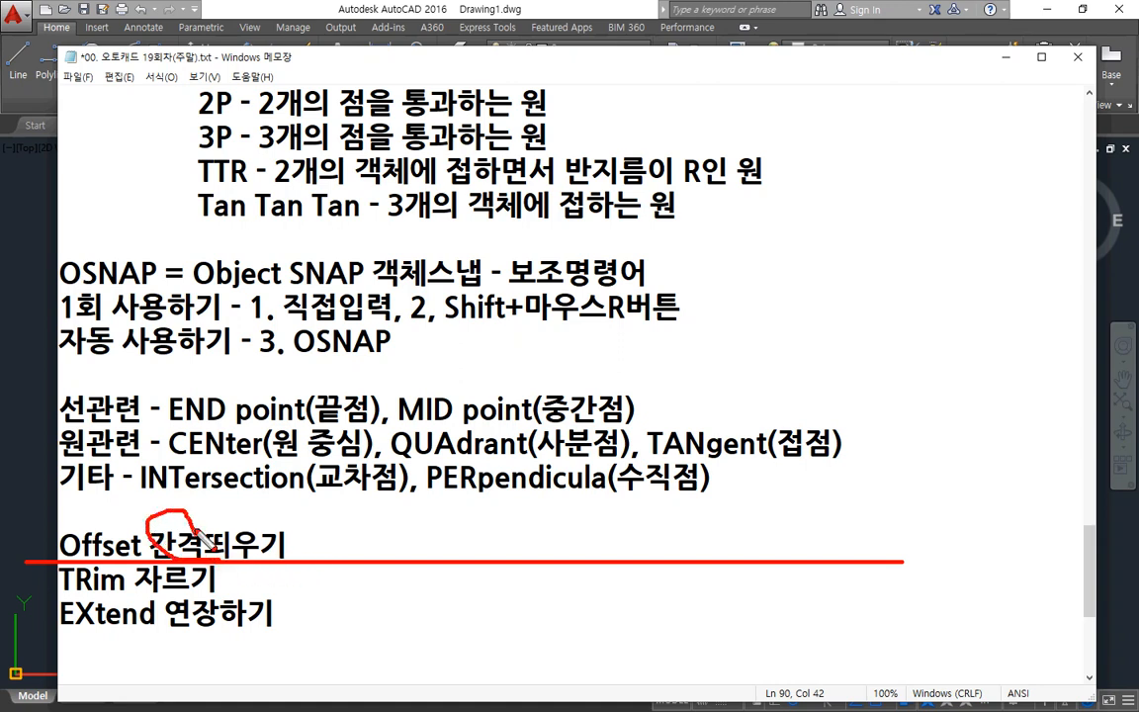
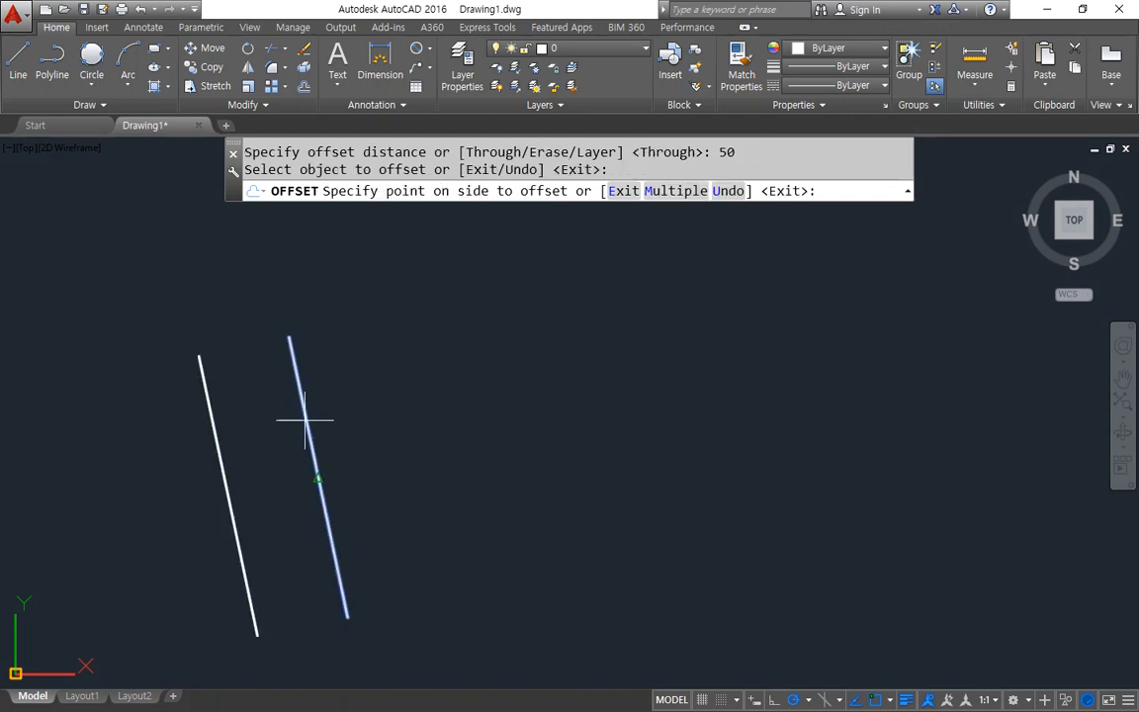
{"action": "left_click_drag", "start_coordinate": [389, 207], "coordinate": [498, 203]}
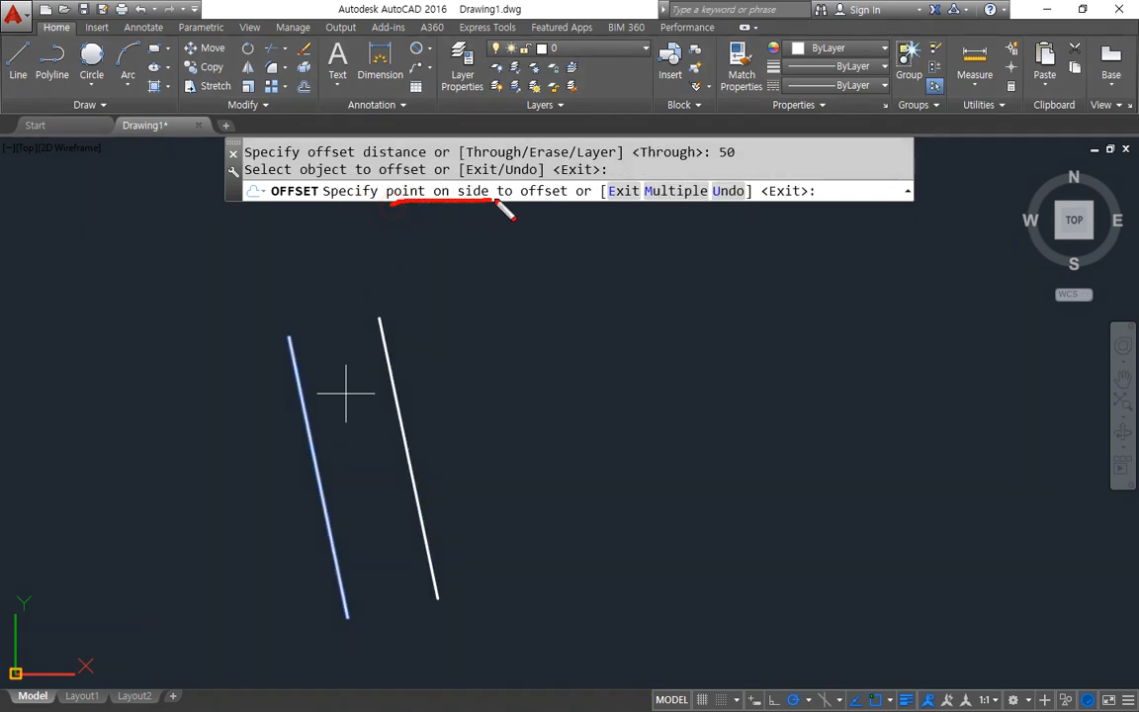
{"action": "mouse_move", "coordinate": [305, 389]}
{"action": "left_mouse_down"}
{"action": "mouse_move", "coordinate": [581, 361]}
{"action": "mouse_move", "coordinate": [563, 383]}
{"action": "left_mouse_up"}
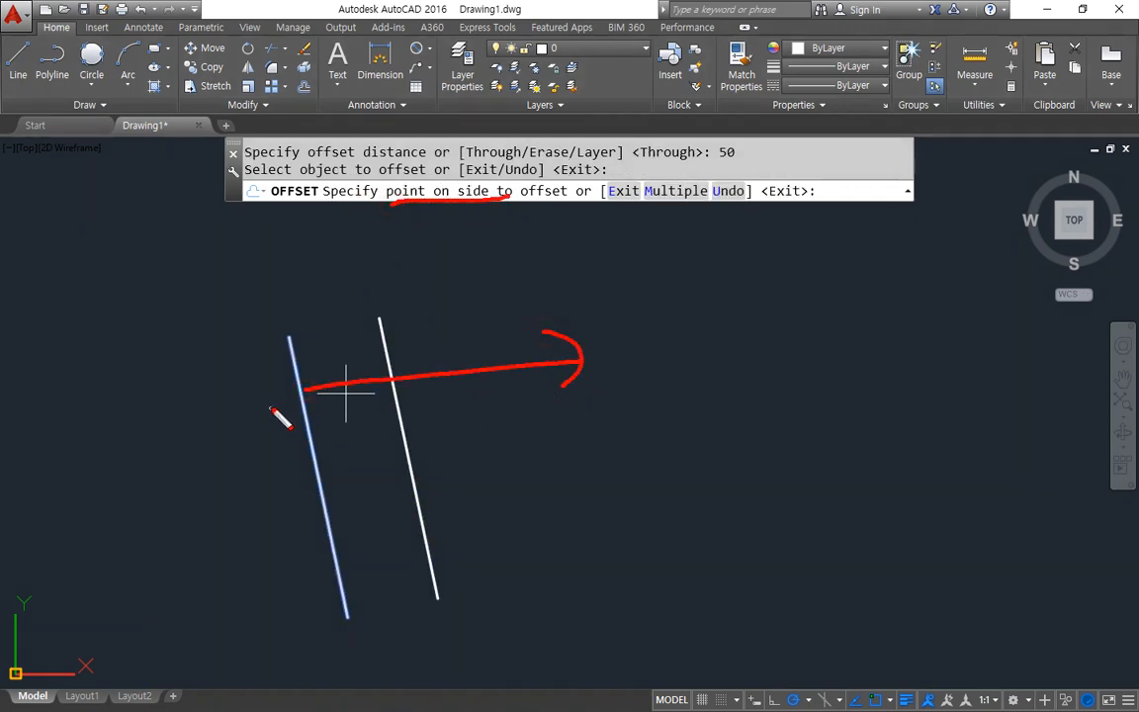
Step: Offset the slanted line at 50 spacing to make three successive parallel copies on its right and one on its left
{"action": "mouse_move", "coordinate": [282, 405]}
{"action": "left_mouse_down"}
{"action": "mouse_move", "coordinate": [109, 423]}
{"action": "mouse_move", "coordinate": [144, 463]}
{"action": "left_mouse_up"}
{"action": "key", "text": "Escape"}
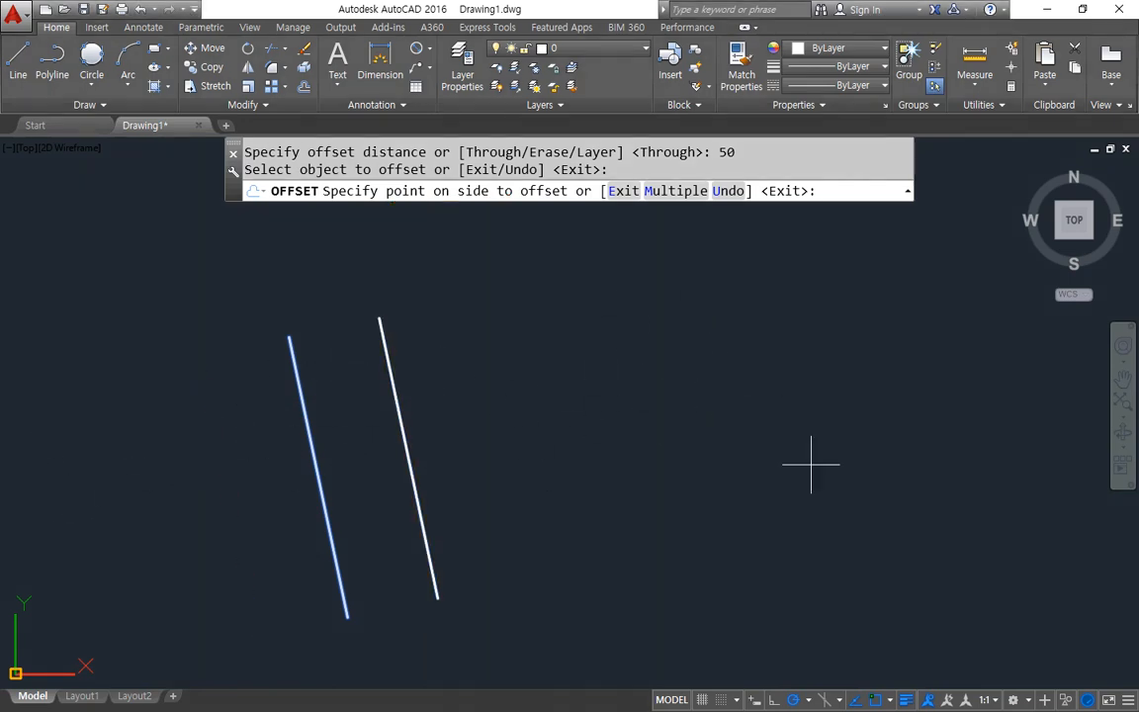
{"action": "left_click", "coordinate": [867, 461]}
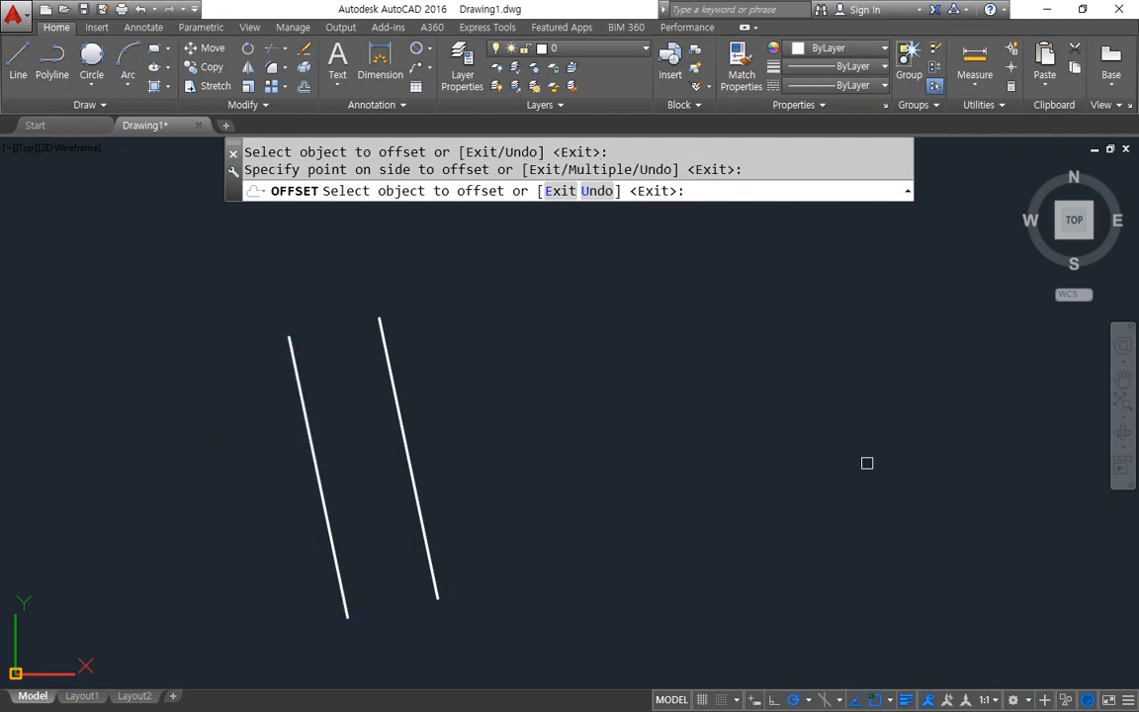
{"action": "left_click", "coordinate": [391, 386]}
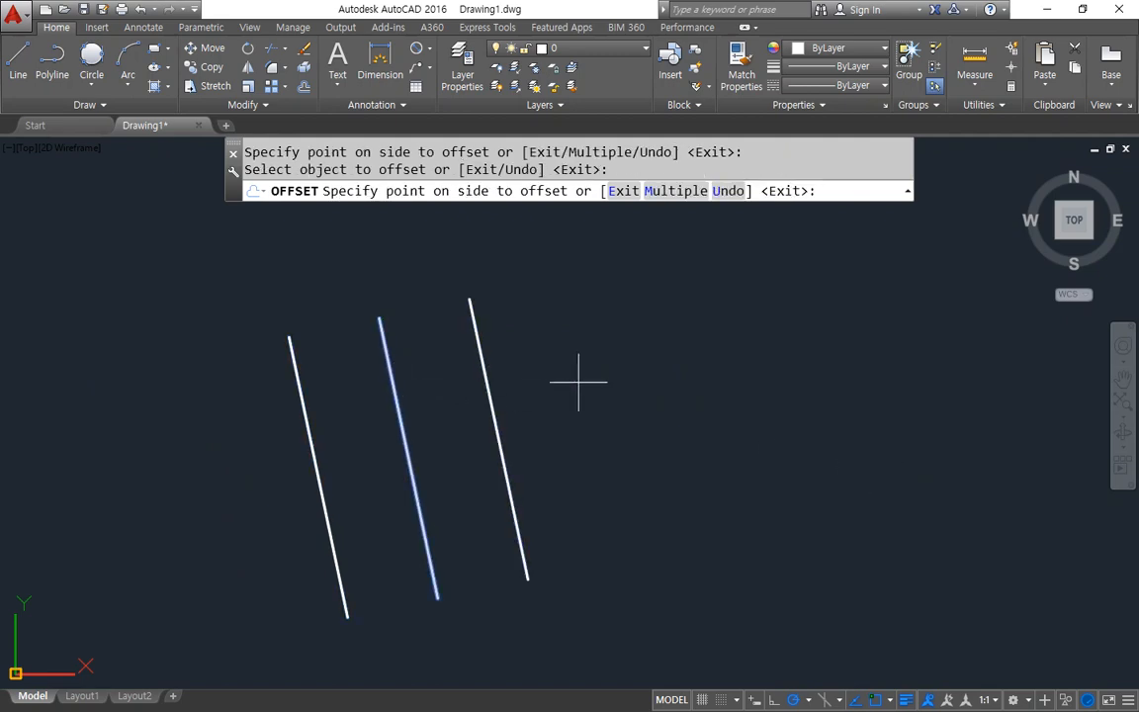
{"action": "left_click", "coordinate": [840, 382]}
{"action": "left_click", "coordinate": [490, 401]}
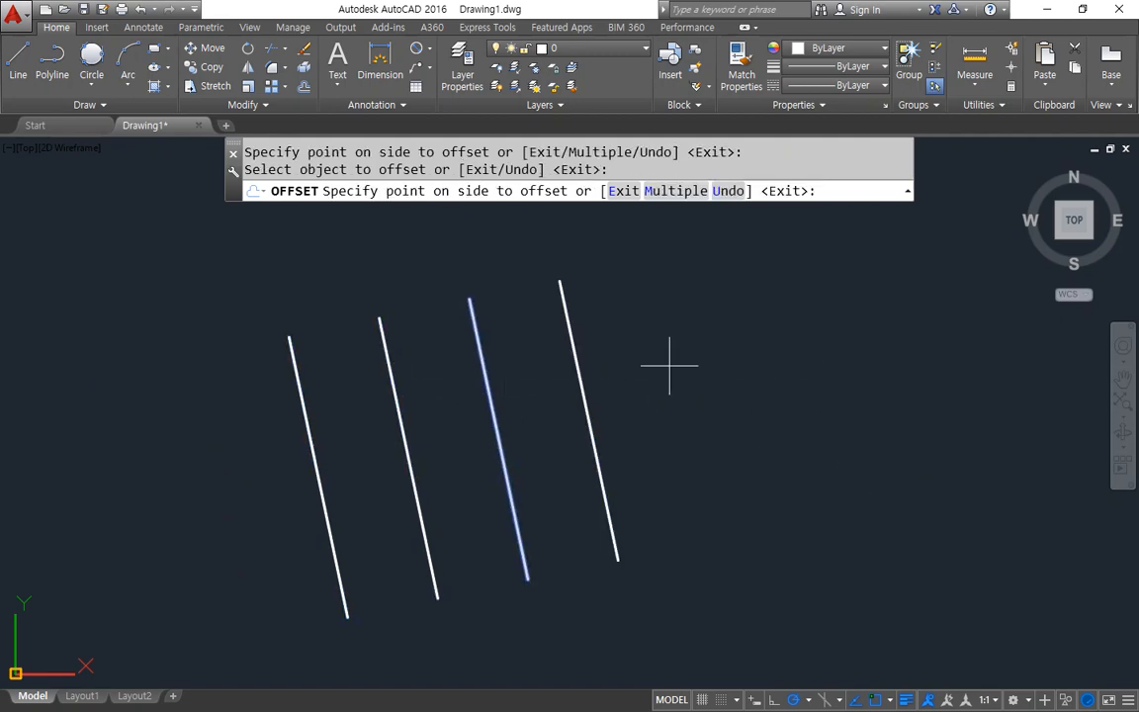
{"action": "left_click", "coordinate": [785, 370]}
{"action": "left_click", "coordinate": [286, 356]}
{"action": "left_click", "coordinate": [184, 353]}
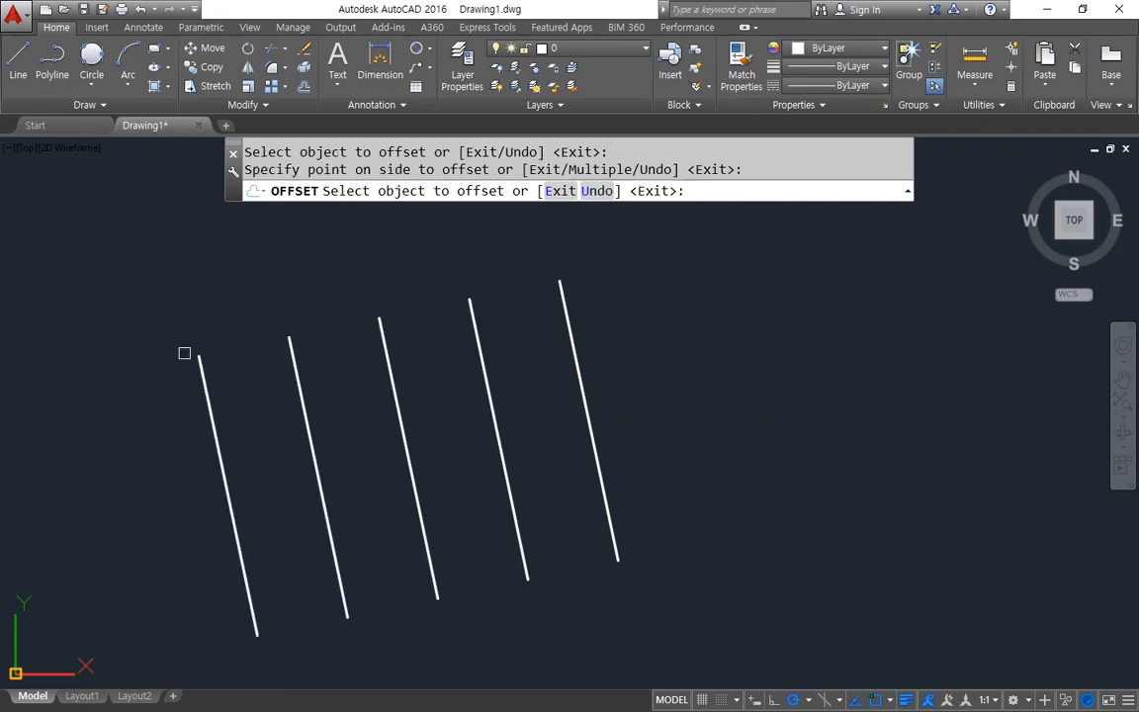
{"action": "key", "text": "Escape"}
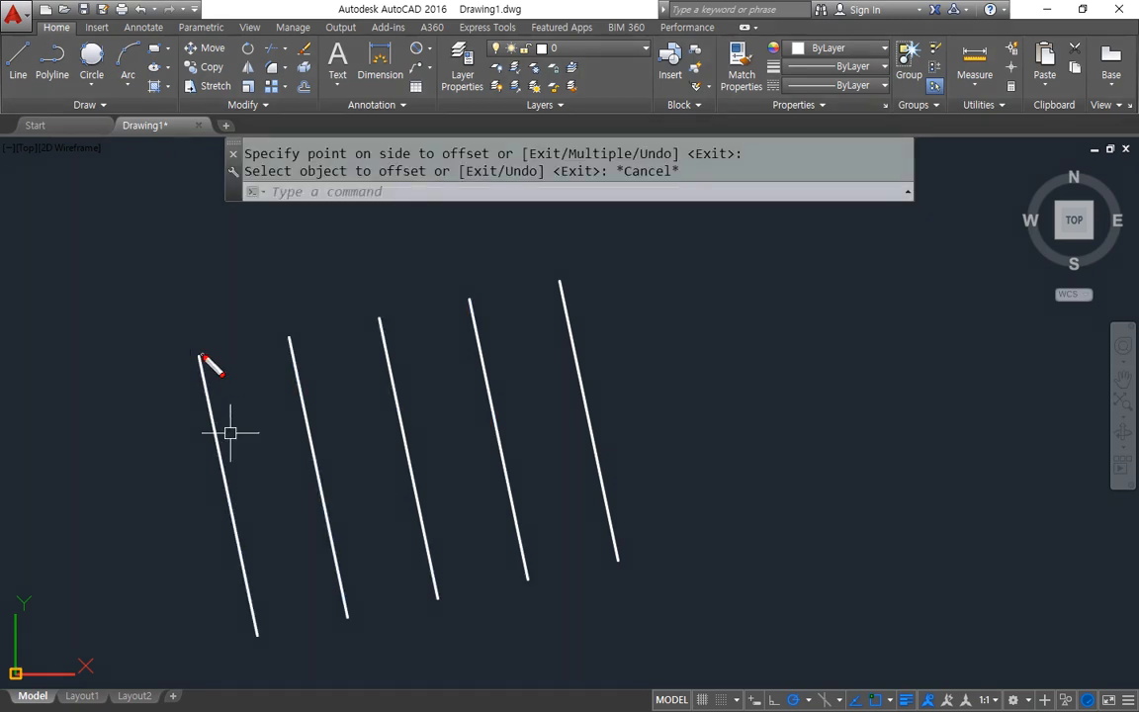
{"action": "left_click_drag", "start_coordinate": [294, 362], "coordinate": [772, 386]}
{"action": "key", "text": "e"}
{"action": "left_click_drag", "start_coordinate": [324, 442], "coordinate": [583, 391]}
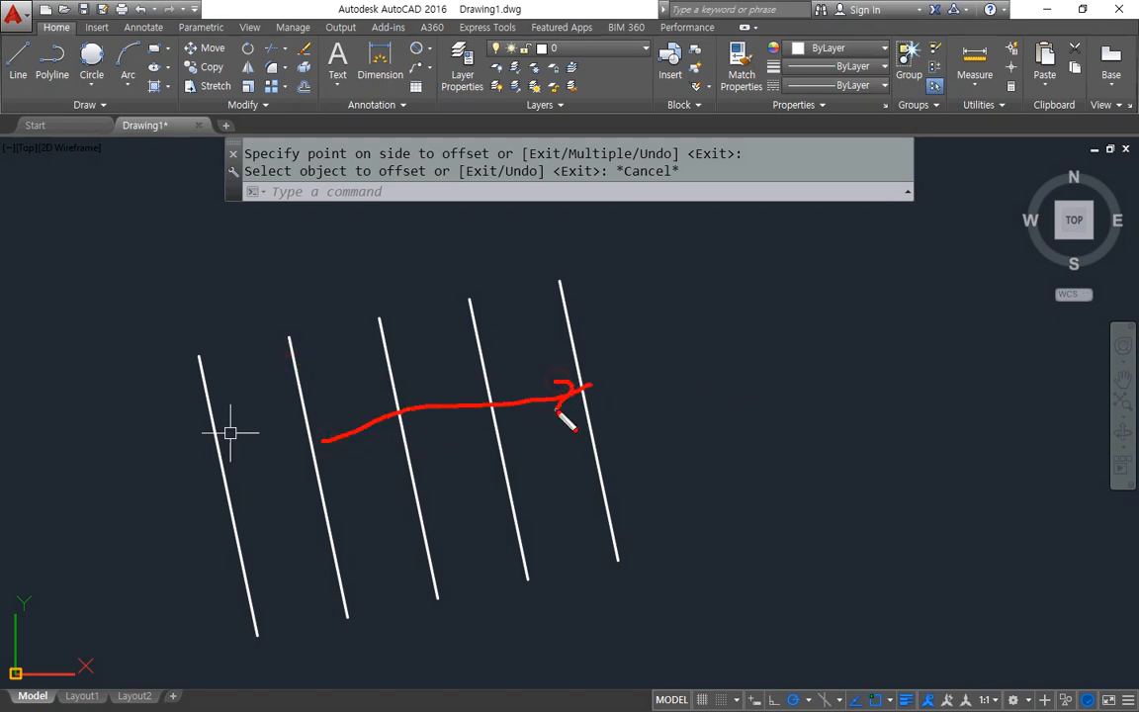
{"action": "key", "text": "e"}
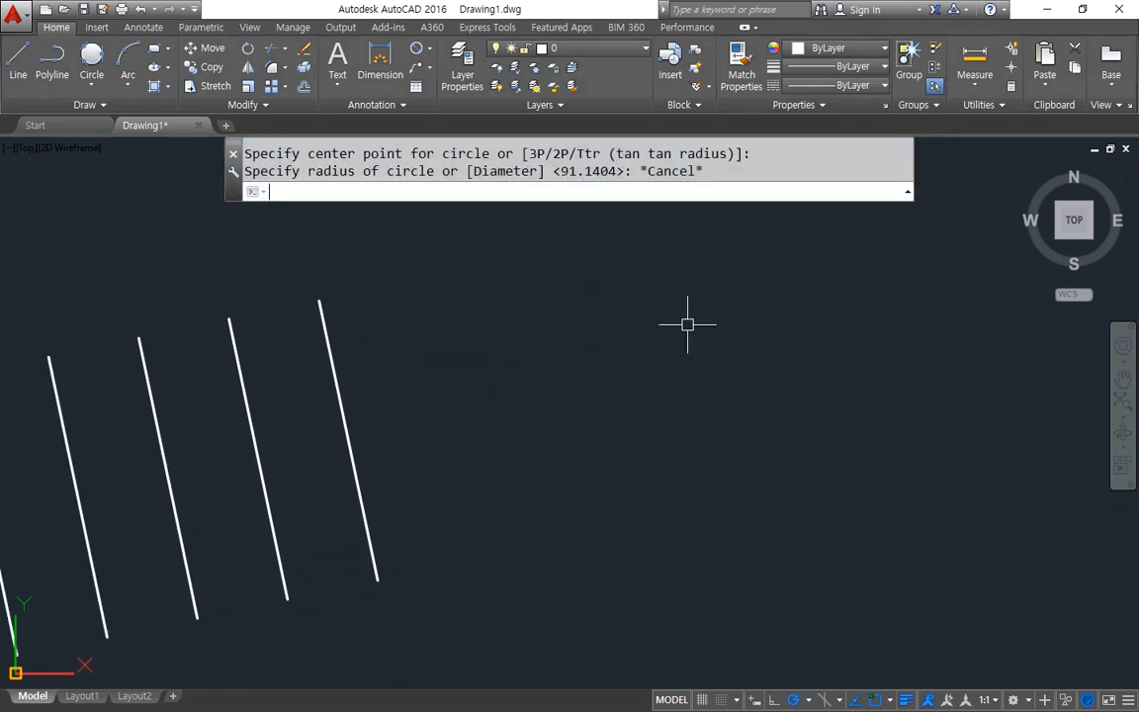
Step: Draw a circle of radius 50 in the empty area right of the parallel lines
{"action": "key", "text": "Return"}
{"action": "left_click", "coordinate": [618, 393]}
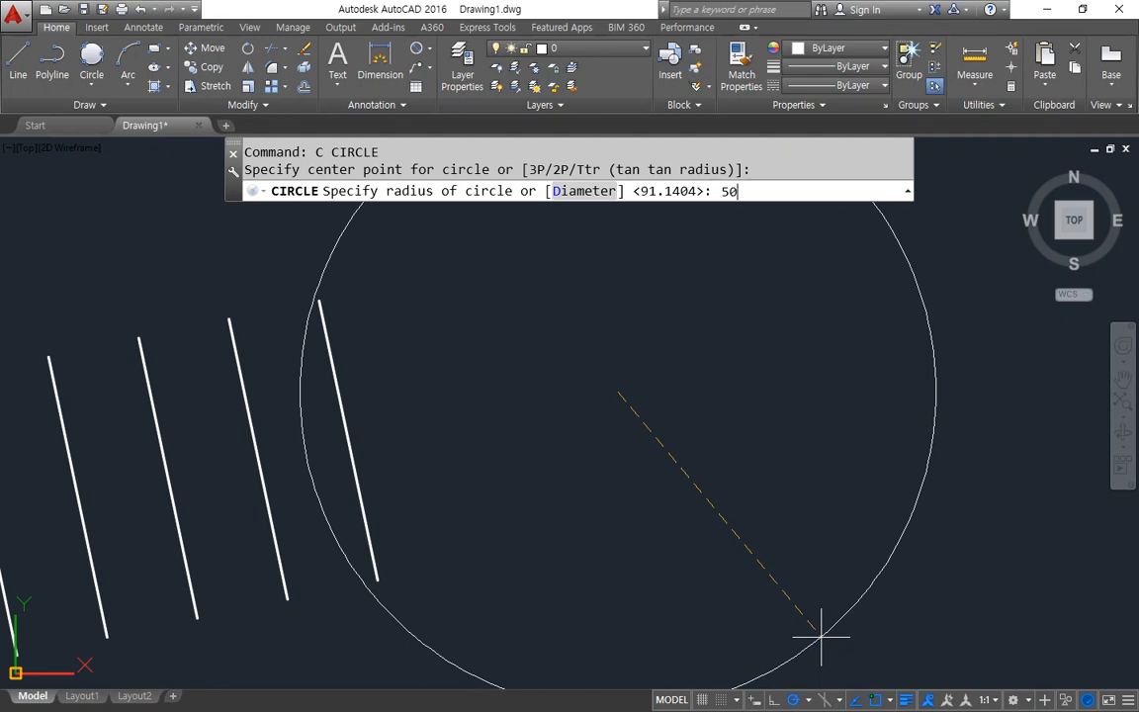
{"action": "key", "text": "Return"}
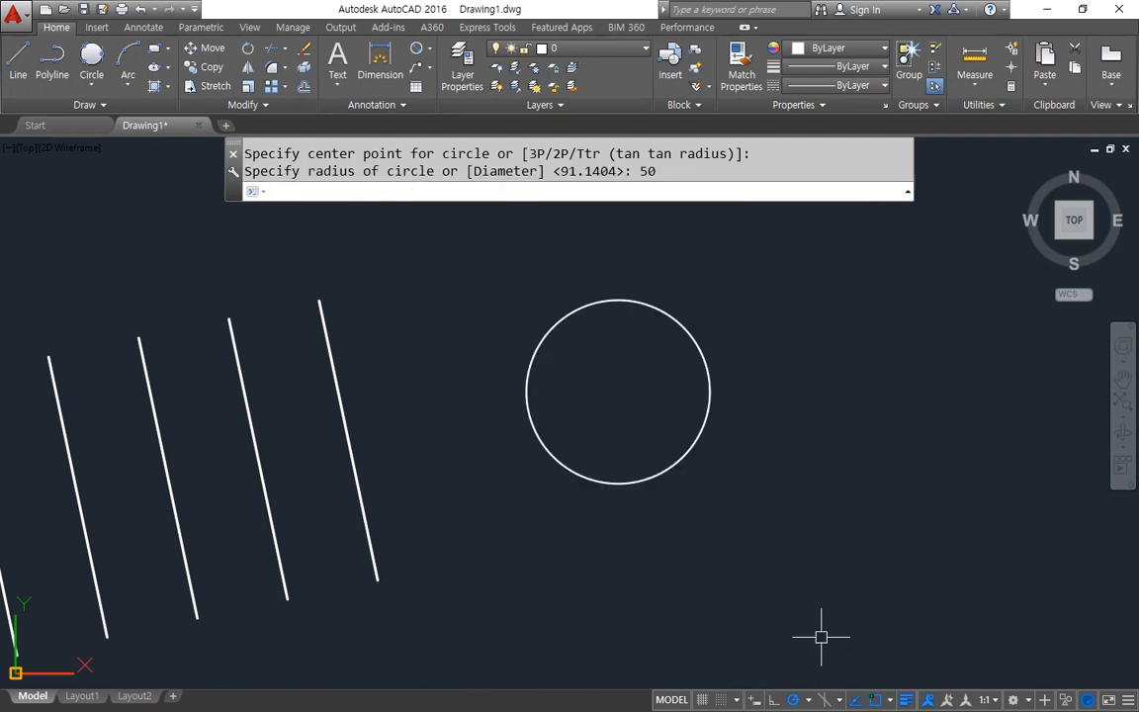
Step: Offset the circle outward by 20, and offset the resulting circle outward by the same distance
{"action": "type", "text": "o"}
{"action": "key", "text": "Return"}
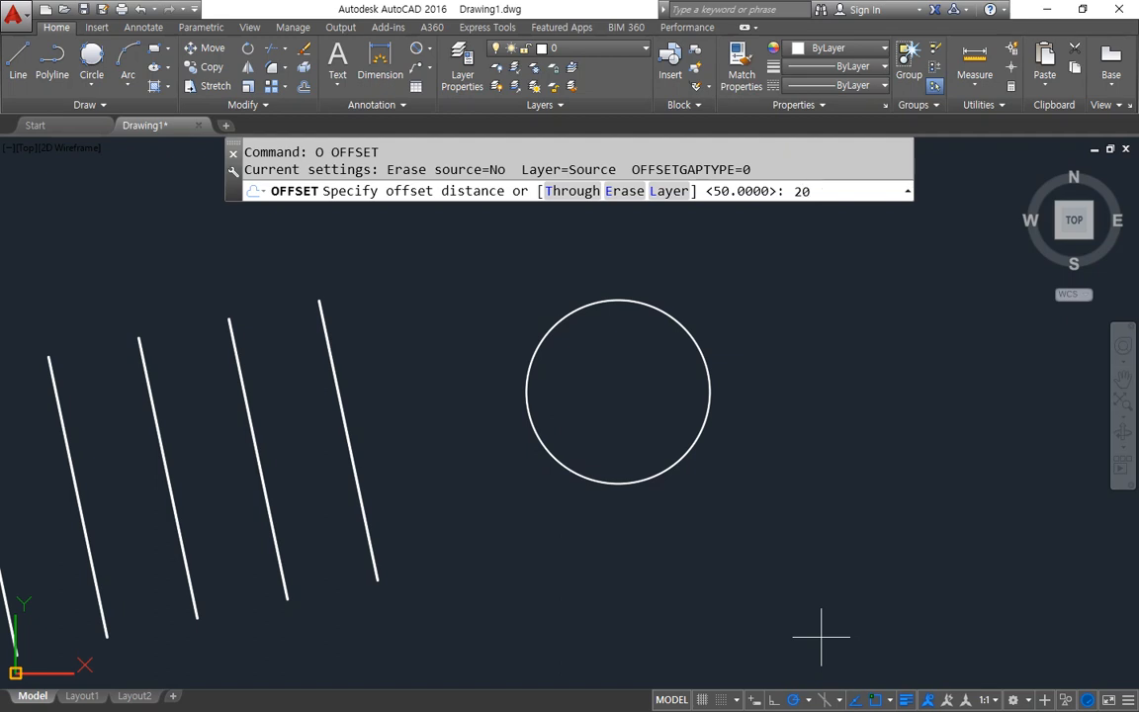
{"action": "key", "text": "Return"}
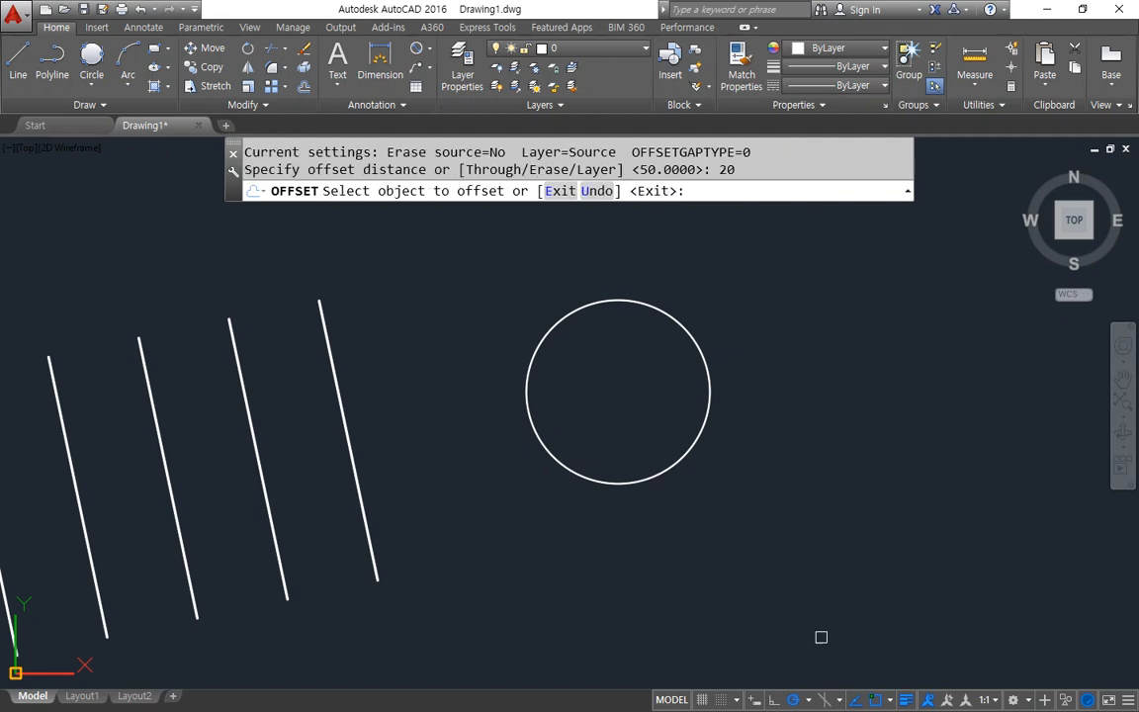
{"action": "left_click", "coordinate": [648, 304]}
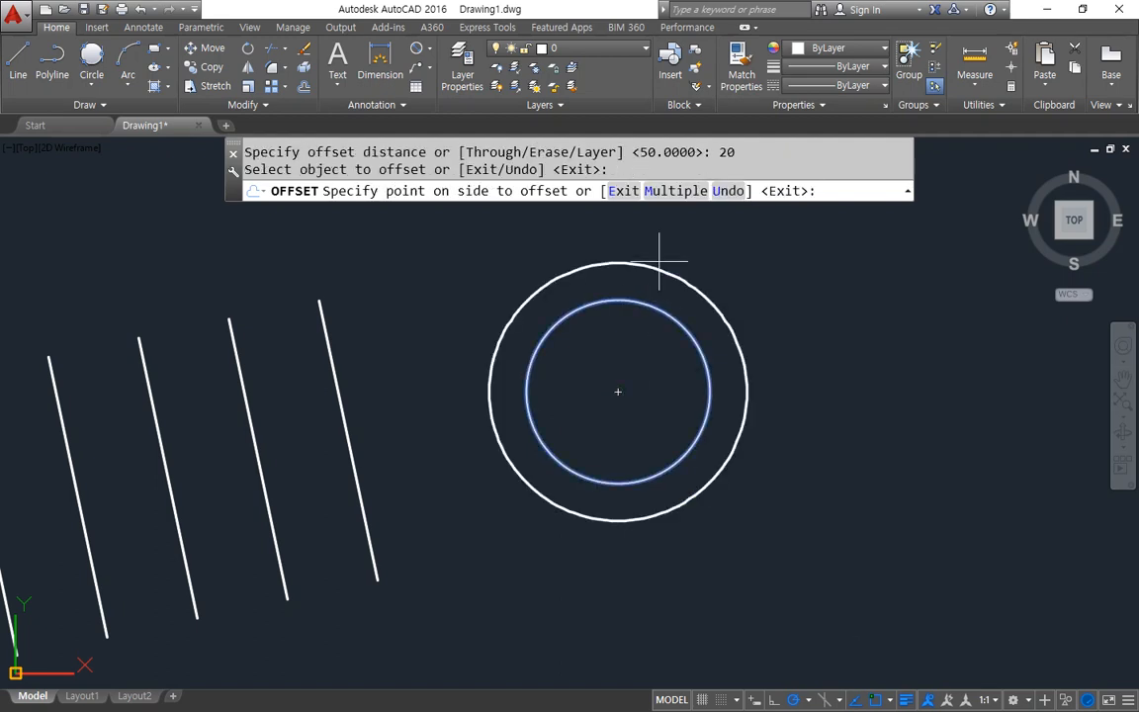
{"action": "left_click", "coordinate": [683, 238]}
{"action": "left_click", "coordinate": [679, 277]}
{"action": "left_click", "coordinate": [717, 236]}
Step: Offset the slanted line nearest the circles by 20 toward them, and repeat the same offset from the new line
{"action": "left_click", "coordinate": [322, 336]}
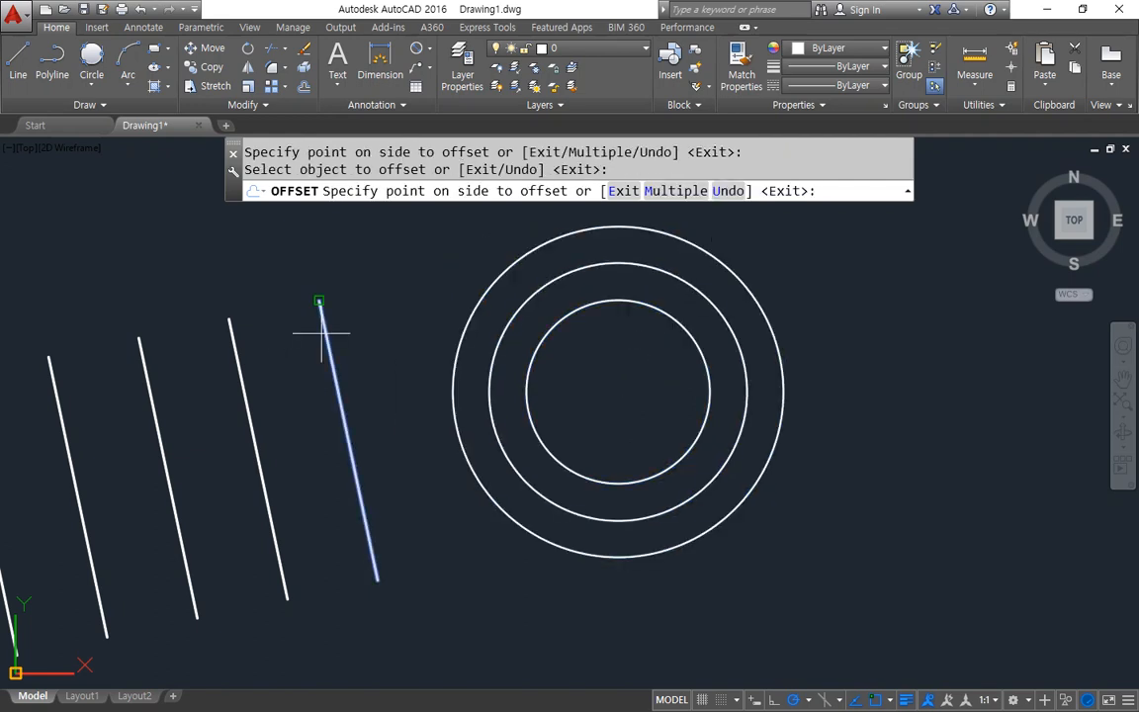
{"action": "left_click", "coordinate": [373, 310]}
{"action": "left_click", "coordinate": [361, 316]}
{"action": "left_click", "coordinate": [386, 317]}
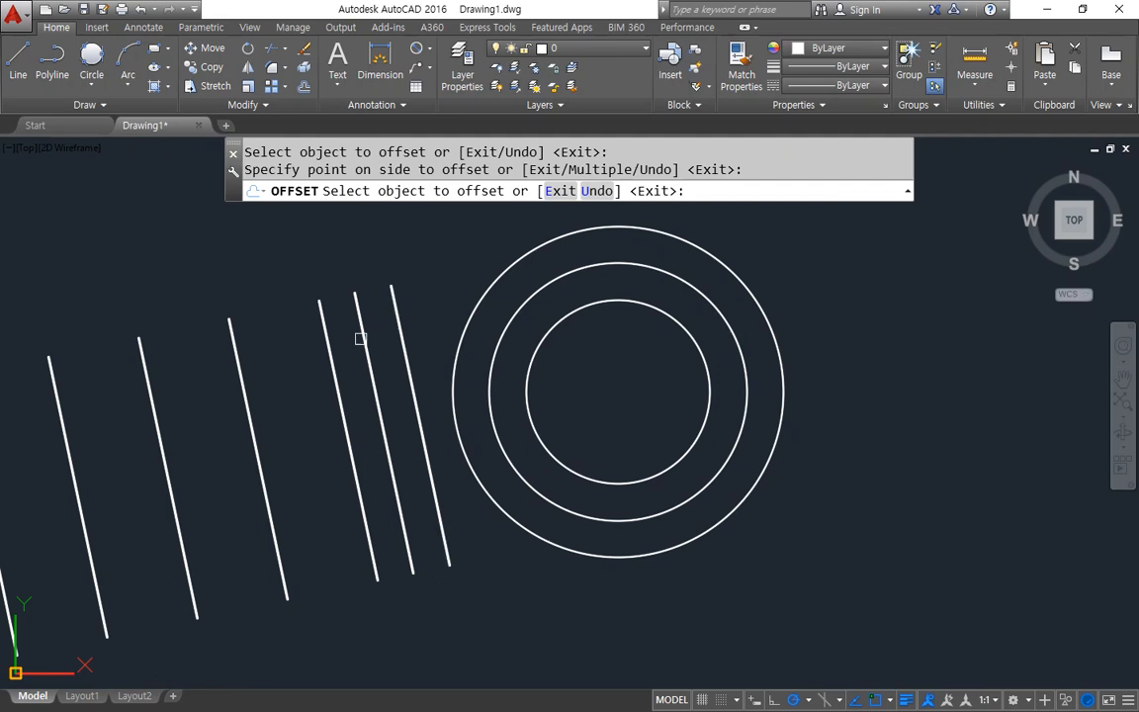
Step: Examine the spacing between the closely offset slanted lines and between the three concentric circles, and end the Offset command
{"action": "scroll", "coordinate": [289, 260], "scroll_direction": "up", "scroll_amount": 6}
{"action": "mouse_move", "coordinate": [423, 478]}
{"action": "left_mouse_down"}
{"action": "mouse_move", "coordinate": [649, 423]}
{"action": "mouse_move", "coordinate": [668, 402]}
{"action": "mouse_move", "coordinate": [672, 420]}
{"action": "left_mouse_up"}
{"action": "key", "text": "Escape"}
{"action": "mouse_move", "coordinate": [900, 415]}
{"action": "middle_mouse_down"}
{"action": "mouse_move", "coordinate": [74, 361]}
{"action": "mouse_move", "coordinate": [2, 382]}
{"action": "middle_mouse_up"}
{"action": "left_click_drag", "start_coordinate": [512, 474], "coordinate": [498, 352]}
{"action": "left_click_drag", "start_coordinate": [431, 362], "coordinate": [369, 241]}
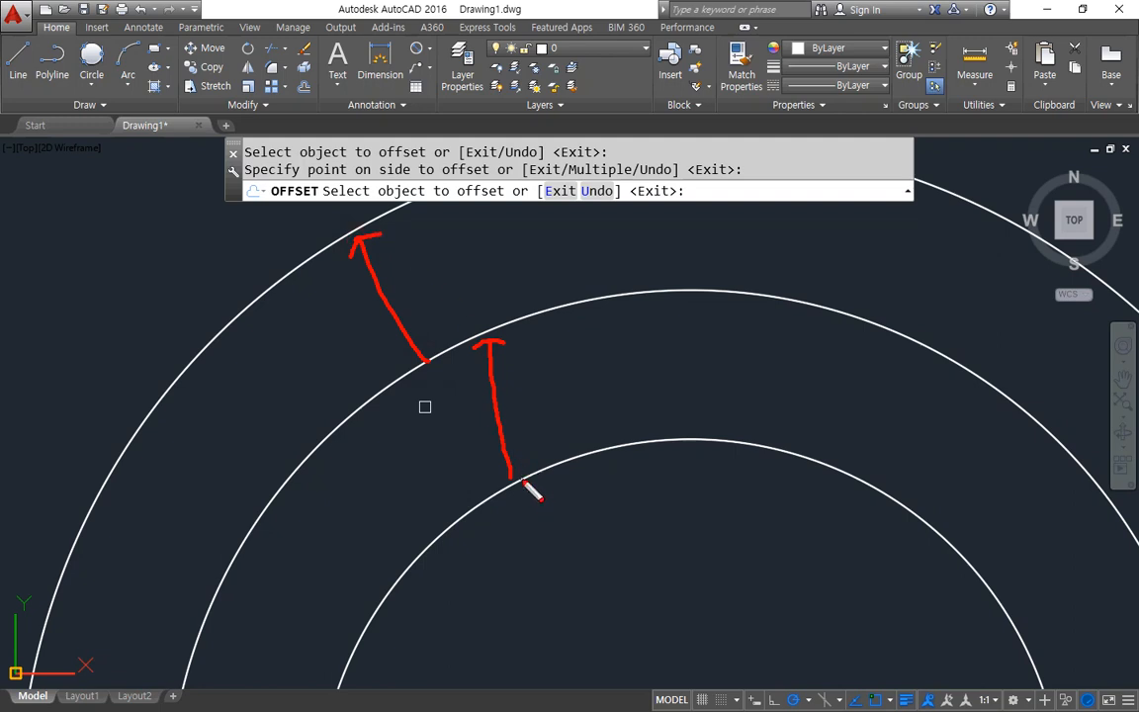
{"action": "mouse_move", "coordinate": [596, 481]}
{"action": "left_mouse_down"}
{"action": "mouse_move", "coordinate": [564, 437]}
{"action": "mouse_move", "coordinate": [588, 482]}
{"action": "left_mouse_up"}
{"action": "left_click_drag", "start_coordinate": [559, 338], "coordinate": [542, 312]}
{"action": "left_click_drag", "start_coordinate": [313, 285], "coordinate": [271, 284]}
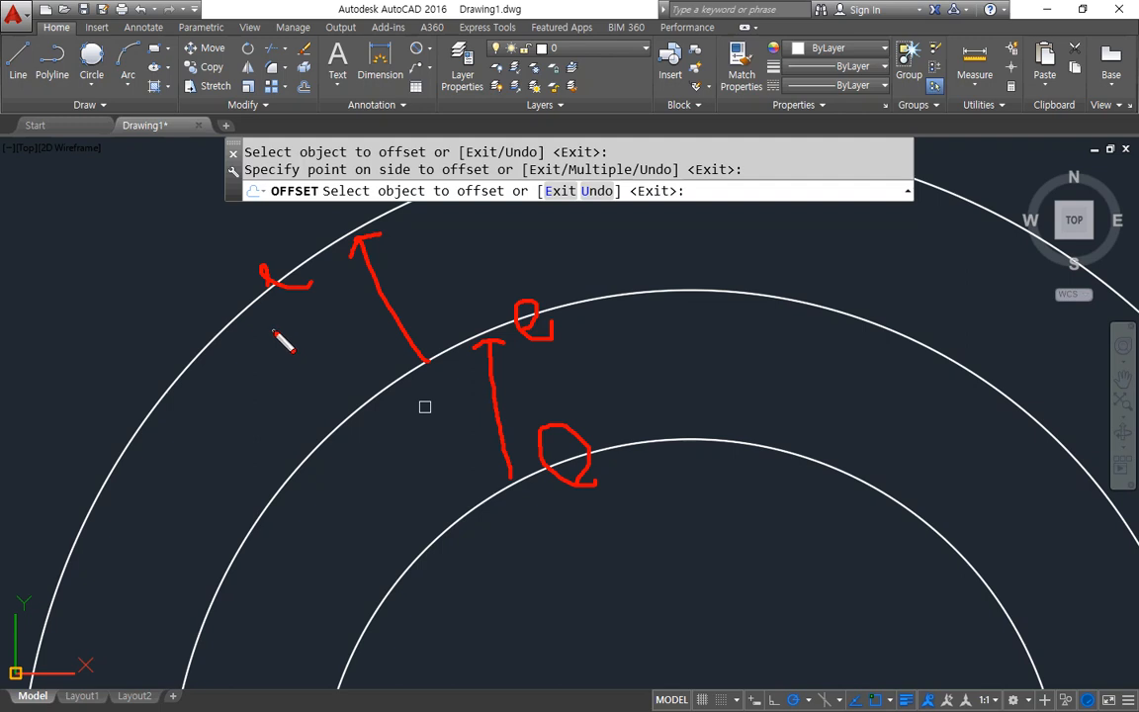
{"action": "key", "text": "Escape"}
{"action": "middle_click_drag", "start_coordinate": [595, 377], "coordinate": [302, 389]}
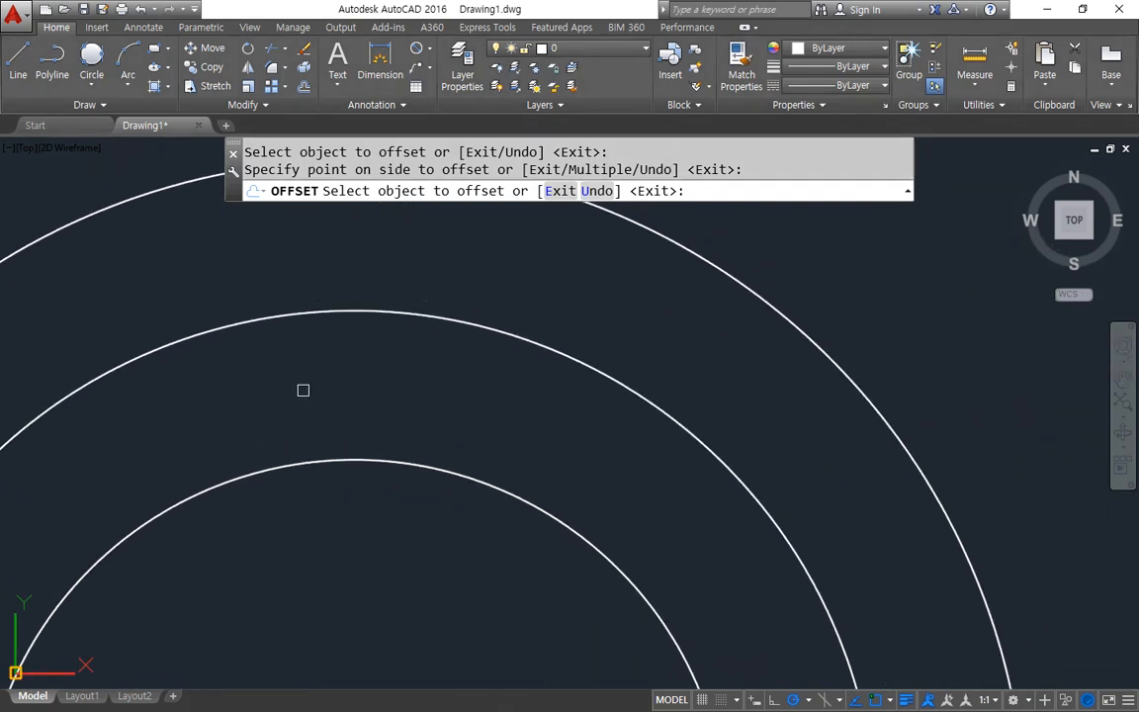
{"action": "key", "text": "Escape"}
{"action": "key", "text": "Escape"}
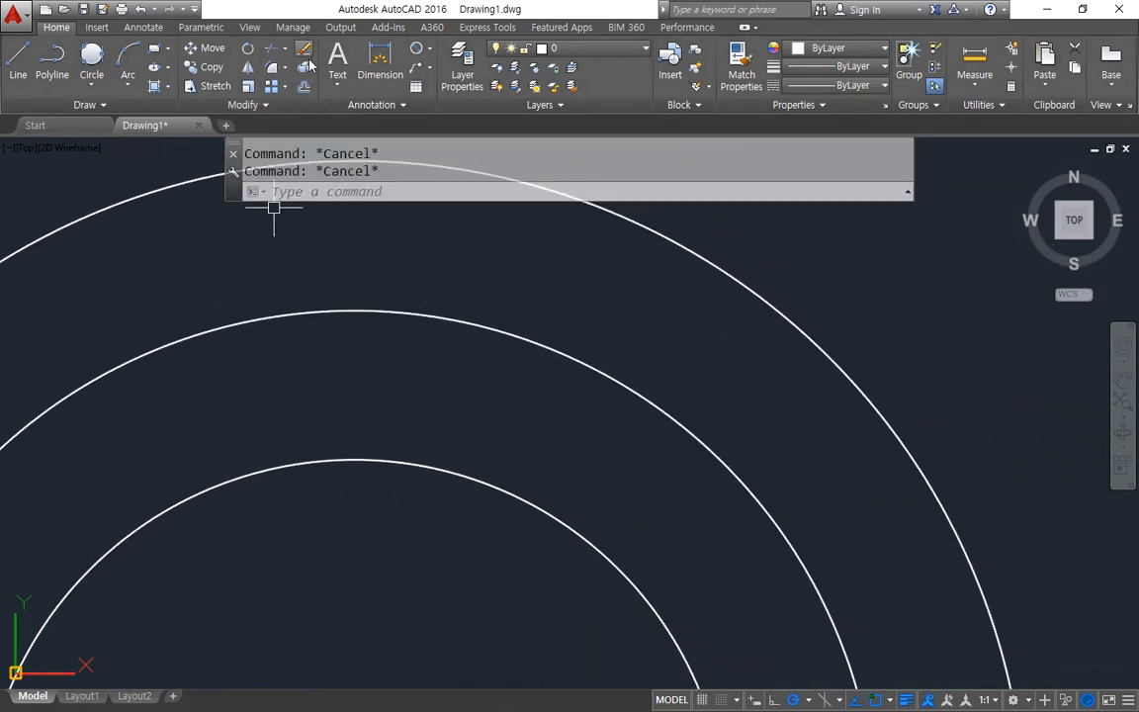
Step: Add radius dimensions to the three concentric circles from the innermost to the outermost, placing each text just inside its circle
{"action": "left_click", "coordinate": [429, 48]}
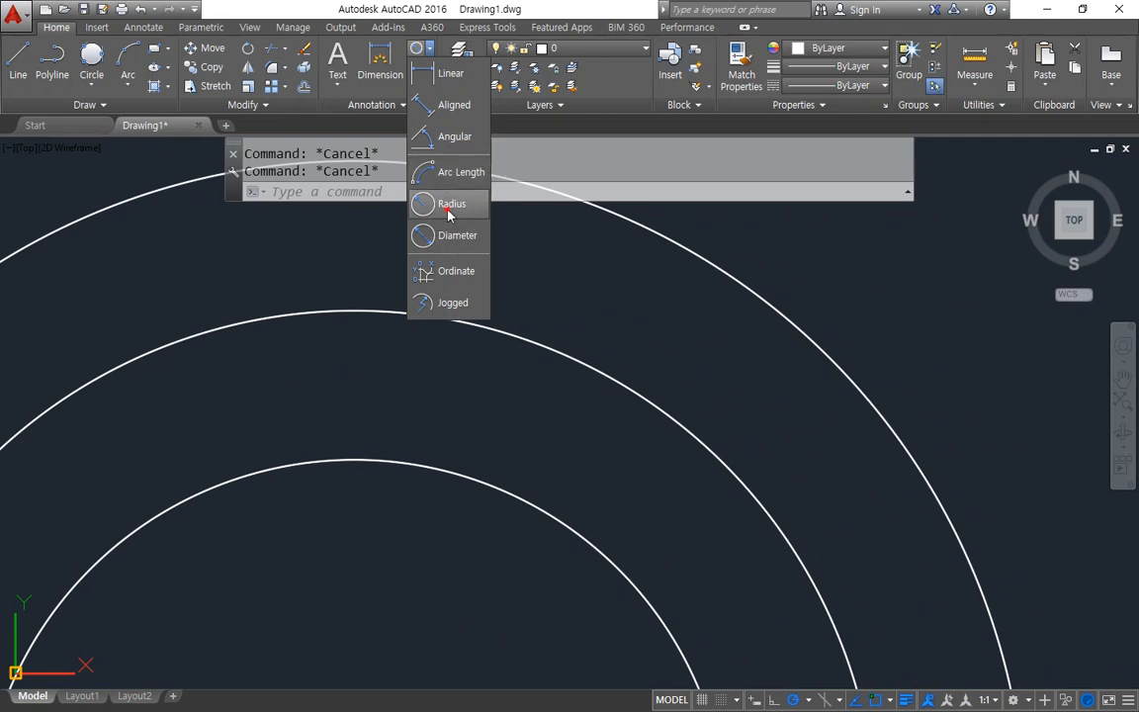
{"action": "left_click", "coordinate": [447, 204]}
{"action": "left_click", "coordinate": [506, 499]}
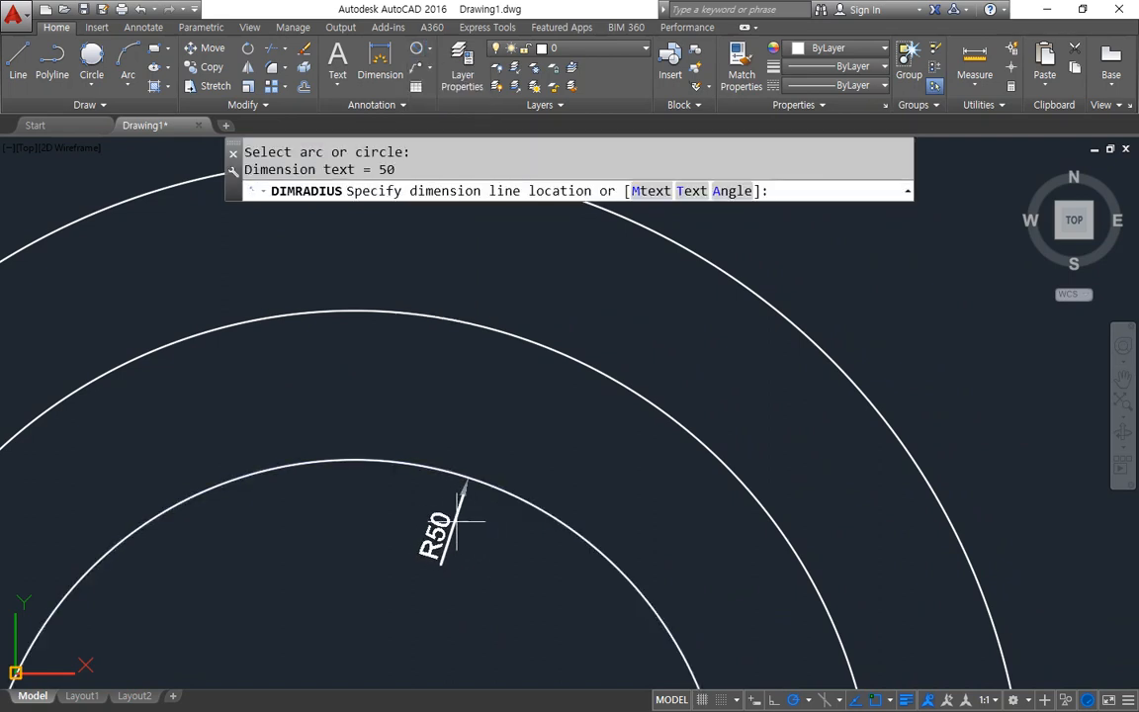
{"action": "left_click", "coordinate": [463, 519]}
{"action": "key", "text": "Return"}
{"action": "left_click", "coordinate": [585, 374]}
{"action": "left_click", "coordinate": [579, 391]}
{"action": "key", "text": "Return"}
{"action": "left_click", "coordinate": [721, 272]}
{"action": "left_click", "coordinate": [697, 307]}
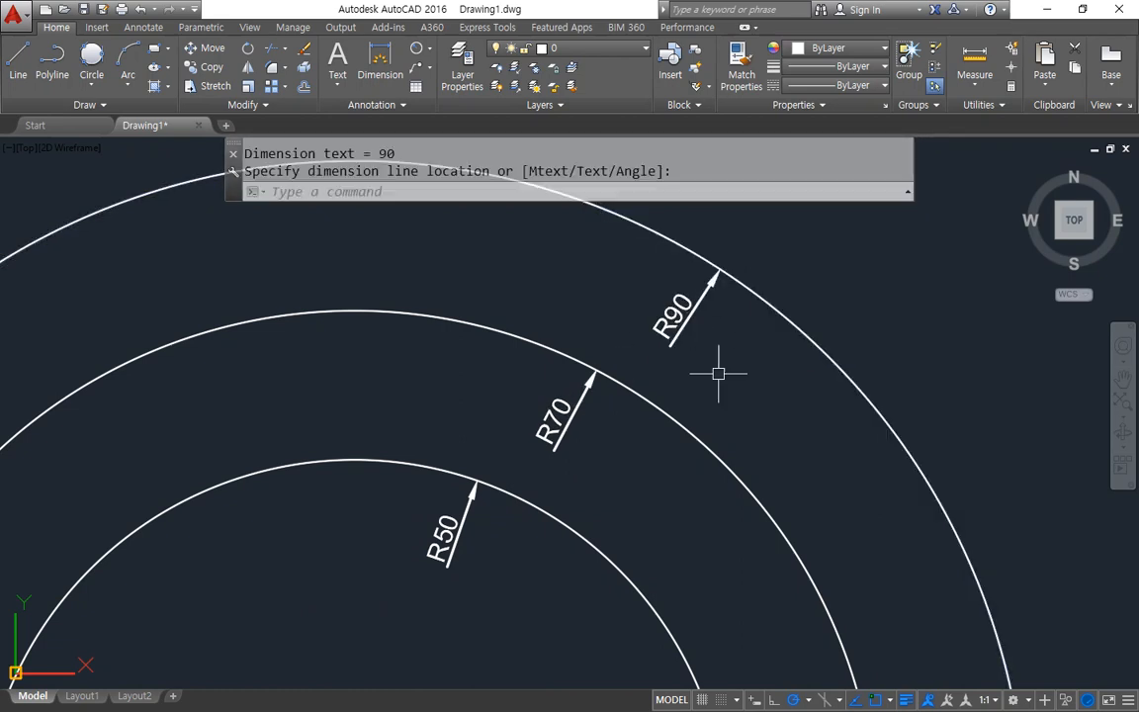
{"action": "left_click_drag", "start_coordinate": [605, 518], "coordinate": [704, 341]}
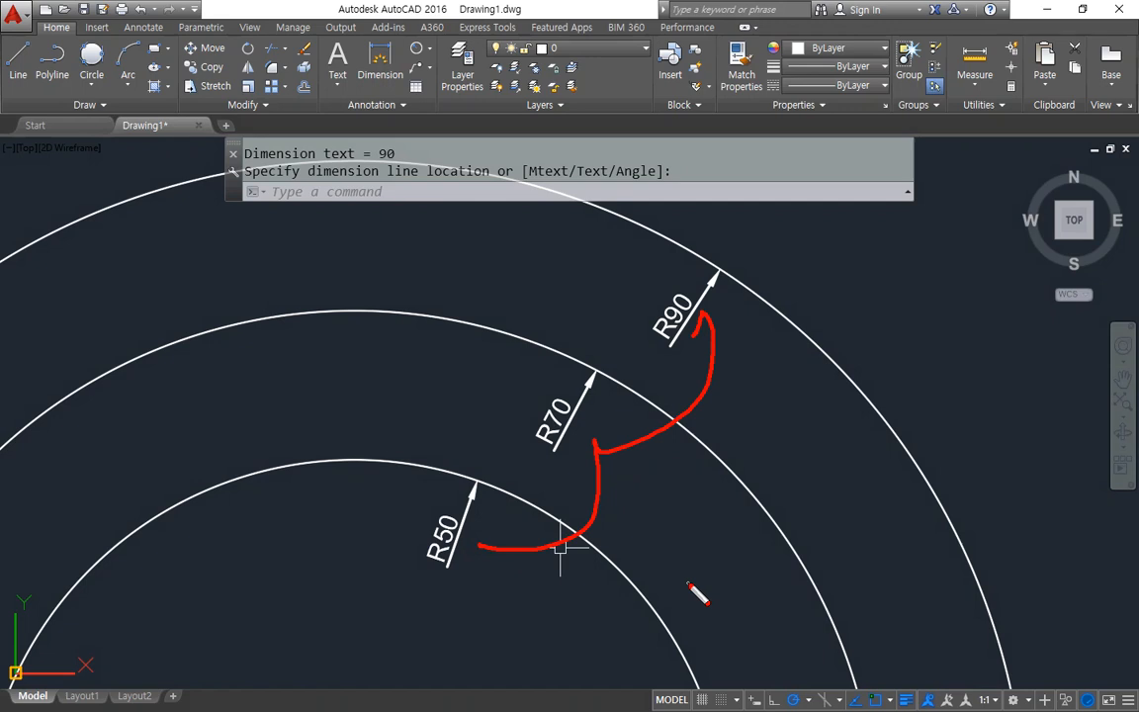
{"action": "key", "text": "Escape"}
{"action": "middle_click_drag", "start_coordinate": [744, 381], "coordinate": [532, 537]}
{"action": "key", "text": "ctrl+2"}
{"action": "left_click_drag", "start_coordinate": [465, 515], "coordinate": [538, 468]}
{"action": "key", "text": "Escape"}
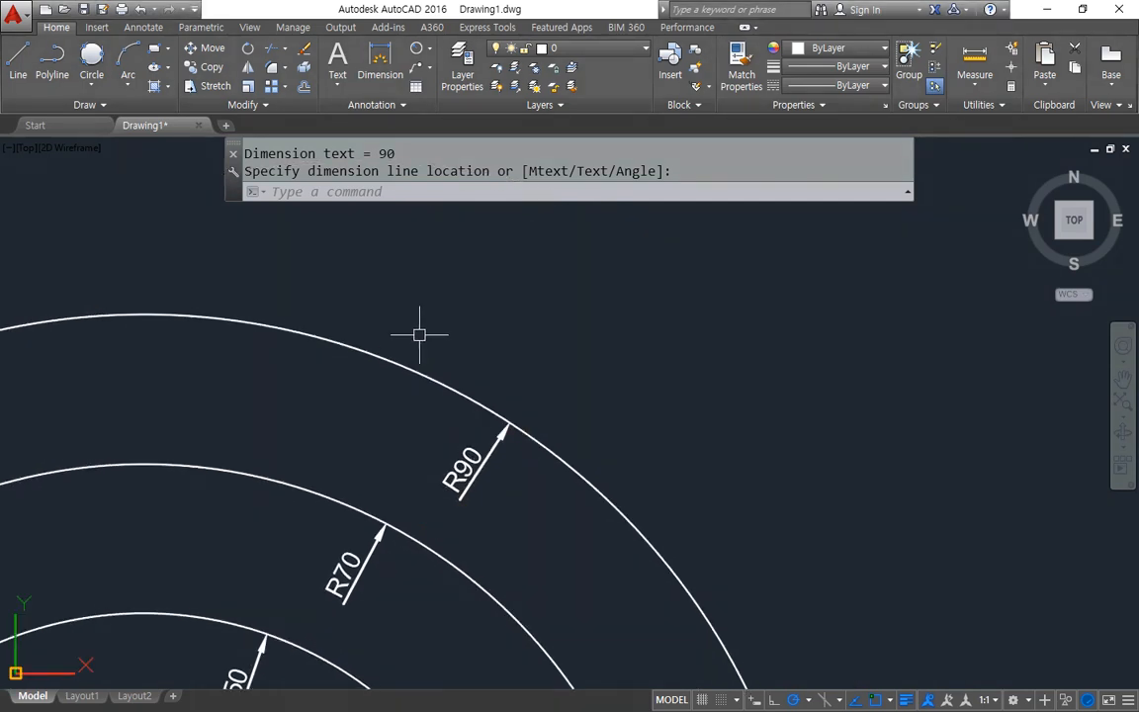
Step: Offset the outermost circle outward by 20 to add a fourth concentric circle
{"action": "type", "text": "o"}
{"action": "key", "text": "Return"}
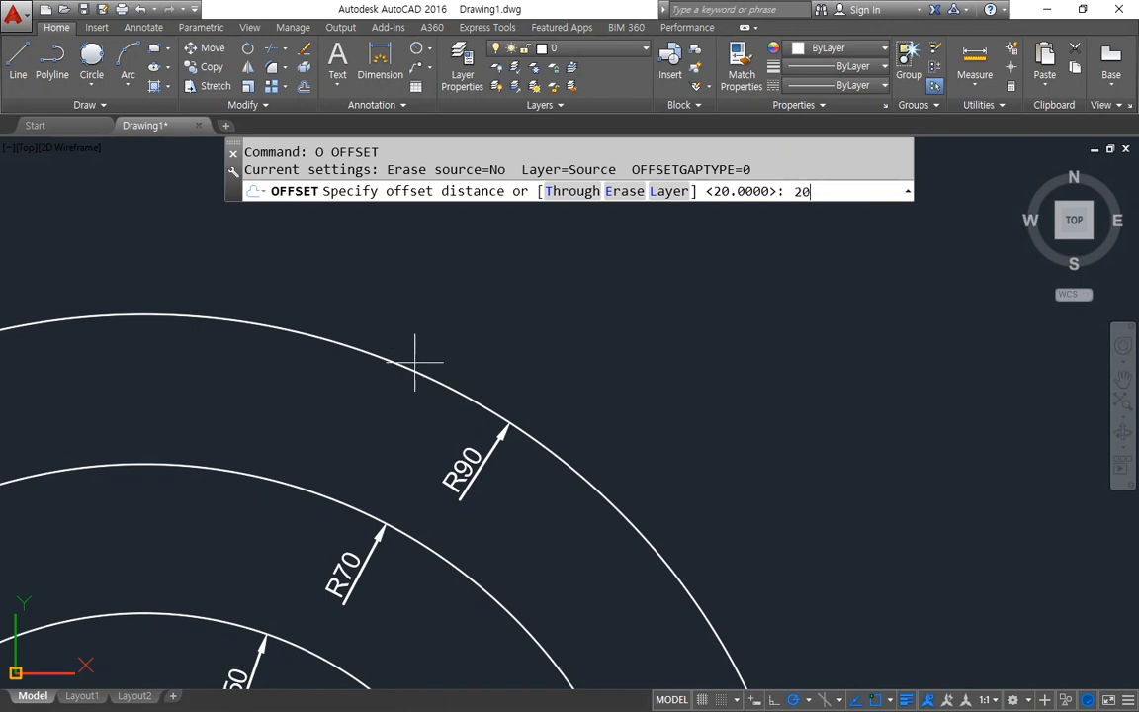
{"action": "key", "text": "Return"}
{"action": "left_click", "coordinate": [545, 450]}
{"action": "left_click", "coordinate": [596, 359]}
{"action": "key", "text": "Escape"}
Step: Add a radius dimension to the new outermost circle, placing the text just inside it
{"action": "left_click", "coordinate": [377, 77]}
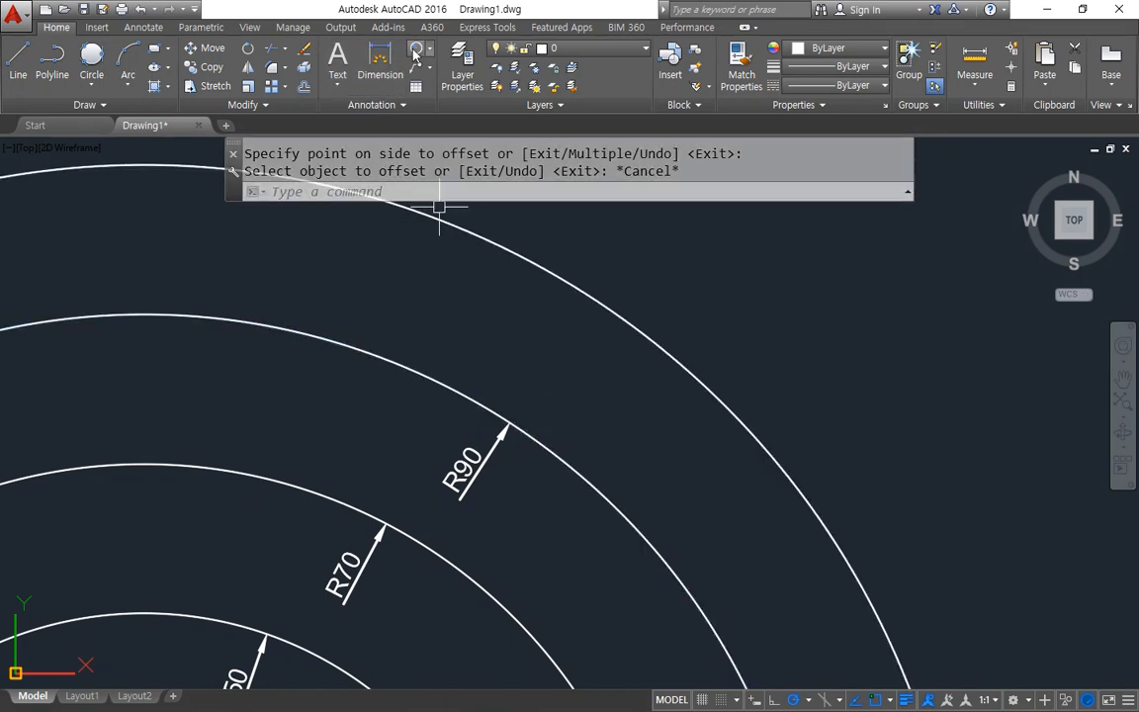
{"action": "left_click", "coordinate": [625, 320]}
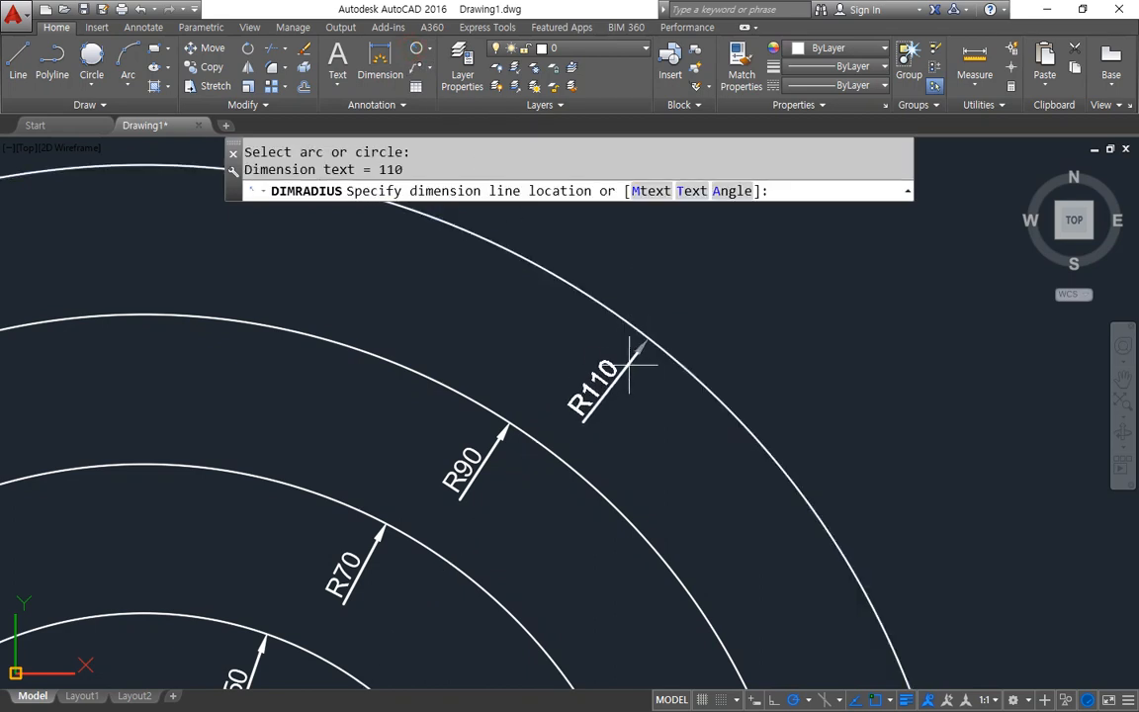
{"action": "left_click", "coordinate": [628, 350]}
{"action": "mouse_move", "coordinate": [506, 543]}
{"action": "left_mouse_down"}
{"action": "mouse_move", "coordinate": [465, 398]}
{"action": "mouse_move", "coordinate": [534, 519]}
{"action": "left_mouse_up"}
{"action": "mouse_move", "coordinate": [544, 463]}
{"action": "left_mouse_down"}
{"action": "mouse_move", "coordinate": [642, 440]}
{"action": "mouse_move", "coordinate": [621, 464]}
{"action": "left_mouse_up"}
{"action": "scroll", "coordinate": [485, 461], "scroll_direction": "down", "scroll_amount": 5}
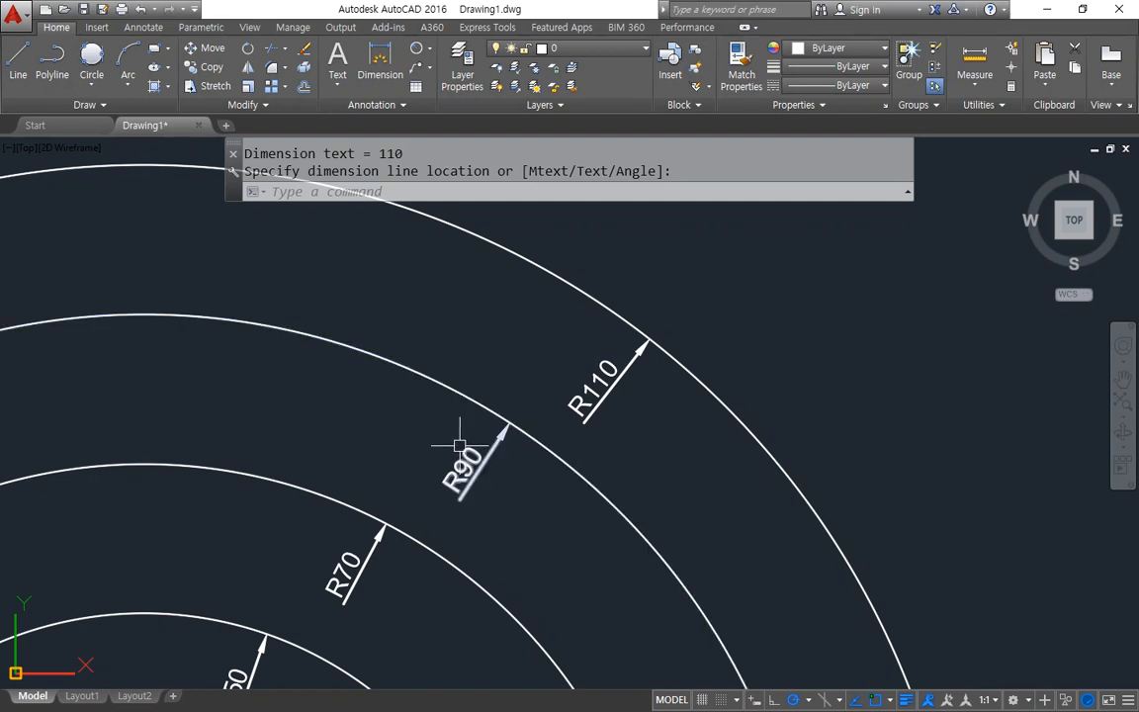
{"action": "scroll", "coordinate": [419, 484], "scroll_direction": "up", "scroll_amount": 2}
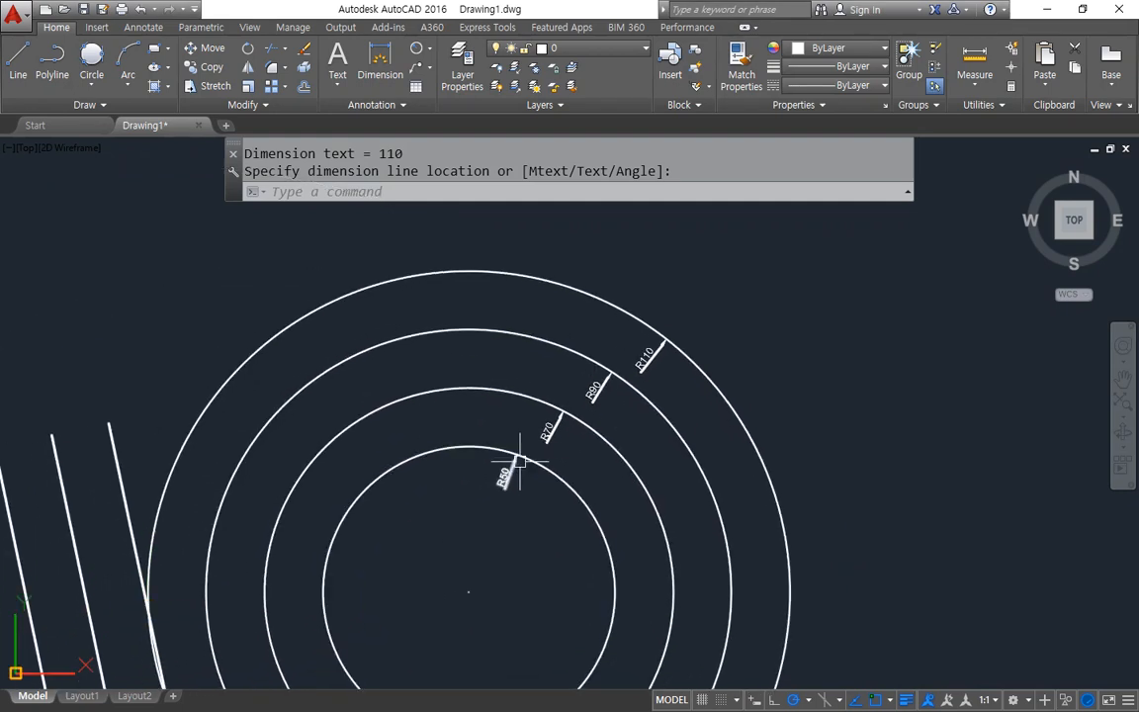
Step: Draw a single horizontal line in an empty part of the drawing
{"action": "type", "text": "z"}
{"action": "key", "text": "Return"}
{"action": "type", "text": "a"}
{"action": "key", "text": "Return"}
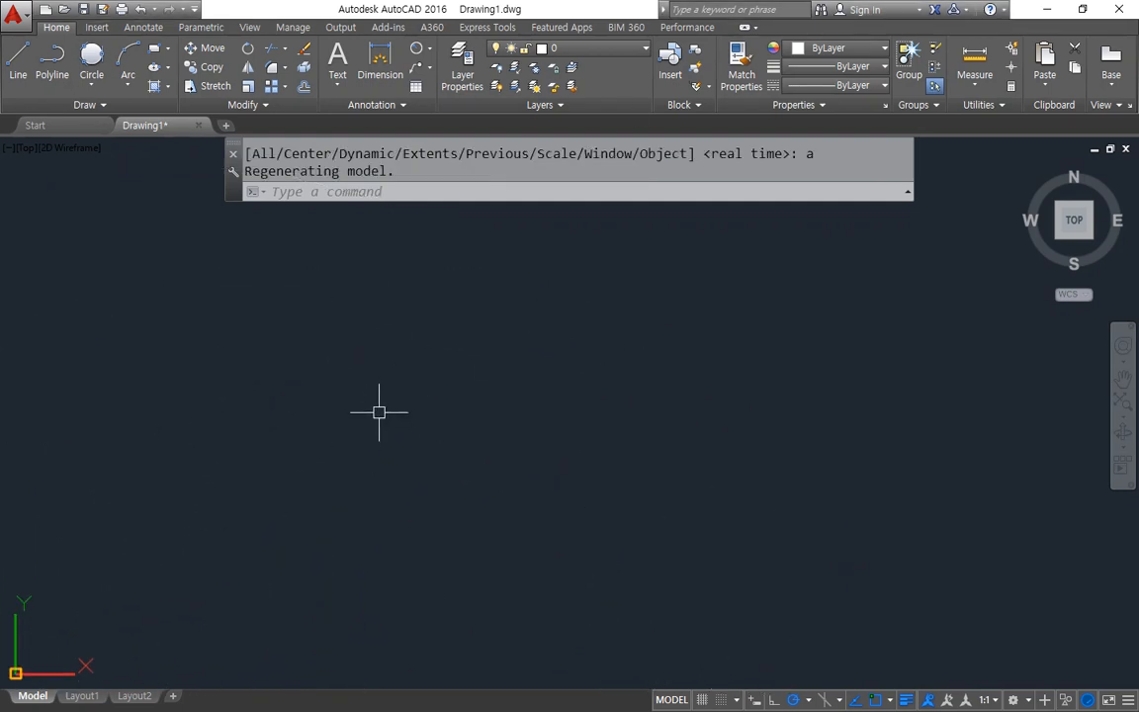
{"action": "type", "text": "l"}
{"action": "key", "text": "Return"}
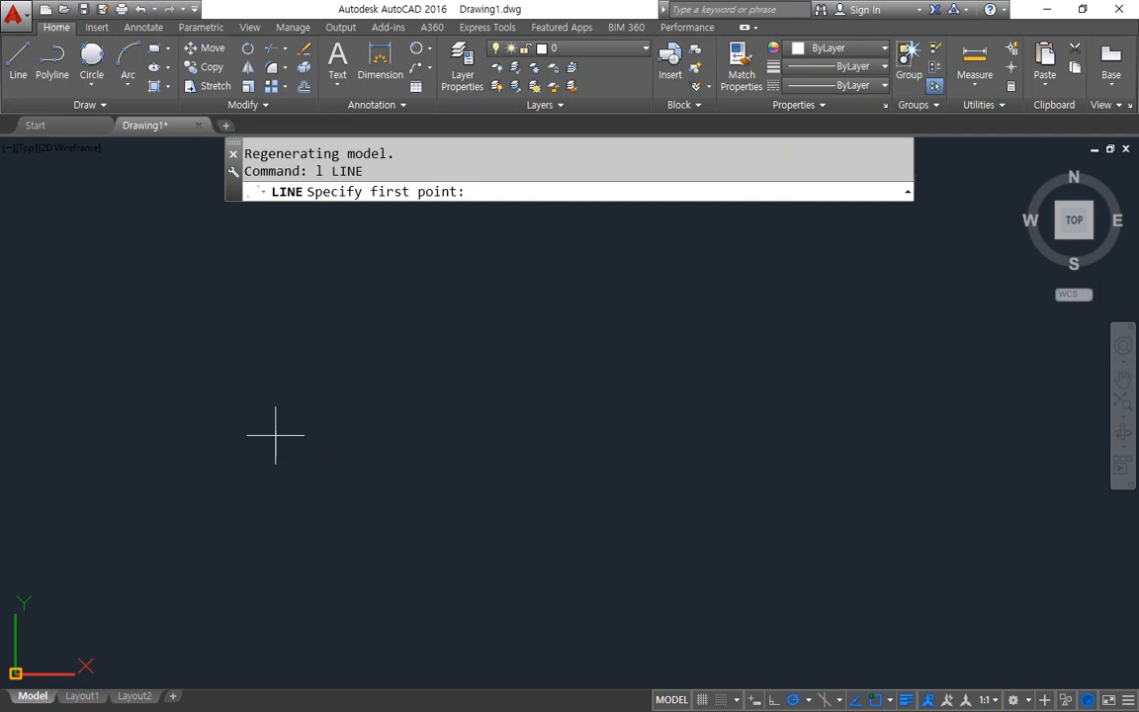
{"action": "left_click", "coordinate": [243, 378]}
{"action": "left_click", "coordinate": [730, 377]}
{"action": "key", "text": "Return"}
Step: Move the horizontal line to the cen layer and clear the selection
{"action": "left_click", "coordinate": [529, 380]}
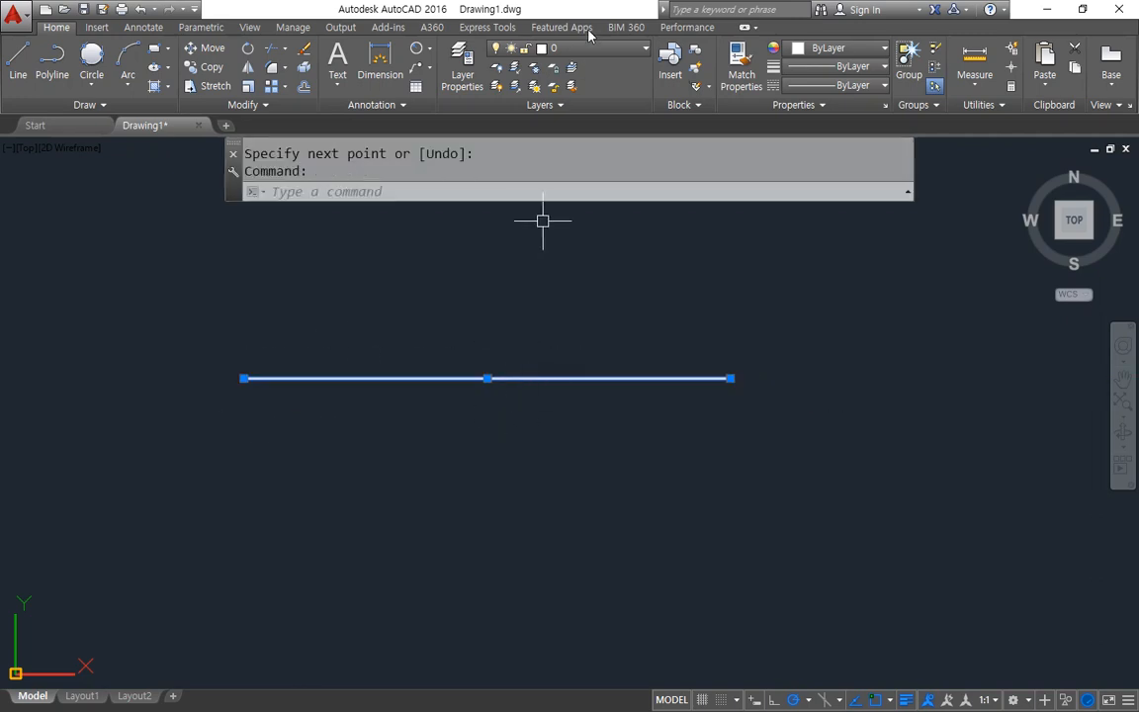
{"action": "left_click", "coordinate": [554, 47]}
{"action": "left_click", "coordinate": [565, 91]}
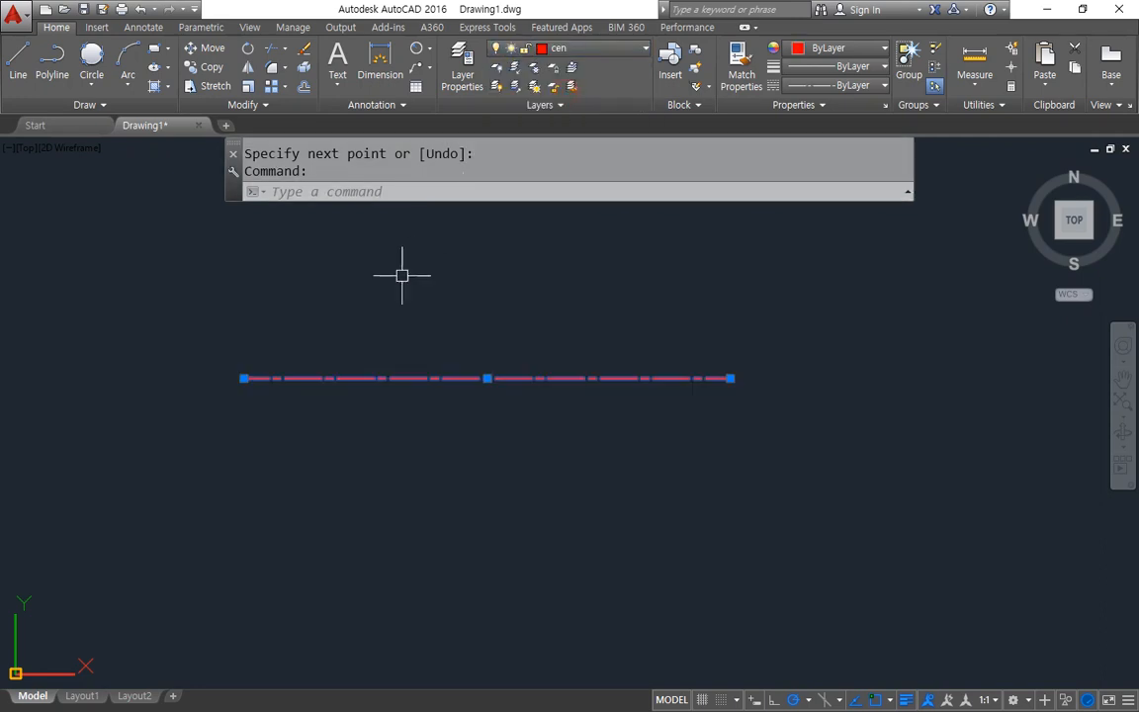
{"action": "key", "text": "Escape"}
{"action": "scroll", "coordinate": [287, 396], "scroll_direction": "up", "scroll_amount": 4}
{"action": "mouse_move", "coordinate": [341, 479]}
{"action": "left_mouse_down"}
{"action": "mouse_move", "coordinate": [348, 348]}
{"action": "mouse_move", "coordinate": [301, 532]}
{"action": "left_mouse_up"}
{"action": "key", "text": "Escape"}
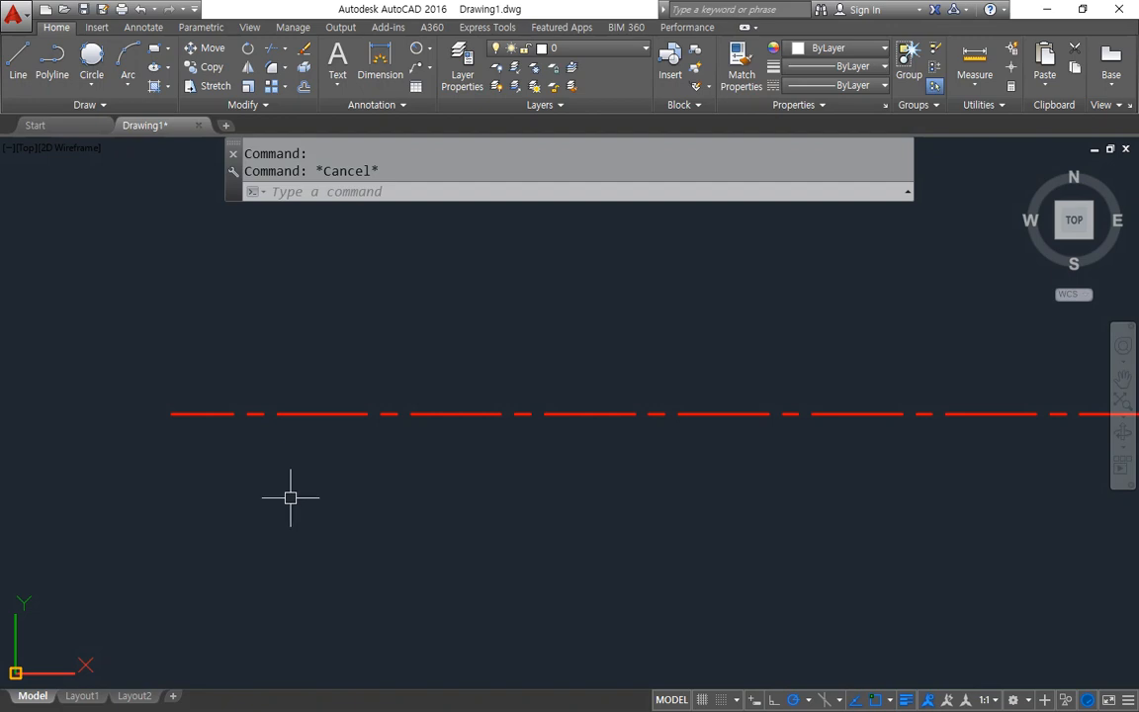
{"action": "key", "text": "ctrl+2"}
{"action": "mouse_move", "coordinate": [156, 227]}
{"action": "left_mouse_down", "text": "shift"}
{"action": "mouse_move", "coordinate": [240, 227]}
{"action": "mouse_move", "coordinate": [202, 500]}
{"action": "mouse_move", "coordinate": [202, 645]}
{"action": "mouse_move", "coordinate": [263, 647]}
{"action": "left_mouse_up", "text": "shift"}
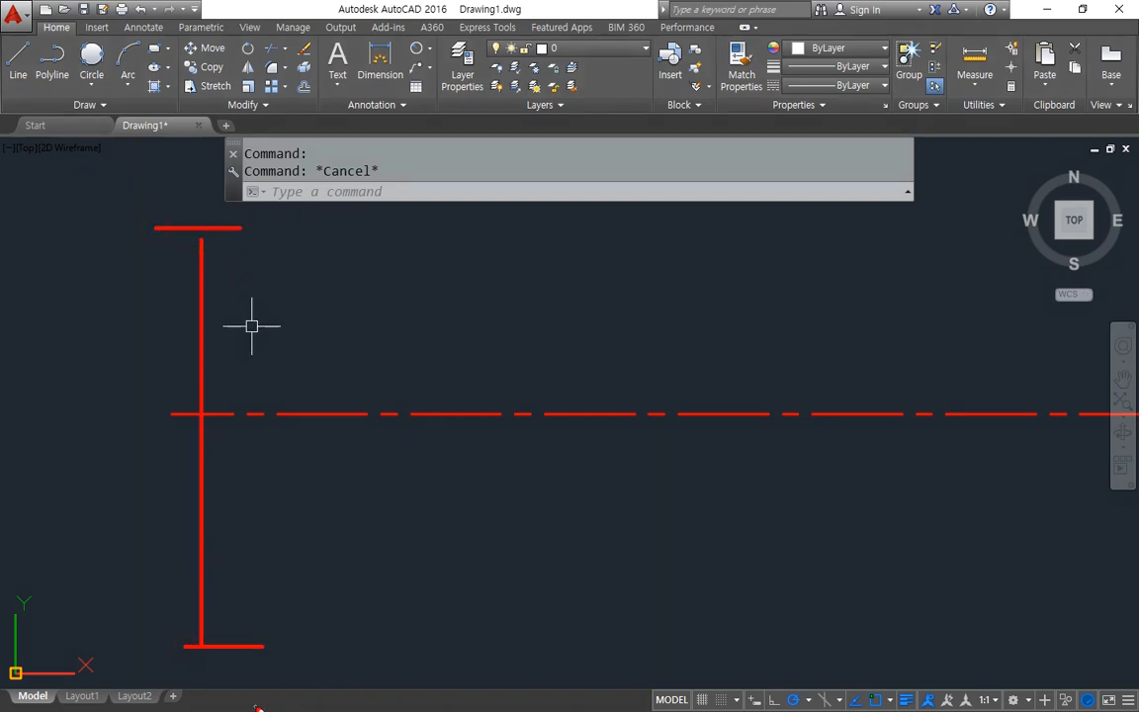
{"action": "mouse_move", "coordinate": [298, 412]}
{"action": "left_mouse_down"}
{"action": "mouse_move", "coordinate": [304, 227]}
{"action": "mouse_move", "coordinate": [306, 503]}
{"action": "mouse_move", "coordinate": [263, 553]}
{"action": "left_mouse_up"}
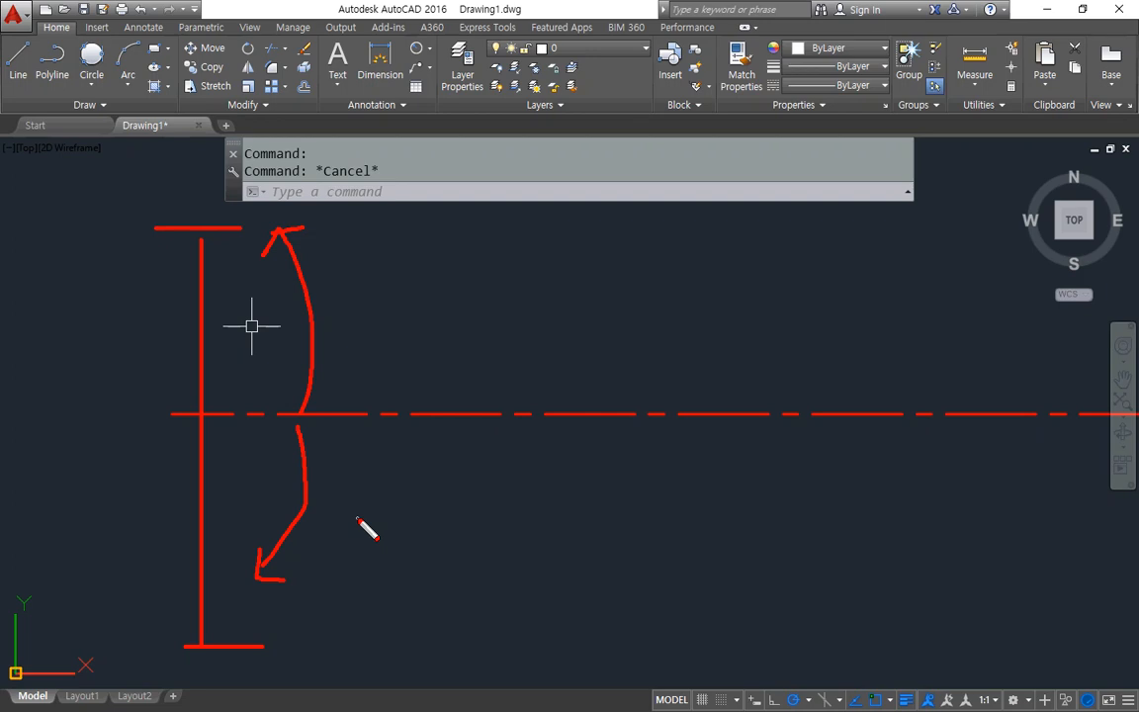
{"action": "key", "text": "Escape"}
Step: Offset the horizontal centre line by 50 to both sides, placing one copy above it and one below
{"action": "type", "text": "o"}
{"action": "key", "text": "Return"}
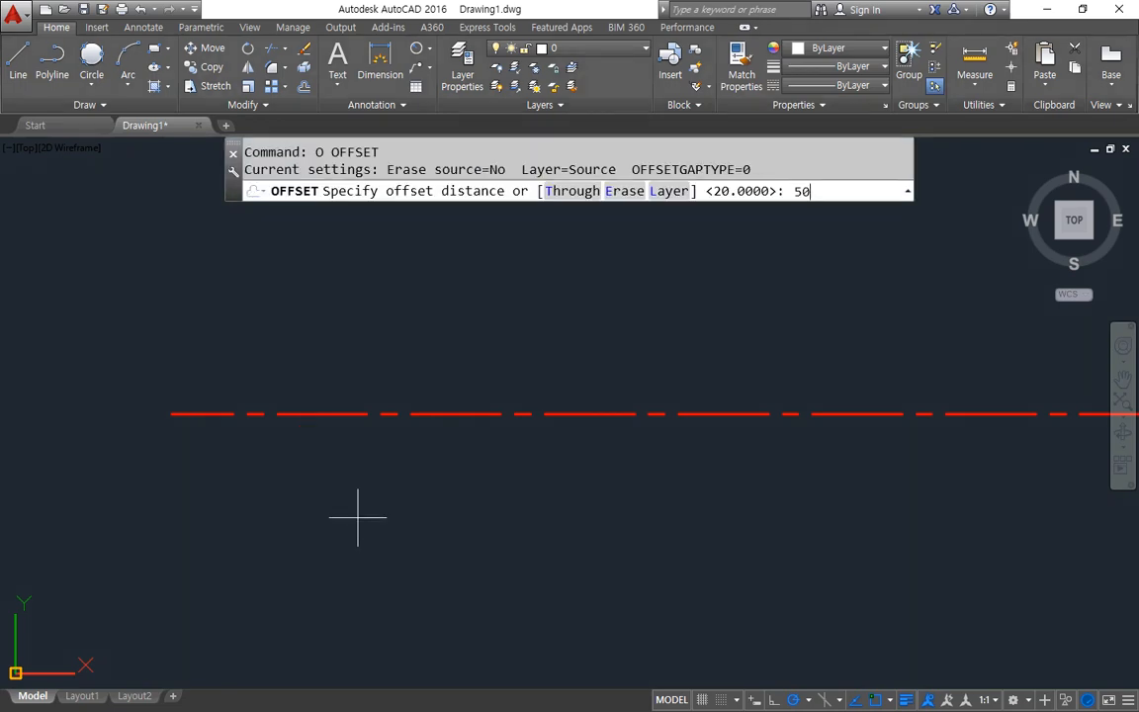
{"action": "type", "text": "50"}
{"action": "key", "text": "Return"}
{"action": "left_click", "coordinate": [348, 414]}
{"action": "left_click", "coordinate": [353, 338]}
{"action": "left_click", "coordinate": [333, 413]}
{"action": "left_click", "coordinate": [338, 511]}
{"action": "scroll", "coordinate": [337, 511], "scroll_direction": "down", "scroll_amount": 2}
{"action": "key", "text": "Escape"}
Step: Add a vertical dimension between the left ends of the upper and lower offset lines, placed just left of them
{"action": "type", "text": "dim"}
{"action": "key", "text": "Return"}
{"action": "left_click", "coordinate": [234, 305]}
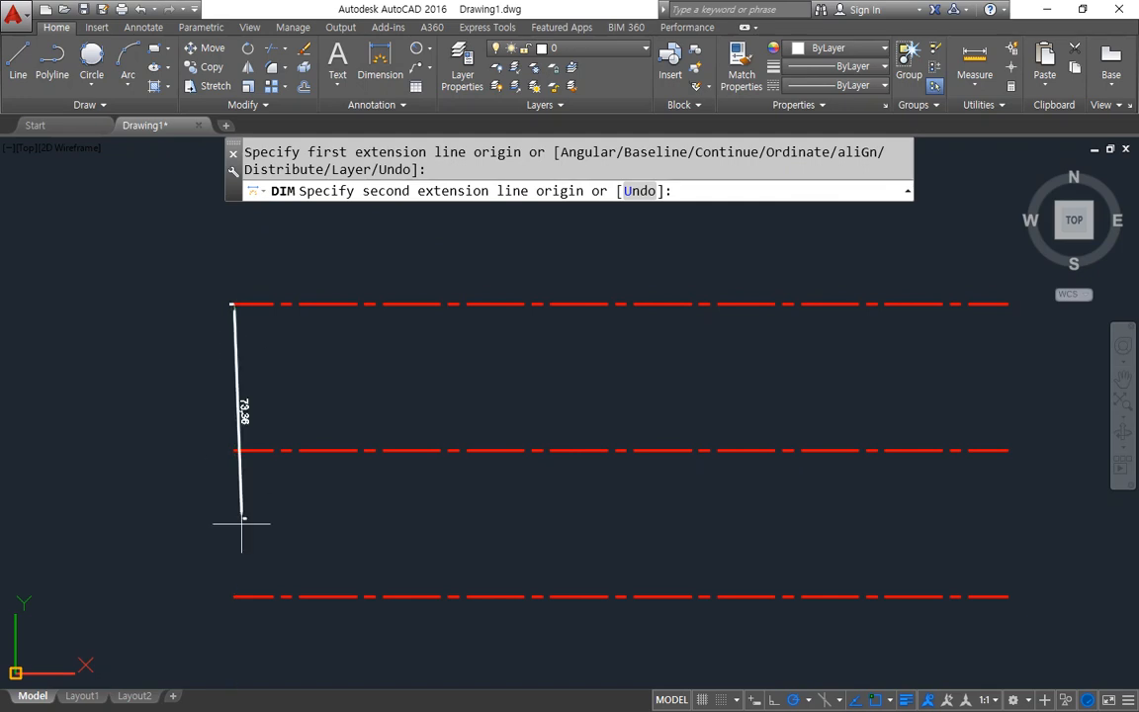
{"action": "left_click", "coordinate": [235, 597]}
{"action": "left_click", "coordinate": [184, 544]}
{"action": "scroll", "coordinate": [170, 536], "scroll_direction": "up", "scroll_amount": 2}
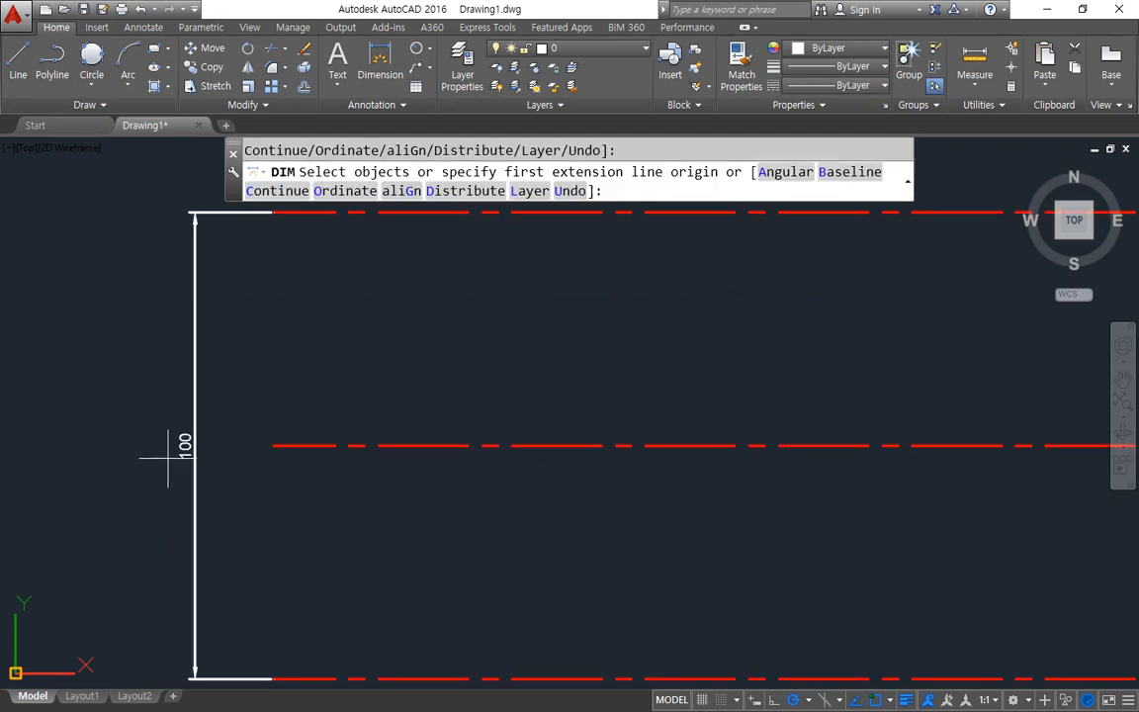
{"action": "scroll", "coordinate": [134, 450], "scroll_direction": "up", "scroll_amount": 3}
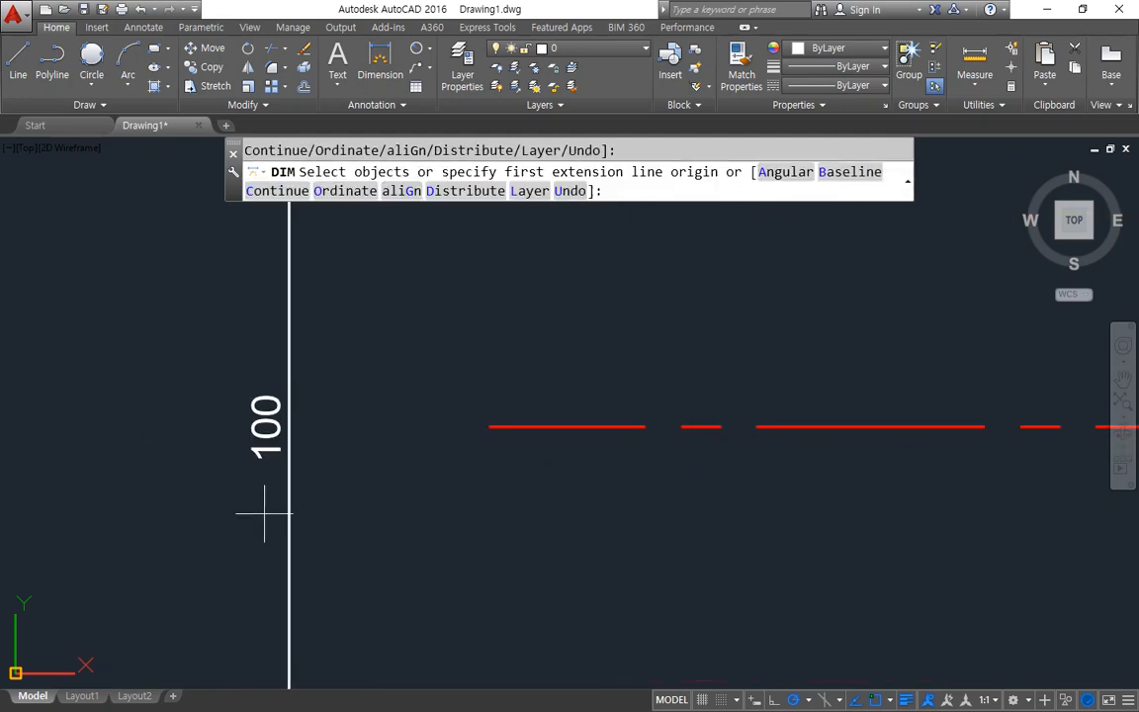
{"action": "scroll", "coordinate": [326, 476], "scroll_direction": "down", "scroll_amount": 6}
{"action": "key", "text": "Escape"}
Step: Erase the vertical dimension and both offset lines, leaving only the original centre line
{"action": "left_click", "coordinate": [272, 262]}
{"action": "left_click", "coordinate": [222, 401]}
{"action": "type", "text": "e"}
{"action": "key", "text": "Return"}
{"action": "left_click", "coordinate": [316, 549]}
{"action": "left_click", "coordinate": [237, 601]}
{"action": "type", "text": "e"}
{"action": "key", "text": "Return"}
{"action": "middle_click_drag", "start_coordinate": [244, 516], "coordinate": [170, 519]}
{"action": "mouse_move", "coordinate": [146, 348]}
{"action": "left_mouse_down"}
{"action": "mouse_move", "coordinate": [195, 348]}
{"action": "mouse_move", "coordinate": [166, 527]}
{"action": "mouse_move", "coordinate": [207, 527]}
{"action": "left_mouse_up"}
{"action": "left_click_drag", "start_coordinate": [96, 425], "coordinate": [103, 464]}
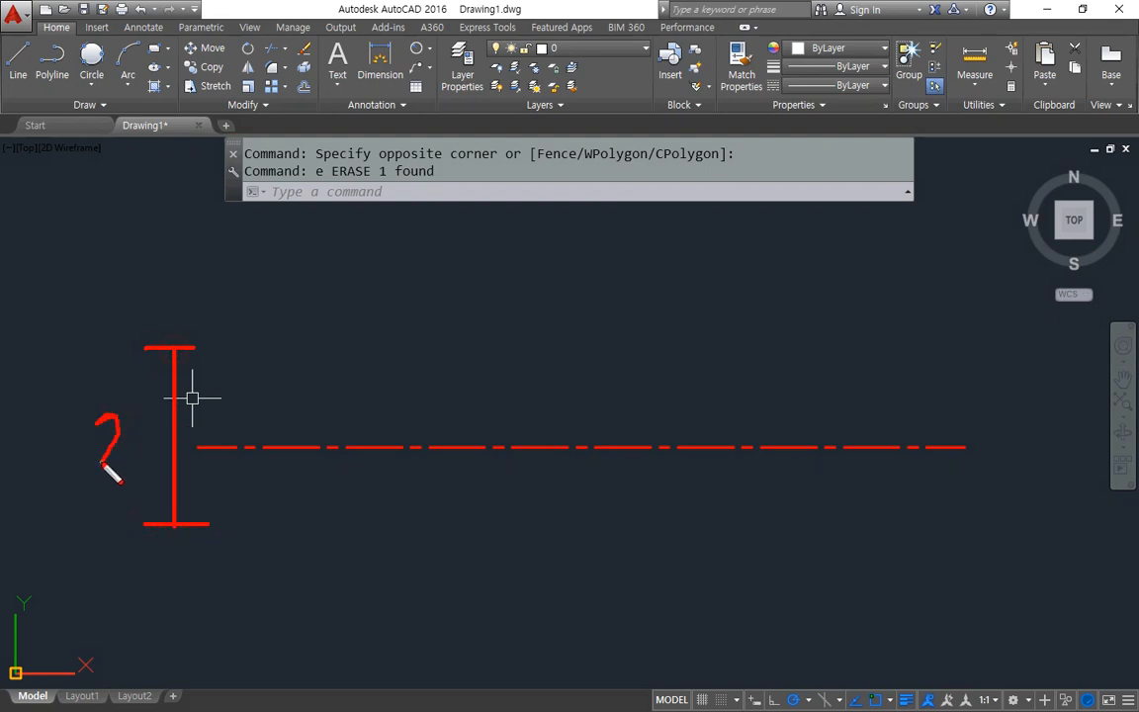
{"action": "left_click_drag", "start_coordinate": [131, 419], "coordinate": [134, 462]}
{"action": "left_click_drag", "start_coordinate": [325, 439], "coordinate": [330, 371]}
{"action": "mouse_move", "coordinate": [330, 449]}
{"action": "left_mouse_down"}
{"action": "mouse_move", "coordinate": [322, 515]}
{"action": "mouse_move", "coordinate": [344, 533]}
{"action": "left_mouse_up"}
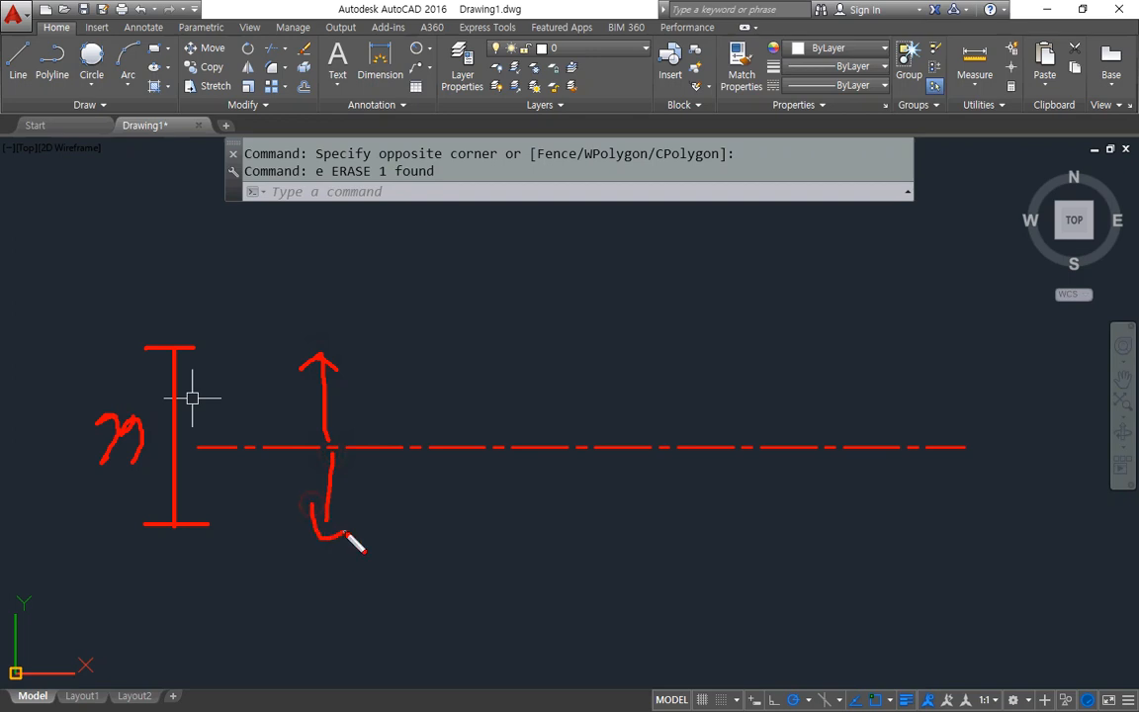
Step: Offset the horizontal centerline by 77/2 both above and below itself
{"action": "key", "text": "Escape"}
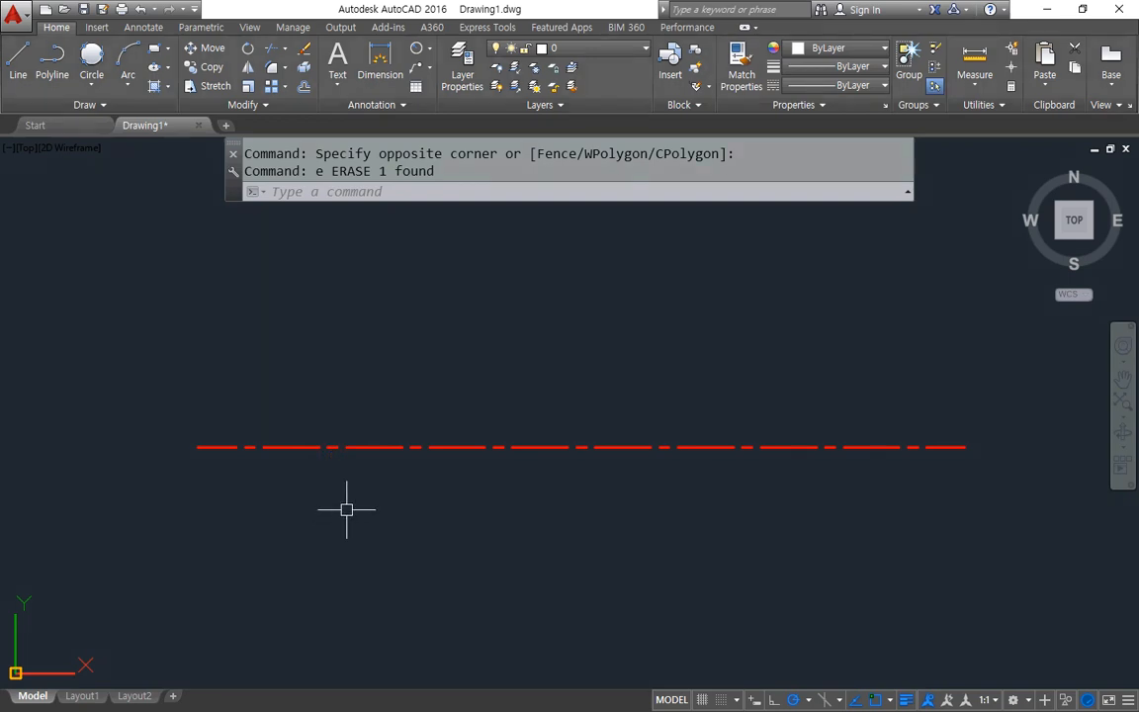
{"action": "type", "text": "o"}
{"action": "key", "text": "Return"}
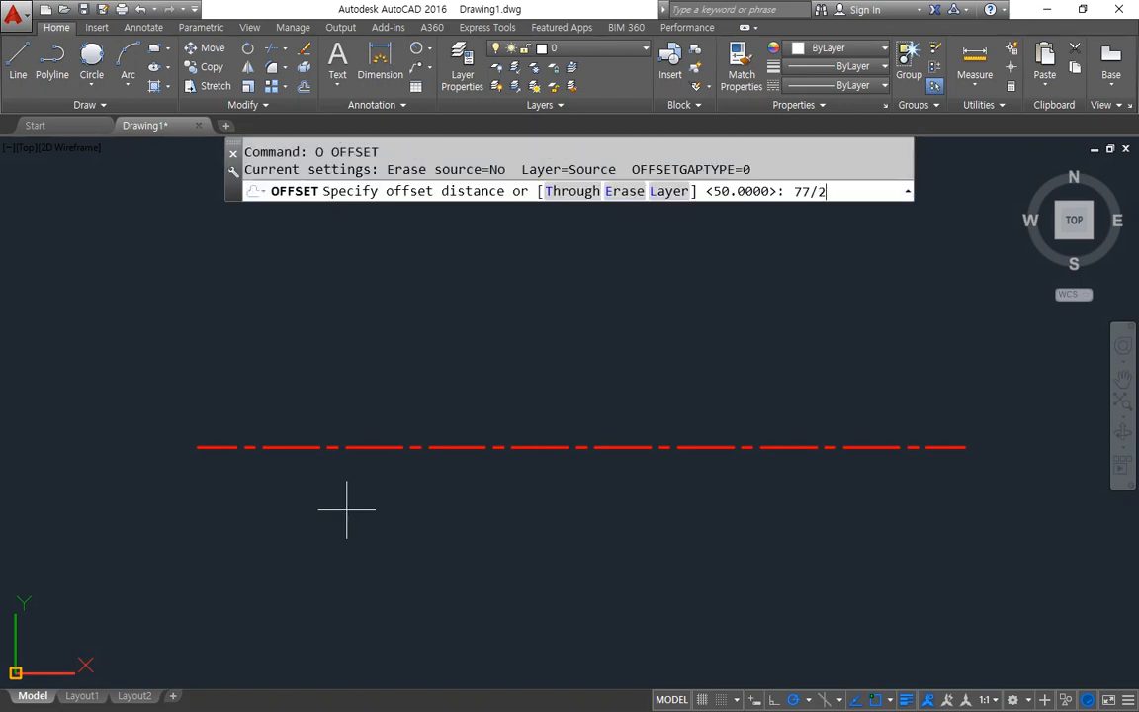
{"action": "key", "text": "Return"}
{"action": "left_click", "coordinate": [325, 445]}
{"action": "left_click", "coordinate": [325, 400]}
{"action": "left_click", "coordinate": [323, 446]}
{"action": "left_click", "coordinate": [326, 493]}
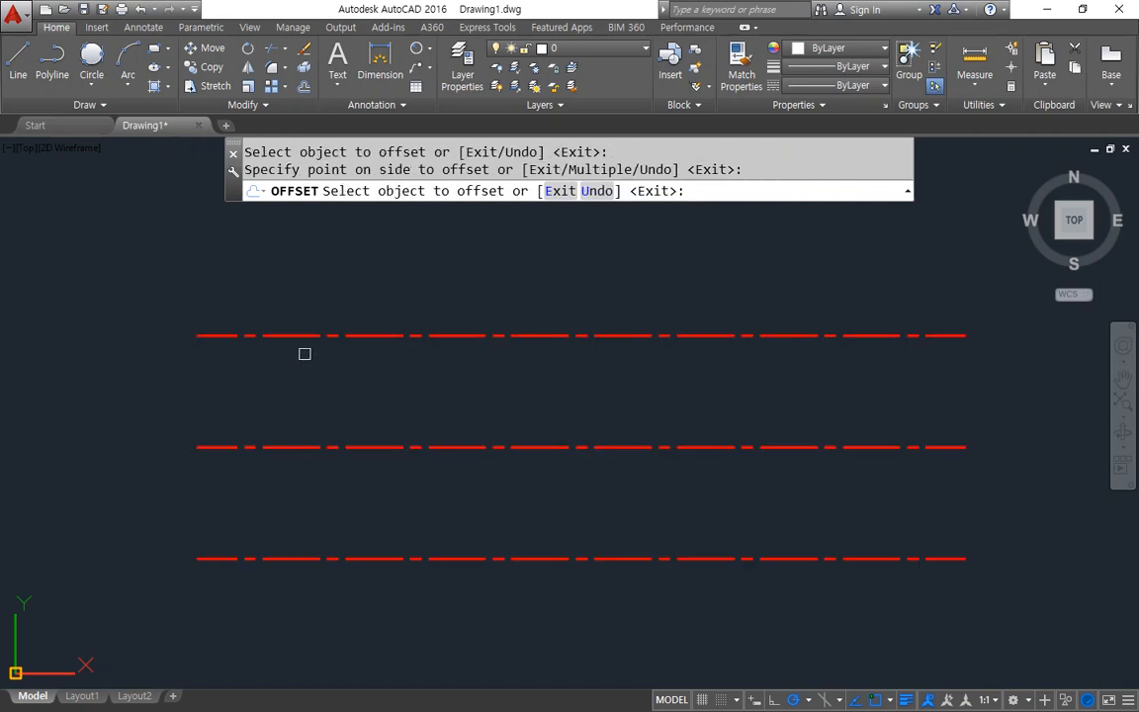
{"action": "key", "text": "Return"}
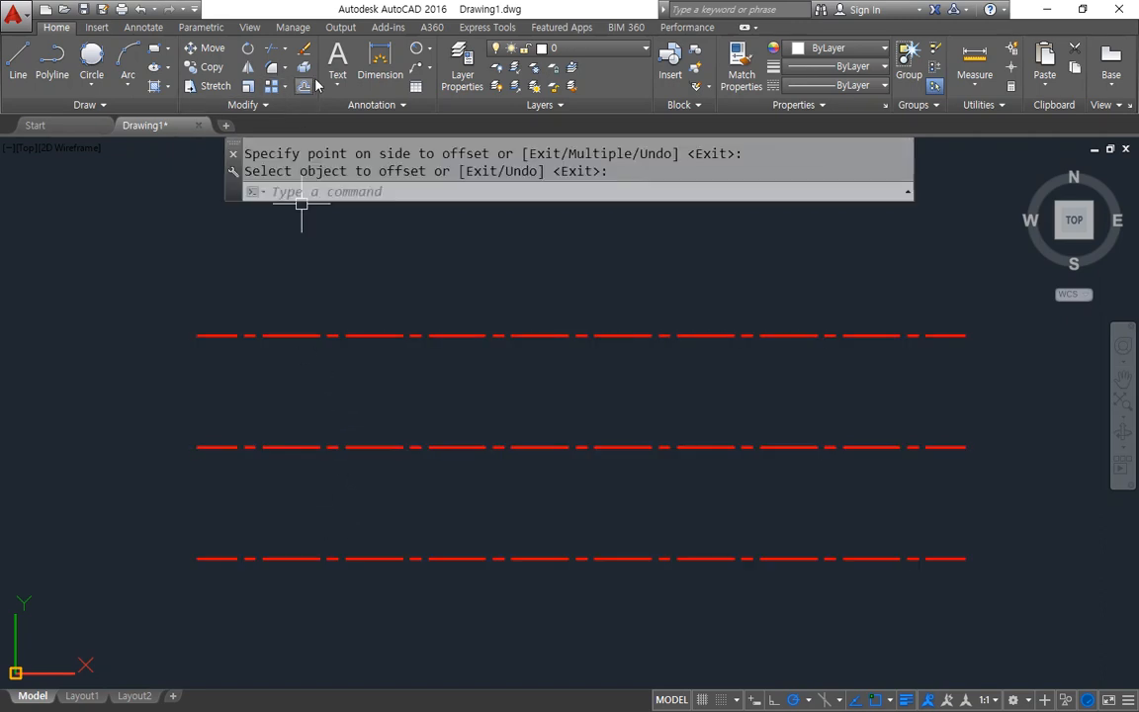
Step: Dimension the vertical distance between the left ends of the upper and lower offset lines
{"action": "left_click", "coordinate": [378, 62]}
{"action": "left_click", "coordinate": [199, 336]}
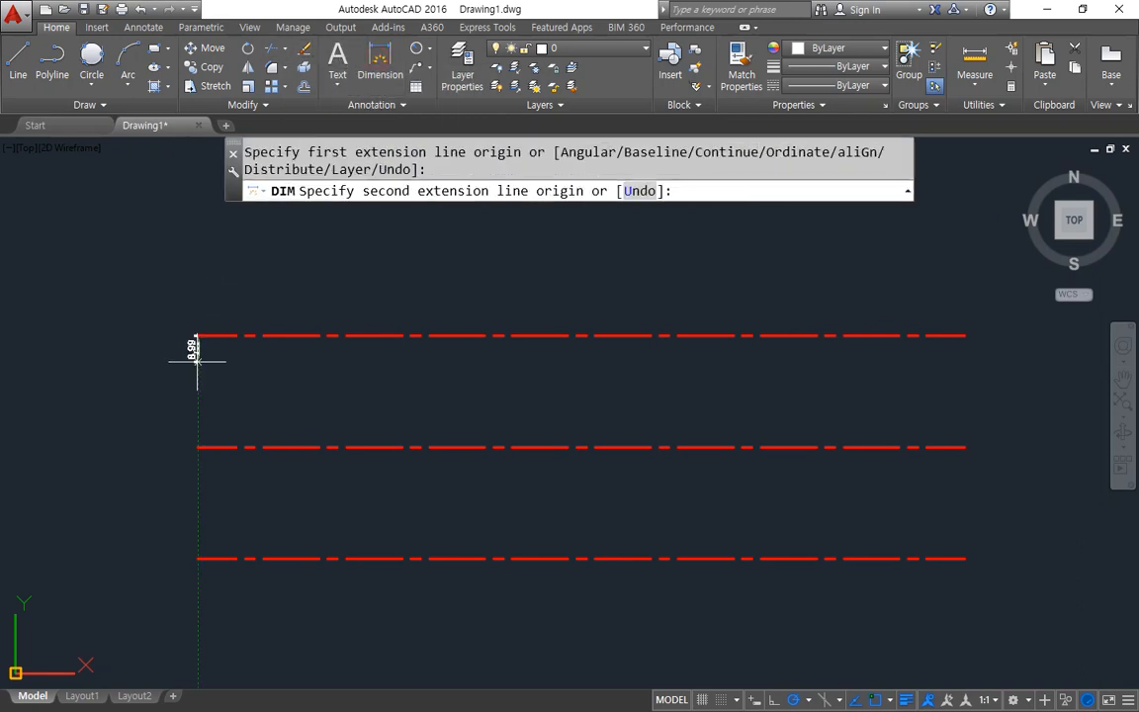
{"action": "left_click", "coordinate": [198, 558]}
{"action": "left_click", "coordinate": [141, 470]}
{"action": "scroll", "coordinate": [121, 460], "scroll_direction": "up", "scroll_amount": 4}
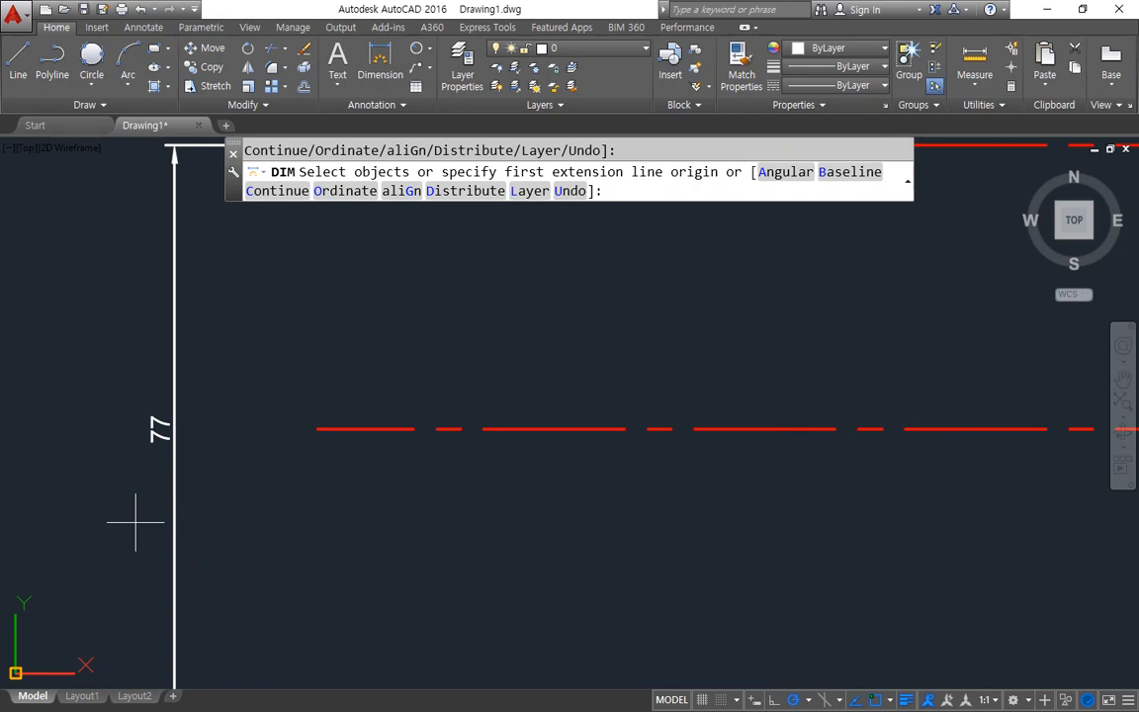
{"action": "key", "text": "Escape"}
{"action": "scroll", "coordinate": [178, 521], "scroll_direction": "down", "scroll_amount": 8}
{"action": "scroll", "coordinate": [259, 539], "scroll_direction": "up", "scroll_amount": 2}
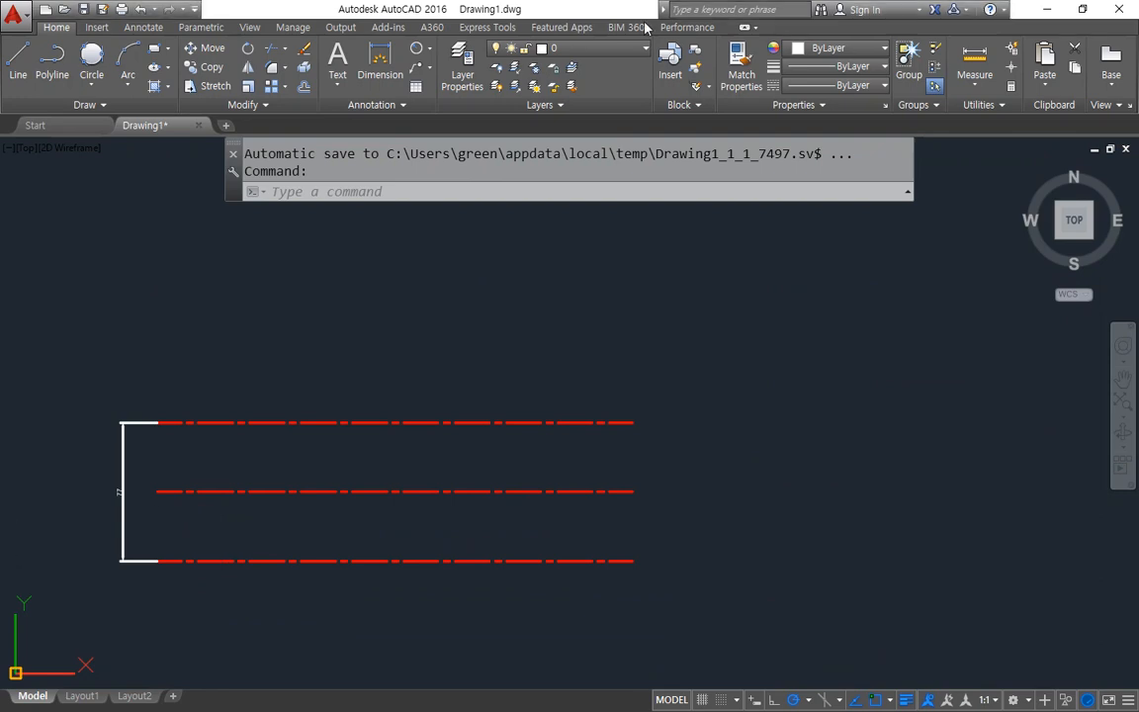
Step: Erase the three horizontal dash-dot lines together with the vertical dimension
{"action": "left_click", "coordinate": [452, 608]}
{"action": "left_click", "coordinate": [81, 364]}
{"action": "type", "text": "e"}
{"action": "key", "text": "Return"}
Step: Draw a long horizontal line across the middle of the empty drawing area
{"action": "type", "text": "z"}
{"action": "key", "text": "Return"}
{"action": "type", "text": "a"}
{"action": "key", "text": "Return"}
{"action": "type", "text": "l"}
{"action": "key", "text": "Return"}
{"action": "left_click", "coordinate": [202, 408]}
{"action": "left_click", "coordinate": [844, 409]}
{"action": "key", "text": "Return"}
Step: Draw two vertical lines crossing the horizontal line, one toward each of its ends
{"action": "key", "text": "Return"}
{"action": "left_click", "coordinate": [357, 332]}
{"action": "left_click", "coordinate": [357, 504]}
{"action": "key", "text": "Return"}
{"action": "key", "text": "Return"}
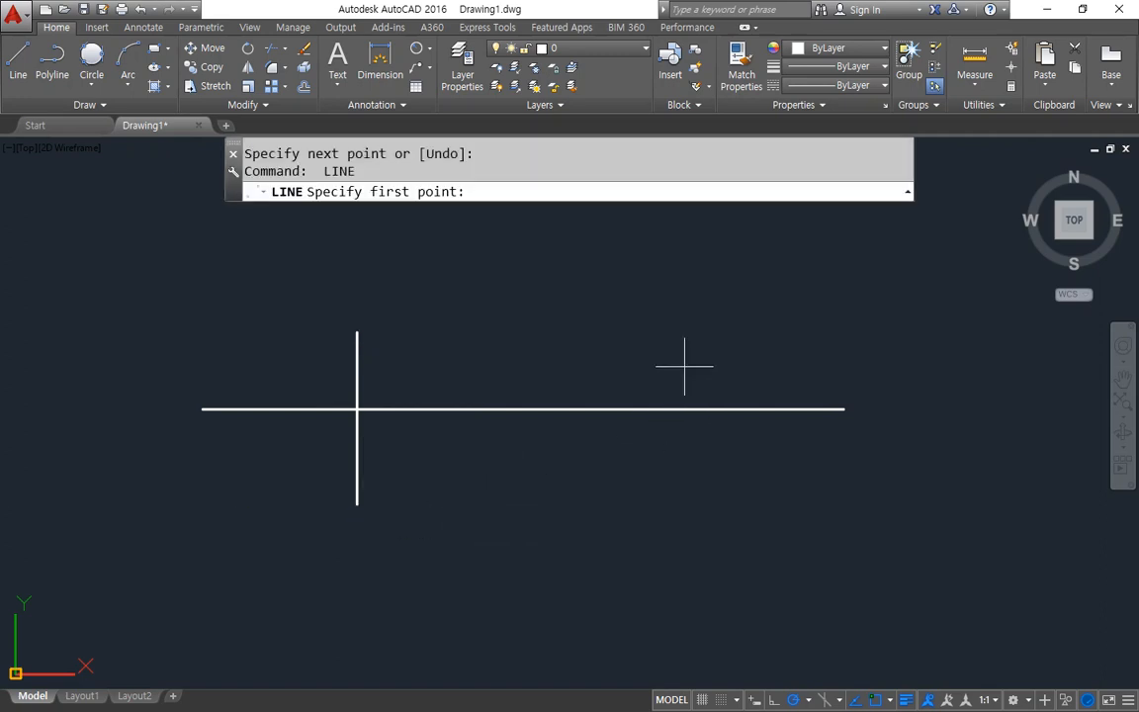
{"action": "left_click", "coordinate": [704, 353]}
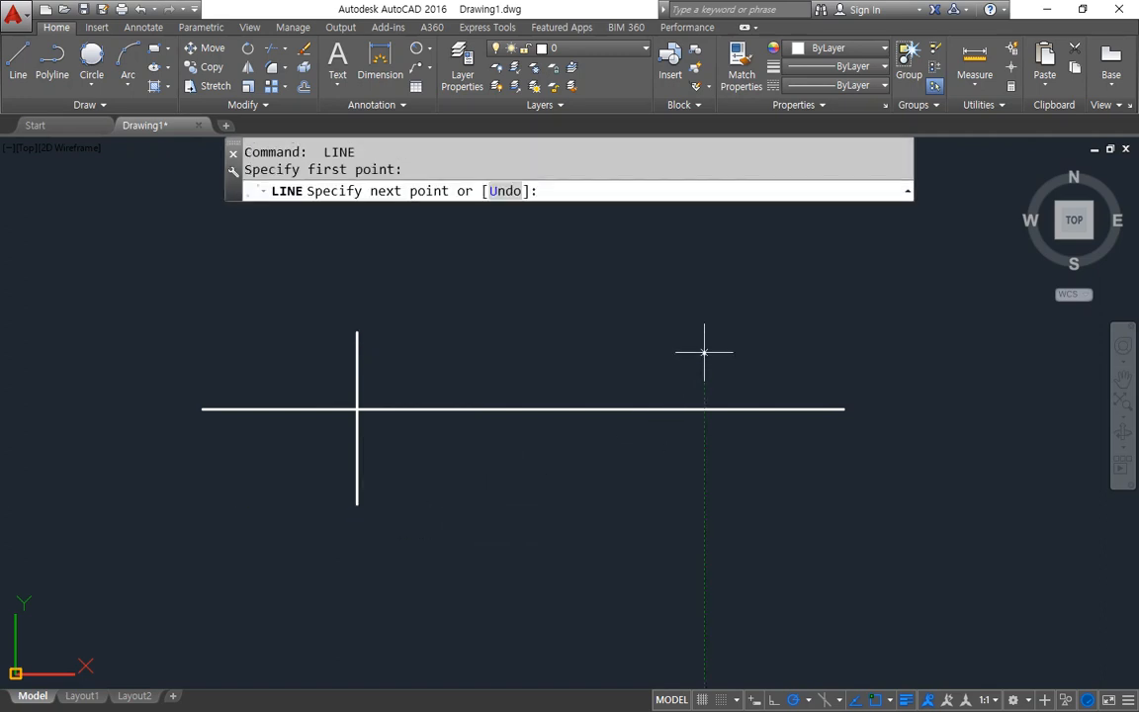
{"action": "left_click", "coordinate": [704, 496]}
{"action": "key", "text": "Return"}
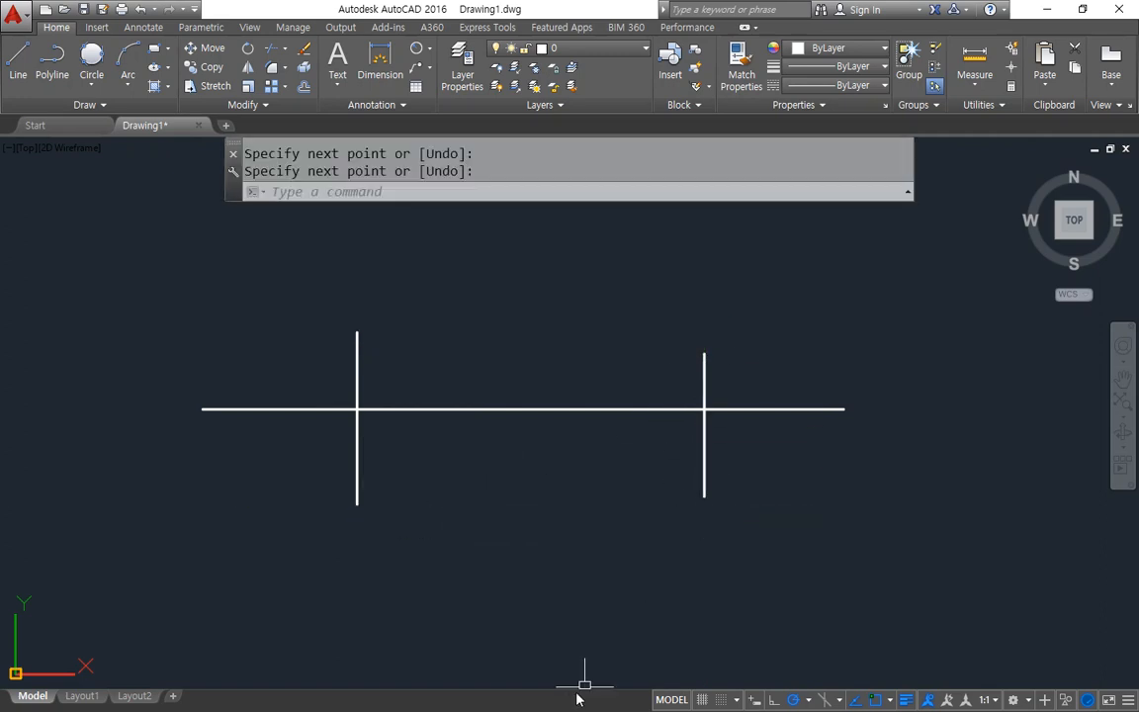
Step: Move the right-hand vertical line horizontally a short distance toward the left-hand one
{"action": "type", "text": "m"}
{"action": "key", "text": "Return"}
{"action": "key", "text": "Return"}
{"action": "left_click", "coordinate": [830, 547]}
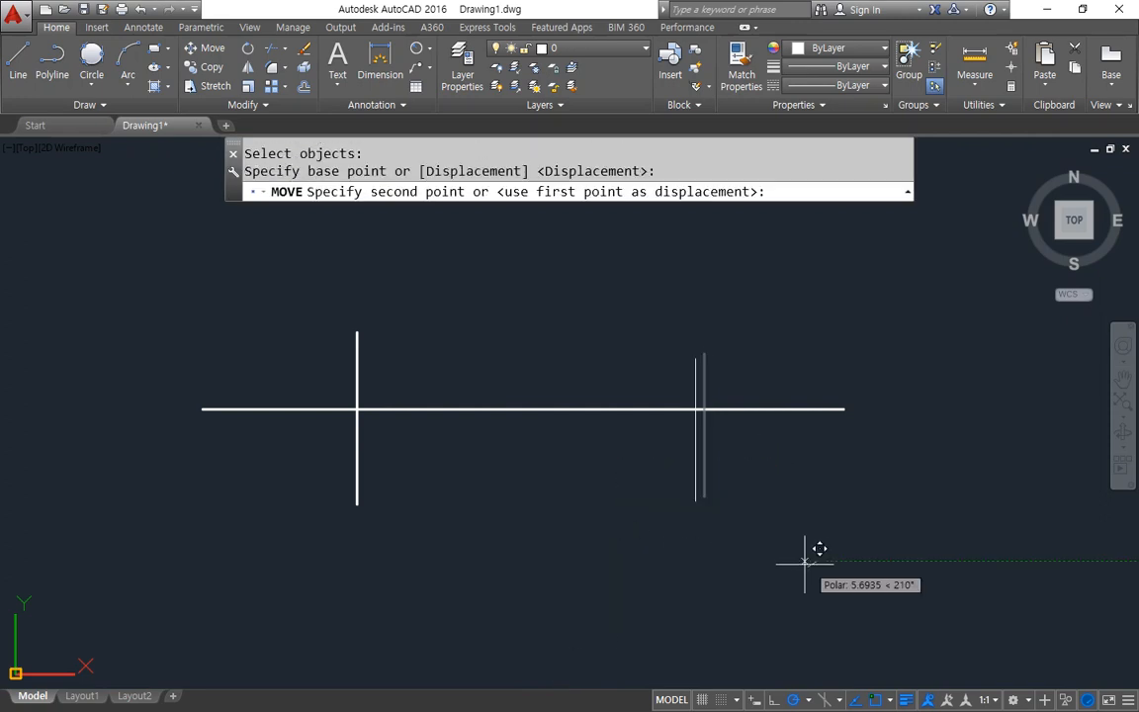
{"action": "left_click", "coordinate": [801, 548]}
Step: Move the left-hand vertical line horizontally a short distance toward the right-hand one
{"action": "key", "text": "Return"}
{"action": "left_click", "coordinate": [435, 485]}
{"action": "left_click", "coordinate": [219, 535]}
{"action": "key", "text": "Return"}
{"action": "left_click", "coordinate": [264, 571]}
{"action": "left_click", "coordinate": [281, 570]}
{"action": "key", "text": "Return"}
{"action": "key", "text": "Escape"}
{"action": "key", "text": "Escape"}
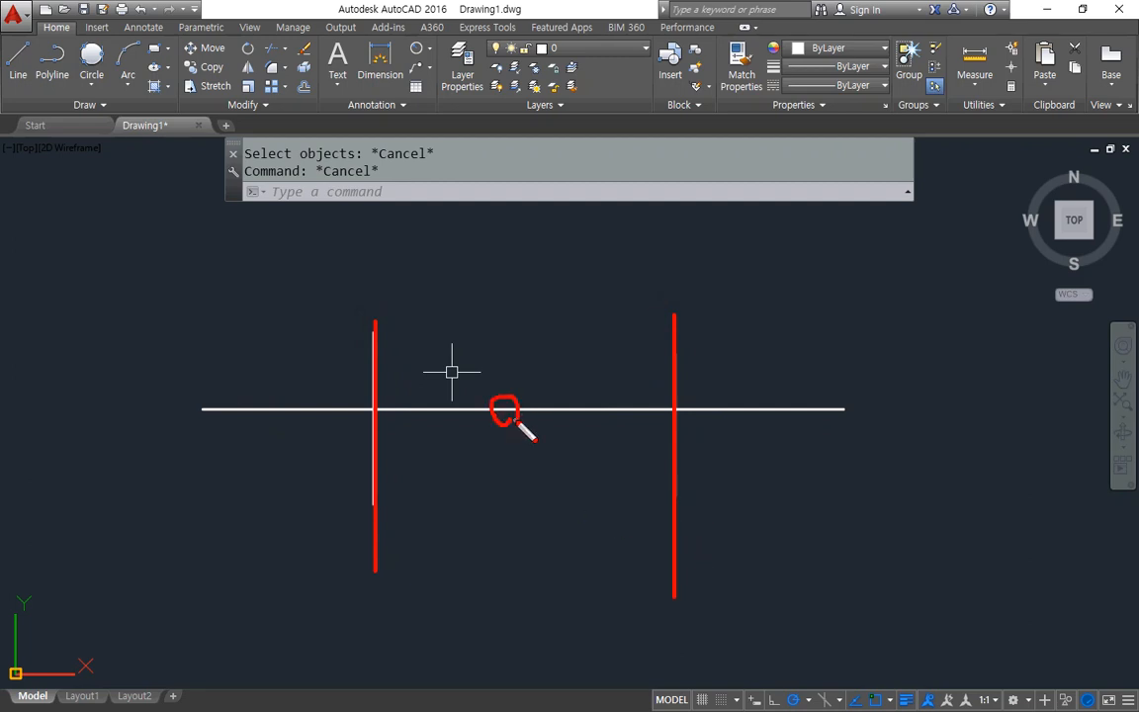
{"action": "left_click_drag", "start_coordinate": [755, 386], "coordinate": [779, 385]}
{"action": "left_click_drag", "start_coordinate": [236, 379], "coordinate": [288, 364]}
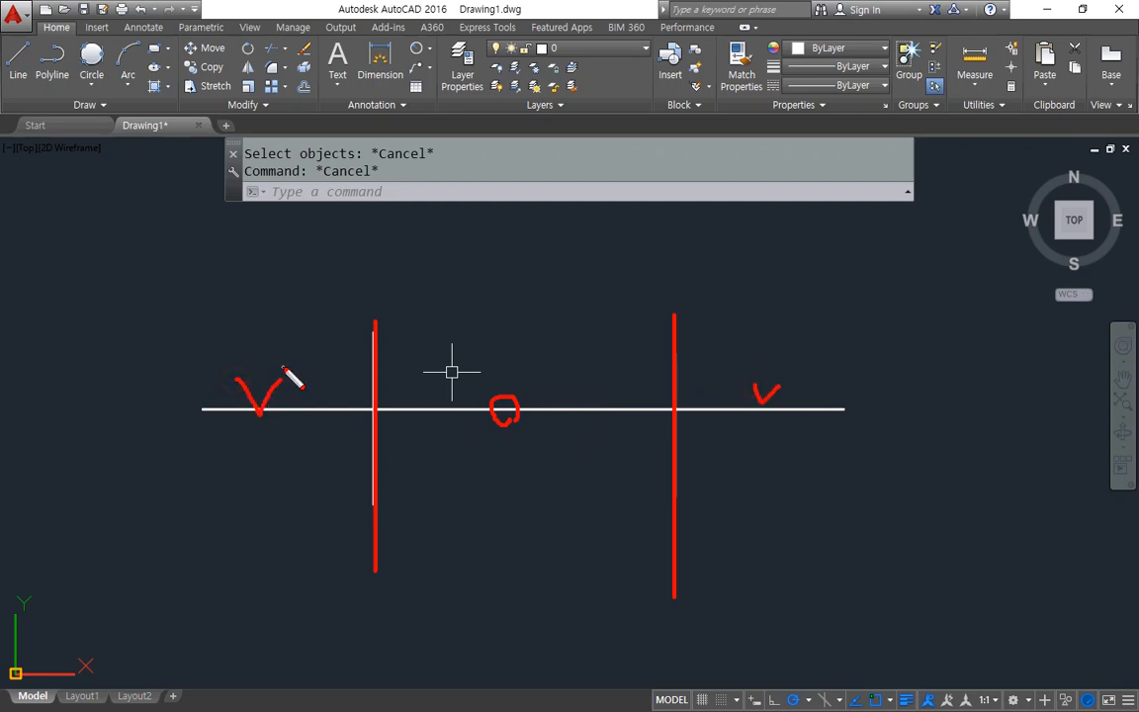
Step: Start the Trim command for cutting the horizontal line at the vertical lines
{"action": "key", "text": "Escape"}
{"action": "type", "text": "tr"}
{"action": "key", "text": "Return"}
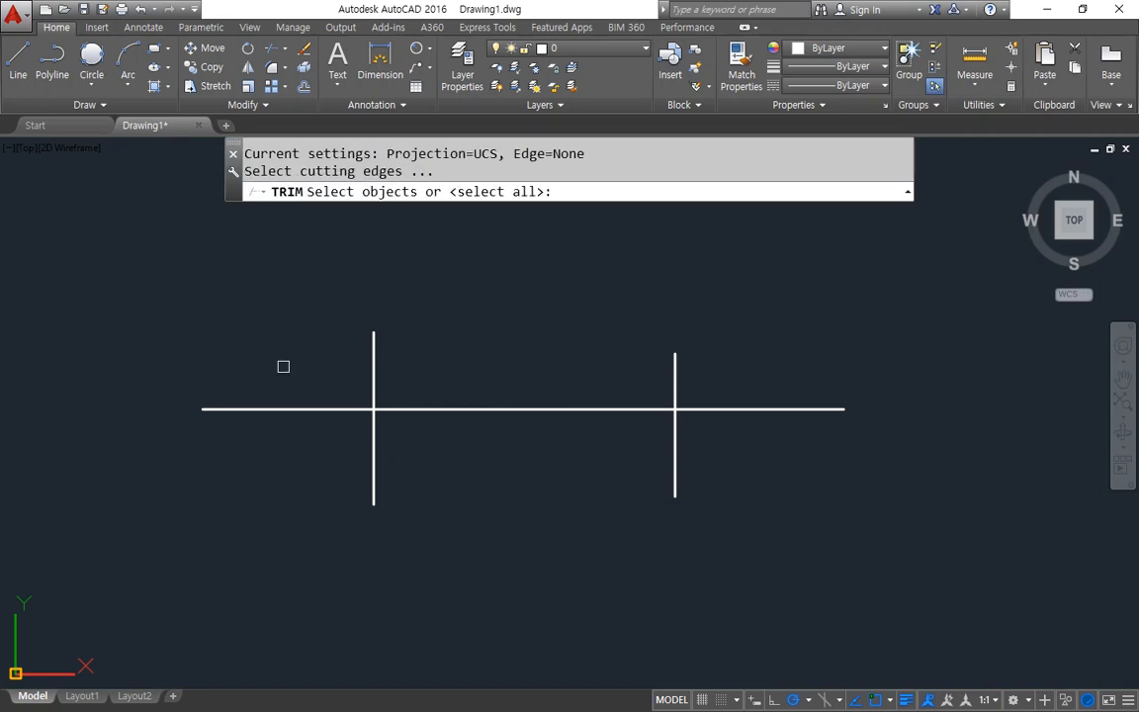
{"action": "key", "text": "ctrl+2"}
{"action": "left_click_drag", "start_coordinate": [261, 182], "coordinate": [399, 185]}
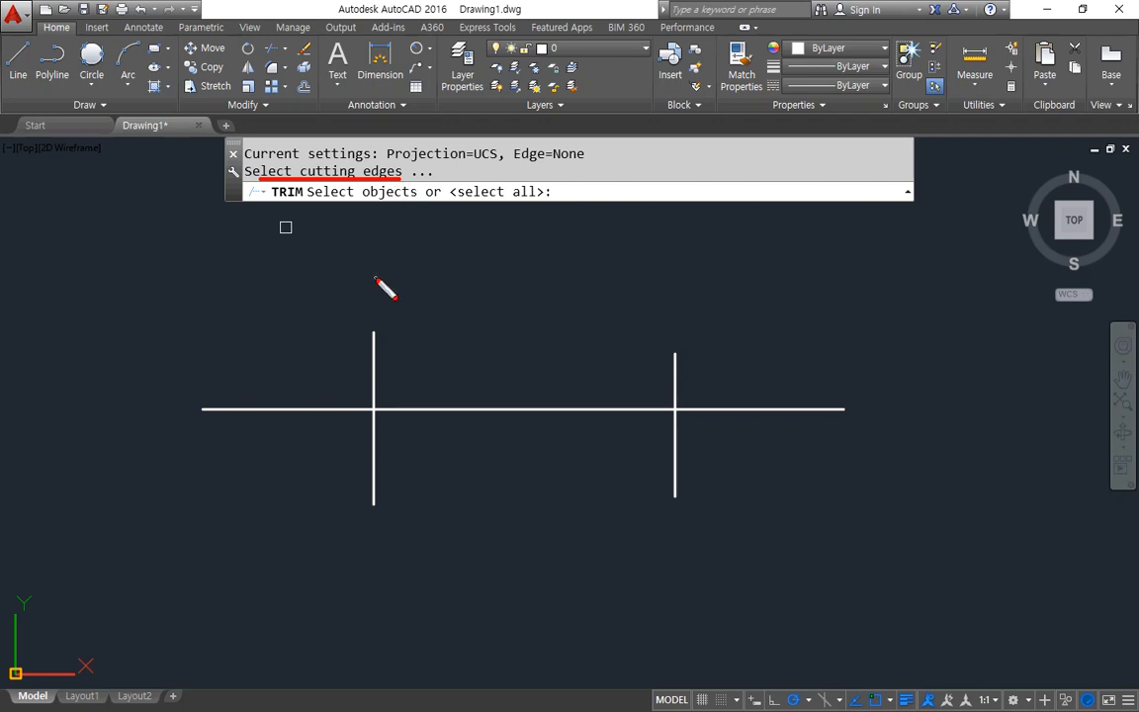
{"action": "left_click_drag", "start_coordinate": [203, 410], "coordinate": [927, 424]}
{"action": "left_click_drag", "start_coordinate": [378, 337], "coordinate": [381, 577]}
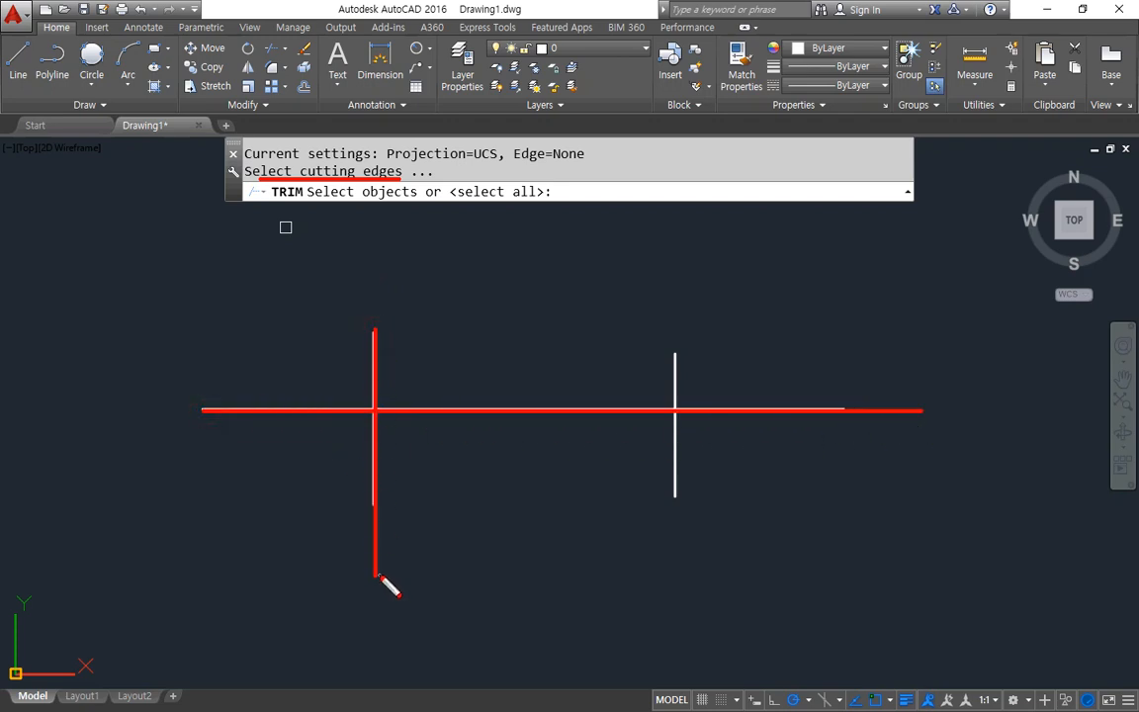
{"action": "key", "text": "e"}
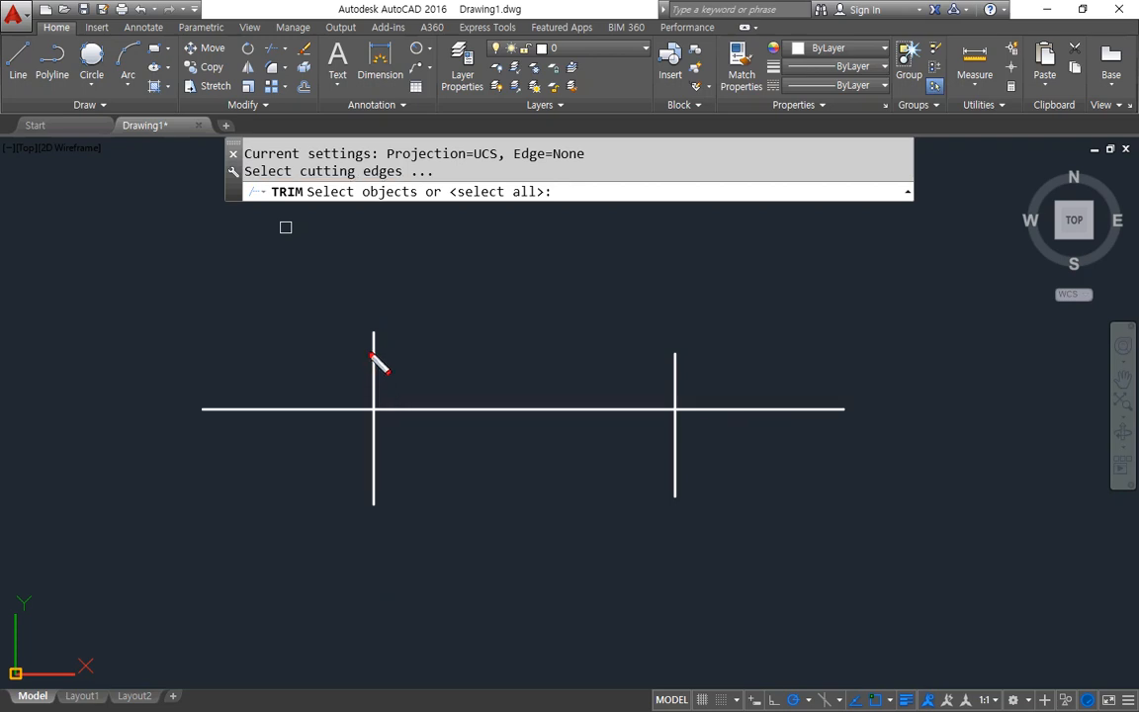
{"action": "mouse_move", "coordinate": [373, 332]}
{"action": "left_mouse_down"}
{"action": "mouse_move", "coordinate": [375, 605]}
{"action": "mouse_move", "coordinate": [389, 605]}
{"action": "left_mouse_up"}
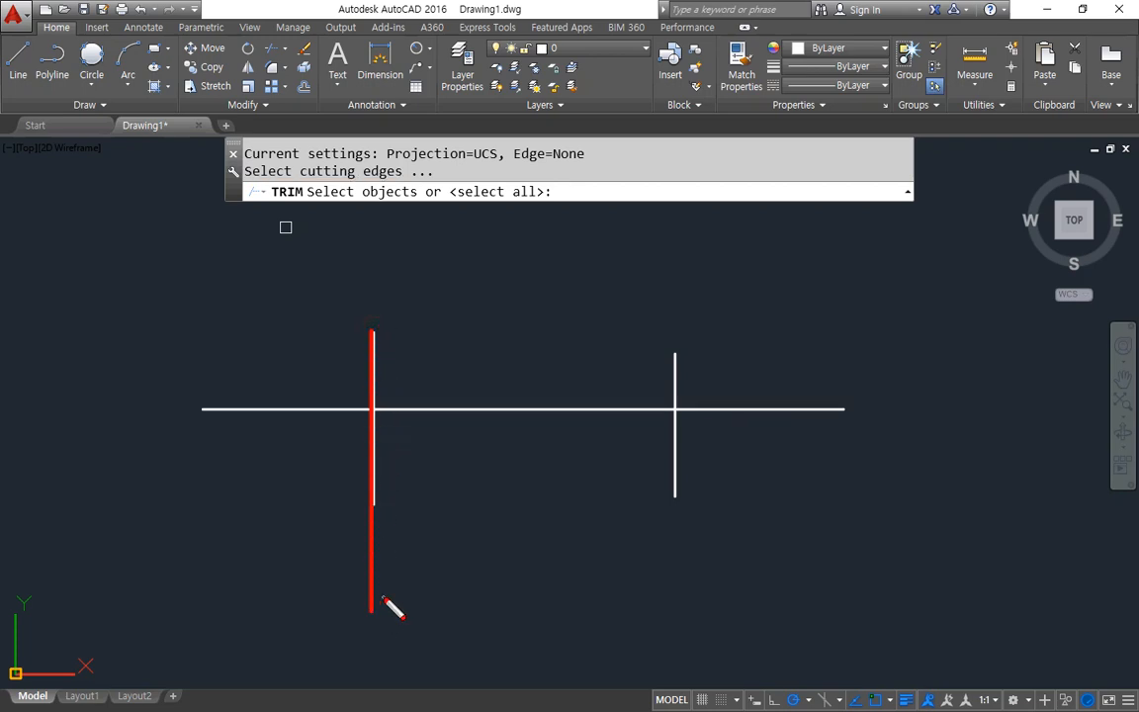
{"action": "key", "text": "e"}
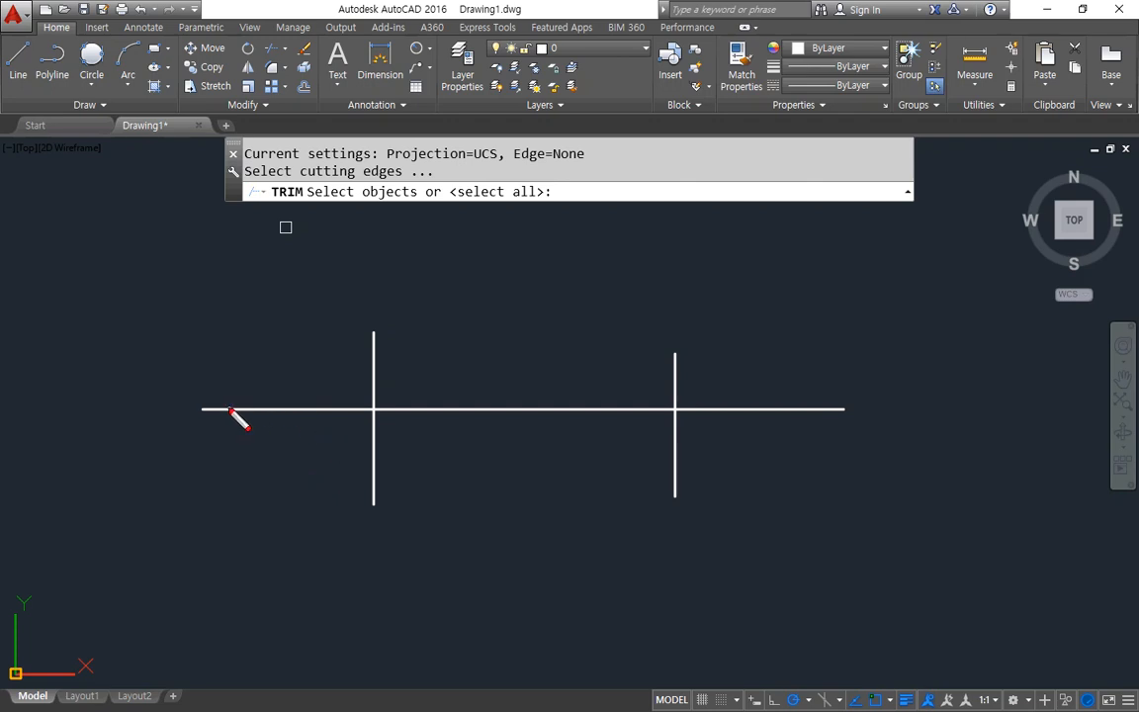
{"action": "left_click_drag", "start_coordinate": [201, 410], "coordinate": [853, 407]}
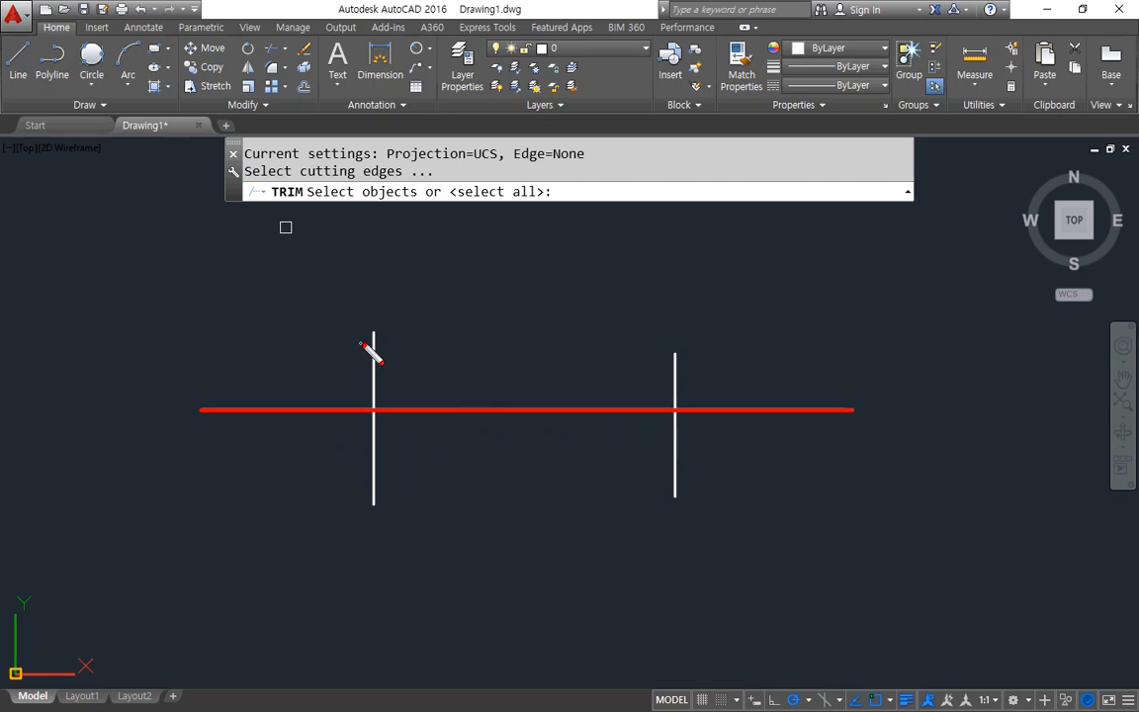
{"action": "left_click_drag", "start_coordinate": [374, 328], "coordinate": [374, 529]}
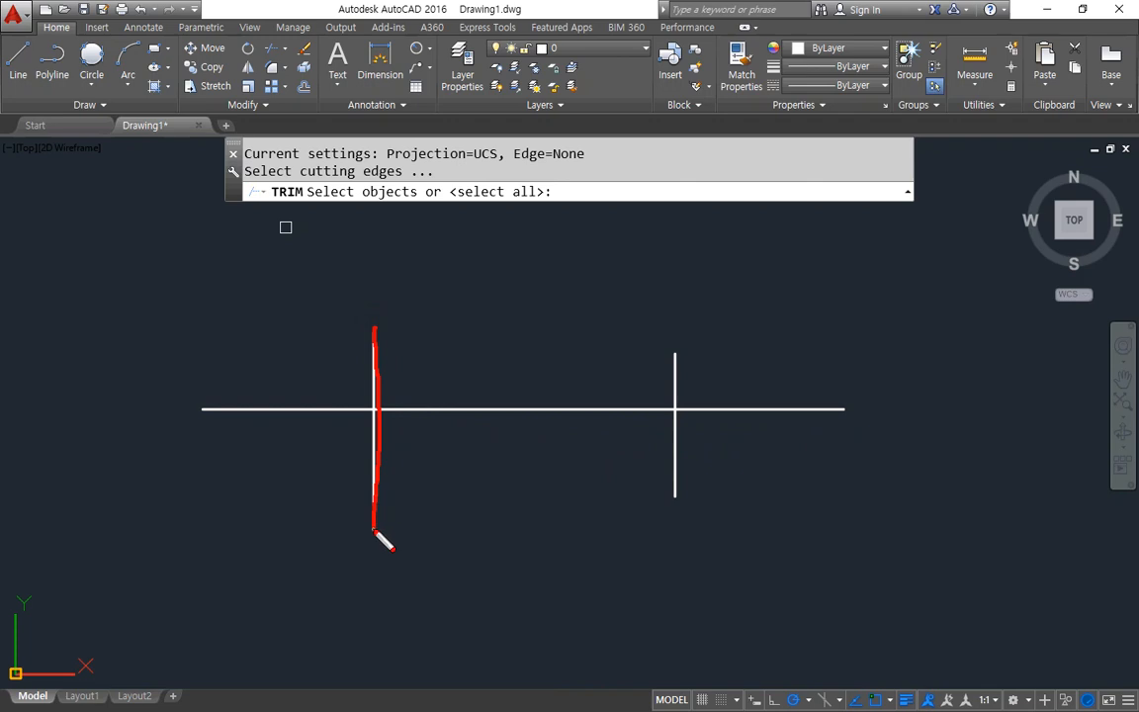
{"action": "left_click_drag", "start_coordinate": [675, 349], "coordinate": [677, 581]}
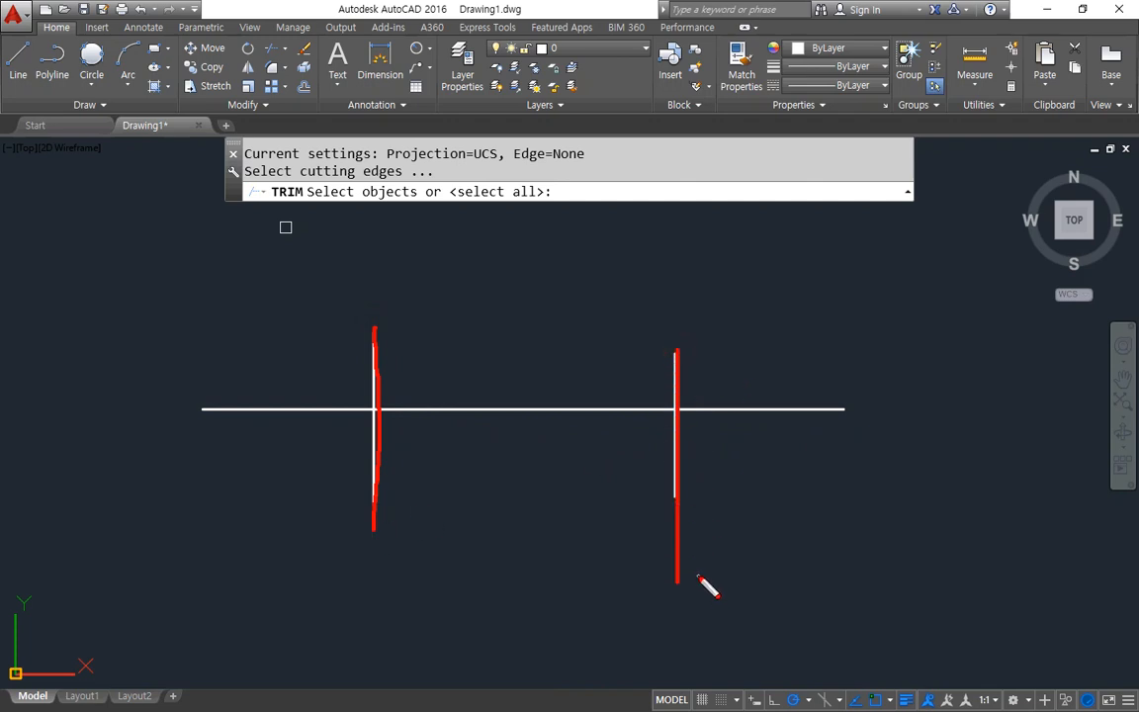
{"action": "mouse_move", "coordinate": [700, 379]}
{"action": "left_mouse_down"}
{"action": "mouse_move", "coordinate": [725, 400]}
{"action": "mouse_move", "coordinate": [740, 351]}
{"action": "left_mouse_up"}
{"action": "left_click_drag", "start_coordinate": [484, 370], "coordinate": [518, 358]}
{"action": "left_click_drag", "start_coordinate": [252, 354], "coordinate": [271, 363]}
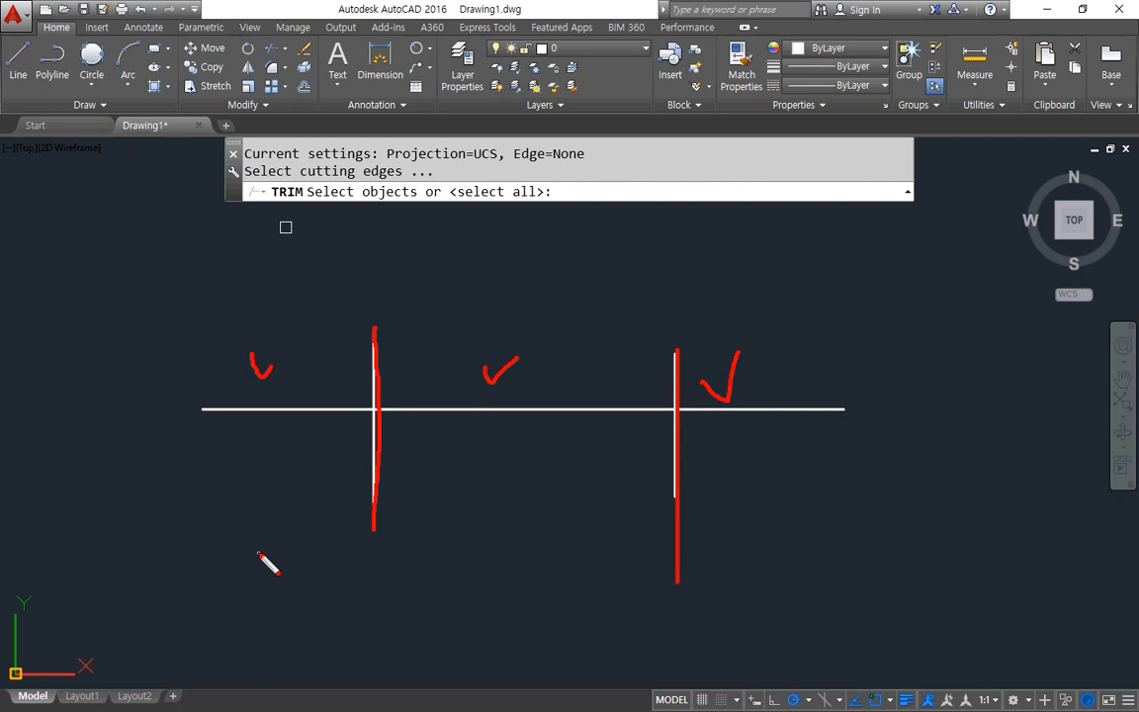
{"action": "key", "text": "e"}
{"action": "left_click_drag", "start_coordinate": [288, 185], "coordinate": [419, 187]}
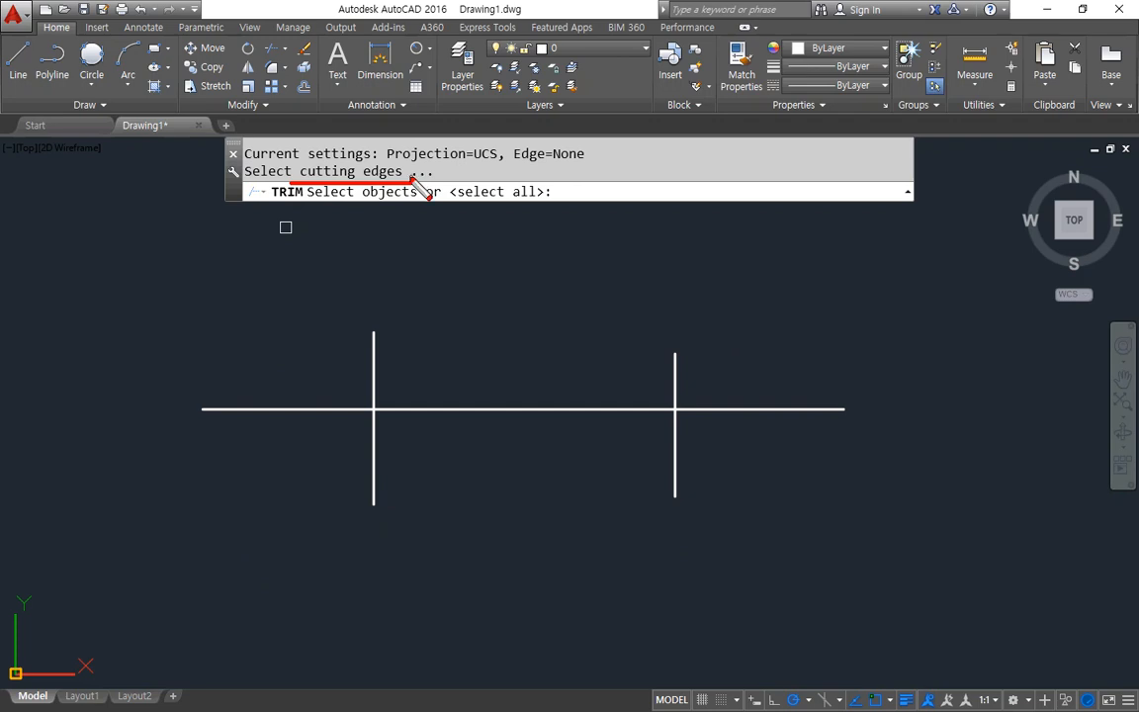
{"action": "key", "text": "Escape"}
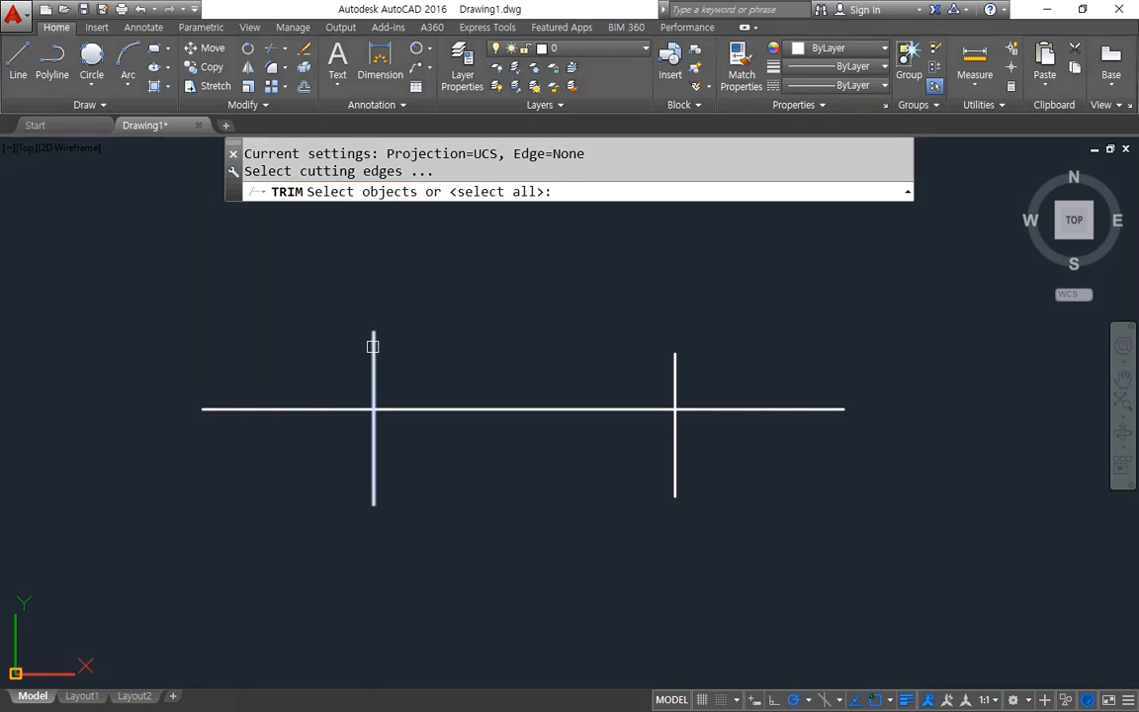
Step: Trim both outer ends of the horizontal line using the two vertical lines as cutting edges, and undo the trim
{"action": "left_click", "coordinate": [373, 347]}
{"action": "left_click", "coordinate": [674, 362]}
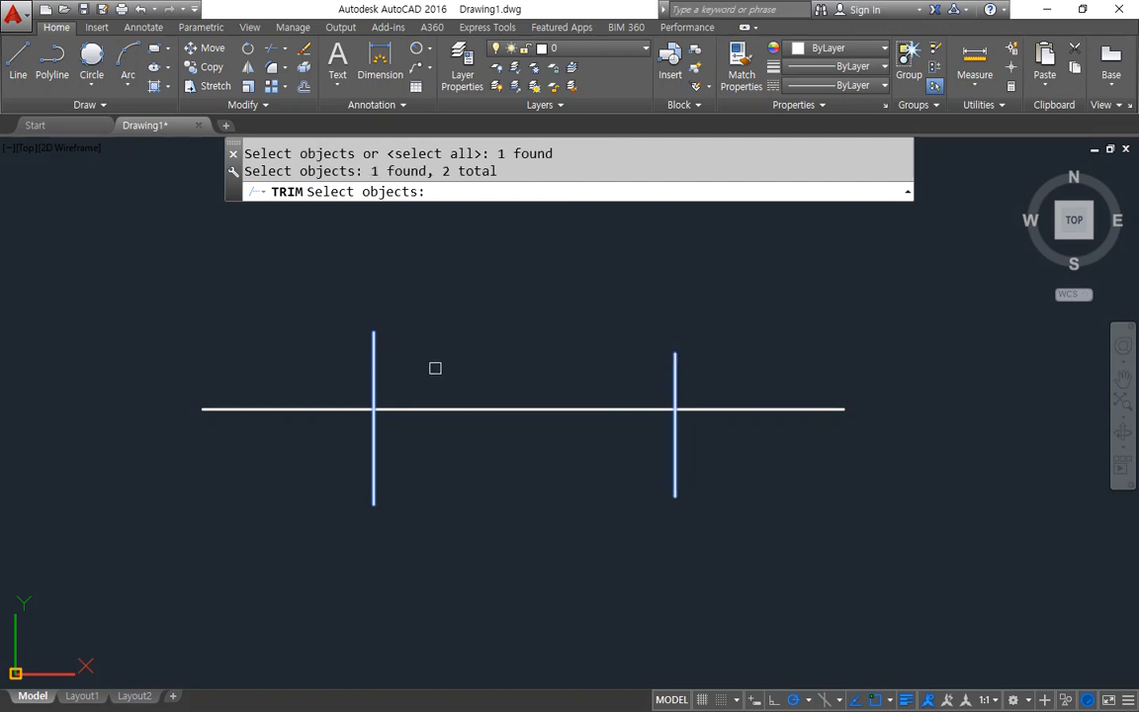
{"action": "key", "text": "Return"}
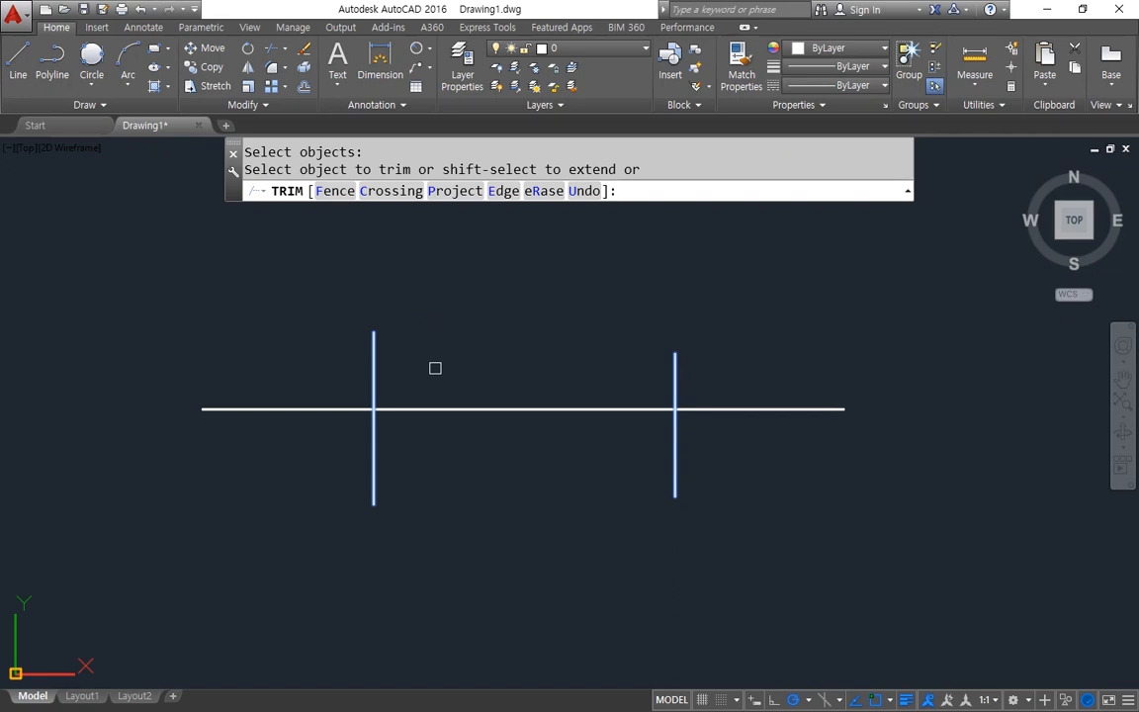
{"action": "left_click_drag", "start_coordinate": [292, 186], "coordinate": [417, 187]}
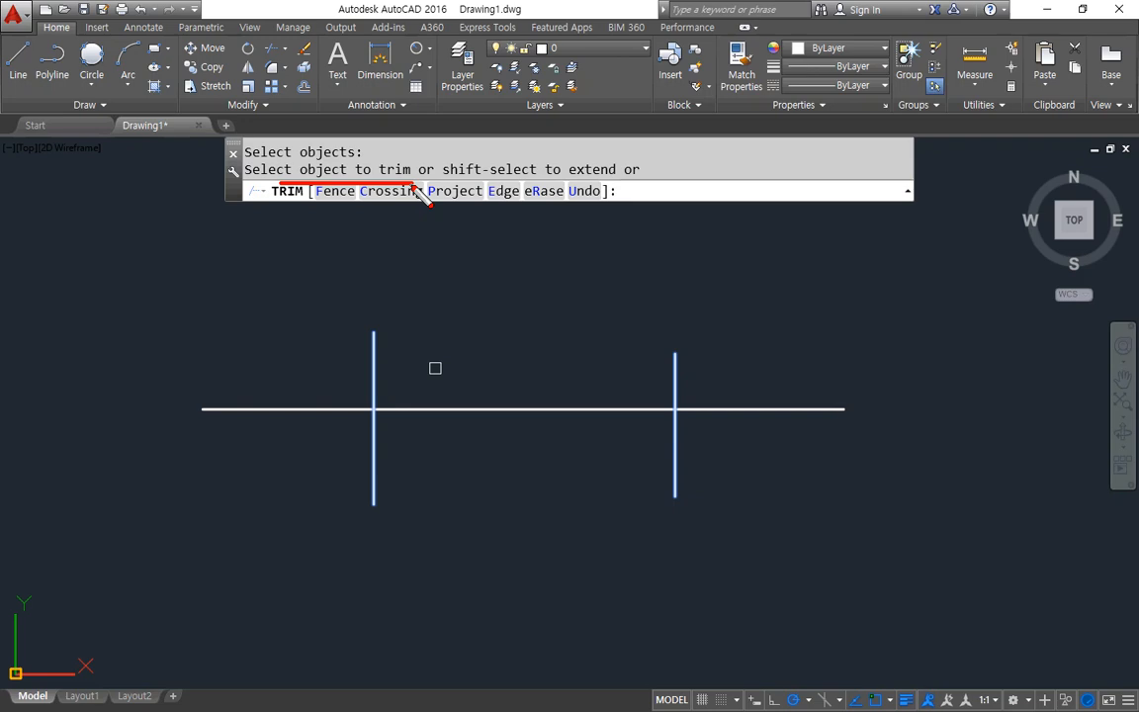
{"action": "mouse_move", "coordinate": [259, 433]}
{"action": "left_mouse_down"}
{"action": "mouse_move", "coordinate": [287, 408]}
{"action": "mouse_move", "coordinate": [295, 426]}
{"action": "left_mouse_up"}
{"action": "left_click_drag", "start_coordinate": [804, 426], "coordinate": [826, 435]}
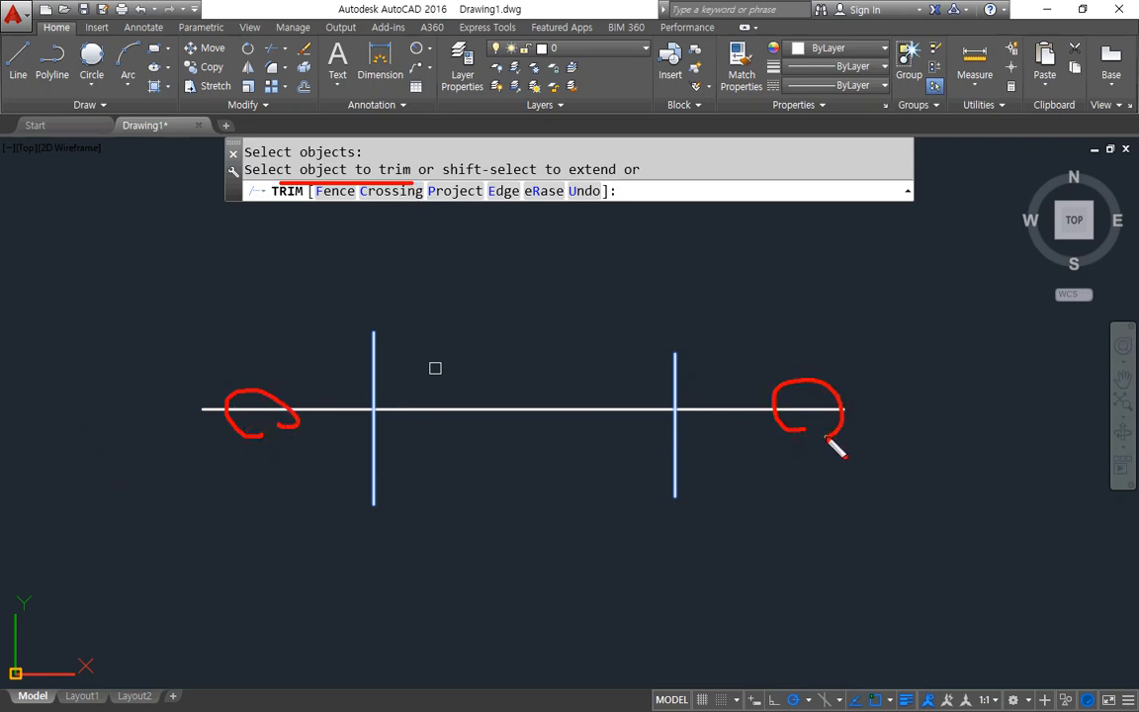
{"action": "key", "text": "Escape"}
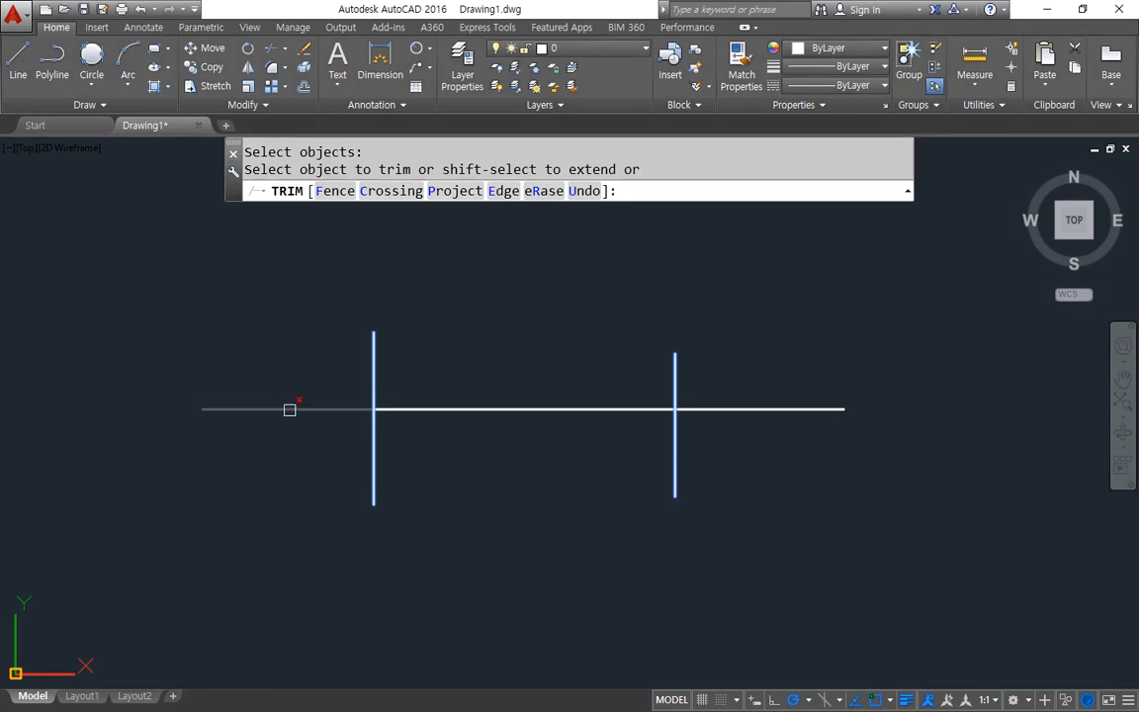
{"action": "left_click", "coordinate": [290, 409]}
{"action": "left_click", "coordinate": [762, 408]}
{"action": "key", "text": "Escape"}
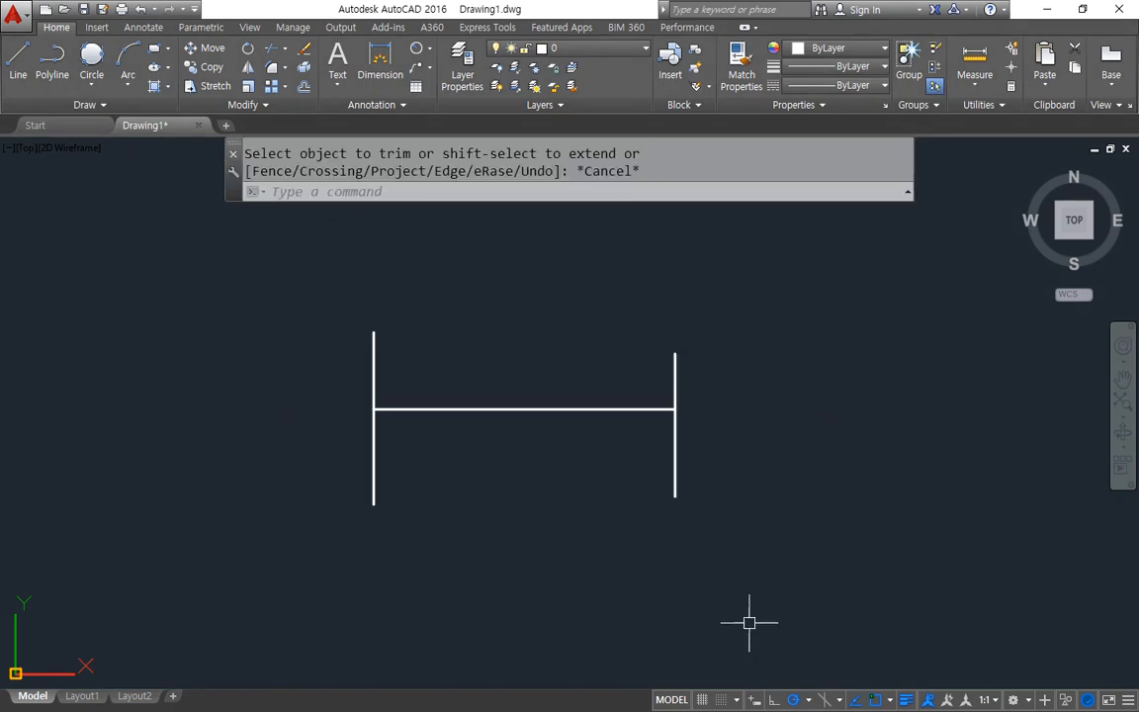
{"action": "key", "text": "ctrl+z"}
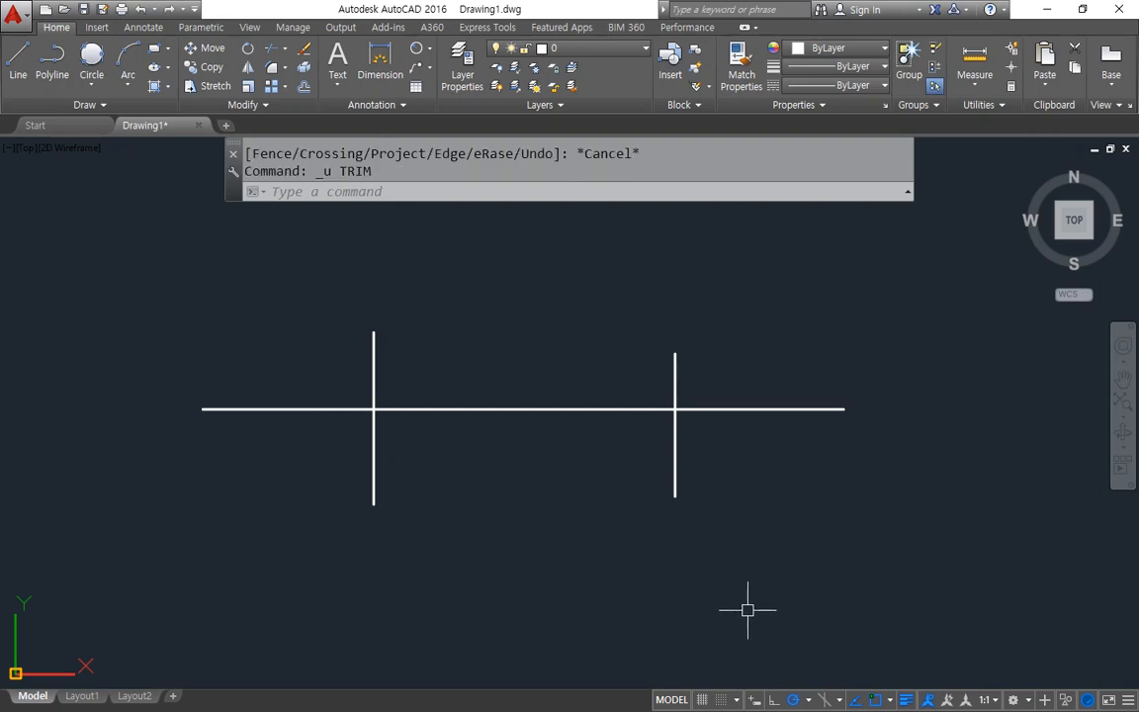
{"action": "mouse_move", "coordinate": [503, 437]}
{"action": "left_mouse_down"}
{"action": "mouse_move", "coordinate": [544, 437]}
{"action": "mouse_move", "coordinate": [513, 451]}
{"action": "mouse_move", "coordinate": [567, 420]}
{"action": "mouse_move", "coordinate": [543, 428]}
{"action": "left_mouse_up"}
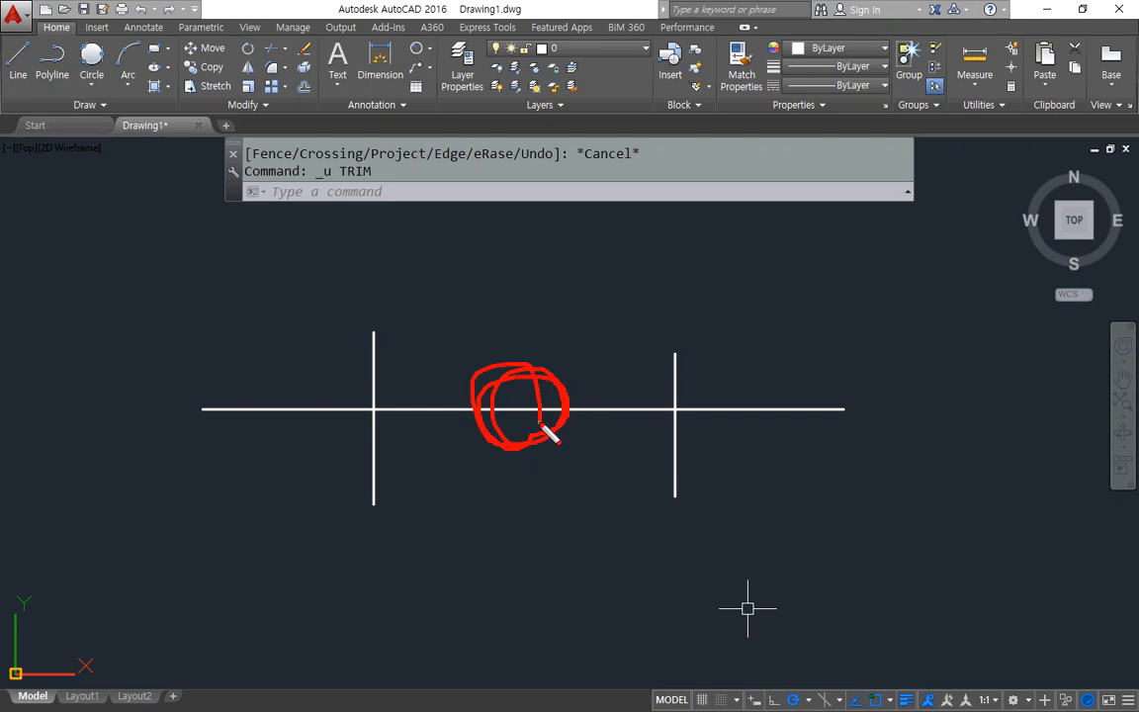
{"action": "key", "text": "Escape"}
Step: Trim the middle section of the horizontal line, using the two vertical lines as cutting edges
{"action": "type", "text": "tr"}
{"action": "key", "text": "Return"}
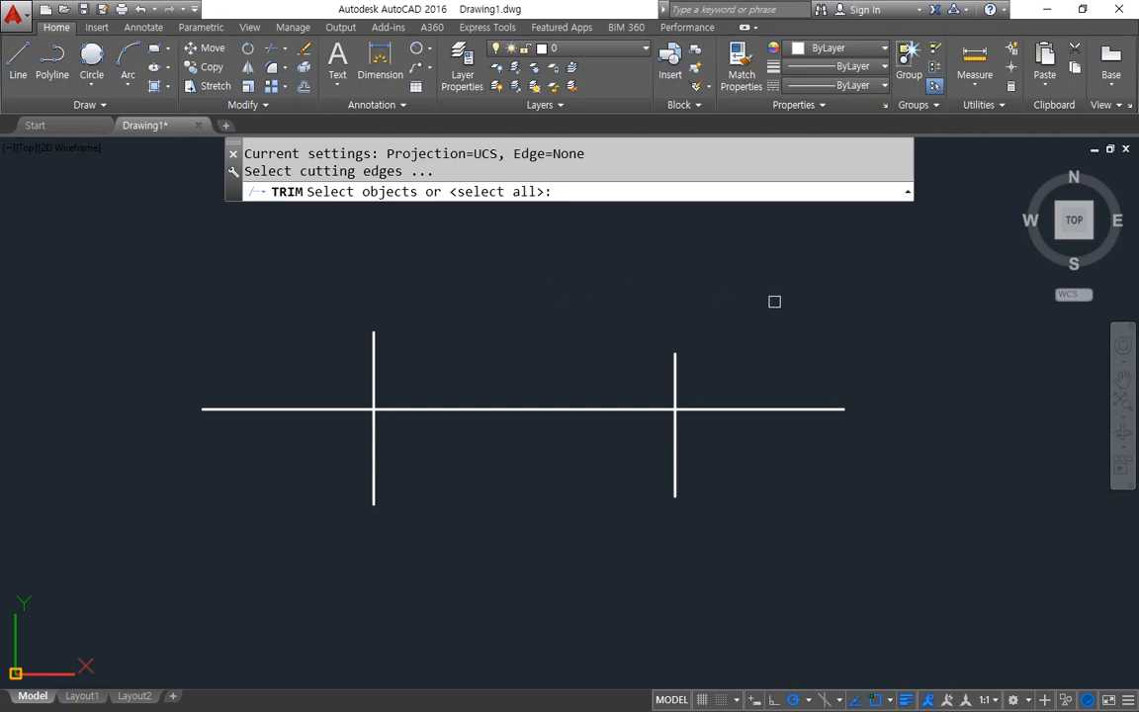
{"action": "left_click", "coordinate": [727, 265]}
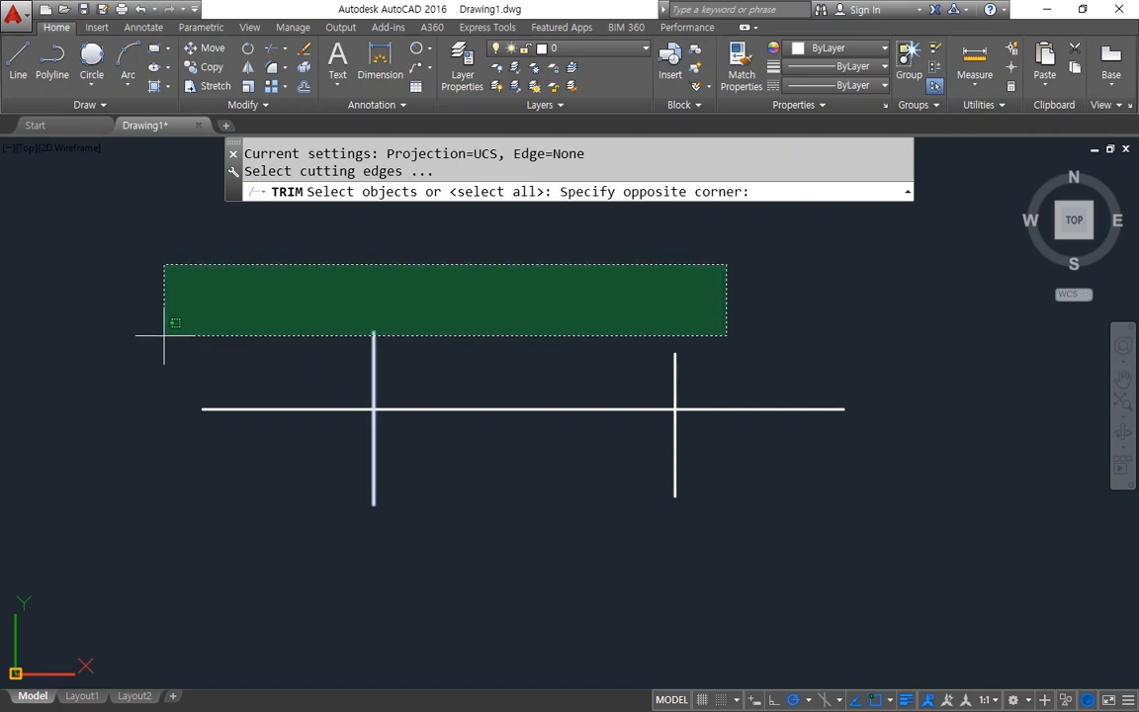
{"action": "left_click", "coordinate": [306, 362]}
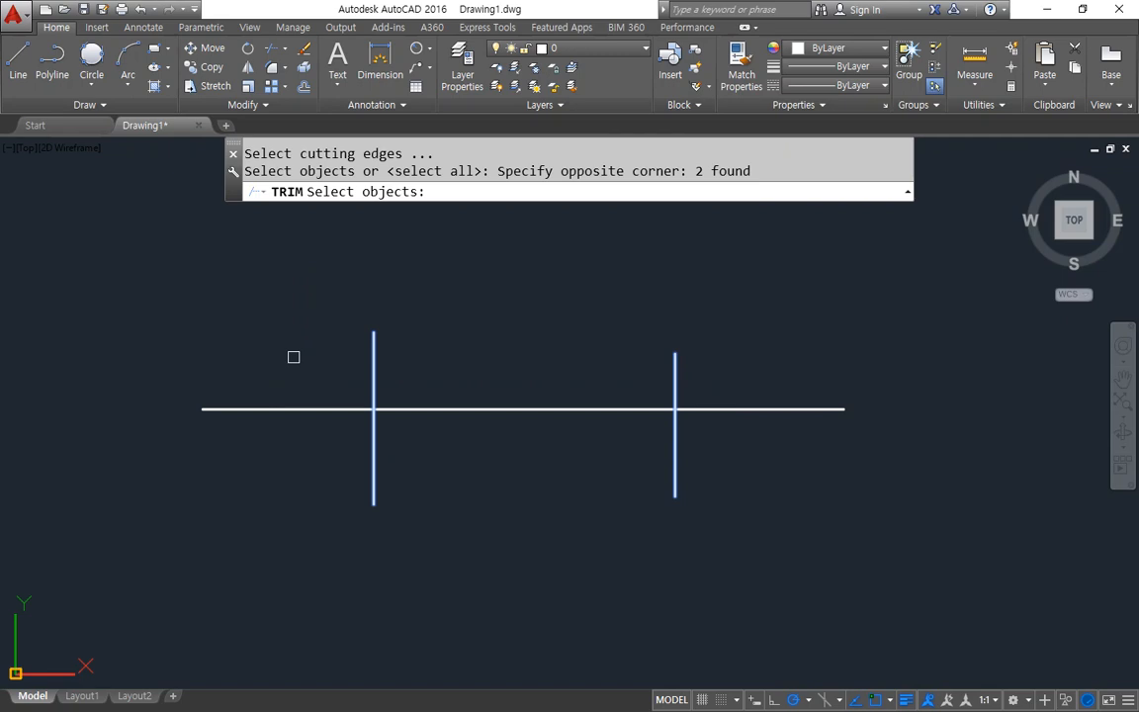
{"action": "key", "text": "Return"}
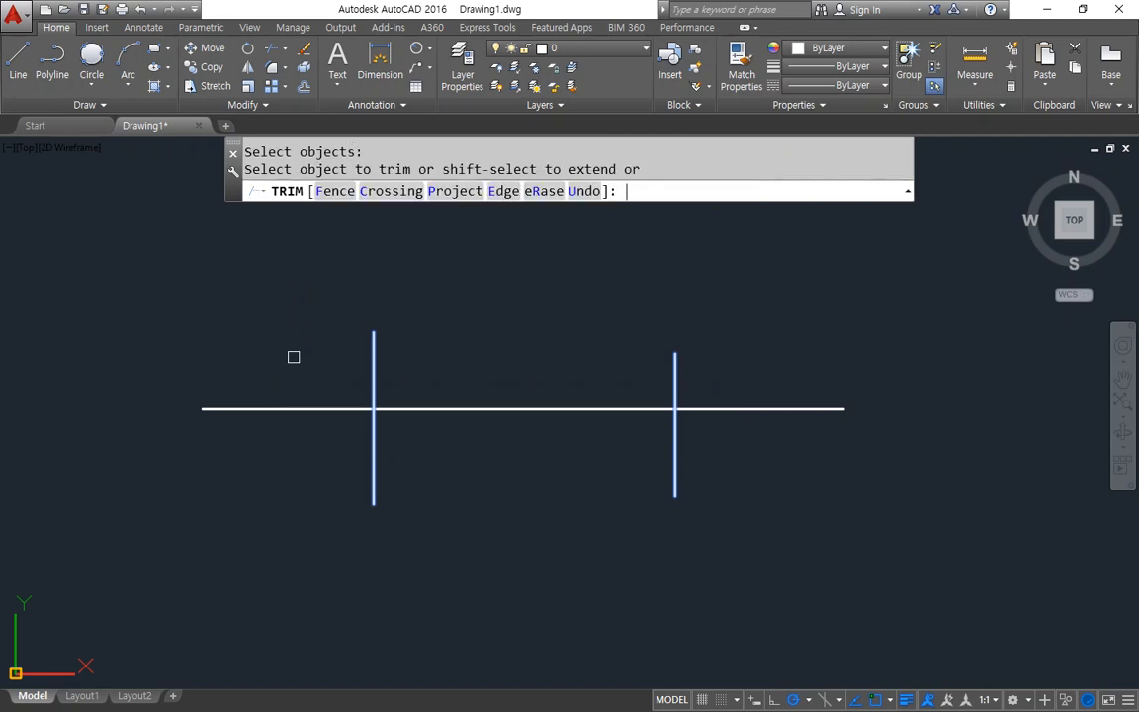
{"action": "left_click", "coordinate": [505, 409]}
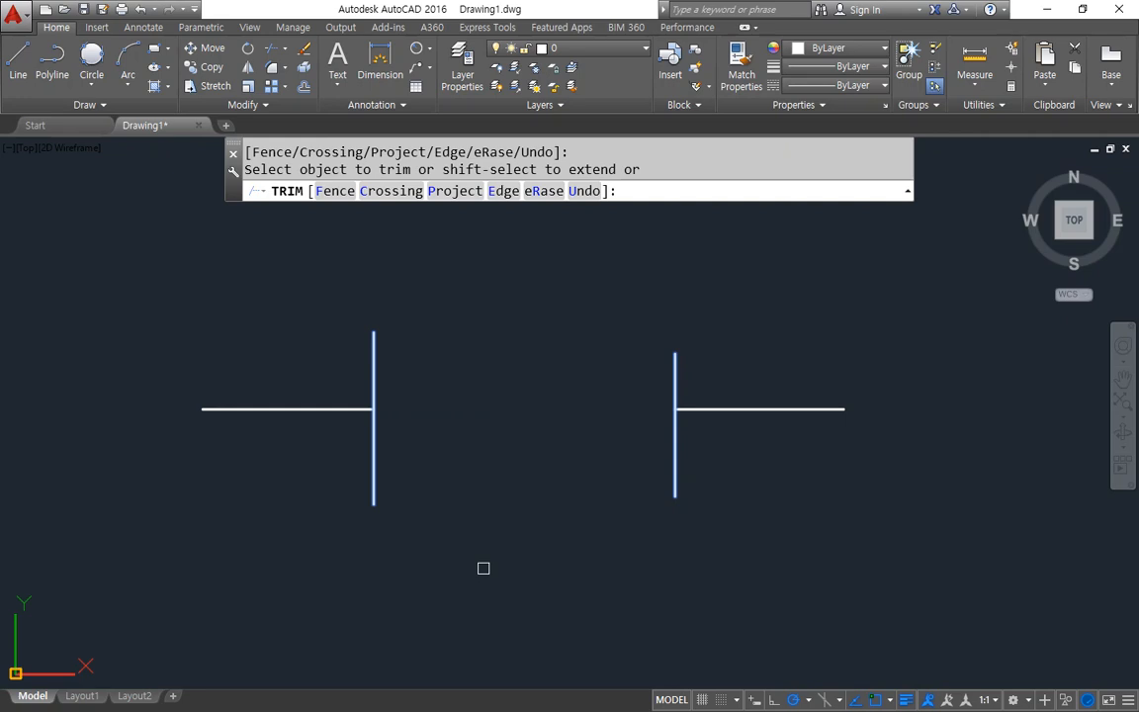
{"action": "left_click", "coordinate": [374, 459]}
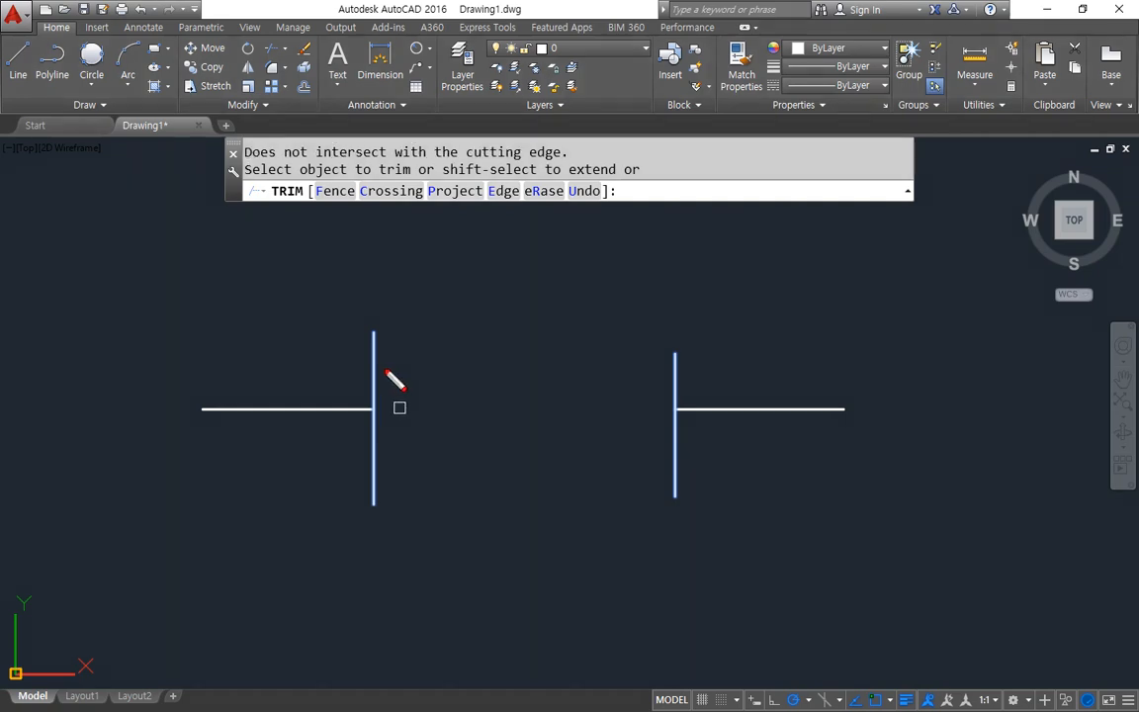
{"action": "left_click_drag", "start_coordinate": [674, 353], "coordinate": [675, 491]}
{"action": "mouse_move", "coordinate": [262, 443]}
{"action": "left_mouse_down"}
{"action": "mouse_move", "coordinate": [298, 427]}
{"action": "mouse_move", "coordinate": [285, 468]}
{"action": "left_mouse_up"}
{"action": "left_click_drag", "start_coordinate": [547, 463], "coordinate": [605, 473]}
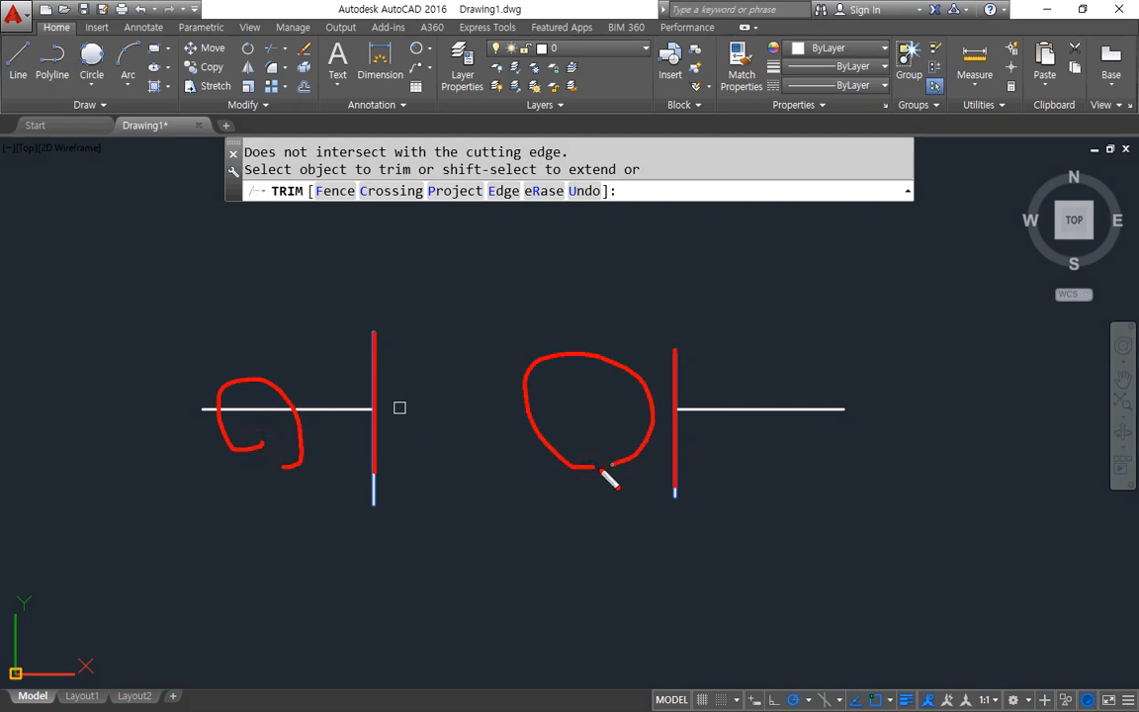
{"action": "key", "text": "e"}
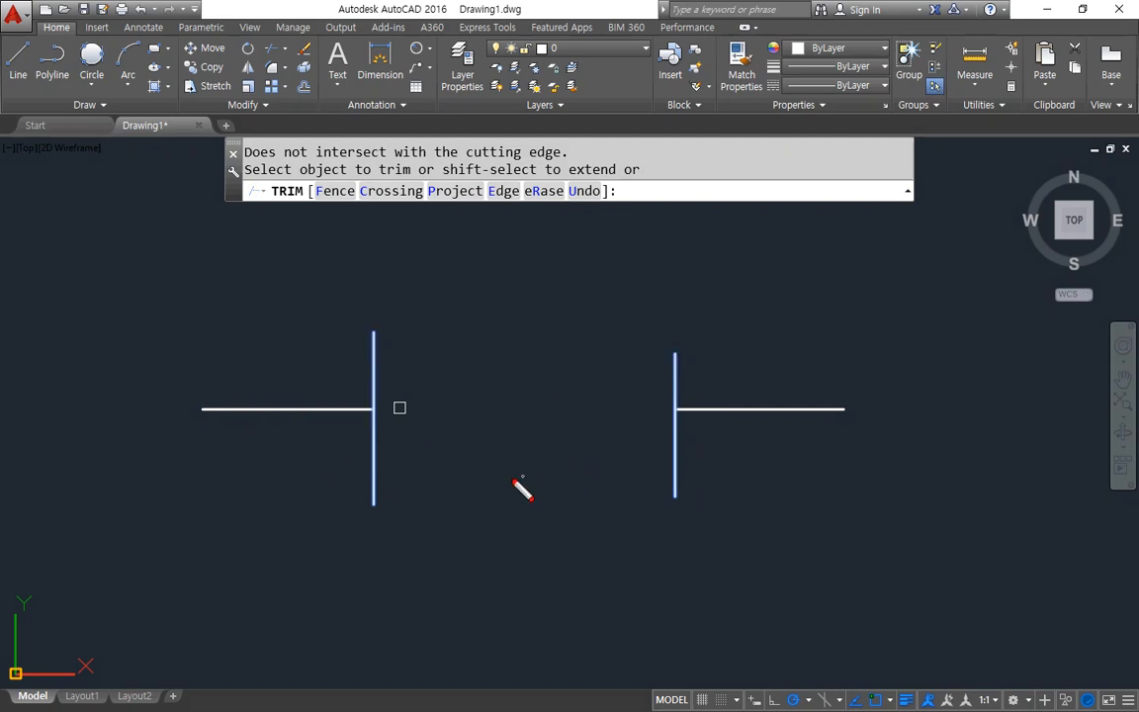
{"action": "left_click_drag", "start_coordinate": [265, 435], "coordinate": [293, 441]}
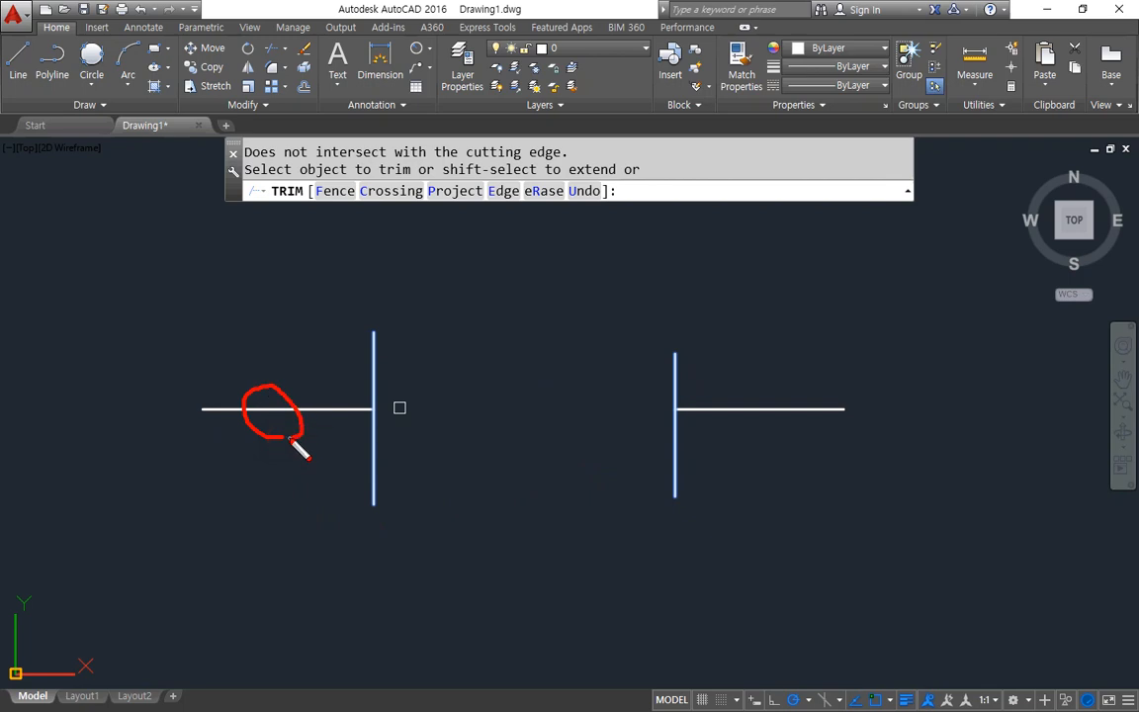
{"action": "key", "text": "Escape"}
Step: Try to trim the leftover left segment of the horizontal line, and undo the middle-section trim
{"action": "left_click", "coordinate": [276, 409]}
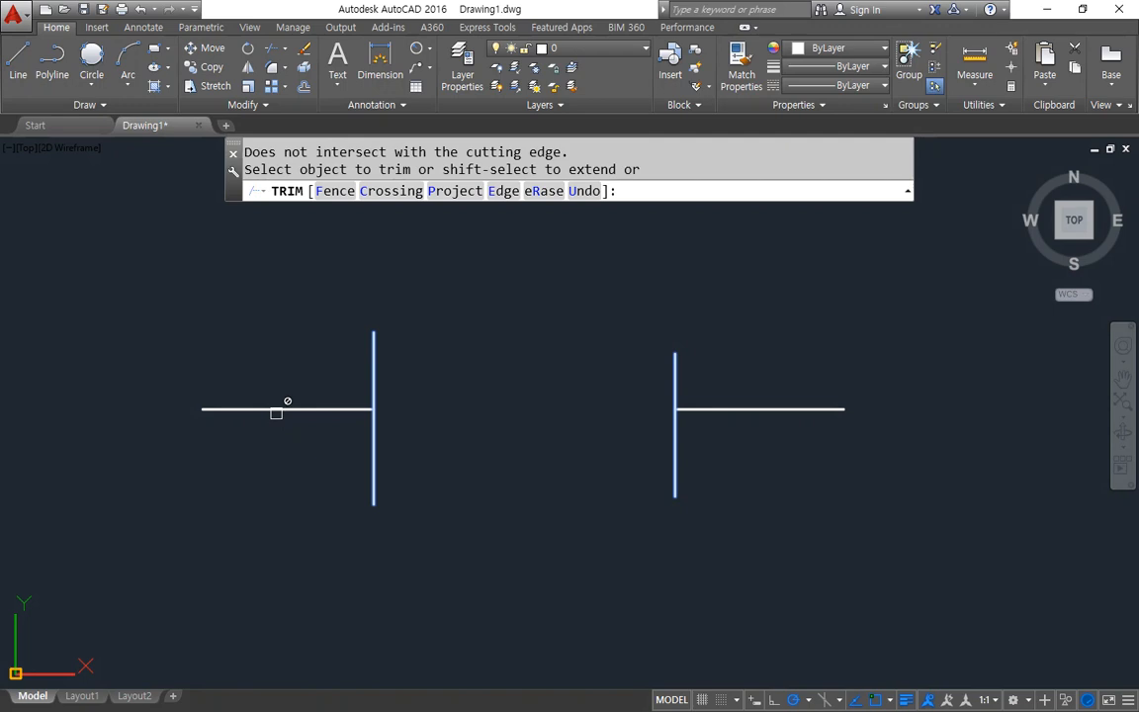
{"action": "left_click_drag", "start_coordinate": [294, 419], "coordinate": [282, 418]}
{"action": "left_click_drag", "start_coordinate": [311, 402], "coordinate": [289, 420]}
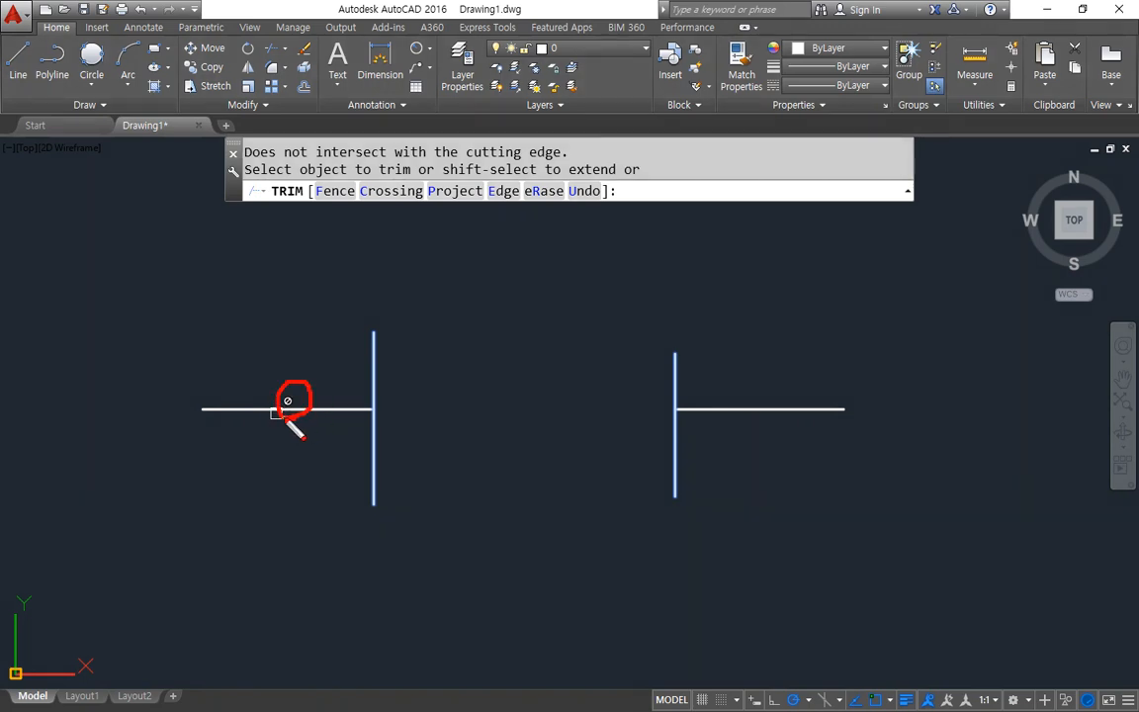
{"action": "key", "text": "Escape"}
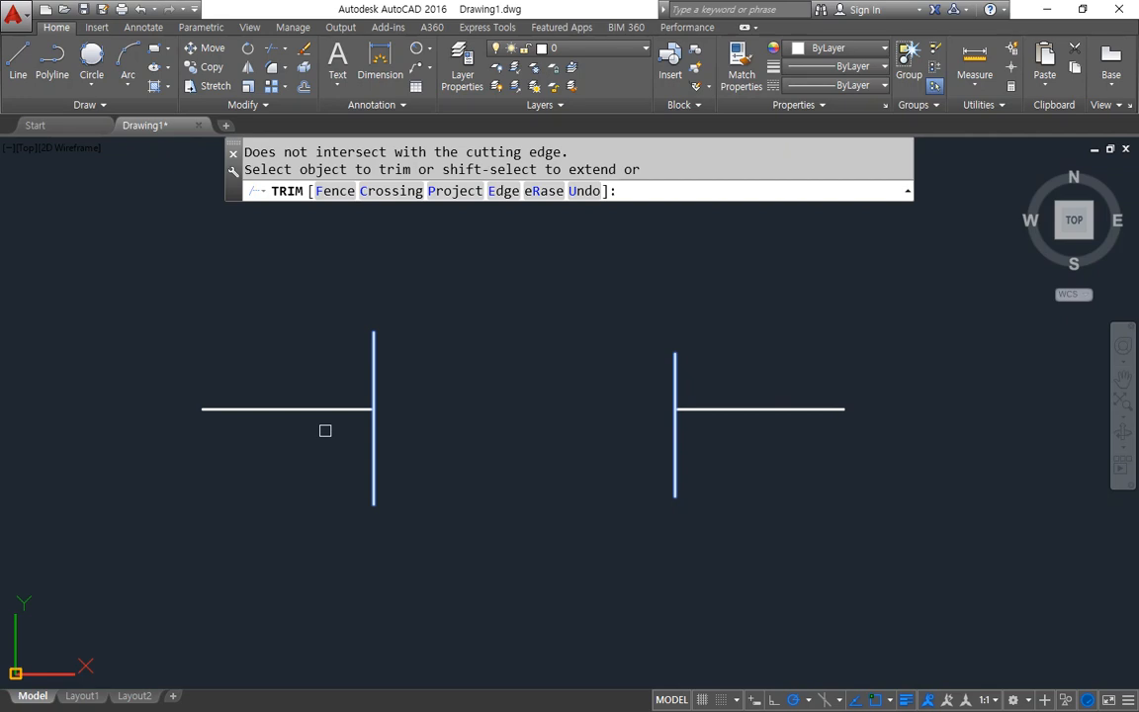
{"action": "mouse_move", "coordinate": [324, 428]}
{"action": "left_mouse_down"}
{"action": "mouse_move", "coordinate": [247, 382]}
{"action": "mouse_move", "coordinate": [340, 432]}
{"action": "mouse_move", "coordinate": [255, 433]}
{"action": "mouse_move", "coordinate": [255, 387]}
{"action": "mouse_move", "coordinate": [343, 428]}
{"action": "left_mouse_up"}
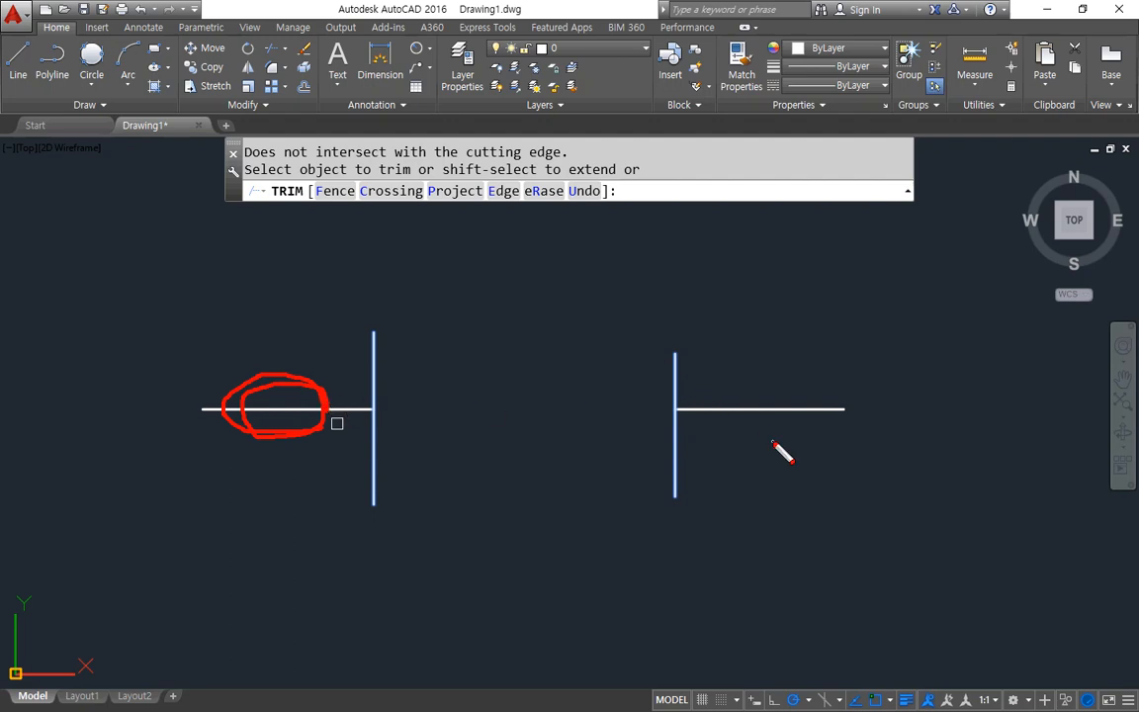
{"action": "key", "text": "Escape"}
{"action": "key", "text": "Return"}
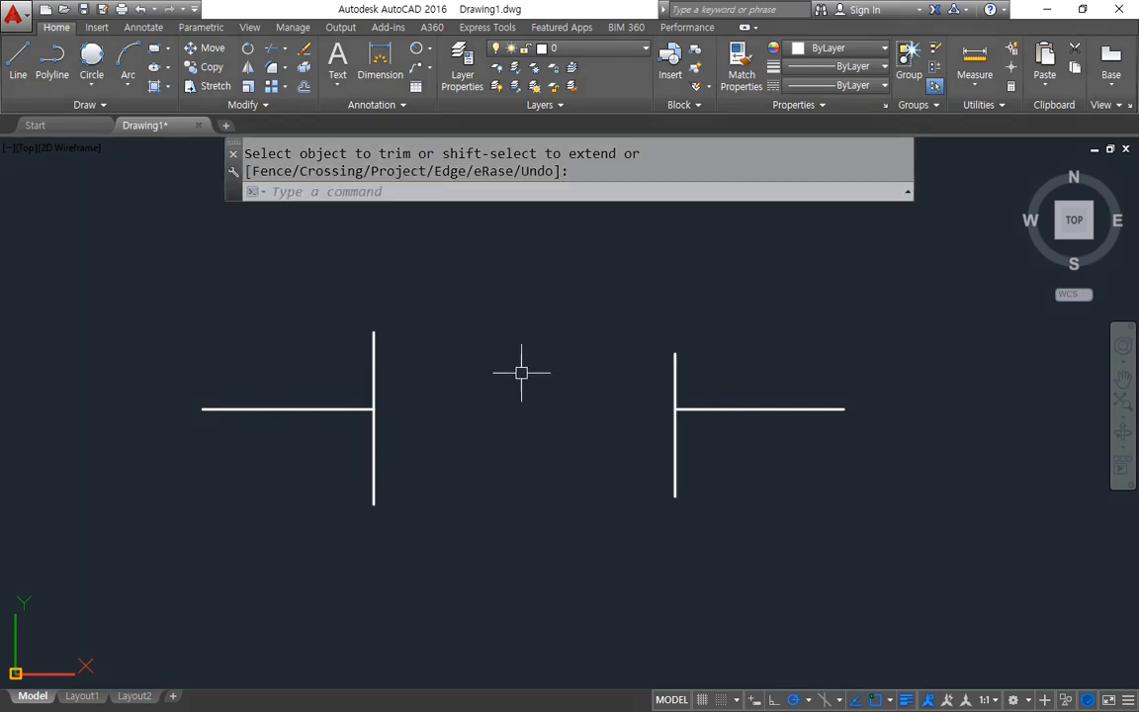
{"action": "key", "text": "ctrl+z"}
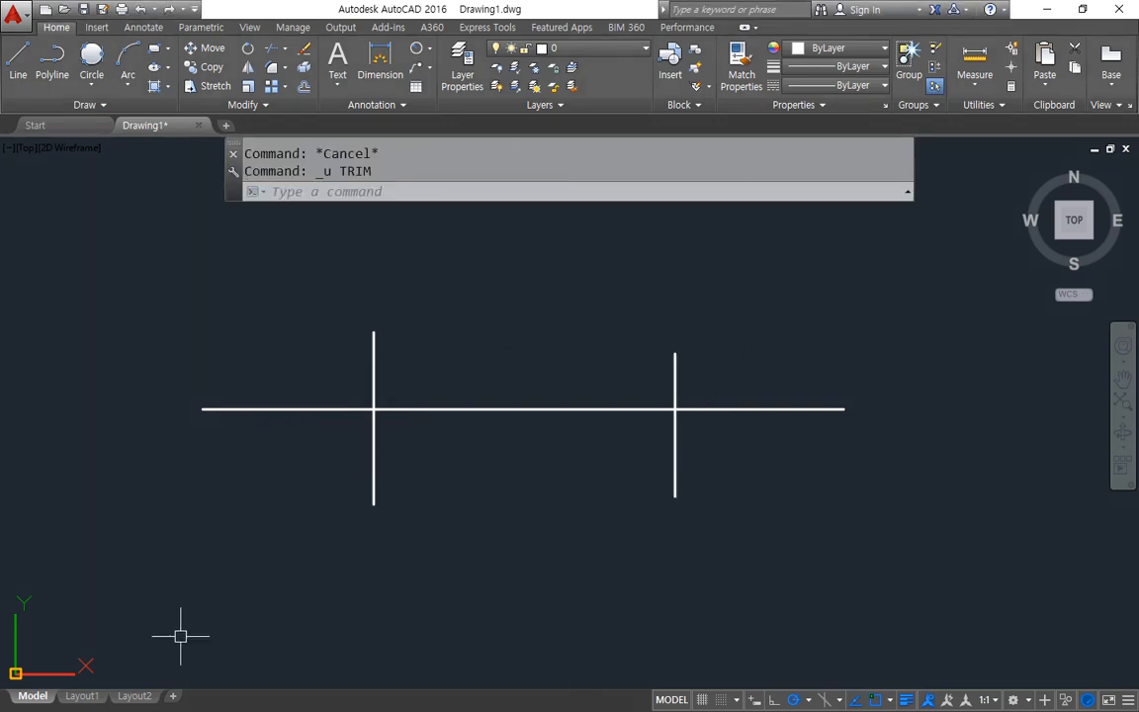
Step: Trim both outer ends of the horizontal line, using the two vertical lines as cutting edges
{"action": "type", "text": "tr"}
{"action": "key", "text": "Return"}
{"action": "left_click", "coordinate": [727, 315]}
{"action": "left_click", "coordinate": [244, 378]}
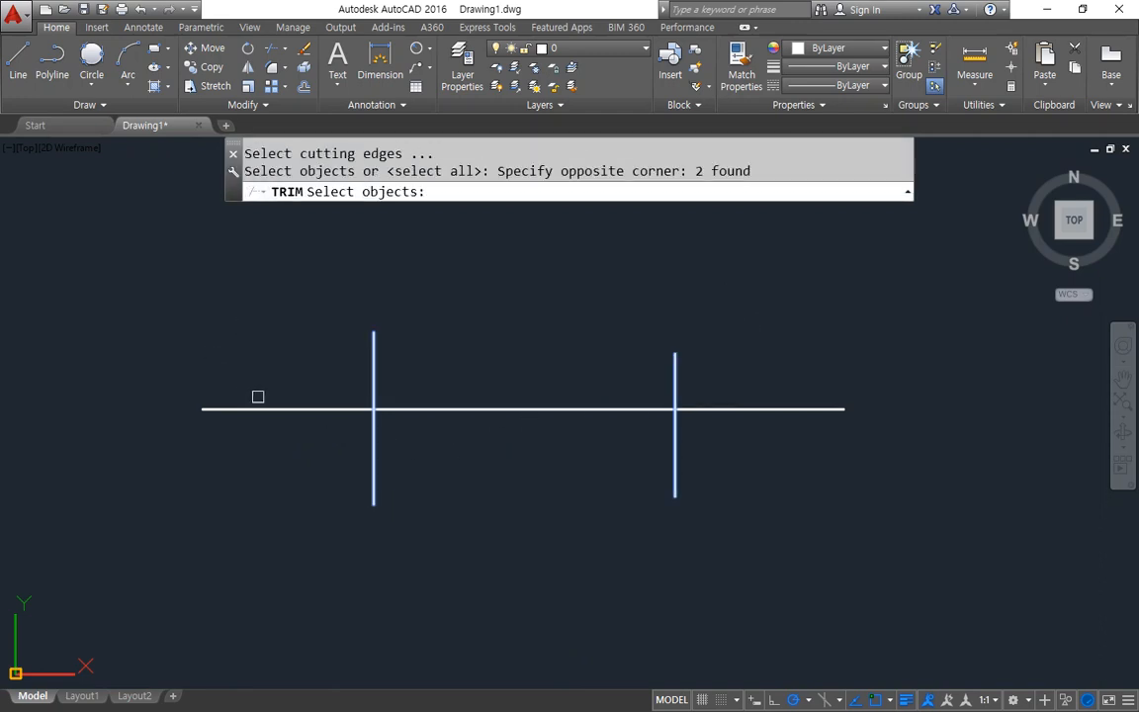
{"action": "key", "text": "Return"}
{"action": "left_click", "coordinate": [269, 414]}
{"action": "left_click", "coordinate": [751, 412]}
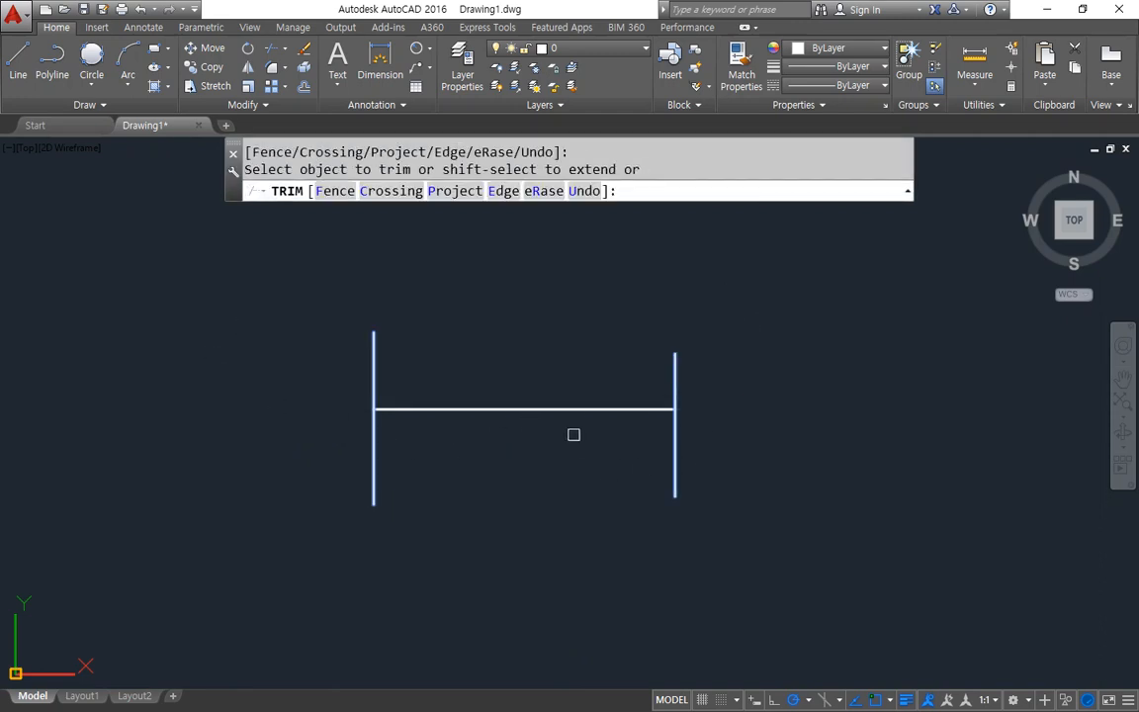
Step: Try to trim the remaining middle segment between the vertical lines, and undo the outer-end trims
{"action": "left_click", "coordinate": [567, 414]}
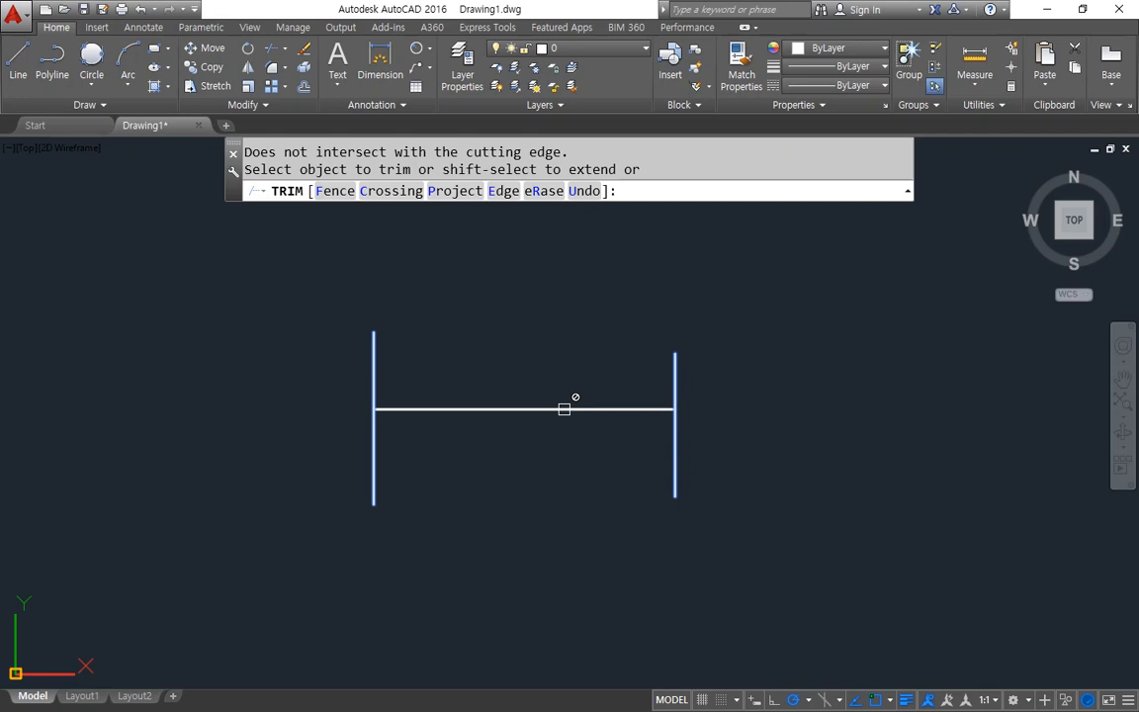
{"action": "key", "text": "Escape"}
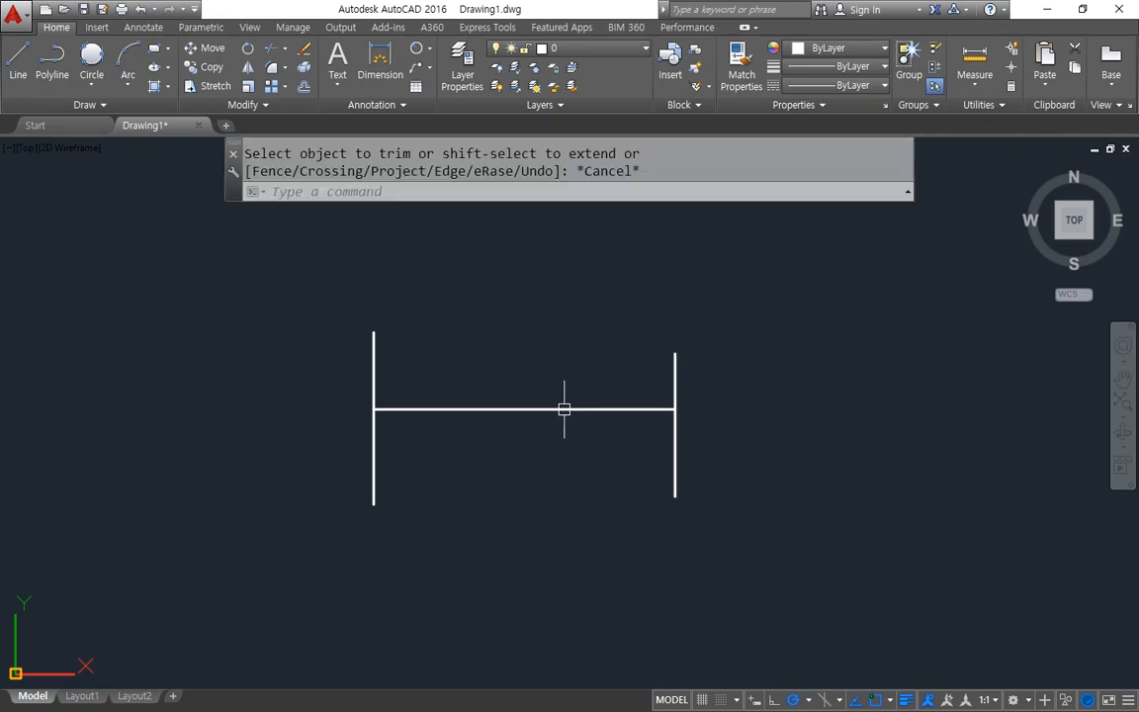
{"action": "key", "text": "ctrl+z"}
Step: Draw two vertical lines across the horizontal line, one outside each existing vertical near the line's ends
{"action": "type", "text": "l"}
{"action": "key", "text": "Return"}
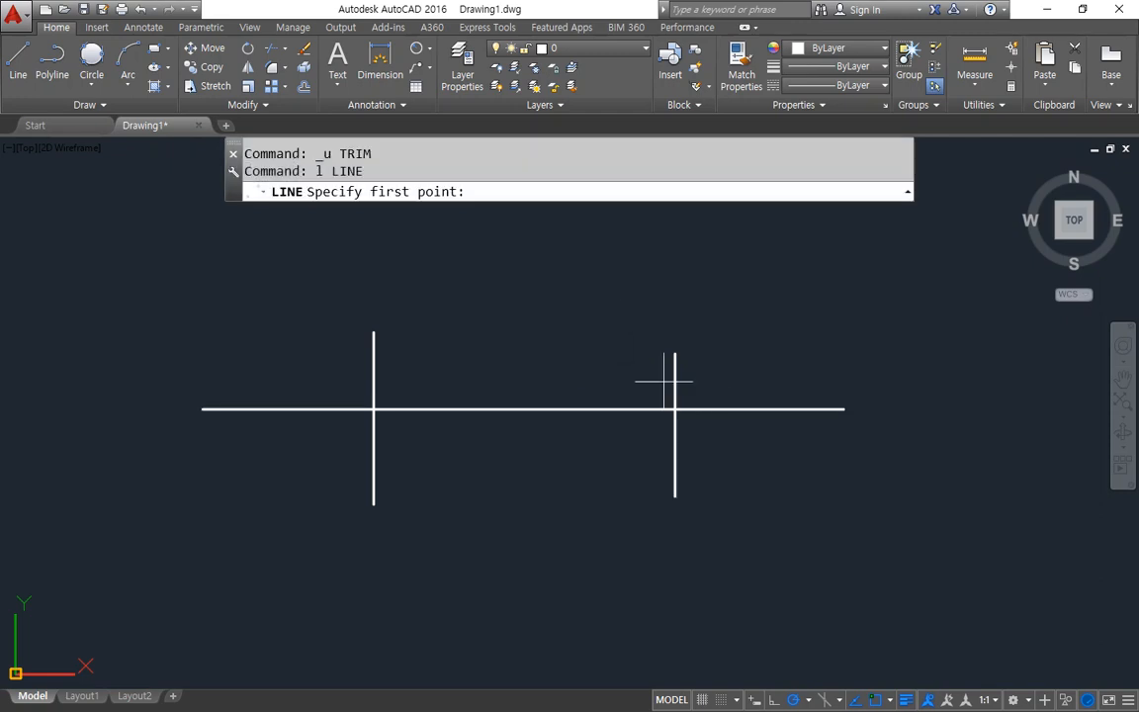
{"action": "left_click", "coordinate": [763, 354]}
{"action": "left_click", "coordinate": [757, 471]}
{"action": "key", "text": "Return"}
{"action": "key", "text": "Return"}
{"action": "left_click", "coordinate": [277, 342]}
{"action": "left_click", "coordinate": [278, 482]}
{"action": "key", "text": "Return"}
Step: Draw two more vertical lines across the horizontal line, spaced roughly evenly between the two original verticals
{"action": "key", "text": "Return"}
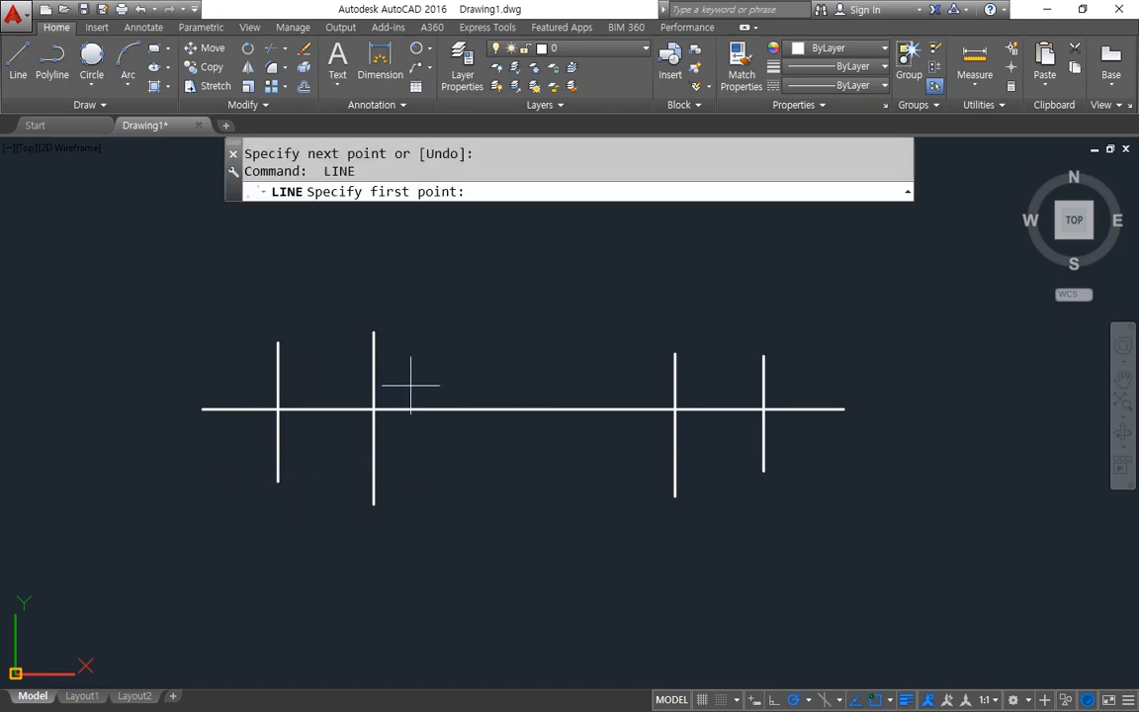
{"action": "left_click", "coordinate": [468, 342]}
{"action": "left_click", "coordinate": [468, 488]}
{"action": "key", "text": "Return"}
{"action": "key", "text": "Return"}
{"action": "left_click", "coordinate": [578, 350]}
{"action": "left_click", "coordinate": [578, 484]}
{"action": "key", "text": "Return"}
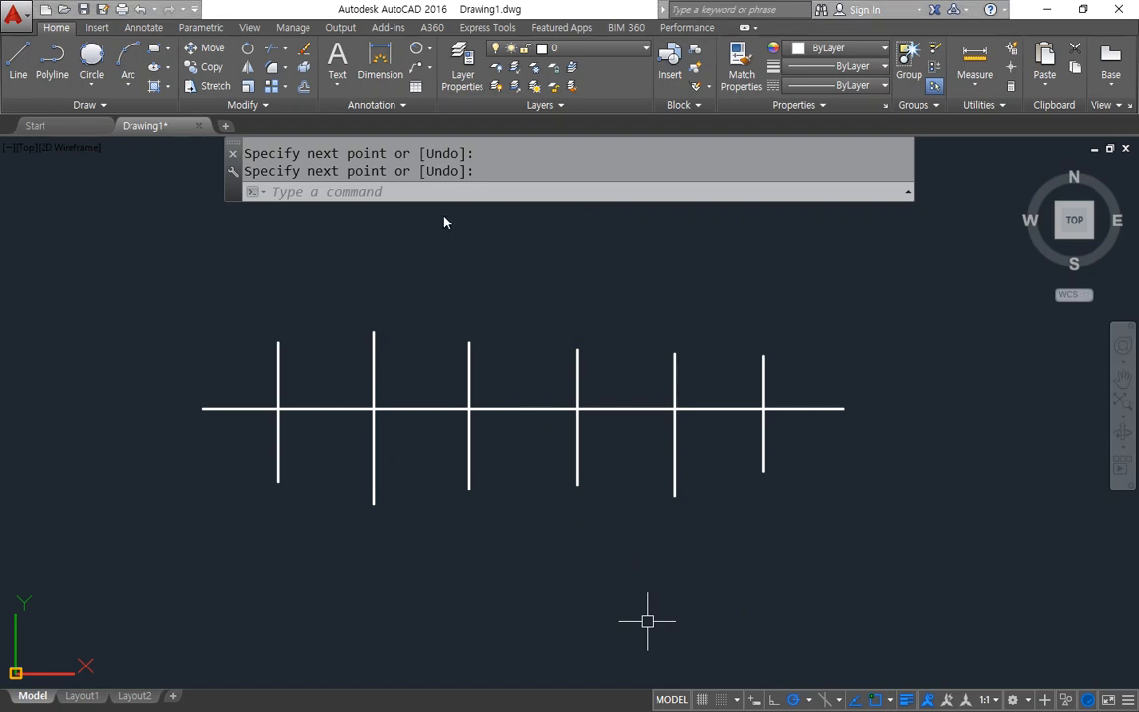
Step: With all objects as cutting edges, trim the horizontal line's two ends and the gaps between the three pairs of verticals
{"action": "type", "text": "tr"}
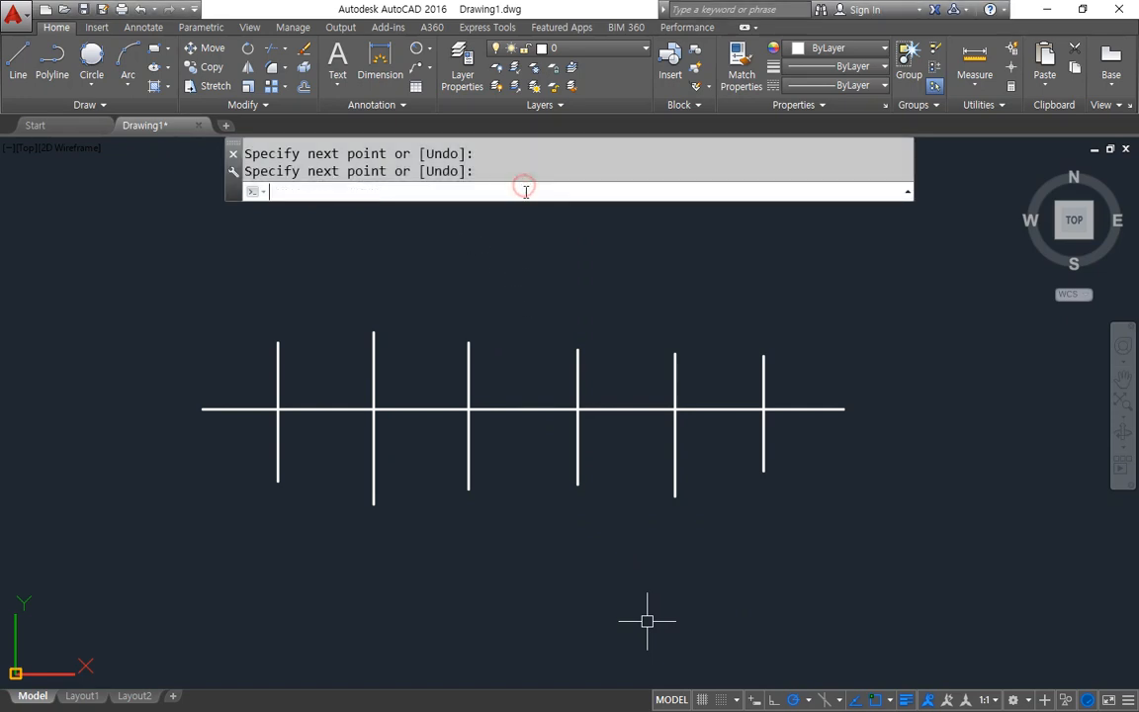
{"action": "key", "text": "Return"}
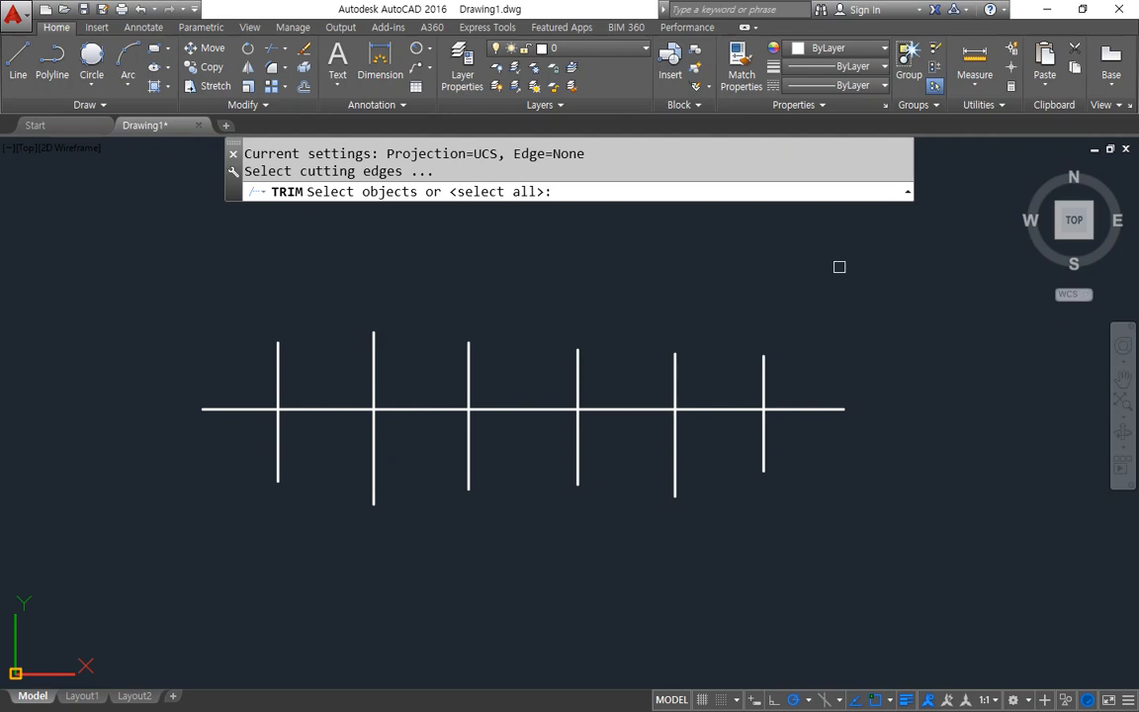
{"action": "key", "text": "Return"}
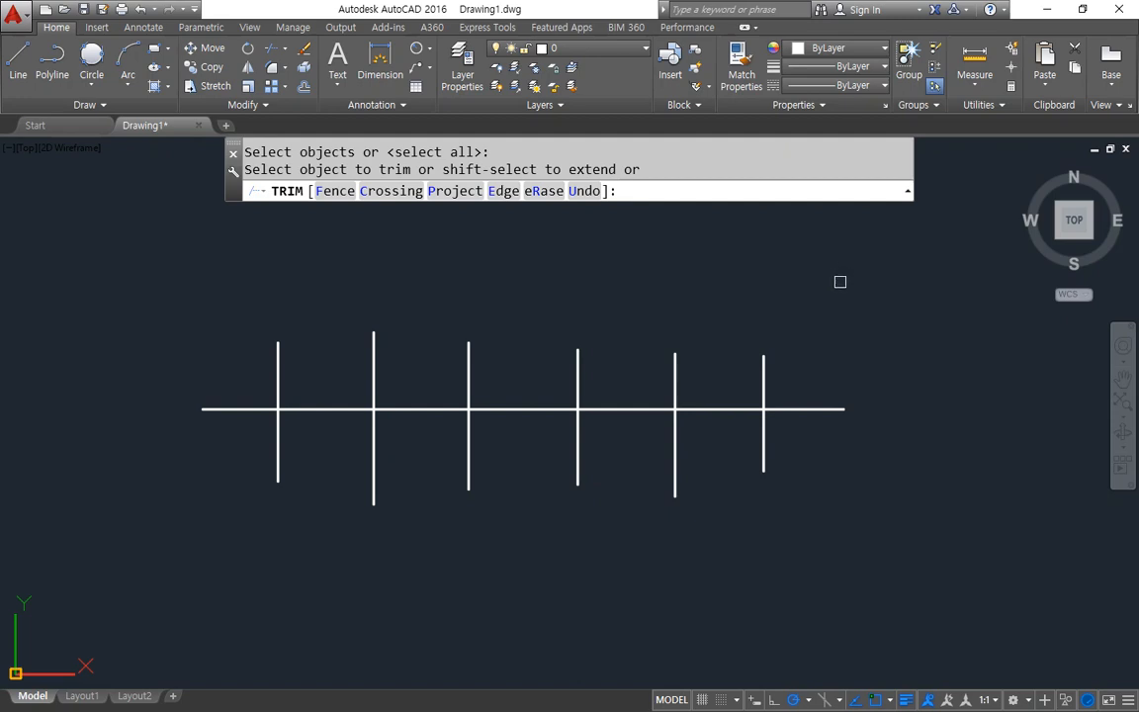
{"action": "left_click", "coordinate": [798, 408]}
{"action": "left_click", "coordinate": [615, 408]}
{"action": "left_click", "coordinate": [433, 409]}
{"action": "left_click", "coordinate": [246, 409]}
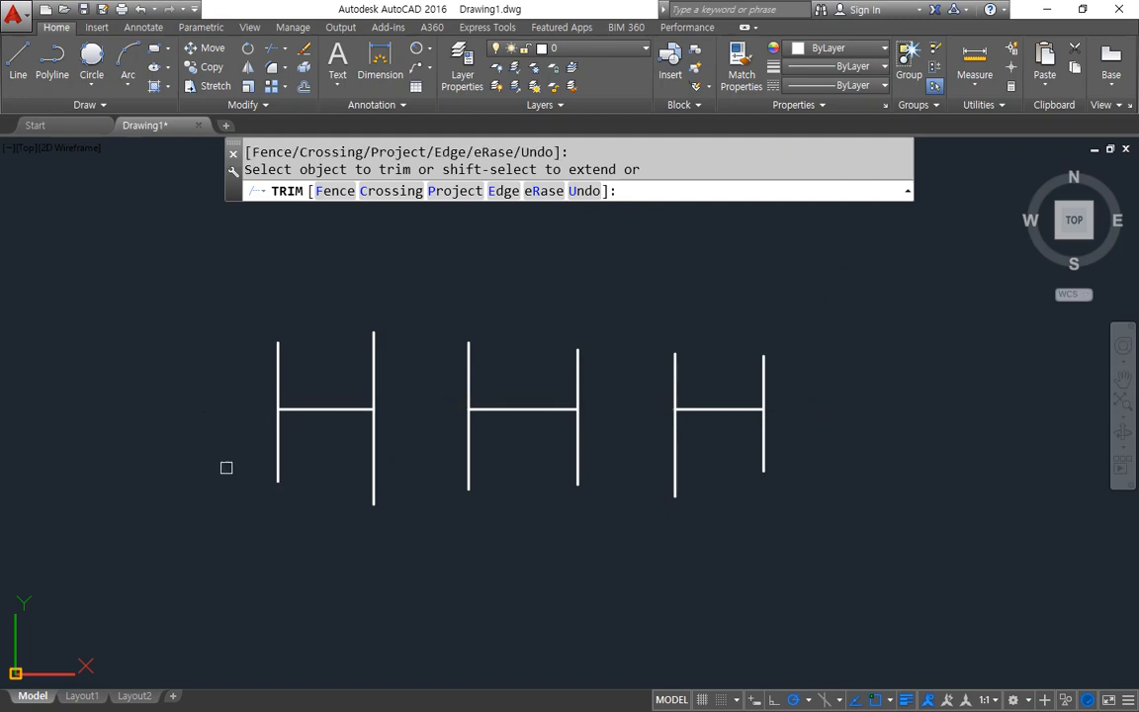
Step: Trim the lower parts of all six vertical lines with one crossing selection, and undo all the trims made so far
{"action": "left_click", "coordinate": [205, 499]}
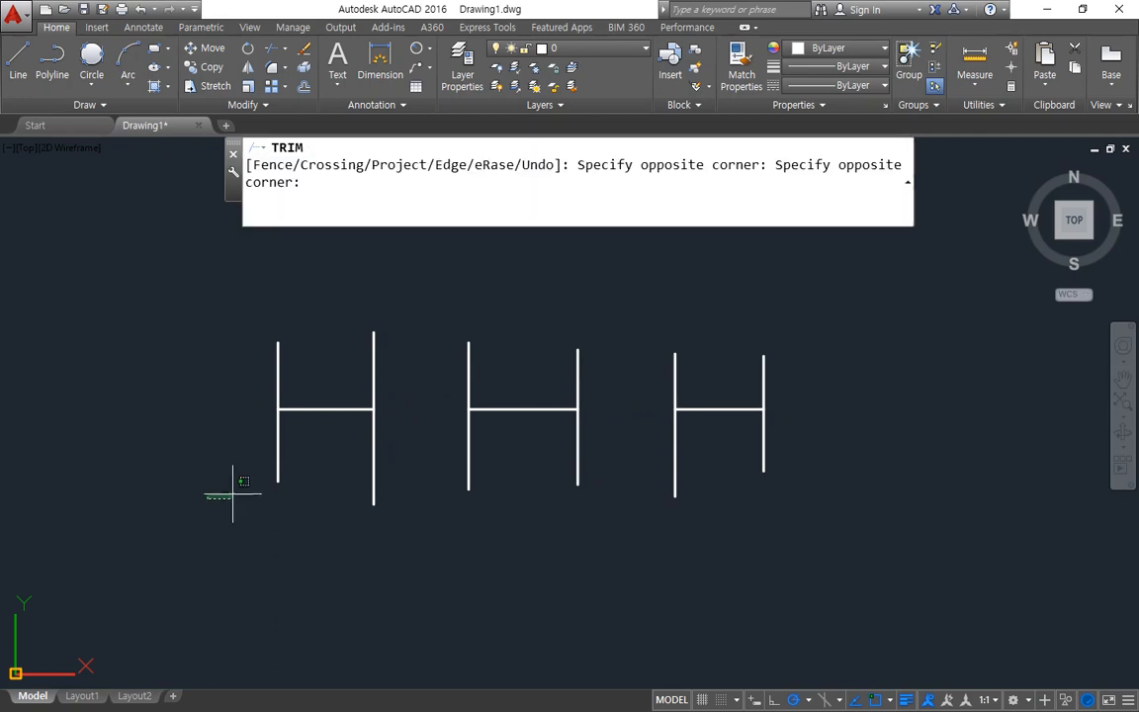
{"action": "left_click", "coordinate": [880, 445]}
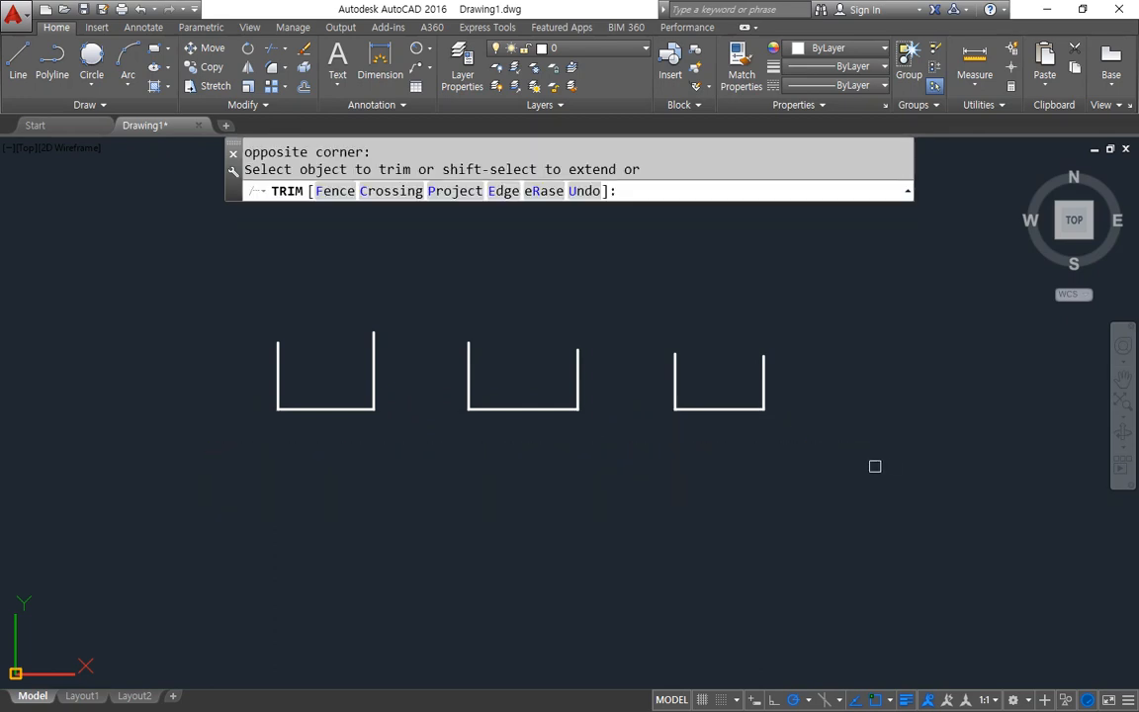
{"action": "key", "text": "ctrl+z"}
{"action": "key", "text": "ctrl+z"}
{"action": "key", "text": "ctrl+z"}
{"action": "key", "text": "ctrl+z"}
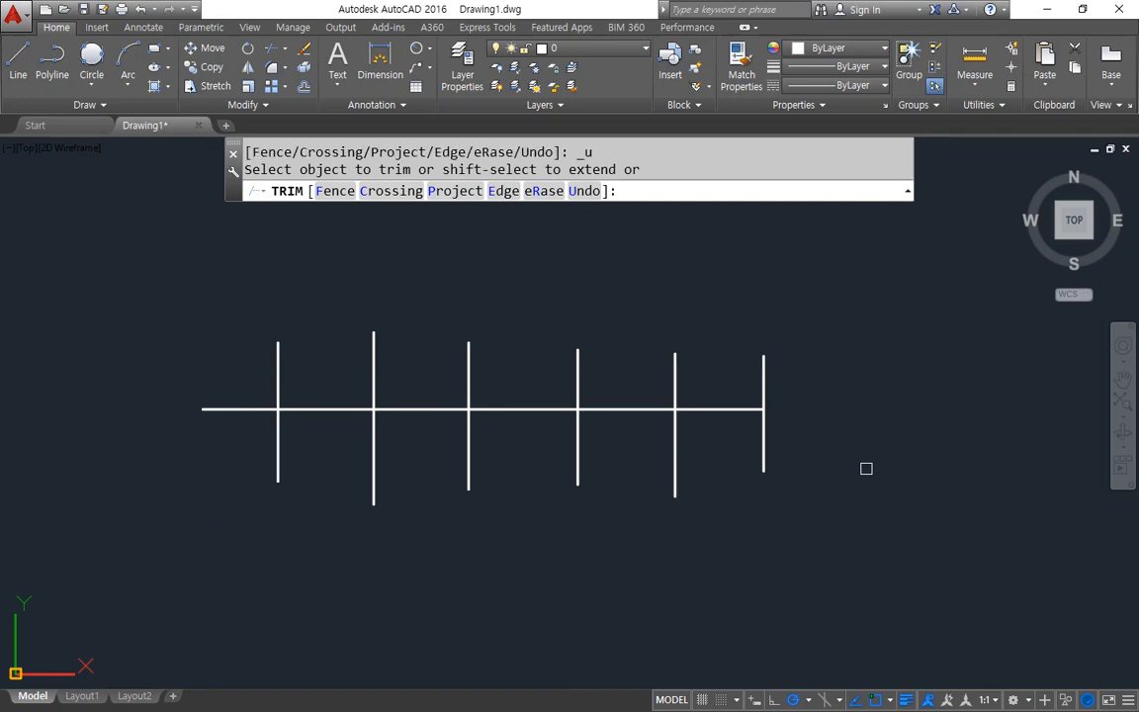
{"action": "key", "text": "ctrl+z"}
Step: Trim the horizontal line's two ends and the gaps between the vertical pairs, using a crossing selection for each segment
{"action": "left_click", "coordinate": [842, 453]}
{"action": "left_click", "coordinate": [794, 350]}
{"action": "left_click", "coordinate": [619, 388]}
{"action": "left_click", "coordinate": [615, 442]}
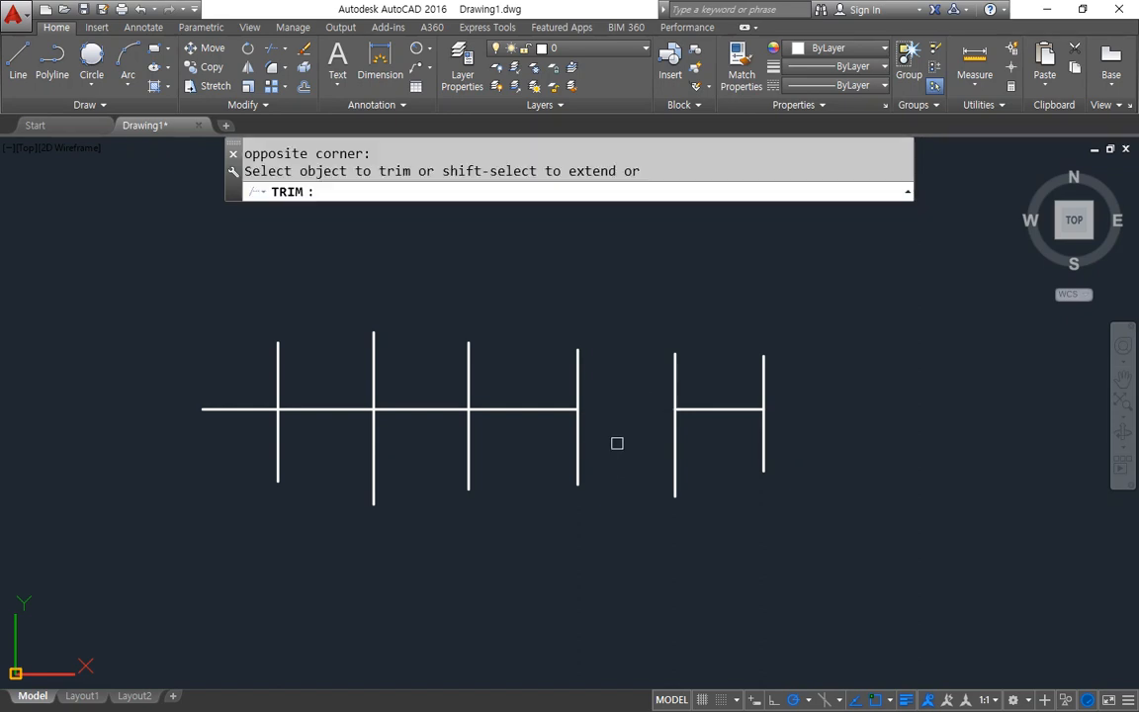
{"action": "left_click", "coordinate": [435, 394]}
{"action": "left_click", "coordinate": [413, 435]}
{"action": "left_click", "coordinate": [228, 382]}
{"action": "left_click", "coordinate": [174, 414]}
Step: Trim the upper parts of all six vertical lines with one crossing selection, and undo every trim in the command
{"action": "left_click", "coordinate": [184, 385]}
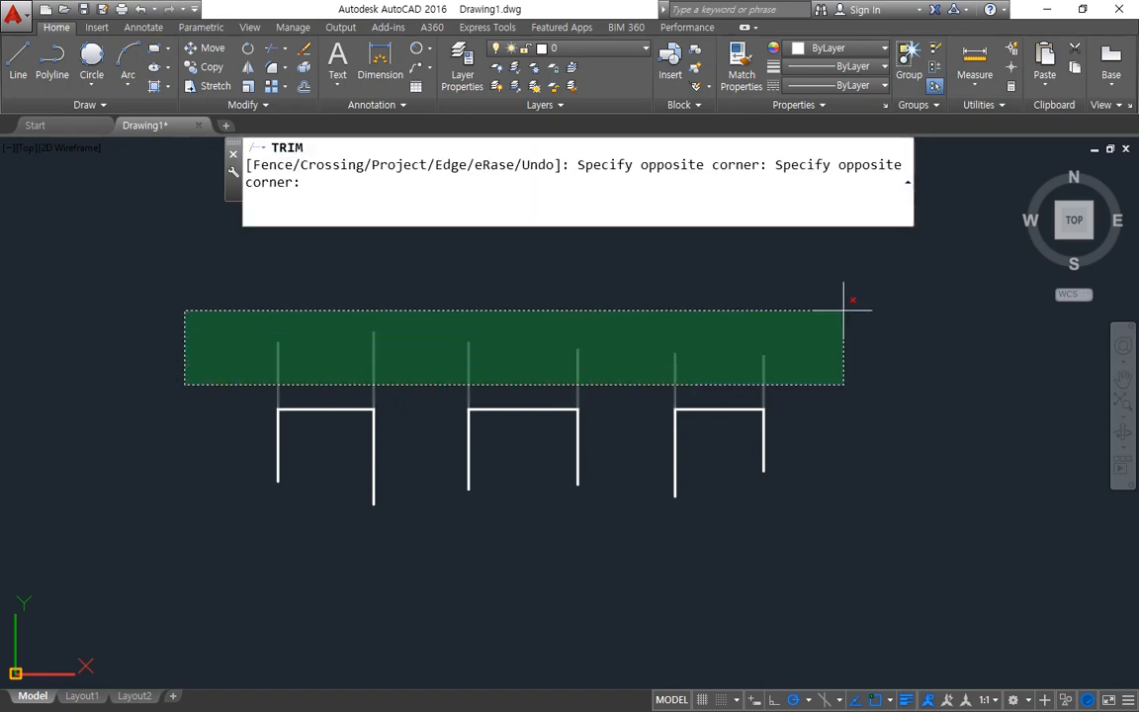
{"action": "left_click", "coordinate": [844, 310]}
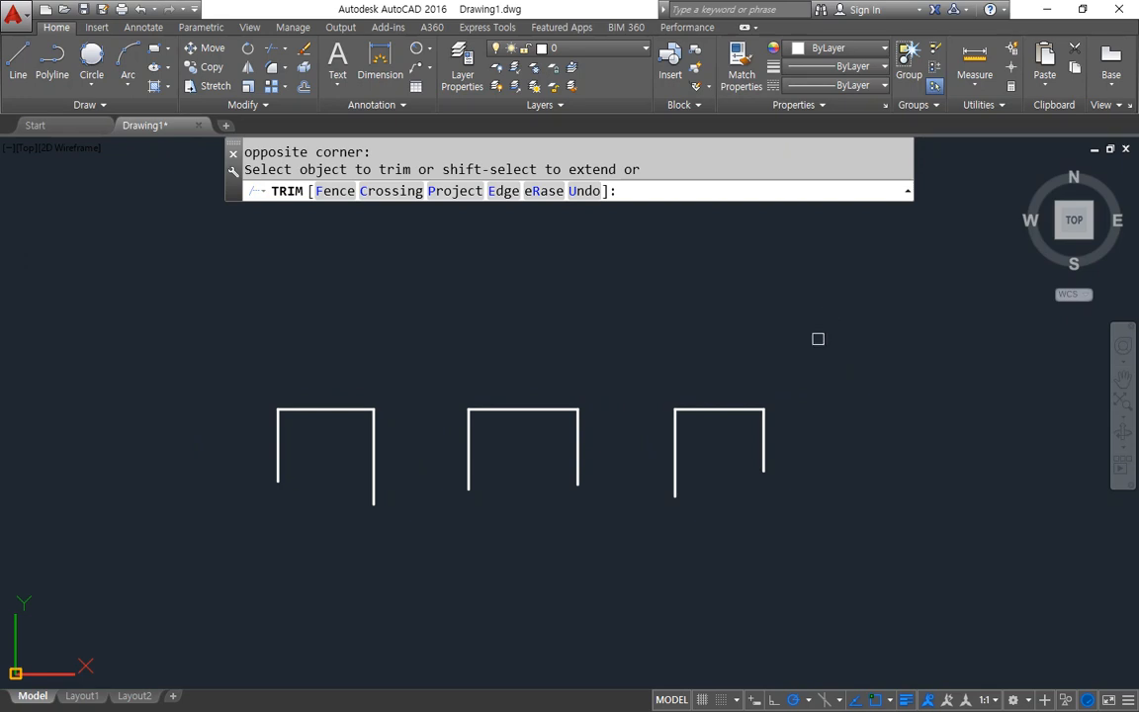
{"action": "key", "text": "ctrl+z"}
{"action": "key", "text": "ctrl+z"}
{"action": "key", "text": "ctrl+z"}
{"action": "key", "text": "ctrl+z"}
{"action": "key", "text": "ctrl+z"}
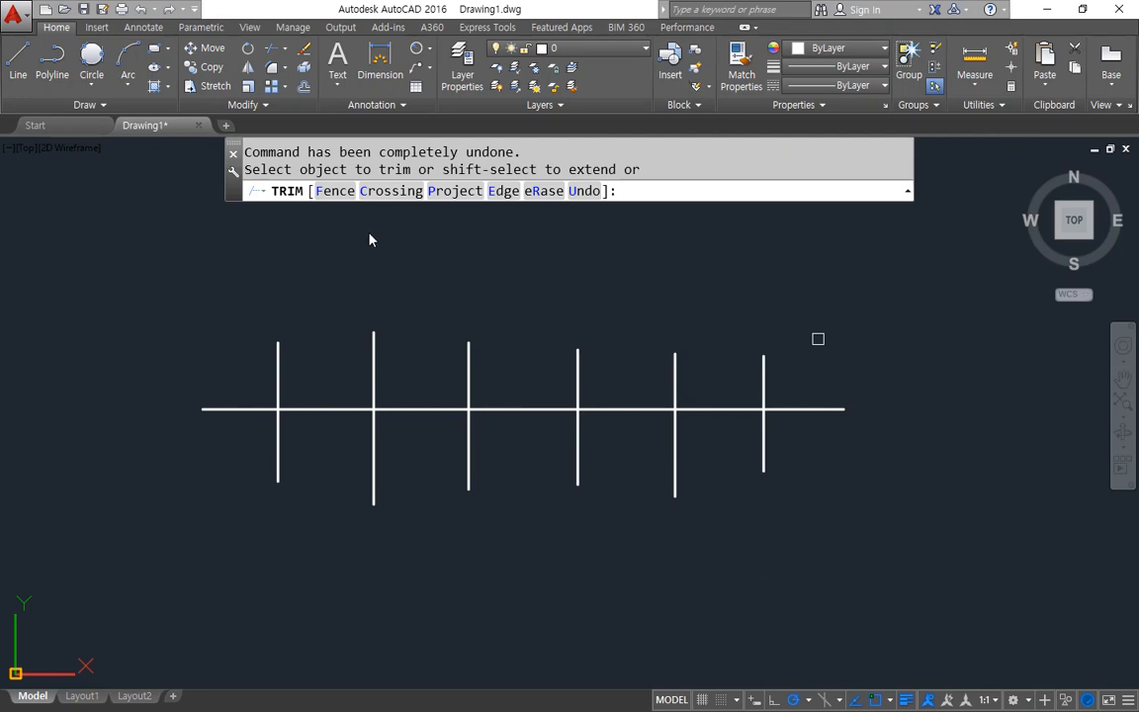
{"action": "mouse_move", "coordinate": [336, 167]}
{"action": "left_mouse_down"}
{"action": "mouse_move", "coordinate": [319, 210]}
{"action": "mouse_move", "coordinate": [391, 198]}
{"action": "mouse_move", "coordinate": [383, 213]}
{"action": "mouse_move", "coordinate": [418, 201]}
{"action": "mouse_move", "coordinate": [412, 174]}
{"action": "mouse_move", "coordinate": [412, 188]}
{"action": "left_mouse_up"}
{"action": "key", "text": "e"}
{"action": "key", "text": "e"}
{"action": "mouse_move", "coordinate": [344, 210]}
{"action": "left_mouse_down"}
{"action": "mouse_move", "coordinate": [301, 195]}
{"action": "mouse_move", "coordinate": [347, 212]}
{"action": "left_mouse_up"}
{"action": "key", "text": "Escape"}
Step: Trim with a zigzag fence: the horizontal line's ends and gaps, the outer pairs' lower parts and the middle pair's upper parts
{"action": "type", "text": "f"}
{"action": "key", "text": "Return"}
{"action": "left_click", "coordinate": [835, 363]}
{"action": "left_click", "coordinate": [803, 441]}
{"action": "left_click", "coordinate": [648, 448]}
{"action": "left_click", "coordinate": [605, 384]}
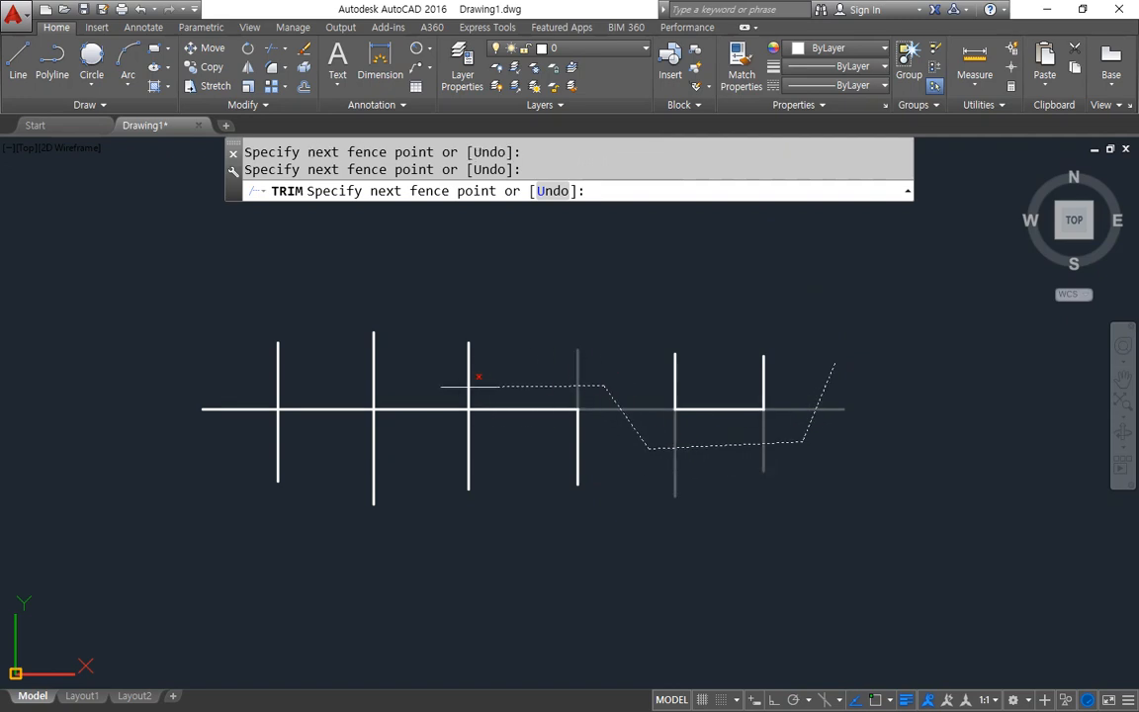
{"action": "left_click", "coordinate": [441, 387]}
{"action": "left_click", "coordinate": [416, 443]}
{"action": "left_click", "coordinate": [241, 446]}
{"action": "left_click", "coordinate": [179, 326]}
{"action": "key", "text": "Return"}
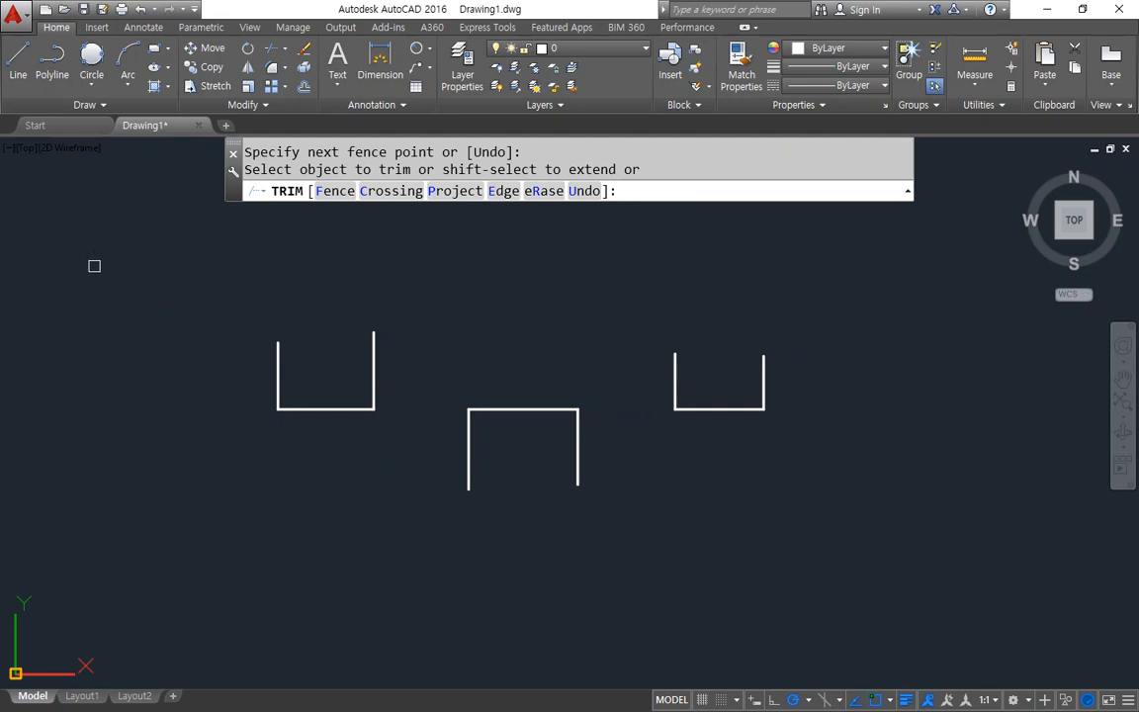
Step: Undo the zigzag fence trim and start Trim again
{"action": "key", "text": "ctrl+z"}
{"action": "type", "text": "tr"}
{"action": "key", "text": "Return"}
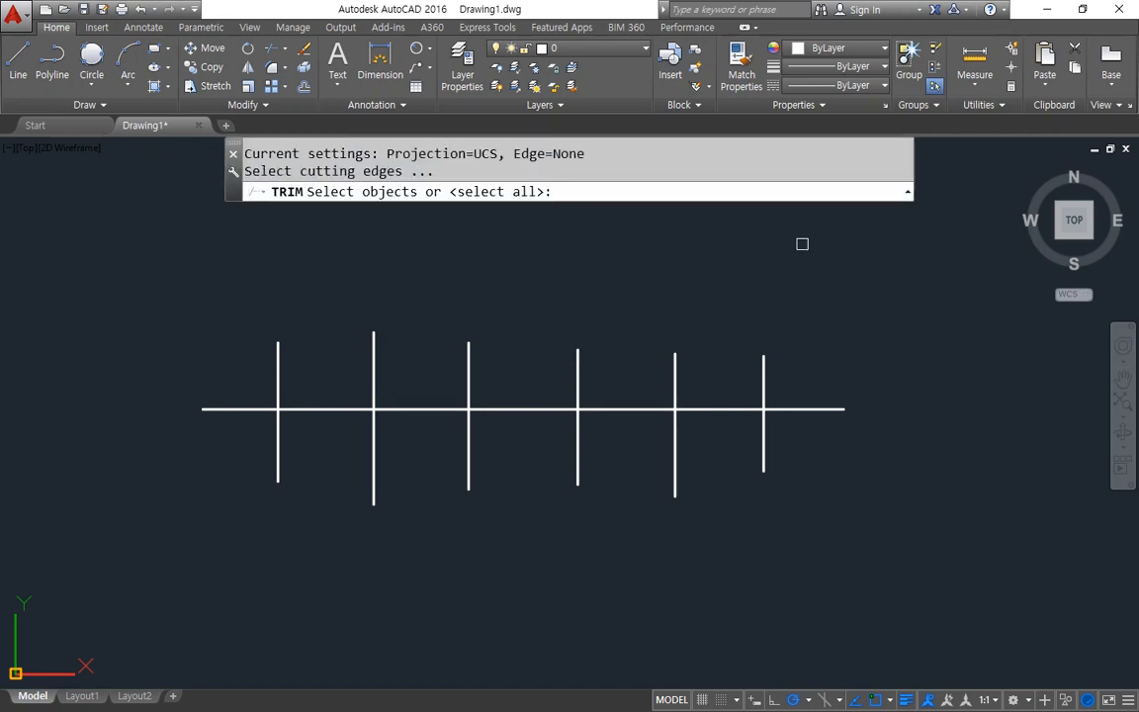
{"action": "key", "text": "ctrl+shift+d"}
{"action": "mouse_move", "coordinate": [331, 220]}
{"action": "left_mouse_down"}
{"action": "mouse_move", "coordinate": [275, 176]}
{"action": "mouse_move", "coordinate": [560, 200]}
{"action": "mouse_move", "coordinate": [399, 247]}
{"action": "mouse_move", "coordinate": [325, 244]}
{"action": "mouse_move", "coordinate": [328, 225]}
{"action": "left_mouse_up"}
{"action": "key", "text": "ctrl+z"}
{"action": "left_click_drag", "start_coordinate": [567, 183], "coordinate": [587, 183]}
{"action": "mouse_move", "coordinate": [567, 183]}
{"action": "left_mouse_down"}
{"action": "mouse_move", "coordinate": [573, 240]}
{"action": "mouse_move", "coordinate": [588, 207]}
{"action": "left_mouse_up"}
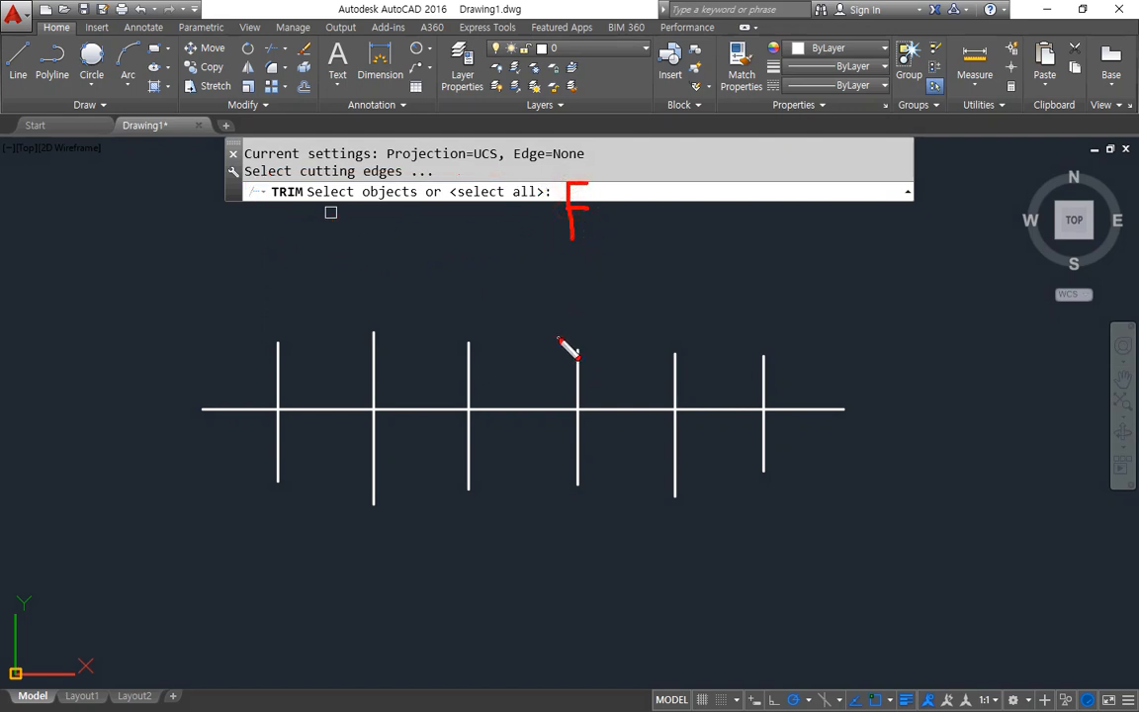
{"action": "key", "text": "Escape"}
Step: Choose the two leftmost and two rightmost vertical lines as cutting edges with a fence that bypasses the middle pair
{"action": "type", "text": "f"}
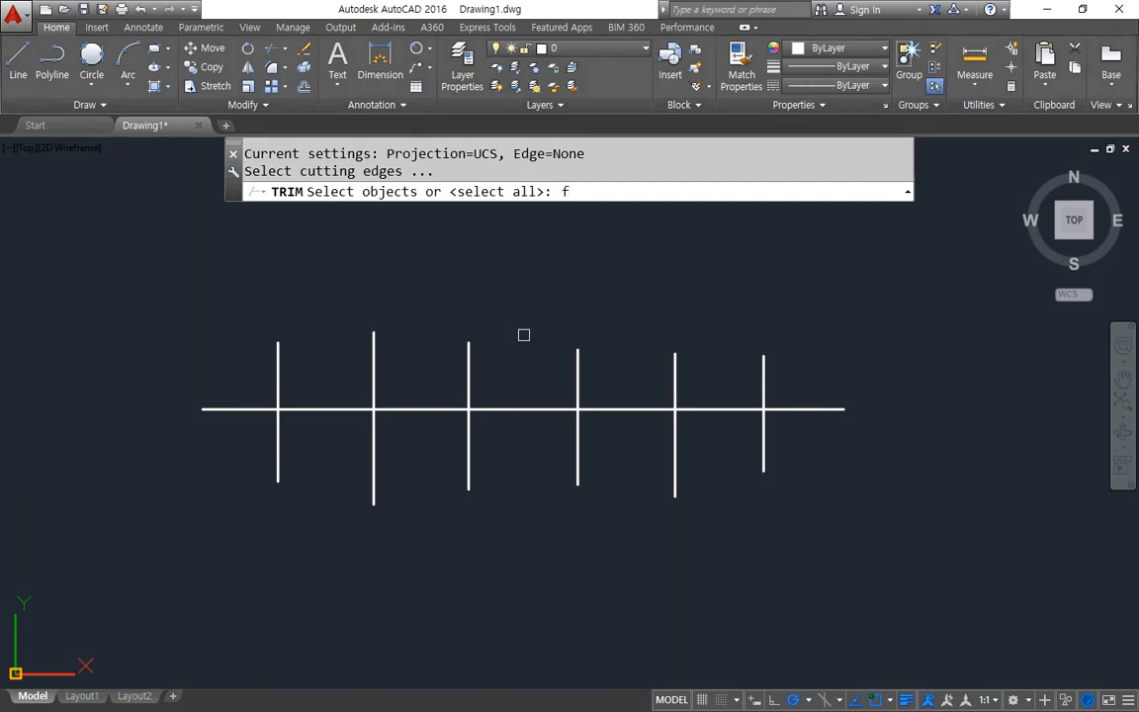
{"action": "key", "text": "Return"}
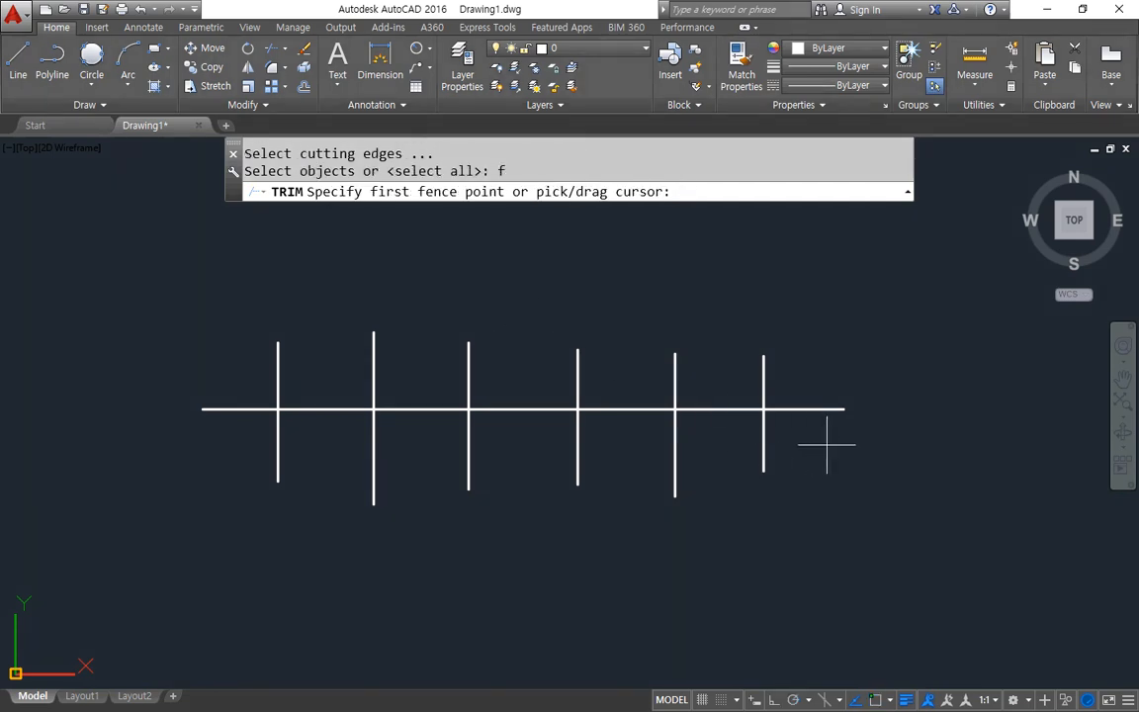
{"action": "left_click", "coordinate": [813, 382]}
{"action": "left_click", "coordinate": [640, 392]}
{"action": "left_click", "coordinate": [566, 262]}
{"action": "left_click", "coordinate": [428, 359]}
{"action": "left_click", "coordinate": [220, 366]}
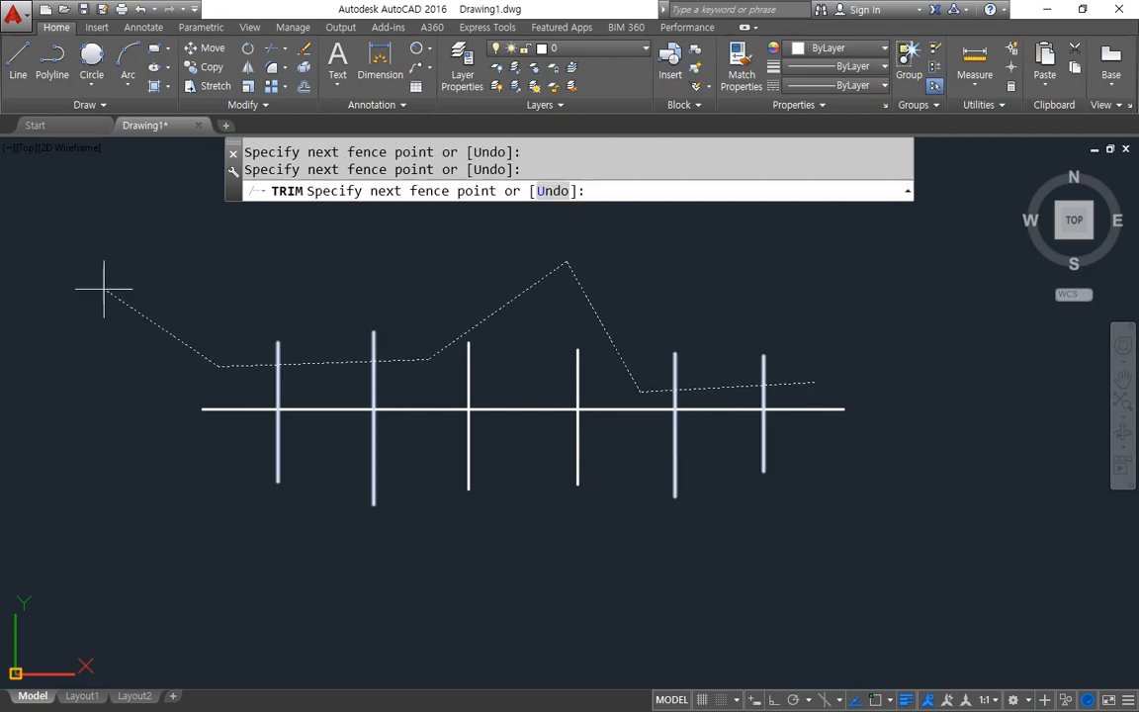
{"action": "key", "text": "Return"}
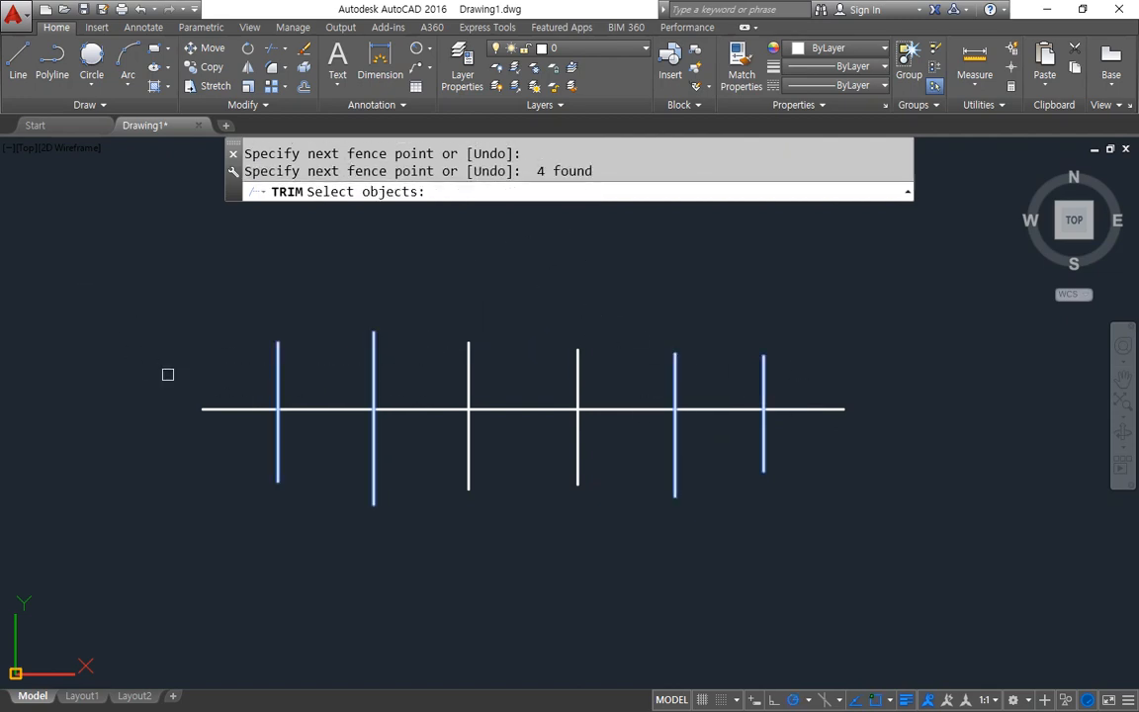
{"action": "left_click_drag", "start_coordinate": [372, 333], "coordinate": [372, 529]}
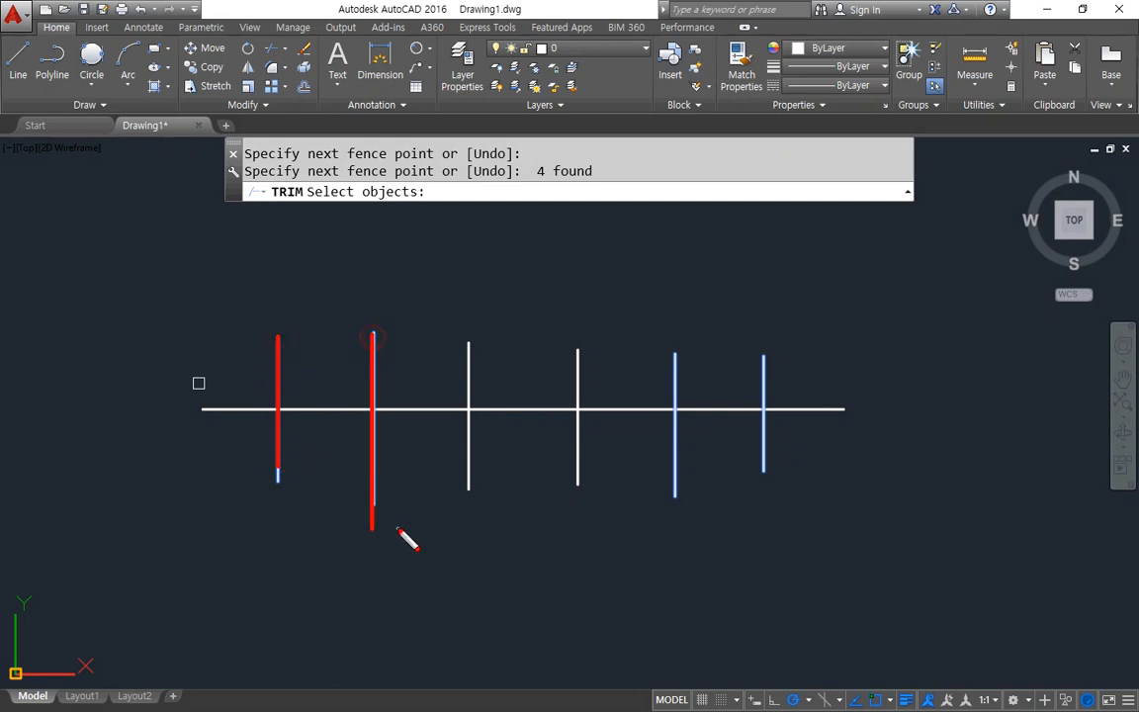
{"action": "left_click_drag", "start_coordinate": [675, 356], "coordinate": [676, 482]}
{"action": "left_click_drag", "start_coordinate": [766, 356], "coordinate": [766, 488]}
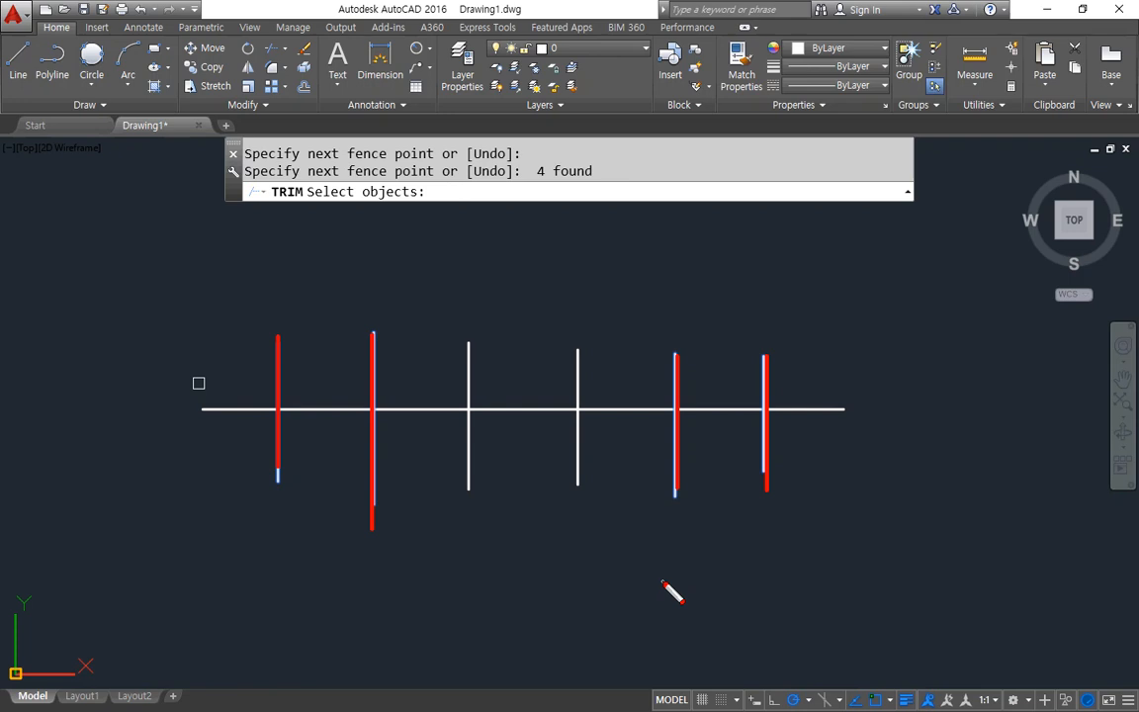
Step: Trim the horizontal line's two ends and its middle stretch between the outer pairs using crossing selections, and undo the trim
{"action": "key", "text": "Return"}
{"action": "left_click", "coordinate": [855, 539]}
{"action": "left_click", "coordinate": [784, 388]}
{"action": "left_click", "coordinate": [626, 373]}
{"action": "left_click", "coordinate": [342, 425]}
{"action": "left_click", "coordinate": [220, 383]}
{"action": "left_click", "coordinate": [119, 426]}
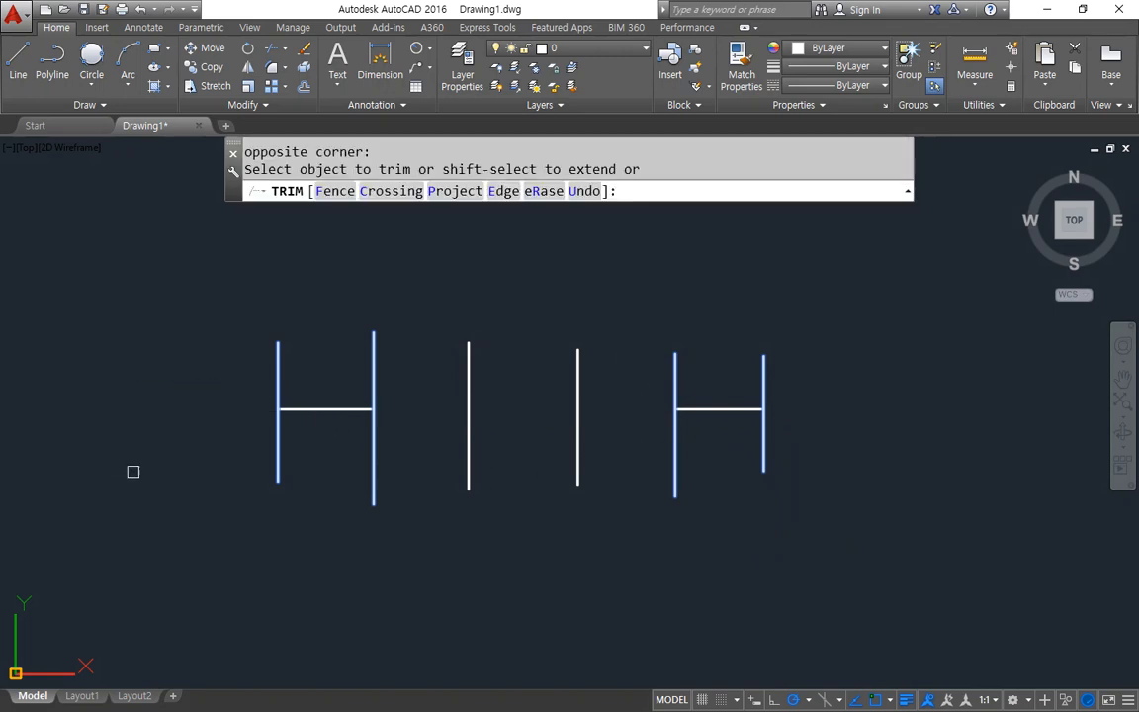
{"action": "key", "text": "Return"}
{"action": "key", "text": "ctrl+z"}
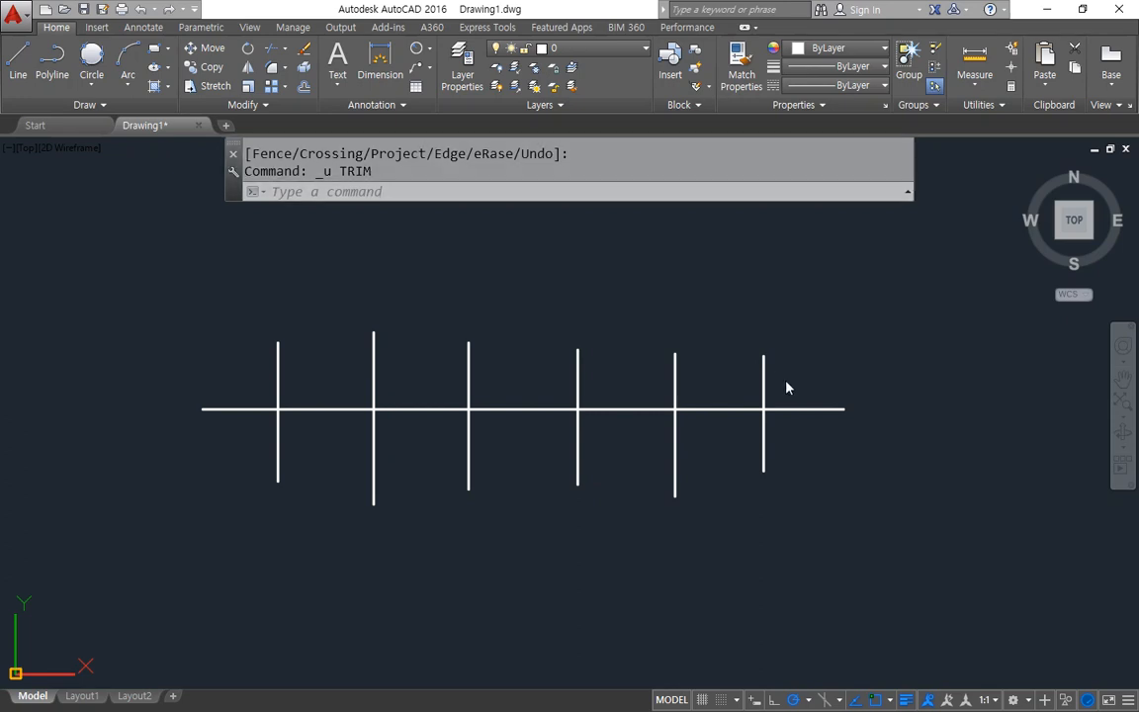
Step: Erase the horizontal line and all six vertical lines with one crossing selection
{"action": "left_click", "coordinate": [909, 531]}
{"action": "left_click", "coordinate": [273, 323]}
{"action": "type", "text": "e"}
{"action": "key", "text": "Return"}
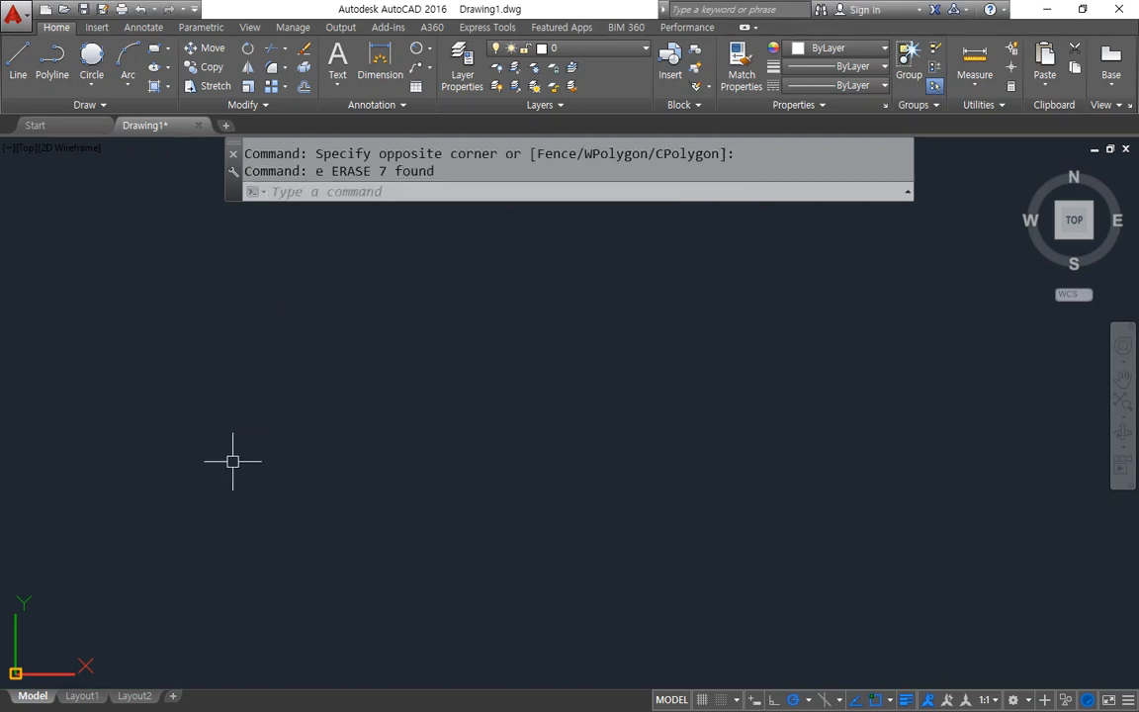
Step: Draw a long line sloping down to the right and a separate shorter line rising toward it from the lower left
{"action": "type", "text": "l"}
{"action": "key", "text": "Return"}
{"action": "left_click", "coordinate": [529, 314]}
{"action": "left_click", "coordinate": [692, 522]}
{"action": "key", "text": "Return"}
{"action": "key", "text": "Return"}
{"action": "left_click", "coordinate": [289, 613]}
{"action": "left_click", "coordinate": [444, 513]}
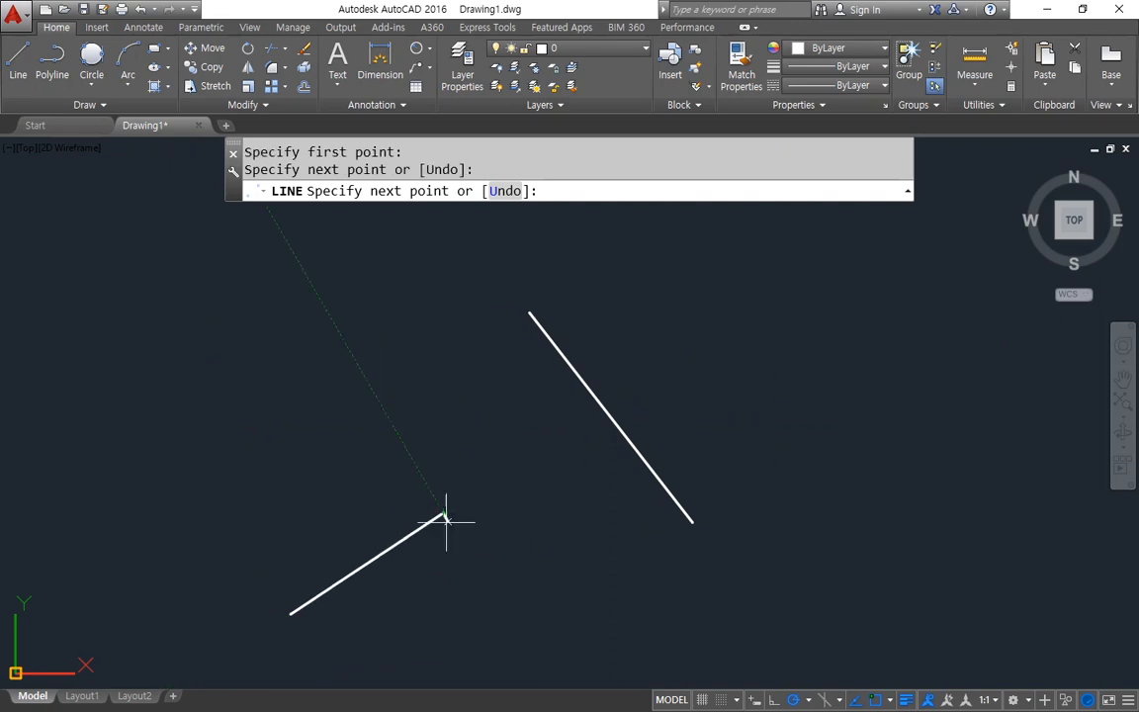
{"action": "key", "text": "Return"}
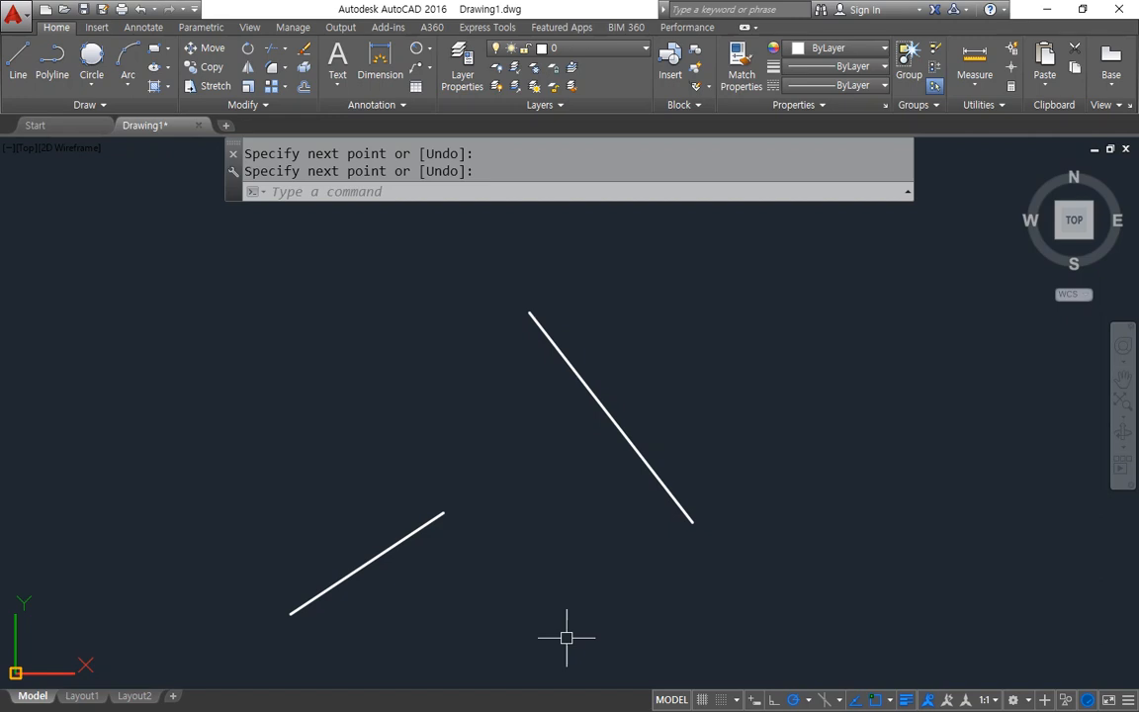
Step: Extend the short line to the long line as its boundary edge, and undo the extension
{"action": "type", "text": "ex"}
{"action": "key", "text": "Return"}
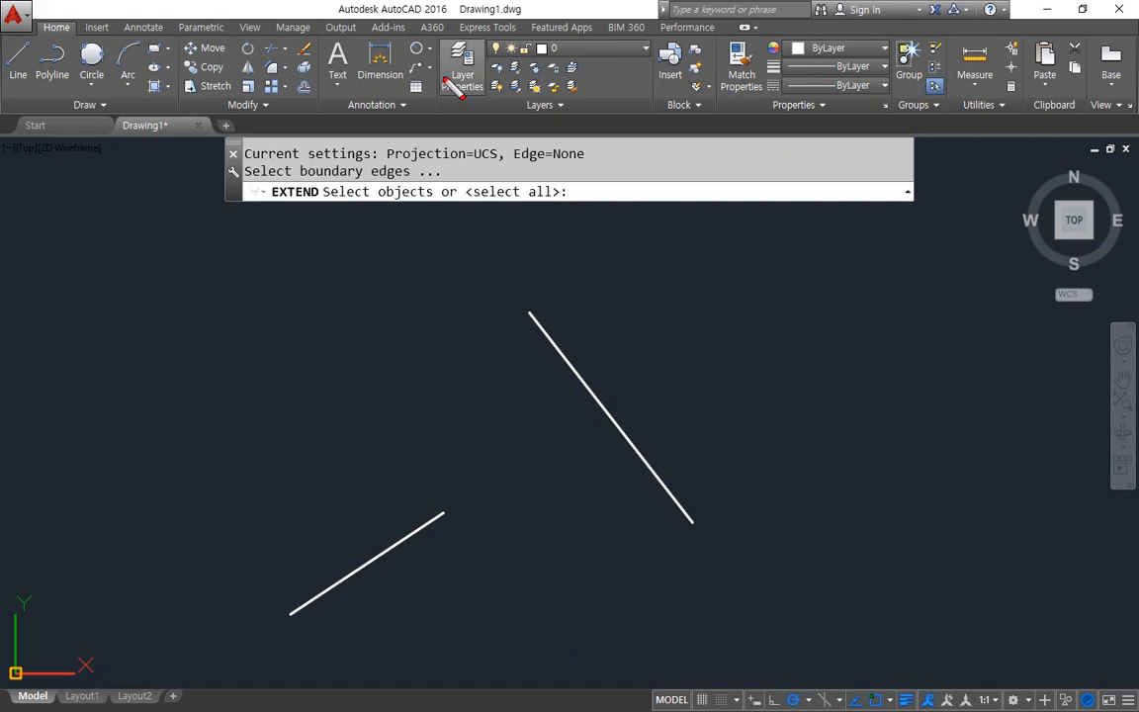
{"action": "left_click_drag", "start_coordinate": [245, 182], "coordinate": [484, 182]}
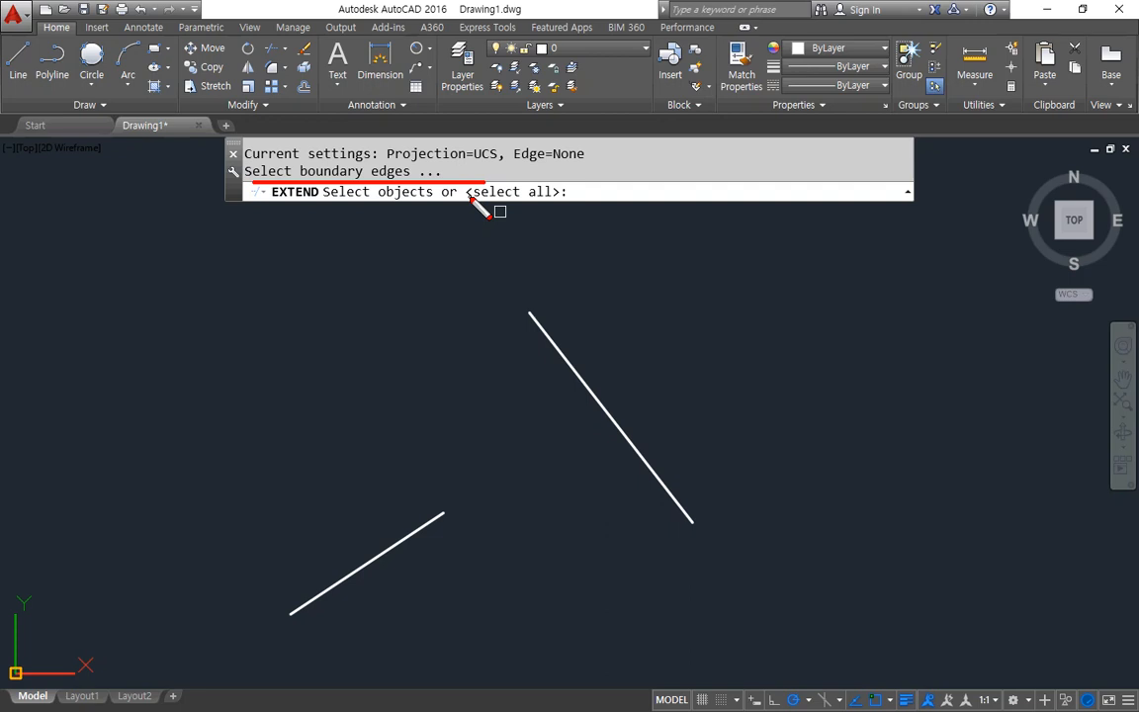
{"action": "left_click", "coordinate": [563, 356]}
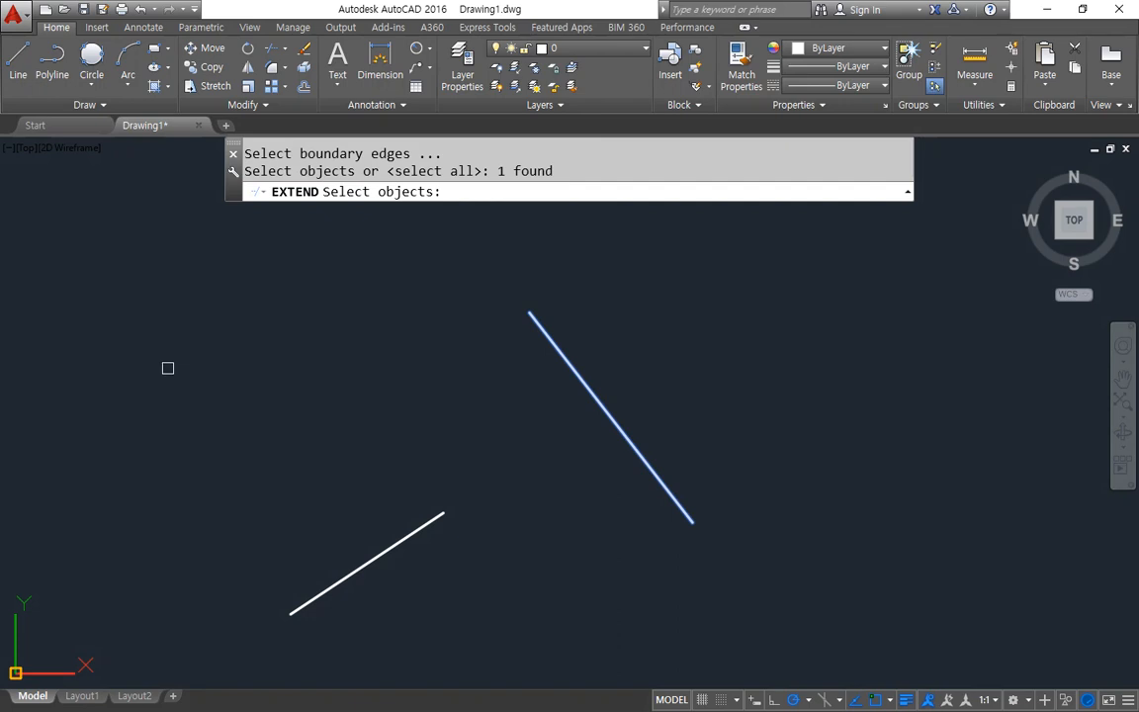
{"action": "key", "text": "Return"}
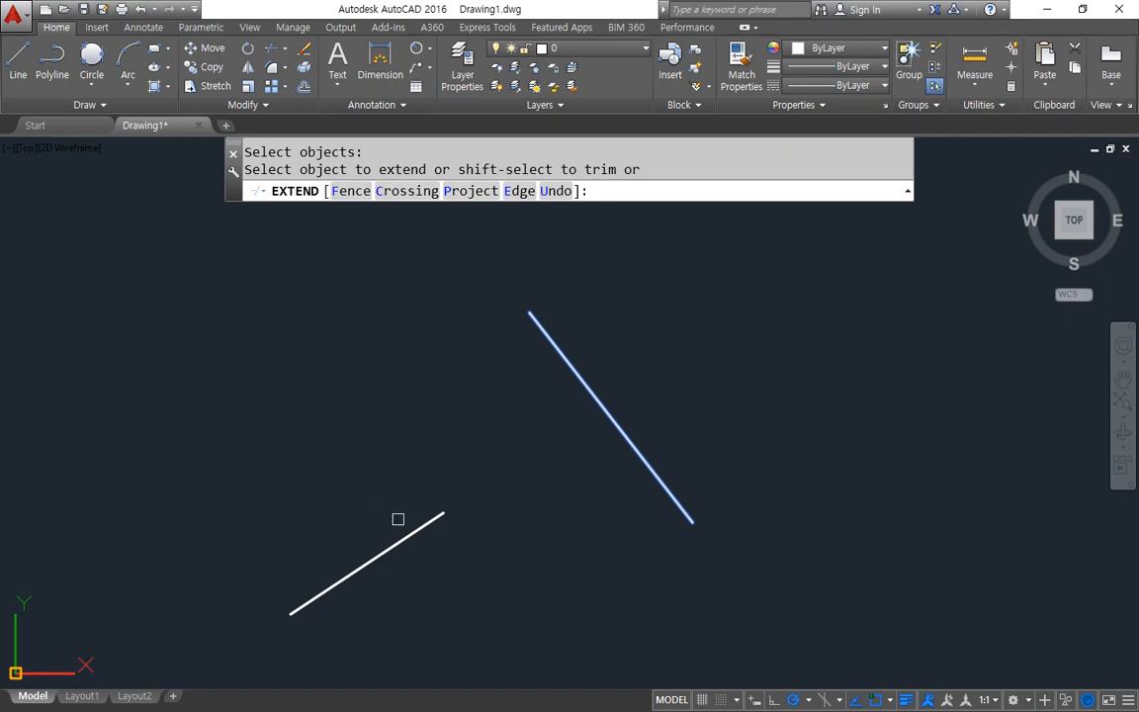
{"action": "left_click", "coordinate": [408, 534]}
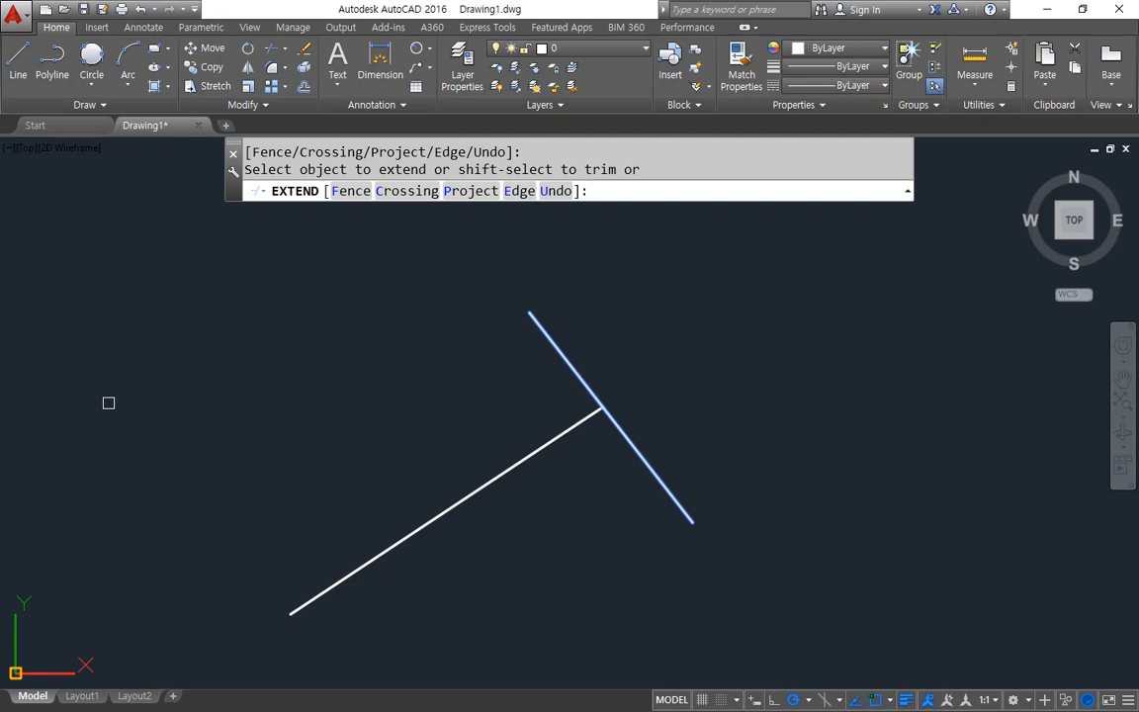
{"action": "key", "text": "Return"}
{"action": "key", "text": "ctrl+z"}
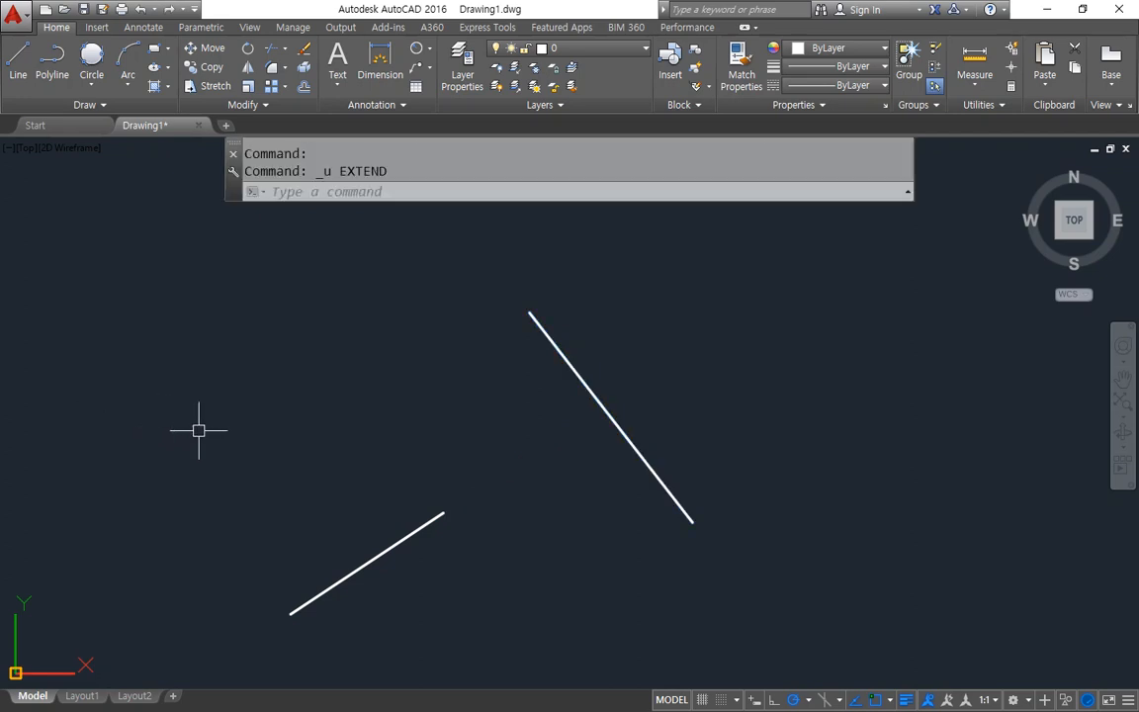
Step: Draw three more separate short lines pointing at the long line, two above the existing short line and one below it
{"action": "type", "text": "l"}
{"action": "key", "text": "Return"}
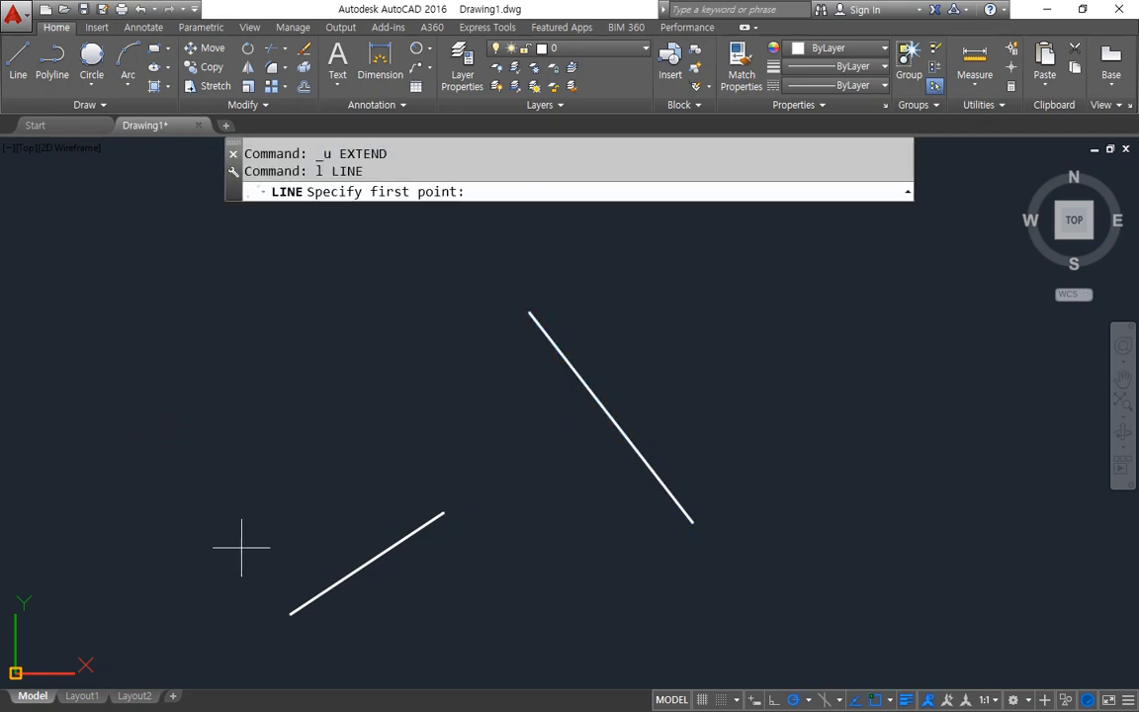
{"action": "left_click", "coordinate": [242, 547]}
{"action": "left_click", "coordinate": [399, 458]}
{"action": "key", "text": "Return"}
{"action": "key", "text": "Return"}
{"action": "left_click", "coordinate": [206, 451]}
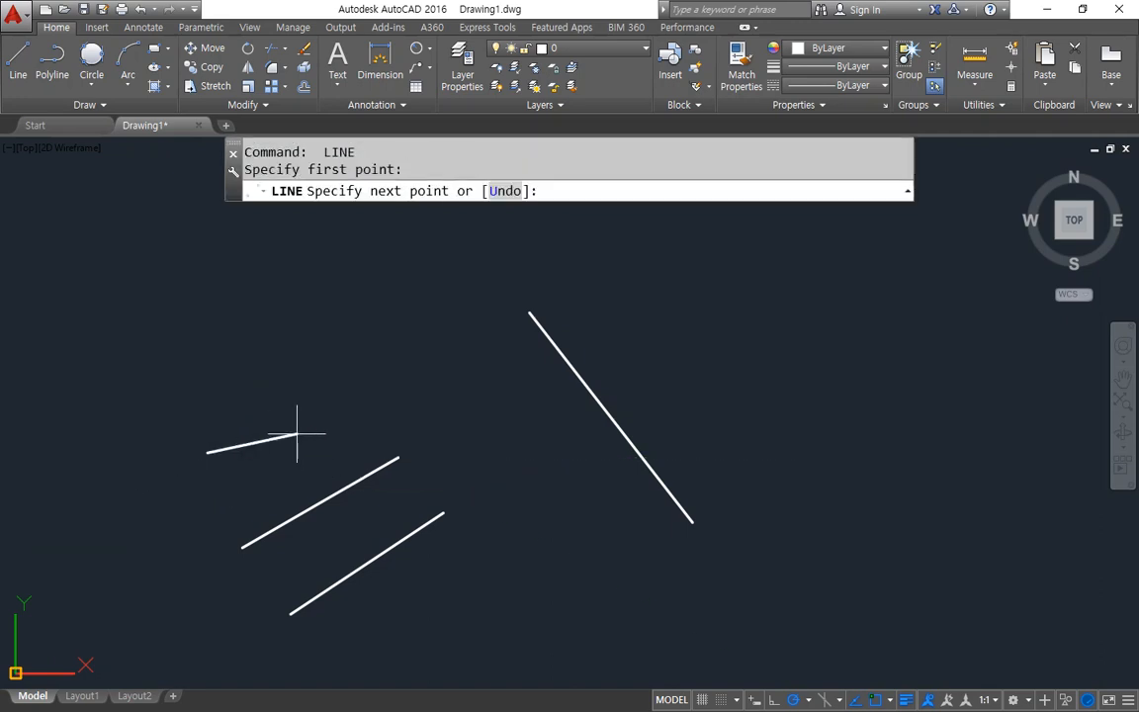
{"action": "left_click", "coordinate": [375, 419]}
{"action": "key", "text": "Return"}
{"action": "key", "text": "Return"}
{"action": "left_click", "coordinate": [365, 641]}
{"action": "left_click", "coordinate": [472, 556]}
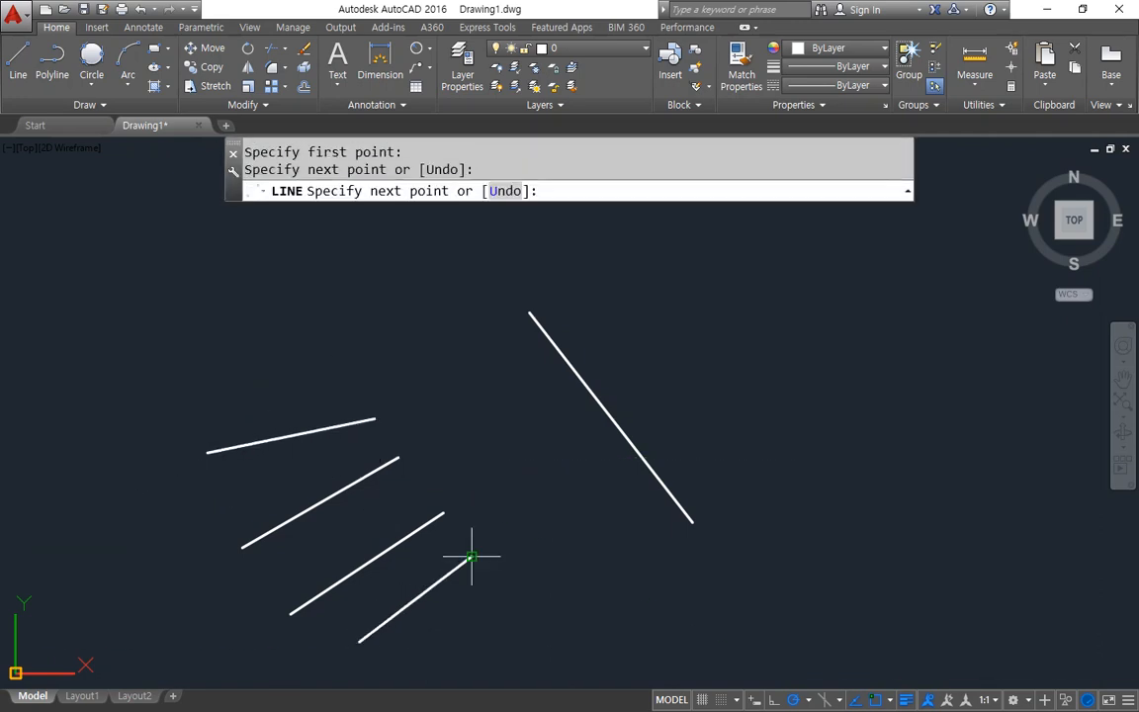
{"action": "key", "text": "Escape"}
Step: Stretch the long line's upper endpoint farther up and to the left along its direction
{"action": "left_click", "coordinate": [551, 337]}
{"action": "left_click", "coordinate": [529, 313]}
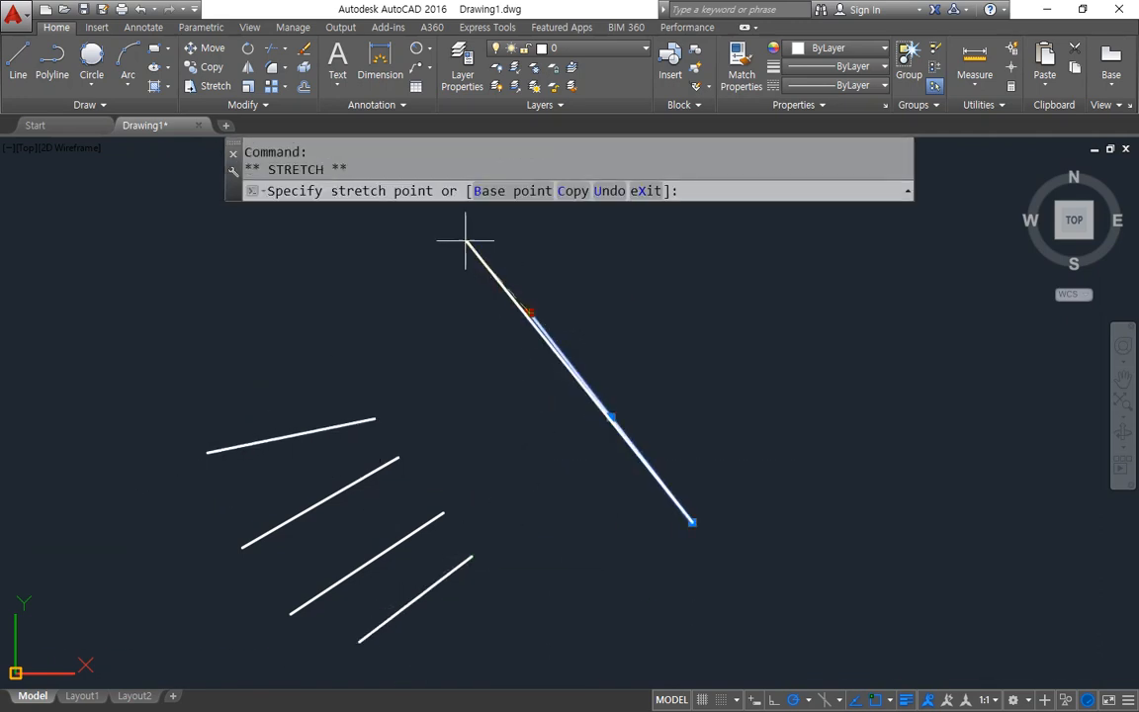
{"action": "left_click", "coordinate": [460, 221]}
{"action": "key", "text": "Escape"}
Step: Draw two longer lines, roughly parallel to the long line, one after the other on its upper-right side
{"action": "scroll", "coordinate": [703, 376], "scroll_direction": "down", "scroll_amount": 4}
{"action": "middle_click_drag", "start_coordinate": [703, 375], "coordinate": [591, 446]}
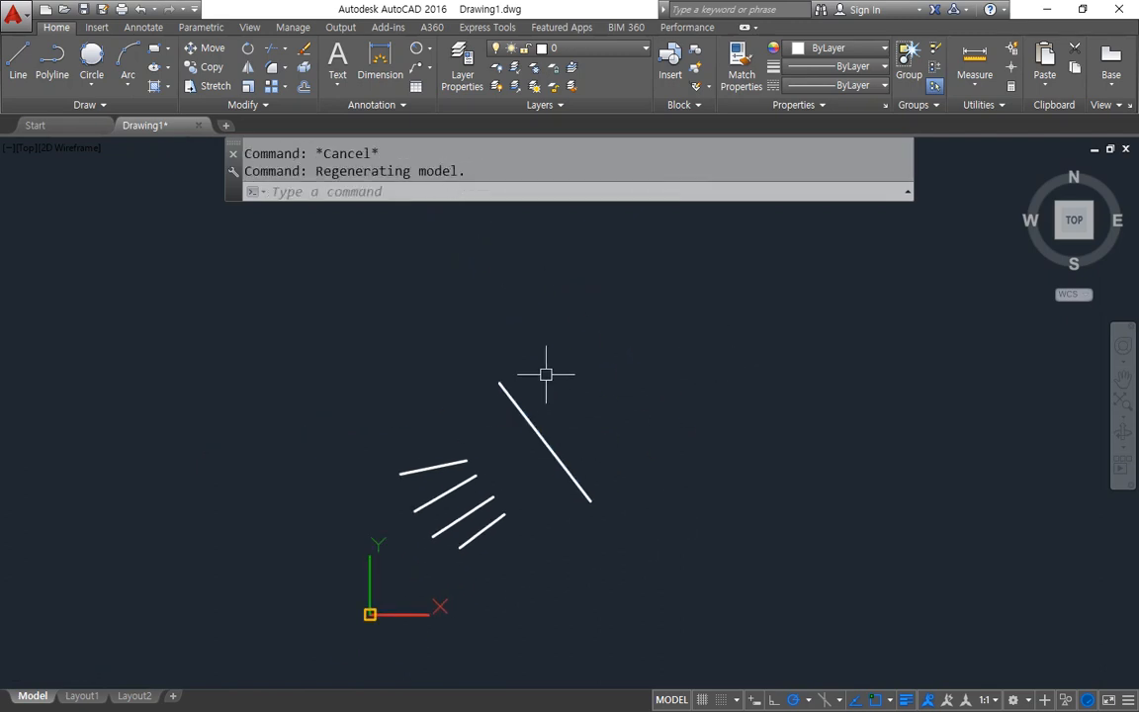
{"action": "key", "text": "Return"}
{"action": "left_click", "coordinate": [521, 351]}
{"action": "left_click", "coordinate": [658, 532]}
{"action": "key", "text": "Return"}
{"action": "key", "text": "Return"}
{"action": "left_click", "coordinate": [547, 322]}
{"action": "left_click", "coordinate": [723, 555]}
{"action": "key", "text": "Return"}
Step: Draw two long, roughly parallel lines above the others, sloping from the upper right down to the lower left
{"action": "key", "text": "Return"}
{"action": "left_click", "coordinate": [594, 239]}
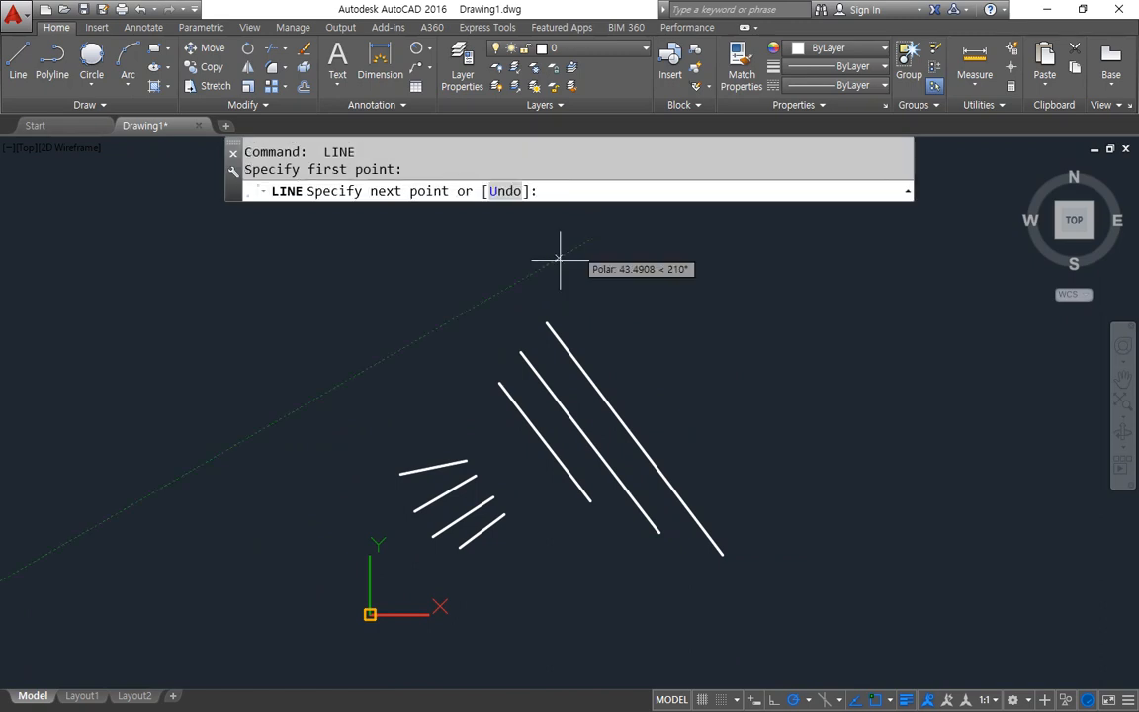
{"action": "left_click", "coordinate": [356, 419]}
{"action": "key", "text": "Return"}
{"action": "key", "text": "Return"}
{"action": "left_click", "coordinate": [564, 224]}
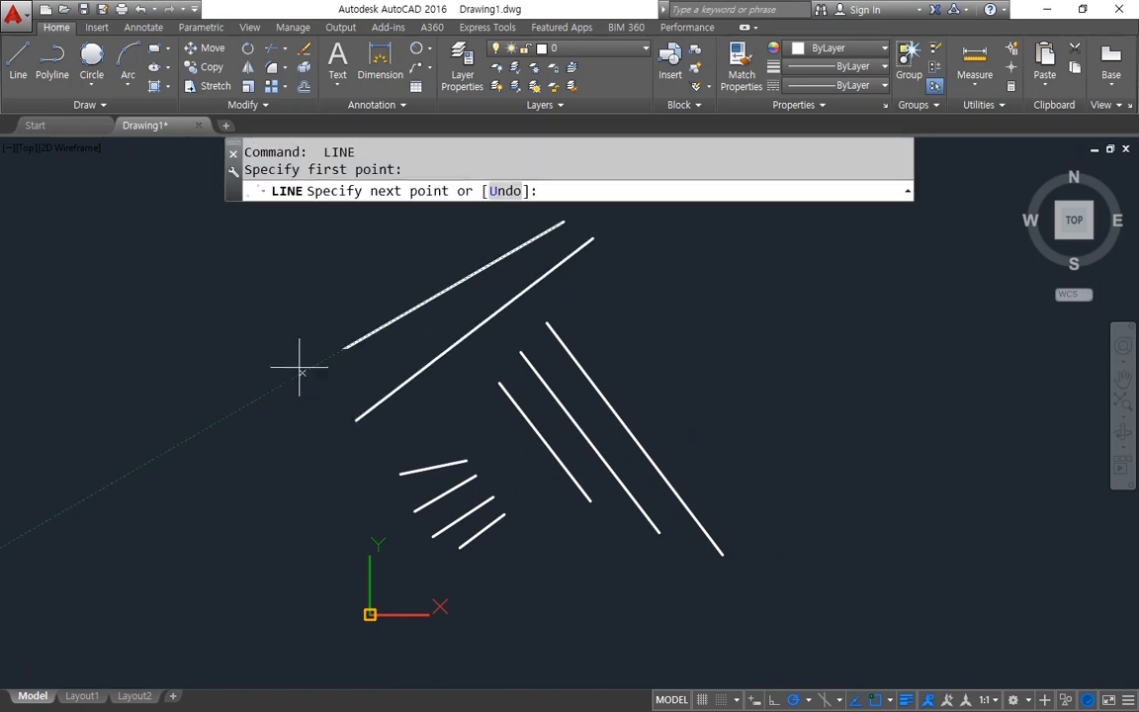
{"action": "left_click", "coordinate": [313, 402]}
{"action": "key", "text": "Return"}
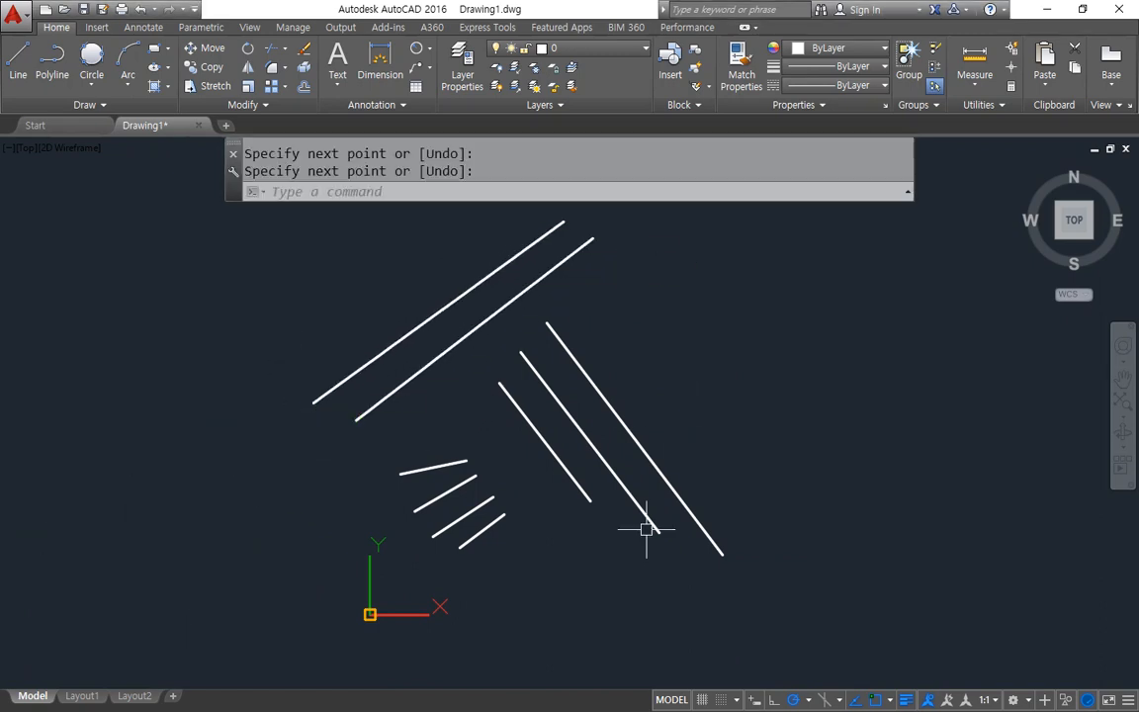
Step: Extend the lower two short lines to the nearest long line with crossing selections, using all objects as boundary edges
{"action": "scroll", "coordinate": [566, 542], "scroll_direction": "up", "scroll_amount": 4}
{"action": "middle_click_drag", "start_coordinate": [530, 529], "coordinate": [641, 610]}
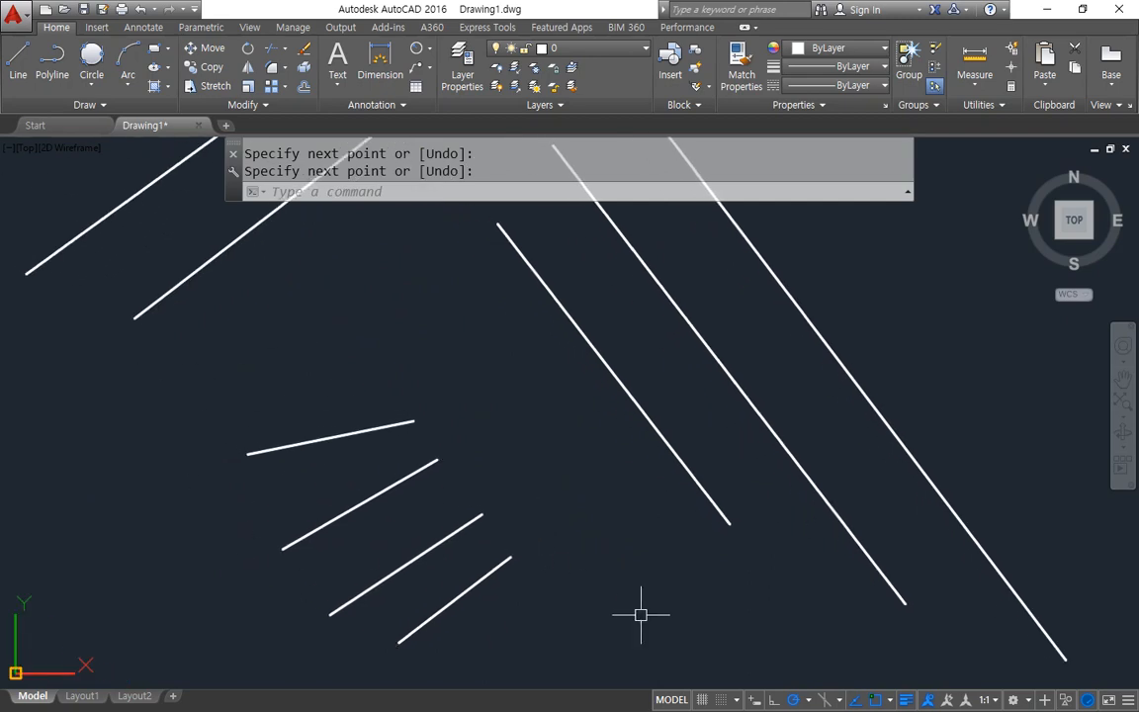
{"action": "middle_click_drag", "start_coordinate": [621, 527], "coordinate": [630, 565]}
{"action": "type", "text": "ex"}
{"action": "key", "text": "Return"}
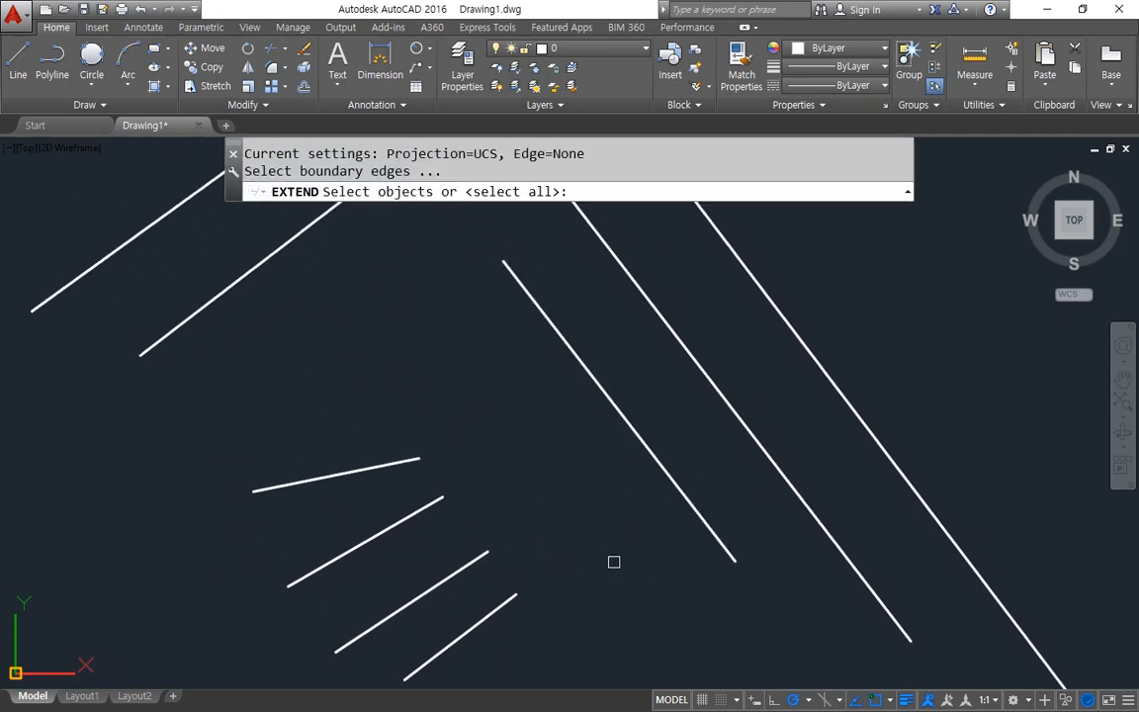
{"action": "key", "text": "Return"}
{"action": "left_click", "coordinate": [590, 643]}
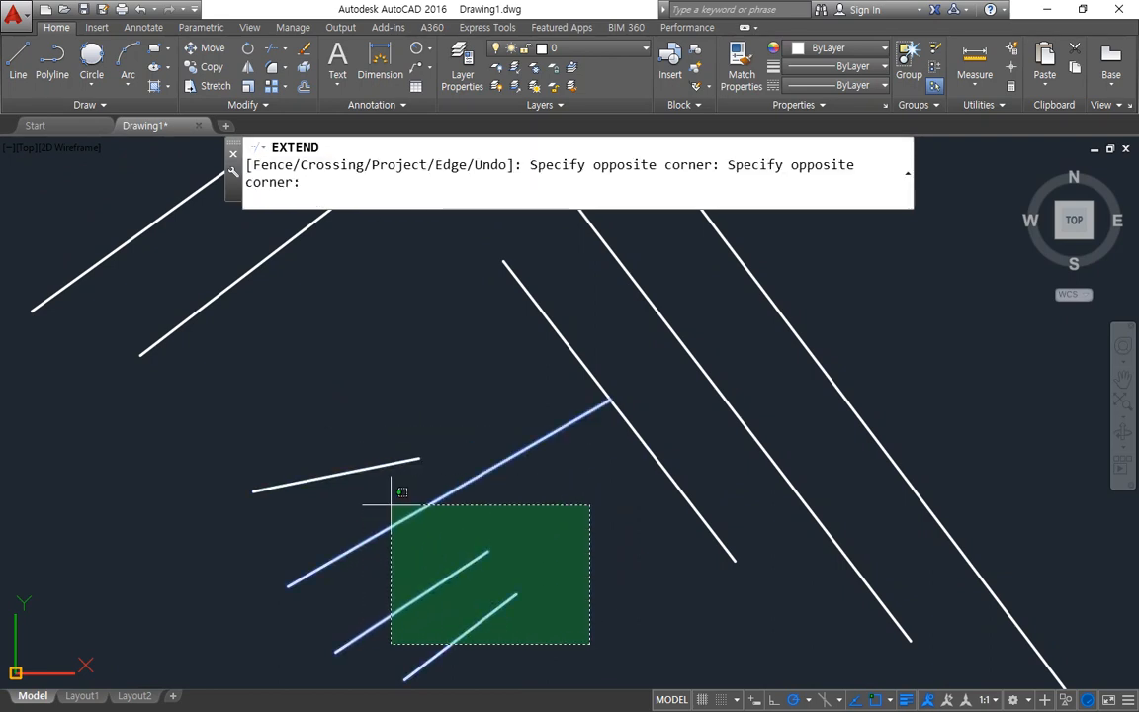
{"action": "left_click", "coordinate": [450, 529]}
{"action": "left_click", "coordinate": [531, 629]}
{"action": "left_click", "coordinate": [475, 570]}
Step: Extend the upper two short lines to the nearest long line with a fence across them
{"action": "type", "text": "f"}
{"action": "key", "text": "Return"}
{"action": "left_click", "coordinate": [423, 554]}
{"action": "left_click", "coordinate": [353, 390]}
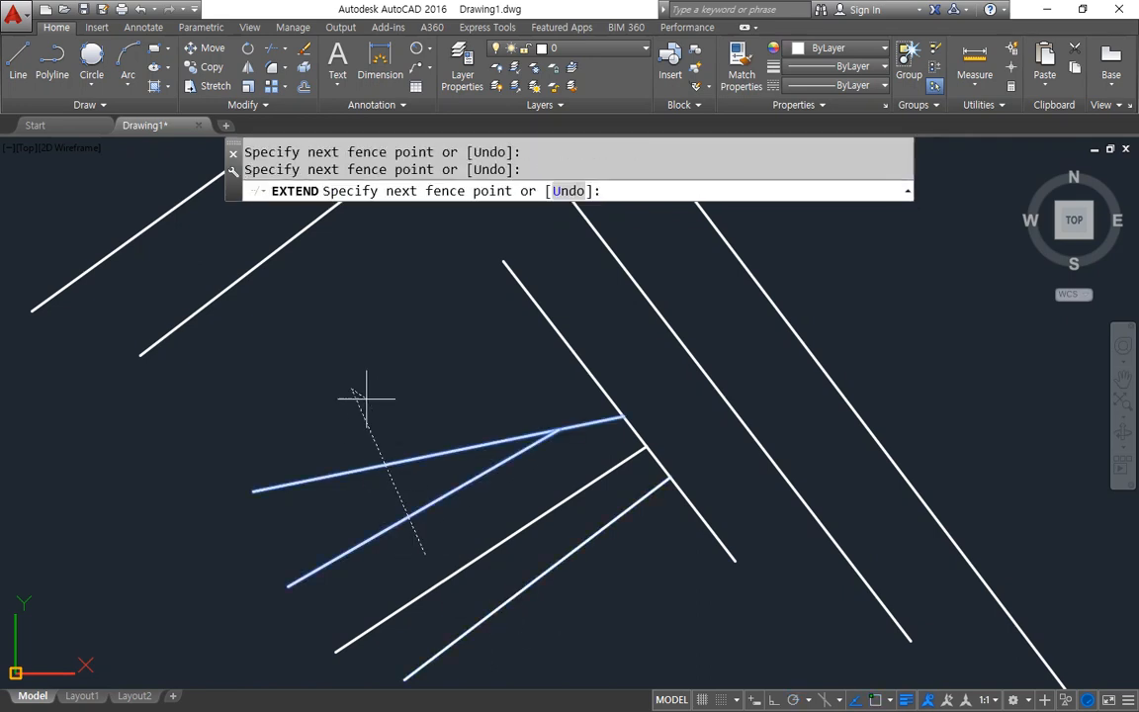
{"action": "key", "text": "Return"}
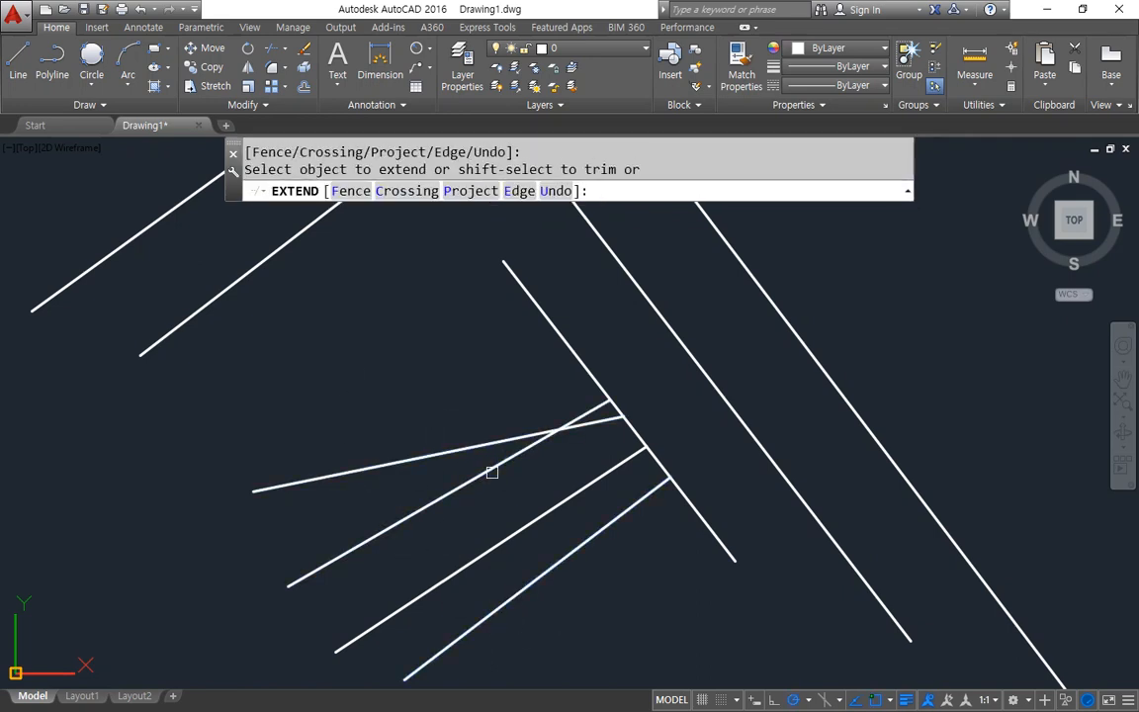
Step: Extend all four lines on to the second long line with a fence near their ends
{"action": "type", "text": "f"}
{"action": "key", "text": "Return"}
{"action": "left_click", "coordinate": [661, 519]}
{"action": "left_click", "coordinate": [568, 384]}
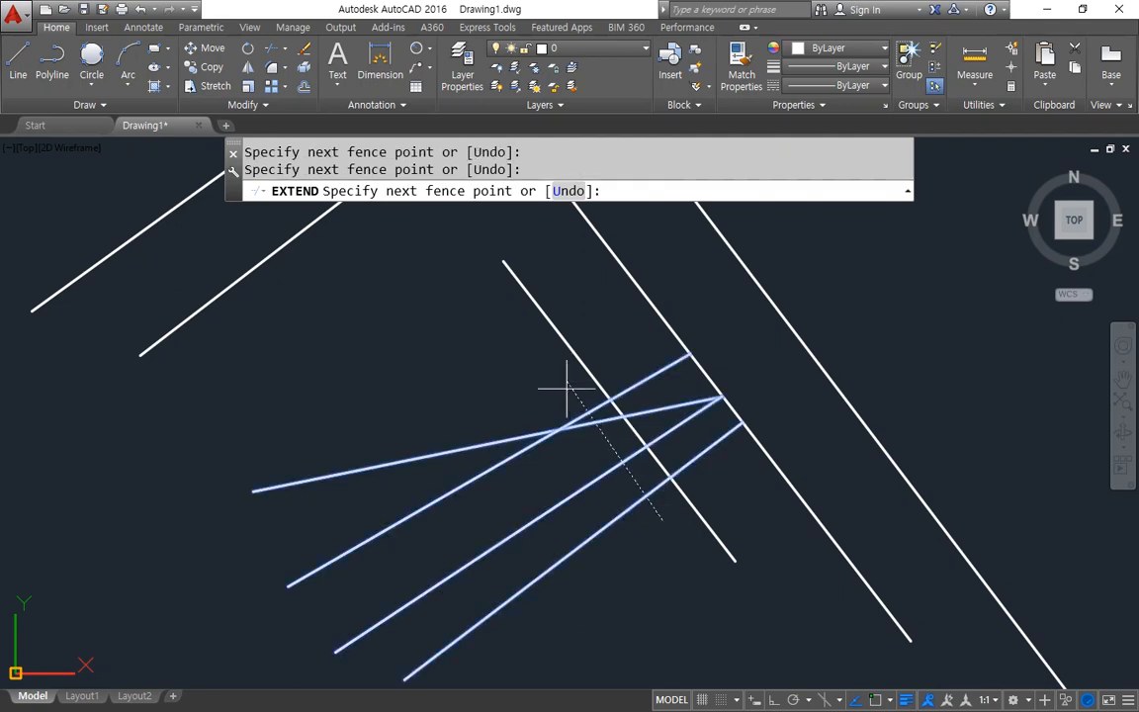
{"action": "key", "text": "Return"}
Step: Extend the four lines toward the third long line with a fence crossing them between the first two long lines
{"action": "type", "text": "f"}
{"action": "key", "text": "Return"}
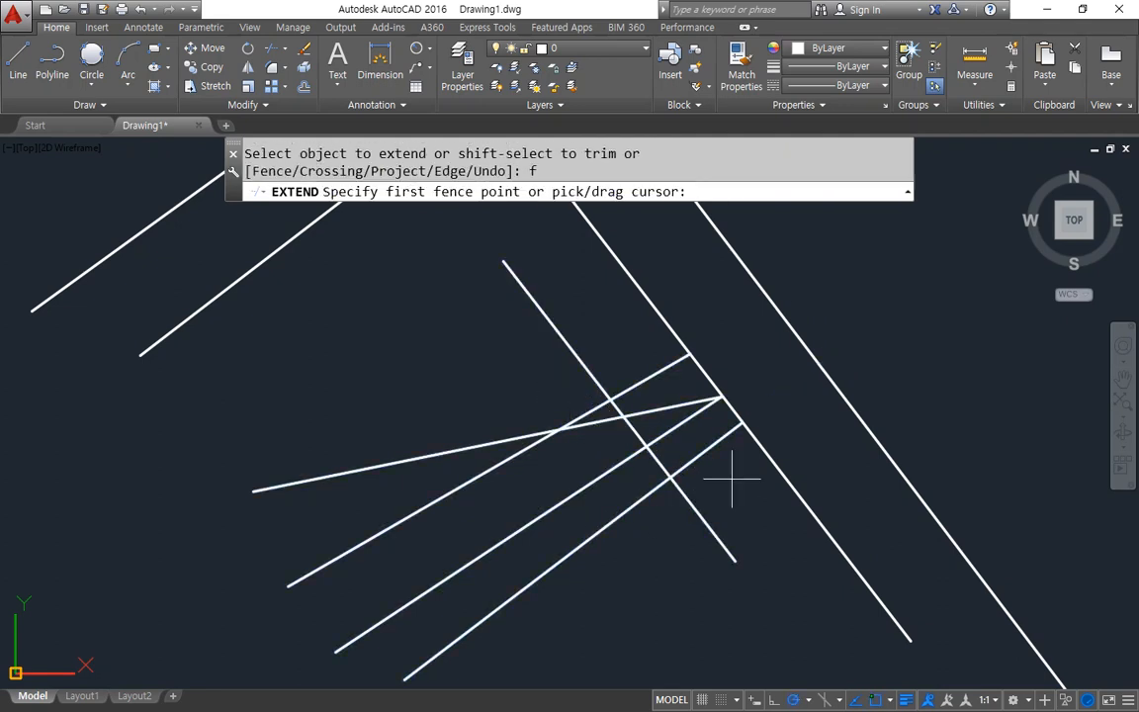
{"action": "left_click", "coordinate": [732, 479]}
{"action": "left_click", "coordinate": [615, 351]}
{"action": "key", "text": "Return"}
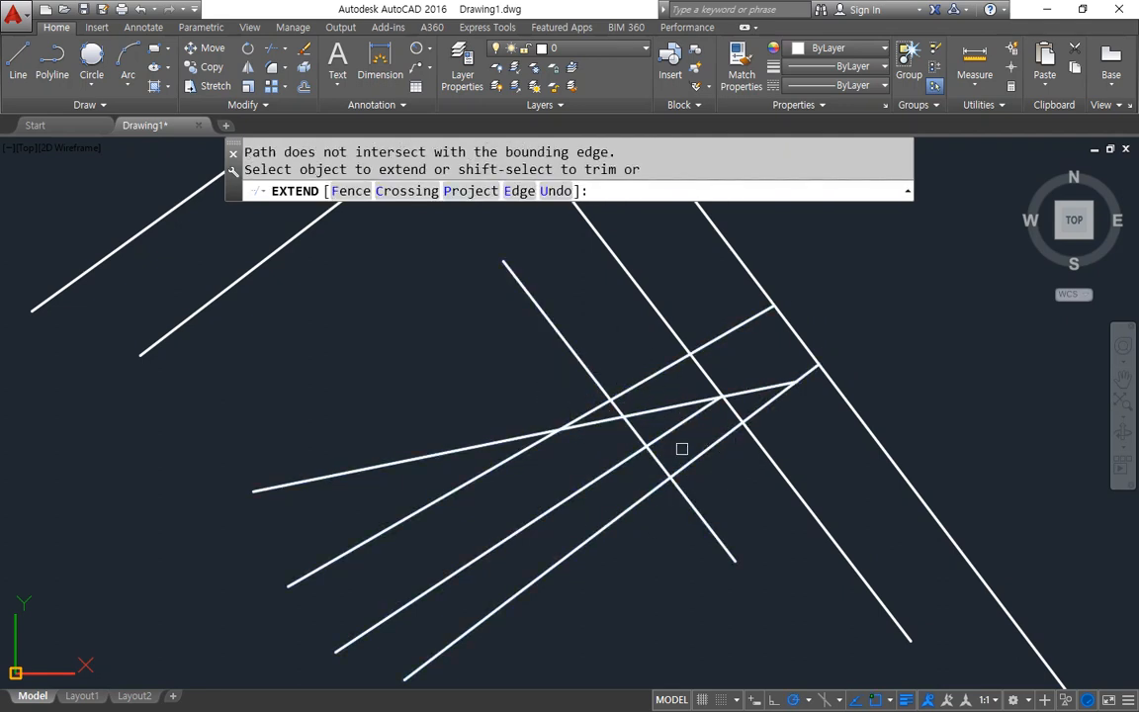
Step: Extend the remaining short line to the third long line and the three long lines to the next upper diagonals with a fence
{"action": "left_click", "coordinate": [679, 427]}
{"action": "scroll", "coordinate": [521, 386], "scroll_direction": "down", "scroll_amount": 1}
{"action": "middle_click_drag", "start_coordinate": [521, 386], "coordinate": [578, 597]}
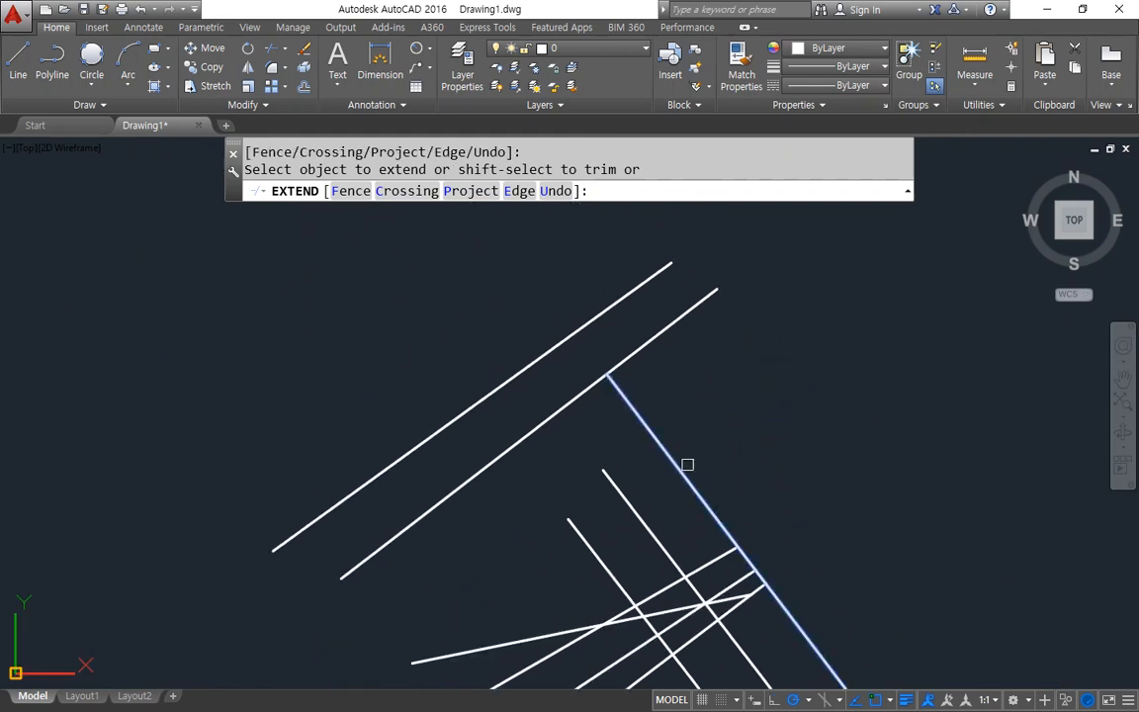
{"action": "type", "text": "f"}
{"action": "key", "text": "Return"}
{"action": "left_click", "coordinate": [688, 463]}
{"action": "left_click", "coordinate": [553, 565]}
{"action": "key", "text": "Return"}
Step: Extend the two inner long lines to the outermost upper diagonal with a fence across them, and finish Extend
{"action": "type", "text": "f"}
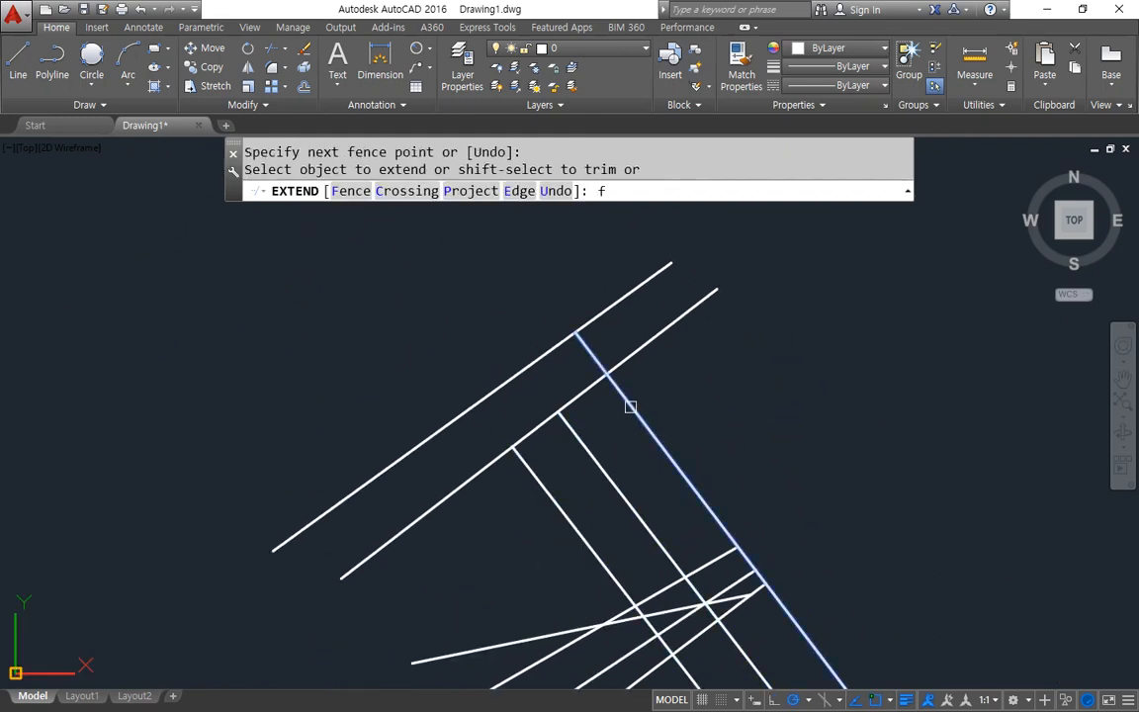
{"action": "key", "text": "Return"}
{"action": "left_click", "coordinate": [630, 407]}
{"action": "left_click", "coordinate": [516, 519]}
{"action": "key", "text": "Return"}
{"action": "key", "text": "Escape"}
{"action": "key", "text": "Escape"}
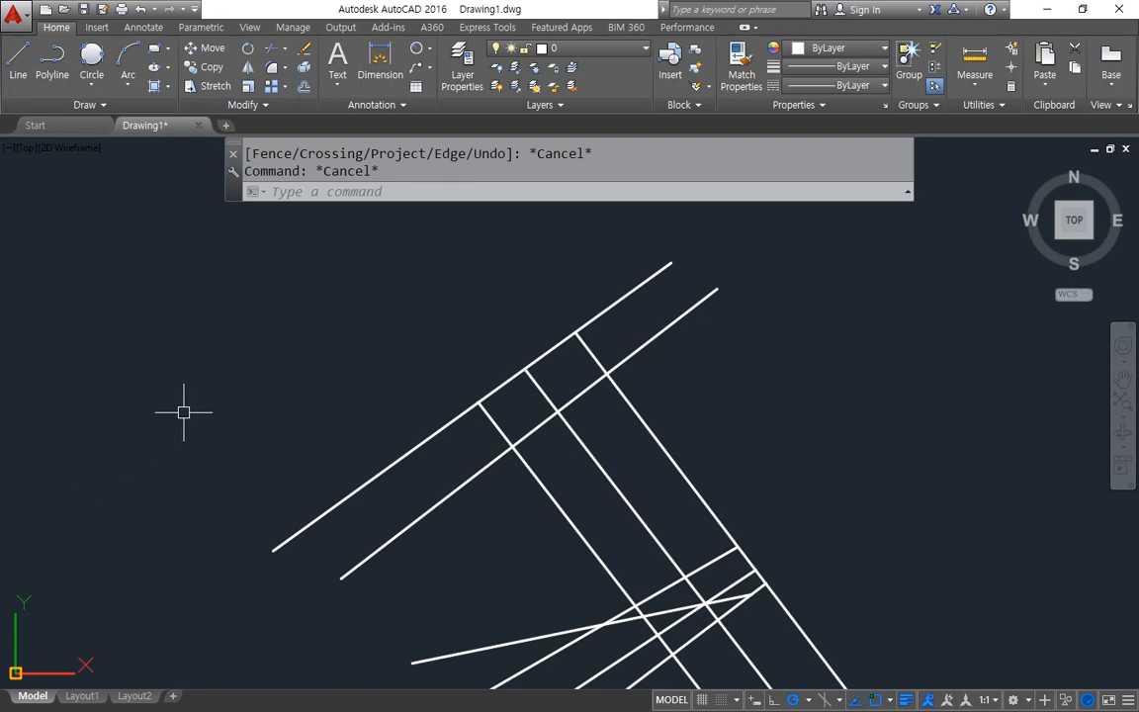
Step: Draw two long, roughly parallel lines sloping down to the right above the existing line group
{"action": "scroll", "coordinate": [183, 411], "scroll_direction": "down", "scroll_amount": 3}
{"action": "type", "text": "l"}
{"action": "key", "text": "Return"}
{"action": "left_click", "coordinate": [441, 305]}
{"action": "left_click", "coordinate": [845, 609]}
{"action": "key", "text": "Return"}
{"action": "key", "text": "Return"}
{"action": "left_click", "coordinate": [513, 241]}
{"action": "left_click", "coordinate": [912, 543]}
{"action": "key", "text": "Return"}
Step: Extend the two upper diagonals of the line group to the farther new line, using only that line as boundary edge
{"action": "type", "text": "ex"}
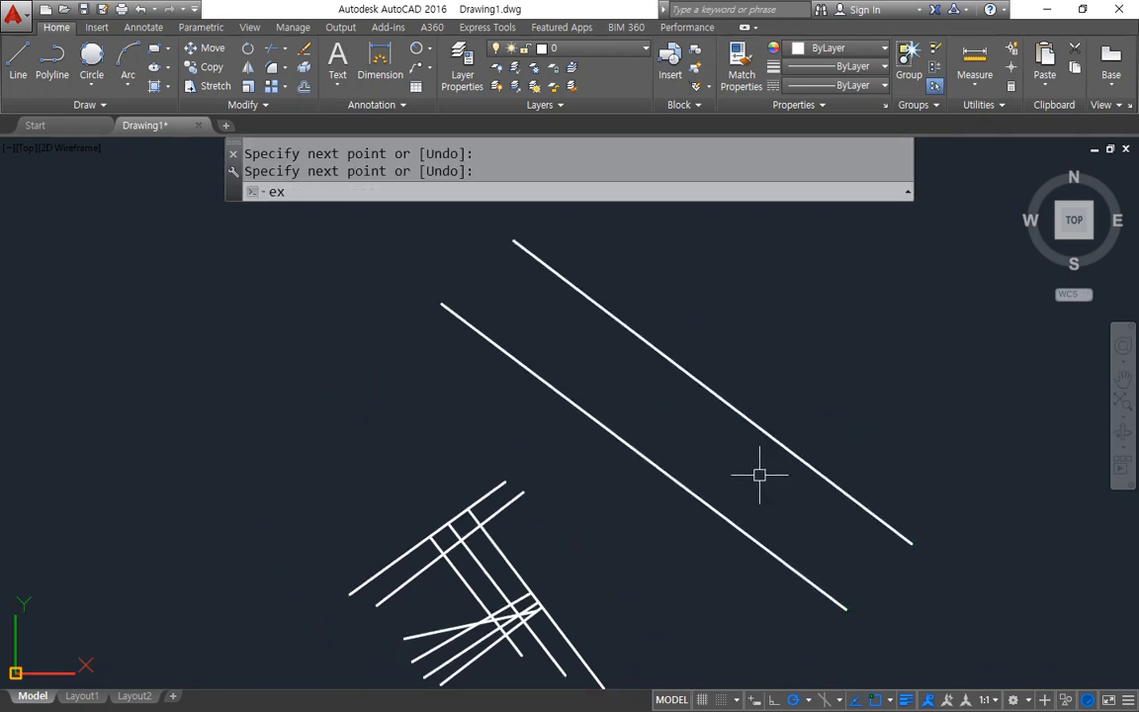
{"action": "key", "text": "Return"}
{"action": "left_click", "coordinate": [745, 417]}
{"action": "key", "text": "Return"}
{"action": "left_click", "coordinate": [516, 504]}
{"action": "left_click", "coordinate": [516, 504]}
{"action": "left_click", "coordinate": [498, 485]}
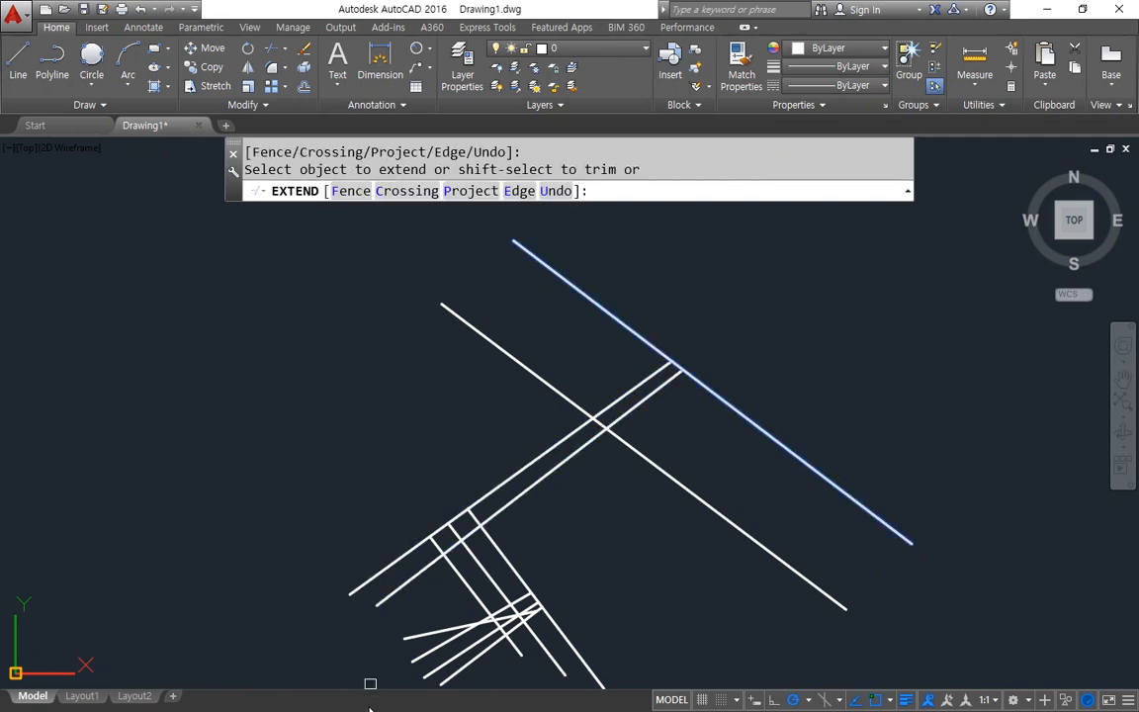
{"action": "key", "text": "Escape"}
{"action": "middle_click_drag", "start_coordinate": [356, 681], "coordinate": [228, 468]}
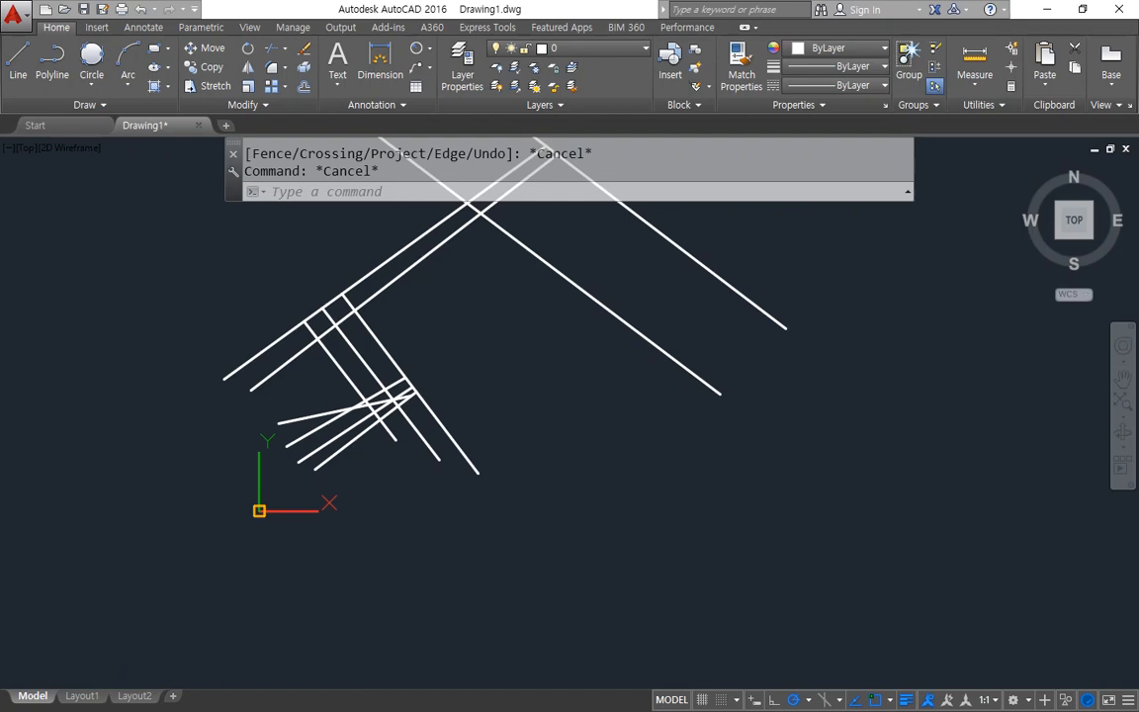
Step: Switch to the browser and examine the OSNAP example drawing on the cadcamp.tistory.com page
{"action": "key", "text": "alt+Tab"}
{"action": "double_click", "coordinate": [549, 157]}
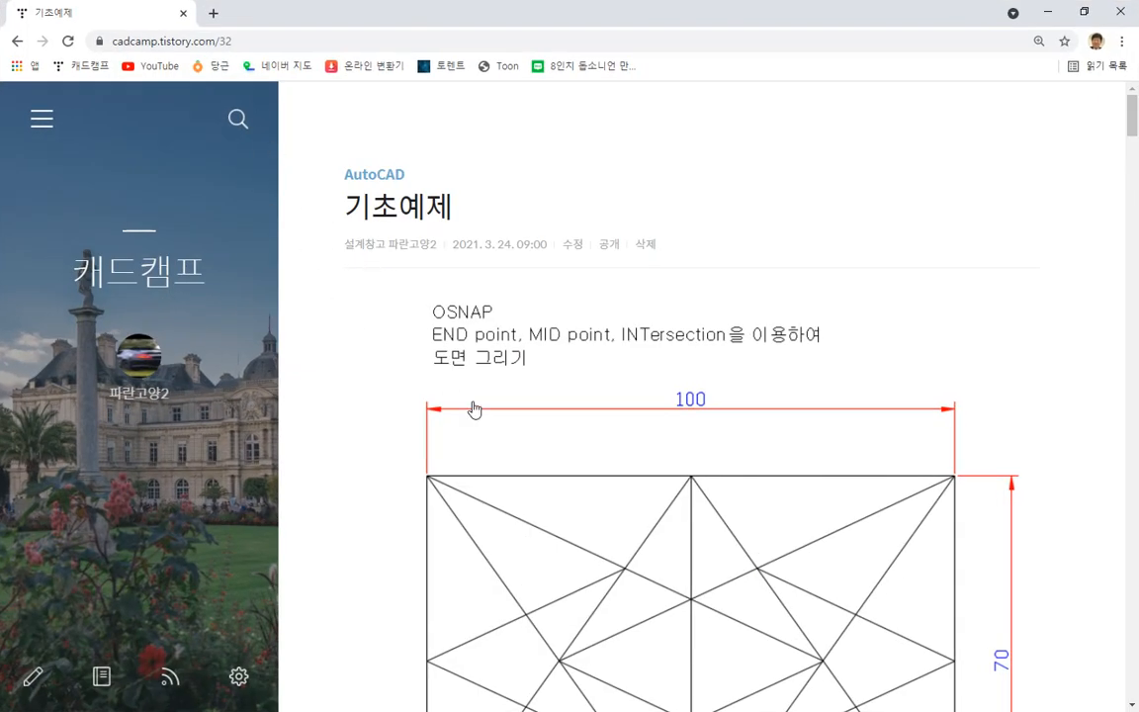
{"action": "scroll", "coordinate": [472, 408], "scroll_direction": "up", "scroll_amount": 1, "text": "ctrl"}
{"action": "scroll", "coordinate": [473, 407], "scroll_direction": "down", "scroll_amount": 4}
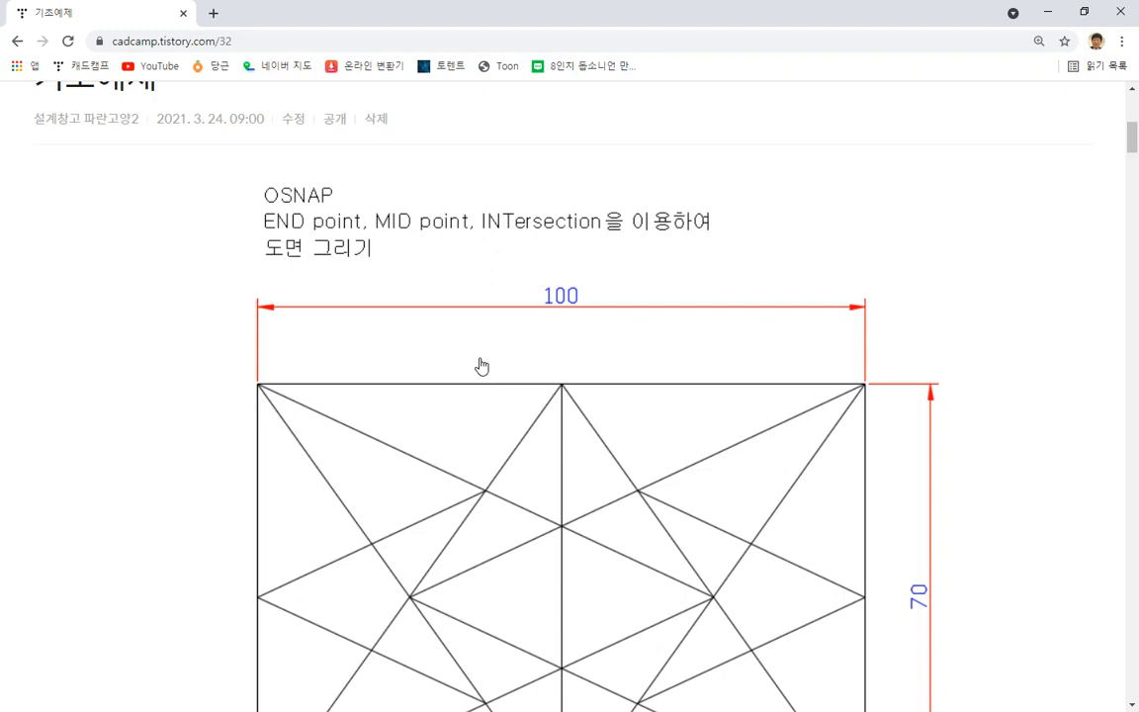
{"action": "double_click", "coordinate": [727, 3]}
{"action": "mouse_move", "coordinate": [654, 174]}
{"action": "left_mouse_down"}
{"action": "mouse_move", "coordinate": [0, 117]}
{"action": "mouse_move", "coordinate": [0, 95]}
{"action": "left_mouse_up"}
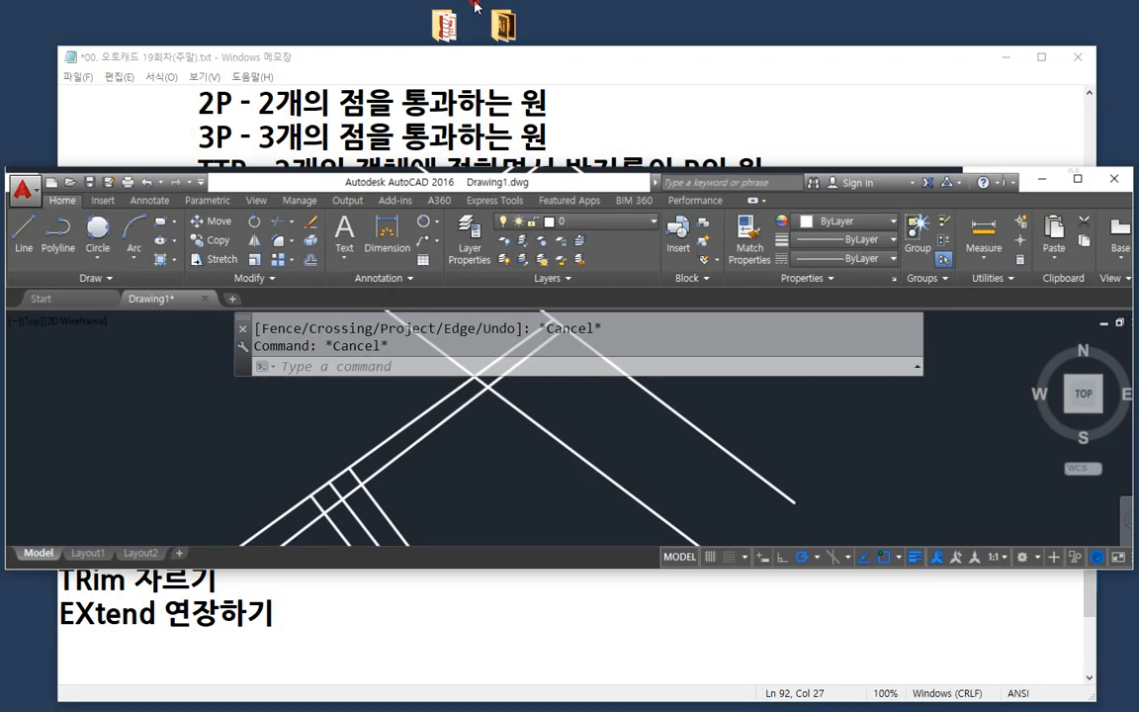
{"action": "double_click", "coordinate": [429, 7]}
{"action": "mouse_move", "coordinate": [794, 584]}
{"action": "left_mouse_down"}
{"action": "mouse_move", "coordinate": [778, 578]}
{"action": "mouse_move", "coordinate": [813, 554]}
{"action": "mouse_move", "coordinate": [800, 591]}
{"action": "left_mouse_up"}
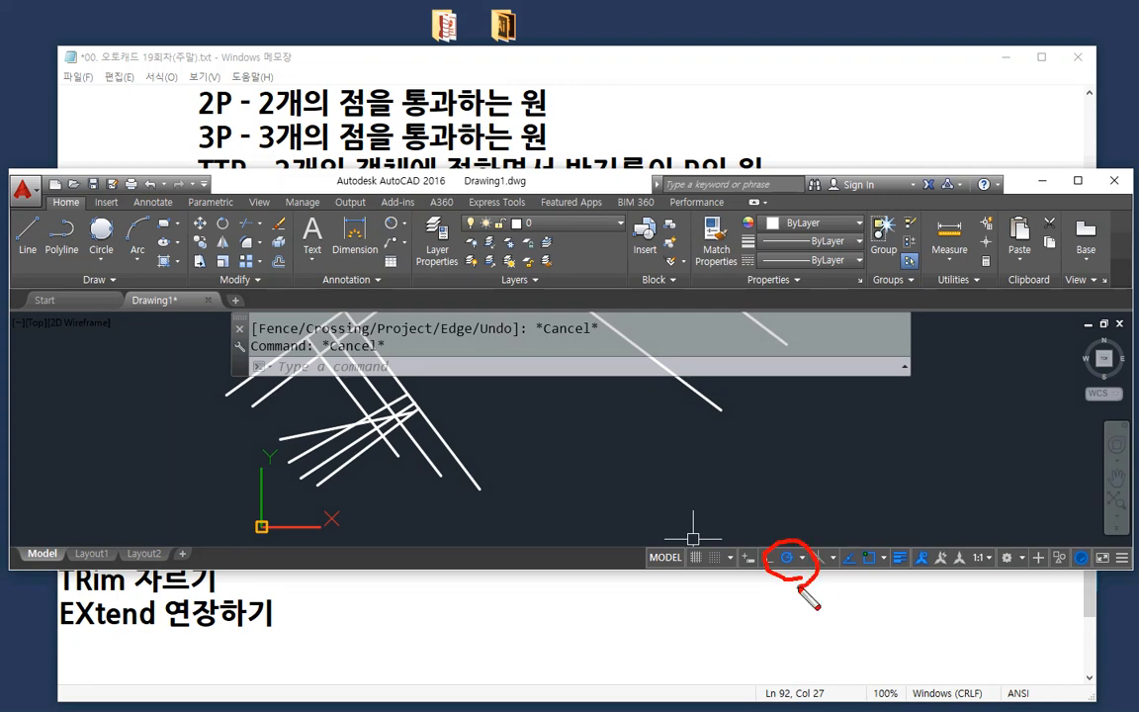
{"action": "key", "text": "Escape"}
{"action": "scroll", "coordinate": [571, 407], "scroll_direction": "down", "scroll_amount": 3}
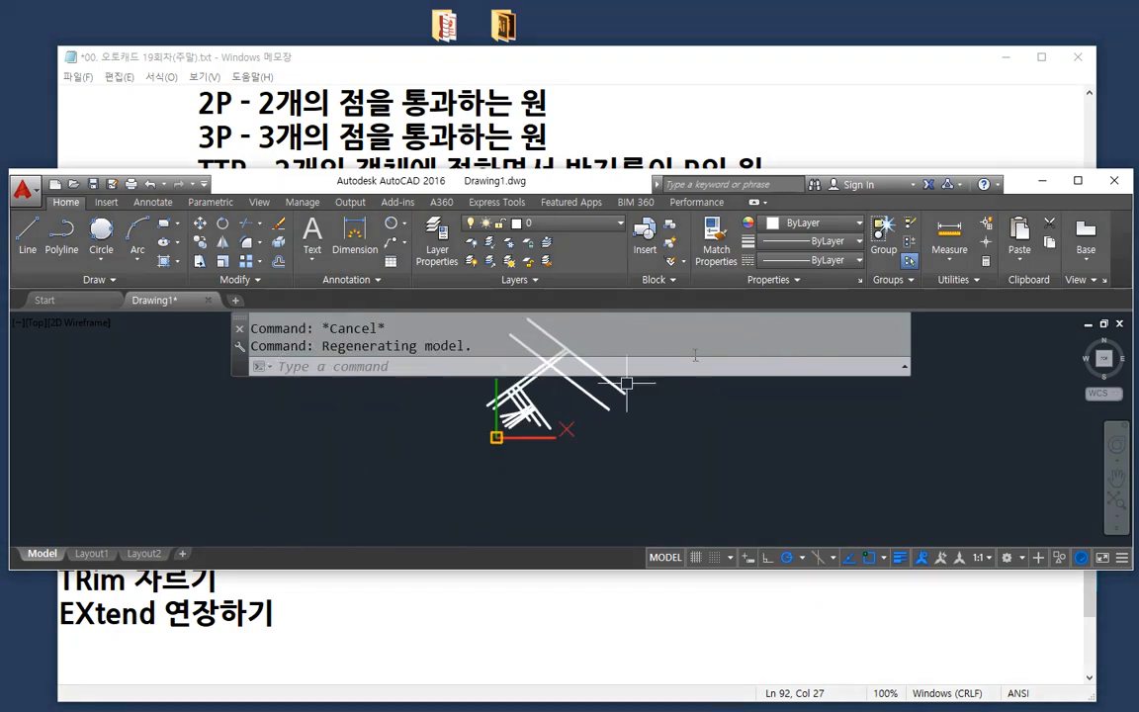
Step: Maximize the AutoCAD window, erase all the practice lines and zoom to the whole drawing area
{"action": "left_click", "coordinate": [1077, 183]}
{"action": "left_click", "coordinate": [702, 471]}
{"action": "left_click", "coordinate": [395, 246]}
{"action": "type", "text": "e"}
{"action": "key", "text": "Return"}
{"action": "type", "text": "z"}
{"action": "key", "text": "Return"}
{"action": "type", "text": "a"}
{"action": "key", "text": "Return"}
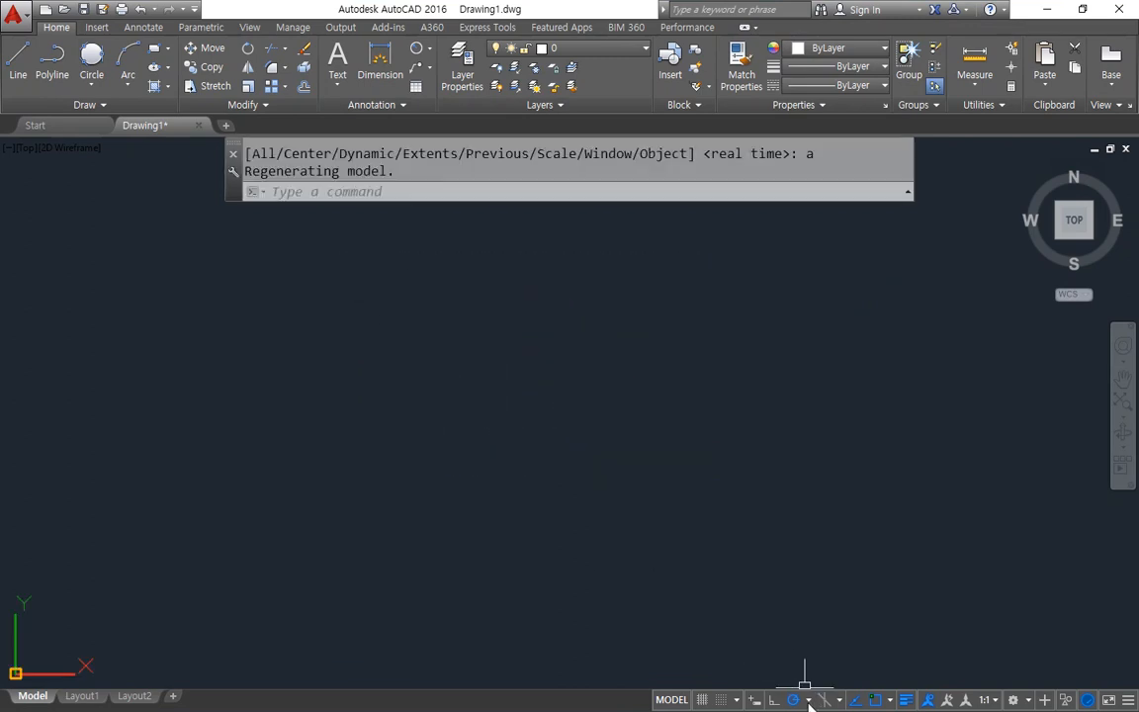
Step: Check the polar tracking angle options, and start a line chain with a horizontal segment 50 units long
{"action": "left_click", "coordinate": [809, 700]}
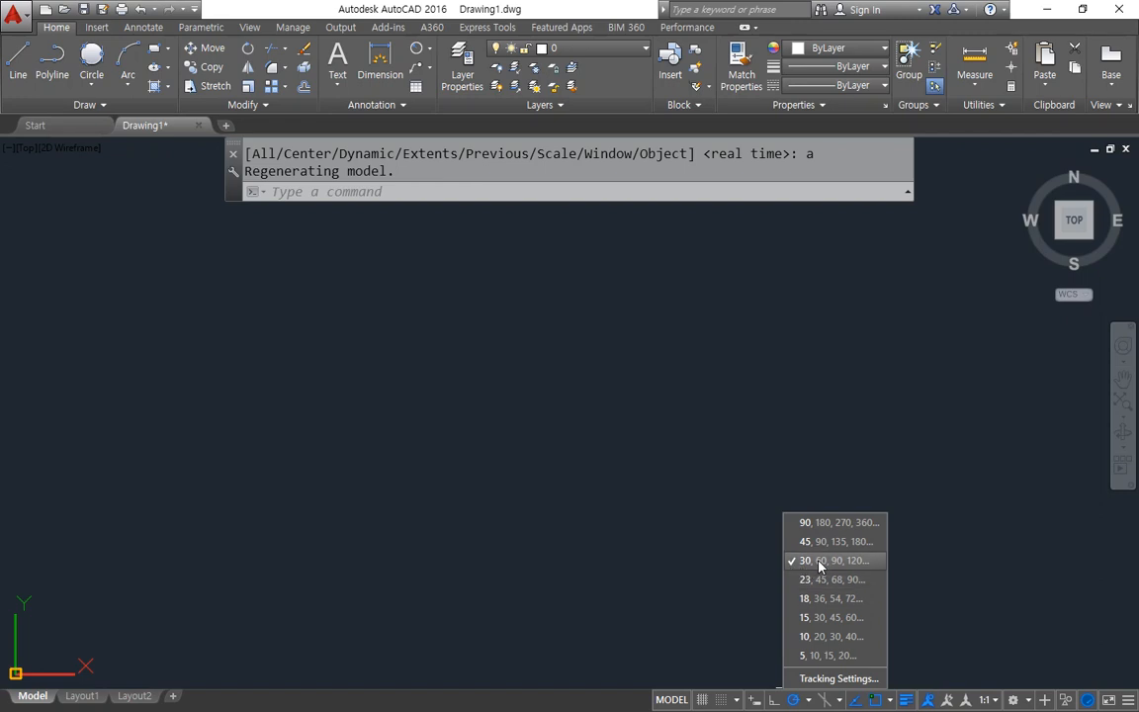
{"action": "key", "text": "Escape"}
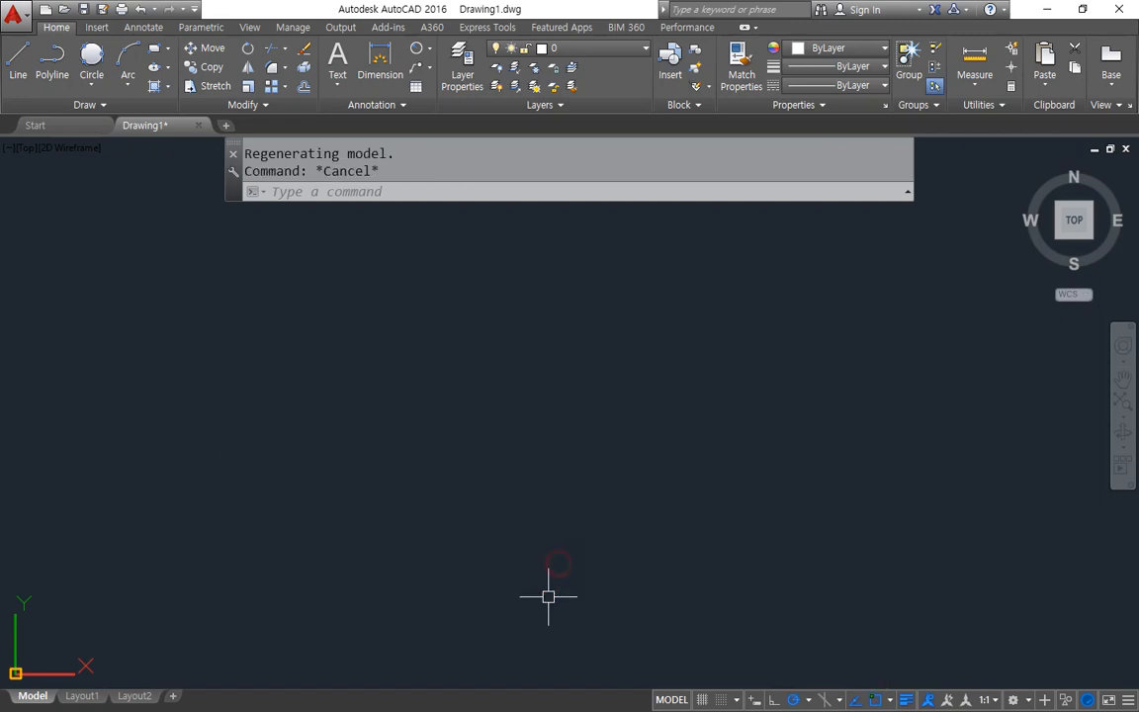
{"action": "type", "text": "l"}
{"action": "key", "text": "Return"}
{"action": "left_click", "coordinate": [316, 432]}
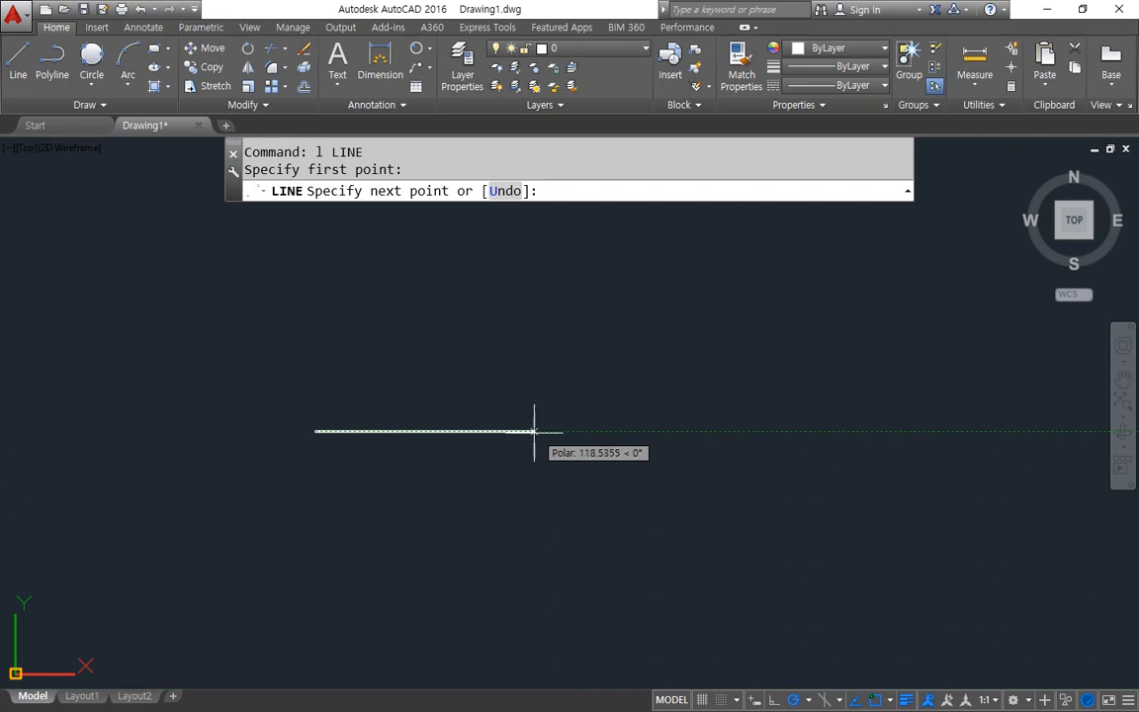
{"action": "type", "text": "50"}
{"action": "key", "text": "Return"}
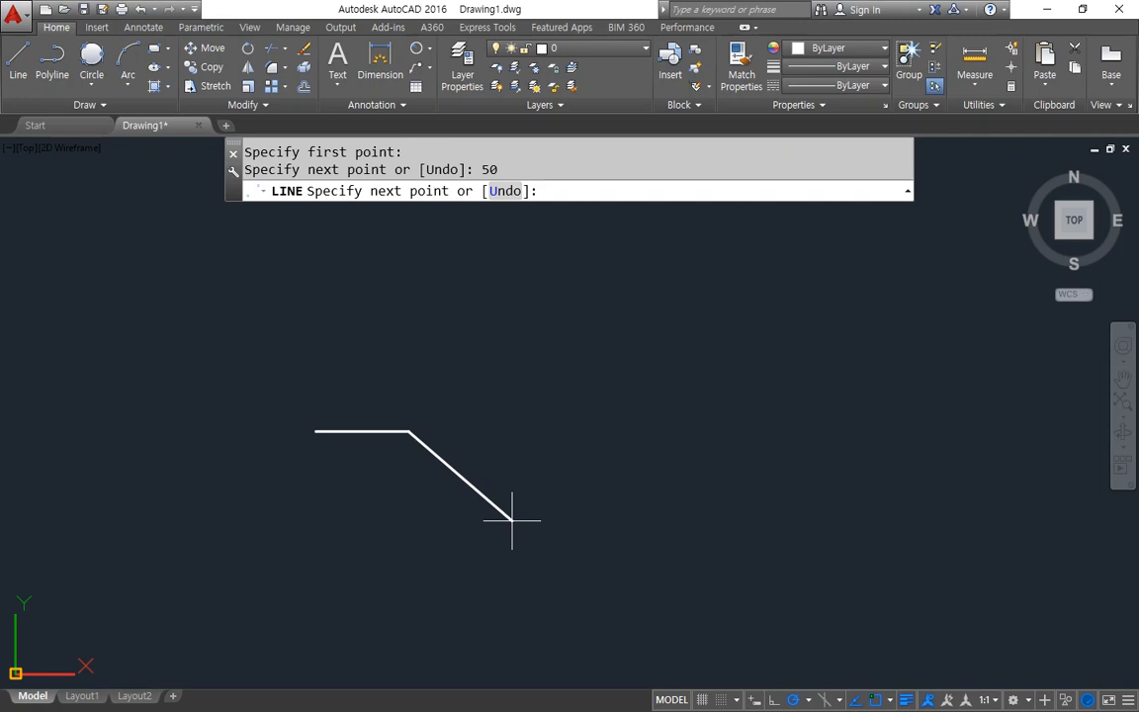
Step: Try a 100-unit segment at 30° from the end of the horizontal segment, and undo it
{"action": "scroll", "coordinate": [472, 400], "scroll_direction": "up", "scroll_amount": 2}
{"action": "scroll", "coordinate": [472, 399], "scroll_direction": "up", "scroll_amount": 1}
{"action": "mouse_move", "coordinate": [448, 404]}
{"action": "middle_mouse_down"}
{"action": "mouse_move", "coordinate": [569, 440]}
{"action": "mouse_move", "coordinate": [620, 432]}
{"action": "middle_mouse_up"}
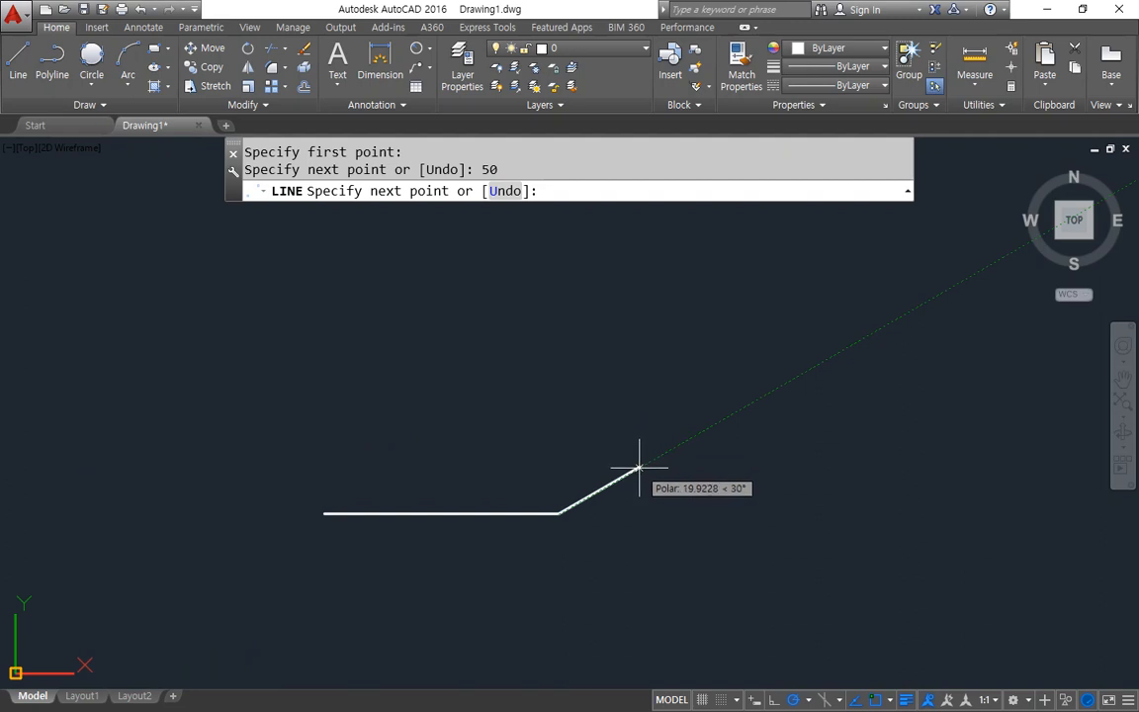
{"action": "type", "text": "100"}
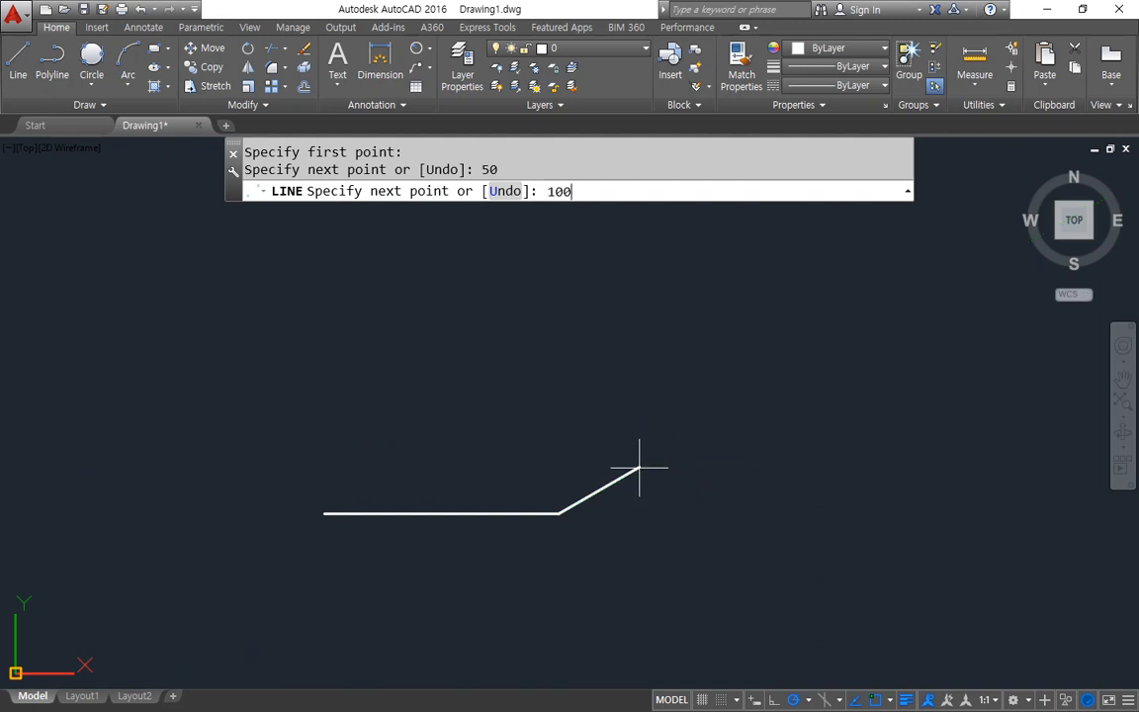
{"action": "key", "text": "Return"}
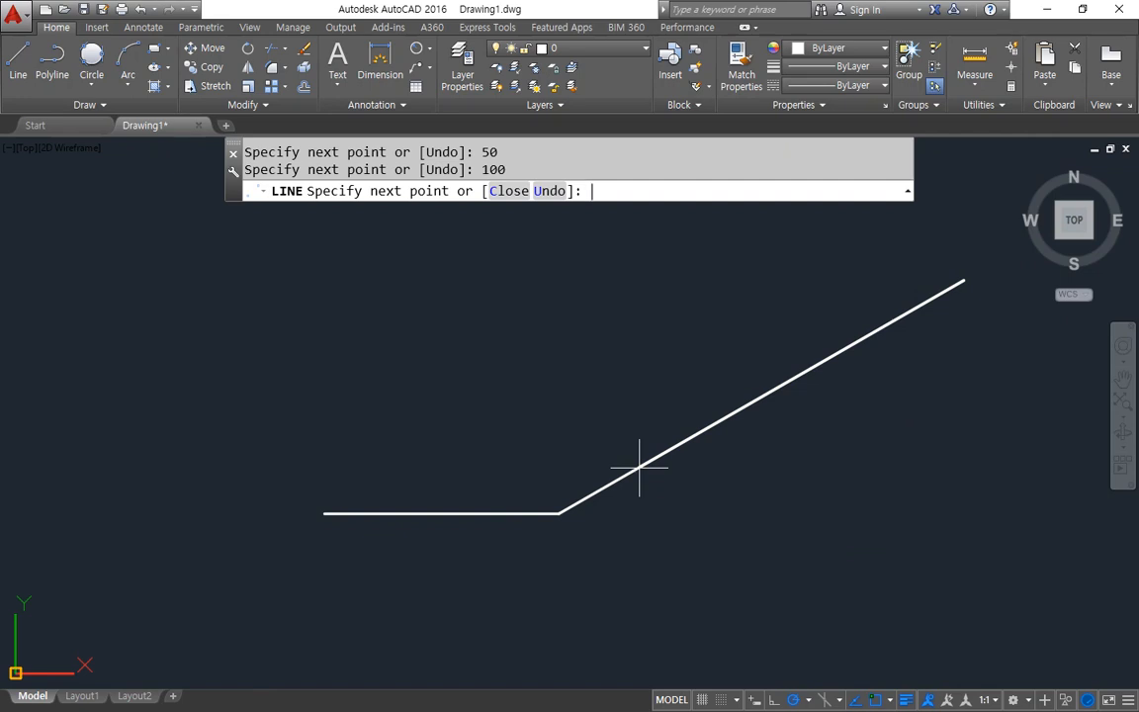
{"action": "key", "text": "ctrl+z"}
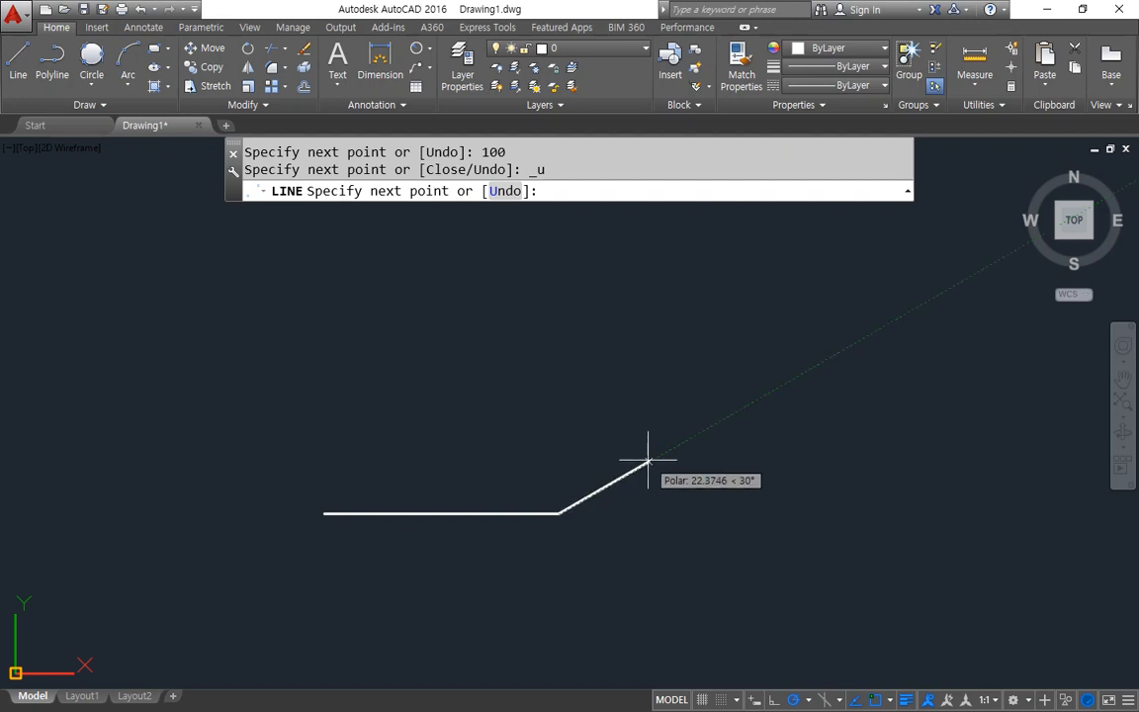
Step: Continue the line chain with a 50-unit segment at 30° and a 50-unit segment at 60°
{"action": "type", "text": "50"}
{"action": "key", "text": "Return"}
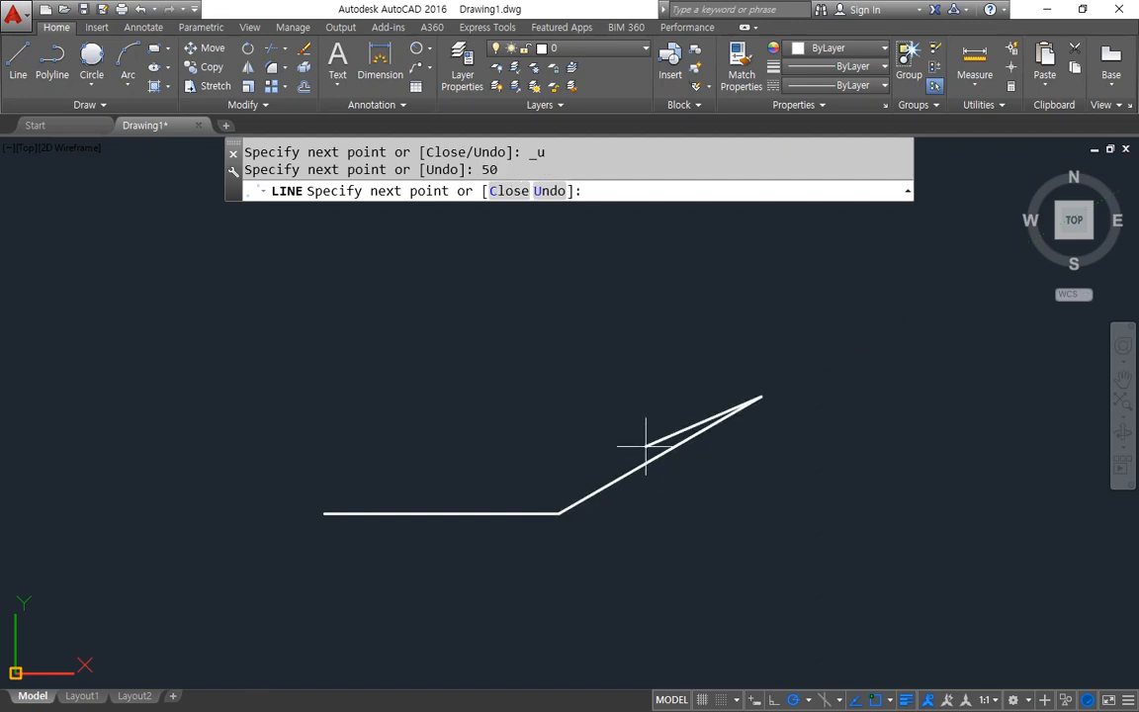
{"action": "type", "text": "50"}
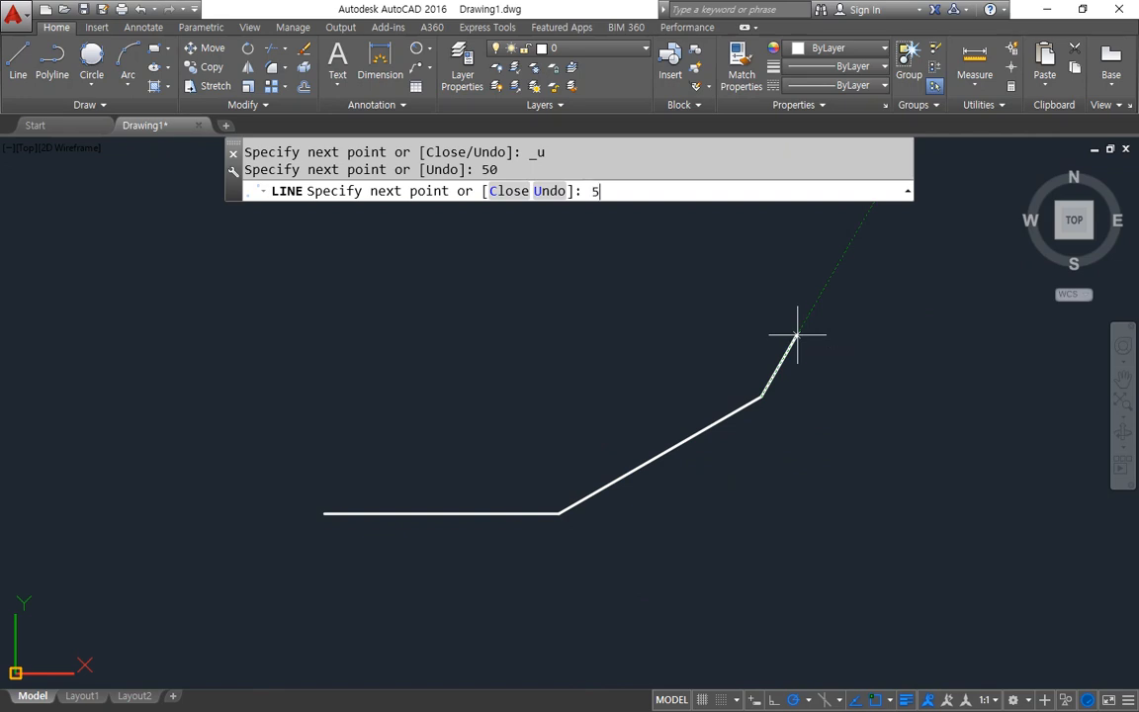
{"action": "key", "text": "Return"}
Step: Add a 50-unit segment at 90° to the line chain, undoing a first try of 30 units
{"action": "middle_click_drag", "start_coordinate": [797, 337], "coordinate": [646, 643]}
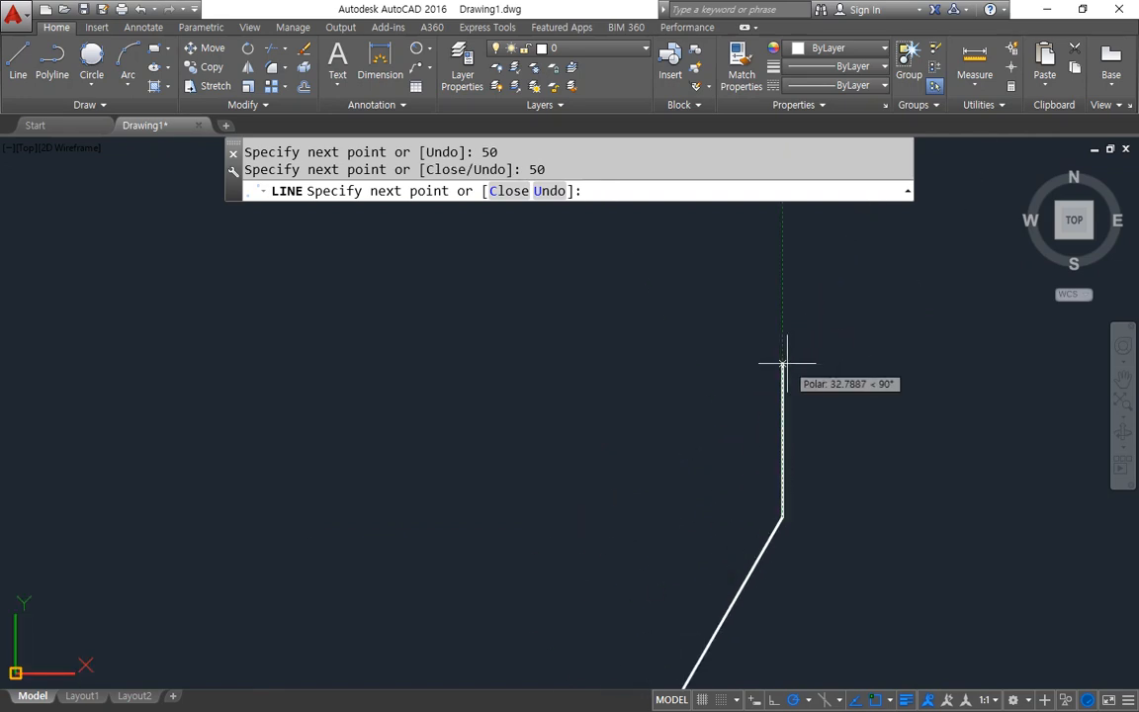
{"action": "type", "text": "30"}
{"action": "key", "text": "Return"}
{"action": "key", "text": "ctrl+z"}
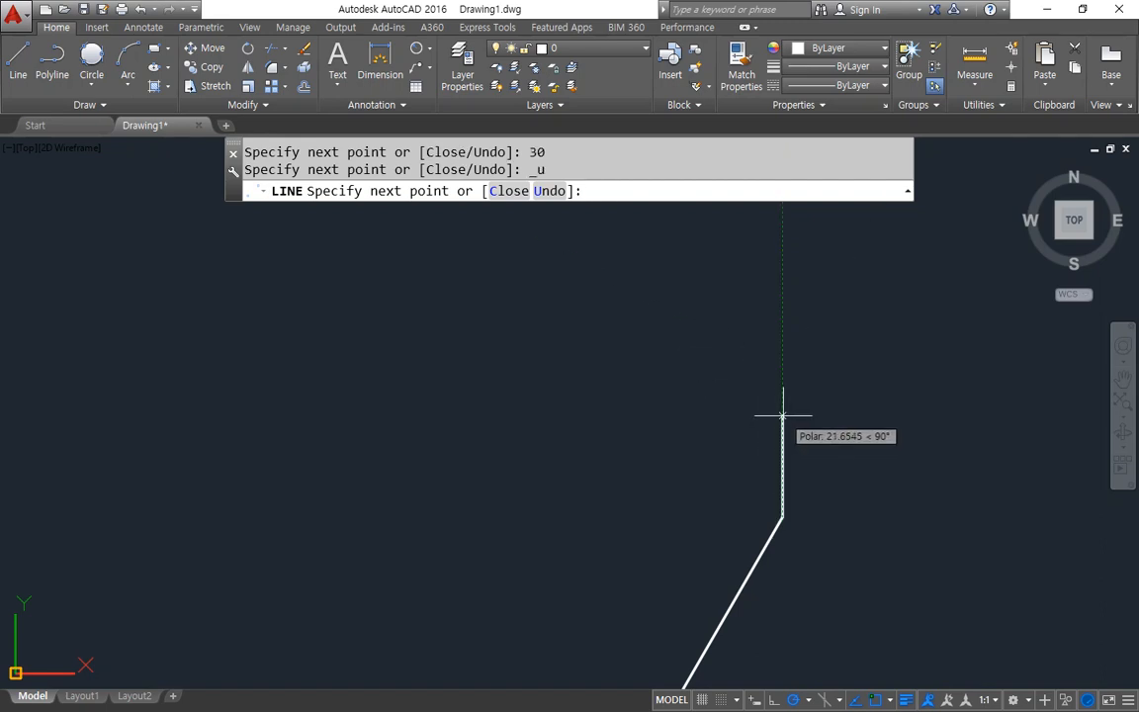
{"action": "type", "text": "50"}
{"action": "key", "text": "Return"}
Step: Add a 50-unit segment at 120° to the line chain, undoing and redrawing it once
{"action": "middle_click_drag", "start_coordinate": [725, 381], "coordinate": [720, 646]}
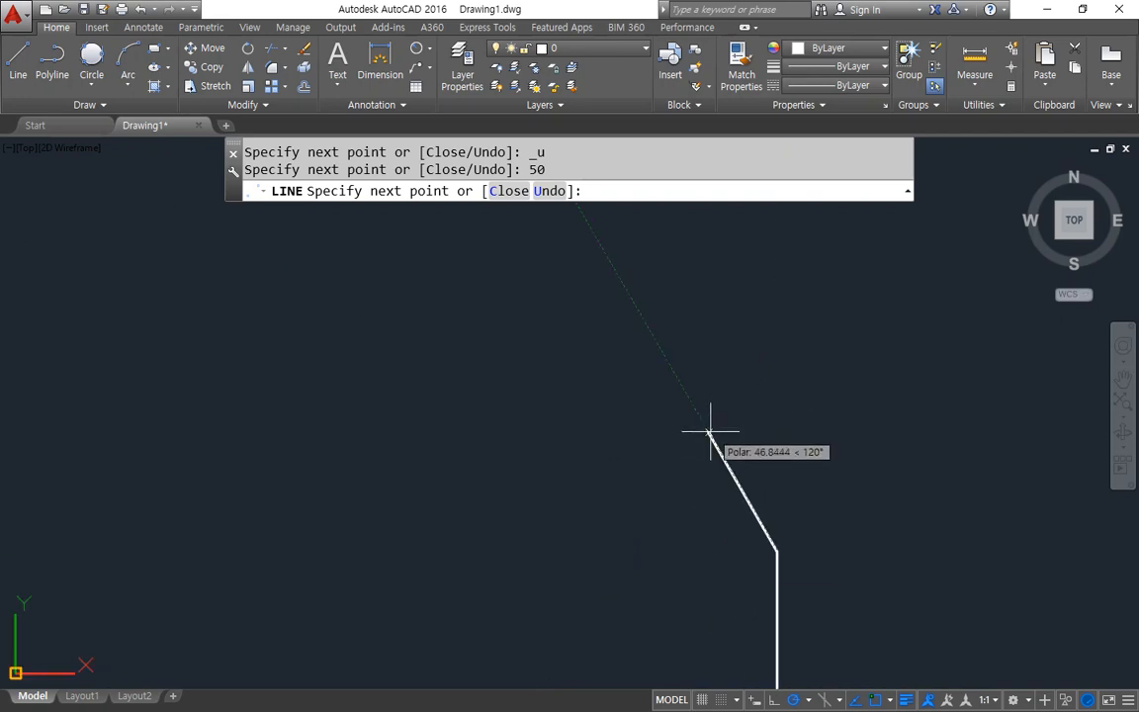
{"action": "type", "text": "50"}
{"action": "key", "text": "Return"}
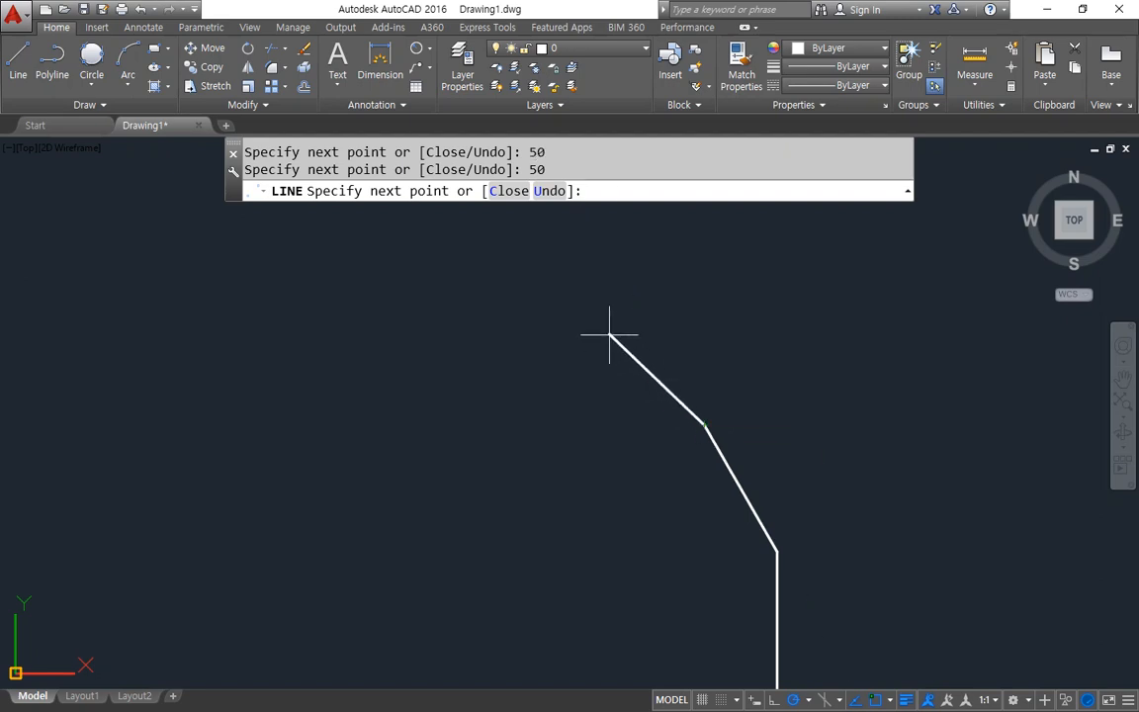
{"action": "key", "text": "ctrl+z"}
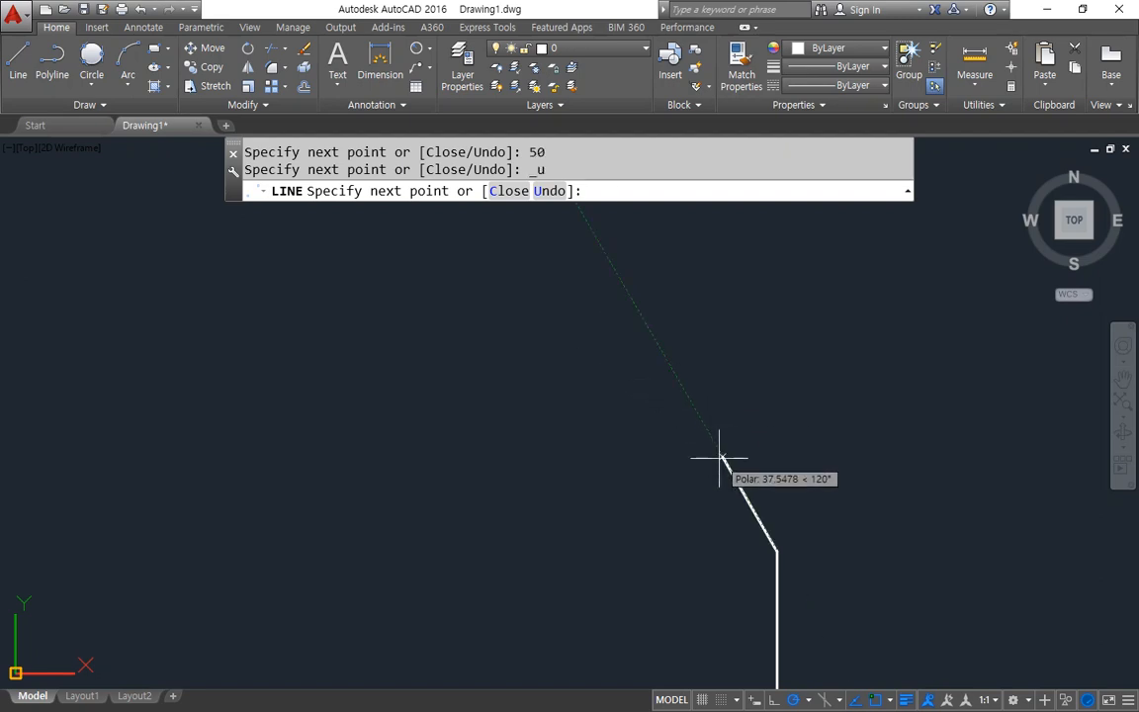
{"action": "type", "text": "50"}
{"action": "key", "text": "Return"}
Step: Add 50-unit segments at 150° and 180° to the line chain and end the Line command
{"action": "scroll", "coordinate": [638, 422], "scroll_direction": "down", "scroll_amount": 4}
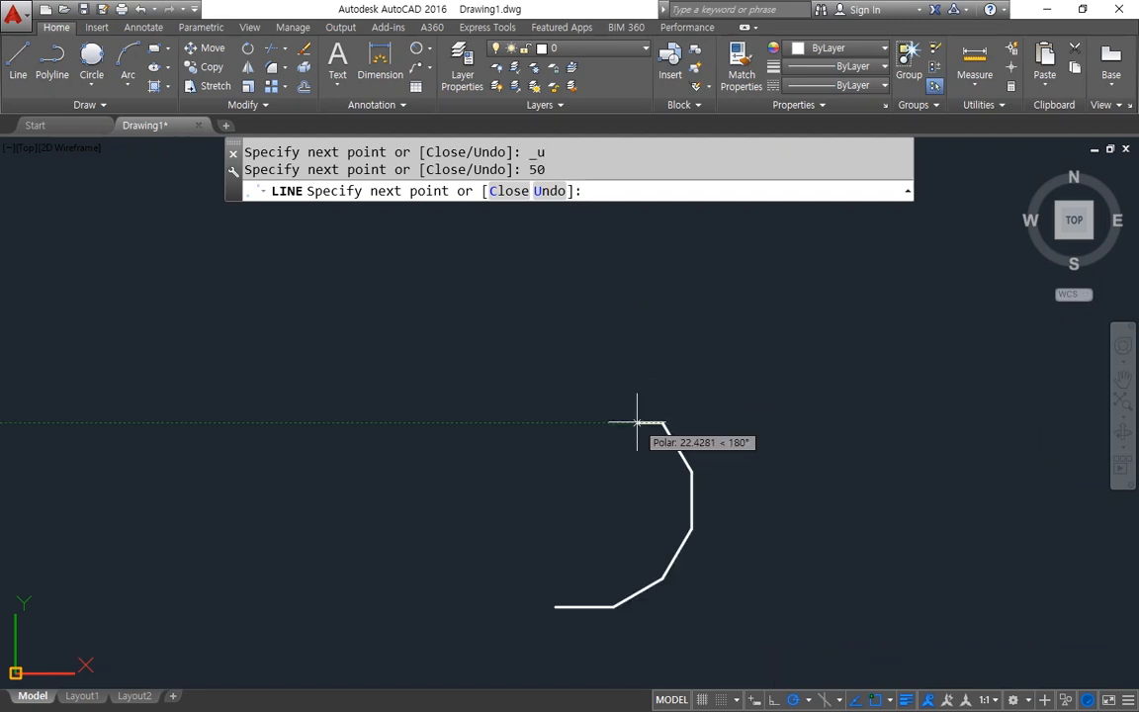
{"action": "scroll", "coordinate": [638, 422], "scroll_direction": "up", "scroll_amount": 2}
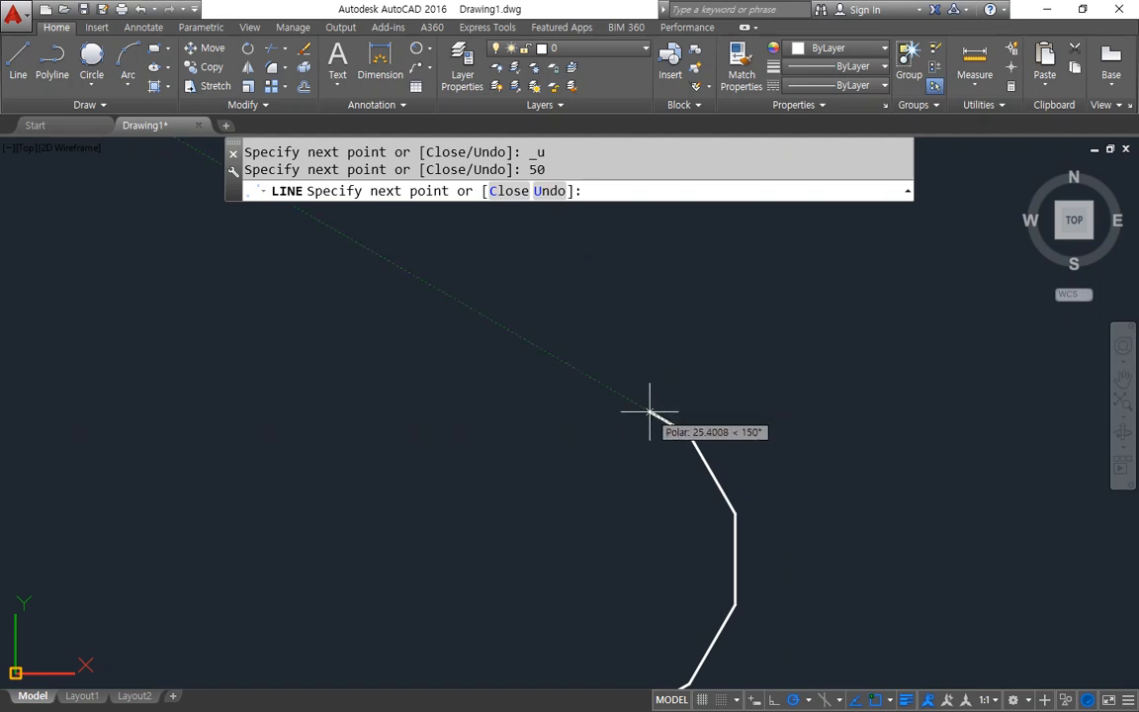
{"action": "type", "text": "50"}
{"action": "key", "text": "Return"}
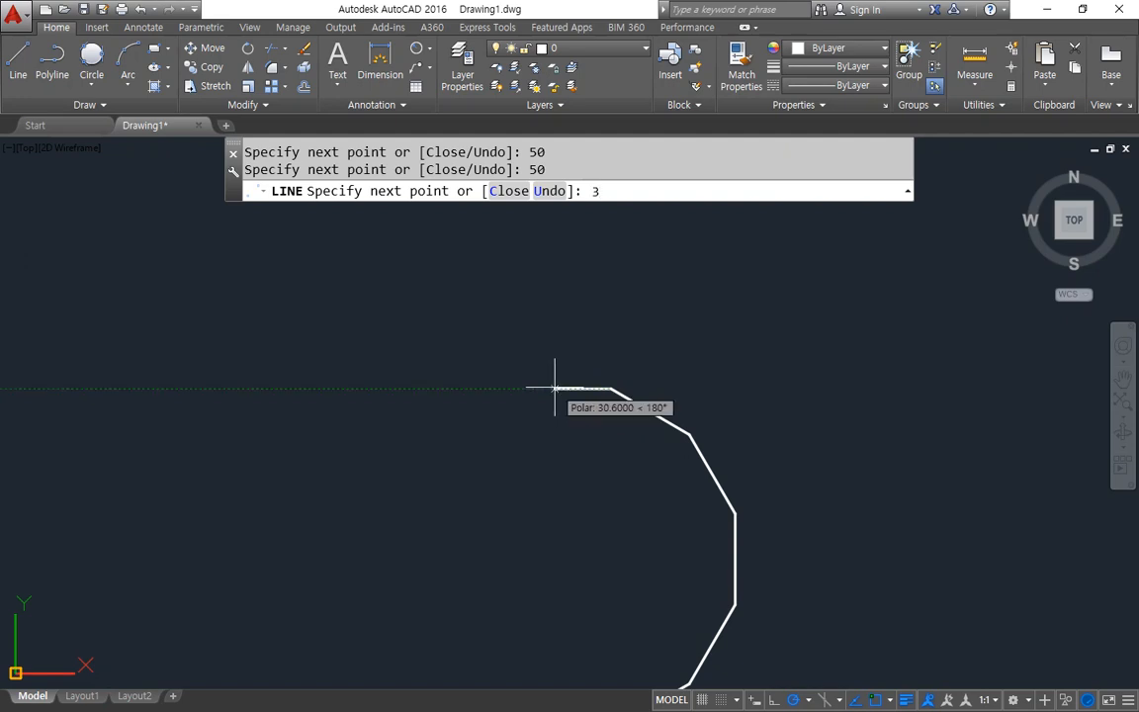
{"action": "type", "text": "50"}
{"action": "key", "text": "Return"}
{"action": "scroll", "coordinate": [519, 473], "scroll_direction": "down", "scroll_amount": 2}
{"action": "middle_click_drag", "start_coordinate": [535, 520], "coordinate": [501, 409]}
{"action": "key", "text": "Return"}
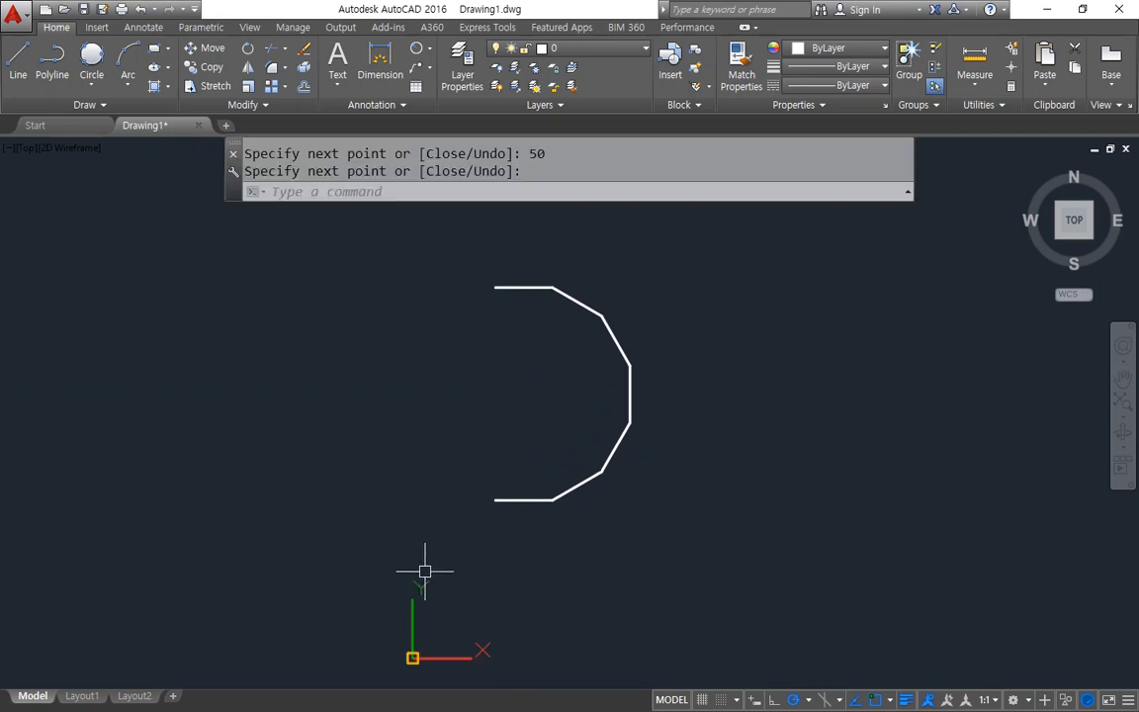
Step: Select the whole chain of segments with a crossing window and erase it
{"action": "left_click", "coordinate": [653, 619]}
{"action": "left_click", "coordinate": [417, 255]}
{"action": "type", "text": "e"}
{"action": "key", "text": "Return"}
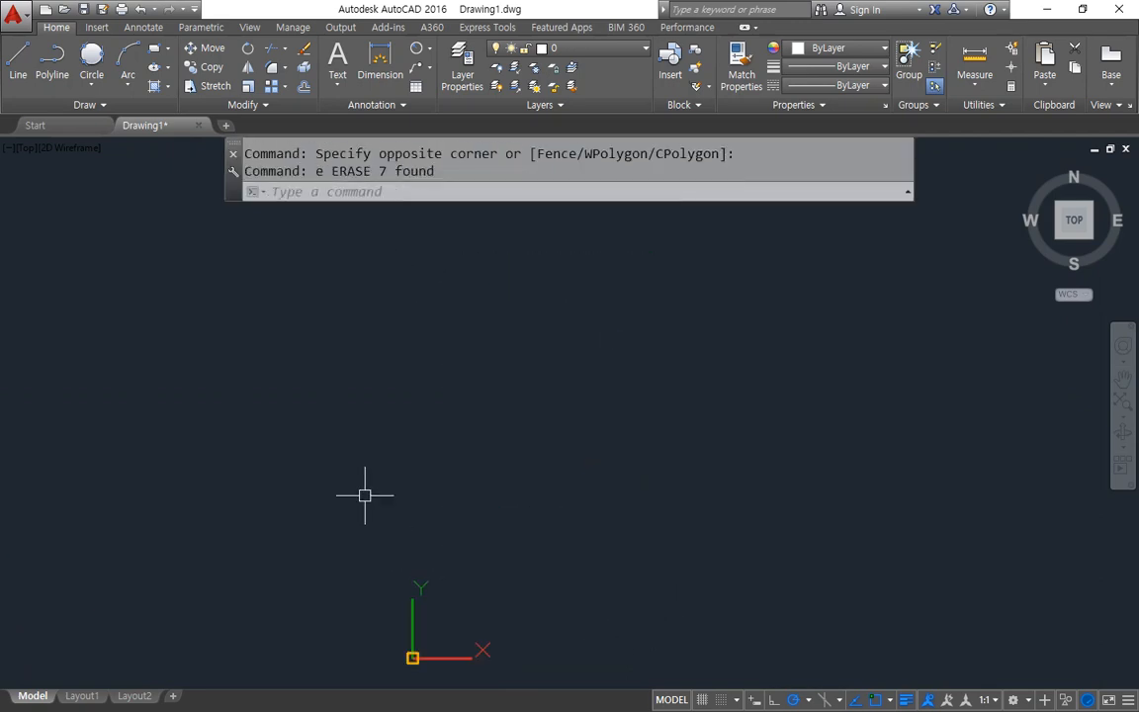
Step: Start a new line in the empty drawing and examine the polar tracking read-out along 0°
{"action": "type", "text": "l"}
{"action": "key", "text": "Return"}
{"action": "left_click", "coordinate": [302, 363]}
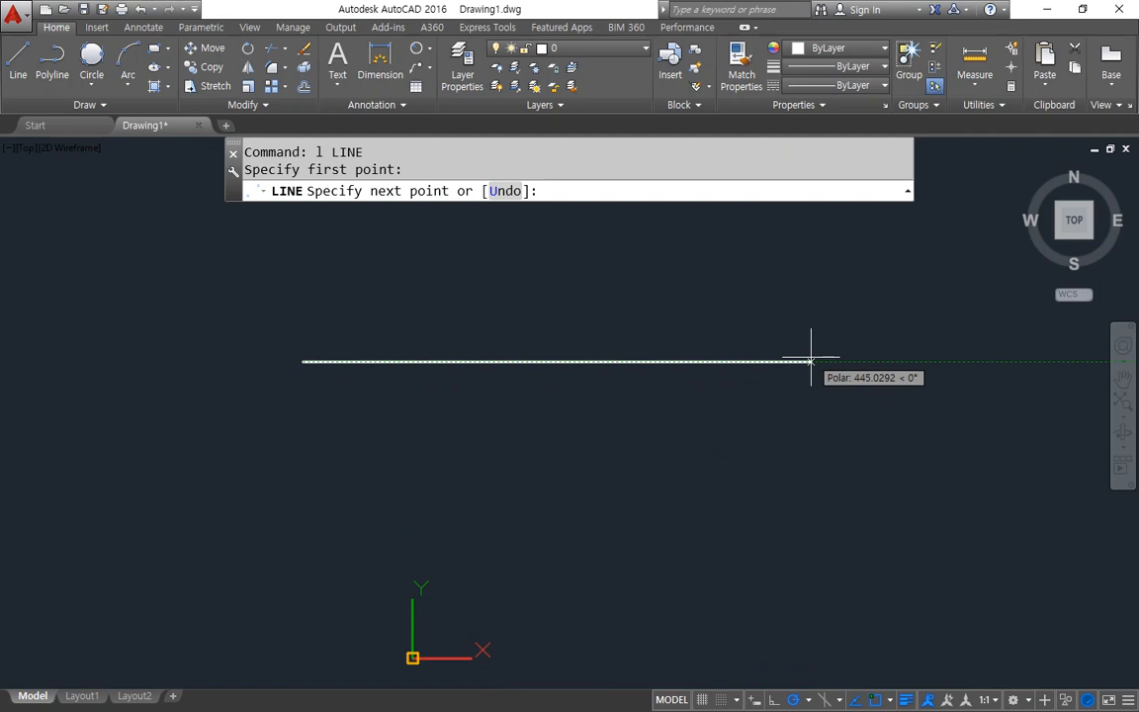
{"action": "key", "text": "ctrl+2"}
{"action": "mouse_move", "coordinate": [895, 396]}
{"action": "left_mouse_down"}
{"action": "mouse_move", "coordinate": [849, 403]}
{"action": "mouse_move", "coordinate": [910, 354]}
{"action": "mouse_move", "coordinate": [946, 398]}
{"action": "mouse_move", "coordinate": [895, 414]}
{"action": "left_mouse_up"}
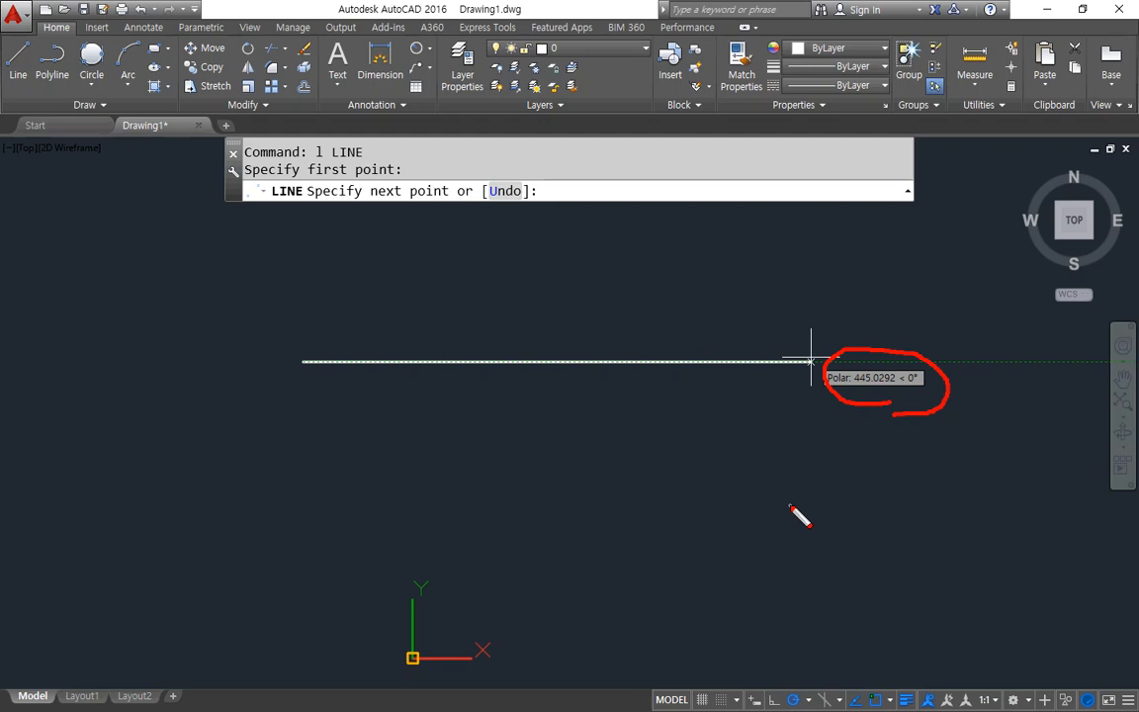
{"action": "key", "text": "Escape"}
Step: Bring up the OSNAP example drawing in the browser and examine its overall width and height dimensions
{"action": "left_click_drag", "start_coordinate": [0, 79], "coordinate": [379, 87]}
{"action": "scroll", "coordinate": [368, 265], "scroll_direction": "down", "scroll_amount": 2}
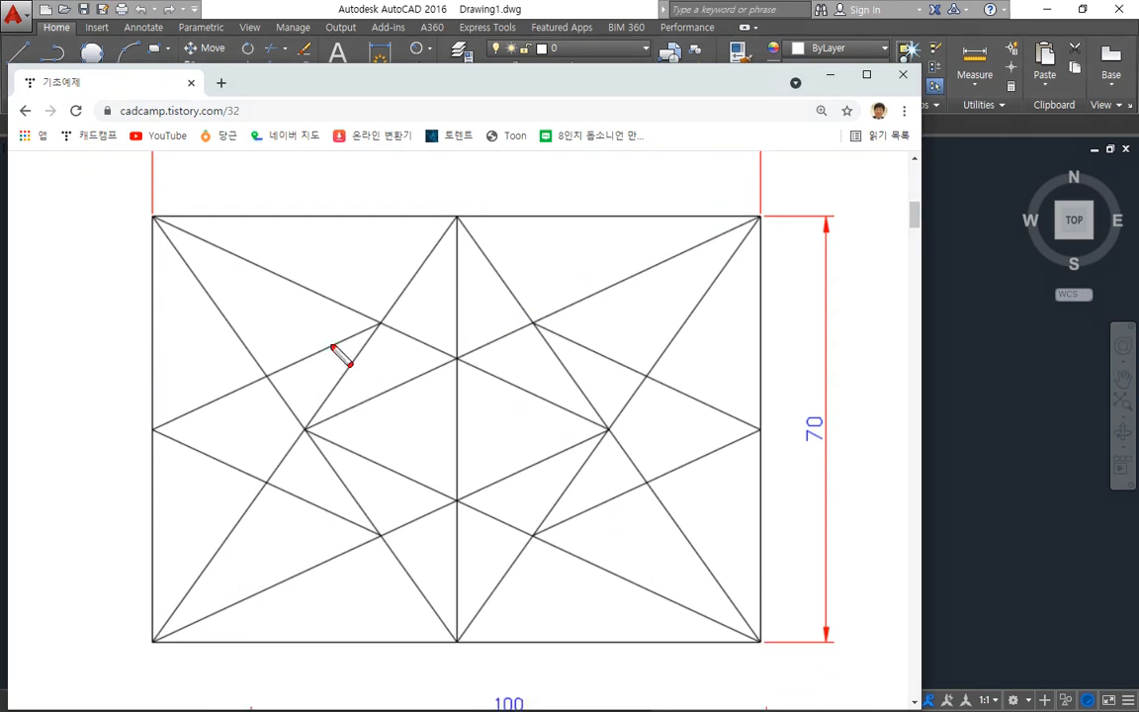
{"action": "scroll", "coordinate": [427, 364], "scroll_direction": "down", "scroll_amount": 1, "text": "ctrl"}
{"action": "scroll", "coordinate": [429, 362], "scroll_direction": "down", "scroll_amount": 1, "text": "ctrl"}
{"action": "scroll", "coordinate": [432, 360], "scroll_direction": "up", "scroll_amount": 2}
{"action": "scroll", "coordinate": [432, 358], "scroll_direction": "down", "scroll_amount": 1}
{"action": "mouse_move", "coordinate": [468, 244]}
{"action": "left_mouse_down"}
{"action": "mouse_move", "coordinate": [467, 197]}
{"action": "mouse_move", "coordinate": [393, 239]}
{"action": "mouse_move", "coordinate": [477, 238]}
{"action": "left_mouse_up"}
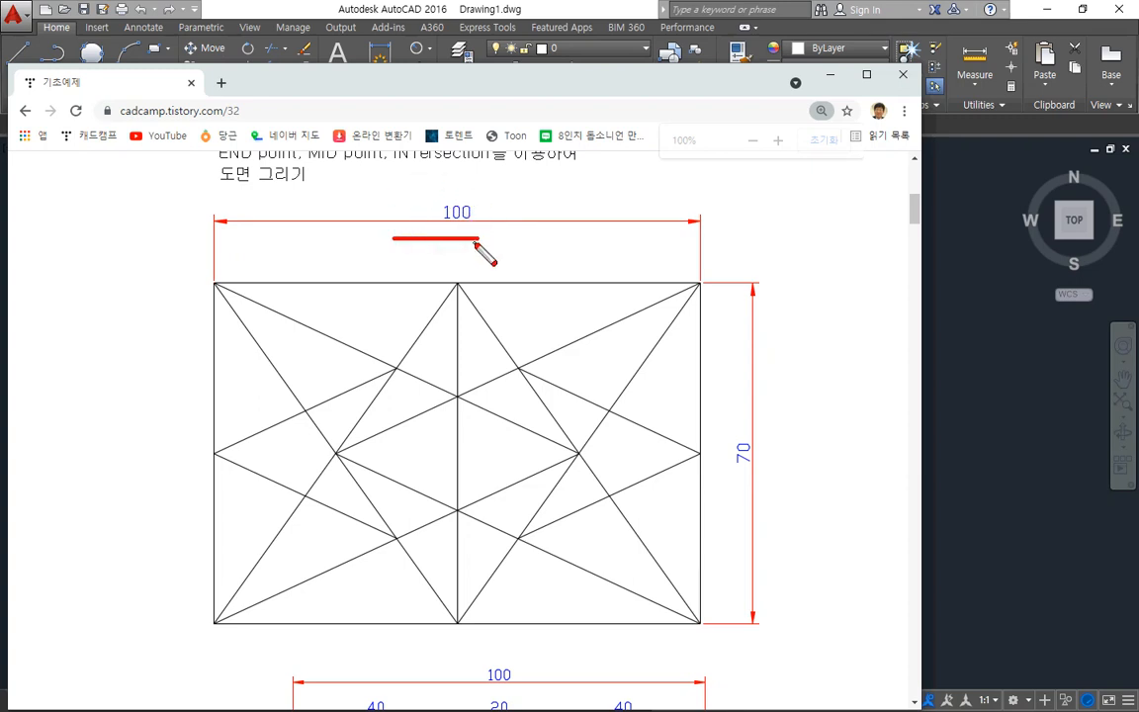
{"action": "left_click_drag", "start_coordinate": [767, 410], "coordinate": [716, 409]}
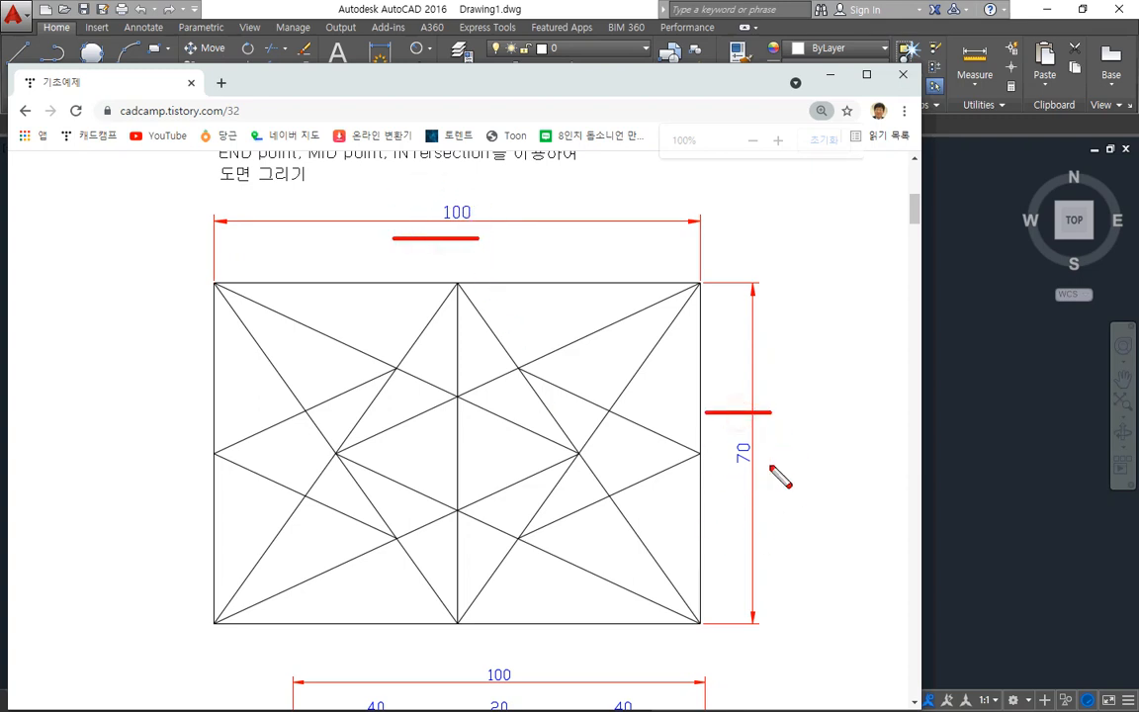
{"action": "left_click_drag", "start_coordinate": [428, 238], "coordinate": [495, 237]}
{"action": "left_click_drag", "start_coordinate": [720, 428], "coordinate": [777, 428]}
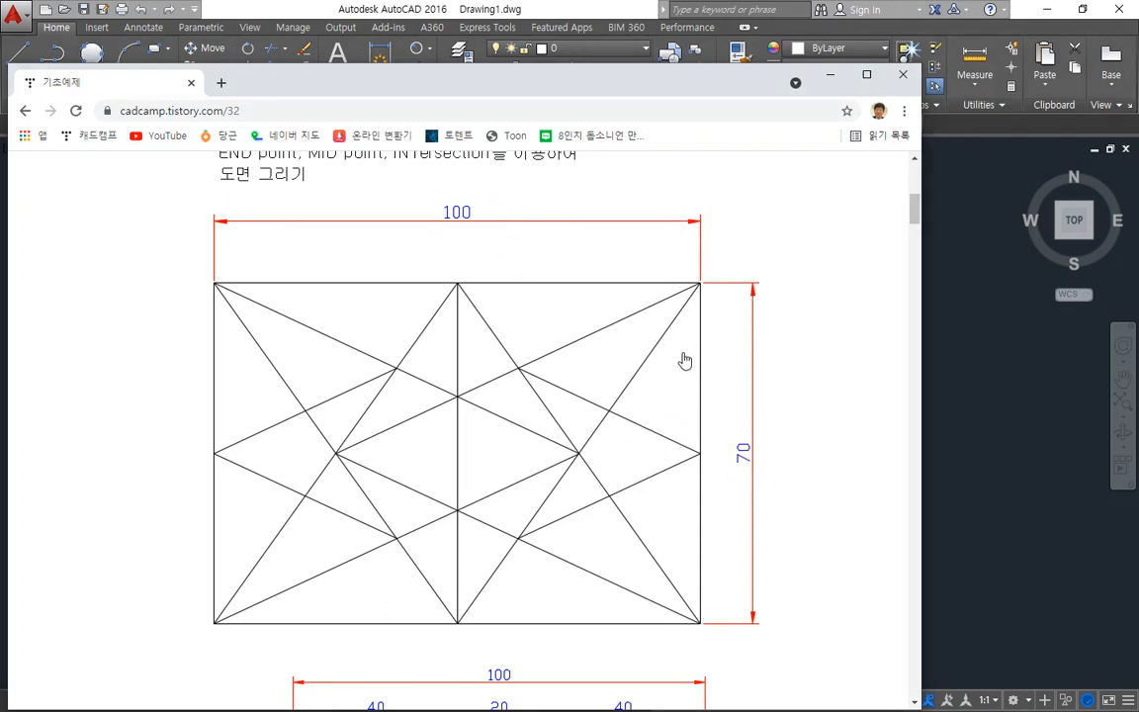
{"action": "left_click_drag", "start_coordinate": [471, 87], "coordinate": [2, 87]}
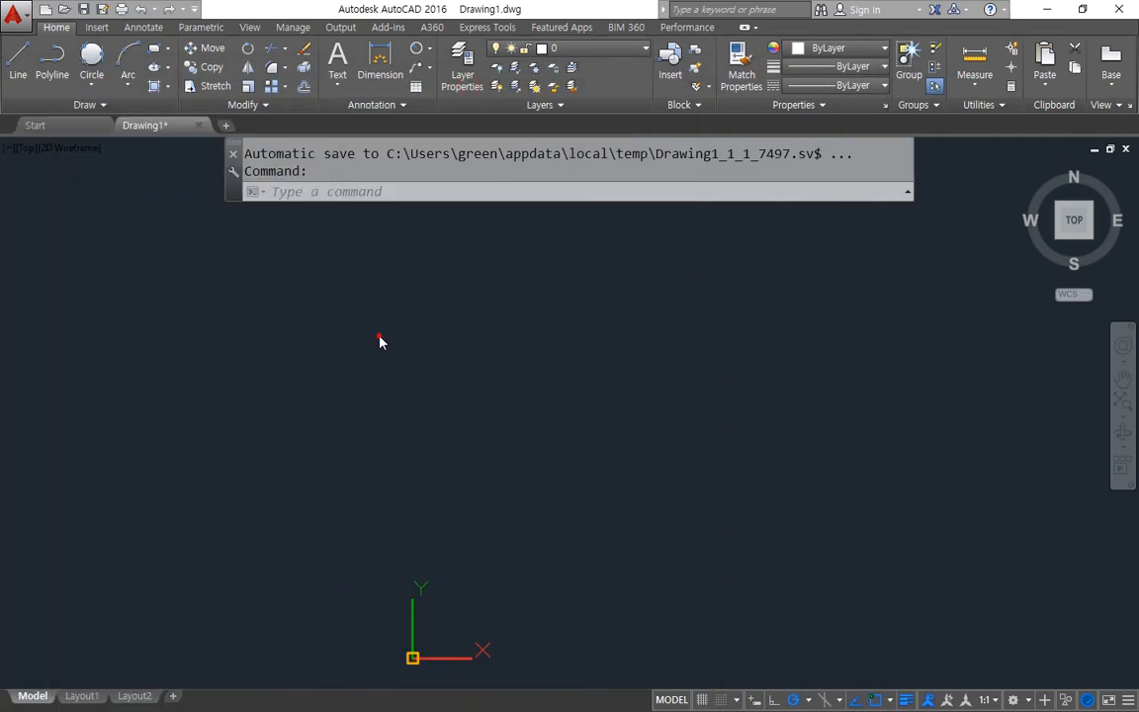
{"action": "type", "text": "LINE"}
{"action": "key", "text": "Return"}
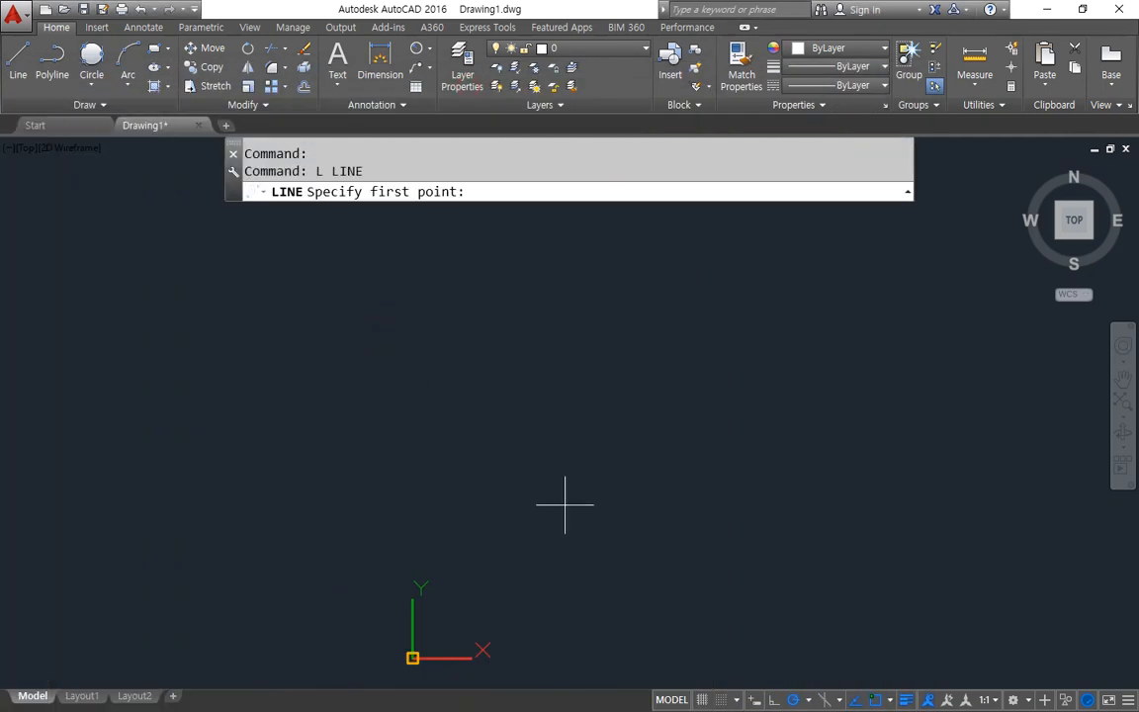
{"action": "left_click", "coordinate": [522, 442]}
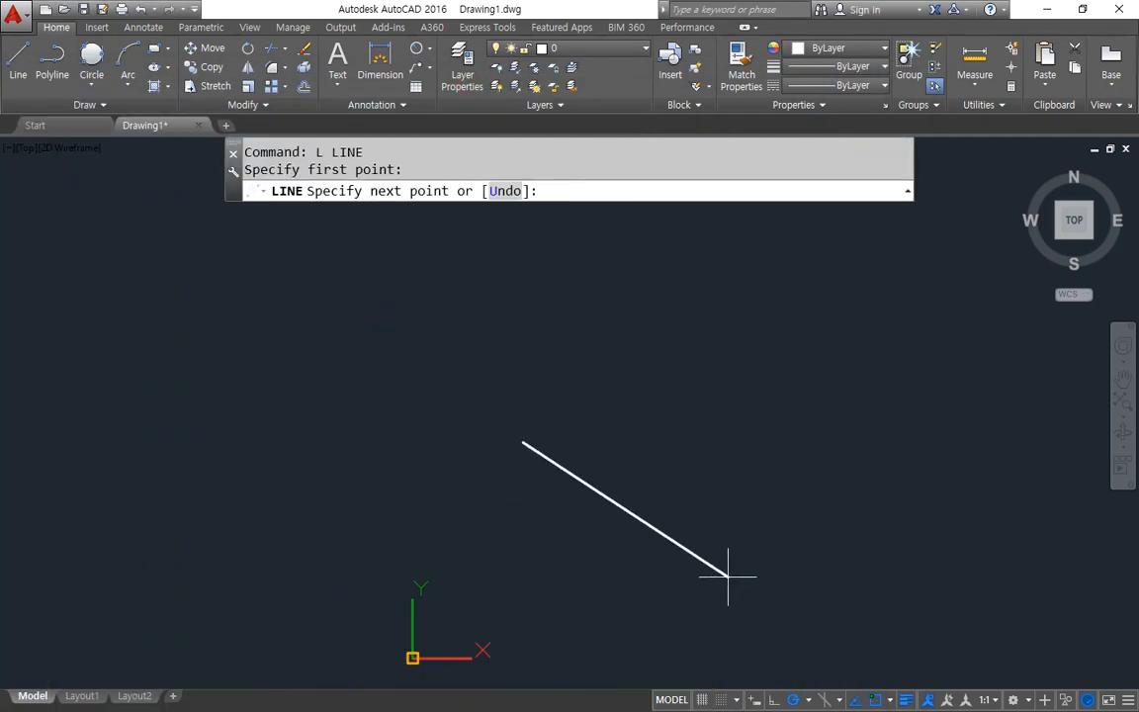
{"action": "type", "text": "@100<0"}
{"action": "key", "text": "Return"}
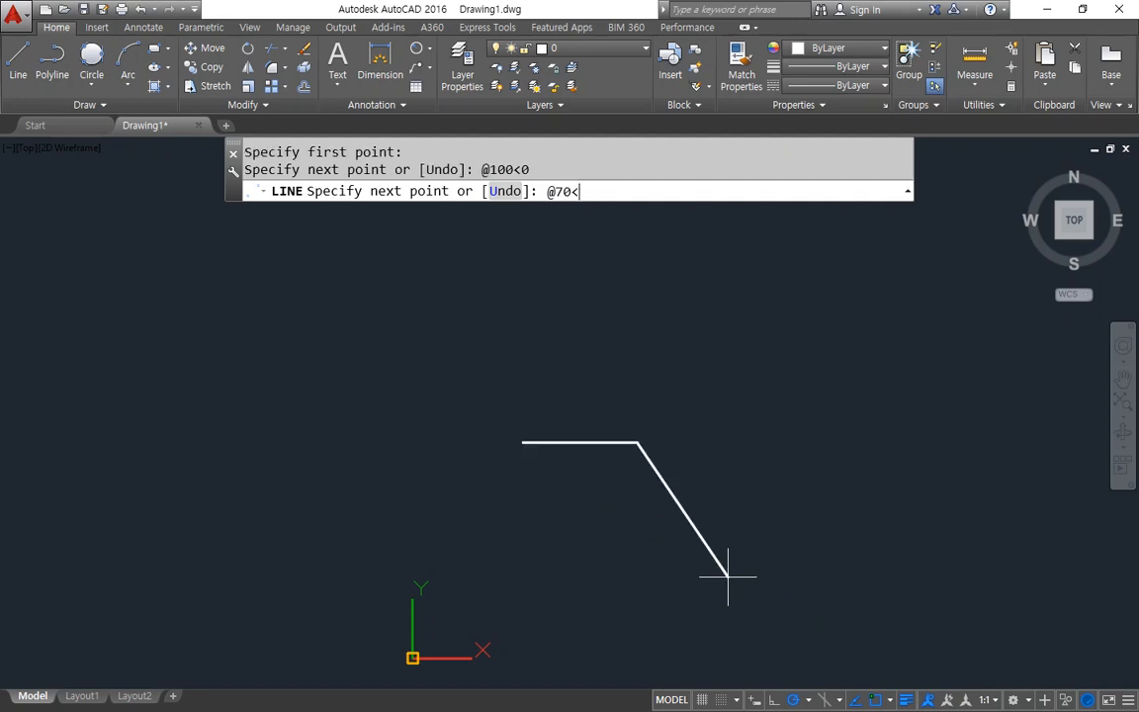
{"action": "type", "text": "@70<90"}
{"action": "key", "text": "Return"}
{"action": "type", "text": "@"}
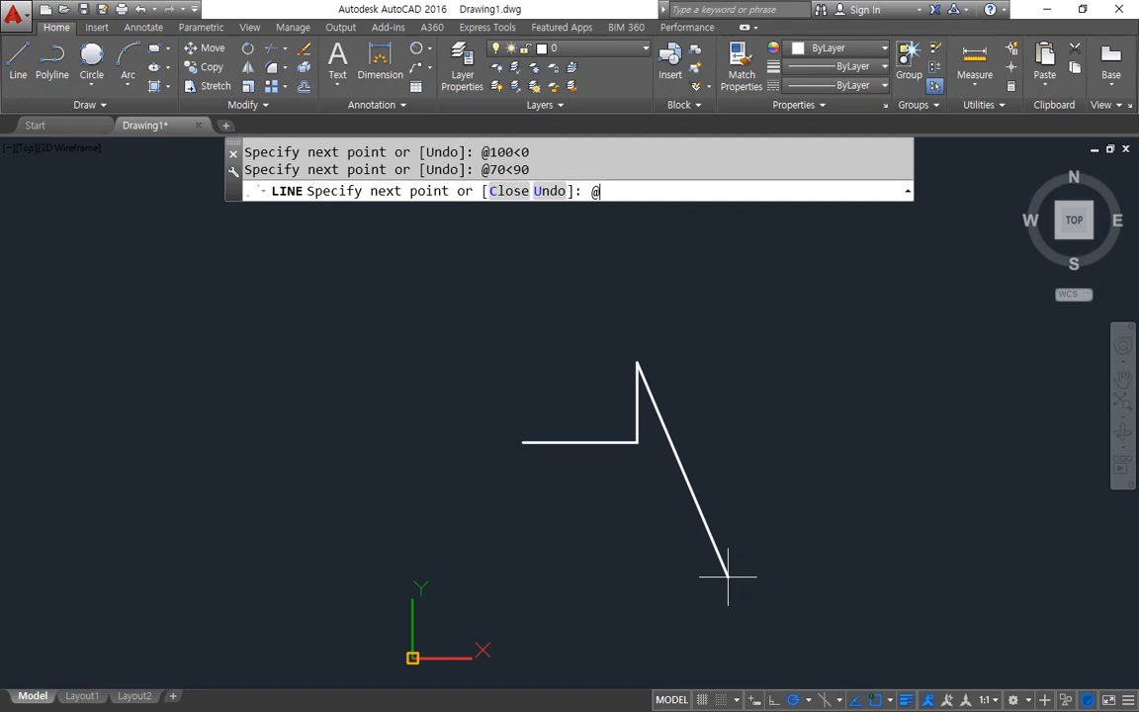
{"action": "type", "text": "100<180"}
{"action": "key", "text": "Return"}
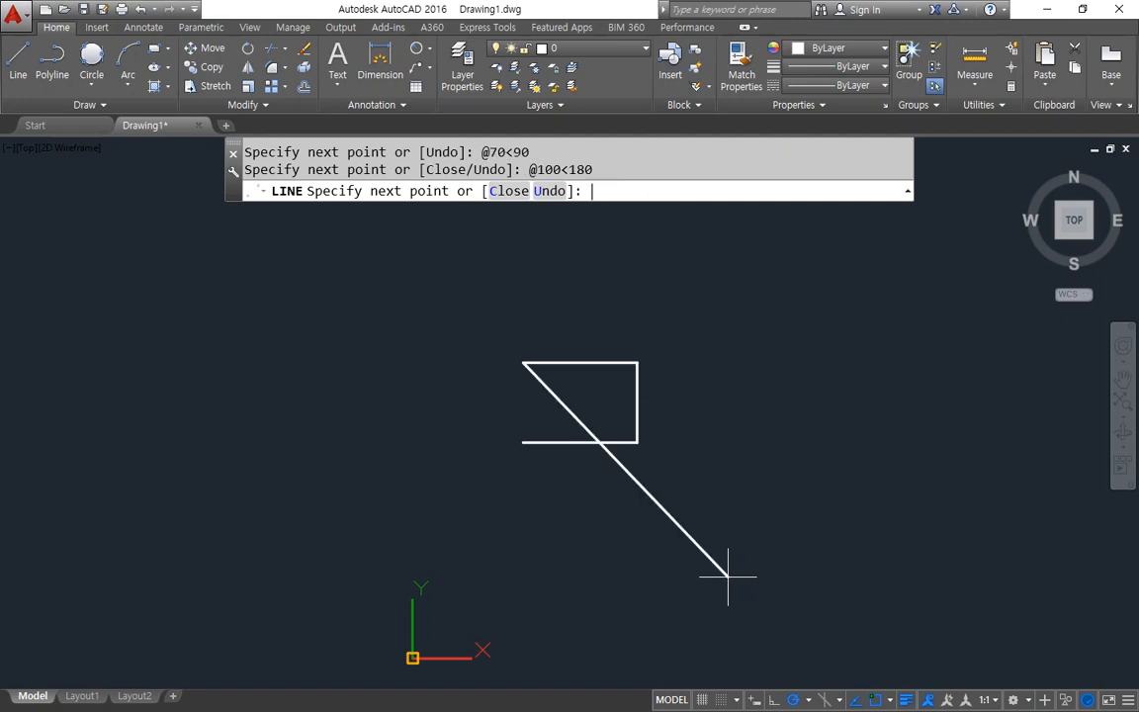
{"action": "type", "text": "C"}
{"action": "key", "text": "Return"}
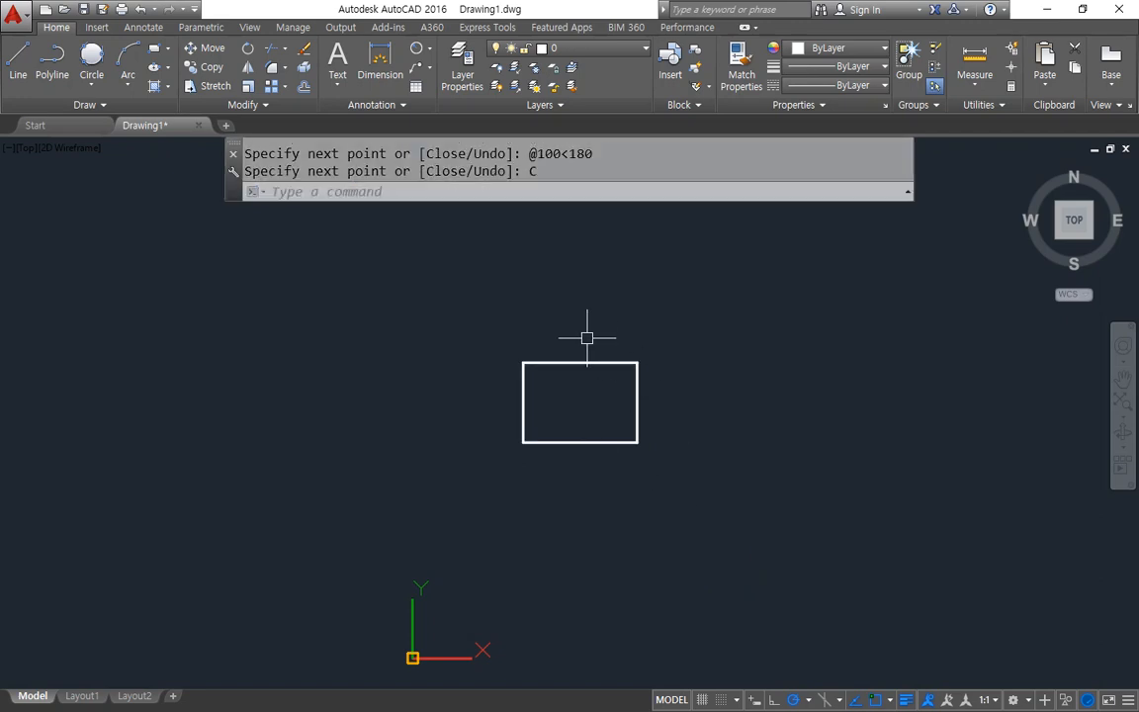
Step: Draw a second rectangle to the right of the first from polar-tracked segments of 100 at 0°, 70 at 90° and 100 at 180°, and close it
{"action": "scroll", "coordinate": [587, 336], "scroll_direction": "up", "scroll_amount": 4}
{"action": "middle_click_drag", "start_coordinate": [750, 518], "coordinate": [491, 472]}
{"action": "type", "text": "l"}
{"action": "key", "text": "Return"}
{"action": "left_click", "coordinate": [577, 540]}
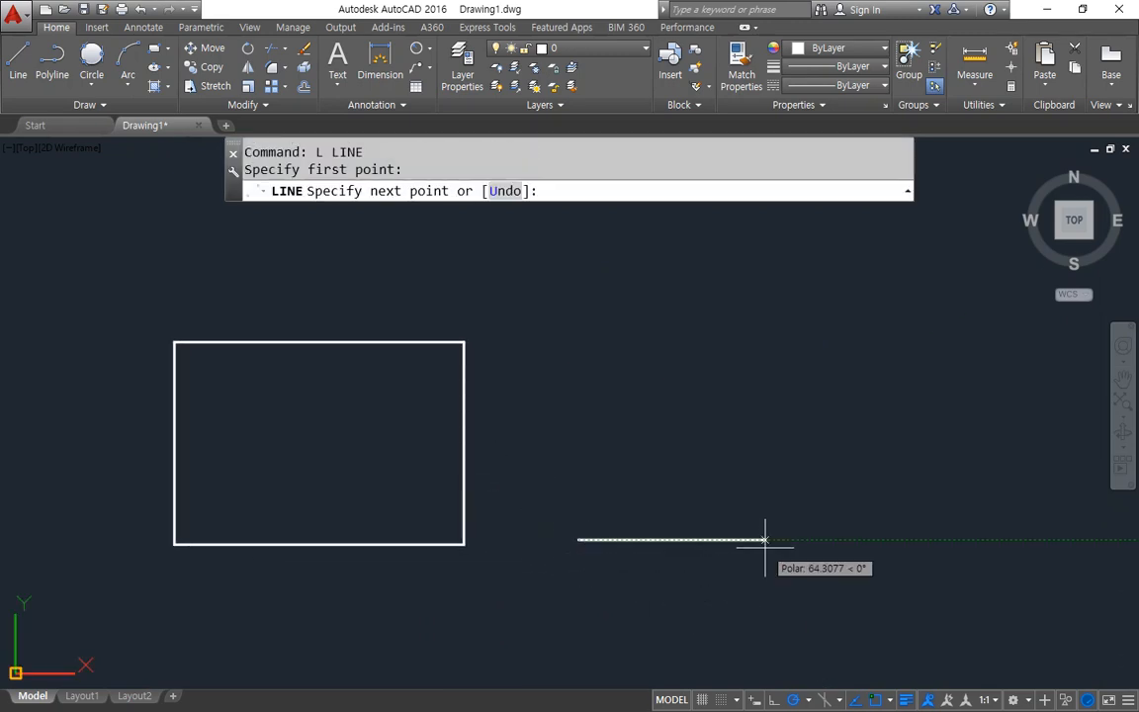
{"action": "type", "text": "100"}
{"action": "key", "text": "Return"}
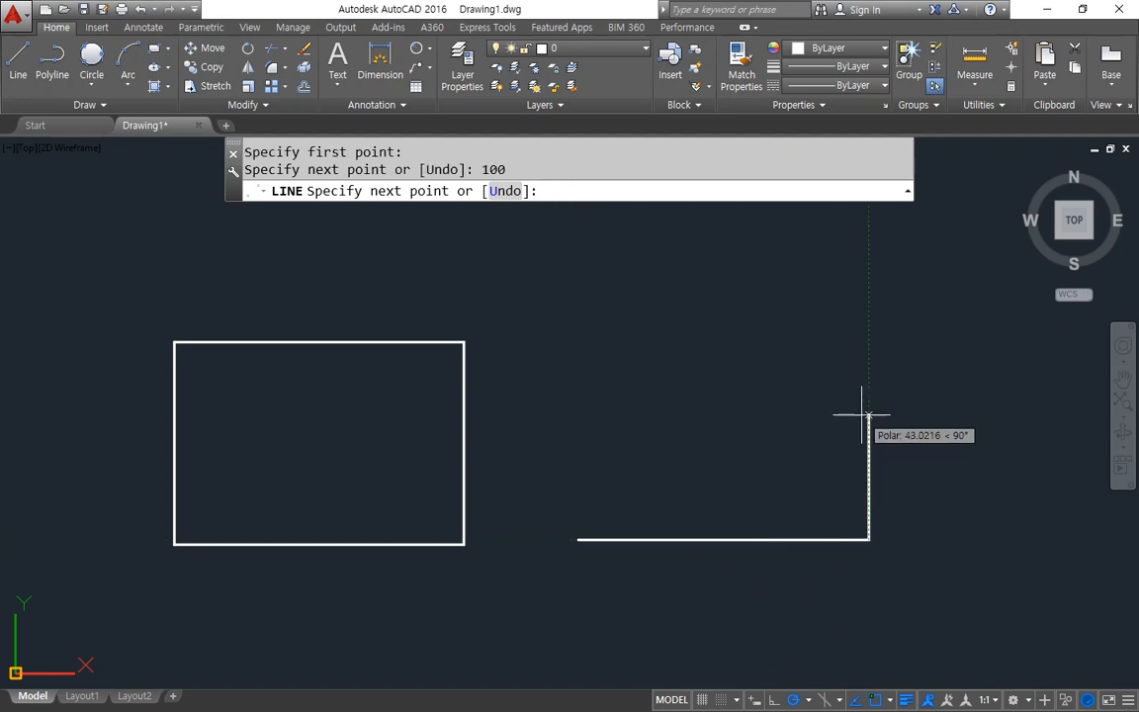
{"action": "type", "text": "70"}
{"action": "key", "text": "Return"}
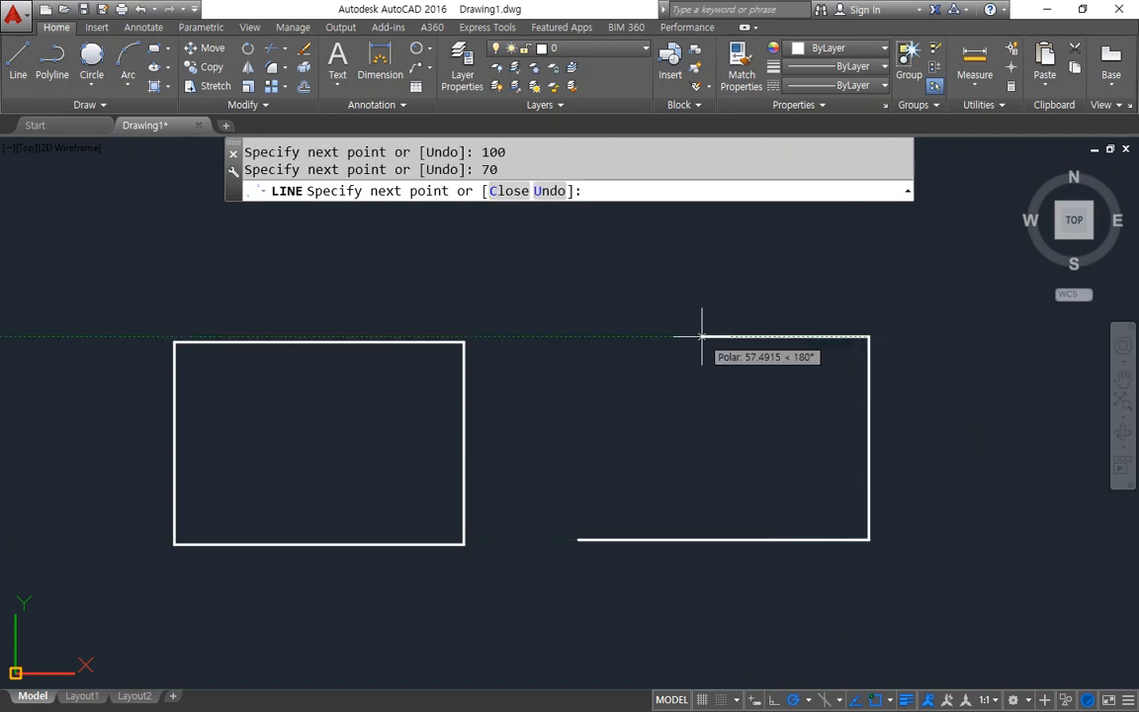
{"action": "type", "text": "100"}
{"action": "key", "text": "Return"}
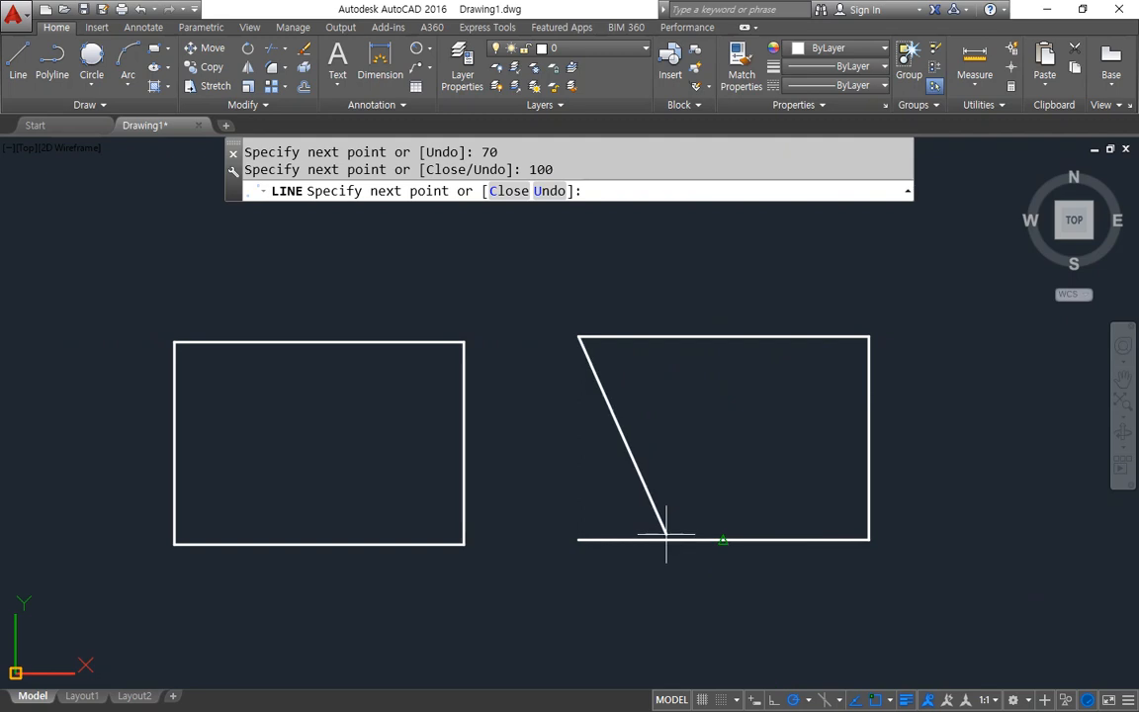
{"action": "type", "text": "c"}
{"action": "key", "text": "Return"}
Step: Draw a long horizontal line and a vertical line crossing it near its left end, to the right of the second rectangle
{"action": "middle_click_drag", "start_coordinate": [665, 534], "coordinate": [272, 496]}
{"action": "type", "text": "l"}
{"action": "key", "text": "Return"}
{"action": "left_click", "coordinate": [399, 496]}
{"action": "left_click", "coordinate": [863, 495]}
{"action": "key", "text": "Return"}
{"action": "key", "text": "Return"}
{"action": "left_click", "coordinate": [458, 562]}
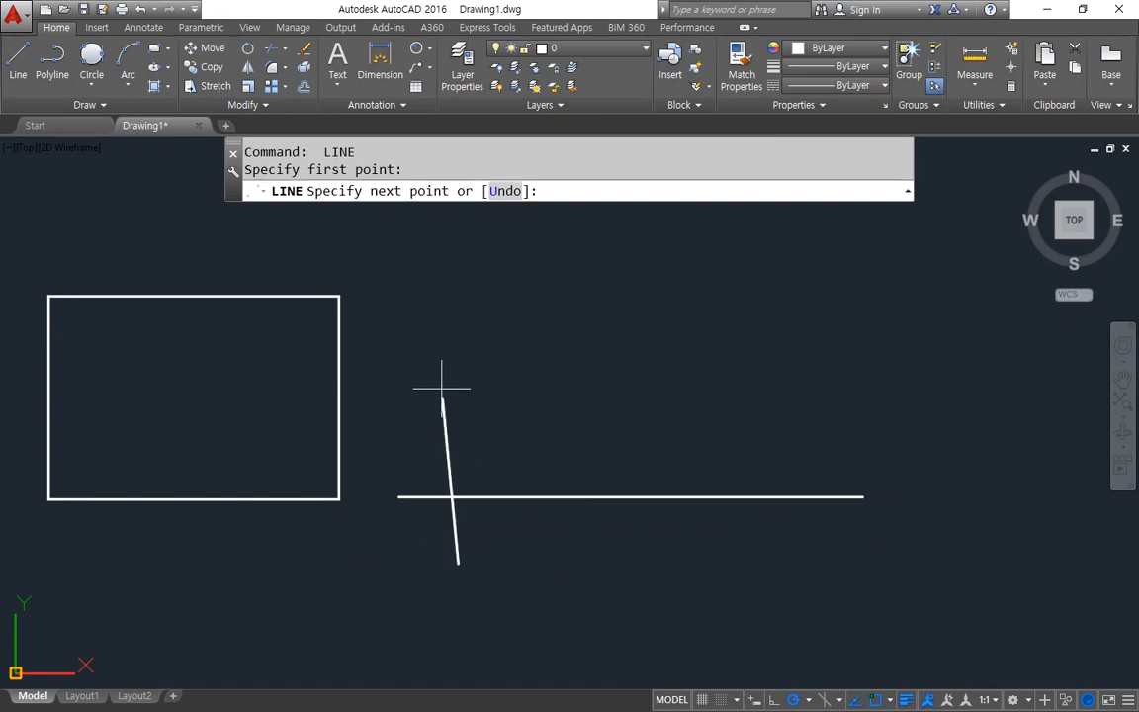
{"action": "left_click", "coordinate": [451, 241]}
{"action": "key", "text": "Return"}
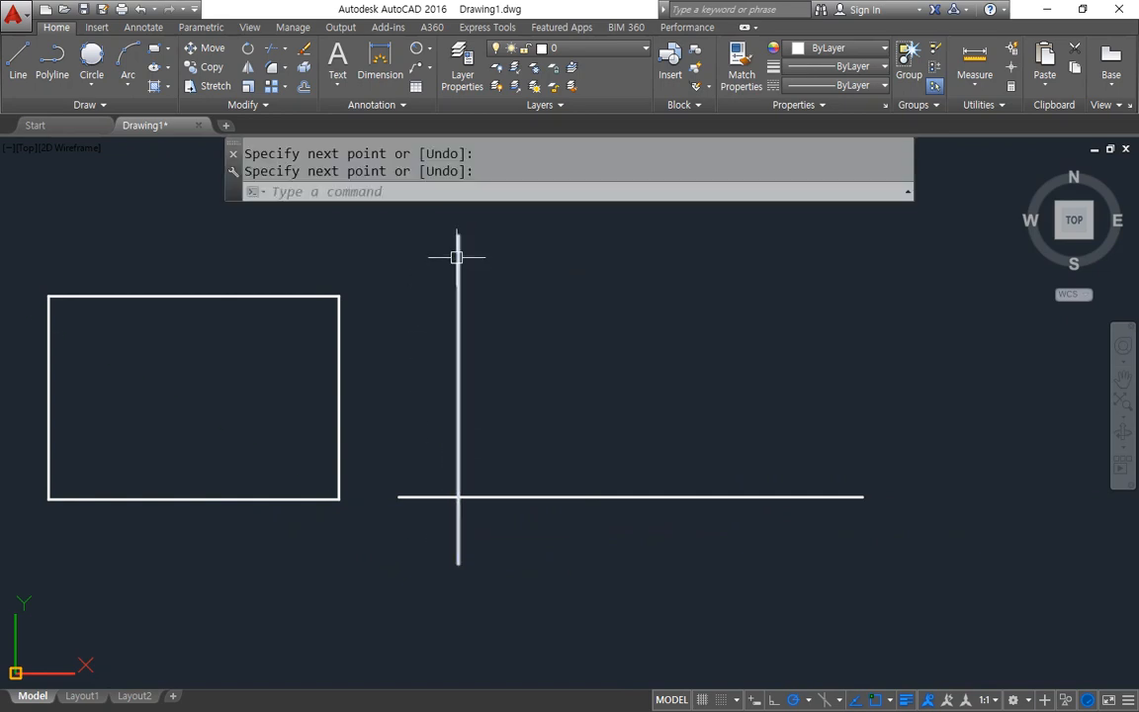
Step: Offset the vertical line 100 units to the right
{"action": "key", "text": "Escape"}
{"action": "type", "text": "o"}
{"action": "key", "text": "Return"}
{"action": "type", "text": "100"}
{"action": "key", "text": "Return"}
{"action": "left_click", "coordinate": [458, 330]}
{"action": "left_click", "coordinate": [605, 351]}
{"action": "key", "text": "Return"}
Step: Offset the horizontal line 70 units upward and end the Offset command
{"action": "type", "text": "o"}
{"action": "key", "text": "Return"}
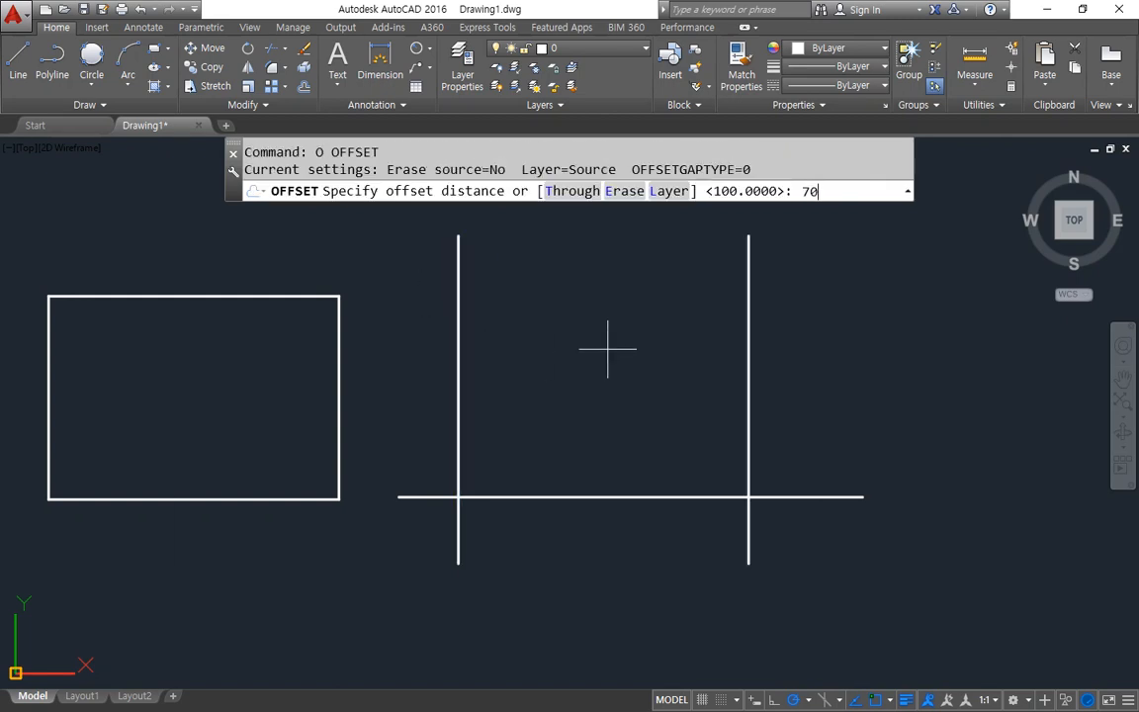
{"action": "type", "text": "70"}
{"action": "key", "text": "Return"}
{"action": "left_click", "coordinate": [592, 496]}
{"action": "left_click", "coordinate": [599, 426]}
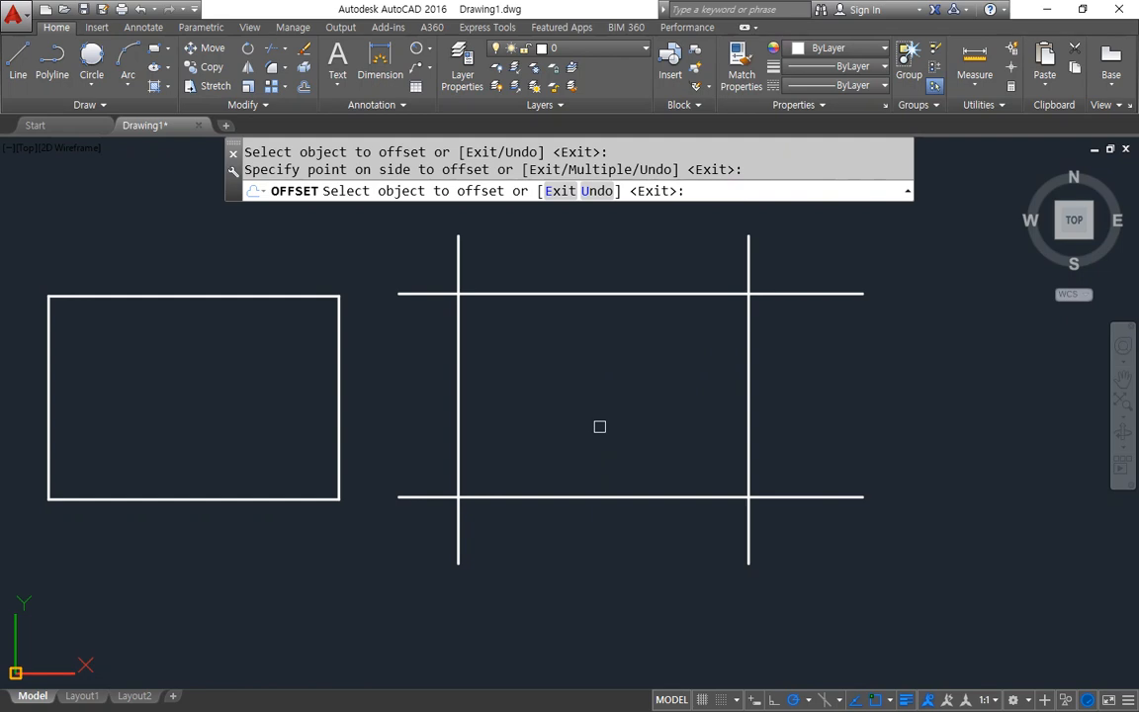
{"action": "key", "text": "Return"}
Step: Trim all overhanging line ends outside the third rectangle with a fence around it and end the Trim command
{"action": "type", "text": "tr"}
{"action": "key", "text": "Return"}
{"action": "key", "text": "Return"}
{"action": "type", "text": "f"}
{"action": "key", "text": "Return"}
{"action": "left_click", "coordinate": [854, 561]}
{"action": "left_click", "coordinate": [800, 264]}
{"action": "left_click", "coordinate": [422, 260]}
{"action": "left_click", "coordinate": [436, 519]}
{"action": "key", "text": "Return"}
{"action": "scroll", "coordinate": [369, 500], "scroll_direction": "down", "scroll_amount": 2}
{"action": "middle_click_drag", "start_coordinate": [376, 499], "coordinate": [532, 499]}
{"action": "left_click_drag", "start_coordinate": [143, 293], "coordinate": [697, 290]}
{"action": "left_click_drag", "start_coordinate": [169, 281], "coordinate": [156, 321]}
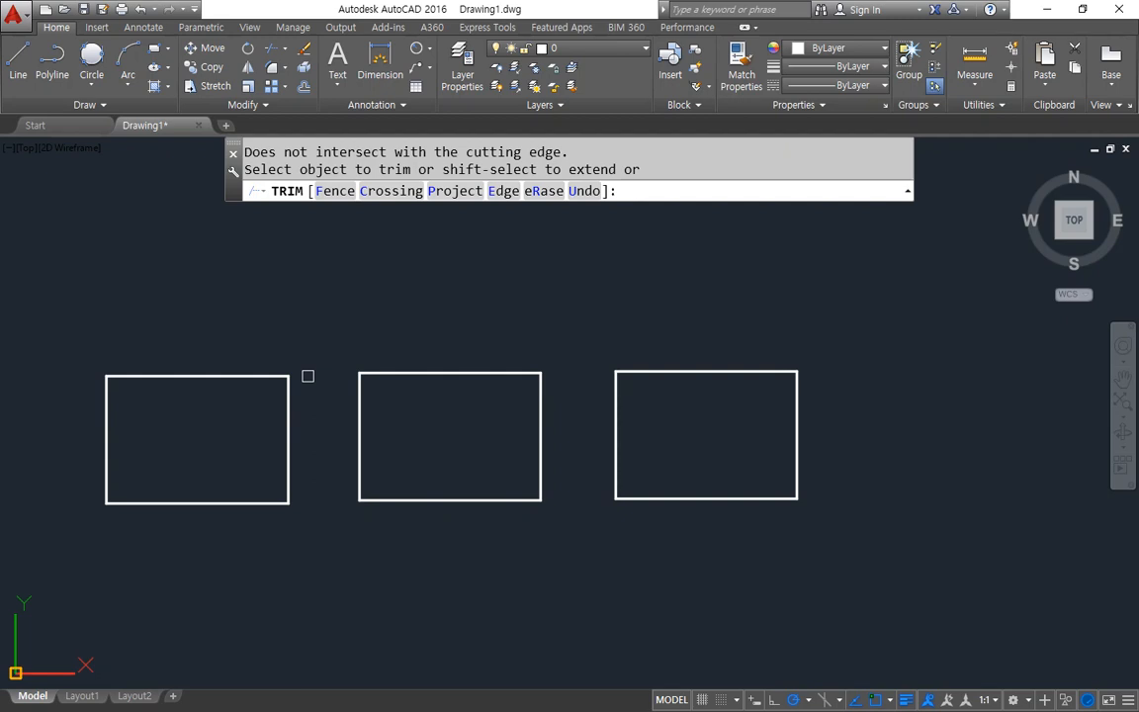
{"action": "key", "text": "Escape"}
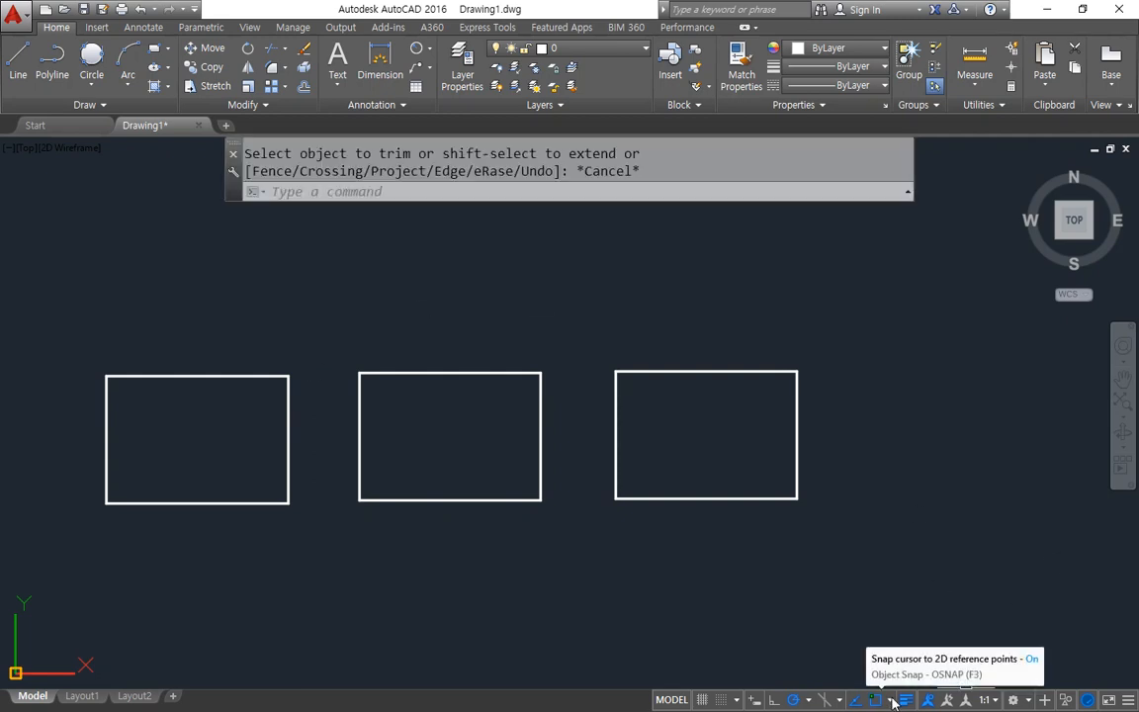
Step: Check the active object snap modes and draw a vertical line between the midpoints of the rightmost rectangle's top and bottom edges
{"action": "left_click", "coordinate": [889, 700]}
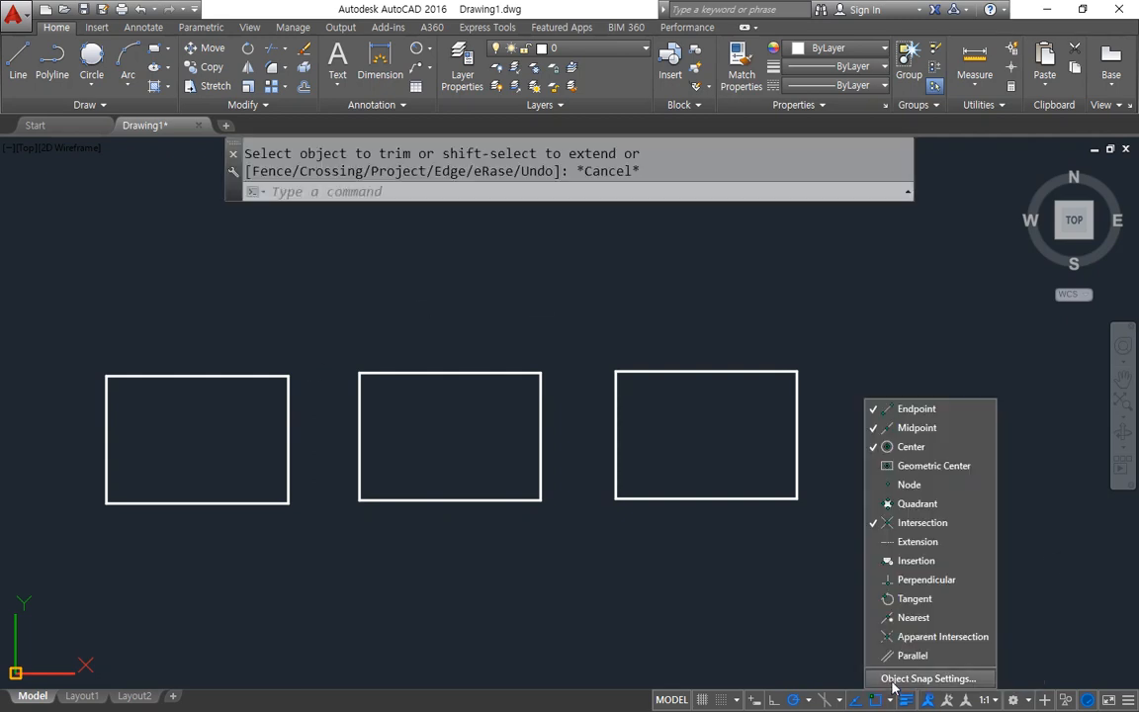
{"action": "left_click", "coordinate": [916, 427]}
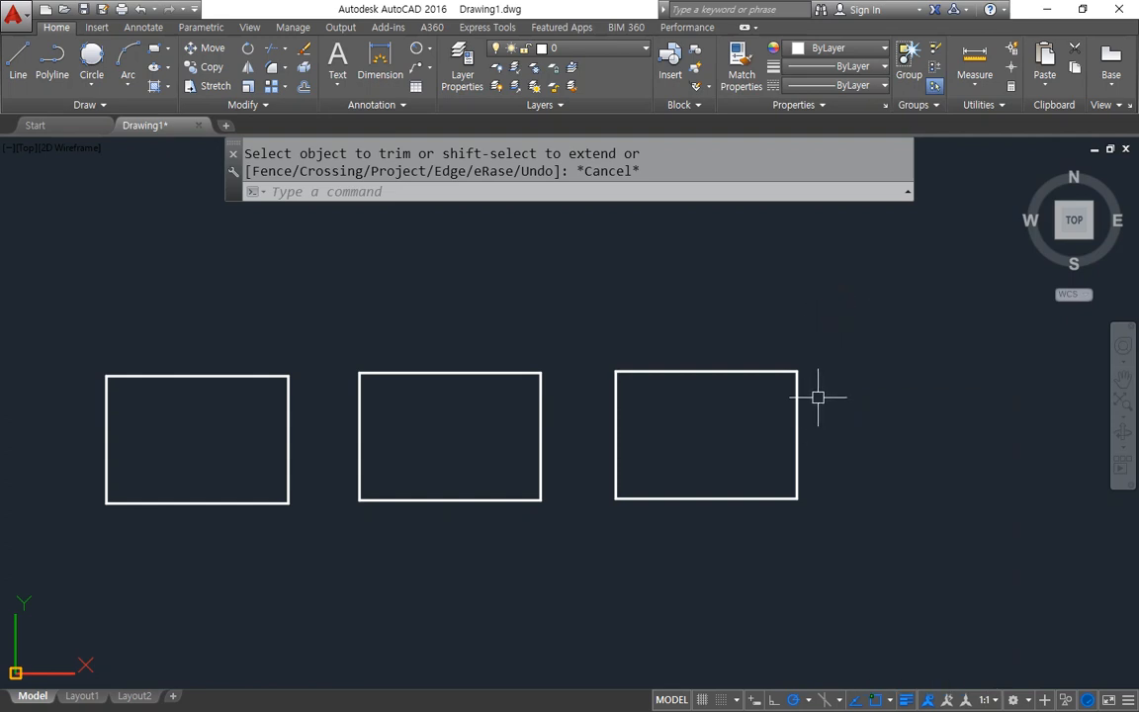
{"action": "type", "text": "l"}
{"action": "key", "text": "Return"}
{"action": "left_click", "coordinate": [718, 372]}
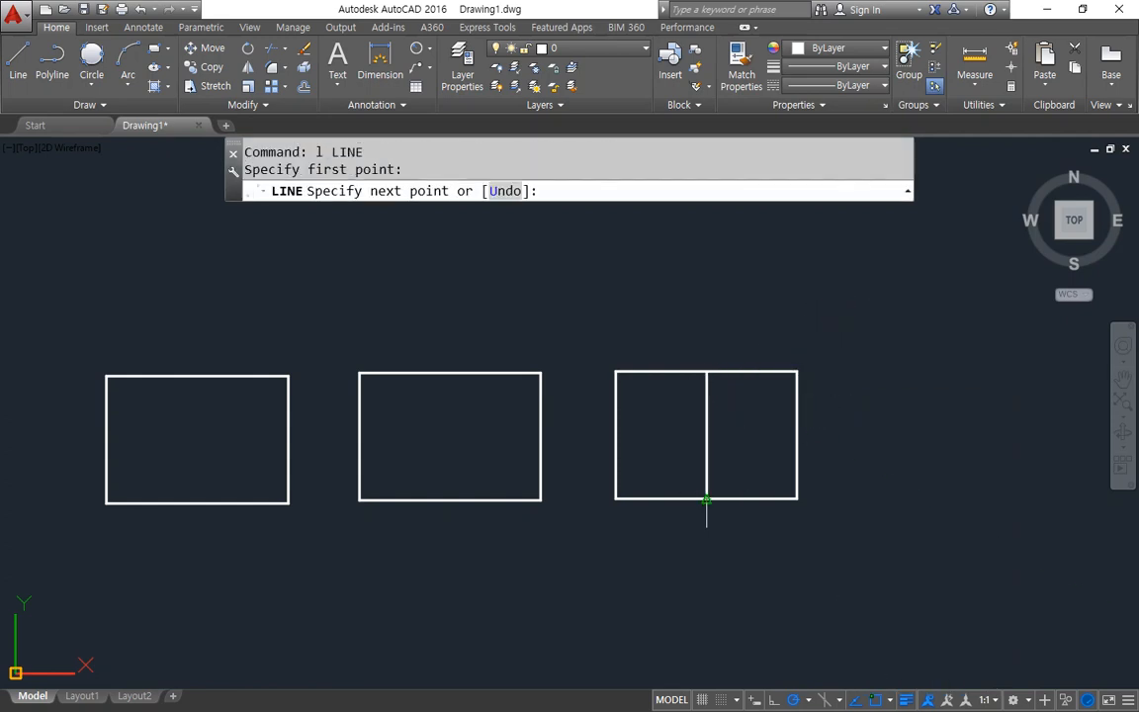
{"action": "left_click", "coordinate": [704, 499]}
{"action": "key", "text": "Escape"}
Step: Draw a V through the rectangle from its top-left corner to the bottom edge's midpoint and up to its top-right corner
{"action": "scroll", "coordinate": [703, 465], "scroll_direction": "up", "scroll_amount": 2}
{"action": "scroll", "coordinate": [703, 465], "scroll_direction": "up", "scroll_amount": 2}
{"action": "middle_click_drag", "start_coordinate": [735, 471], "coordinate": [653, 488]}
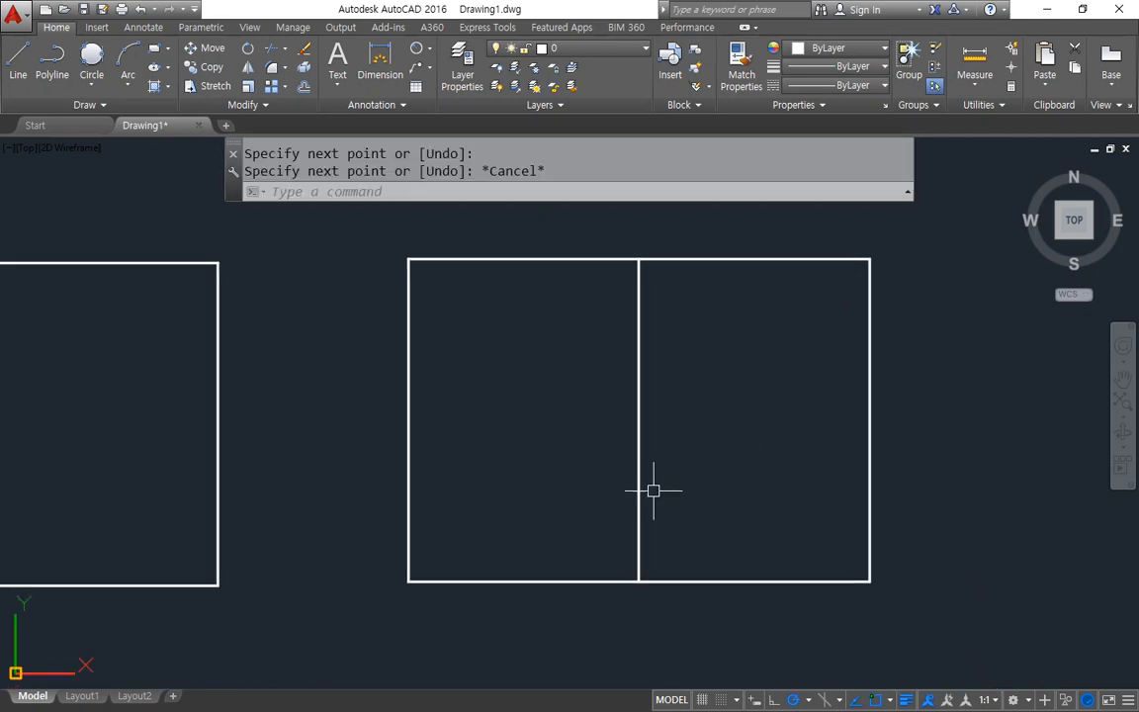
{"action": "key", "text": "Return"}
{"action": "left_click", "coordinate": [458, 247]}
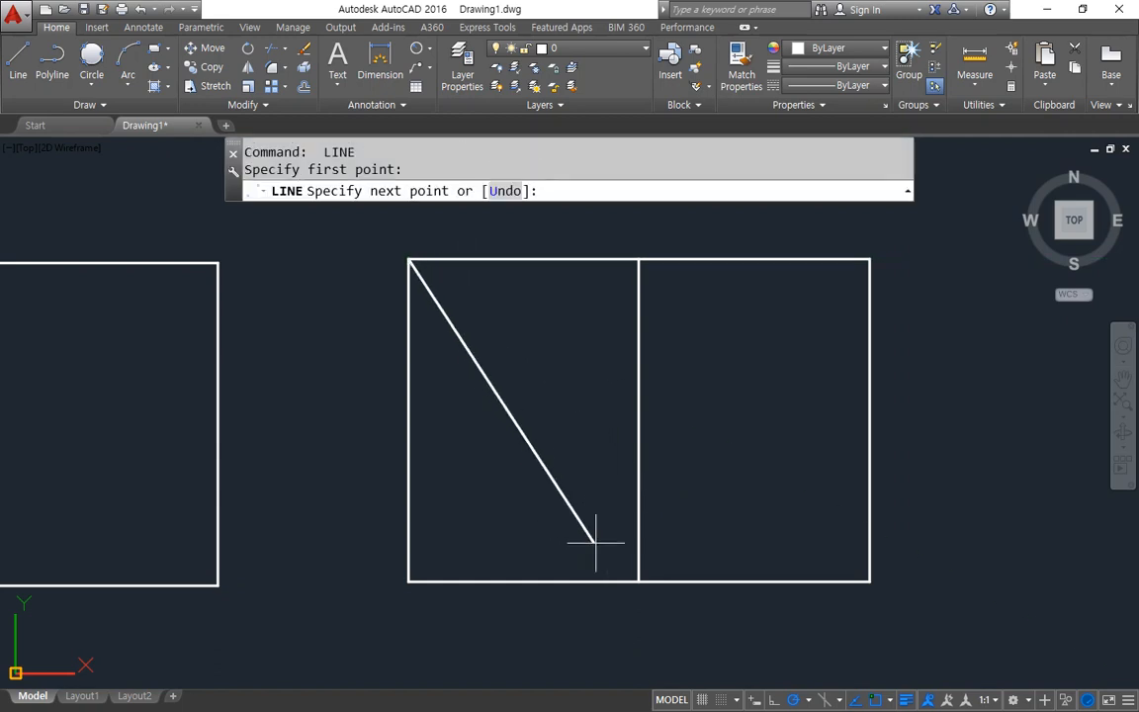
{"action": "left_click", "coordinate": [638, 577]}
{"action": "left_click", "coordinate": [869, 260]}
{"action": "key", "text": "Return"}
Step: Draw an inverted V from the rectangle's bottom-left corner to the top edge's midpoint and down to its bottom-right corner
{"action": "key", "text": "Return"}
{"action": "left_click", "coordinate": [410, 581]}
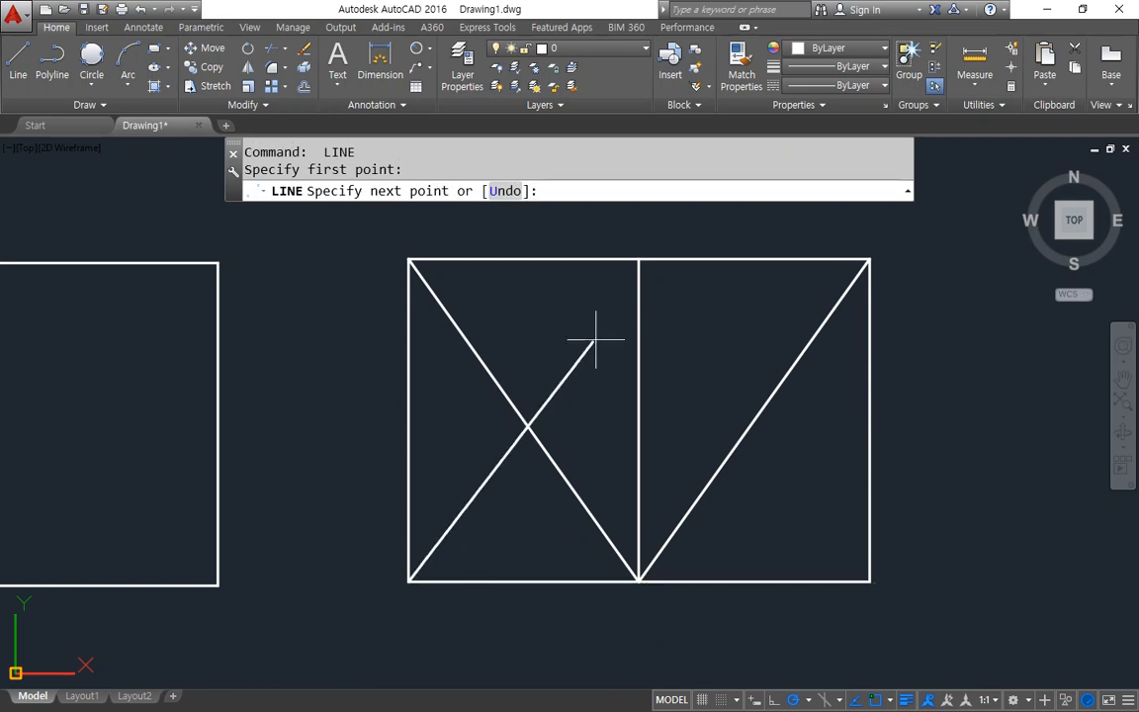
{"action": "left_click", "coordinate": [638, 260]}
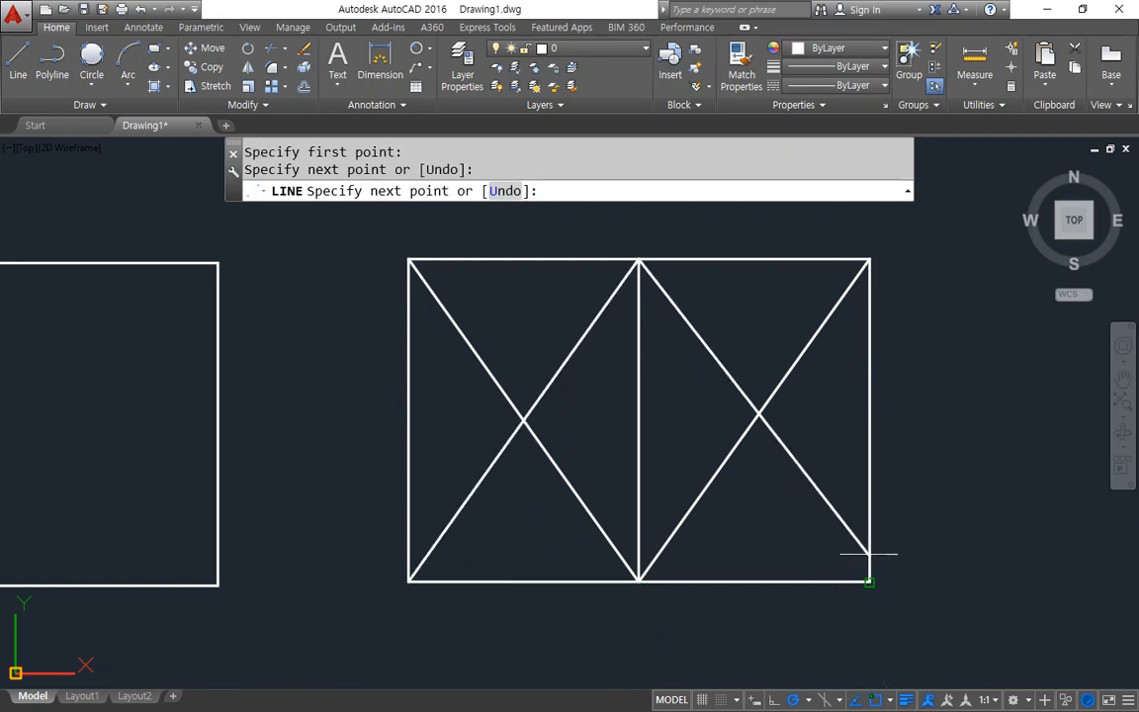
{"action": "left_click", "coordinate": [870, 582]}
{"action": "key", "text": "Return"}
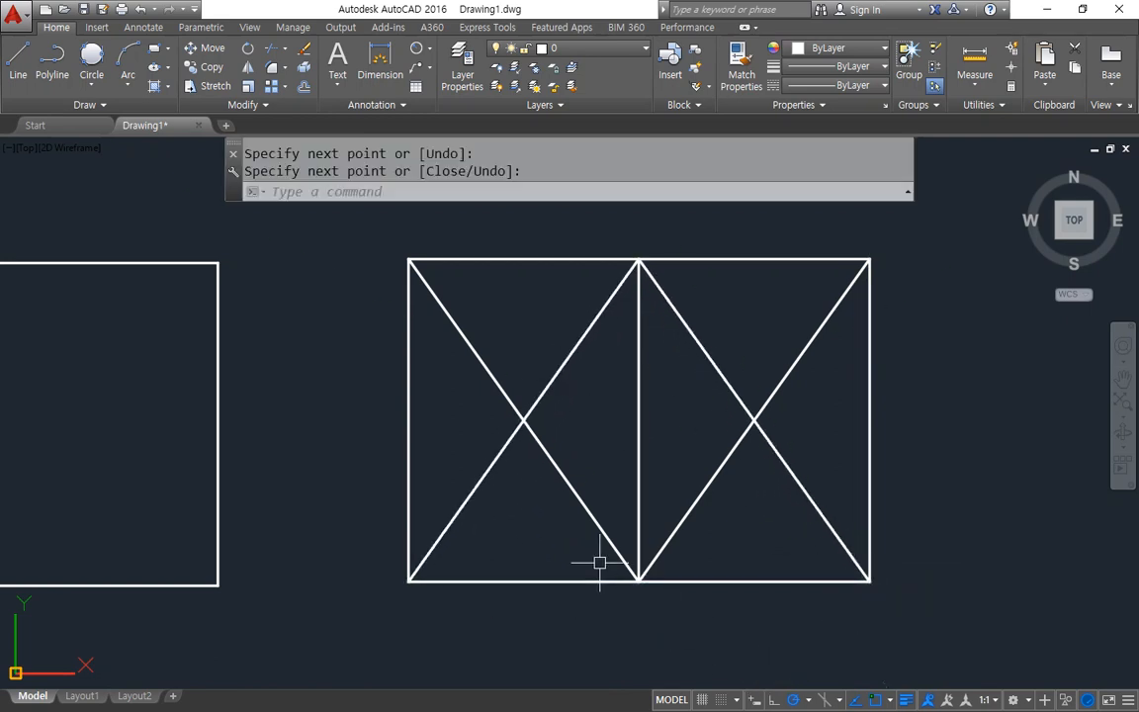
Step: Draw lines from the rectangle's top-left corner to the diagonals' intersection in the right half and back to the bottom-left corner
{"action": "key", "text": "Return"}
{"action": "left_click", "coordinate": [411, 262]}
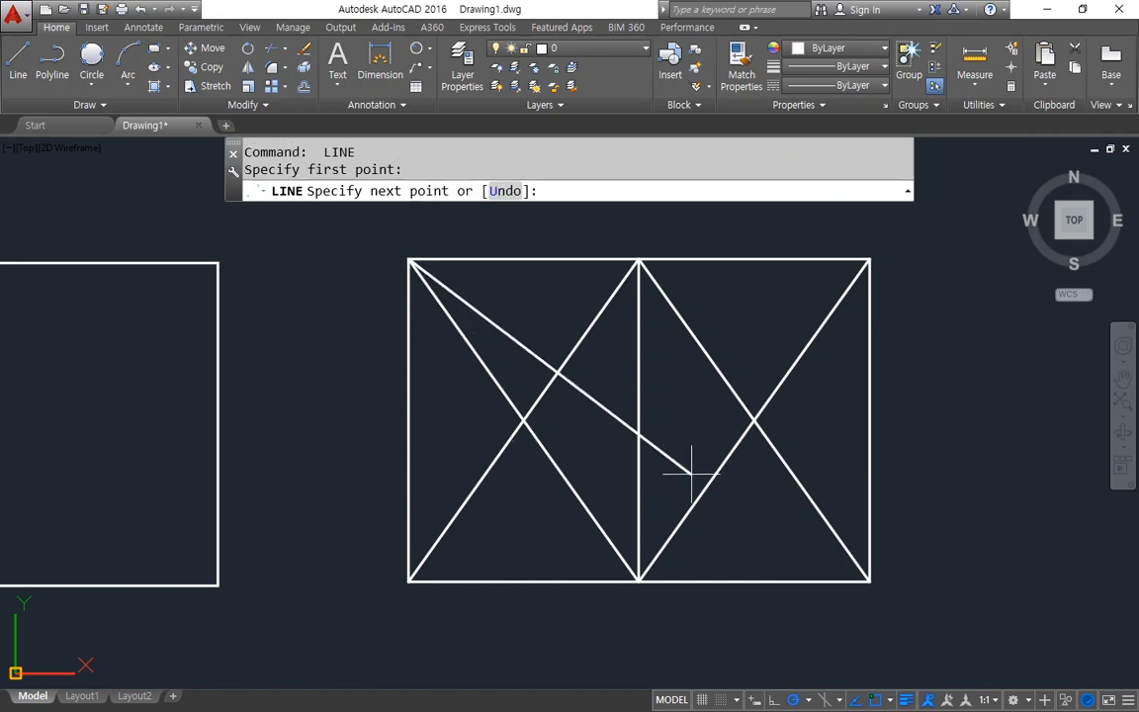
{"action": "left_click", "coordinate": [753, 421]}
{"action": "left_click", "coordinate": [412, 578]}
{"action": "key", "text": "Return"}
Step: Draw lines from the rectangle's top-right corner to the diagonals' intersection in the left half and back to the bottom-right corner
{"action": "key", "text": "Return"}
{"action": "left_click", "coordinate": [868, 261]}
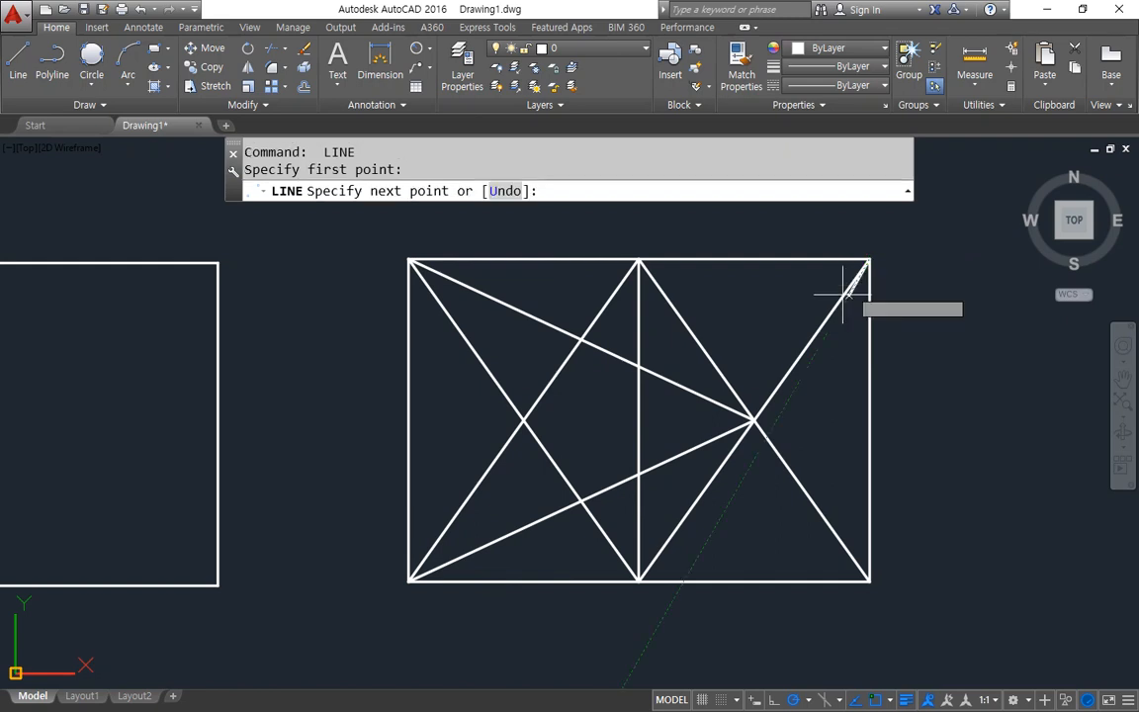
{"action": "left_click", "coordinate": [524, 420]}
{"action": "left_click", "coordinate": [868, 578]}
{"action": "key", "text": "Return"}
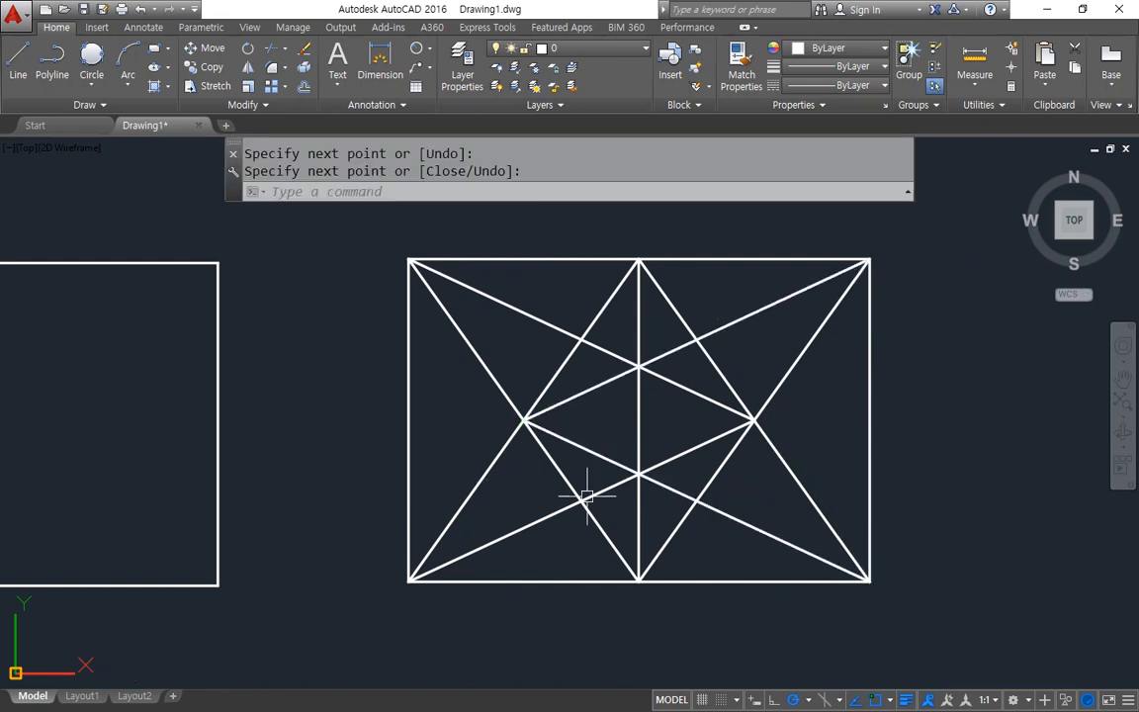
{"action": "left_click_drag", "start_coordinate": [532, 403], "coordinate": [531, 425]}
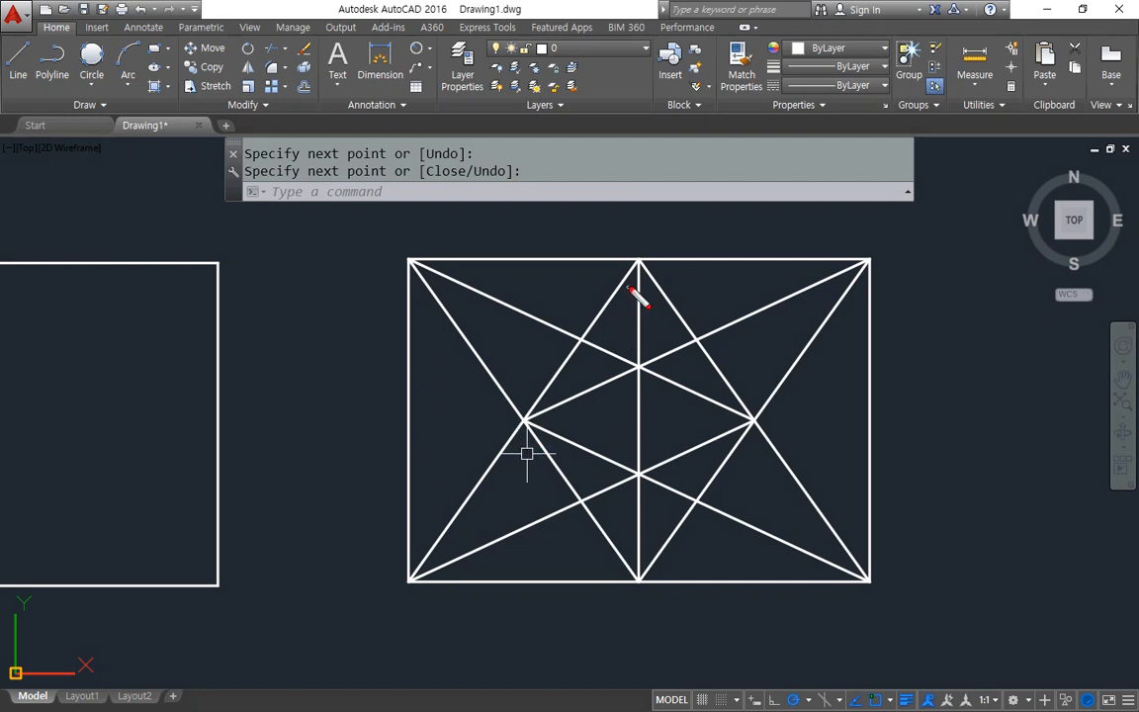
{"action": "mouse_move", "coordinate": [643, 269]}
{"action": "left_mouse_down"}
{"action": "mouse_move", "coordinate": [526, 411]}
{"action": "mouse_move", "coordinate": [448, 568]}
{"action": "mouse_move", "coordinate": [605, 314]}
{"action": "mouse_move", "coordinate": [406, 557]}
{"action": "mouse_move", "coordinate": [682, 273]}
{"action": "left_mouse_up"}
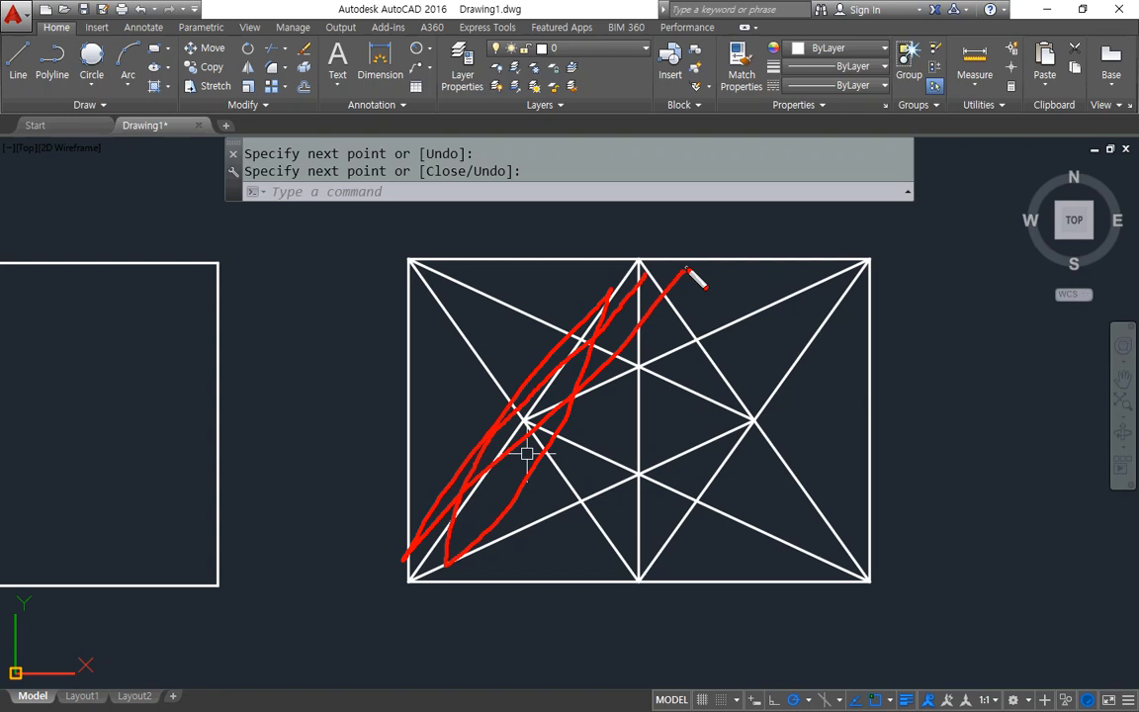
{"action": "key", "text": "Escape"}
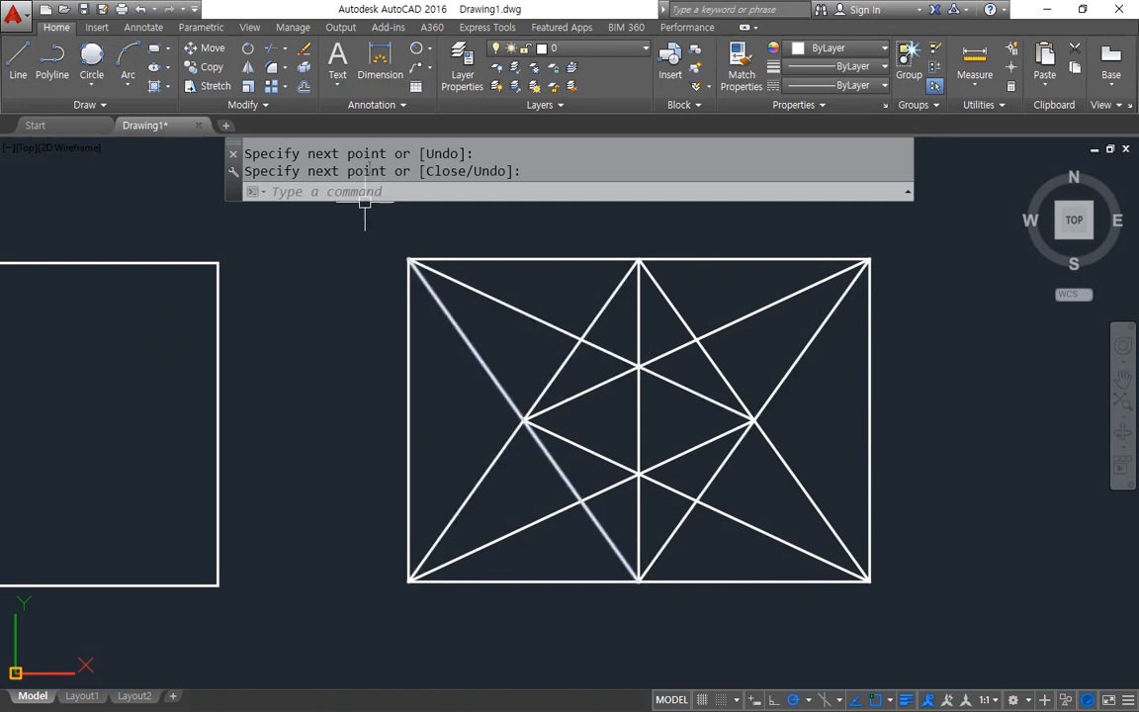
Step: Draw lines from the upper-left inner intersection to the rectangle's left edge midpoint and on to the lower-left inner intersection
{"action": "key", "text": "Return"}
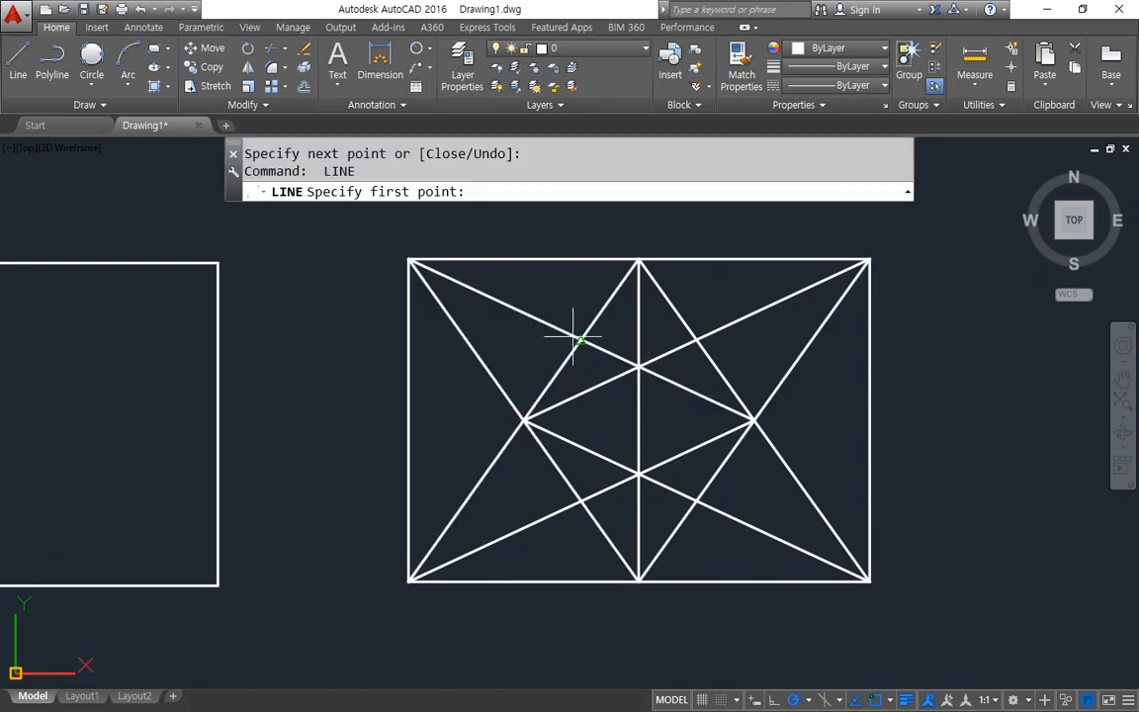
{"action": "left_click", "coordinate": [573, 337]}
{"action": "left_click", "coordinate": [409, 420]}
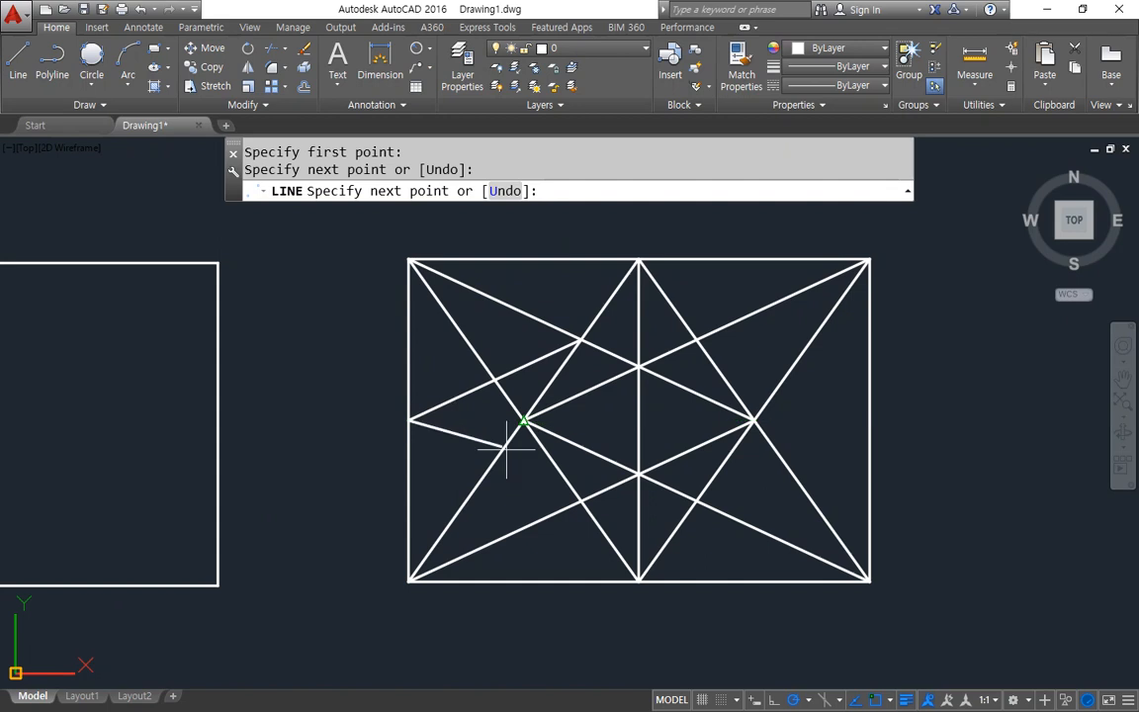
{"action": "left_click", "coordinate": [583, 495]}
{"action": "key", "text": "Return"}
Step: Draw lines from the upper-right inner intersection to the rectangle's right edge midpoint and on to the lower-right inner intersection
{"action": "key", "text": "Return"}
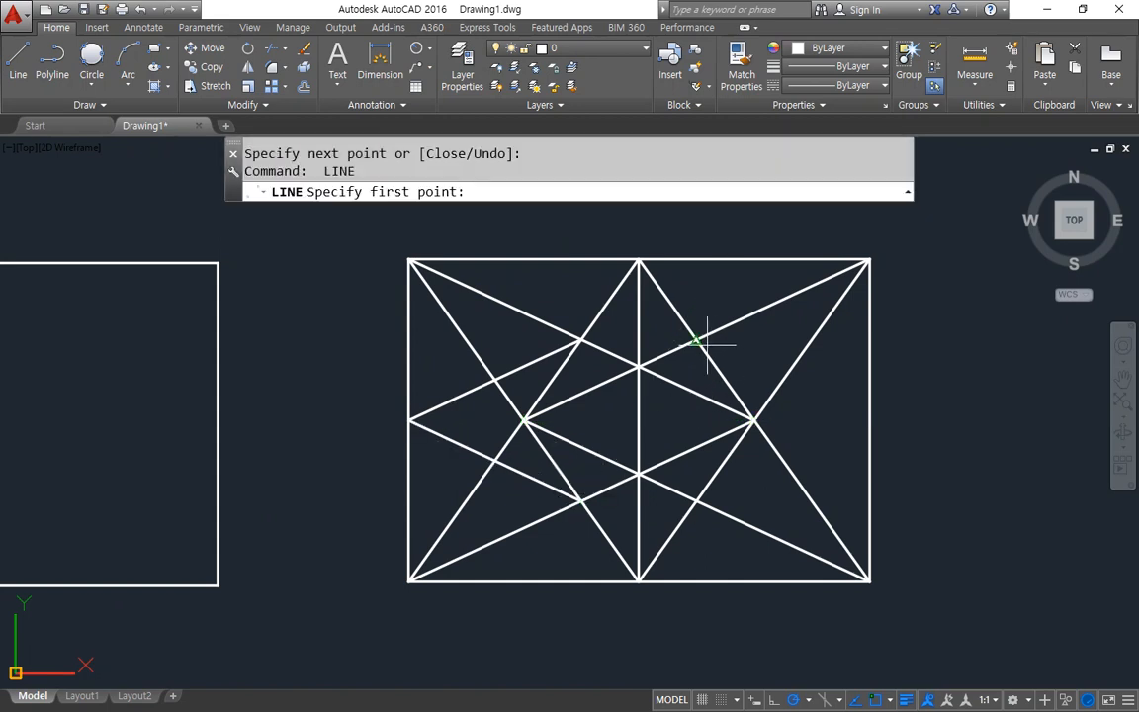
{"action": "left_click", "coordinate": [697, 342]}
{"action": "left_click", "coordinate": [870, 420]}
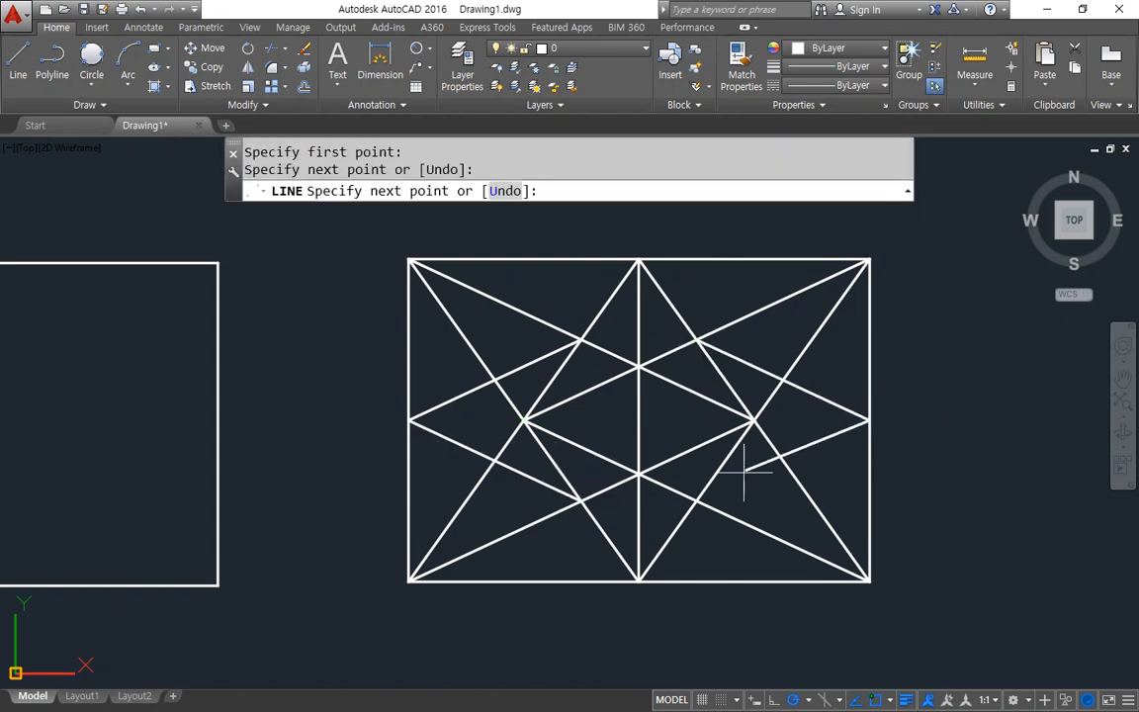
{"action": "left_click", "coordinate": [697, 499]}
{"action": "key", "text": "Return"}
{"action": "mouse_move", "coordinate": [442, 650]}
{"action": "left_mouse_down"}
{"action": "mouse_move", "coordinate": [379, 244]}
{"action": "mouse_move", "coordinate": [1028, 416]}
{"action": "mouse_move", "coordinate": [502, 571]}
{"action": "left_mouse_up"}
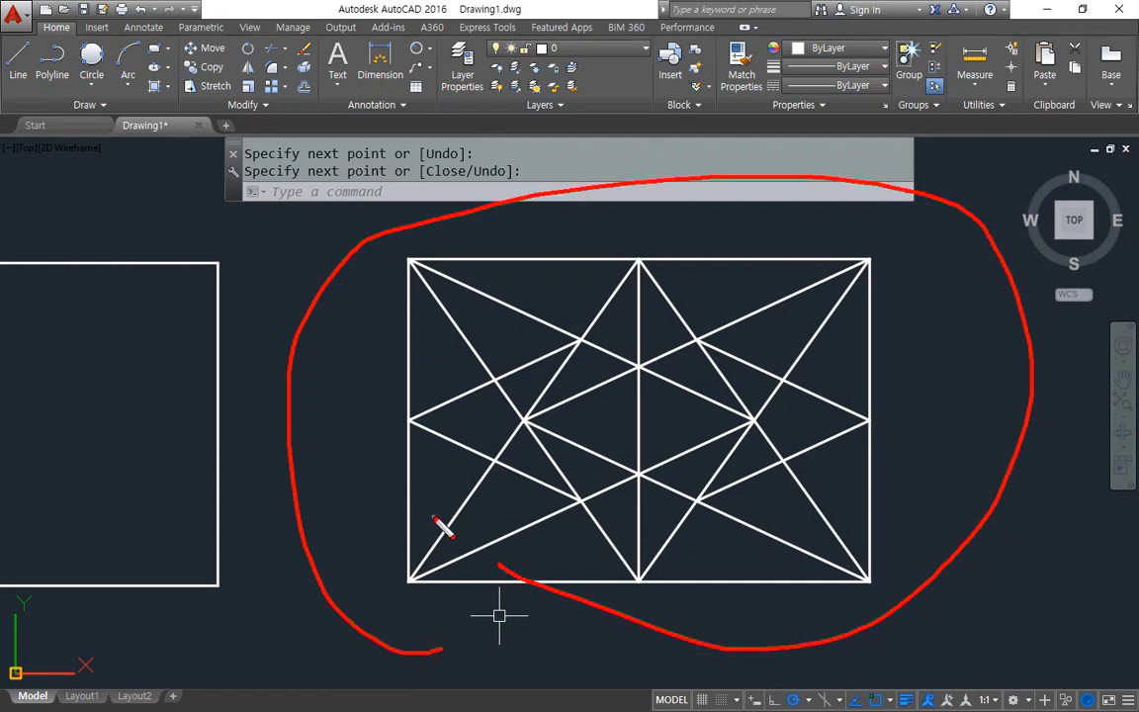
{"action": "key", "text": "Escape"}
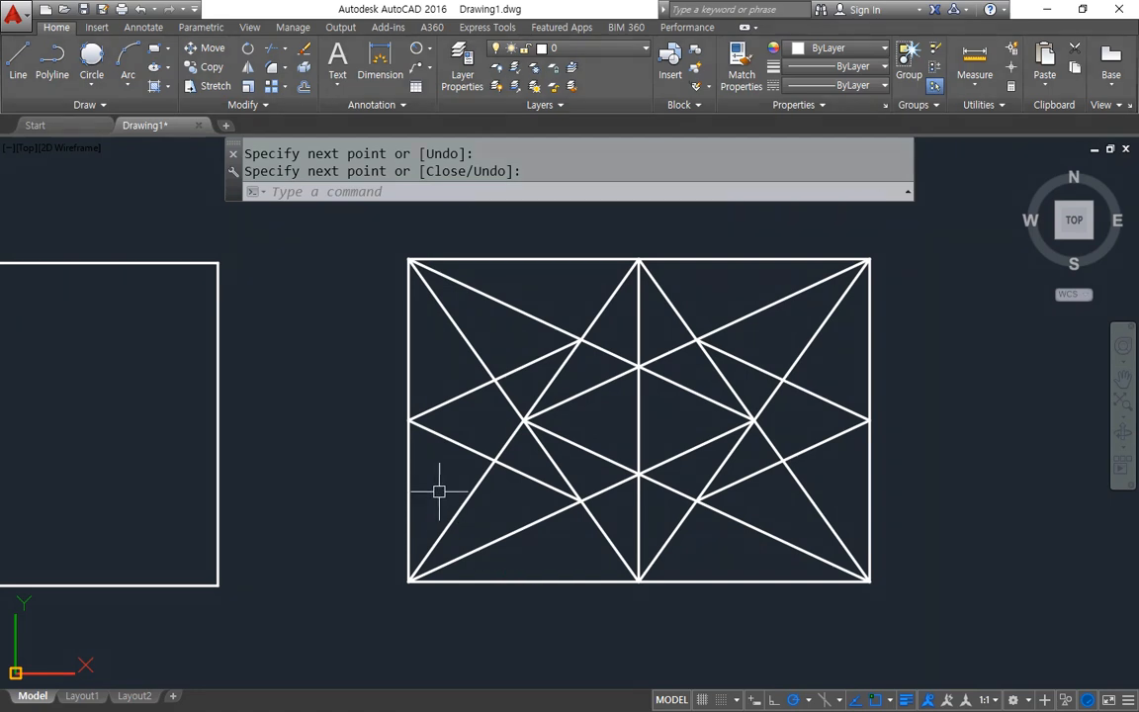
Step: Switch to Chrome and examine the overall, square, gap and band dimensions of the interlocking four-square example
{"action": "key", "text": "alt+Tab"}
{"action": "scroll", "coordinate": [957, 460], "scroll_direction": "up", "scroll_amount": 5}
{"action": "scroll", "coordinate": [974, 460], "scroll_direction": "down", "scroll_amount": 5}
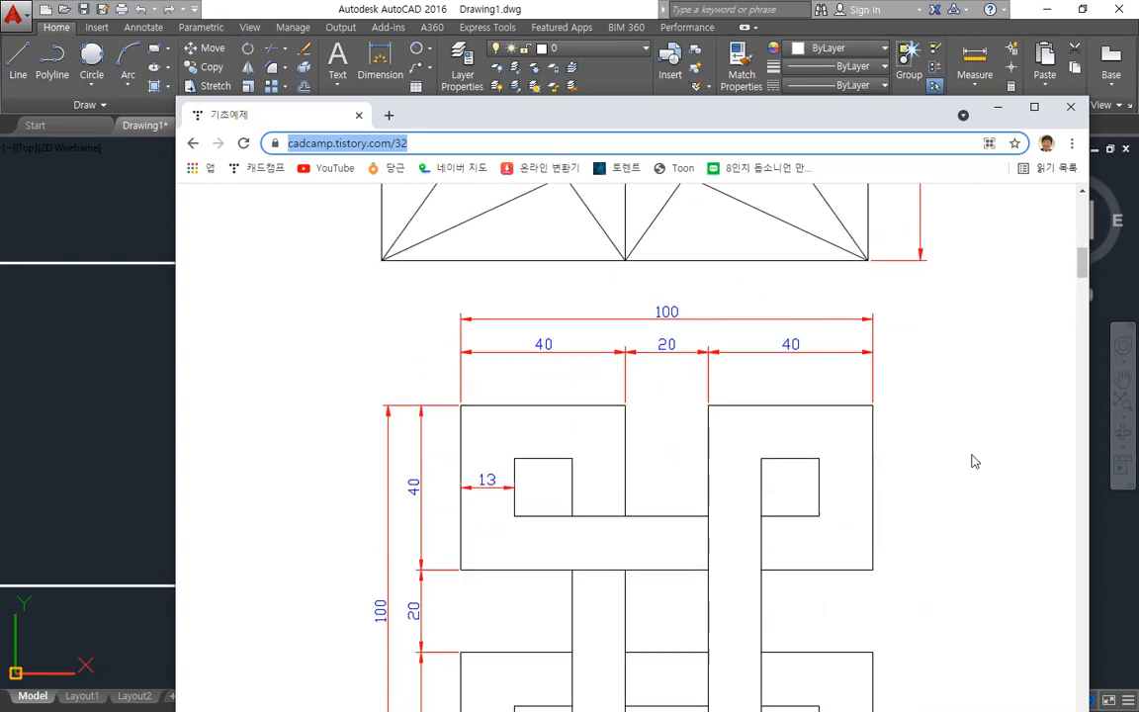
{"action": "double_click", "coordinate": [758, 118]}
{"action": "scroll", "coordinate": [755, 374], "scroll_direction": "up", "scroll_amount": 3}
{"action": "mouse_move", "coordinate": [566, 659]}
{"action": "left_mouse_down"}
{"action": "mouse_move", "coordinate": [389, 521]}
{"action": "mouse_move", "coordinate": [796, 184]}
{"action": "mouse_move", "coordinate": [880, 629]}
{"action": "mouse_move", "coordinate": [751, 635]}
{"action": "left_mouse_up"}
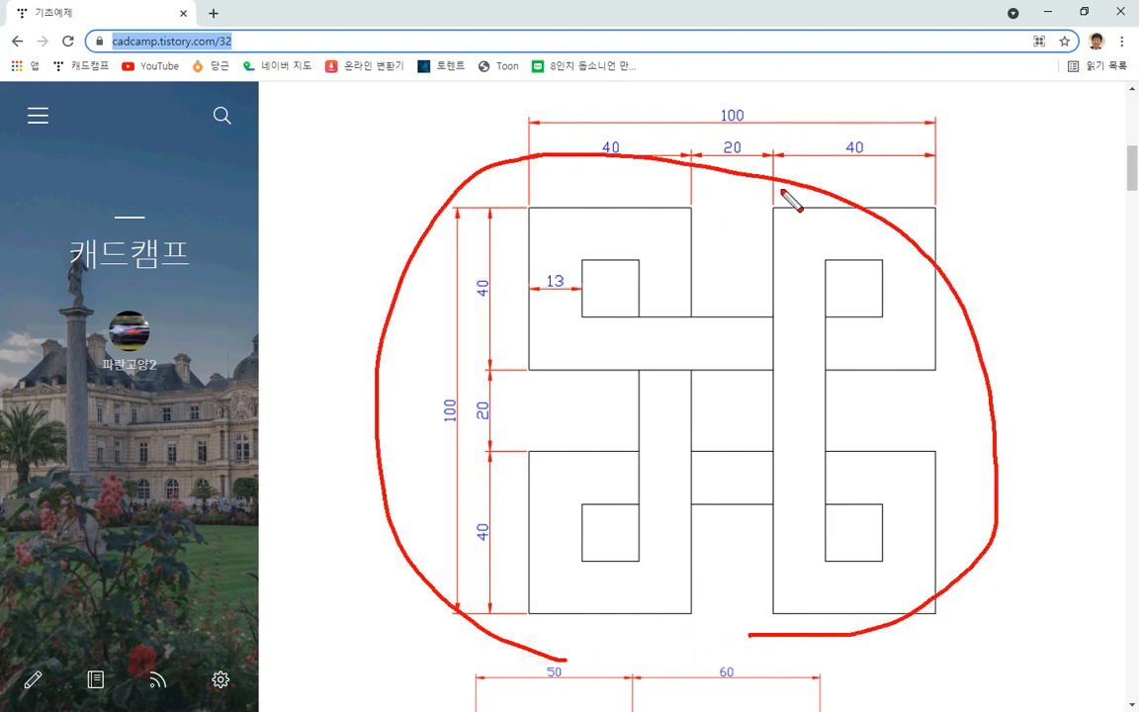
{"action": "left_click_drag", "start_coordinate": [711, 172], "coordinate": [686, 183]}
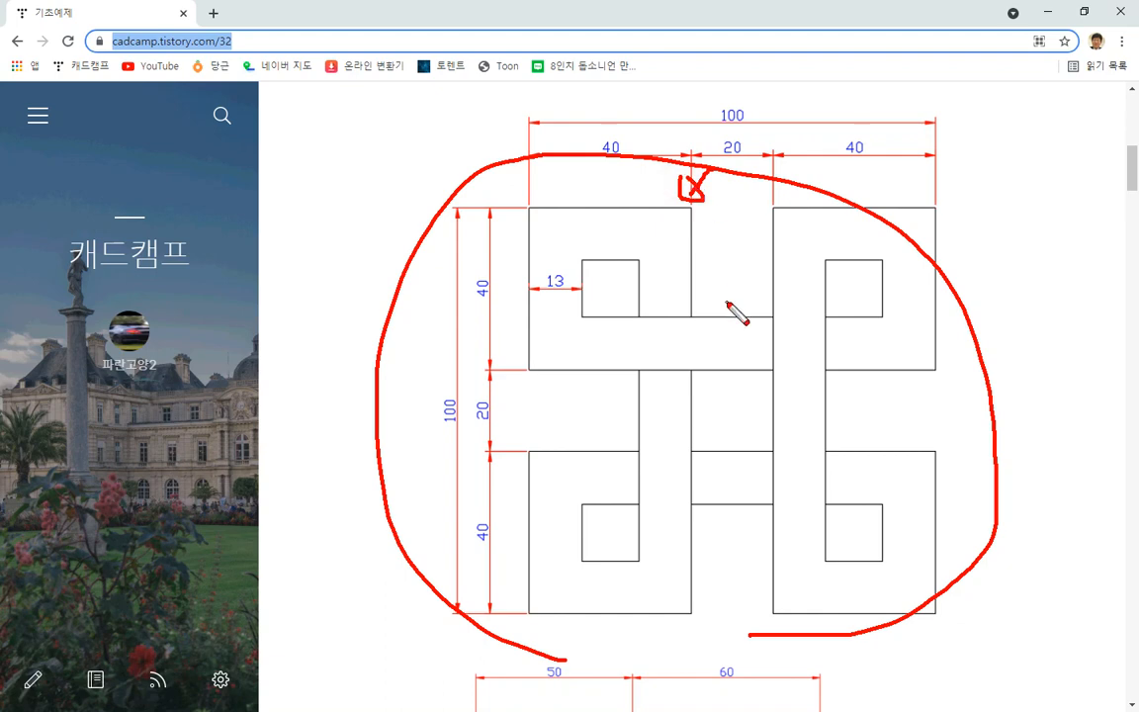
{"action": "key", "text": "Escape"}
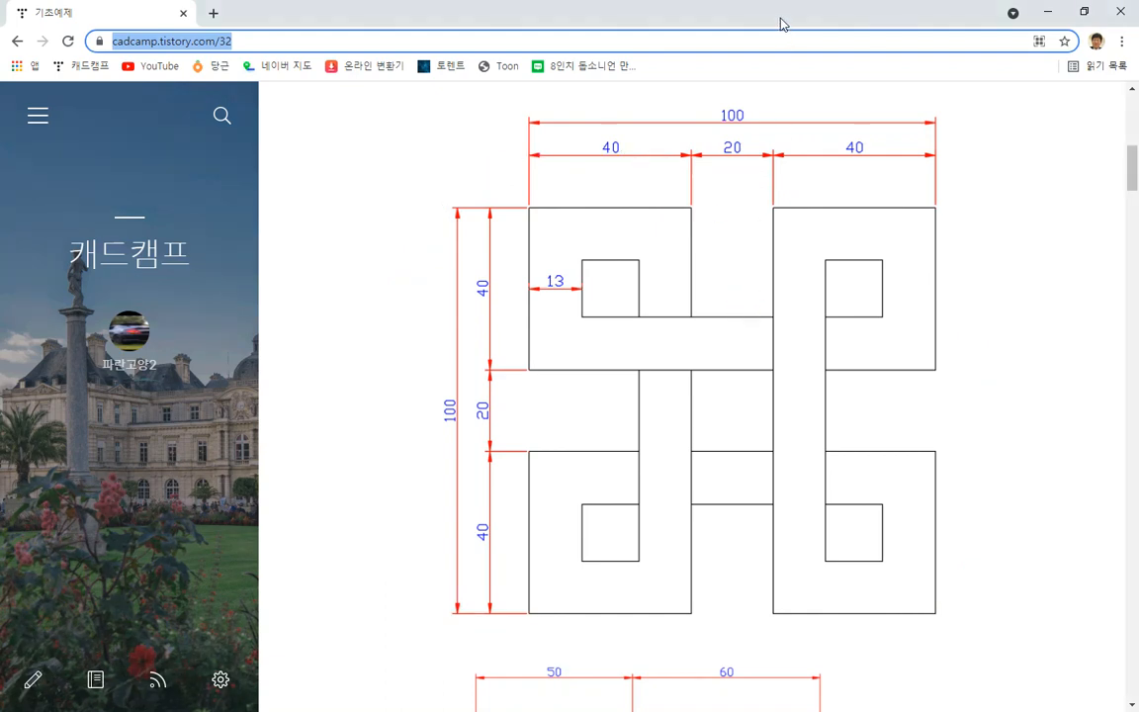
{"action": "key", "text": "ctrl+2"}
{"action": "mouse_move", "coordinate": [751, 94]}
{"action": "left_mouse_down"}
{"action": "mouse_move", "coordinate": [761, 111]}
{"action": "mouse_move", "coordinate": [748, 140]}
{"action": "left_mouse_up"}
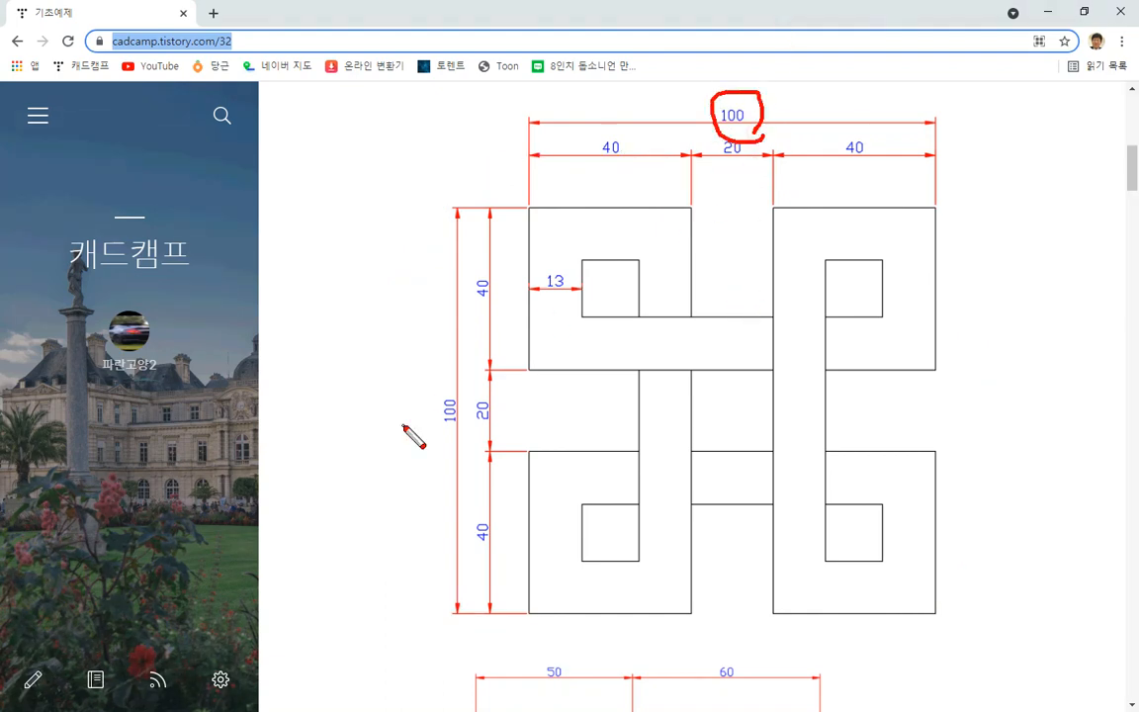
{"action": "left_click_drag", "start_coordinate": [433, 437], "coordinate": [471, 433]}
{"action": "mouse_move", "coordinate": [500, 319]}
{"action": "left_mouse_down"}
{"action": "mouse_move", "coordinate": [468, 288]}
{"action": "mouse_move", "coordinate": [495, 284]}
{"action": "left_mouse_up"}
{"action": "left_click_drag", "start_coordinate": [483, 513], "coordinate": [508, 540]}
{"action": "mouse_move", "coordinate": [559, 269]}
{"action": "left_mouse_down"}
{"action": "mouse_move", "coordinate": [547, 303]}
{"action": "mouse_move", "coordinate": [556, 287]}
{"action": "left_mouse_up"}
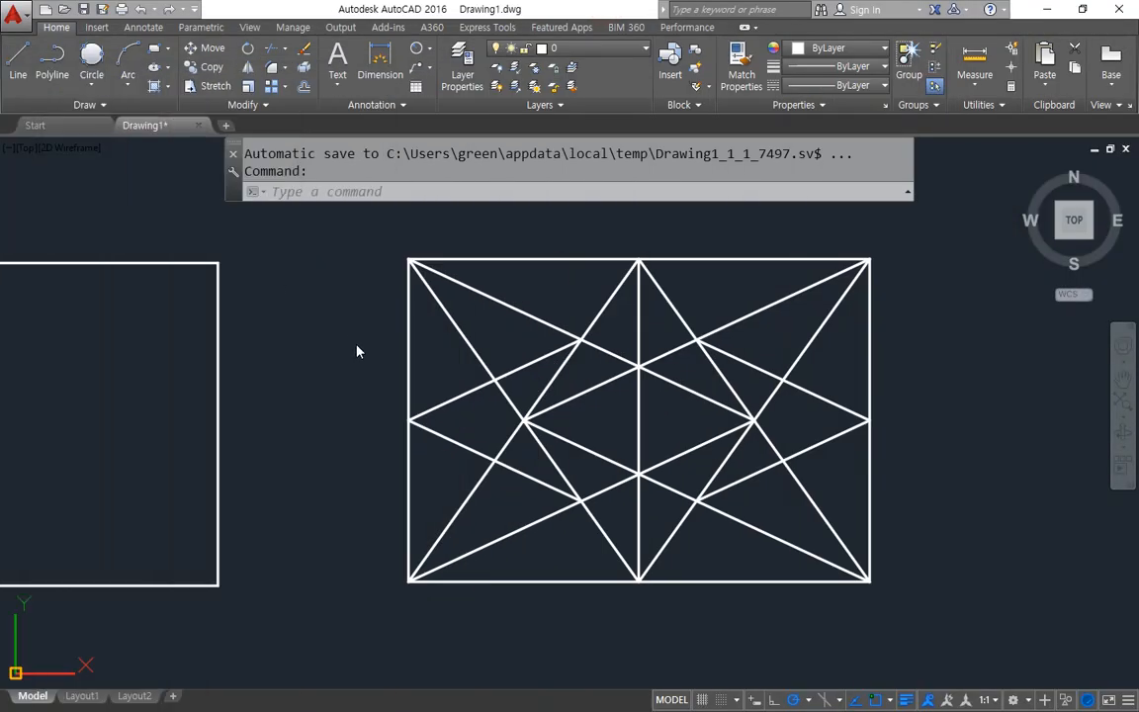
Step: Switch back to AutoCAD, erase all objects and zoom to the whole drawing area
{"action": "type", "text": "e"}
{"action": "key", "text": "Return"}
{"action": "type", "text": "all"}
{"action": "key", "text": "Return"}
{"action": "key", "text": "Return"}
{"action": "type", "text": "x"}
{"action": "key", "text": "Return"}
{"action": "key", "text": "Escape"}
{"action": "type", "text": "z"}
{"action": "key", "text": "Return"}
{"action": "type", "text": "a"}
{"action": "key", "text": "Return"}
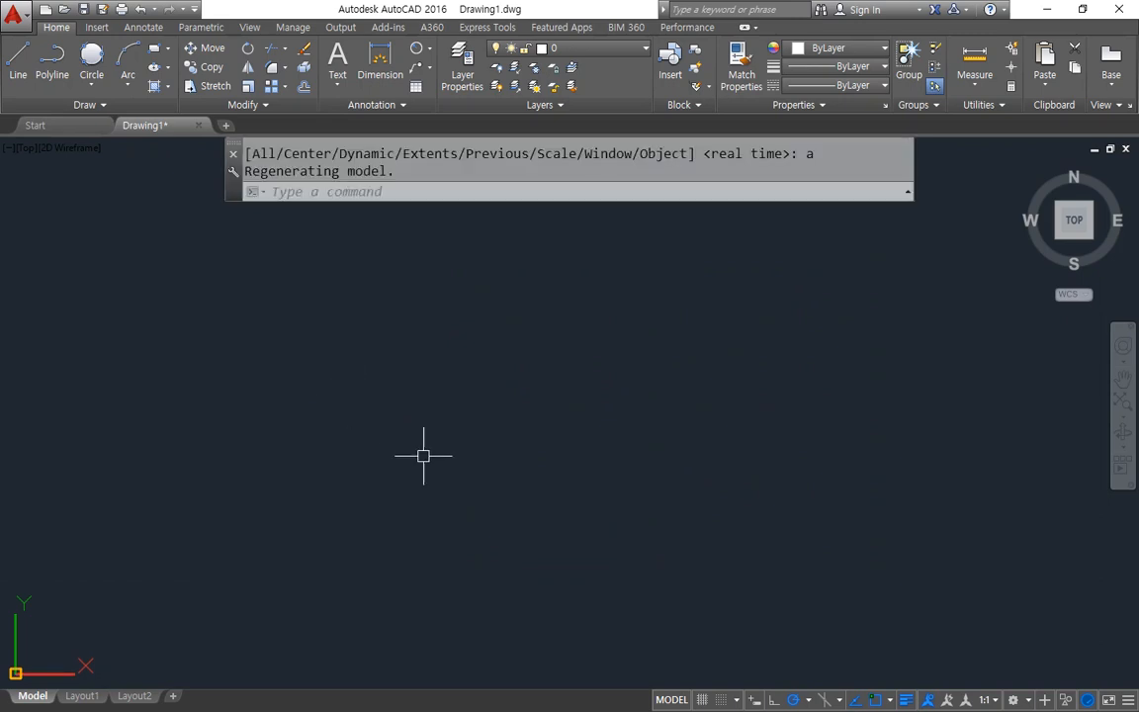
Step: Draw a long horizontal line and a long vertical line crossing it near its left end, using polar tracking
{"action": "type", "text": "l"}
{"action": "key", "text": "Return"}
{"action": "left_click", "coordinate": [198, 431]}
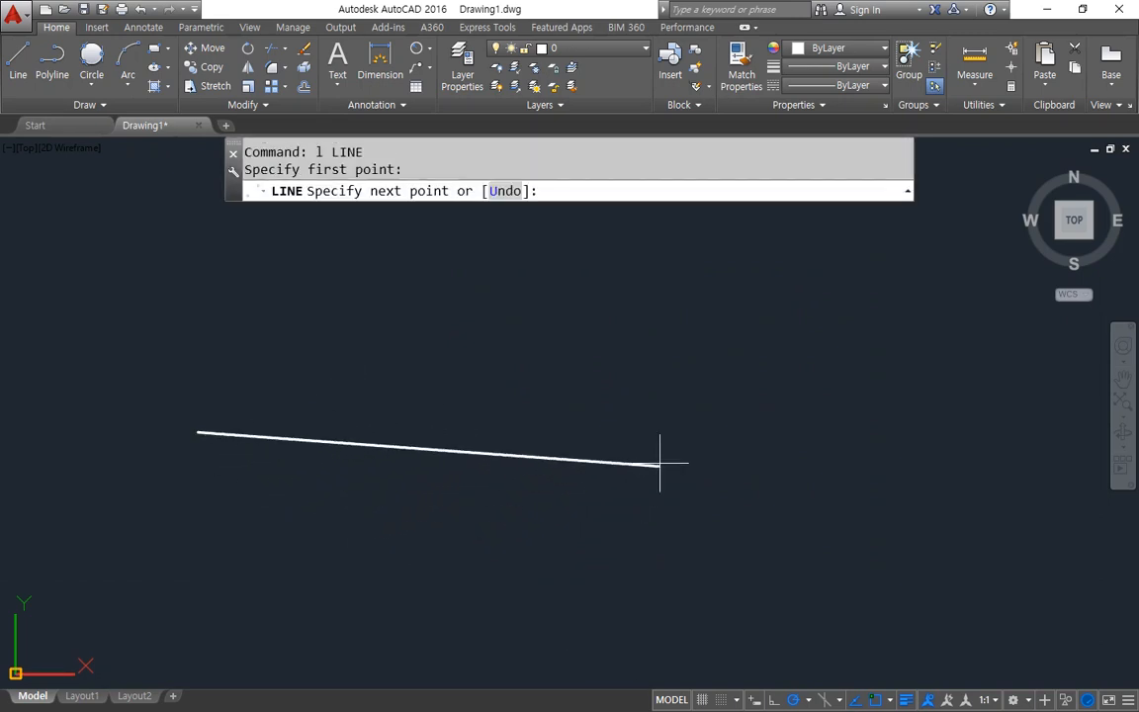
{"action": "left_click", "coordinate": [670, 431]}
{"action": "key", "text": "Return"}
{"action": "key", "text": "Return"}
{"action": "left_click", "coordinate": [246, 491]}
{"action": "middle_click_drag", "start_coordinate": [235, 361], "coordinate": [229, 491]}
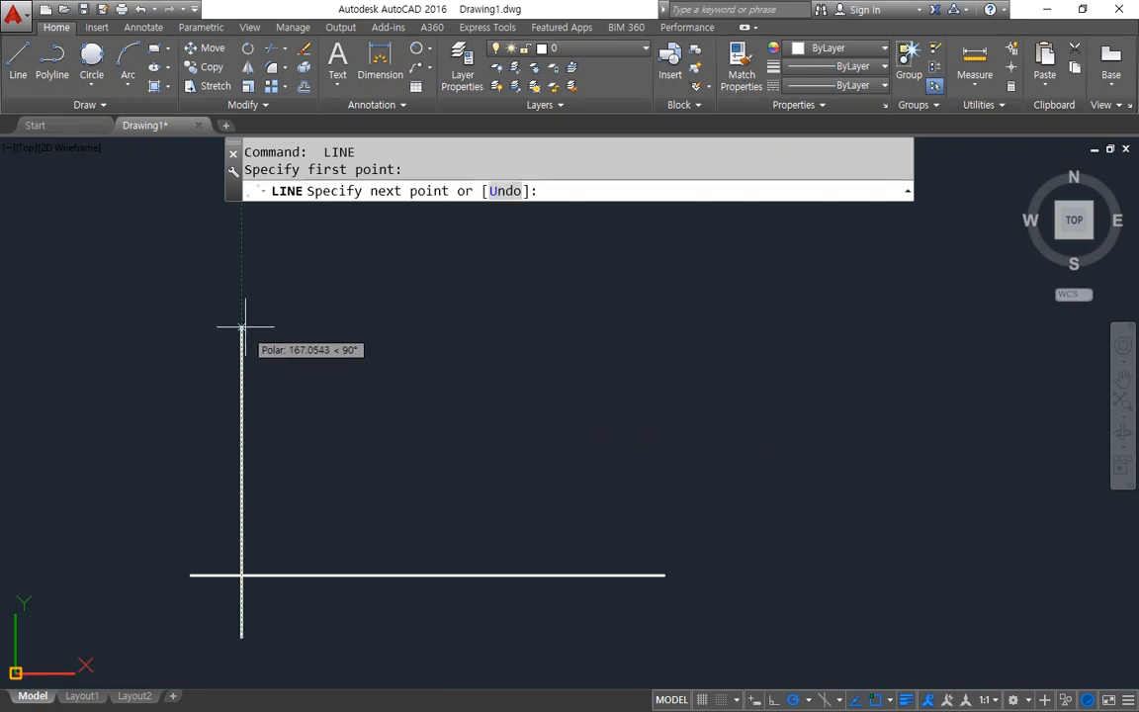
{"action": "left_click", "coordinate": [241, 271]}
{"action": "key", "text": "Return"}
Step: Offset the vertical line 100 to the right and the horizontal line 100 upward
{"action": "type", "text": "o"}
{"action": "key", "text": "Return"}
{"action": "type", "text": "100"}
{"action": "key", "text": "Return"}
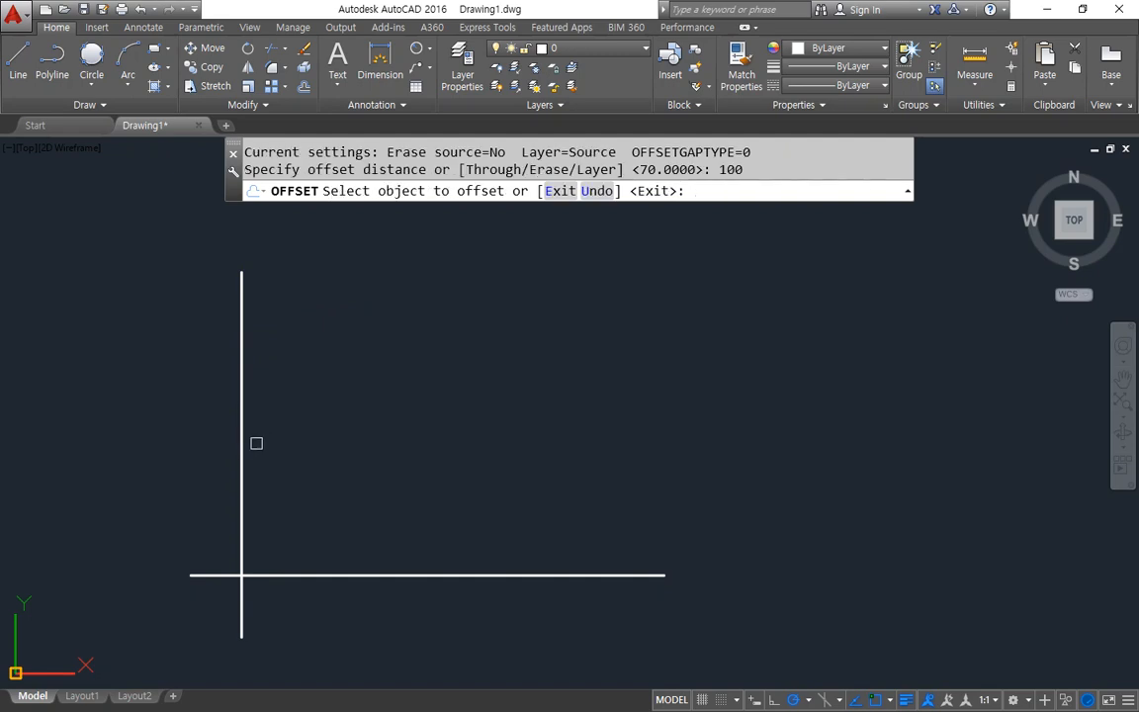
{"action": "left_click", "coordinate": [248, 448]}
{"action": "left_click", "coordinate": [326, 450]}
{"action": "left_click", "coordinate": [320, 575]}
{"action": "left_click", "coordinate": [334, 494]}
{"action": "key", "text": "Return"}
Step: Trim all the protruding line ends with a fence around the 100 × 100 square
{"action": "type", "text": "tr"}
{"action": "key", "text": "Return"}
{"action": "key", "text": "Return"}
{"action": "type", "text": "f"}
{"action": "key", "text": "Return"}
{"action": "left_click", "coordinate": [503, 602]}
{"action": "left_click", "coordinate": [482, 334]}
{"action": "left_click", "coordinate": [218, 338]}
{"action": "left_click", "coordinate": [222, 593]}
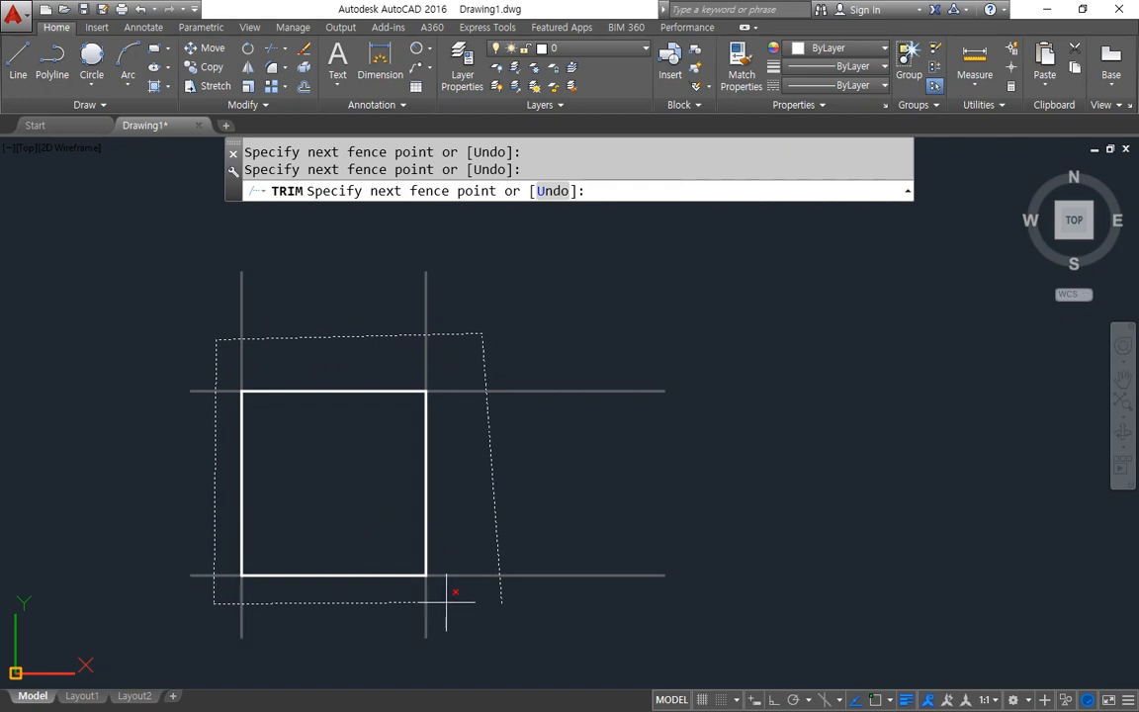
{"action": "key", "text": "Return"}
{"action": "left_click", "coordinate": [254, 623]}
{"action": "left_click", "coordinate": [246, 618]}
{"action": "left_click", "coordinate": [167, 613]}
{"action": "key", "text": "Return"}
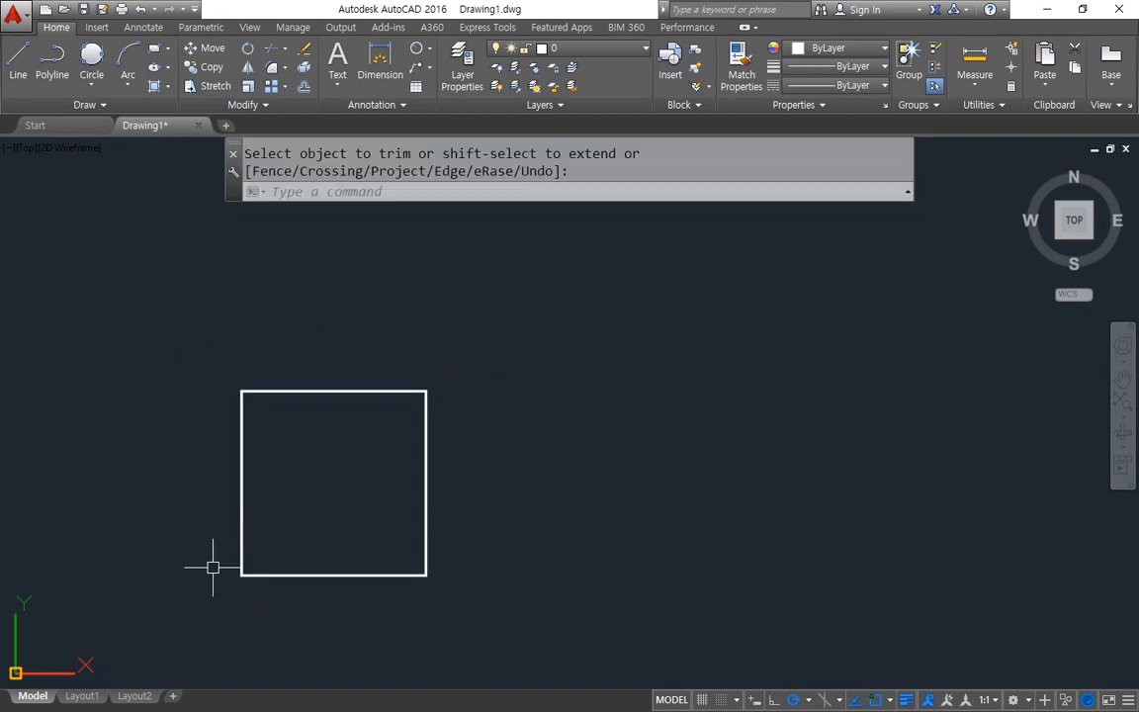
Step: Draw the bottom, right and top sides of a second square, each 100 long, to the right of the first
{"action": "key", "text": "Escape"}
{"action": "type", "text": "l"}
{"action": "key", "text": "Return"}
{"action": "left_click", "coordinate": [663, 573]}
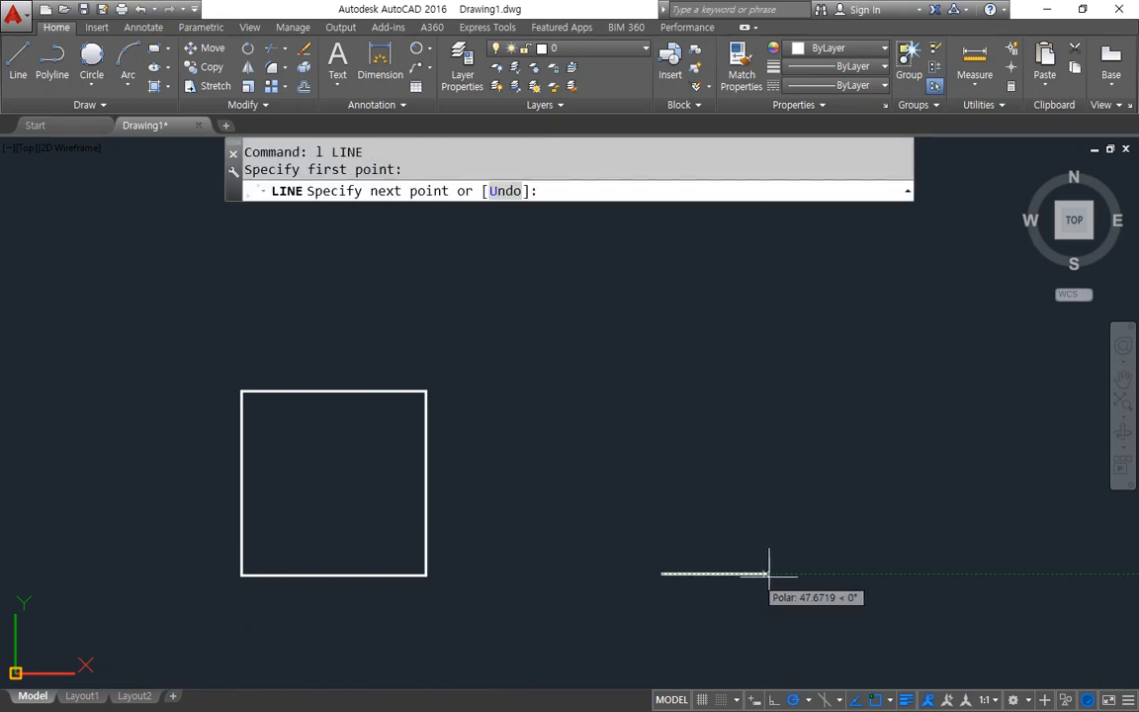
{"action": "type", "text": "100"}
{"action": "key", "text": "Return"}
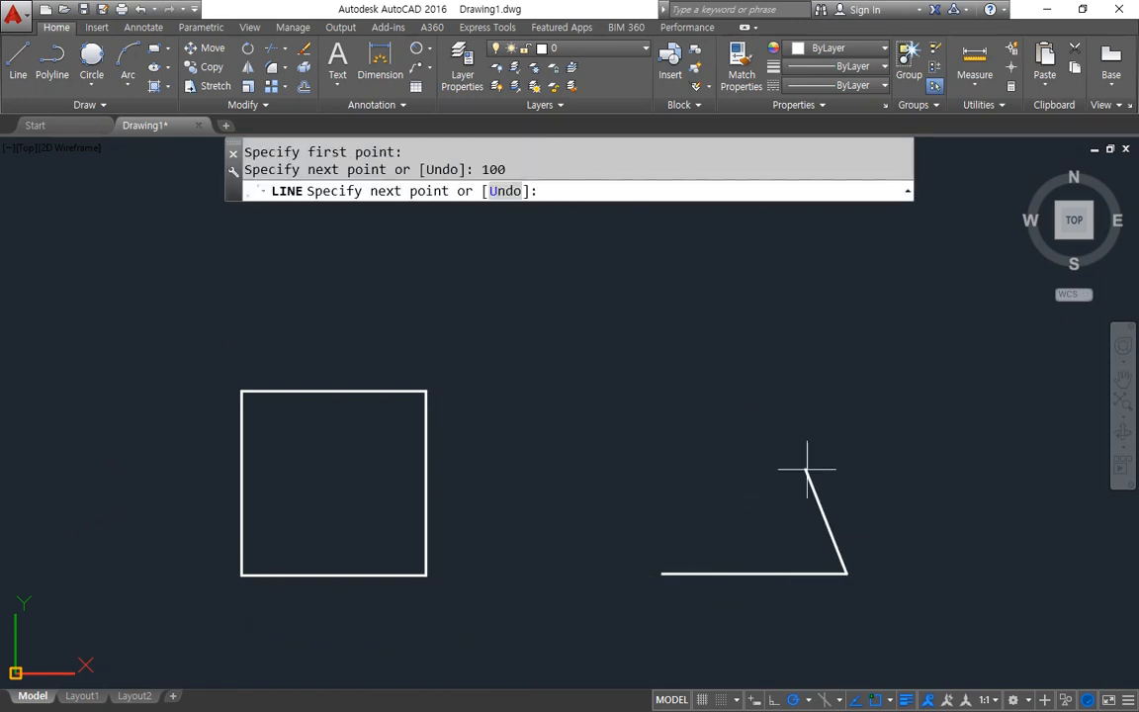
{"action": "type", "text": "100"}
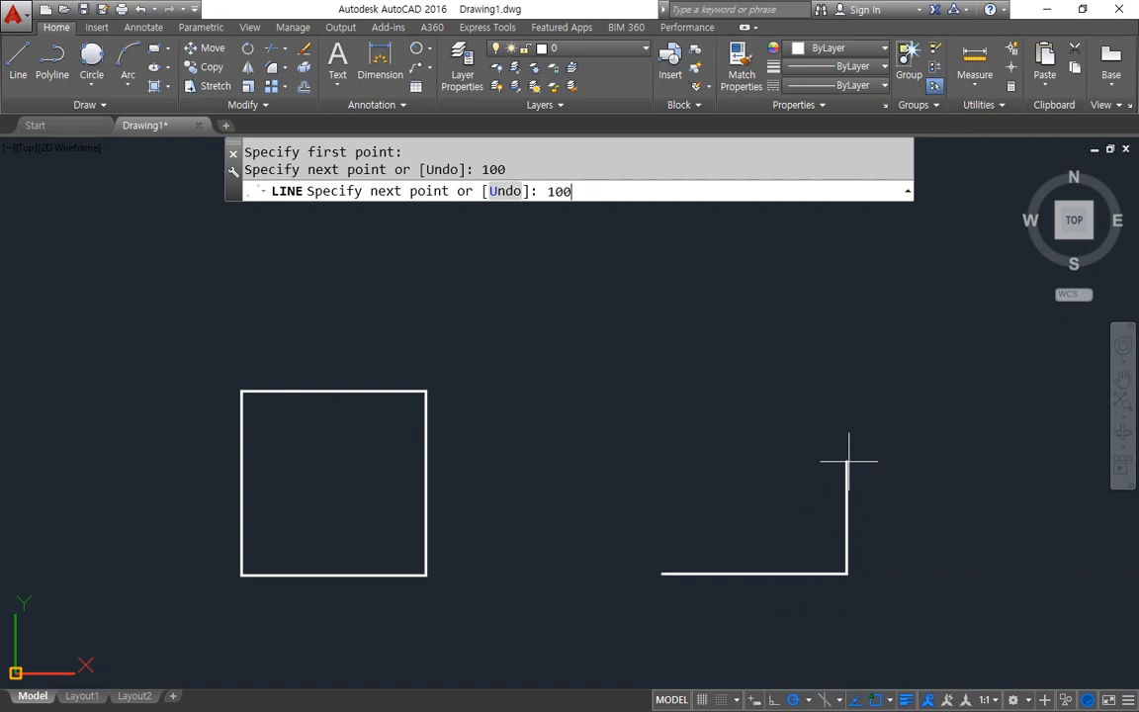
{"action": "key", "text": "Return"}
{"action": "type", "text": "100"}
{"action": "key", "text": "Return"}
{"action": "key", "text": "Return"}
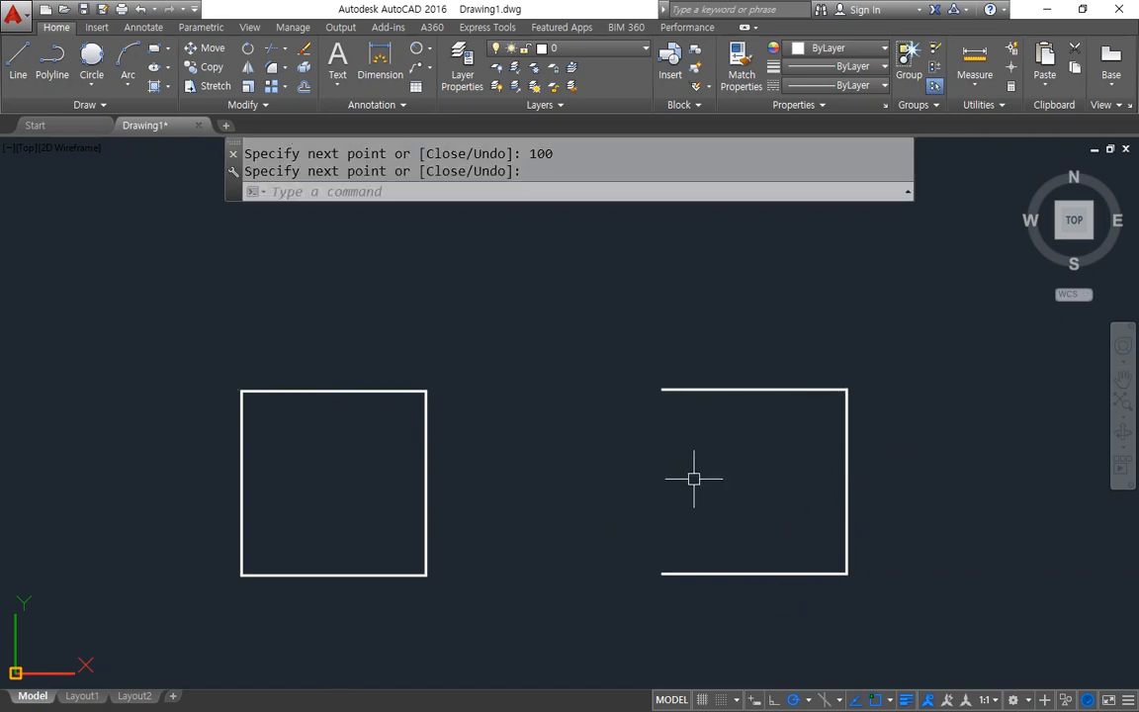
Step: Close the second square with a line joining the open left ends of its top and bottom sides
{"action": "type", "text": "l"}
{"action": "key", "text": "Return"}
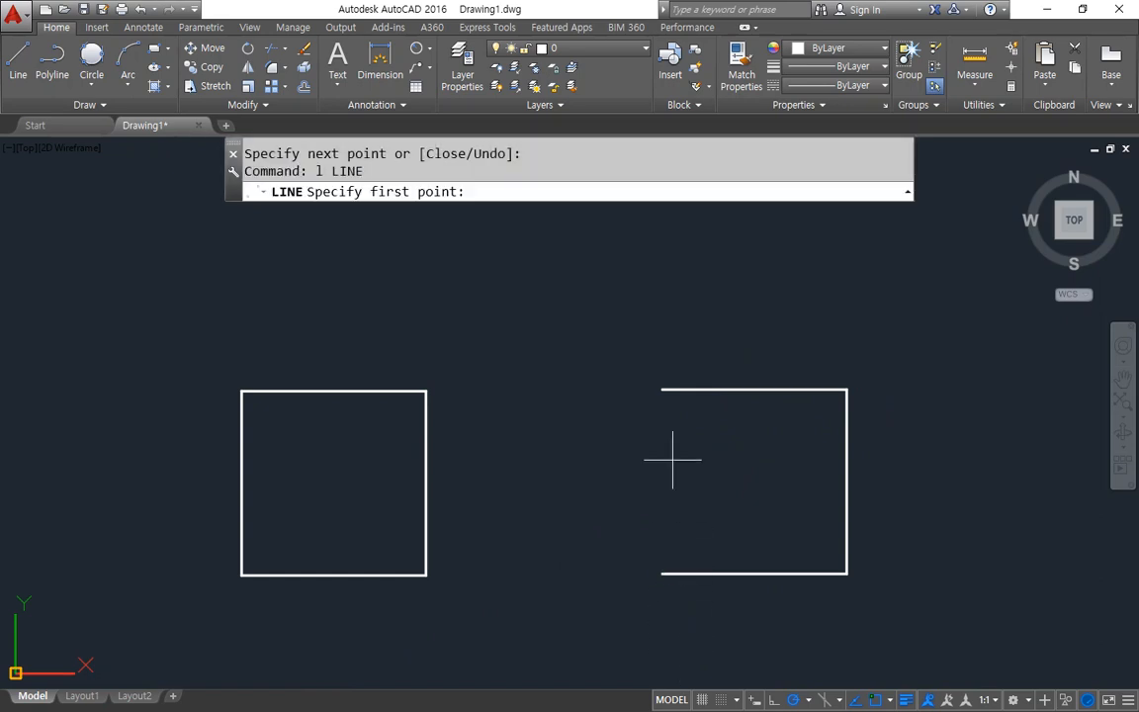
{"action": "left_click", "coordinate": [664, 390]}
{"action": "left_click", "coordinate": [663, 571]}
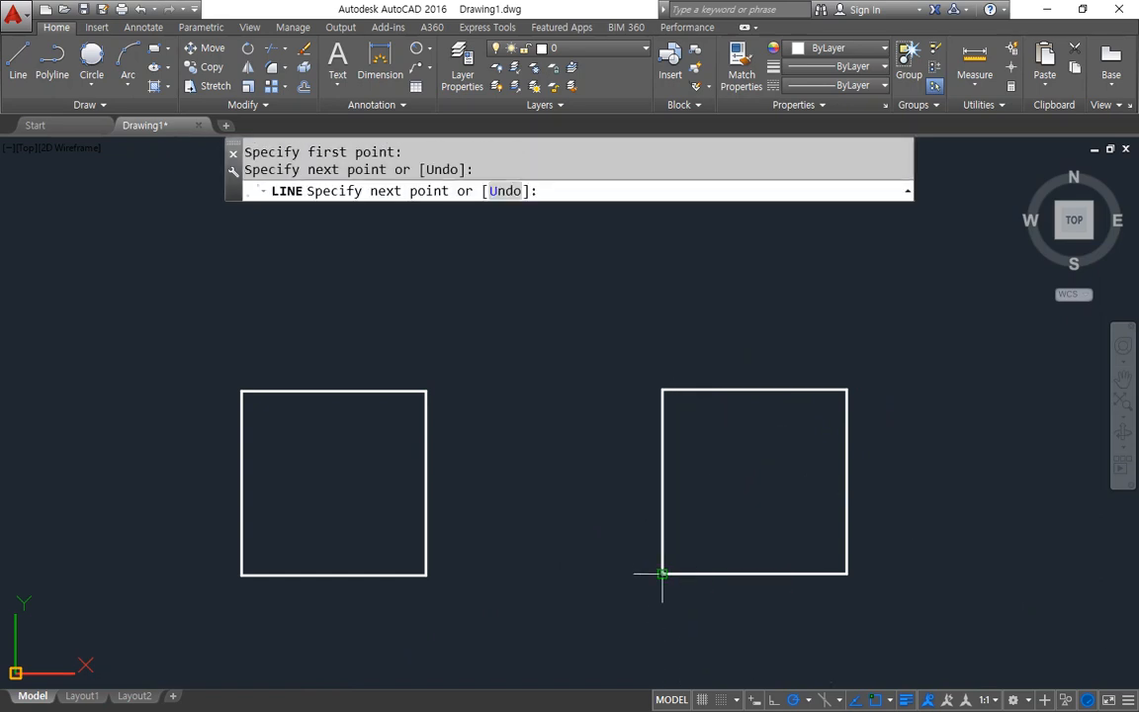
{"action": "key", "text": "Return"}
Step: Erase the four lines of the second square
{"action": "left_click", "coordinate": [881, 618]}
{"action": "left_click", "coordinate": [549, 305]}
{"action": "type", "text": "e"}
{"action": "key", "text": "Return"}
{"action": "scroll", "coordinate": [254, 574], "scroll_direction": "up", "scroll_amount": 4}
{"action": "scroll", "coordinate": [294, 533], "scroll_direction": "down", "scroll_amount": 4}
{"action": "middle_click_drag", "start_coordinate": [374, 480], "coordinate": [412, 570]}
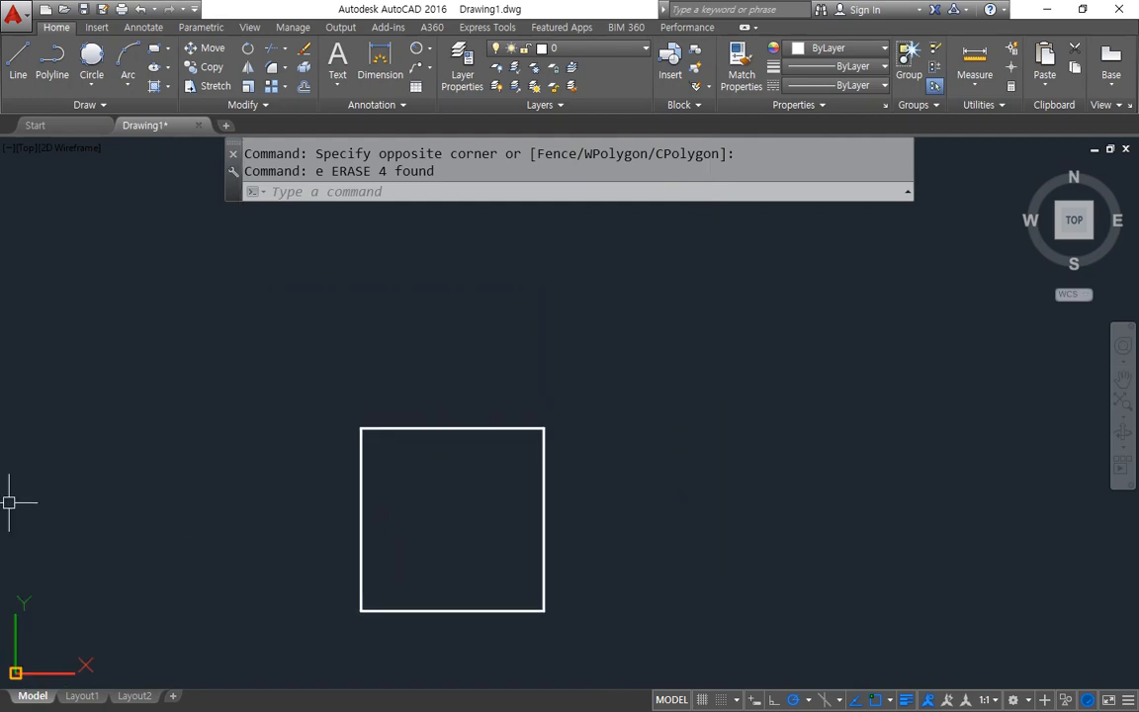
{"action": "mouse_move", "coordinate": [363, 465]}
{"action": "left_mouse_down"}
{"action": "mouse_move", "coordinate": [400, 460]}
{"action": "mouse_move", "coordinate": [401, 480]}
{"action": "left_mouse_up"}
{"action": "left_click_drag", "start_coordinate": [531, 467], "coordinate": [505, 471]}
{"action": "left_click_drag", "start_coordinate": [448, 425], "coordinate": [457, 463]}
{"action": "left_click_drag", "start_coordinate": [453, 557], "coordinate": [457, 583]}
{"action": "key", "text": "Escape"}
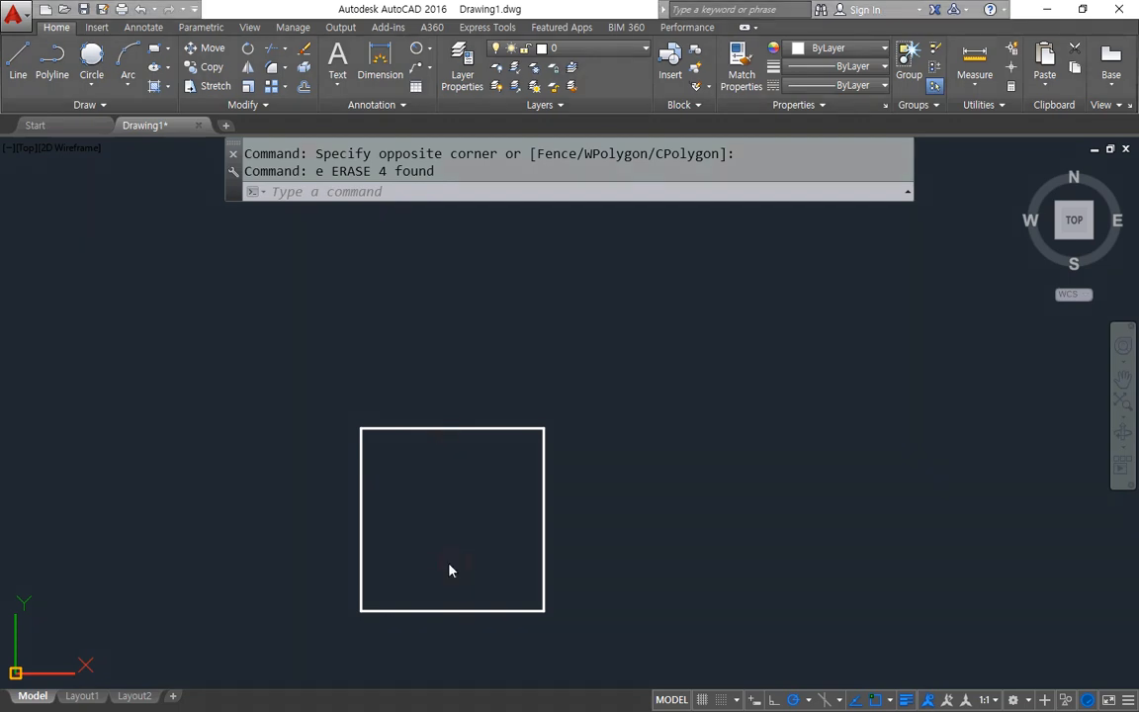
Step: Offset each of the square's four sides 40 inward
{"action": "type", "text": "o"}
{"action": "key", "text": "Return"}
{"action": "type", "text": "40"}
{"action": "key", "text": "Return"}
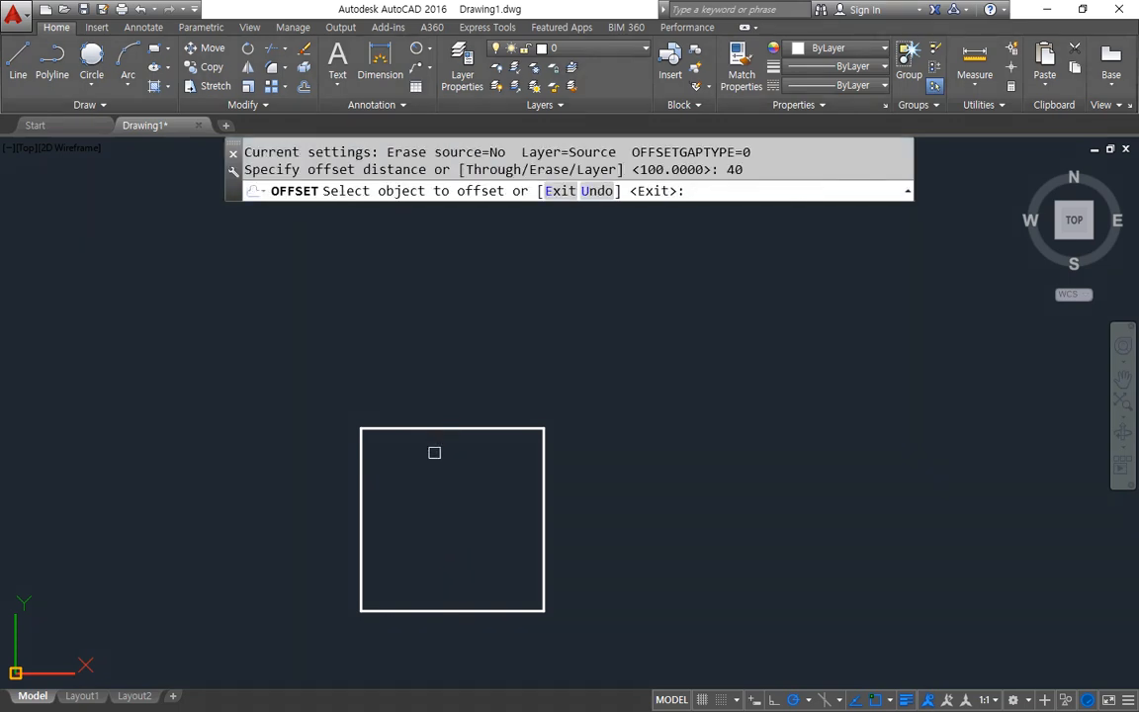
{"action": "left_click", "coordinate": [440, 428]}
{"action": "left_click", "coordinate": [460, 539]}
{"action": "left_click", "coordinate": [464, 610]}
{"action": "left_click", "coordinate": [458, 529]}
{"action": "left_click", "coordinate": [360, 521]}
{"action": "left_click", "coordinate": [380, 521]}
{"action": "left_click", "coordinate": [554, 521]}
{"action": "left_click", "coordinate": [489, 521]}
{"action": "key", "text": "Return"}
{"action": "scroll", "coordinate": [445, 571], "scroll_direction": "up", "scroll_amount": 5}
{"action": "middle_click_drag", "start_coordinate": [443, 556], "coordinate": [473, 552]}
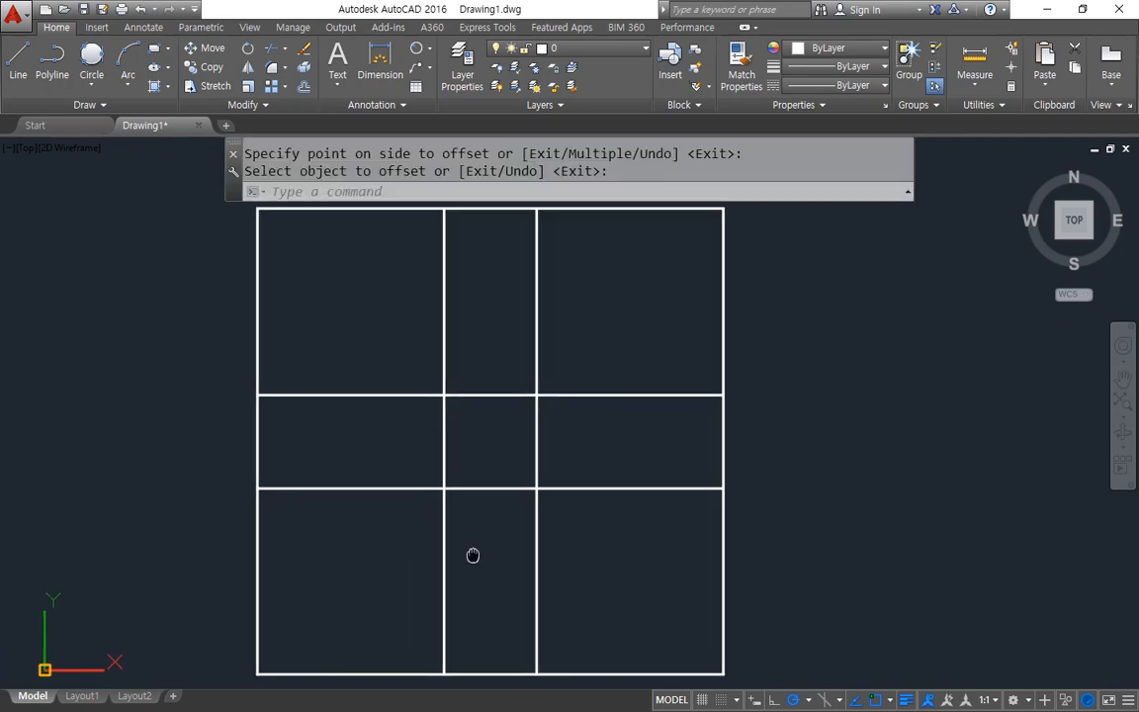
{"action": "mouse_move", "coordinate": [497, 239]}
{"action": "left_mouse_down"}
{"action": "mouse_move", "coordinate": [521, 217]}
{"action": "mouse_move", "coordinate": [507, 235]}
{"action": "left_mouse_up"}
{"action": "left_click_drag", "start_coordinate": [704, 428], "coordinate": [726, 463]}
{"action": "left_click_drag", "start_coordinate": [501, 662], "coordinate": [499, 652]}
{"action": "key", "text": "Escape"}
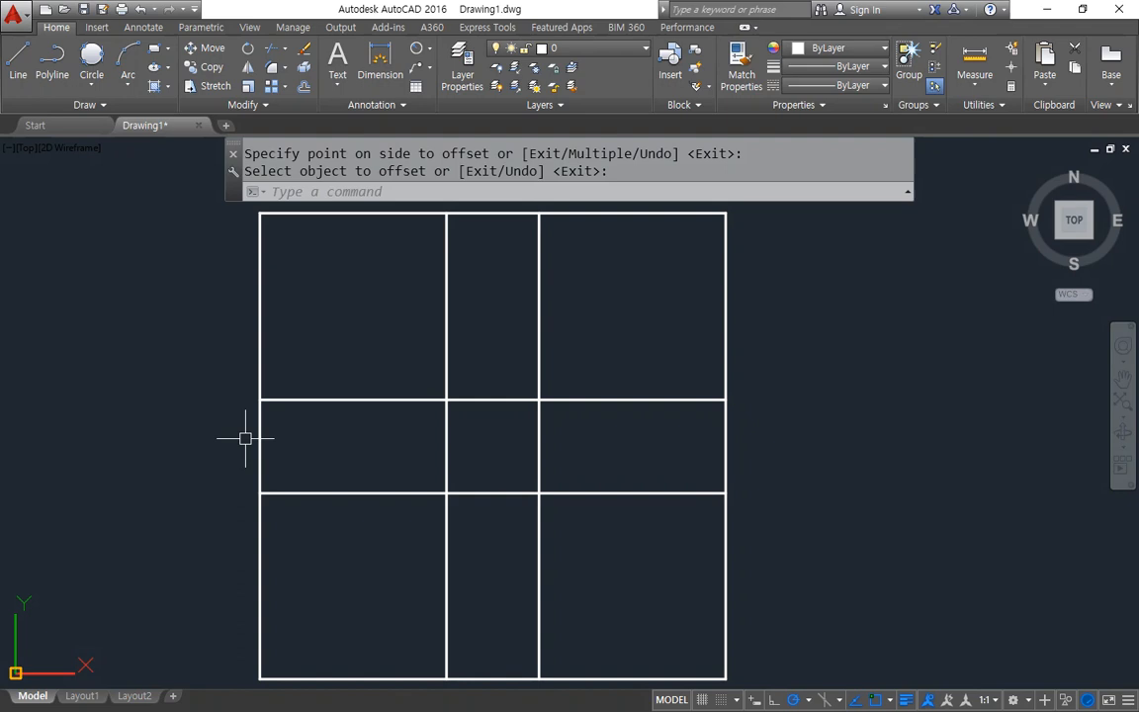
Step: Trim away the middle segment of each outer side between the four corner squares
{"action": "type", "text": "tr"}
{"action": "key", "text": "Return"}
{"action": "key", "text": "Return"}
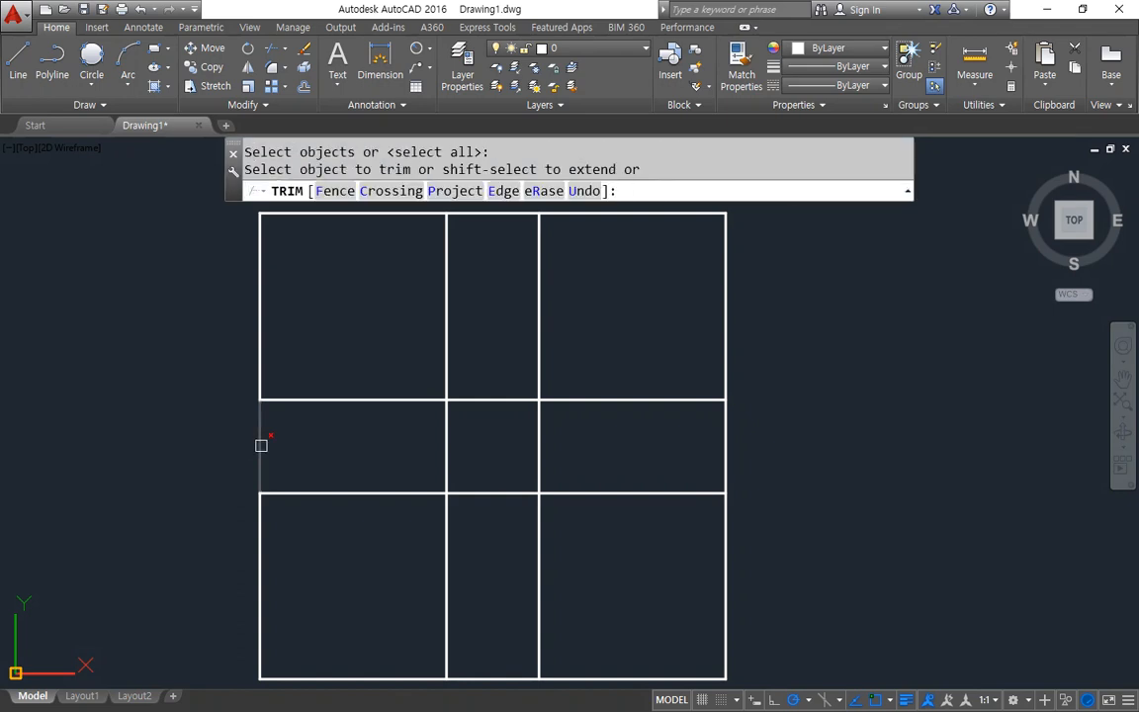
{"action": "left_click", "coordinate": [260, 445]}
{"action": "left_click", "coordinate": [493, 677]}
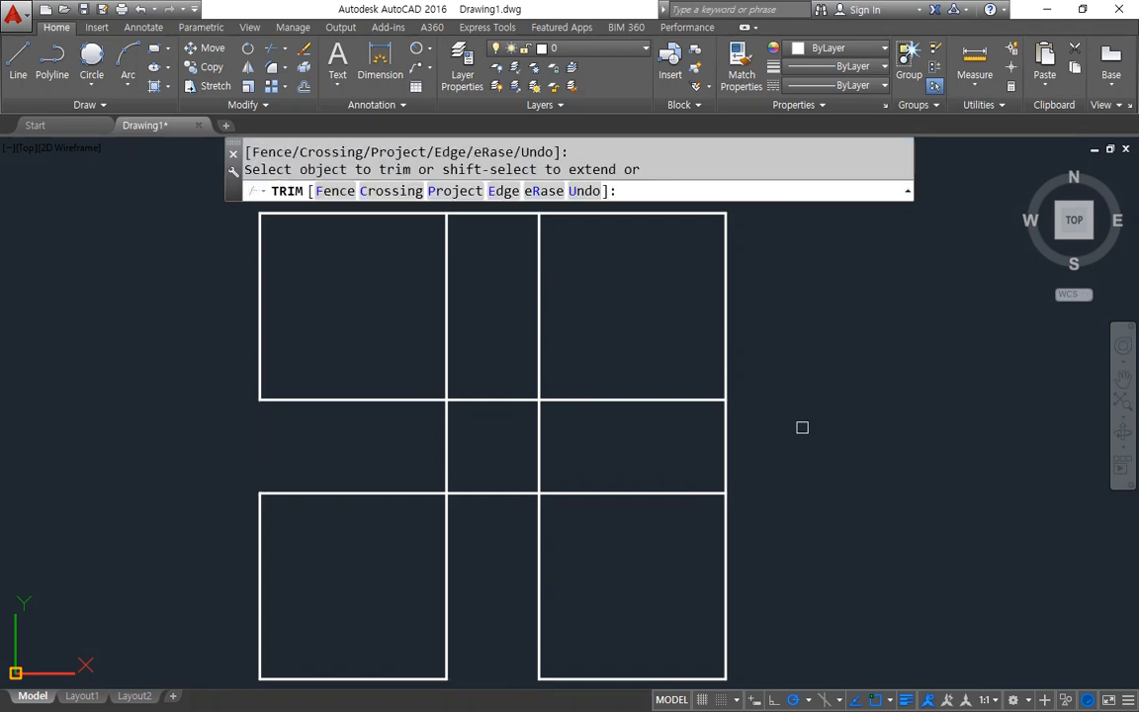
{"action": "left_click", "coordinate": [465, 214]}
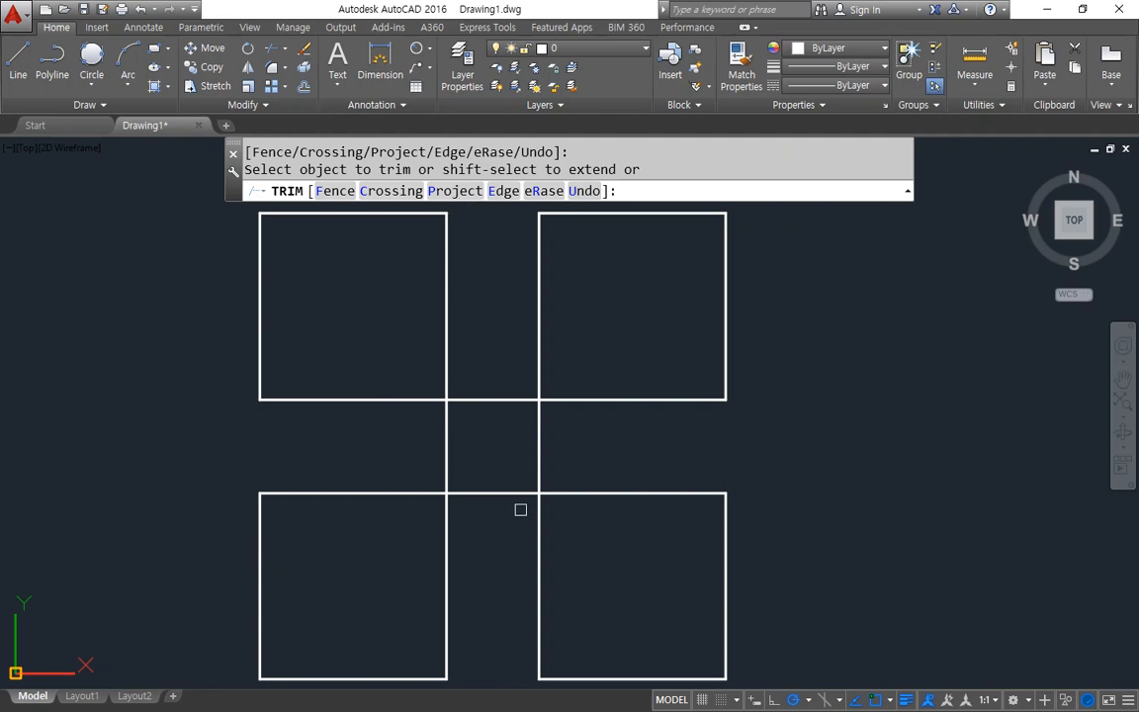
{"action": "key", "text": "Return"}
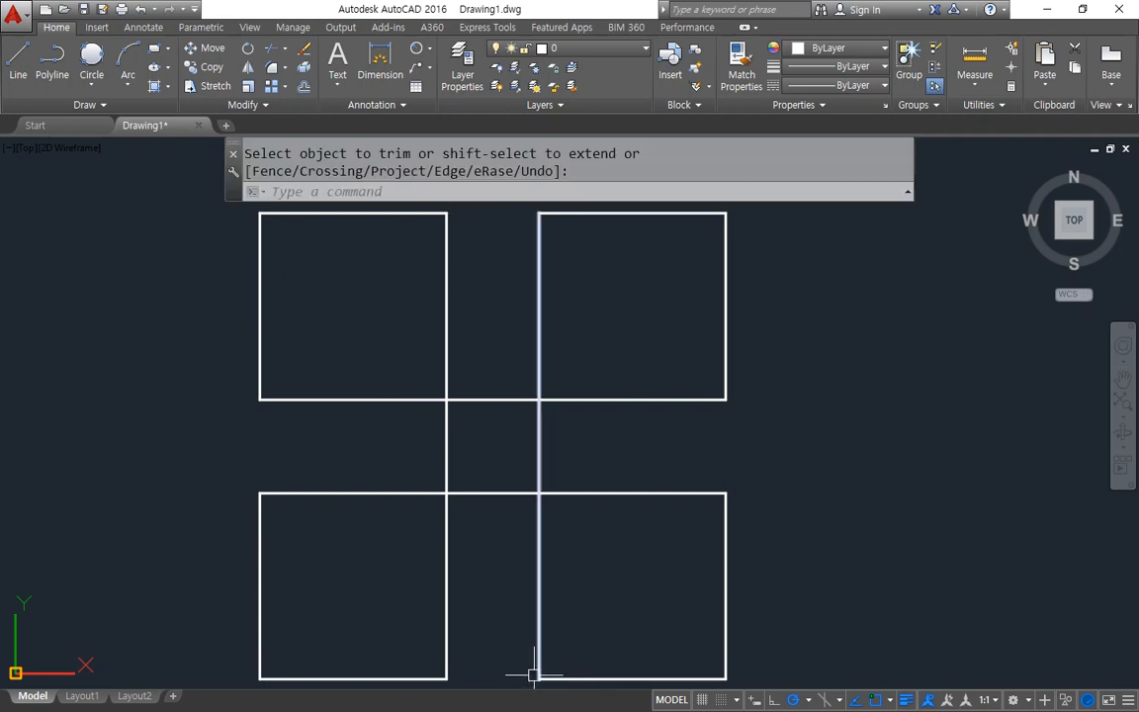
Step: Offset all four edges of the upper-left square 13 inward
{"action": "type", "text": "o"}
{"action": "key", "text": "Return"}
{"action": "type", "text": "13"}
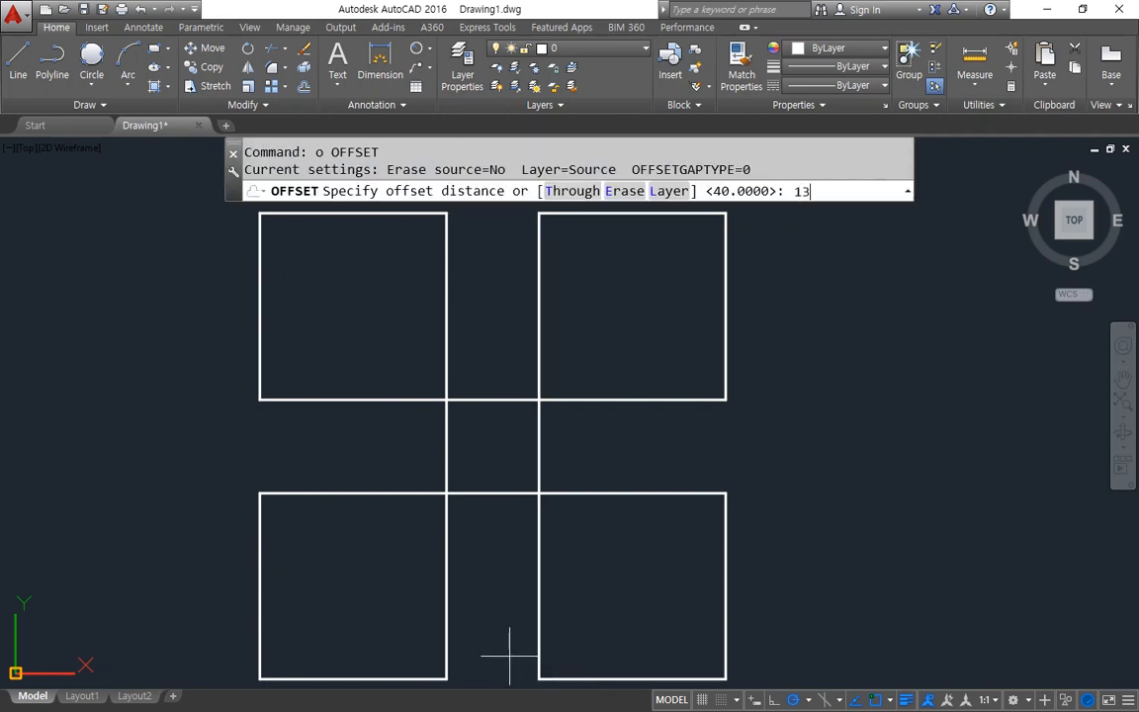
{"action": "key", "text": "Return"}
{"action": "left_click", "coordinate": [341, 214]}
{"action": "left_click", "coordinate": [260, 338]}
{"action": "left_click", "coordinate": [260, 338]}
{"action": "left_click", "coordinate": [358, 341]}
{"action": "left_click", "coordinate": [369, 399]}
{"action": "left_click", "coordinate": [381, 328]}
{"action": "left_click", "coordinate": [446, 313]}
{"action": "left_click", "coordinate": [401, 313]}
Step: Offset the lower-left square's top, left and bottom edges 13 inward
{"action": "left_click", "coordinate": [327, 492]}
{"action": "left_click", "coordinate": [308, 589]}
{"action": "left_click", "coordinate": [262, 599]}
{"action": "left_click", "coordinate": [288, 593]}
{"action": "left_click", "coordinate": [336, 676]}
{"action": "left_click", "coordinate": [318, 603]}
Step: Offset the lower-right square's bottom, right and left edges 13 inward
{"action": "left_click", "coordinate": [666, 678]}
{"action": "left_click", "coordinate": [671, 618]}
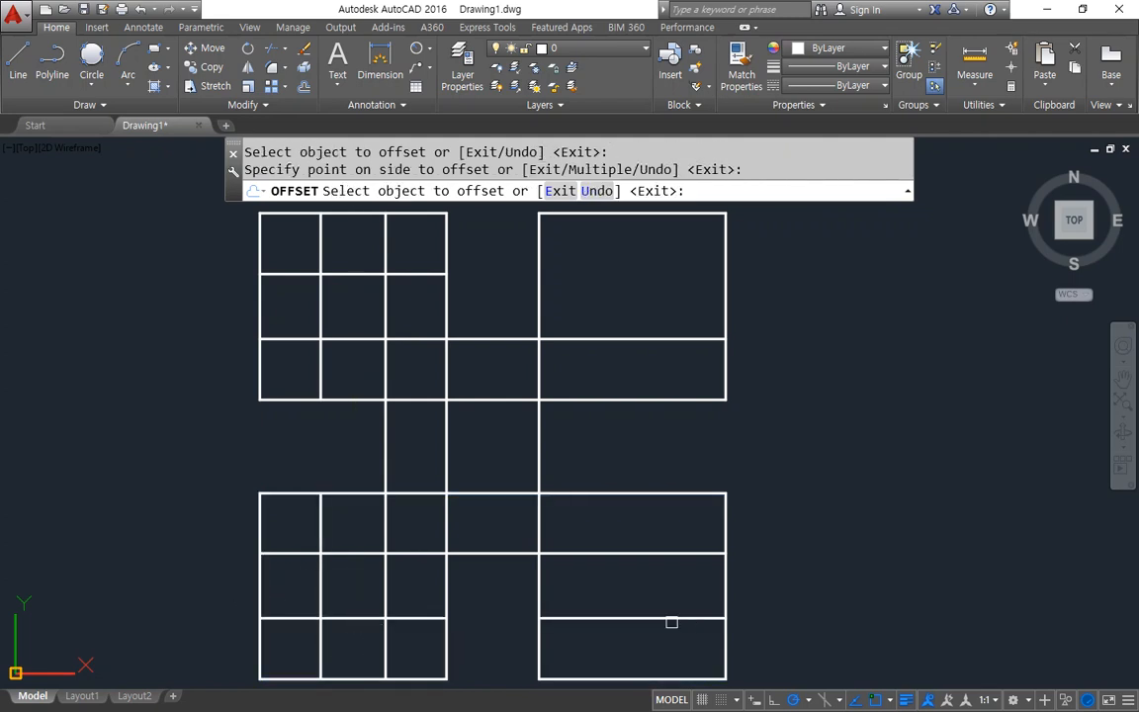
{"action": "left_click", "coordinate": [725, 584]}
{"action": "left_click", "coordinate": [626, 586]}
{"action": "left_click", "coordinate": [539, 569]}
{"action": "left_click", "coordinate": [683, 408]}
Step: Offset the upper-right square's right and top edges 13 inward
{"action": "left_click", "coordinate": [719, 284]}
{"action": "left_click", "coordinate": [725, 269]}
{"action": "left_click", "coordinate": [718, 265]}
{"action": "left_click", "coordinate": [632, 214]}
{"action": "left_click", "coordinate": [641, 297]}
{"action": "key", "text": "Escape"}
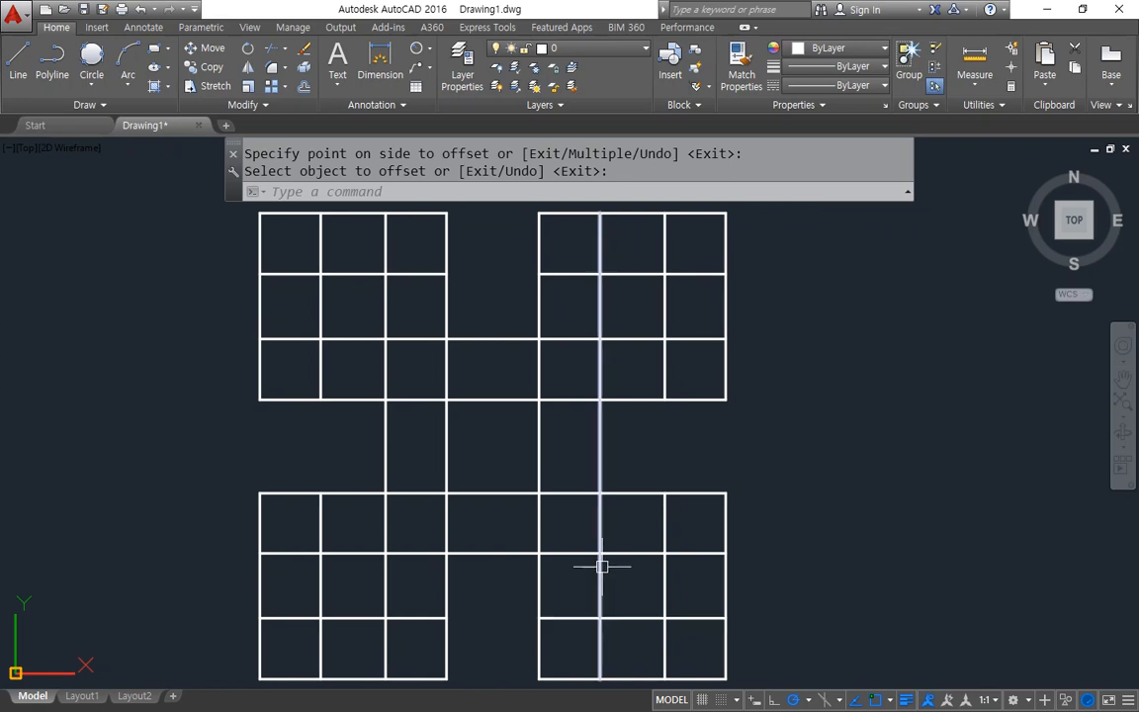
Step: Trim the offset line ends around the upper-right square, leaving its small inner square
{"action": "type", "text": "tr"}
{"action": "key", "text": "Return"}
{"action": "key", "text": "Return"}
{"action": "left_click", "coordinate": [666, 368]}
{"action": "left_click", "coordinate": [706, 315]}
{"action": "left_click", "coordinate": [686, 246]}
{"action": "left_click", "coordinate": [691, 247]}
{"action": "left_click", "coordinate": [589, 262]}
Step: Trim the lines crossing the right vertical band and the offset line ends around the lower-right inner square
{"action": "left_click", "coordinate": [585, 260]}
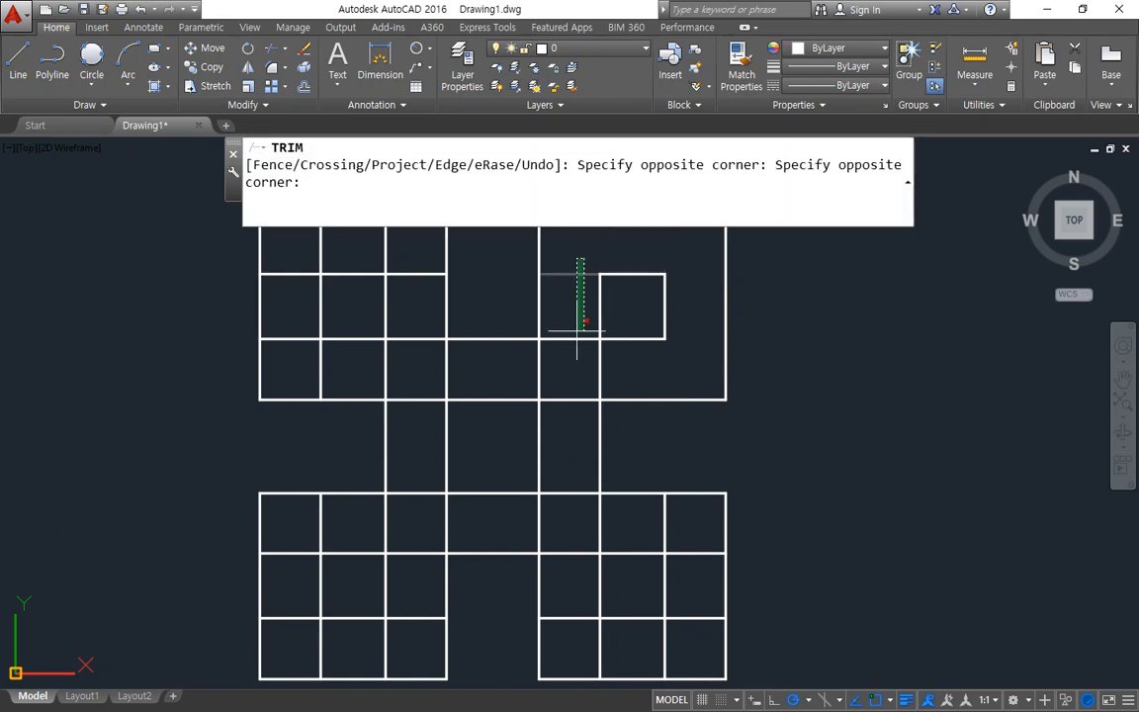
{"action": "left_click", "coordinate": [561, 633]}
{"action": "left_click", "coordinate": [561, 645]}
{"action": "left_click", "coordinate": [697, 644]}
{"action": "left_click", "coordinate": [702, 608]}
{"action": "left_click", "coordinate": [691, 538]}
{"action": "left_click", "coordinate": [690, 538]}
{"action": "left_click", "coordinate": [654, 516]}
Step: Fence-trim the excess segments inside the upper-left square so its inner square connects to the horizontal band
{"action": "type", "text": "f"}
{"action": "key", "text": "Return"}
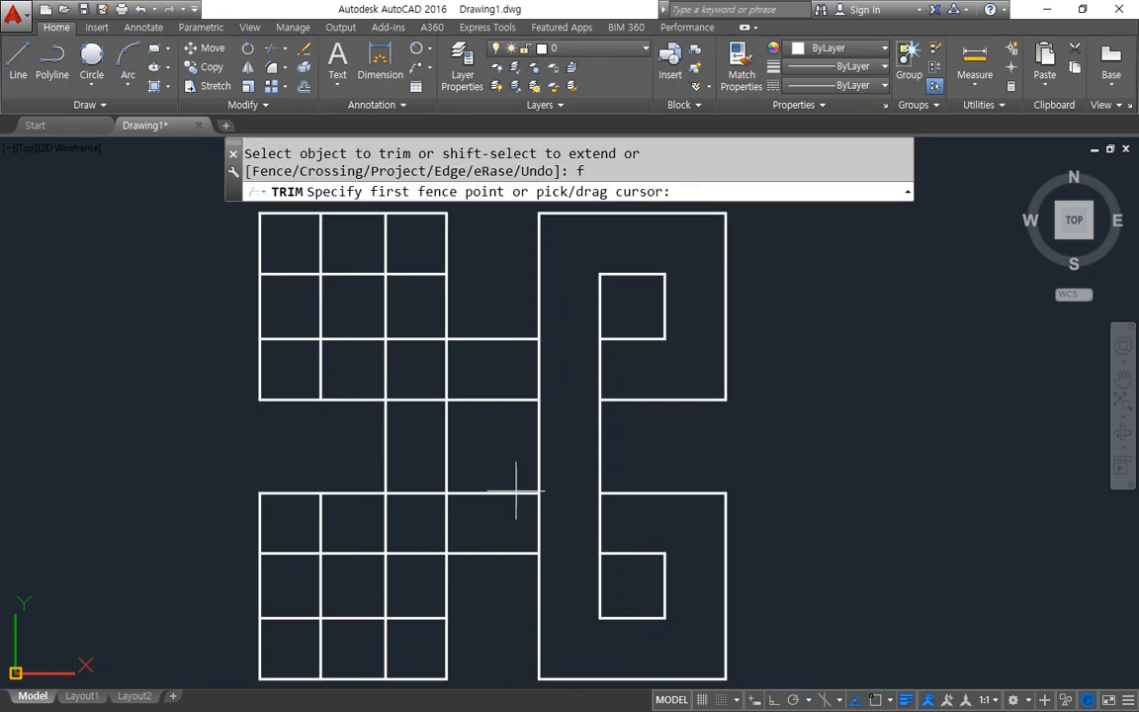
{"action": "left_click", "coordinate": [486, 363]}
{"action": "left_click", "coordinate": [288, 362]}
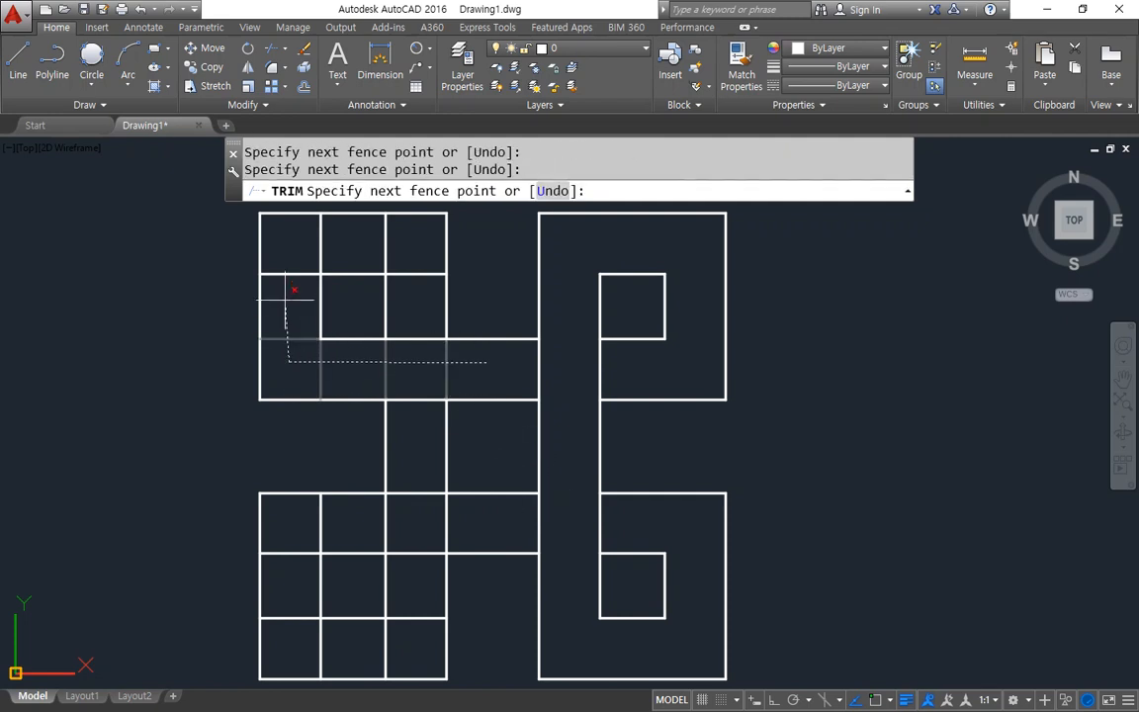
{"action": "left_click", "coordinate": [289, 249]}
{"action": "left_click", "coordinate": [414, 280]}
{"action": "key", "text": "Return"}
Step: Fence-trim the excess segments inside the lower-left square so its inner square connects to the vertical band
{"action": "type", "text": "f"}
{"action": "key", "text": "Return"}
{"action": "left_click", "coordinate": [415, 458]}
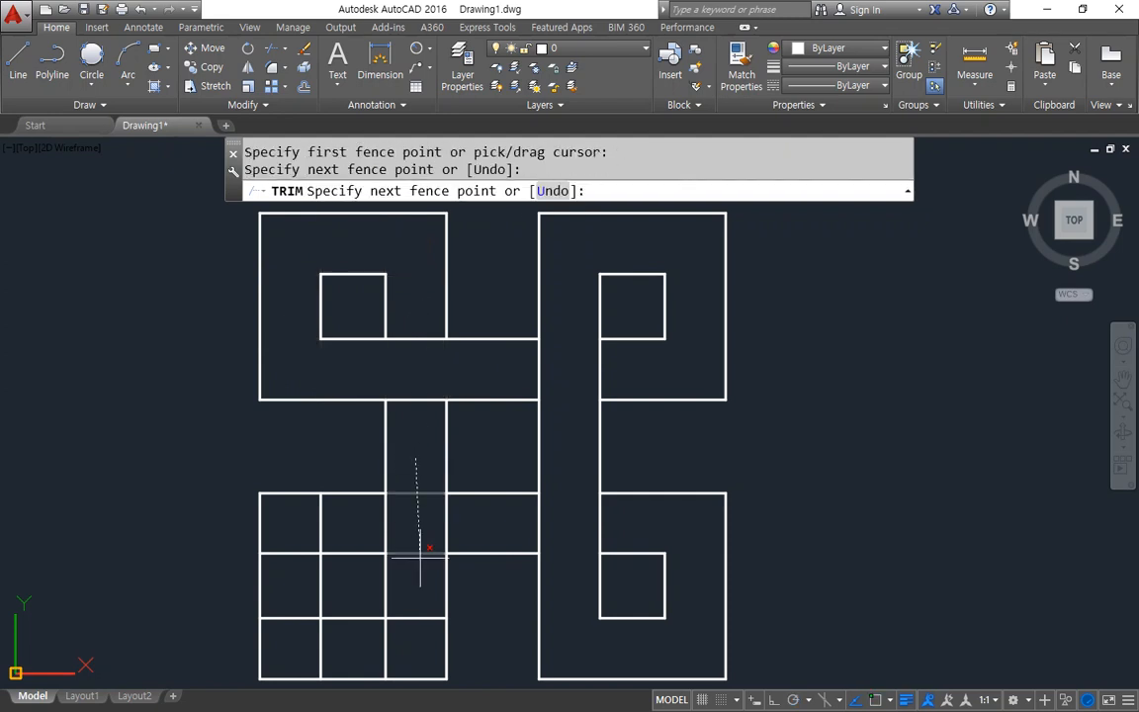
{"action": "left_click", "coordinate": [415, 650]}
{"action": "left_click", "coordinate": [284, 638]}
{"action": "left_click", "coordinate": [274, 550]}
{"action": "left_click", "coordinate": [323, 523]}
{"action": "key", "text": "Return"}
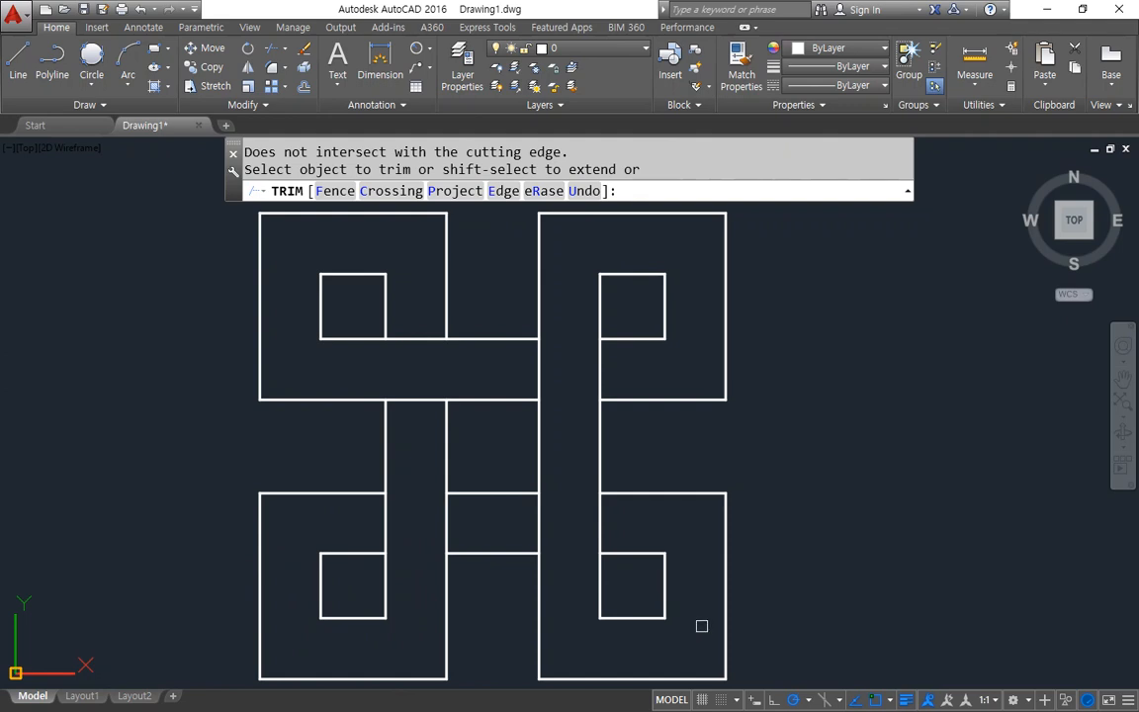
{"action": "key", "text": "Escape"}
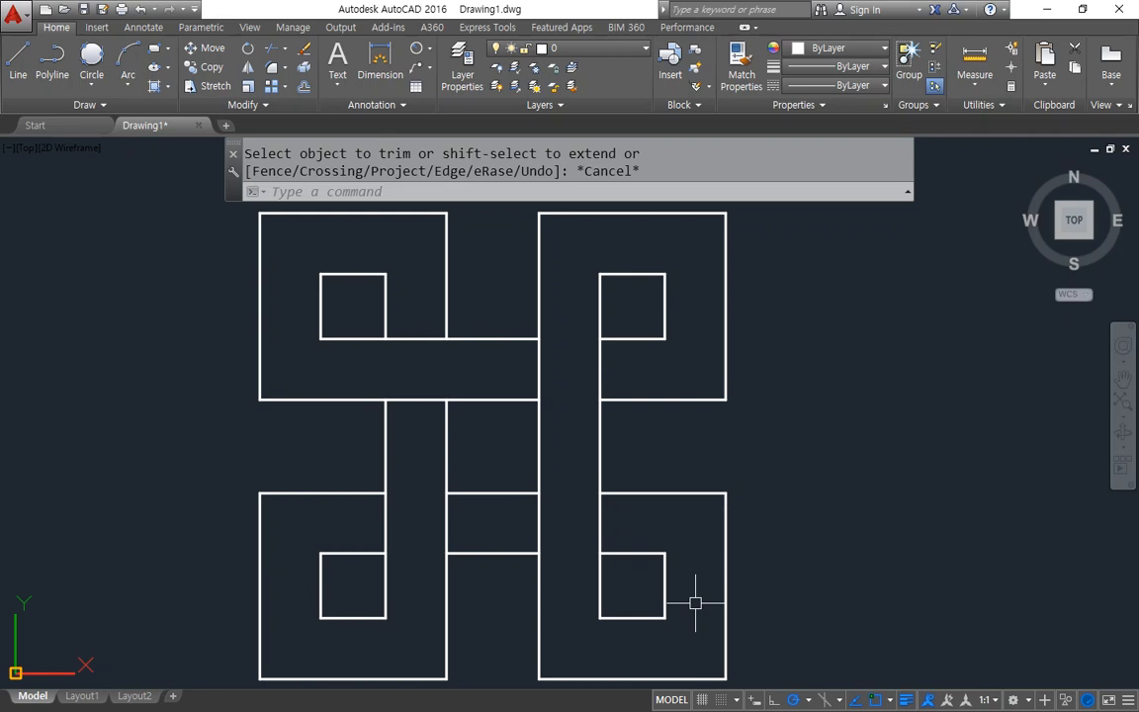
Step: Zoom to the whole drawing area and examine the dimensions of the next example on the cadcamp.tistory.com/32 page
{"action": "type", "text": "z"}
{"action": "key", "text": "Return"}
{"action": "type", "text": "a"}
{"action": "key", "text": "Return"}
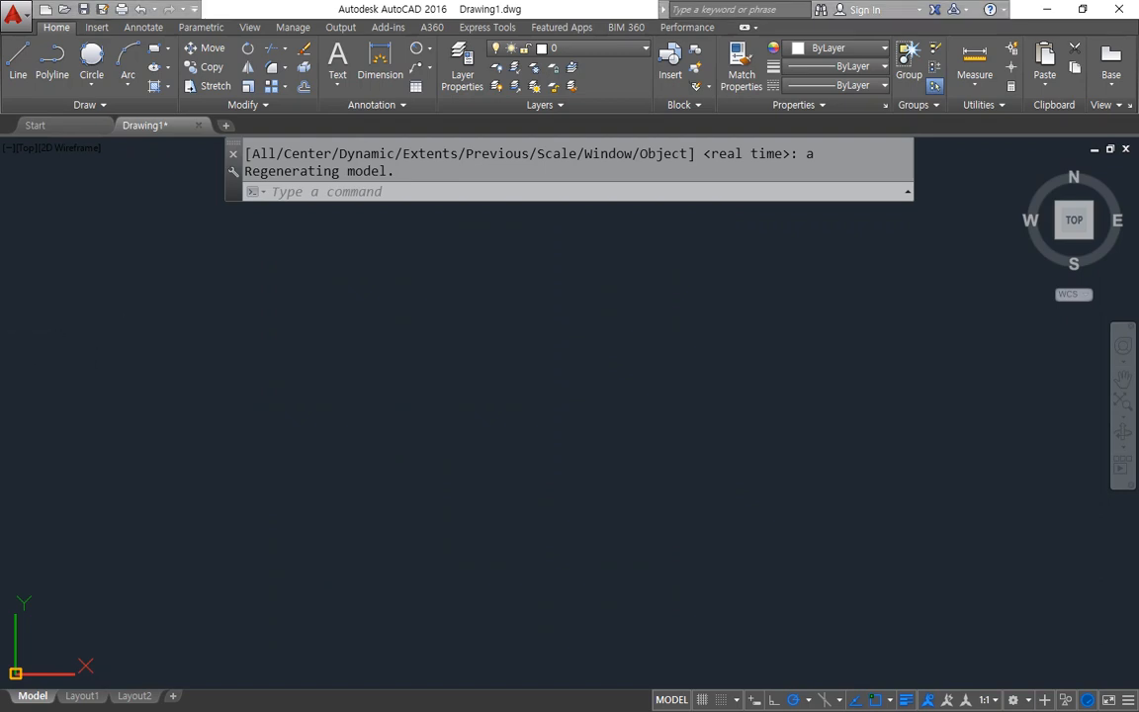
{"action": "key", "text": "alt+Tab"}
{"action": "scroll", "coordinate": [503, 310], "scroll_direction": "down", "scroll_amount": 4}
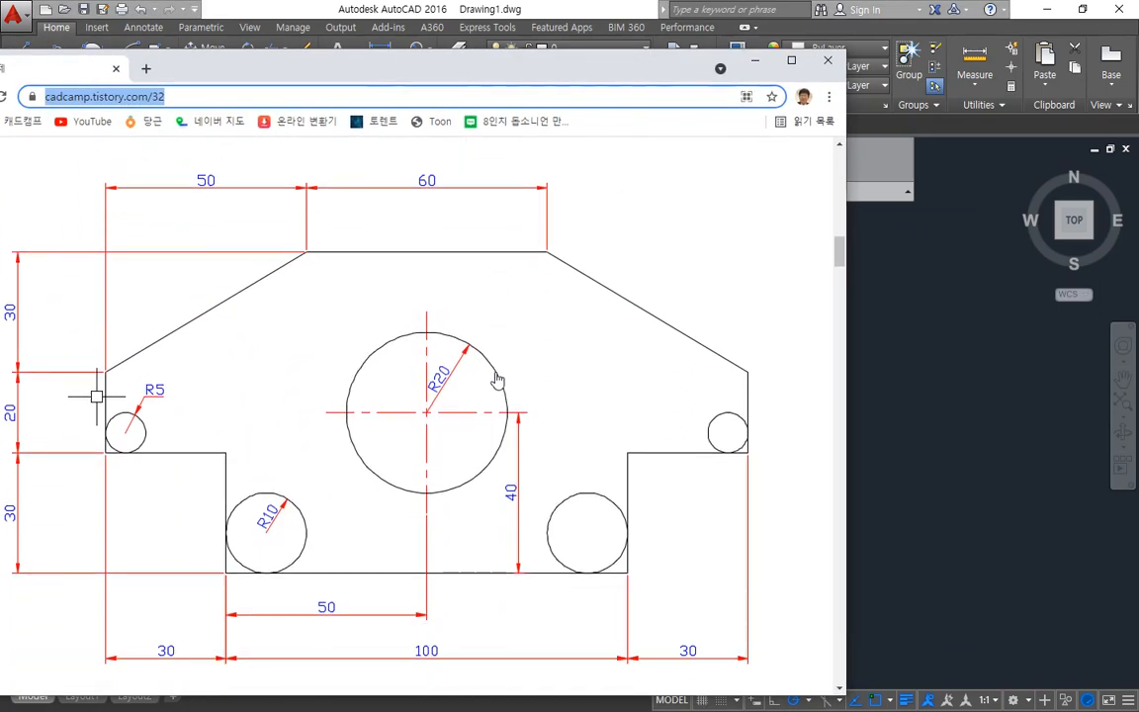
{"action": "scroll", "coordinate": [497, 380], "scroll_direction": "down", "scroll_amount": 1}
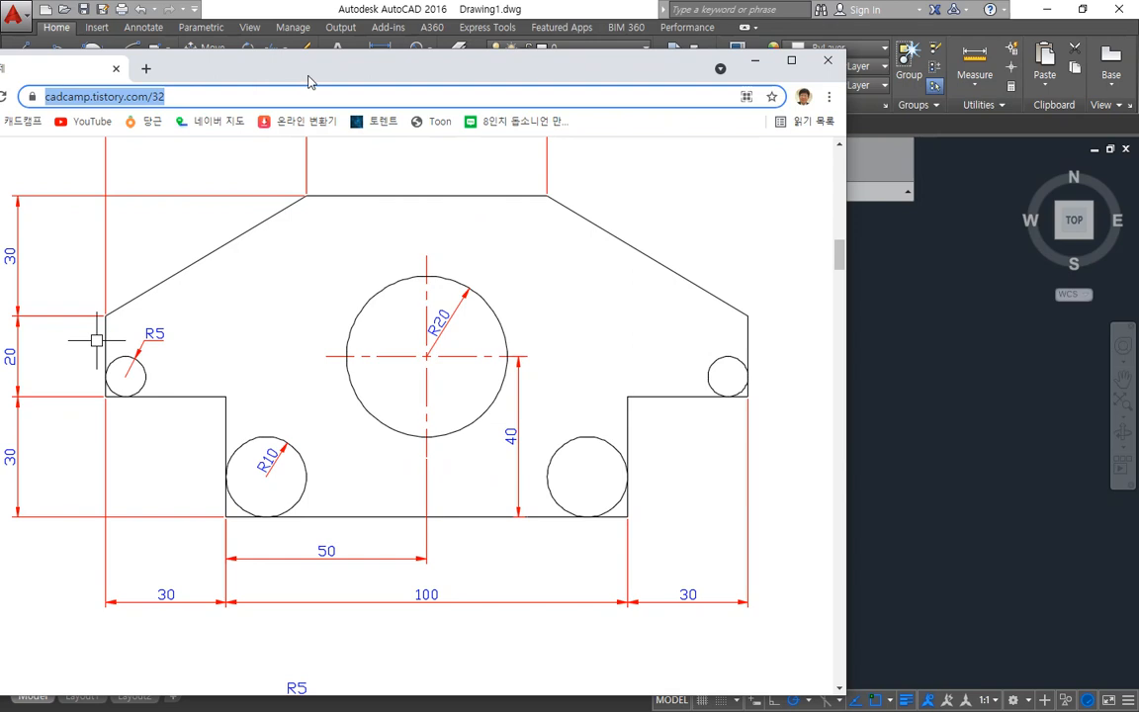
{"action": "key", "text": "alt+Tab"}
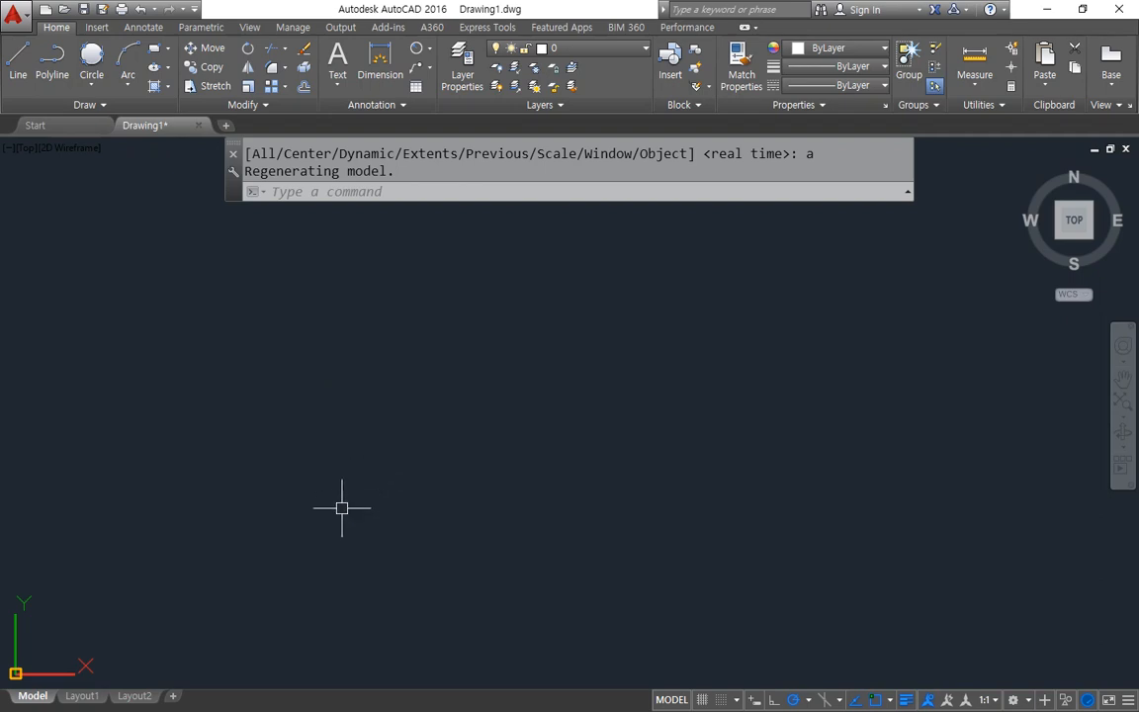
{"action": "type", "text": "l"}
{"action": "key", "text": "Return"}
{"action": "left_click", "coordinate": [285, 521]}
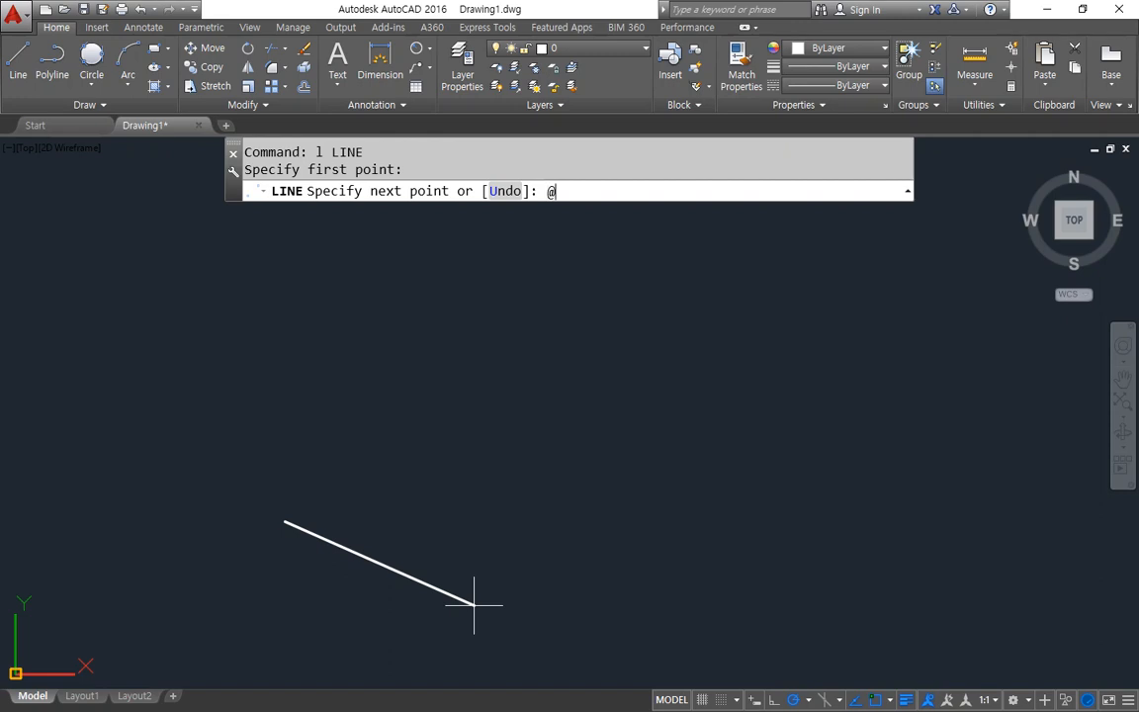
{"action": "type", "text": "@100<0"}
{"action": "key", "text": "Return"}
{"action": "type", "text": "@"}
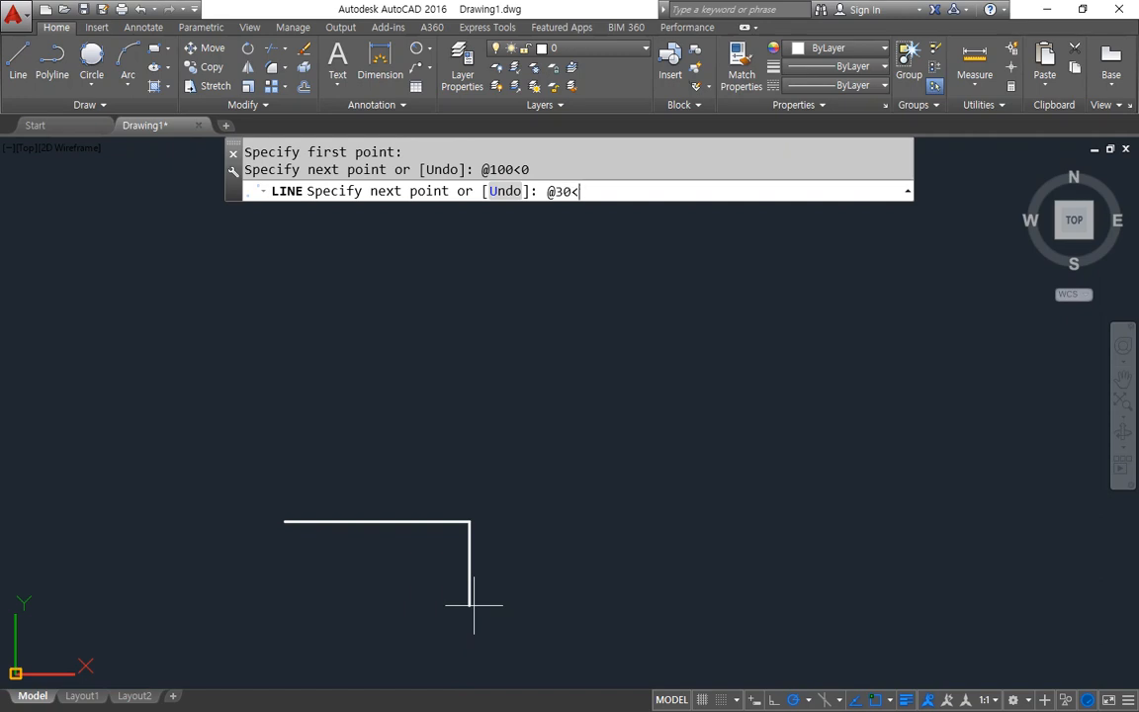
{"action": "key", "text": "Return"}
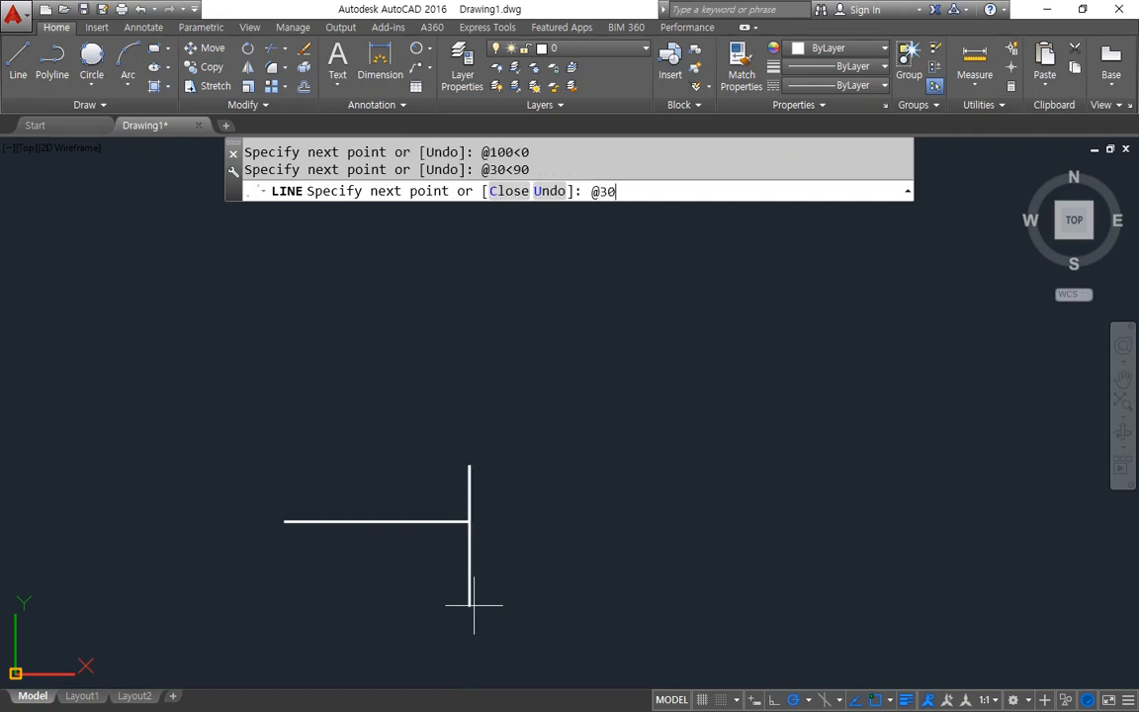
{"action": "key", "text": "Return"}
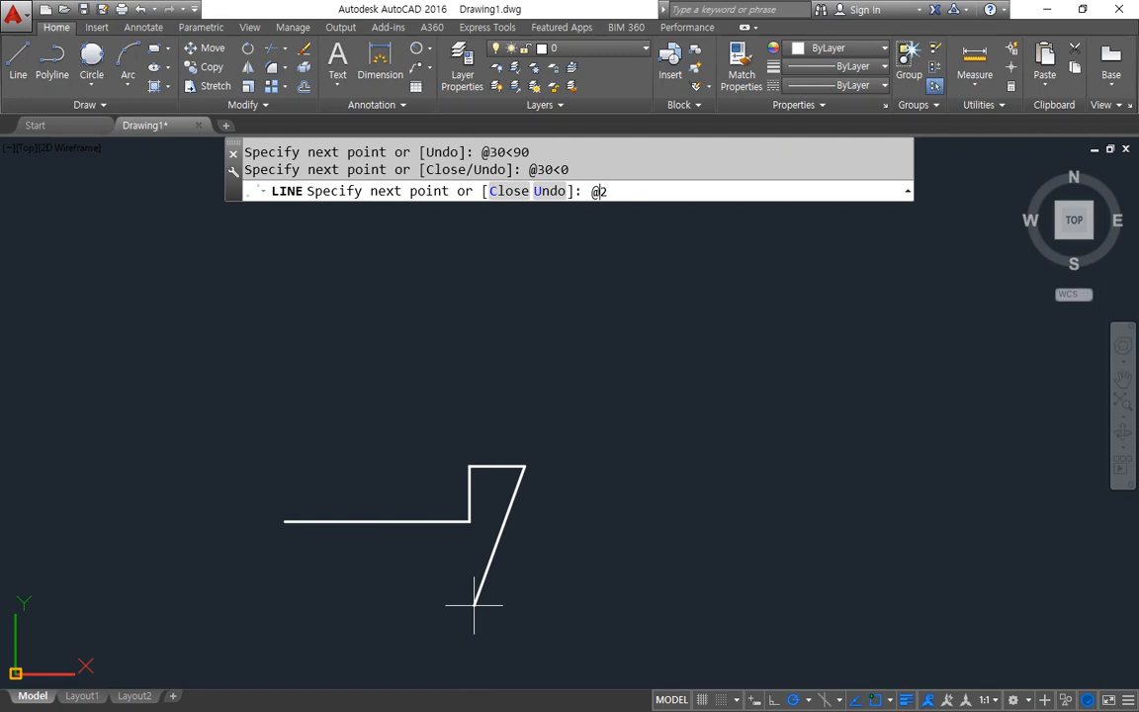
{"action": "type", "text": "@20<90"}
{"action": "key", "text": "Return"}
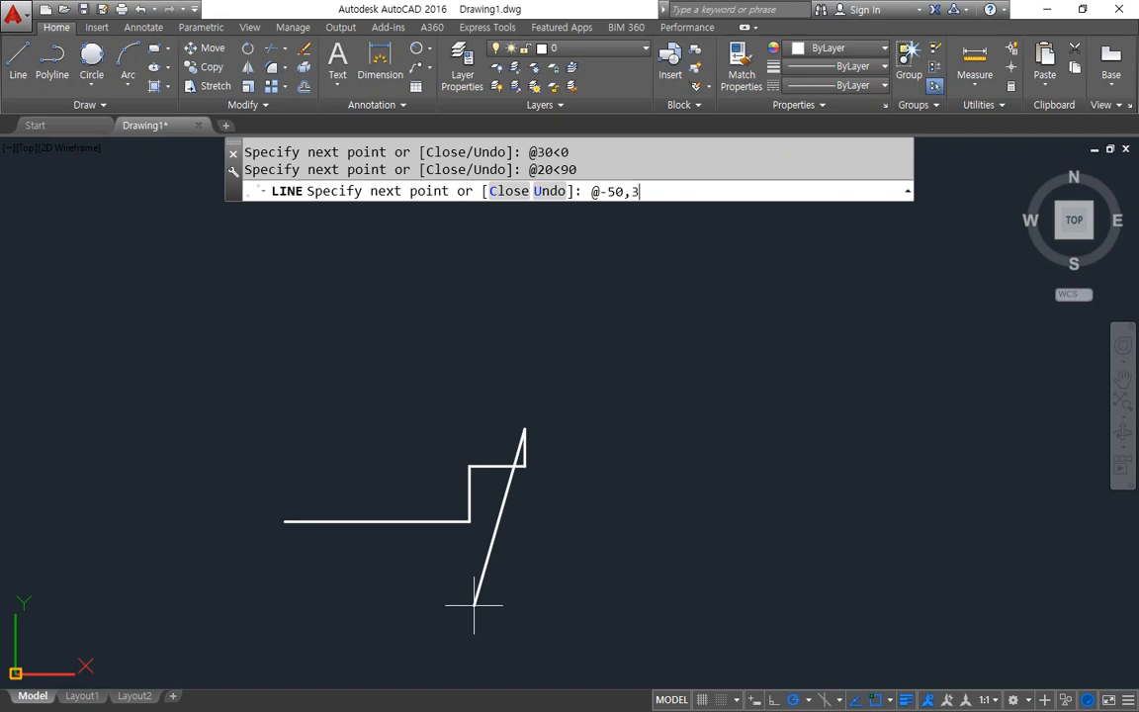
{"action": "key", "text": "Return"}
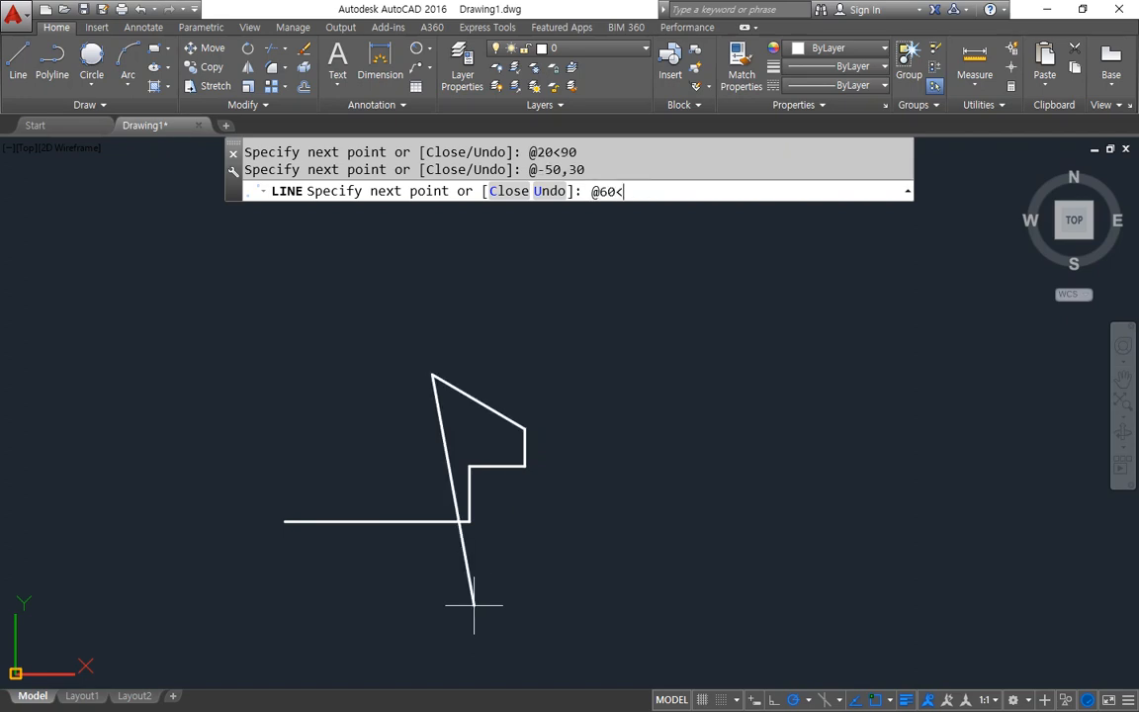
{"action": "key", "text": "Return"}
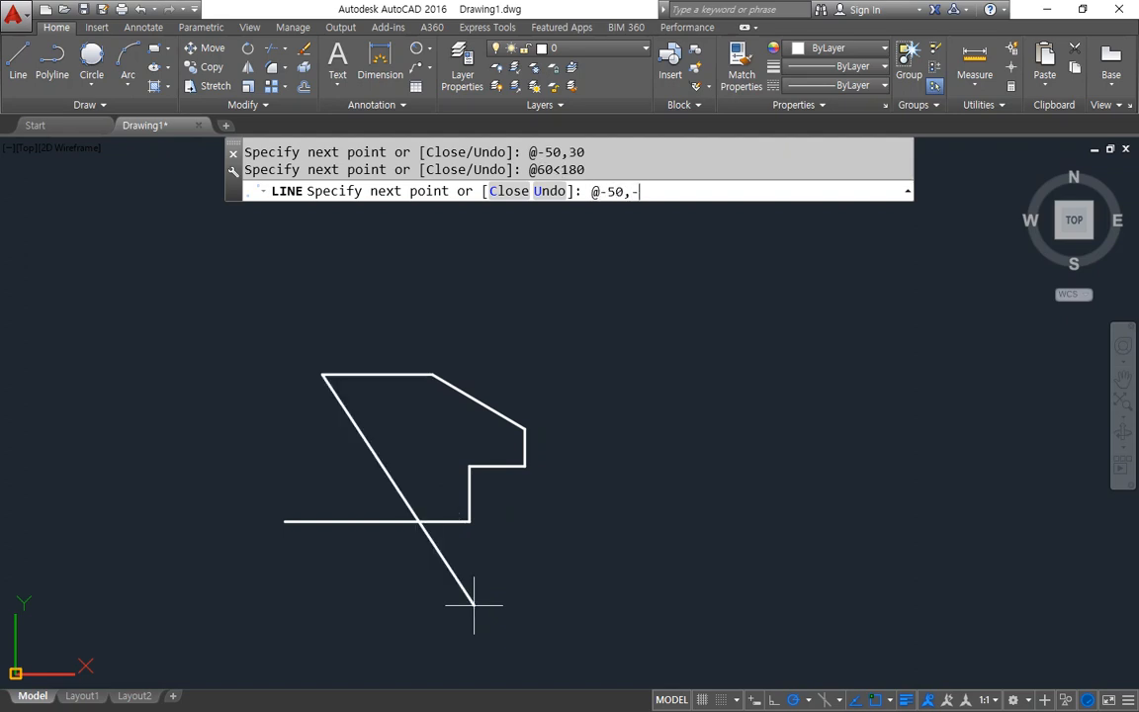
{"action": "key", "text": "Return"}
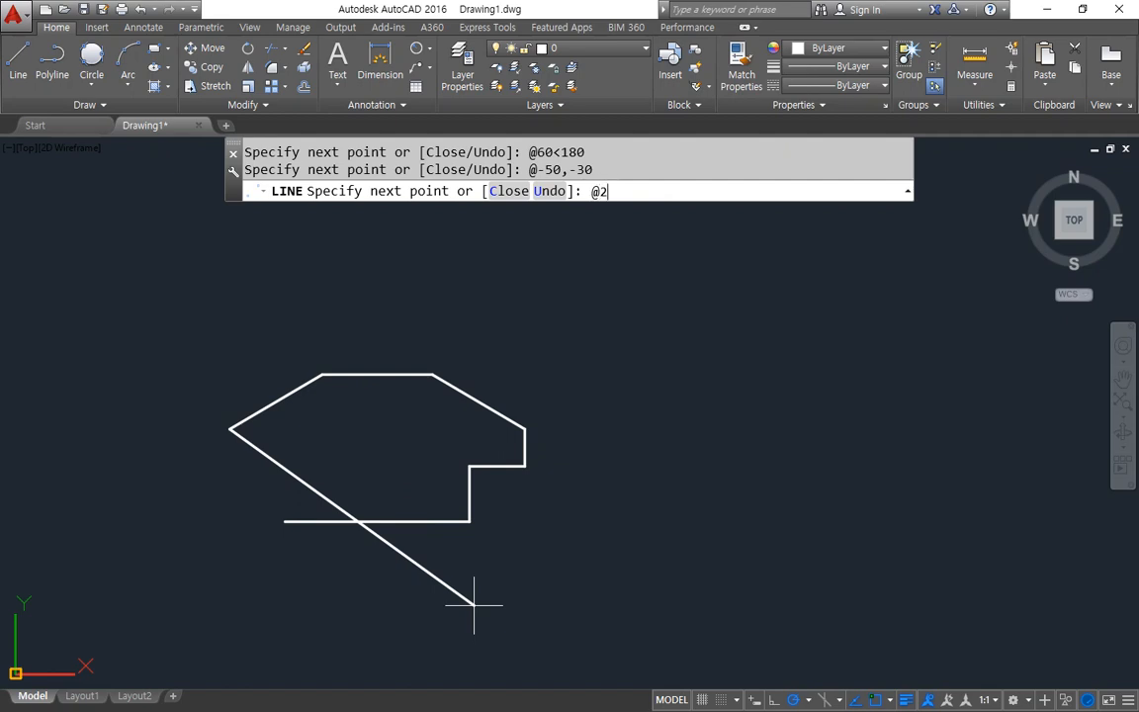
{"action": "key", "text": "Return"}
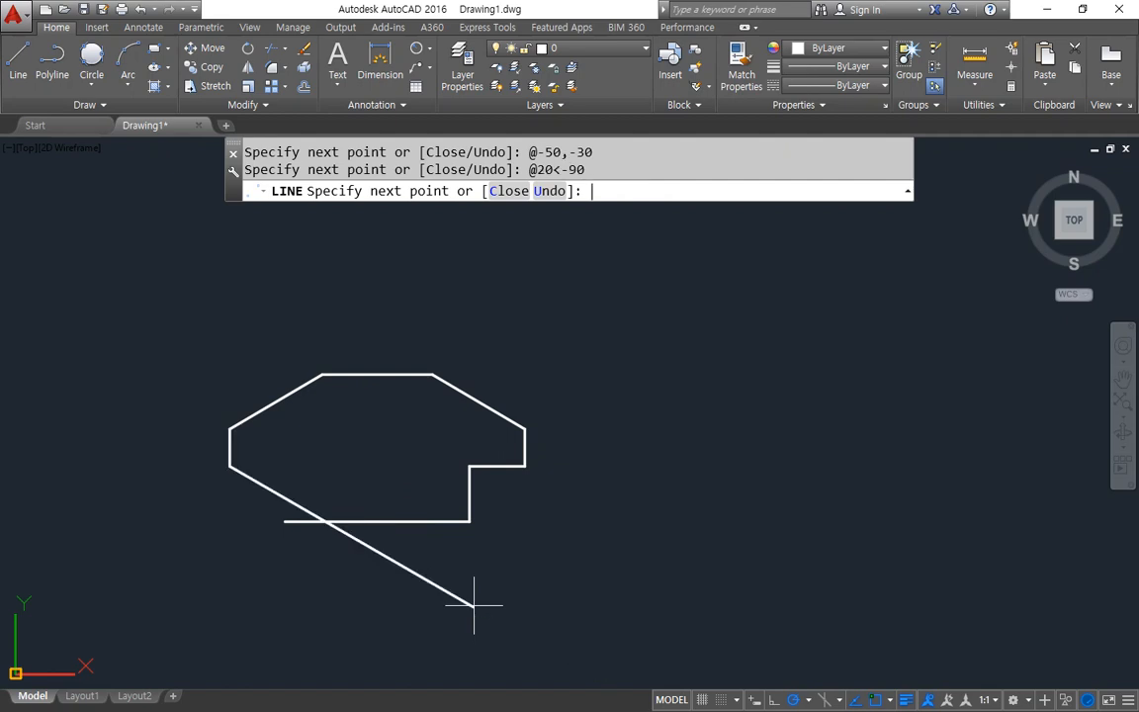
{"action": "type", "text": "@30<0"}
{"action": "key", "text": "Return"}
{"action": "key", "text": "Return"}
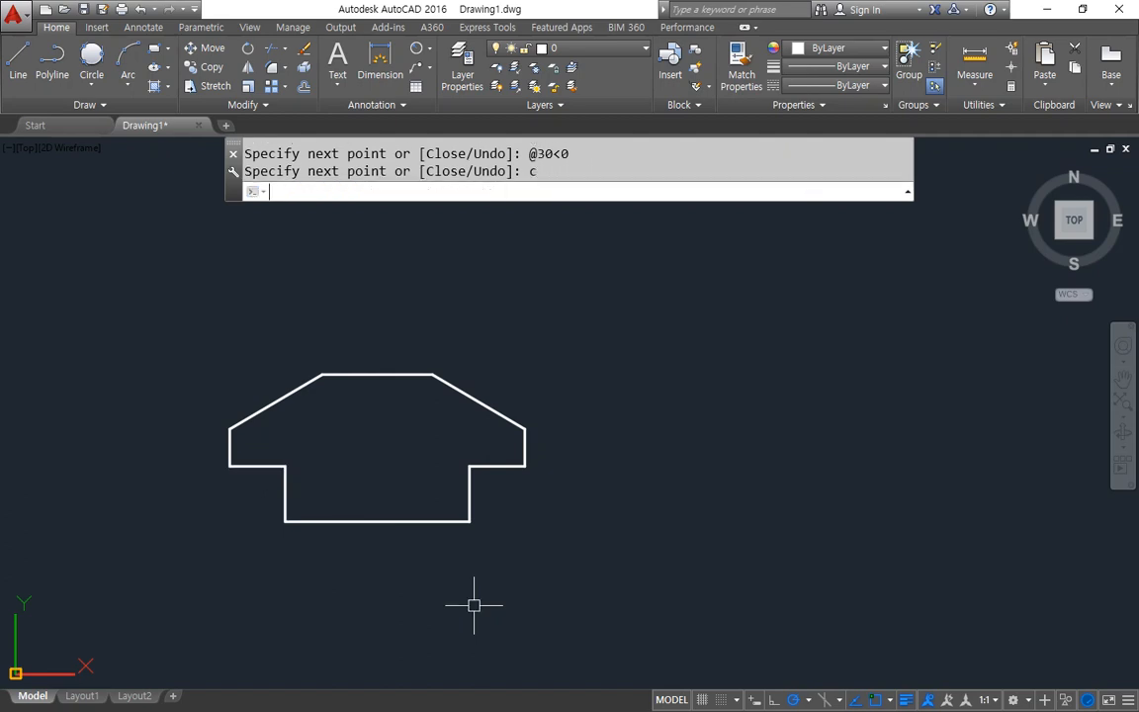
Step: Erase the entire stepped outline
{"action": "left_click", "coordinate": [589, 621]}
{"action": "left_click", "coordinate": [90, 344]}
{"action": "type", "text": "e"}
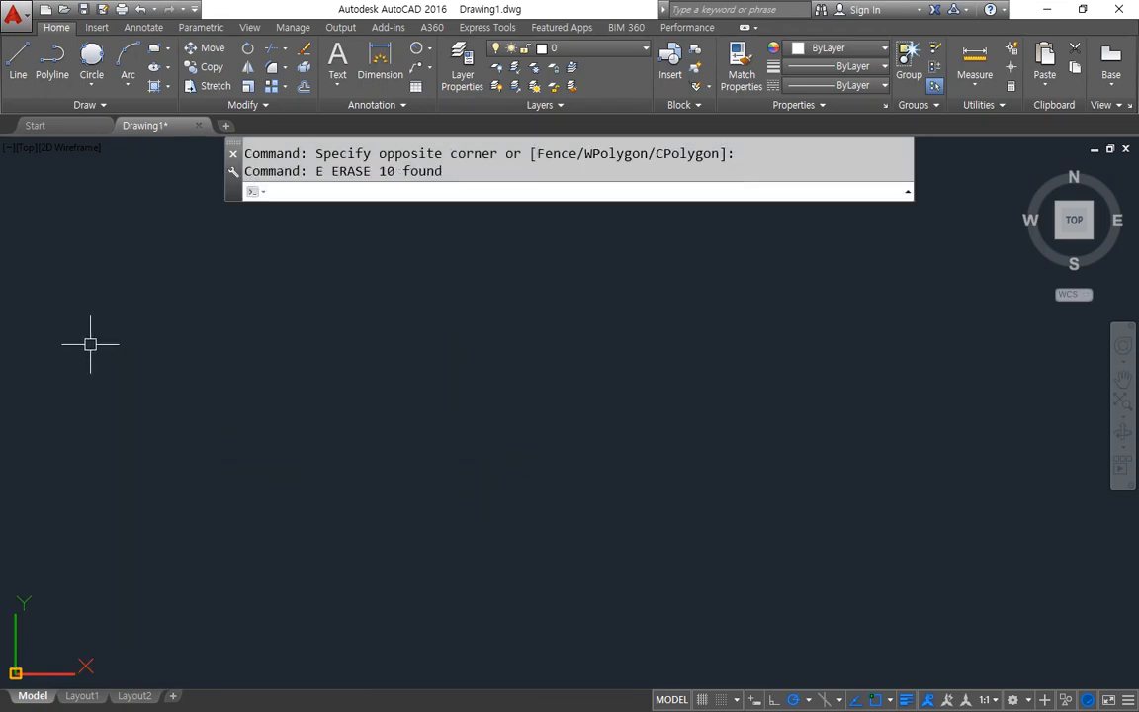
Step: Draw an L-shaped pair of base lines: a vertical line downward and a longer horizontal line to the right
{"action": "type", "text": "l"}
{"action": "key", "text": "Return"}
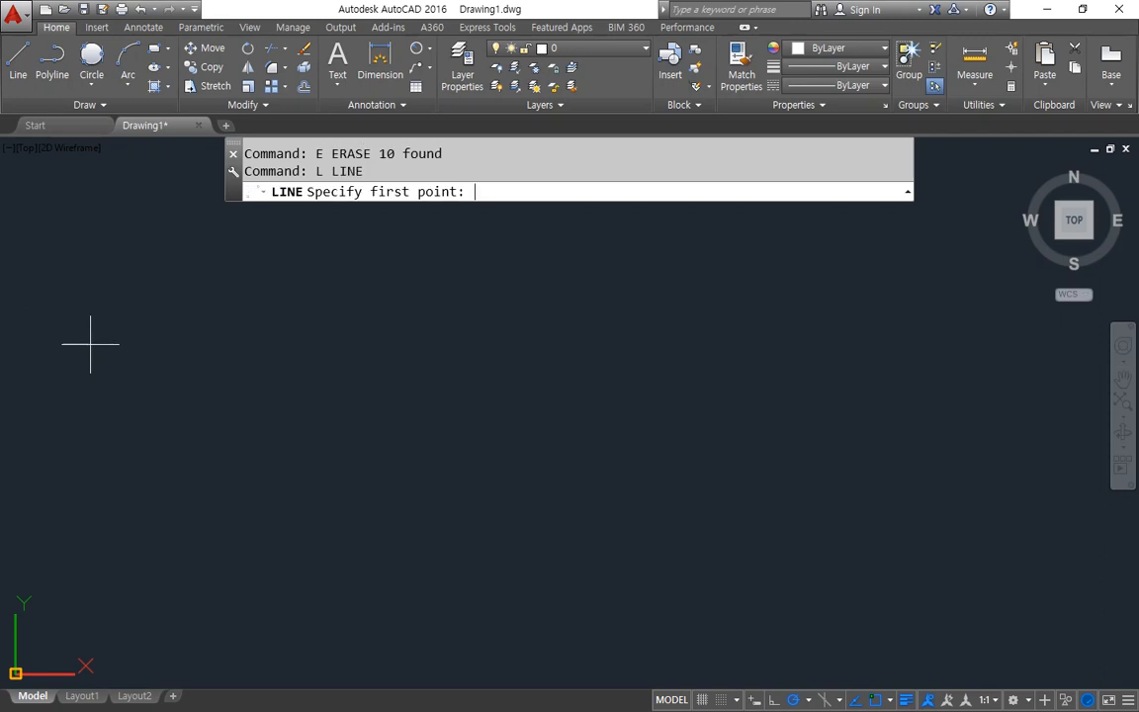
{"action": "left_click", "coordinate": [224, 249]}
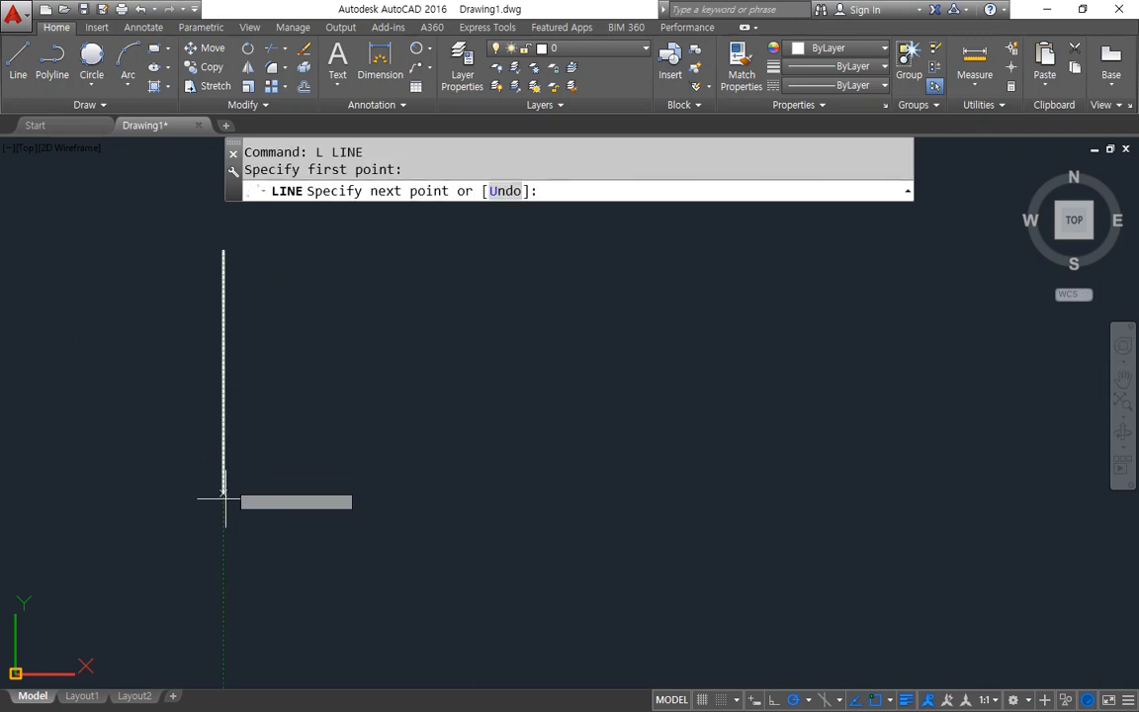
{"action": "left_click", "coordinate": [222, 594]}
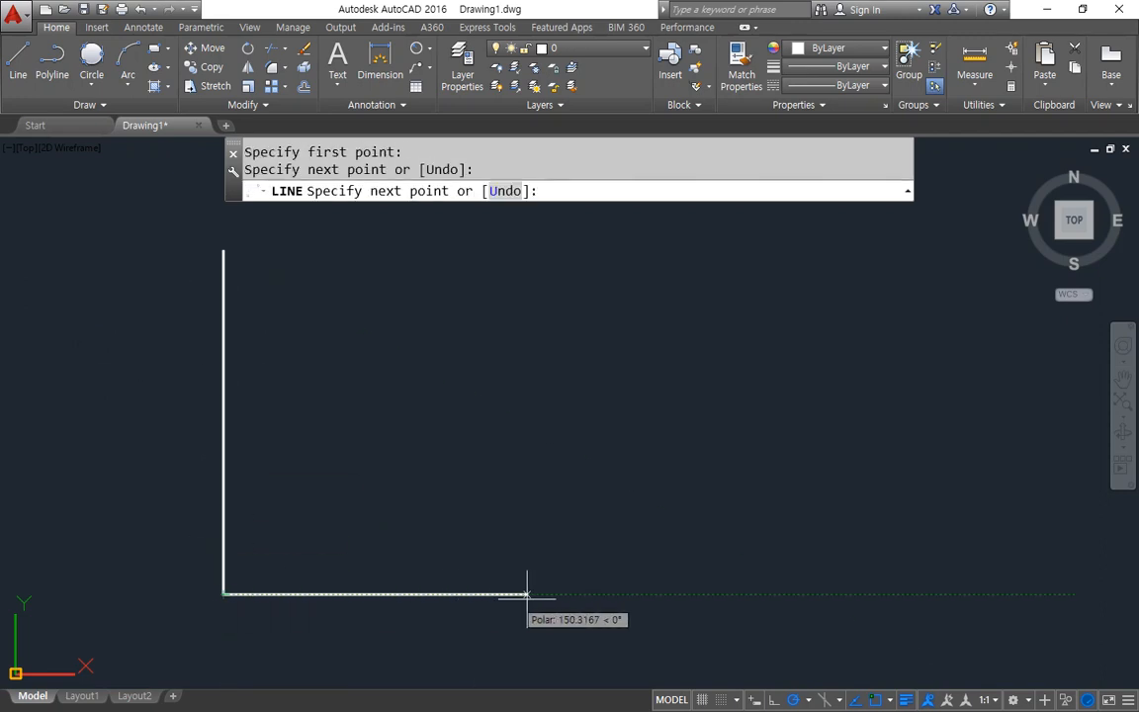
{"action": "left_click", "coordinate": [1002, 593]}
{"action": "key", "text": "Return"}
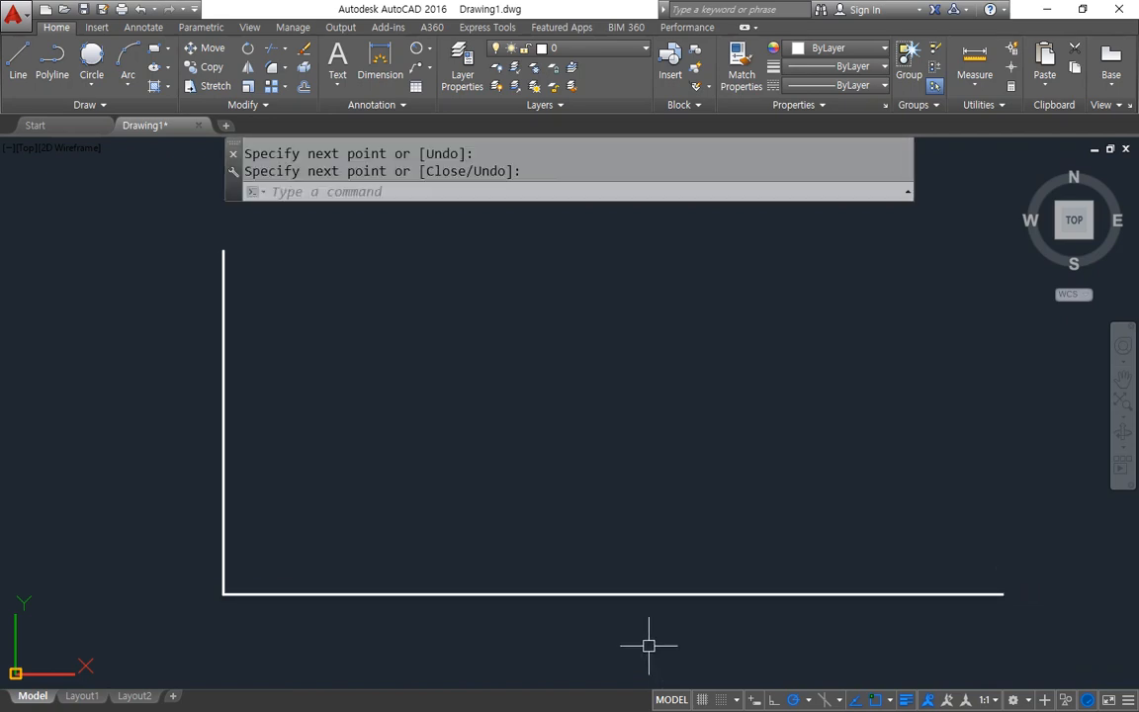
Step: Offset the vertical base line 160 to the right
{"action": "type", "text": "o"}
{"action": "key", "text": "Return"}
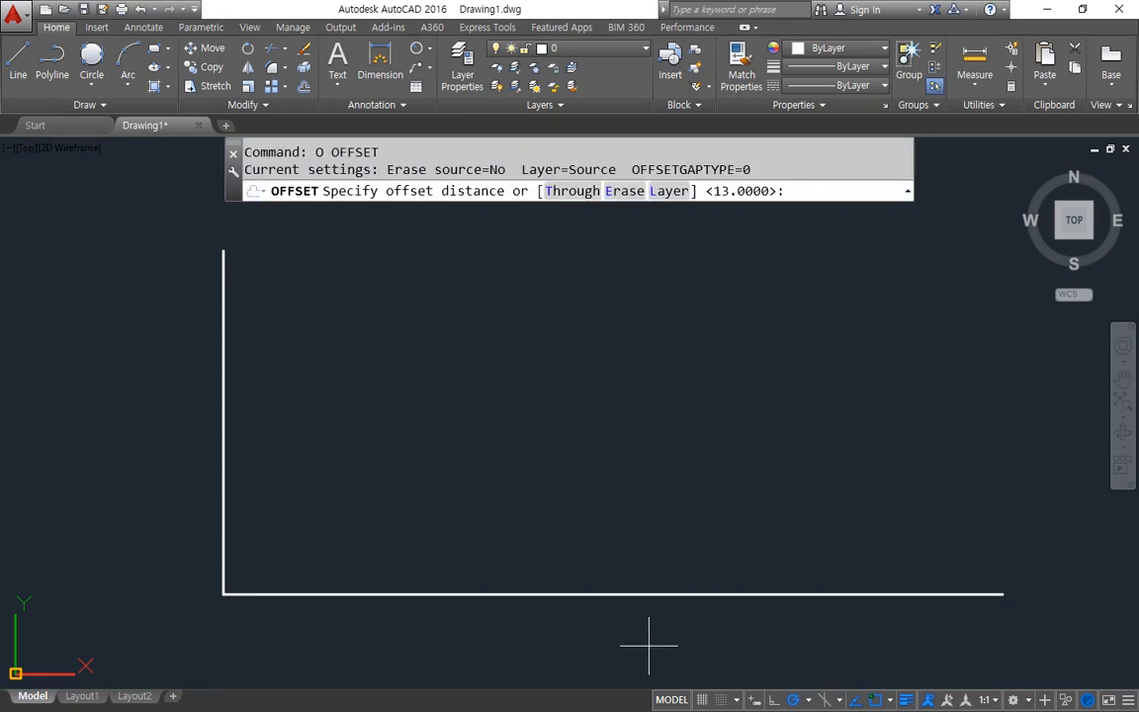
{"action": "type", "text": "160"}
{"action": "key", "text": "Return"}
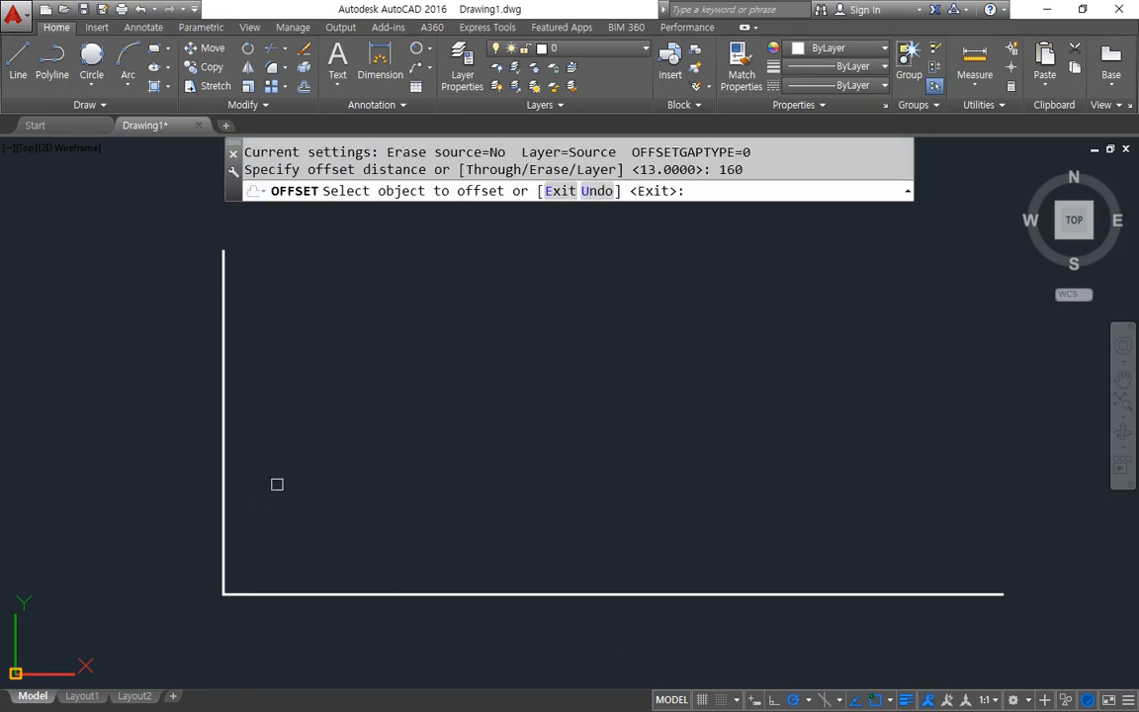
{"action": "left_click", "coordinate": [223, 468]}
{"action": "left_click", "coordinate": [259, 468]}
{"action": "key", "text": "Return"}
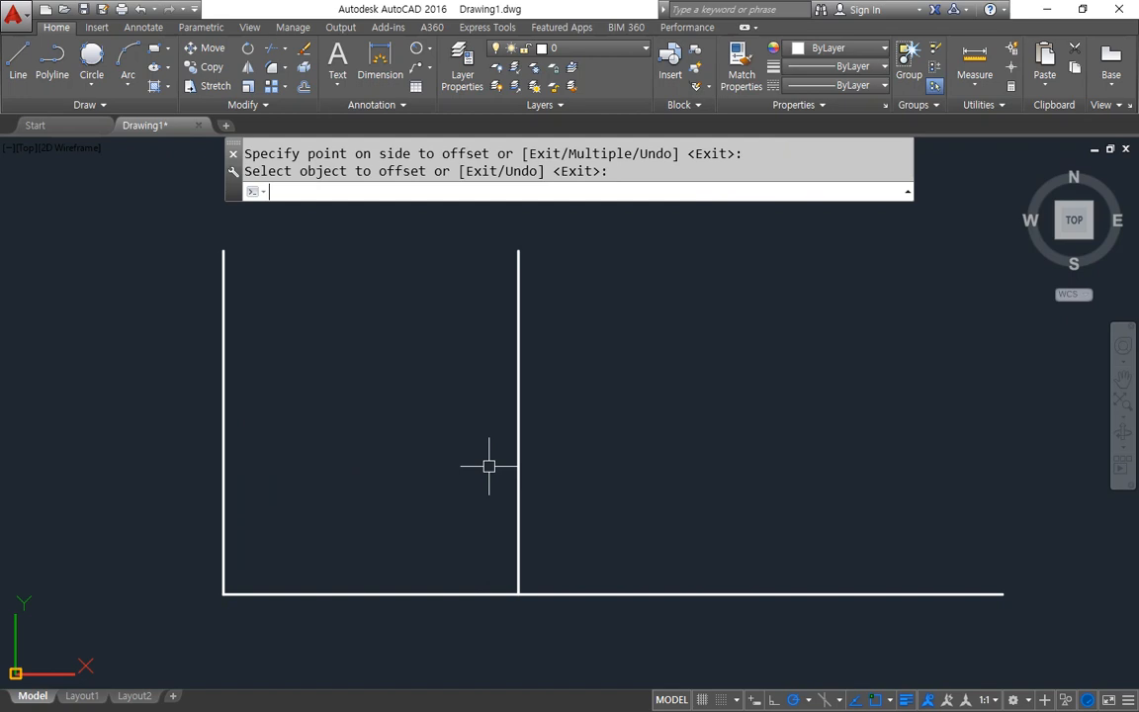
Step: Offset the horizontal base line 80 upward
{"action": "type", "text": "o"}
{"action": "key", "text": "Return"}
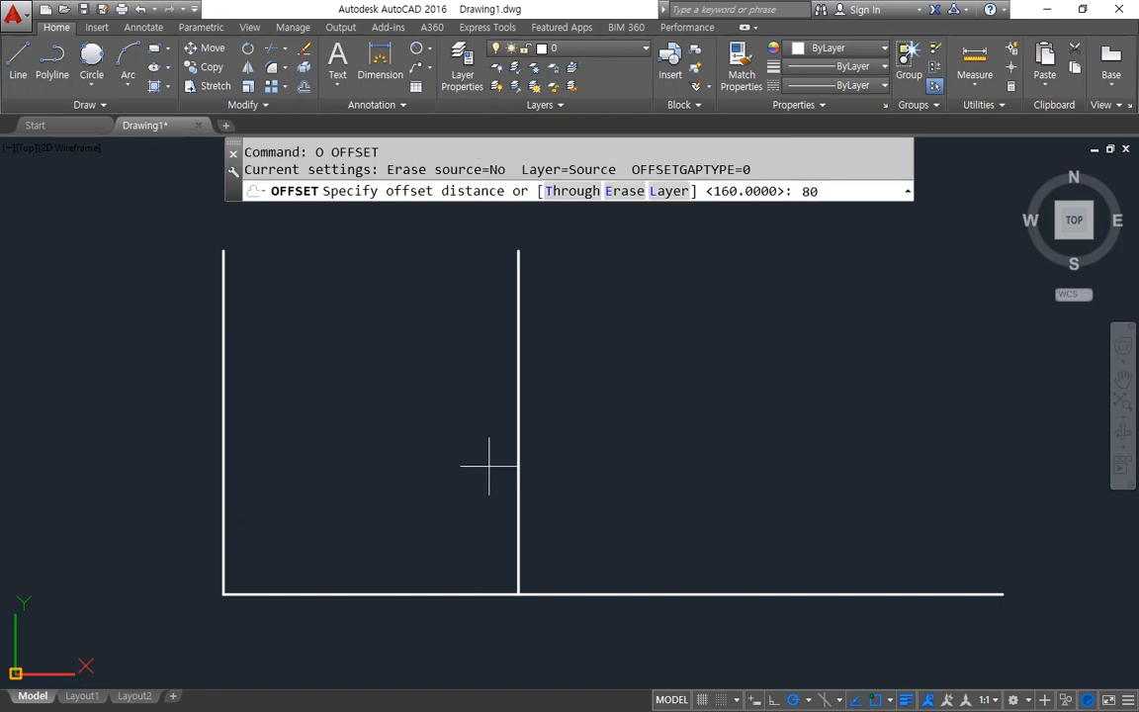
{"action": "type", "text": "80"}
{"action": "key", "text": "Return"}
{"action": "left_click", "coordinate": [396, 593]}
{"action": "left_click", "coordinate": [392, 508]}
{"action": "key", "text": "Return"}
Step: Trim the line ends extending beyond the 160 × 80 rectangle
{"action": "type", "text": "tr"}
{"action": "key", "text": "Return"}
{"action": "key", "text": "Return"}
{"action": "left_click", "coordinate": [641, 631]}
{"action": "left_click", "coordinate": [567, 419]}
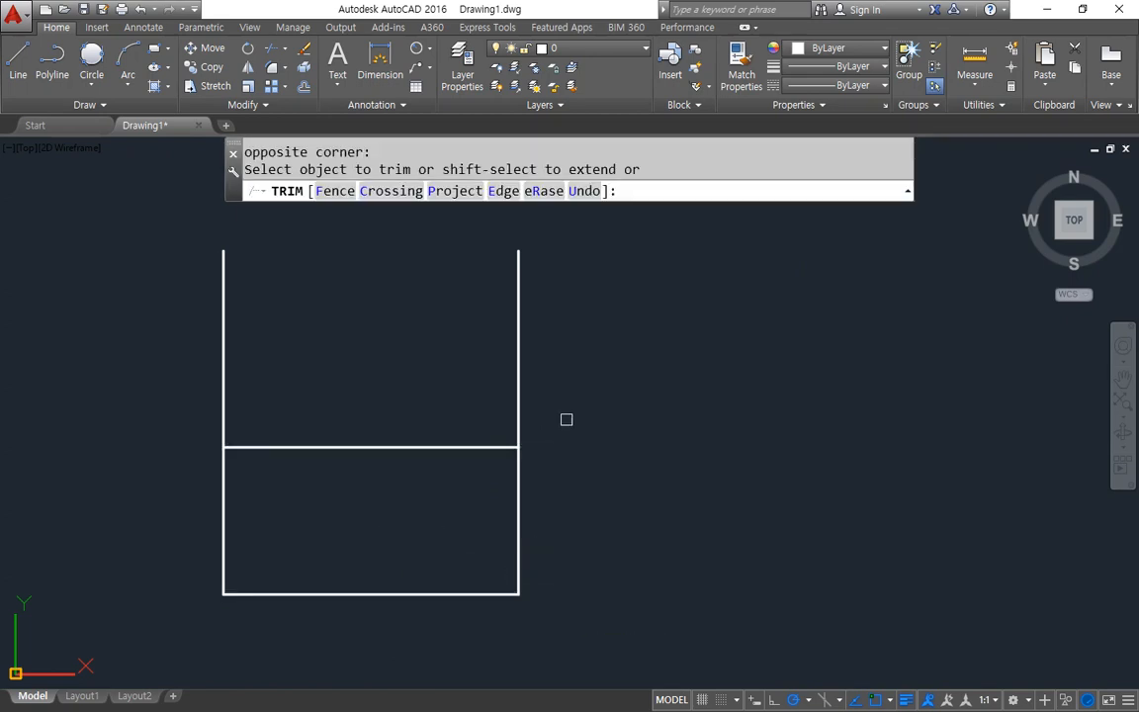
{"action": "left_click", "coordinate": [521, 402]}
{"action": "left_click", "coordinate": [381, 371]}
{"action": "scroll", "coordinate": [291, 529], "scroll_direction": "up", "scroll_amount": 2}
{"action": "middle_click_drag", "start_coordinate": [300, 532], "coordinate": [366, 454]}
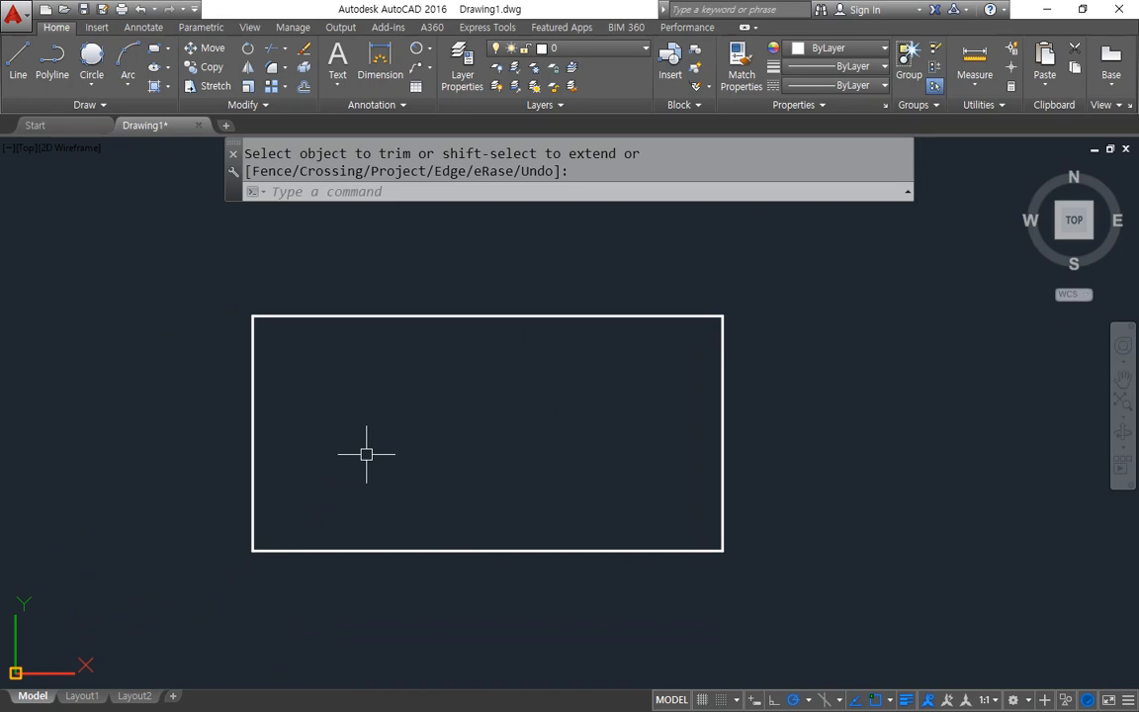
{"action": "mouse_move", "coordinate": [280, 564]}
{"action": "left_mouse_down"}
{"action": "mouse_move", "coordinate": [254, 447]}
{"action": "mouse_move", "coordinate": [311, 565]}
{"action": "mouse_move", "coordinate": [282, 565]}
{"action": "left_mouse_up"}
{"action": "mouse_move", "coordinate": [692, 575]}
{"action": "left_mouse_down"}
{"action": "mouse_move", "coordinate": [649, 468]}
{"action": "mouse_move", "coordinate": [726, 592]}
{"action": "left_mouse_up"}
{"action": "key", "text": "Escape"}
Step: Offset the rectangle's left, bottom and right edges 30 inward
{"action": "type", "text": "o"}
{"action": "key", "text": "Return"}
{"action": "type", "text": "3"}
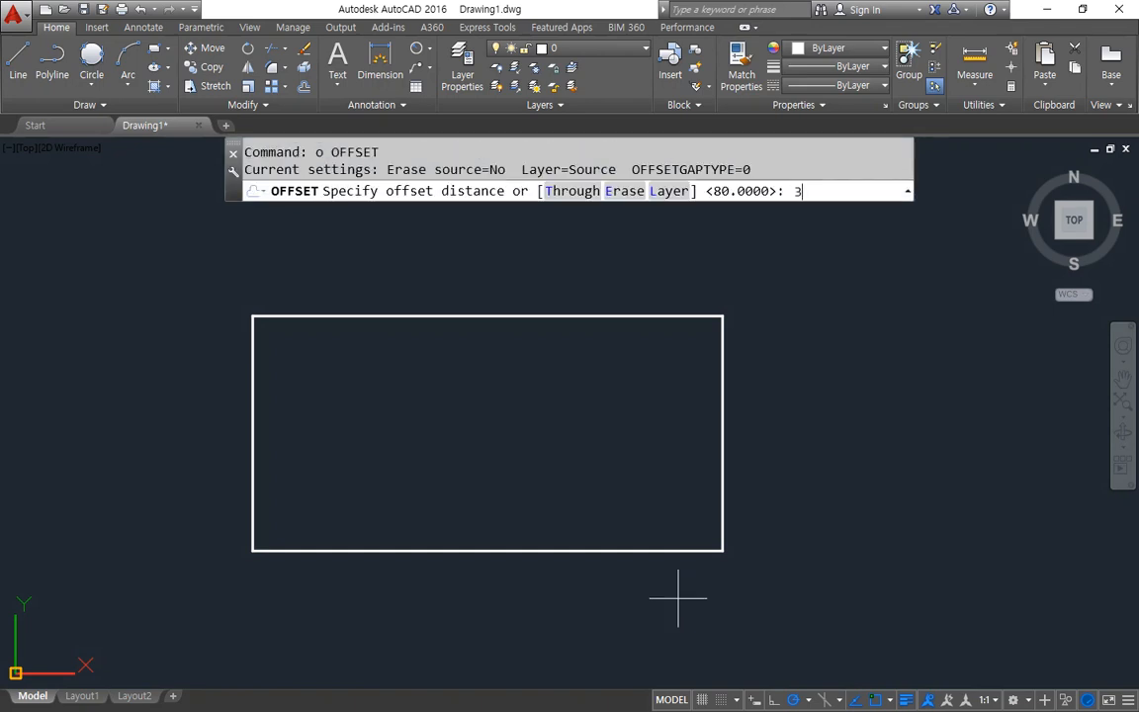
{"action": "type", "text": "0"}
{"action": "key", "text": "Return"}
{"action": "left_click", "coordinate": [252, 483]}
{"action": "left_click", "coordinate": [333, 501]}
{"action": "left_click", "coordinate": [407, 550]}
{"action": "left_click", "coordinate": [415, 529]}
{"action": "left_click", "coordinate": [723, 485]}
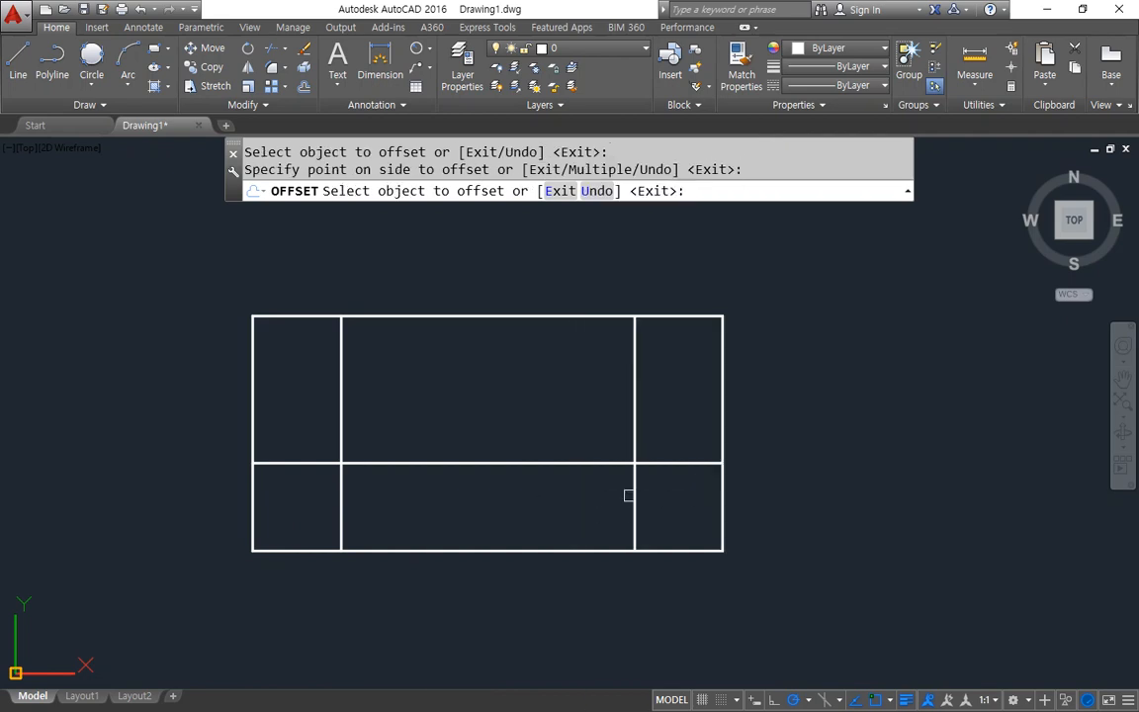
Step: Trim away both lower corner regions and the inner construction line segments, leaving a stepped plate outline
{"action": "left_click", "coordinate": [638, 683]}
{"action": "key", "text": "Return"}
{"action": "type", "text": "tr"}
{"action": "key", "text": "Return"}
{"action": "key", "text": "Return"}
{"action": "left_click", "coordinate": [290, 513]}
{"action": "left_click", "coordinate": [207, 580]}
{"action": "left_click", "coordinate": [798, 584]}
{"action": "left_click", "coordinate": [720, 547]}
{"action": "left_click", "coordinate": [662, 420]}
{"action": "left_click", "coordinate": [330, 369]}
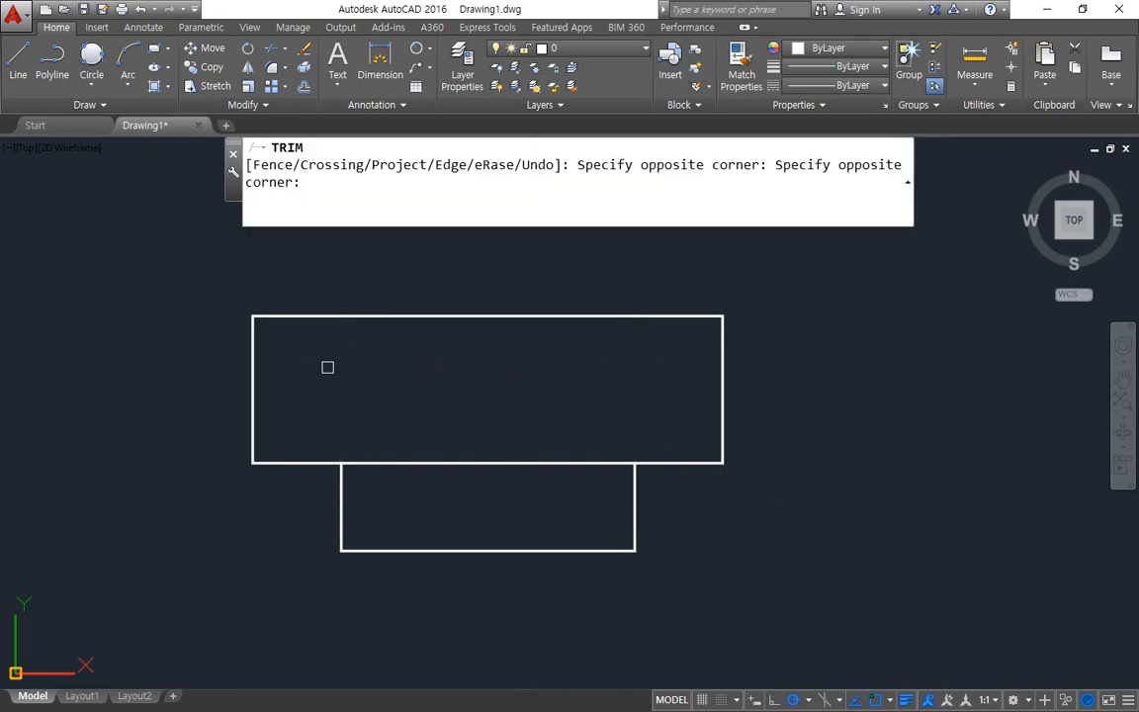
{"action": "left_click", "coordinate": [547, 409]}
{"action": "left_click", "coordinate": [481, 528]}
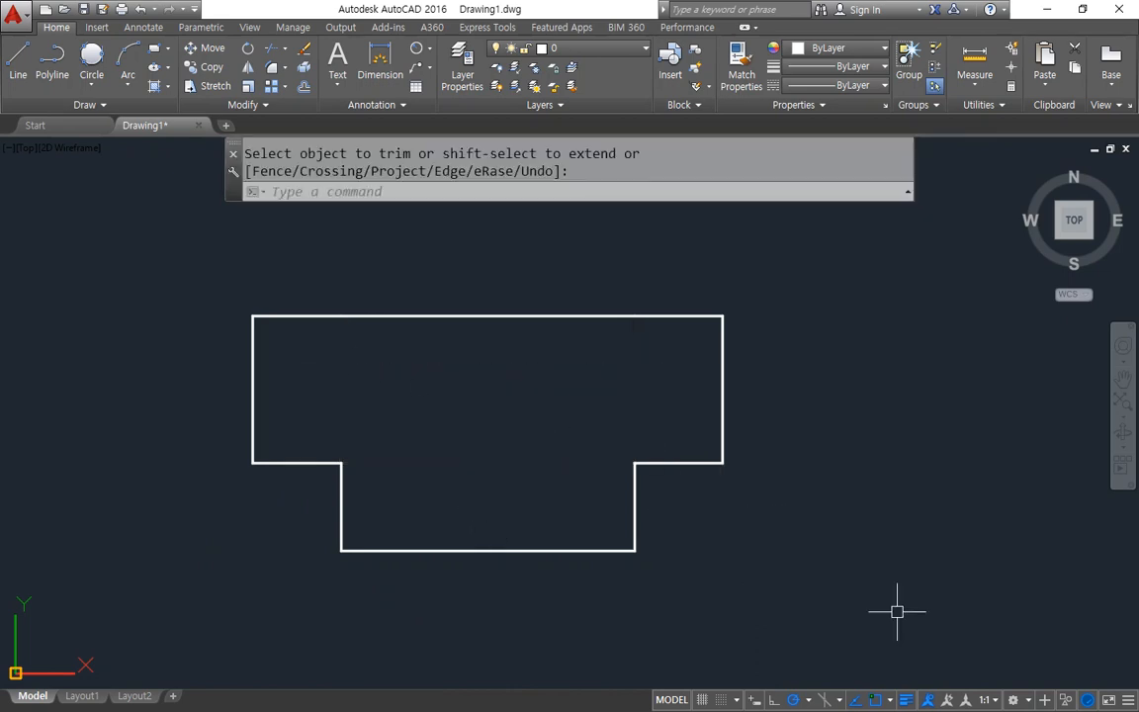
Step: Offset the plate's top edge 30 downward
{"action": "mouse_move", "coordinate": [727, 416]}
{"action": "left_mouse_down"}
{"action": "mouse_move", "coordinate": [178, 275]}
{"action": "mouse_move", "coordinate": [775, 377]}
{"action": "left_mouse_up"}
{"action": "type", "text": "o"}
{"action": "key", "text": "Return"}
{"action": "type", "text": "30"}
{"action": "key", "text": "Return"}
{"action": "left_click", "coordinate": [445, 316]}
{"action": "left_click", "coordinate": [437, 382]}
Step: Offset the plate's left and right side edges 50 inward
{"action": "type", "text": "o"}
{"action": "key", "text": "Return"}
{"action": "type", "text": "50"}
{"action": "key", "text": "Return"}
{"action": "left_click", "coordinate": [253, 353]}
{"action": "left_click", "coordinate": [351, 359]}
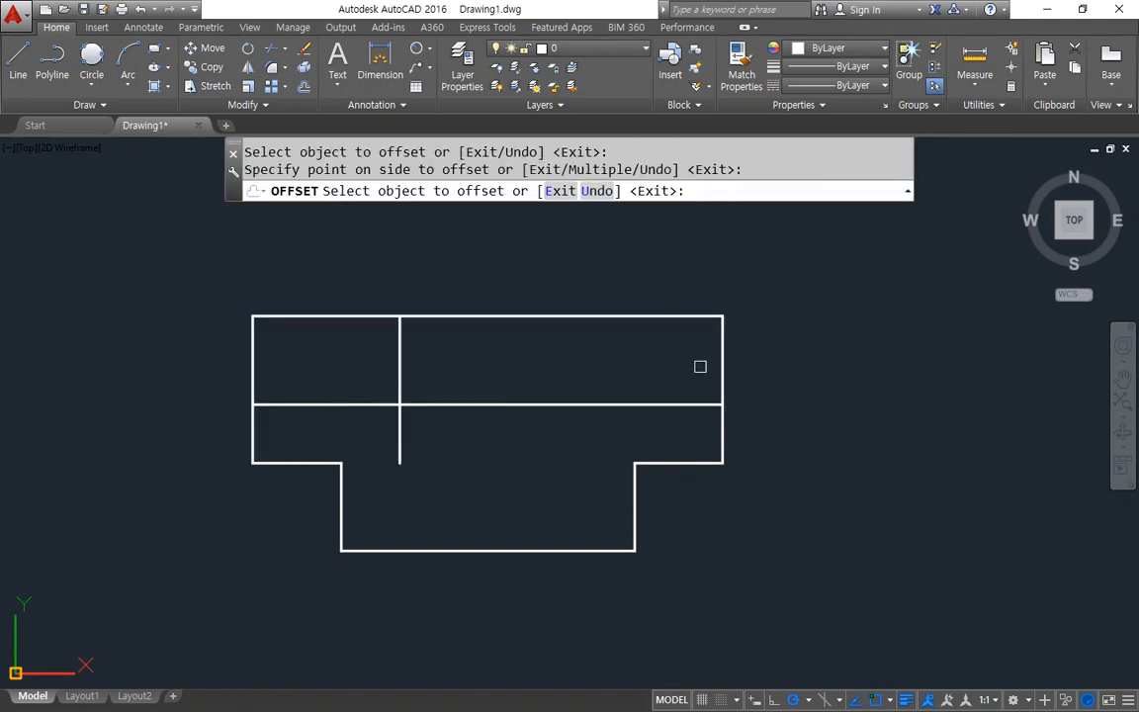
{"action": "left_click", "coordinate": [721, 366]}
{"action": "left_click", "coordinate": [615, 369]}
{"action": "key", "text": "Return"}
Step: Trim the two upper outer corners of the outline back to the offset lines
{"action": "type", "text": "tr"}
{"action": "key", "text": "Return"}
{"action": "key", "text": "Return"}
{"action": "left_click", "coordinate": [793, 276]}
{"action": "left_click", "coordinate": [716, 326]}
{"action": "left_click", "coordinate": [338, 362]}
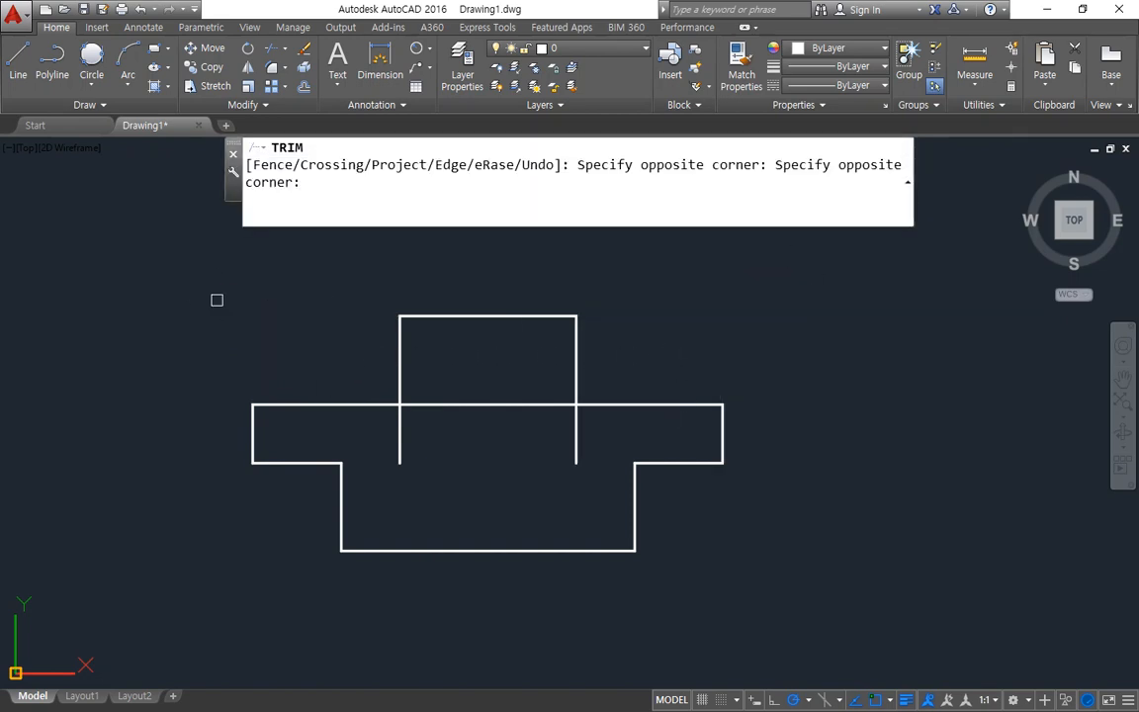
{"action": "left_click", "coordinate": [213, 300]}
{"action": "left_click", "coordinate": [613, 433]}
{"action": "left_click", "coordinate": [338, 347]}
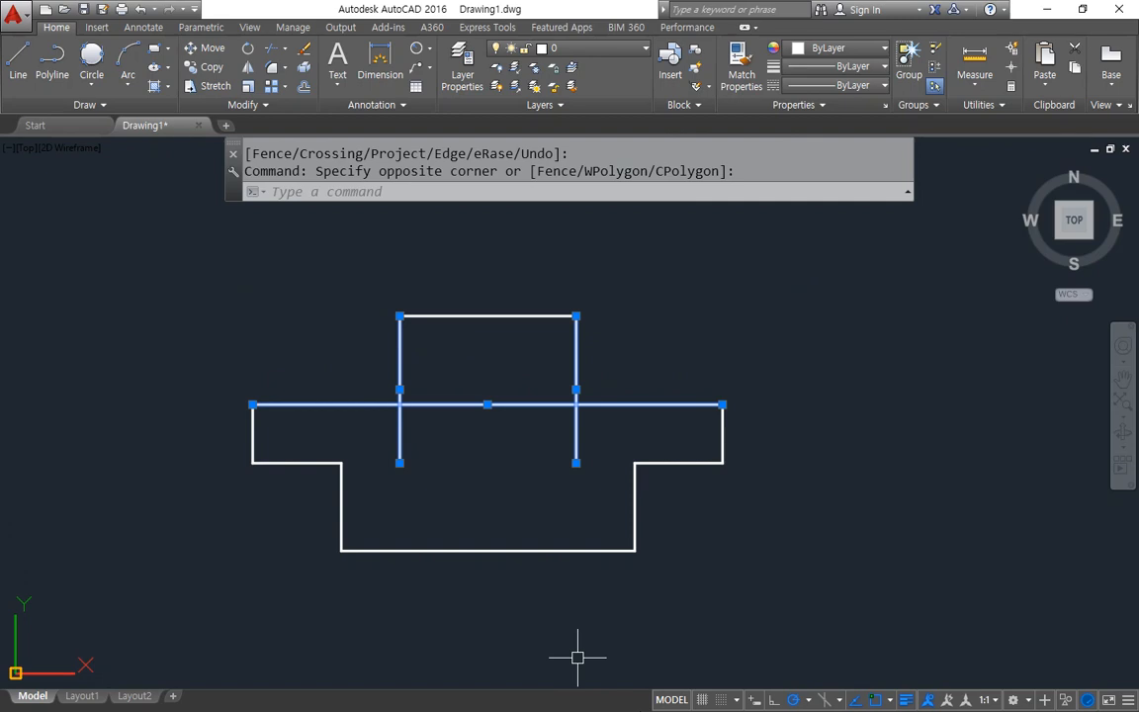
{"action": "key", "text": "Delete"}
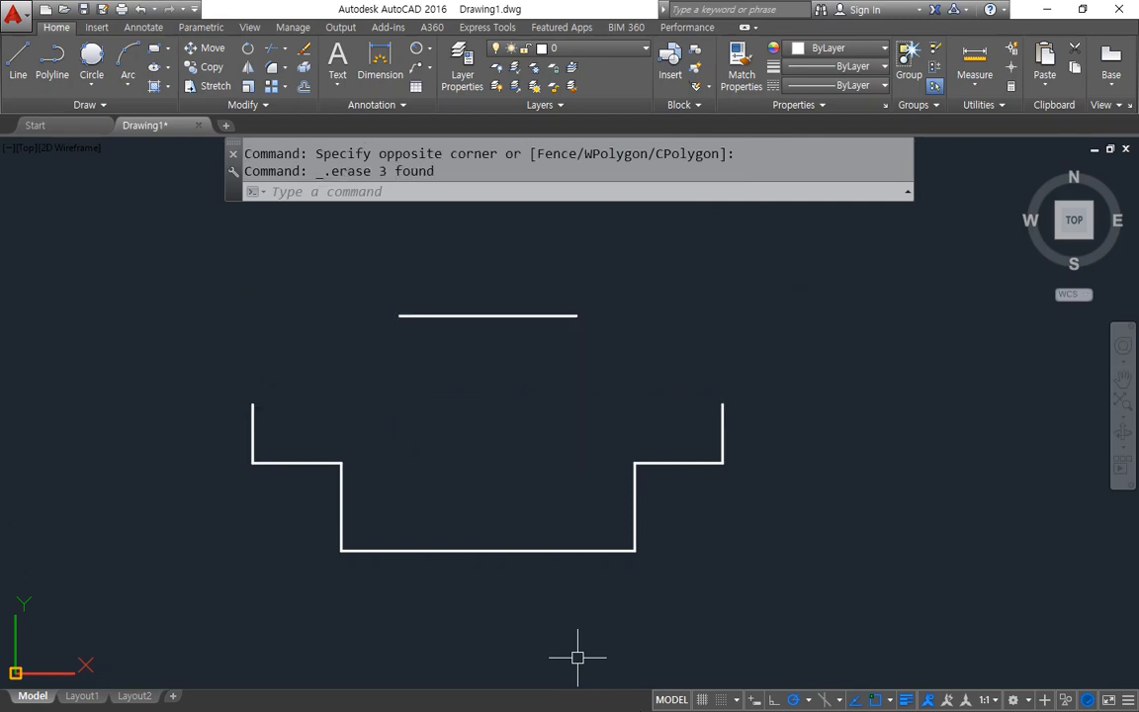
{"action": "type", "text": "l"}
{"action": "key", "text": "Return"}
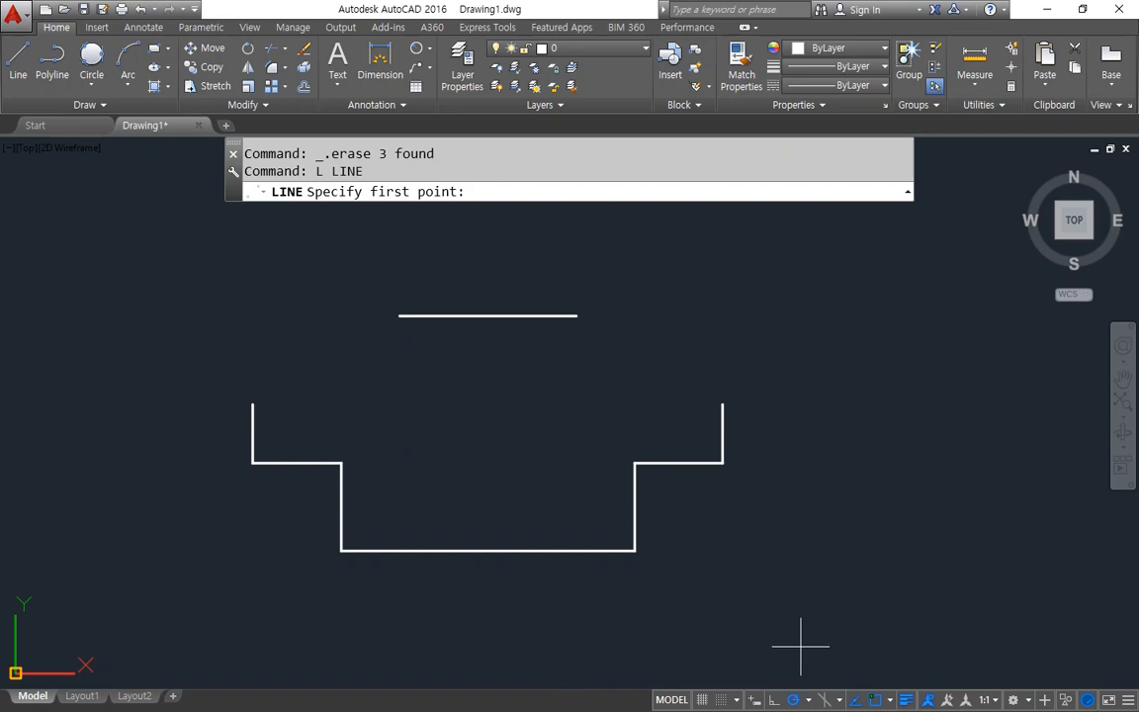
{"action": "left_click", "coordinate": [574, 317]}
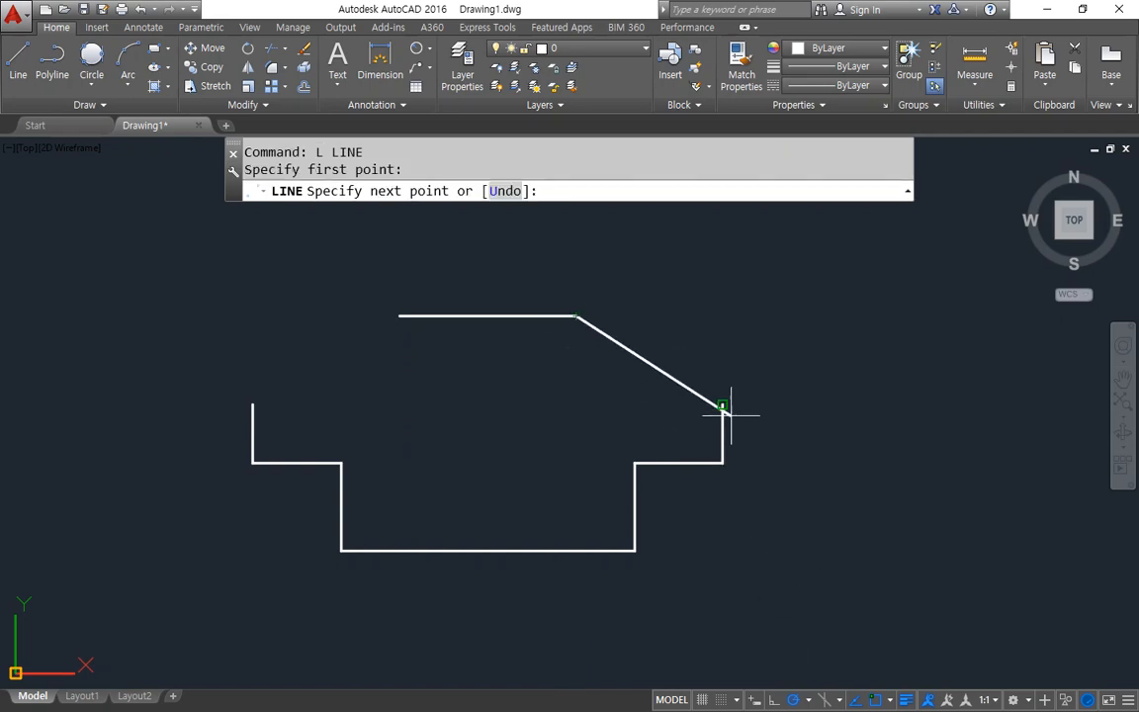
{"action": "key", "text": "Return"}
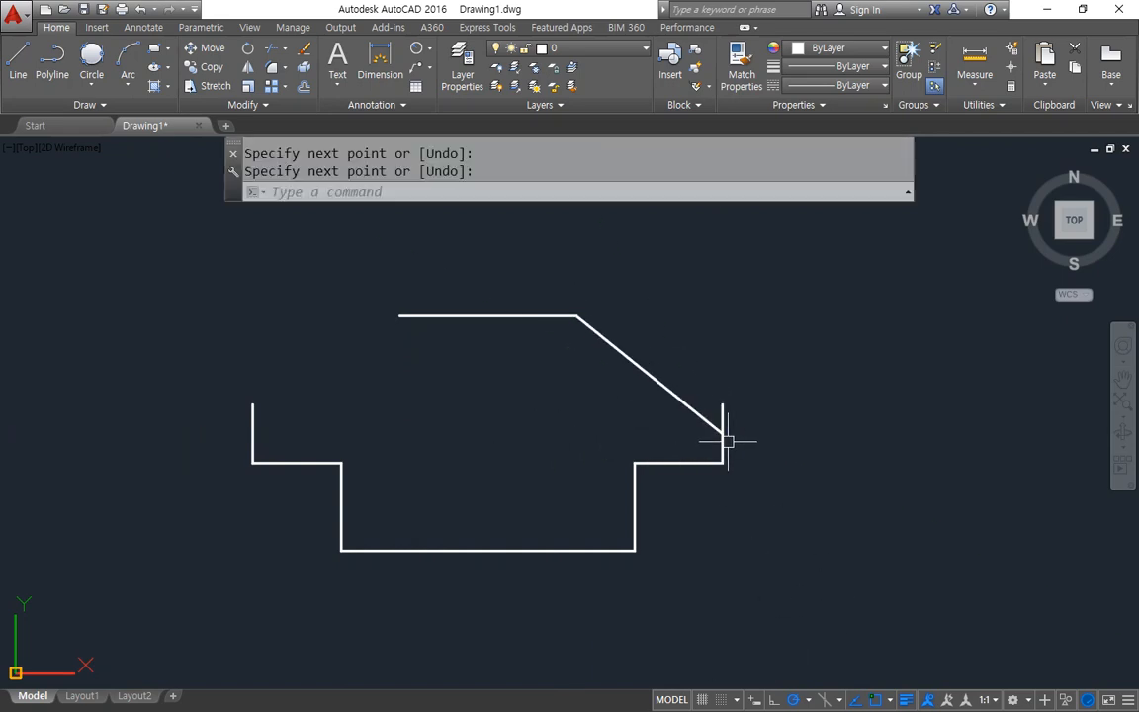
{"action": "key", "text": "ctrl+z"}
{"action": "key", "text": "Return"}
{"action": "key", "text": "Escape"}
{"action": "key", "text": "Escape"}
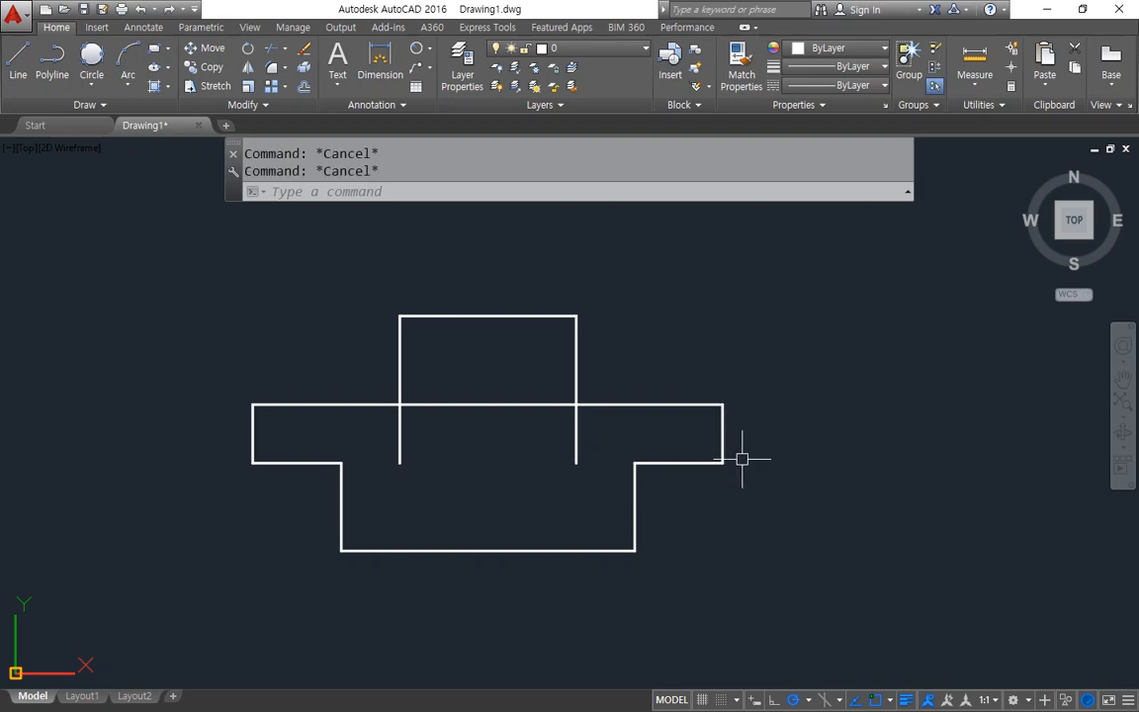
Step: Draw sloping lines from each end of the short top edge to the upper ends of the side edges
{"action": "type", "text": "l"}
{"action": "key", "text": "Return"}
{"action": "left_click", "coordinate": [722, 404]}
{"action": "left_click", "coordinate": [576, 316]}
{"action": "key", "text": "Return"}
{"action": "key", "text": "Return"}
{"action": "left_click", "coordinate": [400, 316]}
{"action": "left_click", "coordinate": [252, 404]}
{"action": "key", "text": "Return"}
Step: Erase the two vertical offset lines and the horizontal offset line inside the plate outline
{"action": "left_click", "coordinate": [621, 407]}
{"action": "left_click", "coordinate": [399, 388]}
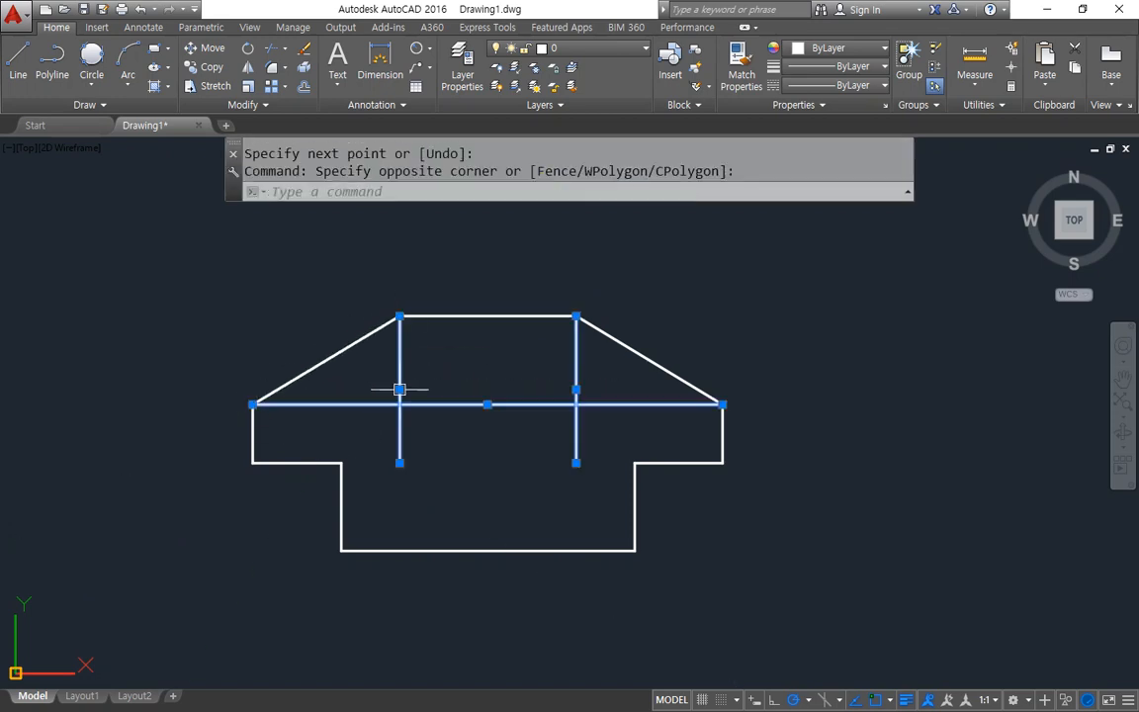
{"action": "key", "text": "Delete"}
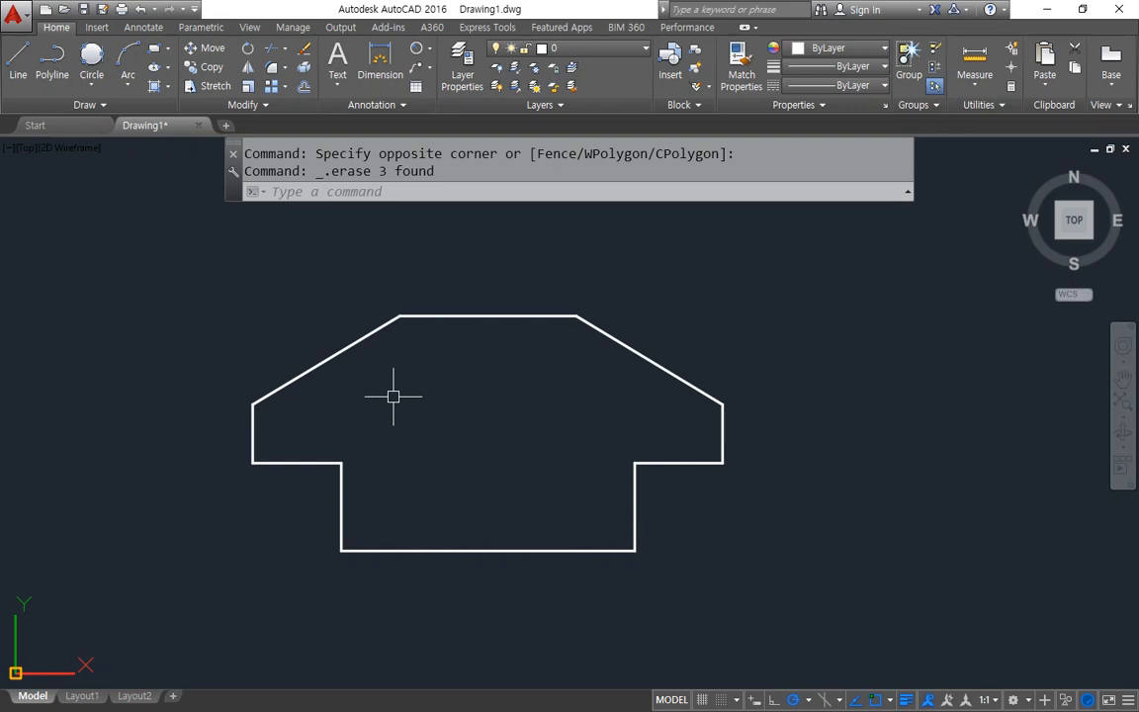
Step: Switch to the browser and examine the reference drawing's vertical centre line, circle positions and horizontal dimensions
{"action": "key", "text": "alt+Tab"}
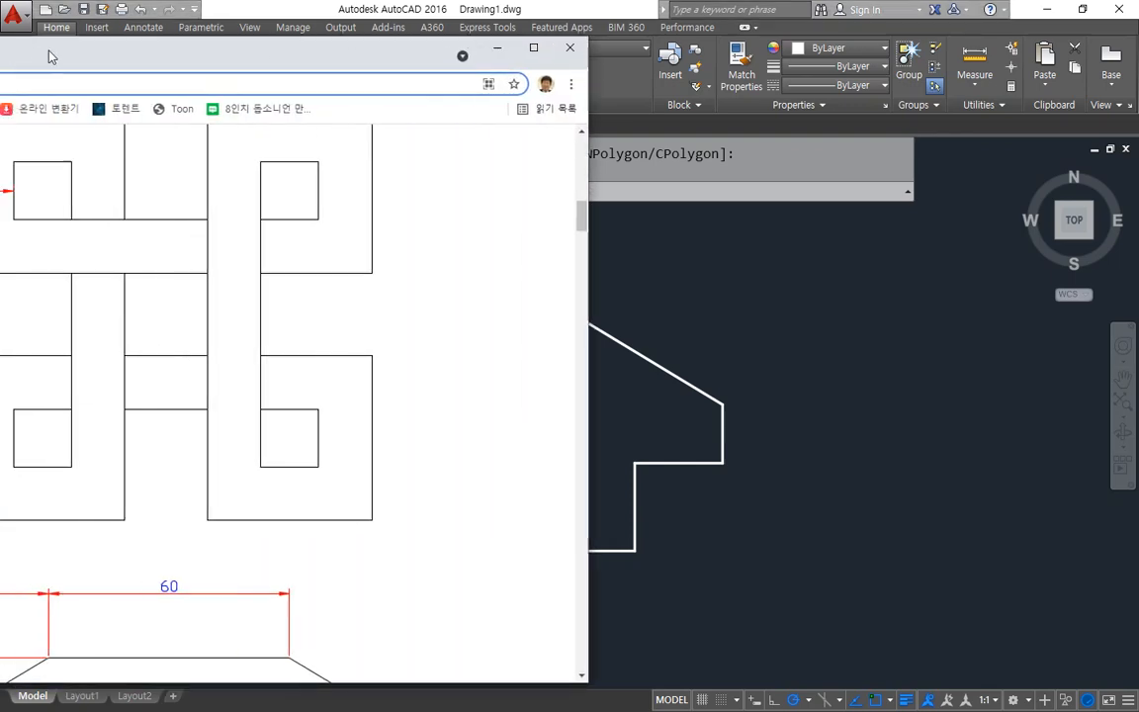
{"action": "scroll", "coordinate": [555, 348], "scroll_direction": "down", "scroll_amount": 5}
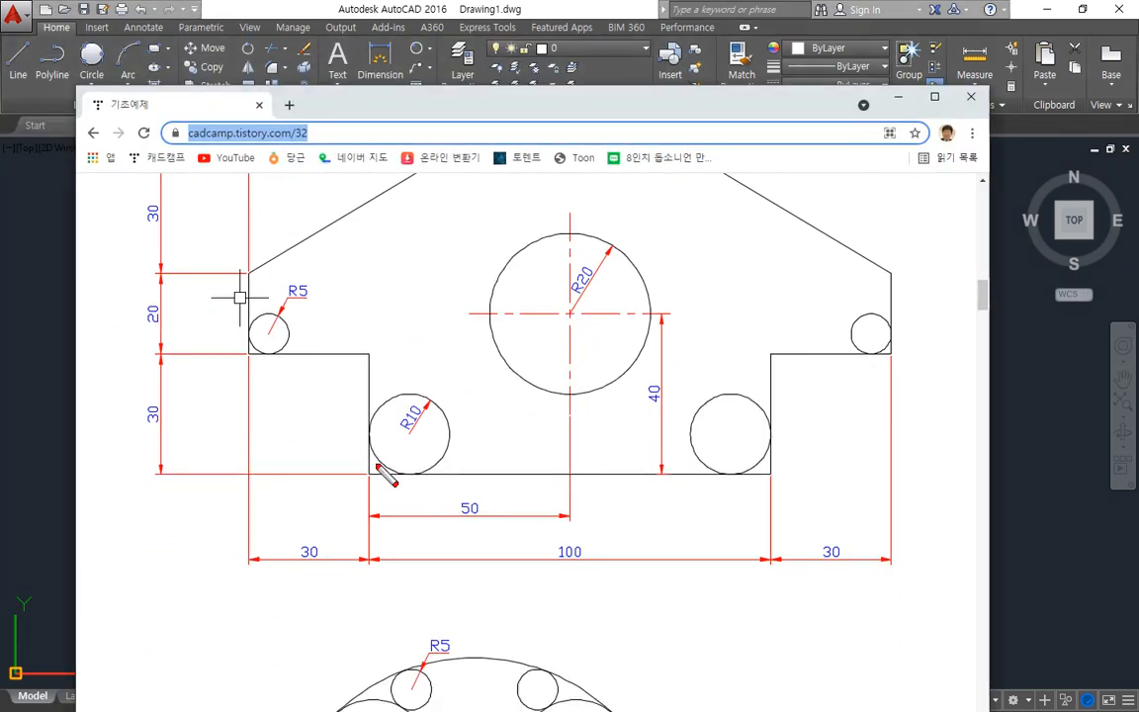
{"action": "mouse_move", "coordinate": [371, 400]}
{"action": "left_mouse_down"}
{"action": "mouse_move", "coordinate": [372, 485]}
{"action": "mouse_move", "coordinate": [372, 368]}
{"action": "left_mouse_up"}
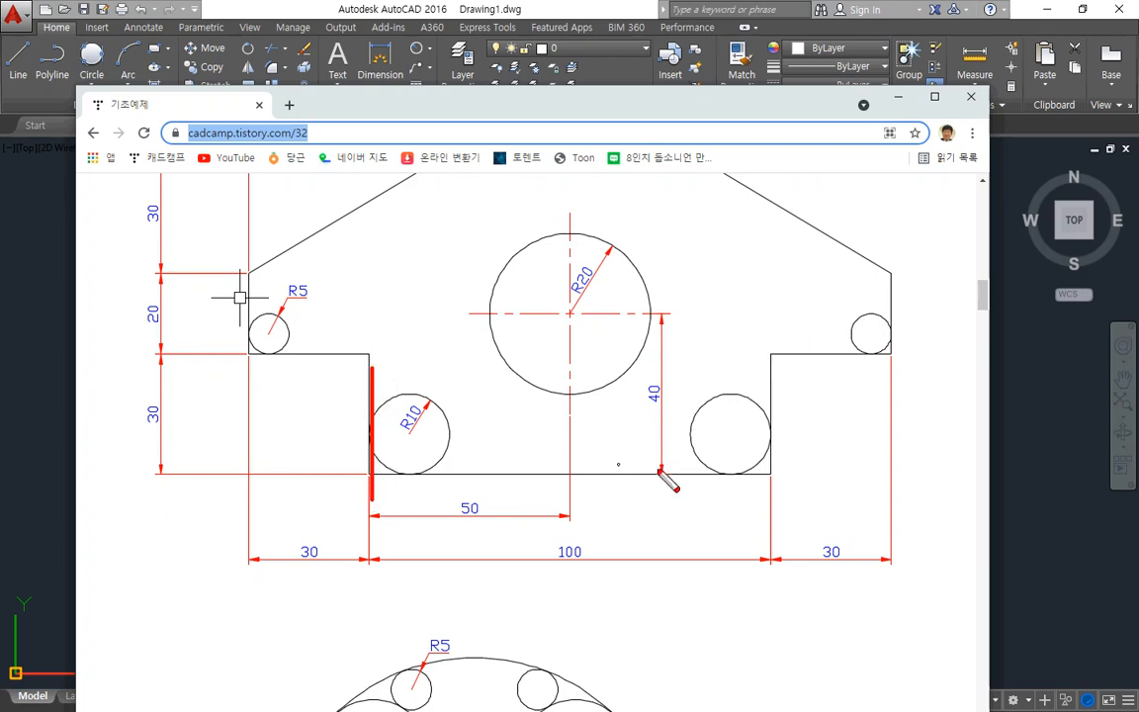
{"action": "left_click_drag", "start_coordinate": [773, 396], "coordinate": [774, 495]}
{"action": "mouse_move", "coordinate": [579, 537]}
{"action": "left_mouse_down"}
{"action": "mouse_move", "coordinate": [543, 564]}
{"action": "mouse_move", "coordinate": [586, 556]}
{"action": "mouse_move", "coordinate": [566, 571]}
{"action": "left_mouse_up"}
{"action": "left_click_drag", "start_coordinate": [568, 204], "coordinate": [568, 473]}
{"action": "mouse_move", "coordinate": [470, 501]}
{"action": "left_mouse_down"}
{"action": "mouse_move", "coordinate": [465, 524]}
{"action": "mouse_move", "coordinate": [493, 535]}
{"action": "left_mouse_up"}
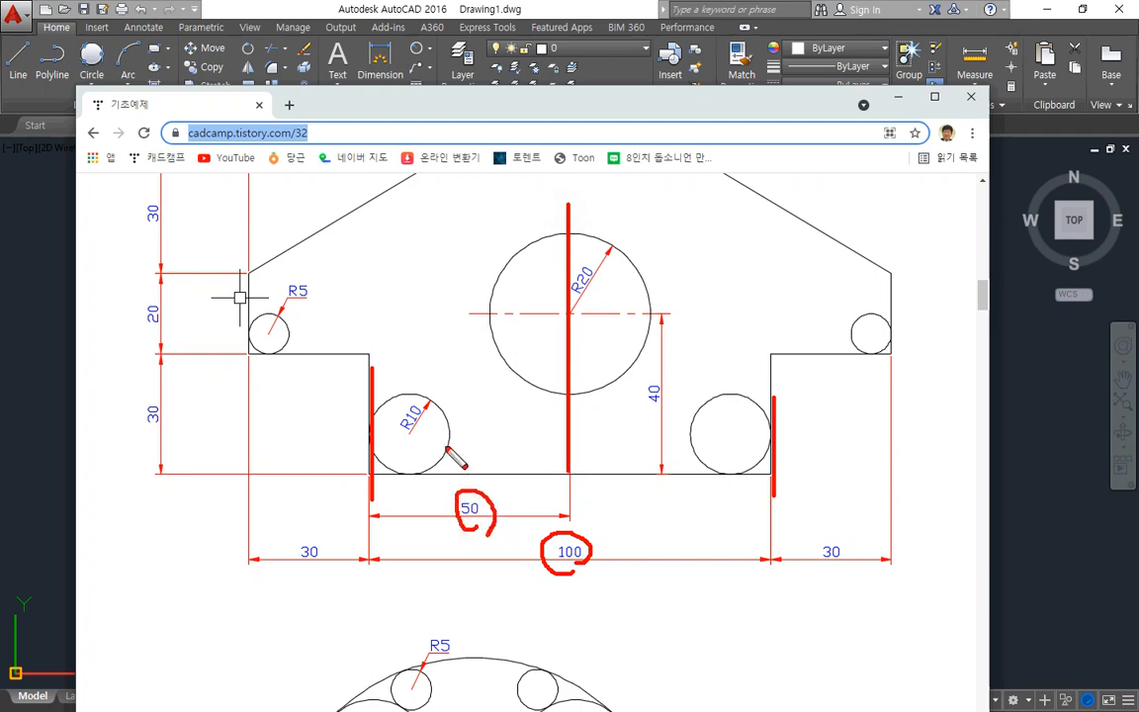
{"action": "key", "text": "Escape"}
{"action": "scroll", "coordinate": [571, 291], "scroll_direction": "up", "scroll_amount": 1}
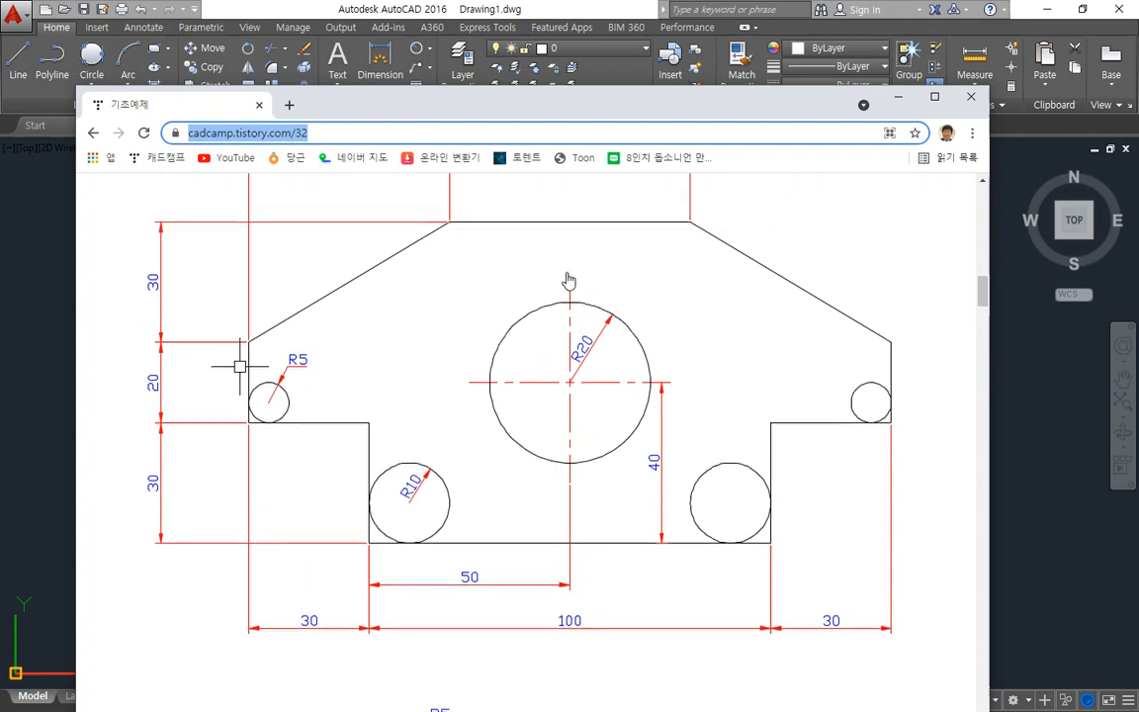
{"action": "key", "text": "ctrl+2"}
{"action": "left_click_drag", "start_coordinate": [569, 230], "coordinate": [570, 564]}
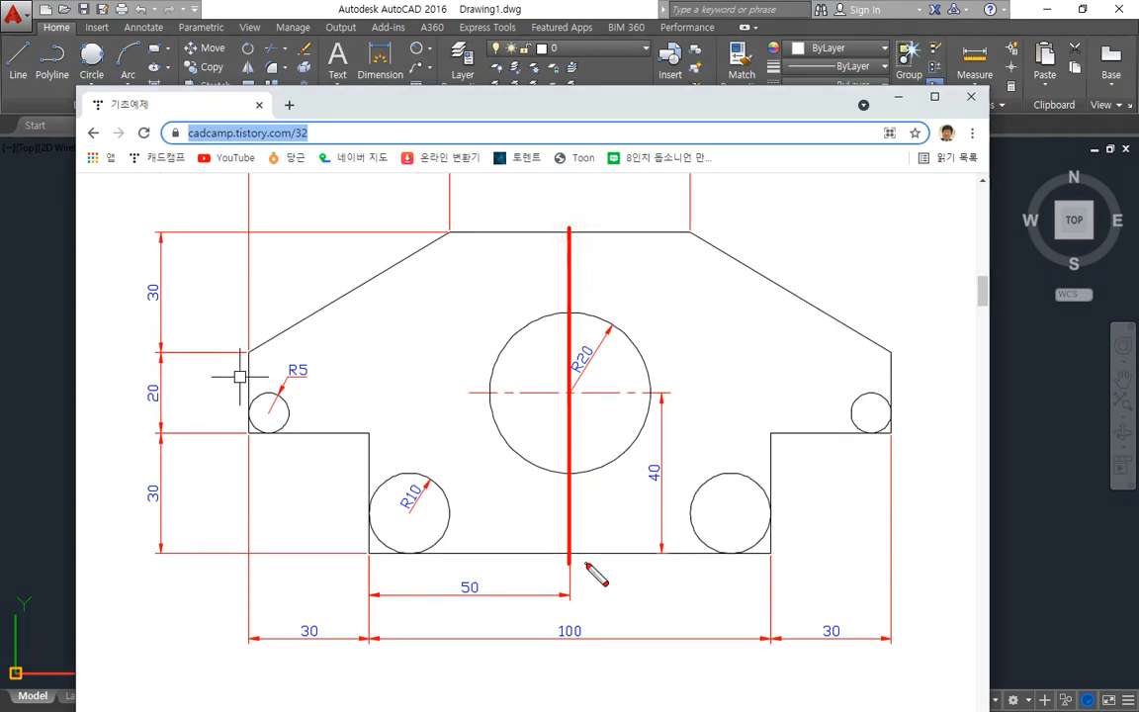
{"action": "key", "text": "Escape"}
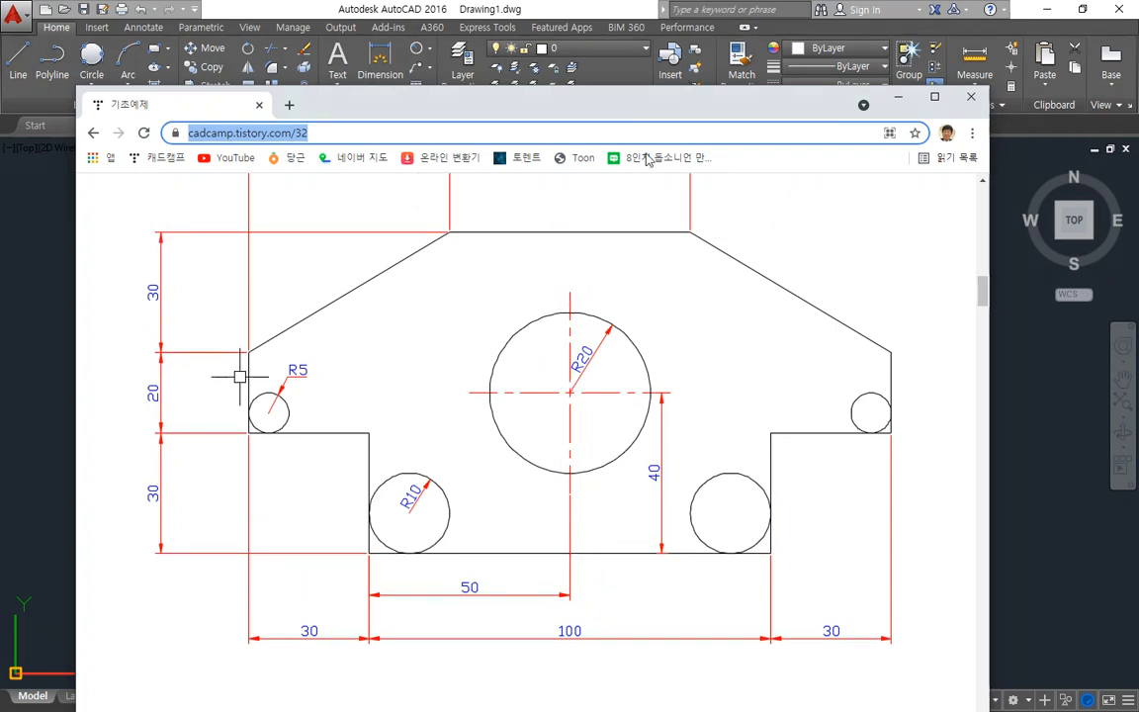
Step: Return to AutoCAD and draw a vertical centre line from the top edge's midpoint to the bottom edge's midpoint
{"action": "left_click_drag", "start_coordinate": [628, 106], "coordinate": [0, 97]}
{"action": "left_click", "coordinate": [446, 328]}
{"action": "type", "text": "l"}
{"action": "key", "text": "Return"}
{"action": "left_click", "coordinate": [462, 316]}
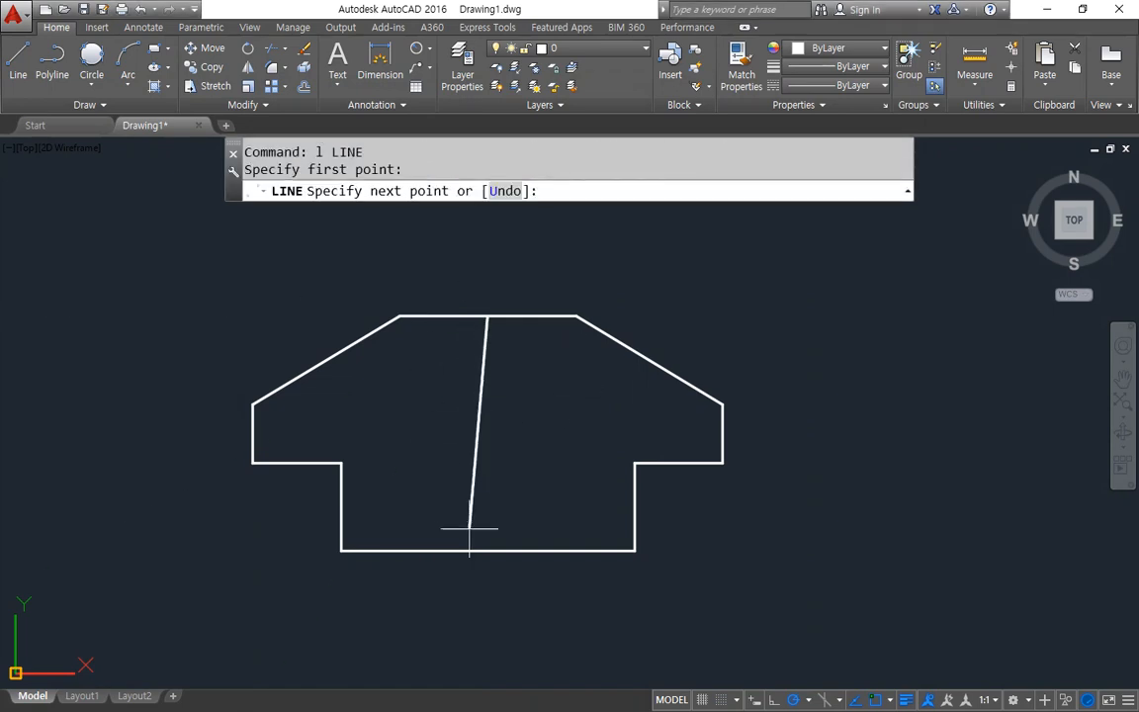
{"action": "left_click", "coordinate": [483, 546]}
{"action": "key", "text": "Return"}
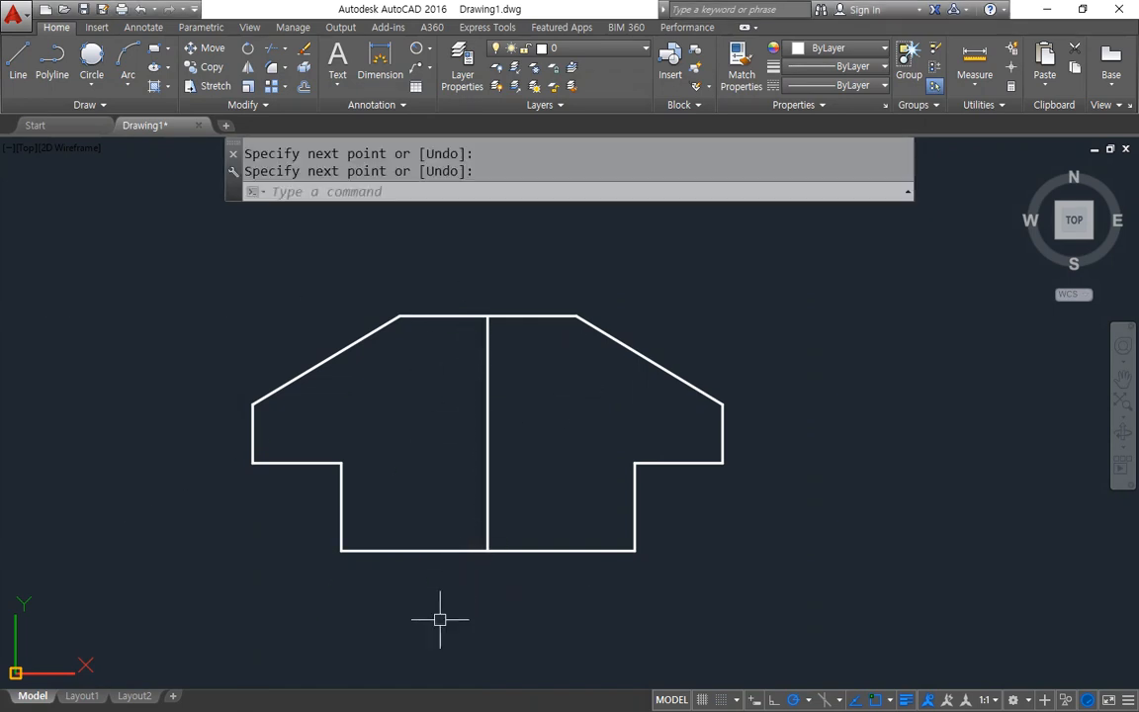
Step: Offset the plate's bottom edge 40 upward
{"action": "type", "text": "o"}
{"action": "key", "text": "Return"}
{"action": "type", "text": "40"}
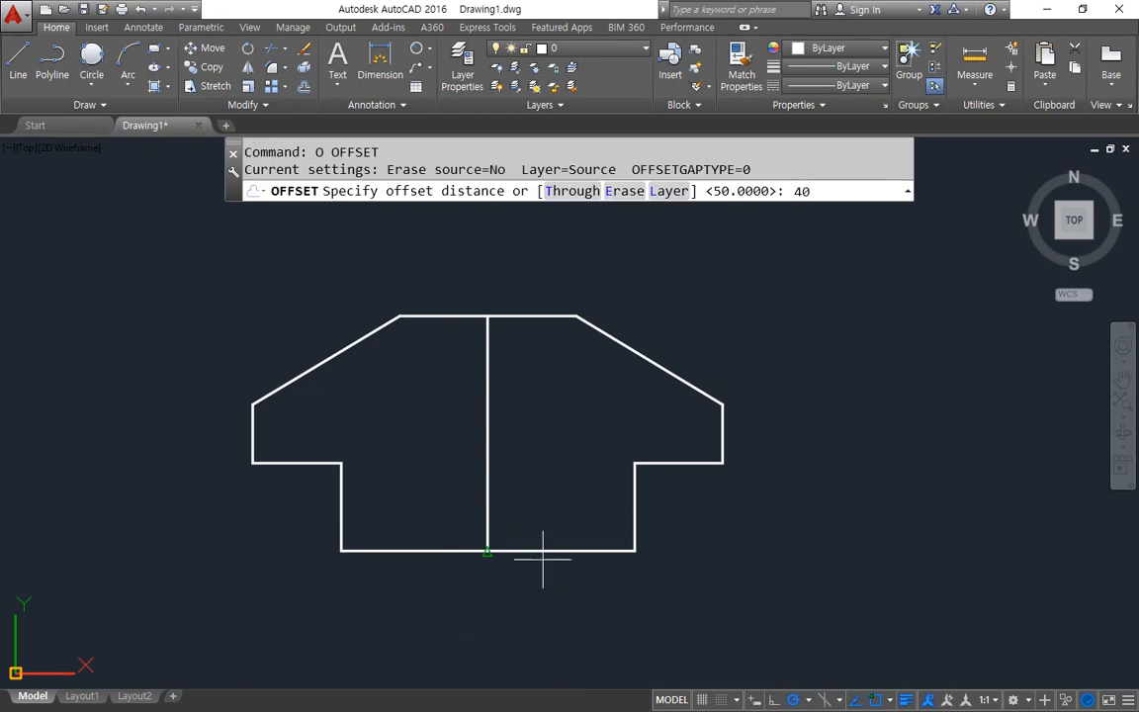
{"action": "key", "text": "Return"}
{"action": "left_click", "coordinate": [557, 549]}
{"action": "left_click", "coordinate": [569, 498]}
{"action": "key", "text": "Return"}
Step: Draw a circle of radius 20 centred where the vertical centre line crosses the offset line
{"action": "type", "text": "c"}
{"action": "key", "text": "Return"}
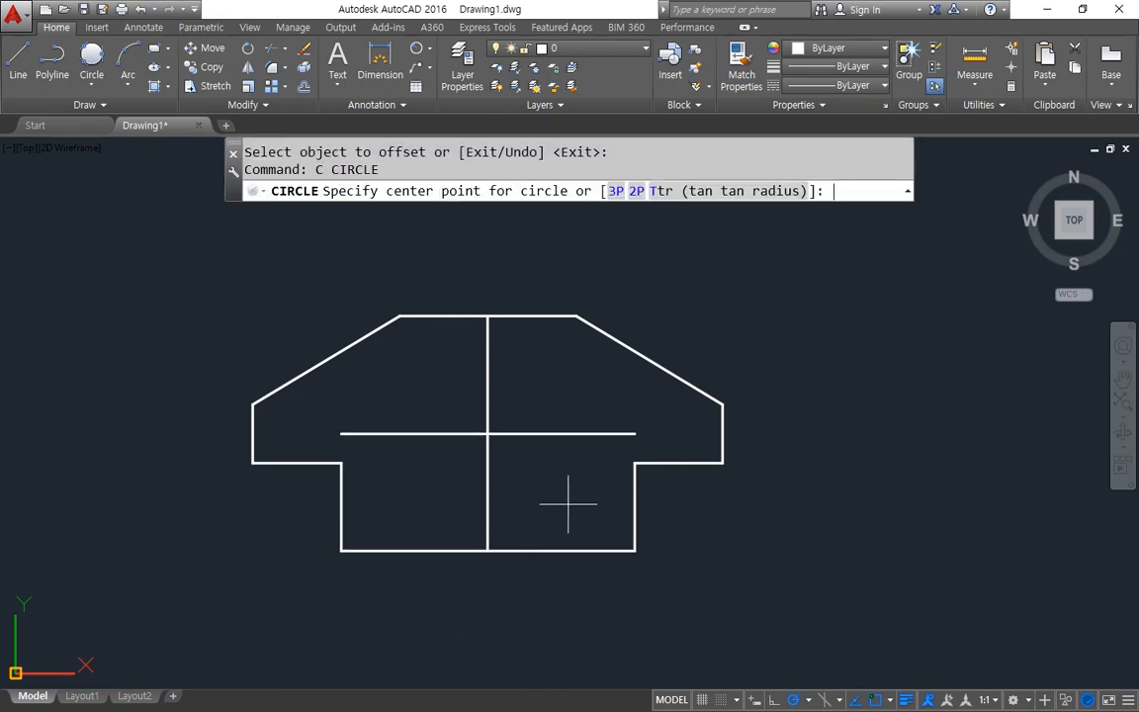
{"action": "left_click", "coordinate": [488, 434]}
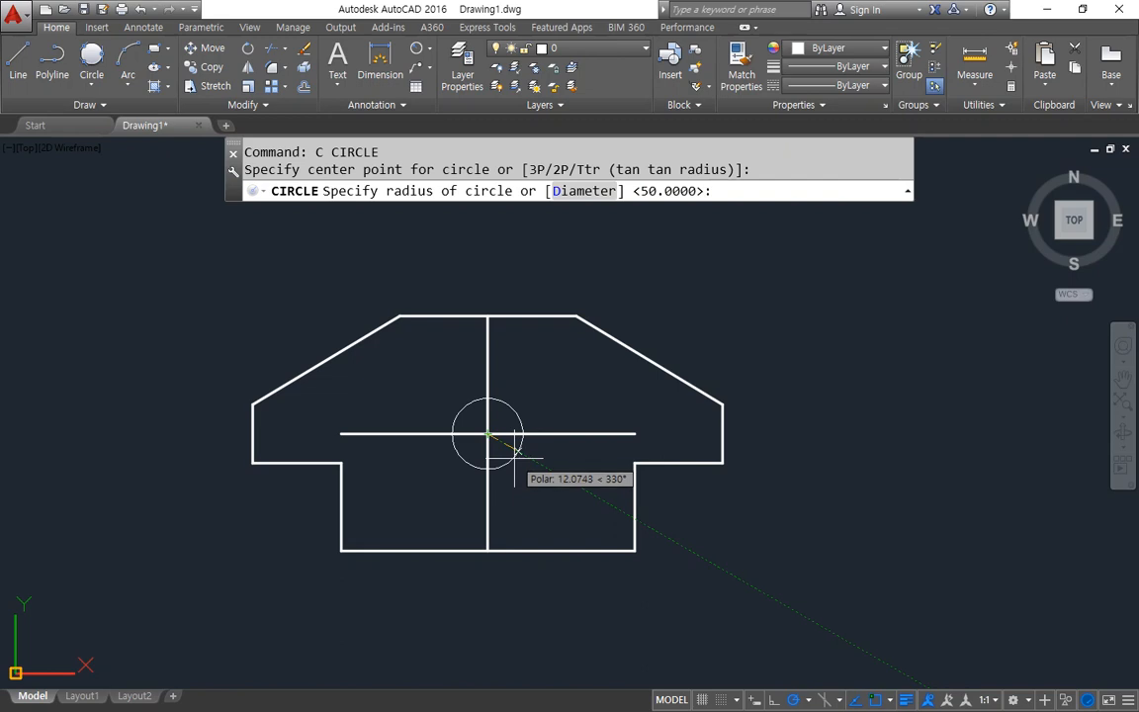
{"action": "type", "text": "20"}
{"action": "key", "text": "Return"}
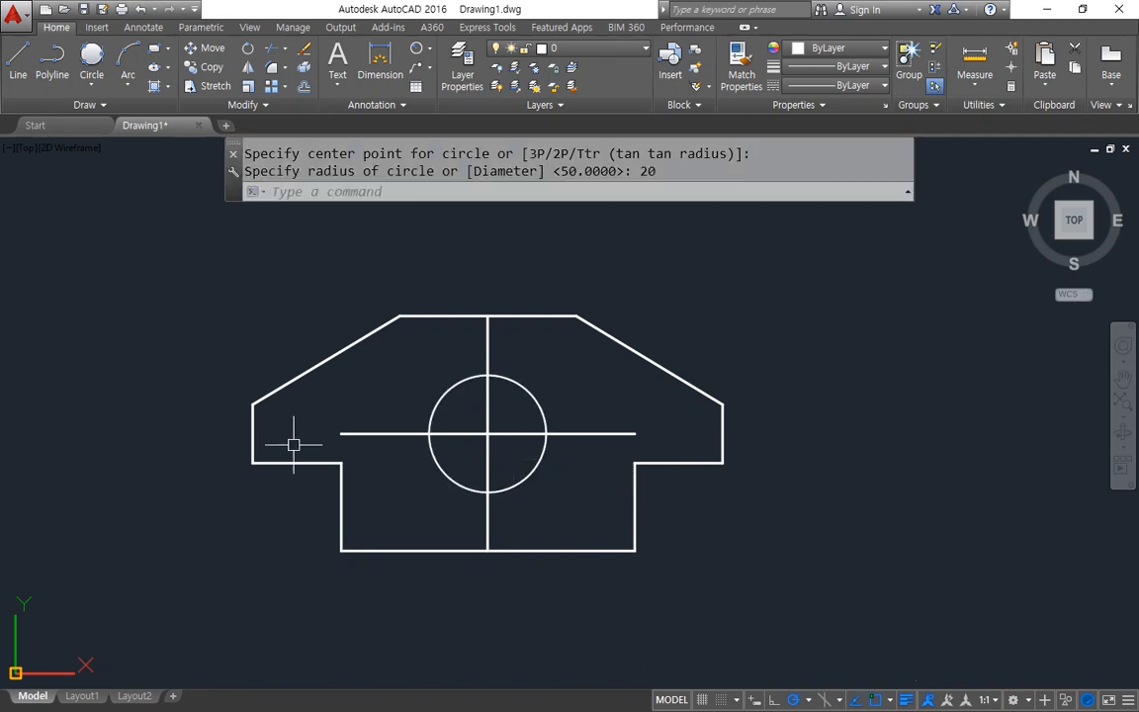
Step: Draw a tangent-tangent-radius circle of radius 5 touching the left side edge and the left step's horizontal edge
{"action": "scroll", "coordinate": [260, 471], "scroll_direction": "up", "scroll_amount": 5}
{"action": "type", "text": "c"}
{"action": "key", "text": "Return"}
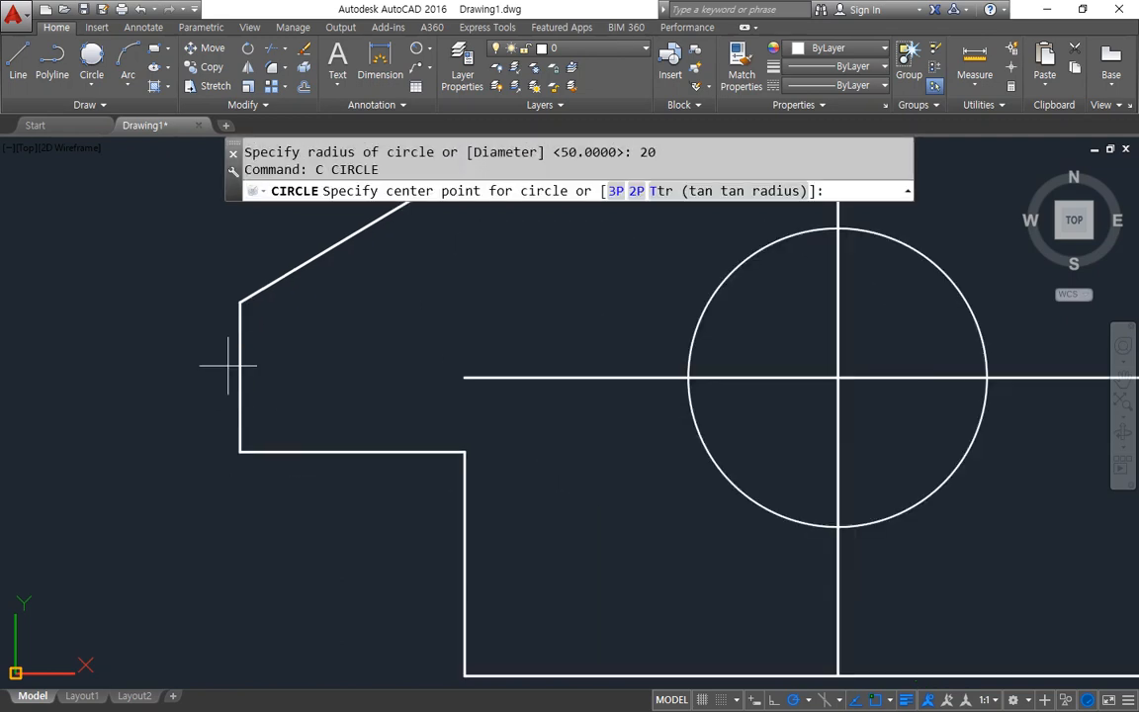
{"action": "type", "text": "t"}
{"action": "key", "text": "Return"}
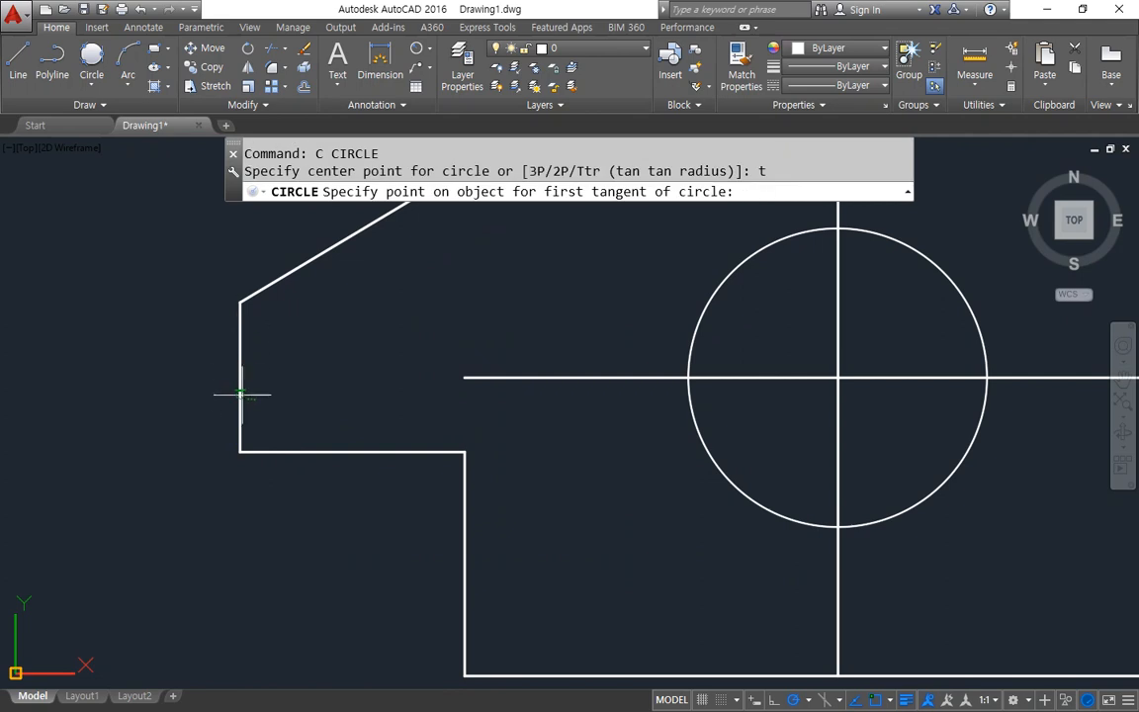
{"action": "left_click", "coordinate": [243, 406]}
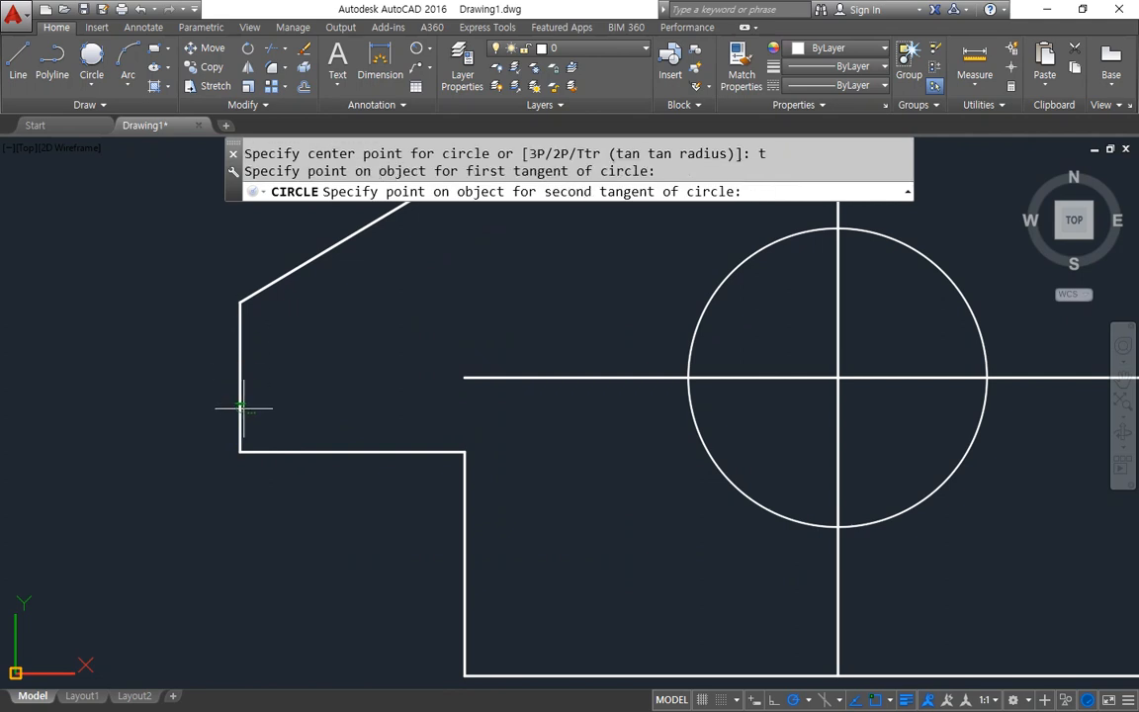
{"action": "left_click", "coordinate": [306, 454]}
{"action": "type", "text": "5"}
{"action": "key", "text": "Return"}
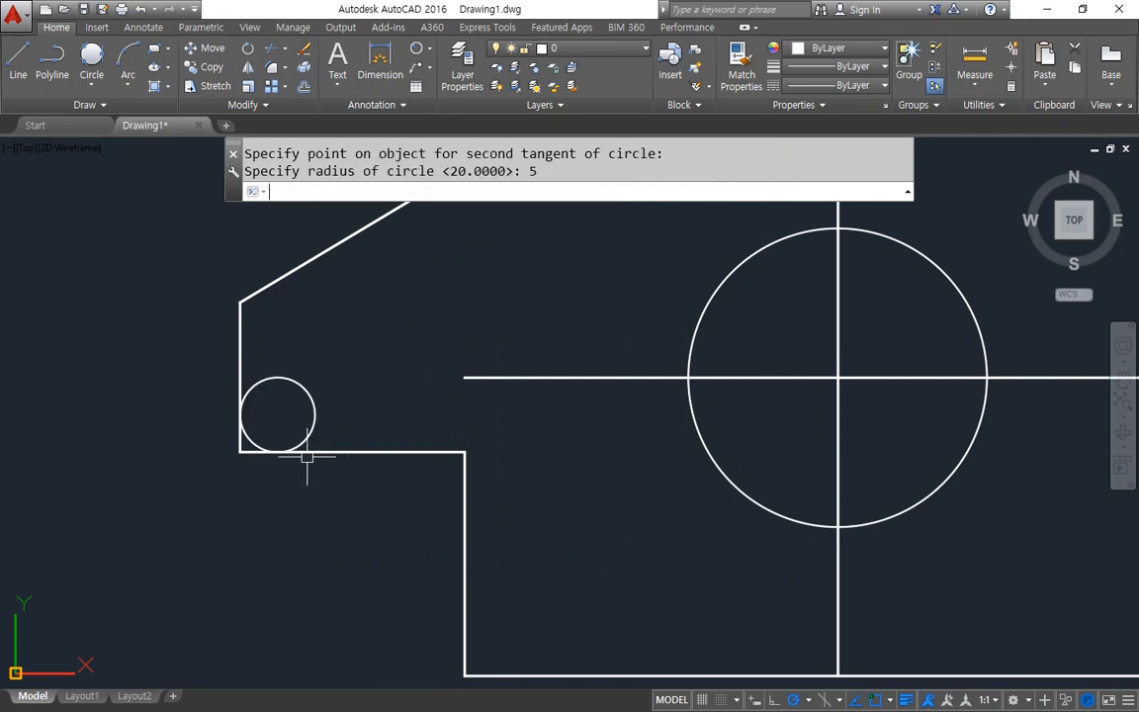
Step: Draw a tangent-tangent-radius circle of radius 5 touching the right side edge and the right step's horizontal edge
{"action": "mouse_move", "coordinate": [869, 484]}
{"action": "middle_mouse_down"}
{"action": "mouse_move", "coordinate": [497, 468]}
{"action": "mouse_move", "coordinate": [275, 473]}
{"action": "middle_mouse_up"}
{"action": "type", "text": "c"}
{"action": "key", "text": "Return"}
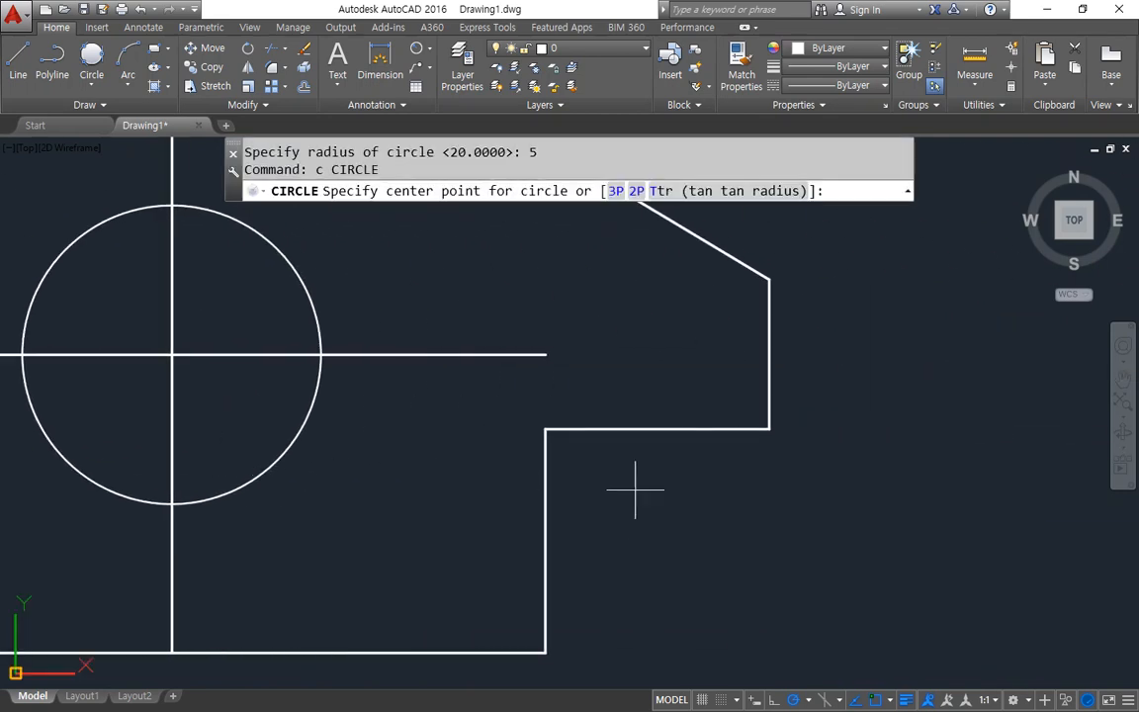
{"action": "type", "text": "t"}
{"action": "key", "text": "Return"}
{"action": "left_click", "coordinate": [766, 369]}
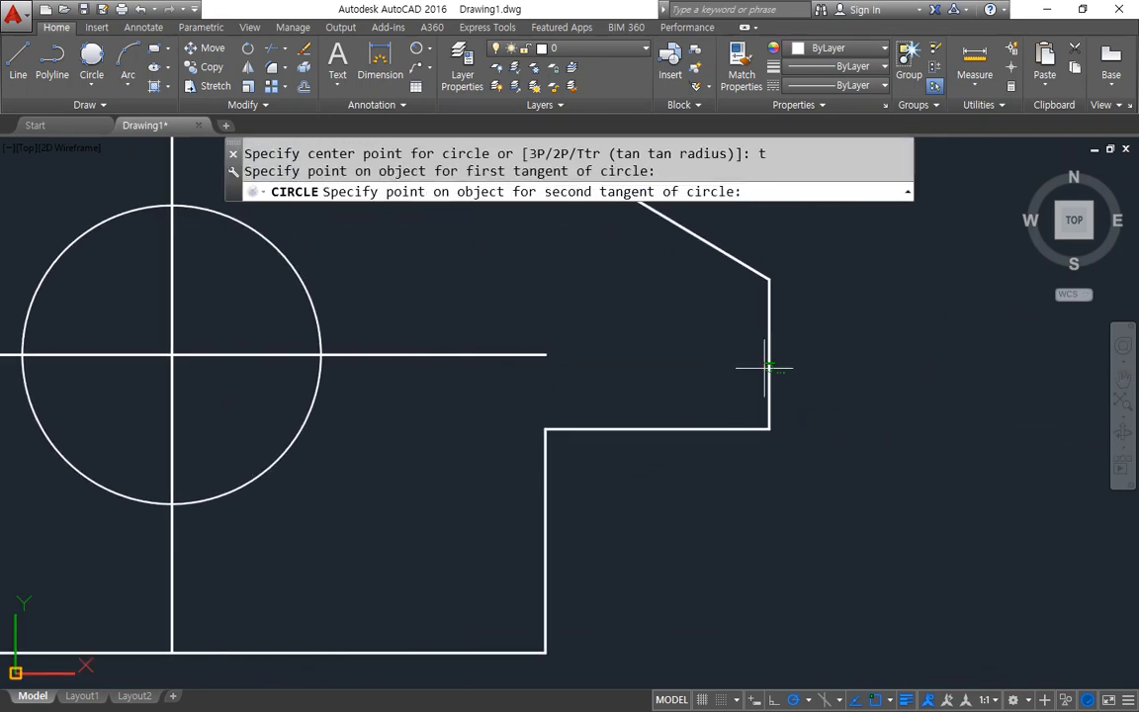
{"action": "left_click", "coordinate": [717, 427]}
{"action": "key", "text": "Return"}
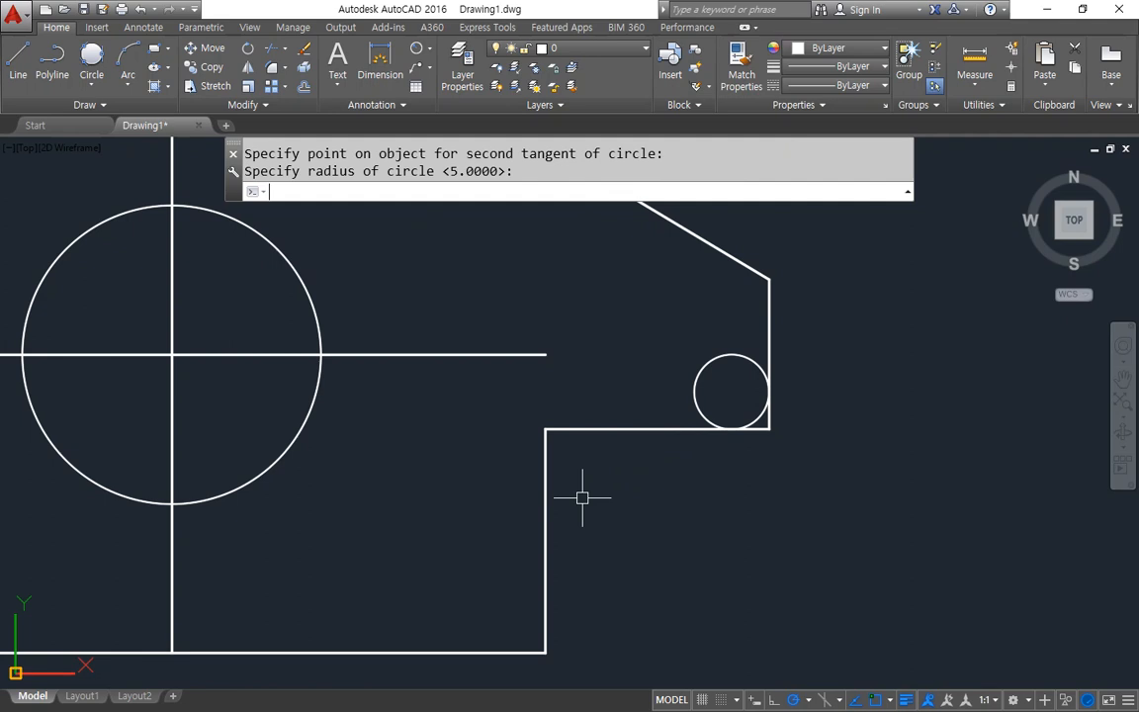
Step: Draw a tangent-tangent-radius circle of radius 10 touching the lower block's left edge and the plate's bottom edge
{"action": "mouse_move", "coordinate": [346, 546]}
{"action": "middle_mouse_down"}
{"action": "mouse_move", "coordinate": [806, 341]}
{"action": "mouse_move", "coordinate": [817, 380]}
{"action": "middle_mouse_up"}
{"action": "type", "text": "c"}
{"action": "key", "text": "Return"}
{"action": "type", "text": "t"}
{"action": "key", "text": "Return"}
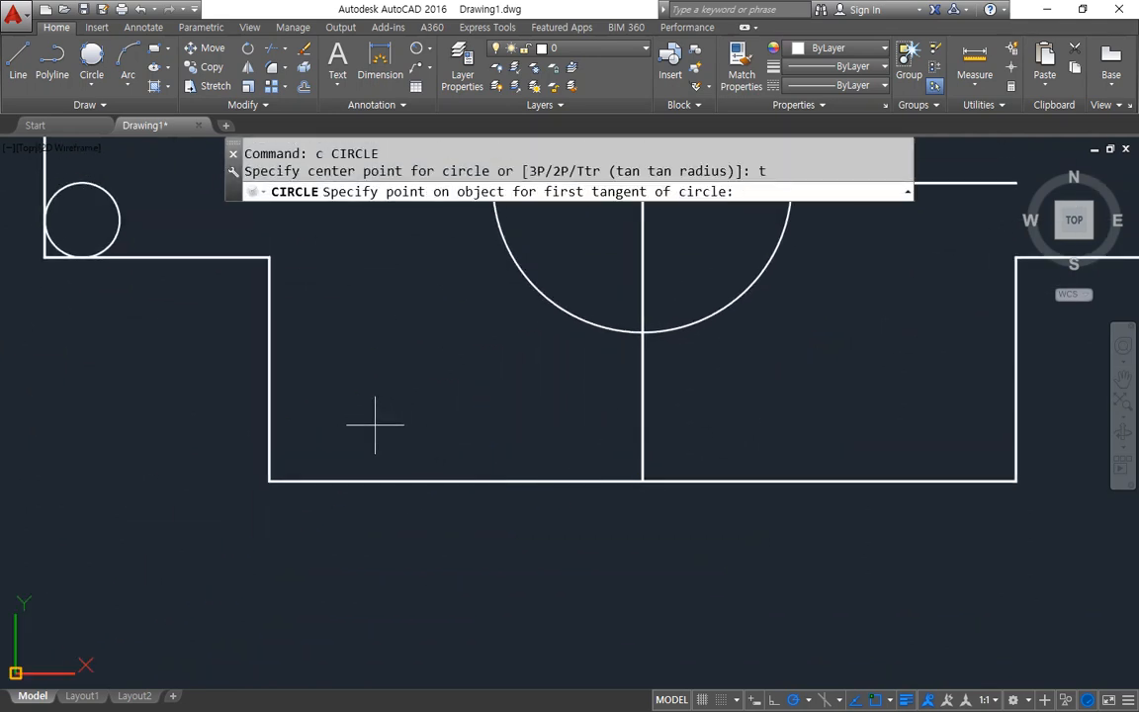
{"action": "left_click", "coordinate": [272, 399]}
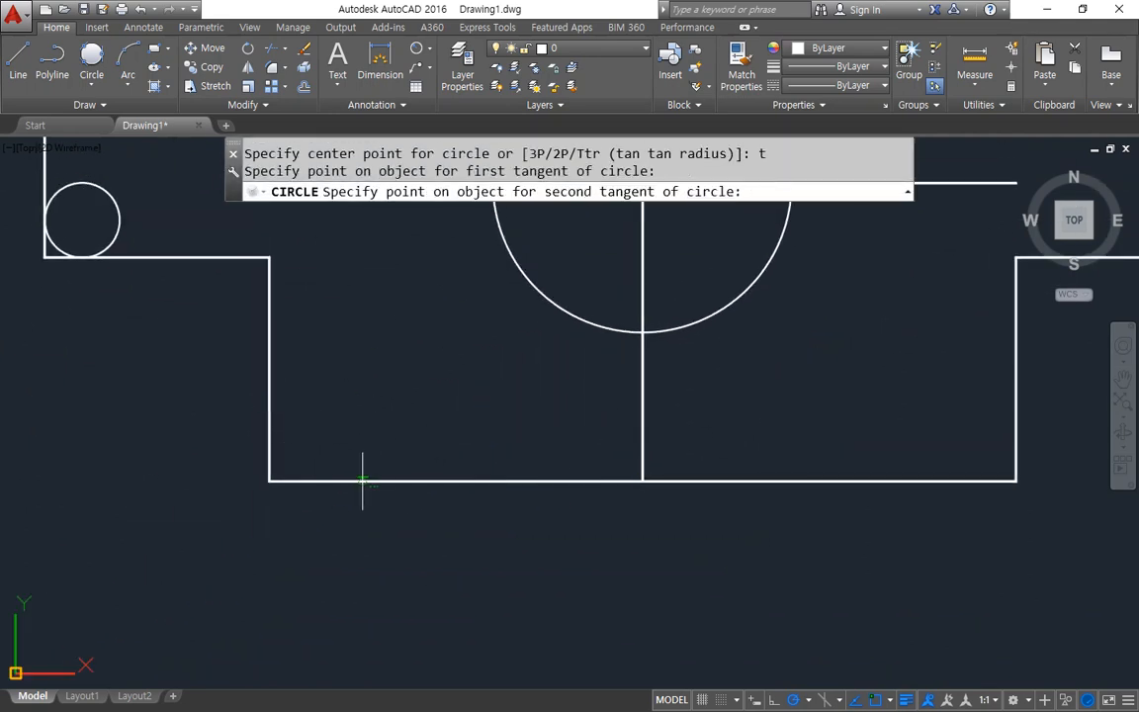
{"action": "left_click", "coordinate": [363, 479]}
{"action": "type", "text": "10"}
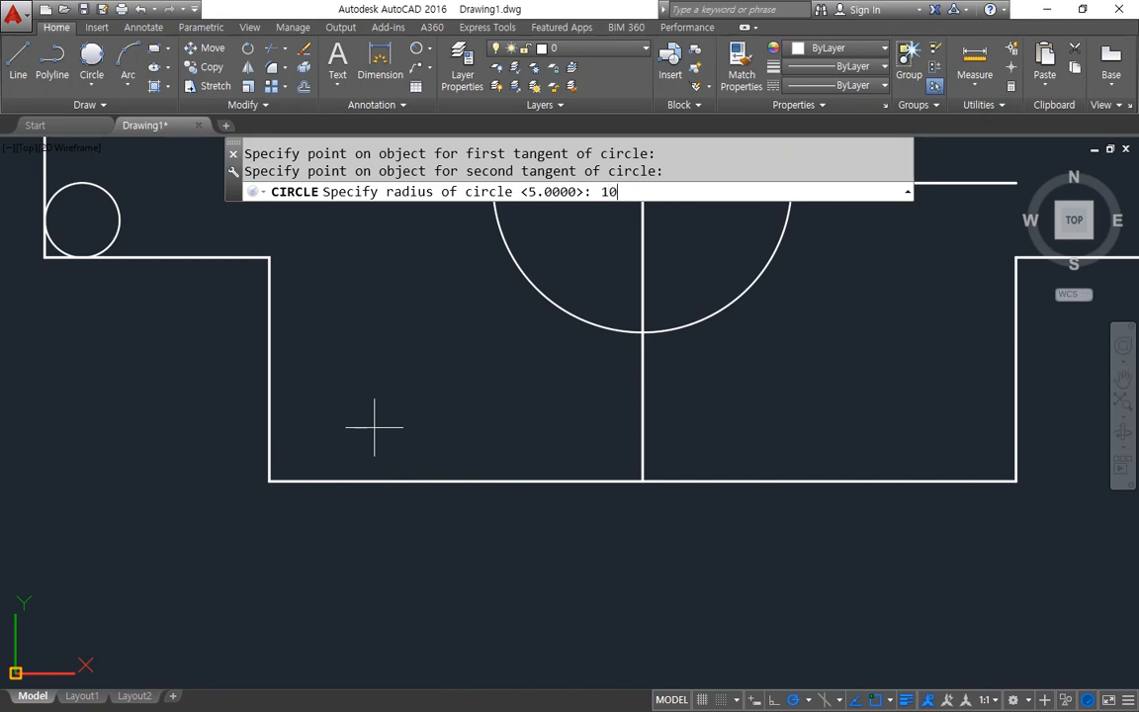
{"action": "key", "text": "Return"}
Step: Draw a tangent-tangent-radius circle of radius 10 touching the plate's bottom edge and the lower block's right edge
{"action": "middle_click_drag", "start_coordinate": [770, 432], "coordinate": [511, 452]}
{"action": "type", "text": "c"}
{"action": "key", "text": "Return"}
{"action": "type", "text": "t"}
{"action": "key", "text": "Return"}
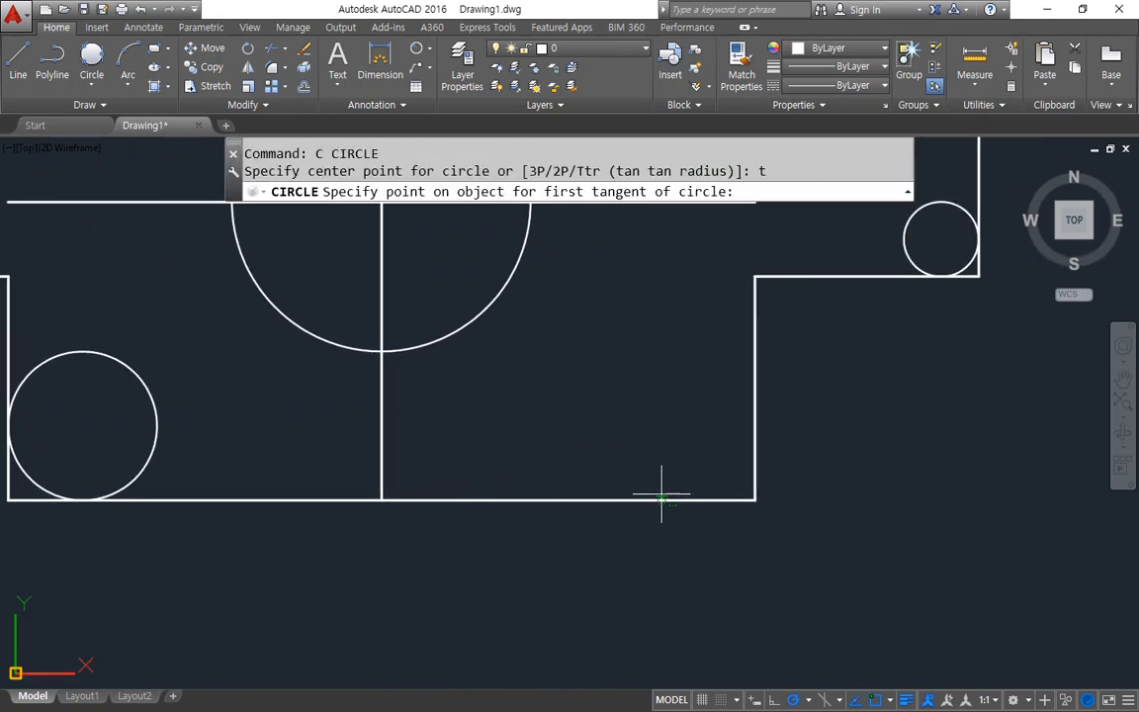
{"action": "left_click", "coordinate": [640, 499]}
{"action": "left_click", "coordinate": [753, 425]}
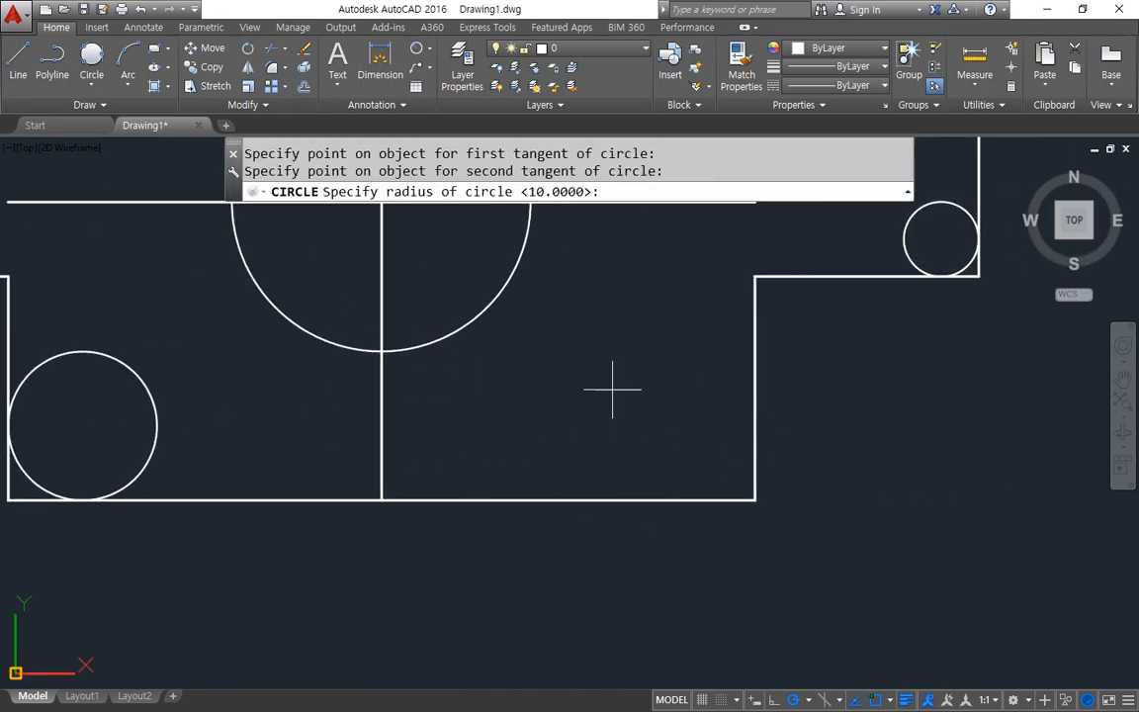
{"action": "key", "text": "Return"}
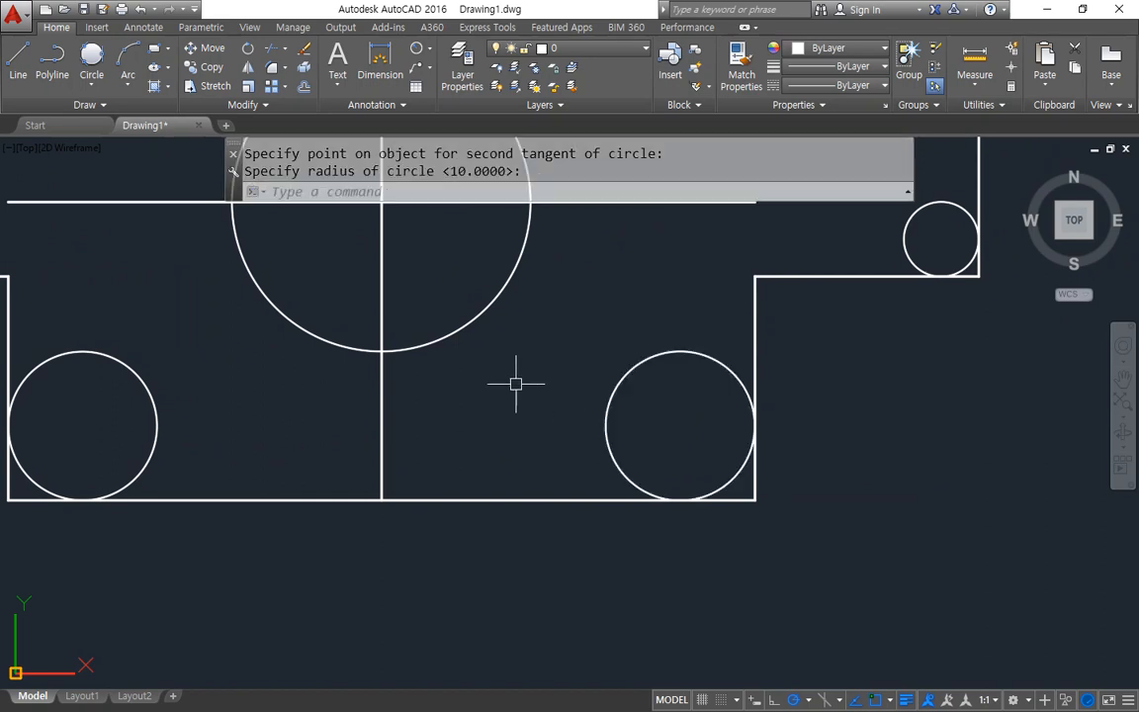
Step: Switch to the browser to examine the next exercise drawing, and move its window away from the drawing area
{"action": "scroll", "coordinate": [495, 377], "scroll_direction": "down", "scroll_amount": 4}
{"action": "middle_click_drag", "start_coordinate": [484, 376], "coordinate": [485, 470]}
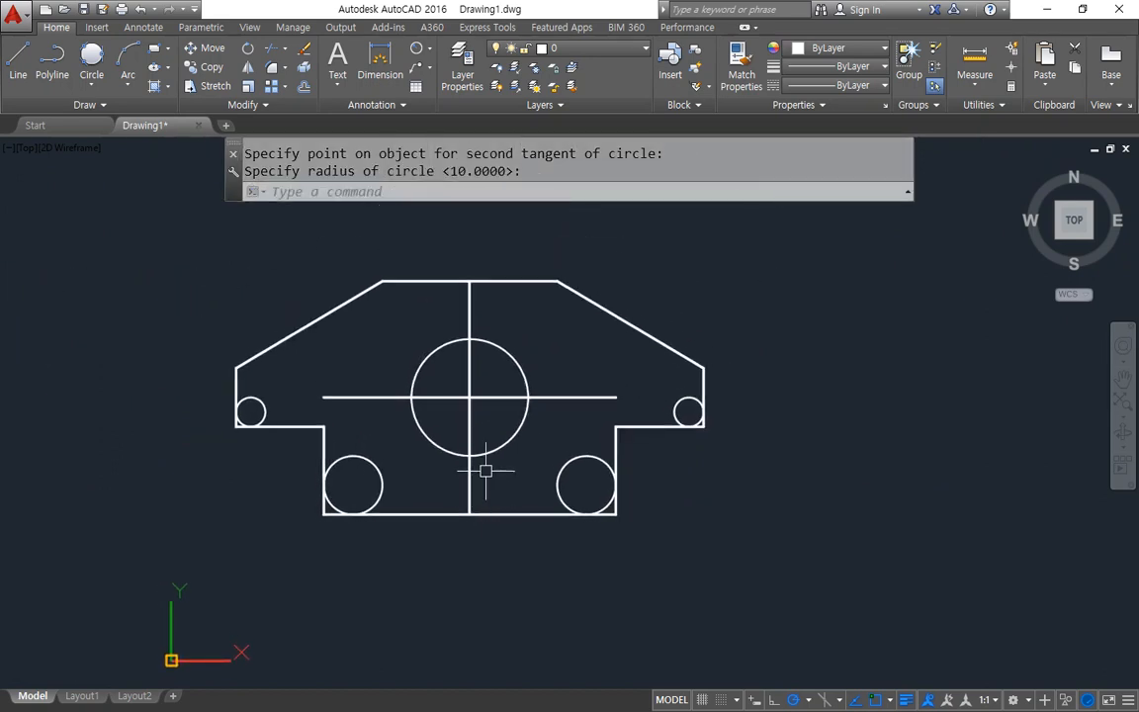
{"action": "key", "text": "alt+Tab"}
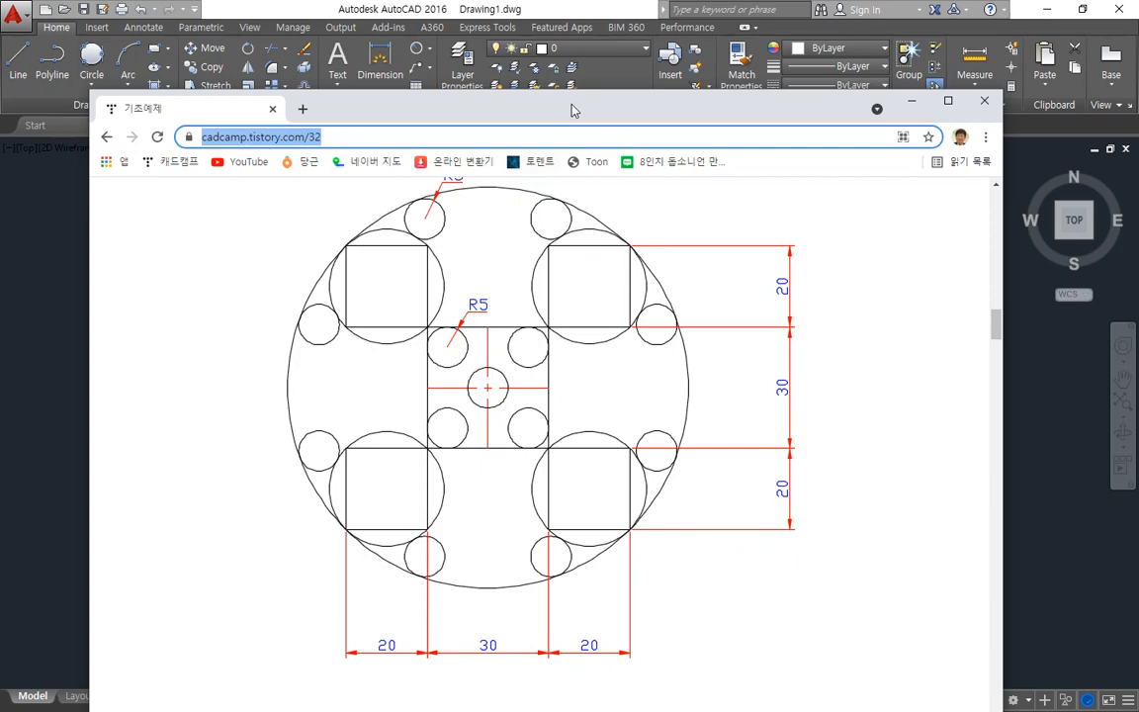
{"action": "left_click_drag", "start_coordinate": [544, 89], "coordinate": [0, 91]}
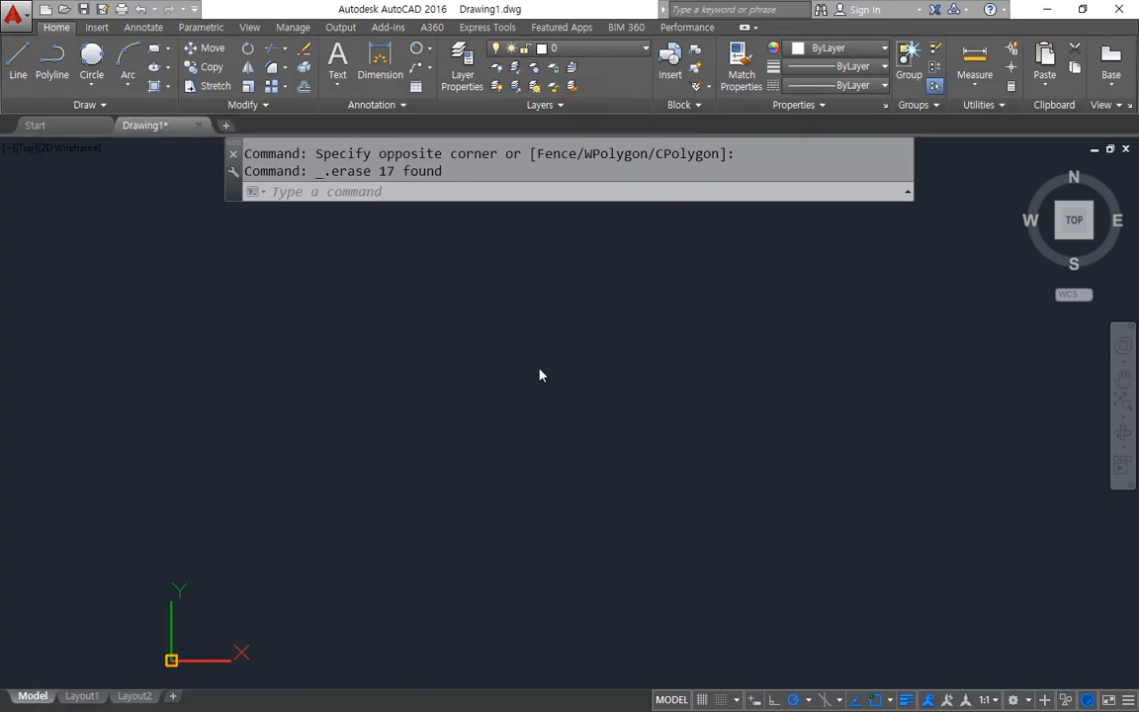
{"action": "type", "text": "l"}
{"action": "key", "text": "Return"}
{"action": "left_click", "coordinate": [337, 463]}
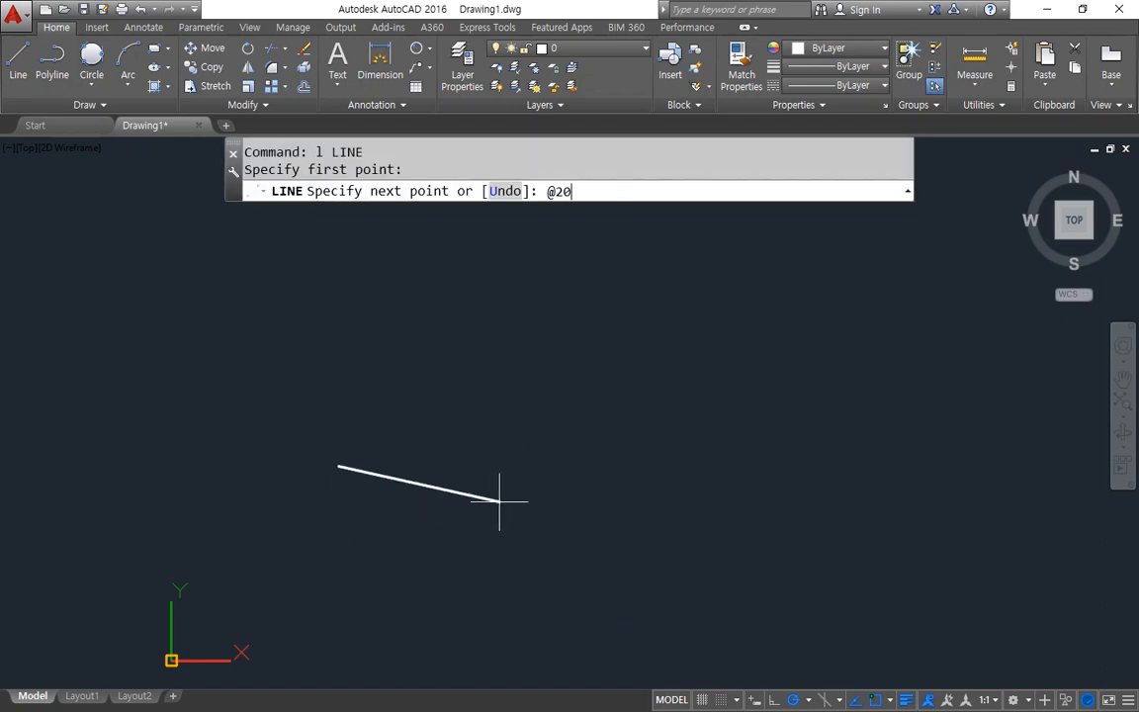
{"action": "type", "text": "@20<0"}
{"action": "key", "text": "Return"}
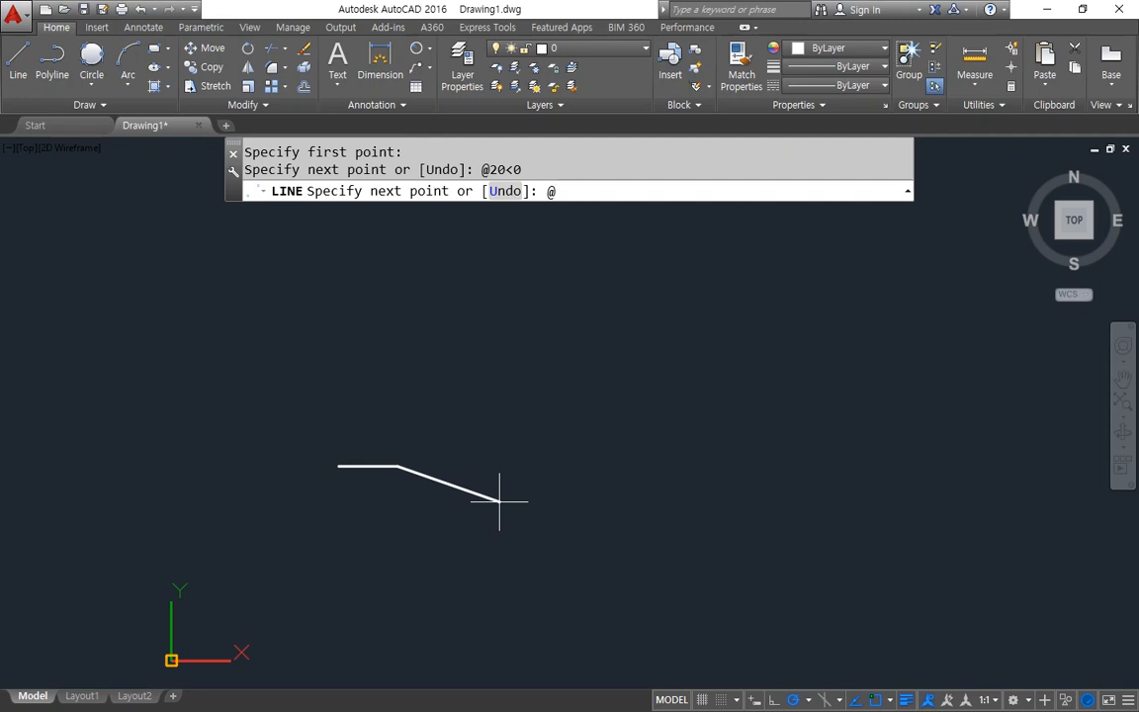
{"action": "type", "text": "@70<90"}
{"action": "key", "text": "Return"}
{"action": "type", "text": "@20<180"}
{"action": "key", "text": "Return"}
{"action": "type", "text": "@20"}
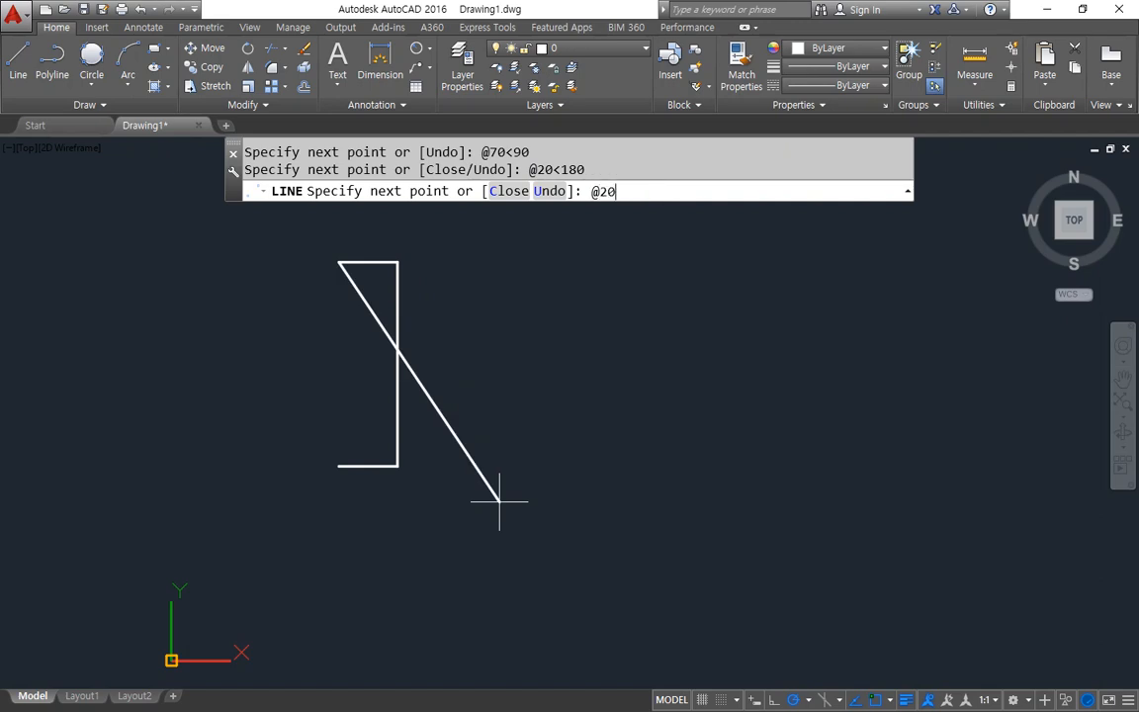
{"action": "type", "text": "<-90"}
{"action": "key", "text": "Return"}
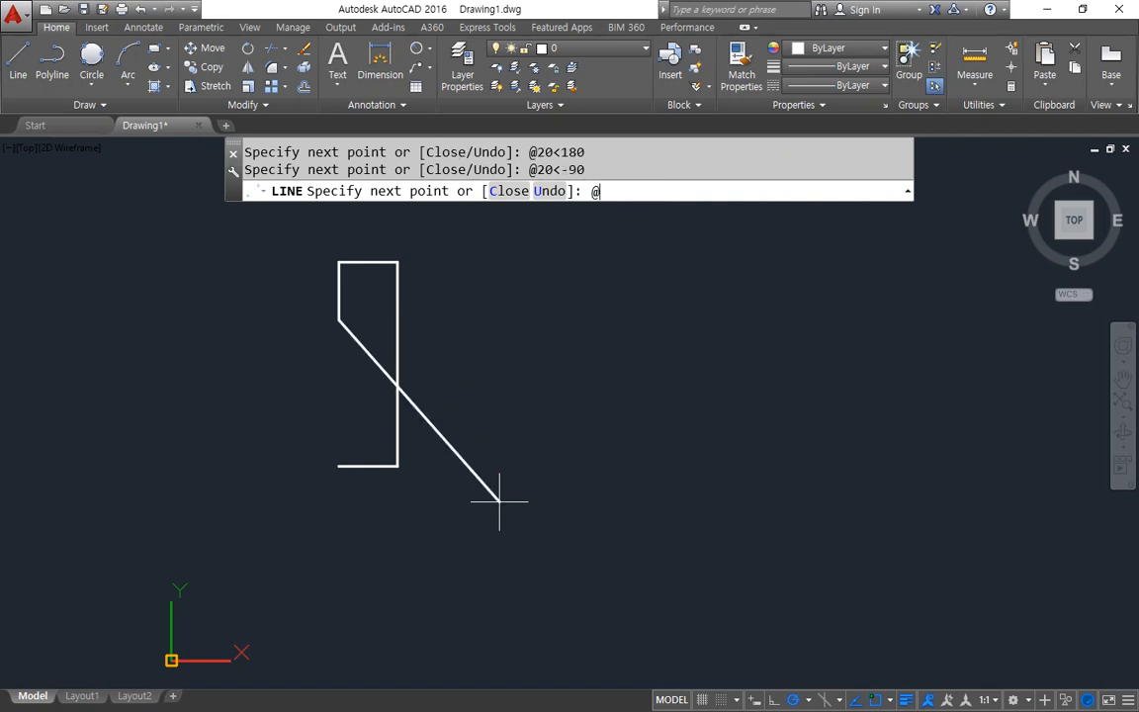
{"action": "type", "text": "@70<0"}
{"action": "key", "text": "Return"}
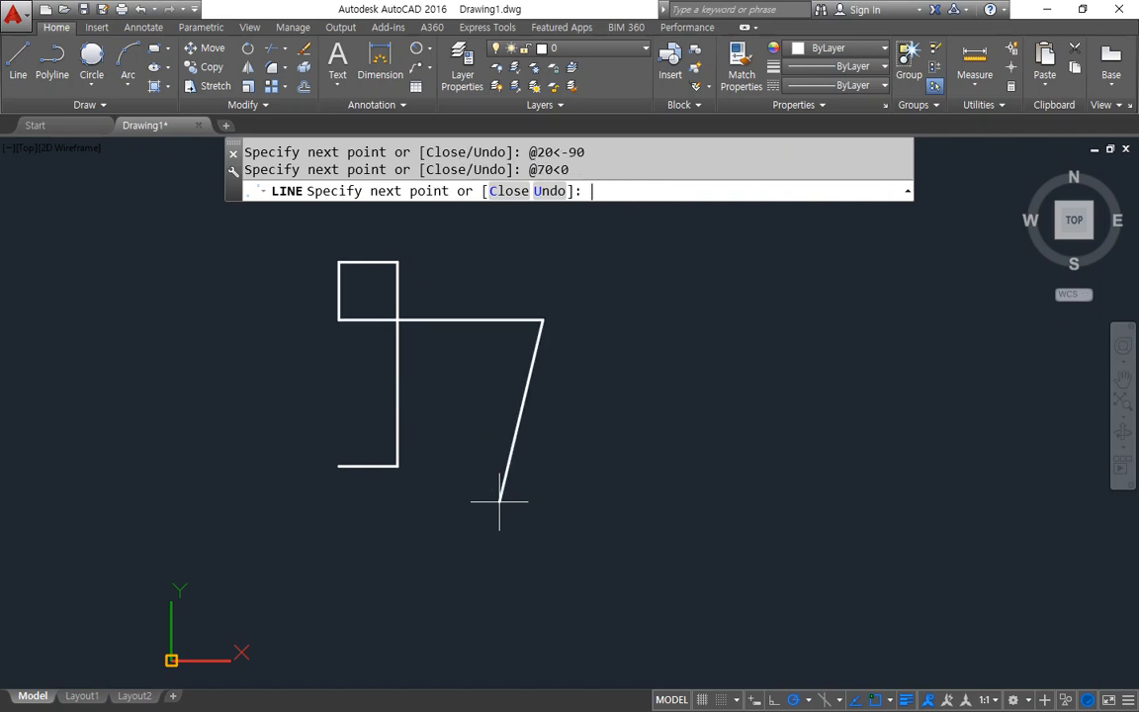
{"action": "type", "text": "@20<90"}
{"action": "key", "text": "Return"}
{"action": "type", "text": "@20"}
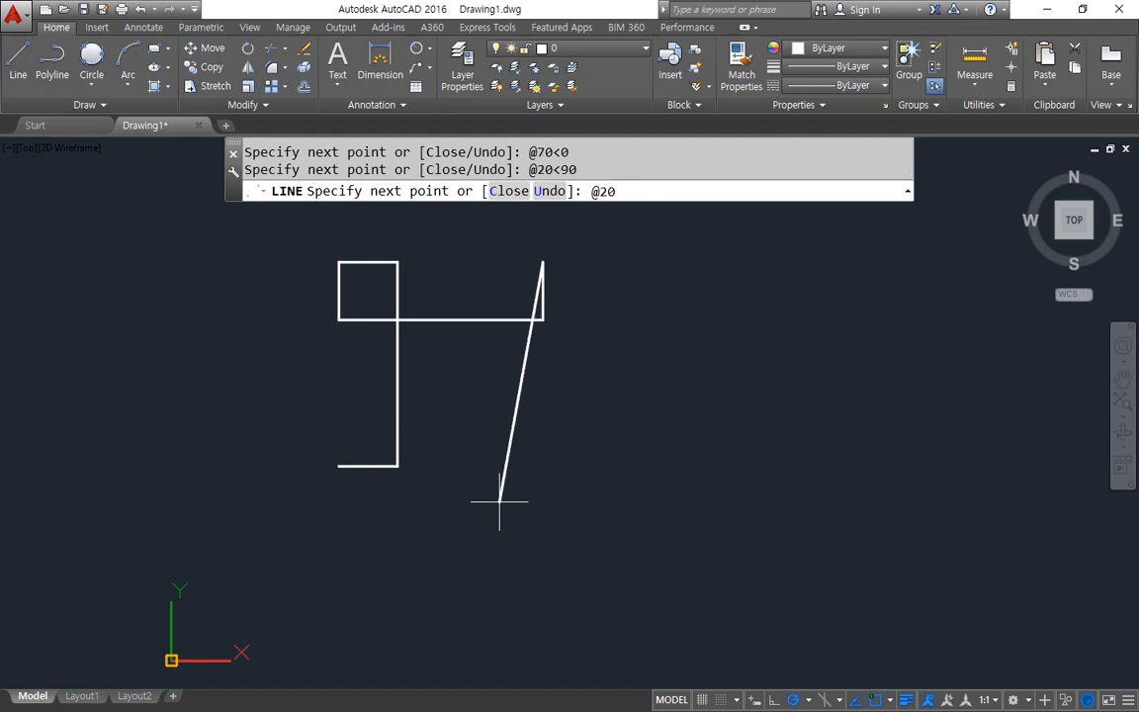
{"action": "type", "text": "<180"}
{"action": "key", "text": "Return"}
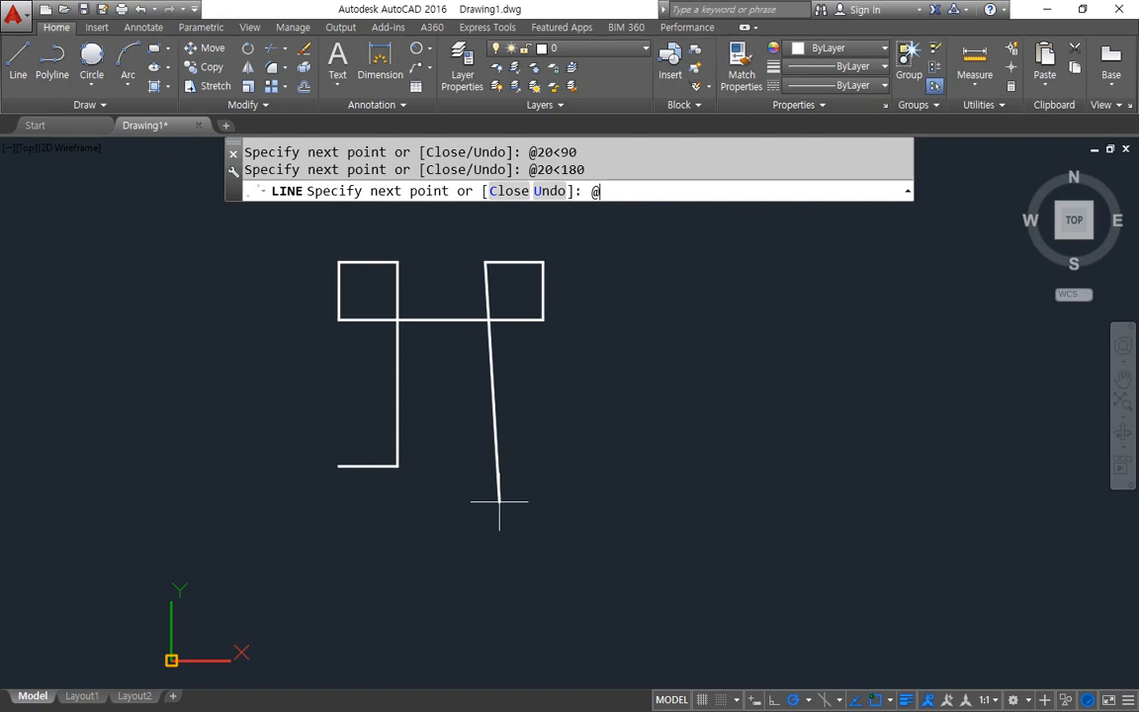
{"action": "type", "text": "@70<-90"}
{"action": "key", "text": "Return"}
{"action": "type", "text": "0<0"}
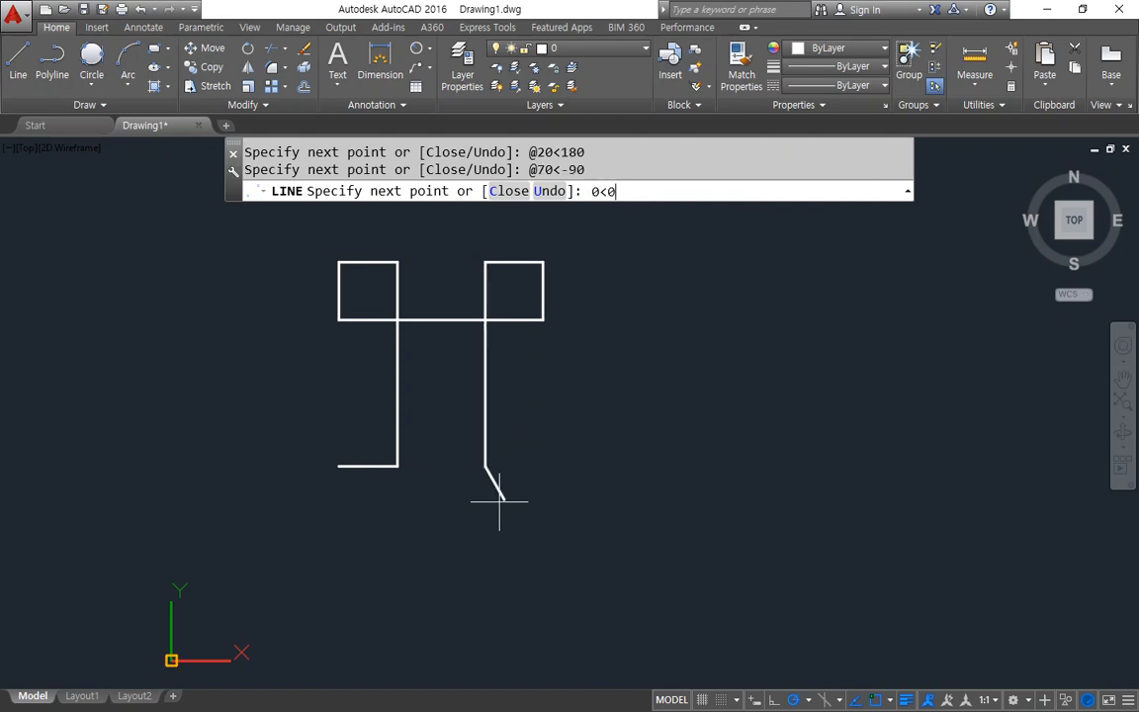
{"action": "key", "text": "Return"}
{"action": "type", "text": "@"}
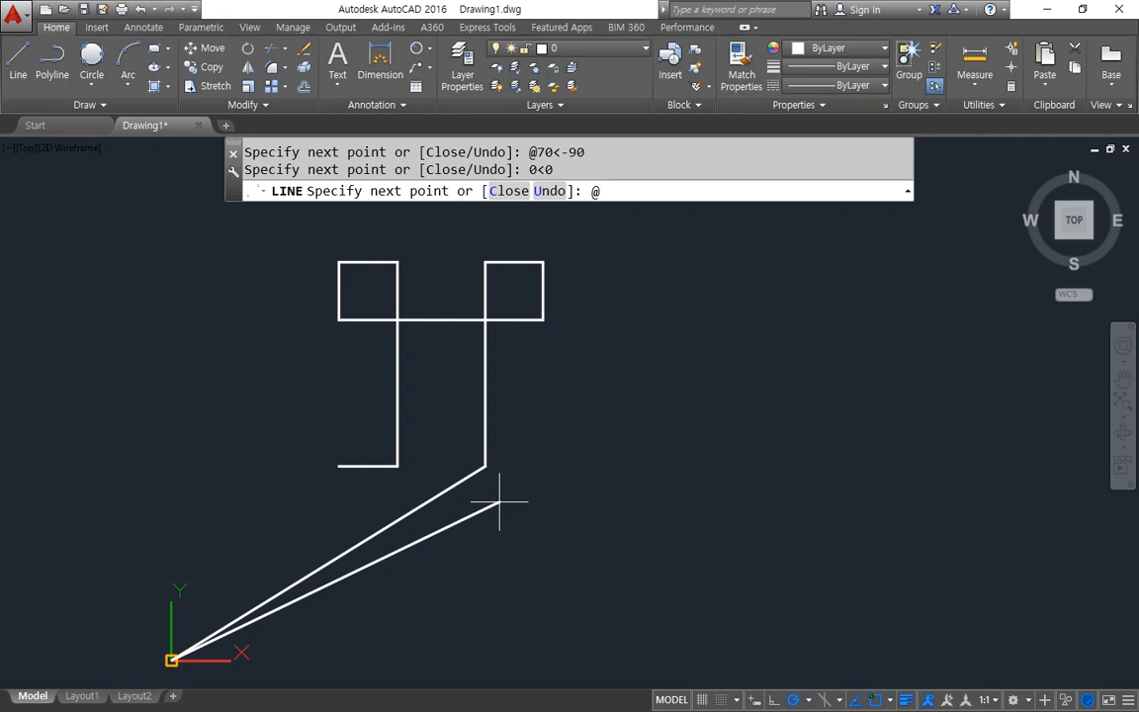
{"action": "type", "text": "_u"}
{"action": "key", "text": "Return"}
{"action": "type", "text": "_u"}
{"action": "key", "text": "Return"}
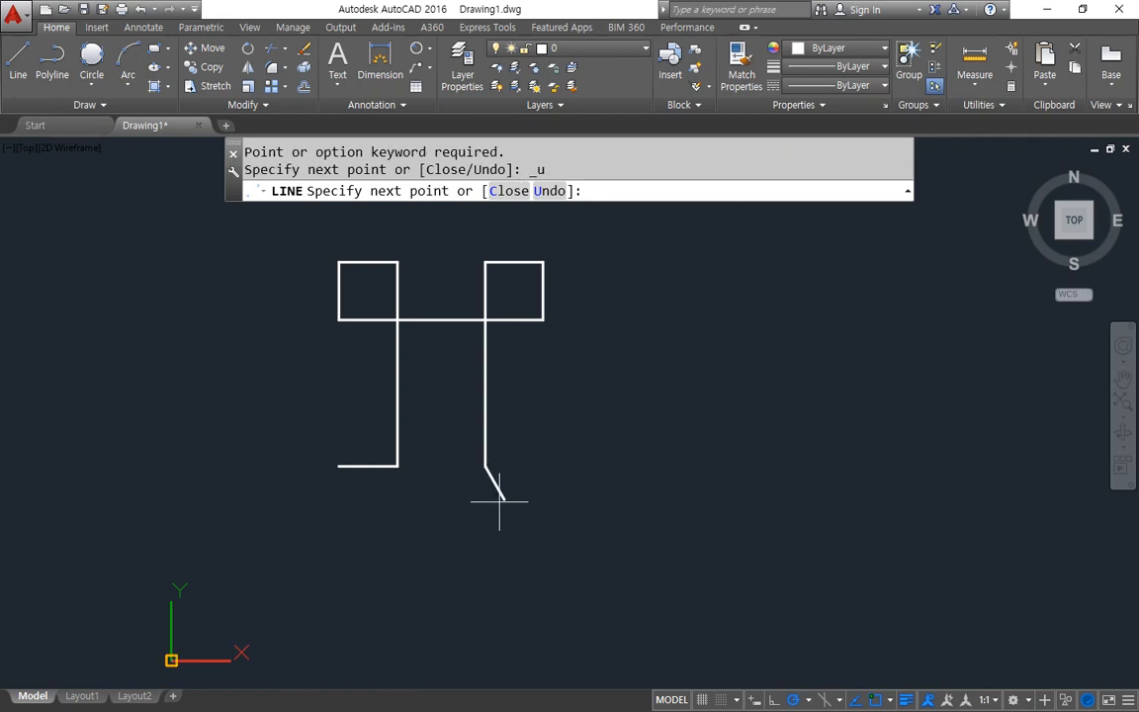
{"action": "key", "text": "Return"}
{"action": "type", "text": "@"}
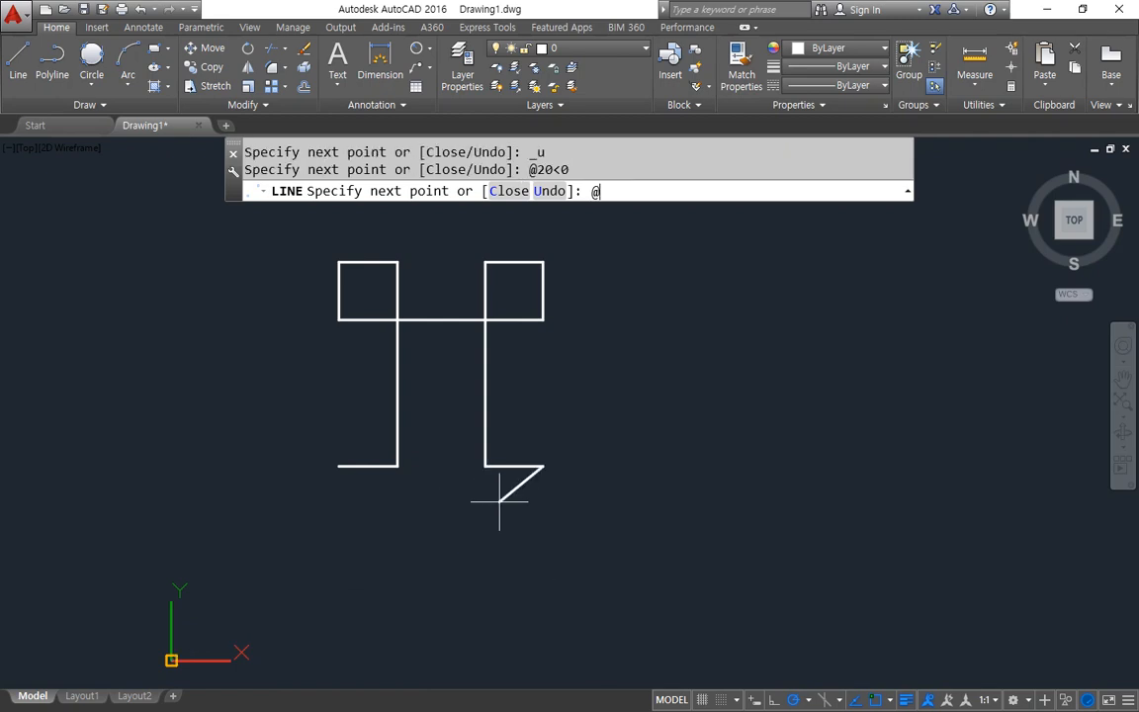
{"action": "type", "text": "20<90"}
{"action": "key", "text": "Return"}
{"action": "type", "text": "@70<18"}
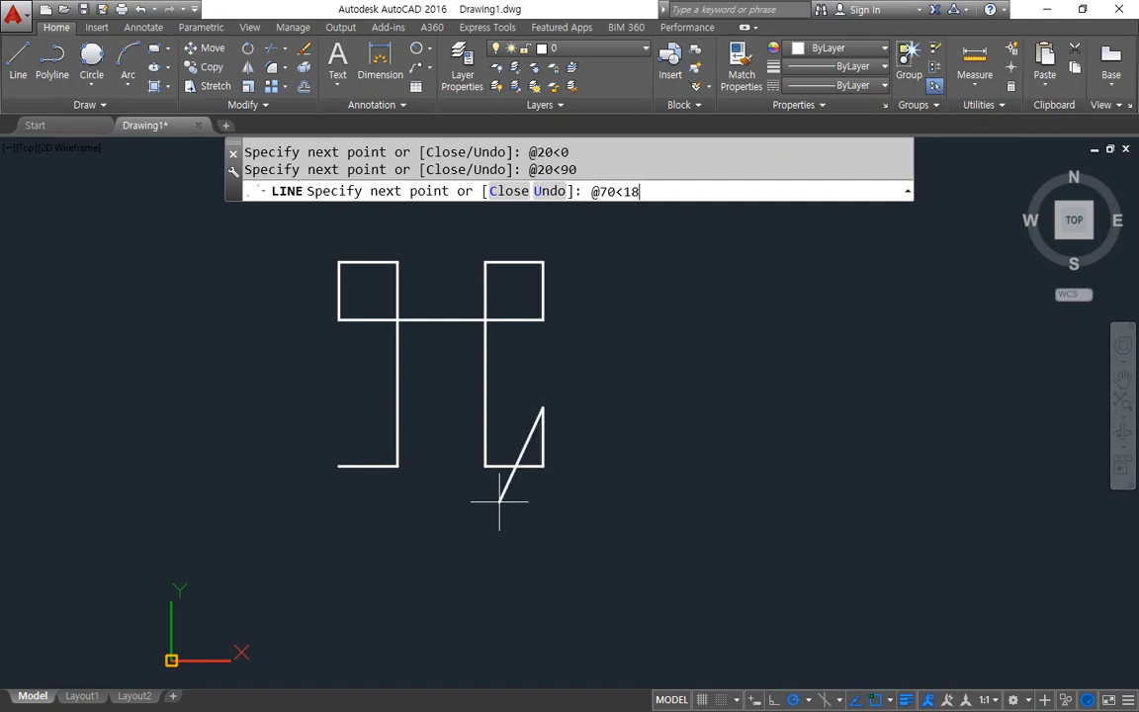
{"action": "type", "text": "0"}
{"action": "key", "text": "Return"}
{"action": "type", "text": "c"}
{"action": "key", "text": "Return"}
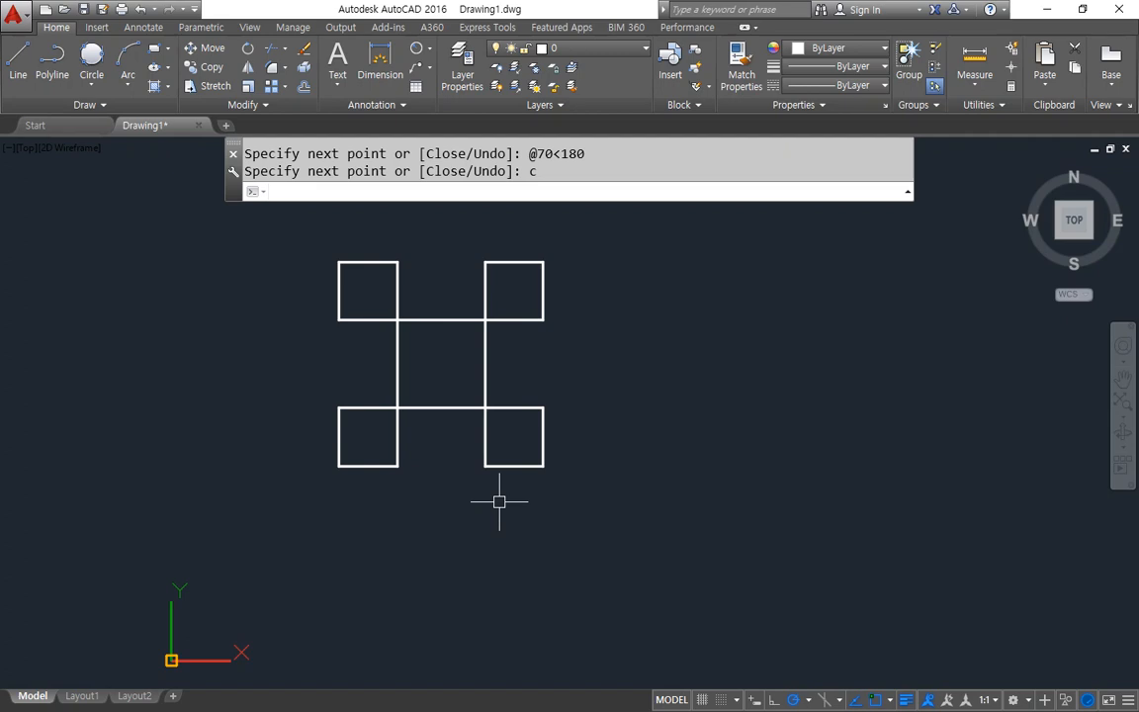
Step: Erase the whole closed line outline with its four corner squares
{"action": "left_click", "coordinate": [618, 524]}
{"action": "left_click", "coordinate": [273, 249]}
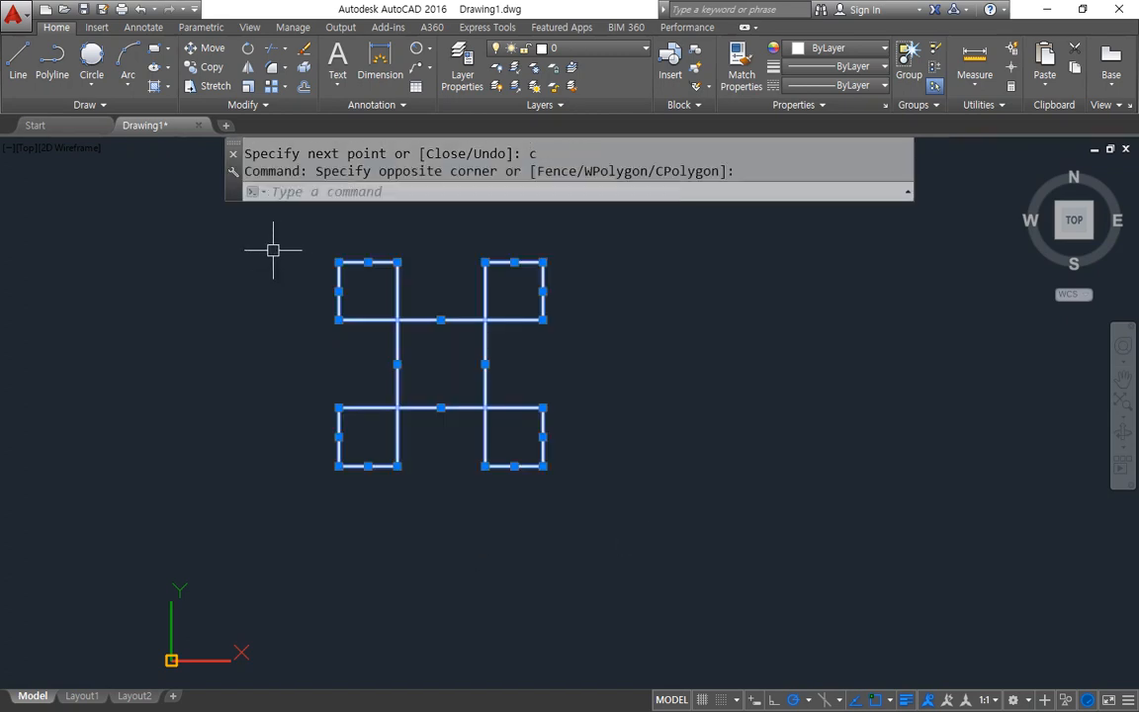
{"action": "type", "text": "e"}
{"action": "key", "text": "Return"}
Step: Draw a long vertical line downward and a long horizontal line to the right from its lower end, forming an L
{"action": "type", "text": "l"}
{"action": "key", "text": "Return"}
{"action": "left_click", "coordinate": [344, 237]}
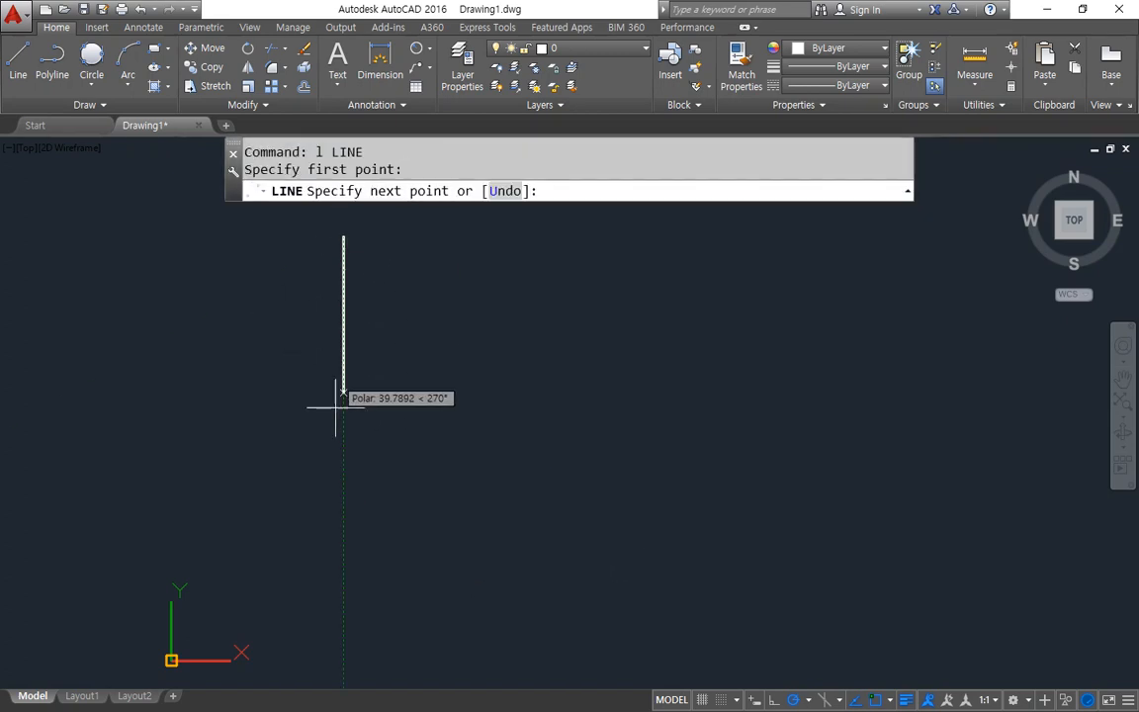
{"action": "left_click", "coordinate": [344, 580]}
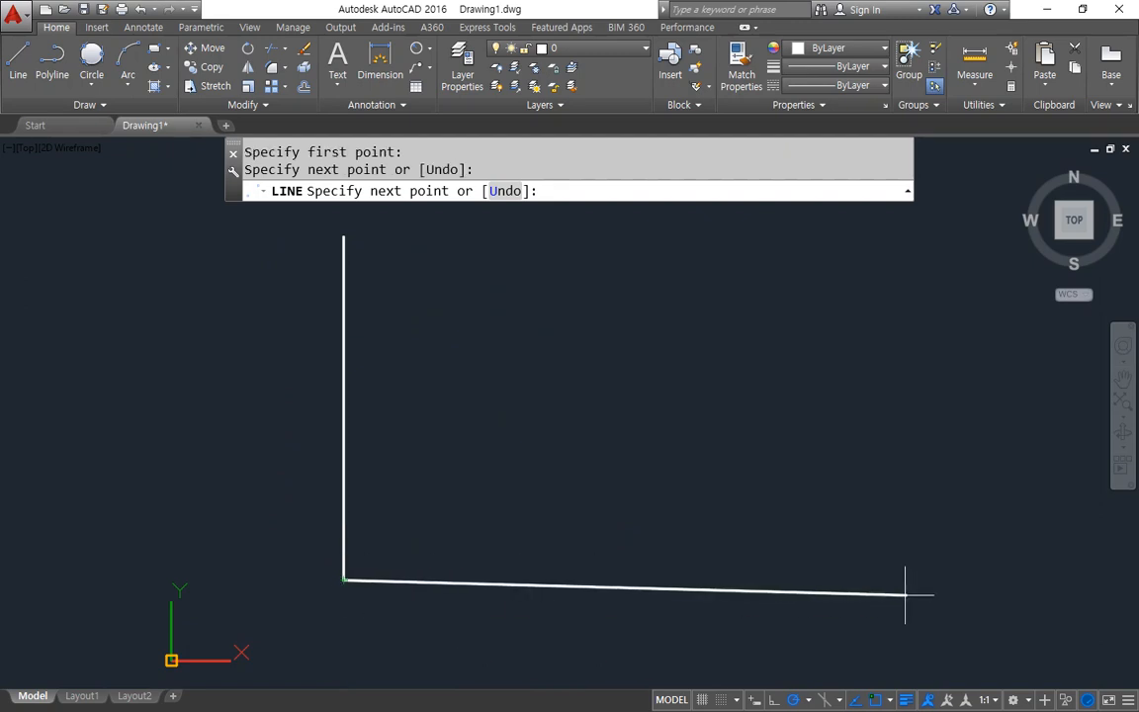
{"action": "left_click", "coordinate": [880, 581]}
{"action": "key", "text": "Return"}
Step: Offset the vertical line 70 to the right and the horizontal line 70 upward
{"action": "type", "text": "o"}
{"action": "key", "text": "Return"}
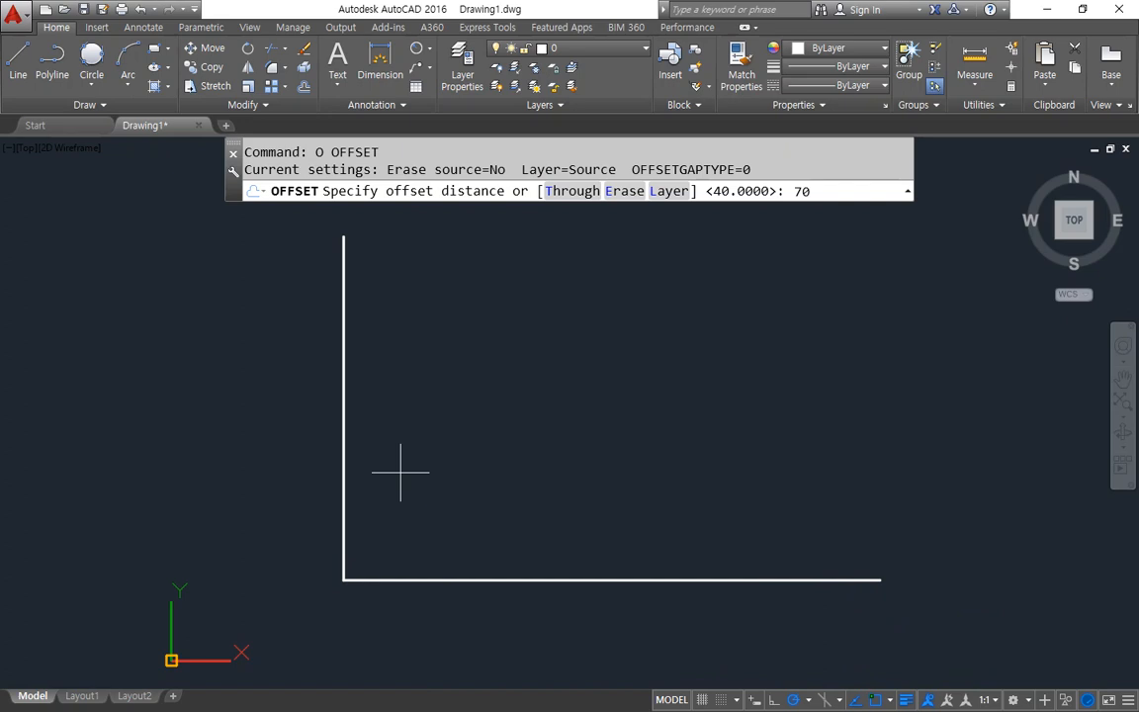
{"action": "type", "text": "70"}
{"action": "key", "text": "Return"}
{"action": "left_click", "coordinate": [344, 445]}
{"action": "left_click", "coordinate": [427, 519]}
{"action": "left_click", "coordinate": [436, 582]}
{"action": "left_click", "coordinate": [437, 493]}
{"action": "key", "text": "Return"}
Step: Trim the line ends projecting beyond the 70 × 70 square with a fence around its right and top sides
{"action": "type", "text": "tr"}
{"action": "key", "text": "Return"}
{"action": "key", "text": "Return"}
{"action": "type", "text": "f"}
{"action": "key", "text": "Return"}
{"action": "left_click", "coordinate": [609, 632]}
{"action": "left_click", "coordinate": [618, 325]}
{"action": "left_click", "coordinate": [329, 305]}
{"action": "key", "text": "Return"}
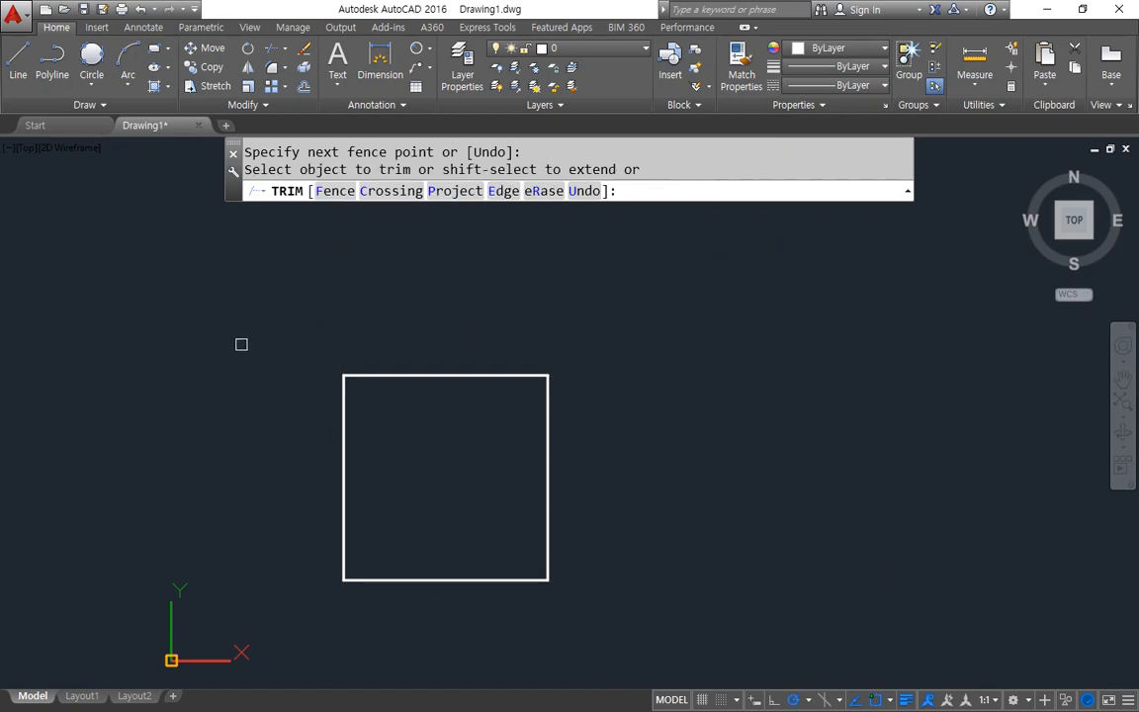
{"action": "key", "text": "Escape"}
Step: Offset all four sides of the square 20 inward
{"action": "type", "text": "o"}
{"action": "key", "text": "Return"}
{"action": "type", "text": "20"}
{"action": "key", "text": "Return"}
{"action": "left_click", "coordinate": [381, 374]}
{"action": "left_click", "coordinate": [392, 444]}
{"action": "left_click", "coordinate": [346, 485]}
{"action": "left_click", "coordinate": [392, 506]}
{"action": "left_click", "coordinate": [464, 580]}
{"action": "left_click", "coordinate": [483, 499]}
{"action": "left_click", "coordinate": [547, 478]}
{"action": "left_click", "coordinate": [472, 494]}
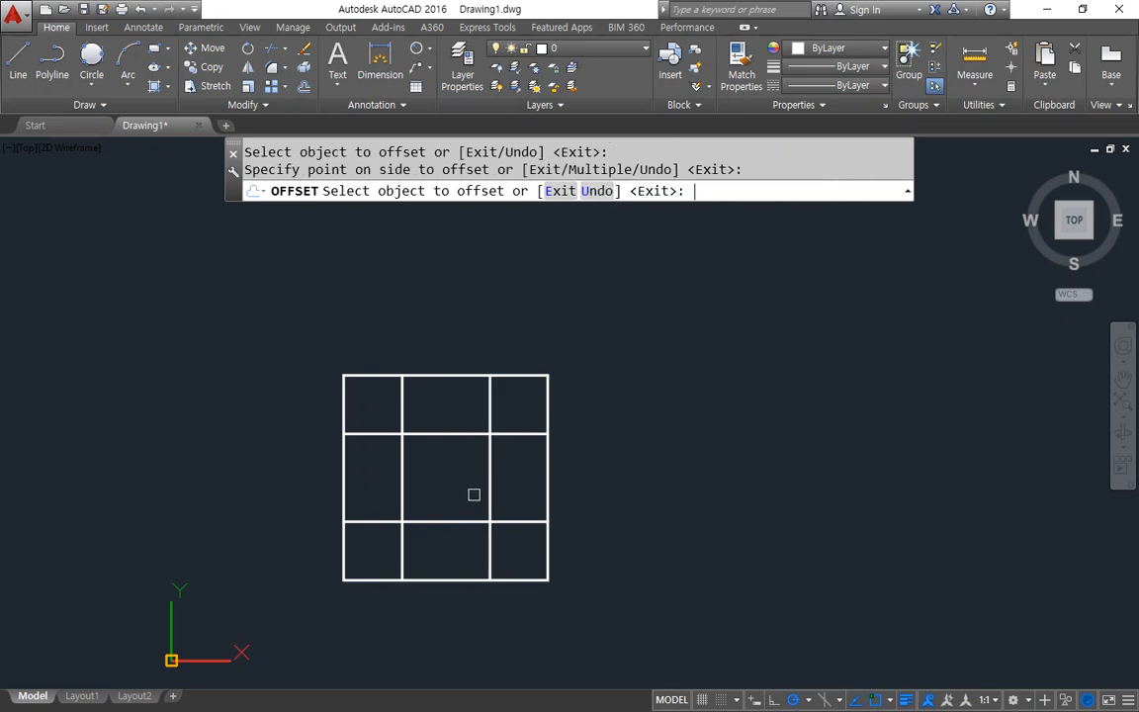
{"action": "key", "text": "Return"}
Step: Trim the middle segment out of each outer side, leaving four corner squares joined by the central square
{"action": "type", "text": "tr"}
{"action": "key", "text": "Return"}
{"action": "key", "text": "Return"}
{"action": "left_click", "coordinate": [546, 478]}
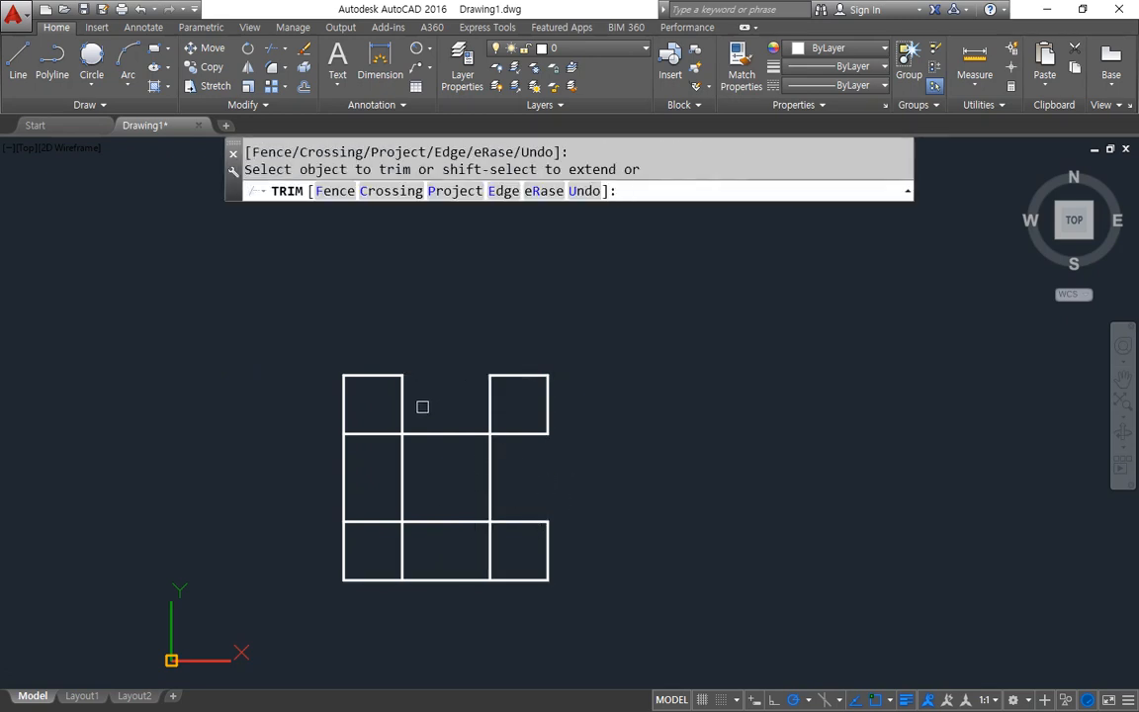
{"action": "key", "text": "Return"}
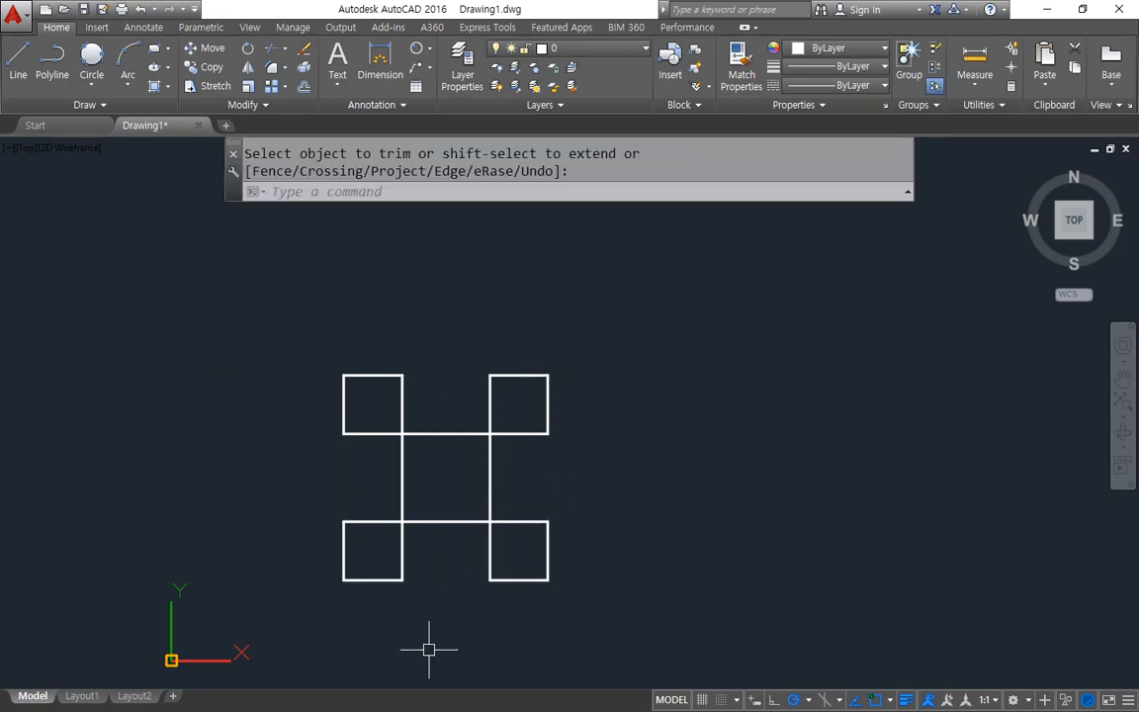
Step: Draw a two-point circle from the upper-right square's outer corner to the lower-left square's outer corner
{"action": "left_click", "coordinate": [91, 85]}
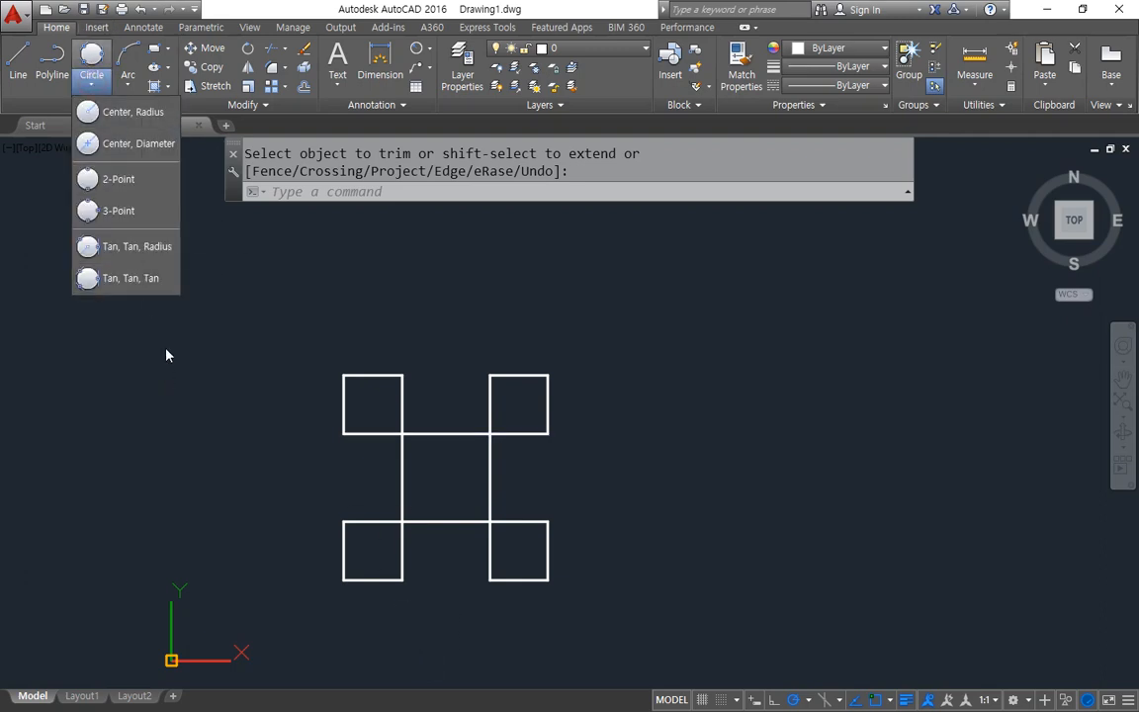
{"action": "left_click", "coordinate": [118, 180]}
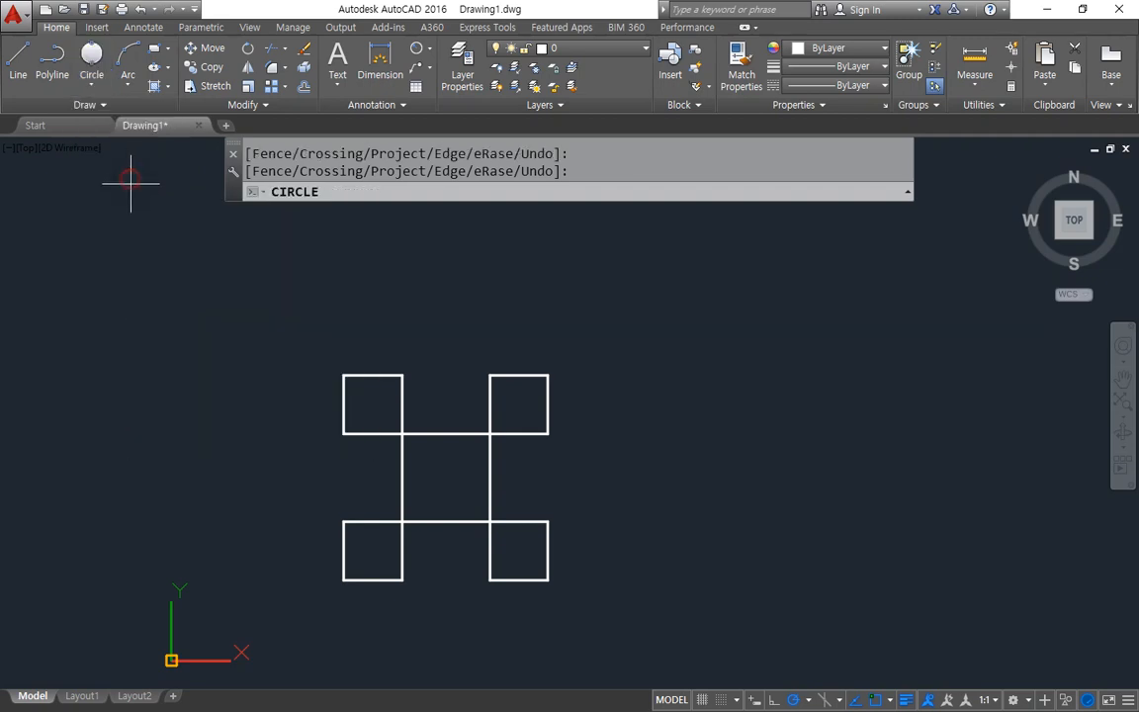
{"action": "left_click", "coordinate": [547, 375]}
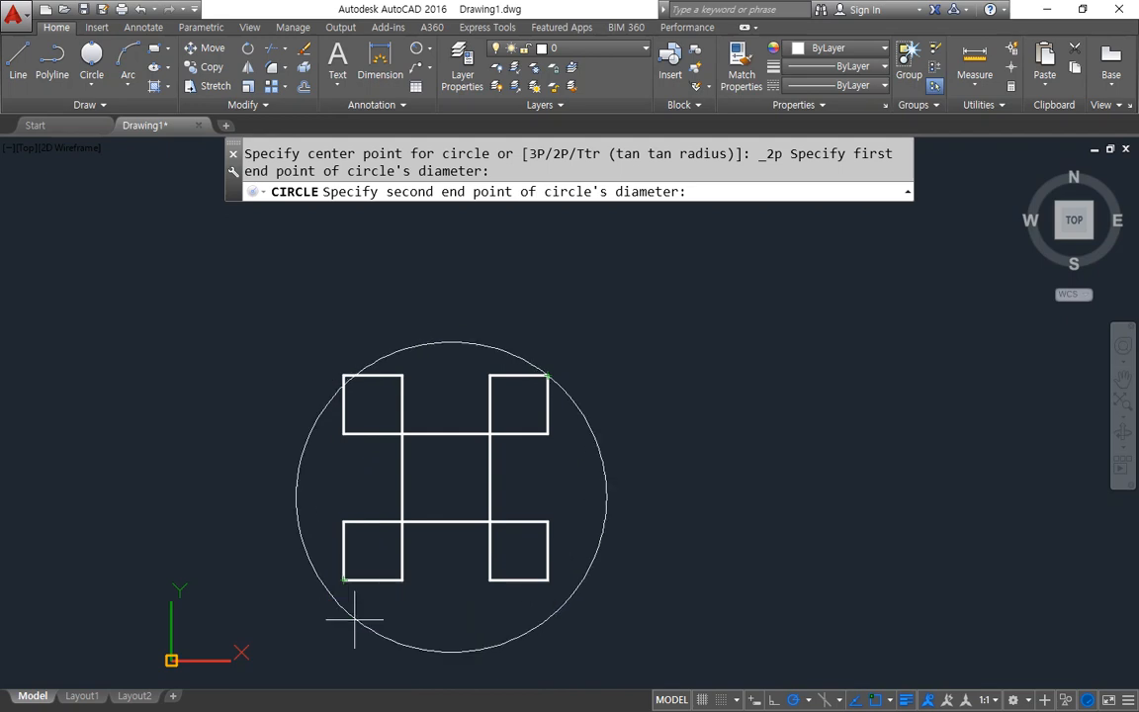
{"action": "left_click", "coordinate": [344, 578]}
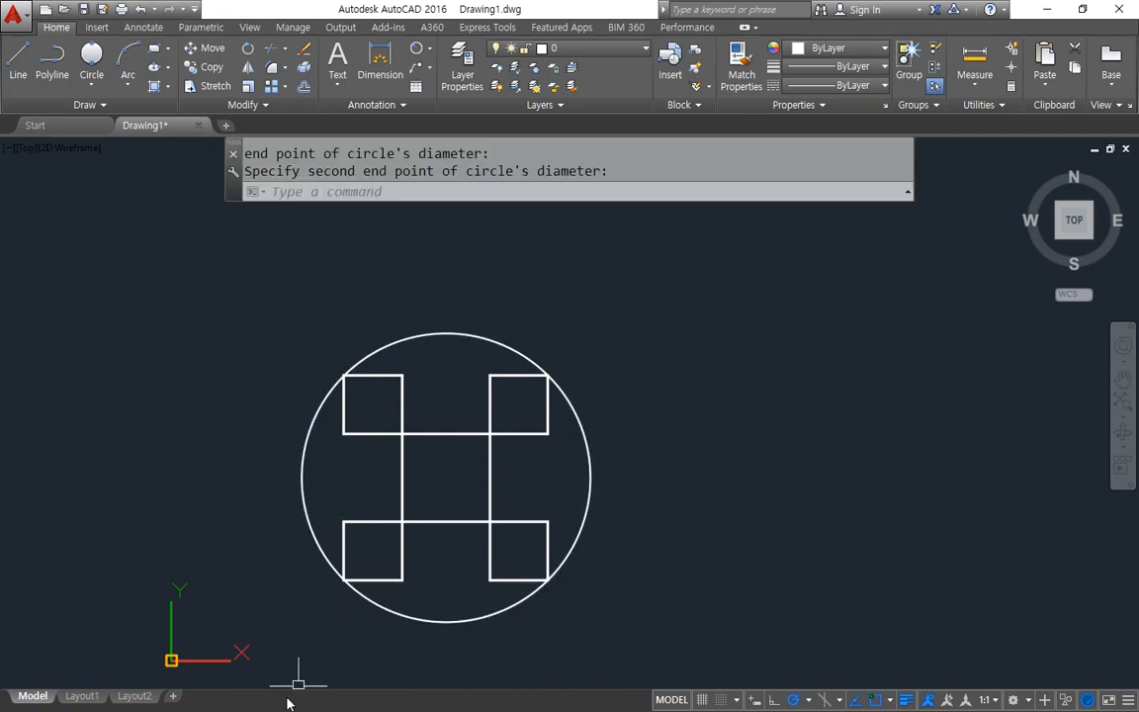
Step: Draw a three-point circle through three corners of the upper-left square
{"action": "left_click", "coordinate": [91, 86]}
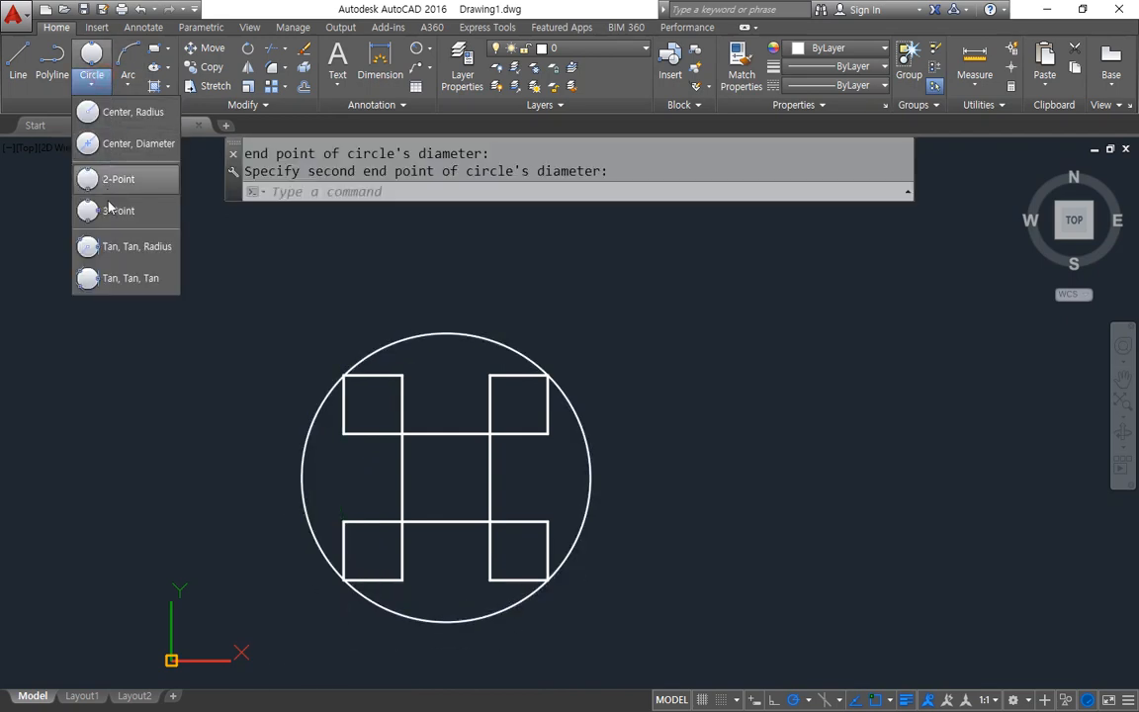
{"action": "left_click", "coordinate": [115, 206]}
{"action": "scroll", "coordinate": [308, 386], "scroll_direction": "up", "scroll_amount": 2}
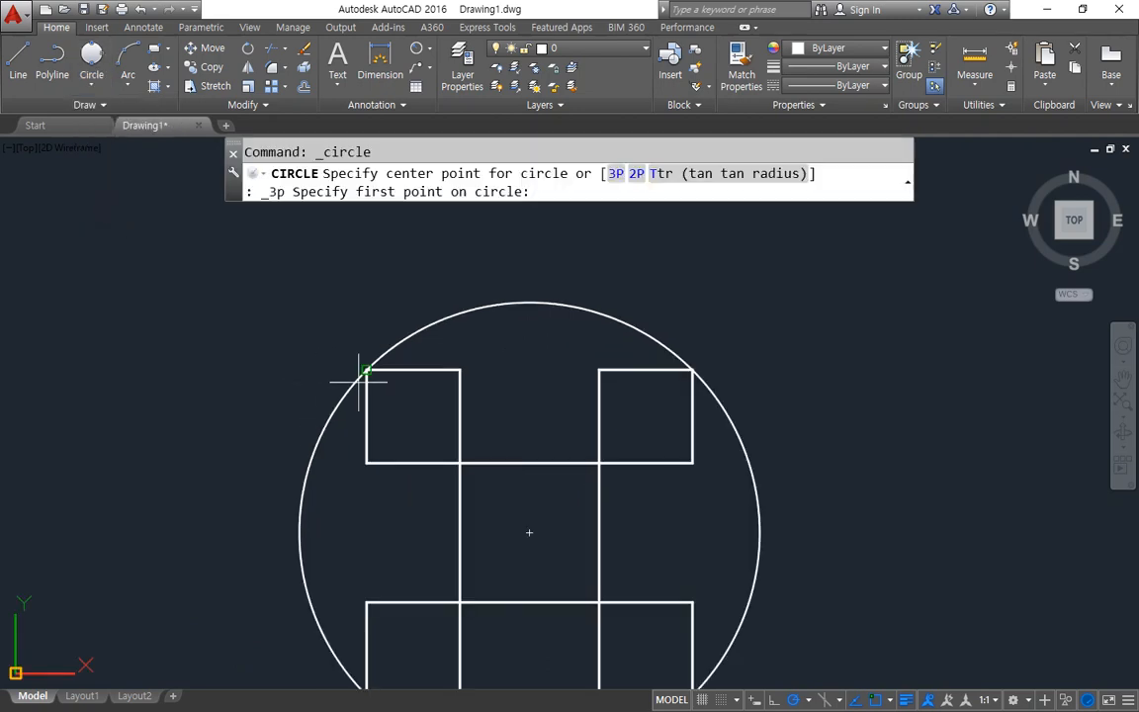
{"action": "left_click", "coordinate": [460, 370]}
{"action": "left_click", "coordinate": [367, 370]}
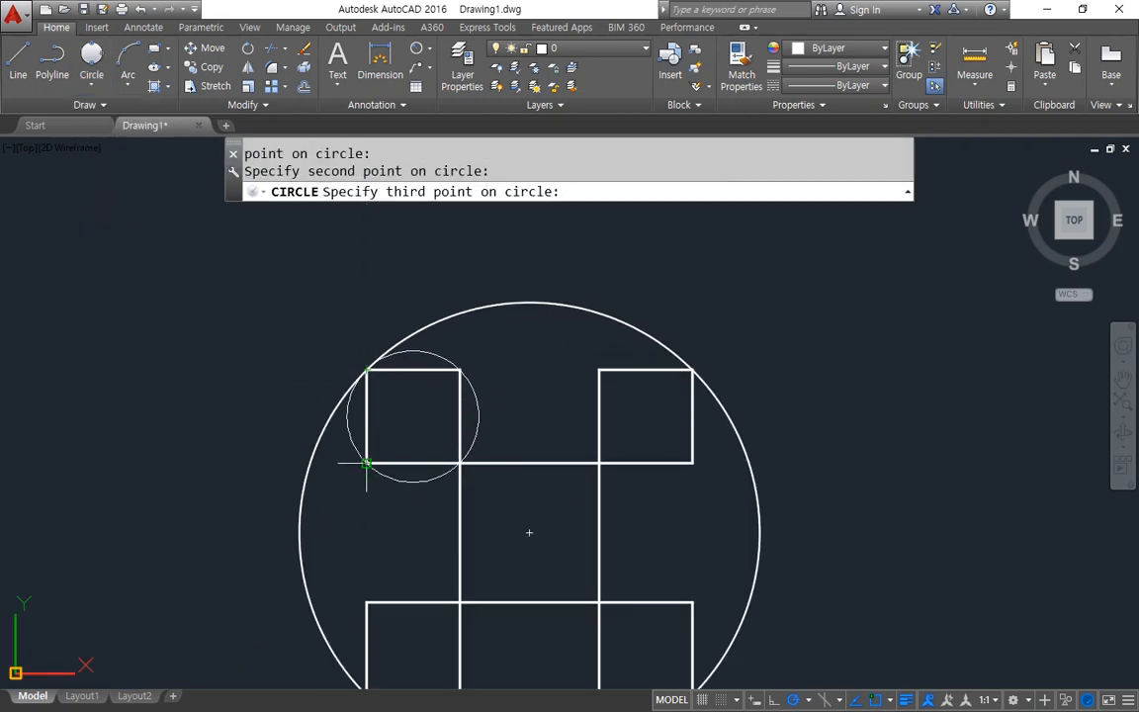
{"action": "left_click", "coordinate": [367, 463]}
{"action": "middle_click_drag", "start_coordinate": [432, 513], "coordinate": [358, 429]}
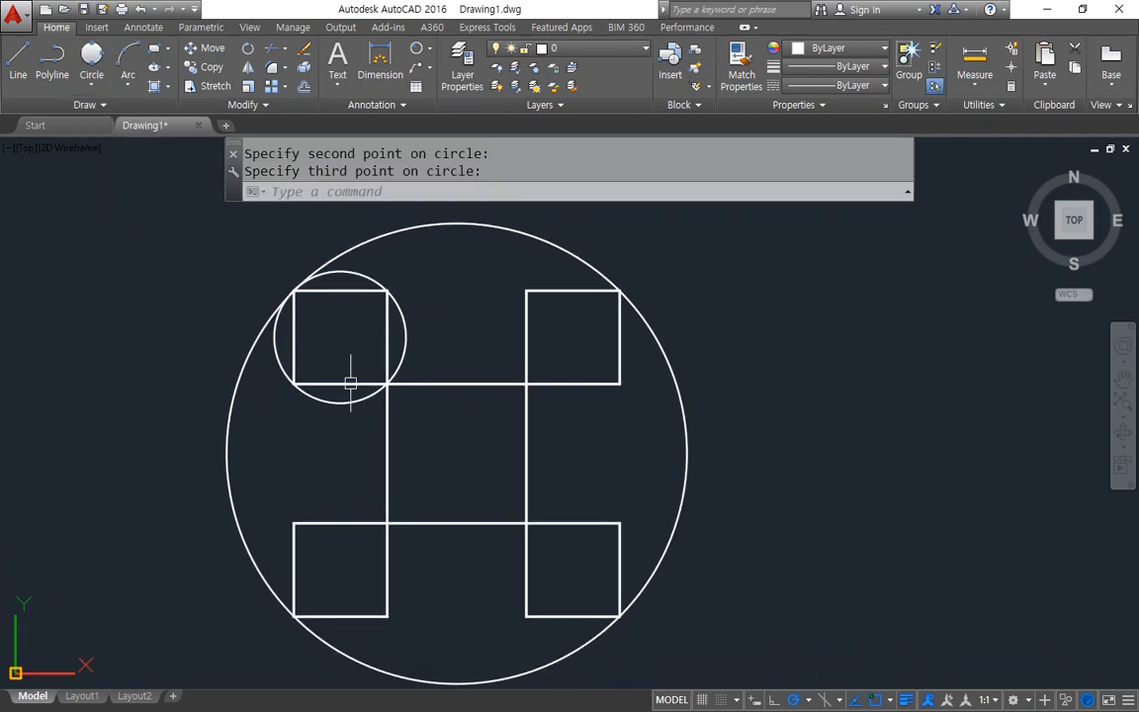
Step: Draw a two-point circle between opposite corners of the lower-left square, using its diagonal as the diameter
{"action": "left_click", "coordinate": [91, 86]}
{"action": "left_click", "coordinate": [116, 180]}
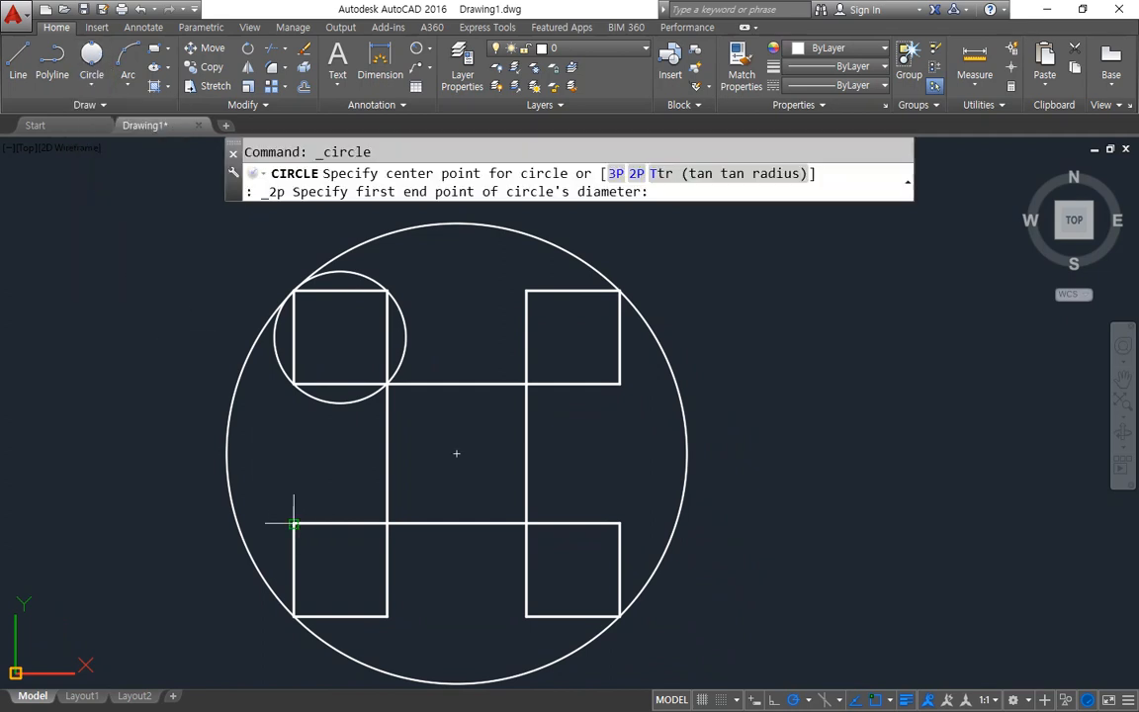
{"action": "left_click", "coordinate": [293, 523]}
{"action": "left_click", "coordinate": [387, 616]}
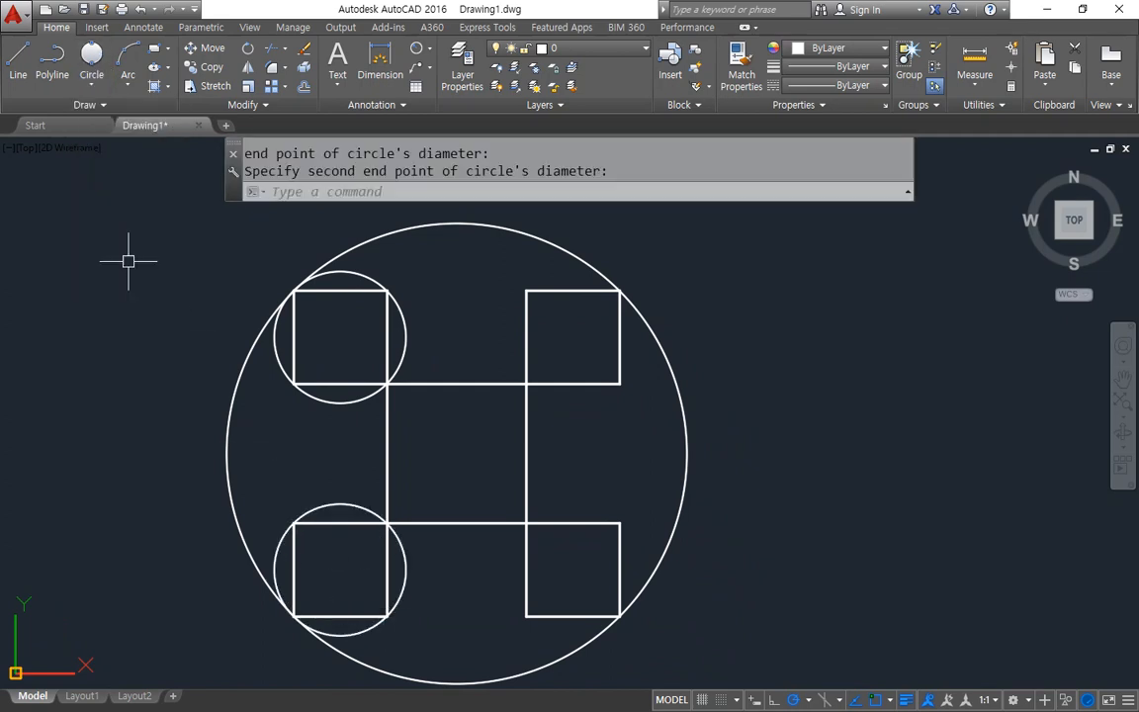
Step: Draw two-point circles across the diagonals of the upper-right and lower-right squares
{"action": "left_click", "coordinate": [94, 60]}
{"action": "left_click", "coordinate": [525, 292]}
{"action": "left_click", "coordinate": [620, 384]}
{"action": "left_click", "coordinate": [91, 60]}
{"action": "left_click", "coordinate": [620, 523]}
{"action": "left_click", "coordinate": [527, 614]}
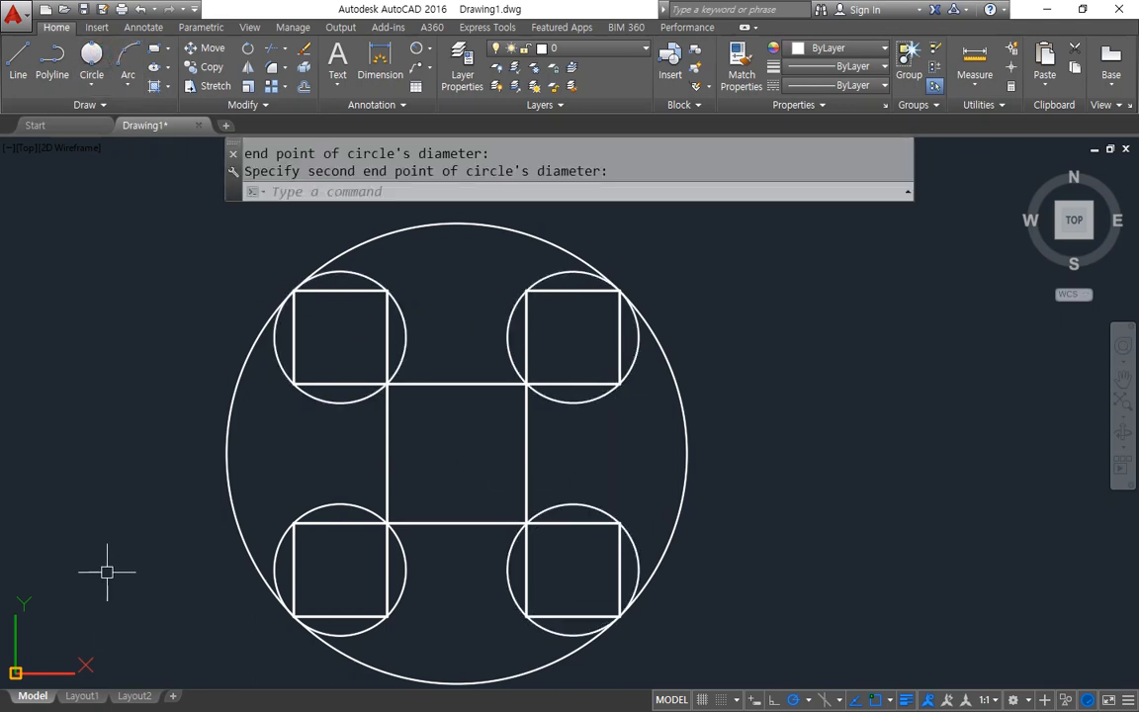
Step: Draw a tan-tan-radius circle of radius 5 between the enclosing circle and the upper-right side of the upper-left square's circle
{"action": "type", "text": "c"}
{"action": "key", "text": "Return"}
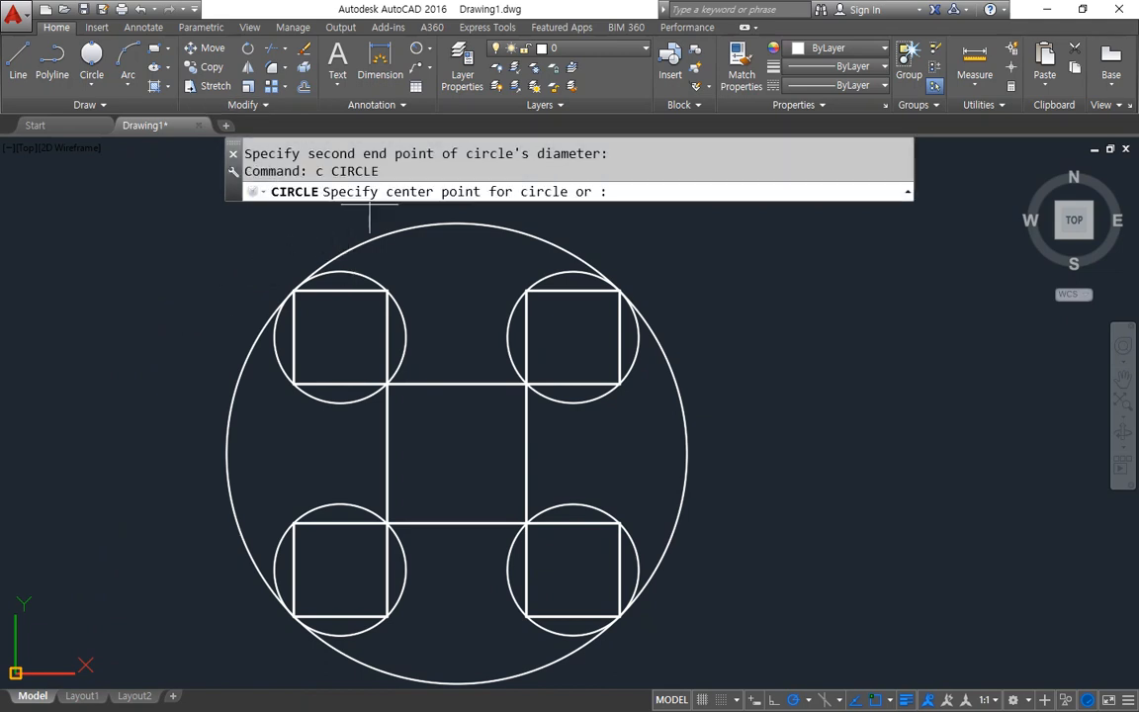
{"action": "key", "text": "Return"}
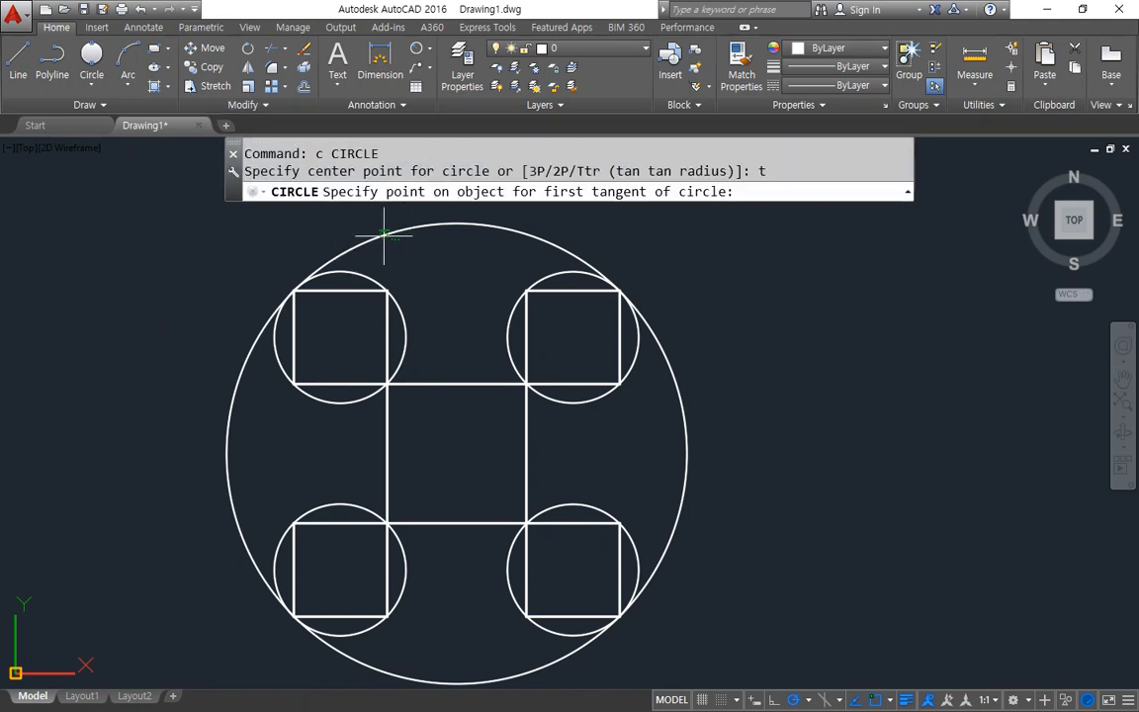
{"action": "left_click", "coordinate": [384, 236]}
{"action": "left_click", "coordinate": [367, 278]}
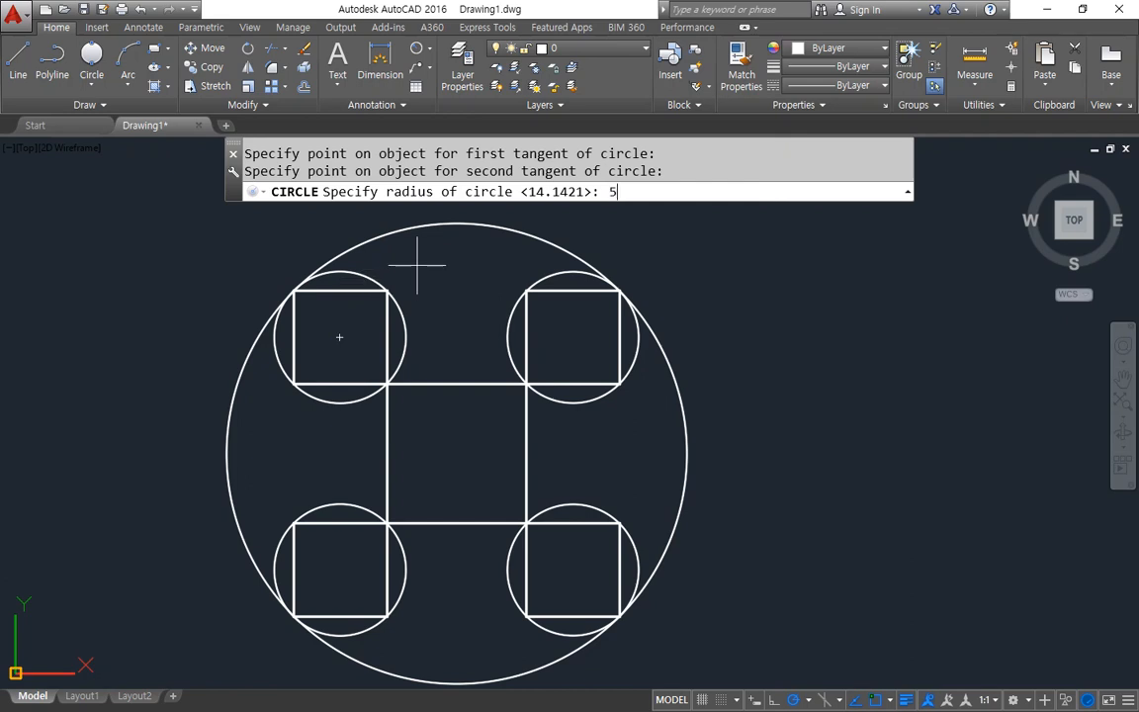
{"action": "key", "text": "Return"}
Step: Add a radius 5 circle tangent to the enclosing circle and the lower-left side of the upper-left square's circle
{"action": "type", "text": "c"}
{"action": "key", "text": "Return"}
{"action": "type", "text": "t"}
{"action": "key", "text": "Return"}
{"action": "left_click", "coordinate": [280, 375]}
{"action": "left_click", "coordinate": [222, 435]}
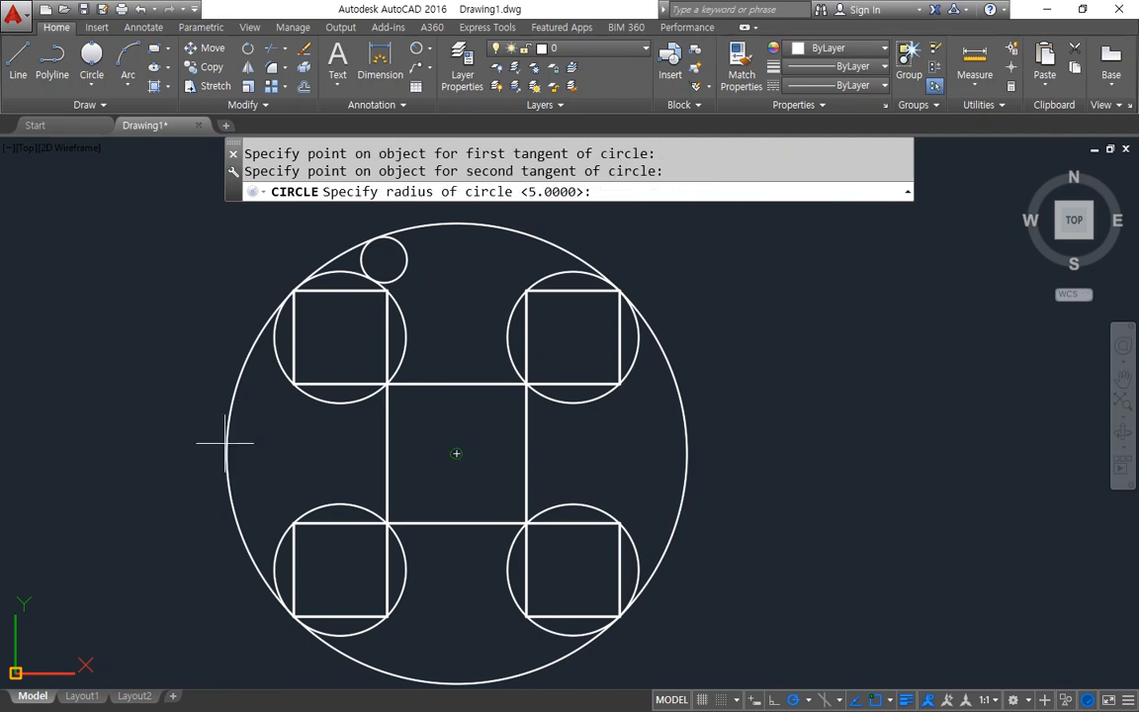
{"action": "key", "text": "Return"}
{"action": "key", "text": "Return"}
{"action": "key", "text": "Escape"}
{"action": "key", "text": "Escape"}
{"action": "key", "text": "Escape"}
Step: Add a radius 5 circle tangent to the enclosing circle and the upper-left side of the lower-left square's circle
{"action": "type", "text": "c"}
{"action": "key", "text": "Return"}
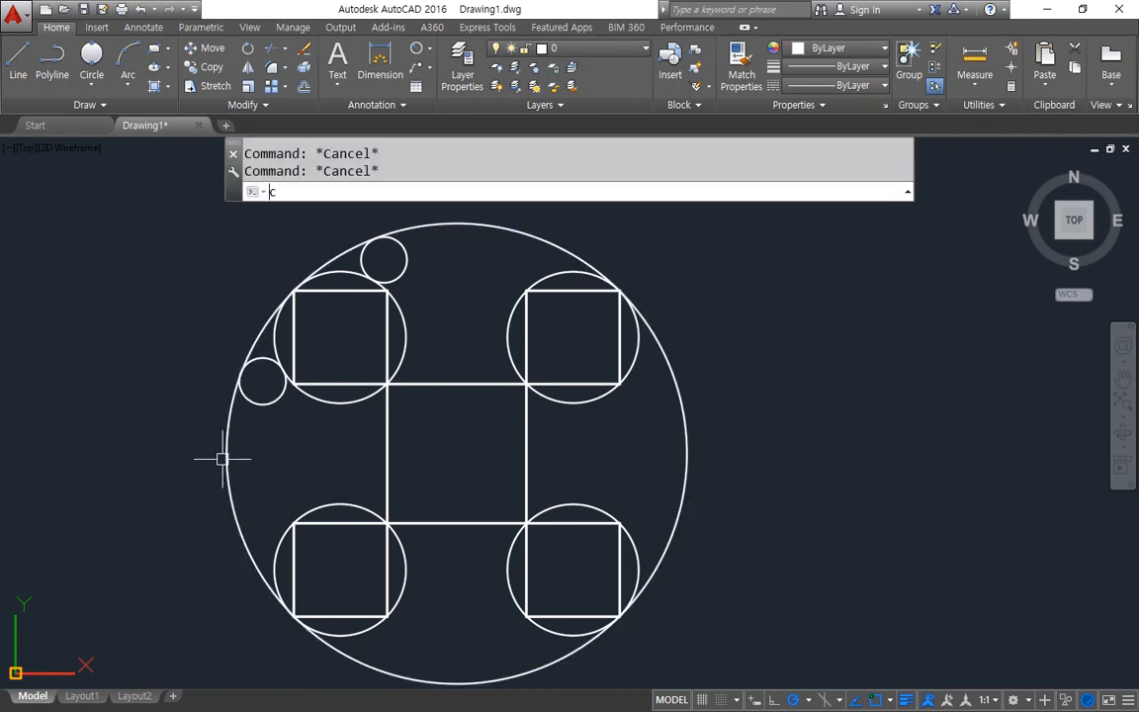
{"action": "type", "text": "t"}
{"action": "key", "text": "Return"}
{"action": "left_click", "coordinate": [312, 506]}
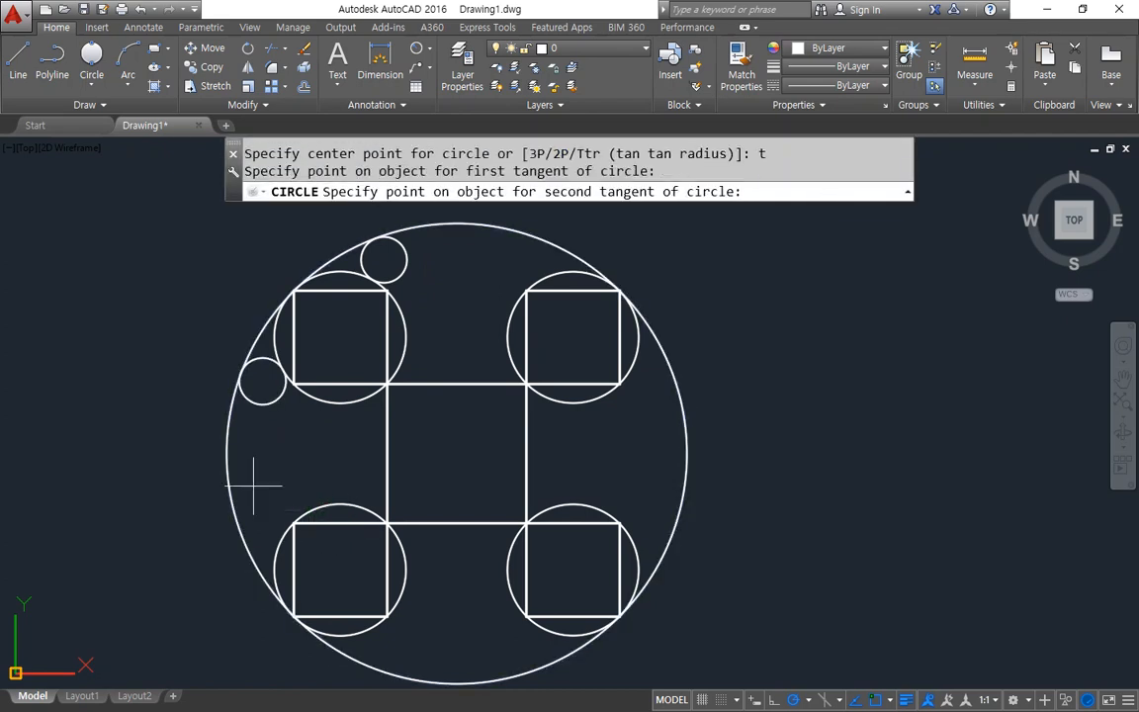
{"action": "left_click", "coordinate": [226, 473]}
{"action": "key", "text": "Return"}
Step: Add a radius 5 circle tangent to the enclosing circle and the lower-right side of the lower-left square's circle
{"action": "key", "text": "Return"}
{"action": "type", "text": "t"}
{"action": "key", "text": "Return"}
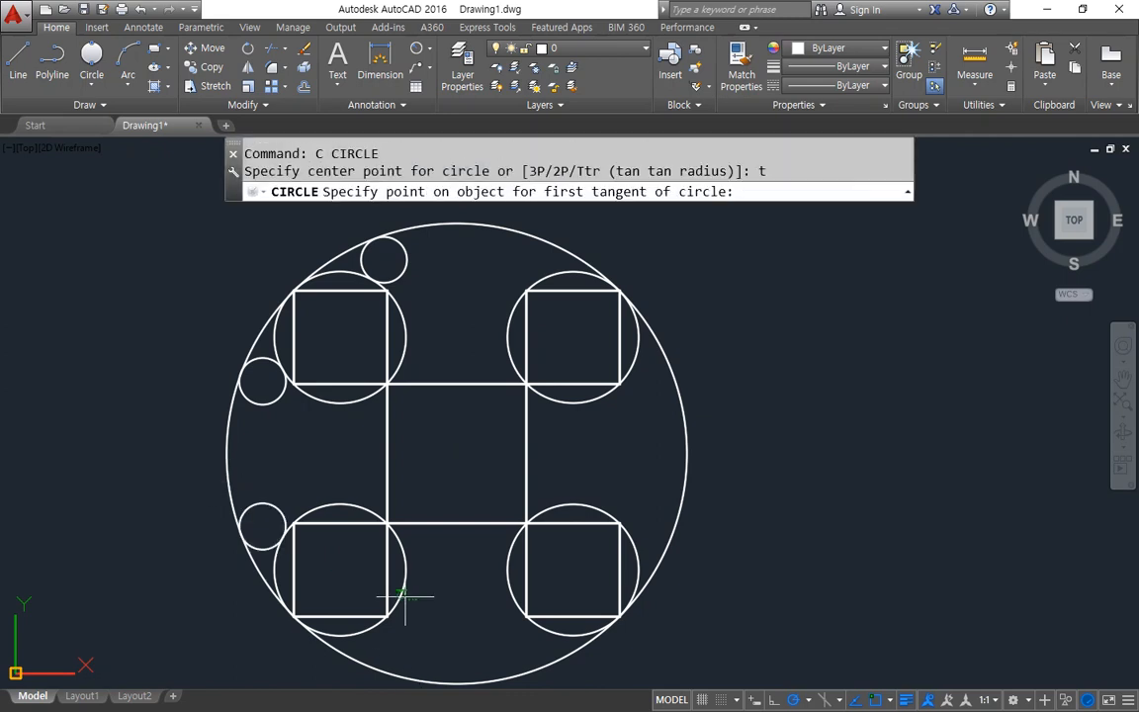
{"action": "left_click", "coordinate": [406, 602]}
{"action": "left_click", "coordinate": [412, 678]}
{"action": "key", "text": "Return"}
Step: Add a radius 5 circle tangent to the enclosing circle and the lower-left side of the lower-right square's circle
{"action": "key", "text": "Return"}
{"action": "type", "text": "t"}
{"action": "key", "text": "Return"}
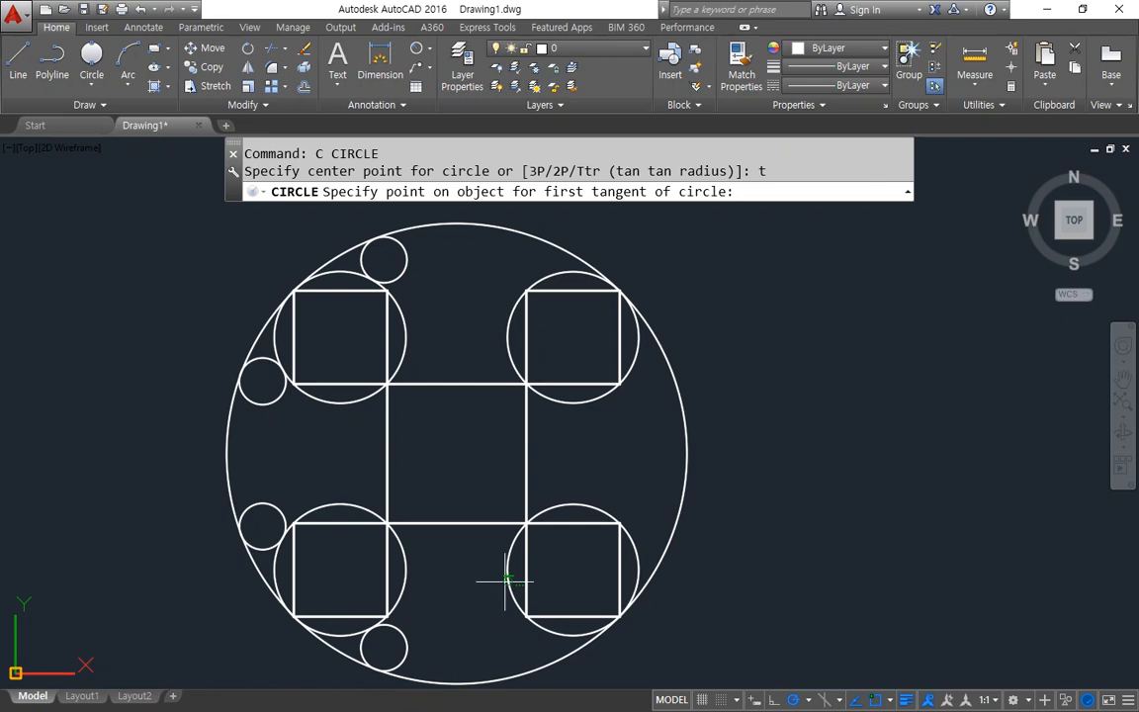
{"action": "left_click", "coordinate": [505, 582]}
{"action": "left_click", "coordinate": [521, 670]}
{"action": "key", "text": "Return"}
Step: Add a radius 5 circle tangent to the enclosing circle and the upper-right side of the lower-right square's circle
{"action": "type", "text": "c"}
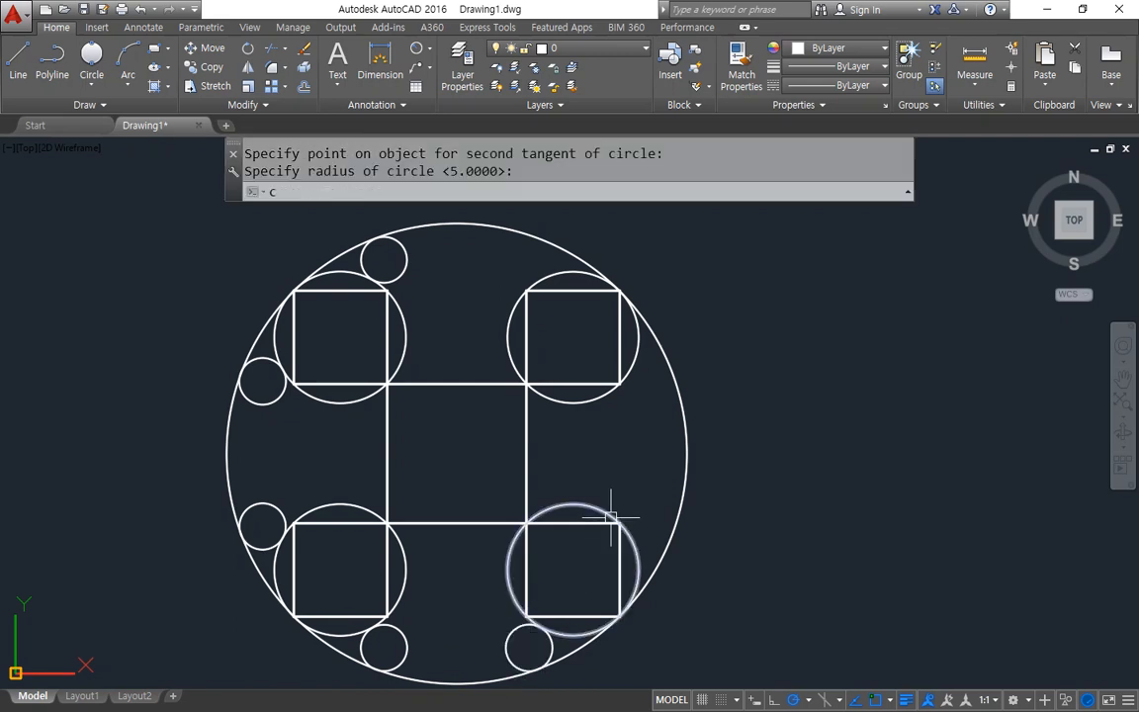
{"action": "key", "text": "Return"}
{"action": "type", "text": "t"}
{"action": "key", "text": "Return"}
{"action": "left_click", "coordinate": [610, 517]}
{"action": "left_click", "coordinate": [687, 477]}
{"action": "key", "text": "Return"}
Step: Add a radius 5 circle tangent to the enclosing circle and the lower-right side of the upper-right square's circle
{"action": "type", "text": "c"}
{"action": "key", "text": "Return"}
{"action": "type", "text": "t"}
{"action": "key", "text": "Return"}
{"action": "left_click", "coordinate": [615, 392]}
{"action": "left_click", "coordinate": [682, 453]}
{"action": "key", "text": "Return"}
Step: Add a radius 5 circle tangent to the enclosing circle and the upper-left side of the upper-right square's circle
{"action": "type", "text": "c"}
{"action": "key", "text": "Return"}
{"action": "type", "text": "t"}
{"action": "key", "text": "Return"}
{"action": "left_click", "coordinate": [508, 311]}
{"action": "left_click", "coordinate": [503, 228]}
{"action": "key", "text": "Return"}
Step: Draw a radius 5 circle inside the central square, tangent to its left and top sides
{"action": "type", "text": "c"}
{"action": "key", "text": "Return"}
{"action": "type", "text": "t"}
{"action": "key", "text": "Return"}
{"action": "left_click", "coordinate": [389, 405]}
{"action": "left_click", "coordinate": [390, 388]}
{"action": "key", "text": "Return"}
Step: Draw a radius 5 circle inside the central square, tangent to its left and bottom sides
{"action": "type", "text": "c"}
{"action": "key", "text": "Return"}
{"action": "type", "text": "t"}
{"action": "key", "text": "Return"}
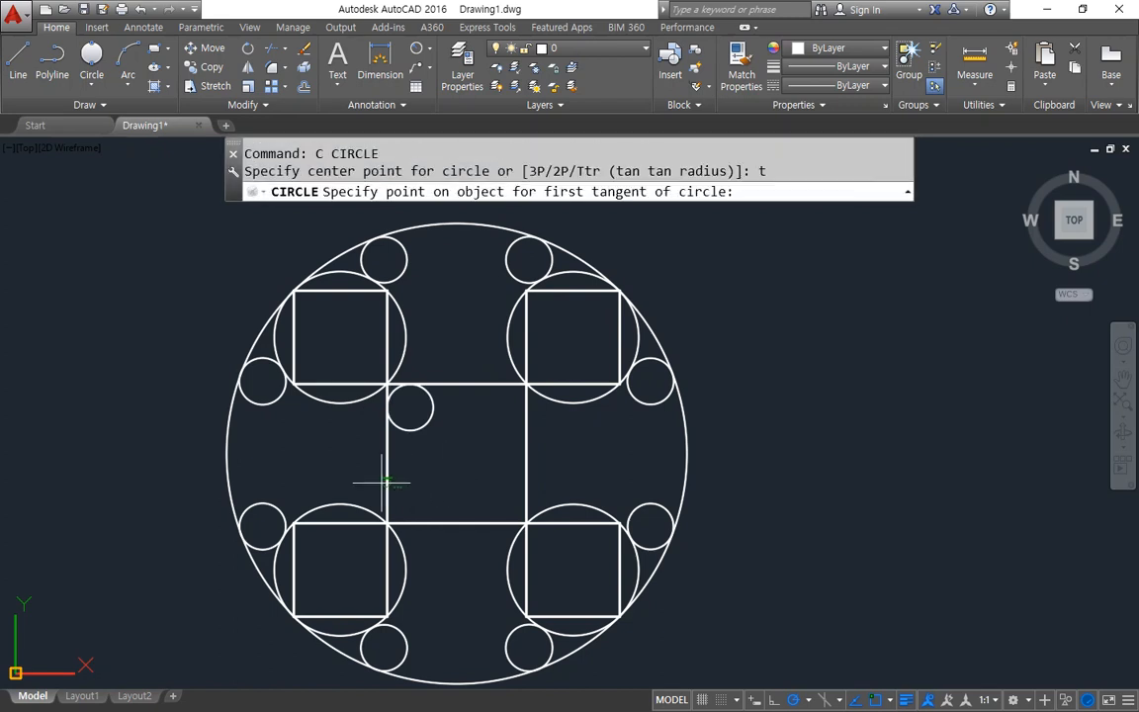
{"action": "left_click", "coordinate": [386, 484]}
{"action": "left_click", "coordinate": [446, 523]}
{"action": "key", "text": "Return"}
Step: Draw a radius 5 circle inside the central square, tangent to its bottom and right sides
{"action": "type", "text": "c"}
{"action": "key", "text": "Return"}
{"action": "type", "text": "t"}
{"action": "key", "text": "Return"}
{"action": "left_click", "coordinate": [484, 523]}
{"action": "left_click", "coordinate": [518, 468]}
{"action": "key", "text": "Return"}
Step: Draw a radius 5 circle inside the central square, tangent to its top and right sides
{"action": "type", "text": "c"}
{"action": "key", "text": "Return"}
{"action": "type", "text": "t"}
{"action": "key", "text": "Return"}
{"action": "left_click", "coordinate": [470, 384]}
{"action": "left_click", "coordinate": [495, 395]}
{"action": "key", "text": "Return"}
Step: Draw a radius 5 circle at the centre of the enclosing circle
{"action": "type", "text": "c"}
{"action": "key", "text": "Return"}
{"action": "left_click", "coordinate": [455, 452]}
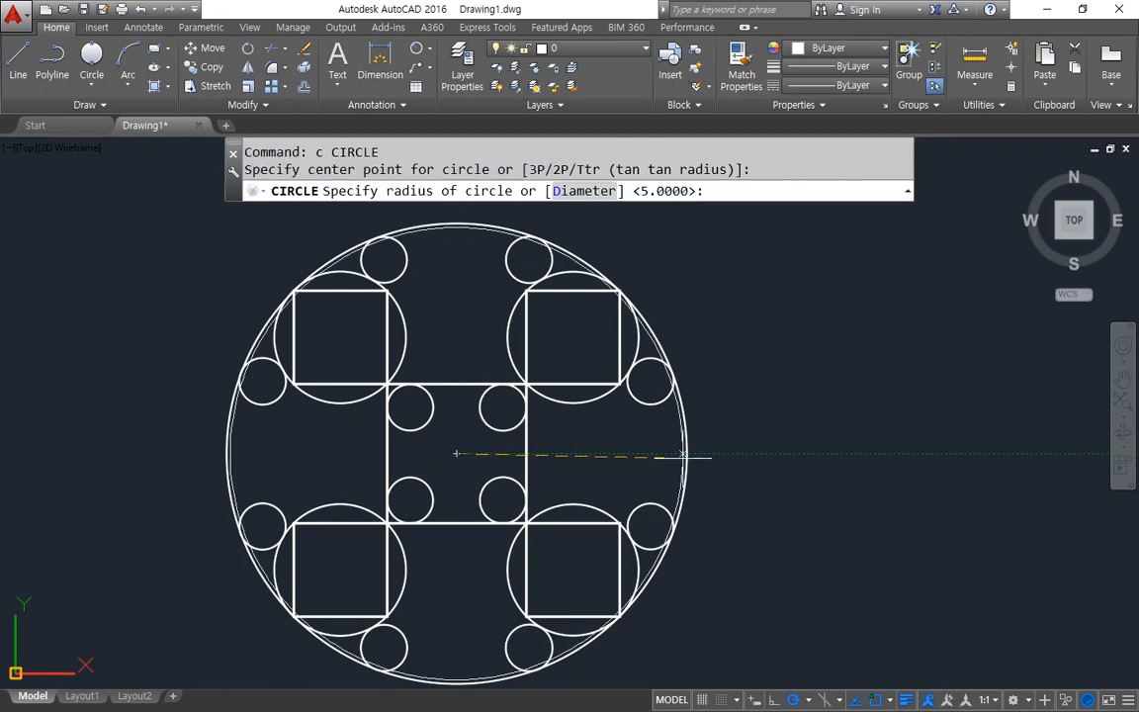
{"action": "type", "text": "5"}
{"action": "key", "text": "Return"}
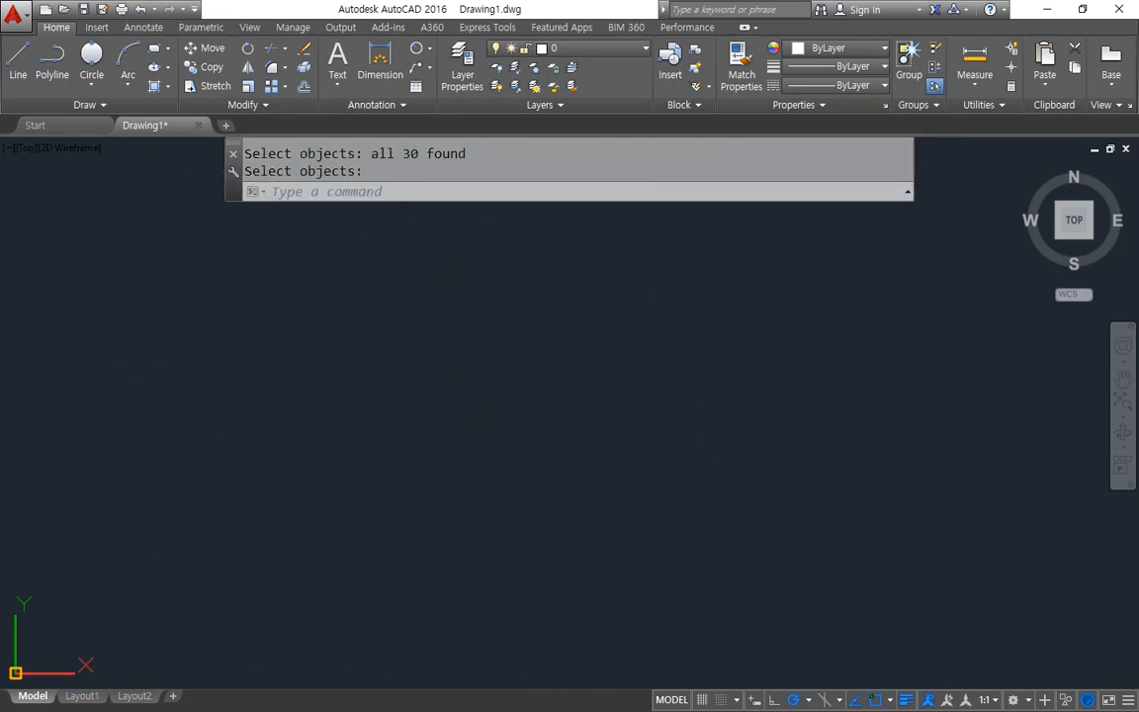
Step: Switch to the exercise page in the browser and find the 150 × 100 figure with rows of tangent circles
{"action": "mouse_move", "coordinate": [0, 117]}
{"action": "left_mouse_down"}
{"action": "mouse_move", "coordinate": [338, 117]}
{"action": "mouse_move", "coordinate": [432, 101]}
{"action": "left_mouse_up"}
{"action": "double_click", "coordinate": [432, 101]}
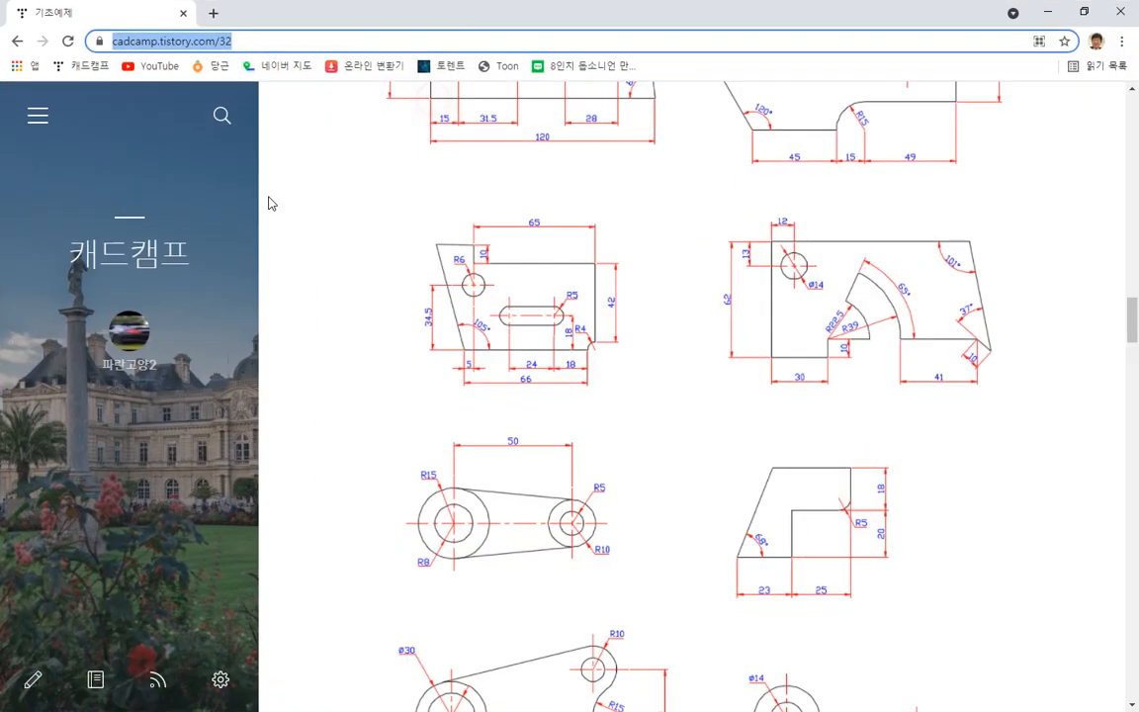
{"action": "scroll", "coordinate": [801, 438], "scroll_direction": "down", "scroll_amount": 1}
{"action": "scroll", "coordinate": [814, 437], "scroll_direction": "up", "scroll_amount": 10}
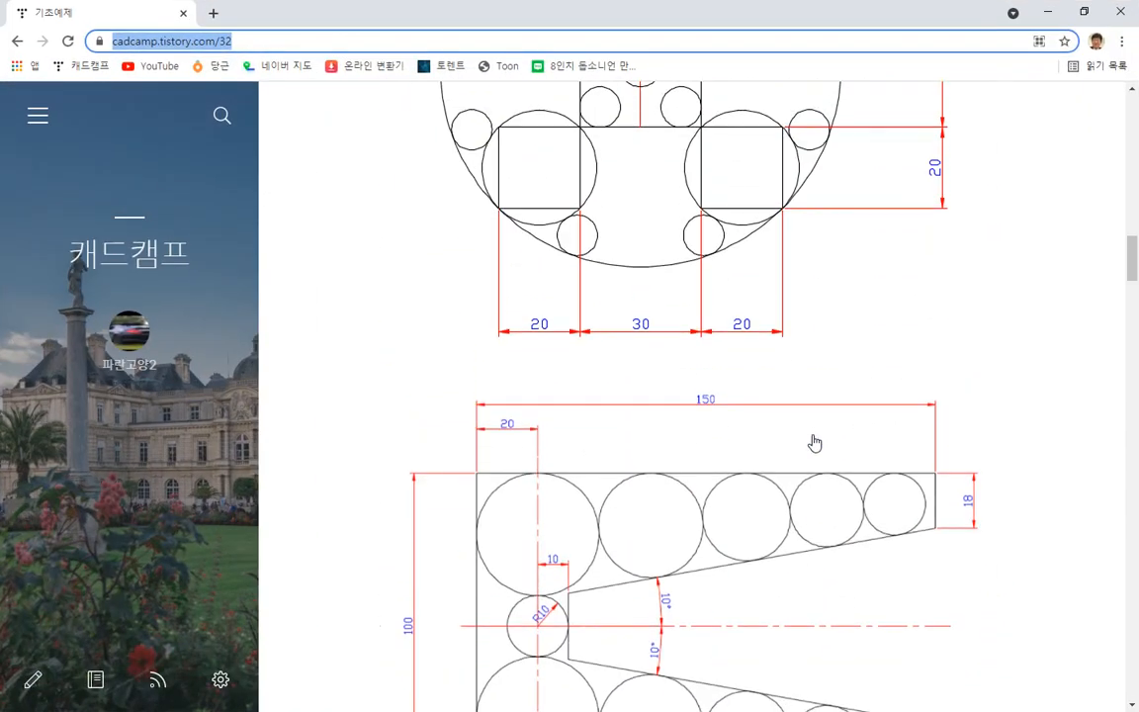
{"action": "scroll", "coordinate": [814, 436], "scroll_direction": "down", "scroll_amount": 3}
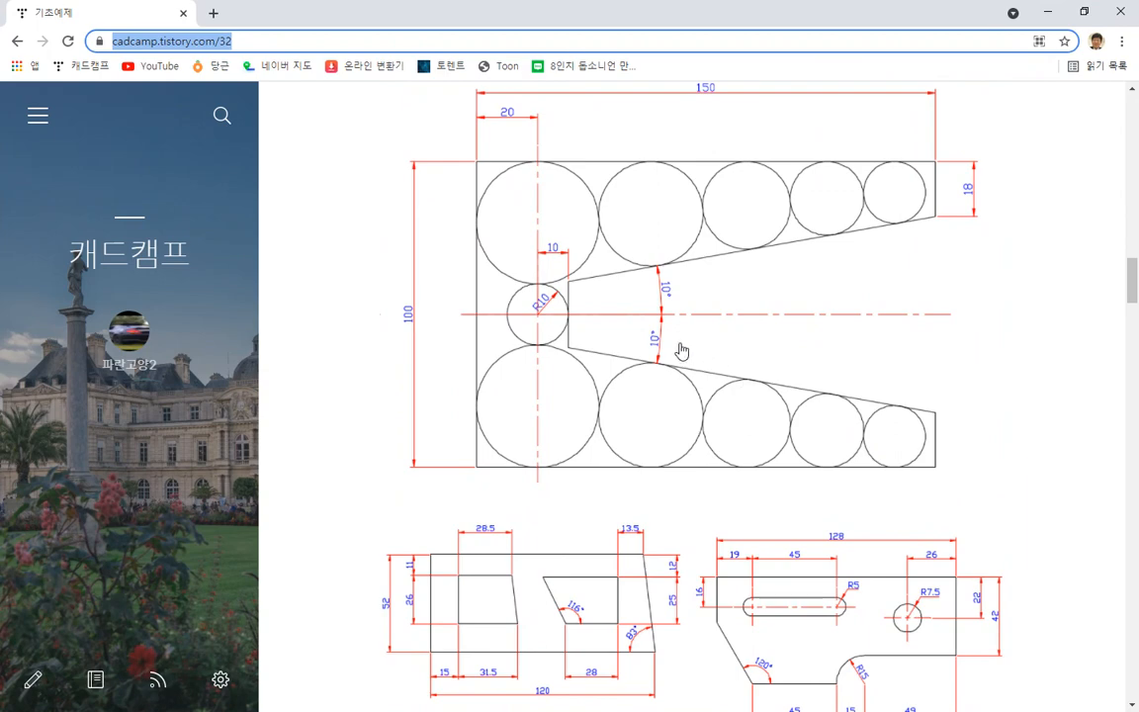
Step: Examine the figure's symmetry, overall height, horizontal and vertical centre lines, and the small R10 circle where they cross
{"action": "mouse_move", "coordinate": [816, 330]}
{"action": "left_mouse_down"}
{"action": "mouse_move", "coordinate": [762, 327]}
{"action": "mouse_move", "coordinate": [781, 305]}
{"action": "mouse_move", "coordinate": [829, 315]}
{"action": "mouse_move", "coordinate": [860, 334]}
{"action": "mouse_move", "coordinate": [867, 362]}
{"action": "left_mouse_up"}
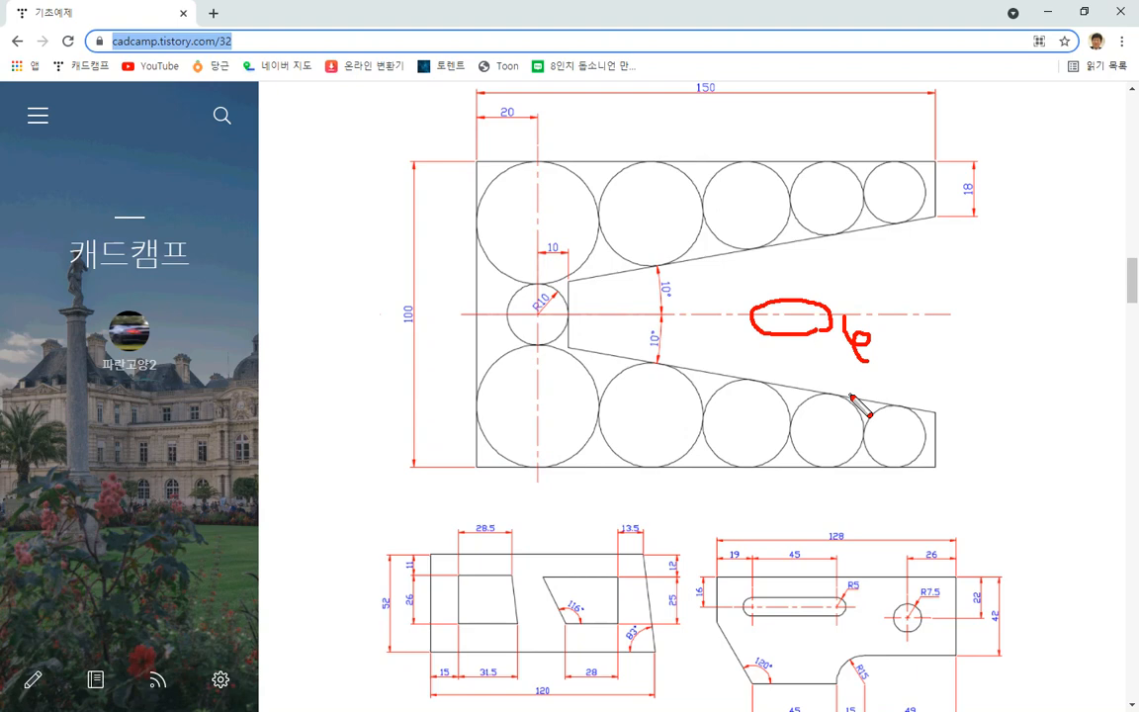
{"action": "key", "text": "e"}
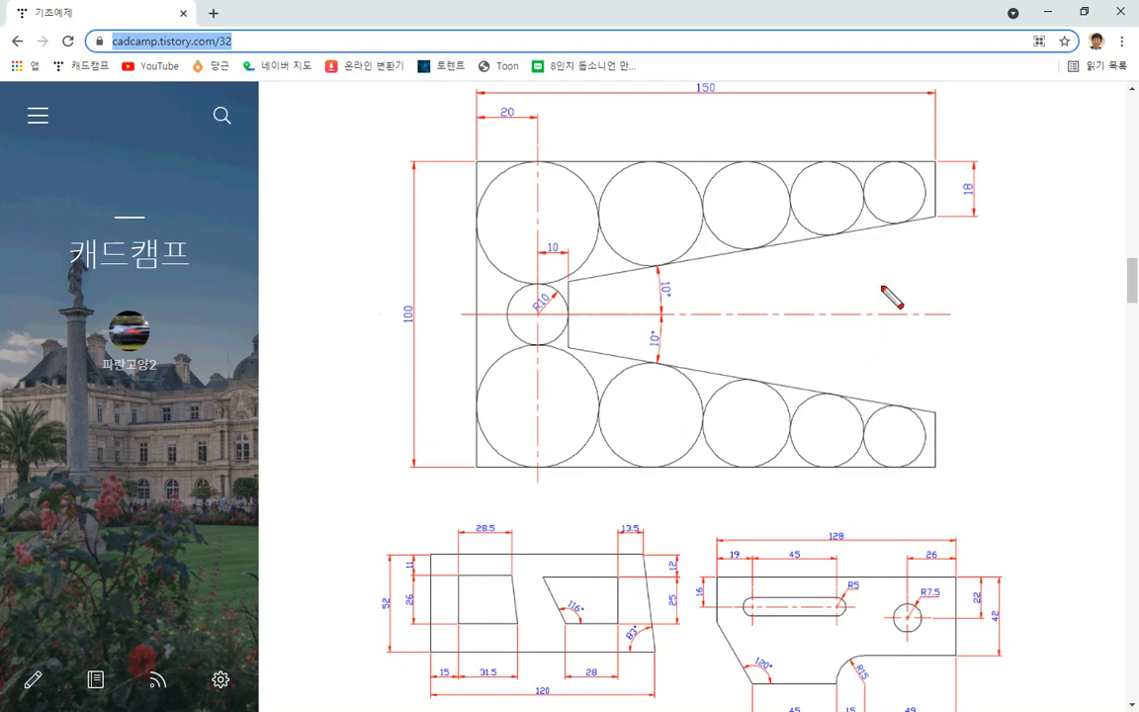
{"action": "mouse_move", "coordinate": [407, 329]}
{"action": "left_mouse_down"}
{"action": "mouse_move", "coordinate": [415, 294]}
{"action": "mouse_move", "coordinate": [402, 343]}
{"action": "left_mouse_up"}
{"action": "left_click_drag", "start_coordinate": [467, 314], "coordinate": [946, 339]}
{"action": "mouse_move", "coordinate": [837, 164]}
{"action": "left_mouse_down"}
{"action": "mouse_move", "coordinate": [856, 265]}
{"action": "mouse_move", "coordinate": [832, 299]}
{"action": "mouse_move", "coordinate": [842, 440]}
{"action": "left_mouse_up"}
{"action": "left_click_drag", "start_coordinate": [833, 341], "coordinate": [859, 337]}
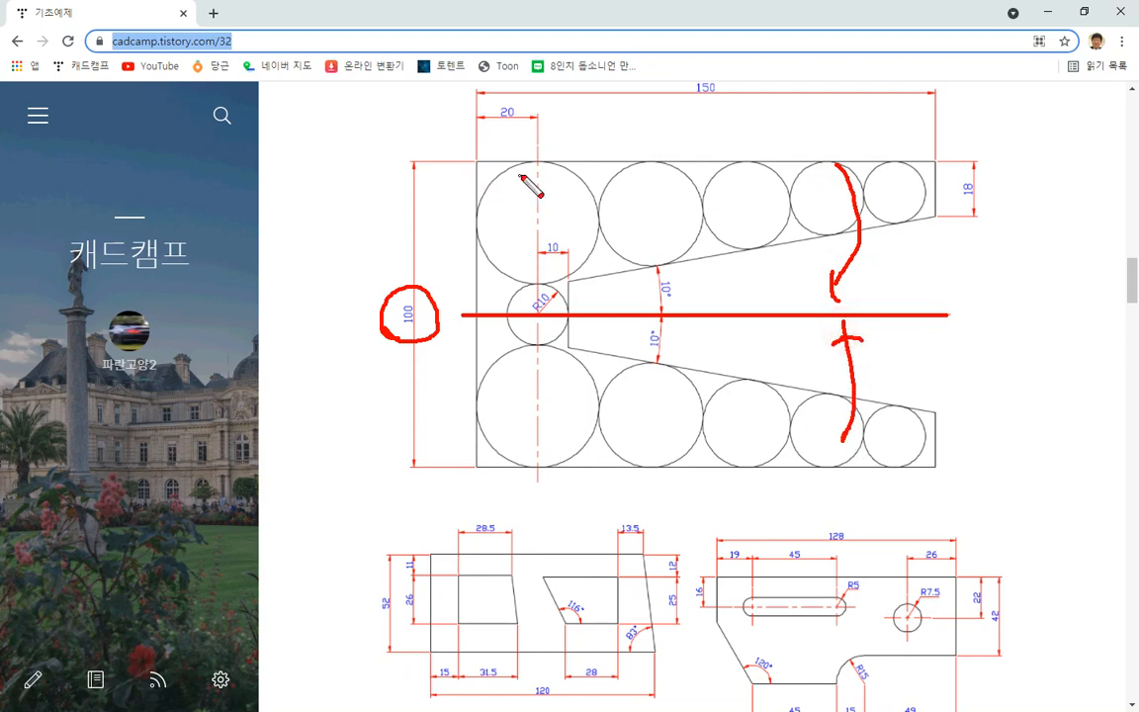
{"action": "left_click_drag", "start_coordinate": [539, 161], "coordinate": [548, 480]}
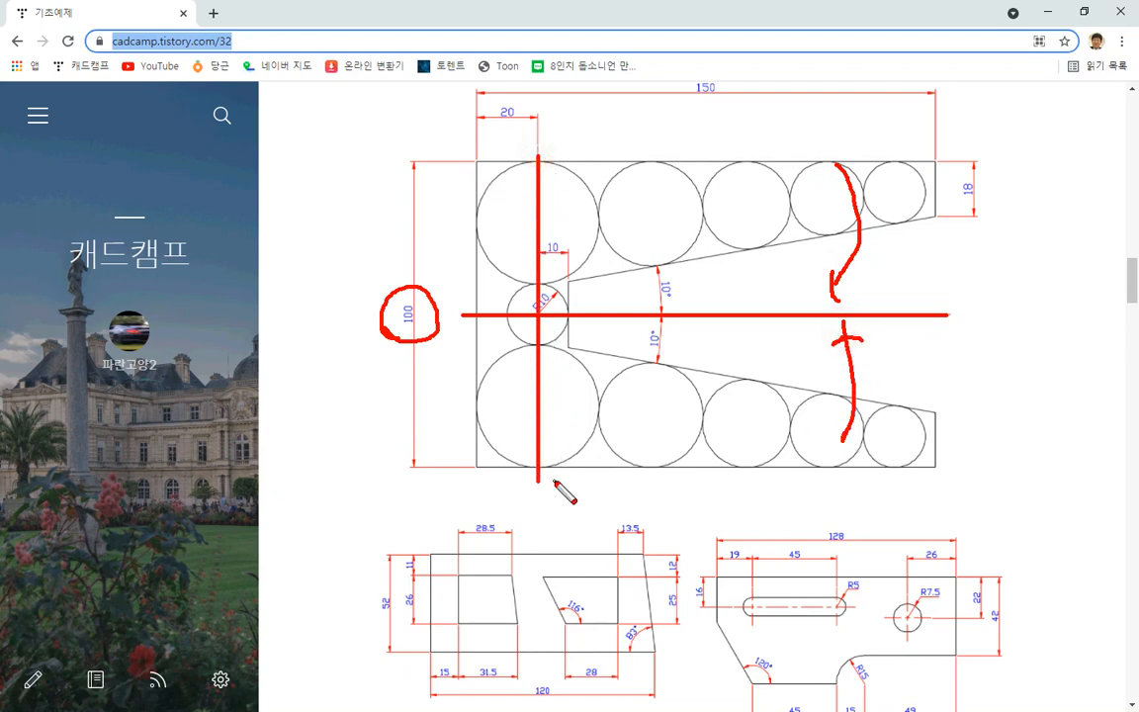
{"action": "key", "text": "e"}
{"action": "mouse_move", "coordinate": [551, 348]}
{"action": "left_mouse_down"}
{"action": "mouse_move", "coordinate": [512, 331]}
{"action": "mouse_move", "coordinate": [544, 289]}
{"action": "mouse_move", "coordinate": [563, 325]}
{"action": "left_mouse_up"}
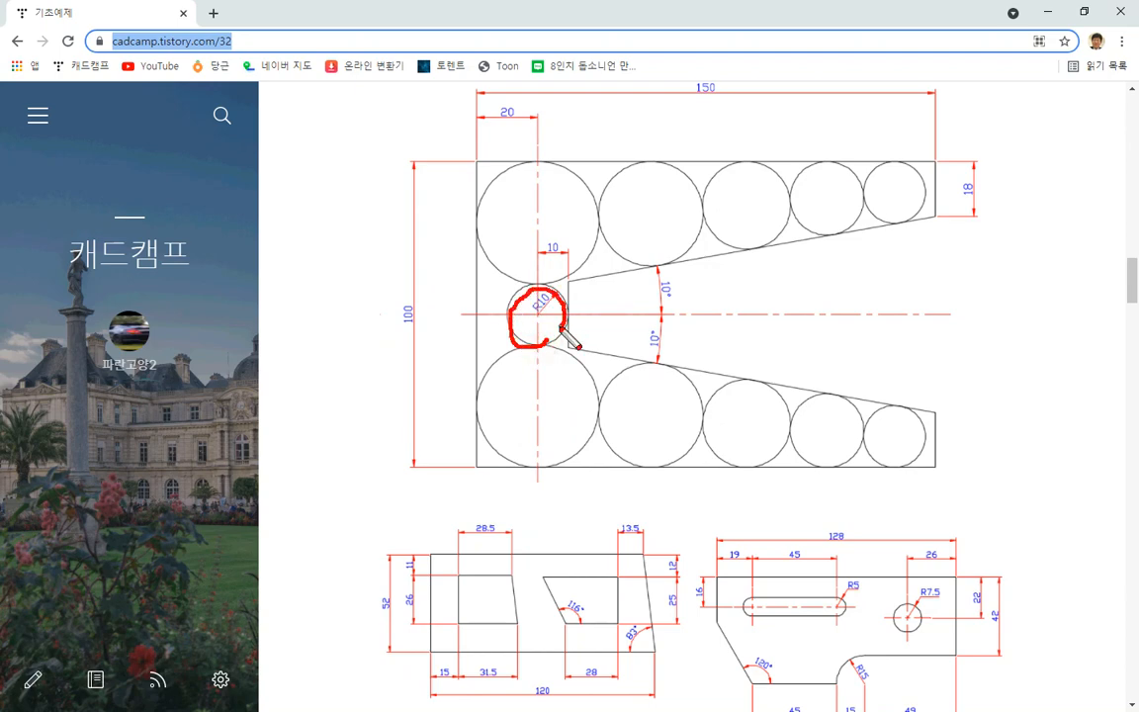
{"action": "key", "text": "e"}
Step: Examine how the figure's outline is built from its centre lines with the 20, 10, 150 and half-height distances
{"action": "left_click_drag", "start_coordinate": [536, 130], "coordinate": [537, 502]}
{"action": "left_click_drag", "start_coordinate": [460, 316], "coordinate": [968, 312]}
{"action": "left_click_drag", "start_coordinate": [536, 132], "coordinate": [482, 136]}
{"action": "mouse_move", "coordinate": [544, 284]}
{"action": "left_mouse_down"}
{"action": "mouse_move", "coordinate": [551, 269]}
{"action": "mouse_move", "coordinate": [559, 286]}
{"action": "left_mouse_up"}
{"action": "left_click_drag", "start_coordinate": [481, 86], "coordinate": [476, 515]}
{"action": "mouse_move", "coordinate": [481, 96]}
{"action": "left_mouse_down"}
{"action": "mouse_move", "coordinate": [925, 87]}
{"action": "mouse_move", "coordinate": [931, 502]}
{"action": "left_mouse_up"}
{"action": "left_click_drag", "start_coordinate": [634, 316], "coordinate": [638, 166]}
{"action": "left_click_drag", "start_coordinate": [473, 163], "coordinate": [947, 166]}
{"action": "left_click_drag", "start_coordinate": [924, 472], "coordinate": [493, 472]}
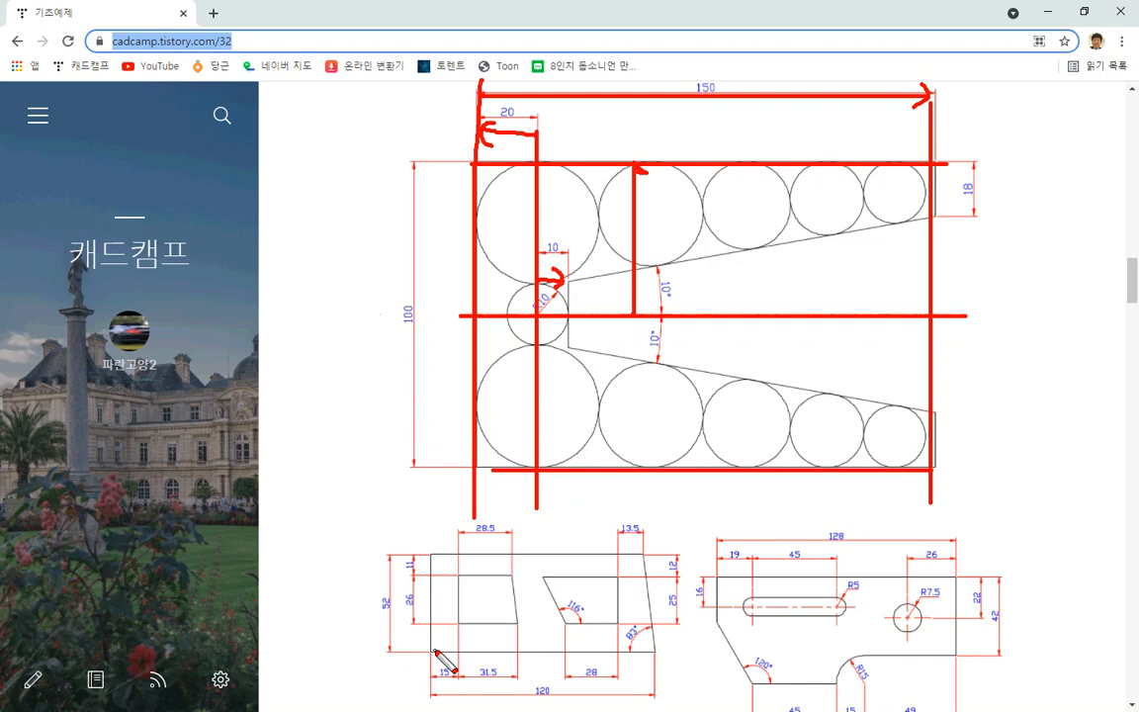
Step: Return to AutoCAD and draw a long horizontal centre line for the new figure
{"action": "key", "text": "Escape"}
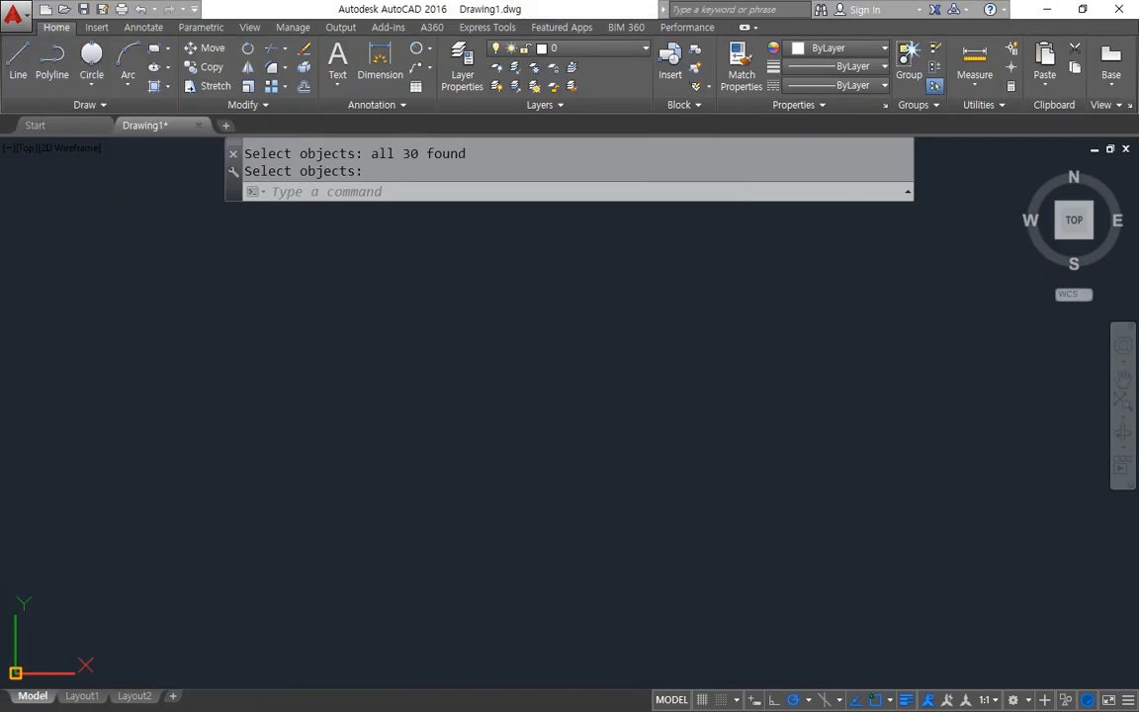
{"action": "type", "text": "l"}
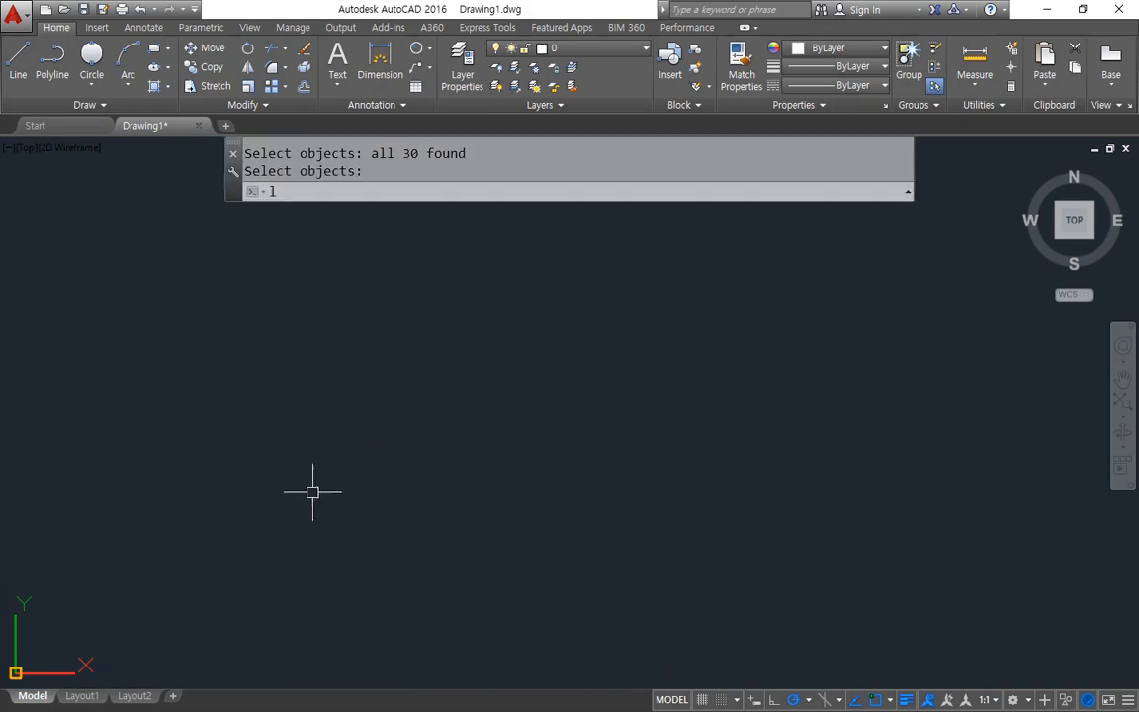
{"action": "key", "text": "Return"}
{"action": "left_click", "coordinate": [115, 392]}
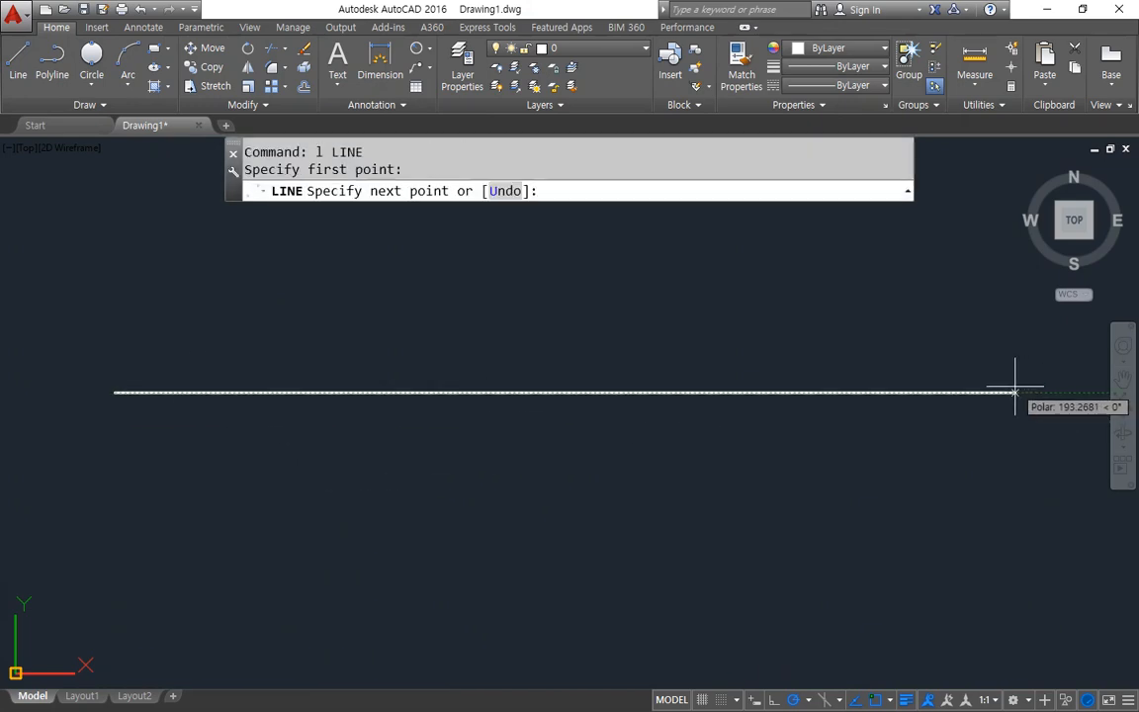
{"action": "scroll", "coordinate": [1015, 392], "scroll_direction": "down", "scroll_amount": 3}
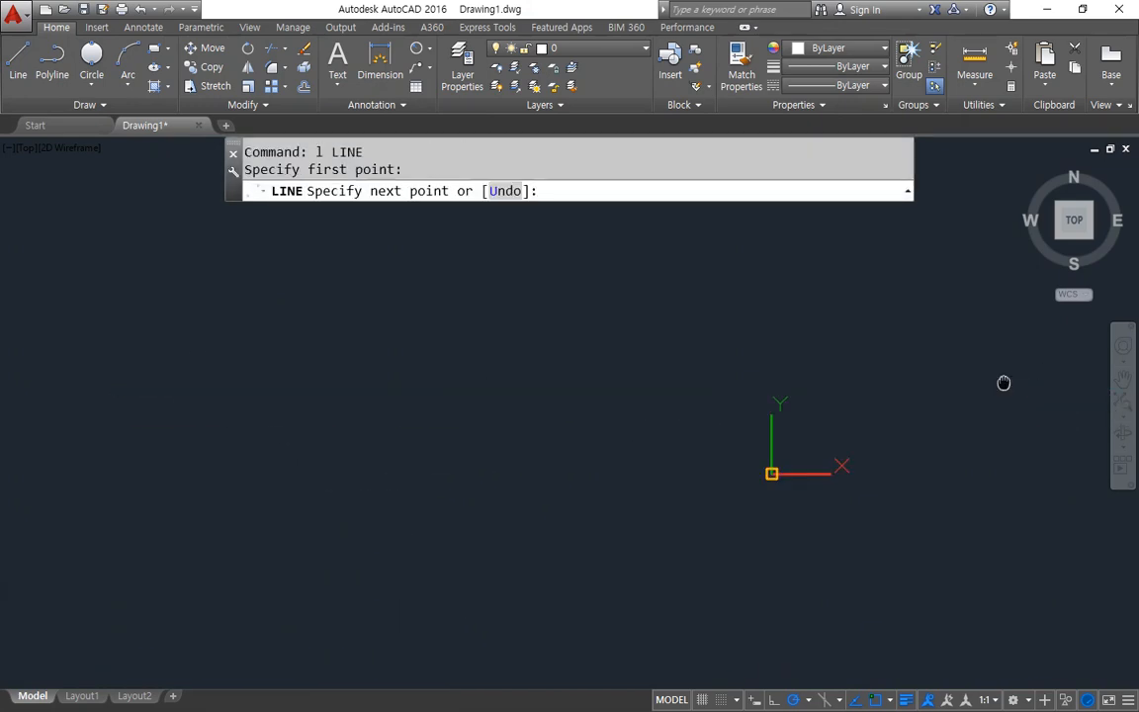
{"action": "middle_click_drag", "start_coordinate": [1004, 382], "coordinate": [625, 407]}
{"action": "left_click", "coordinate": [881, 405]}
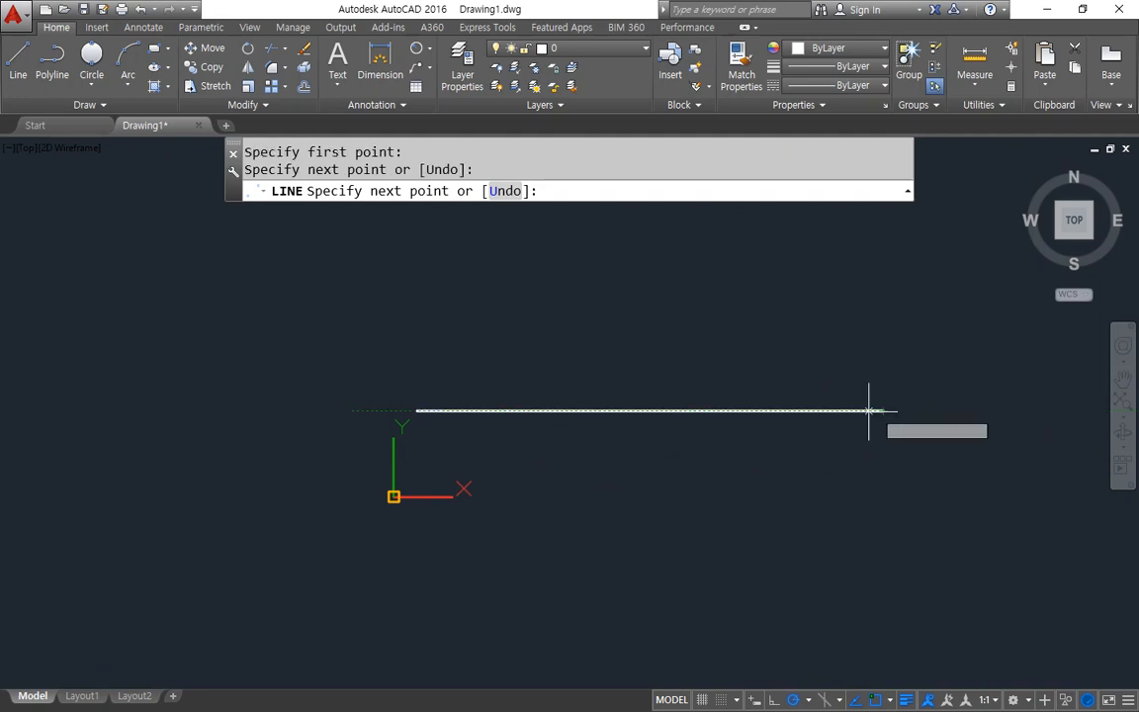
{"action": "key", "text": "Return"}
Step: Draw a vertical centre line crossing the horizontal one near its left end
{"action": "key", "text": "Return"}
{"action": "left_click", "coordinate": [500, 537]}
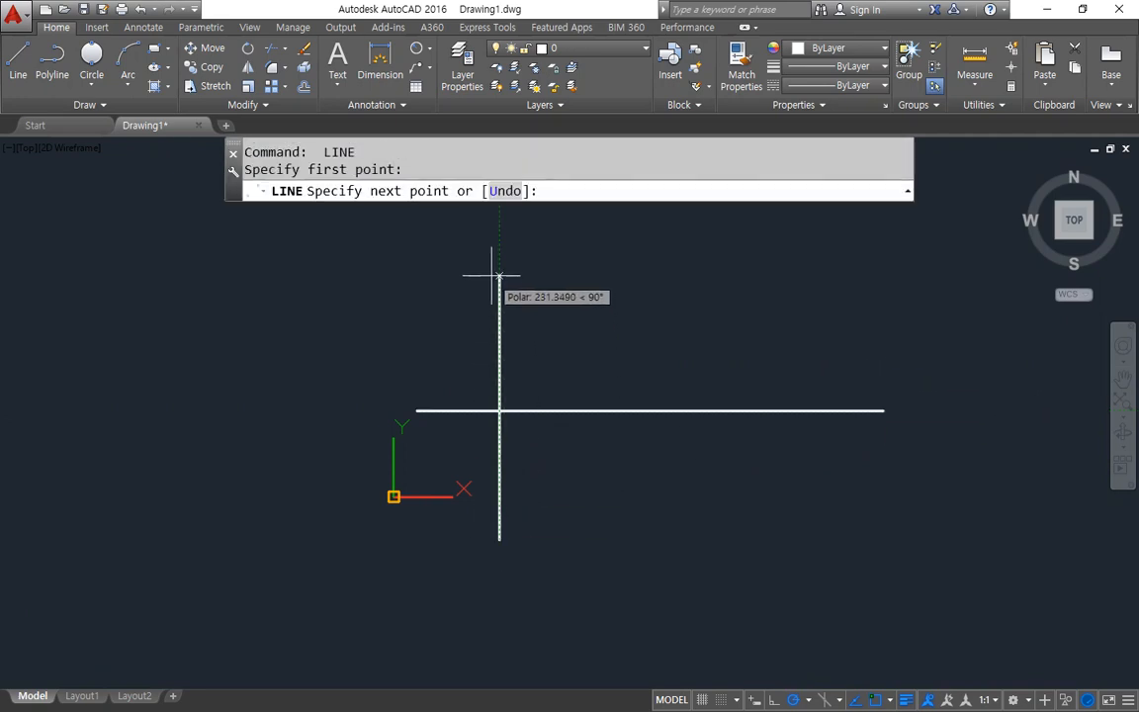
{"action": "left_click", "coordinate": [492, 315]}
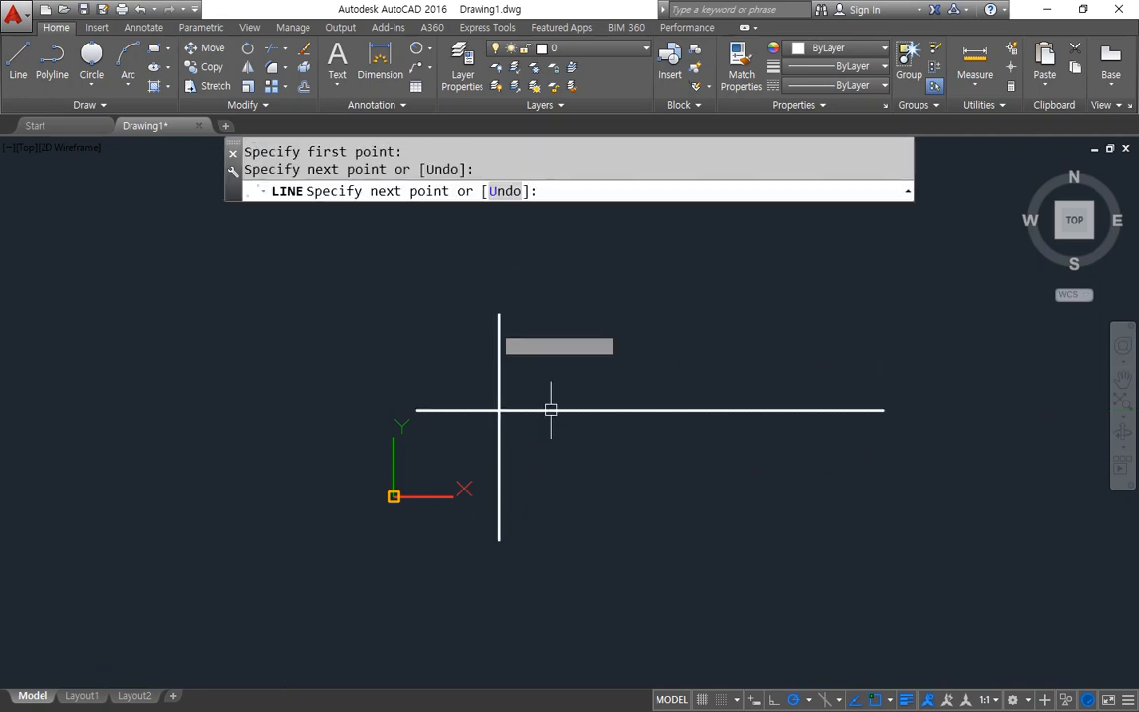
Step: End the Line command after the vertical centre line
{"action": "key", "text": "Return"}
{"action": "scroll", "coordinate": [548, 425], "scroll_direction": "up", "scroll_amount": 4}
{"action": "scroll", "coordinate": [468, 446], "scroll_direction": "down", "scroll_amount": 2}
{"action": "scroll", "coordinate": [465, 451], "scroll_direction": "down", "scroll_amount": 2}
{"action": "scroll", "coordinate": [465, 447], "scroll_direction": "up", "scroll_amount": 2}
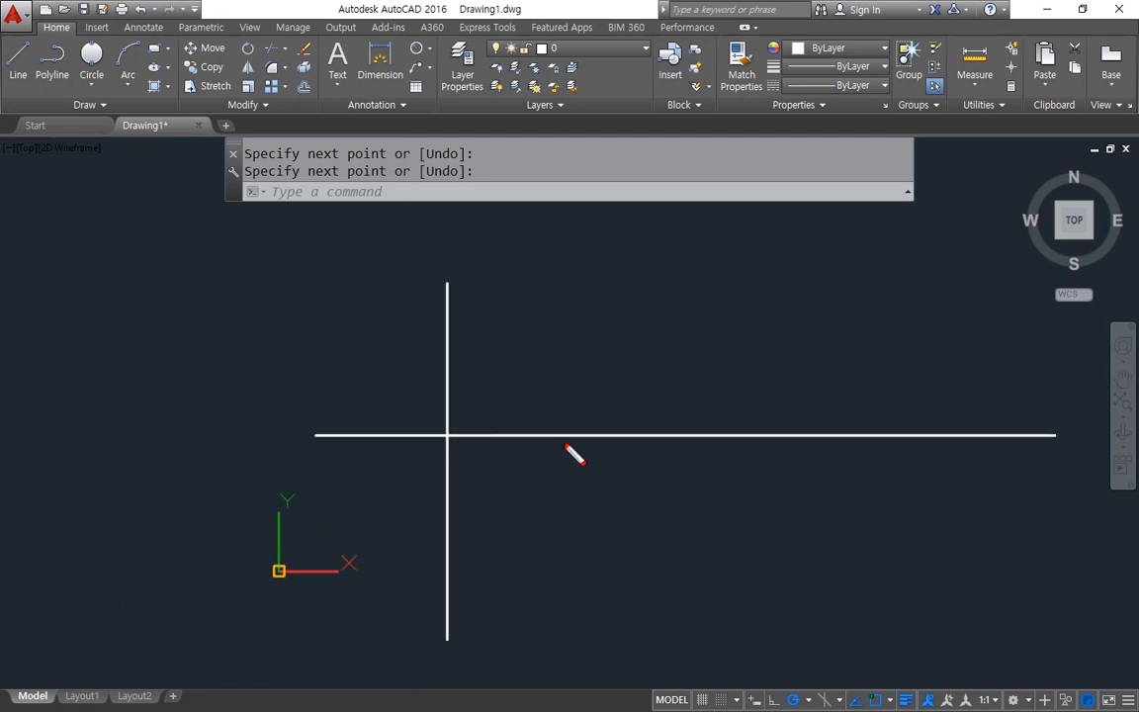
{"action": "left_click_drag", "start_coordinate": [601, 436], "coordinate": [568, 344]}
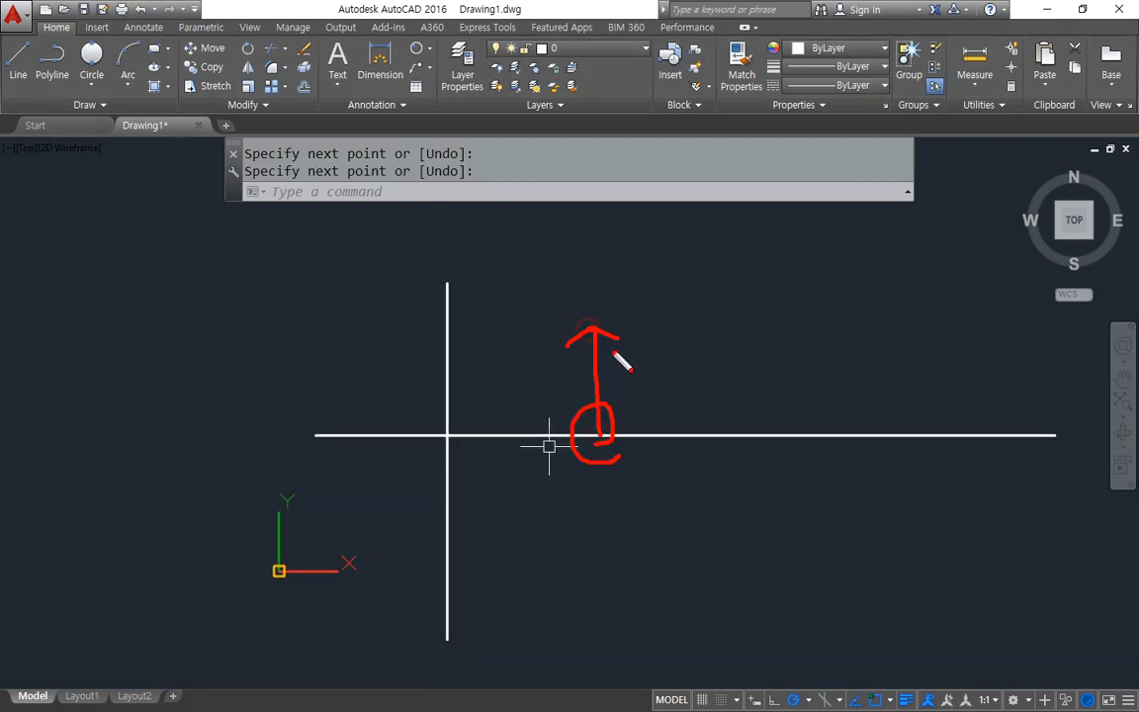
{"action": "left_click_drag", "start_coordinate": [605, 458], "coordinate": [601, 556]}
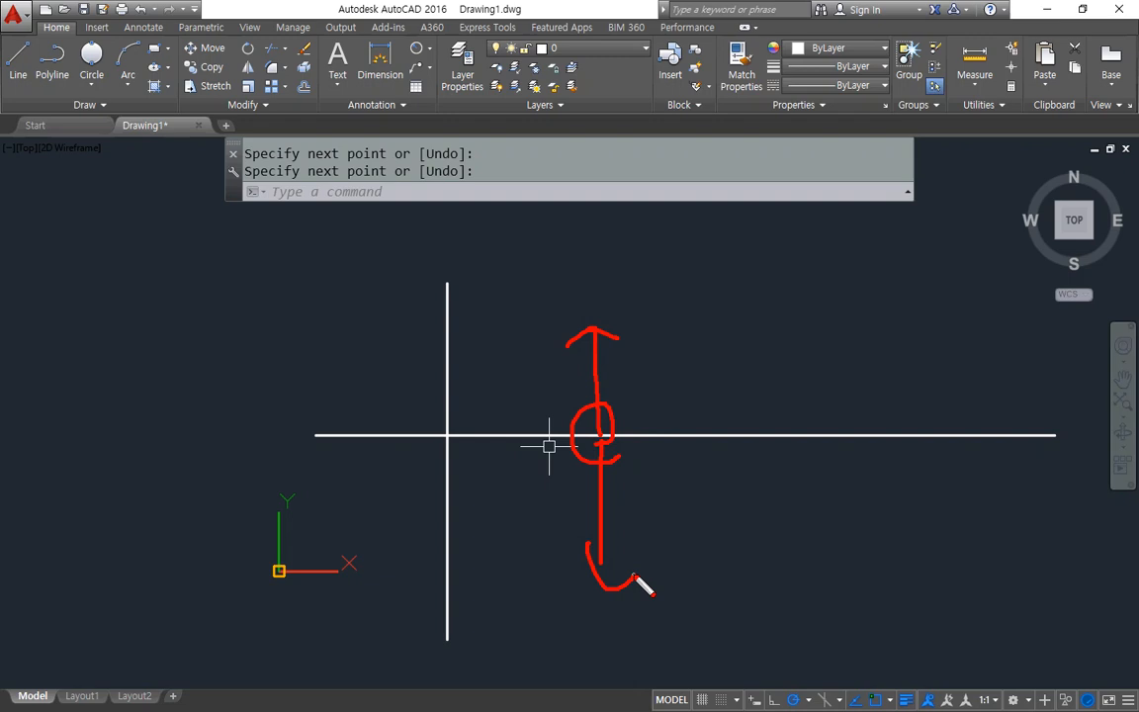
{"action": "key", "text": "Escape"}
Step: Try to offset the horizontal centre line upward by a distance of 500
{"action": "type", "text": "o"}
{"action": "key", "text": "Return"}
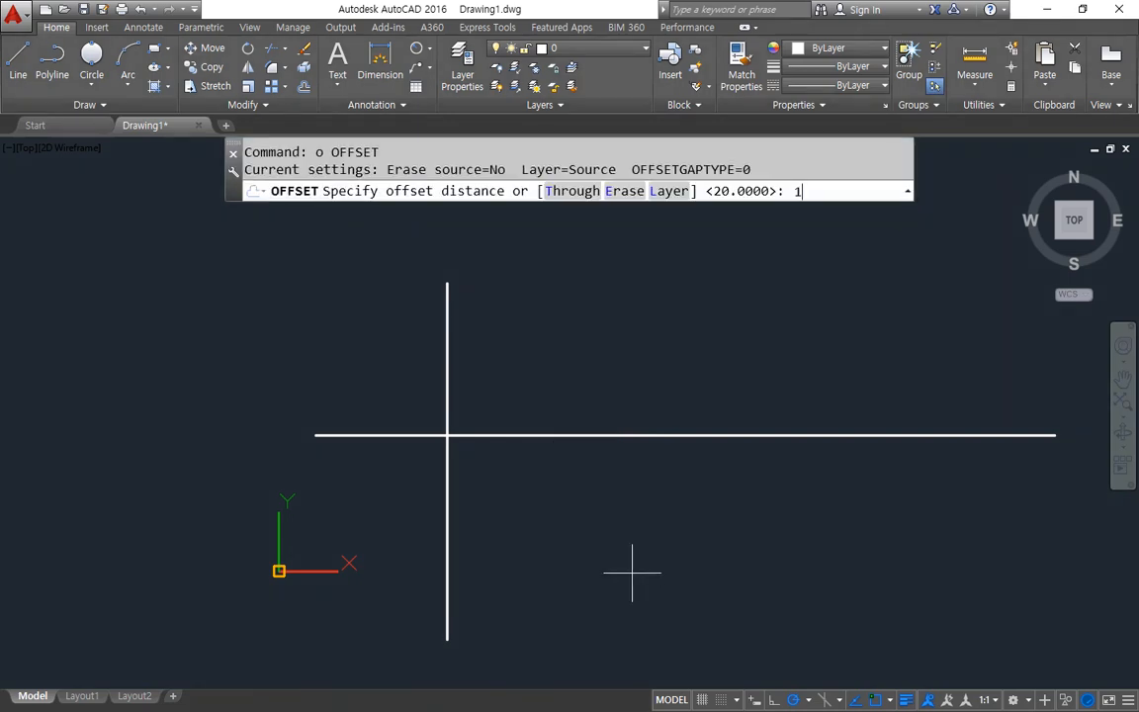
{"action": "type", "text": "500"}
{"action": "key", "text": "Return"}
{"action": "left_click", "coordinate": [579, 435]}
{"action": "left_click", "coordinate": [579, 413]}
{"action": "scroll", "coordinate": [542, 415], "scroll_direction": "down", "scroll_amount": 2}
{"action": "scroll", "coordinate": [560, 434], "scroll_direction": "up", "scroll_amount": 10}
{"action": "scroll", "coordinate": [230, 445], "scroll_direction": "down", "scroll_amount": 2}
{"action": "key", "text": "Return"}
Step: Offset the horizontal centre line by 50 both above and below to form the upper and lower edges
{"action": "type", "text": "o"}
{"action": "key", "text": "Return"}
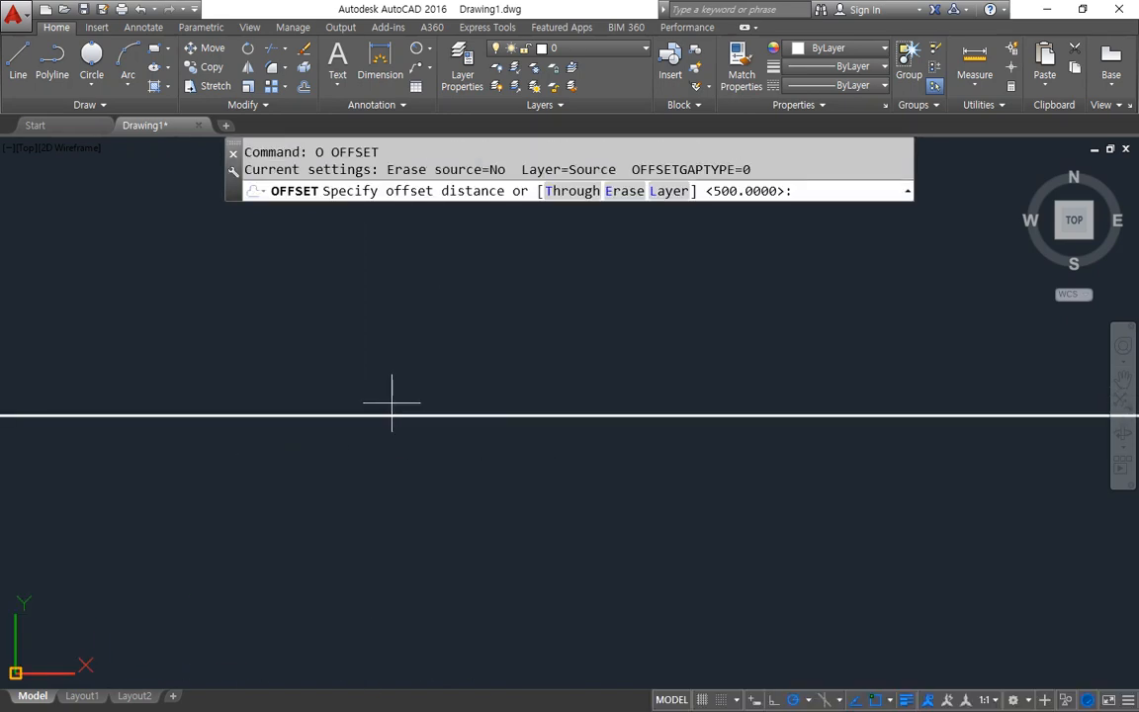
{"action": "type", "text": "50"}
{"action": "key", "text": "Return"}
{"action": "left_click", "coordinate": [389, 414]}
{"action": "scroll", "coordinate": [391, 363], "scroll_direction": "down", "scroll_amount": 3}
{"action": "left_click", "coordinate": [401, 334]}
{"action": "left_click", "coordinate": [418, 360]}
{"action": "left_click", "coordinate": [422, 465]}
{"action": "key", "text": "Return"}
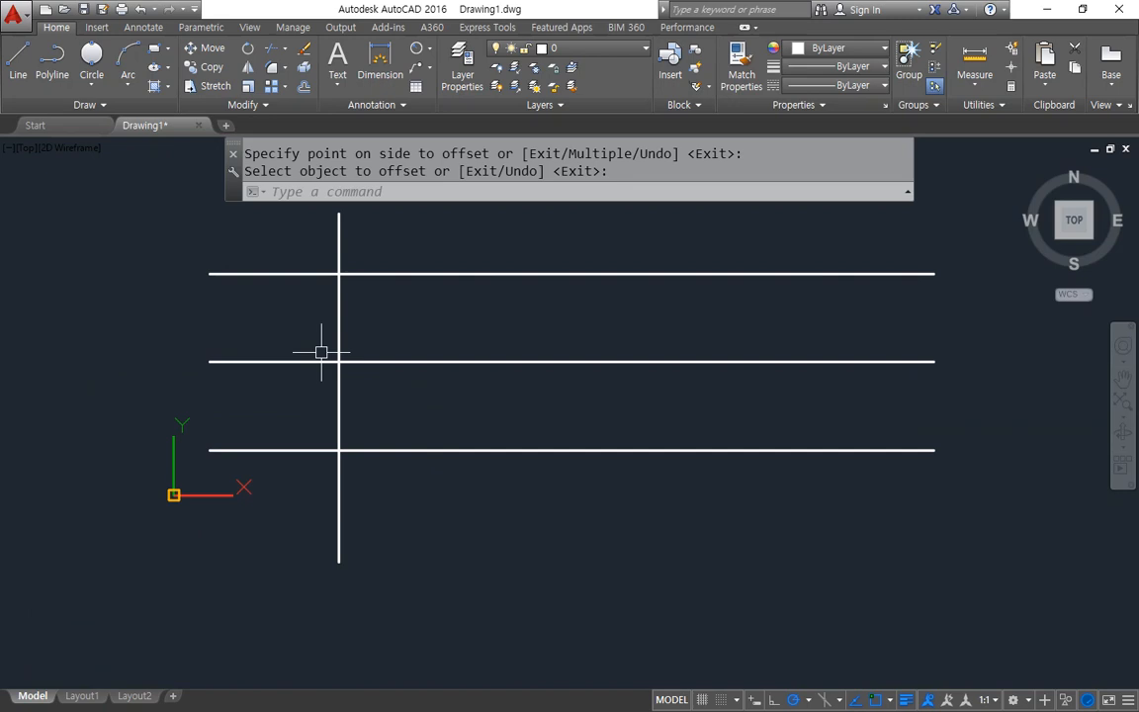
{"action": "scroll", "coordinate": [330, 376], "scroll_direction": "up", "scroll_amount": 3}
{"action": "scroll", "coordinate": [592, 431], "scroll_direction": "up", "scroll_amount": 3}
{"action": "scroll", "coordinate": [583, 430], "scroll_direction": "up", "scroll_amount": 1}
{"action": "scroll", "coordinate": [237, 305], "scroll_direction": "down", "scroll_amount": 8}
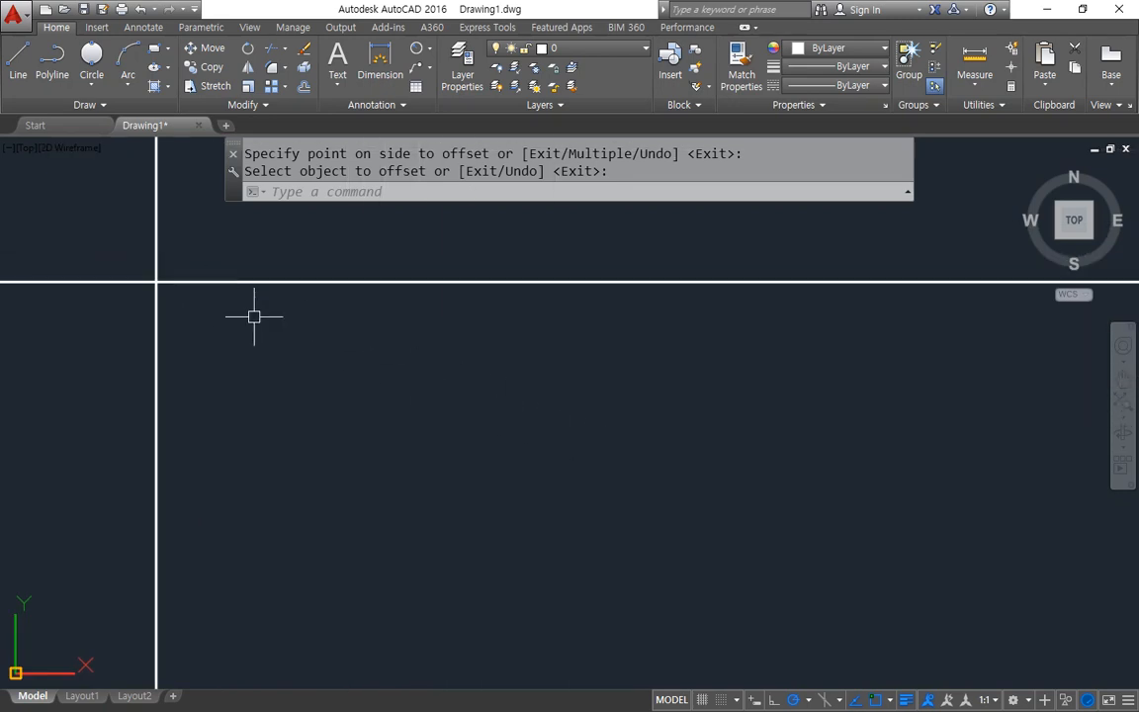
{"action": "scroll", "coordinate": [252, 327], "scroll_direction": "up", "scroll_amount": 1}
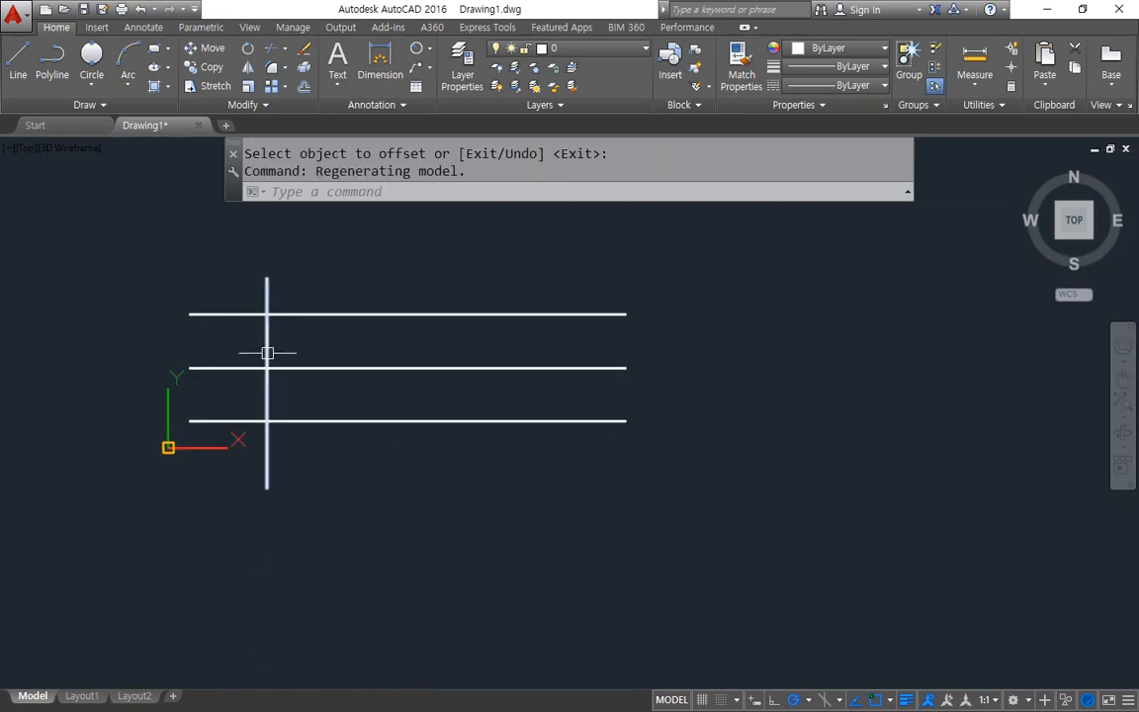
Step: Offset the vertical line 20 to its left
{"action": "scroll", "coordinate": [275, 359], "scroll_direction": "up", "scroll_amount": 2}
{"action": "type", "text": "o"}
{"action": "key", "text": "Return"}
{"action": "type", "text": "20"}
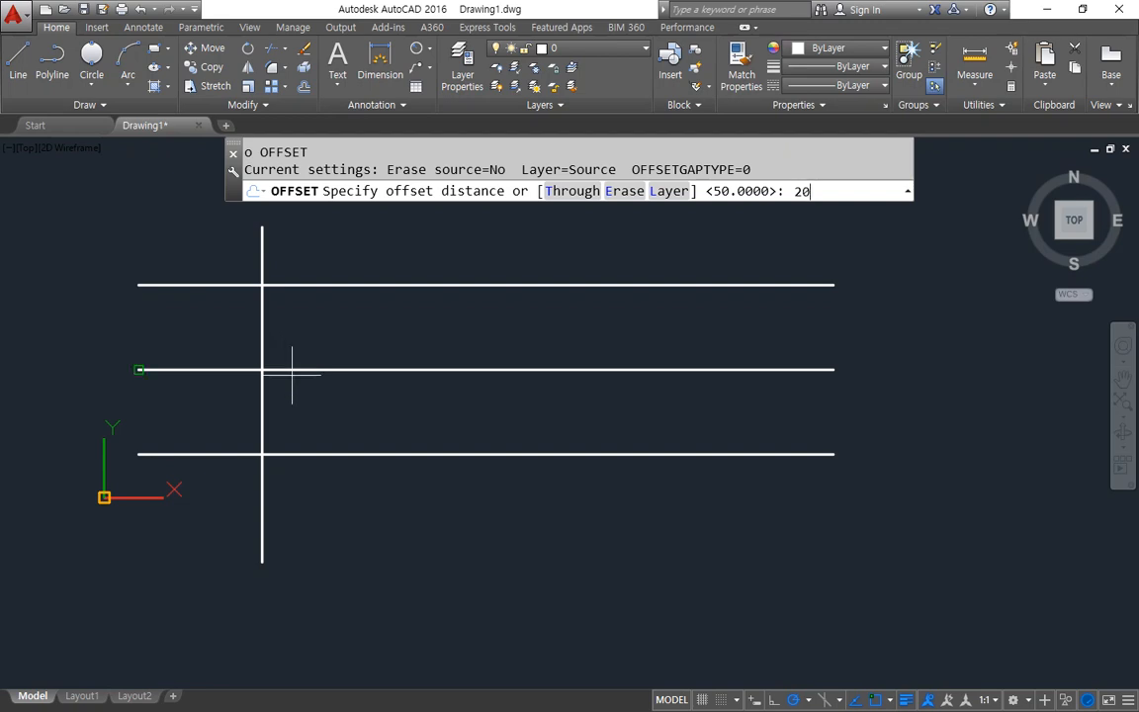
{"action": "key", "text": "Return"}
{"action": "left_click", "coordinate": [262, 338]}
{"action": "left_click", "coordinate": [211, 332]}
{"action": "key", "text": "Return"}
Step: Offset the original vertical line 10 to its right
{"action": "type", "text": "o"}
{"action": "key", "text": "Return"}
{"action": "type", "text": "10"}
{"action": "key", "text": "Return"}
{"action": "left_click", "coordinate": [263, 342]}
{"action": "left_click", "coordinate": [327, 348]}
{"action": "key", "text": "Return"}
Step: Offset the original vertical line 150 to its right
{"action": "type", "text": "o"}
{"action": "key", "text": "Return"}
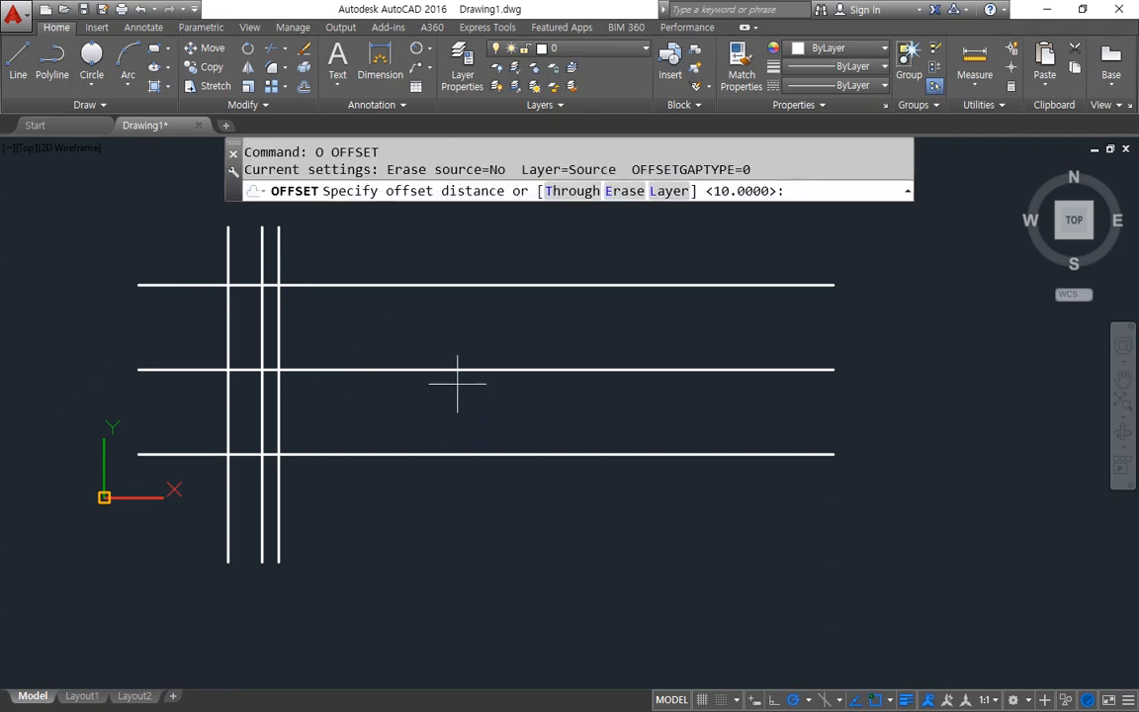
{"action": "type", "text": "150"}
{"action": "key", "text": "Return"}
{"action": "left_click", "coordinate": [262, 336]}
{"action": "left_click", "coordinate": [749, 446]}
{"action": "key", "text": "Escape"}
Step: Fence-trim the lower horizontal line's right overhang and the lower ends of the 10 and 150 offset lines
{"action": "type", "text": "tr"}
{"action": "key", "text": "Return"}
{"action": "key", "text": "Return"}
{"action": "type", "text": "f"}
{"action": "key", "text": "Return"}
{"action": "left_click", "coordinate": [685, 421]}
{"action": "left_click", "coordinate": [504, 518]}
{"action": "left_click", "coordinate": [275, 508]}
{"action": "key", "text": "Return"}
Step: Fence-trim the overhanging line ends at the lower-left and upper-left corners of the rectangle
{"action": "type", "text": "f"}
{"action": "key", "text": "Return"}
{"action": "left_click", "coordinate": [241, 529]}
{"action": "left_click", "coordinate": [178, 432]}
{"action": "key", "text": "Return"}
{"action": "type", "text": "f"}
{"action": "key", "text": "Return"}
{"action": "left_click", "coordinate": [162, 312]}
{"action": "left_click", "coordinate": [241, 225]}
{"action": "key", "text": "Return"}
Step: Fence-trim the offset verticals above the upper edge and the upper horizontal line beyond the right edge
{"action": "type", "text": "f"}
{"action": "key", "text": "Return"}
{"action": "left_click", "coordinate": [259, 254]}
{"action": "left_click", "coordinate": [529, 254]}
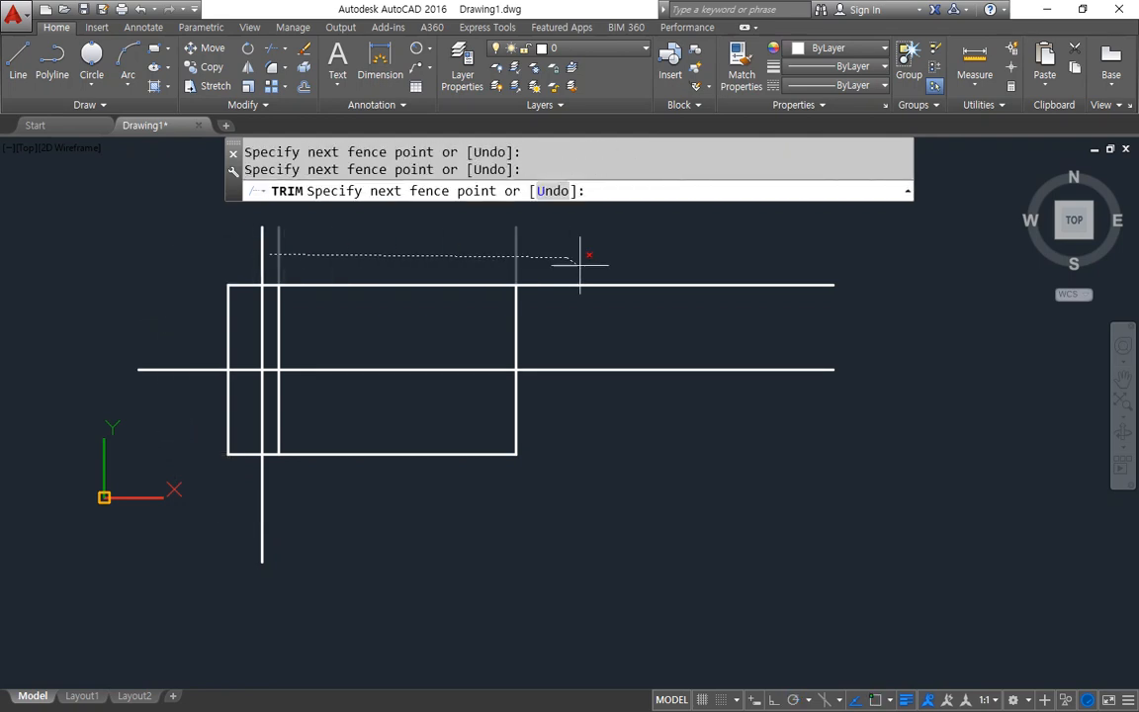
{"action": "key", "text": "Return"}
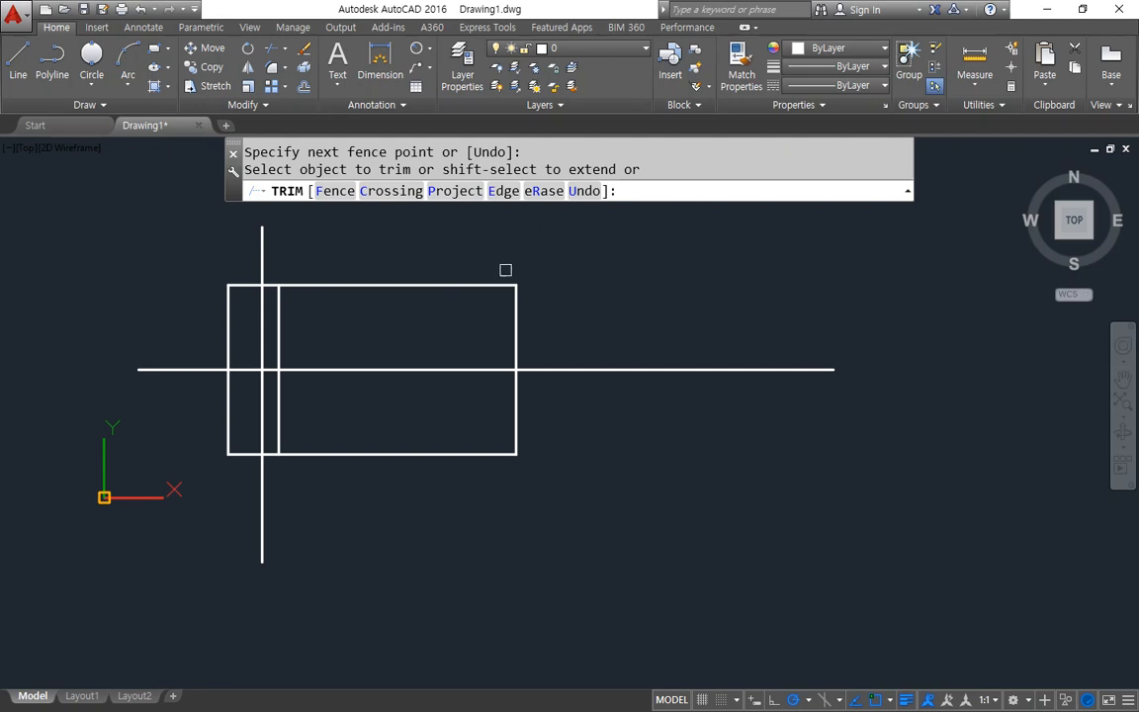
{"action": "mouse_move", "coordinate": [550, 425]}
{"action": "left_mouse_down"}
{"action": "mouse_move", "coordinate": [566, 324]}
{"action": "mouse_move", "coordinate": [574, 420]}
{"action": "left_mouse_up"}
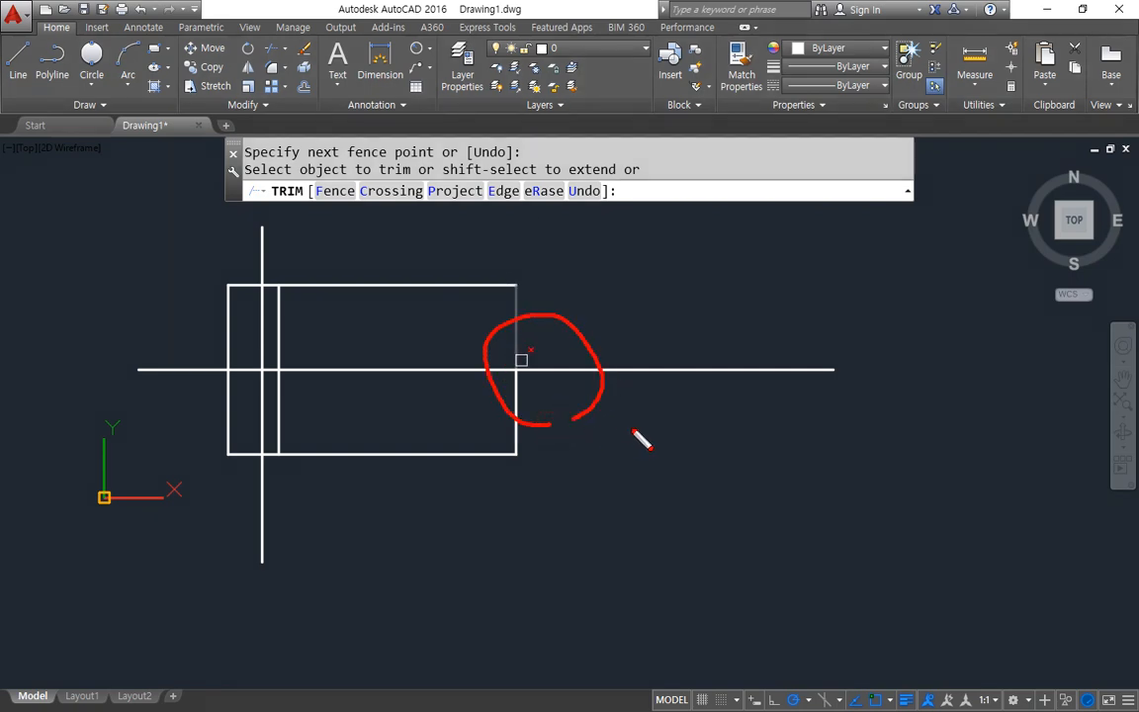
{"action": "key", "text": "Escape"}
Step: Offset the rectangle's right edge 3 outward as a cutting line for the horizontal centre line
{"action": "key", "text": "Escape"}
{"action": "key", "text": "Escape"}
{"action": "scroll", "coordinate": [497, 393], "scroll_direction": "up", "scroll_amount": 4}
{"action": "type", "text": "o"}
{"action": "key", "text": "Return"}
{"action": "type", "text": "3"}
{"action": "key", "text": "Return"}
{"action": "left_click", "coordinate": [542, 356]}
{"action": "left_click", "coordinate": [646, 389]}
Step: Trim the horizontal centre line beyond the helper line outside the right edge, and erase that helper line
{"action": "type", "text": "tr"}
{"action": "key", "text": "Return"}
{"action": "key", "text": "Return"}
{"action": "left_click", "coordinate": [628, 338]}
{"action": "key", "text": "Return"}
{"action": "left_click", "coordinate": [554, 384]}
{"action": "type", "text": "e"}
{"action": "key", "text": "Return"}
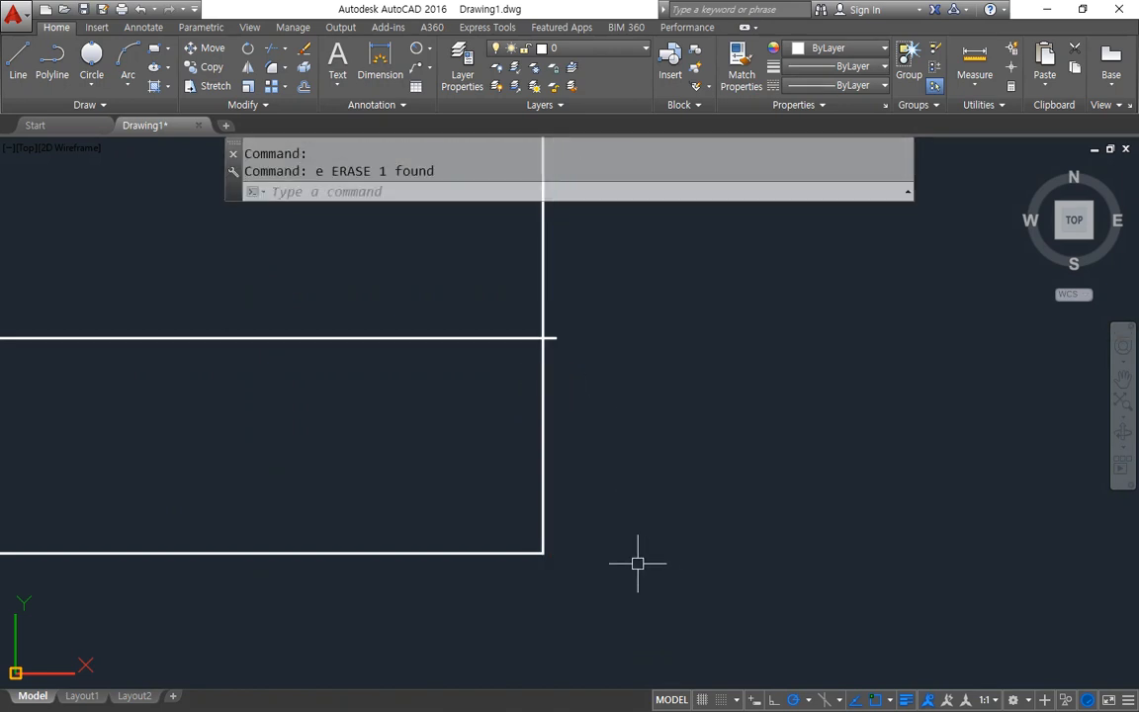
Step: Offset the rectangle's upper, left and lower edges 3 outward
{"action": "scroll", "coordinate": [549, 306], "scroll_direction": "up", "scroll_amount": 3}
{"action": "scroll", "coordinate": [465, 395], "scroll_direction": "down", "scroll_amount": 6}
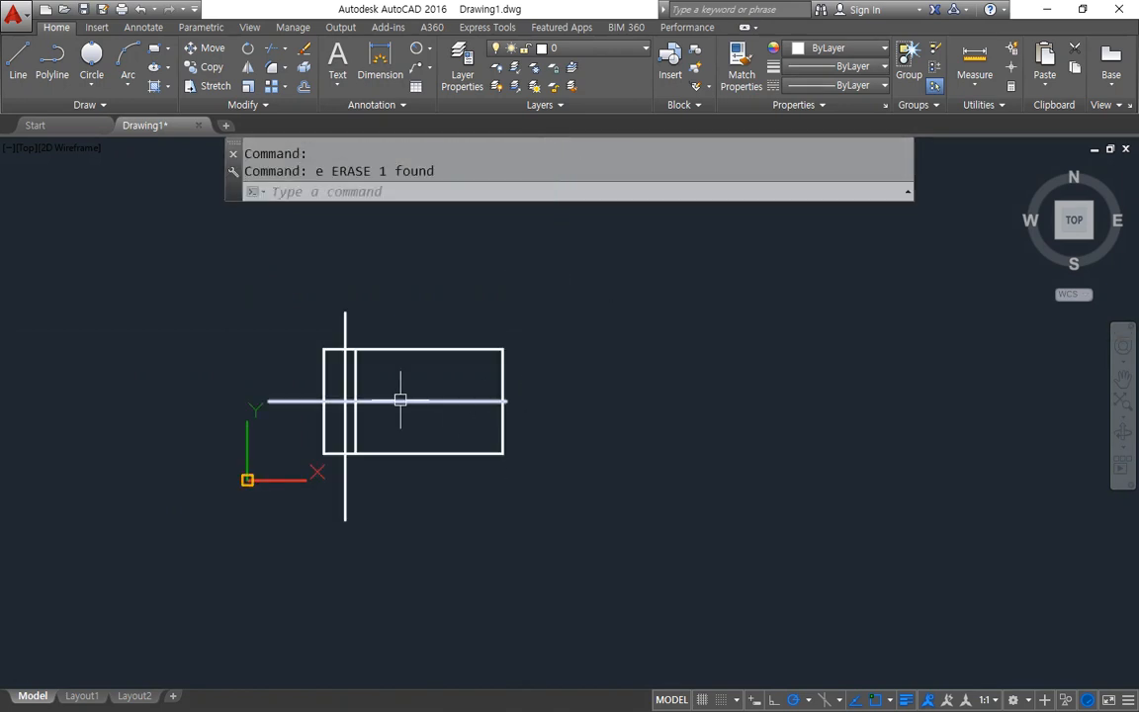
{"action": "scroll", "coordinate": [338, 377], "scroll_direction": "up", "scroll_amount": 4}
{"action": "type", "text": "o"}
{"action": "key", "text": "Return"}
{"action": "type", "text": "3"}
{"action": "key", "text": "Return"}
{"action": "left_click", "coordinate": [618, 292]}
{"action": "left_click", "coordinate": [623, 257]}
{"action": "left_click", "coordinate": [502, 368]}
{"action": "left_click", "coordinate": [477, 369]}
{"action": "left_click", "coordinate": [616, 557]}
{"action": "left_click", "coordinate": [633, 593]}
{"action": "key", "text": "Return"}
Step: Trim the lower, left and upper ends of the centre lines back to the outer offset lines
{"action": "type", "text": "tr"}
{"action": "key", "text": "Return"}
{"action": "key", "text": "Return"}
{"action": "left_click", "coordinate": [638, 644]}
{"action": "left_click", "coordinate": [600, 640]}
{"action": "left_click", "coordinate": [406, 423]}
{"action": "left_click", "coordinate": [559, 233]}
{"action": "key", "text": "Return"}
Step: Erase the three helper offset lines outside the rectangle's upper, left and lower edges
{"action": "left_click", "coordinate": [641, 281]}
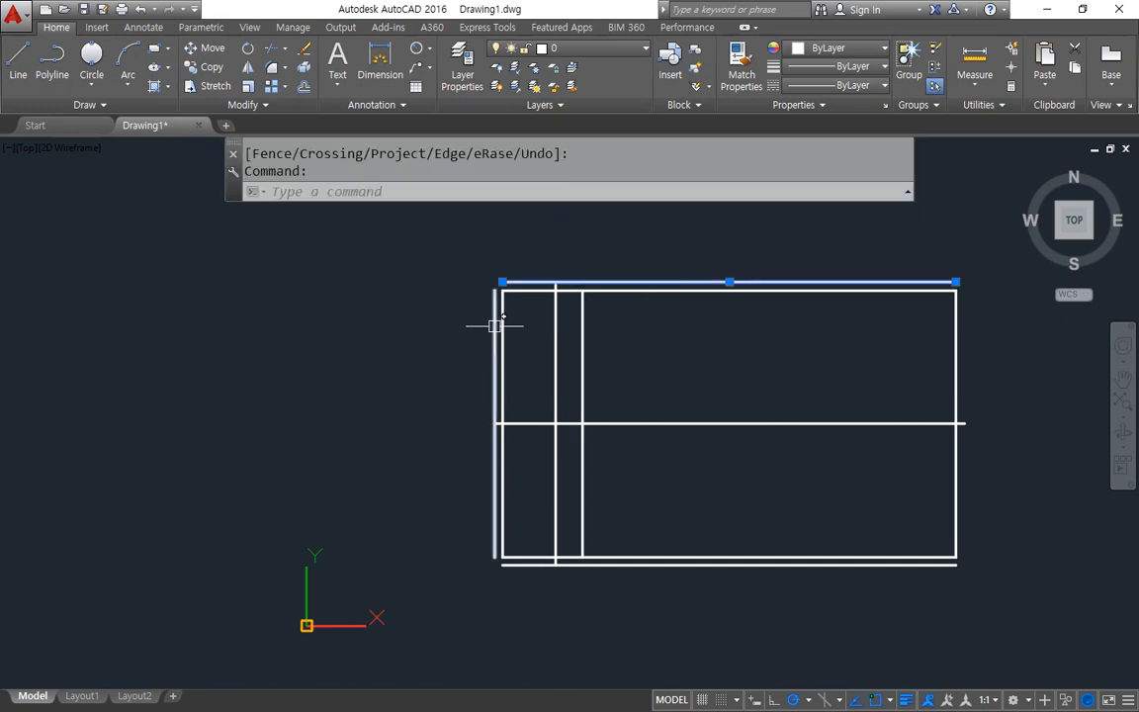
{"action": "left_click", "coordinate": [496, 322]}
{"action": "left_click", "coordinate": [687, 563]}
{"action": "type", "text": "e"}
{"action": "key", "text": "Return"}
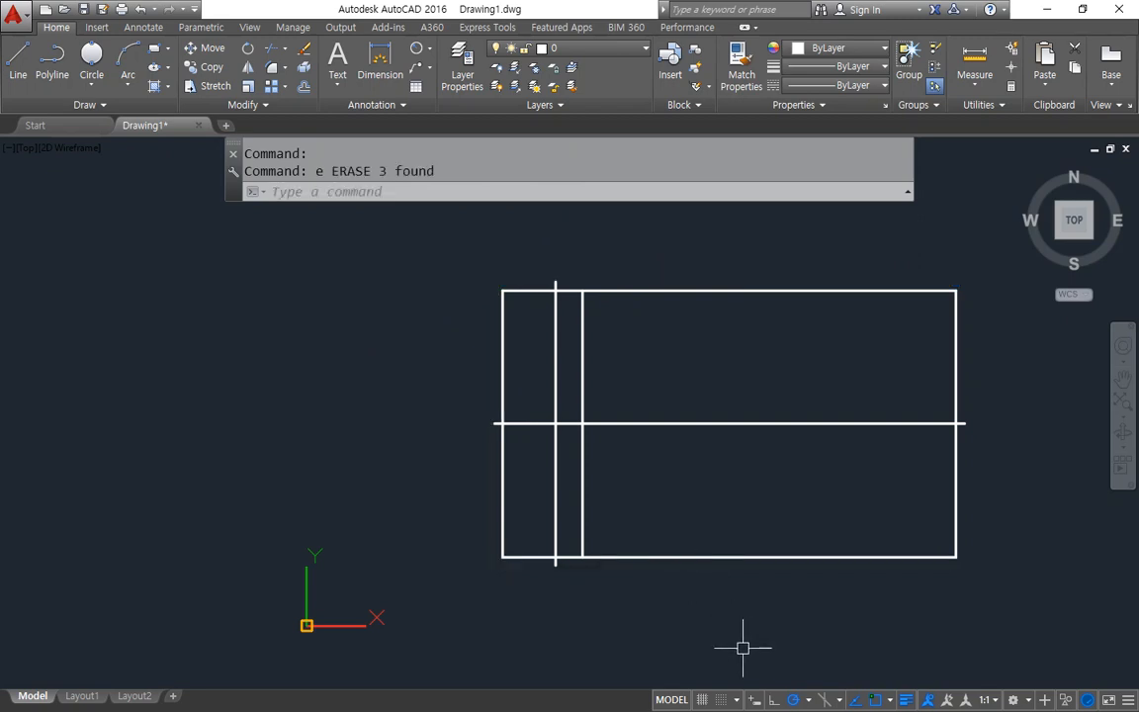
{"action": "scroll", "coordinate": [766, 502], "scroll_direction": "up", "scroll_amount": 2}
{"action": "mouse_move", "coordinate": [762, 500]}
{"action": "middle_mouse_down"}
{"action": "mouse_move", "coordinate": [546, 565]}
{"action": "mouse_move", "coordinate": [595, 578]}
{"action": "middle_mouse_up"}
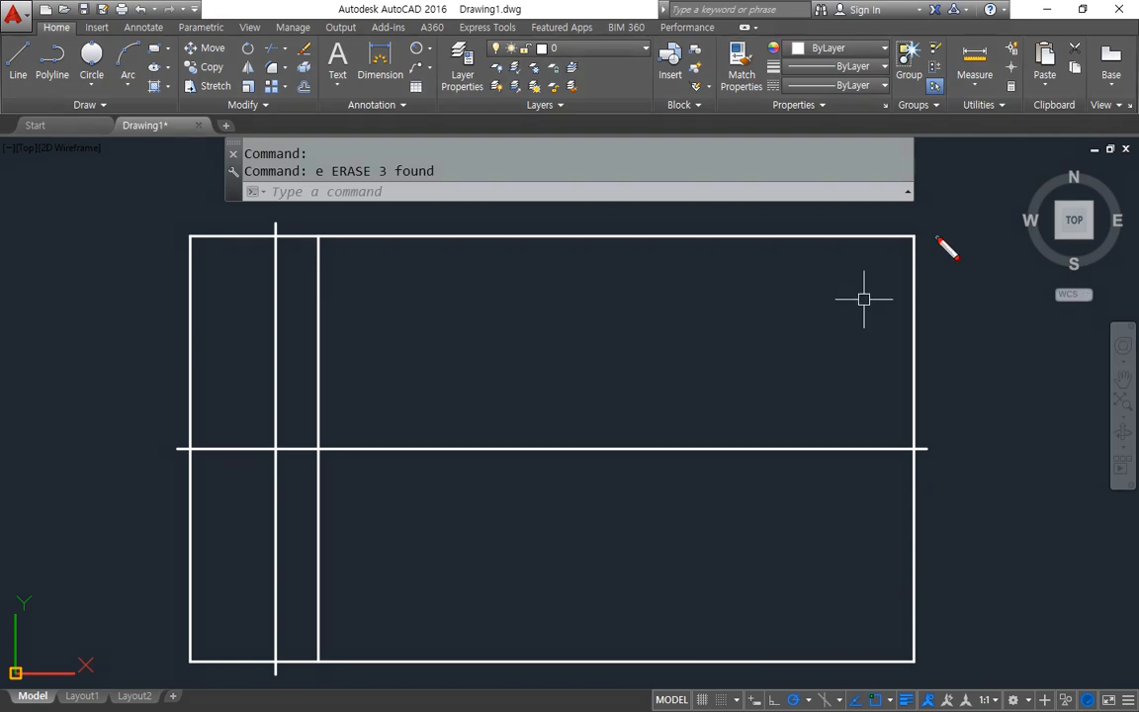
{"action": "mouse_move", "coordinate": [937, 235]}
{"action": "left_mouse_down"}
{"action": "mouse_move", "coordinate": [944, 393]}
{"action": "mouse_move", "coordinate": [973, 406]}
{"action": "left_mouse_up"}
{"action": "left_click_drag", "start_coordinate": [912, 654], "coordinate": [955, 565]}
{"action": "key", "text": "Escape"}
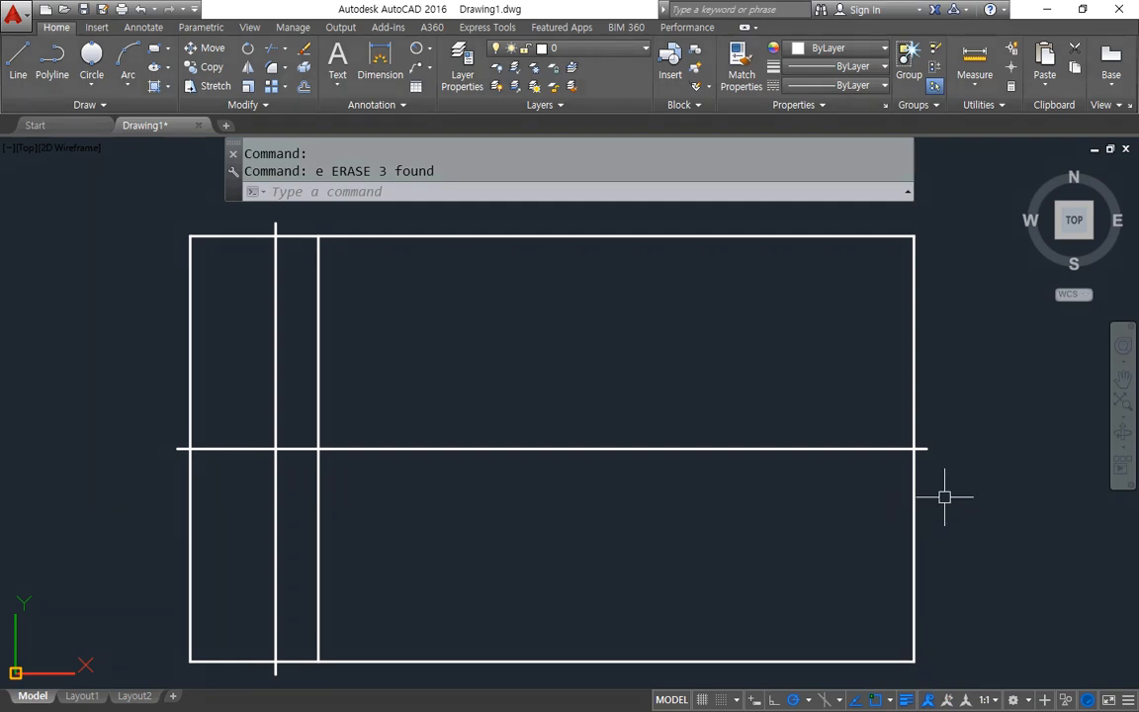
Step: Offset the rectangle's upper and lower edges 18 inward
{"action": "type", "text": "offset"}
{"action": "key", "text": "Return"}
{"action": "type", "text": "18"}
{"action": "key", "text": "Return"}
{"action": "left_click", "coordinate": [803, 229]}
{"action": "left_click", "coordinate": [796, 235]}
{"action": "left_click", "coordinate": [799, 312]}
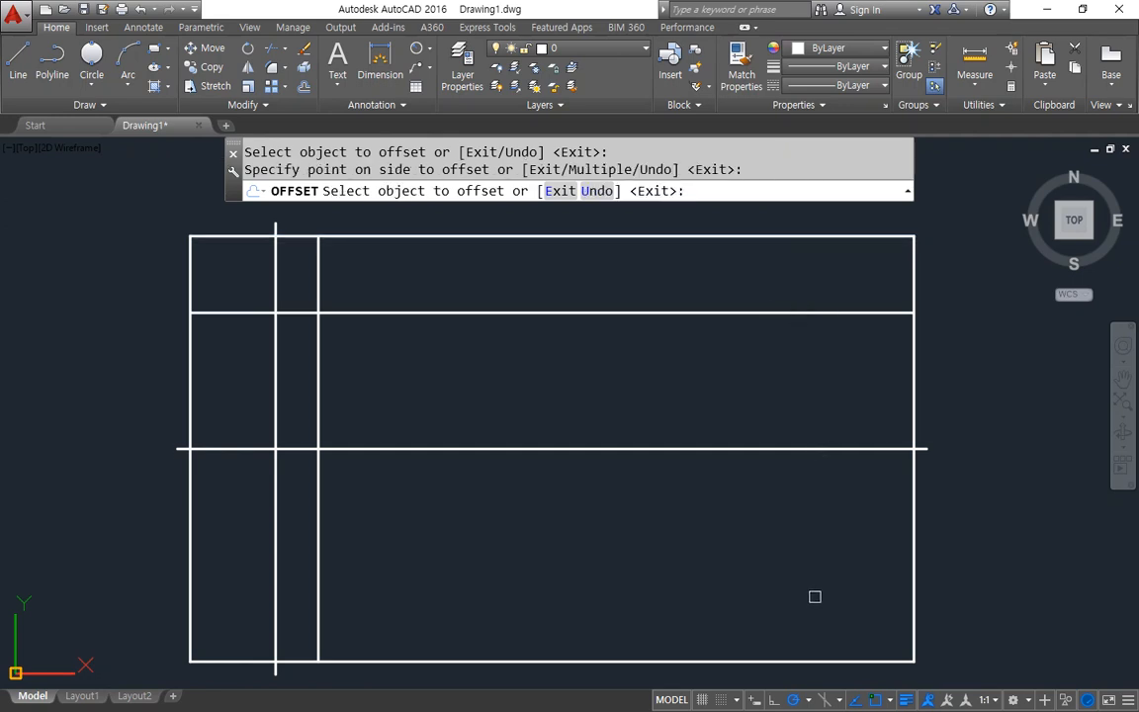
{"action": "left_click", "coordinate": [805, 660]}
{"action": "left_click", "coordinate": [870, 553]}
{"action": "key", "text": "Return"}
Step: Trim away the part of the right edge between the two inner offset lines
{"action": "type", "text": "tr"}
{"action": "key", "text": "Return"}
{"action": "key", "text": "Return"}
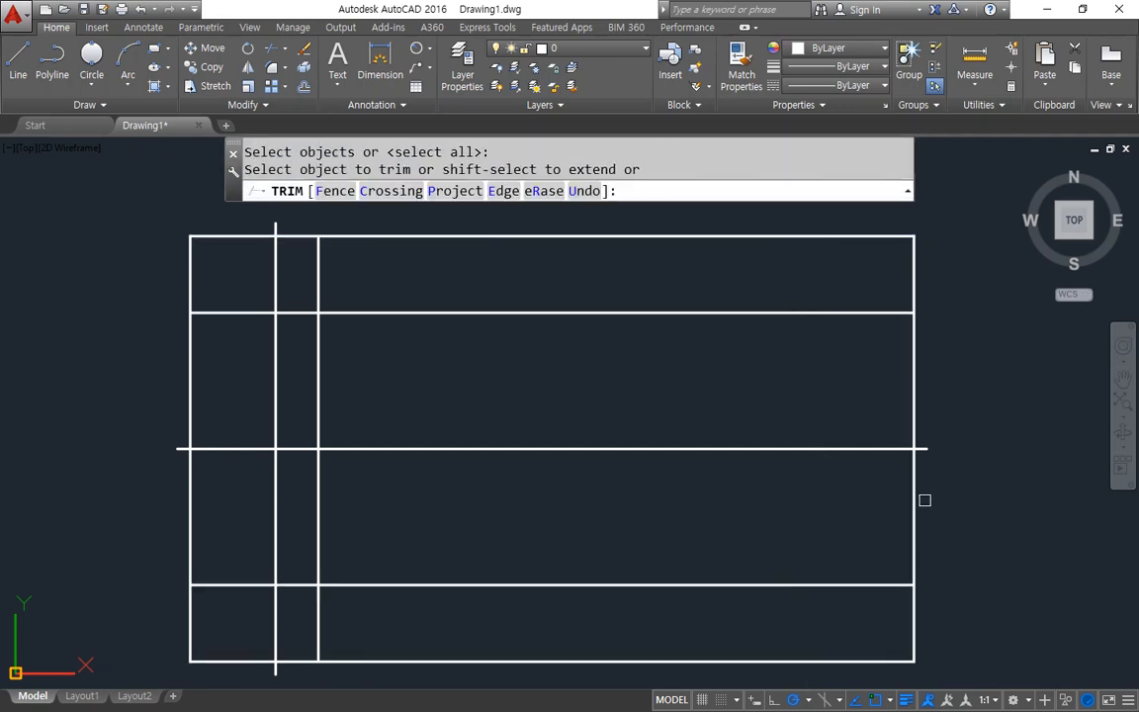
{"action": "left_click", "coordinate": [921, 504]}
{"action": "left_click", "coordinate": [879, 516]}
{"action": "left_click", "coordinate": [919, 384]}
{"action": "left_click", "coordinate": [867, 398]}
{"action": "key", "text": "Return"}
Step: Erase the two horizontal helper lines offset inward from the upper and lower edges
{"action": "left_click", "coordinate": [776, 583]}
{"action": "left_click", "coordinate": [758, 315]}
{"action": "type", "text": "e"}
{"action": "key", "text": "Return"}
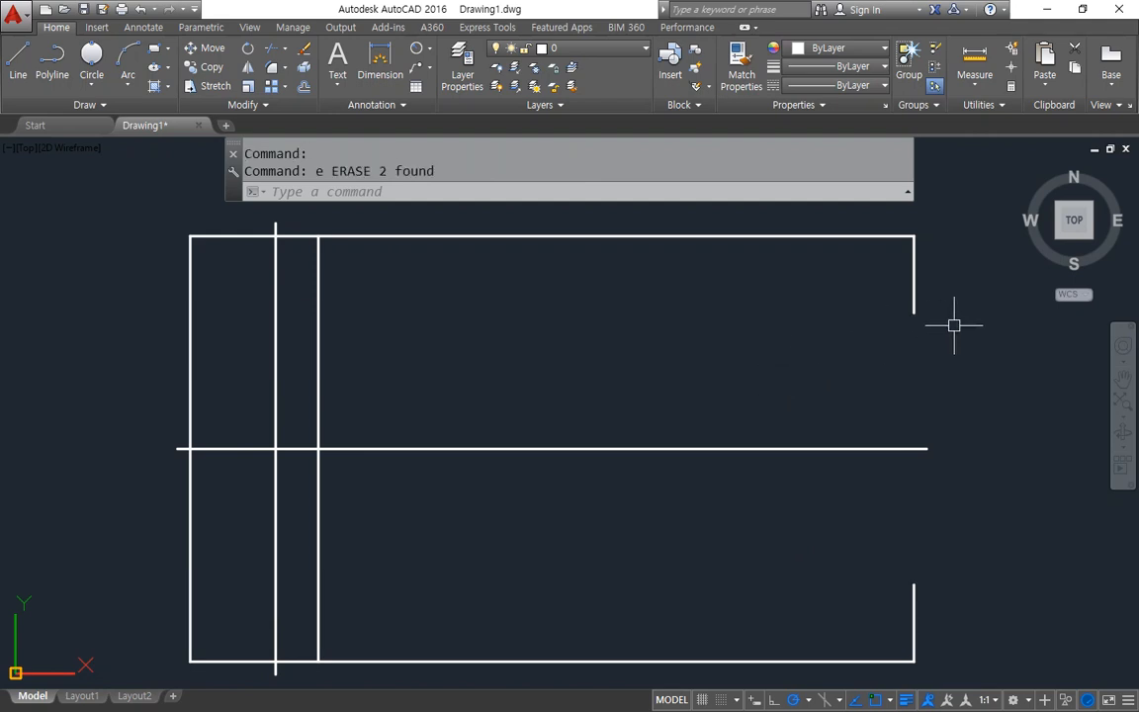
{"action": "mouse_move", "coordinate": [911, 315]}
{"action": "left_mouse_down"}
{"action": "mouse_move", "coordinate": [301, 400]}
{"action": "mouse_move", "coordinate": [330, 419]}
{"action": "left_mouse_up"}
{"action": "mouse_move", "coordinate": [907, 583]}
{"action": "left_mouse_down"}
{"action": "mouse_move", "coordinate": [323, 476]}
{"action": "mouse_move", "coordinate": [354, 457]}
{"action": "left_mouse_up"}
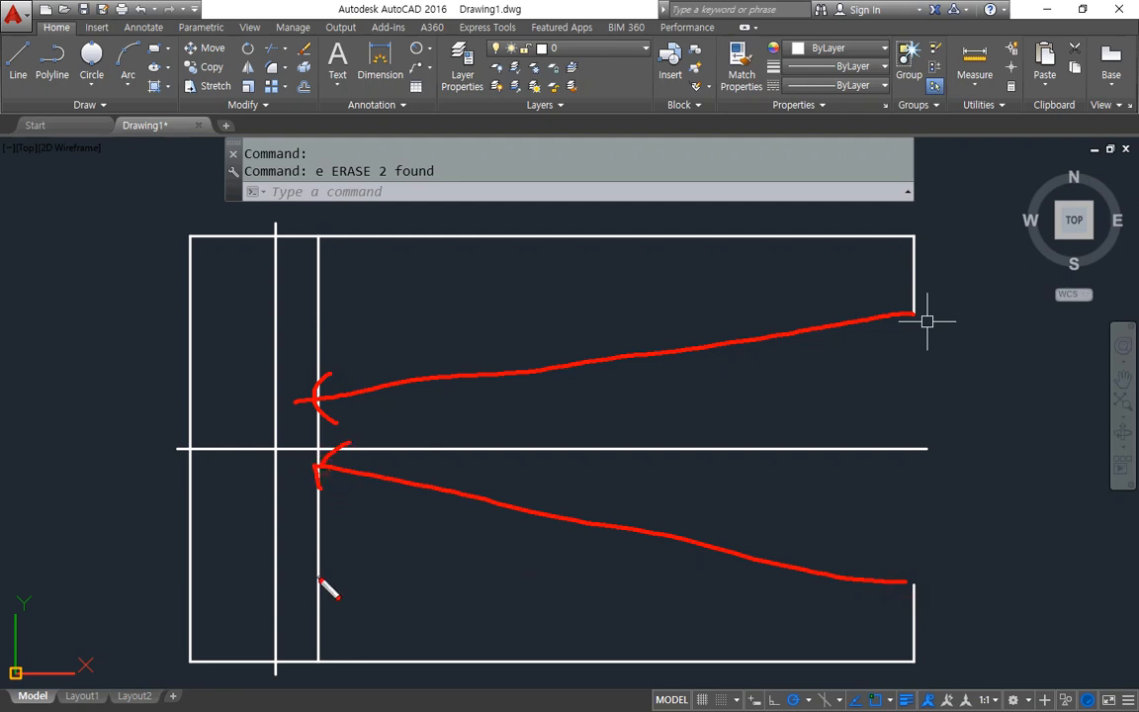
{"action": "mouse_move", "coordinate": [542, 374]}
{"action": "left_mouse_down"}
{"action": "mouse_move", "coordinate": [556, 395]}
{"action": "mouse_move", "coordinate": [540, 435]}
{"action": "mouse_move", "coordinate": [559, 422]}
{"action": "left_mouse_up"}
{"action": "left_click_drag", "start_coordinate": [619, 399], "coordinate": [620, 417]}
{"action": "mouse_move", "coordinate": [638, 400]}
{"action": "left_mouse_down"}
{"action": "mouse_move", "coordinate": [652, 412]}
{"action": "mouse_move", "coordinate": [639, 400]}
{"action": "left_mouse_up"}
{"action": "mouse_move", "coordinate": [914, 317]}
{"action": "left_mouse_down"}
{"action": "mouse_move", "coordinate": [1040, 318]}
{"action": "mouse_move", "coordinate": [1038, 334]}
{"action": "left_mouse_up"}
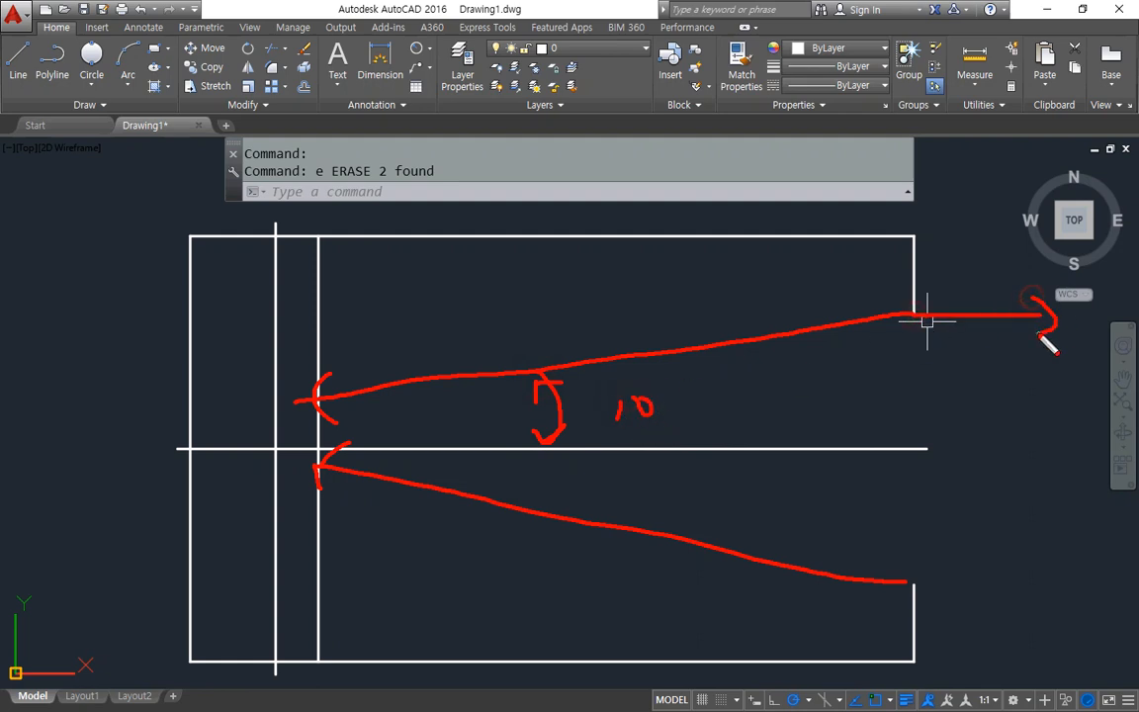
{"action": "left_click_drag", "start_coordinate": [918, 317], "coordinate": [492, 318]}
{"action": "left_click_drag", "start_coordinate": [421, 289], "coordinate": [422, 308]}
{"action": "mouse_move", "coordinate": [457, 293]}
{"action": "left_mouse_down"}
{"action": "mouse_move", "coordinate": [447, 280]}
{"action": "mouse_move", "coordinate": [470, 295]}
{"action": "left_mouse_up"}
{"action": "mouse_move", "coordinate": [664, 317]}
{"action": "left_mouse_down"}
{"action": "mouse_move", "coordinate": [669, 348]}
{"action": "mouse_move", "coordinate": [619, 340]}
{"action": "mouse_move", "coordinate": [627, 324]}
{"action": "left_mouse_up"}
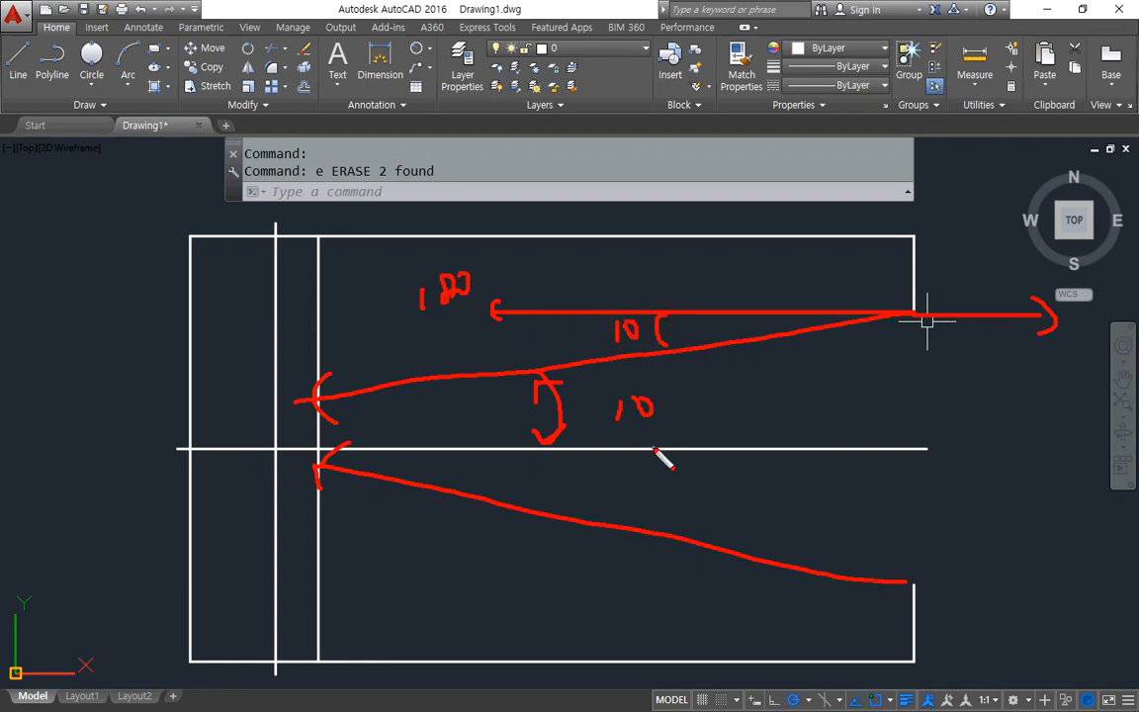
{"action": "mouse_move", "coordinate": [908, 317]}
{"action": "left_mouse_down"}
{"action": "mouse_move", "coordinate": [573, 382]}
{"action": "mouse_move", "coordinate": [296, 401]}
{"action": "left_mouse_up"}
{"action": "mouse_move", "coordinate": [349, 372]}
{"action": "left_mouse_down"}
{"action": "mouse_move", "coordinate": [308, 400]}
{"action": "mouse_move", "coordinate": [354, 427]}
{"action": "left_mouse_up"}
{"action": "mouse_move", "coordinate": [369, 343]}
{"action": "left_mouse_down"}
{"action": "mouse_move", "coordinate": [399, 366]}
{"action": "mouse_move", "coordinate": [447, 352]}
{"action": "left_mouse_up"}
{"action": "mouse_move", "coordinate": [906, 580]}
{"action": "left_mouse_down", "text": "shift"}
{"action": "mouse_move", "coordinate": [655, 593]}
{"action": "mouse_move", "coordinate": [1023, 579]}
{"action": "left_mouse_up", "text": "shift"}
{"action": "left_click_drag", "start_coordinate": [525, 461], "coordinate": [535, 509]}
{"action": "left_click_drag", "start_coordinate": [710, 549], "coordinate": [716, 579]}
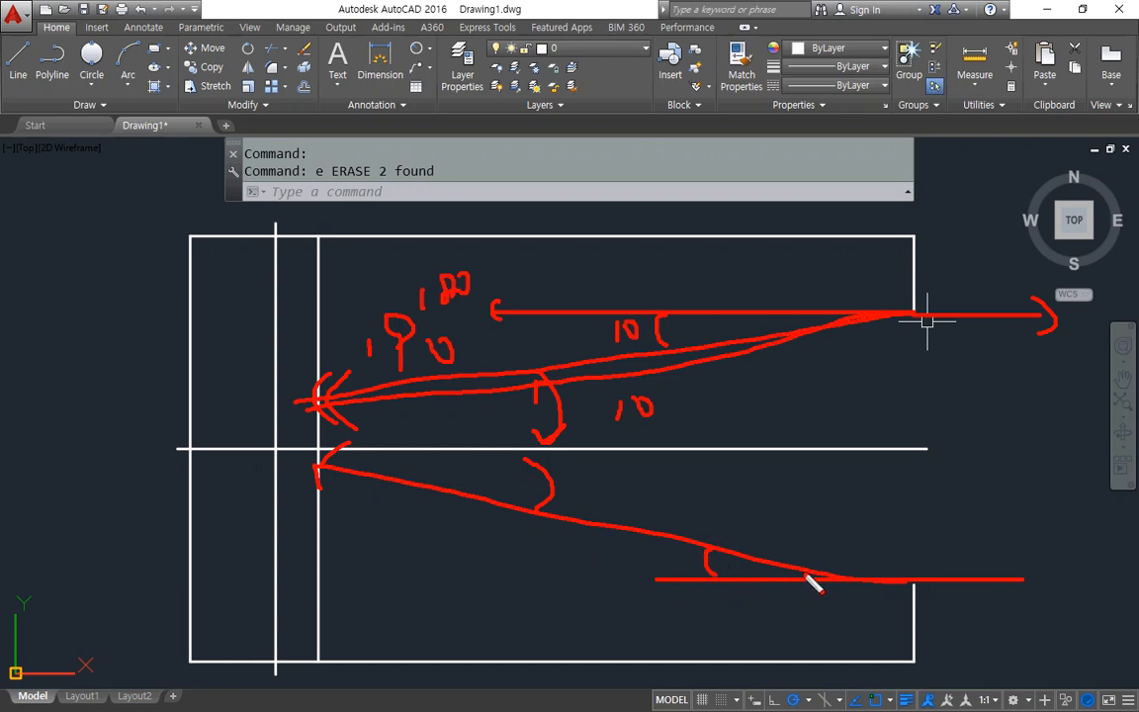
{"action": "mouse_move", "coordinate": [850, 581]}
{"action": "left_mouse_down"}
{"action": "mouse_move", "coordinate": [326, 465]}
{"action": "mouse_move", "coordinate": [396, 438]}
{"action": "left_mouse_up"}
{"action": "key", "text": "Escape"}
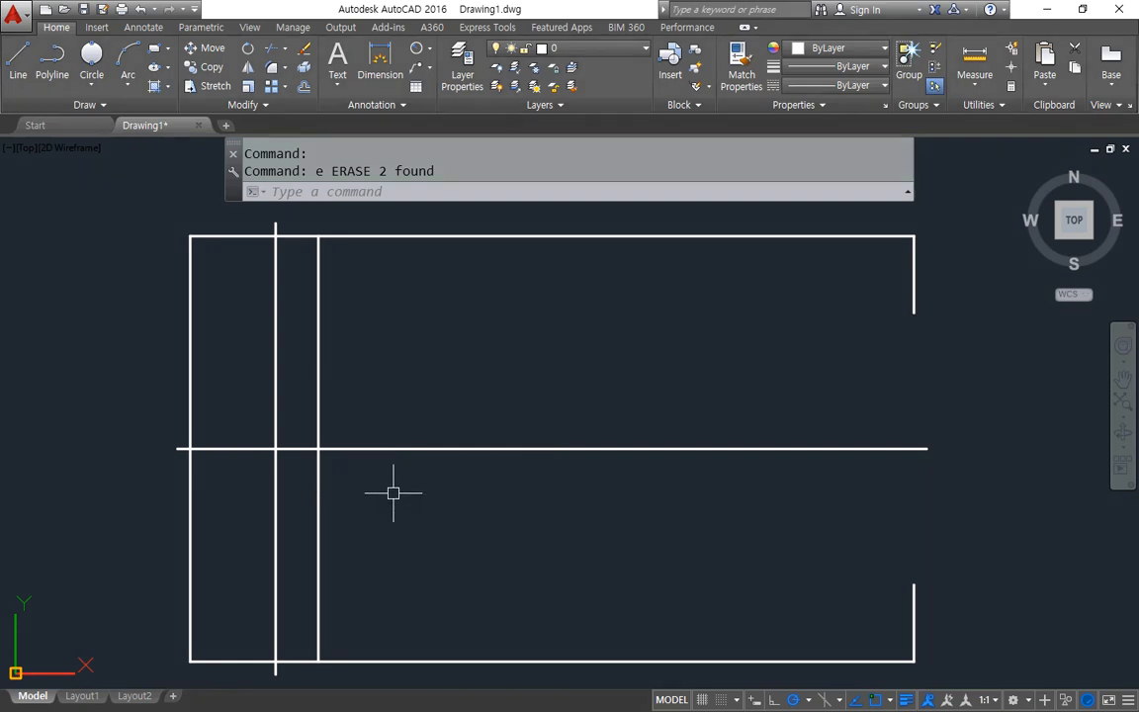
{"action": "type", "text": "l"}
{"action": "key", "text": "Return"}
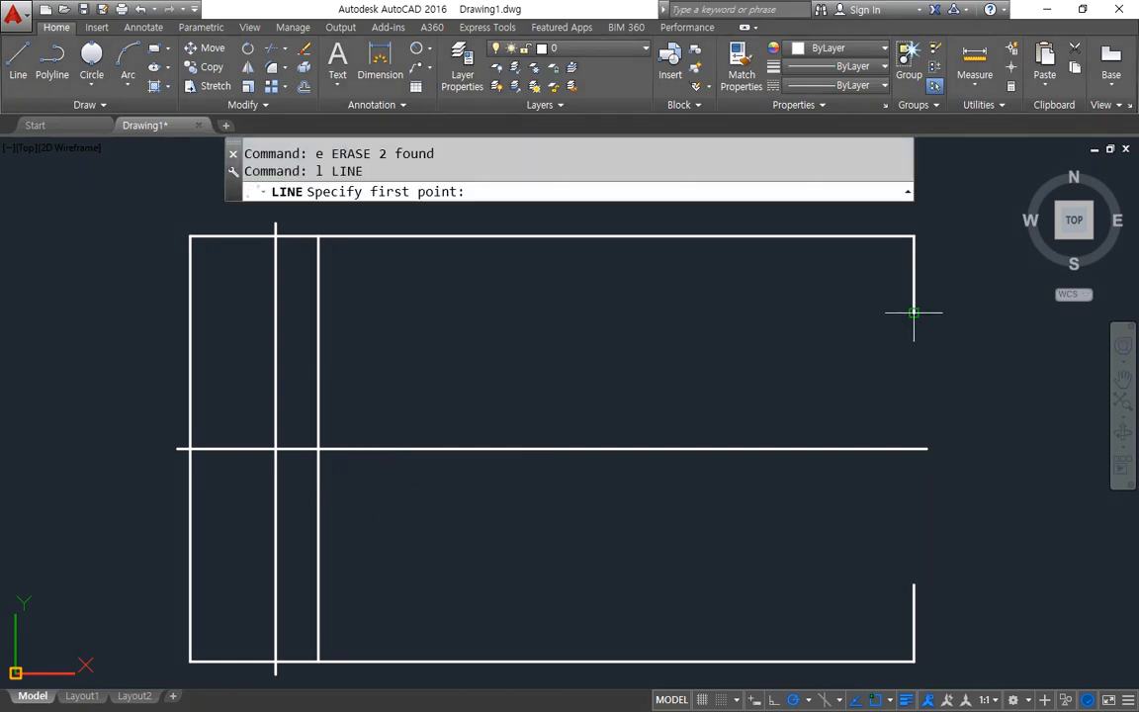
{"action": "left_click", "coordinate": [914, 313]}
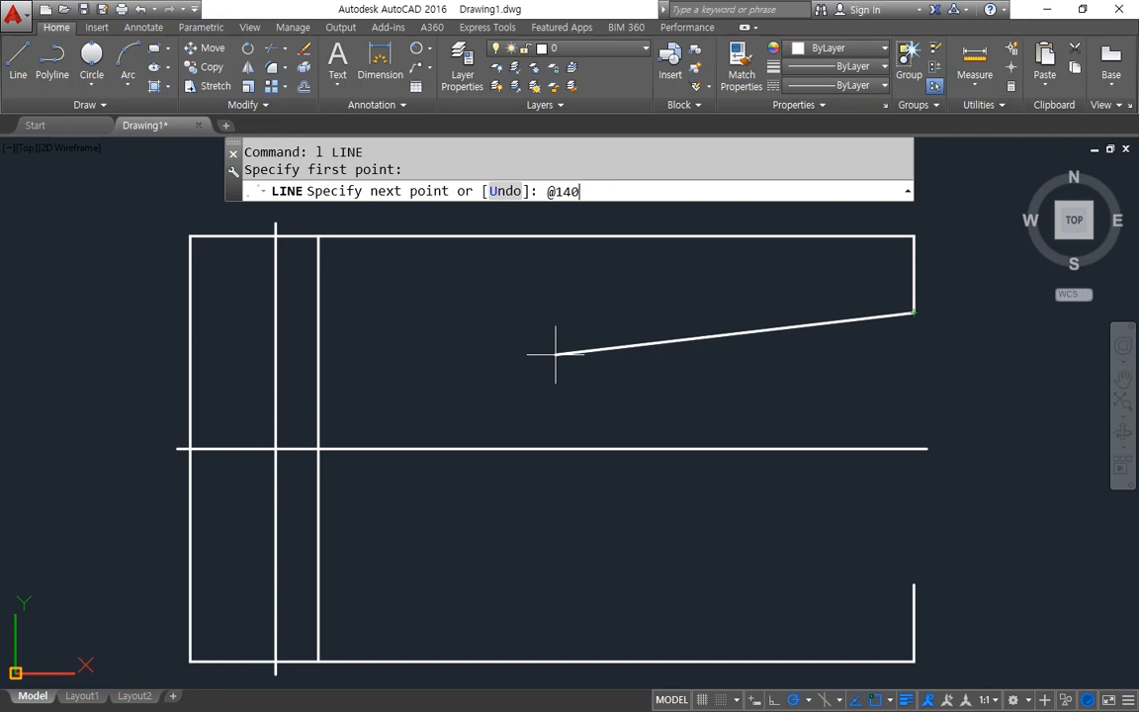
{"action": "type", "text": "@140<190"}
{"action": "key", "text": "Return"}
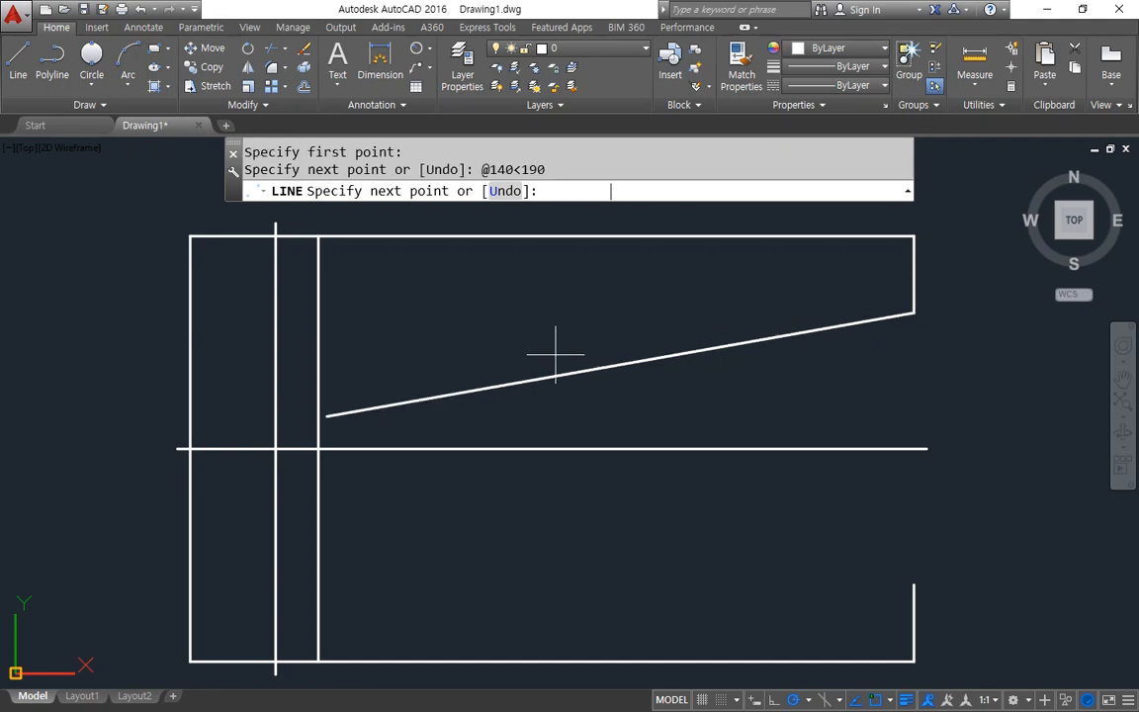
{"action": "key", "text": "Return"}
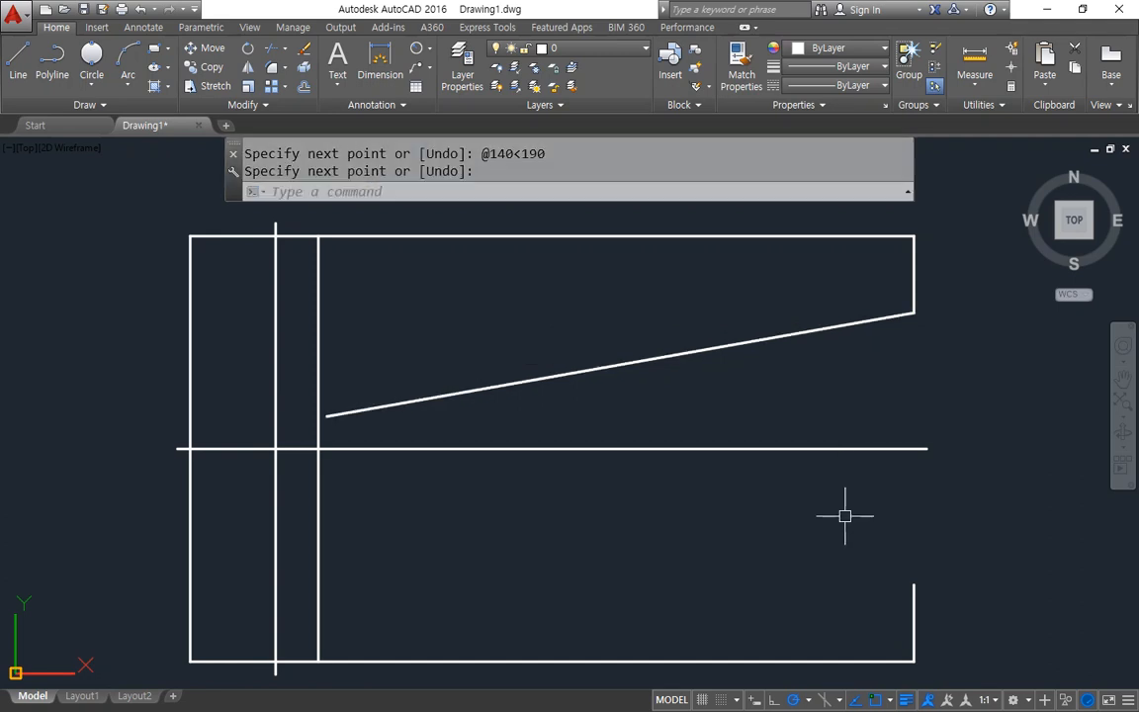
{"action": "type", "text": "l"}
{"action": "key", "text": "Return"}
{"action": "left_click", "coordinate": [914, 587]}
{"action": "type", "text": "@150<"}
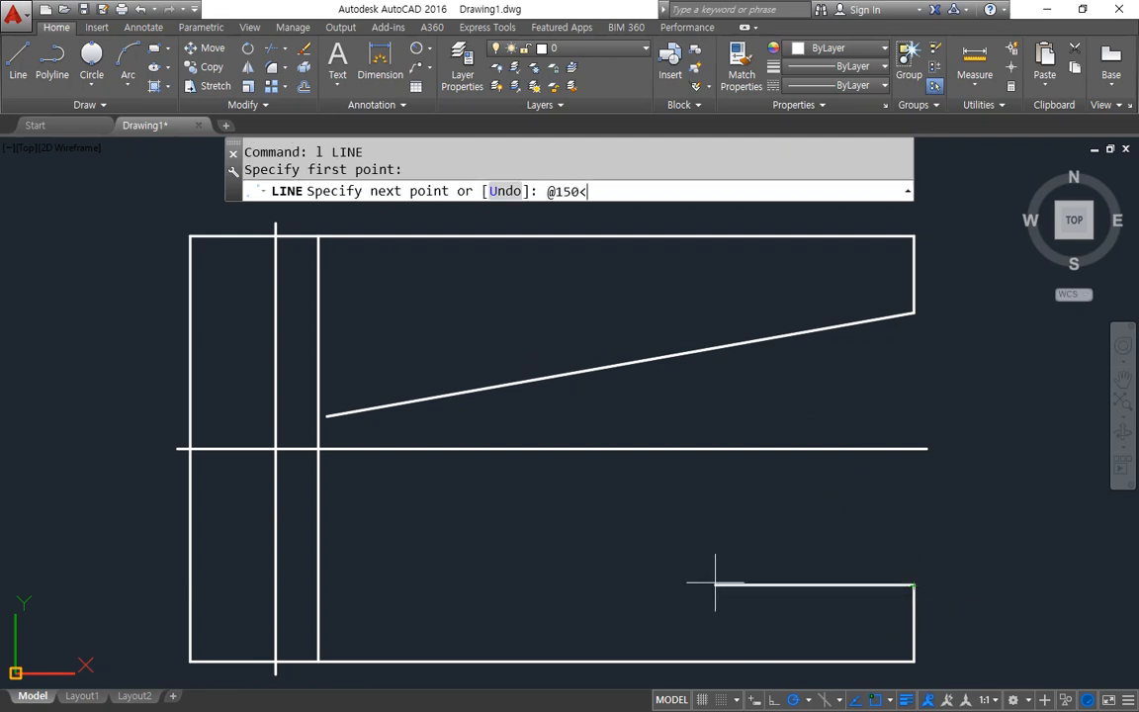
{"action": "type", "text": "170"}
{"action": "key", "text": "Return"}
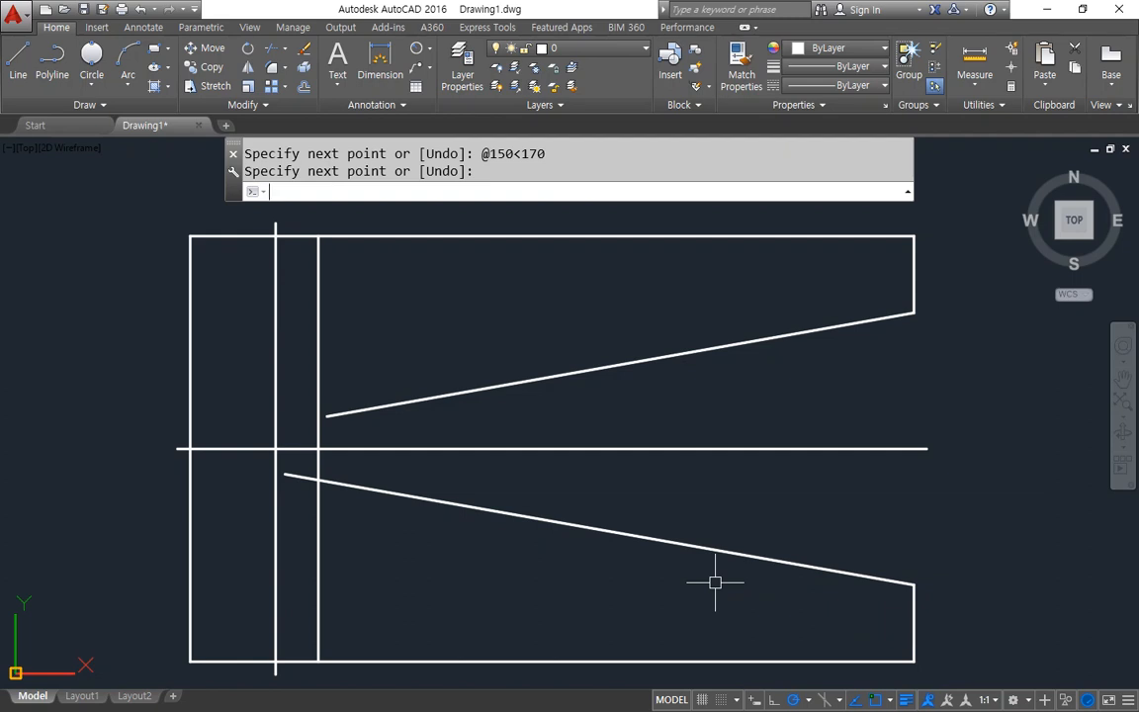
Step: Extend the upper slanted line's left end to the inner vertical line
{"action": "type", "text": "ex"}
{"action": "key", "text": "Return"}
{"action": "key", "text": "Return"}
{"action": "left_click", "coordinate": [351, 410]}
{"action": "key", "text": "Return"}
Step: Trim the inner vertical line above and below the slanted lines, and the lower slanted line's overhang past it
{"action": "type", "text": "tr"}
{"action": "key", "text": "Return"}
{"action": "key", "text": "Return"}
{"action": "left_click", "coordinate": [317, 361]}
{"action": "left_click", "coordinate": [317, 524]}
{"action": "key", "text": "Return"}
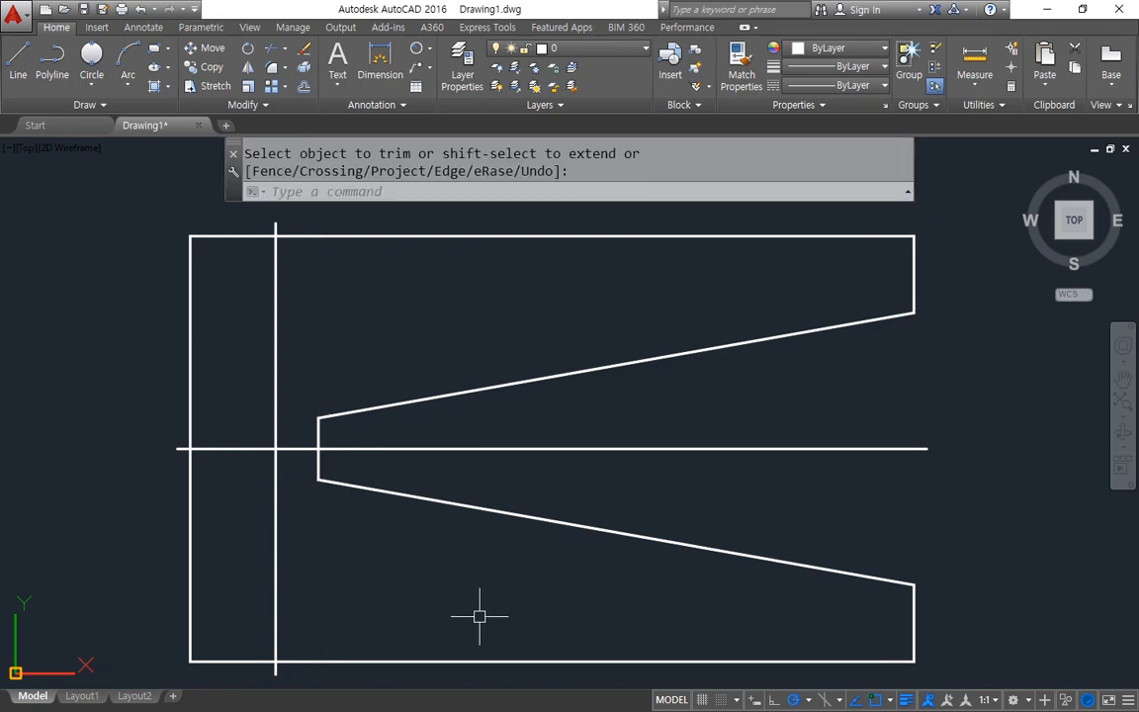
Step: Undo the trimming, the extension and both slanted slot lines
{"action": "mouse_move", "coordinate": [330, 489]}
{"action": "left_mouse_down"}
{"action": "mouse_move", "coordinate": [305, 490]}
{"action": "mouse_move", "coordinate": [314, 421]}
{"action": "mouse_move", "coordinate": [334, 465]}
{"action": "mouse_move", "coordinate": [319, 487]}
{"action": "left_mouse_up"}
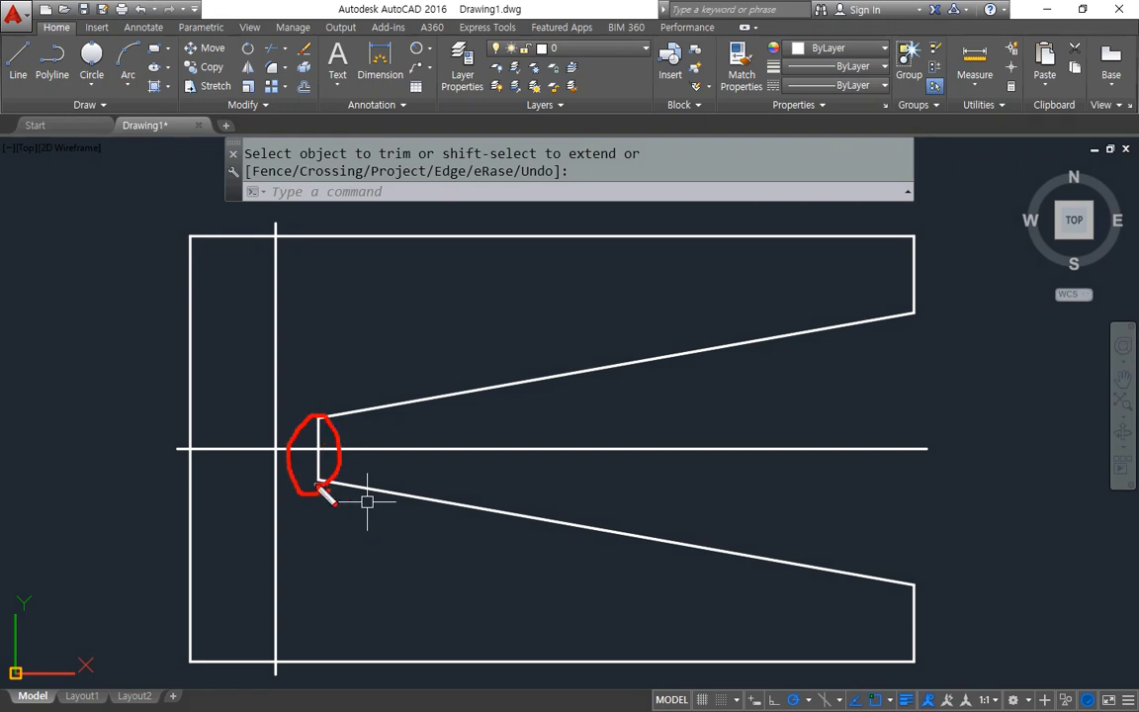
{"action": "left_click_drag", "start_coordinate": [318, 416], "coordinate": [321, 484]}
{"action": "key", "text": "Escape"}
{"action": "key", "text": "ctrl+z"}
{"action": "key", "text": "ctrl+z"}
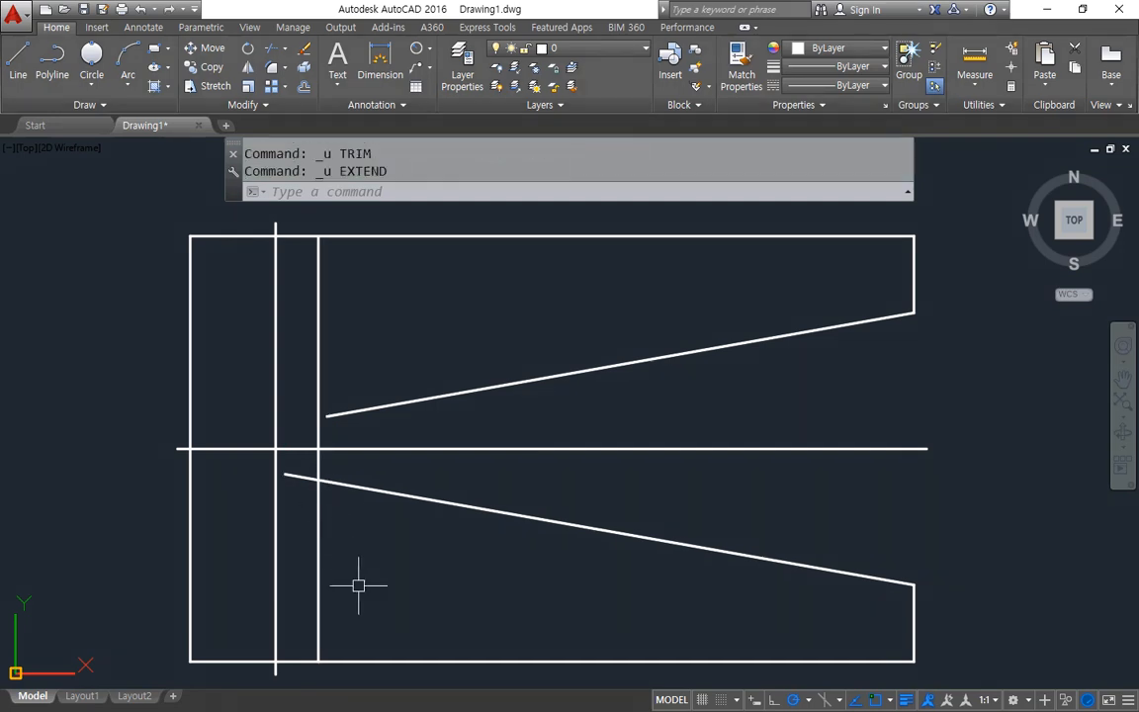
{"action": "key", "text": "ctrl+z"}
{"action": "key", "text": "ctrl+z"}
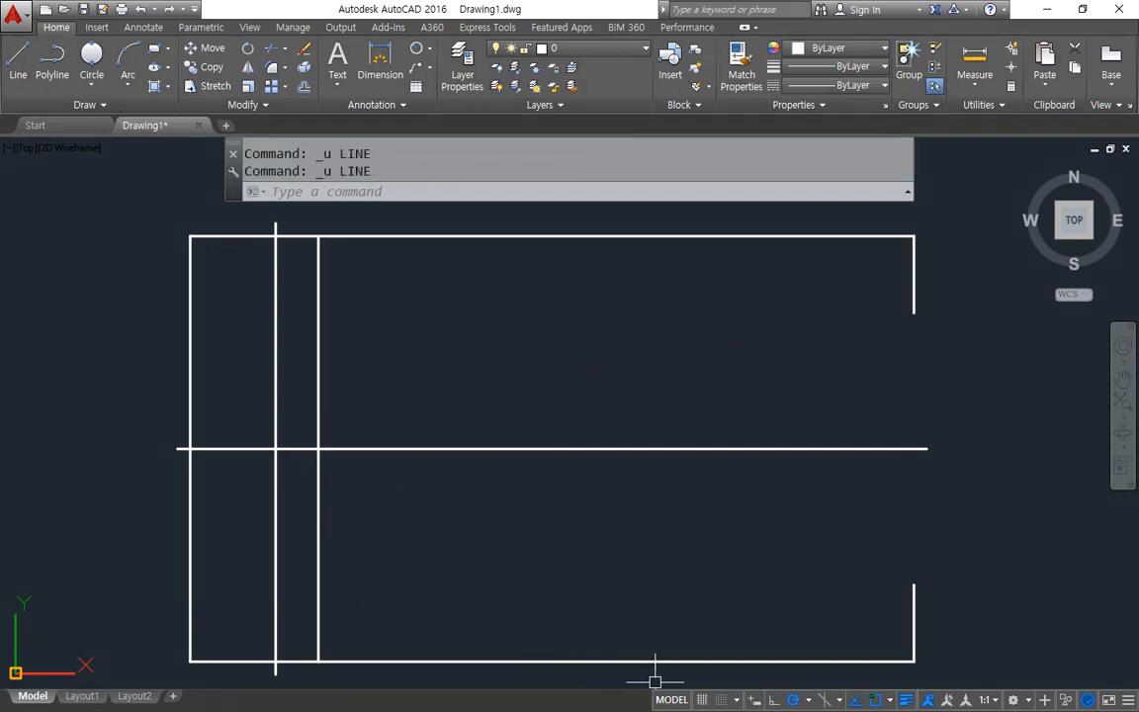
Step: Set polar tracking to 10° increments and draw a line at 190° from the upper right edge segment's lower end to the inner vertical line
{"action": "left_click", "coordinate": [810, 700]}
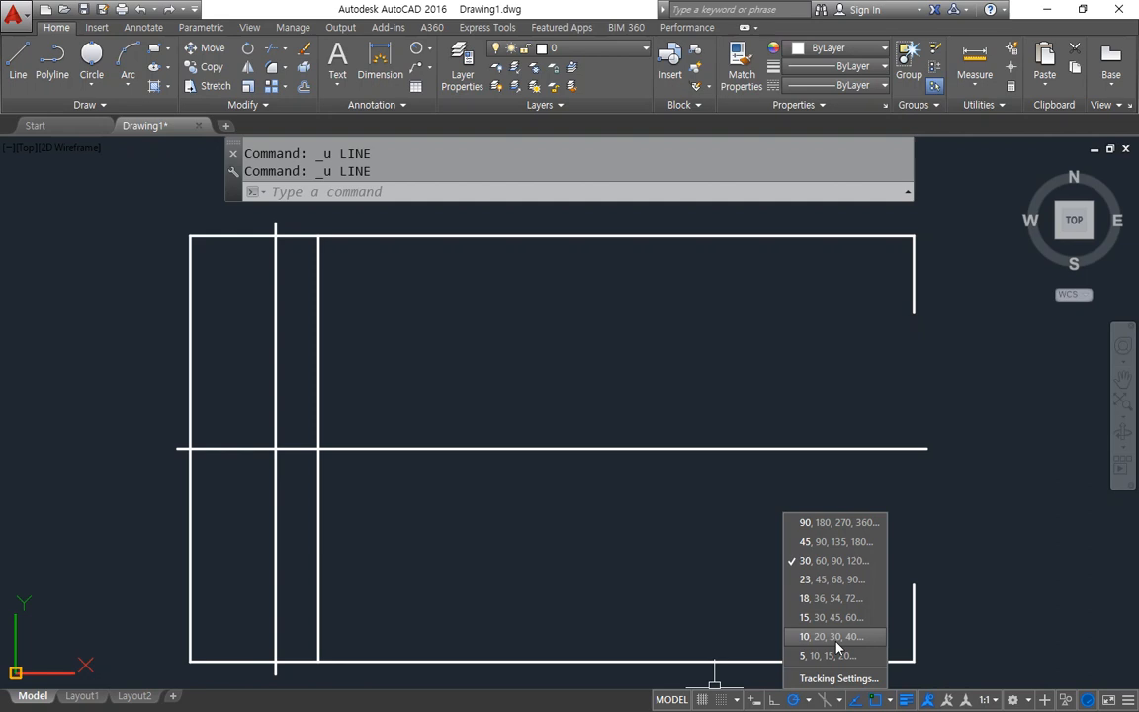
{"action": "left_click", "coordinate": [793, 637]}
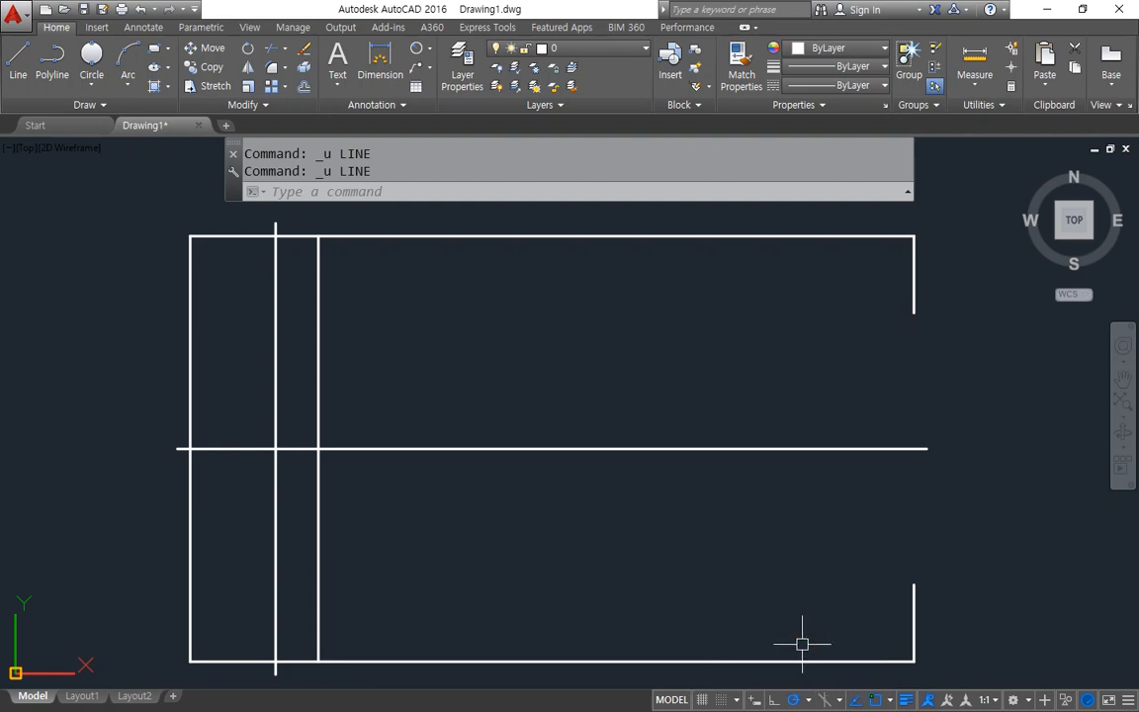
{"action": "type", "text": "l"}
{"action": "key", "text": "Return"}
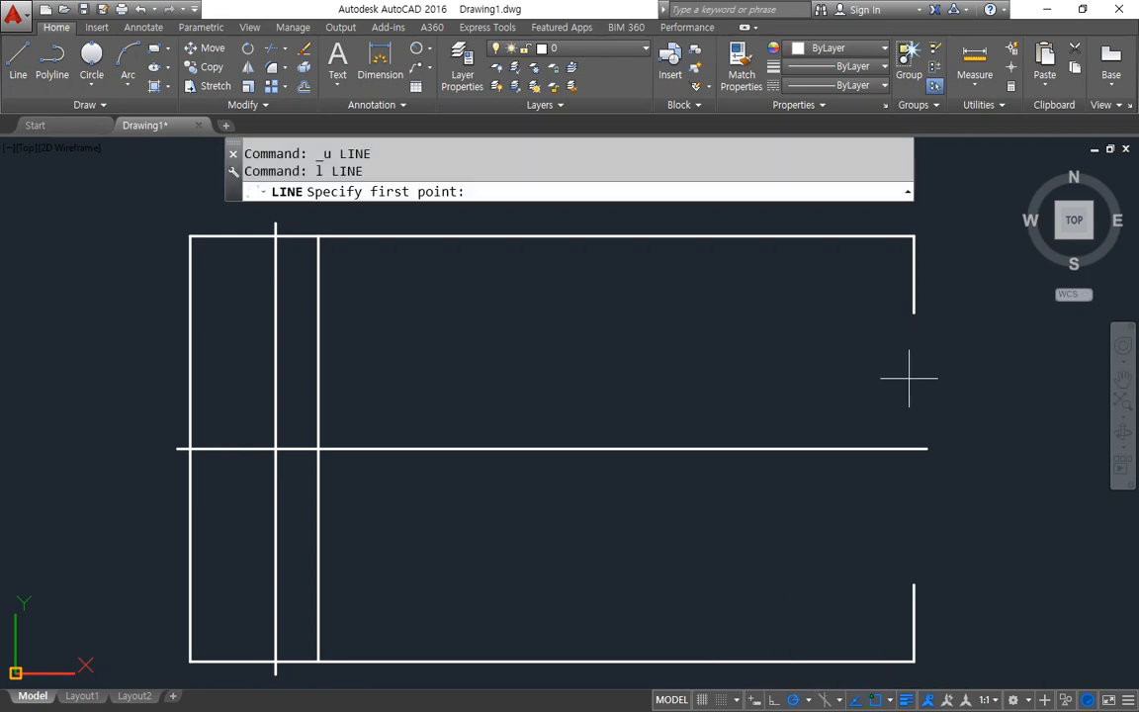
{"action": "left_click", "coordinate": [913, 312]}
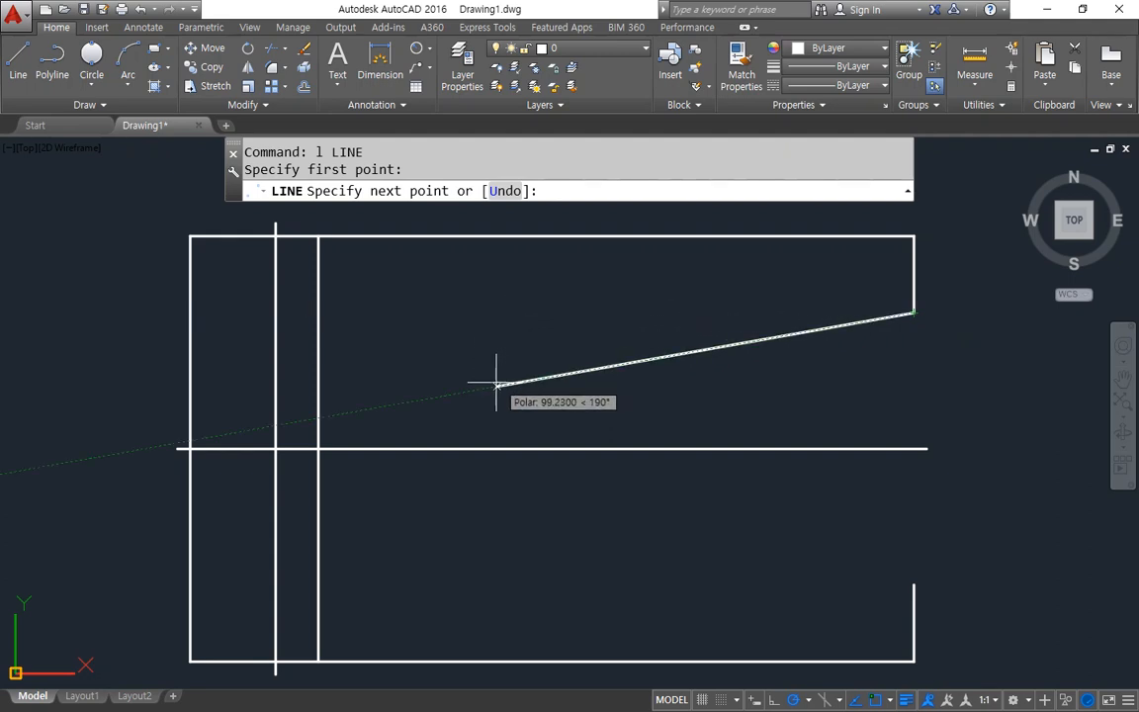
{"action": "left_click", "coordinate": [319, 417]}
{"action": "key", "text": "Return"}
Step: Draw a line at 170° from the lower right edge segment's upper end to the inner vertical line
{"action": "key", "text": "Return"}
{"action": "left_click", "coordinate": [913, 585]}
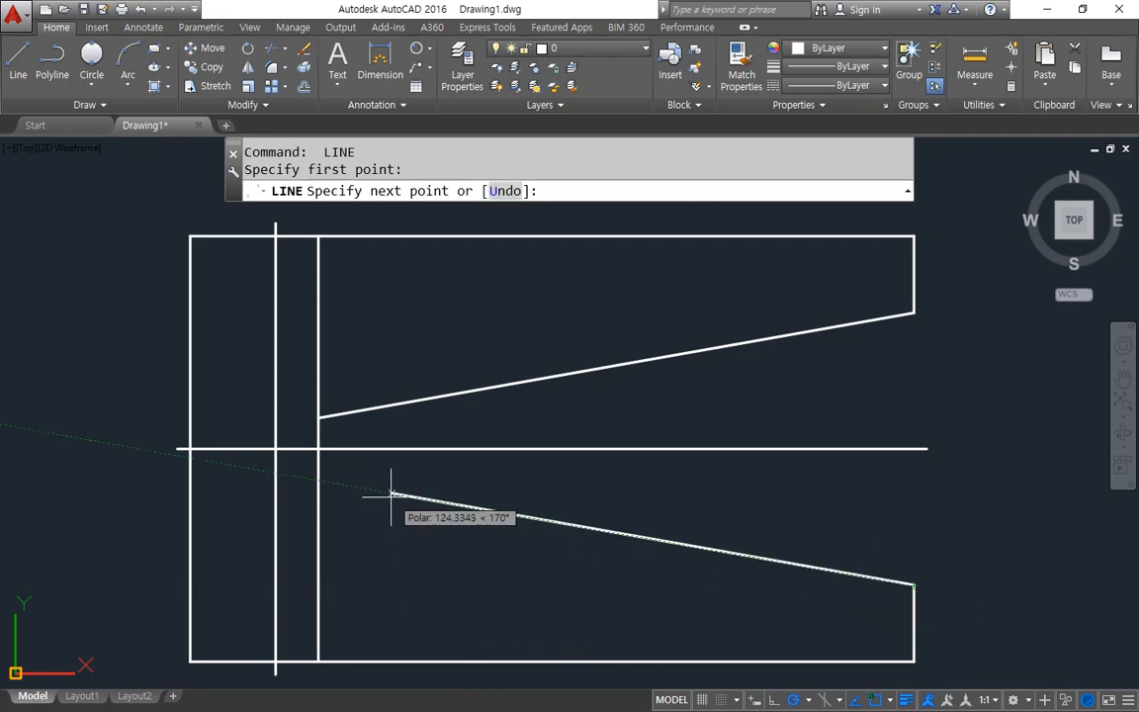
{"action": "left_click", "coordinate": [318, 482]}
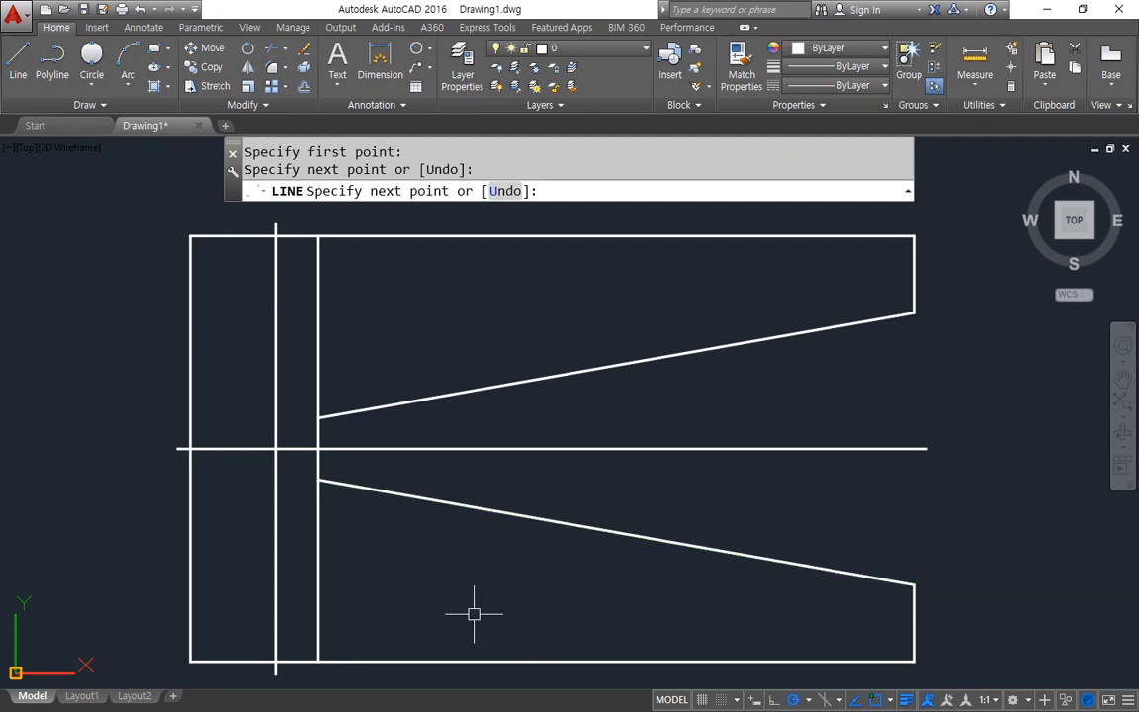
{"action": "key", "text": "Return"}
Step: Trim the inner vertical line above and below the two slanted lines
{"action": "type", "text": "tr"}
{"action": "key", "text": "Return"}
{"action": "key", "text": "Return"}
{"action": "left_click", "coordinate": [320, 562]}
{"action": "left_click", "coordinate": [322, 373]}
{"action": "key", "text": "Return"}
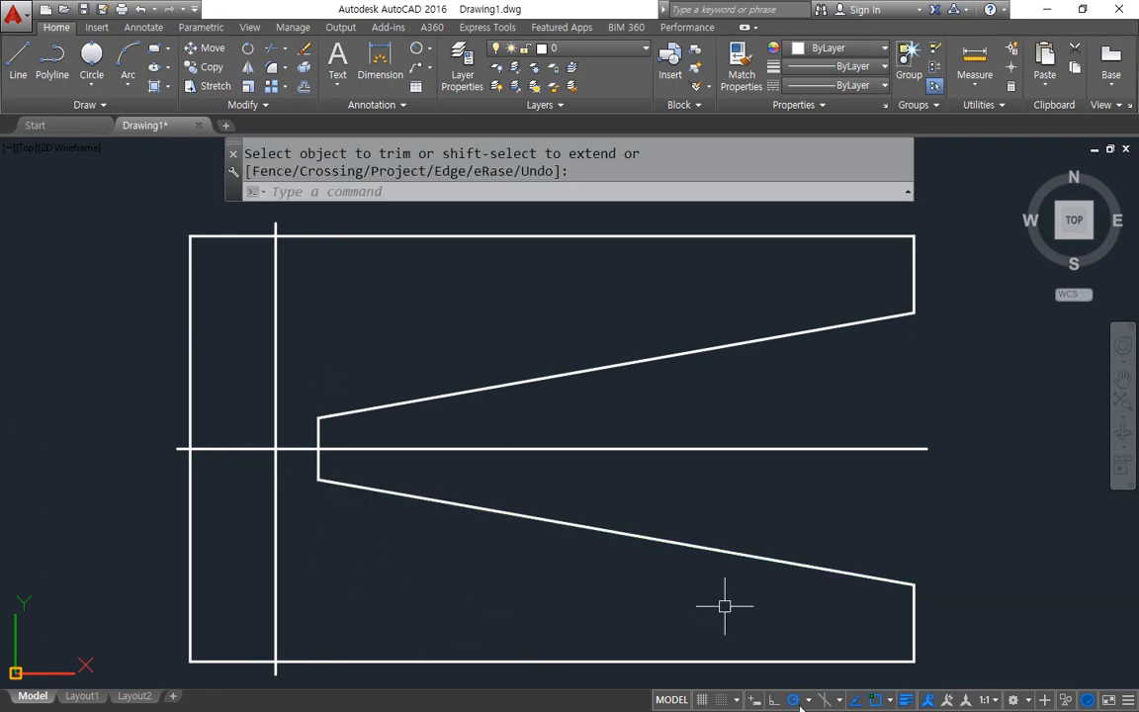
Step: Draw a circle of radius 10 centred on the intersection of the two centre lines
{"action": "type", "text": "c"}
{"action": "key", "text": "Return"}
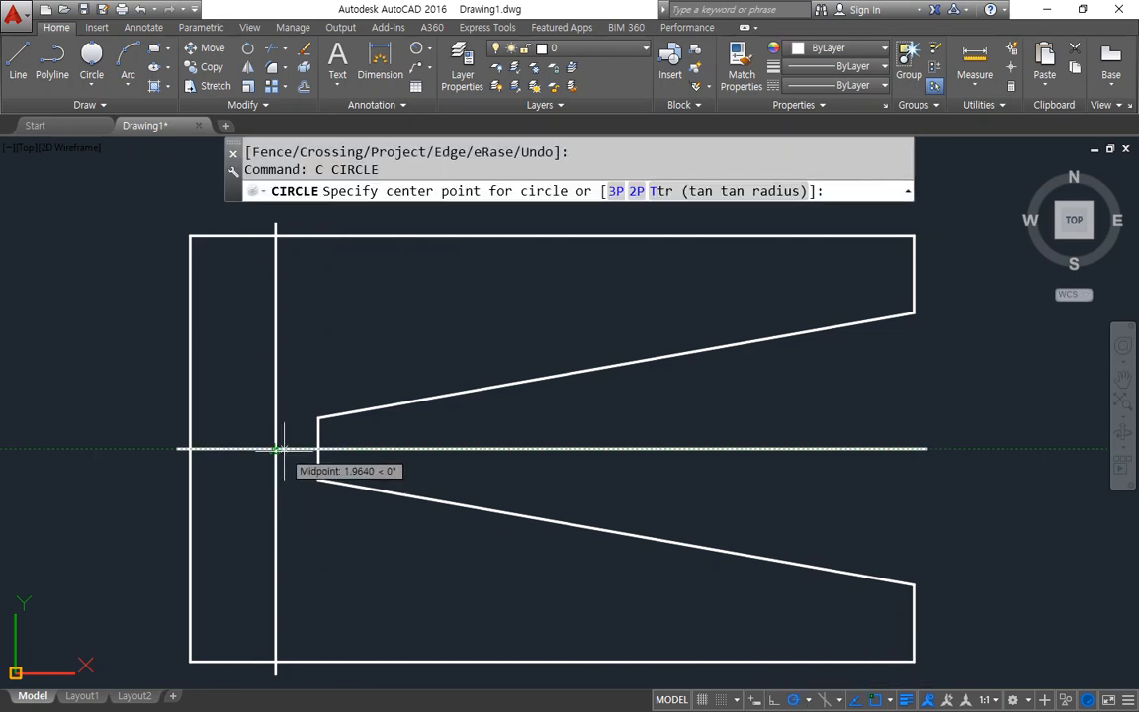
{"action": "scroll", "coordinate": [269, 449], "scroll_direction": "up", "scroll_amount": 5}
{"action": "left_click", "coordinate": [249, 450]}
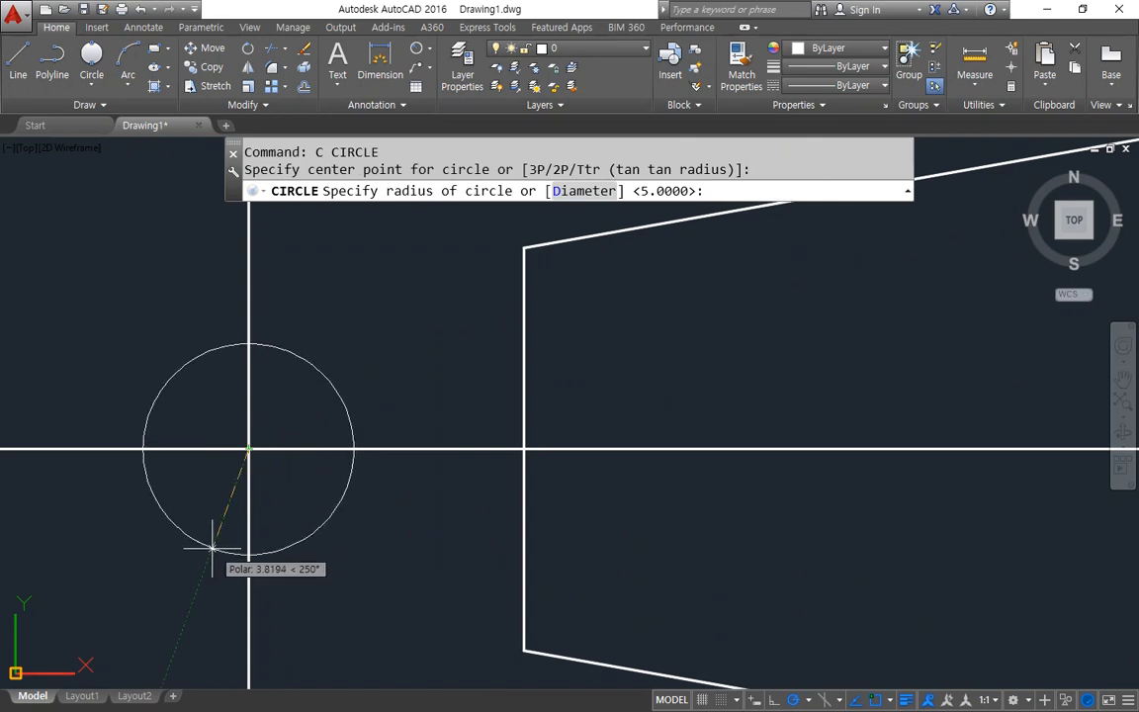
{"action": "scroll", "coordinate": [213, 538], "scroll_direction": "down", "scroll_amount": 5}
{"action": "type", "text": "10"}
{"action": "key", "text": "Return"}
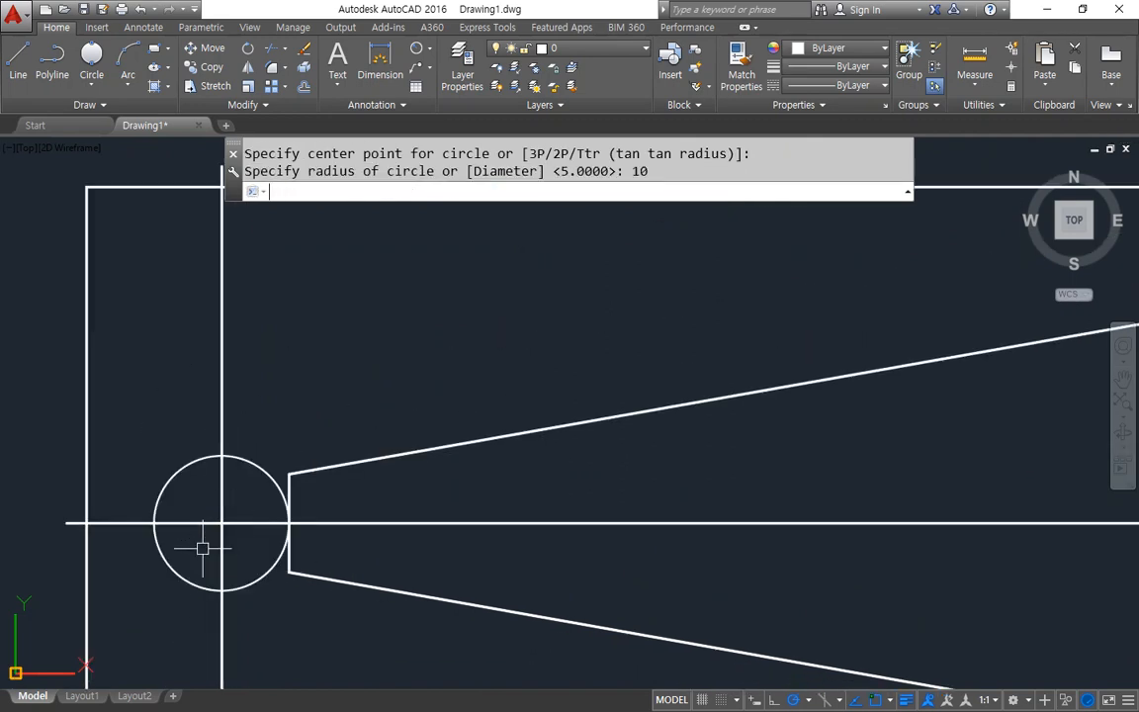
{"action": "left_click", "coordinate": [91, 85]}
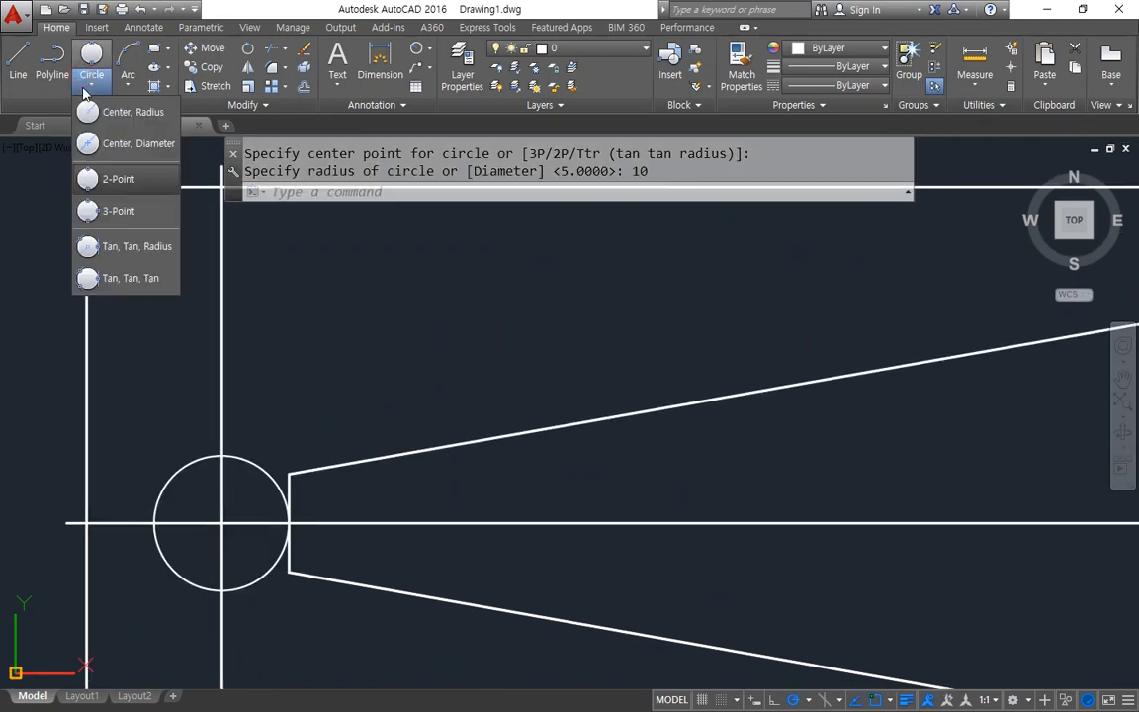
{"action": "left_click", "coordinate": [124, 278]}
{"action": "left_click", "coordinate": [186, 460]}
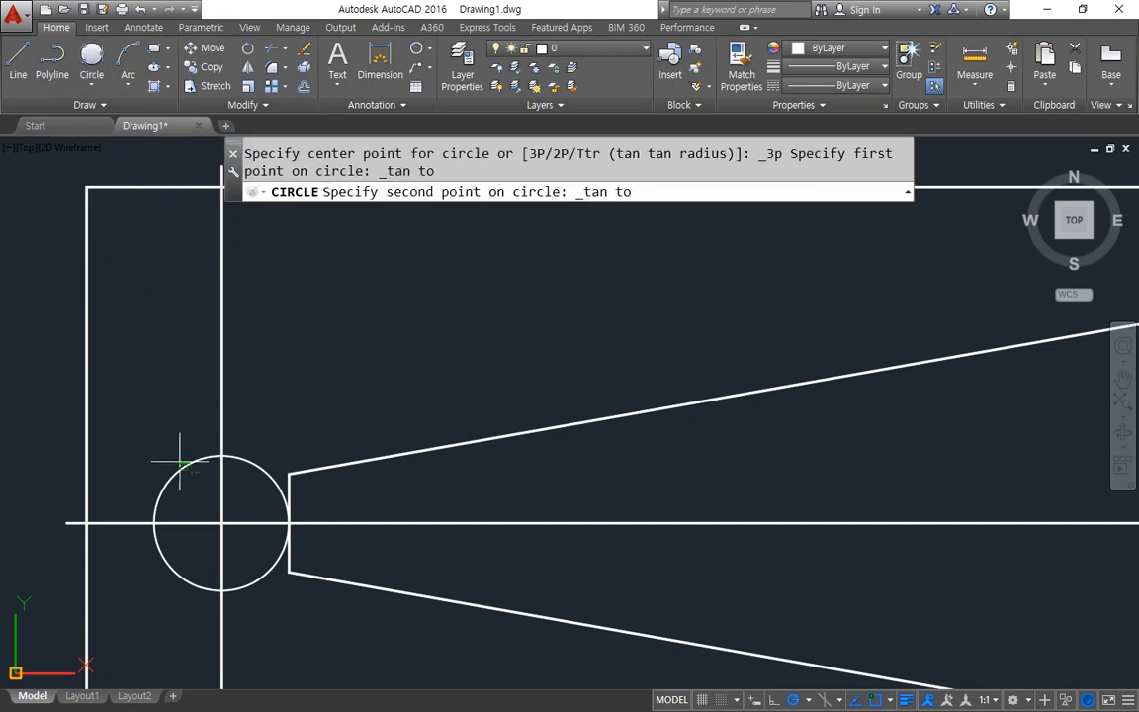
{"action": "left_click", "coordinate": [87, 368]}
{"action": "middle_click_drag", "start_coordinate": [424, 316], "coordinate": [419, 408]}
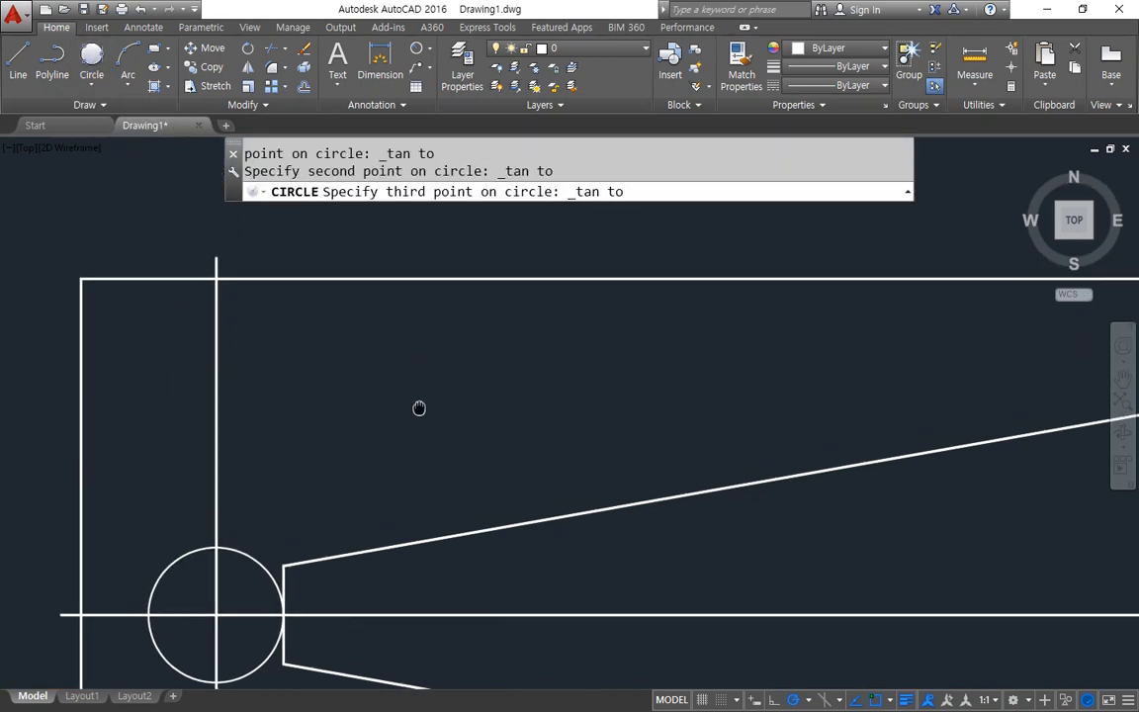
{"action": "left_click", "coordinate": [388, 282]}
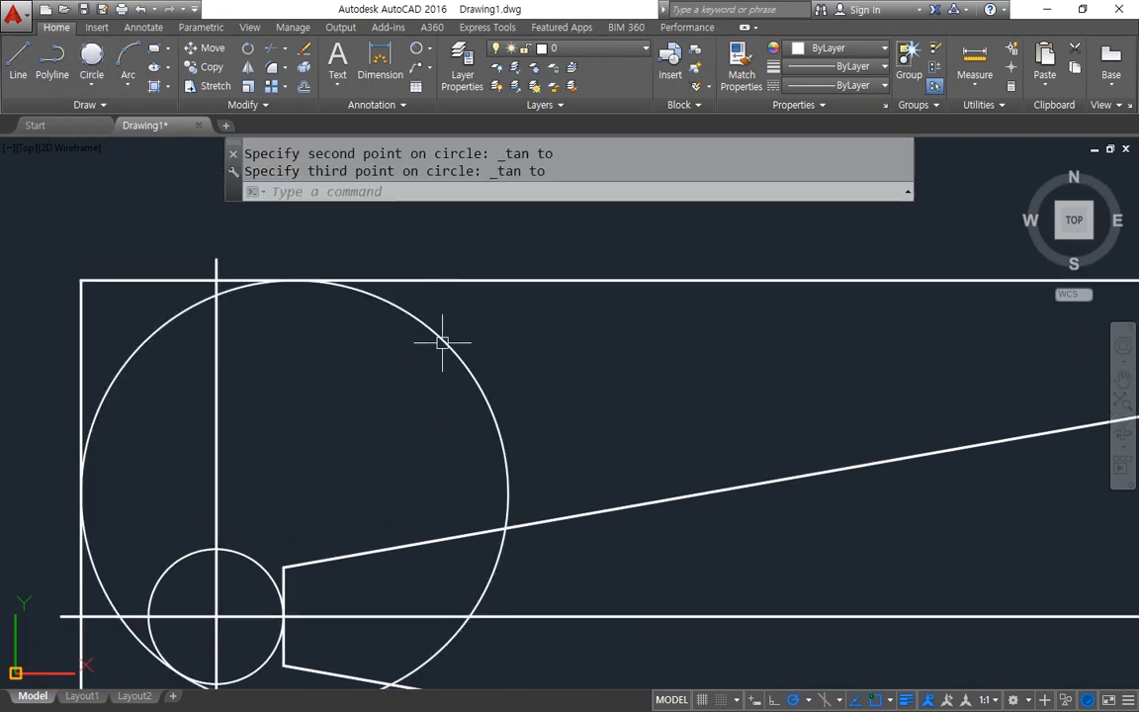
{"action": "left_click", "coordinate": [541, 374]}
{"action": "left_click", "coordinate": [394, 432]}
{"action": "type", "text": "e"}
{"action": "key", "text": "space"}
Step: Draw a Tan, Tan, Tan circle touching the top of the radius 10 circle, the part's left edge and its top edge
{"action": "left_click", "coordinate": [91, 61]}
{"action": "left_click", "coordinate": [238, 550]}
{"action": "left_click", "coordinate": [82, 427]}
{"action": "left_click", "coordinate": [247, 282]}
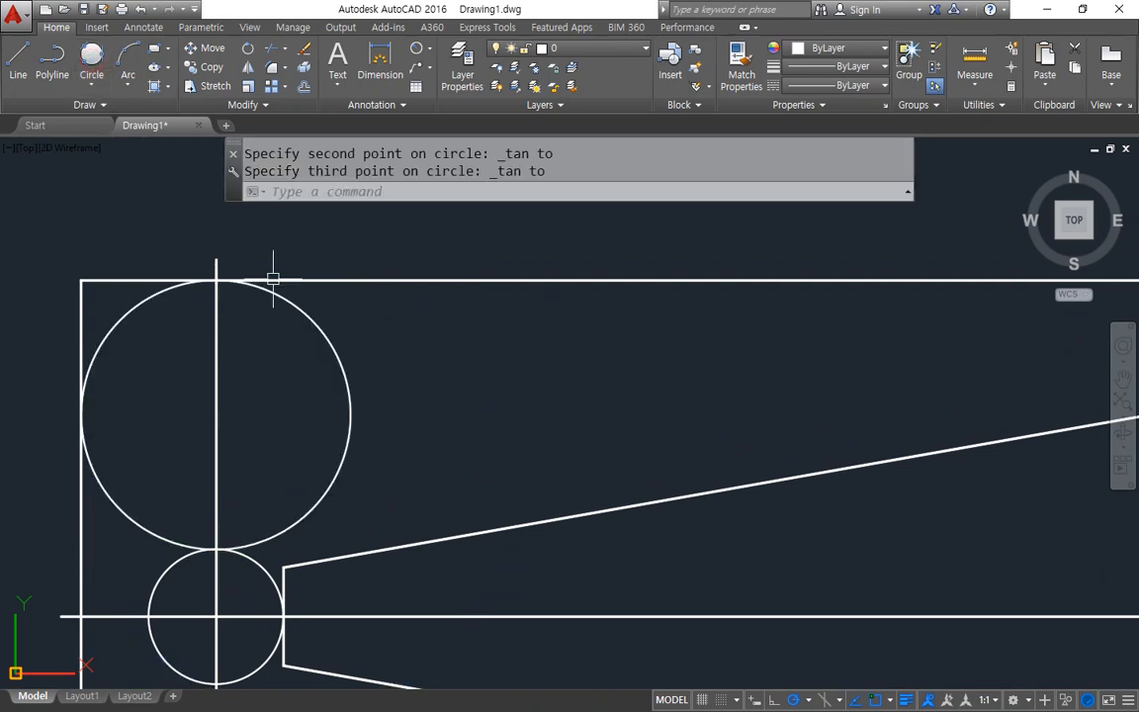
Step: Draw two successive Tan, Tan, Tan circles right of the large circle, each touching the upper slanted line, the preceding circle and the top edge
{"action": "left_click", "coordinate": [91, 57]}
{"action": "left_click", "coordinate": [490, 530]}
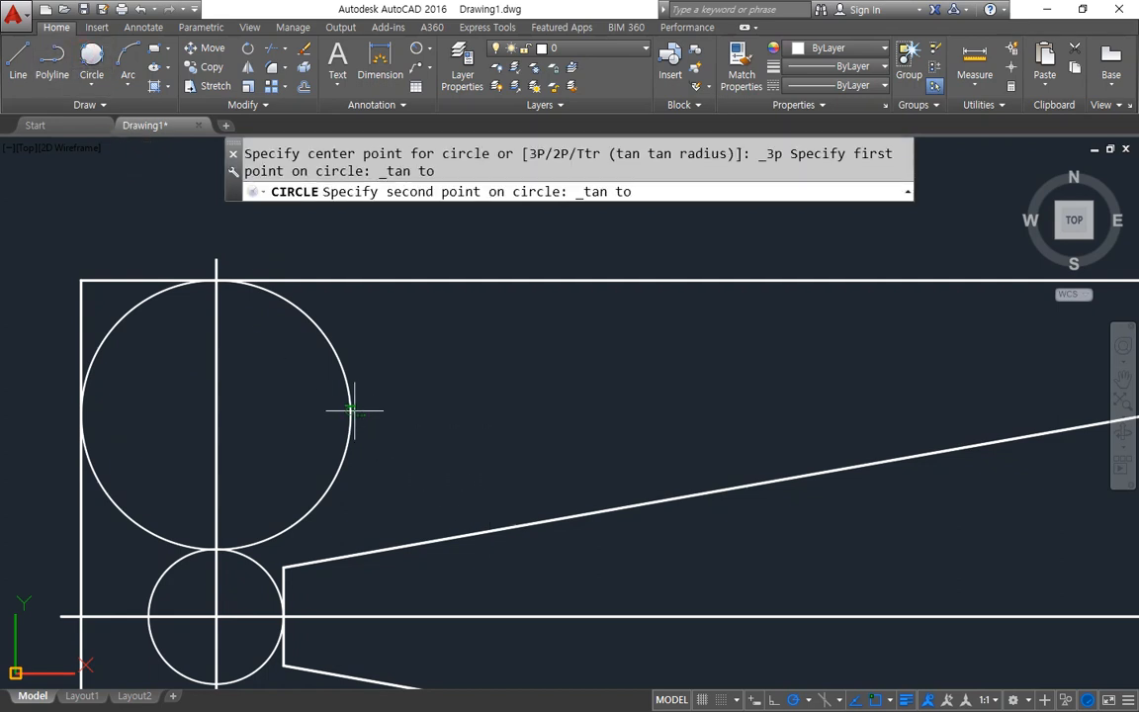
{"action": "left_click", "coordinate": [336, 368]}
{"action": "left_click", "coordinate": [455, 281]}
{"action": "scroll", "coordinate": [534, 361], "scroll_direction": "down", "scroll_amount": 3}
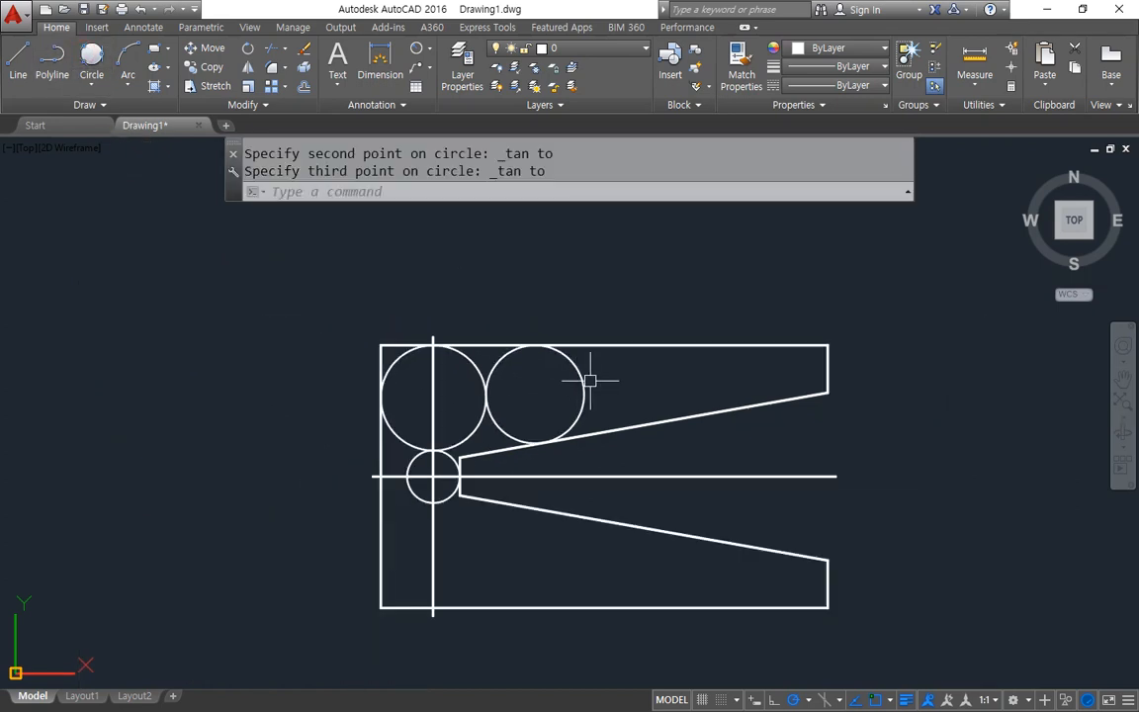
{"action": "middle_click_drag", "start_coordinate": [477, 364], "coordinate": [254, 280]}
{"action": "left_click", "coordinate": [91, 55]}
{"action": "left_click", "coordinate": [351, 307]}
{"action": "left_click", "coordinate": [359, 305]}
{"action": "left_click", "coordinate": [394, 262]}
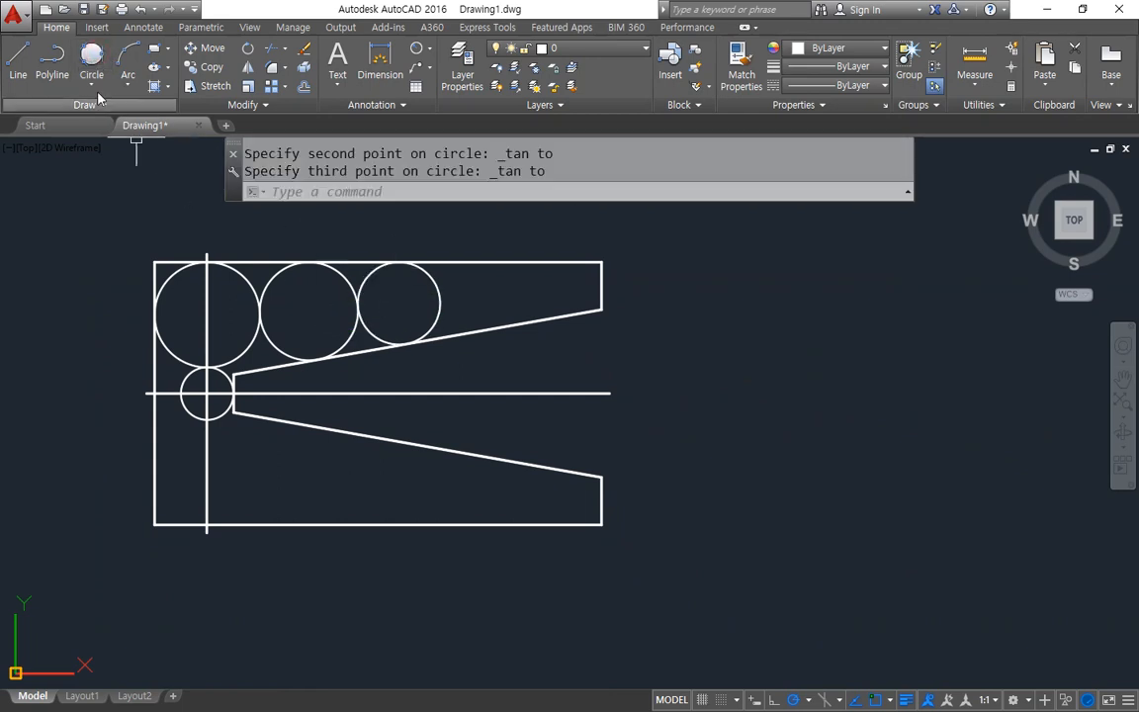
Step: Continue the upper row with a fourth and a fifth circle, each tangent to the slanted line, the preceding circle and the top edge
{"action": "left_click", "coordinate": [91, 56]}
{"action": "left_click", "coordinate": [489, 330]}
{"action": "left_click", "coordinate": [440, 303]}
{"action": "left_click", "coordinate": [468, 263]}
{"action": "left_click", "coordinate": [91, 55]}
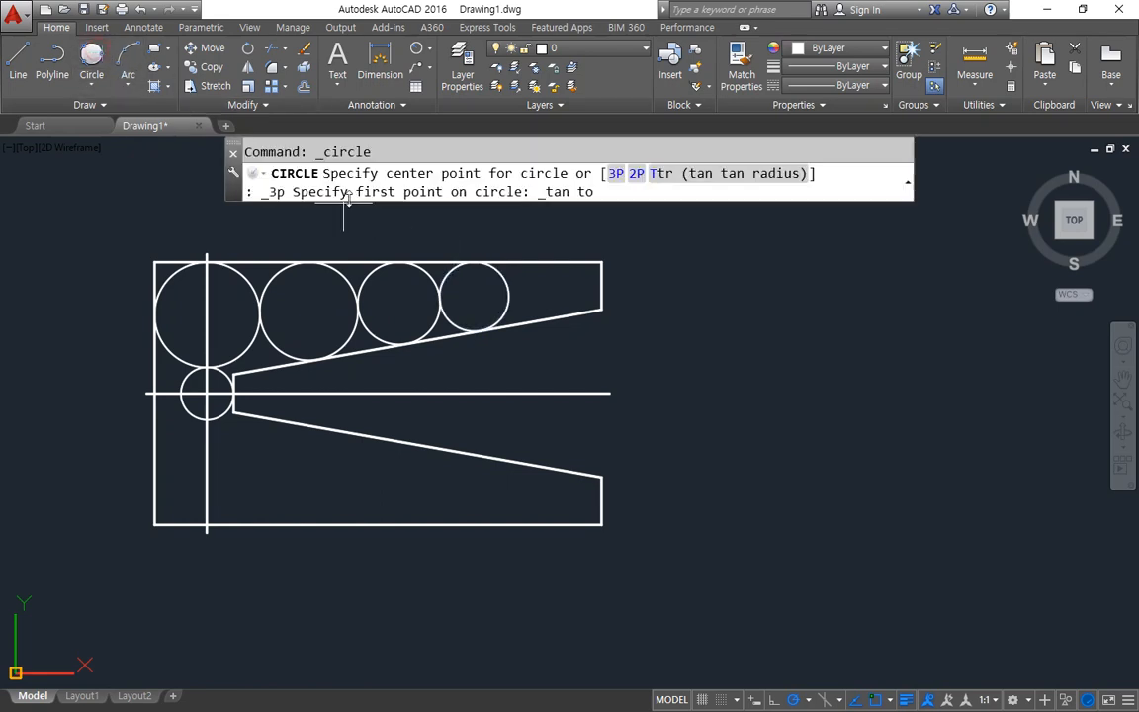
{"action": "left_click", "coordinate": [550, 319]}
{"action": "left_click", "coordinate": [518, 298]}
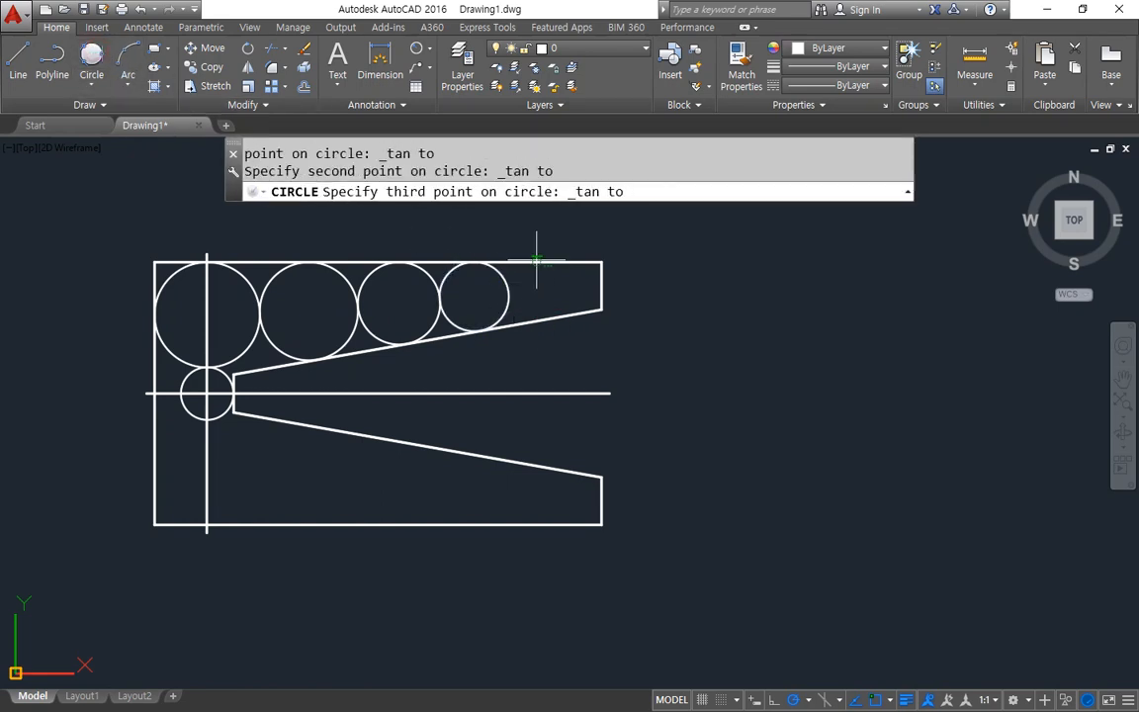
{"action": "left_click", "coordinate": [537, 259]}
{"action": "left_click", "coordinate": [91, 55]}
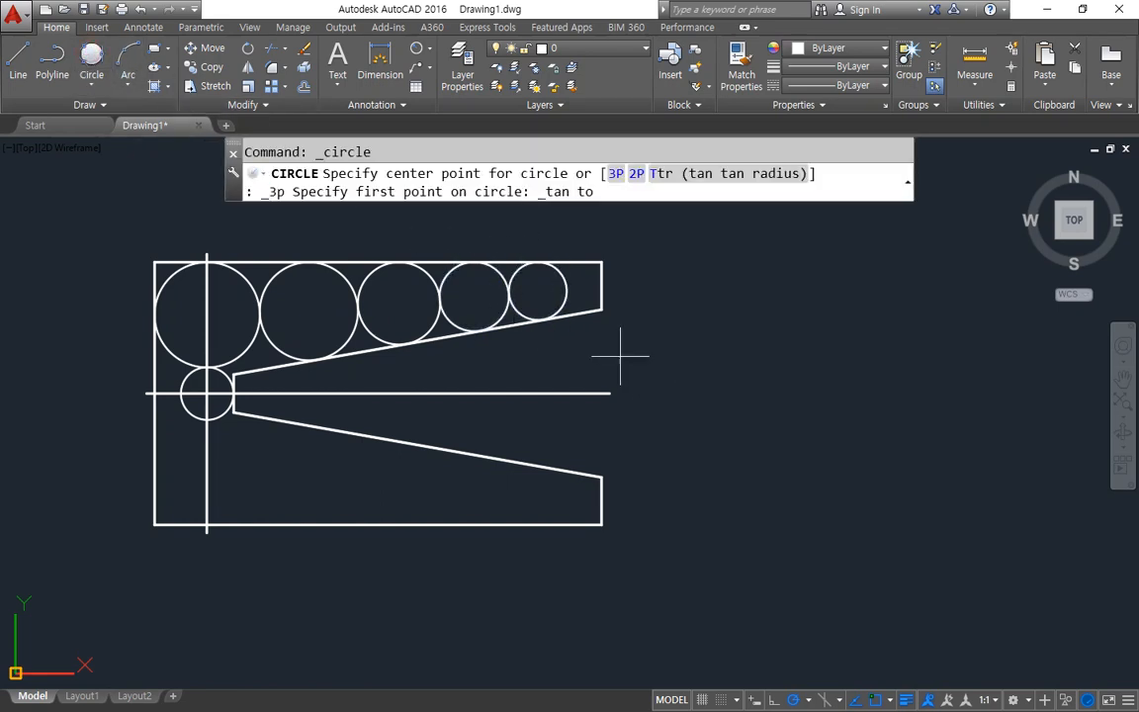
{"action": "left_click", "coordinate": [591, 314]}
{"action": "left_click", "coordinate": [588, 261]}
{"action": "left_click", "coordinate": [586, 259]}
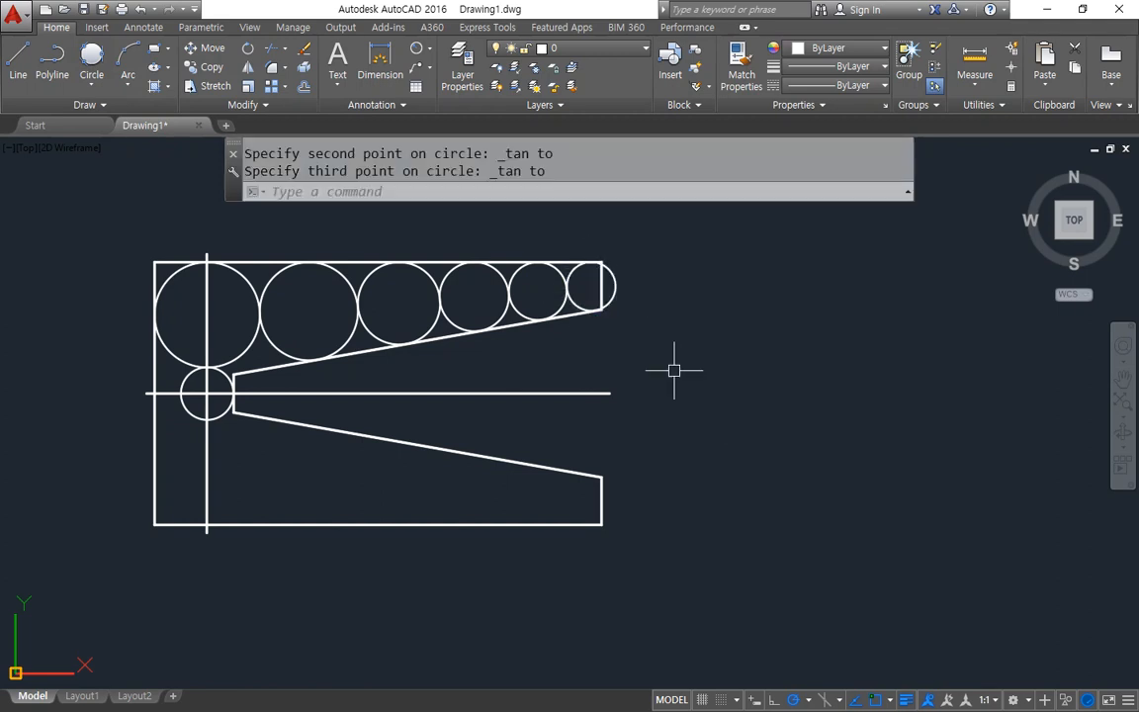
{"action": "left_click", "coordinate": [608, 265]}
{"action": "type", "text": "e"}
{"action": "key", "text": "Return"}
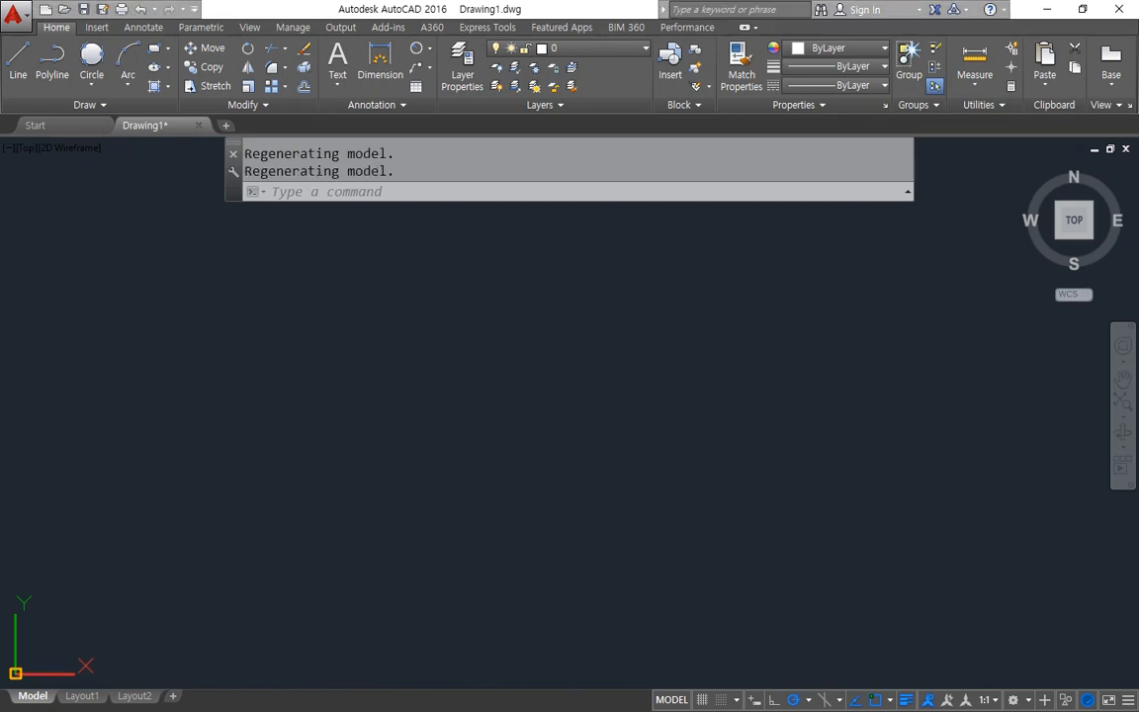
Step: Switch to the browser and examine the dimensioned practice drawings with angled edges on the cadcamp.tistory.com/32 page
{"action": "left_click_drag", "start_coordinate": [2, 119], "coordinate": [609, 140]}
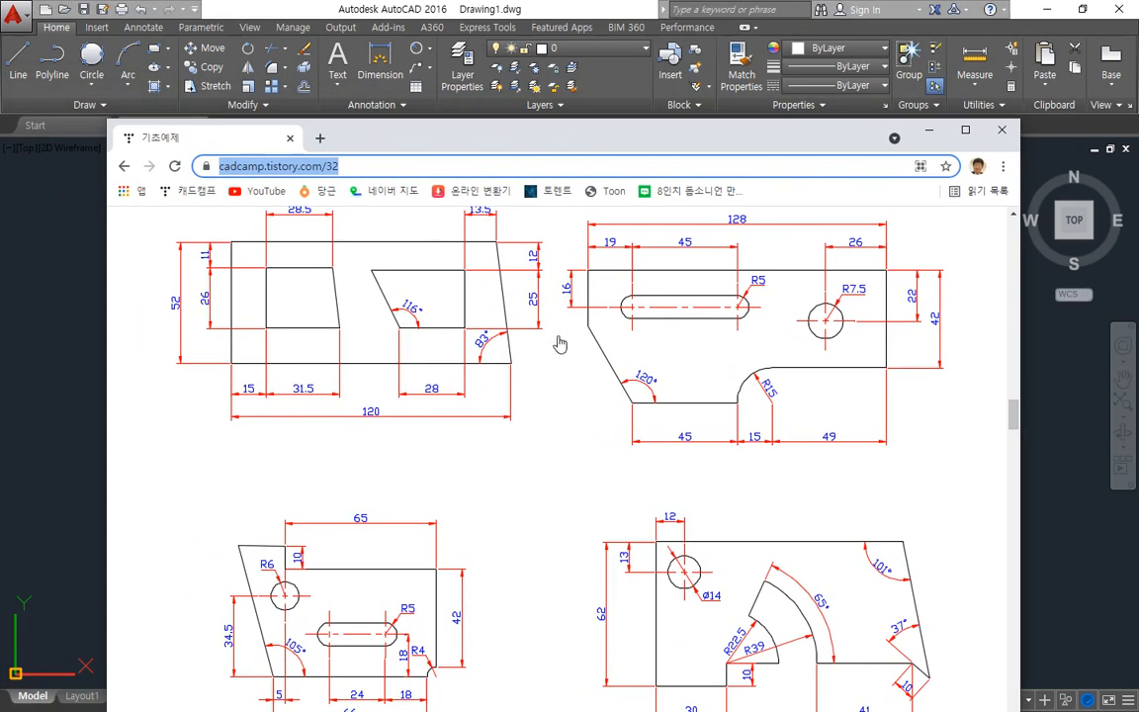
{"action": "scroll", "coordinate": [560, 343], "scroll_direction": "up", "scroll_amount": 1}
{"action": "scroll", "coordinate": [542, 397], "scroll_direction": "down", "scroll_amount": 3}
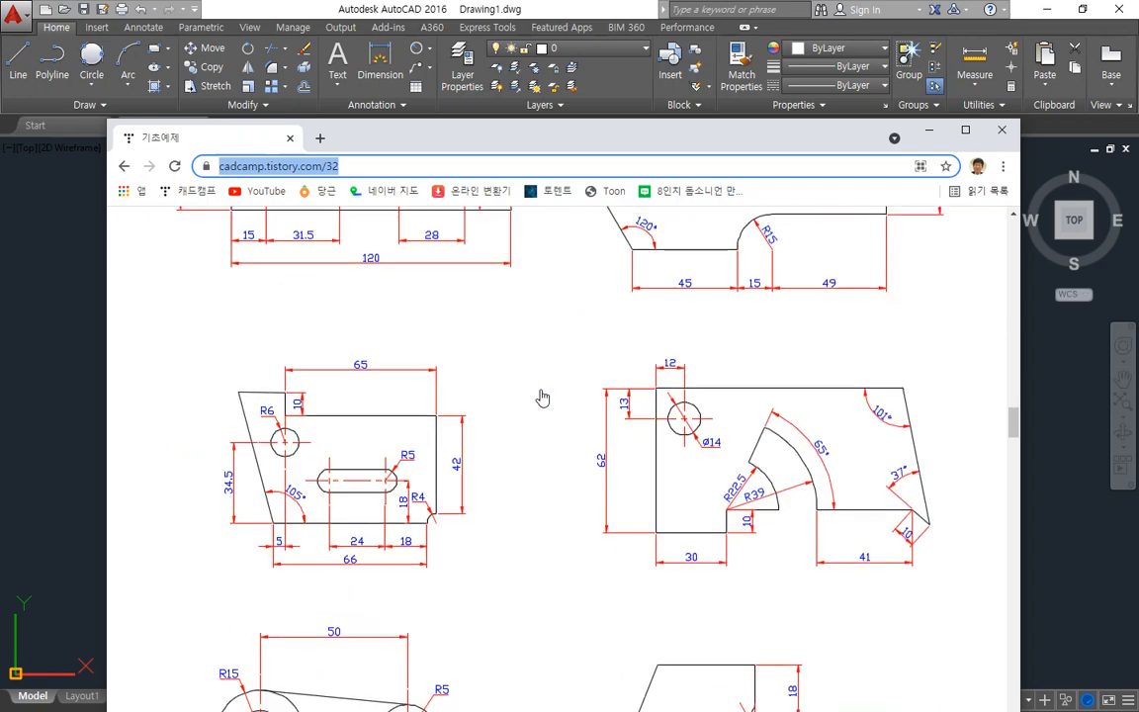
{"action": "scroll", "coordinate": [541, 398], "scroll_direction": "up", "scroll_amount": 2}
{"action": "scroll", "coordinate": [532, 415], "scroll_direction": "up", "scroll_amount": 1}
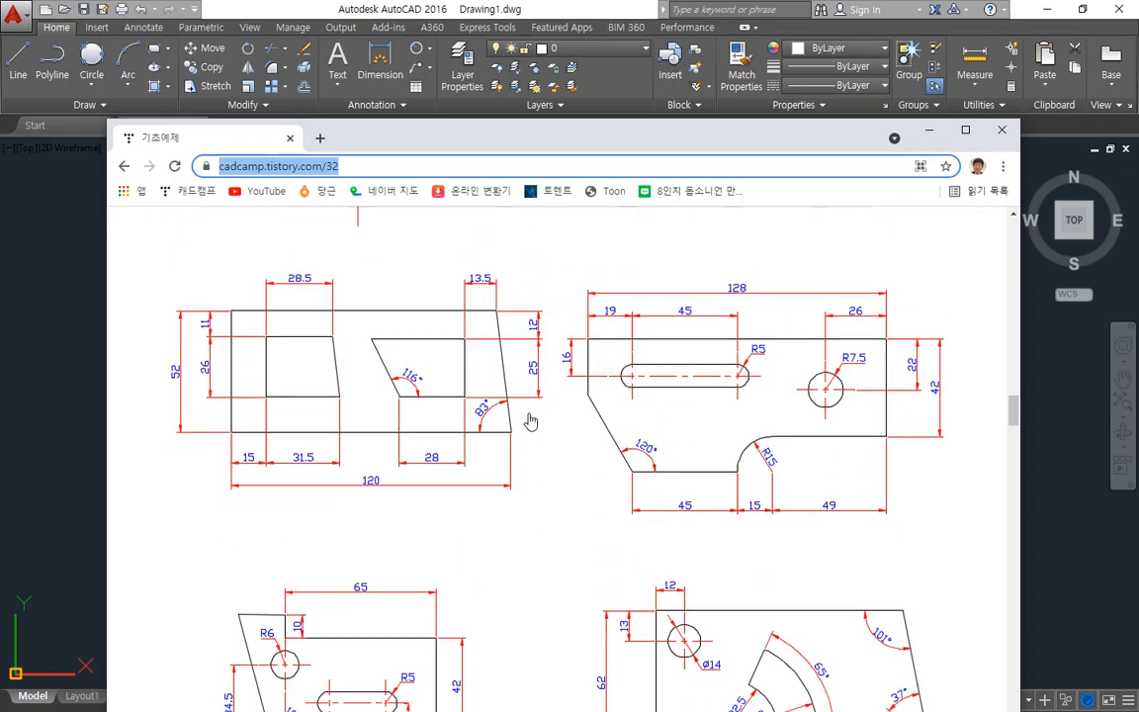
{"action": "scroll", "coordinate": [531, 420], "scroll_direction": "down", "scroll_amount": 1}
{"action": "mouse_move", "coordinate": [206, 405]}
{"action": "left_mouse_down"}
{"action": "mouse_move", "coordinate": [253, 240]}
{"action": "mouse_move", "coordinate": [473, 427]}
{"action": "mouse_move", "coordinate": [348, 424]}
{"action": "left_mouse_up"}
{"action": "mouse_move", "coordinate": [509, 354]}
{"action": "left_mouse_down"}
{"action": "mouse_move", "coordinate": [582, 378]}
{"action": "mouse_move", "coordinate": [578, 597]}
{"action": "mouse_move", "coordinate": [621, 603]}
{"action": "left_mouse_up"}
{"action": "left_click_drag", "start_coordinate": [585, 564], "coordinate": [594, 640]}
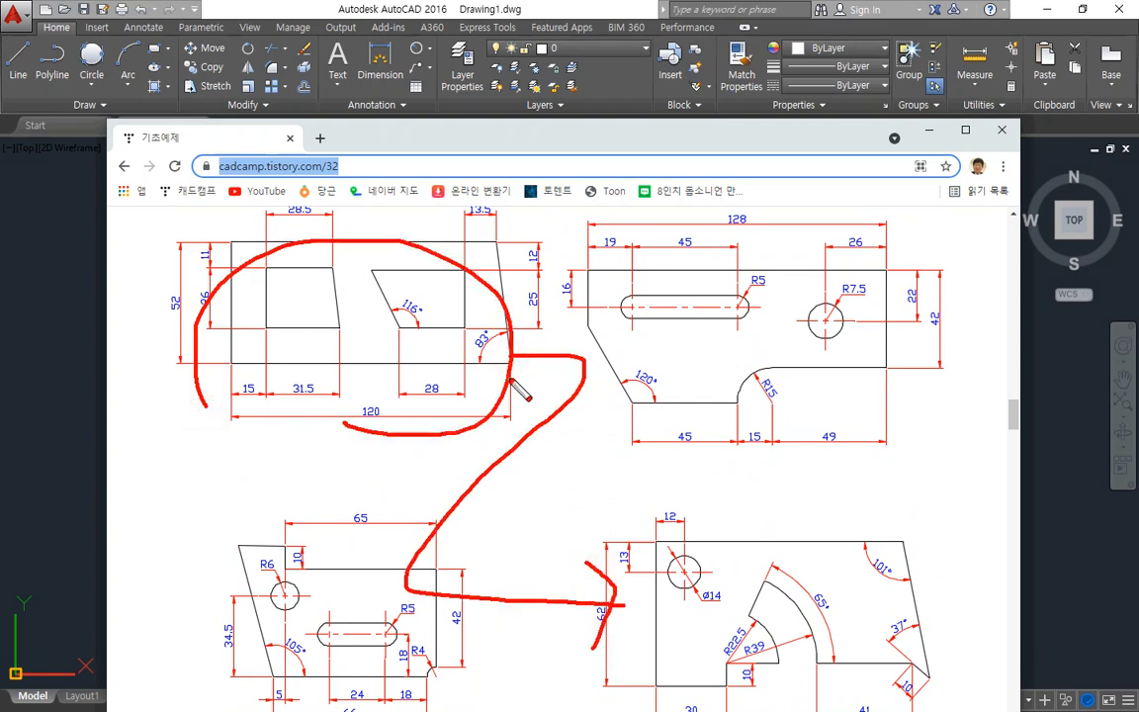
{"action": "key", "text": "Escape"}
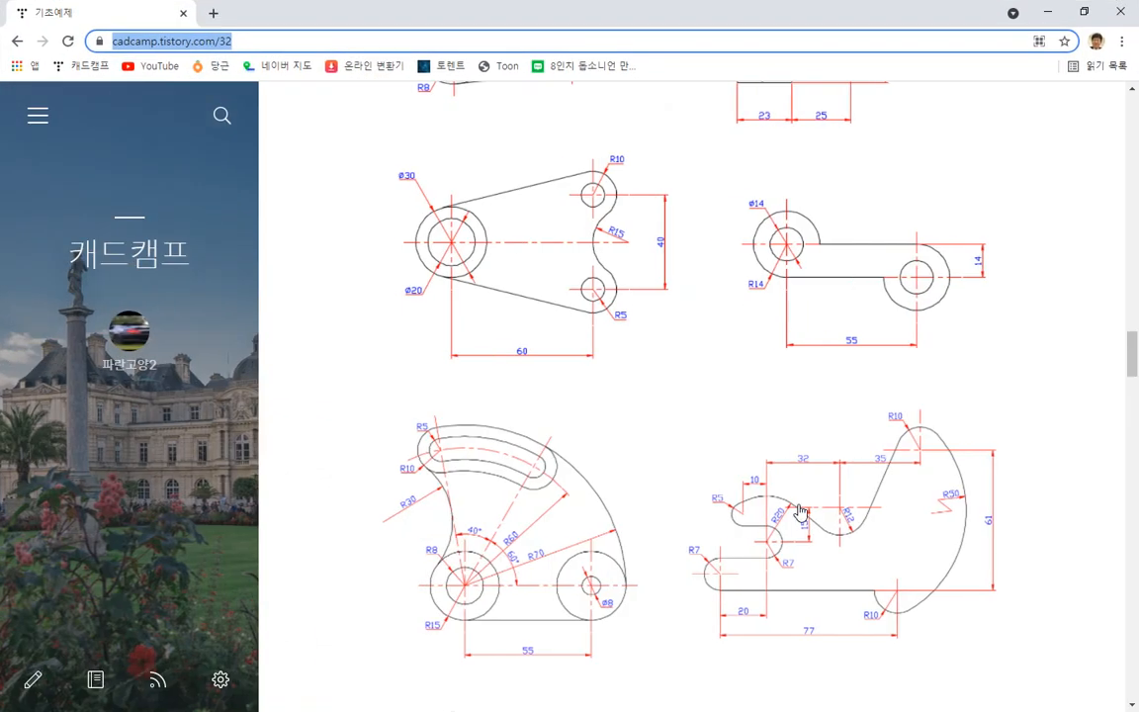
{"action": "scroll", "coordinate": [796, 500], "scroll_direction": "down", "scroll_amount": 2}
{"action": "scroll", "coordinate": [792, 484], "scroll_direction": "up", "scroll_amount": 9}
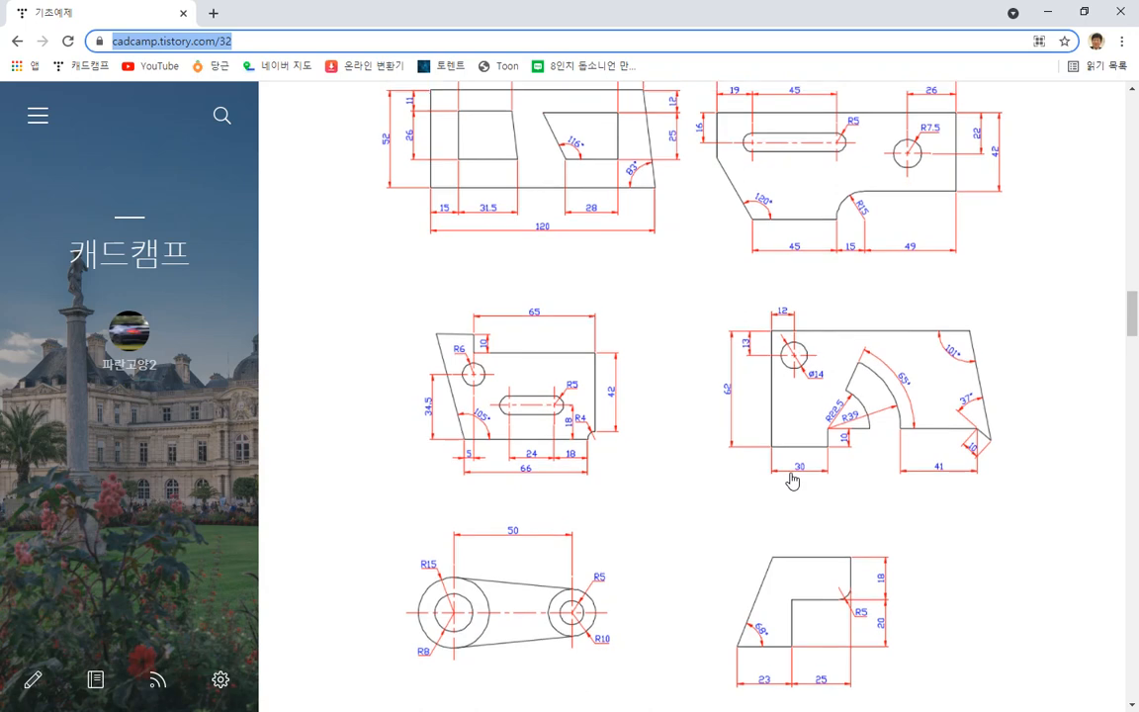
{"action": "scroll", "coordinate": [791, 481], "scroll_direction": "down", "scroll_amount": 1}
{"action": "mouse_move", "coordinate": [919, 506]}
{"action": "left_mouse_down"}
{"action": "mouse_move", "coordinate": [649, 382]}
{"action": "mouse_move", "coordinate": [896, 274]}
{"action": "mouse_move", "coordinate": [996, 471]}
{"action": "mouse_move", "coordinate": [843, 521]}
{"action": "left_mouse_up"}
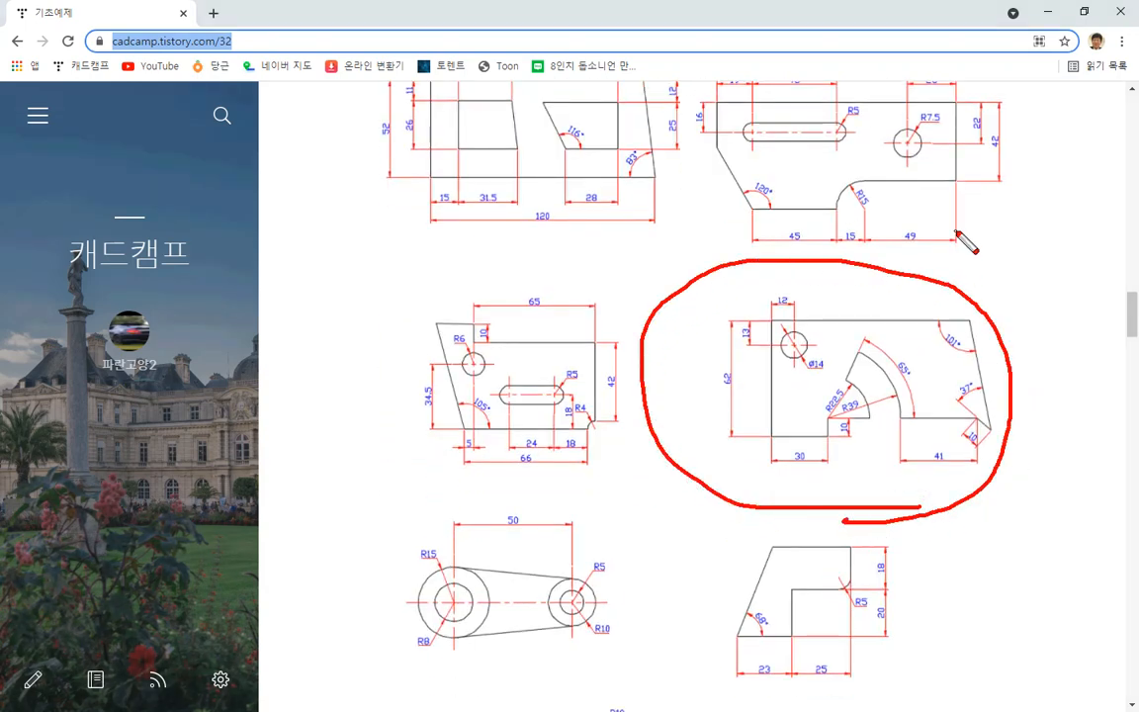
{"action": "left_click_drag", "start_coordinate": [970, 274], "coordinate": [998, 284]}
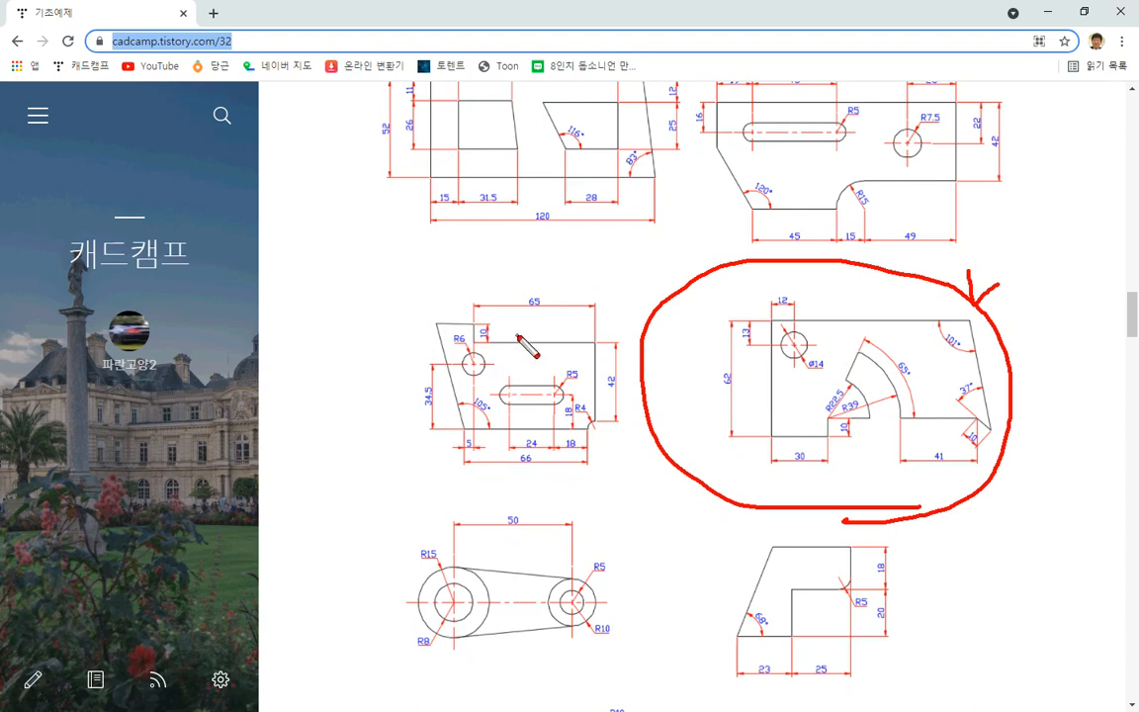
{"action": "key", "text": "Escape"}
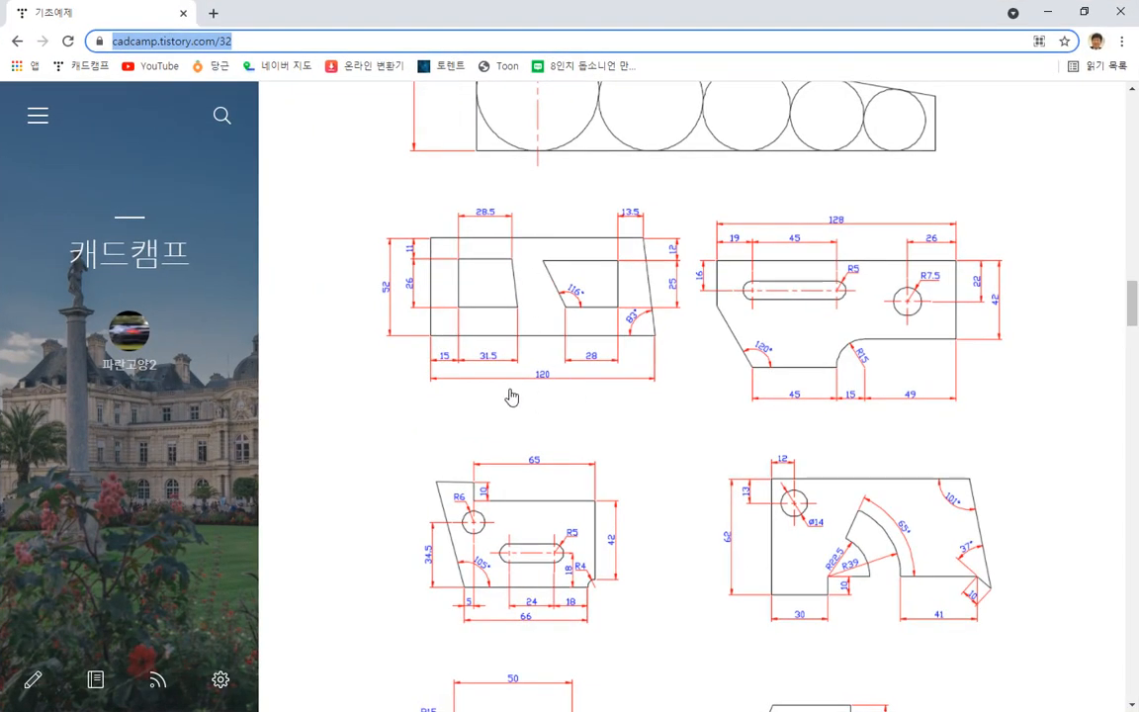
Step: Open the practice drawing with the 83° edge and 116° cutout in its own browser tab for closer reading
{"action": "mouse_move", "coordinate": [503, 391]}
{"action": "left_mouse_down"}
{"action": "mouse_move", "coordinate": [474, 289]}
{"action": "mouse_move", "coordinate": [528, 400]}
{"action": "left_mouse_up"}
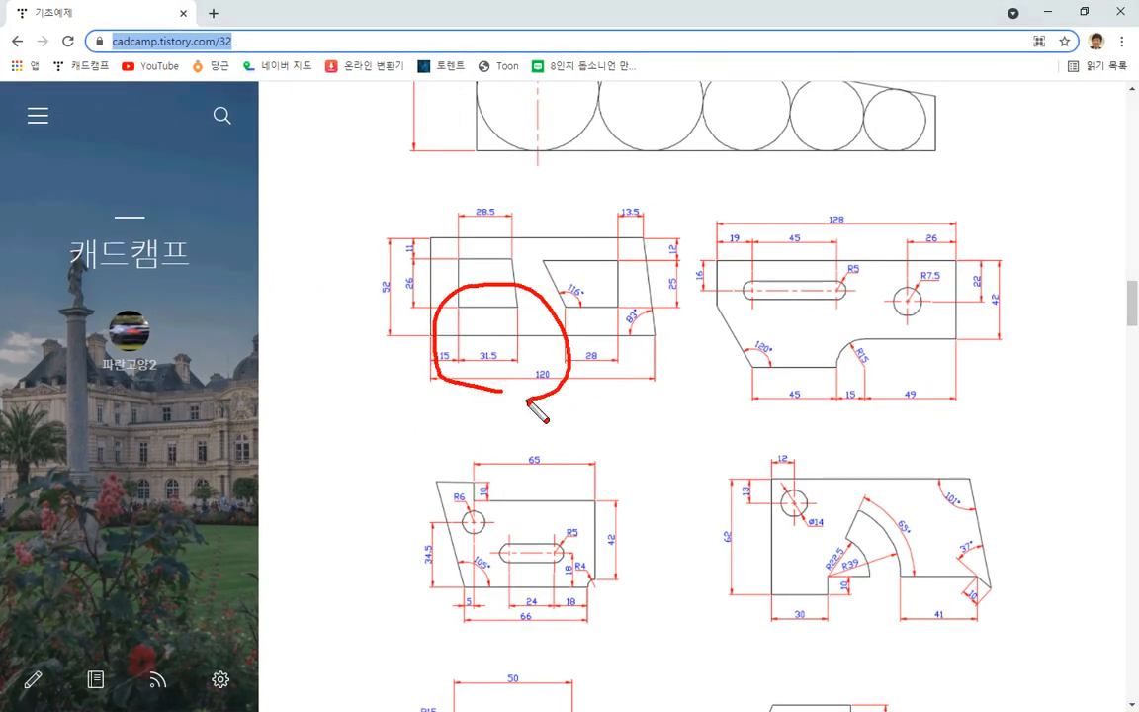
{"action": "key", "text": "Escape"}
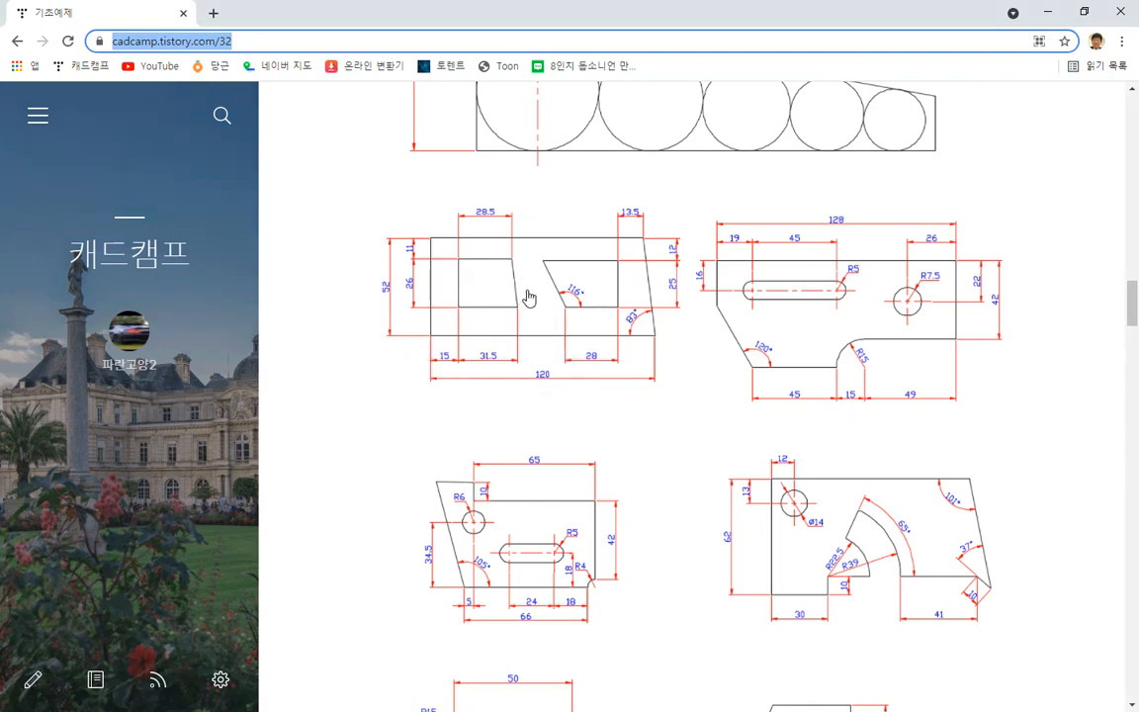
{"action": "right_click", "coordinate": [528, 295]}
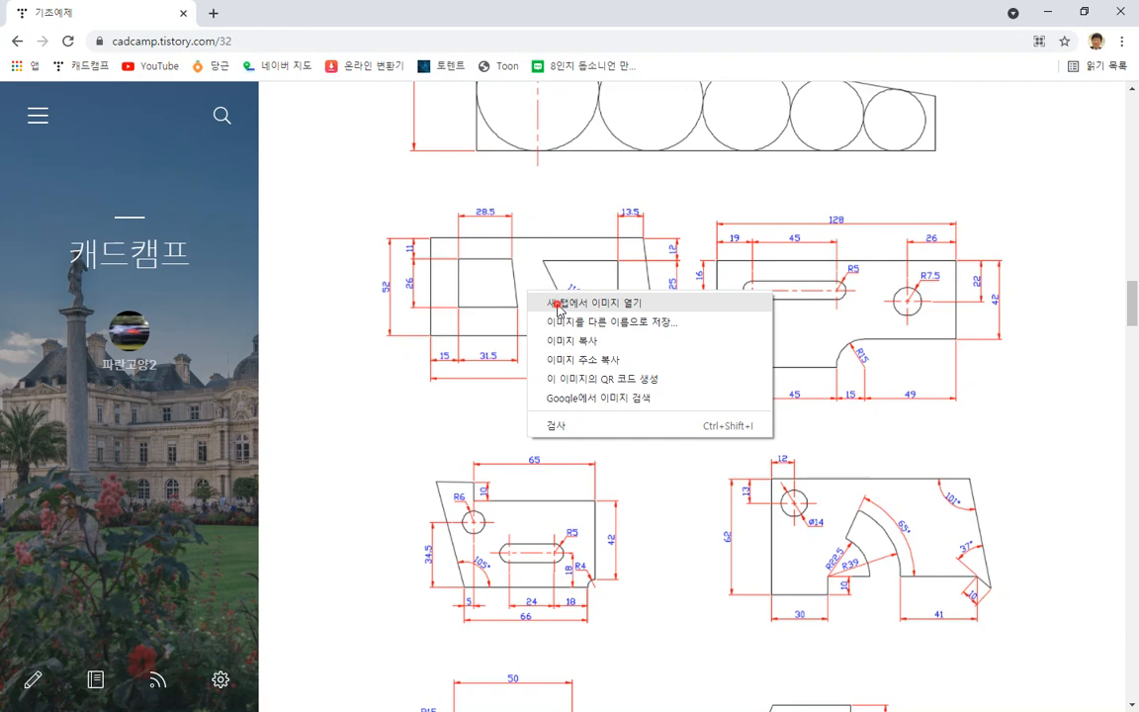
{"action": "left_click", "coordinate": [559, 303]}
{"action": "left_click", "coordinate": [312, 16]}
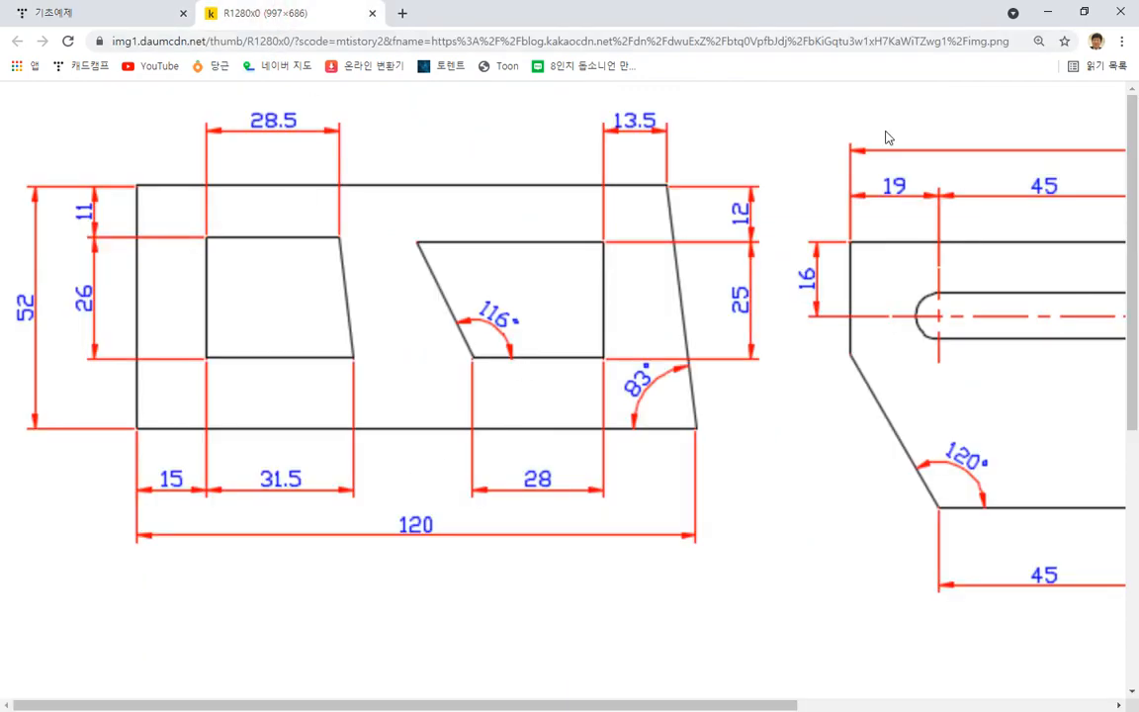
Step: Switch to AutoCAD and draw a vertical line with a longer horizontal line running right from its lower end
{"action": "left_click_drag", "start_coordinate": [756, 7], "coordinate": [0, 26]}
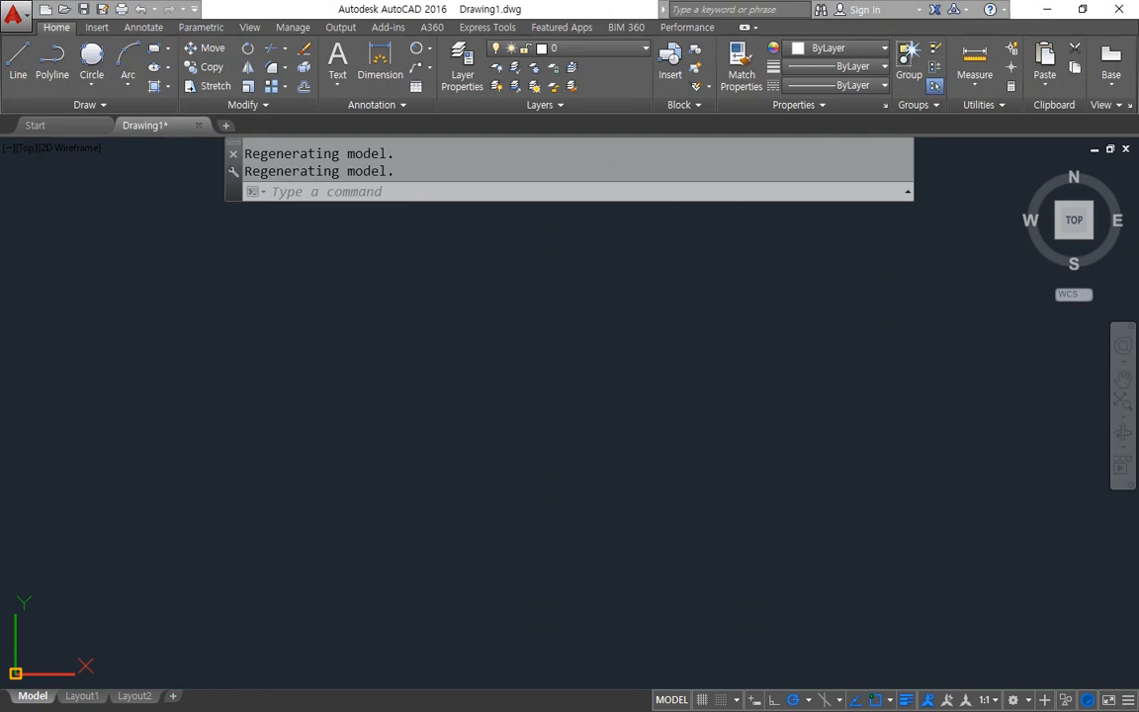
{"action": "left_click", "coordinate": [537, 372]}
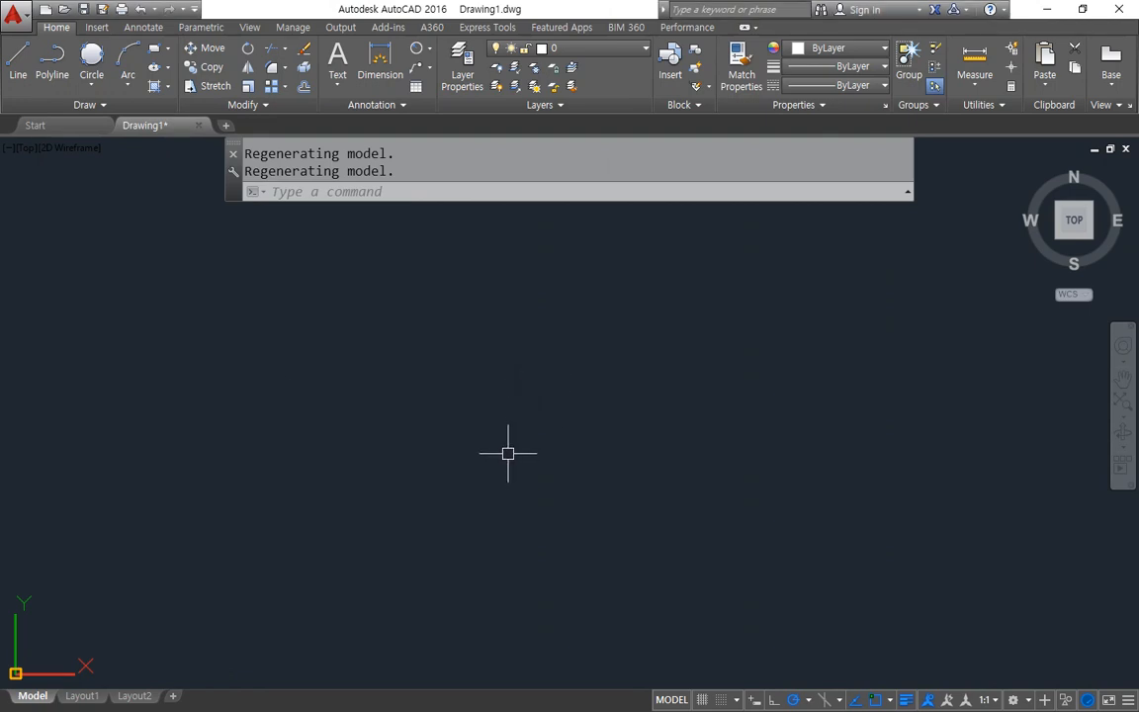
{"action": "type", "text": "l"}
{"action": "key", "text": "Return"}
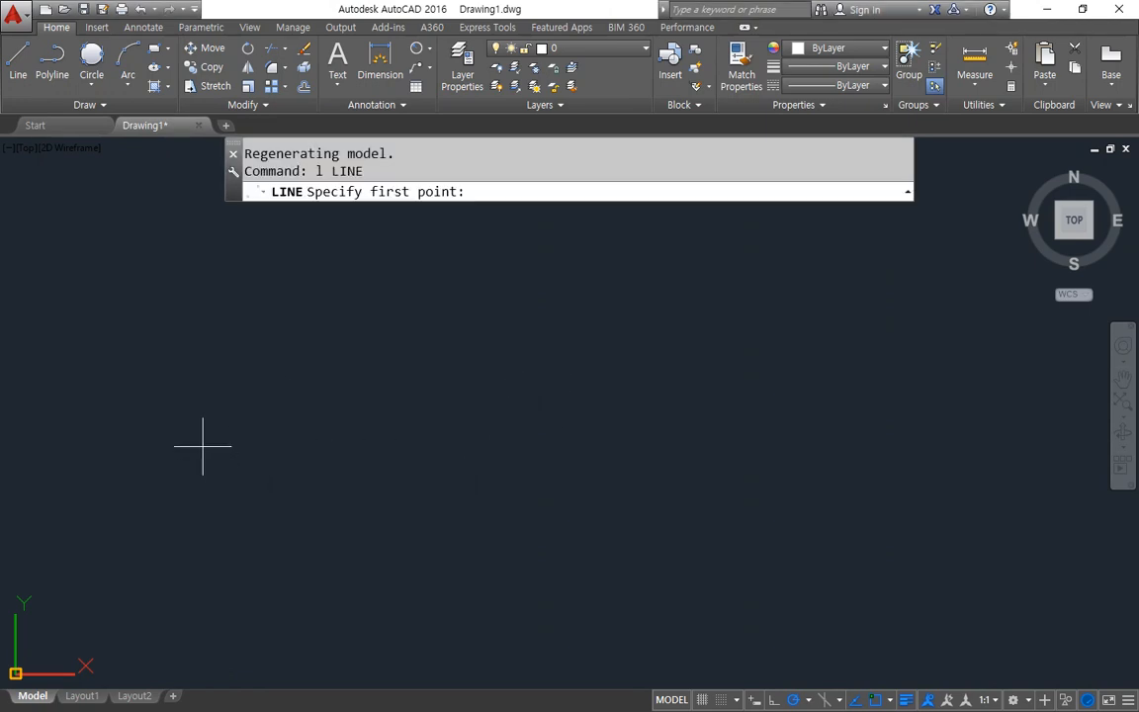
{"action": "left_click", "coordinate": [178, 230]}
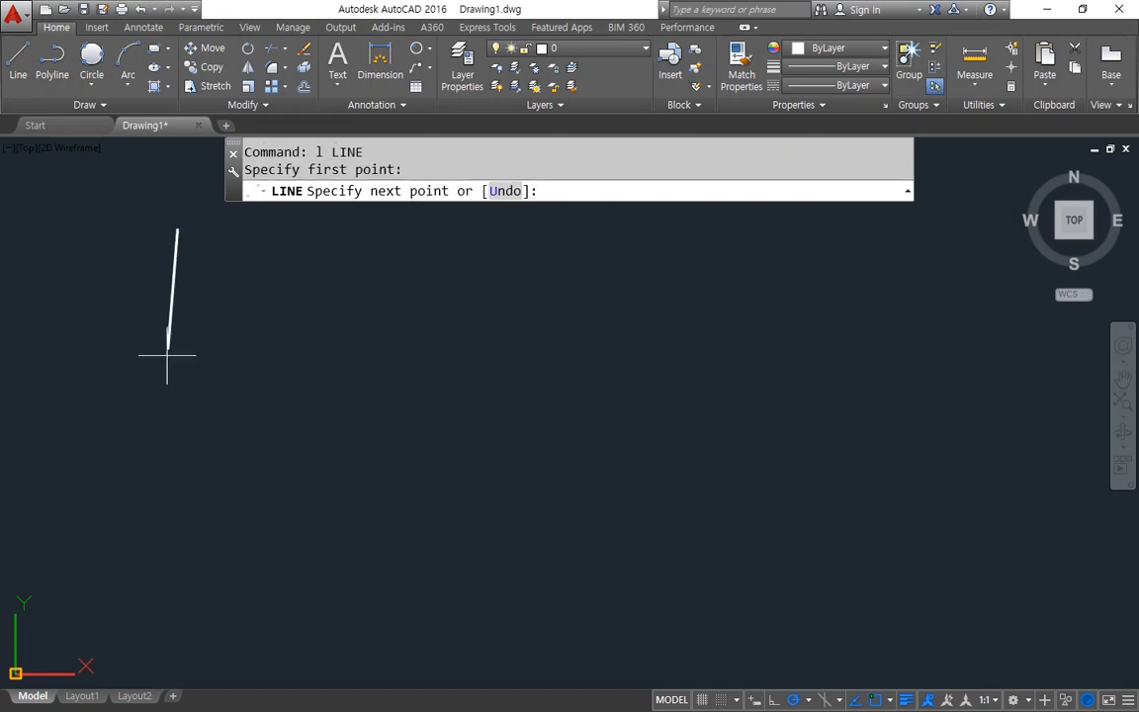
{"action": "left_click", "coordinate": [178, 550]}
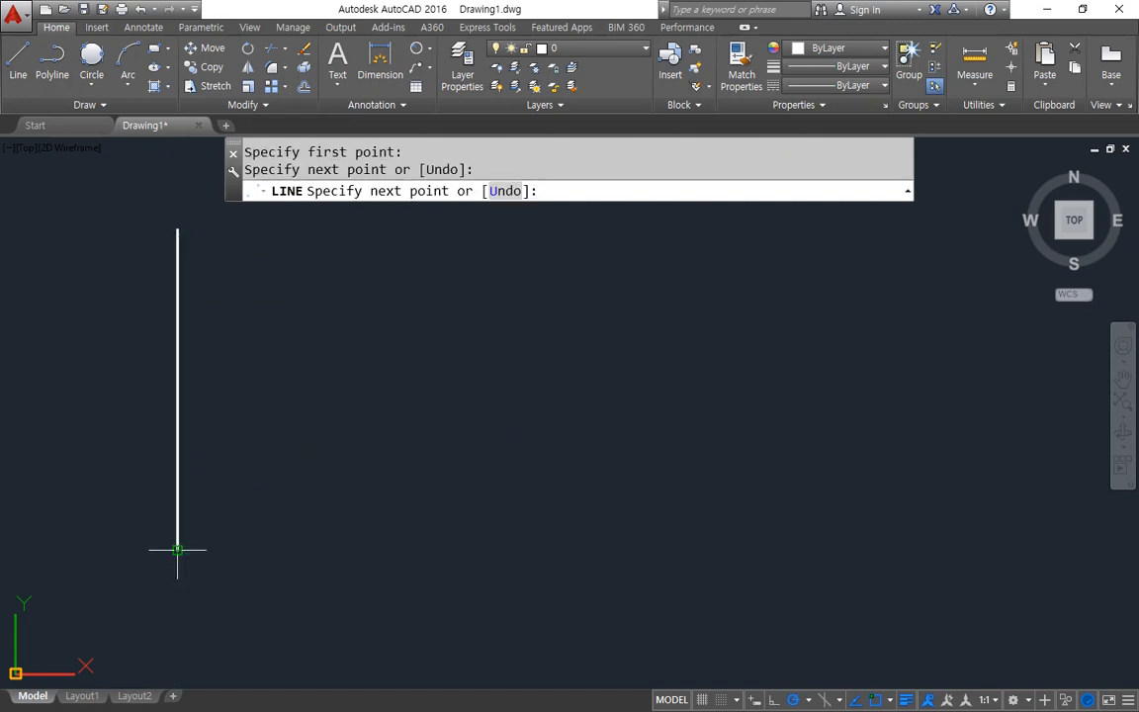
{"action": "left_click", "coordinate": [1011, 550]}
{"action": "key", "text": "Return"}
Step: Offset the horizontal base line upward by 52
{"action": "type", "text": "o"}
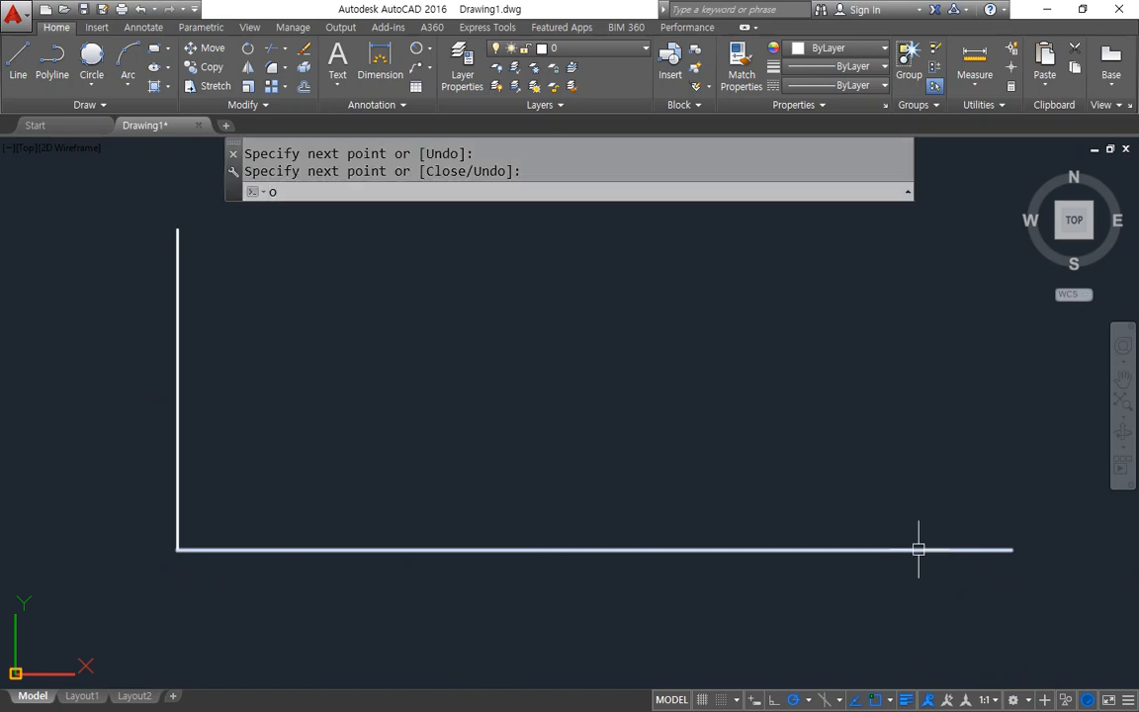
{"action": "key", "text": "Return"}
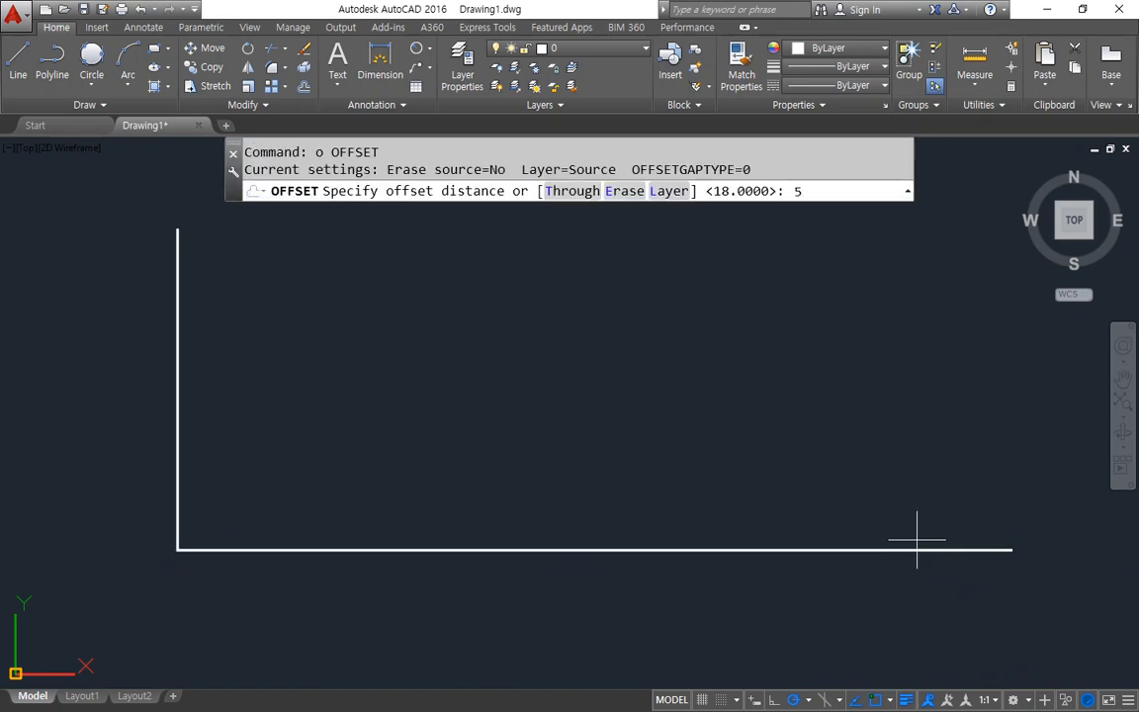
{"action": "type", "text": "52"}
{"action": "key", "text": "Return"}
{"action": "left_click", "coordinate": [446, 539]}
{"action": "left_click", "coordinate": [447, 471]}
Step: Offset the left vertical line to the right by 120
{"action": "type", "text": "o"}
{"action": "key", "text": "Return"}
{"action": "type", "text": "120"}
{"action": "key", "text": "Return"}
{"action": "left_click", "coordinate": [178, 504]}
{"action": "left_click", "coordinate": [498, 509]}
{"action": "key", "text": "Return"}
Step: Trim the overhanging line ends to leave a closed 120 by 52 rectangle
{"action": "type", "text": "tr"}
{"action": "key", "text": "Return"}
{"action": "key", "text": "Return"}
{"action": "left_click", "coordinate": [541, 608]}
{"action": "left_click", "coordinate": [502, 411]}
{"action": "left_click", "coordinate": [460, 439]}
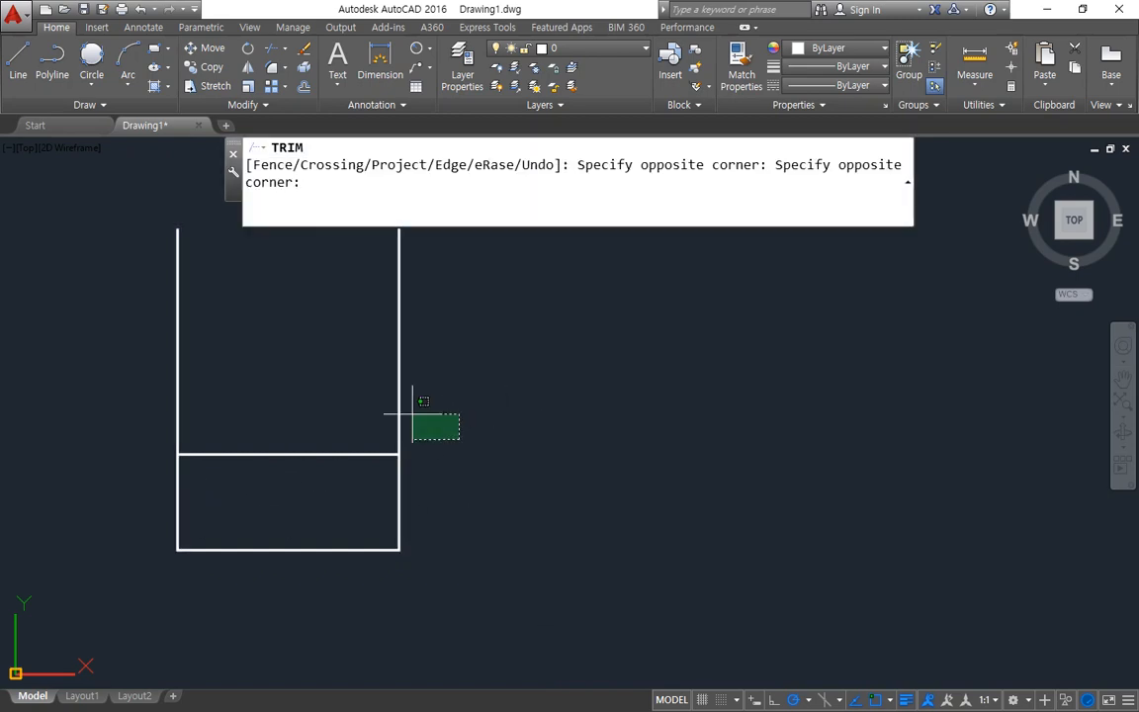
{"action": "left_click", "coordinate": [155, 259]}
{"action": "key", "text": "Return"}
{"action": "scroll", "coordinate": [233, 573], "scroll_direction": "up", "scroll_amount": 2}
{"action": "middle_click_drag", "start_coordinate": [228, 529], "coordinate": [344, 496]}
{"action": "middle_click_drag", "start_coordinate": [539, 410], "coordinate": [534, 435]}
{"action": "left_click_drag", "start_coordinate": [751, 444], "coordinate": [658, 489]}
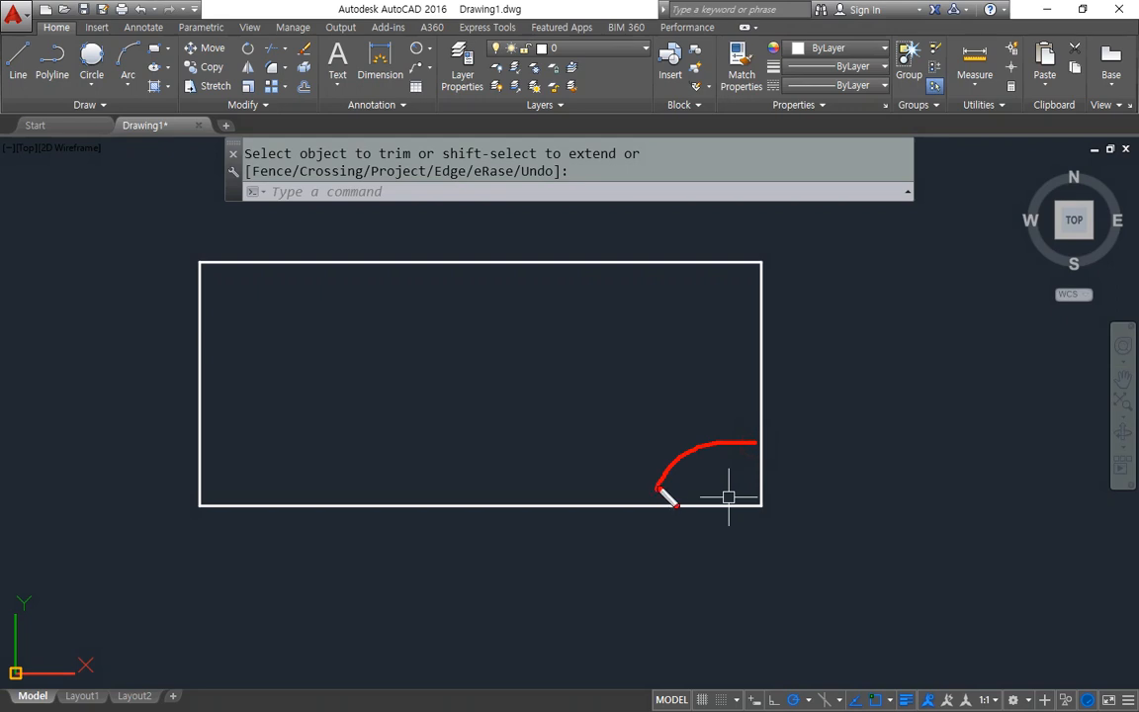
{"action": "left_click_drag", "start_coordinate": [562, 401], "coordinate": [563, 432]}
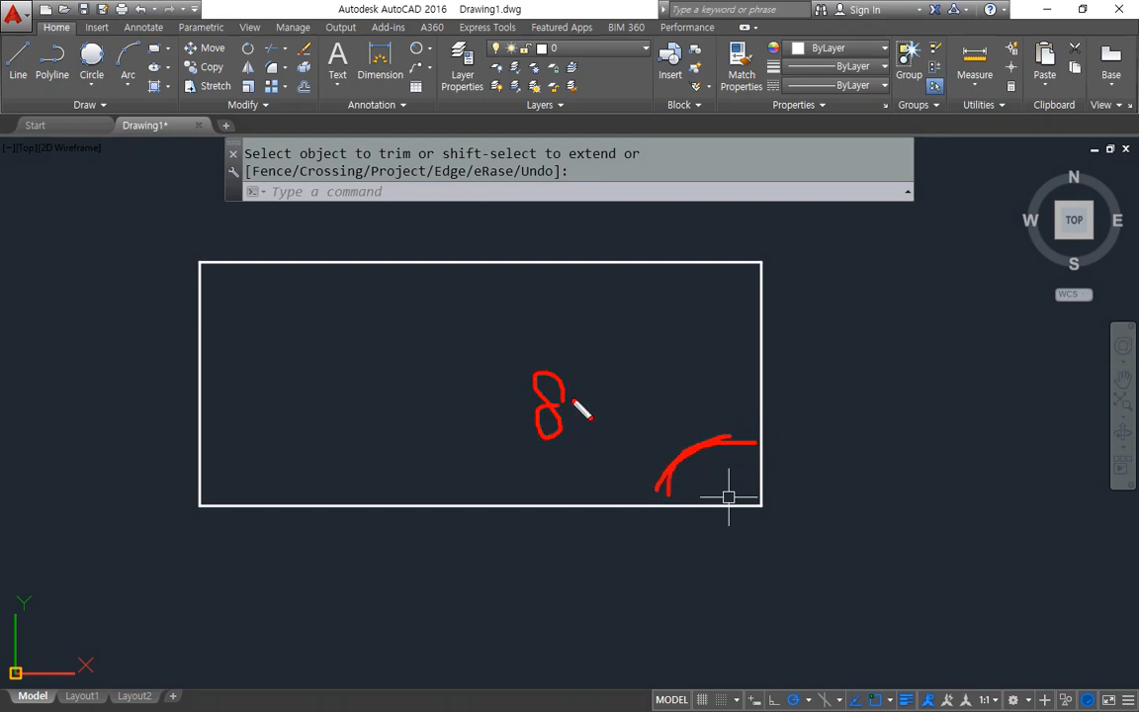
{"action": "left_click_drag", "start_coordinate": [759, 499], "coordinate": [611, 249]}
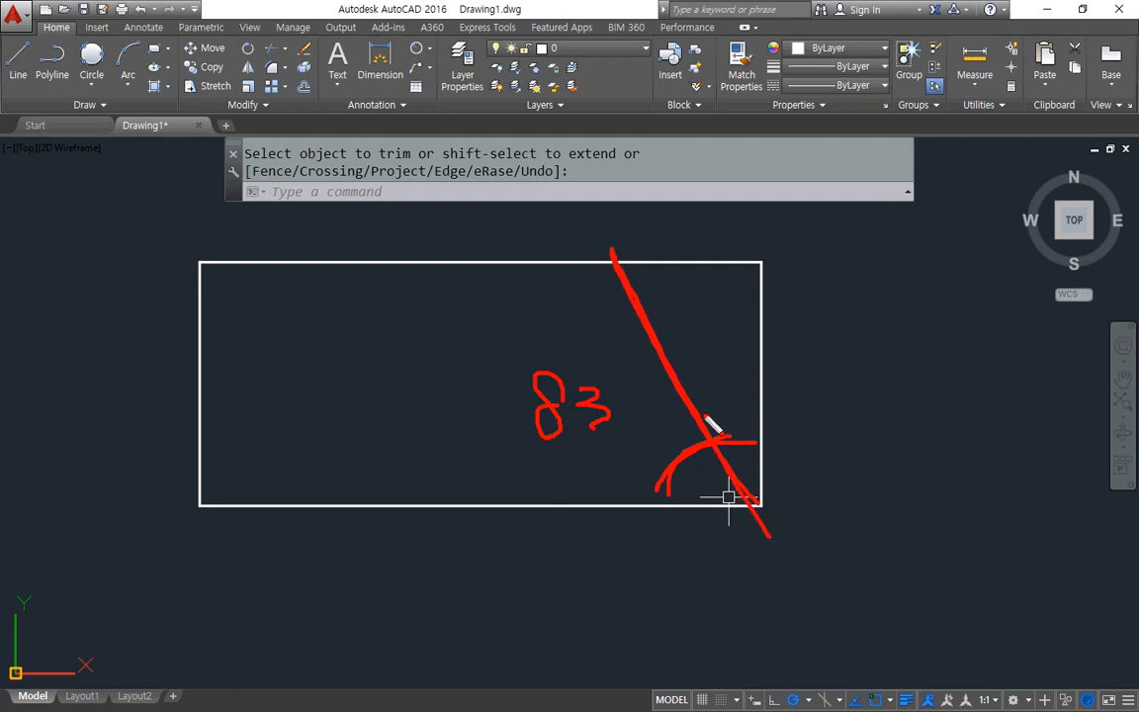
{"action": "mouse_move", "coordinate": [761, 505]}
{"action": "left_mouse_down"}
{"action": "mouse_move", "coordinate": [933, 506]}
{"action": "mouse_move", "coordinate": [716, 388]}
{"action": "mouse_move", "coordinate": [726, 393]}
{"action": "left_mouse_up"}
{"action": "left_click_drag", "start_coordinate": [781, 328], "coordinate": [842, 395]}
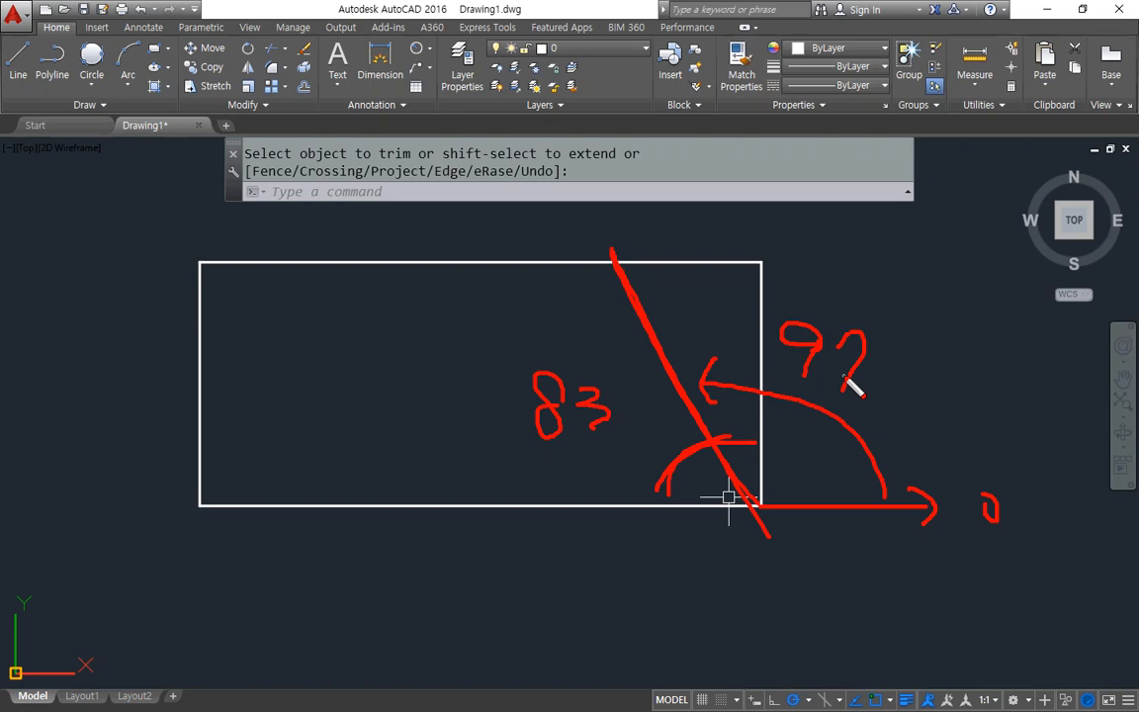
{"action": "left_click_drag", "start_coordinate": [887, 510], "coordinate": [407, 508]}
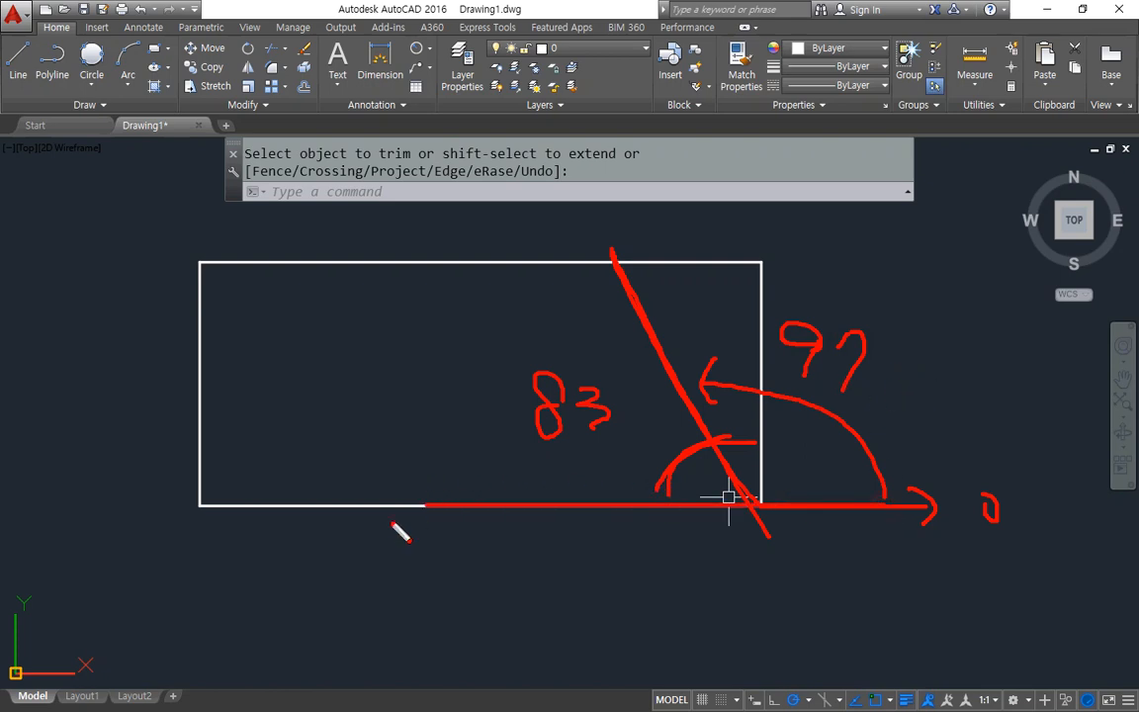
{"action": "left_click_drag", "start_coordinate": [388, 580], "coordinate": [384, 596]}
{"action": "left_click_drag", "start_coordinate": [420, 552], "coordinate": [462, 588]}
{"action": "mouse_move", "coordinate": [605, 479]}
{"action": "left_mouse_down"}
{"action": "mouse_move", "coordinate": [579, 338]}
{"action": "mouse_move", "coordinate": [611, 474]}
{"action": "left_mouse_up"}
{"action": "mouse_move", "coordinate": [826, 396]}
{"action": "left_mouse_down"}
{"action": "mouse_move", "coordinate": [760, 364]}
{"action": "mouse_move", "coordinate": [964, 387]}
{"action": "mouse_move", "coordinate": [868, 440]}
{"action": "left_mouse_up"}
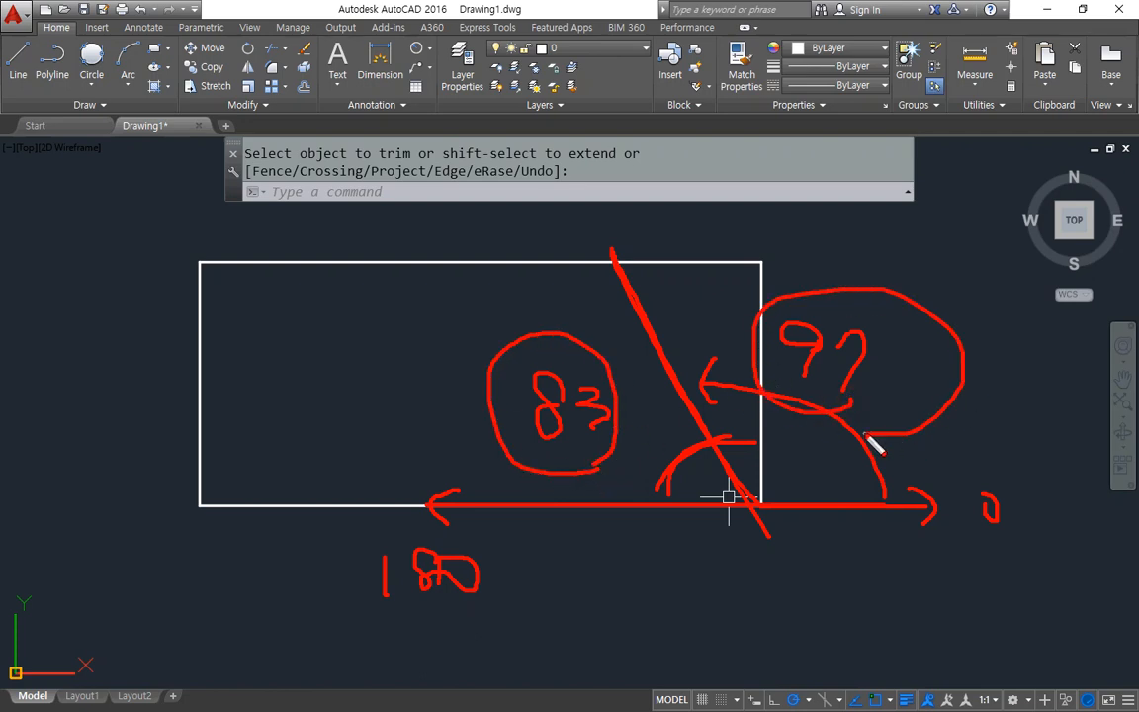
{"action": "key", "text": "Escape"}
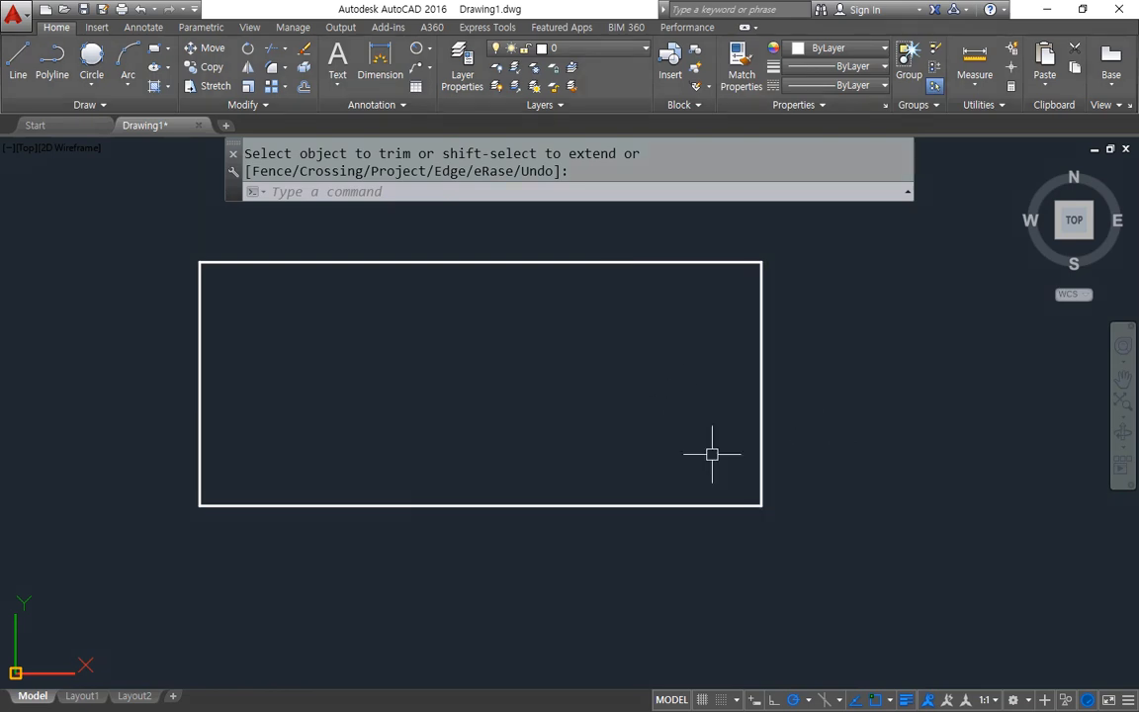
{"action": "type", "text": "l"}
{"action": "key", "text": "Return"}
{"action": "left_click", "coordinate": [759, 505]}
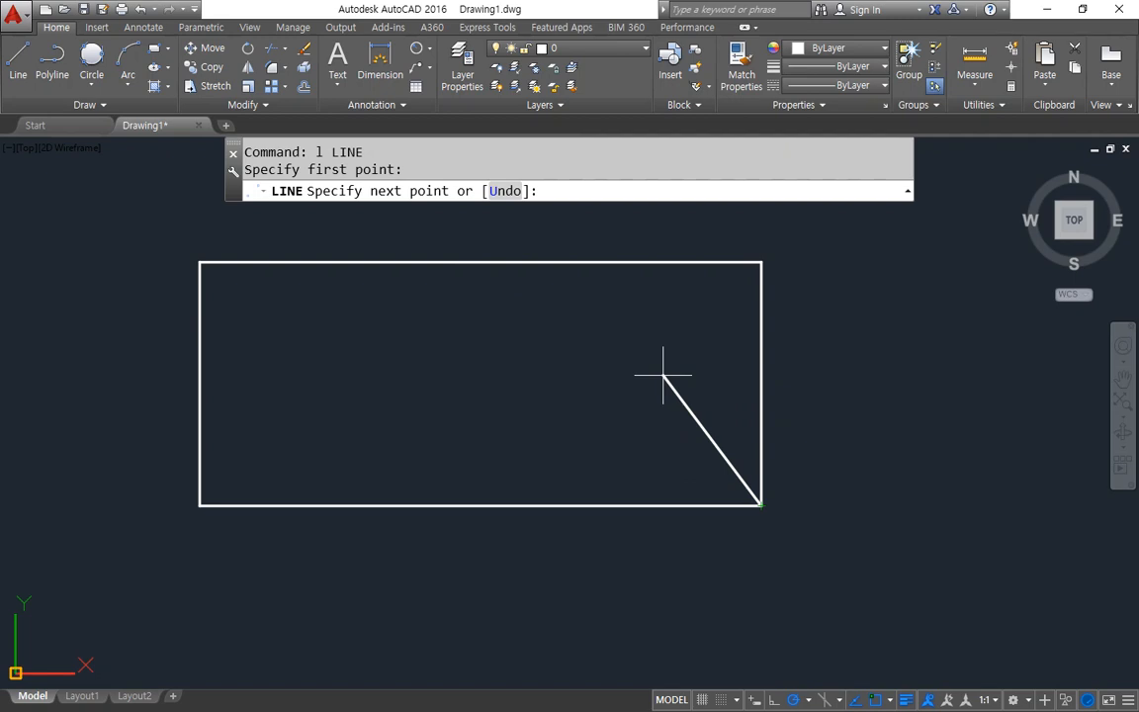
{"action": "type", "text": "@100<97"}
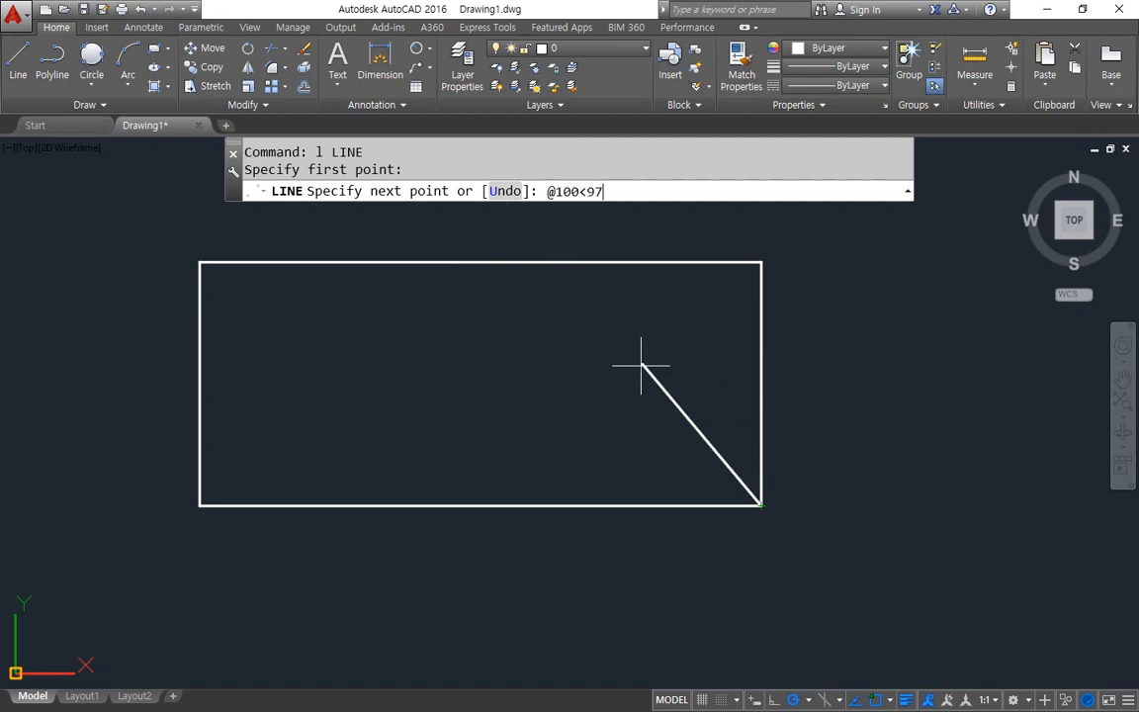
{"action": "key", "text": "Return"}
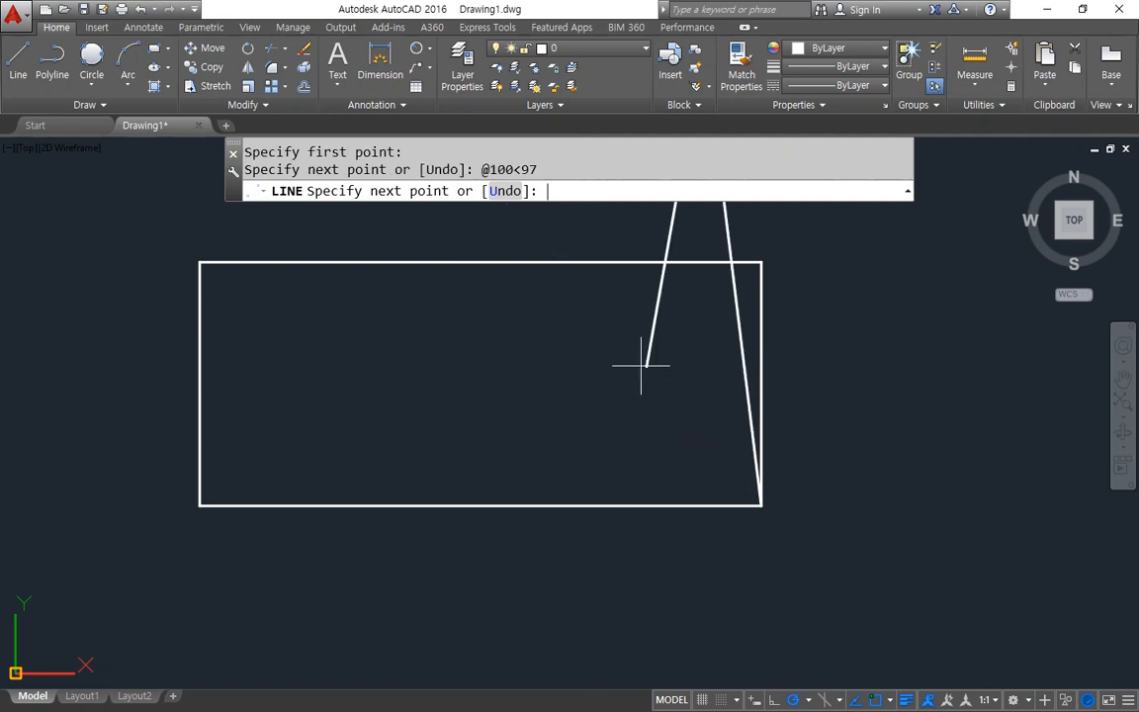
{"action": "key", "text": "Escape"}
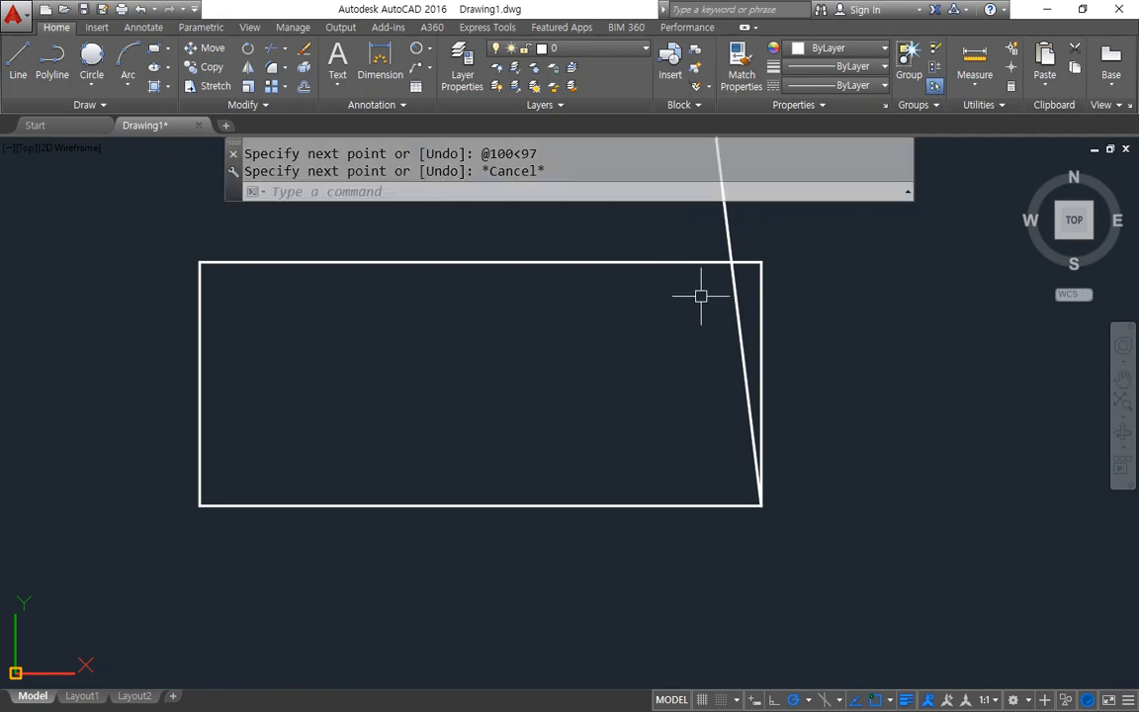
Step: Erase the slanted line starting at the rectangle's lower-right corner
{"action": "left_click", "coordinate": [735, 301]}
{"action": "type", "text": "e"}
{"action": "key", "text": "Return"}
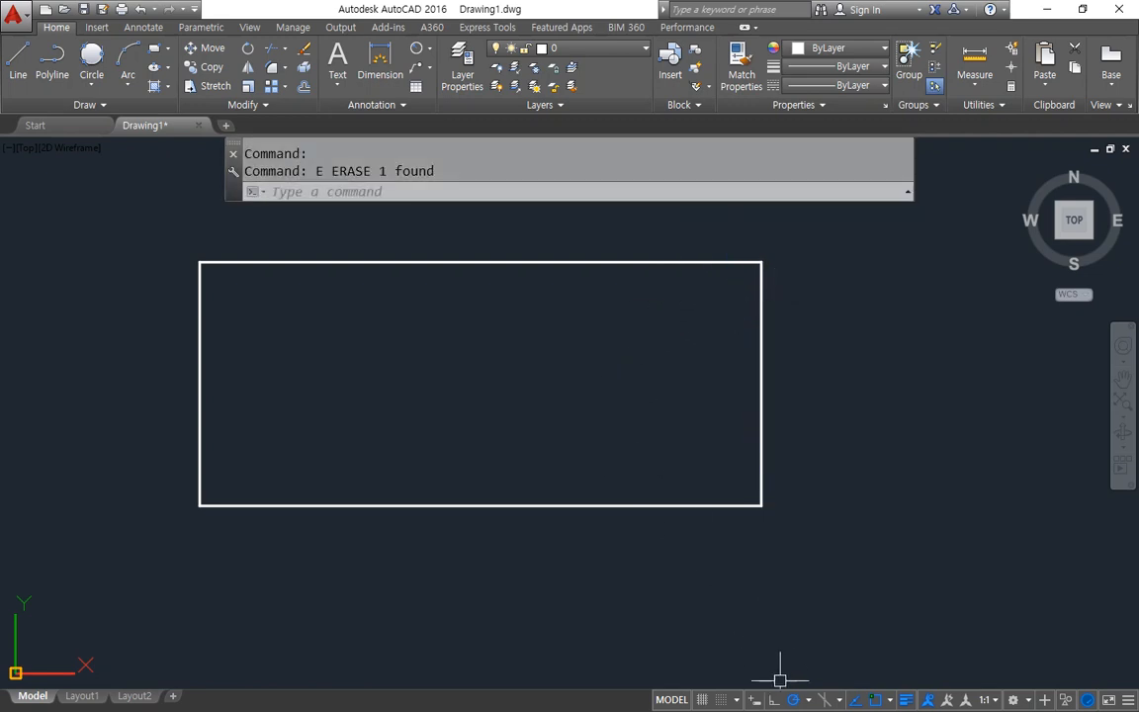
Step: Add 97 as an additional polar tracking angle in the drafting settings
{"action": "left_click", "coordinate": [809, 701]}
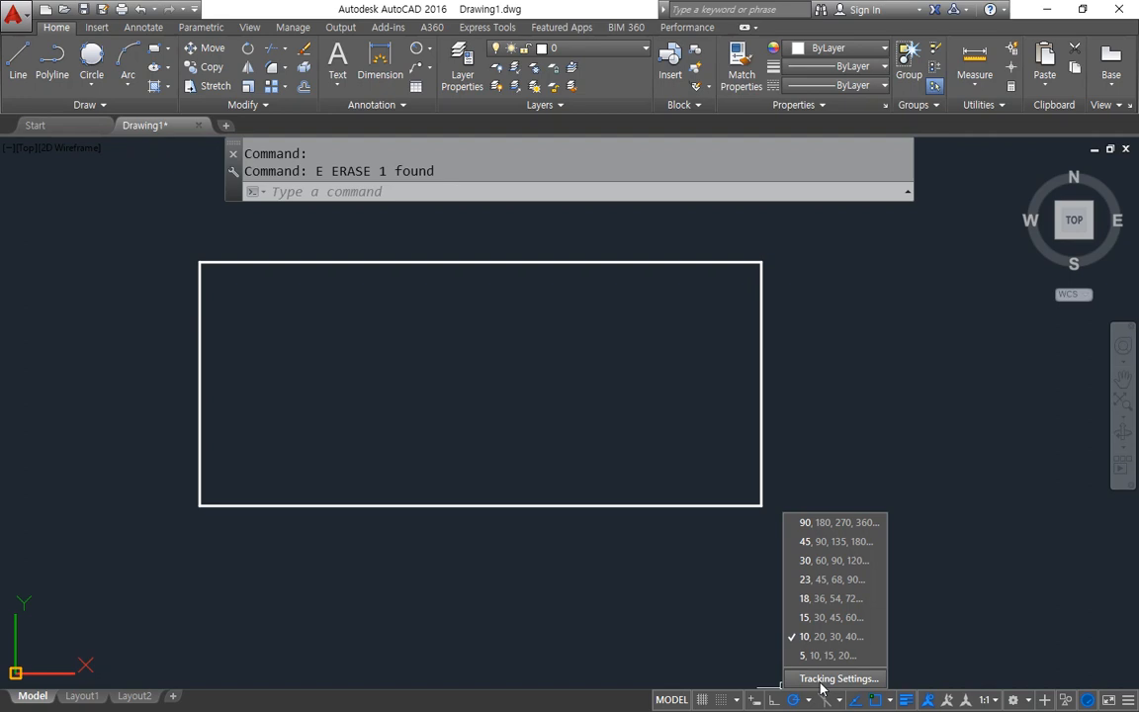
{"action": "left_click", "coordinate": [837, 678]}
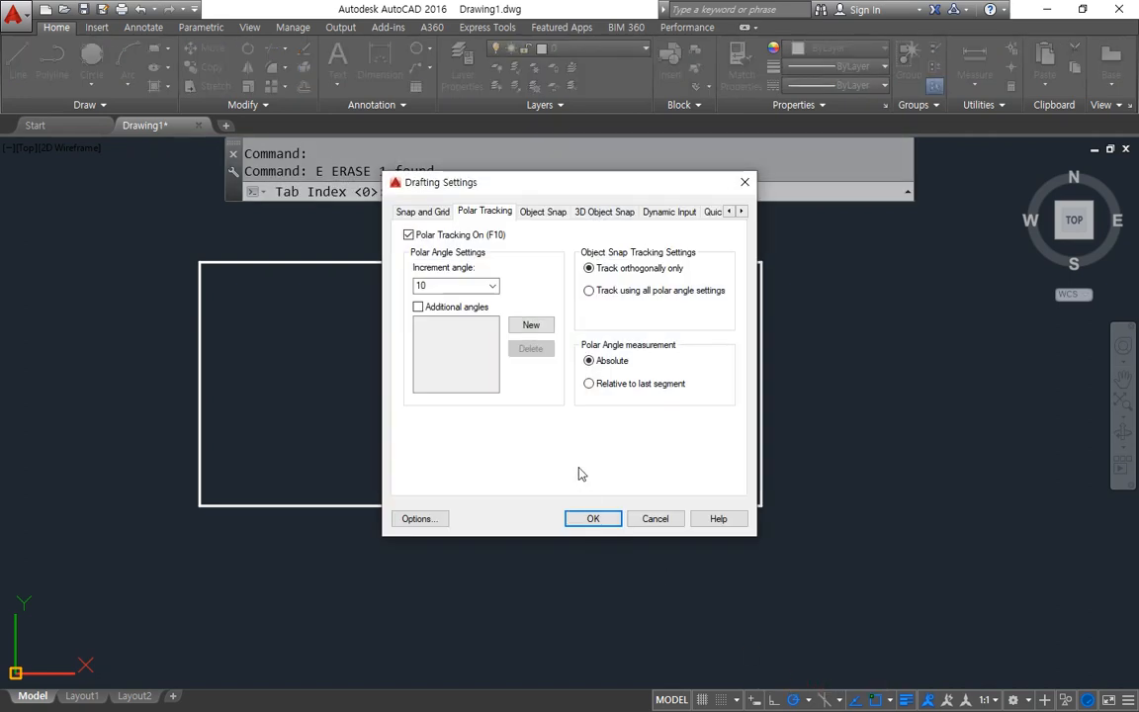
{"action": "mouse_move", "coordinate": [484, 386]}
{"action": "left_mouse_down"}
{"action": "mouse_move", "coordinate": [394, 316]}
{"action": "mouse_move", "coordinate": [511, 423]}
{"action": "mouse_move", "coordinate": [458, 326]}
{"action": "mouse_move", "coordinate": [482, 419]}
{"action": "mouse_move", "coordinate": [486, 374]}
{"action": "mouse_move", "coordinate": [466, 404]}
{"action": "left_mouse_up"}
{"action": "key", "text": "e"}
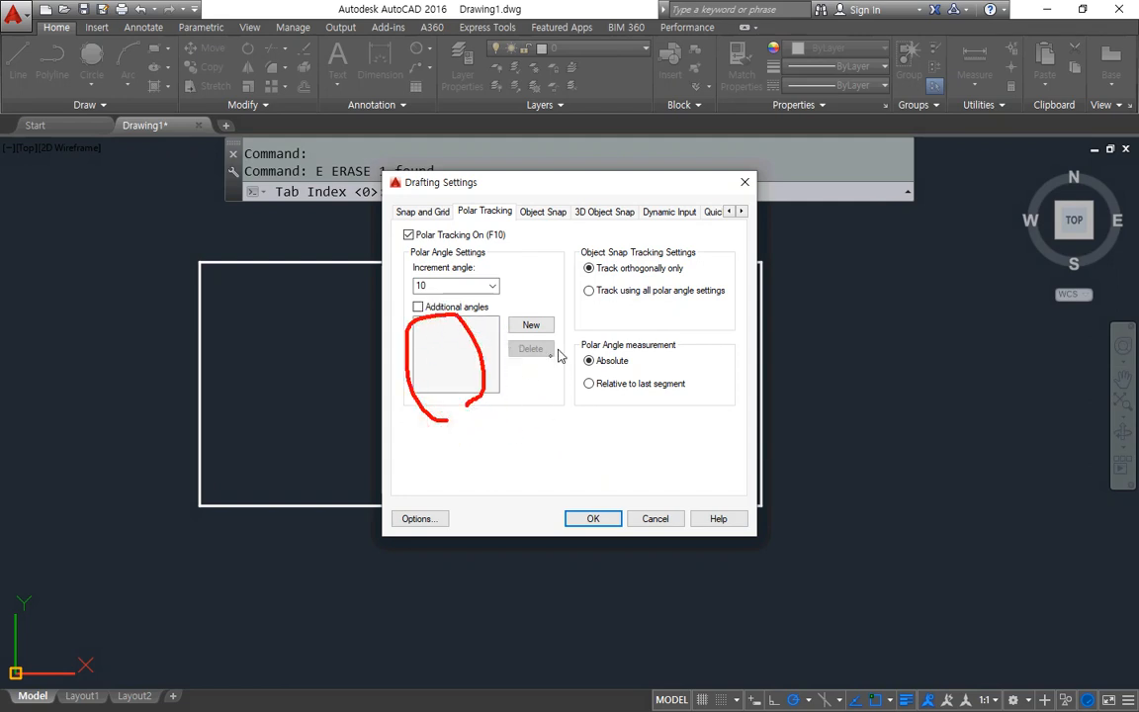
{"action": "key", "text": "Escape"}
{"action": "left_click", "coordinate": [538, 327]}
{"action": "type", "text": "9"}
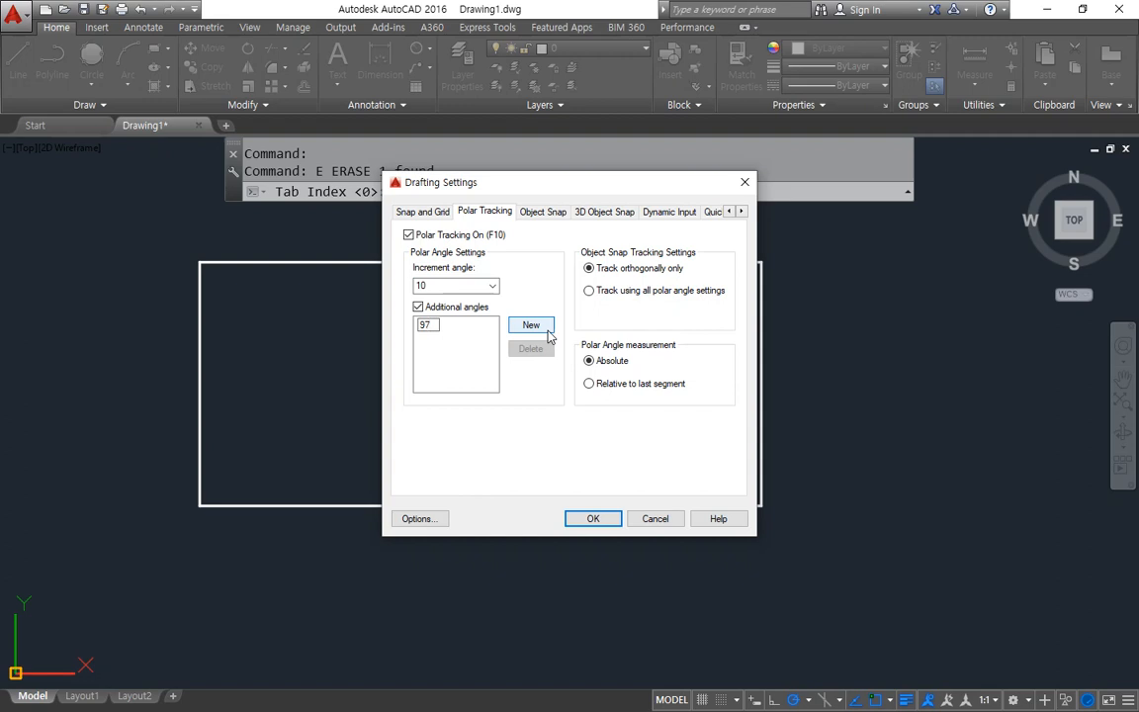
{"action": "type", "text": "7"}
{"action": "left_click", "coordinate": [447, 362]}
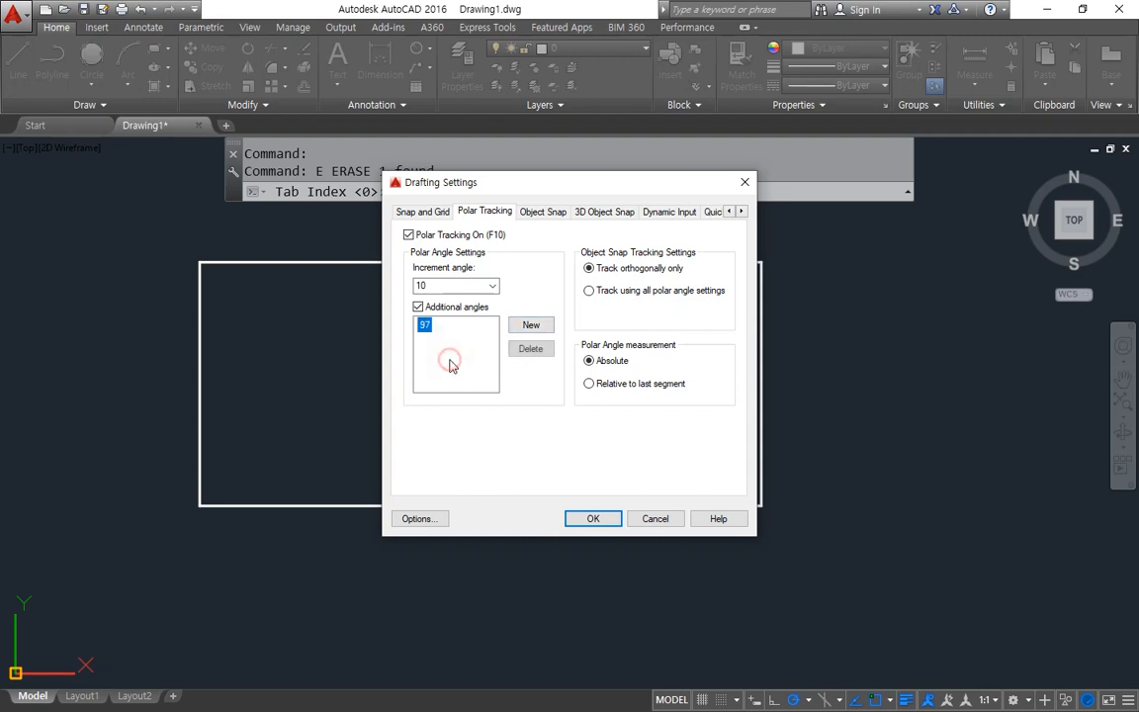
{"action": "left_click", "coordinate": [593, 520]}
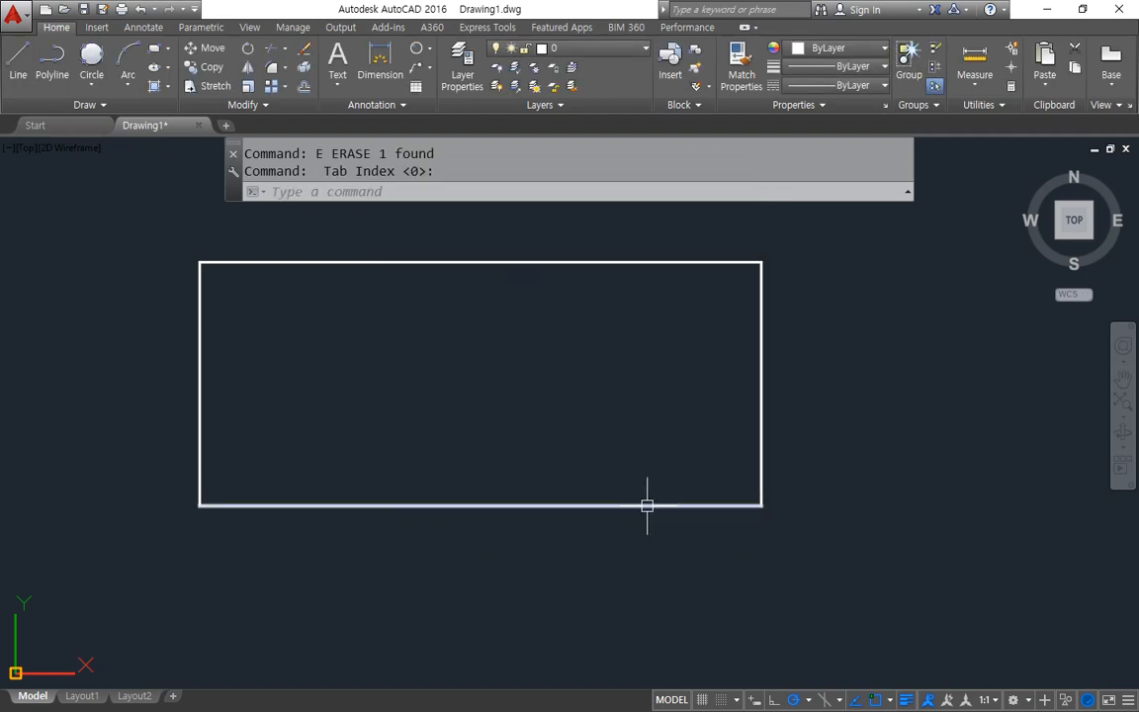
Step: Draw a line from the rectangle's lower-right corner along the 97-degree tracking direction up to the top edge
{"action": "type", "text": "1"}
{"action": "key", "text": "Return"}
{"action": "left_click", "coordinate": [756, 505]}
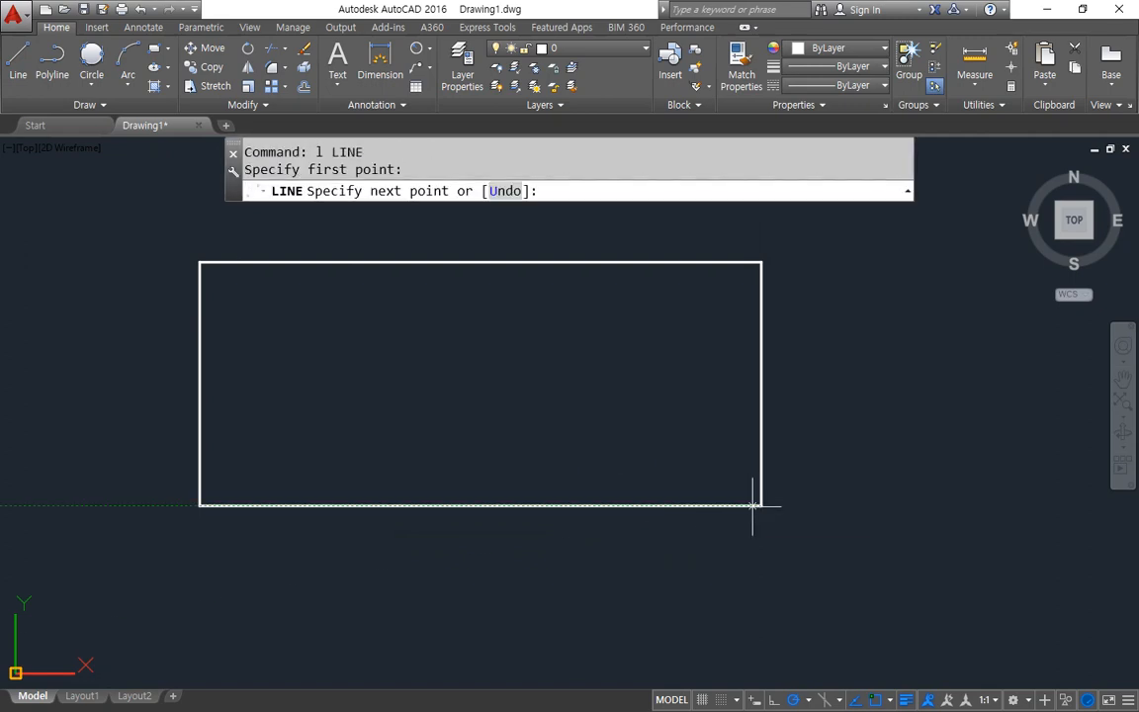
{"action": "left_click", "coordinate": [728, 262]}
{"action": "key", "text": "Escape"}
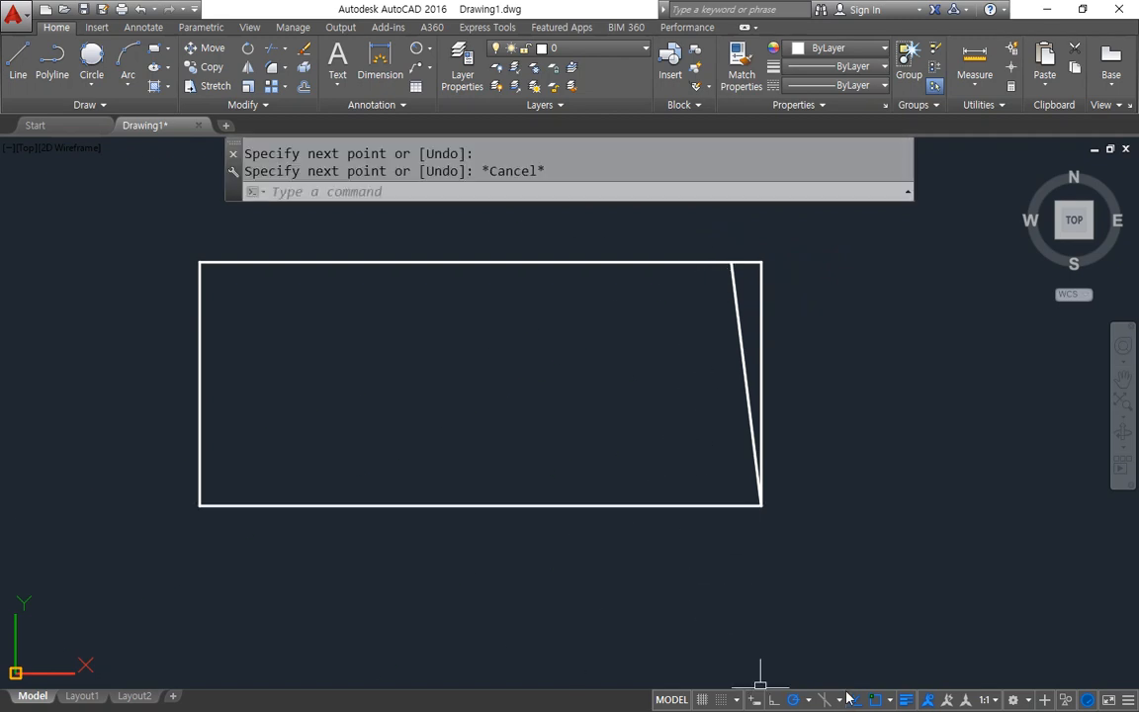
Step: Delete the additional 97-degree polar tracking angle from the drafting settings
{"action": "left_click", "coordinate": [812, 698]}
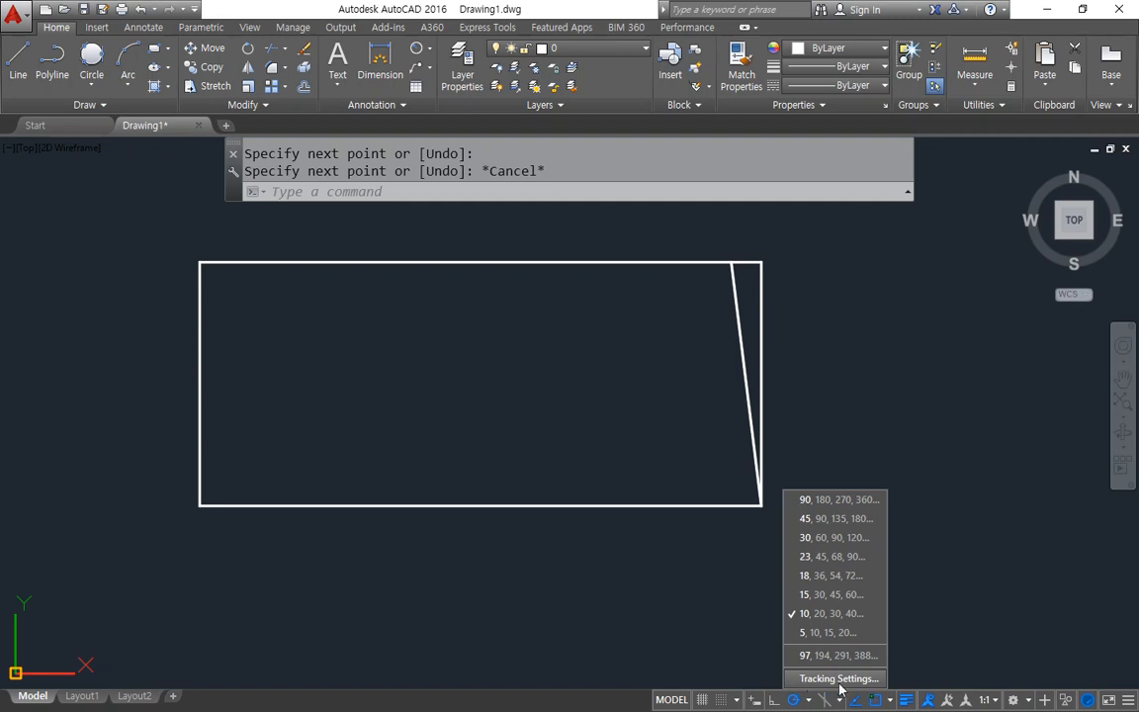
{"action": "left_click", "coordinate": [833, 678]}
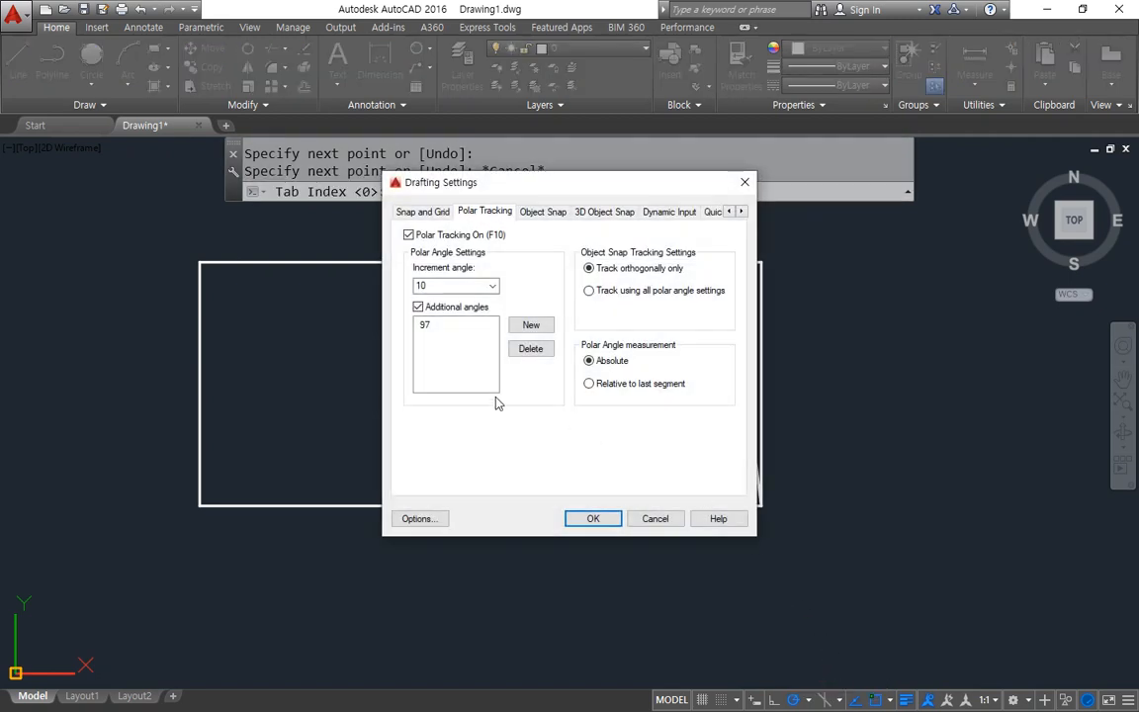
{"action": "left_click", "coordinate": [521, 348]}
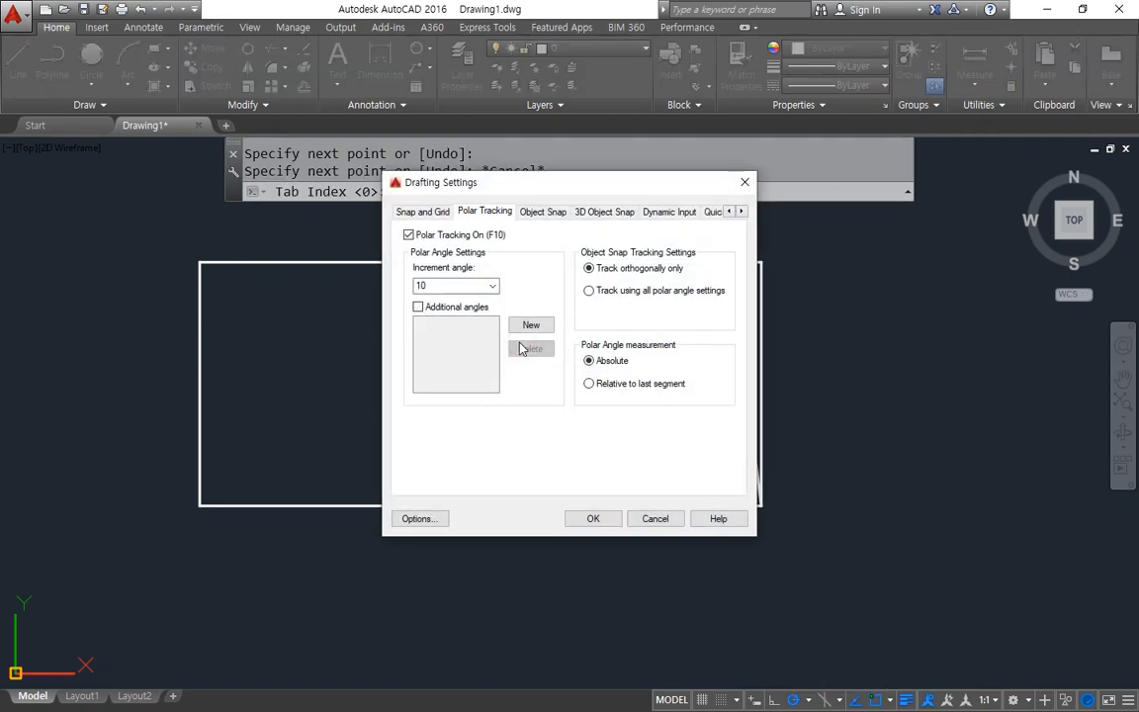
{"action": "left_click", "coordinate": [590, 519]}
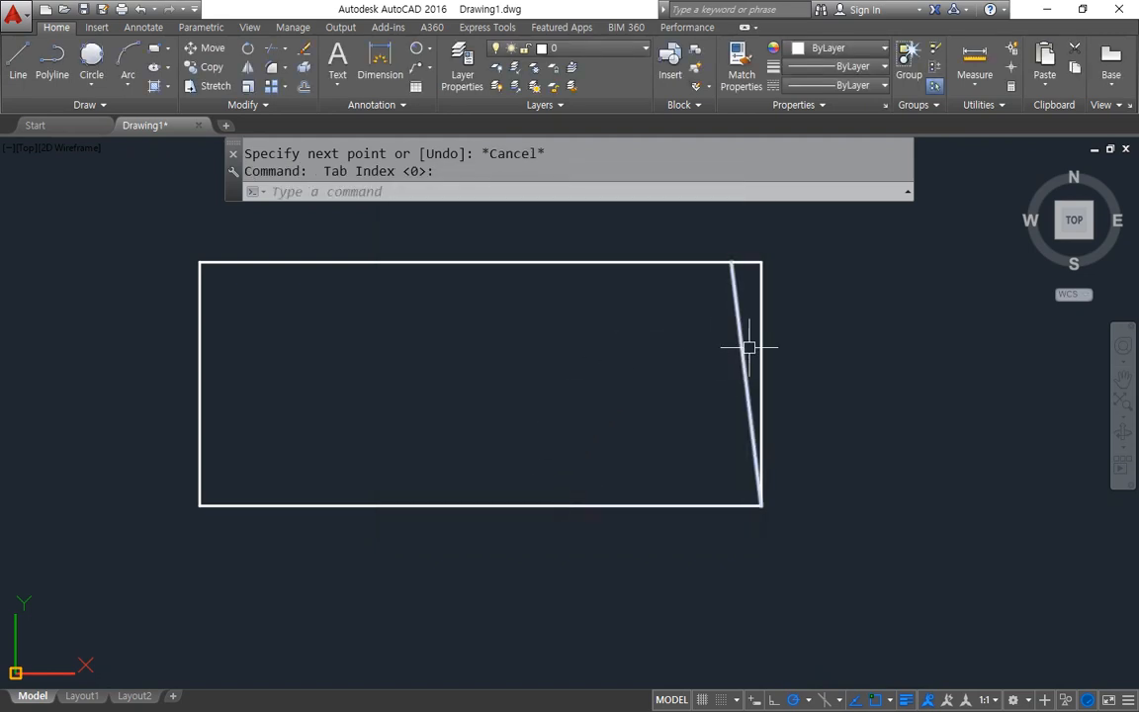
Step: Trim the top edge beyond the slanted line and erase the rectangle's vertical right edge
{"action": "type", "text": "tr"}
{"action": "key", "text": "Return"}
{"action": "key", "text": "Return"}
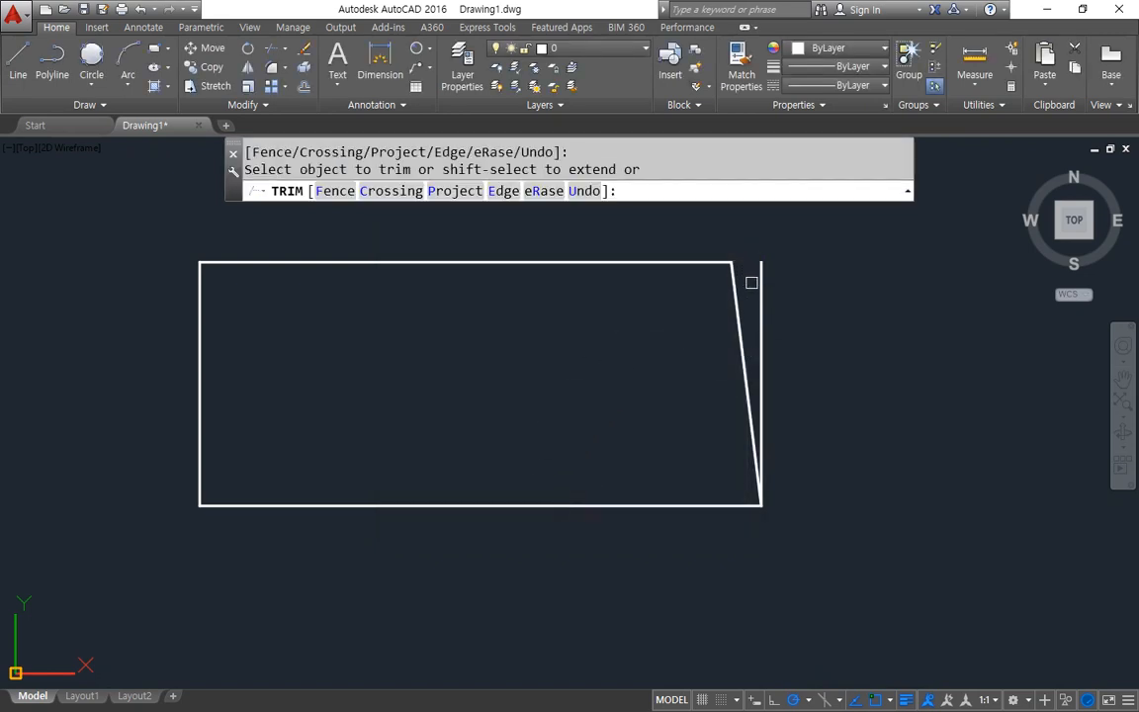
{"action": "key", "text": "Return"}
{"action": "left_click", "coordinate": [758, 298]}
{"action": "type", "text": "e"}
{"action": "key", "text": "Return"}
{"action": "middle_click_drag", "start_coordinate": [299, 356], "coordinate": [301, 357]}
{"action": "mouse_move", "coordinate": [261, 454]}
{"action": "left_mouse_down"}
{"action": "mouse_move", "coordinate": [248, 463]}
{"action": "mouse_move", "coordinate": [255, 273]}
{"action": "left_mouse_up"}
{"action": "mouse_move", "coordinate": [250, 432]}
{"action": "left_mouse_down"}
{"action": "mouse_move", "coordinate": [744, 400]}
{"action": "mouse_move", "coordinate": [702, 445]}
{"action": "left_mouse_up"}
{"action": "key", "text": "Escape"}
{"action": "key", "text": "Return"}
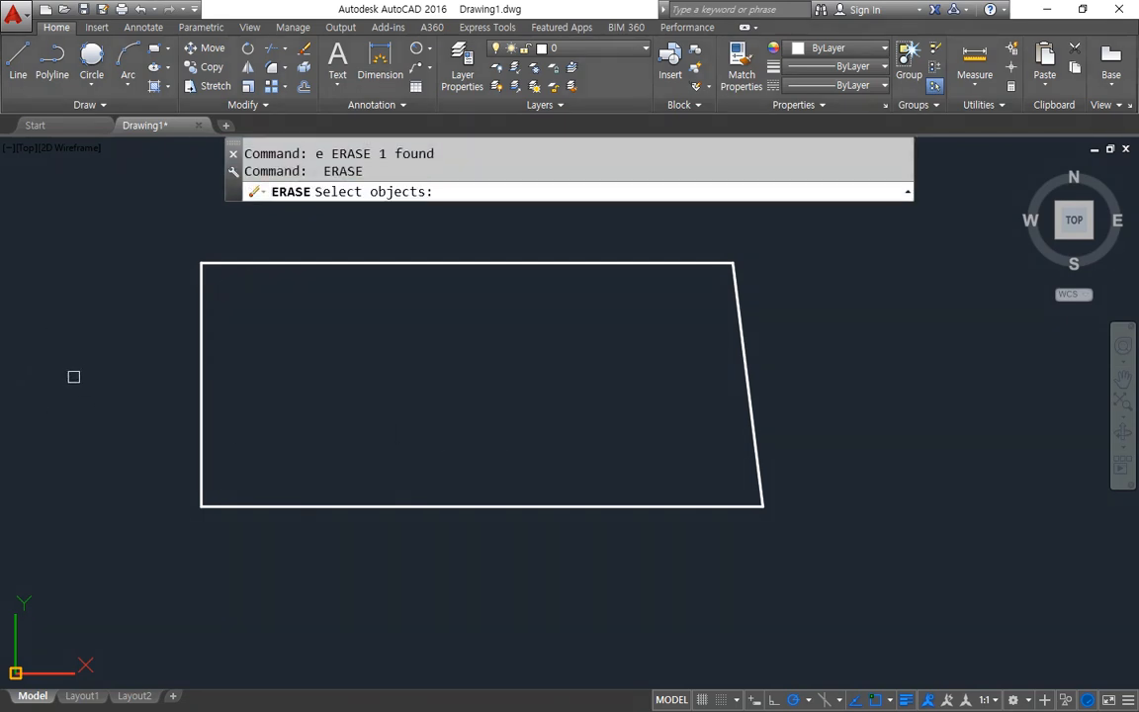
{"action": "key", "text": "Escape"}
Step: Offset the part's top edge 11 units downward
{"action": "type", "text": "O"}
{"action": "key", "text": "Return"}
{"action": "type", "text": "11"}
{"action": "key", "text": "Return"}
{"action": "left_click", "coordinate": [244, 263]}
{"action": "left_click", "coordinate": [257, 348]}
{"action": "key", "text": "Return"}
Step: Offset the new horizontal construction line 26 units downward
{"action": "type", "text": "o"}
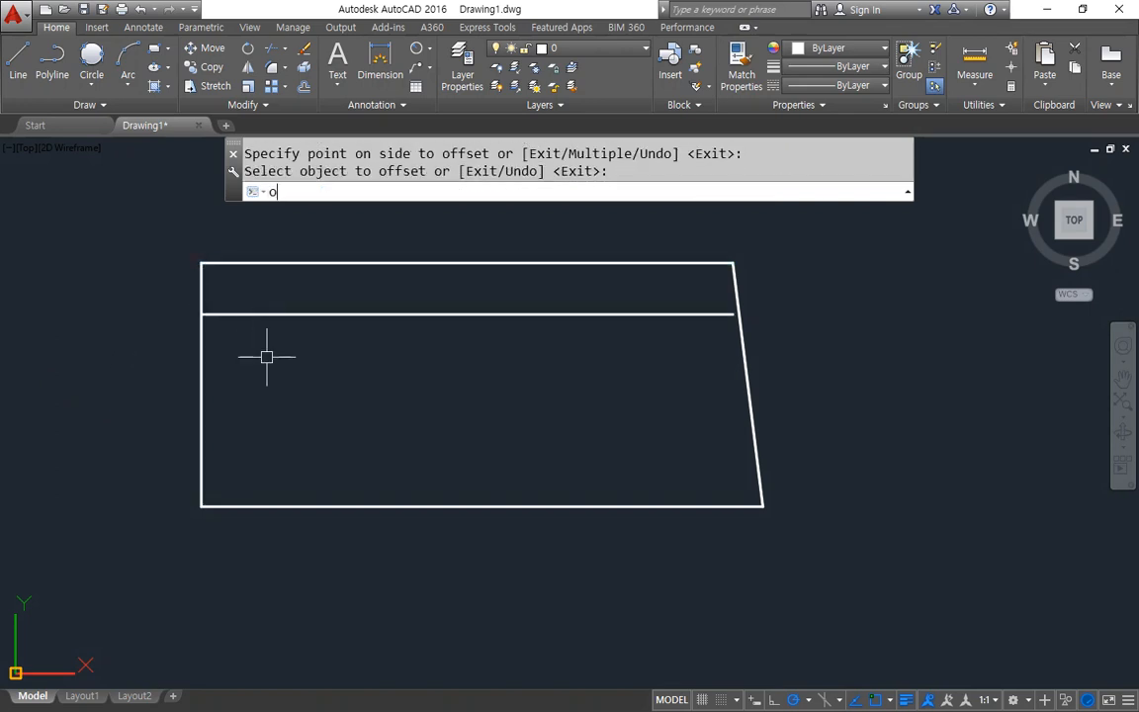
{"action": "key", "text": "Return"}
{"action": "type", "text": "26"}
{"action": "key", "text": "Return"}
{"action": "left_click", "coordinate": [260, 315]}
{"action": "left_click", "coordinate": [262, 406]}
{"action": "key", "text": "Return"}
Step: Offset the part's left edge 15 units inward
{"action": "type", "text": "o"}
{"action": "key", "text": "Return"}
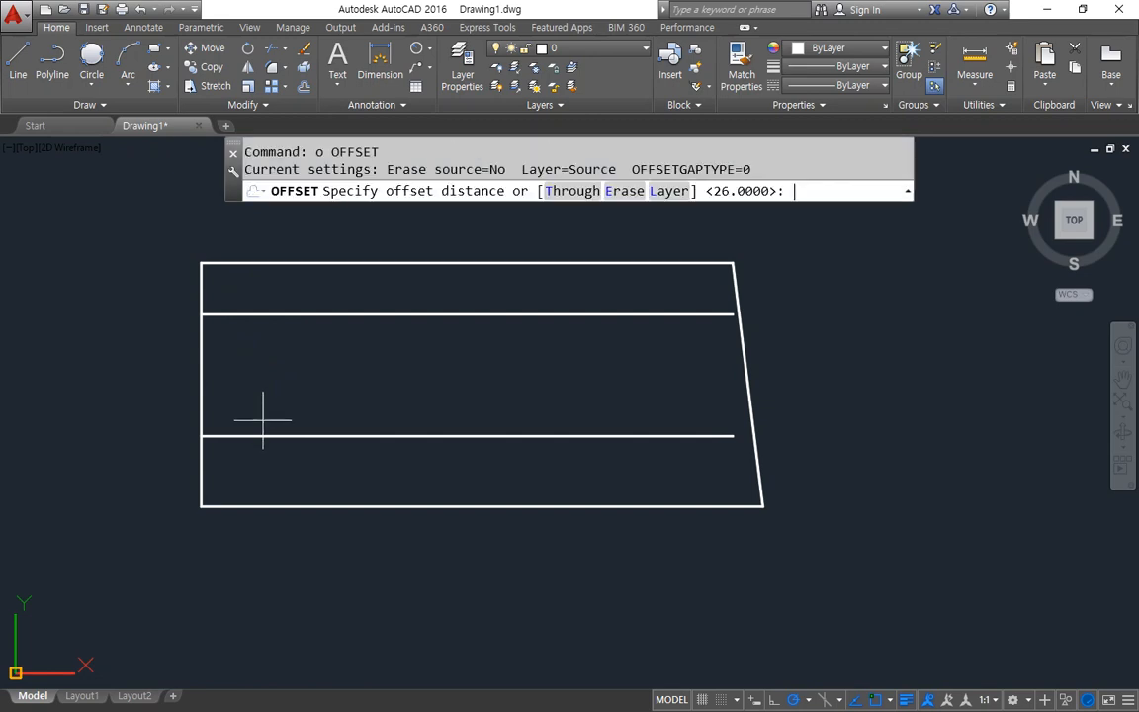
{"action": "type", "text": "15"}
{"action": "key", "text": "Return"}
{"action": "left_click", "coordinate": [202, 407]}
{"action": "left_click", "coordinate": [333, 403]}
{"action": "key", "text": "Return"}
Step: Offset the inner vertical line 28.5 units to the right for the cutout's upper width
{"action": "type", "text": "o"}
{"action": "key", "text": "Return"}
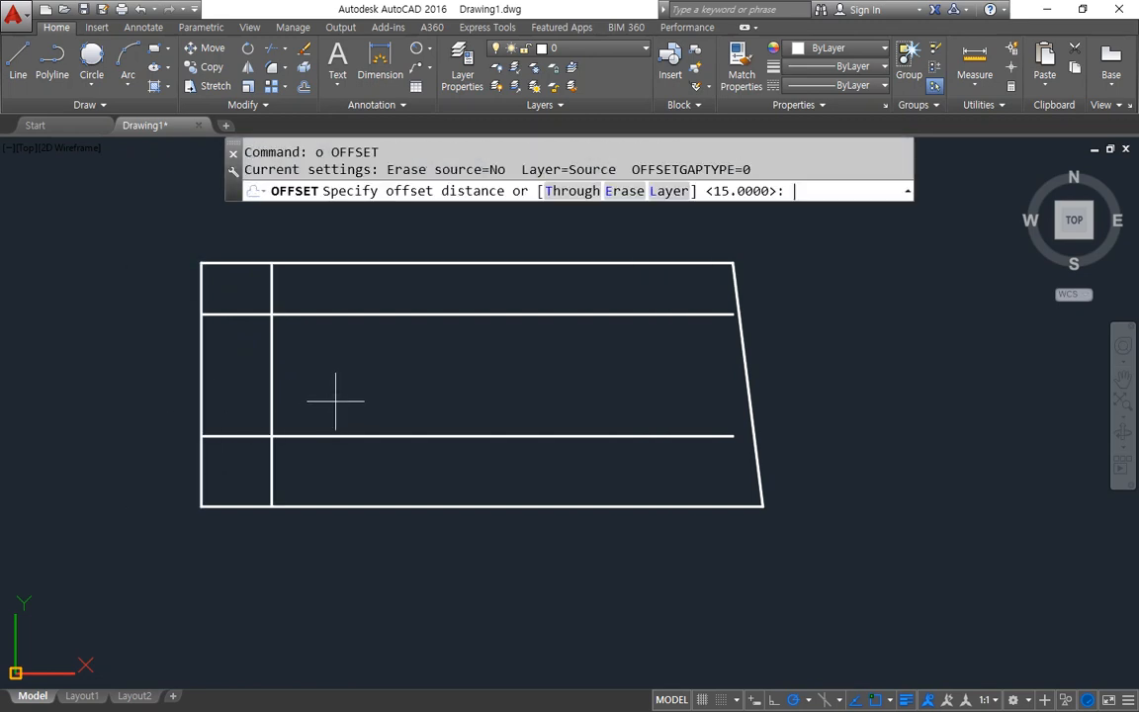
{"action": "type", "text": "28.5"}
{"action": "key", "text": "Return"}
{"action": "left_click", "coordinate": [272, 383]}
{"action": "left_click", "coordinate": [374, 396]}
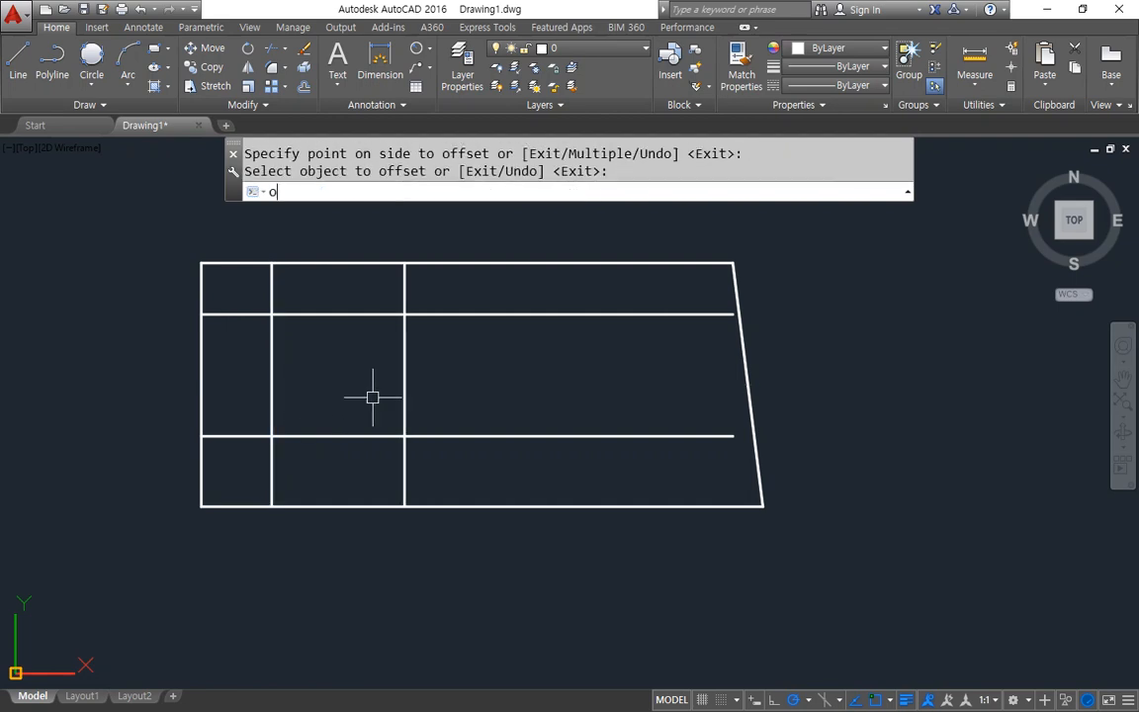
Step: Offset the cutout's left vertical line 31.5 units to the right for its lower width
{"action": "type", "text": "o"}
{"action": "key", "text": "Return"}
{"action": "type", "text": "31."}
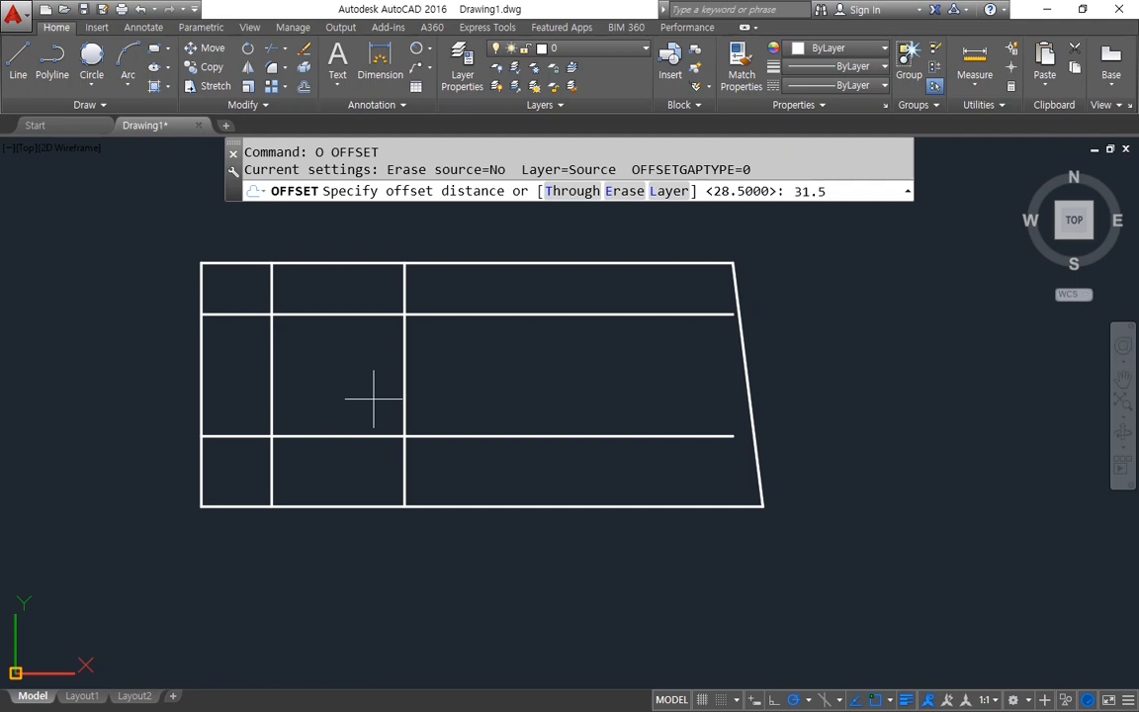
{"action": "type", "text": "5"}
{"action": "key", "text": "Return"}
{"action": "left_click", "coordinate": [269, 392]}
{"action": "left_click", "coordinate": [328, 394]}
{"action": "key", "text": "Return"}
Step: Draw the left cutout's slanted side between the 28.5-unit upper intersection and the 31.5-unit lower intersection
{"action": "type", "text": "l"}
{"action": "key", "text": "Return"}
{"action": "left_click", "coordinate": [404, 315]}
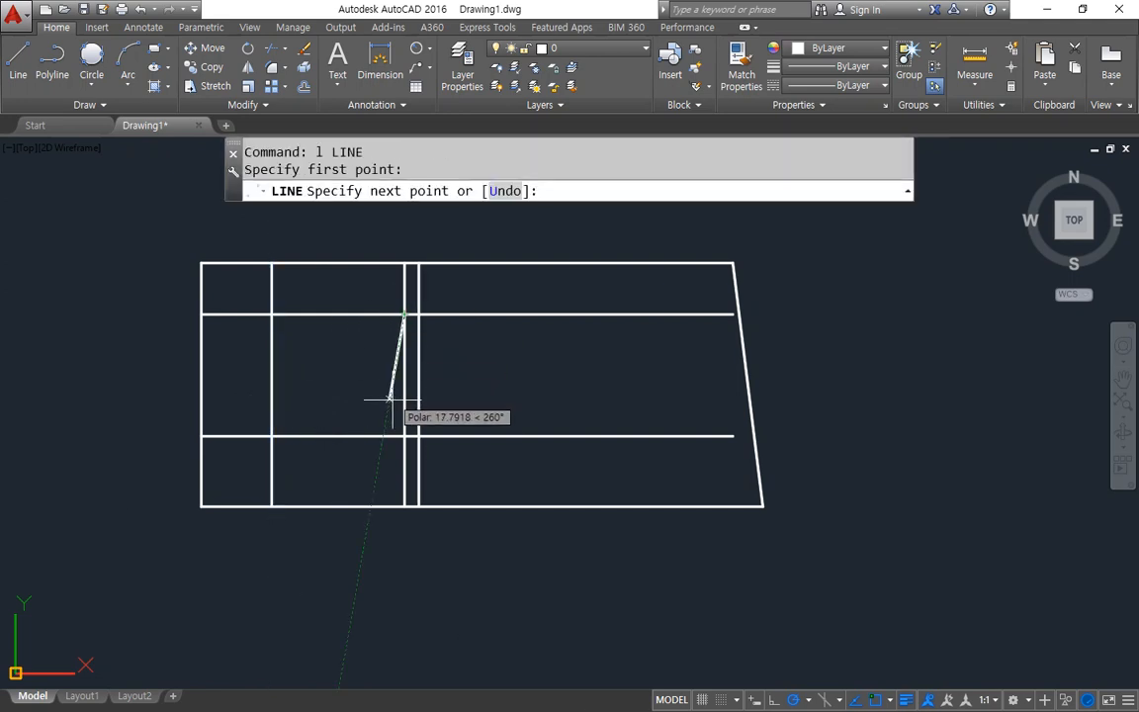
{"action": "left_click", "coordinate": [419, 436]}
{"action": "key", "text": "Return"}
Step: Erase the two vertical construction lines beside the left cutout's slanted side
{"action": "left_click", "coordinate": [437, 471]}
{"action": "left_click", "coordinate": [363, 458]}
{"action": "type", "text": "e"}
{"action": "key", "text": "Return"}
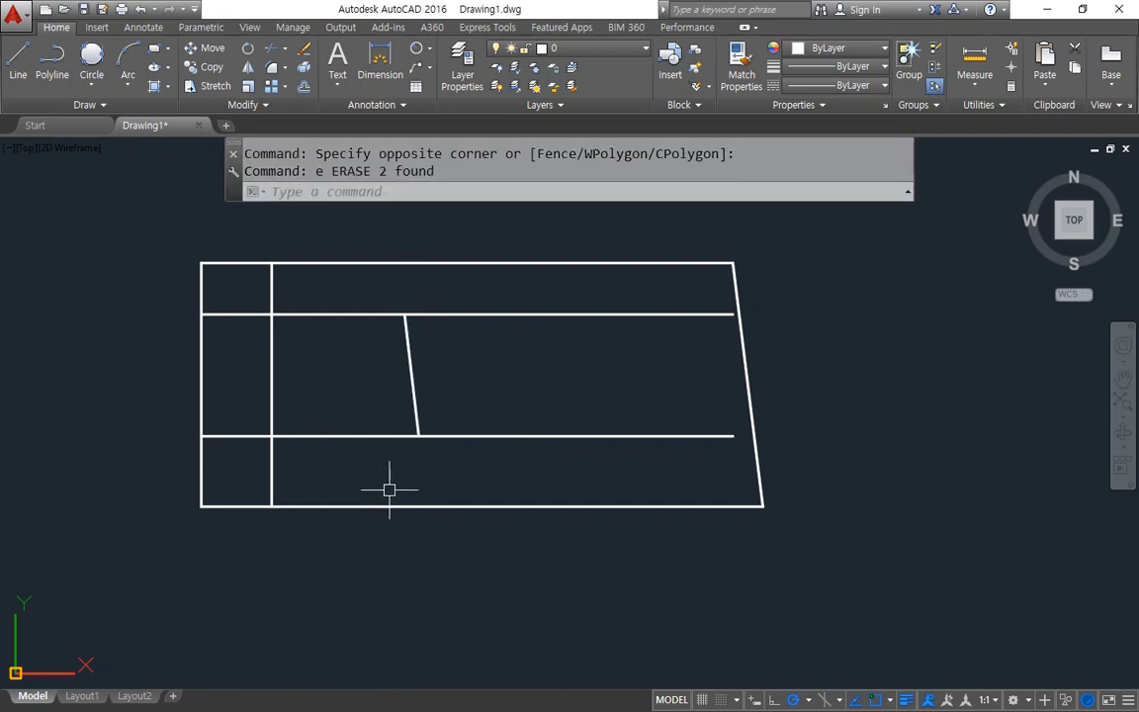
{"action": "left_click_drag", "start_coordinate": [208, 436], "coordinate": [813, 436]}
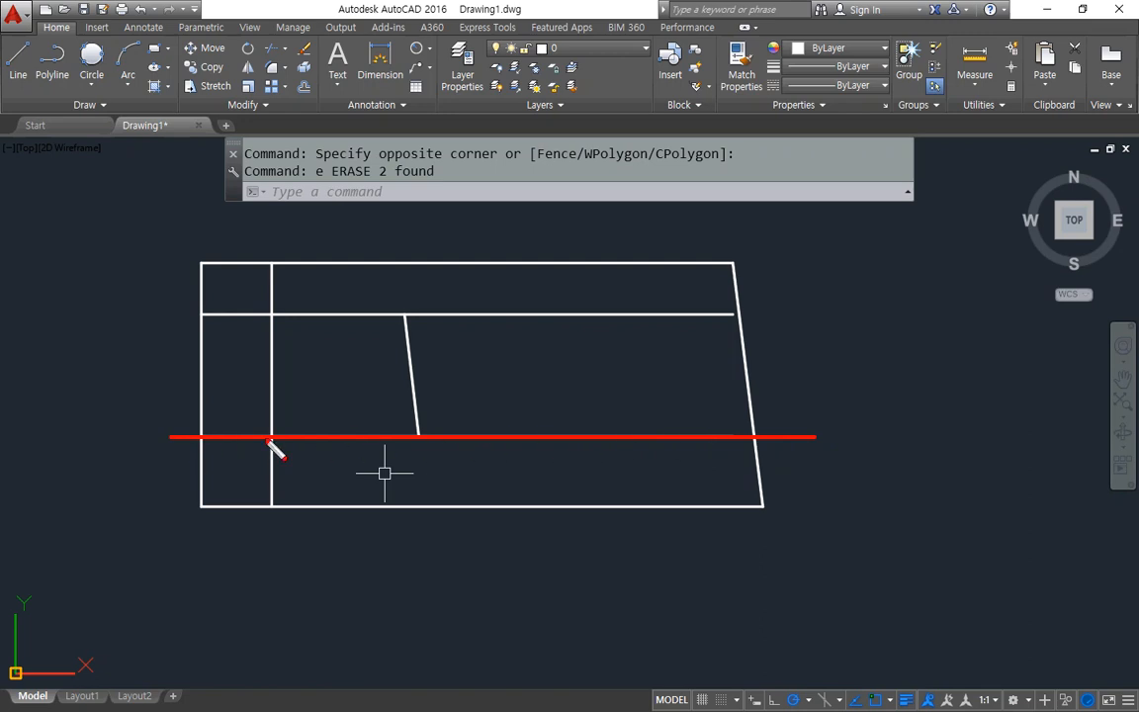
{"action": "mouse_move", "coordinate": [632, 444]}
{"action": "left_mouse_down"}
{"action": "mouse_move", "coordinate": [544, 283]}
{"action": "mouse_move", "coordinate": [618, 464]}
{"action": "mouse_move", "coordinate": [567, 292]}
{"action": "mouse_move", "coordinate": [645, 443]}
{"action": "left_mouse_up"}
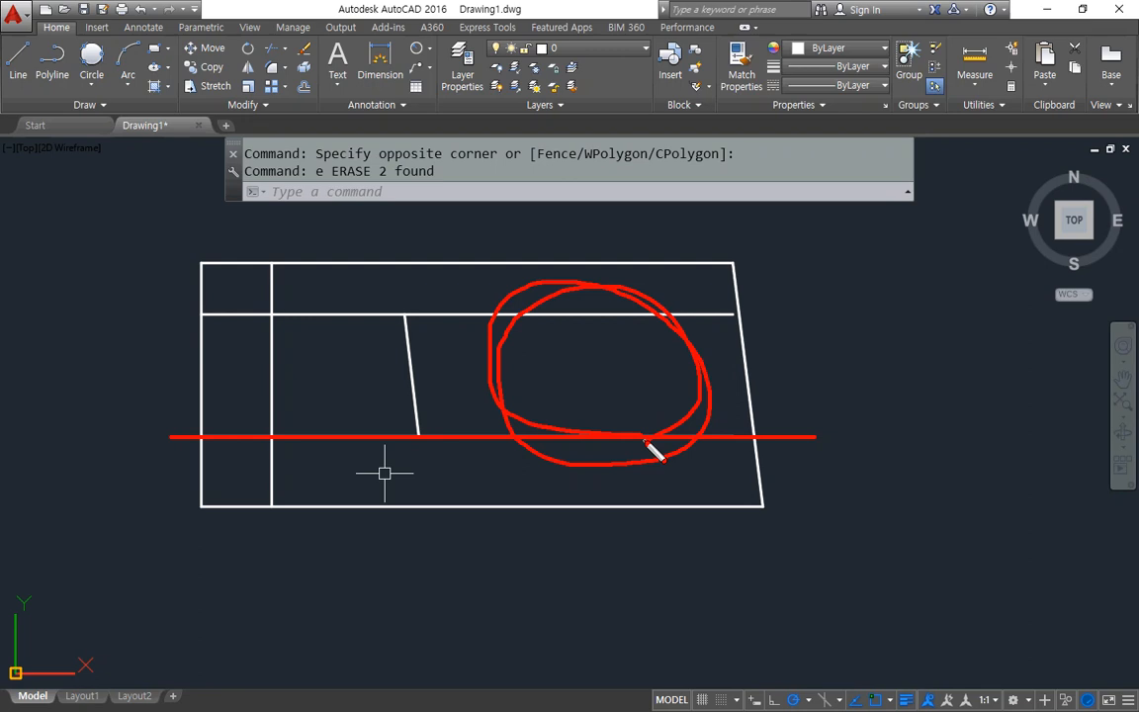
{"action": "key", "text": "Escape"}
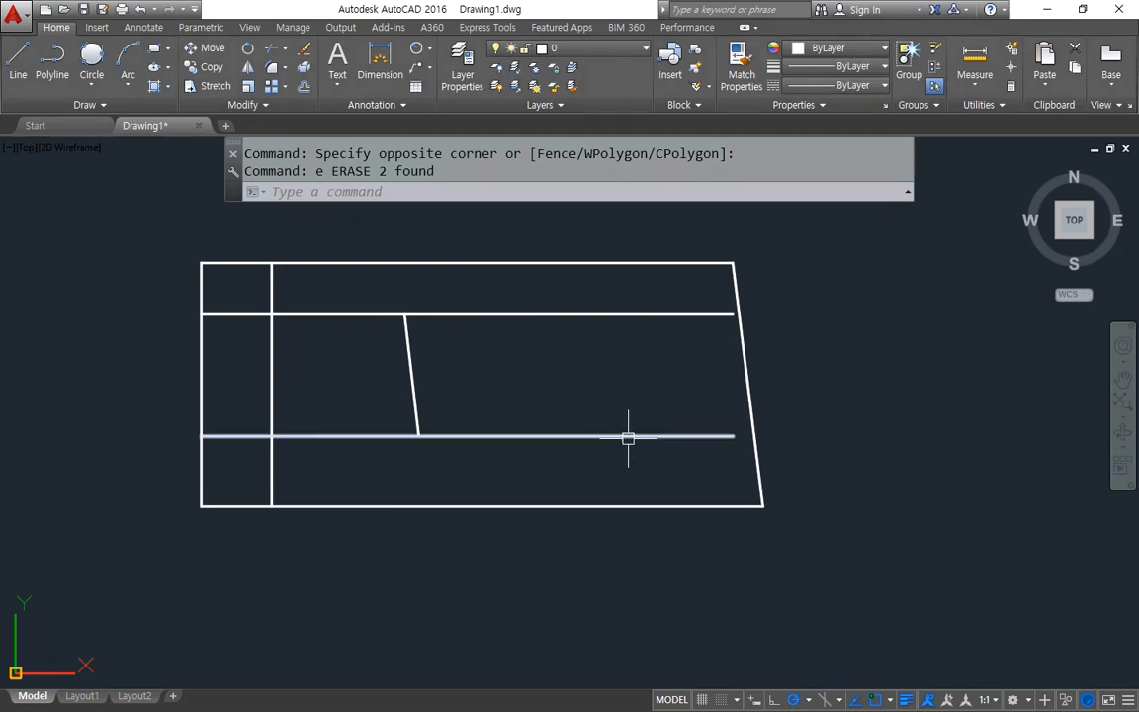
Step: Trim the excess construction lines around the left cutout, keeping the lower horizontal line's extension to the right
{"action": "type", "text": "tr"}
{"action": "key", "text": "Return"}
{"action": "key", "text": "Return"}
{"action": "left_click", "coordinate": [509, 343]}
{"action": "left_click", "coordinate": [491, 303]}
{"action": "left_click", "coordinate": [287, 290]}
{"action": "left_click", "coordinate": [209, 292]}
{"action": "left_click", "coordinate": [247, 292]}
{"action": "left_click", "coordinate": [217, 439]}
{"action": "left_click", "coordinate": [235, 479]}
{"action": "left_click", "coordinate": [291, 467]}
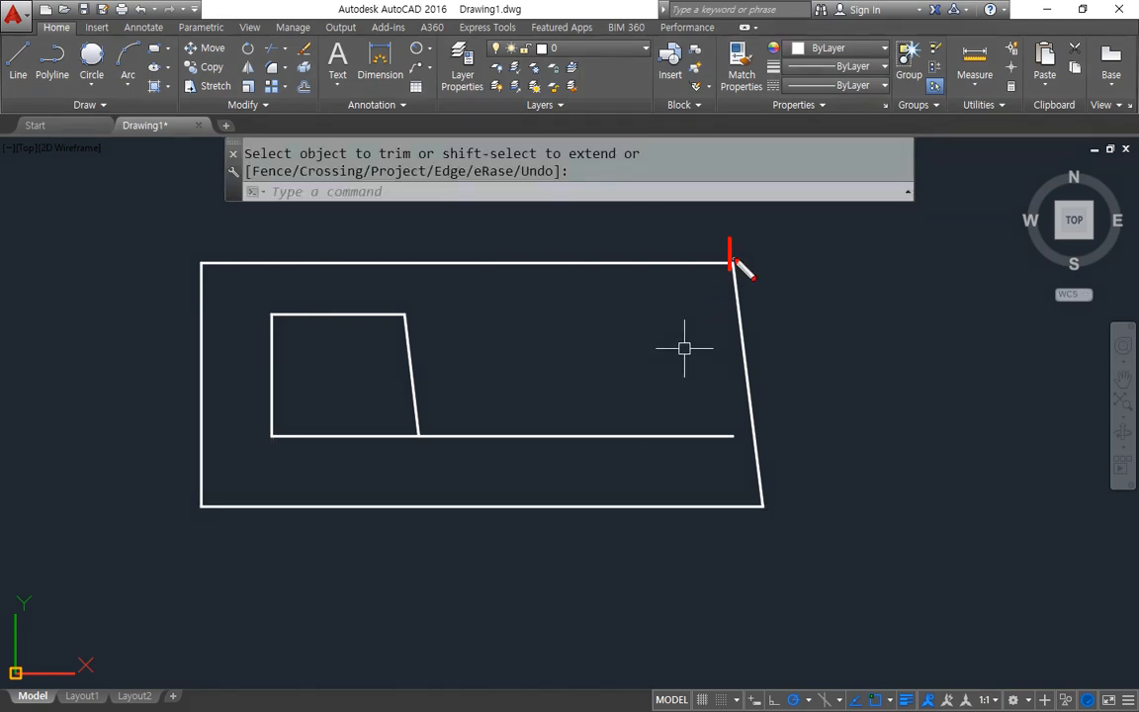
Step: Draw a vertical construction line from the part's upper-right corner down past the lower horizontal line
{"action": "left_click_drag", "start_coordinate": [733, 260], "coordinate": [730, 542]}
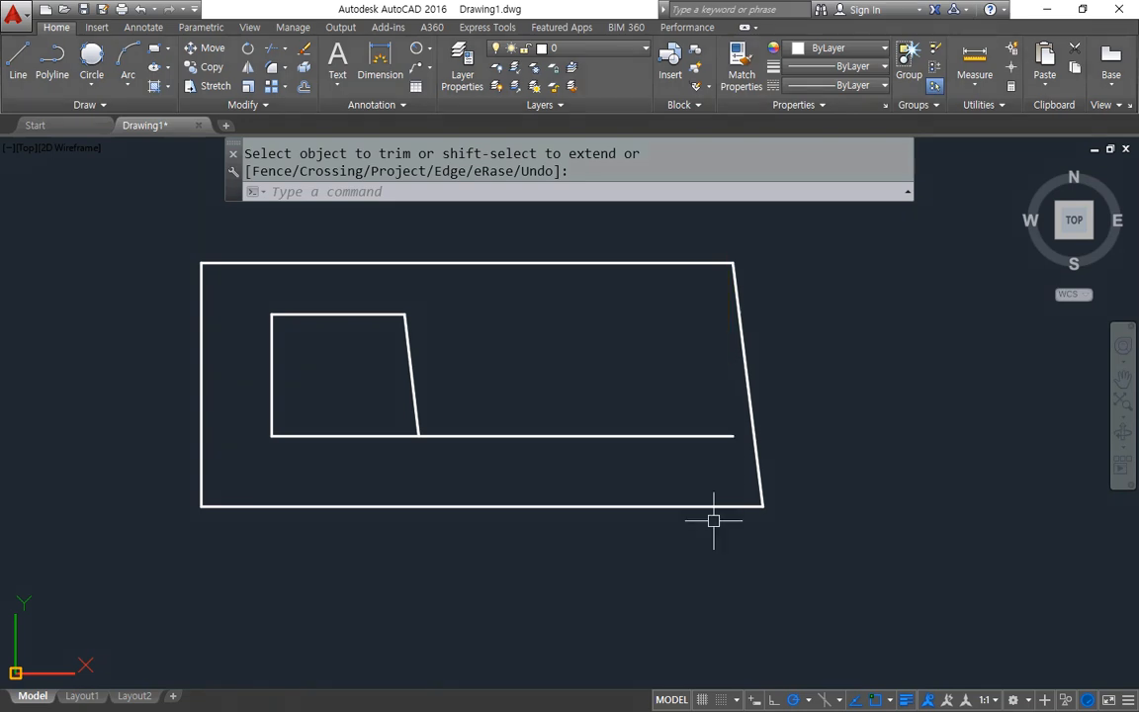
{"action": "key", "text": "Return"}
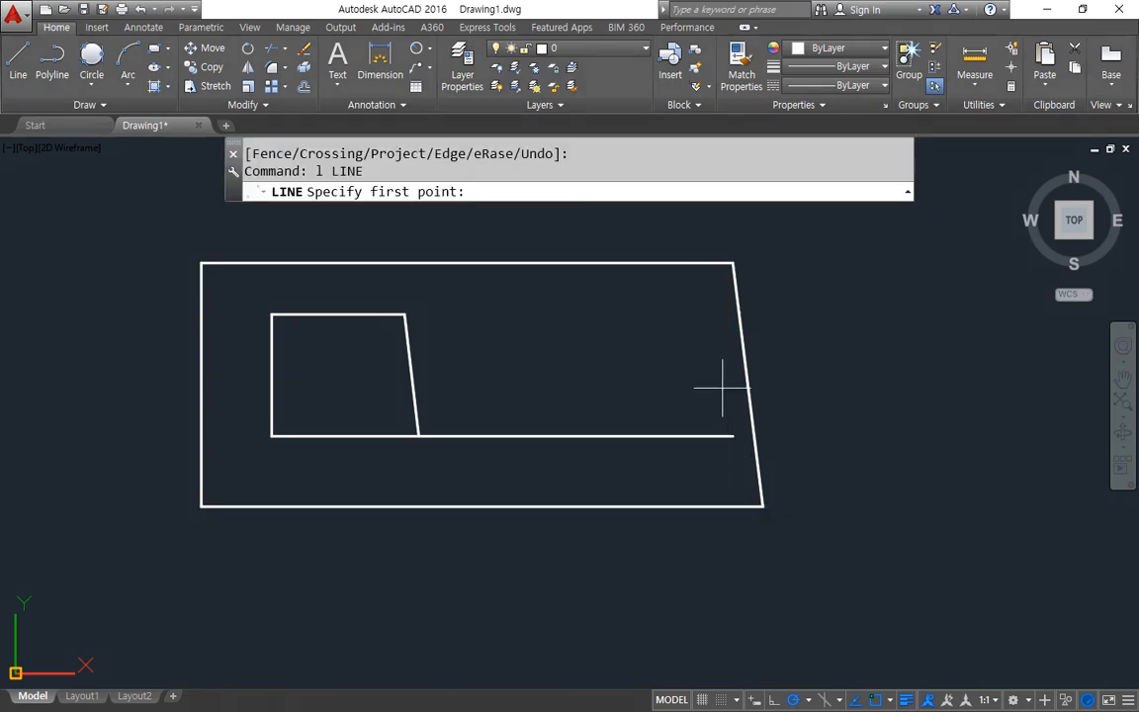
{"action": "left_click", "coordinate": [733, 263]}
{"action": "left_click", "coordinate": [732, 479]}
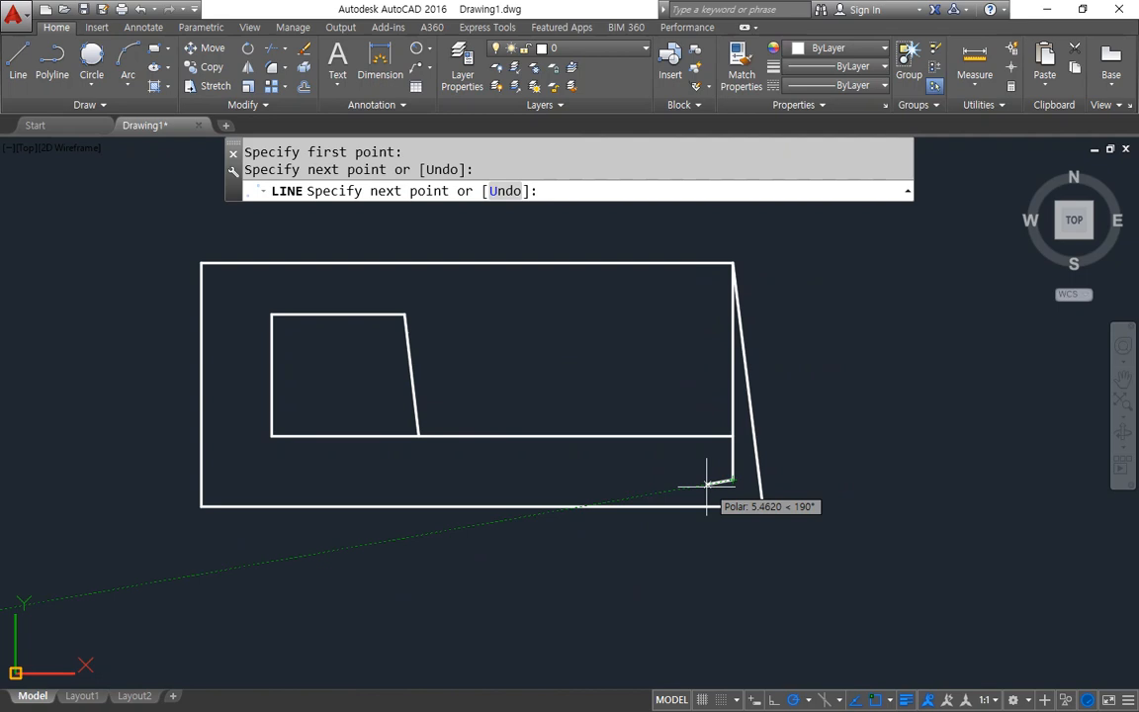
{"action": "key", "text": "Escape"}
Step: Offset the vertical construction line at the upper-right corner 13.5 units to the left
{"action": "type", "text": "O"}
{"action": "key", "text": "Return"}
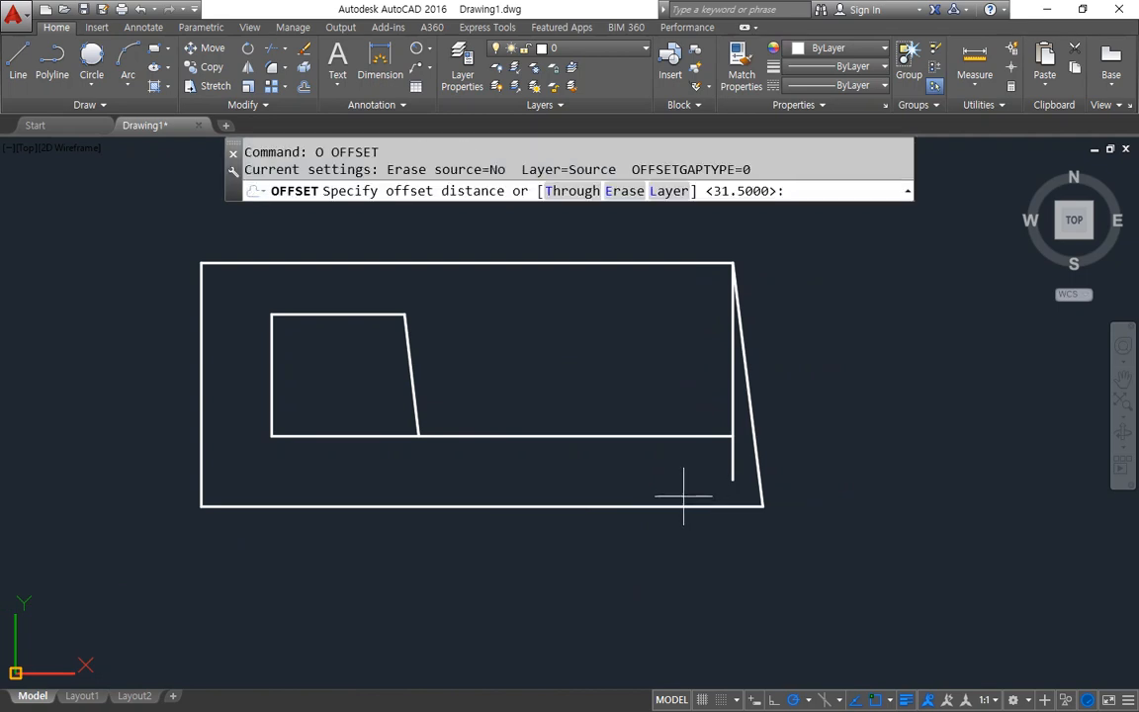
{"action": "type", "text": "13.5"}
{"action": "key", "text": "Return"}
{"action": "left_click", "coordinate": [725, 380]}
{"action": "left_click", "coordinate": [723, 393]}
{"action": "left_click", "coordinate": [731, 393]}
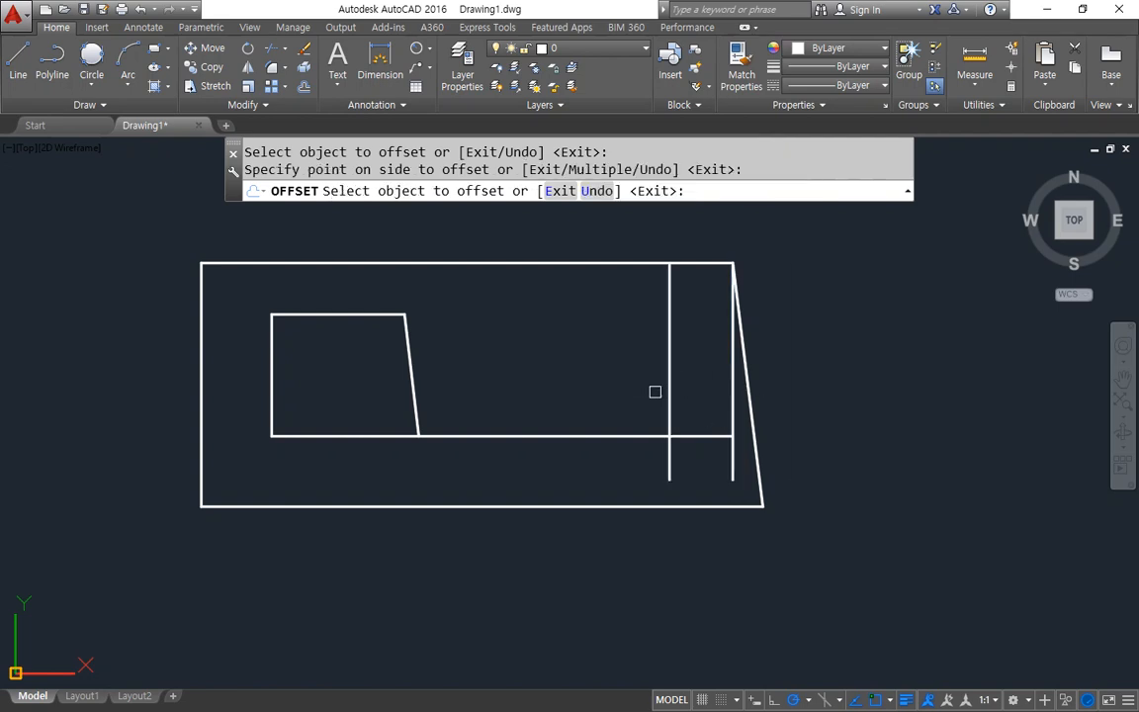
{"action": "left_click", "coordinate": [650, 398]}
{"action": "key", "text": "Escape"}
Step: Offset the 13.5-unit construction line another 28 units to the left
{"action": "type", "text": "o"}
{"action": "key", "text": "Return"}
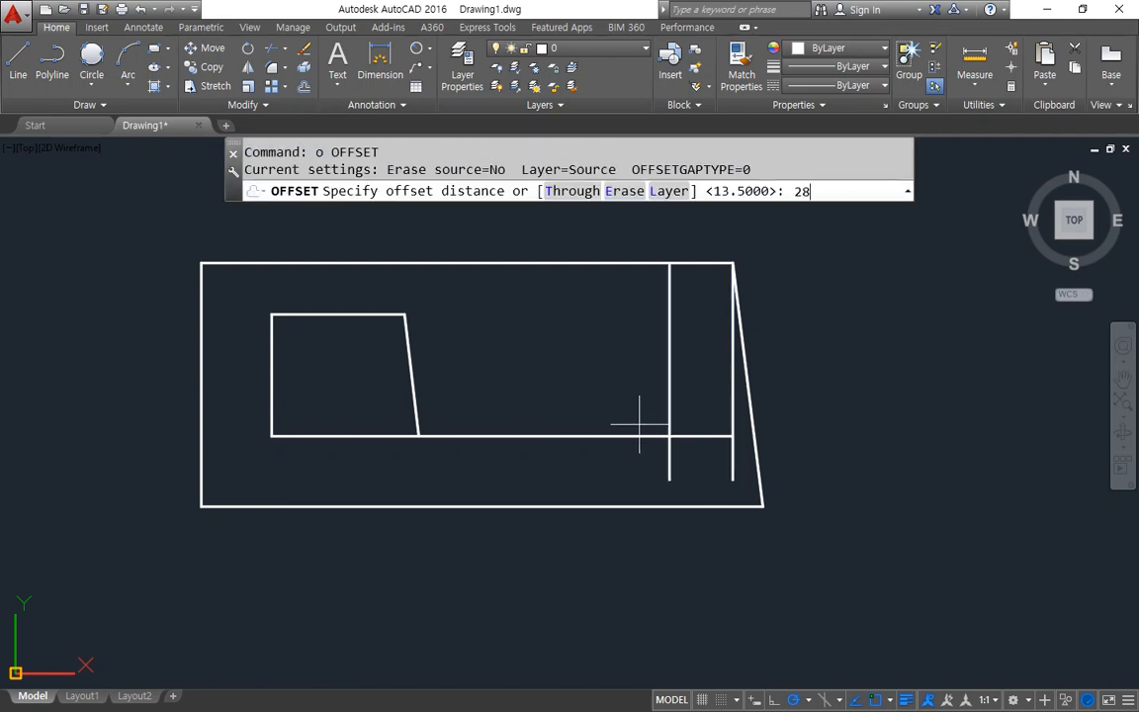
{"action": "type", "text": "28"}
{"action": "key", "text": "Return"}
{"action": "left_click", "coordinate": [671, 402]}
{"action": "left_click", "coordinate": [620, 408]}
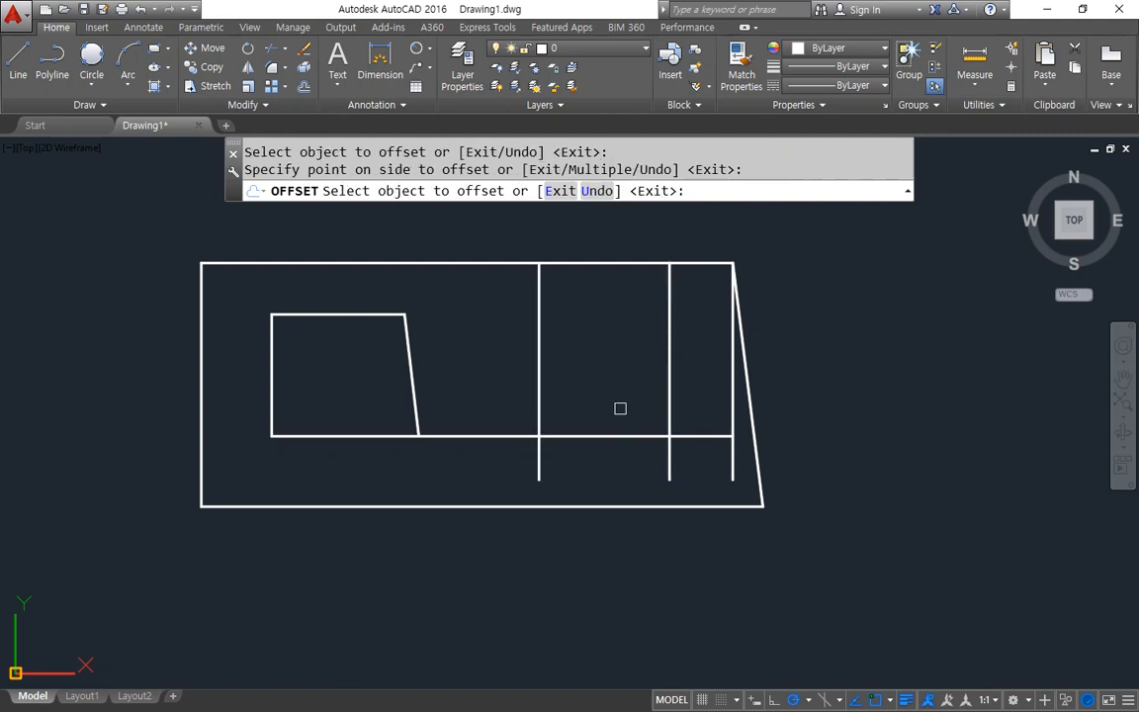
{"action": "key", "text": "Return"}
Step: Offset the part's top edge 12 units downward for the right cutout
{"action": "type", "text": "o"}
{"action": "key", "text": "Return"}
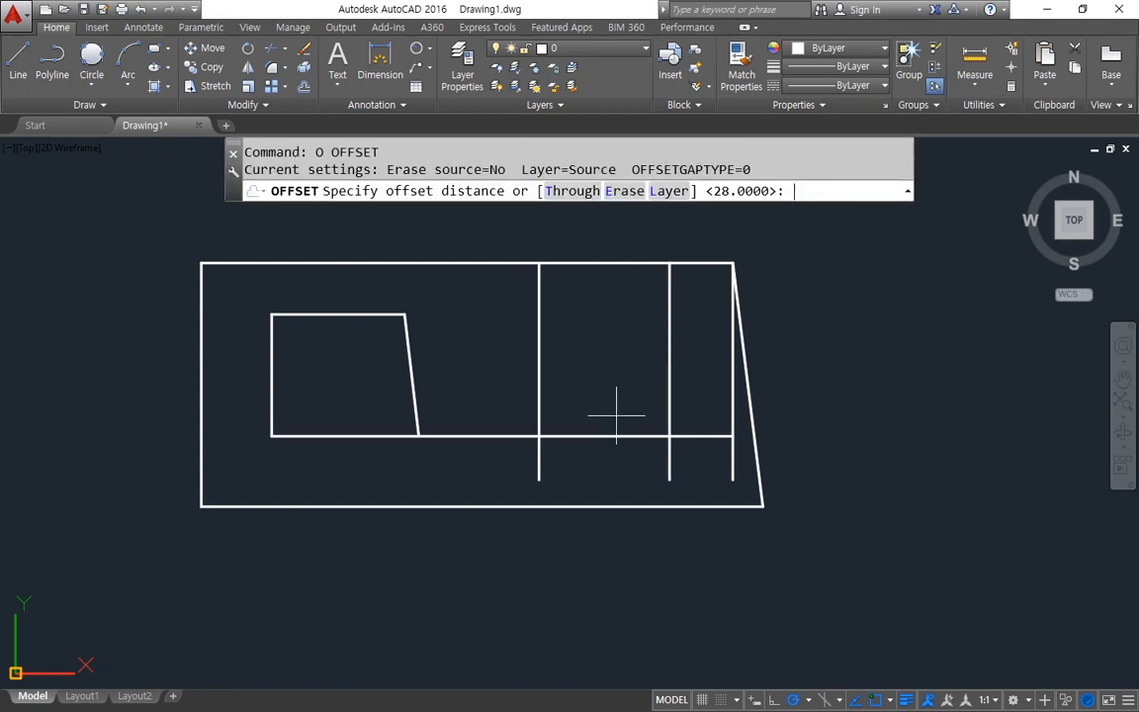
{"action": "type", "text": "12"}
{"action": "key", "text": "Return"}
{"action": "left_click", "coordinate": [608, 264]}
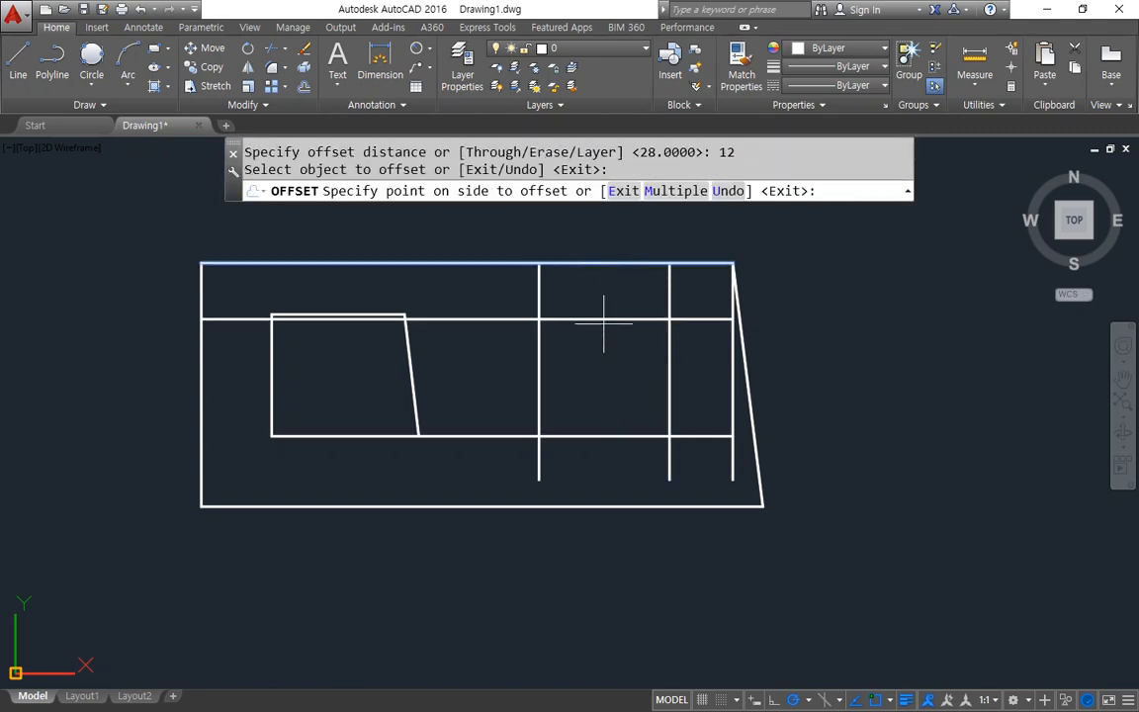
{"action": "left_click", "coordinate": [609, 341]}
{"action": "key", "text": "Return"}
{"action": "left_click_drag", "start_coordinate": [456, 324], "coordinate": [638, 328]}
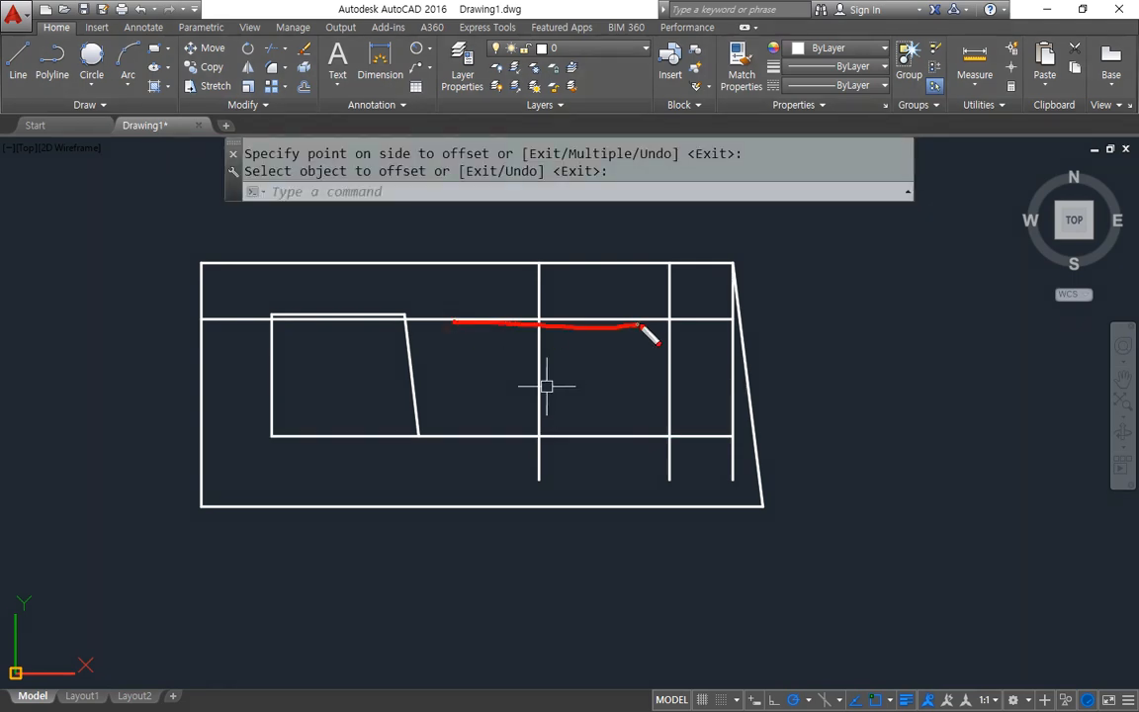
{"action": "mouse_move", "coordinate": [667, 437]}
{"action": "left_mouse_down"}
{"action": "mouse_move", "coordinate": [563, 437]}
{"action": "mouse_move", "coordinate": [448, 286]}
{"action": "left_mouse_up"}
{"action": "left_click_drag", "start_coordinate": [579, 392], "coordinate": [490, 370]}
{"action": "key", "text": "Escape"}
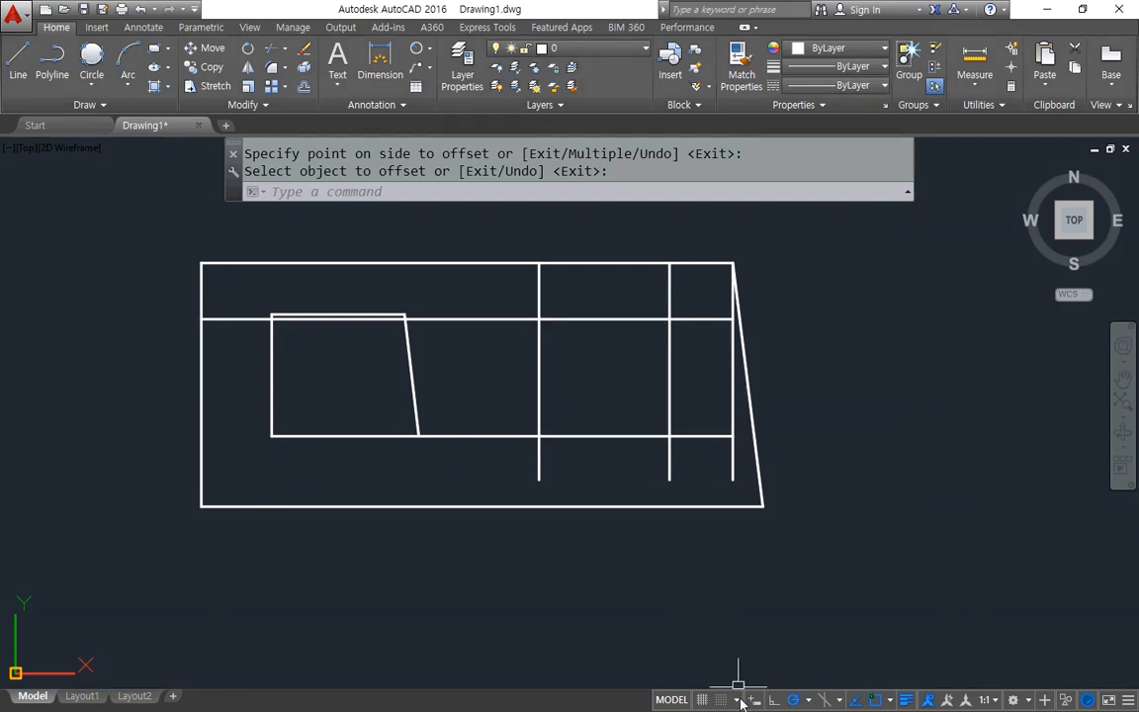
Step: Set the polar tracking increment angle to 90 and add 116 as an additional angle
{"action": "left_click", "coordinate": [808, 701]}
{"action": "left_click", "coordinate": [820, 680]}
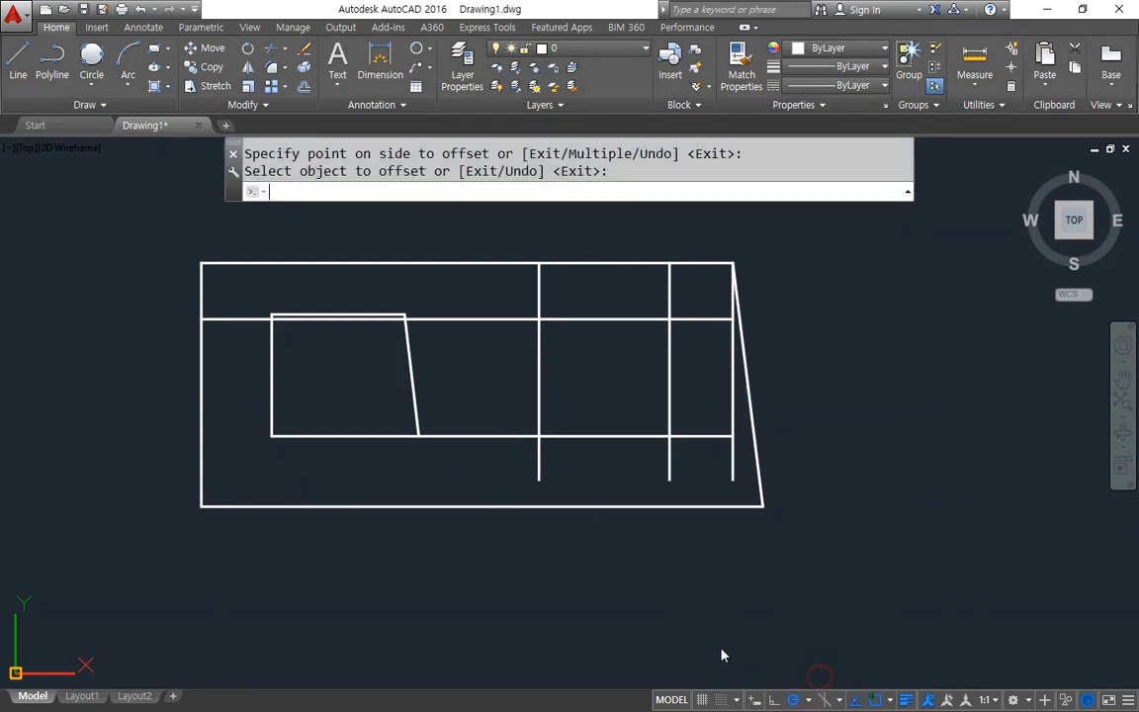
{"action": "left_click", "coordinate": [467, 287]}
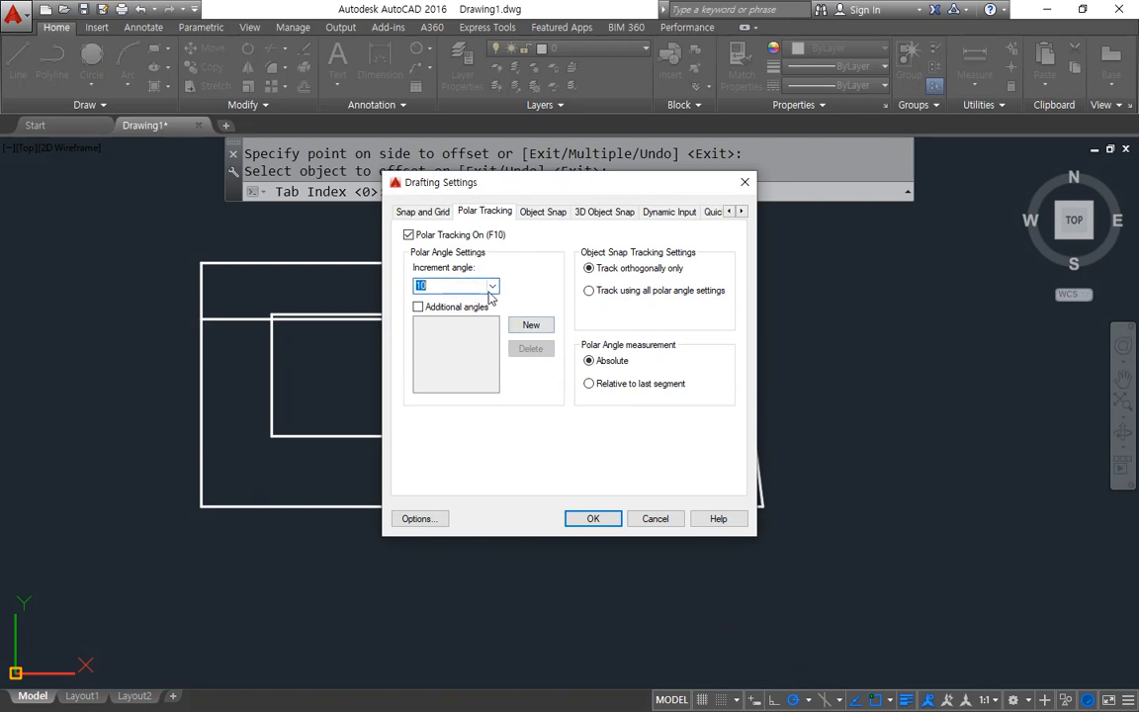
{"action": "left_click", "coordinate": [492, 287]}
{"action": "left_click", "coordinate": [435, 301]}
{"action": "left_click", "coordinate": [531, 325]}
{"action": "type", "text": "116"}
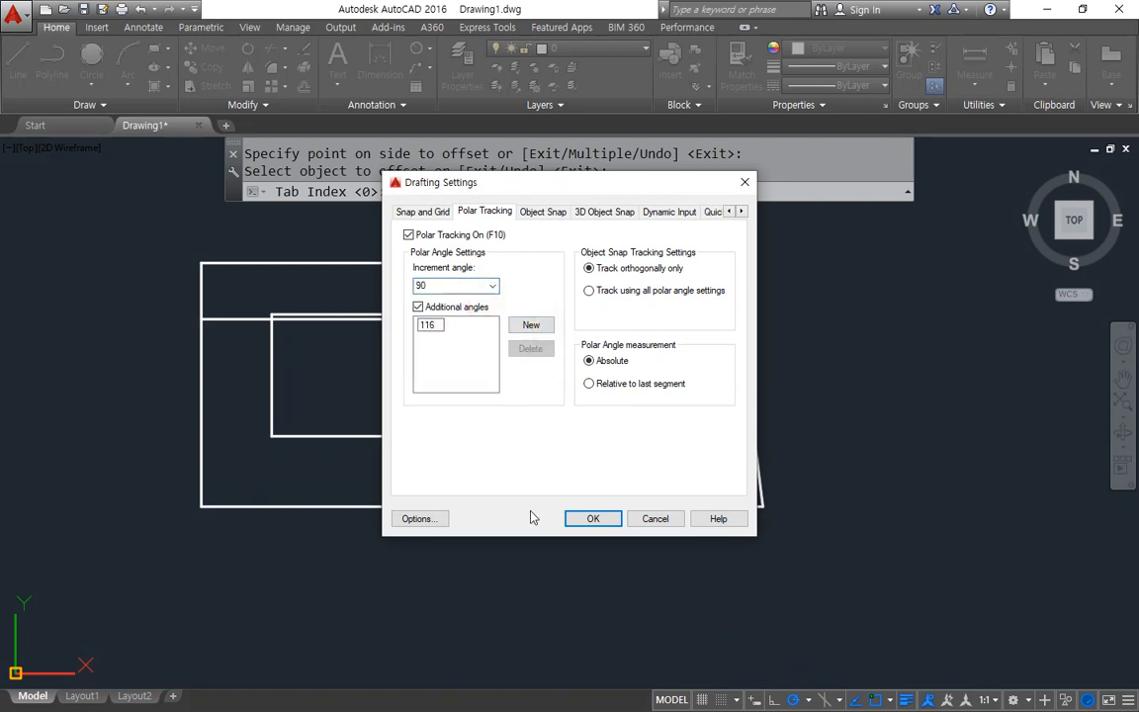
{"action": "left_click", "coordinate": [590, 519]}
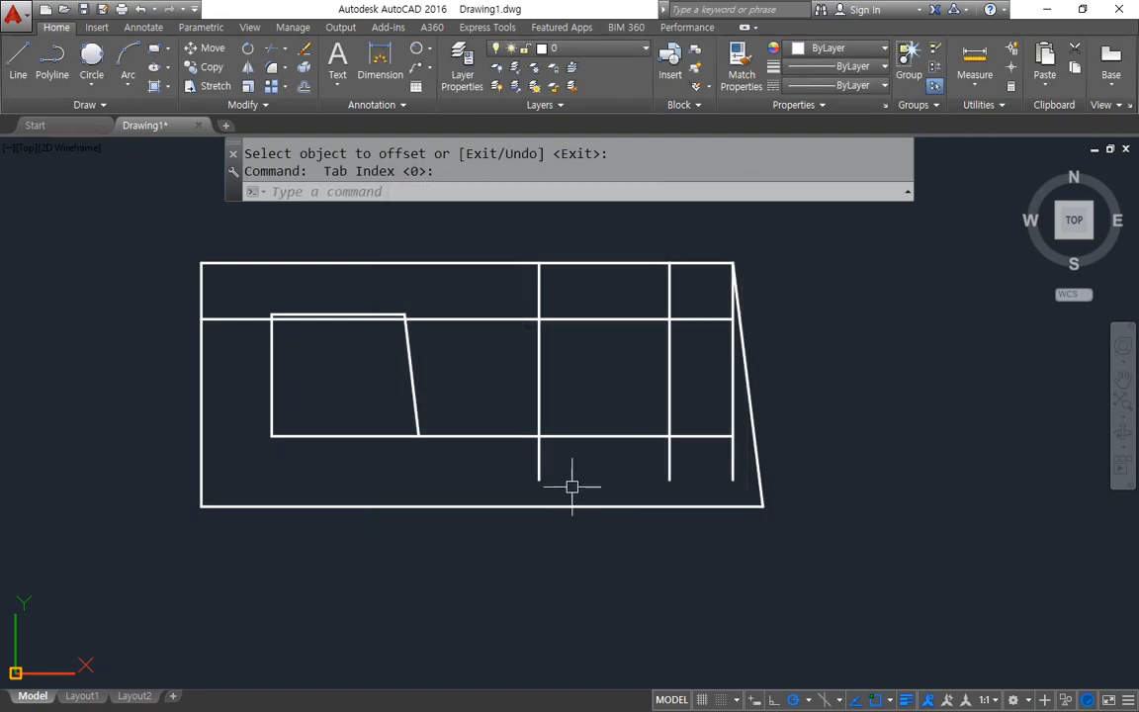
Step: Draw a line from the right cutout's lower-left intersection along the 116-degree tracking direction up to the upper horizontal construction line
{"action": "type", "text": "l"}
{"action": "key", "text": "Return"}
{"action": "left_click", "coordinate": [538, 435]}
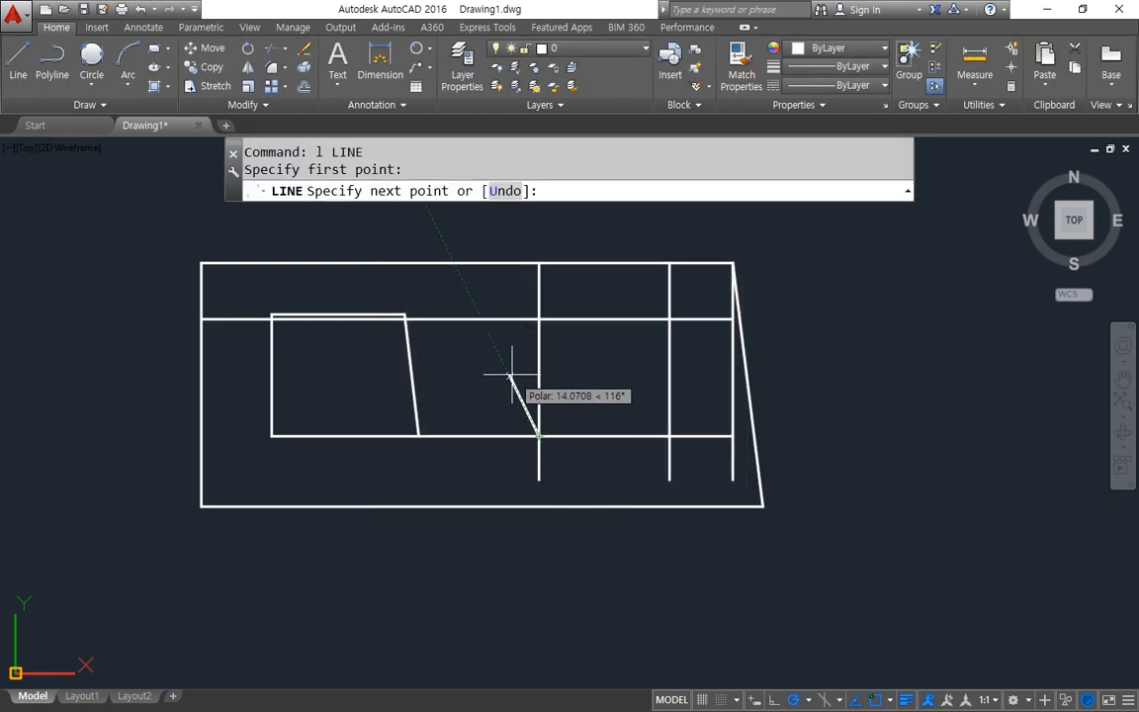
{"action": "left_click", "coordinate": [481, 320]}
{"action": "key", "text": "Escape"}
Step: Erase the vertical construction lines at the right cutout's lower-left point and the part's upper-right corner
{"action": "left_click", "coordinate": [539, 366]}
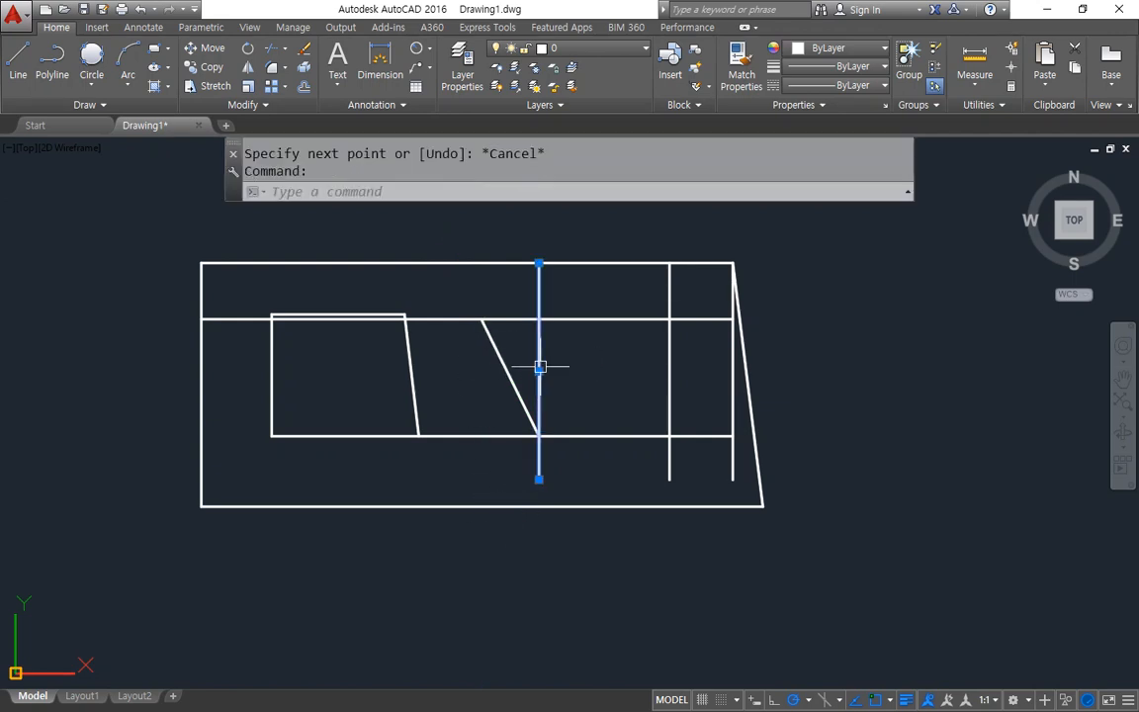
{"action": "type", "text": "e"}
{"action": "key", "text": "Return"}
{"action": "left_click", "coordinate": [731, 467]}
{"action": "key", "text": "Return"}
{"action": "type", "text": "e"}
{"action": "key", "text": "Escape"}
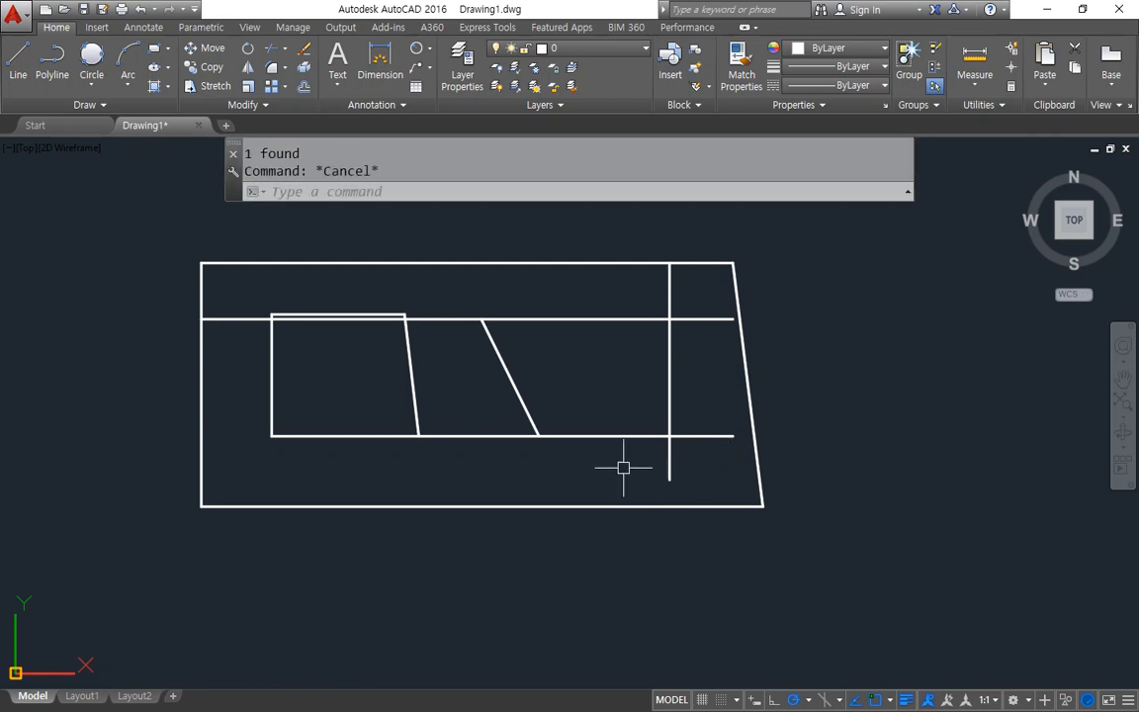
Step: Try to trim the construction lines extending beyond the right cutout's outline
{"action": "type", "text": "tr"}
{"action": "key", "text": "Return"}
{"action": "left_click", "coordinate": [494, 357]}
{"action": "key", "text": "Return"}
{"action": "left_click", "coordinate": [448, 318]}
{"action": "key", "text": "Return"}
{"action": "key", "text": "Return"}
{"action": "key", "text": "Return"}
{"action": "left_click", "coordinate": [467, 435]}
{"action": "left_click", "coordinate": [723, 462]}
{"action": "left_click", "coordinate": [692, 312]}
{"action": "left_click", "coordinate": [669, 294]}
{"action": "key", "text": "Return"}
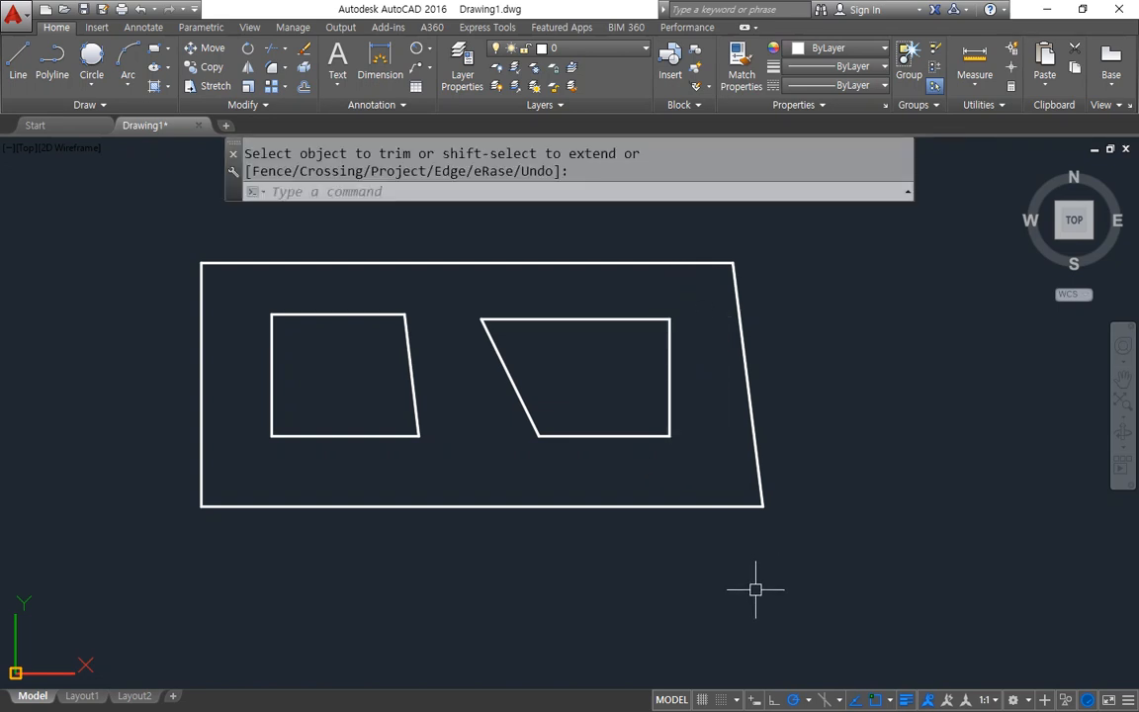
Step: Undo the last two trims around the cutouts
{"action": "key", "text": "Escape"}
{"action": "key", "text": "ctrl+z"}
{"action": "key", "text": "ctrl+z"}
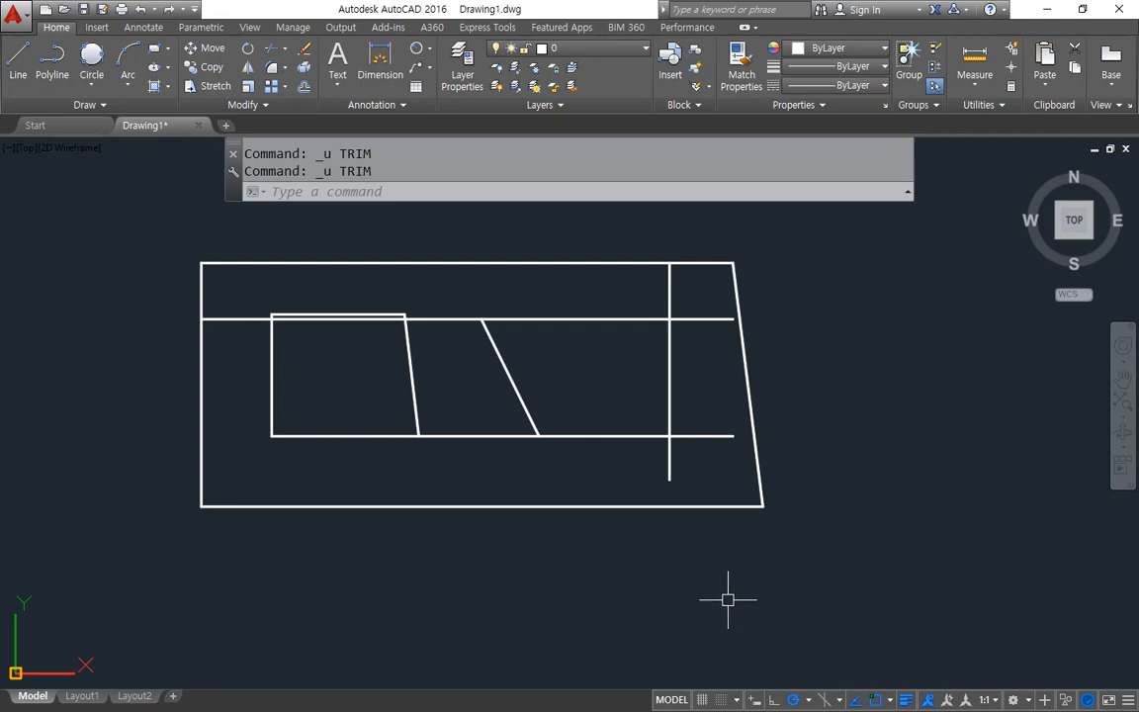
{"action": "left_click_drag", "start_coordinate": [243, 339], "coordinate": [249, 315]}
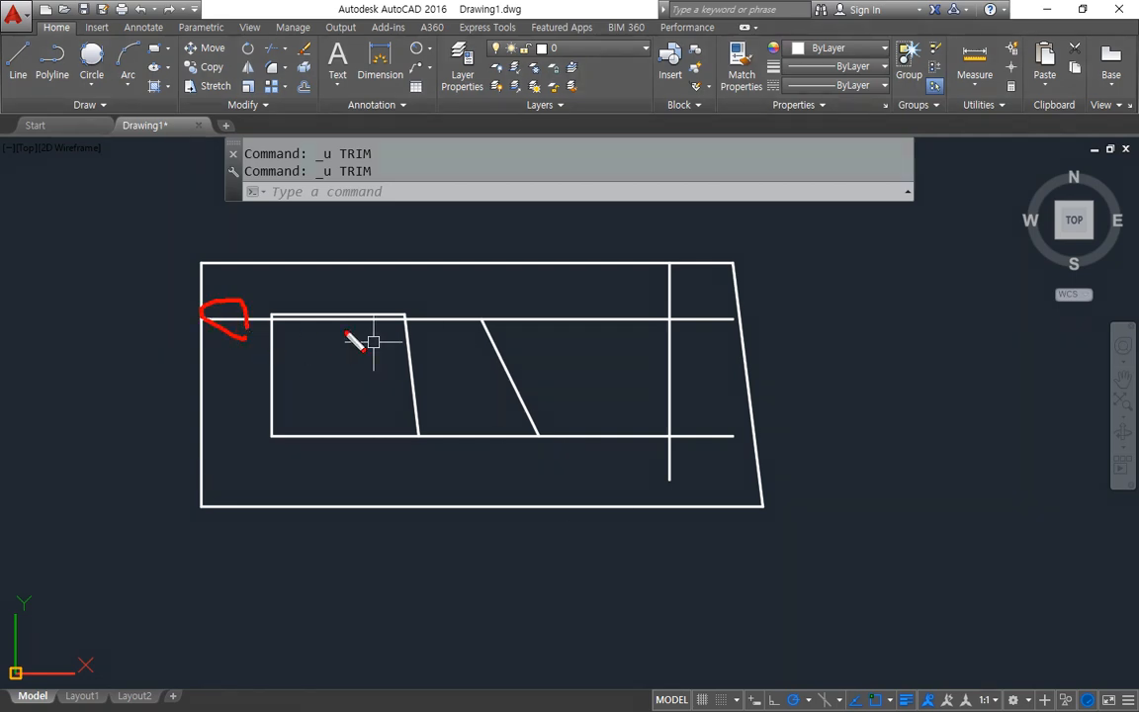
Step: Trim the construction lines extending beyond the right cutout and the segment between the two cutouts
{"action": "type", "text": "tr"}
{"action": "key", "text": "Return"}
{"action": "key", "text": "Return"}
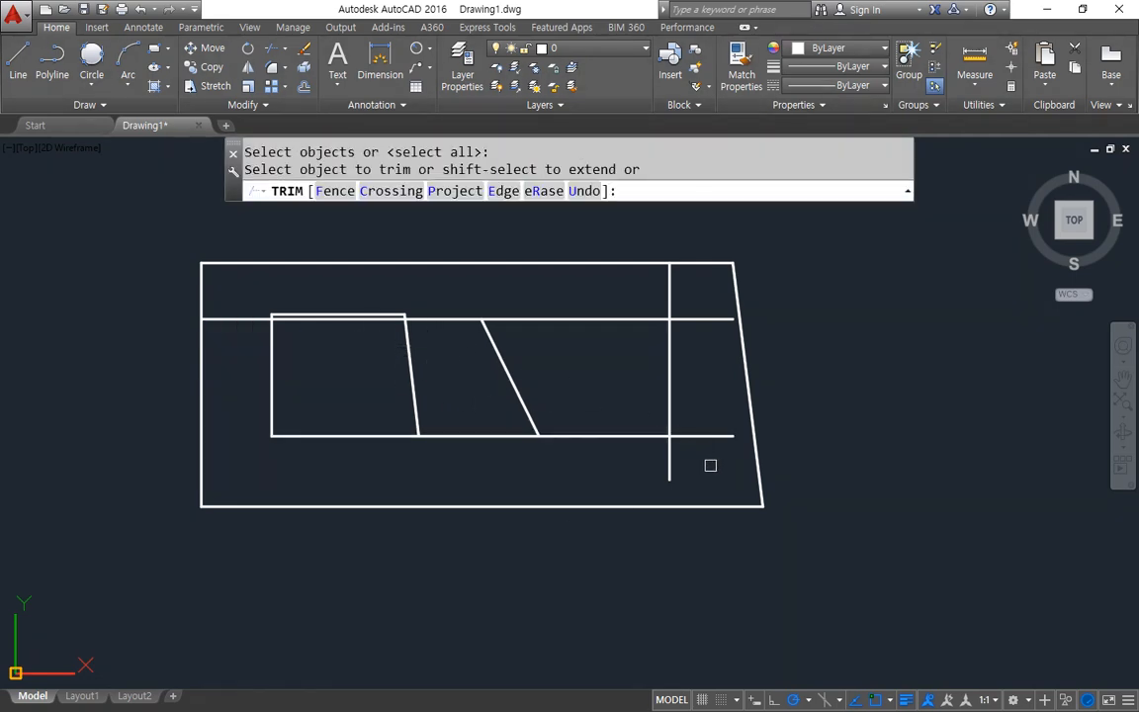
{"action": "mouse_move", "coordinate": [625, 301]}
{"action": "left_mouse_down"}
{"action": "mouse_move", "coordinate": [675, 300]}
{"action": "mouse_move", "coordinate": [693, 435]}
{"action": "mouse_move", "coordinate": [622, 463]}
{"action": "mouse_move", "coordinate": [513, 458]}
{"action": "mouse_move", "coordinate": [463, 396]}
{"action": "mouse_move", "coordinate": [455, 409]}
{"action": "left_mouse_up"}
{"action": "left_click", "coordinate": [442, 319]}
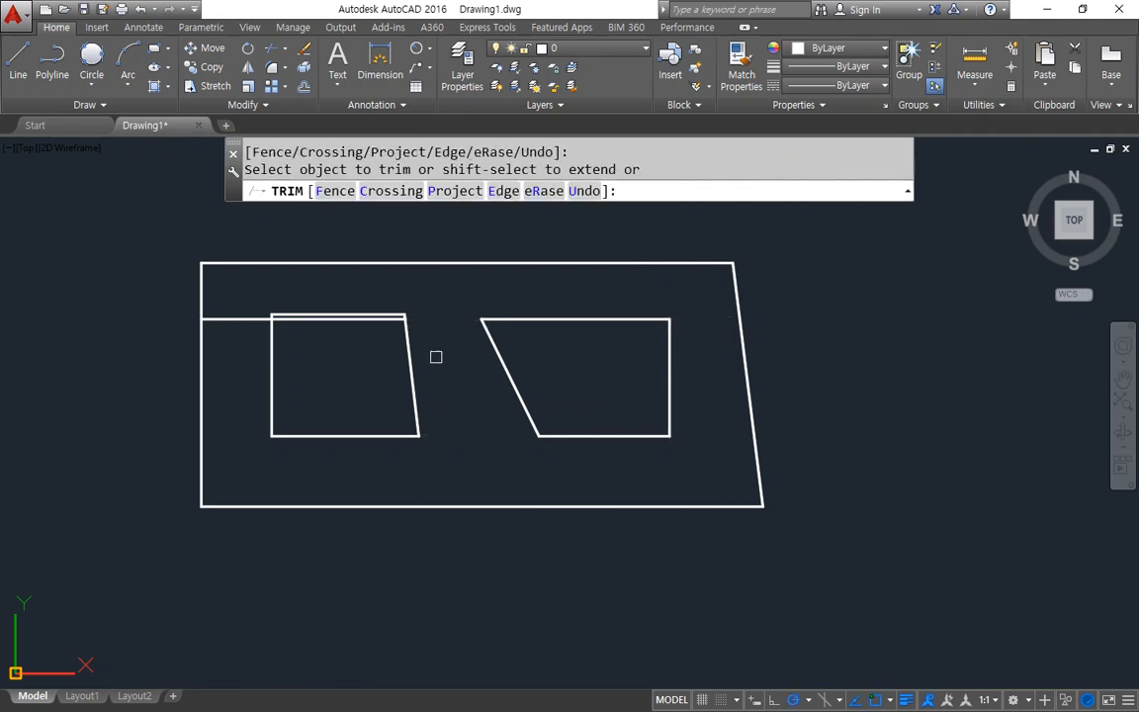
{"action": "left_click", "coordinate": [295, 316]}
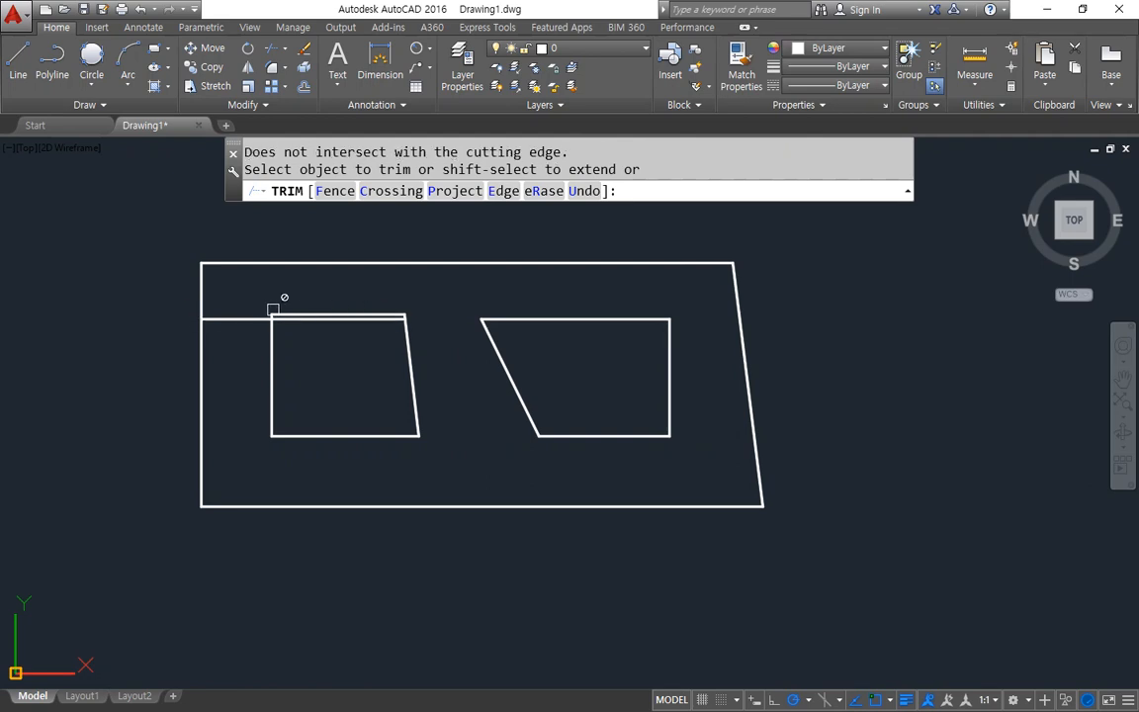
{"action": "key", "text": "Return"}
Step: Erase the leftover horizontal construction line running through the left cutout
{"action": "left_click", "coordinate": [249, 318]}
{"action": "type", "text": "e"}
{"action": "key", "text": "Return"}
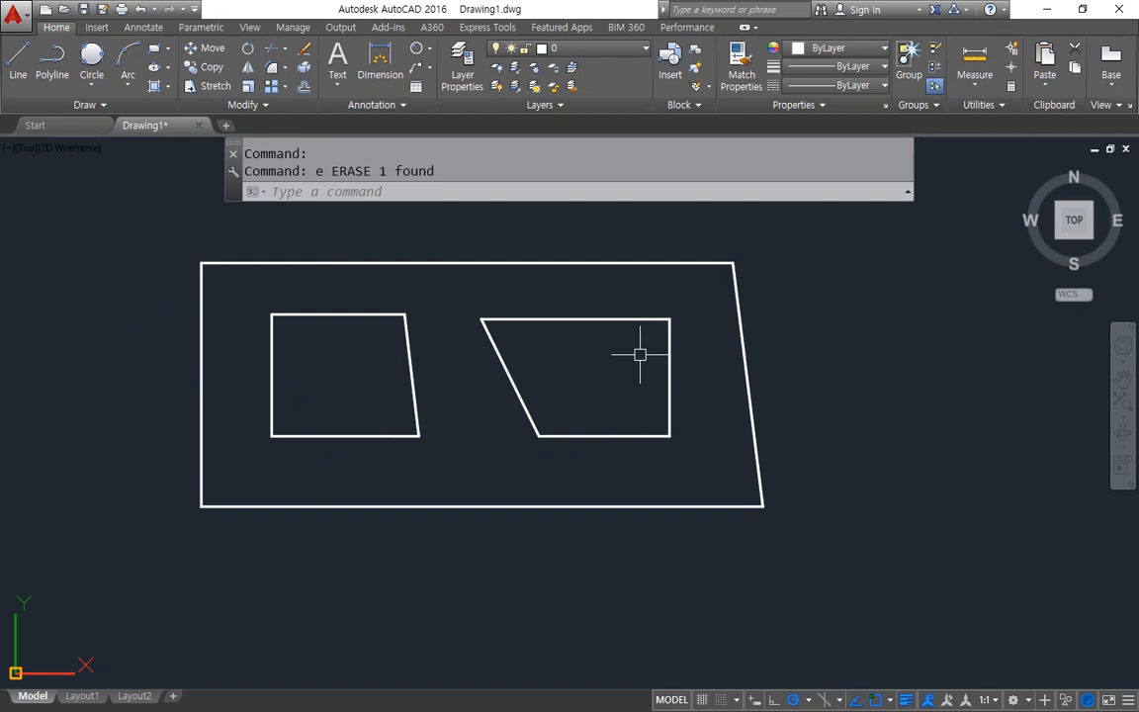
Step: Draw an L-shaped pair of lines beside the finished part, one vertical down and one horizontal to the right from its lower end
{"action": "middle_click_drag", "start_coordinate": [690, 364], "coordinate": [336, 376]}
{"action": "scroll", "coordinate": [533, 395], "scroll_direction": "down", "scroll_amount": 2}
{"action": "mouse_move", "coordinate": [533, 395]}
{"action": "middle_mouse_down"}
{"action": "mouse_move", "coordinate": [605, 396]}
{"action": "mouse_move", "coordinate": [513, 397]}
{"action": "middle_mouse_up"}
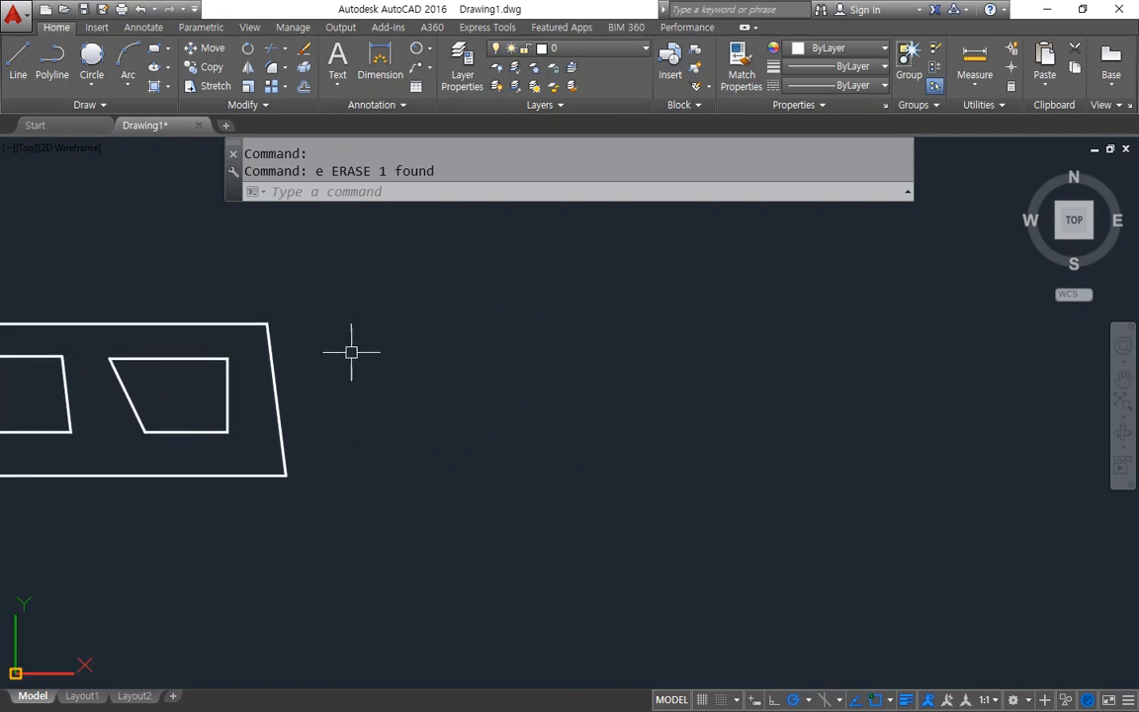
{"action": "type", "text": "l"}
{"action": "key", "text": "Return"}
{"action": "scroll", "coordinate": [481, 283], "scroll_direction": "down", "scroll_amount": 2}
{"action": "middle_click_drag", "start_coordinate": [484, 310], "coordinate": [454, 354]}
{"action": "left_click", "coordinate": [426, 218]}
{"action": "left_click", "coordinate": [426, 455]}
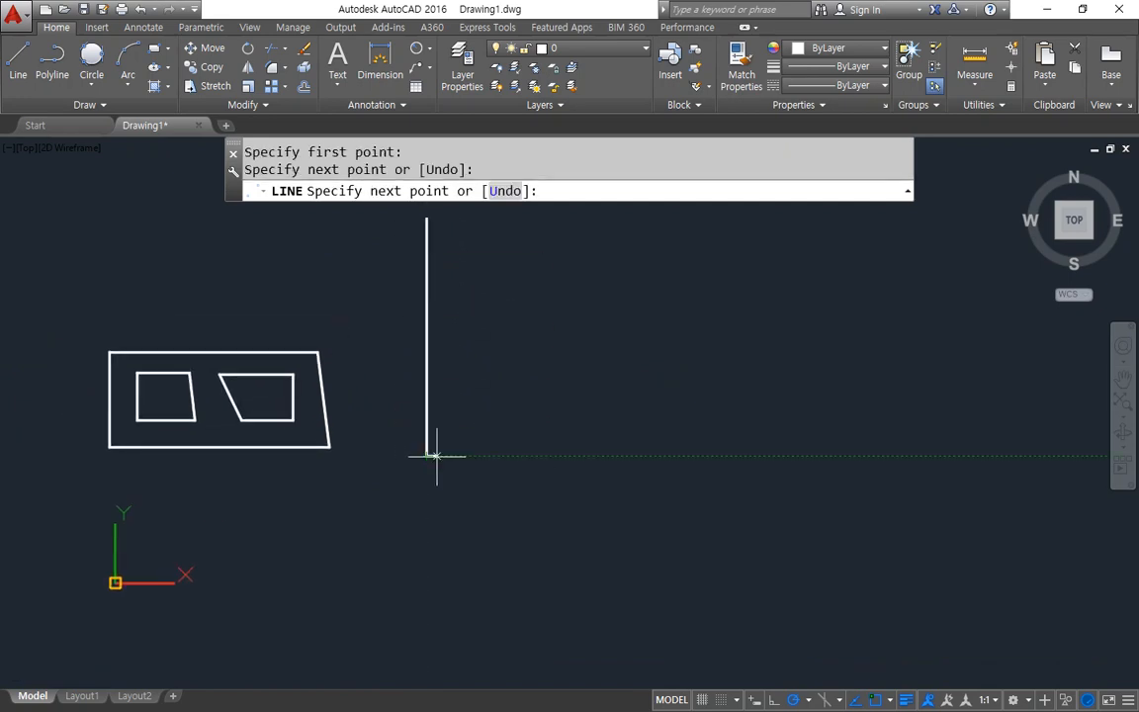
{"action": "left_click", "coordinate": [928, 455]}
{"action": "key", "text": "Return"}
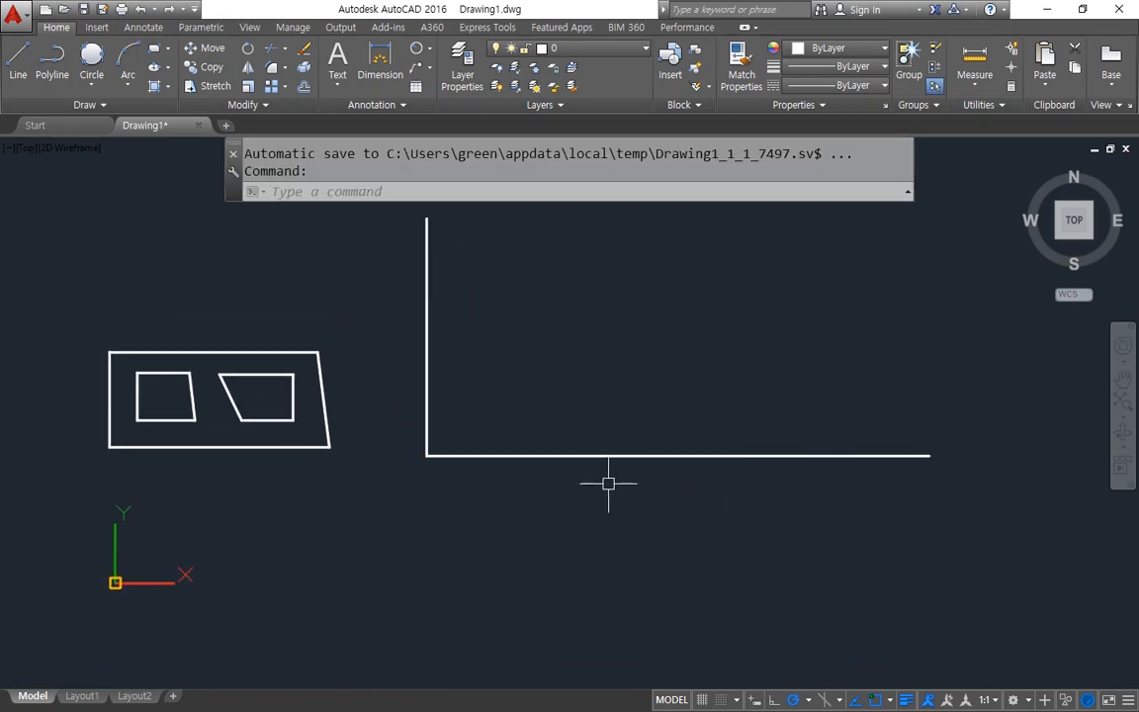
Step: Offset the new vertical line 128 units to the right
{"action": "middle_click_drag", "start_coordinate": [607, 477], "coordinate": [495, 500]}
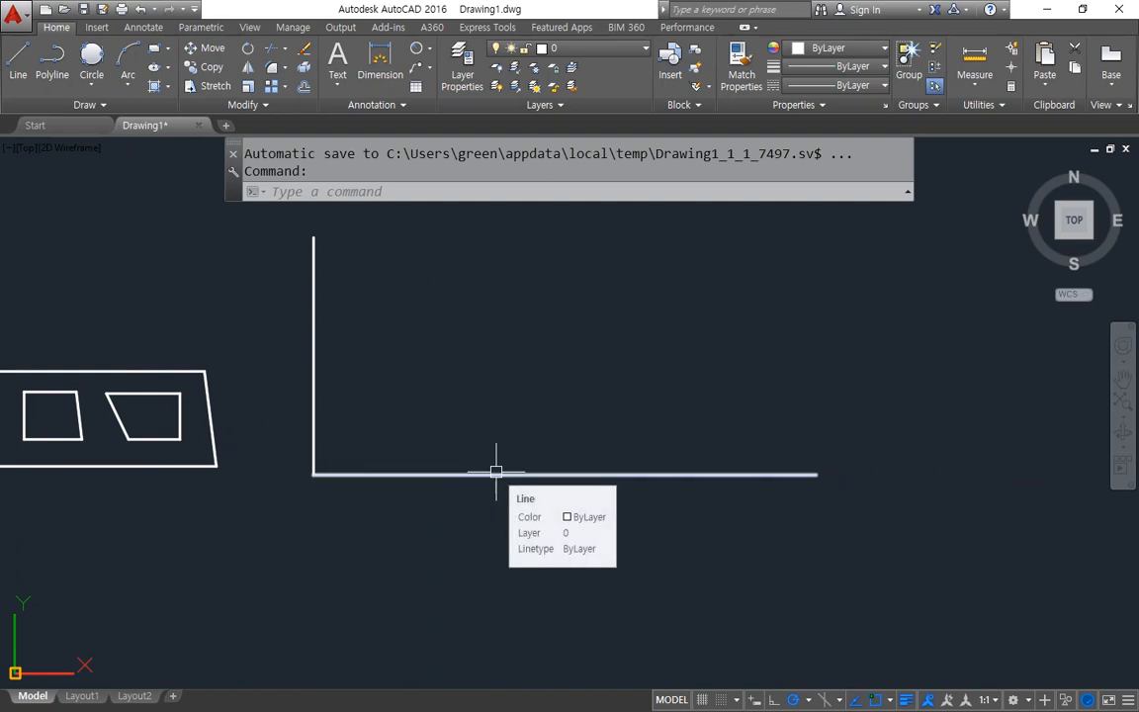
{"action": "key", "text": "Escape"}
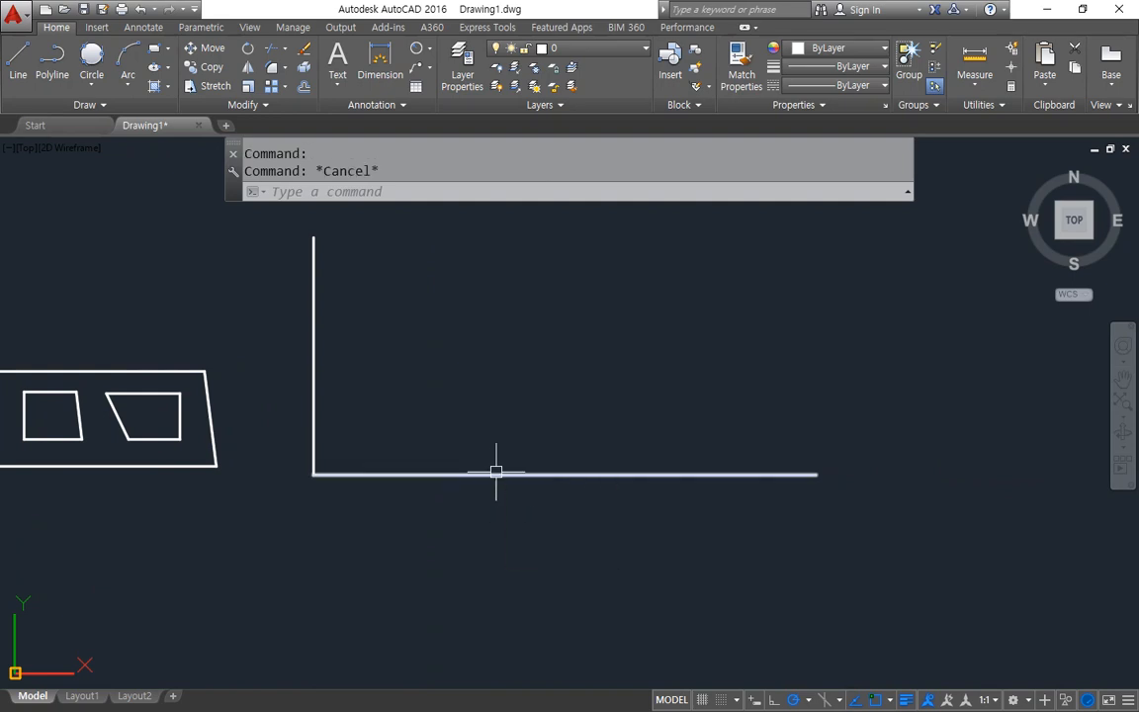
{"action": "type", "text": "o"}
{"action": "key", "text": "Return"}
{"action": "type", "text": "12"}
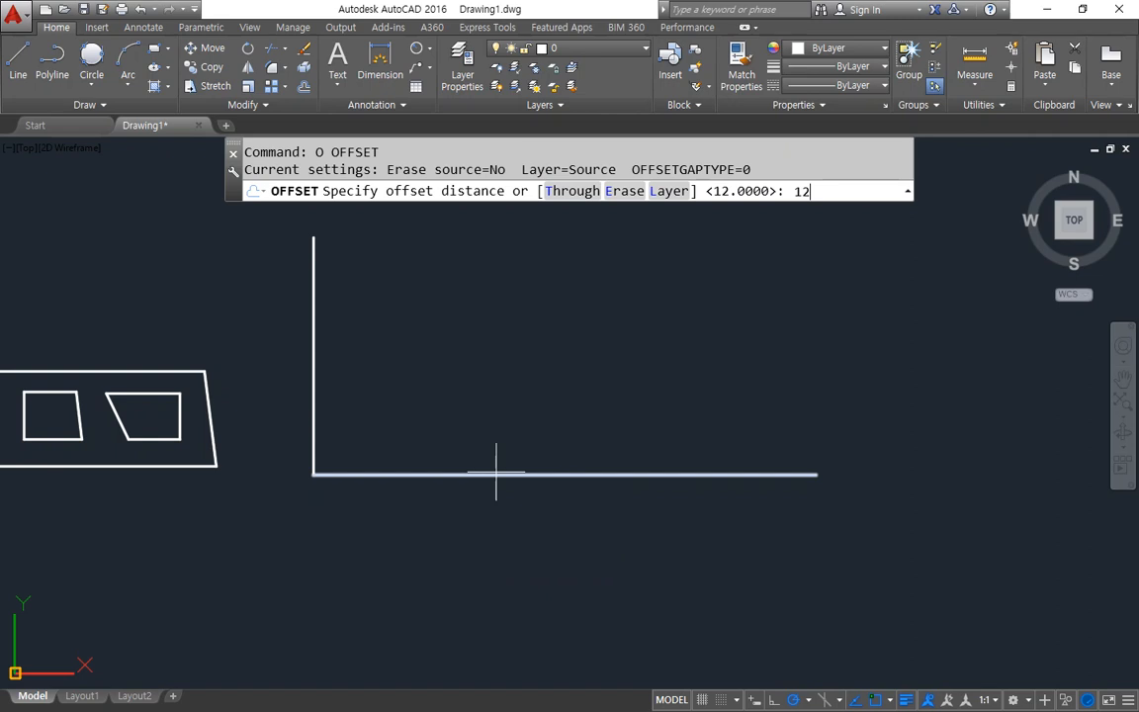
{"action": "type", "text": "0"}
{"action": "key", "text": "Return"}
{"action": "left_click", "coordinate": [313, 368]}
{"action": "left_click", "coordinate": [439, 371]}
{"action": "key", "text": "Return"}
Step: Offset the new horizontal base line 15 units upward
{"action": "type", "text": "o"}
{"action": "key", "text": "Return"}
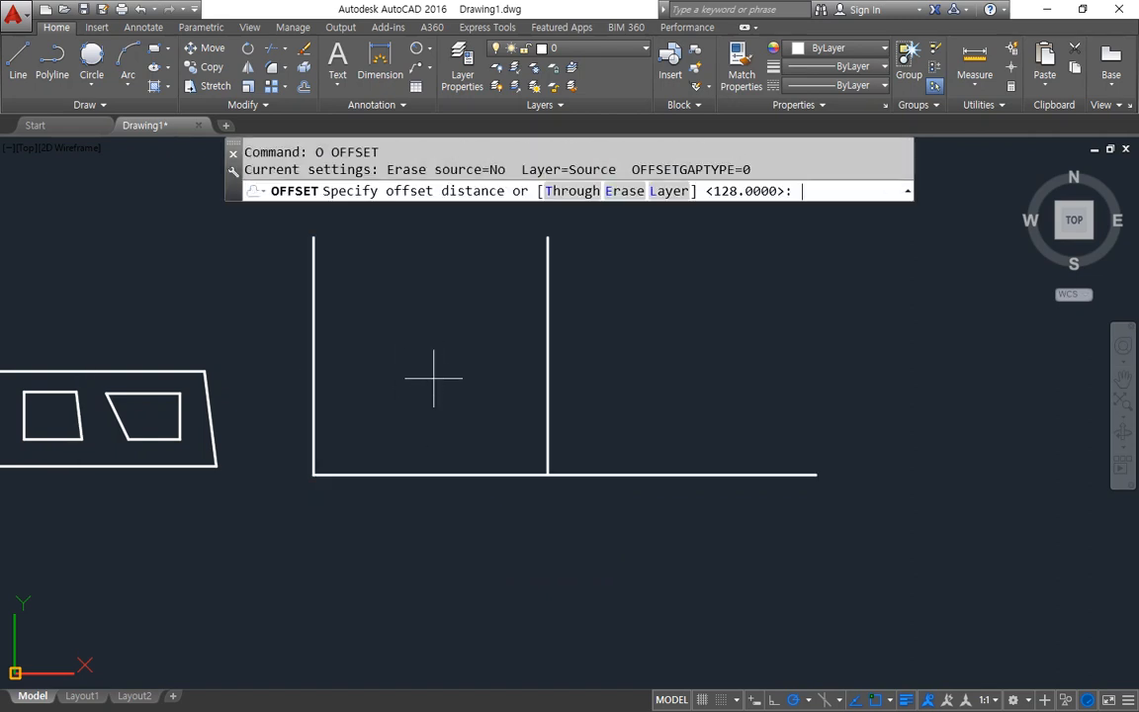
{"action": "type", "text": "15"}
{"action": "key", "text": "Return"}
{"action": "left_click", "coordinate": [423, 475]}
{"action": "left_click", "coordinate": [427, 435]}
{"action": "key", "text": "Return"}
Step: Offset the inner horizontal line 42 units upward to form the part's top edge
{"action": "type", "text": "o"}
{"action": "key", "text": "Return"}
{"action": "type", "text": "42"}
{"action": "key", "text": "Return"}
{"action": "left_click", "coordinate": [424, 446]}
{"action": "left_click", "coordinate": [419, 370]}
Step: Trim the line ends extending above and to the right of the new rectangular outline
{"action": "type", "text": "tr"}
{"action": "key", "text": "Return"}
{"action": "key", "text": "Return"}
{"action": "left_click", "coordinate": [702, 541]}
{"action": "left_click", "coordinate": [648, 328]}
{"action": "left_click", "coordinate": [611, 333]}
{"action": "left_click", "coordinate": [342, 294]}
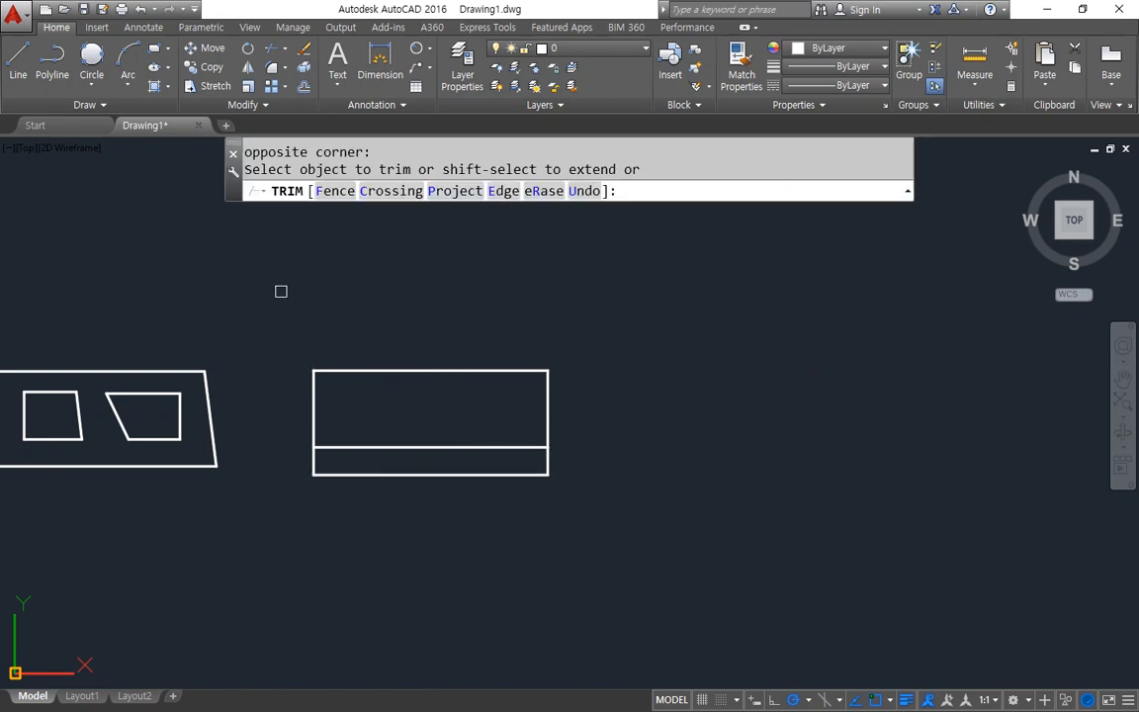
Step: Offset the rectangle's right edge 49 units to the left
{"action": "scroll", "coordinate": [414, 424], "scroll_direction": "up", "scroll_amount": 2}
{"action": "type", "text": "o"}
{"action": "key", "text": "Return"}
{"action": "type", "text": "49"}
{"action": "key", "text": "Return"}
{"action": "left_click", "coordinate": [627, 422]}
{"action": "left_click", "coordinate": [484, 432]}
{"action": "key", "text": "Return"}
Step: Draw a circle of radius 15 centred where the inner vertical line meets the bottom edge
{"action": "type", "text": "c"}
{"action": "key", "text": "Return"}
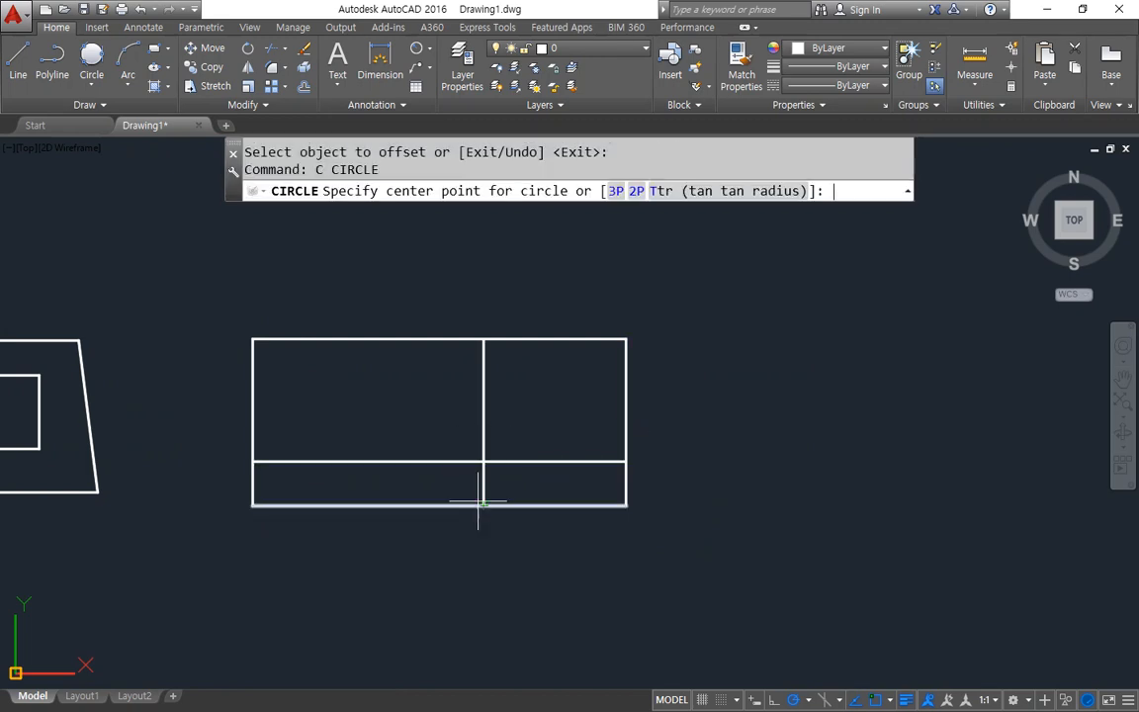
{"action": "left_click", "coordinate": [483, 506]}
{"action": "type", "text": "15"}
{"action": "key", "text": "Return"}
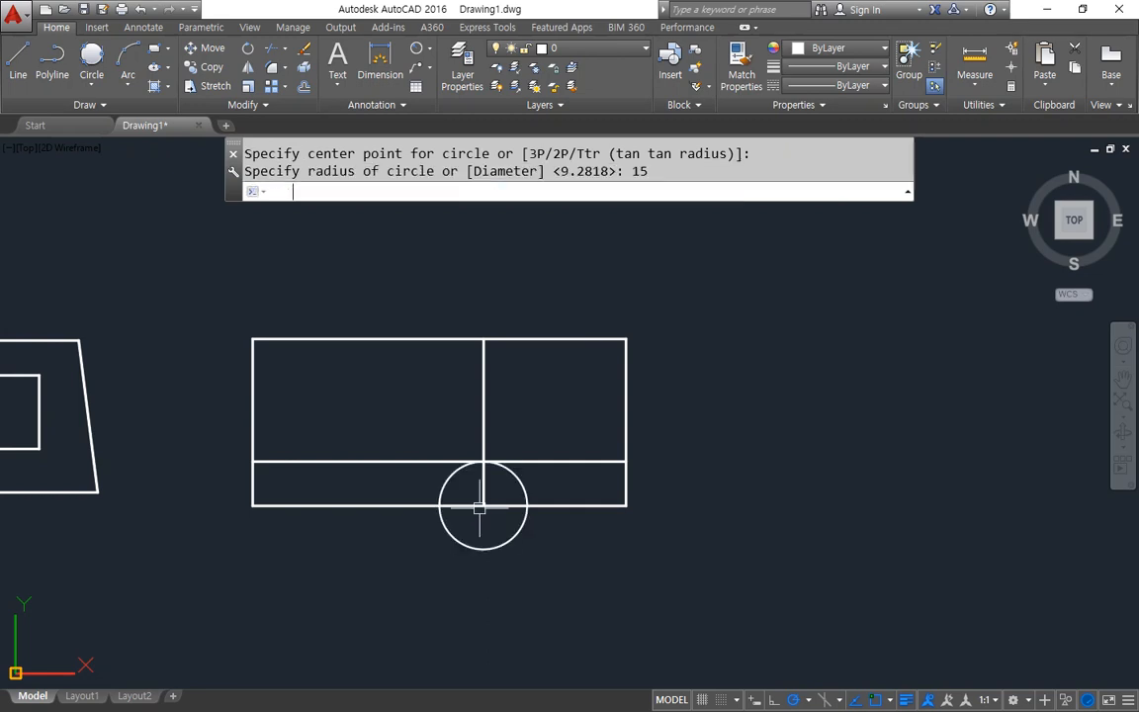
Step: Trim the circle to its upper-left quarter and remove the inner horizontal line's portion left of the arc
{"action": "type", "text": "tr"}
{"action": "key", "text": "Return"}
{"action": "key", "text": "Return"}
{"action": "left_click", "coordinate": [498, 542]}
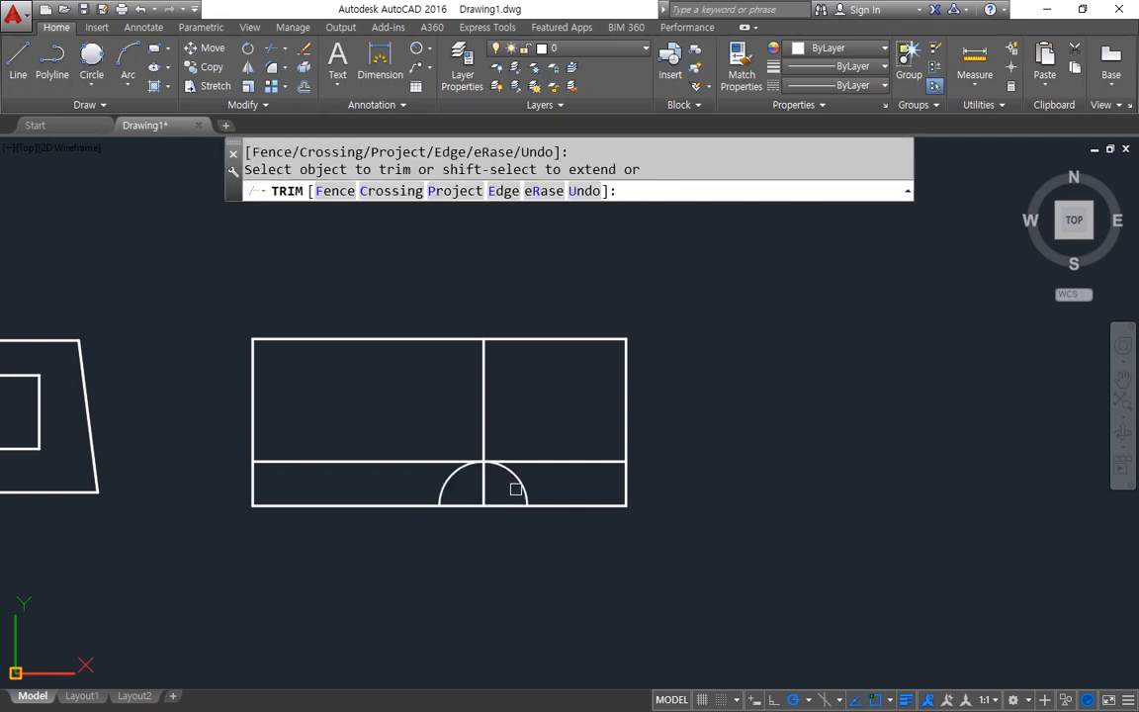
{"action": "left_click", "coordinate": [400, 460]}
{"action": "key", "text": "Return"}
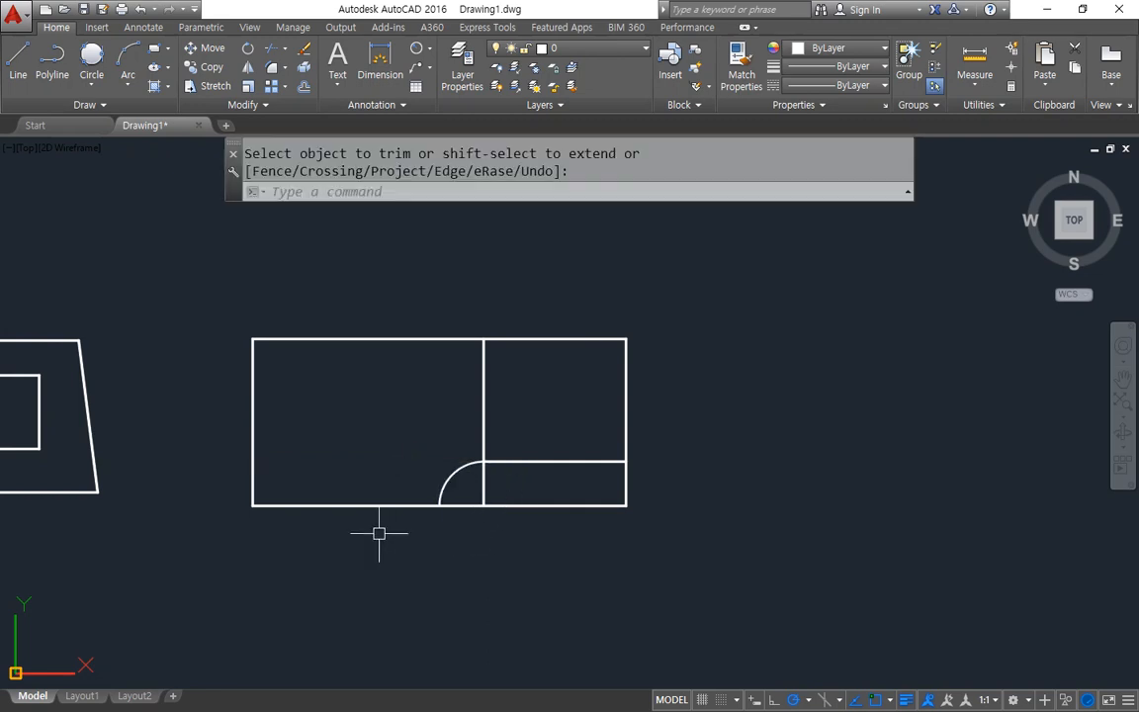
Step: Offset the inner vertical line 15 units to the left, to the arc's lower end
{"action": "type", "text": "o"}
{"action": "key", "text": "Return"}
{"action": "type", "text": "15"}
{"action": "key", "text": "Return"}
{"action": "left_click", "coordinate": [485, 486]}
{"action": "left_click", "coordinate": [342, 415]}
{"action": "key", "text": "Return"}
Step: Offset the vertical line at the arc's lower end 45 units to the left
{"action": "type", "text": "o"}
{"action": "key", "text": "Return"}
{"action": "type", "text": "45"}
{"action": "key", "text": "Return"}
{"action": "left_click", "coordinate": [436, 432]}
{"action": "left_click", "coordinate": [376, 437]}
{"action": "key", "text": "Return"}
Step: Erase the two vertical construction lines at the ends of the arc
{"action": "left_click", "coordinate": [507, 423]}
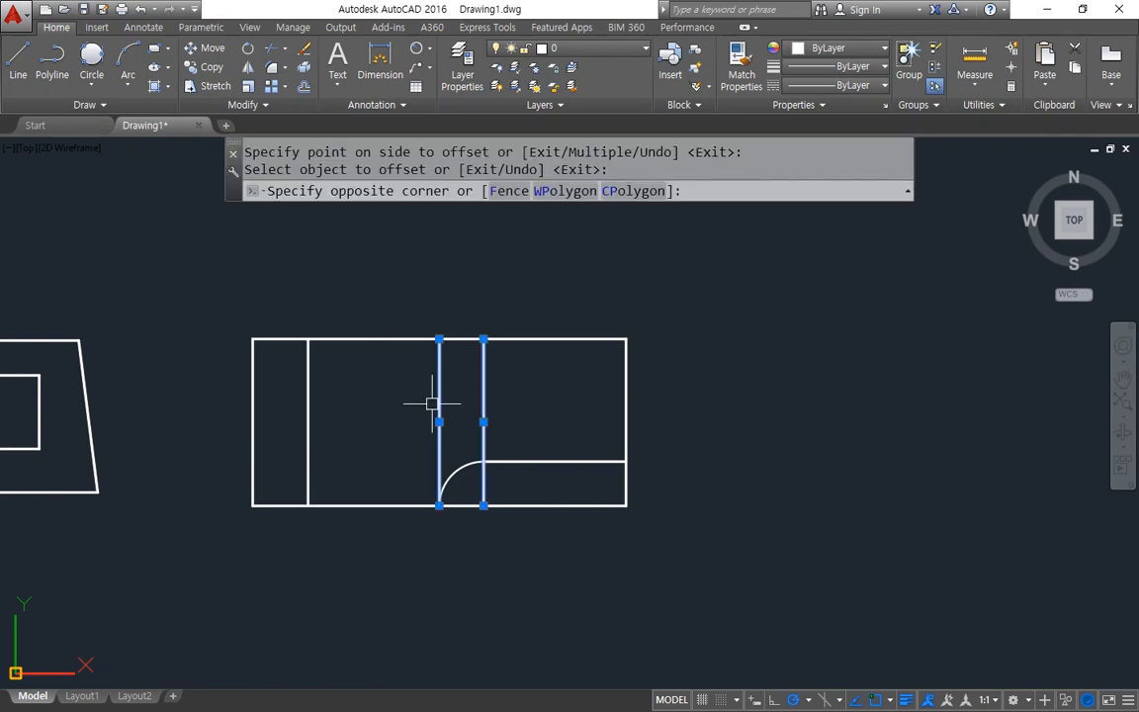
{"action": "left_click", "coordinate": [432, 404]}
{"action": "type", "text": "e"}
{"action": "key", "text": "Return"}
Step: Trim away the part's lower-right corner below the step and beyond the arc
{"action": "type", "text": "tr"}
{"action": "key", "text": "Return"}
{"action": "key", "text": "Return"}
{"action": "left_click", "coordinate": [654, 521]}
{"action": "left_click", "coordinate": [589, 488]}
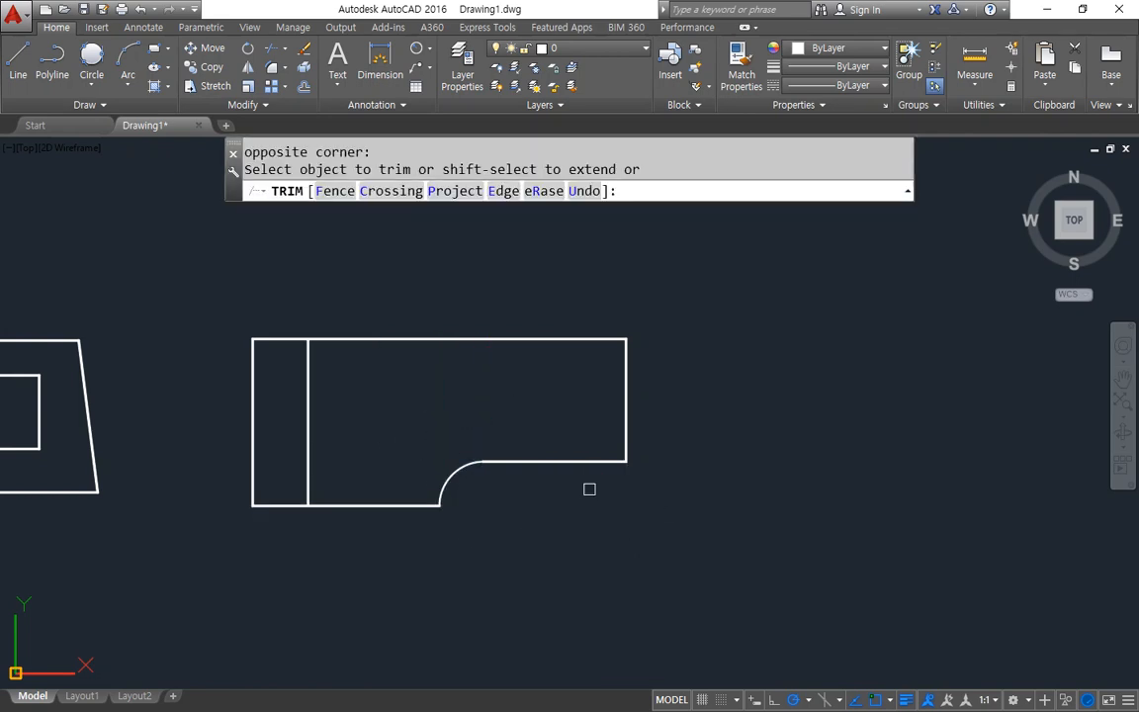
{"action": "left_click", "coordinate": [415, 506]}
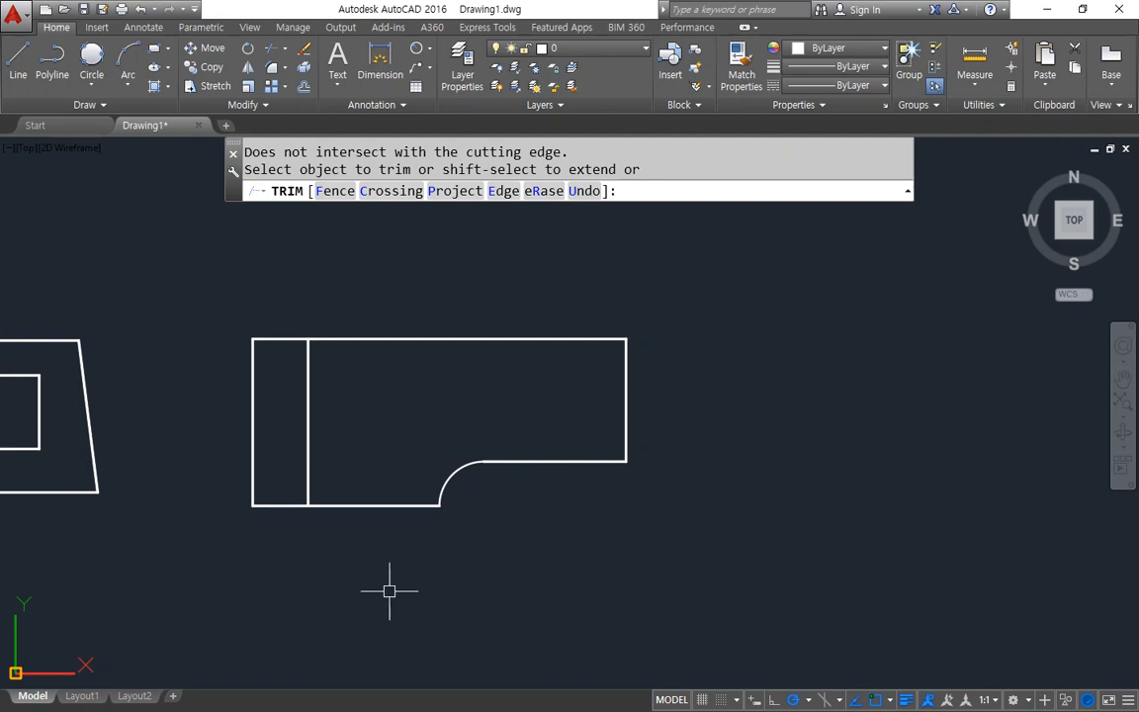
{"action": "key", "text": "Escape"}
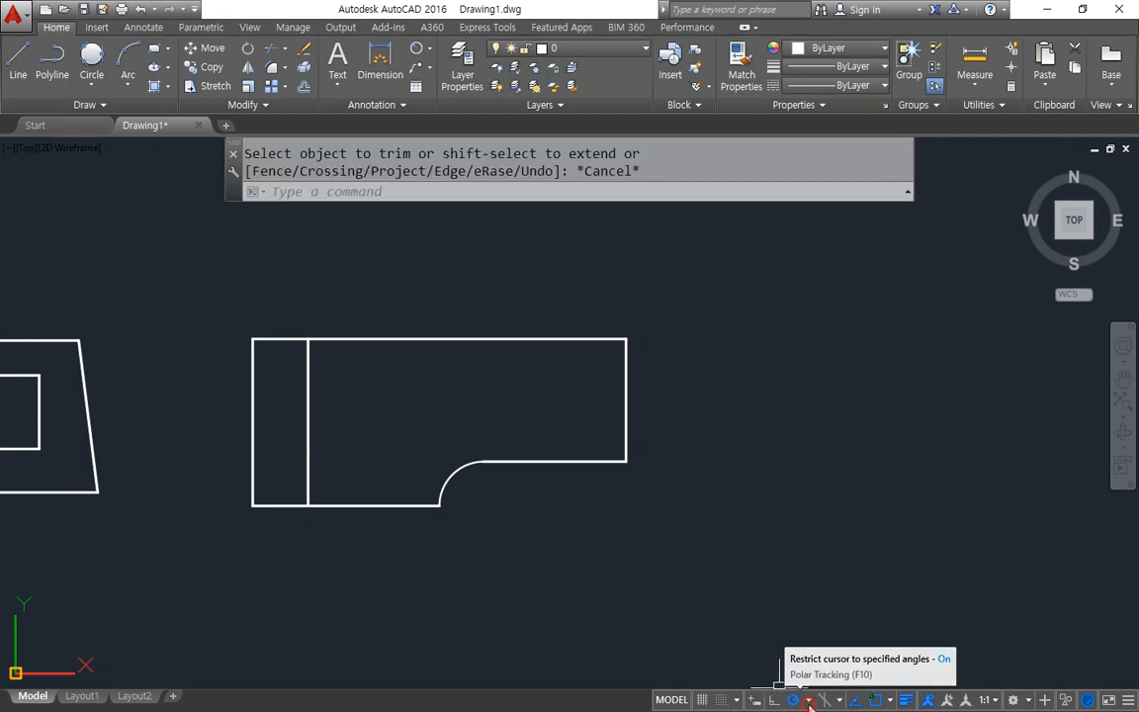
Step: Set polar tracking to 30-degree increments and draw a 120-degree line from the remaining vertical line's lower end to the left edge
{"action": "left_click", "coordinate": [808, 700]}
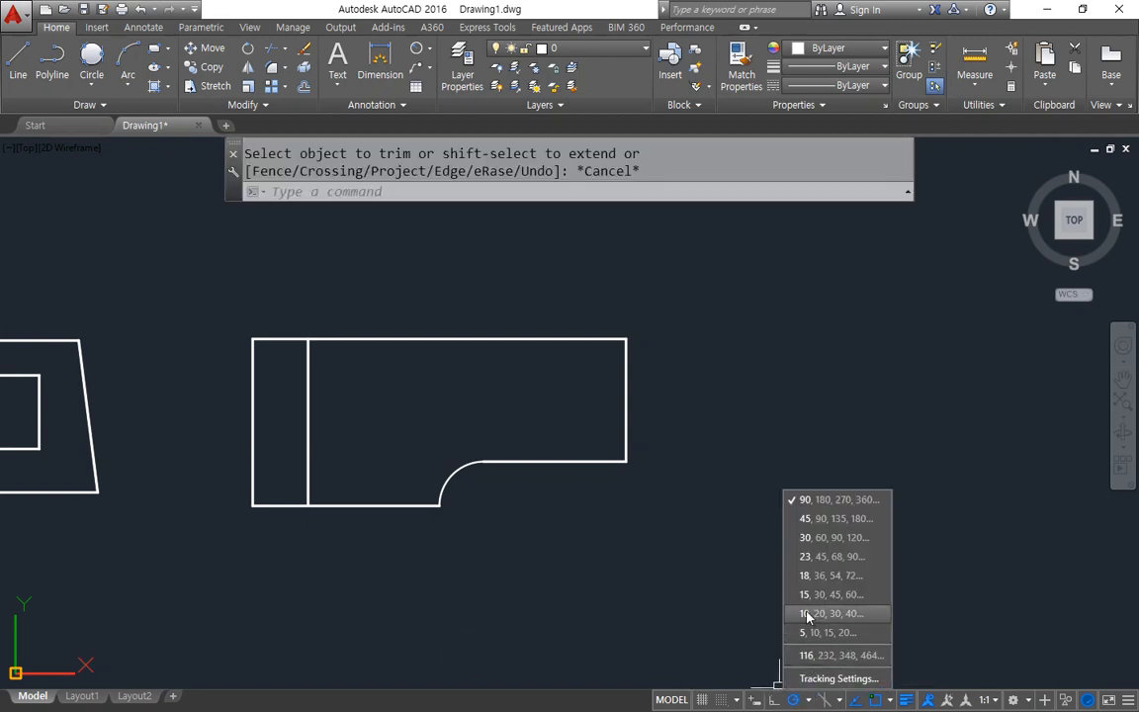
{"action": "left_click", "coordinate": [833, 538]}
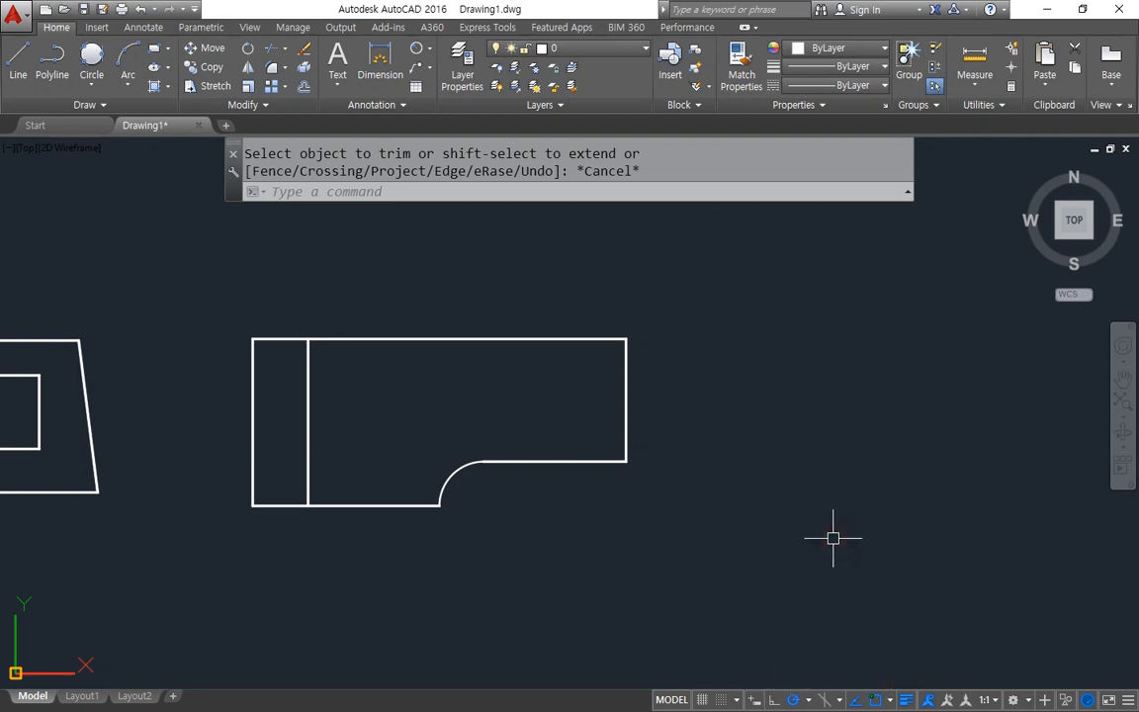
{"action": "type", "text": "l"}
{"action": "key", "text": "Return"}
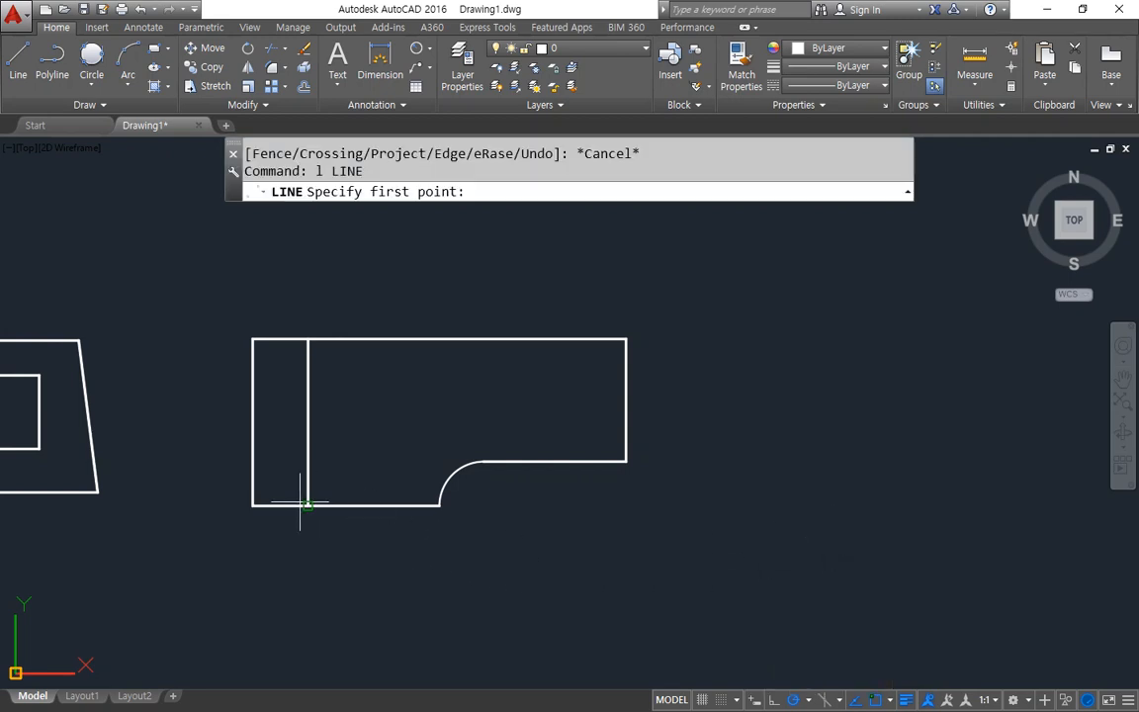
{"action": "left_click", "coordinate": [307, 506]}
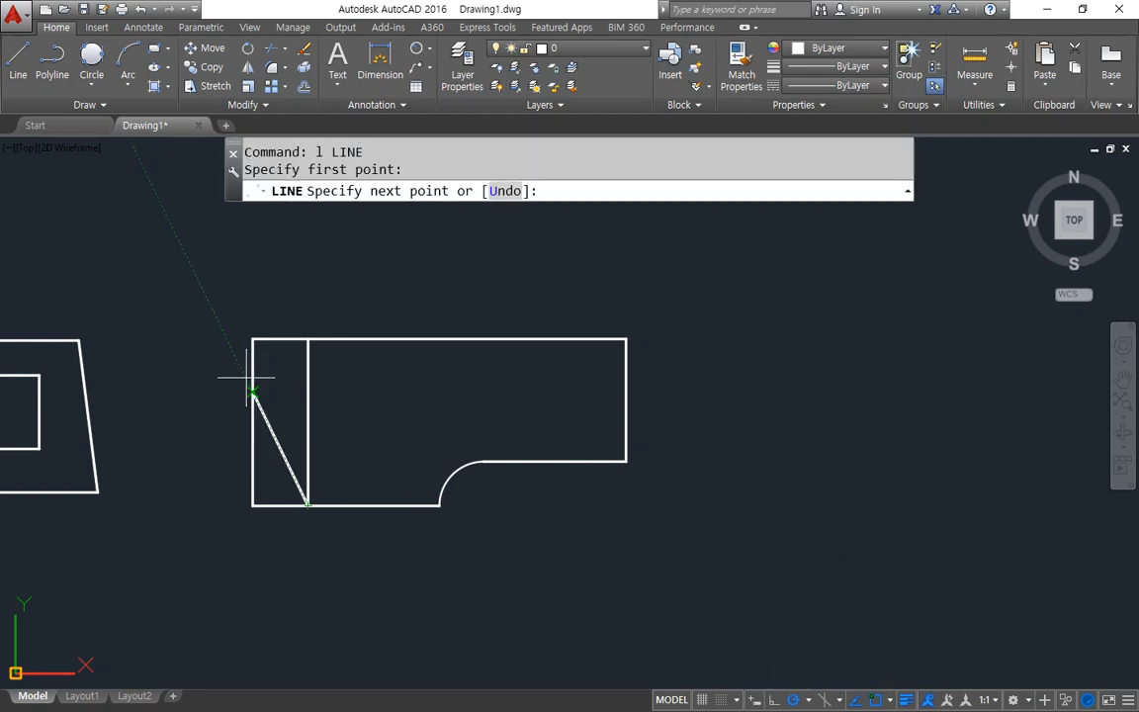
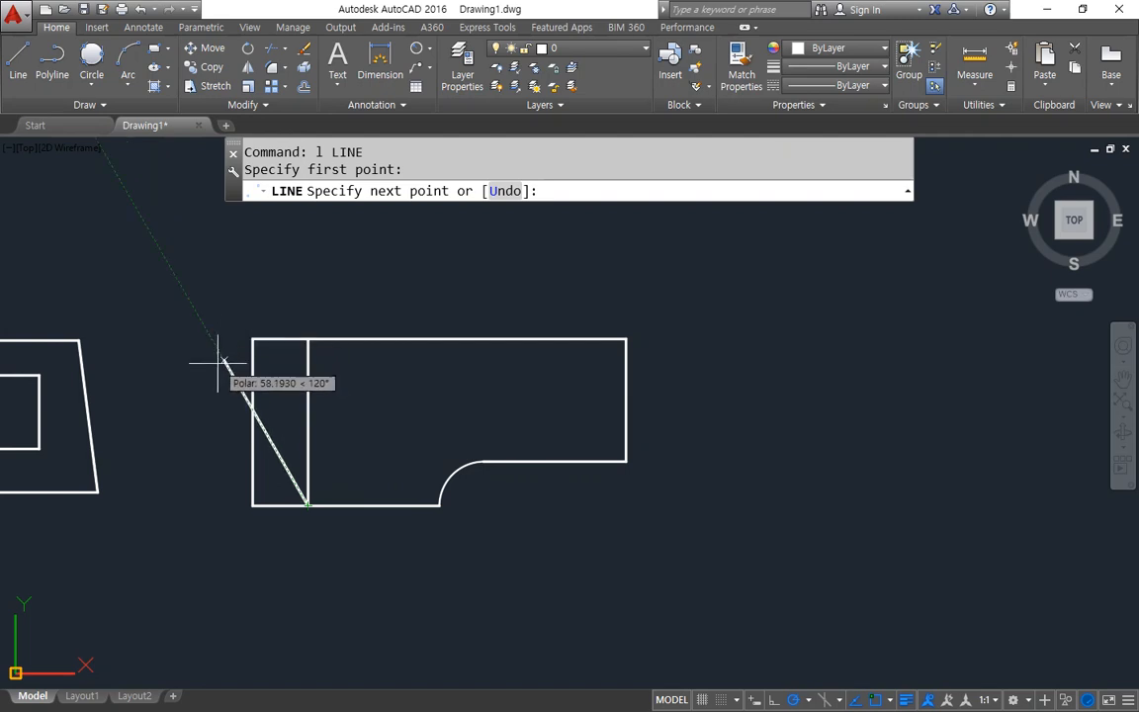
{"action": "left_click", "coordinate": [253, 409]}
{"action": "key", "text": "Escape"}
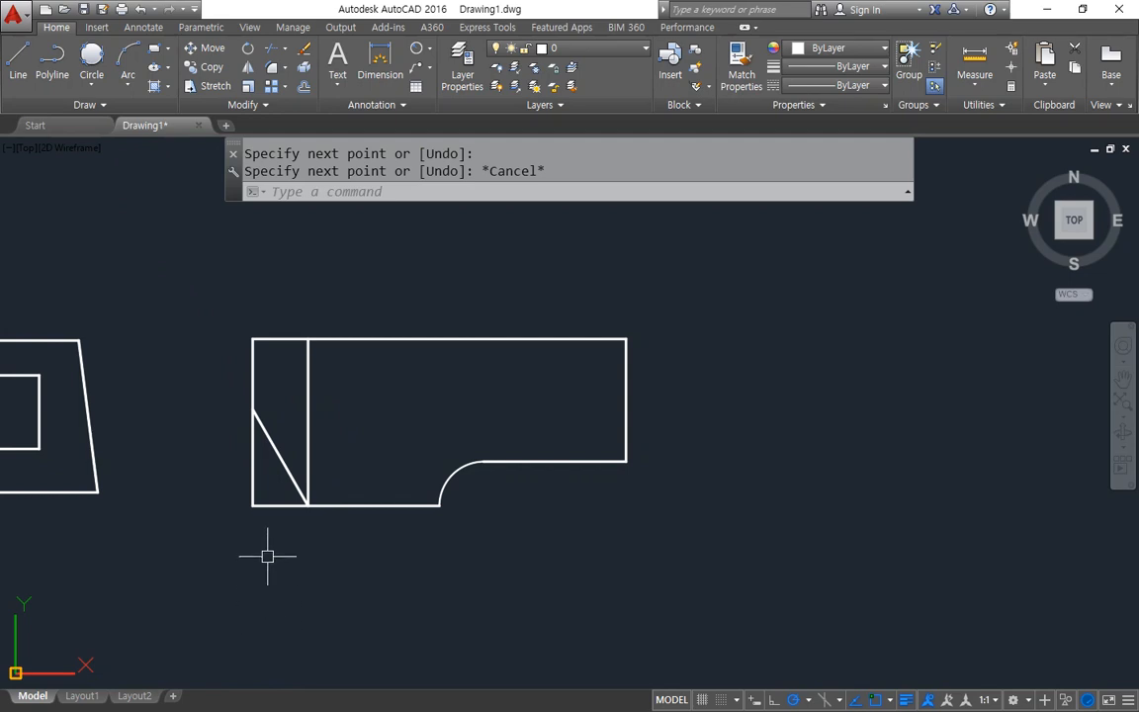
Step: Trim the part's lower-left corner outside the slanted line
{"action": "type", "text": "tr"}
{"action": "key", "text": "Return"}
{"action": "key", "text": "Return"}
{"action": "left_click", "coordinate": [271, 516]}
{"action": "left_click", "coordinate": [246, 490]}
{"action": "key", "text": "Return"}
Step: Erase the vertical construction line above the slanted edge's lower end
{"action": "left_click", "coordinate": [308, 431]}
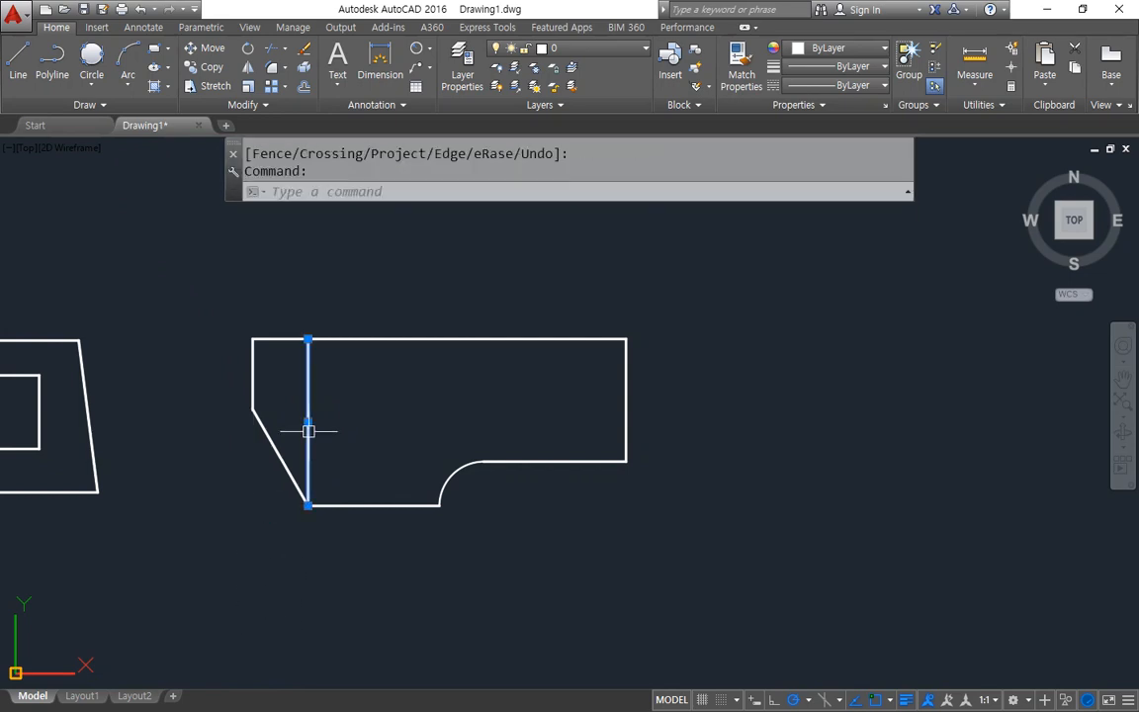
{"action": "type", "text": "e"}
{"action": "key", "text": "Return"}
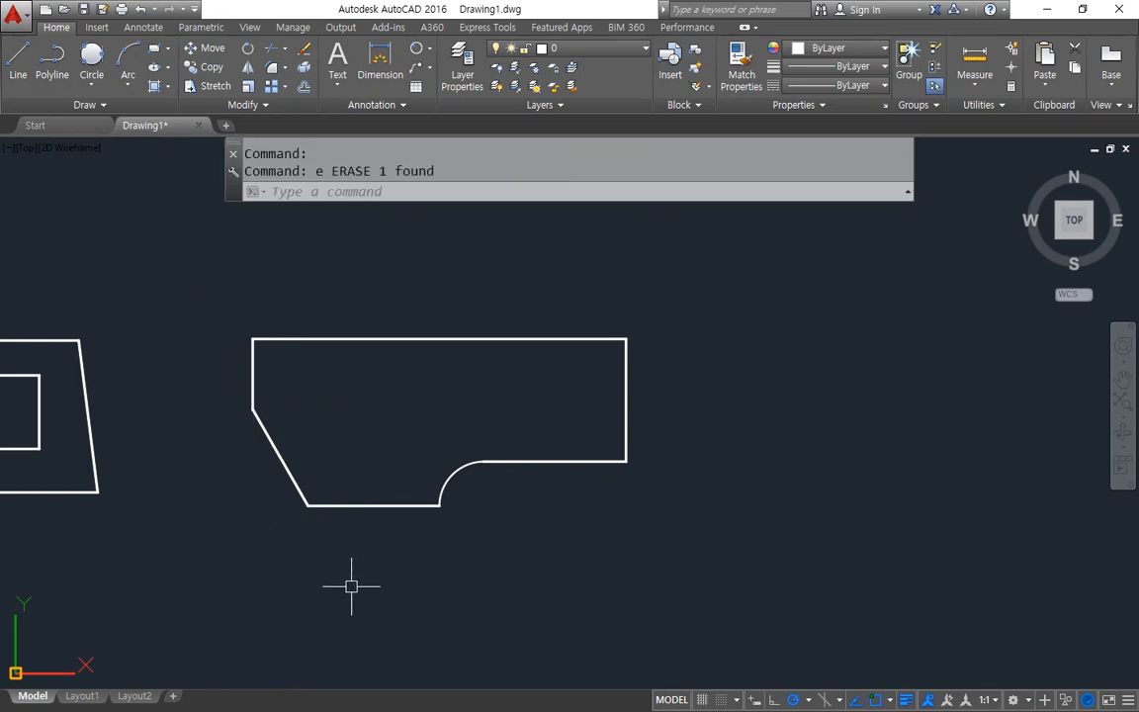
Step: Offset the part's top edge 16 units downward for the hole centreline
{"action": "type", "text": "o"}
{"action": "key", "text": "Return"}
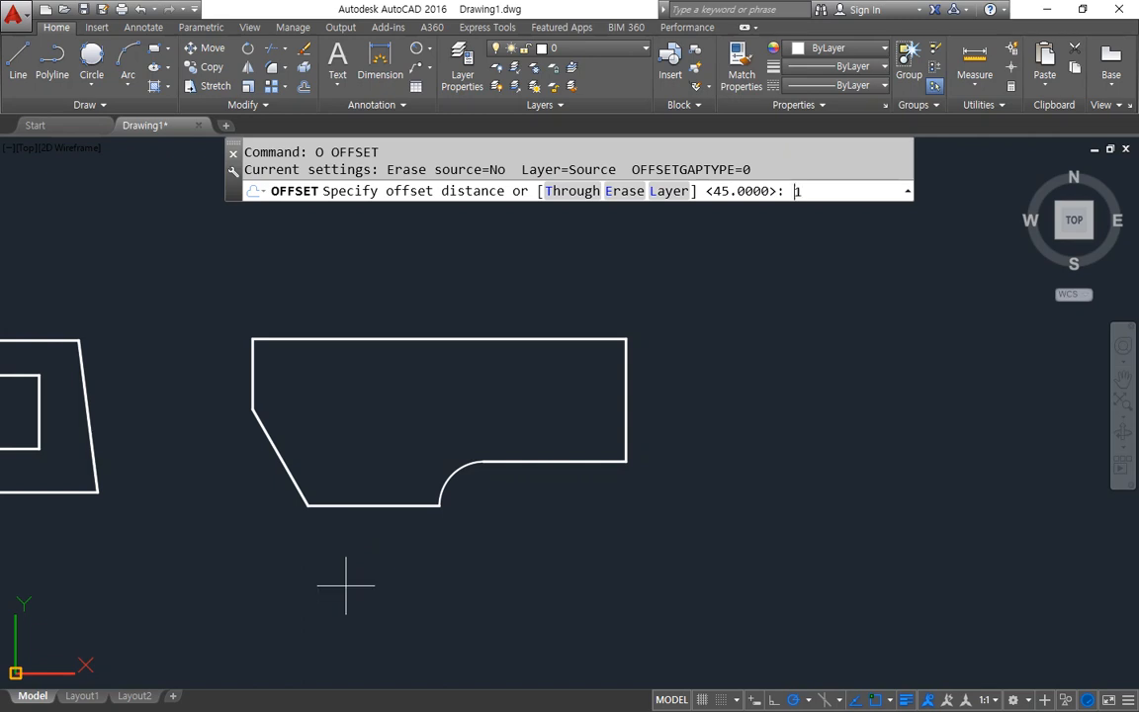
{"action": "type", "text": "16"}
{"action": "key", "text": "Return"}
{"action": "left_click", "coordinate": [316, 340]}
{"action": "left_click", "coordinate": [317, 369]}
{"action": "key", "text": "Return"}
Step: Offset the part's left edge to the right, in line with the slanted edge's lower end
{"action": "type", "text": "o"}
{"action": "key", "text": "Return"}
{"action": "type", "text": "1"}
{"action": "key", "text": "Return"}
{"action": "left_click", "coordinate": [252, 364]}
{"action": "left_click", "coordinate": [339, 366]}
{"action": "key", "text": "Return"}
Step: Offset the short vertical centreline 45 units to the right
{"action": "type", "text": "o"}
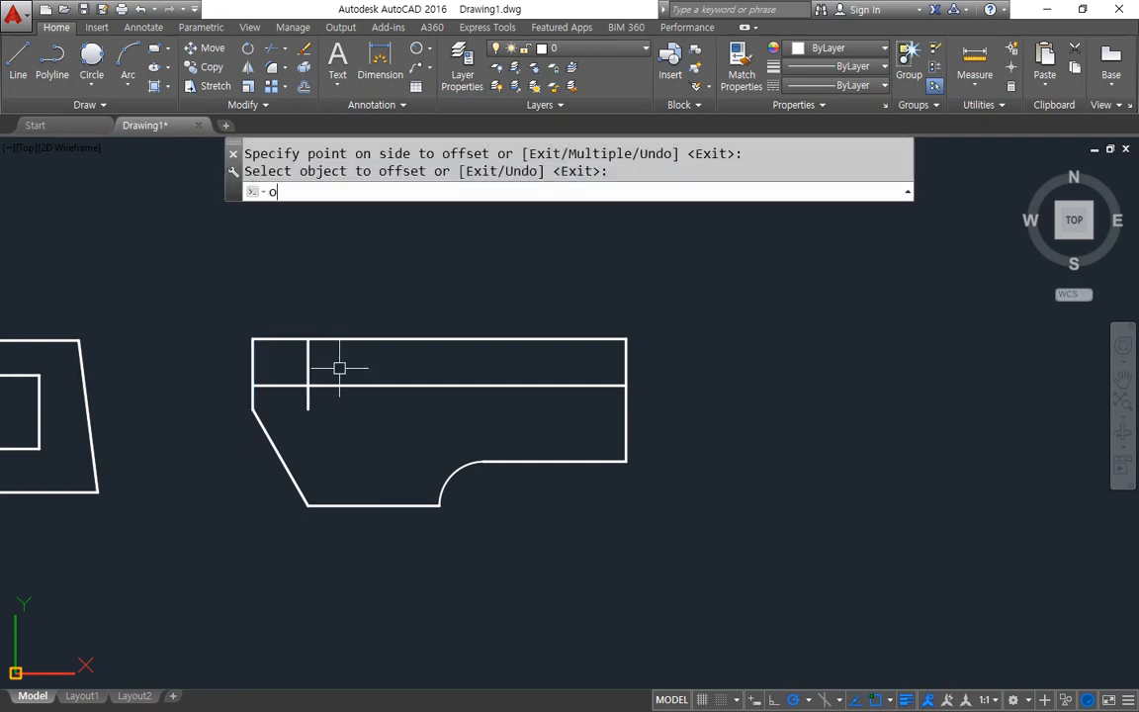
{"action": "key", "text": "Return"}
{"action": "type", "text": "45"}
{"action": "key", "text": "Return"}
{"action": "left_click", "coordinate": [307, 364]}
{"action": "left_click", "coordinate": [401, 371]}
{"action": "key", "text": "Return"}
Step: Draw a circle of radius 5 at the left crossing of the vertical and horizontal centrelines
{"action": "scroll", "coordinate": [306, 371], "scroll_direction": "up", "scroll_amount": 4}
{"action": "type", "text": "c"}
{"action": "key", "text": "Return"}
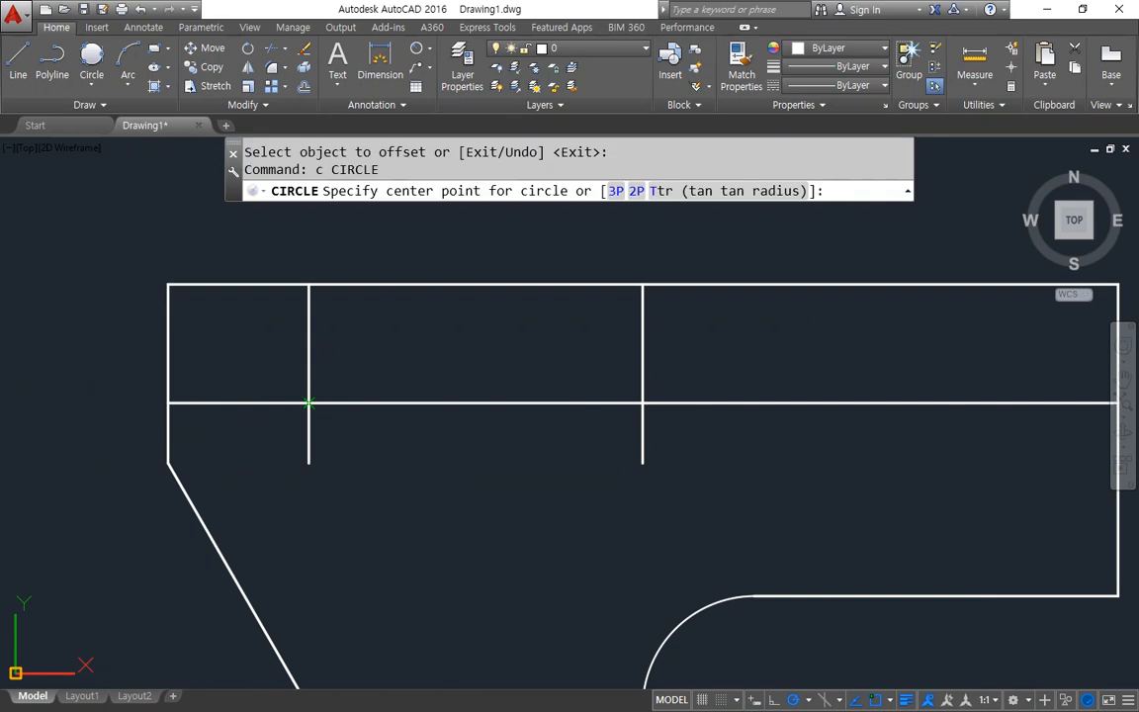
{"action": "left_click", "coordinate": [309, 403]}
{"action": "type", "text": "5"}
{"action": "key", "text": "Return"}
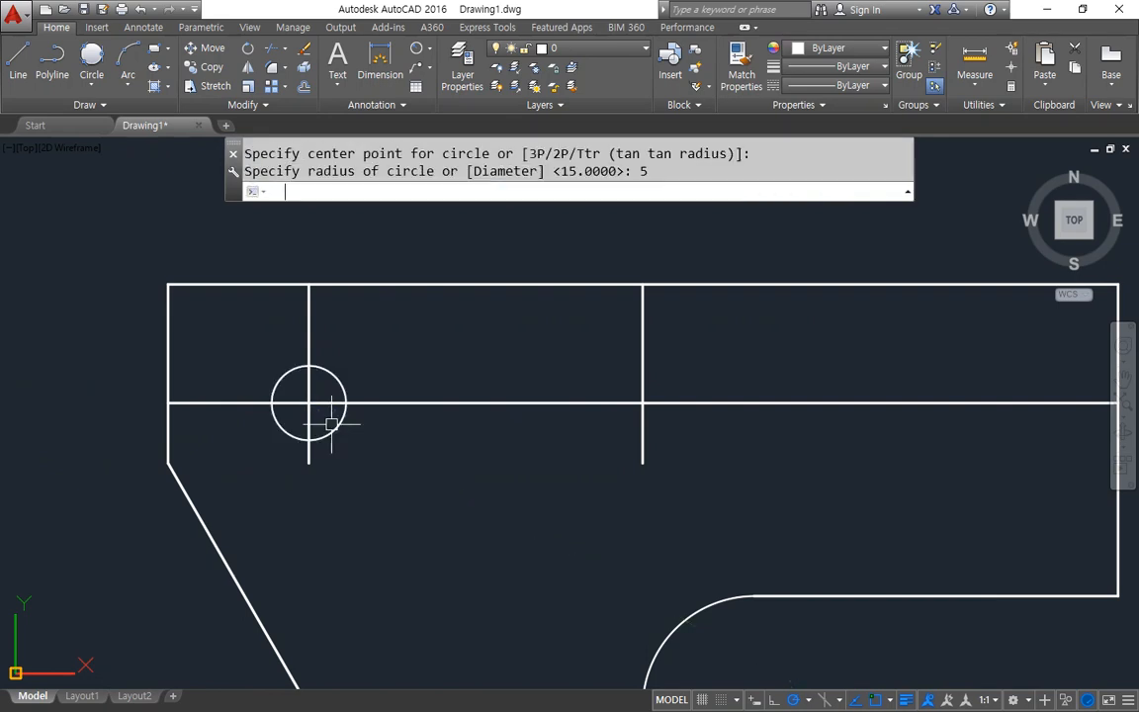
Step: Draw a circle of radius 5 at the right crossing of the vertical and horizontal centrelines
{"action": "key", "text": "Return"}
{"action": "left_click", "coordinate": [643, 402]}
{"action": "key", "text": "Return"}
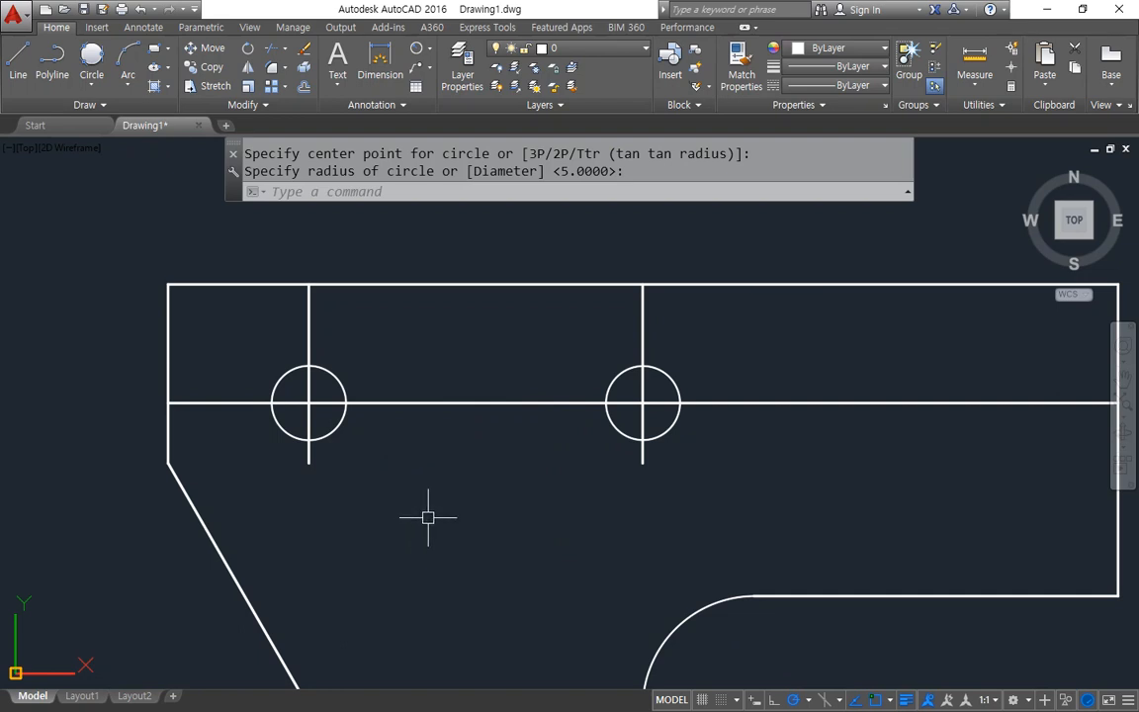
Step: Draw a line joining the top quadrant points of the two small circles
{"action": "type", "text": "l"}
{"action": "key", "text": "Return"}
{"action": "left_click", "coordinate": [311, 365]}
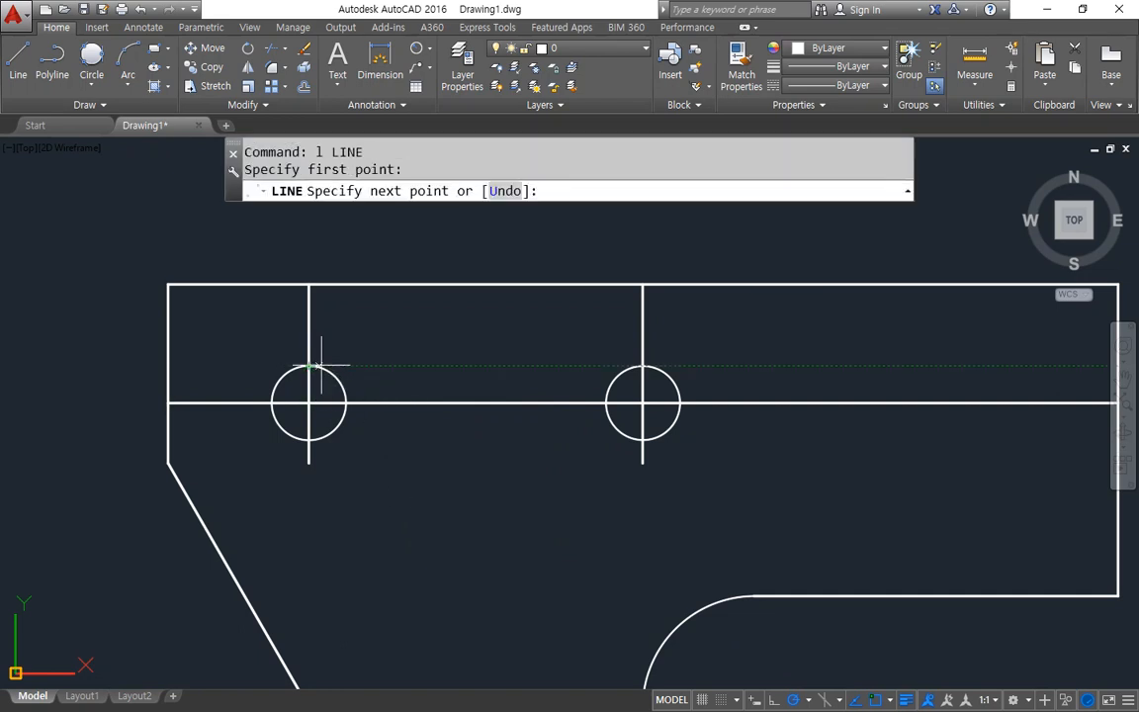
{"action": "left_click", "coordinate": [643, 365]}
{"action": "key", "text": "Return"}
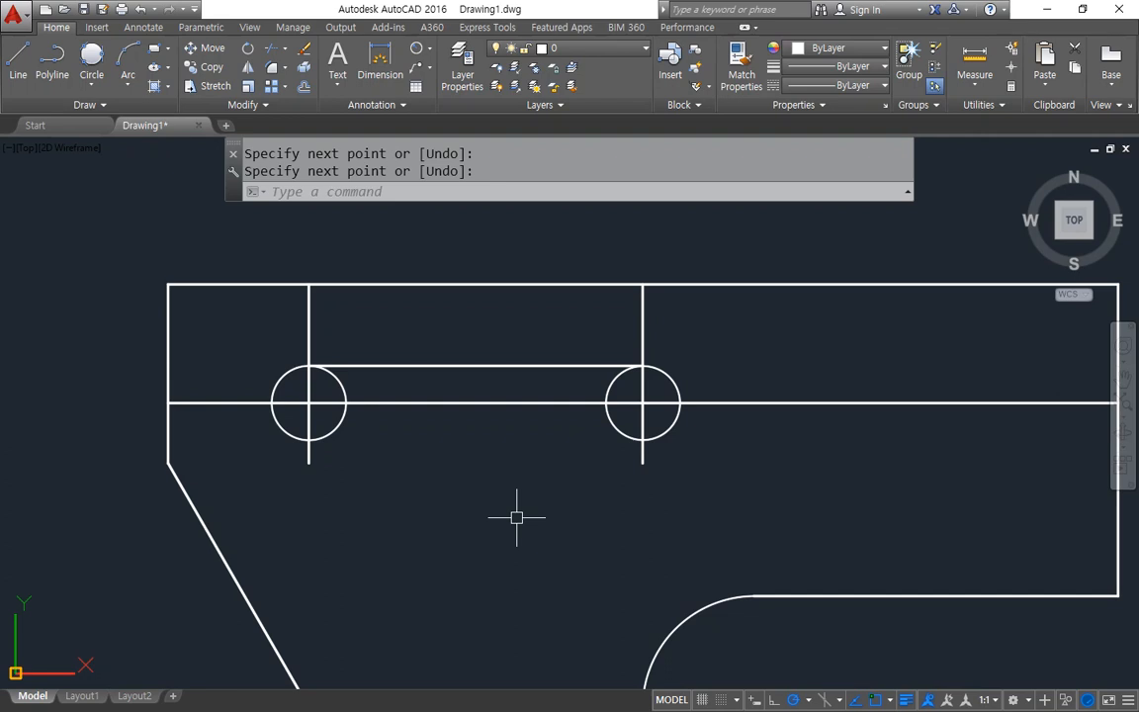
Step: Erase the line joining the tops of the two circles
{"action": "key", "text": "Escape"}
{"action": "left_click", "coordinate": [458, 364]}
{"action": "type", "text": "e"}
{"action": "key", "text": "Return"}
Step: Draw a line tangent to the upper sides of both small circles using the tangent snap
{"action": "type", "text": "l"}
{"action": "key", "text": "Return"}
{"action": "type", "text": "tan"}
{"action": "key", "text": "space"}
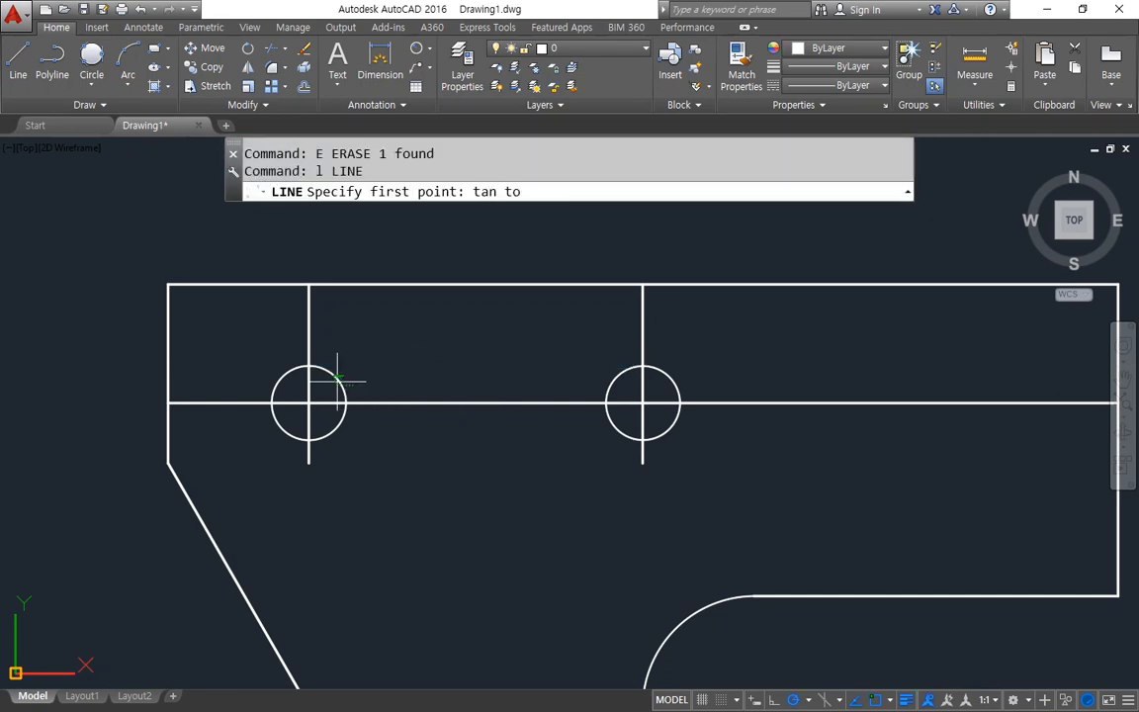
{"action": "left_click", "coordinate": [337, 381]}
{"action": "type", "text": "tan"}
{"action": "key", "text": "space"}
{"action": "left_click", "coordinate": [615, 382]}
{"action": "key", "text": "Return"}
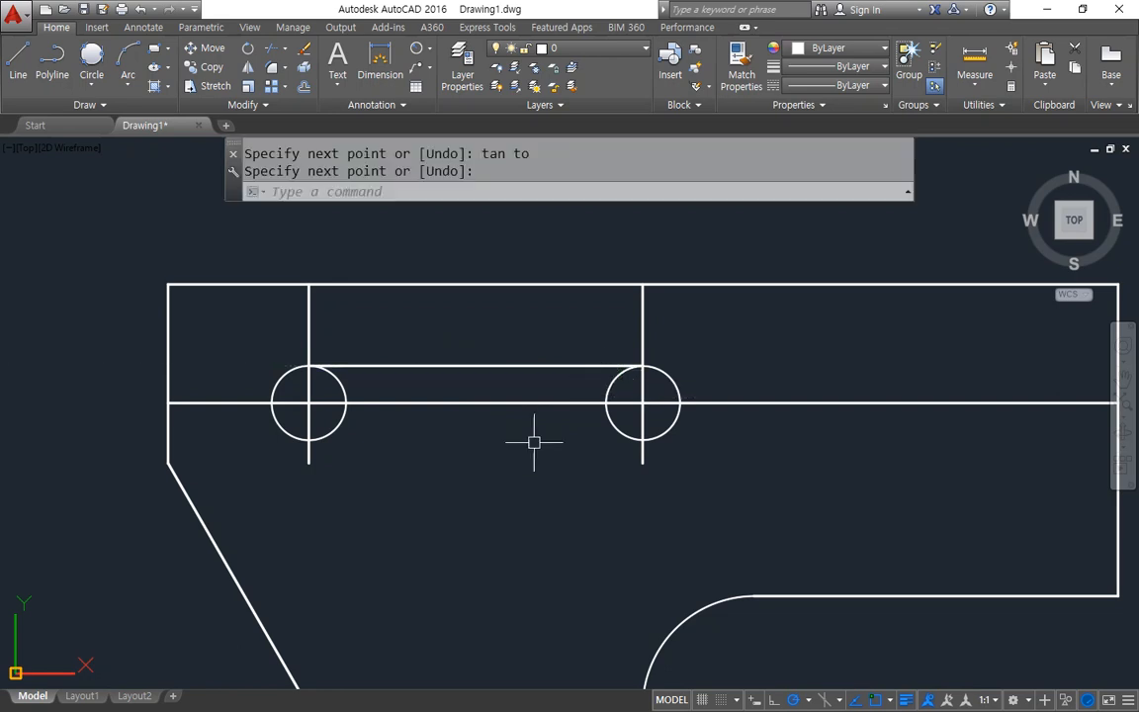
Step: Erase the upper tangent line between the two circles
{"action": "left_click", "coordinate": [412, 330]}
{"action": "left_click", "coordinate": [387, 387]}
{"action": "type", "text": "e"}
{"action": "key", "text": "Return"}
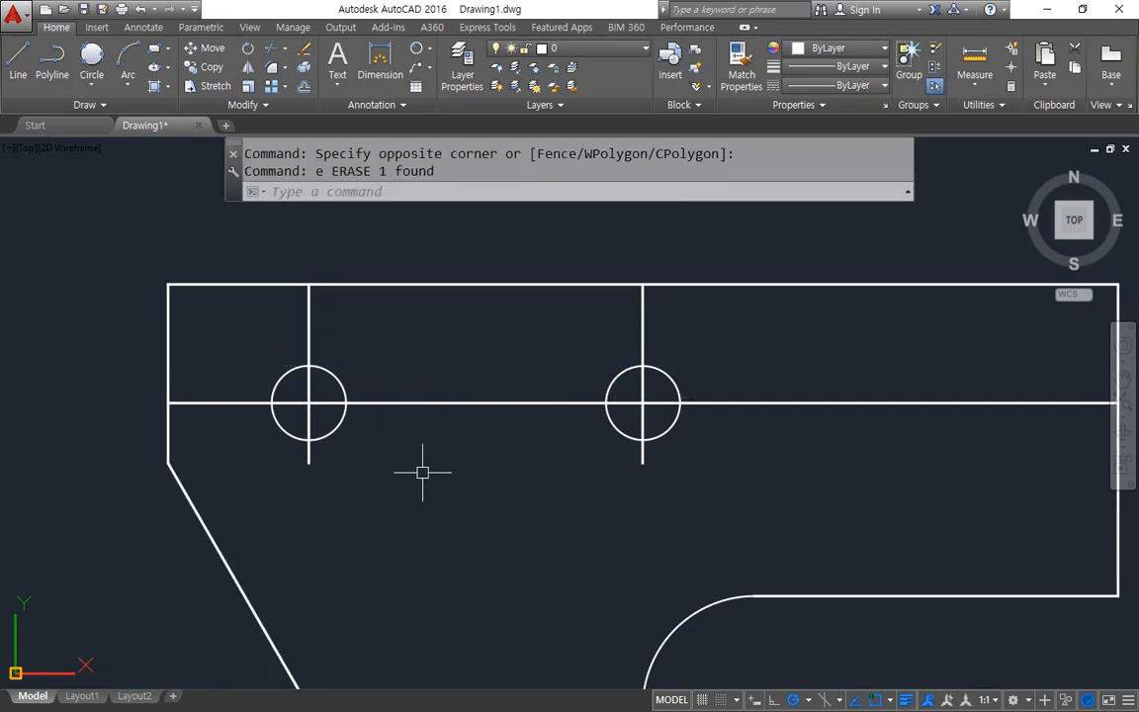
Step: Offset the horizontal centreline 5 units both upward and downward to form the slot's straight sides
{"action": "type", "text": "o"}
{"action": "key", "text": "Return"}
{"action": "type", "text": "5"}
{"action": "key", "text": "Return"}
{"action": "left_click", "coordinate": [437, 402]}
{"action": "left_click", "coordinate": [437, 386]}
{"action": "left_click", "coordinate": [445, 402]}
{"action": "left_click", "coordinate": [445, 460]}
{"action": "key", "text": "Return"}
Step: Trim the offset lines outside the two circles and the circles' inner halves to leave the rounded slot outline
{"action": "type", "text": "tr"}
{"action": "key", "text": "Return"}
{"action": "key", "text": "Return"}
{"action": "left_click", "coordinate": [758, 441]}
{"action": "left_click", "coordinate": [749, 352]}
{"action": "left_click", "coordinate": [740, 379]}
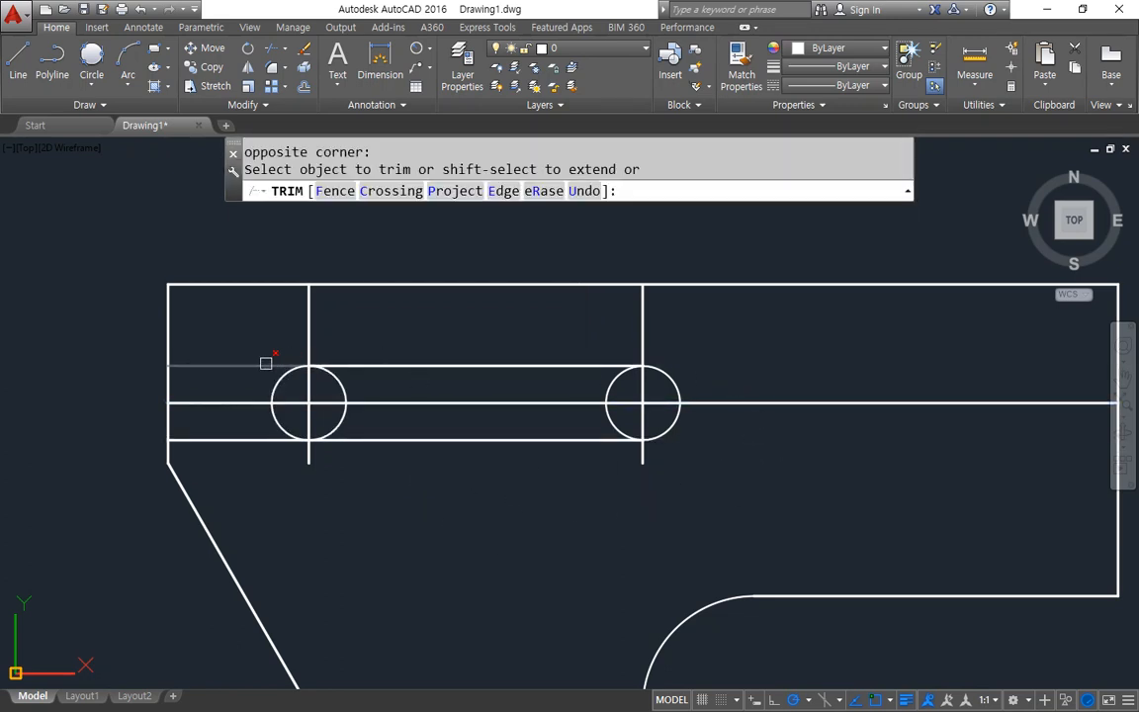
{"action": "left_click", "coordinate": [278, 364]}
{"action": "left_click", "coordinate": [240, 438]}
{"action": "left_click", "coordinate": [349, 436]}
{"action": "left_click", "coordinate": [346, 421]}
{"action": "left_click", "coordinate": [346, 393]}
{"action": "left_click", "coordinate": [616, 393]}
{"action": "key", "text": "Return"}
Step: Offset both end arcs of the slot 3 units outward as trimming limits for its centrelines
{"action": "type", "text": "o"}
{"action": "key", "text": "Return"}
{"action": "type", "text": "3"}
{"action": "key", "text": "Return"}
{"action": "left_click", "coordinate": [653, 414]}
{"action": "left_click", "coordinate": [625, 441]}
{"action": "left_click", "coordinate": [261, 368]}
{"action": "left_click", "coordinate": [226, 422]}
{"action": "key", "text": "Return"}
Step: Trim the slot's horizontal and vertical centrelines back to the outer offset arcs
{"action": "type", "text": "tr"}
{"action": "key", "text": "Return"}
{"action": "key", "text": "Return"}
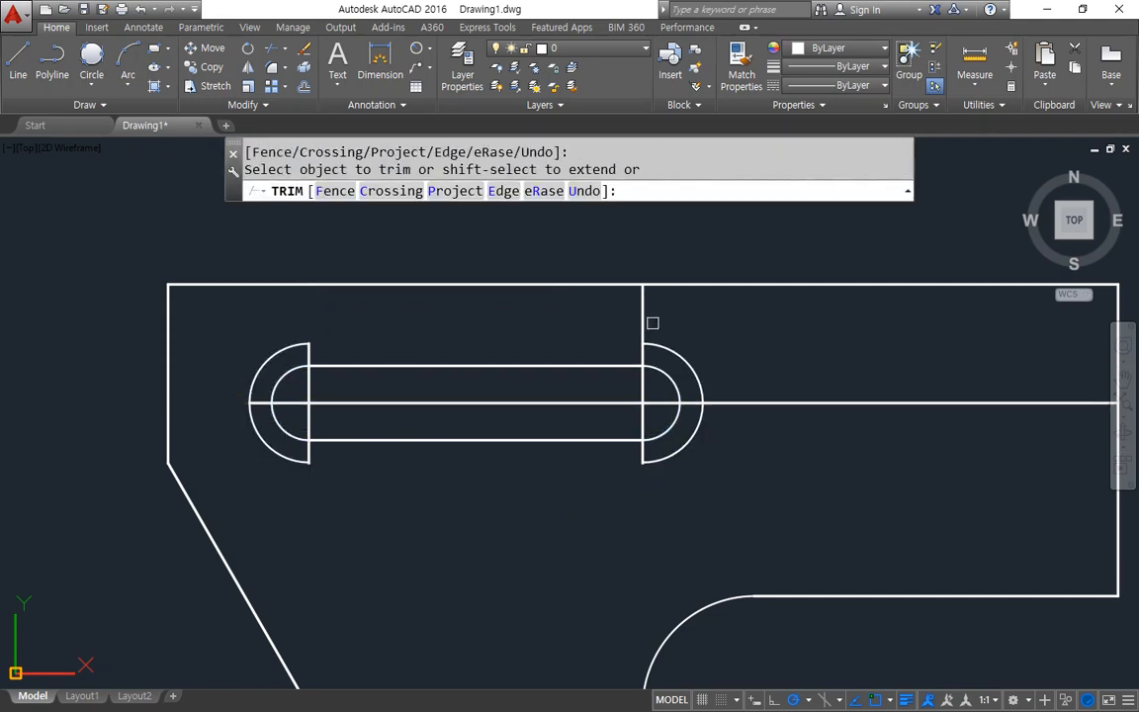
{"action": "left_click", "coordinate": [814, 411]}
{"action": "left_click", "coordinate": [767, 394]}
{"action": "key", "text": "Return"}
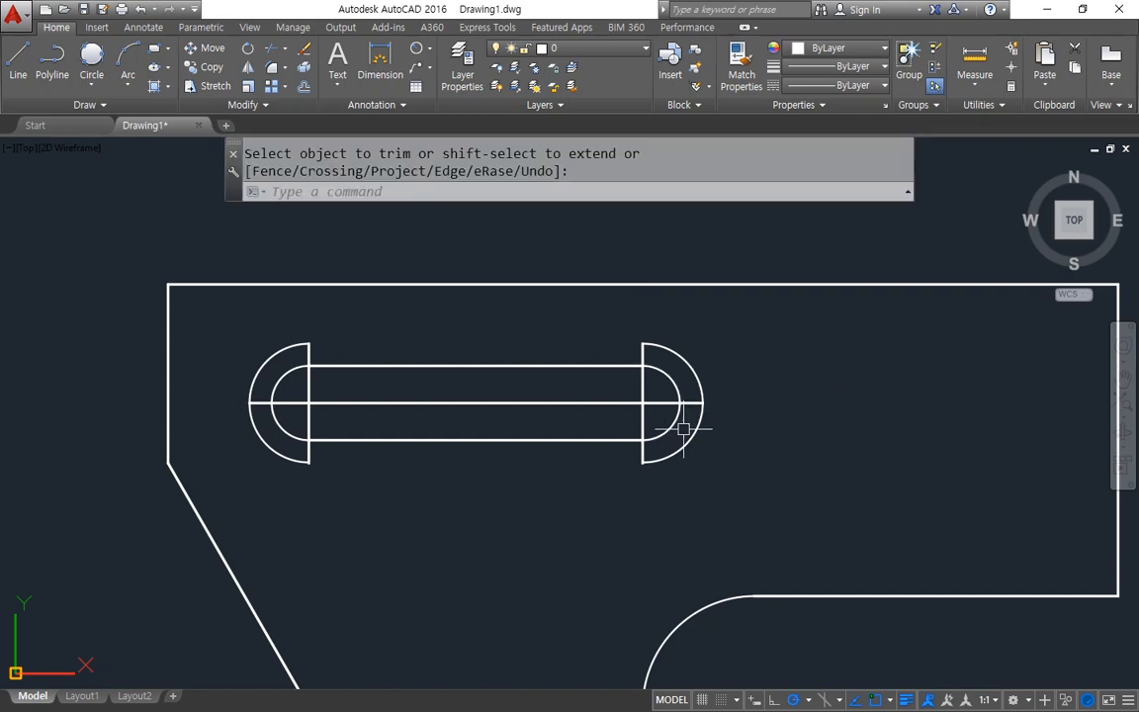
Step: Erase the two outer offset arcs around the slot's ends
{"action": "left_click", "coordinate": [687, 442]}
{"action": "left_click", "coordinate": [267, 452]}
{"action": "type", "text": "e"}
{"action": "key", "text": "Return"}
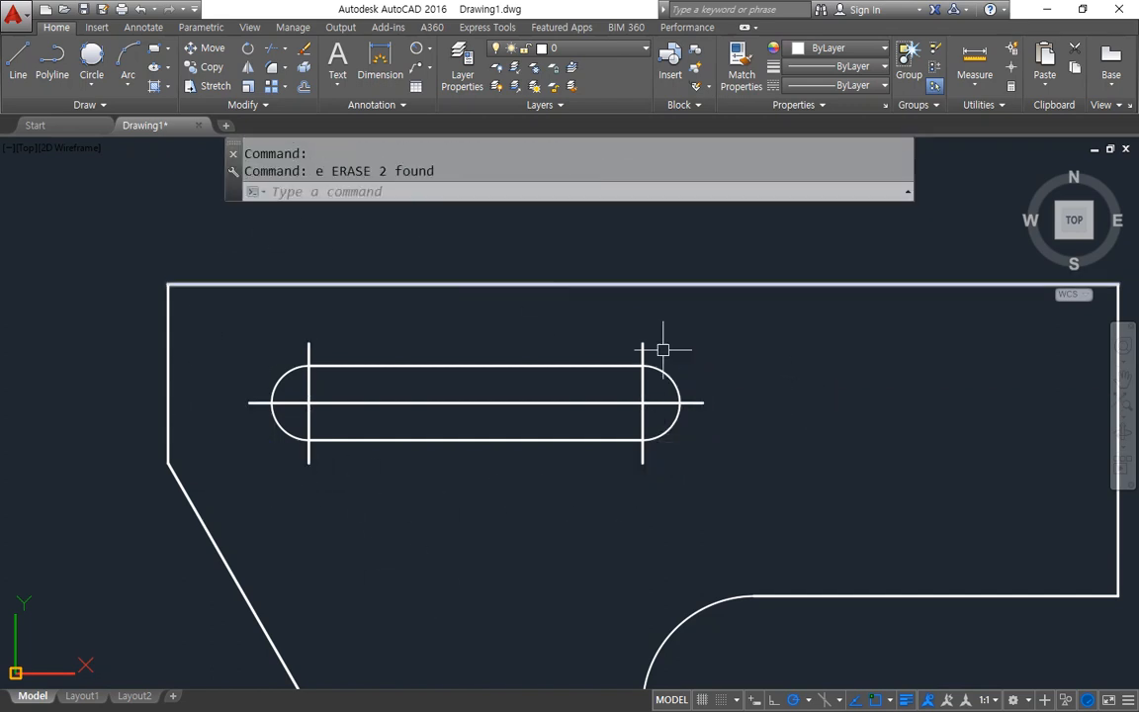
Step: Offset the part's right edge 26 units to the left for the hole's vertical centreline
{"action": "mouse_move", "coordinate": [751, 435]}
{"action": "middle_mouse_down"}
{"action": "mouse_move", "coordinate": [615, 495]}
{"action": "mouse_move", "coordinate": [376, 511]}
{"action": "middle_mouse_up"}
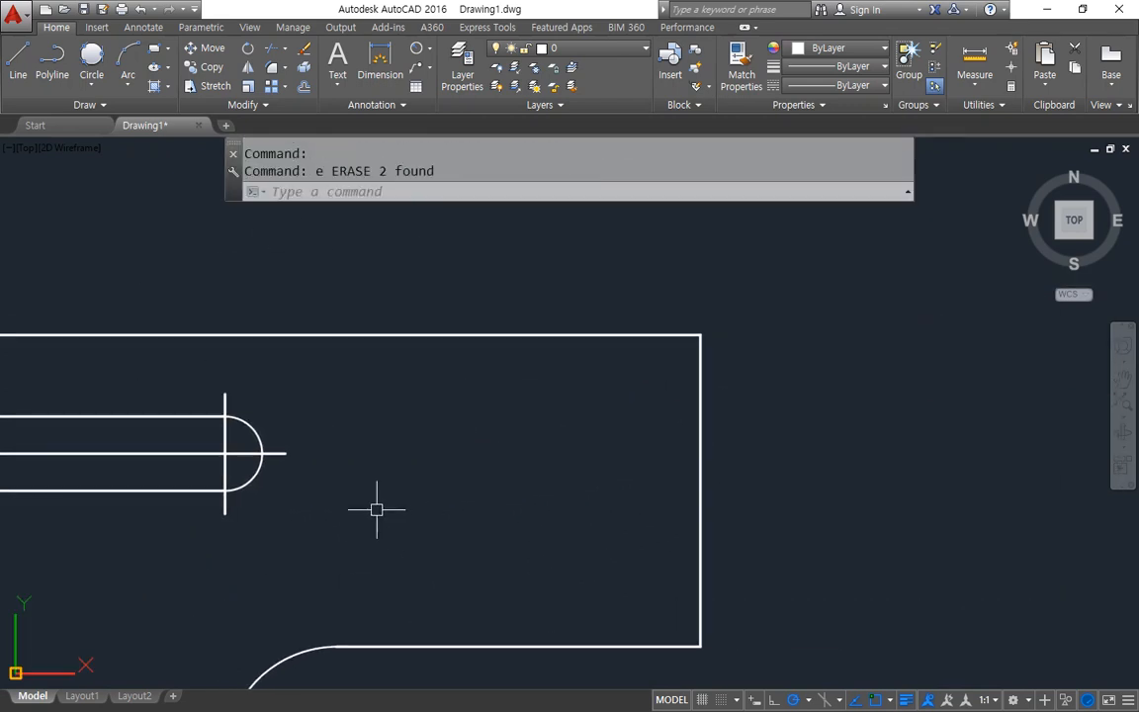
{"action": "type", "text": "o"}
{"action": "key", "text": "Return"}
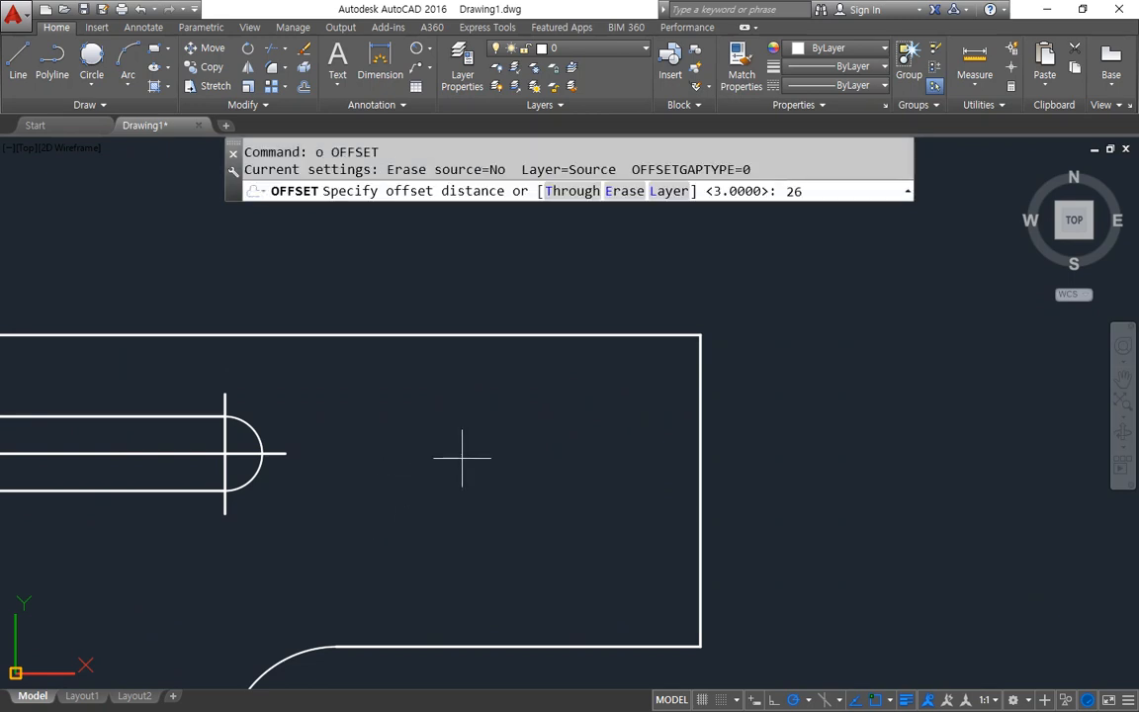
{"action": "type", "text": "26"}
{"action": "key", "text": "Return"}
{"action": "left_click", "coordinate": [700, 413]}
{"action": "left_click", "coordinate": [654, 415]}
{"action": "key", "text": "Escape"}
Step: Offset the part's top edge 22 units downward for the hole's horizontal centreline
{"action": "type", "text": "o"}
{"action": "key", "text": "Return"}
{"action": "type", "text": "22"}
{"action": "key", "text": "Return"}
{"action": "left_click", "coordinate": [620, 336]}
{"action": "left_click", "coordinate": [526, 483]}
{"action": "key", "text": "Return"}
Step: Draw a circle of radius 7.5 at the crossing of the two new centrelines
{"action": "type", "text": "c CIRCLE"}
{"action": "key", "text": "Return"}
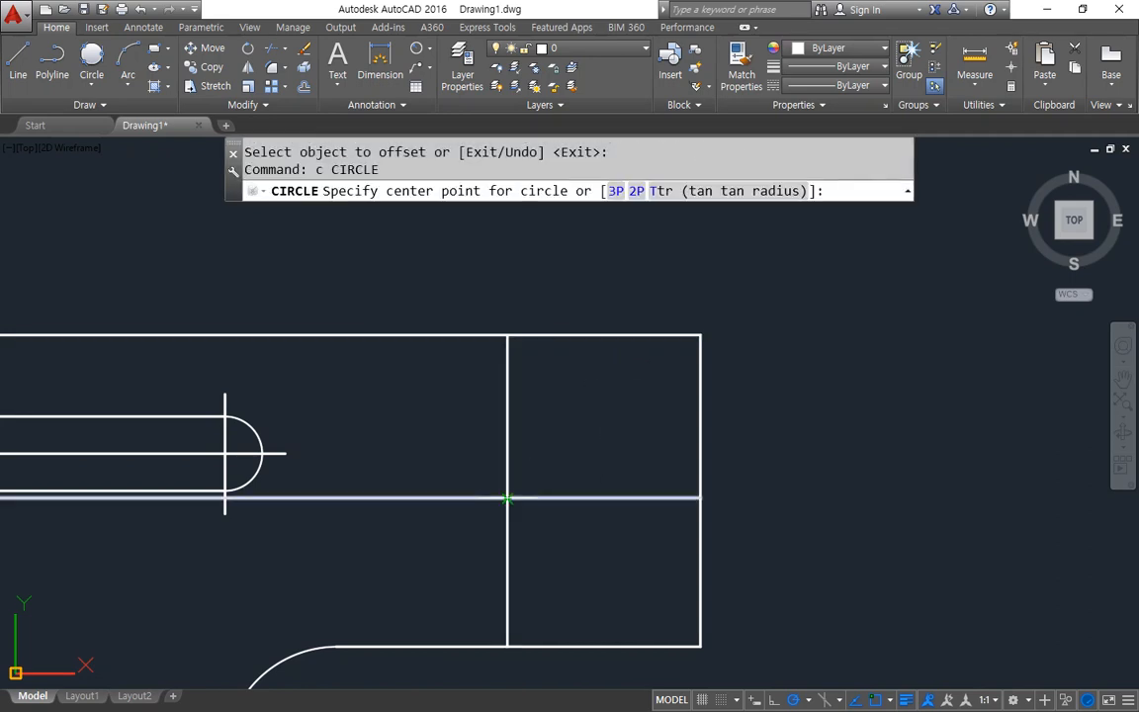
{"action": "left_click", "coordinate": [507, 497]}
{"action": "type", "text": "7.5"}
{"action": "key", "text": "Return"}
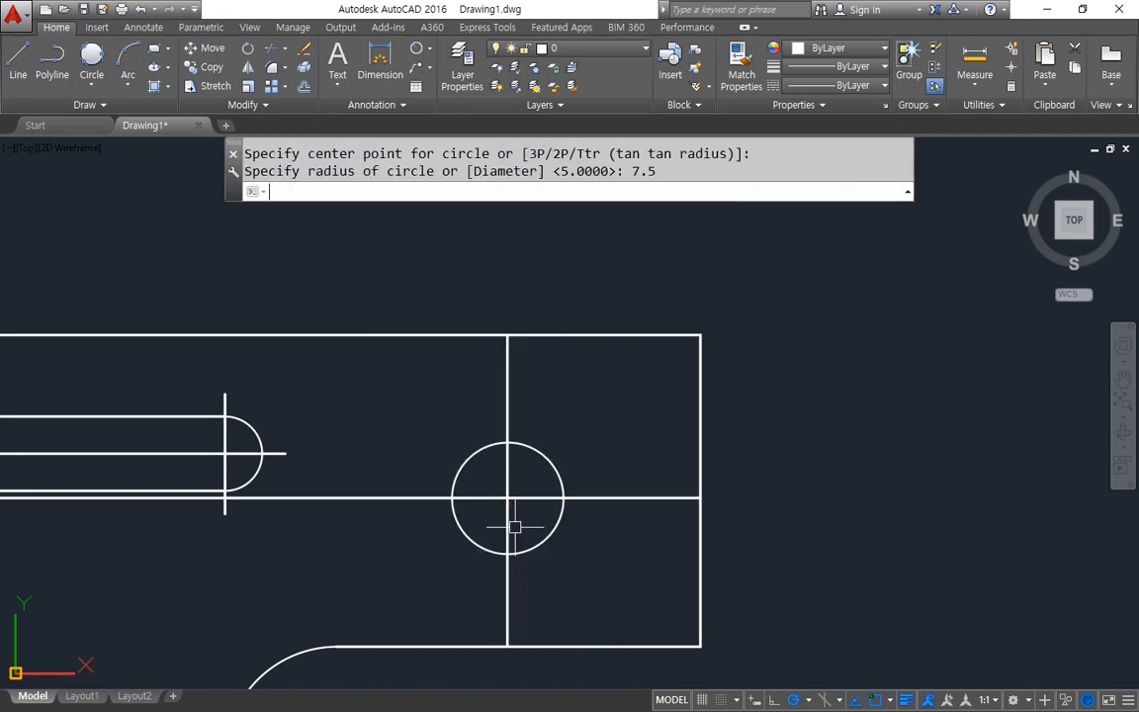
Step: Offset the radius 7.5 circle 3 units outward
{"action": "type", "text": "o"}
{"action": "key", "text": "Return"}
{"action": "type", "text": "3"}
{"action": "key", "text": "Return"}
{"action": "left_click", "coordinate": [542, 459]}
{"action": "left_click", "coordinate": [559, 430]}
{"action": "key", "text": "Escape"}
Step: Trim the hole's centrelines outside the offset circle on all four sides
{"action": "type", "text": "tr"}
{"action": "key", "text": "Return"}
{"action": "left_click", "coordinate": [573, 453]}
{"action": "key", "text": "Return"}
{"action": "left_click", "coordinate": [635, 480]}
{"action": "left_click", "coordinate": [618, 523]}
{"action": "left_click", "coordinate": [524, 620]}
{"action": "left_click", "coordinate": [478, 618]}
{"action": "left_click", "coordinate": [349, 542]}
{"action": "left_click", "coordinate": [325, 459]}
{"action": "left_click", "coordinate": [521, 384]}
{"action": "left_click", "coordinate": [489, 372]}
{"action": "key", "text": "Return"}
Step: Erase the outer offset circle around the hole
{"action": "left_click", "coordinate": [562, 447]}
{"action": "type", "text": "e"}
{"action": "key", "text": "Return"}
{"action": "scroll", "coordinate": [709, 597], "scroll_direction": "down", "scroll_amount": 4}
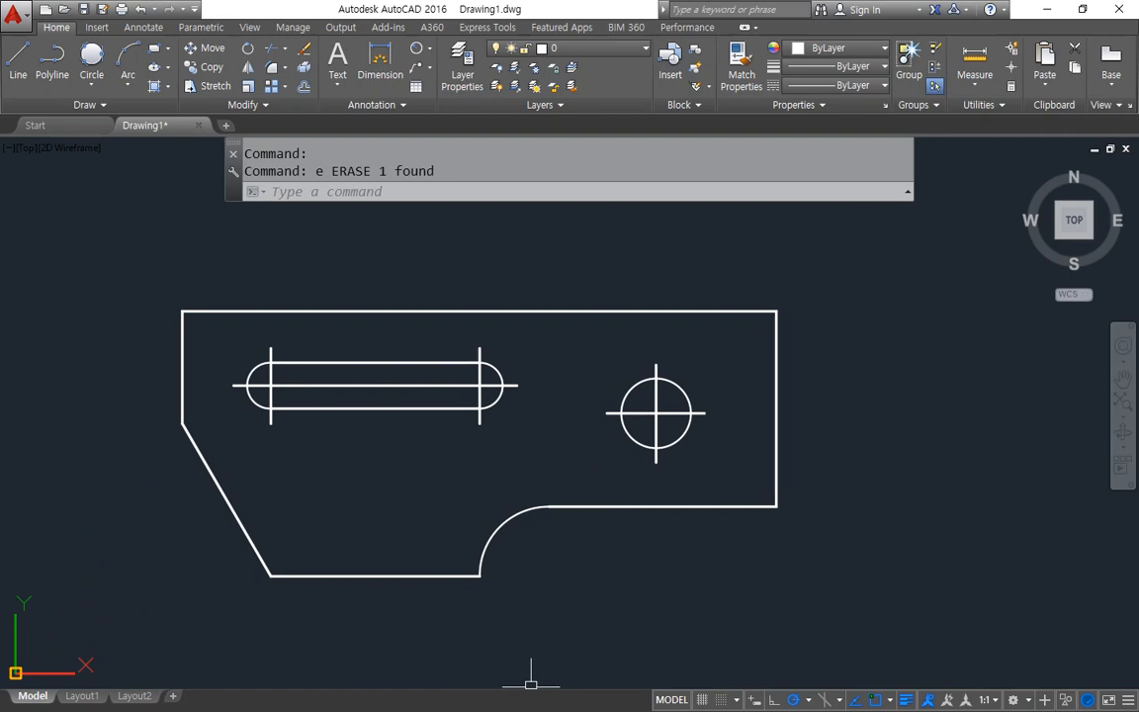
Step: Draw a long horizontal line and a vertical line up from its right end, in free space below the finished parts
{"action": "scroll", "coordinate": [535, 429], "scroll_direction": "up", "scroll_amount": 2}
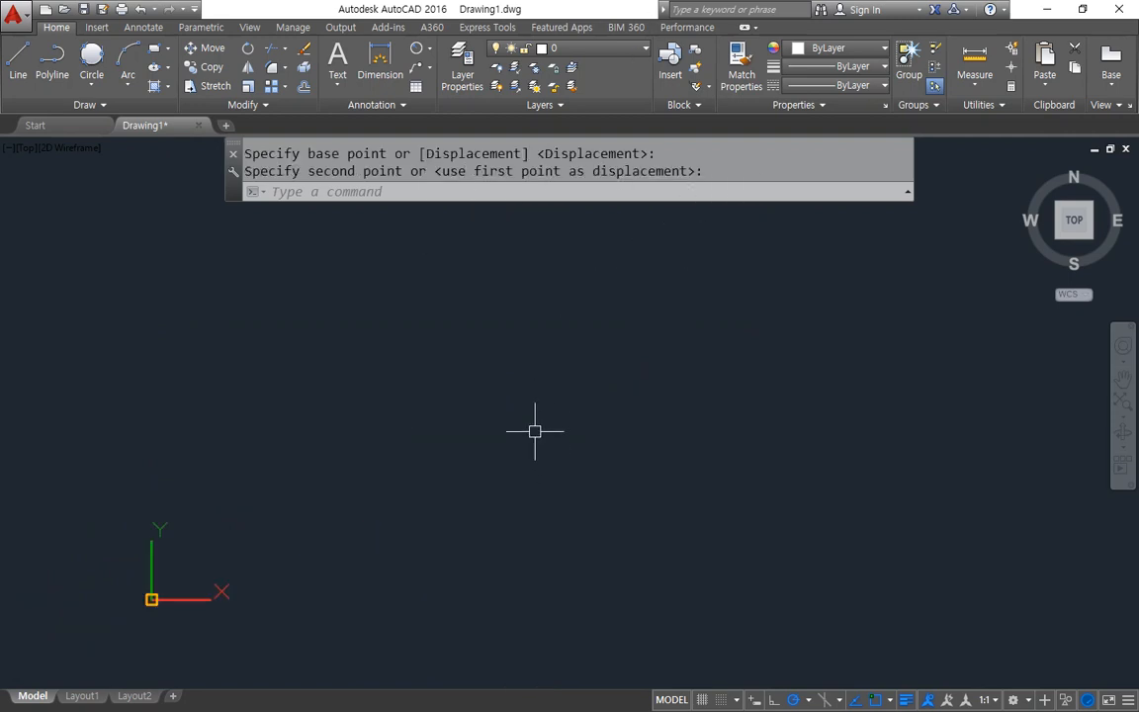
{"action": "middle_click_drag", "start_coordinate": [465, 385], "coordinate": [438, 476]}
{"action": "scroll", "coordinate": [437, 420], "scroll_direction": "down", "scroll_amount": 1}
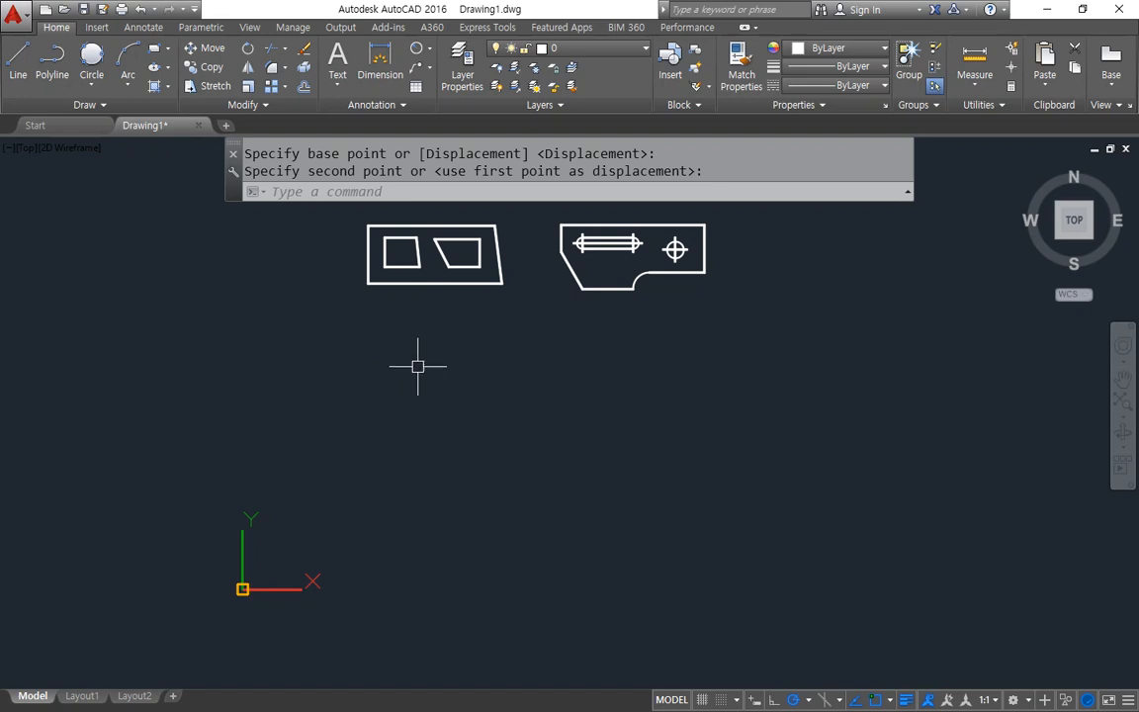
{"action": "type", "text": "l"}
{"action": "key", "text": "Return"}
{"action": "left_click", "coordinate": [291, 487]}
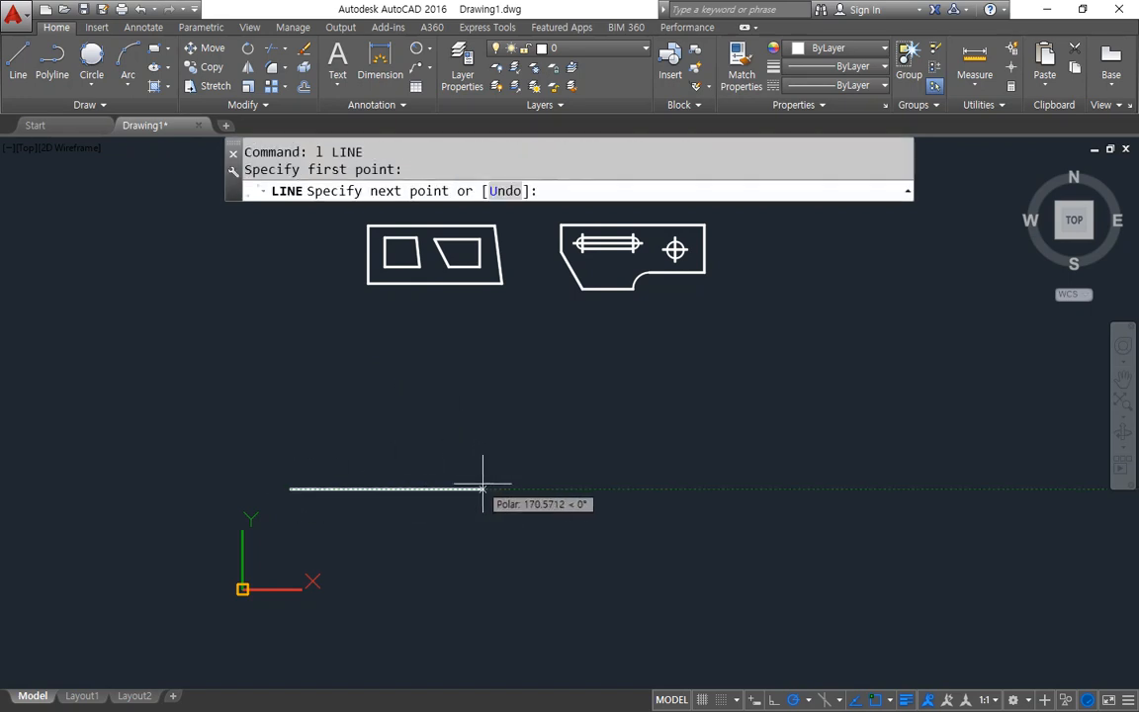
{"action": "left_click", "coordinate": [522, 484]}
{"action": "left_click", "coordinate": [522, 307]}
{"action": "key", "text": "Return"}
Step: Offset the horizontal line 4 units upward and the vertical line 4 units to the left
{"action": "left_click_drag", "start_coordinate": [525, 518], "coordinate": [525, 501]}
{"action": "scroll", "coordinate": [514, 470], "scroll_direction": "up", "scroll_amount": 2}
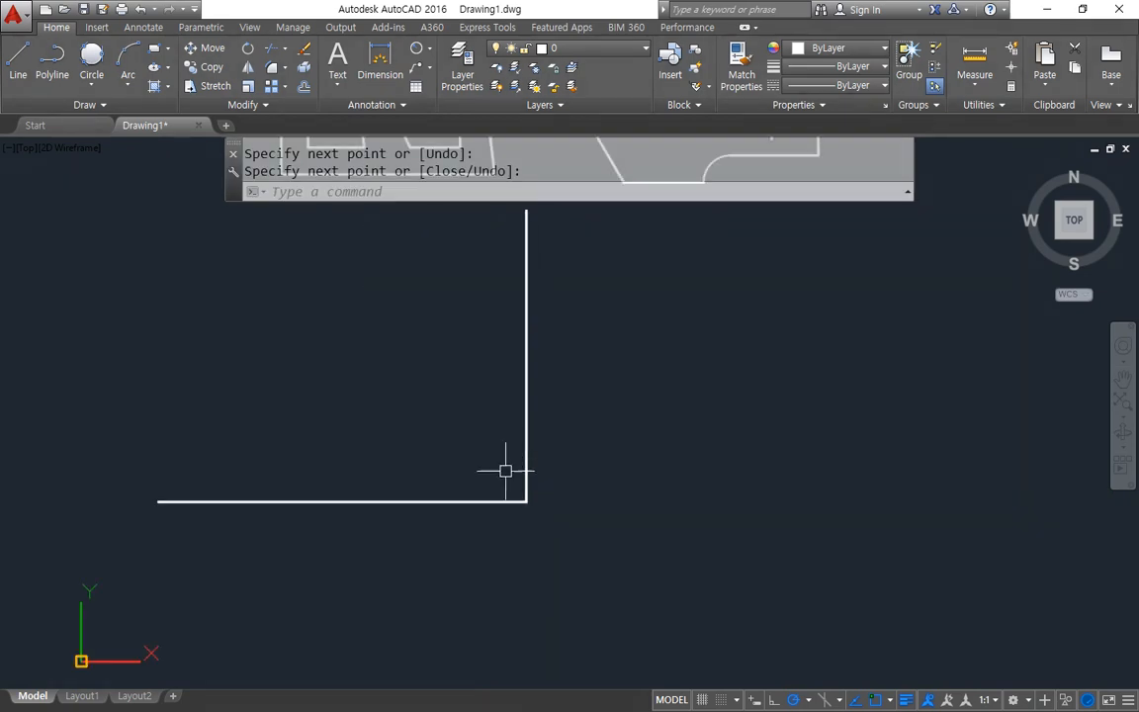
{"action": "scroll", "coordinate": [499, 471], "scroll_direction": "up", "scroll_amount": 1}
{"action": "key", "text": "Escape"}
{"action": "type", "text": "o"}
{"action": "key", "text": "Return"}
{"action": "type", "text": "4"}
{"action": "key", "text": "Return"}
{"action": "left_click", "coordinate": [490, 513]}
{"action": "left_click", "coordinate": [483, 475]}
{"action": "left_click", "coordinate": [535, 478]}
{"action": "left_click", "coordinate": [516, 477]}
{"action": "key", "text": "Return"}
Step: Draw a circle of radius 4 centred on the lower-right corner of the new outline
{"action": "scroll", "coordinate": [521, 509], "scroll_direction": "up", "scroll_amount": 3}
{"action": "scroll", "coordinate": [521, 509], "scroll_direction": "up", "scroll_amount": 4}
{"action": "middle_click_drag", "start_coordinate": [582, 573], "coordinate": [577, 502]}
{"action": "scroll", "coordinate": [578, 504], "scroll_direction": "up", "scroll_amount": 2}
{"action": "type", "text": "c"}
{"action": "key", "text": "Return"}
{"action": "left_click", "coordinate": [613, 529]}
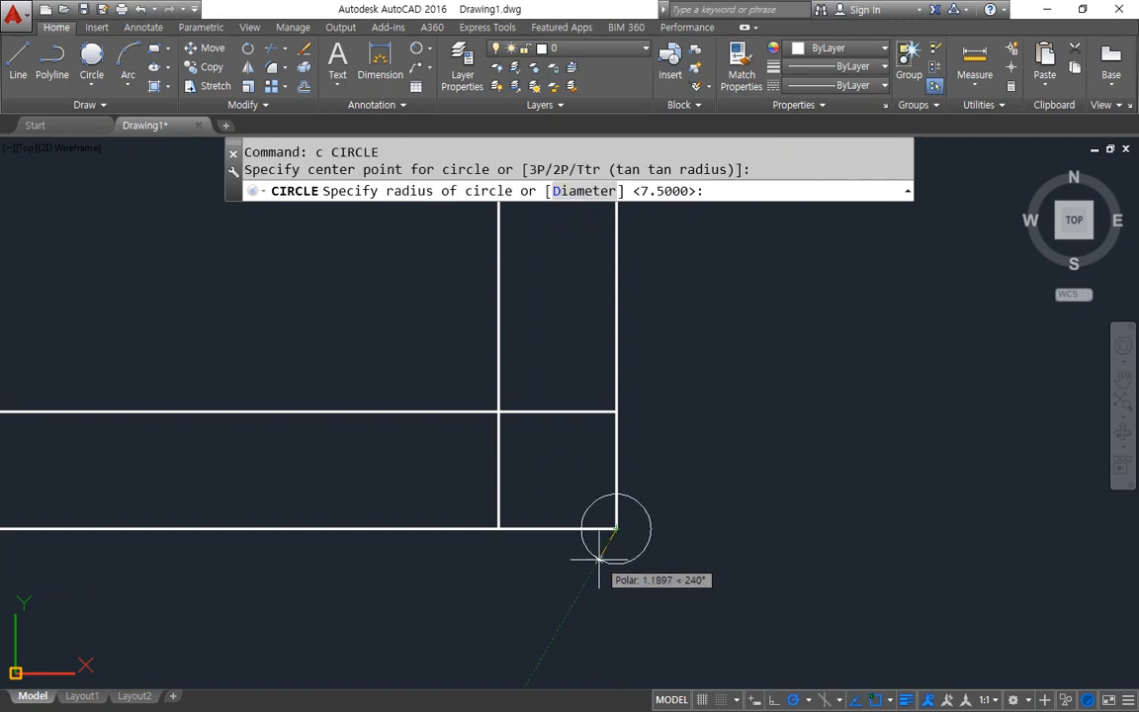
{"action": "type", "text": "4"}
{"action": "key", "text": "Return"}
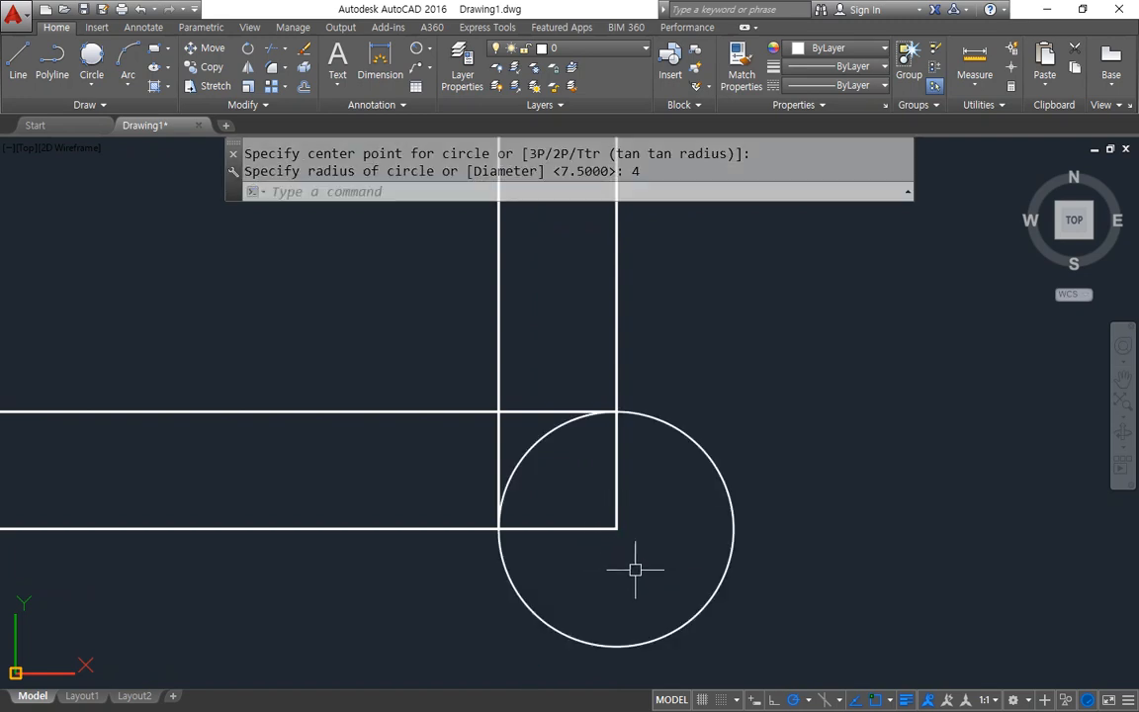
Step: Trim the circle's outer portion and the corner lines inside it to leave a concave quarter arc
{"action": "type", "text": "tr"}
{"action": "key", "text": "Return"}
{"action": "key", "text": "Return"}
{"action": "left_click", "coordinate": [763, 600]}
{"action": "left_click", "coordinate": [705, 560]}
{"action": "left_click", "coordinate": [659, 570]}
{"action": "left_click", "coordinate": [593, 499]}
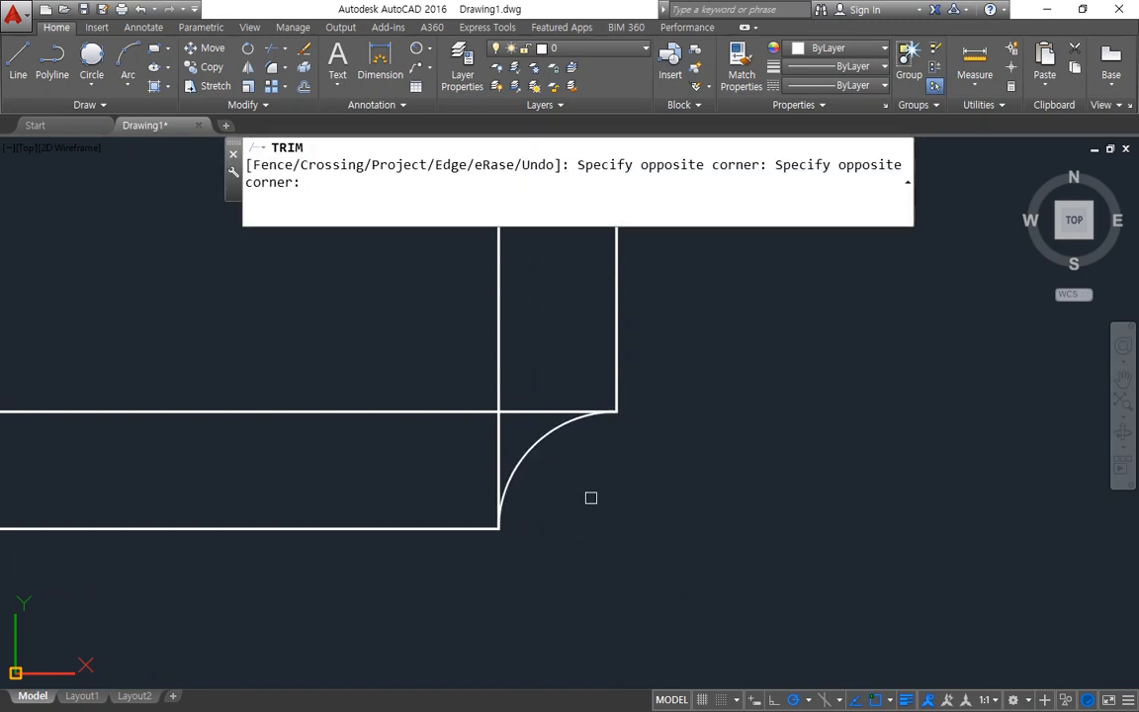
Step: Offset the horizontal line at the arc's upper end upward to add another horizontal line across the outline
{"action": "type", "text": "o"}
{"action": "key", "text": "Return"}
{"action": "key", "text": "Return"}
{"action": "left_click", "coordinate": [386, 410]}
{"action": "left_click", "coordinate": [385, 383]}
{"action": "scroll", "coordinate": [402, 403], "scroll_direction": "down", "scroll_amount": 4}
{"action": "middle_click_drag", "start_coordinate": [403, 401], "coordinate": [445, 565]}
{"action": "scroll", "coordinate": [385, 452], "scroll_direction": "down", "scroll_amount": 4}
{"action": "middle_click_drag", "start_coordinate": [393, 454], "coordinate": [484, 466]}
{"action": "scroll", "coordinate": [461, 453], "scroll_direction": "up", "scroll_amount": 2}
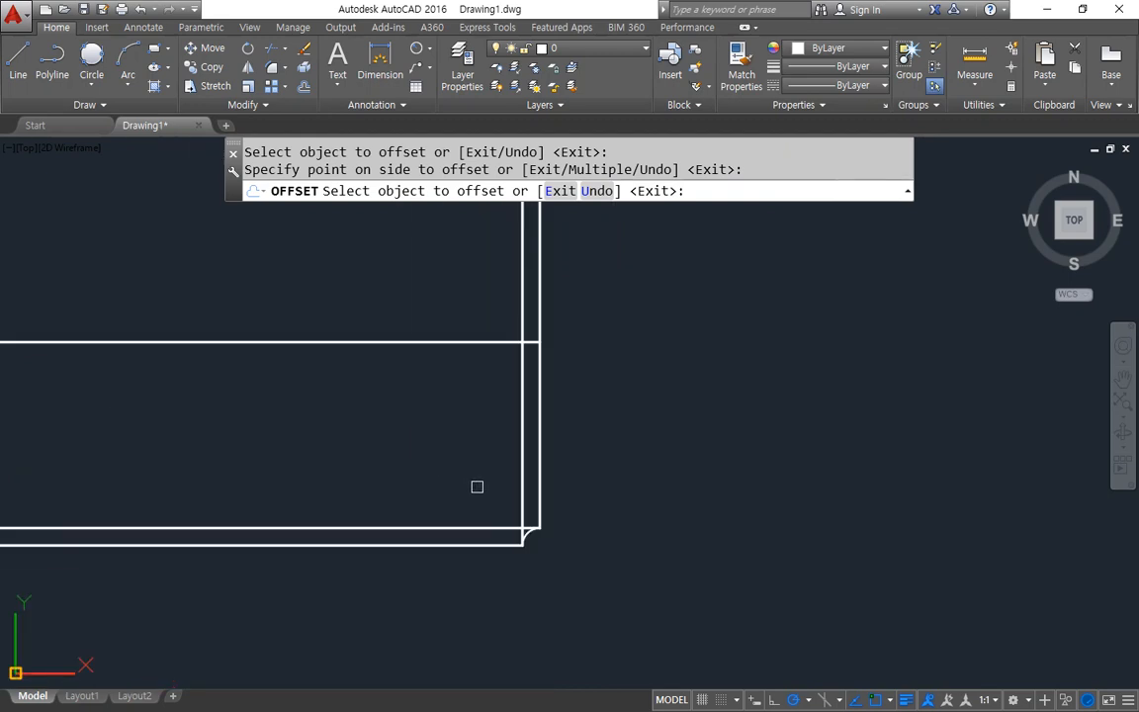
{"action": "key", "text": "Return"}
Step: Offset the outline's outer right vertical line 65 units to the left
{"action": "left_click", "coordinate": [523, 451]}
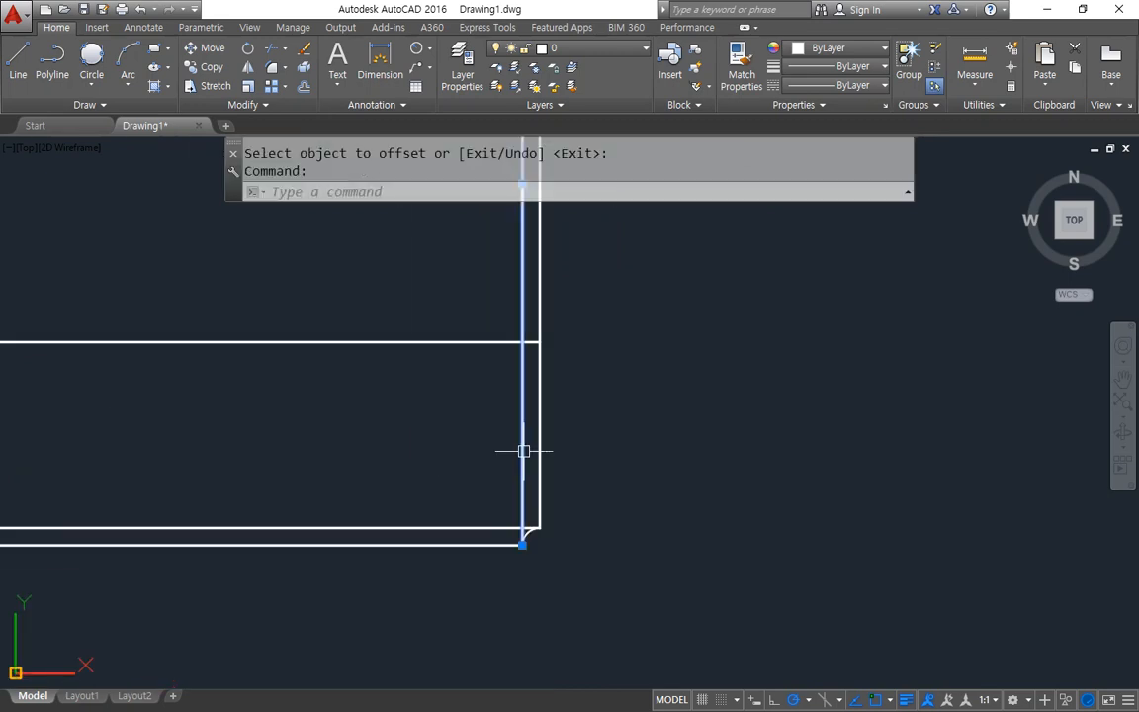
{"action": "key", "text": "Escape"}
{"action": "type", "text": "o"}
{"action": "key", "text": "Return"}
{"action": "type", "text": "65"}
{"action": "key", "text": "Return"}
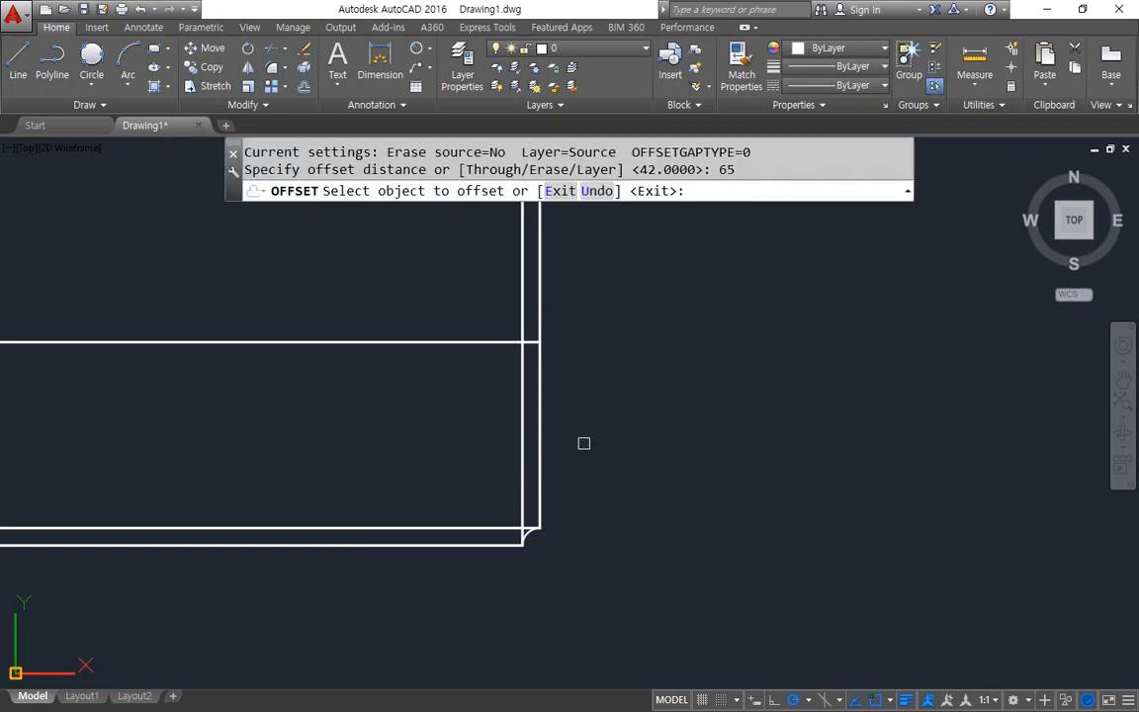
{"action": "left_click", "coordinate": [523, 427]}
{"action": "left_click", "coordinate": [299, 435]}
{"action": "key", "text": "Return"}
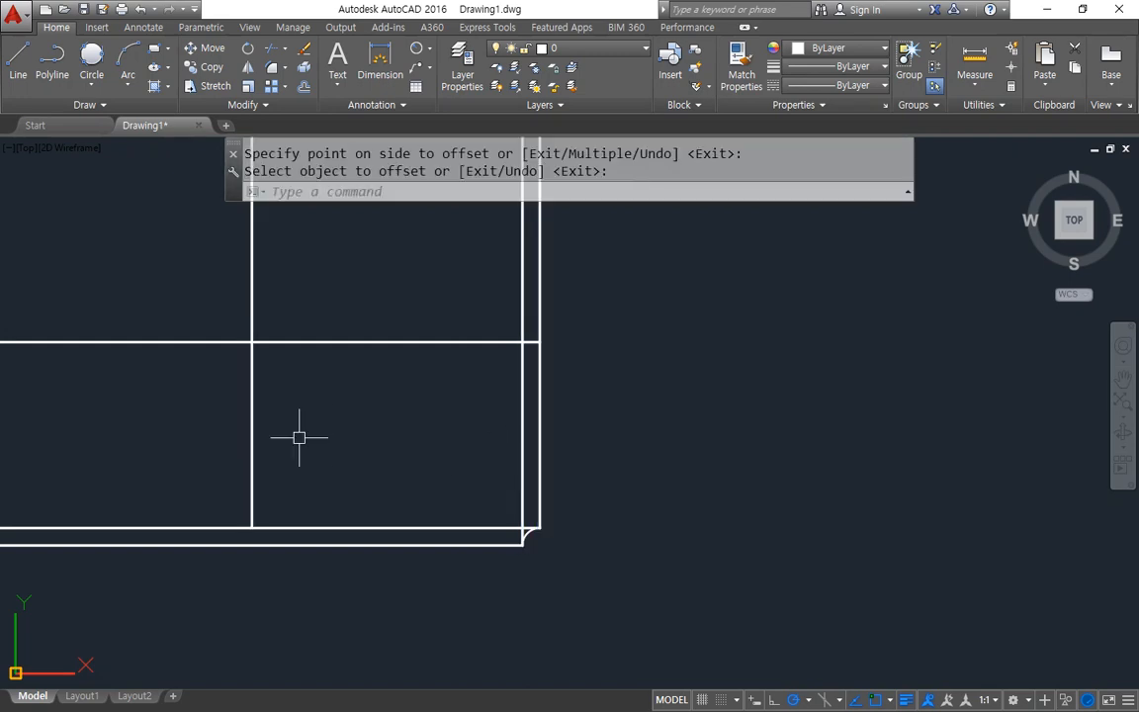
Step: Offset the upper horizontal line 10 units upward
{"action": "type", "text": "o"}
{"action": "key", "text": "Return"}
{"action": "type", "text": "10"}
{"action": "key", "text": "Return"}
{"action": "left_click", "coordinate": [221, 338]}
{"action": "left_click", "coordinate": [219, 318]}
{"action": "key", "text": "Return"}
{"action": "middle_click_drag", "start_coordinate": [284, 432], "coordinate": [384, 451]}
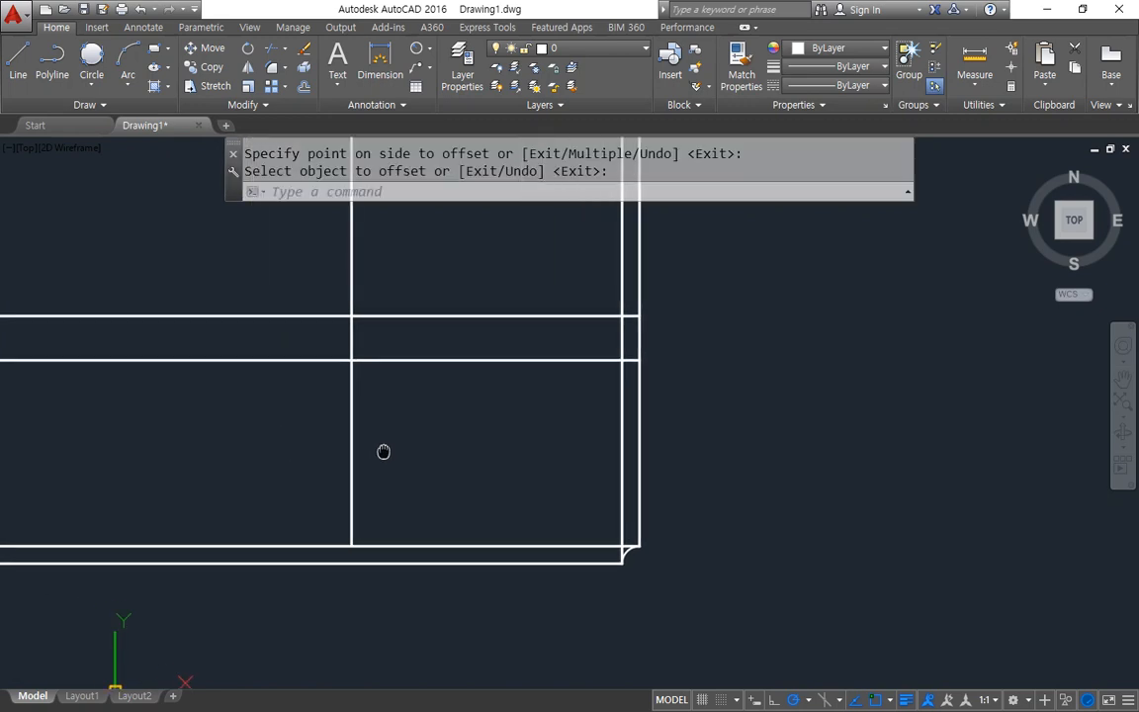
{"action": "left_click_drag", "start_coordinate": [175, 308], "coordinate": [344, 309]}
{"action": "mouse_move", "coordinate": [353, 367]}
{"action": "left_mouse_down"}
{"action": "mouse_move", "coordinate": [622, 357]}
{"action": "mouse_move", "coordinate": [639, 613]}
{"action": "left_mouse_up"}
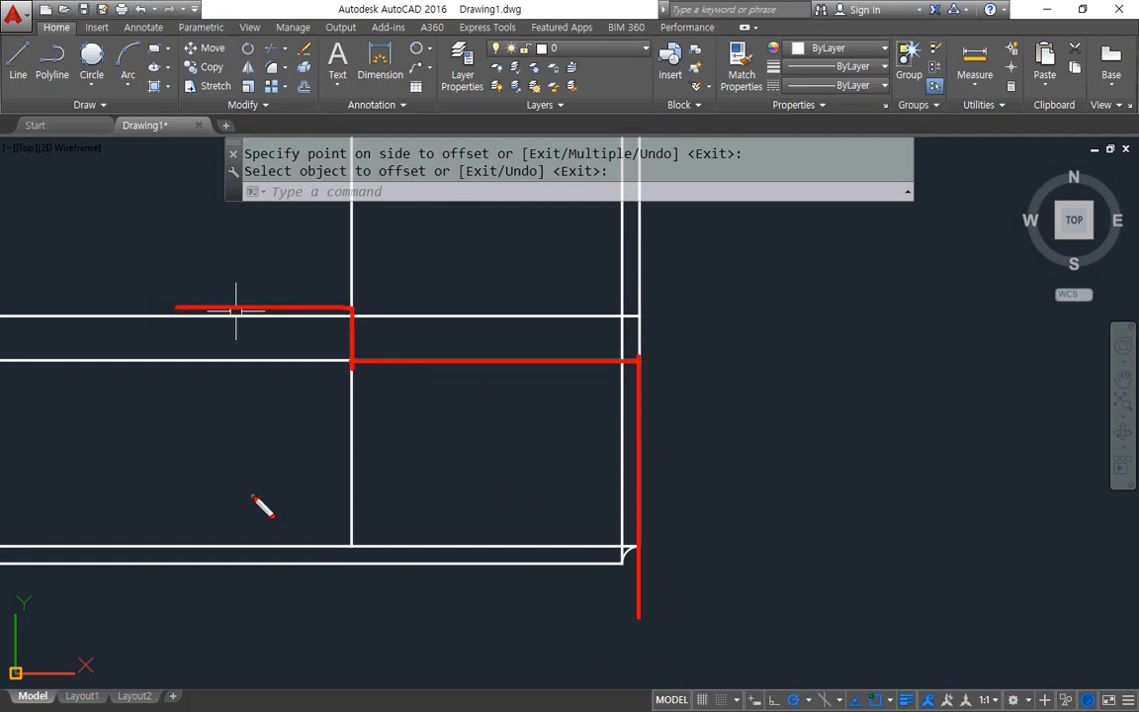
{"action": "key", "text": "Escape"}
Step: Offset the vertical line at the arc's lower end 66 units to the left
{"action": "type", "text": "o"}
{"action": "key", "text": "Return"}
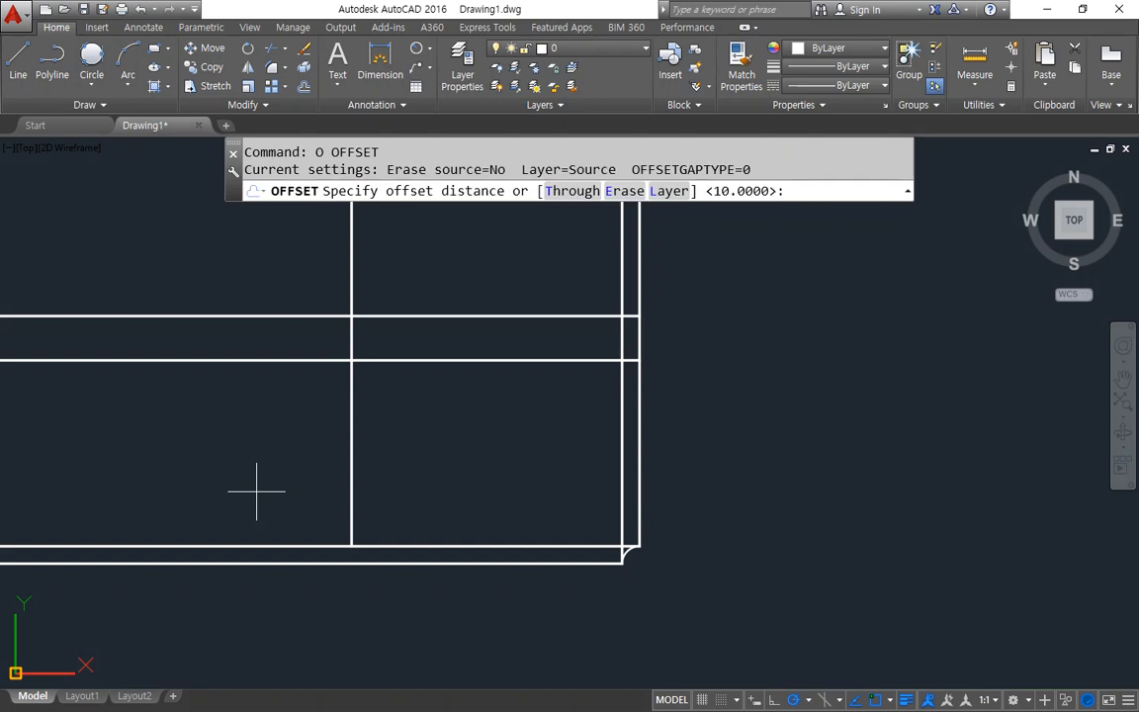
{"action": "type", "text": "66"}
{"action": "key", "text": "Return"}
{"action": "left_click", "coordinate": [620, 478]}
{"action": "left_click", "coordinate": [524, 477]}
{"action": "key", "text": "Return"}
{"action": "type", "text": "l"}
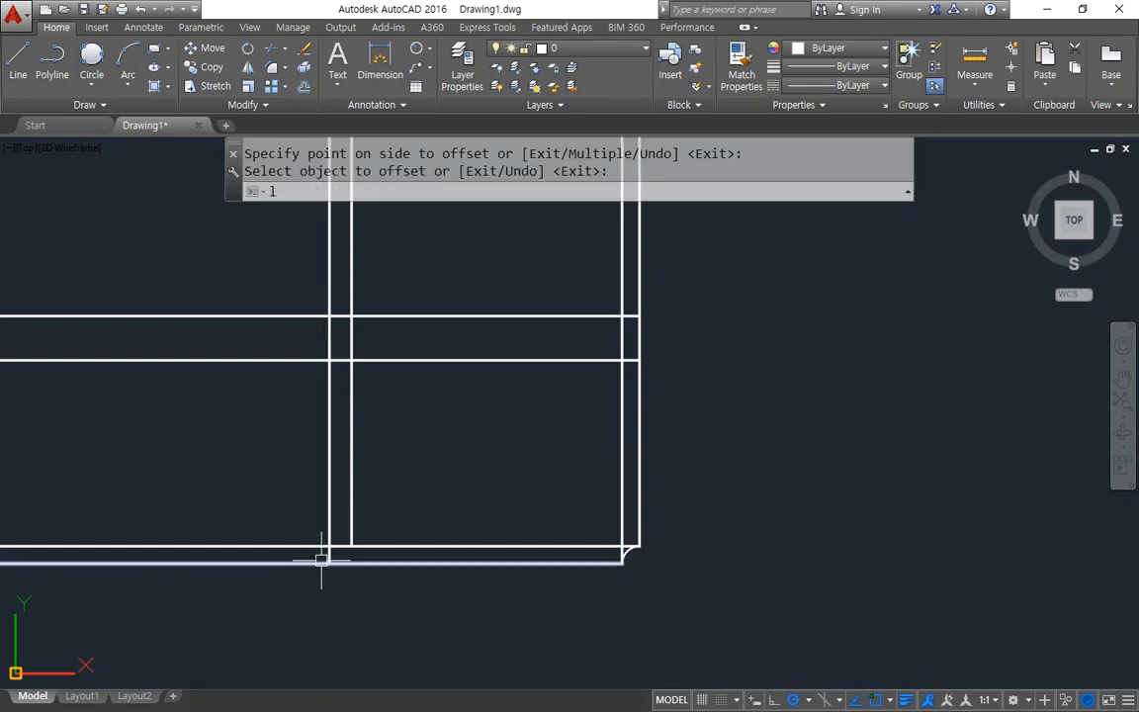
{"action": "key", "text": "Escape"}
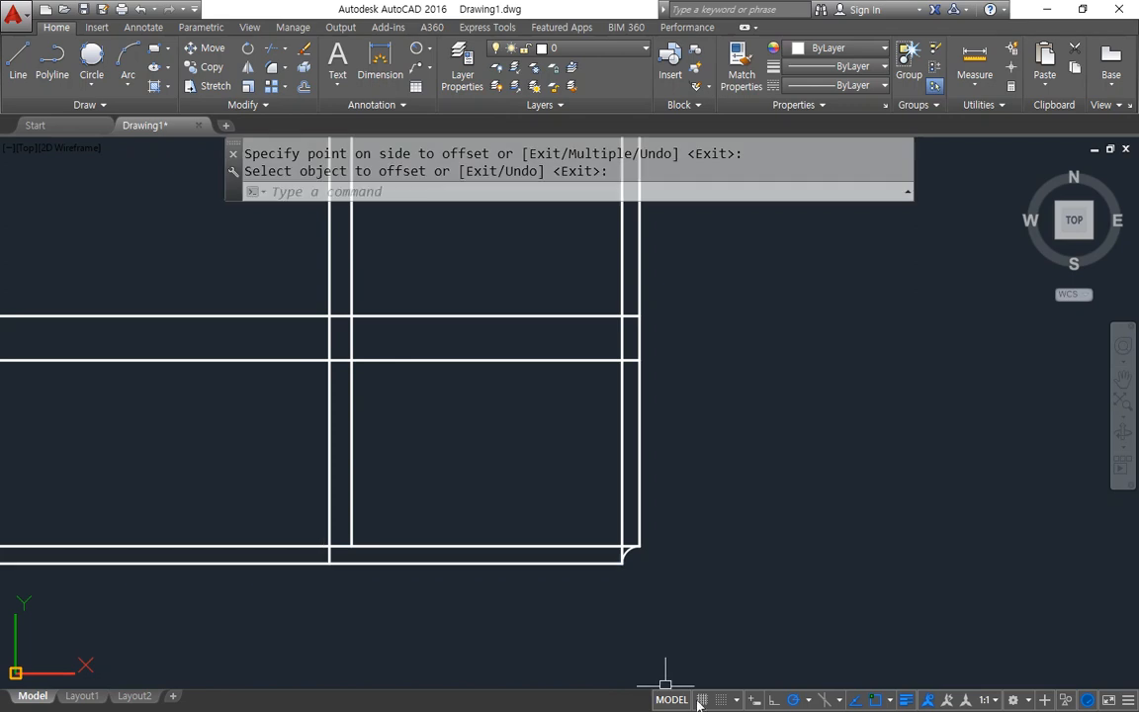
Step: In the polar tracking settings, delete the additional angle 116 and set the increment angle to 5
{"action": "left_click", "coordinate": [814, 700]}
{"action": "left_click", "coordinate": [818, 677]}
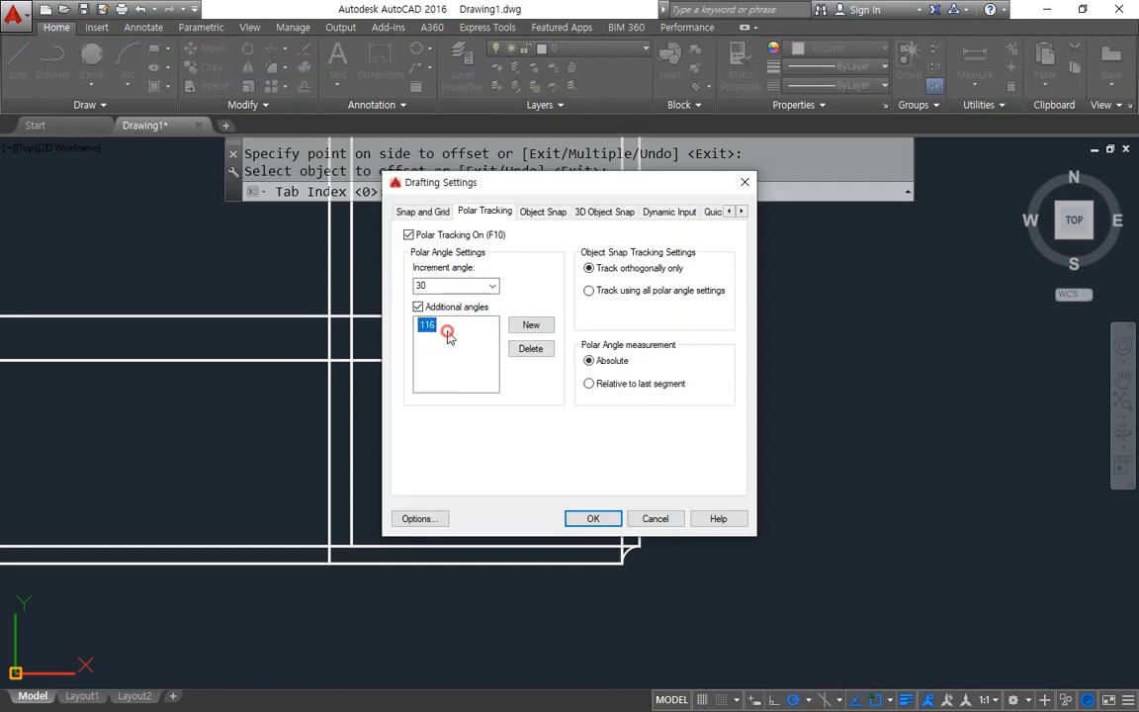
{"action": "left_click", "coordinate": [516, 348]}
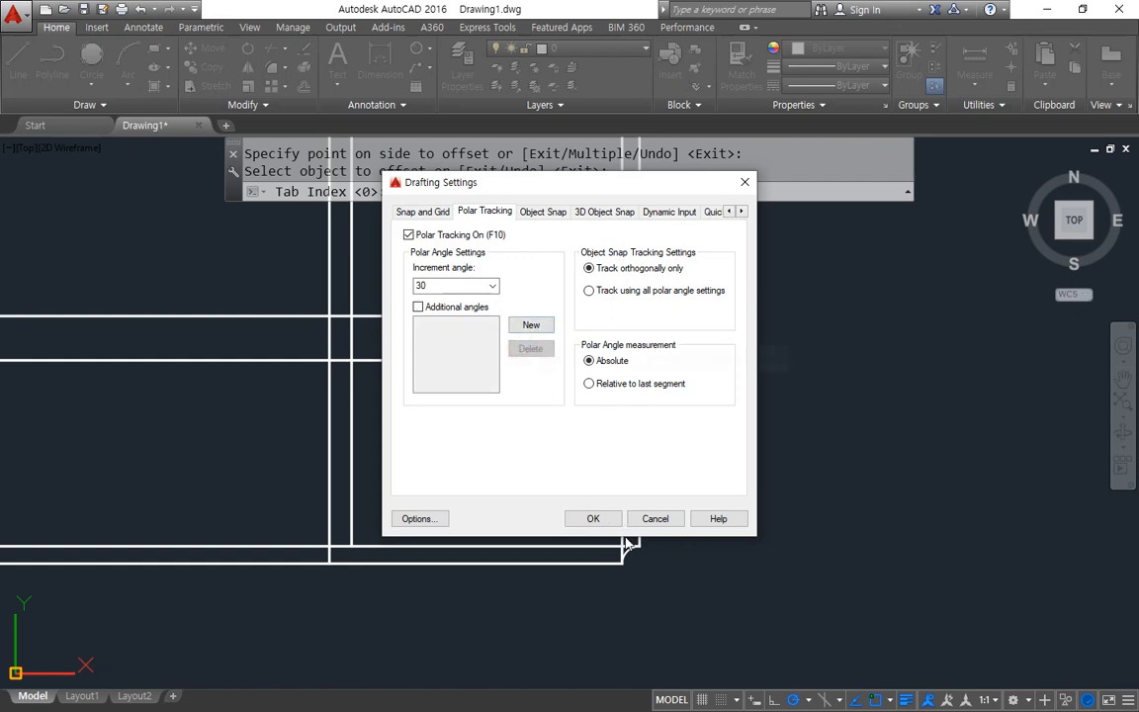
{"action": "left_click", "coordinate": [468, 285]}
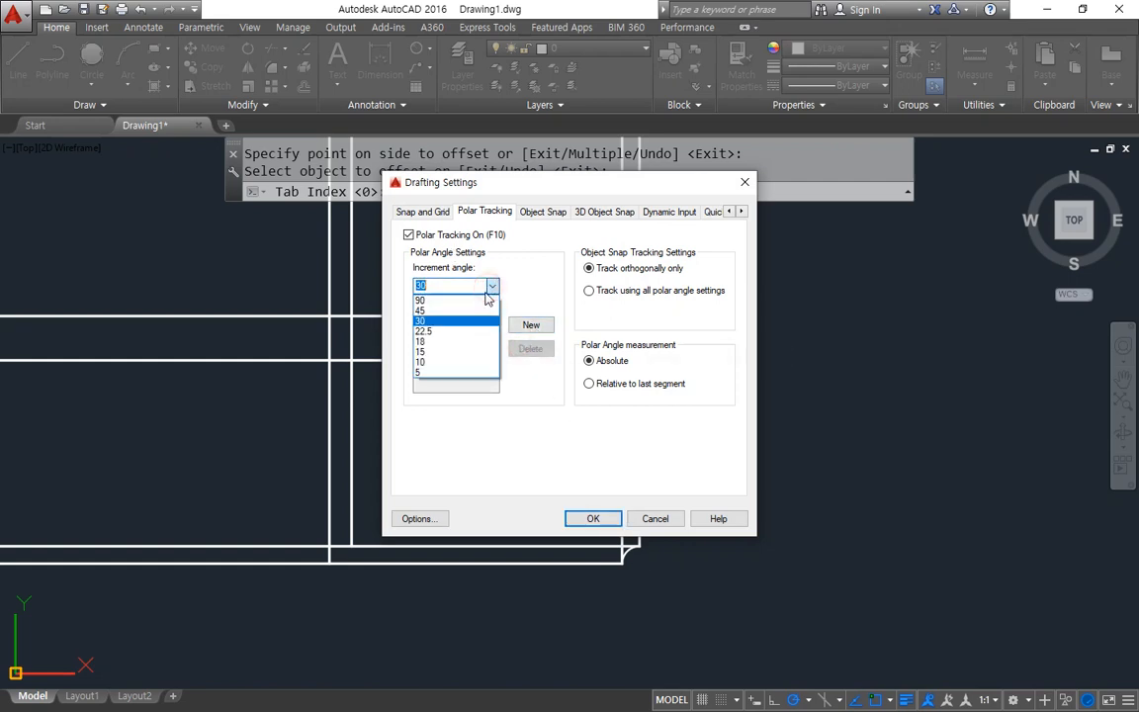
{"action": "left_click", "coordinate": [469, 375]}
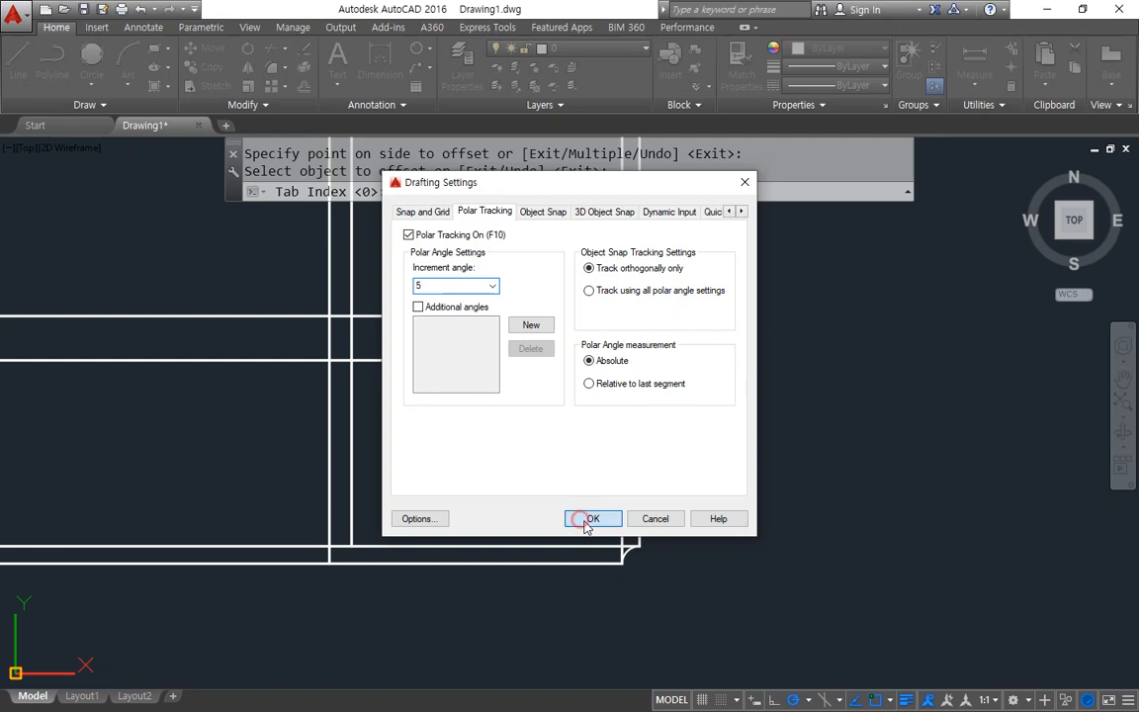
{"action": "left_click", "coordinate": [591, 519]}
Step: Draw a line from the foot of the 66-unit offset line, slanting about 15° left of vertical past the upper horizontal line
{"action": "type", "text": "l"}
{"action": "key", "text": "Return"}
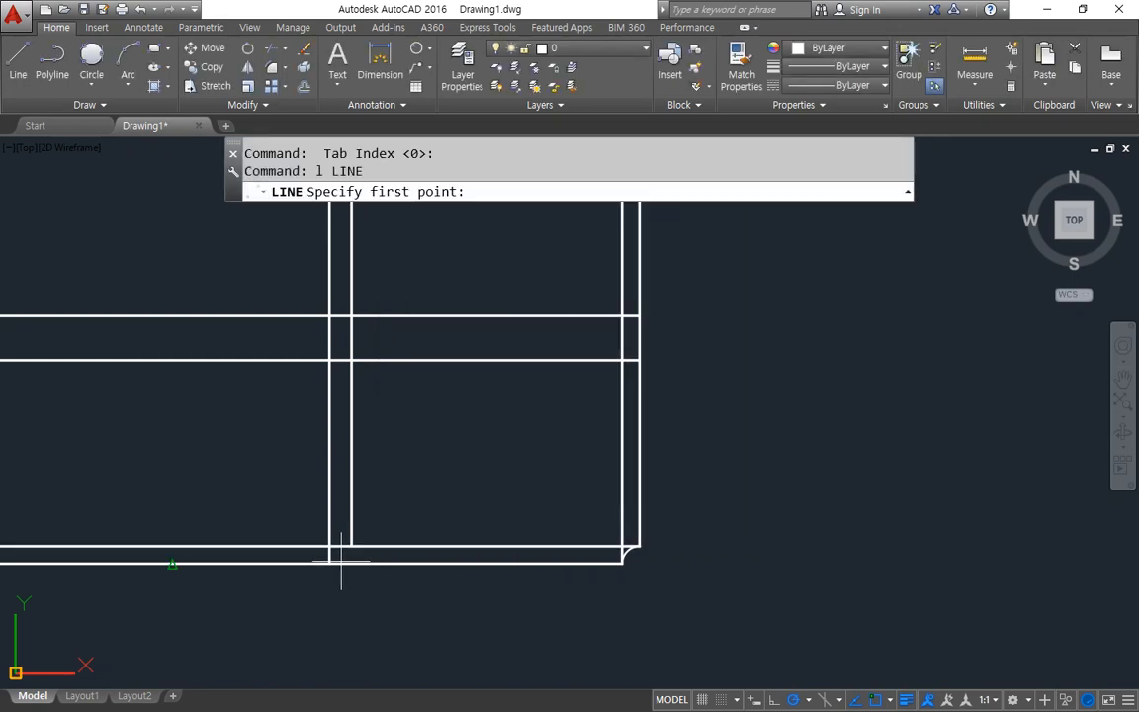
{"action": "left_click", "coordinate": [330, 564]}
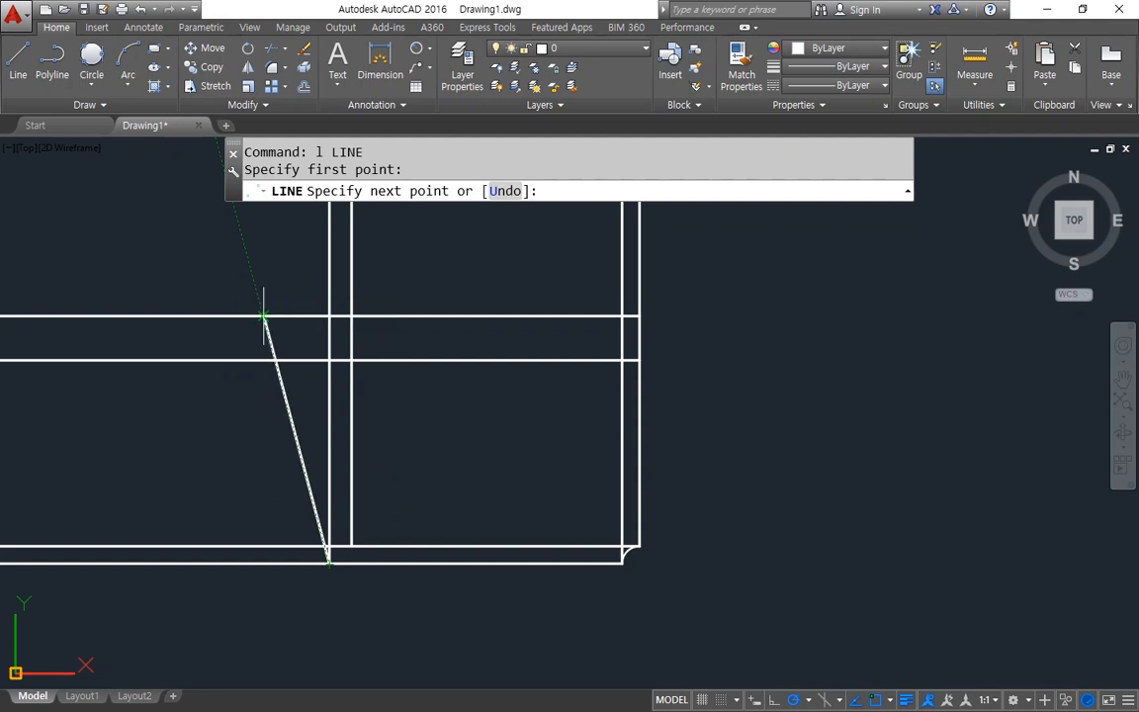
{"action": "left_click", "coordinate": [243, 242]}
{"action": "key", "text": "Escape"}
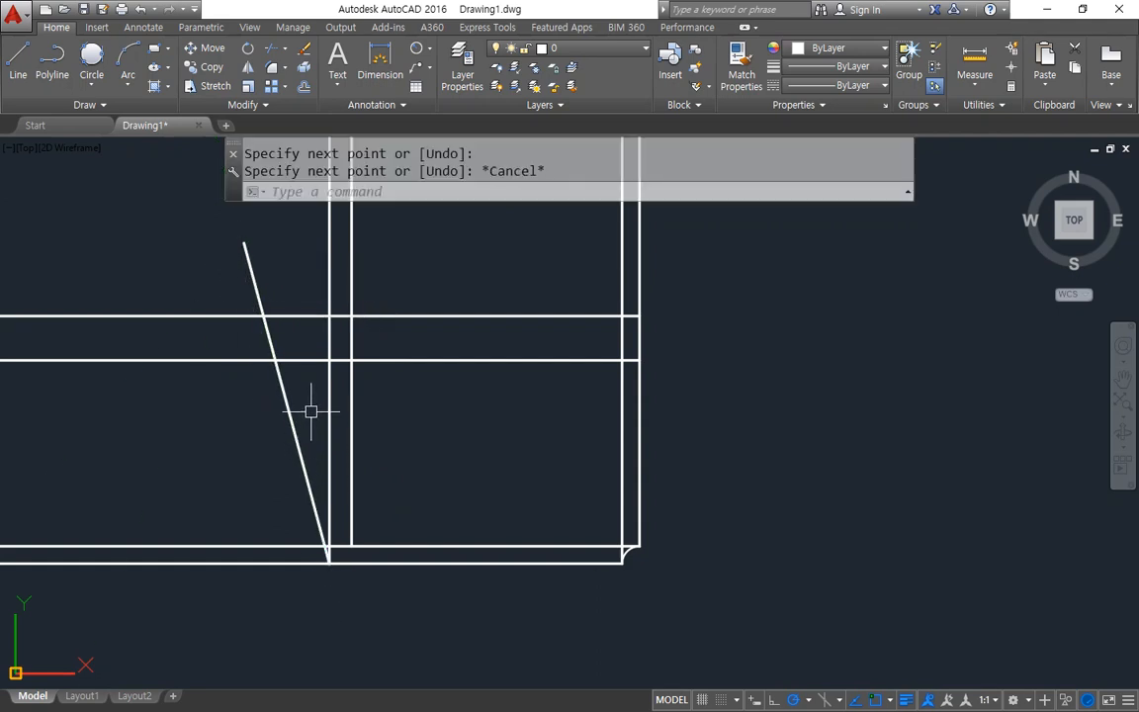
Step: Erase the 66-unit offset line and the inner horizontal and vertical lines at the concave corner
{"action": "left_click", "coordinate": [327, 438]}
{"action": "type", "text": "e"}
{"action": "key", "text": "Return"}
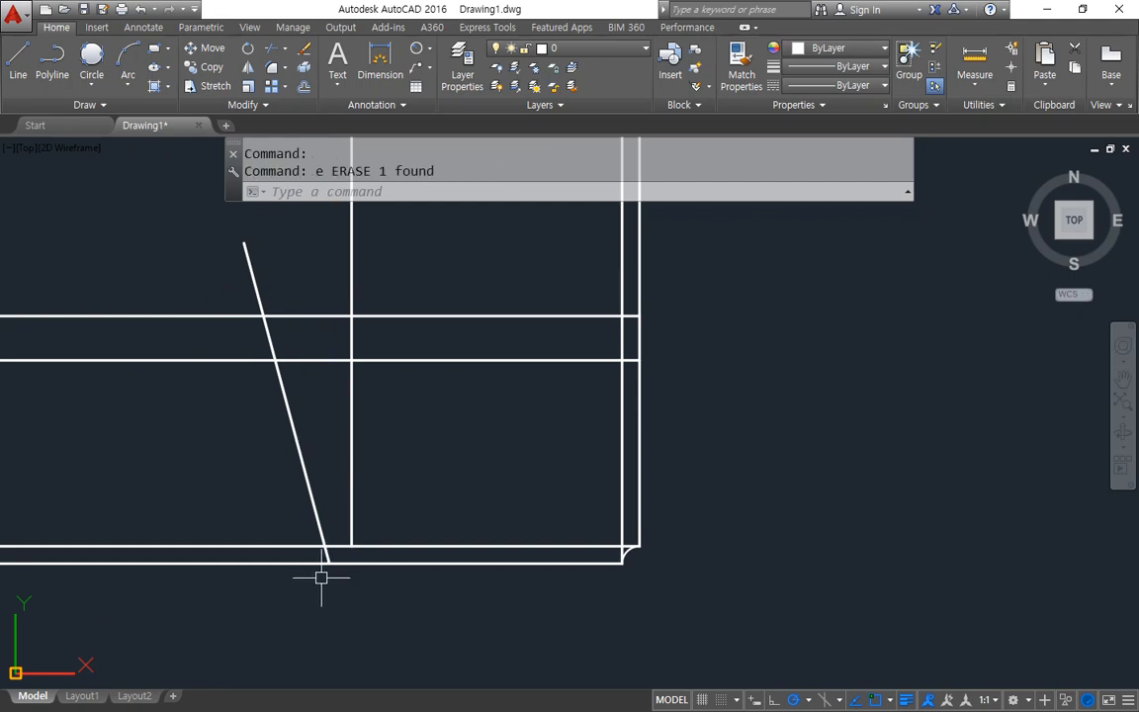
{"action": "left_click", "coordinate": [424, 541]}
{"action": "type", "text": "e"}
{"action": "key", "text": "Return"}
{"action": "left_click", "coordinate": [620, 435]}
{"action": "type", "text": "e"}
{"action": "key", "text": "Return"}
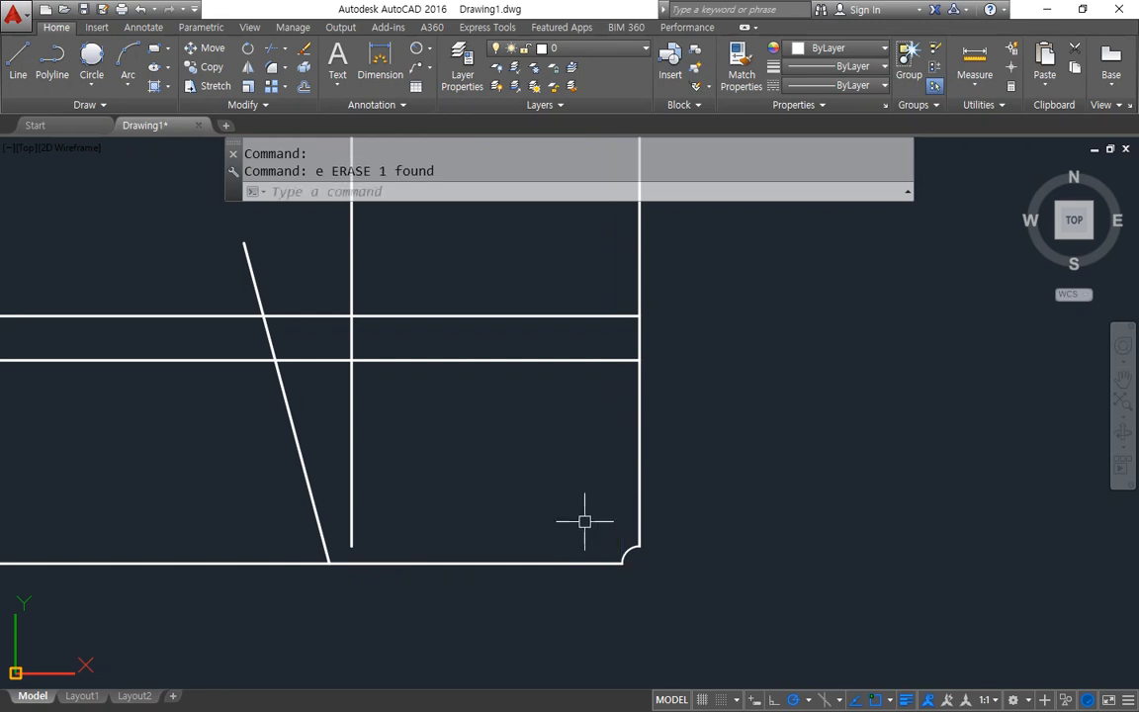
Step: Trim all overhanging lines to leave a closed outline with a slanted left side and a step in its upper edge
{"action": "type", "text": "tr"}
{"action": "key", "text": "Return"}
{"action": "key", "text": "Return"}
{"action": "left_click", "coordinate": [212, 358]}
{"action": "left_click", "coordinate": [352, 423]}
{"action": "left_click", "coordinate": [691, 271]}
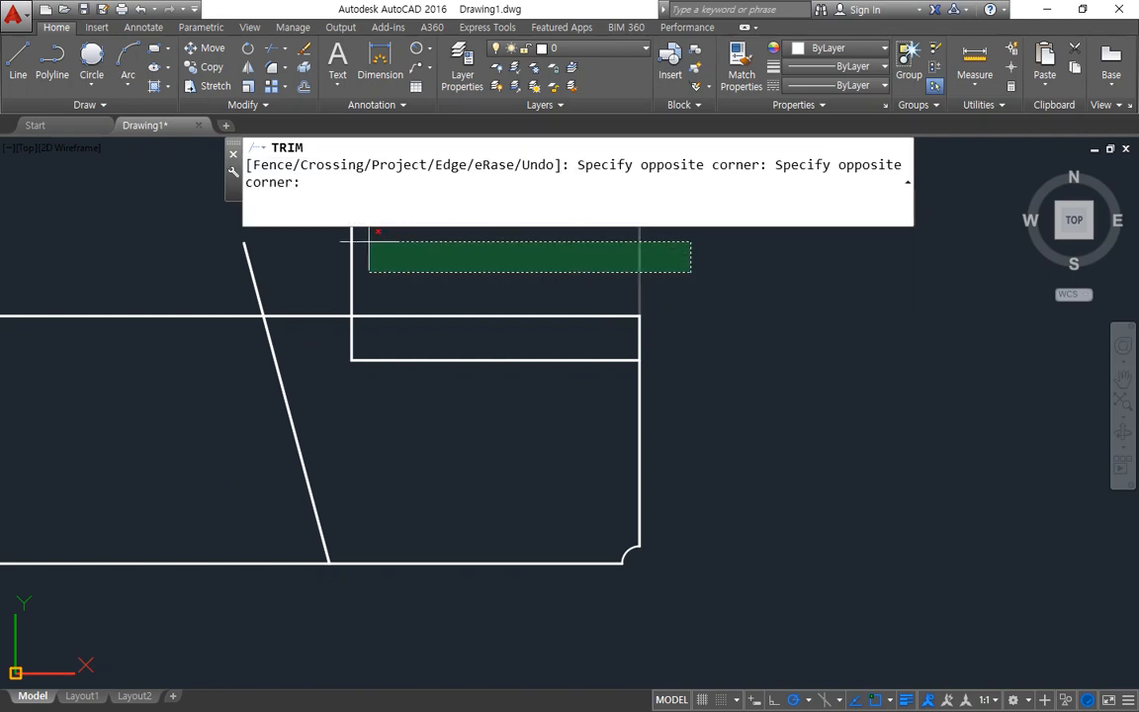
{"action": "left_click", "coordinate": [217, 241]}
{"action": "left_click", "coordinate": [178, 250]}
{"action": "left_click", "coordinate": [164, 326]}
{"action": "left_click", "coordinate": [667, 285]}
{"action": "left_click", "coordinate": [569, 350]}
{"action": "left_click", "coordinate": [218, 507]}
{"action": "left_click", "coordinate": [124, 587]}
{"action": "key", "text": "Return"}
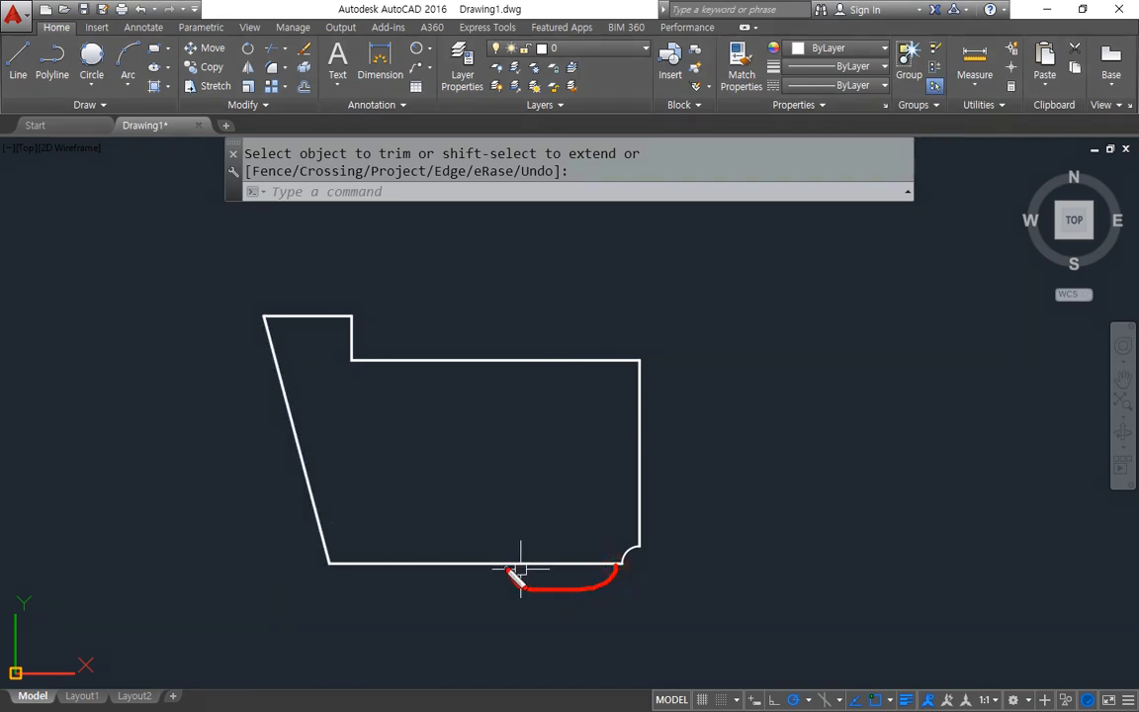
Step: Draw a vertical construction line upward from the lower end of the concave corner arc
{"action": "scroll", "coordinate": [591, 580], "scroll_direction": "up", "scroll_amount": 3}
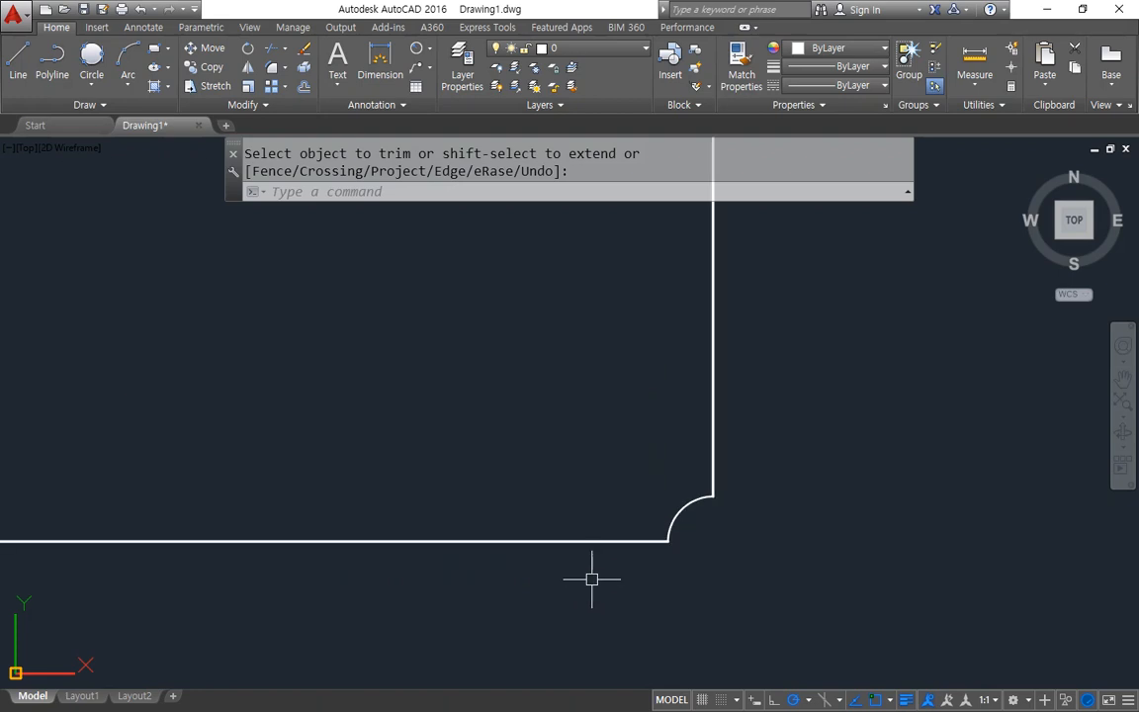
{"action": "type", "text": "l"}
{"action": "key", "text": "Return"}
{"action": "left_click", "coordinate": [668, 540]}
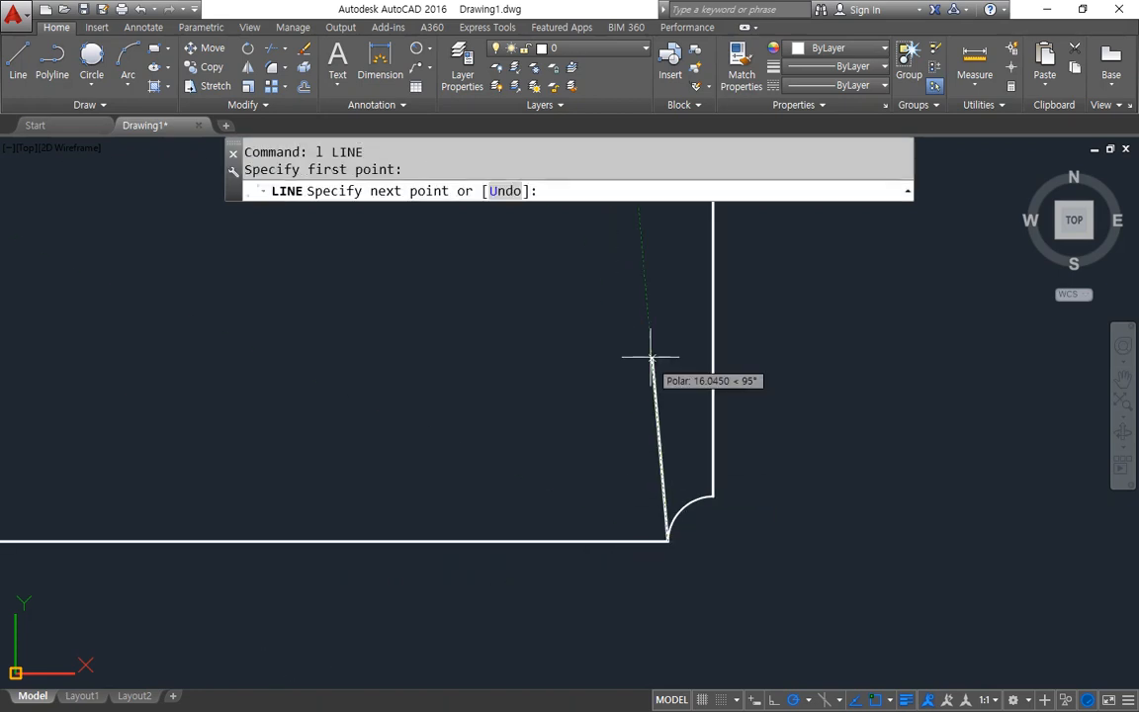
{"action": "scroll", "coordinate": [670, 259], "scroll_direction": "down", "scroll_amount": 2}
{"action": "middle_click_drag", "start_coordinate": [671, 255], "coordinate": [666, 306]}
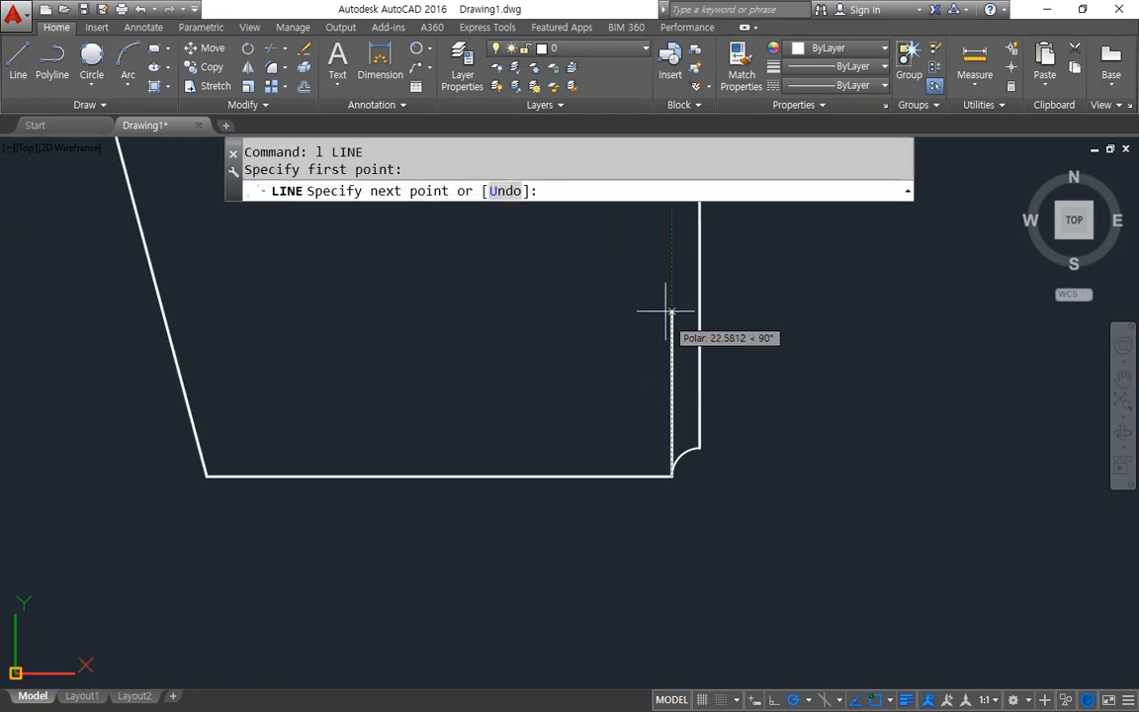
{"action": "left_click", "coordinate": [671, 255]}
{"action": "key", "text": "Escape"}
Step: Offset the vertical construction line 18 units to the left
{"action": "type", "text": "o"}
{"action": "key", "text": "Return"}
{"action": "type", "text": "10"}
{"action": "key", "text": "Return"}
{"action": "left_click", "coordinate": [671, 325]}
{"action": "left_click", "coordinate": [589, 344]}
{"action": "key", "text": "Return"}
Step: Offset the new vertical construction line another 24 units to the left
{"action": "type", "text": "o"}
{"action": "key", "text": "Return"}
{"action": "type", "text": "2"}
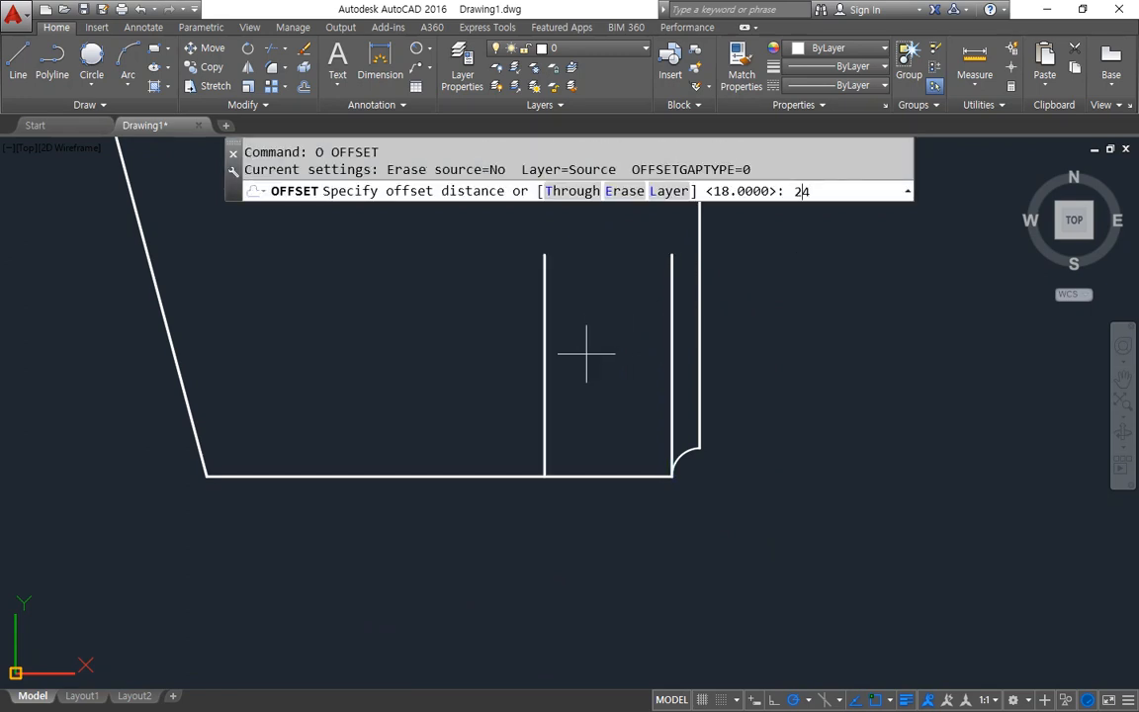
{"action": "type", "text": "4"}
{"action": "key", "text": "Return"}
{"action": "left_click", "coordinate": [544, 364]}
{"action": "left_click", "coordinate": [498, 370]}
{"action": "key", "text": "Return"}
Step: Offset the outline's bottom edge 18 units upward as the slot's horizontal centre line
{"action": "type", "text": "o"}
{"action": "key", "text": "Return"}
{"action": "type", "text": "18"}
{"action": "key", "text": "Return"}
{"action": "left_click", "coordinate": [462, 475]}
{"action": "left_click", "coordinate": [470, 392]}
{"action": "key", "text": "Return"}
Step: Draw circles of radius 5 at the horizontal centre line's intersections with both offset vertical lines
{"action": "type", "text": "c CIRCLE"}
{"action": "key", "text": "Return"}
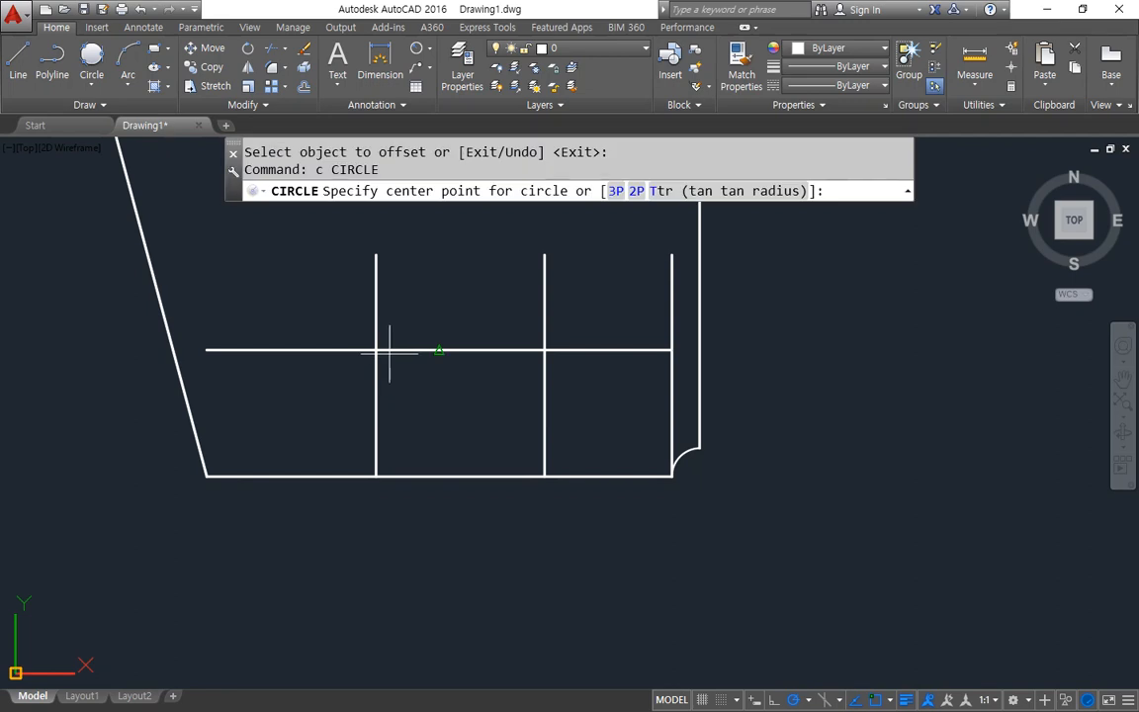
{"action": "left_click", "coordinate": [375, 349]}
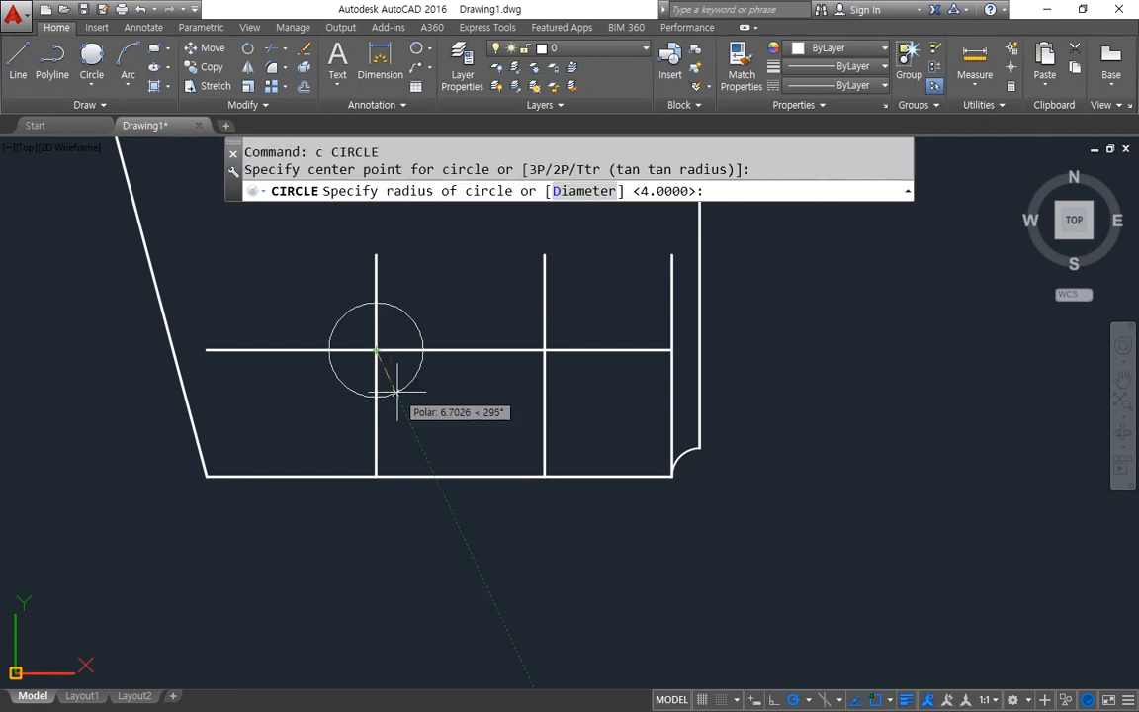
{"action": "type", "text": "5"}
{"action": "key", "text": "Return"}
{"action": "key", "text": "Return"}
{"action": "left_click", "coordinate": [544, 349]}
{"action": "key", "text": "Return"}
Step: Offset both circles 3 units outward
{"action": "type", "text": "o"}
{"action": "key", "text": "Return"}
{"action": "type", "text": "3"}
{"action": "key", "text": "Return"}
{"action": "left_click", "coordinate": [401, 374]}
{"action": "left_click", "coordinate": [511, 368]}
{"action": "left_click", "coordinate": [519, 374]}
{"action": "left_click", "coordinate": [492, 407]}
{"action": "key", "text": "Return"}
Step: Trim the centre lines back to the outer circles
{"action": "type", "text": "tr"}
{"action": "key", "text": "Return"}
{"action": "key", "text": "Return"}
{"action": "left_click", "coordinate": [589, 443]}
{"action": "left_click", "coordinate": [373, 437]}
{"action": "left_click", "coordinate": [398, 446]}
{"action": "left_click", "coordinate": [354, 437]}
{"action": "left_click", "coordinate": [295, 405]}
{"action": "left_click", "coordinate": [254, 322]}
{"action": "left_click", "coordinate": [337, 273]}
{"action": "left_click", "coordinate": [579, 263]}
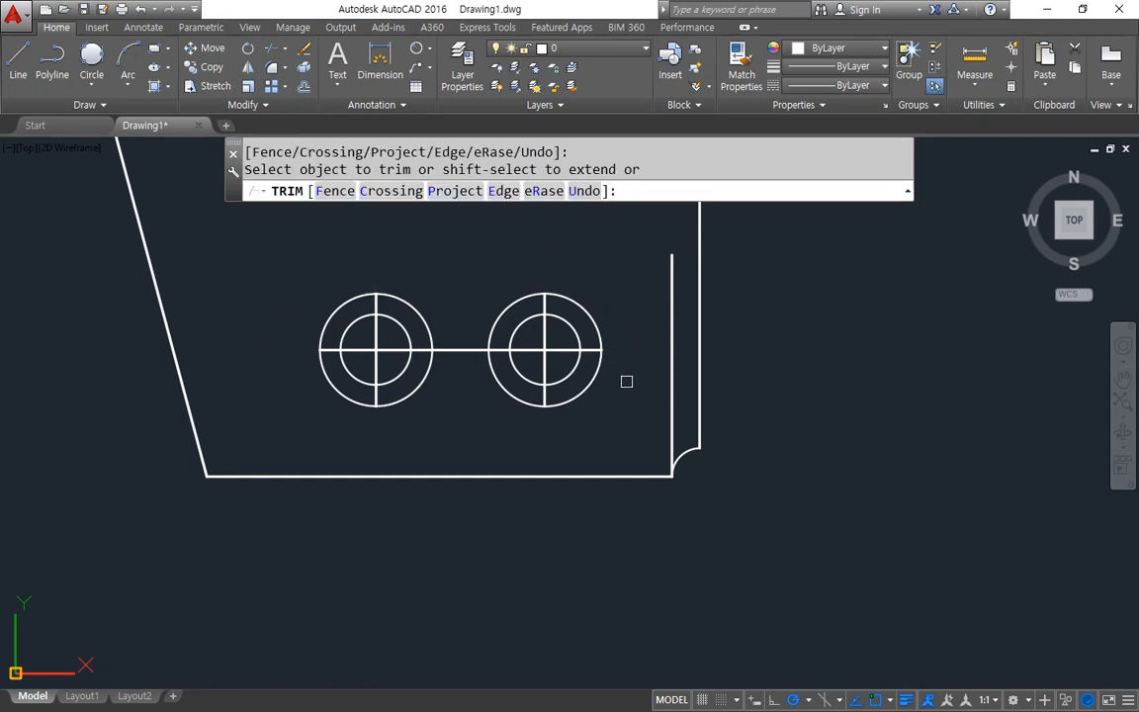
{"action": "key", "text": "Return"}
Step: Erase the two outer circles
{"action": "left_click", "coordinate": [574, 401]}
{"action": "left_click", "coordinate": [400, 389]}
{"action": "left_click", "coordinate": [285, 261]}
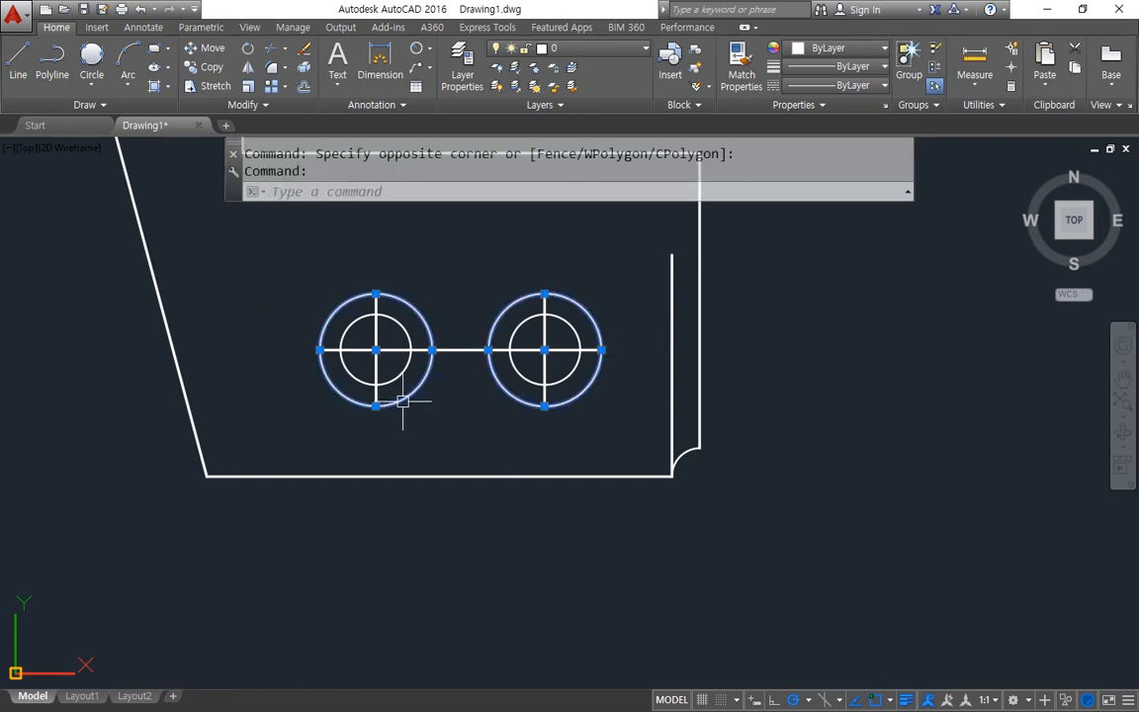
{"action": "type", "text": "e"}
{"action": "key", "text": "Return"}
Step: Offset the horizontal centre line 5 units to both sides, below and above
{"action": "type", "text": "o"}
{"action": "key", "text": "Return"}
{"action": "type", "text": "5"}
{"action": "key", "text": "Return"}
{"action": "left_click", "coordinate": [457, 349]}
{"action": "left_click", "coordinate": [460, 358]}
{"action": "left_click", "coordinate": [457, 349]}
{"action": "left_click", "coordinate": [458, 334]}
{"action": "key", "text": "Return"}
Step: Trim the inner halves of both circles and the overhanging ends of the tangent lines to leave a slot
{"action": "type", "text": "tr"}
{"action": "key", "text": "Return"}
{"action": "key", "text": "Return"}
{"action": "left_click", "coordinate": [514, 339]}
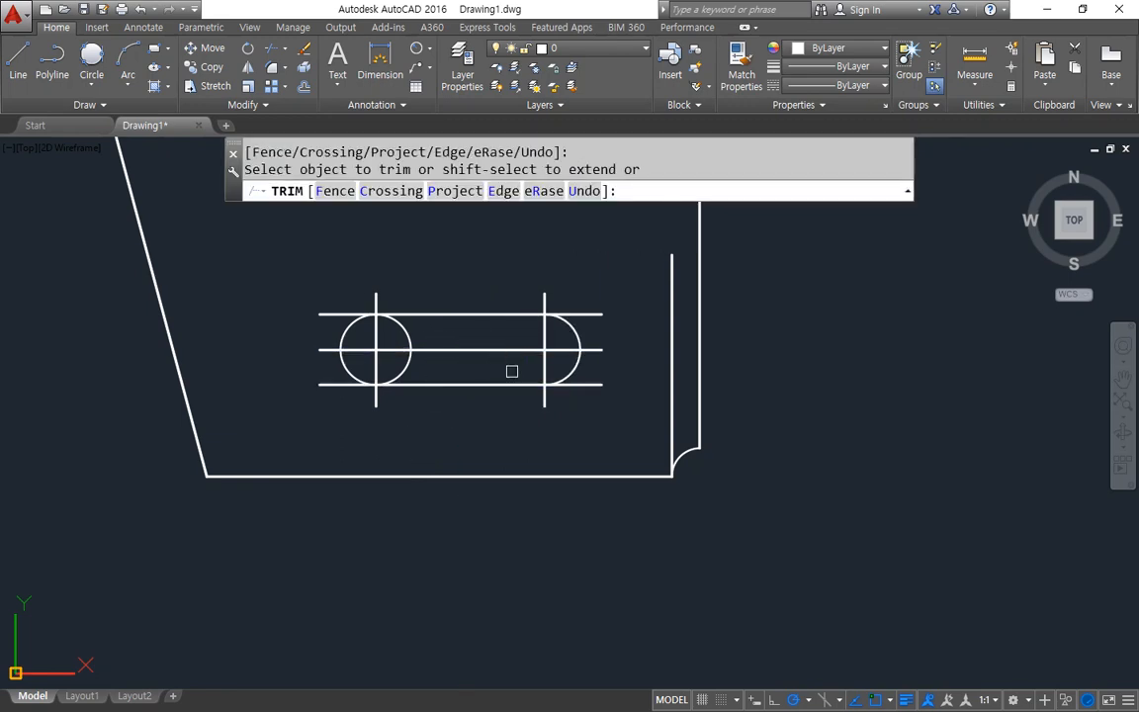
{"action": "left_click", "coordinate": [411, 371]}
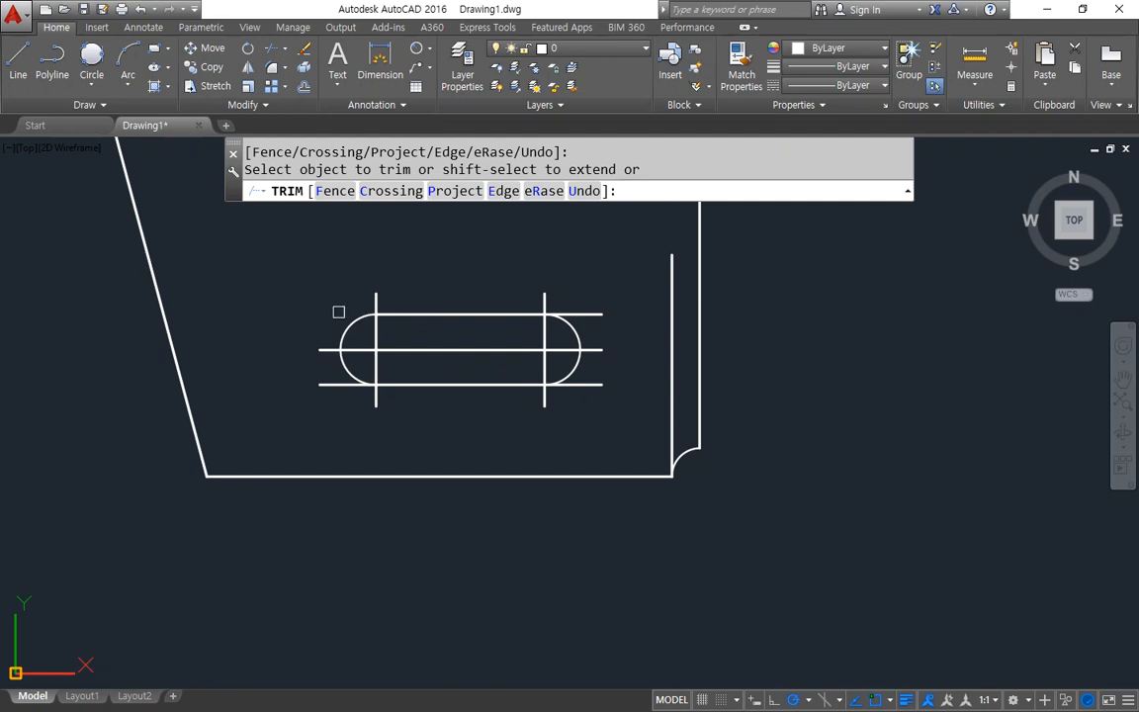
{"action": "left_click", "coordinate": [333, 381]}
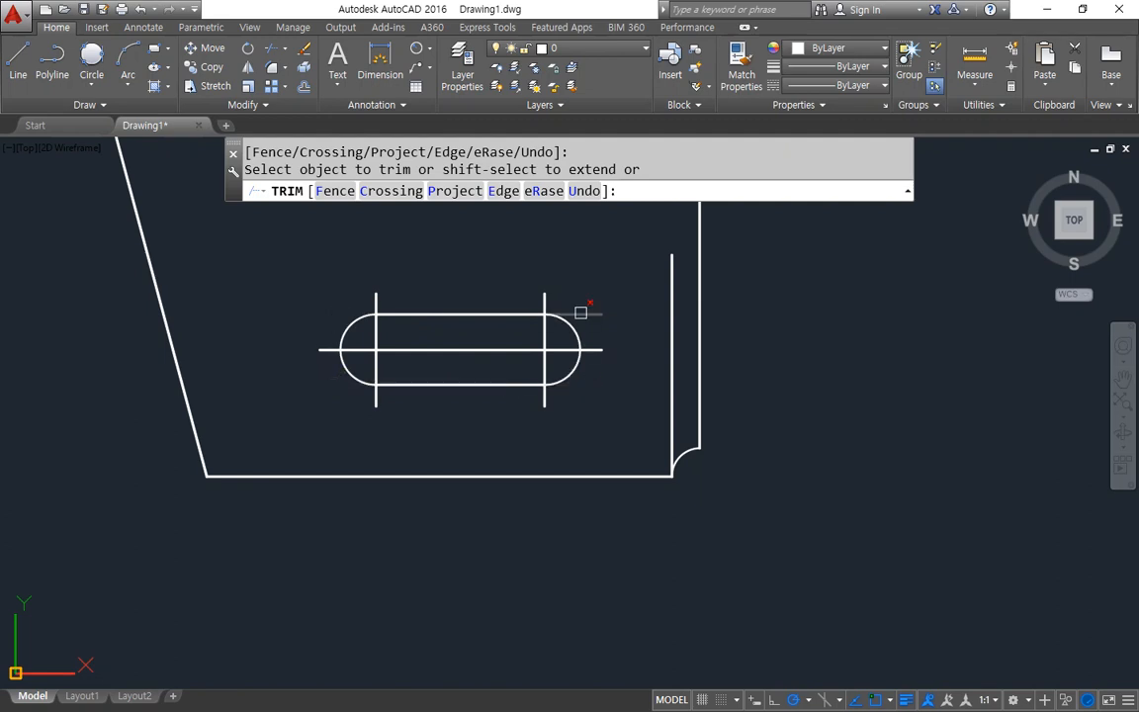
{"action": "key", "text": "Return"}
Step: Draw a vertical construction line upward from the outline's lower-left corner
{"action": "middle_click_drag", "start_coordinate": [293, 389], "coordinate": [364, 480]}
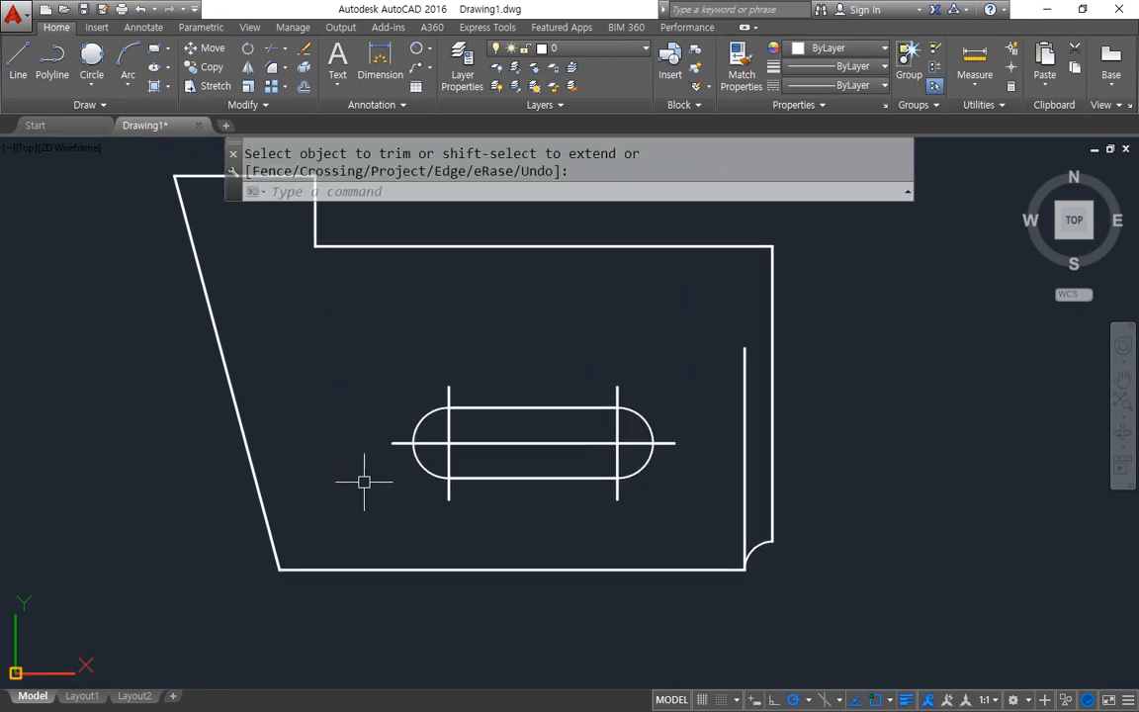
{"action": "type", "text": "l"}
{"action": "key", "text": "Return"}
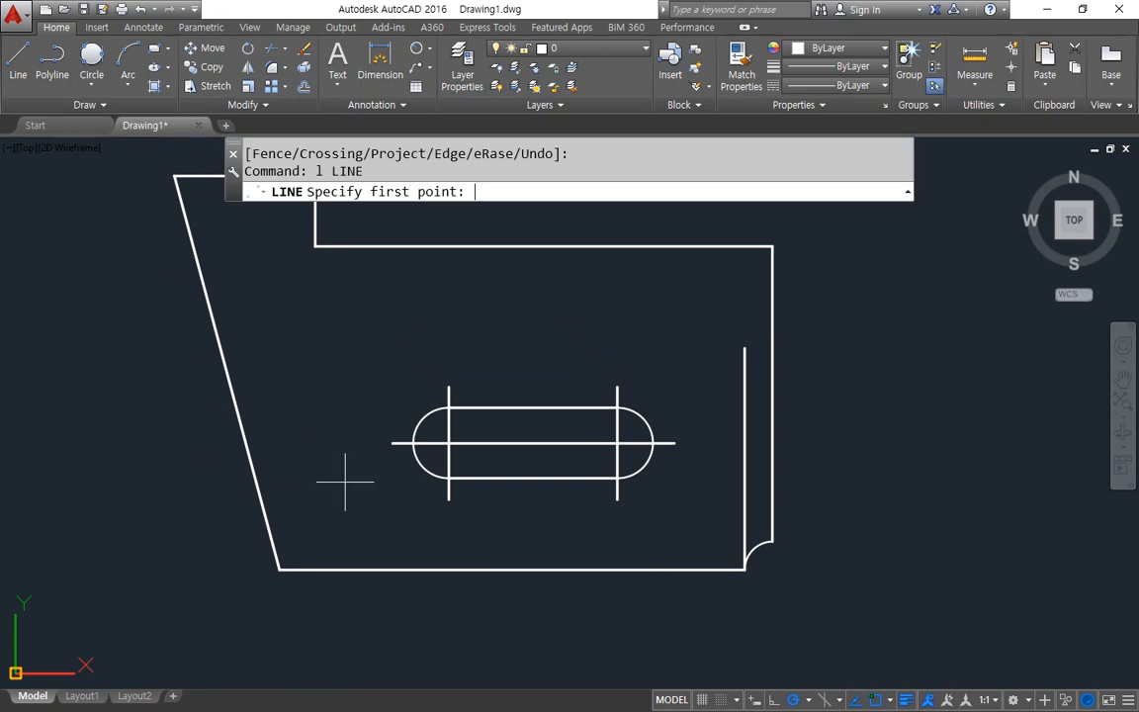
{"action": "left_click", "coordinate": [280, 570]}
{"action": "left_click", "coordinate": [280, 229]}
{"action": "key", "text": "Escape"}
Step: Offset the vertical line at the lower-left corner 5 units to the right
{"action": "type", "text": "o"}
{"action": "key", "text": "Return"}
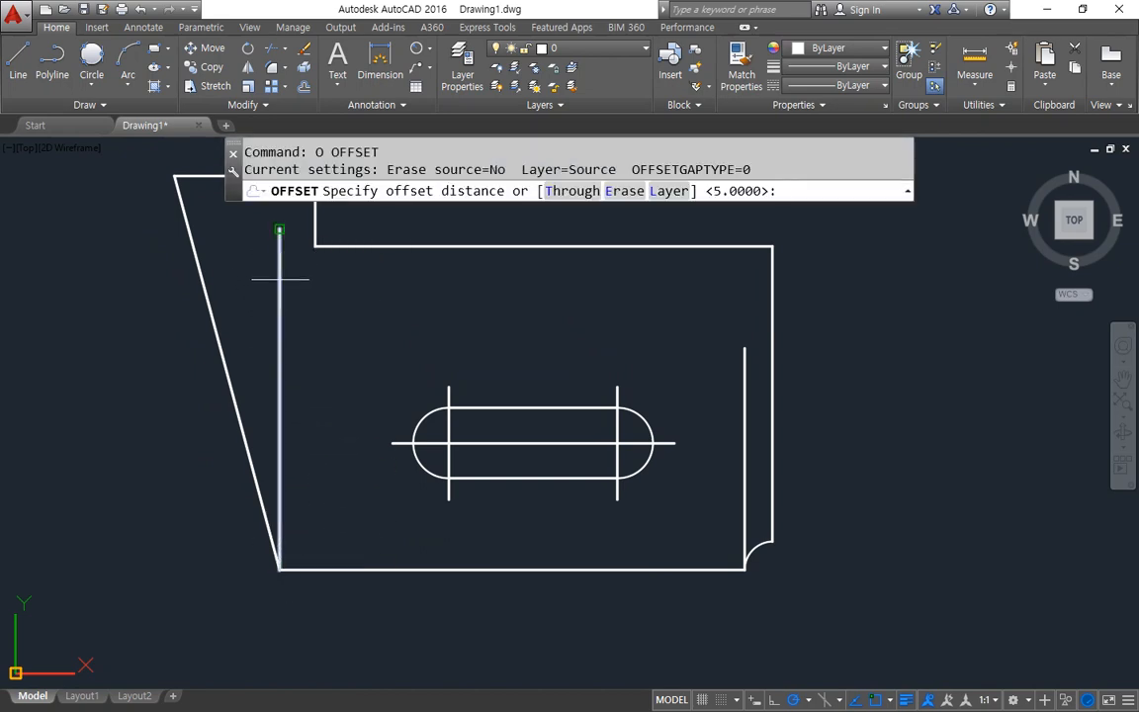
{"action": "type", "text": "5"}
{"action": "key", "text": "Return"}
{"action": "left_click", "coordinate": [280, 334]}
{"action": "left_click", "coordinate": [336, 334]}
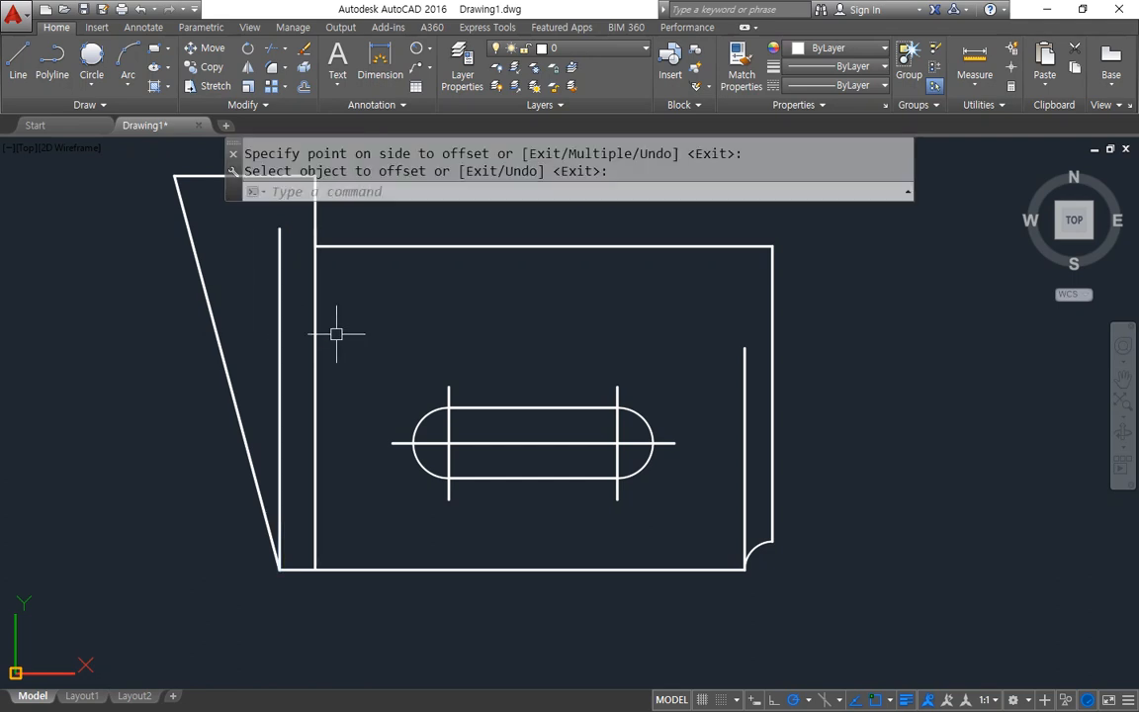
Step: Offset the outline's bottom edge 34 units upward
{"action": "type", "text": "p"}
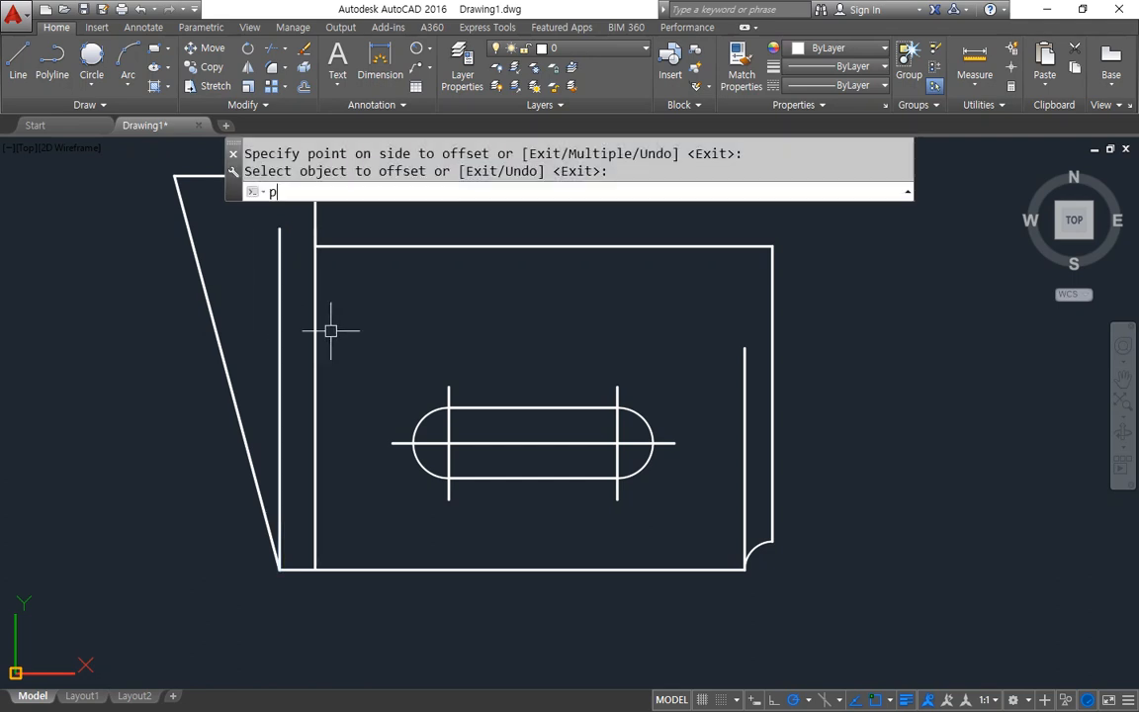
{"action": "key", "text": "BackSpace"}
{"action": "type", "text": "o"}
{"action": "key", "text": "Return"}
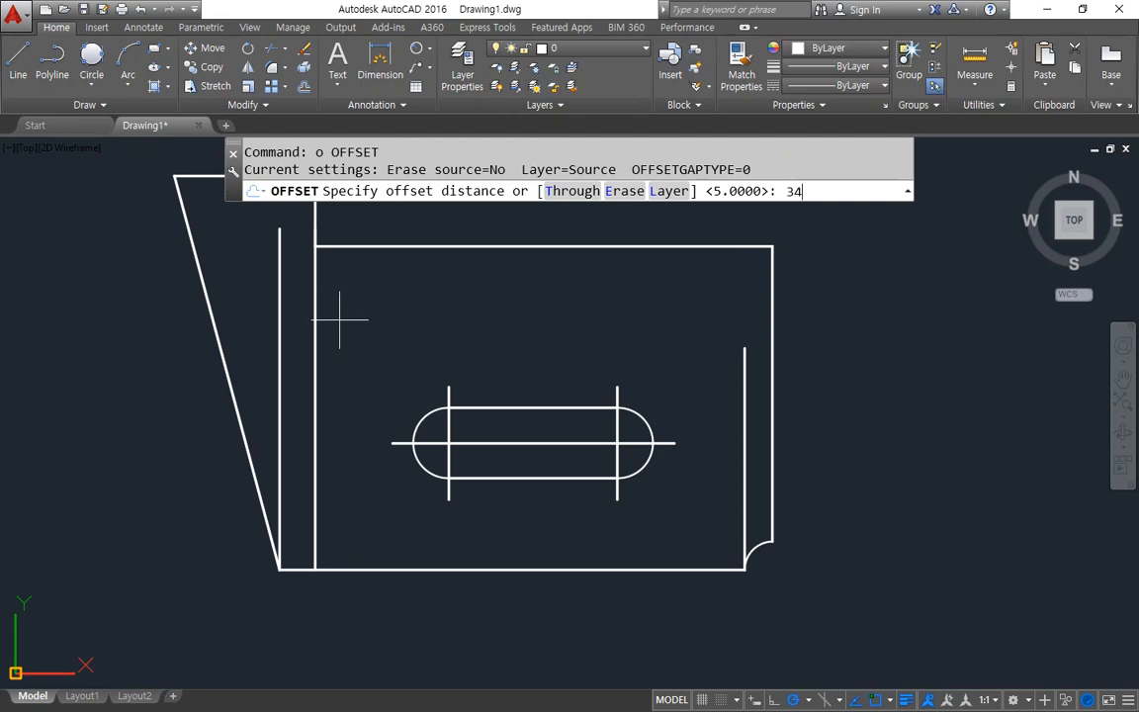
{"action": "key", "text": "Return"}
{"action": "left_click", "coordinate": [343, 575]}
{"action": "left_click", "coordinate": [351, 463]}
{"action": "left_click", "coordinate": [350, 569]}
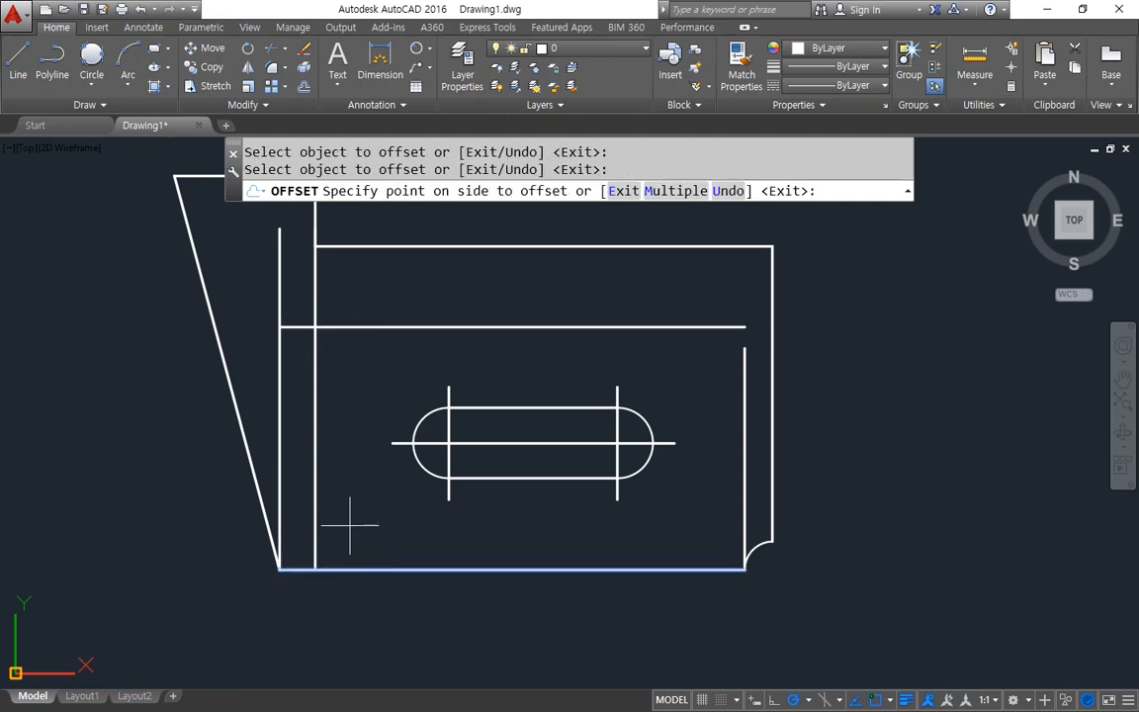
{"action": "key", "text": "Escape"}
Step: Erase the vertical construction line standing on the outline's lower-left corner
{"action": "left_click", "coordinate": [280, 416]}
{"action": "type", "text": "e"}
{"action": "key", "text": "Return"}
Step: Draw a circle of radius 6 centred where the offset vertical and horizontal construction lines cross
{"action": "type", "text": "c"}
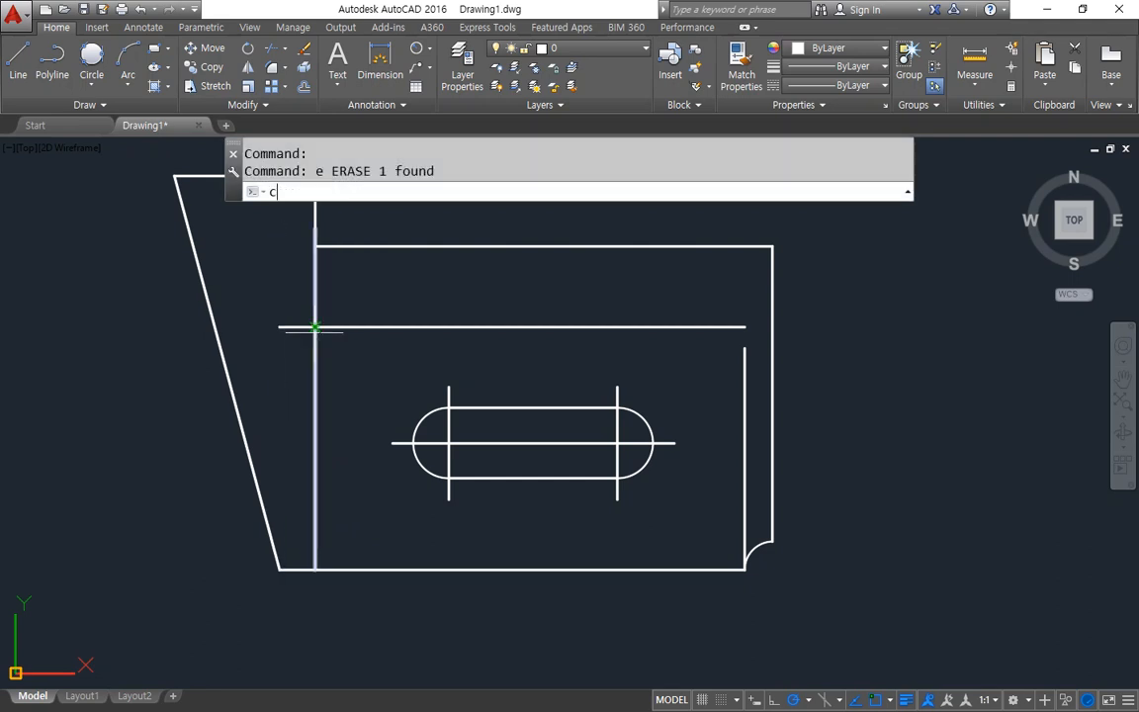
{"action": "key", "text": "Return"}
{"action": "left_click", "coordinate": [314, 327]}
{"action": "type", "text": "6"}
{"action": "key", "text": "Return"}
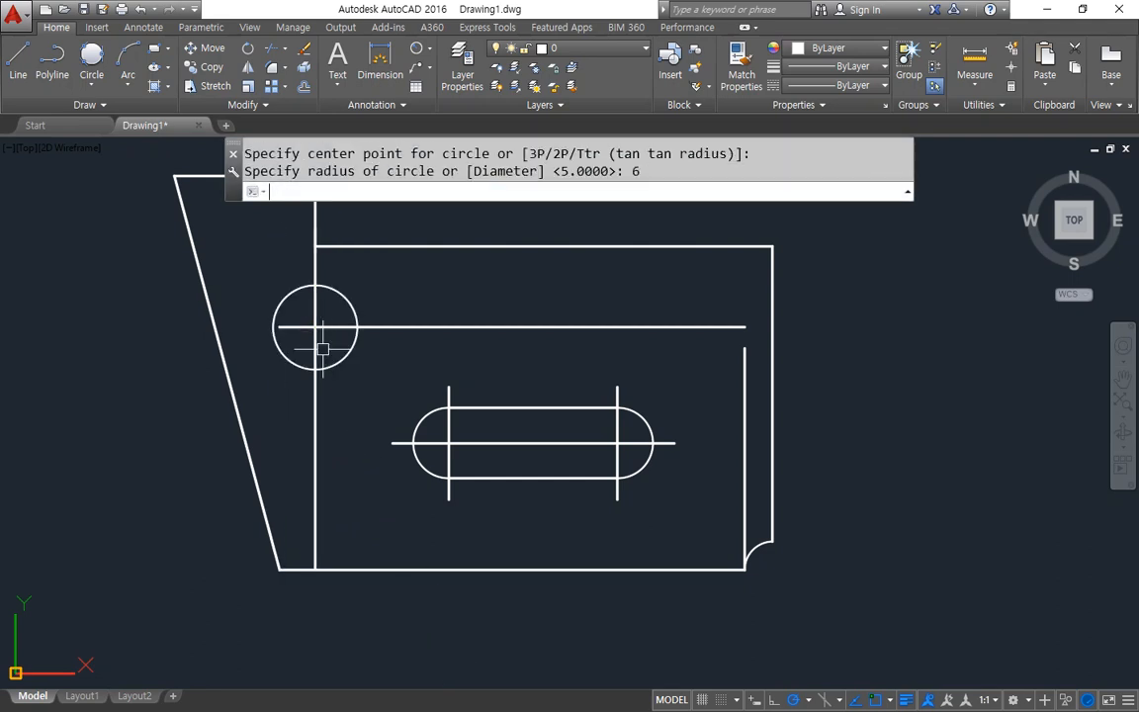
{"action": "type", "text": "ex"}
{"action": "key", "text": "Return"}
{"action": "key", "text": "Return"}
Step: Offset the radius 6 circle 3 units outward
{"action": "type", "text": "o"}
{"action": "key", "text": "Return"}
{"action": "type", "text": "3"}
{"action": "key", "text": "Return"}
{"action": "left_click", "coordinate": [336, 361]}
{"action": "left_click", "coordinate": [344, 376]}
{"action": "key", "text": "Escape"}
Step: Extend the left end of the horizontal construction line to the outer circle
{"action": "type", "text": "ex"}
{"action": "key", "text": "Return"}
{"action": "key", "text": "Return"}
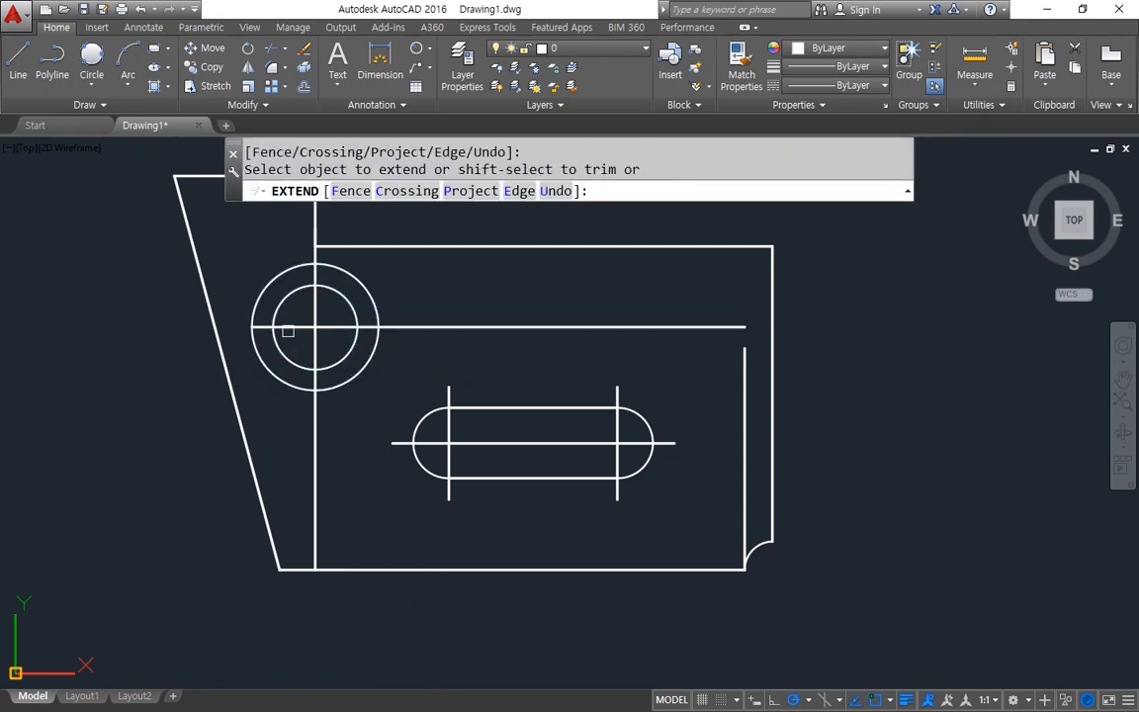
{"action": "key", "text": "Escape"}
Step: Trim the horizontal and vertical construction lines outside the outer circle, leaving centre lines through the hole
{"action": "type", "text": "tr"}
{"action": "key", "text": "Return"}
{"action": "left_click", "coordinate": [338, 381]}
{"action": "key", "text": "Return"}
{"action": "left_click", "coordinate": [399, 326]}
{"action": "left_click", "coordinate": [315, 243]}
{"action": "left_click", "coordinate": [316, 254]}
{"action": "key", "text": "Return"}
Step: Erase the outer helper circle around the radius 6 hole
{"action": "left_click", "coordinate": [346, 267]}
{"action": "type", "text": "e"}
{"action": "key", "text": "Return"}
{"action": "left_click", "coordinate": [754, 471]}
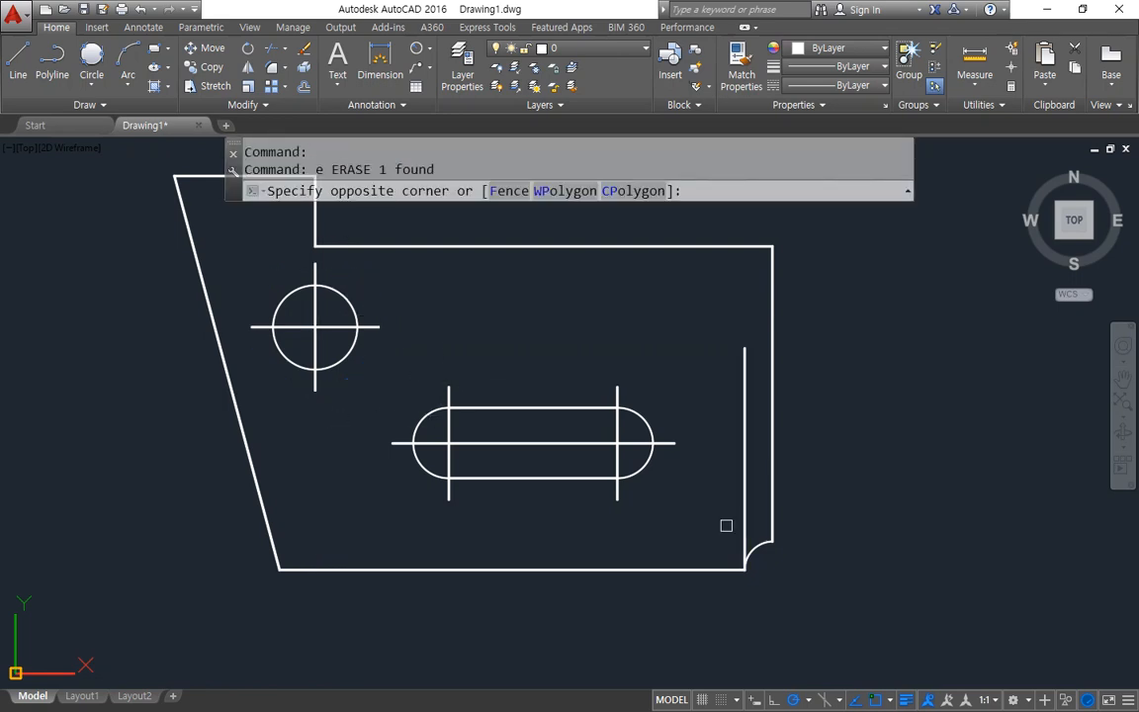
{"action": "type", "text": "e"}
{"action": "key", "text": "Return"}
{"action": "left_click", "coordinate": [713, 517]}
{"action": "left_click", "coordinate": [741, 504]}
{"action": "key", "text": "Return"}
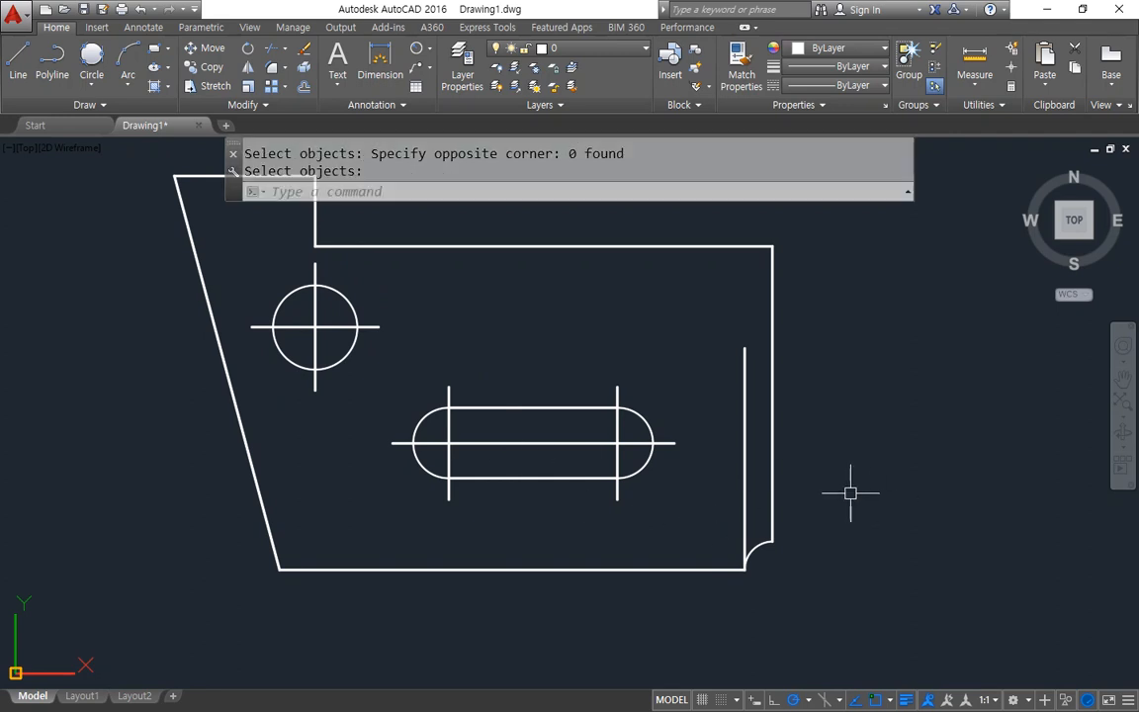
Step: Erase the leftover vertical construction line above the concave corner
{"action": "left_click", "coordinate": [744, 485]}
{"action": "type", "text": "e"}
{"action": "key", "text": "Return"}
{"action": "mouse_move", "coordinate": [415, 397]}
{"action": "middle_mouse_down"}
{"action": "mouse_move", "coordinate": [379, 474]}
{"action": "mouse_move", "coordinate": [375, 460]}
{"action": "middle_mouse_up"}
{"action": "mouse_move", "coordinate": [730, 641]}
{"action": "left_mouse_down"}
{"action": "mouse_move", "coordinate": [667, 602]}
{"action": "mouse_move", "coordinate": [781, 652]}
{"action": "mouse_move", "coordinate": [744, 531]}
{"action": "mouse_move", "coordinate": [742, 297]}
{"action": "left_mouse_up"}
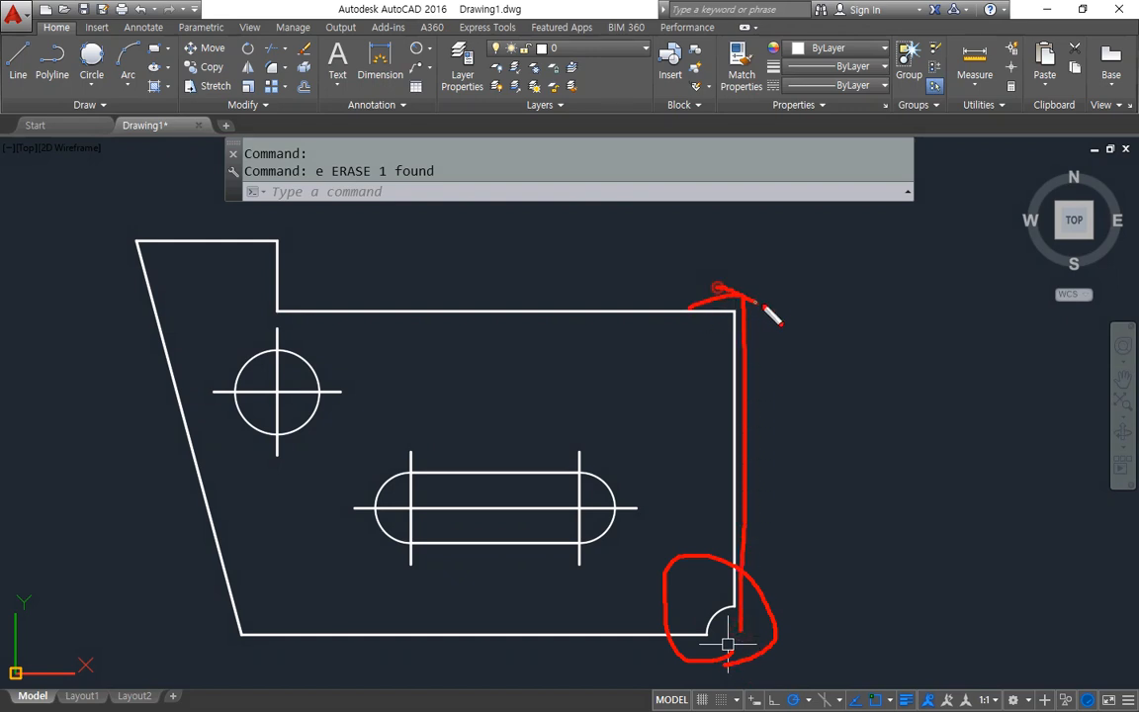
{"action": "left_click_drag", "start_coordinate": [695, 604], "coordinate": [354, 620]}
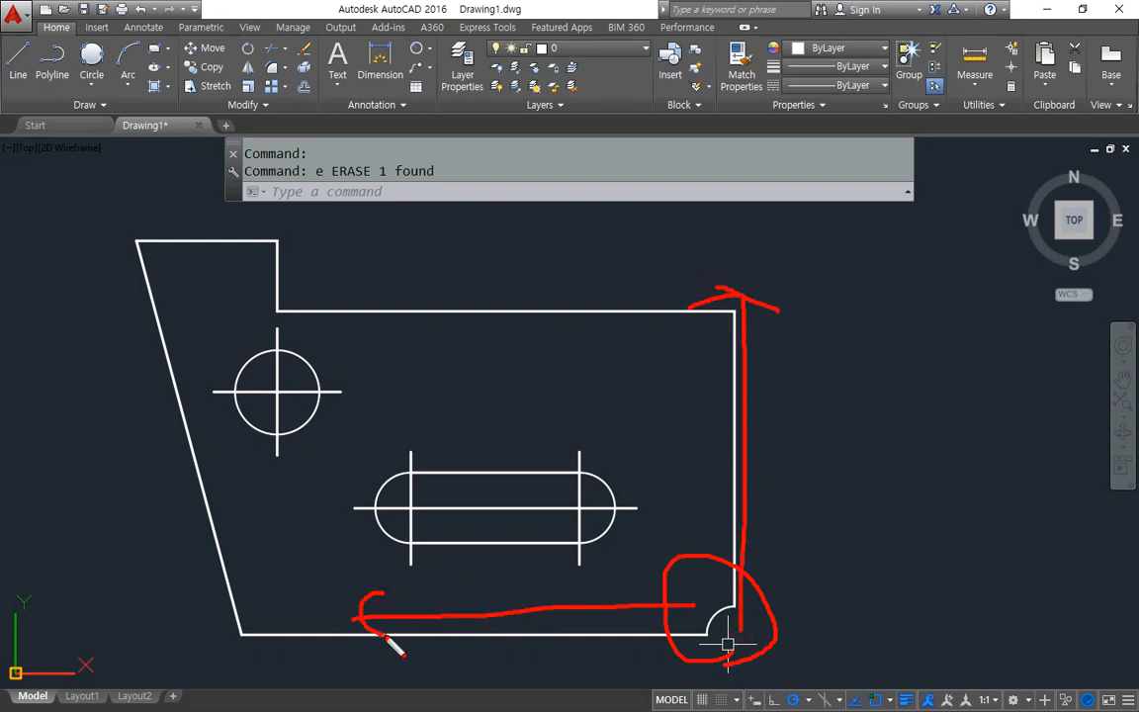
{"action": "key", "text": "e"}
{"action": "mouse_move", "coordinate": [714, 647]}
{"action": "left_mouse_down"}
{"action": "mouse_move", "coordinate": [755, 649]}
{"action": "mouse_move", "coordinate": [726, 591]}
{"action": "mouse_move", "coordinate": [689, 648]}
{"action": "mouse_move", "coordinate": [754, 670]}
{"action": "mouse_move", "coordinate": [811, 638]}
{"action": "left_mouse_up"}
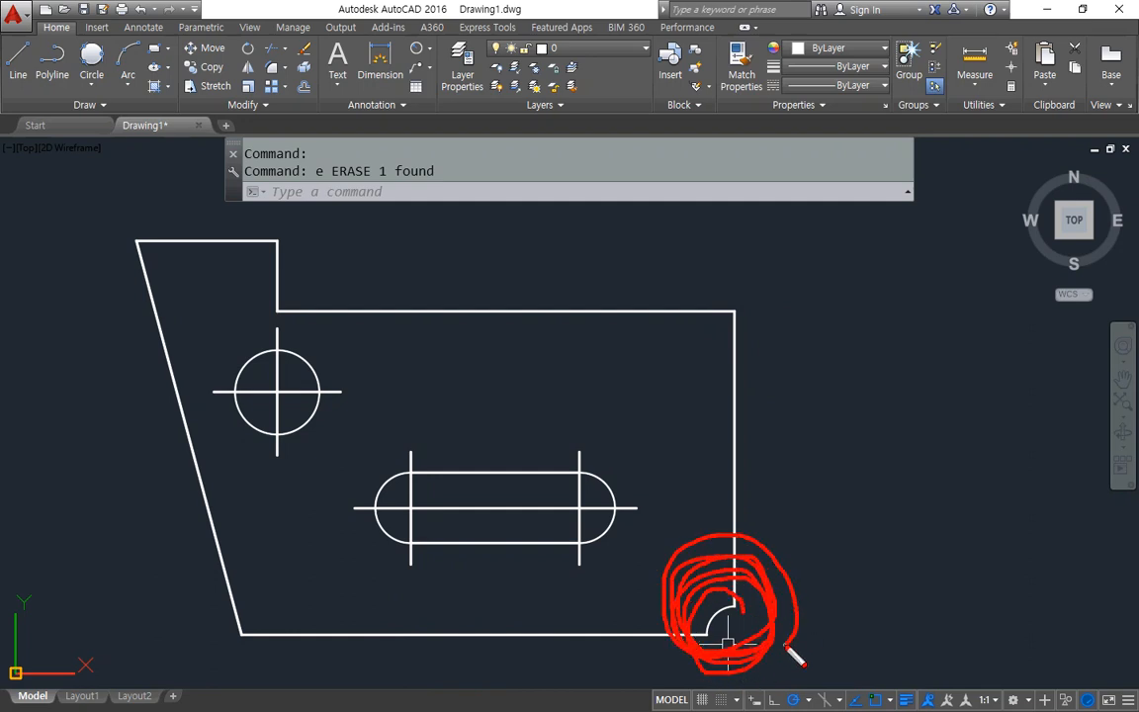
{"action": "key", "text": "e"}
{"action": "mouse_move", "coordinate": [736, 312]}
{"action": "left_mouse_down"}
{"action": "mouse_move", "coordinate": [791, 468]}
{"action": "mouse_move", "coordinate": [747, 598]}
{"action": "left_mouse_up"}
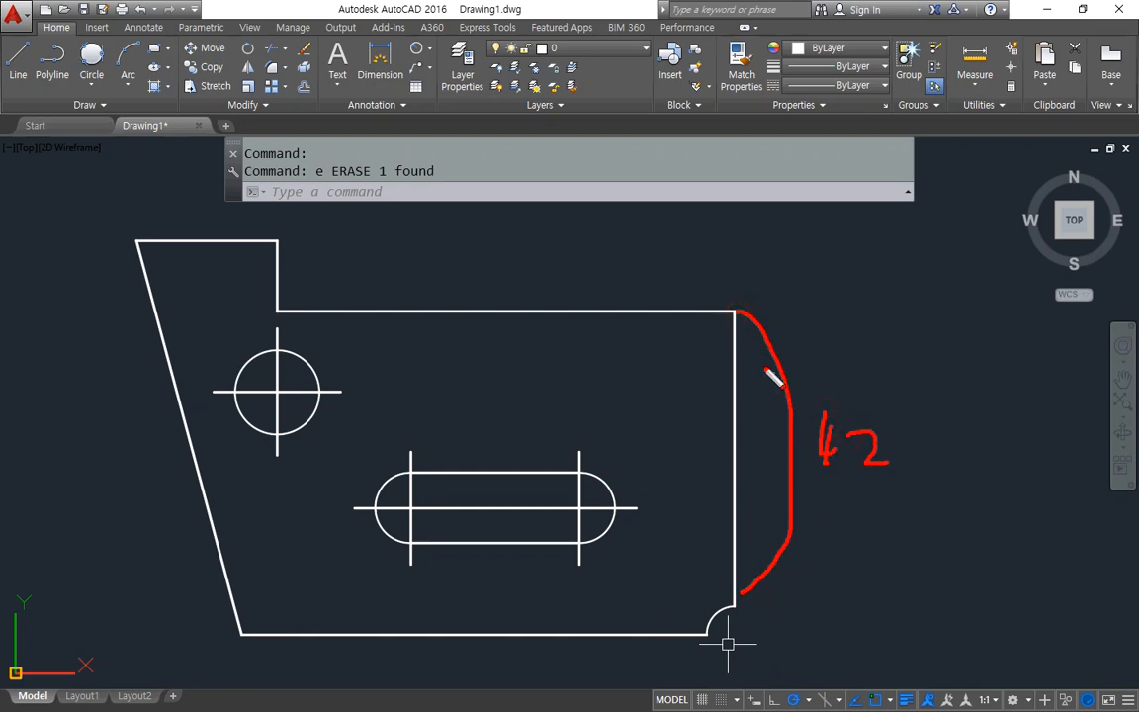
{"action": "left_click_drag", "start_coordinate": [670, 323], "coordinate": [674, 626]}
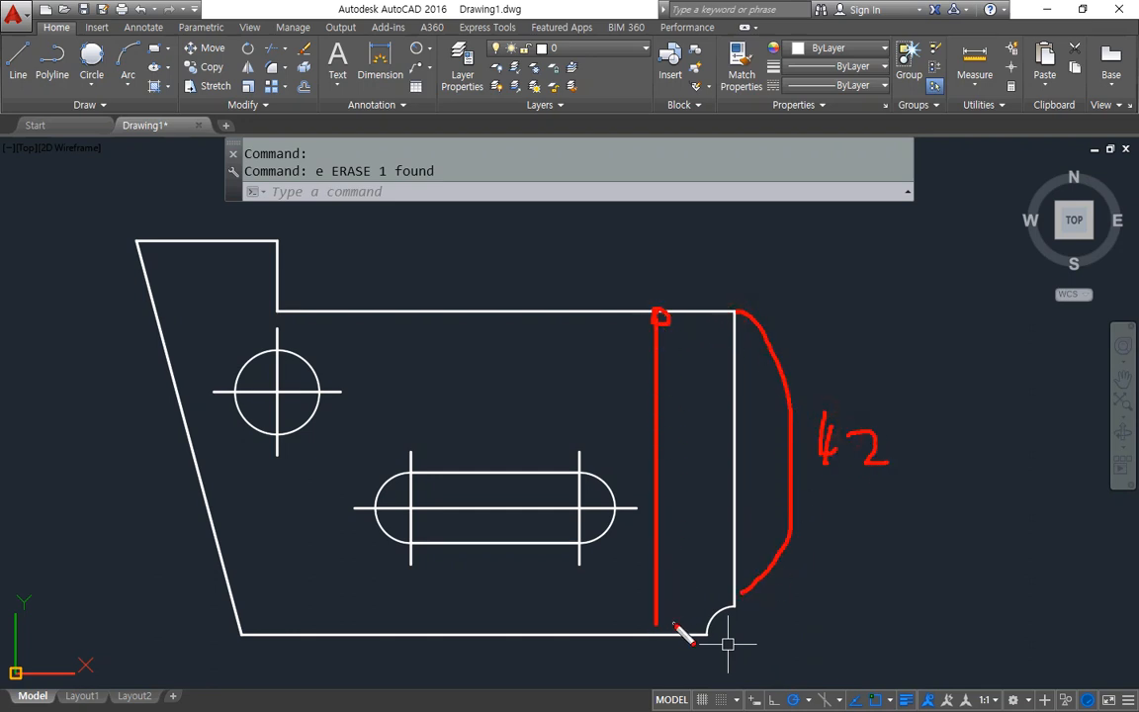
{"action": "left_click_drag", "start_coordinate": [714, 392], "coordinate": [738, 455]}
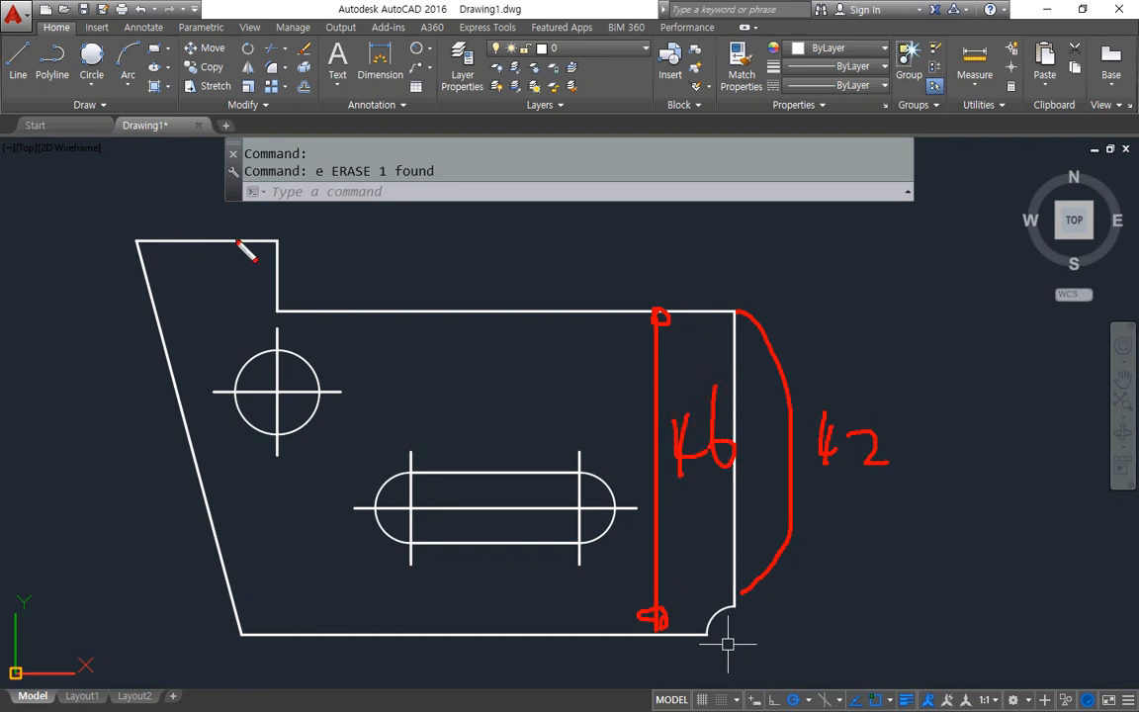
{"action": "mouse_move", "coordinate": [225, 241]}
{"action": "left_mouse_down"}
{"action": "mouse_move", "coordinate": [241, 240]}
{"action": "mouse_move", "coordinate": [239, 633]}
{"action": "mouse_move", "coordinate": [200, 633]}
{"action": "left_mouse_up"}
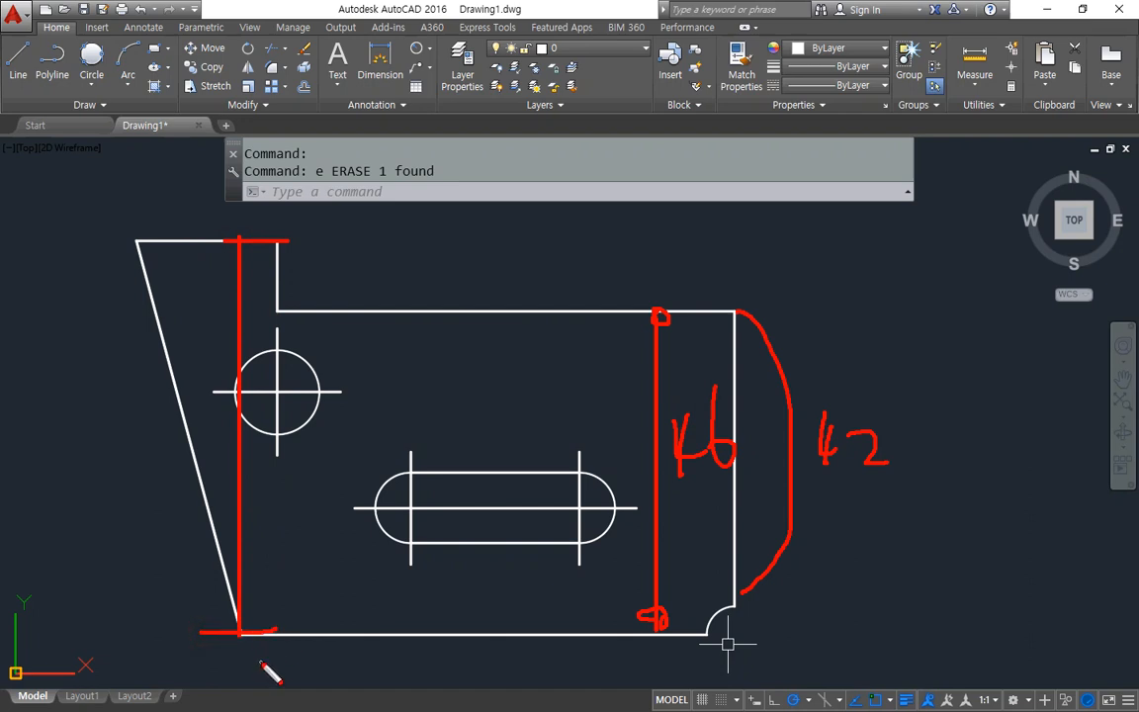
{"action": "key", "text": "e"}
{"action": "left_click_drag", "start_coordinate": [737, 658], "coordinate": [753, 657]}
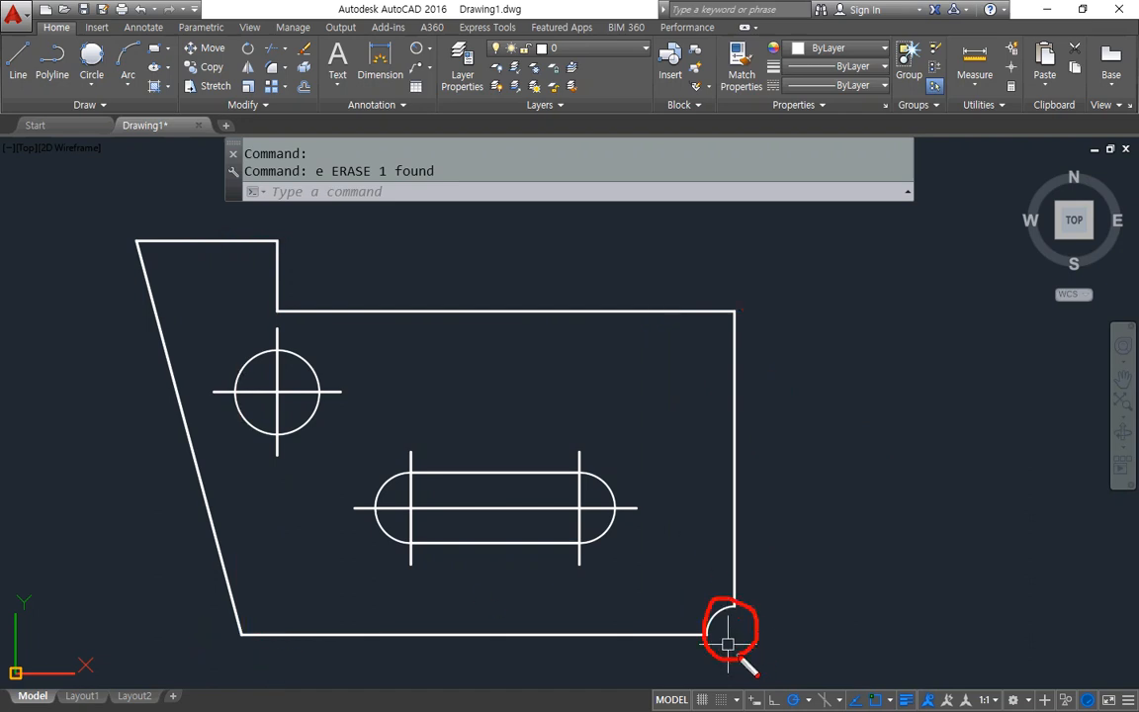
{"action": "mouse_move", "coordinate": [245, 637]}
{"action": "left_mouse_down"}
{"action": "mouse_move", "coordinate": [246, 455]}
{"action": "mouse_move", "coordinate": [420, 488]}
{"action": "mouse_move", "coordinate": [630, 491]}
{"action": "left_mouse_up"}
{"action": "mouse_move", "coordinate": [704, 640]}
{"action": "left_mouse_down"}
{"action": "mouse_move", "coordinate": [698, 477]}
{"action": "mouse_move", "coordinate": [490, 454]}
{"action": "mouse_move", "coordinate": [255, 456]}
{"action": "left_mouse_up"}
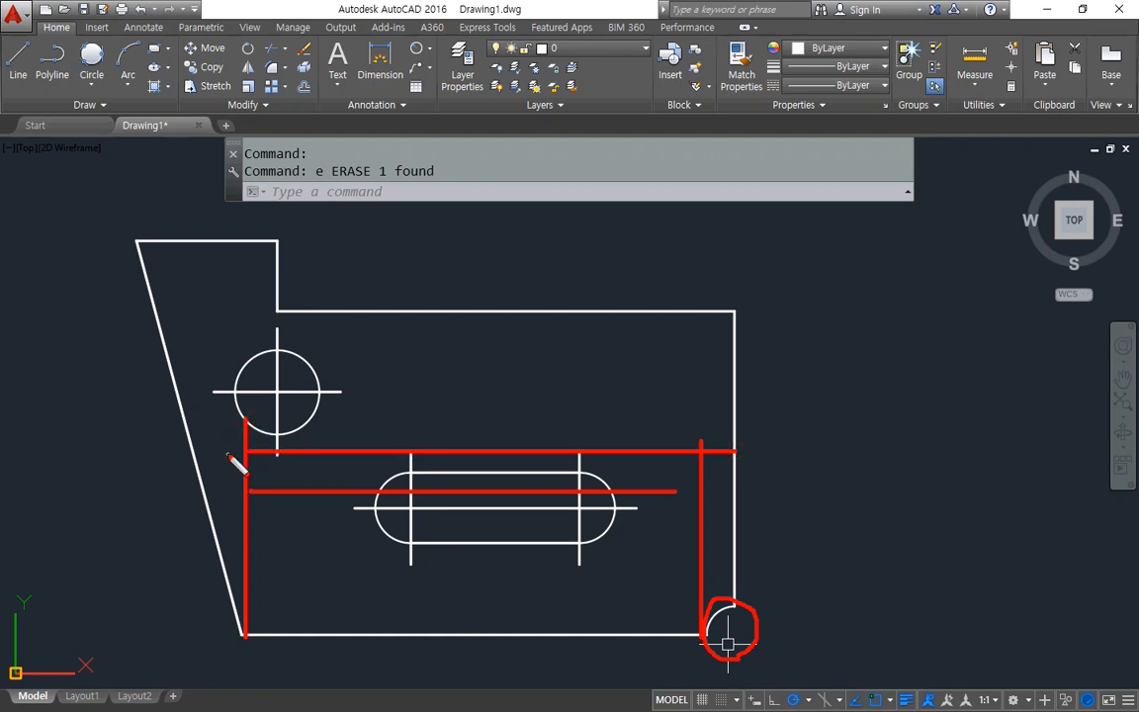
{"action": "key", "text": "Escape"}
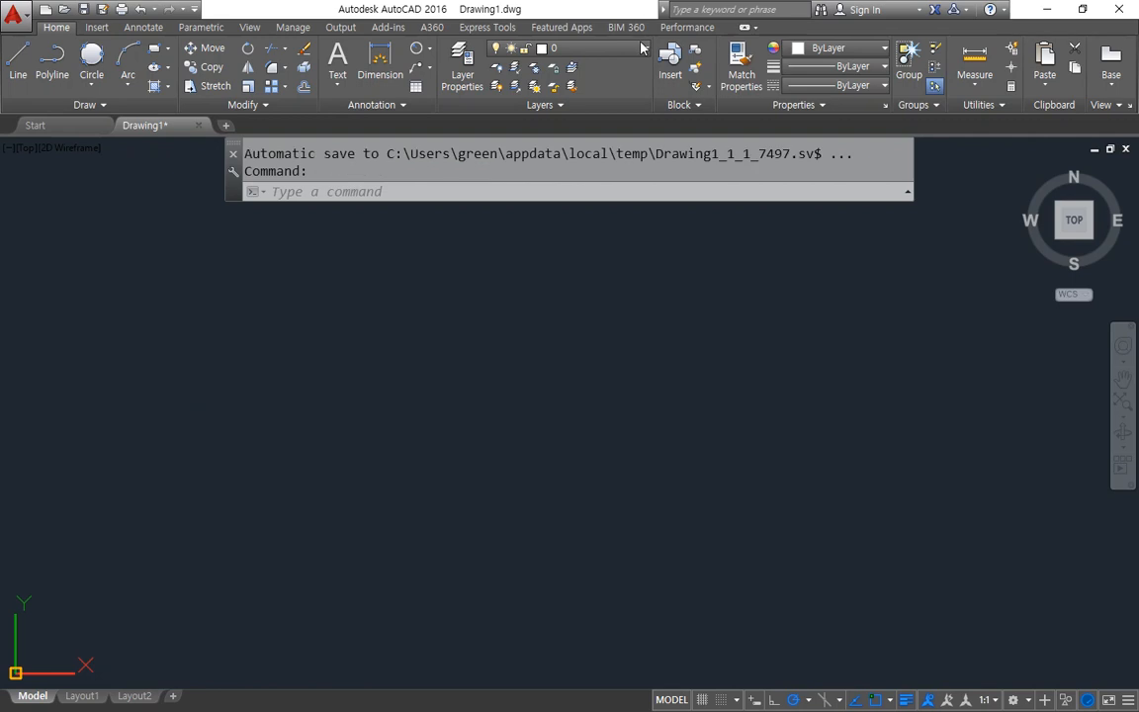
{"action": "scroll", "coordinate": [533, 359], "scroll_direction": "down", "scroll_amount": 3}
{"action": "scroll", "coordinate": [534, 465], "scroll_direction": "up", "scroll_amount": 1}
{"action": "mouse_move", "coordinate": [524, 418]}
{"action": "middle_mouse_down"}
{"action": "mouse_move", "coordinate": [432, 468]}
{"action": "mouse_move", "coordinate": [426, 498]}
{"action": "middle_mouse_up"}
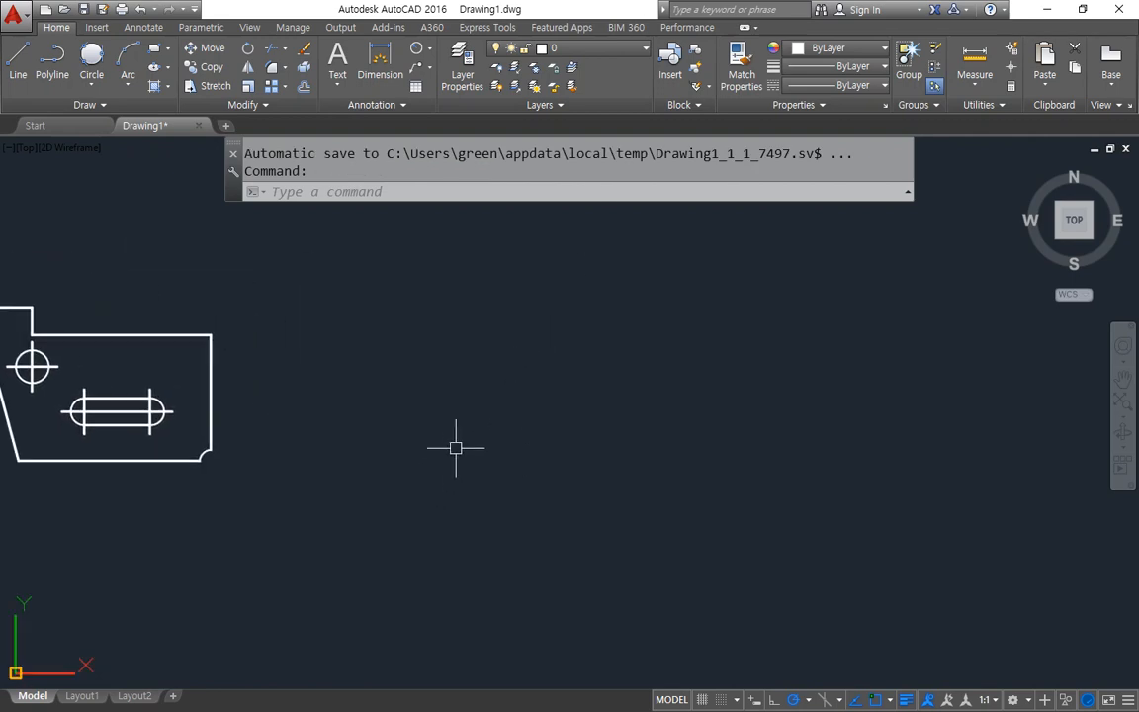
{"action": "left_click_drag", "start_coordinate": [448, 312], "coordinate": [618, 316]}
{"action": "left_click_drag", "start_coordinate": [400, 308], "coordinate": [797, 311]}
{"action": "left_click_drag", "start_coordinate": [402, 308], "coordinate": [443, 584]}
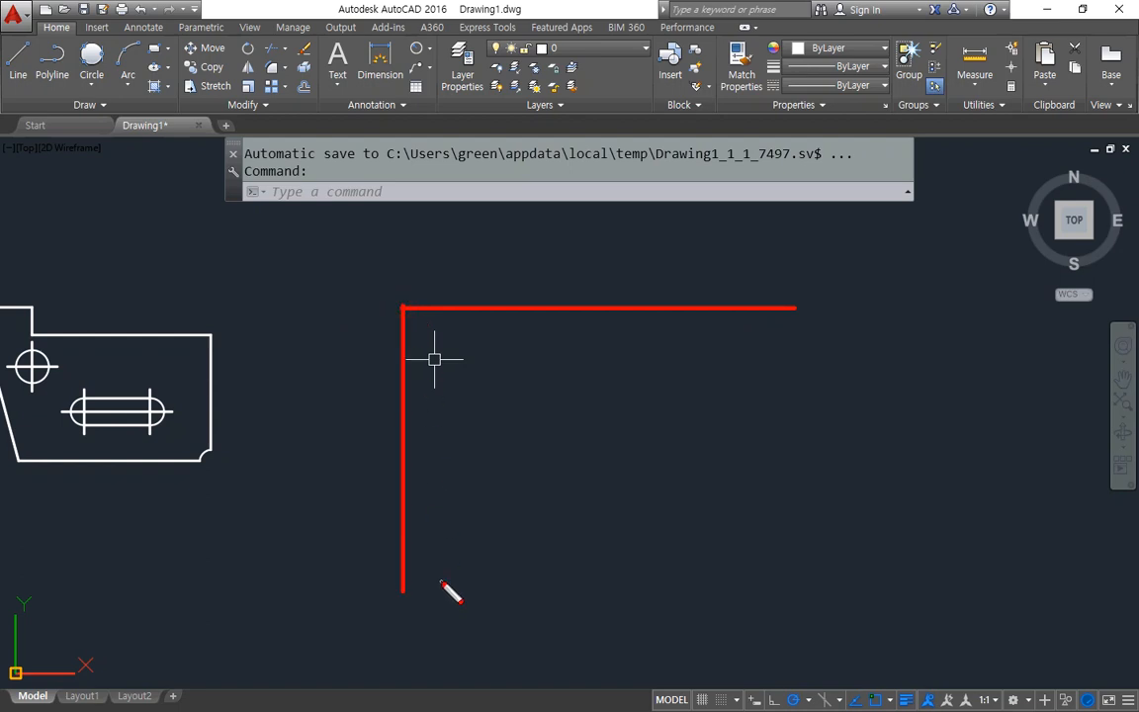
Step: Draw a long horizontal line leftward in the empty area beside the finished part and continue it vertically downward
{"action": "type", "text": "l"}
{"action": "key", "text": "Return"}
{"action": "left_click", "coordinate": [927, 311]}
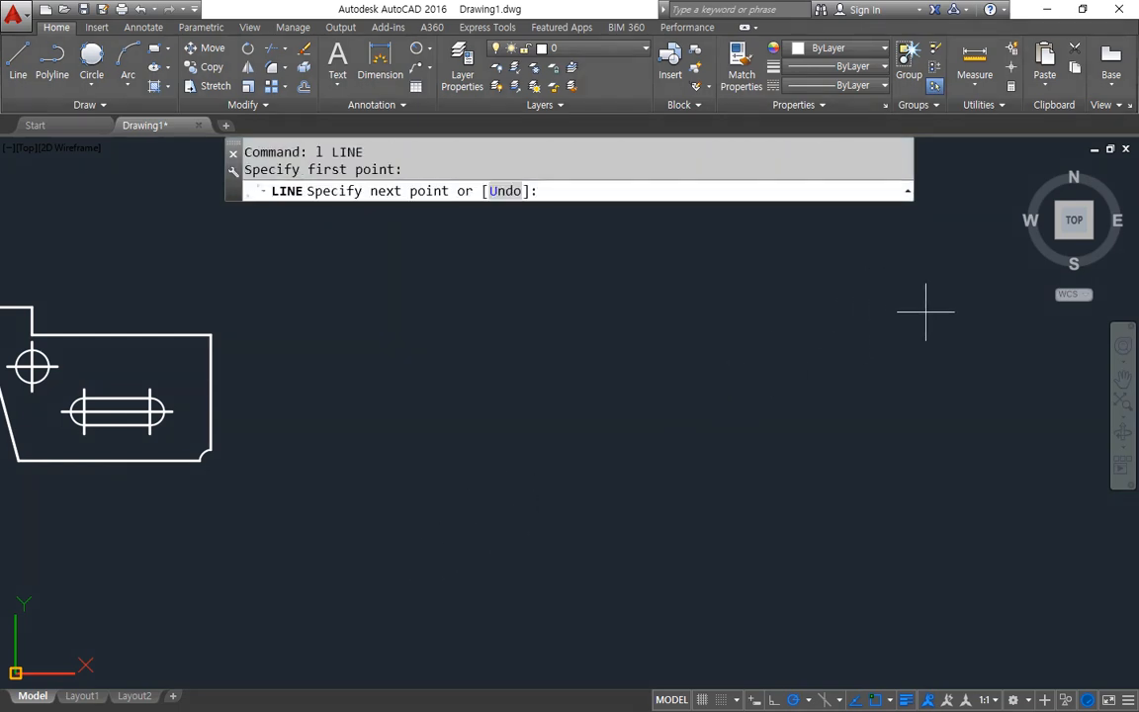
{"action": "left_click", "coordinate": [369, 312]}
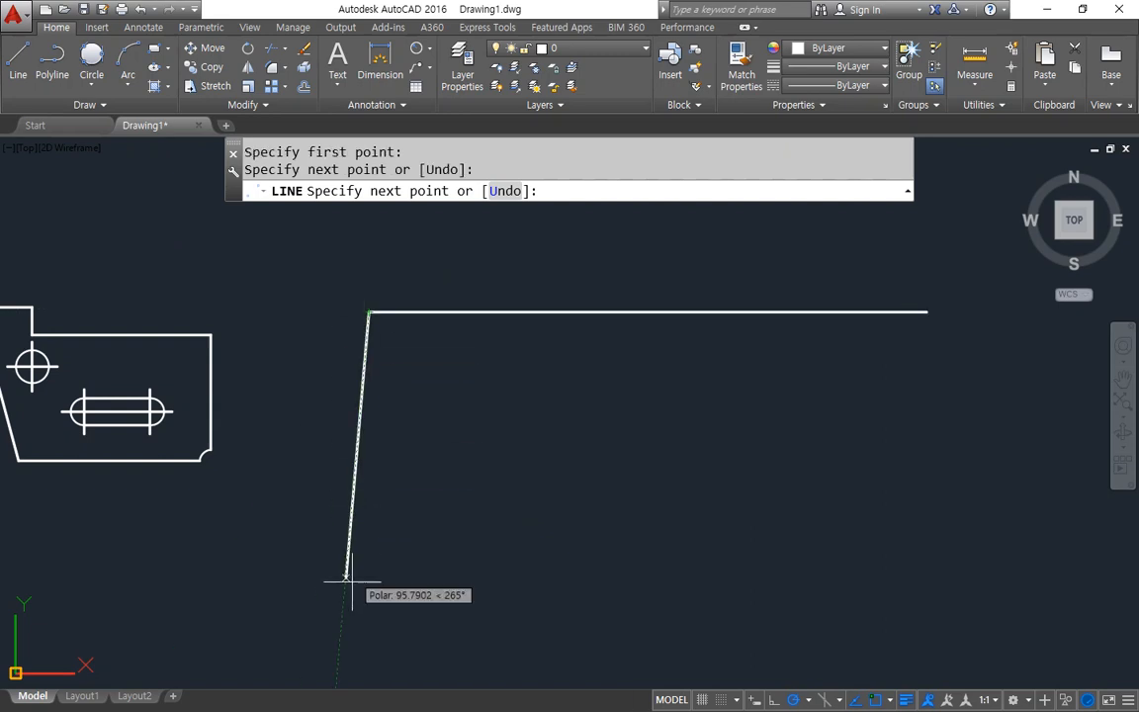
{"action": "left_click", "coordinate": [368, 659]}
{"action": "key", "text": "Escape"}
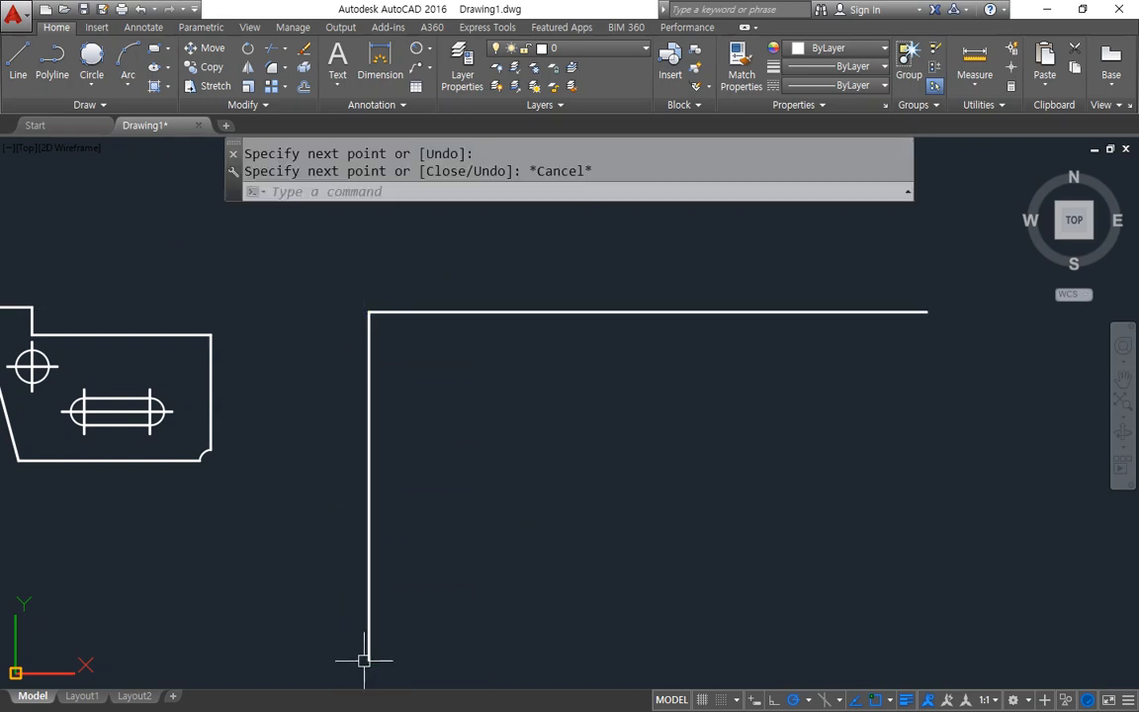
Step: Offset the new top horizontal line 62 units downward
{"action": "type", "text": "o"}
{"action": "key", "text": "Return"}
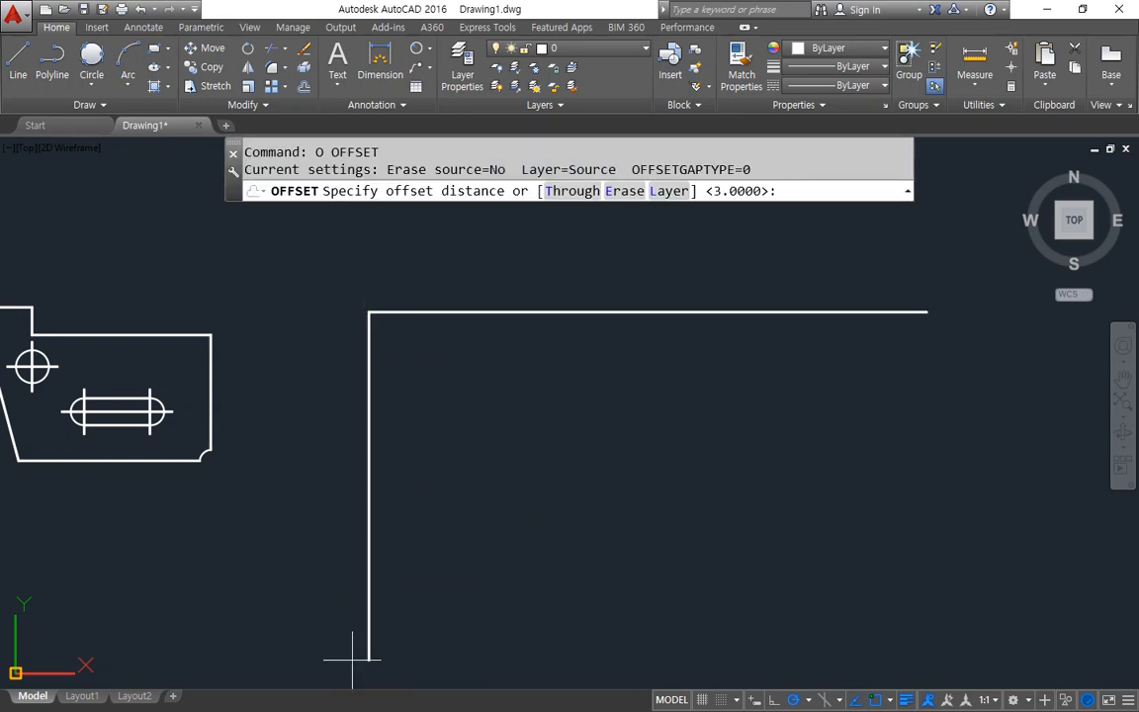
{"action": "type", "text": "62"}
{"action": "key", "text": "Return"}
{"action": "left_click", "coordinate": [453, 312]}
{"action": "left_click", "coordinate": [451, 444]}
{"action": "key", "text": "Return"}
Step: Offset the left vertical line 30 units to the right
{"action": "type", "text": "o"}
{"action": "key", "text": "Return"}
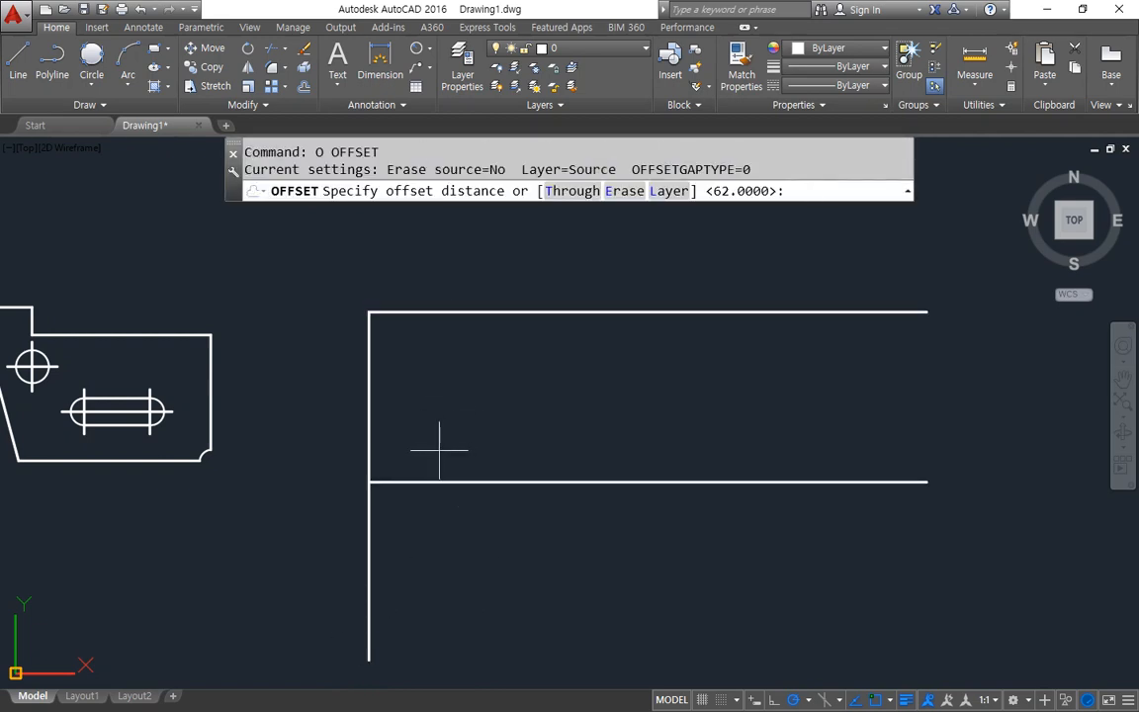
{"action": "type", "text": "30"}
{"action": "key", "text": "Return"}
{"action": "left_click", "coordinate": [369, 509]}
{"action": "left_click", "coordinate": [473, 516]}
{"action": "key", "text": "Return"}
Step: Offset the lower horizontal line 10 units upward
{"action": "type", "text": "1"}
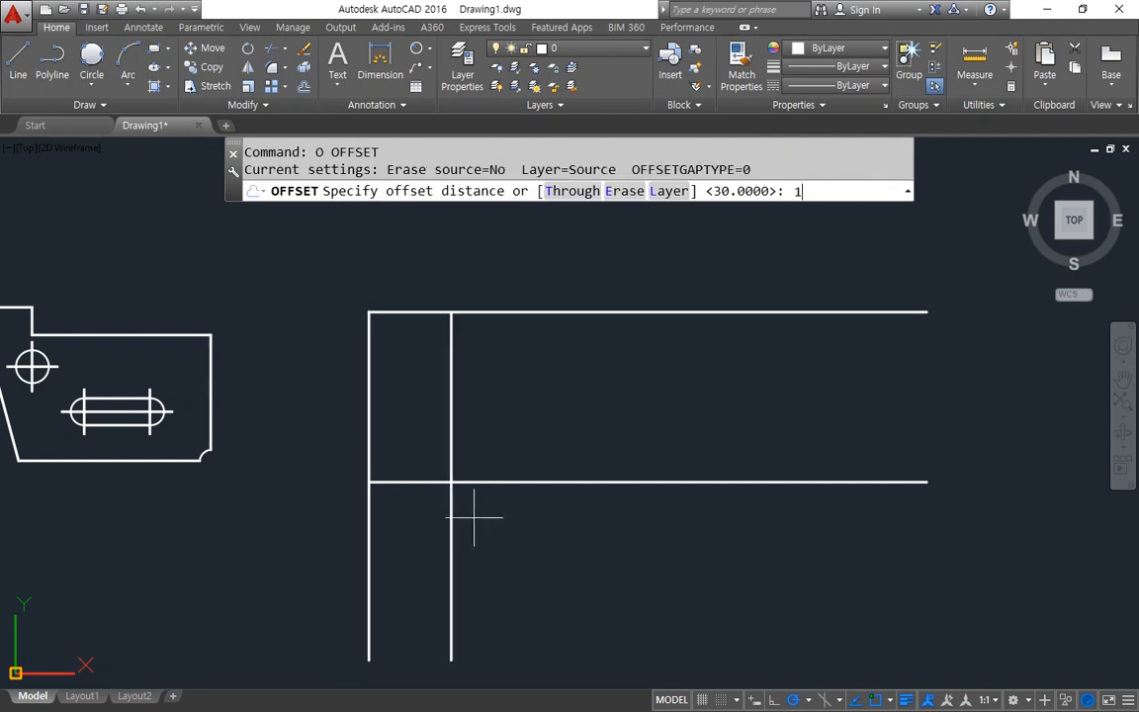
{"action": "type", "text": "0"}
{"action": "key", "text": "Return"}
{"action": "left_click", "coordinate": [453, 508]}
{"action": "key", "text": "Escape"}
{"action": "key", "text": "Return"}
{"action": "key", "text": "Return"}
{"action": "left_click", "coordinate": [504, 483]}
{"action": "left_click", "coordinate": [513, 447]}
{"action": "key", "text": "Escape"}
Step: Offset the second vertical line 39 units to the right
{"action": "type", "text": "o"}
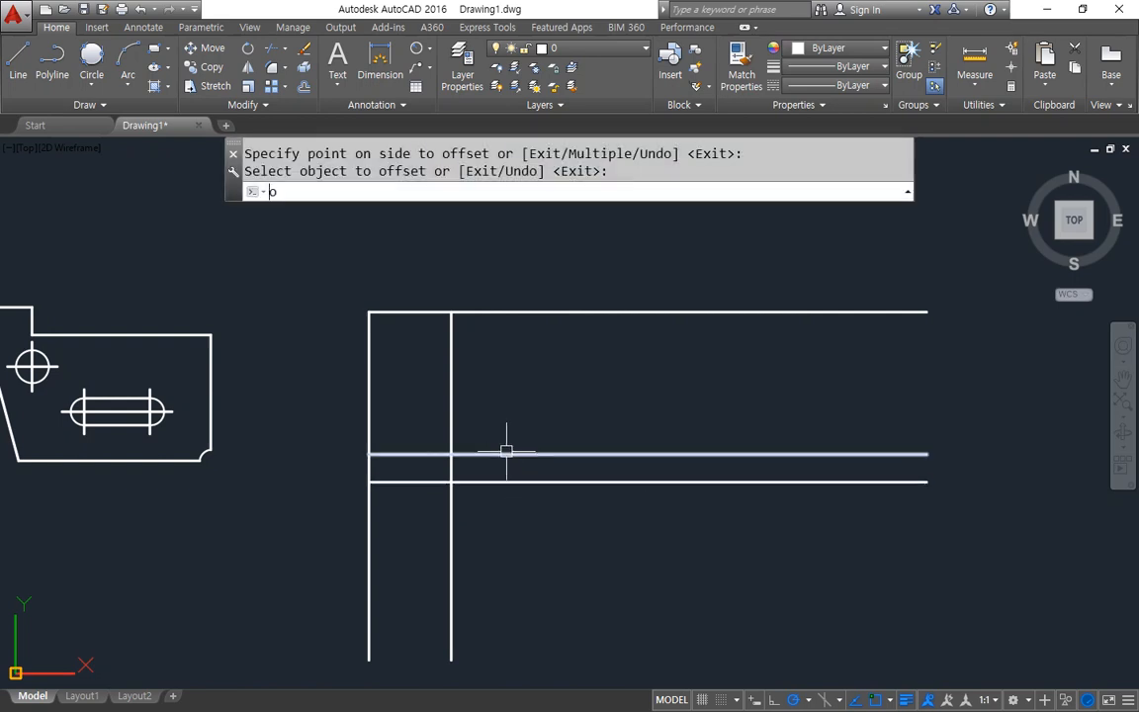
{"action": "key", "text": "Return"}
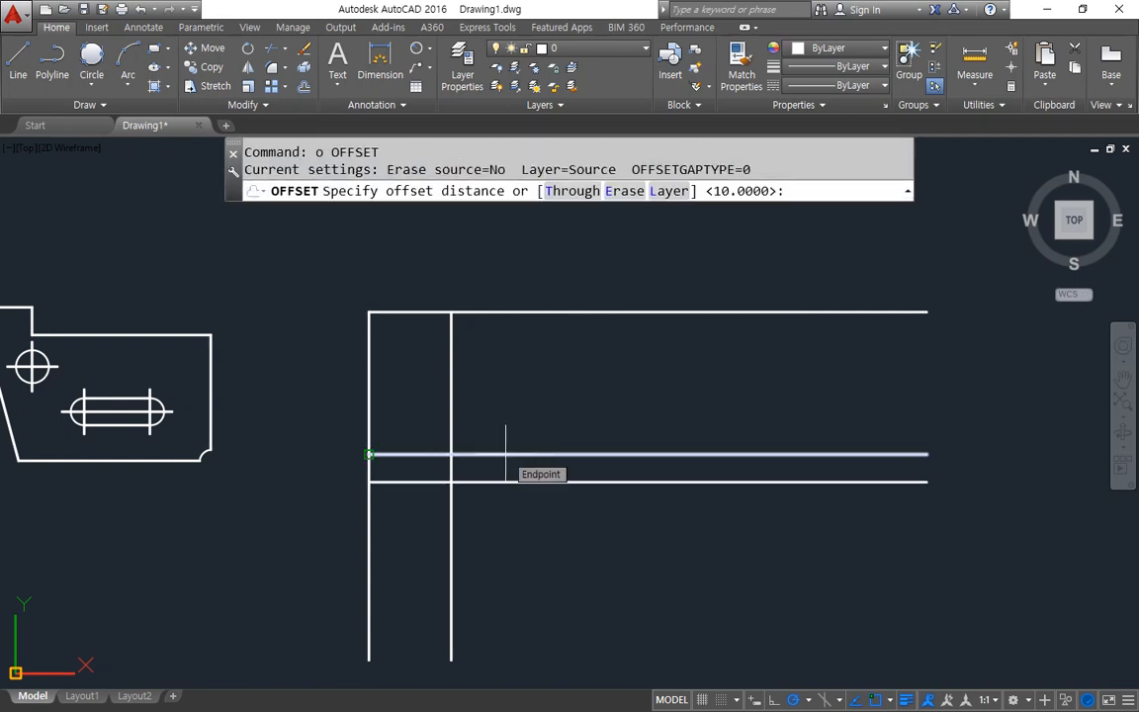
{"action": "type", "text": "39"}
{"action": "key", "text": "Return"}
{"action": "left_click", "coordinate": [451, 437]}
{"action": "left_click", "coordinate": [571, 425]}
{"action": "key", "text": "Return"}
Step: Offset the third vertical line 41 units to the right
{"action": "type", "text": "41"}
{"action": "key", "text": "Return"}
{"action": "left_click", "coordinate": [558, 423]}
{"action": "left_click", "coordinate": [693, 421]}
{"action": "key", "text": "Return"}
Step: Trim the horizontal lines beyond the rightmost vertical and the vertical lines below the lowest horizontal
{"action": "type", "text": "tr"}
{"action": "key", "text": "Return"}
{"action": "key", "text": "Return"}
{"action": "left_click", "coordinate": [828, 506]}
{"action": "left_click", "coordinate": [823, 294]}
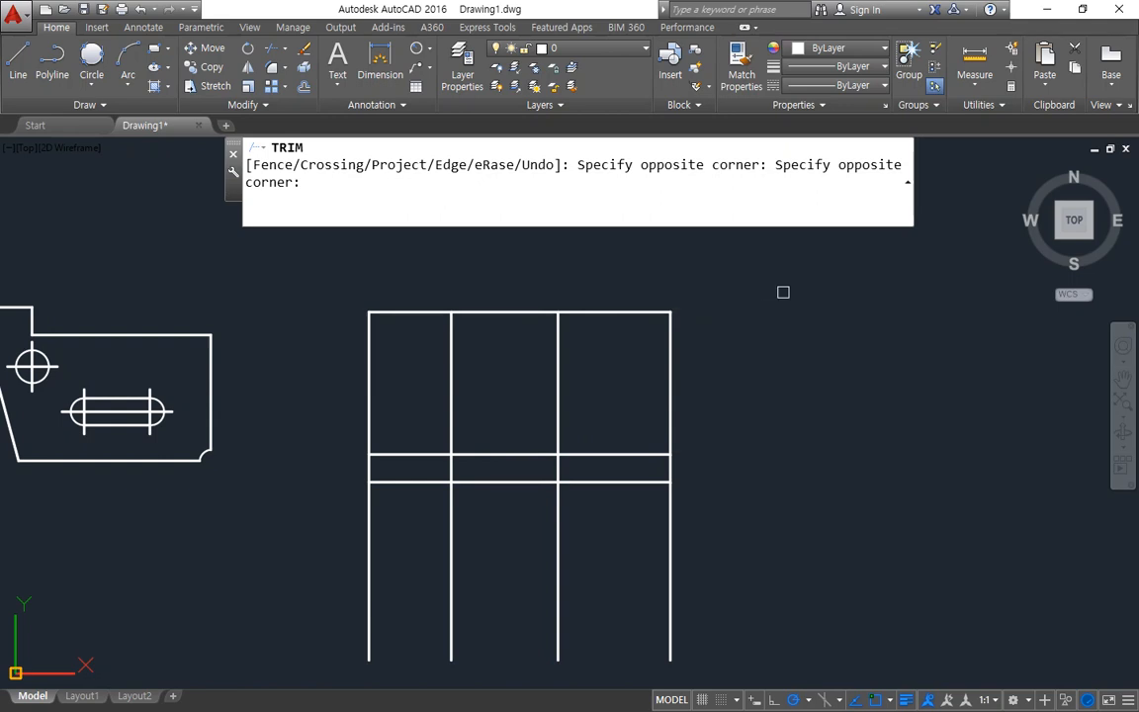
{"action": "left_click", "coordinate": [728, 568]}
{"action": "left_click", "coordinate": [381, 534]}
Step: Trim the lower edge pieces and the inner segments of the second vertical line to form the stepped bottom edge
{"action": "left_click", "coordinate": [766, 519]}
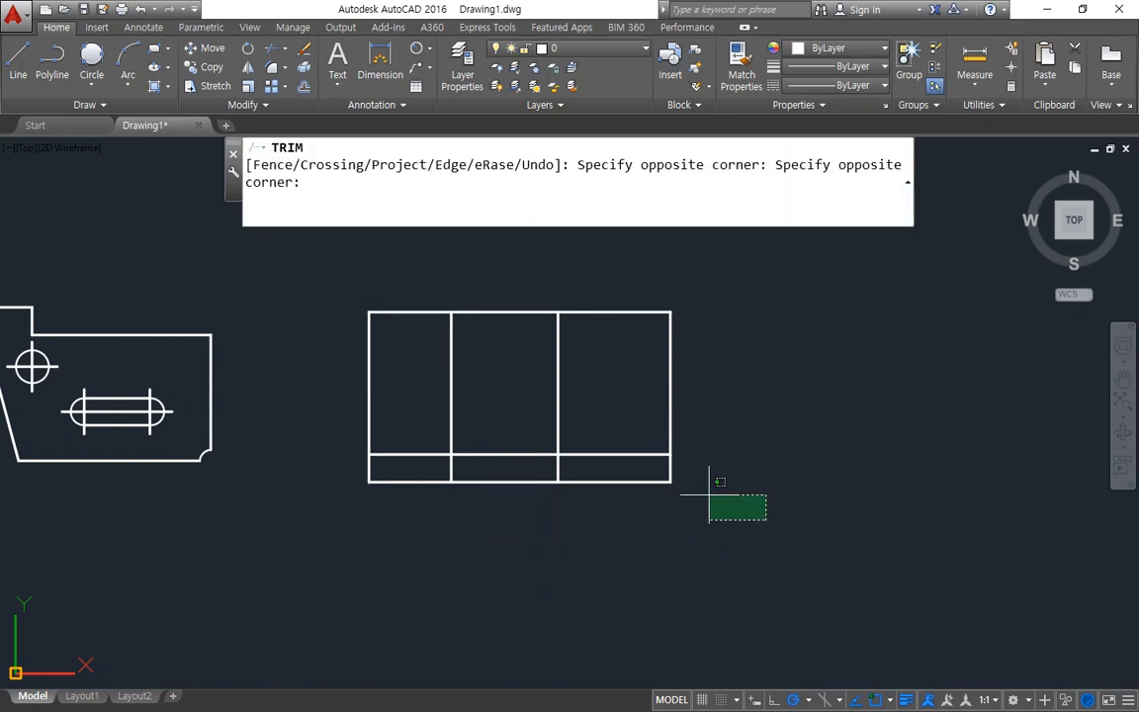
{"action": "left_click", "coordinate": [522, 476]}
{"action": "left_click", "coordinate": [427, 455]}
{"action": "left_click", "coordinate": [616, 406]}
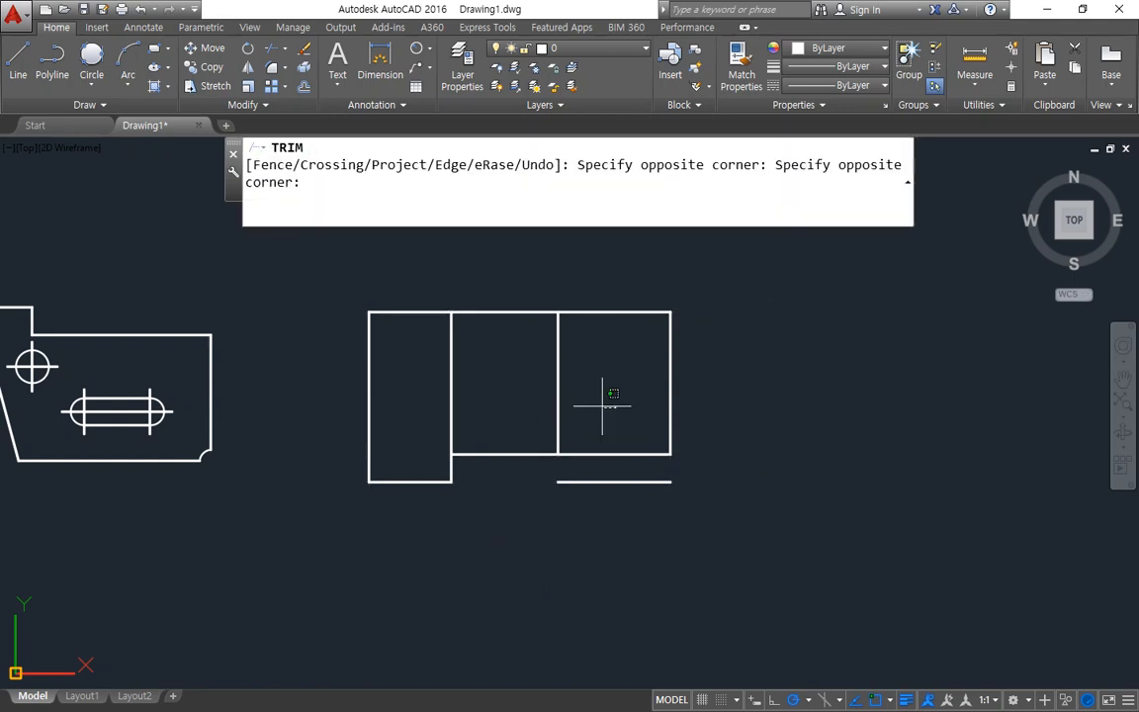
{"action": "left_click", "coordinate": [437, 371]}
{"action": "key", "text": "Return"}
Step: Erase the loose horizontal segment left below the outline
{"action": "left_click", "coordinate": [642, 482]}
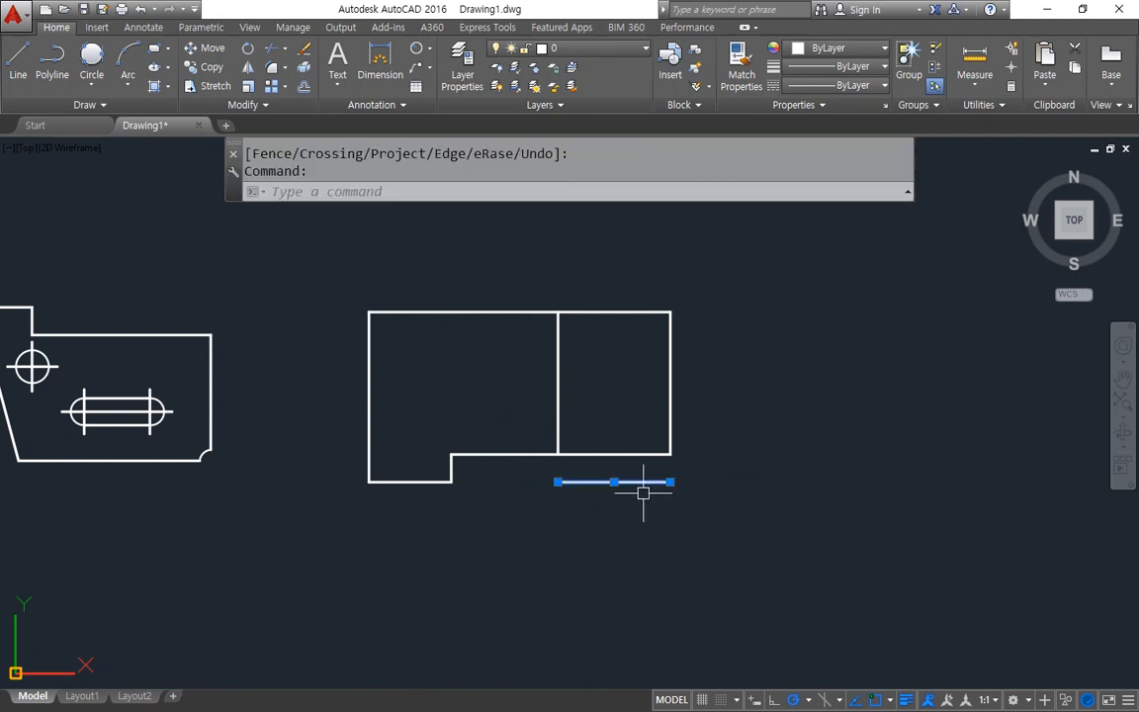
{"action": "type", "text": "e"}
{"action": "key", "text": "Return"}
Step: Draw a circle of radius 39 centred on the inner corner of the bottom step
{"action": "scroll", "coordinate": [500, 406], "scroll_direction": "up", "scroll_amount": 2}
{"action": "type", "text": "c"}
{"action": "key", "text": "Return"}
{"action": "left_click", "coordinate": [421, 481]}
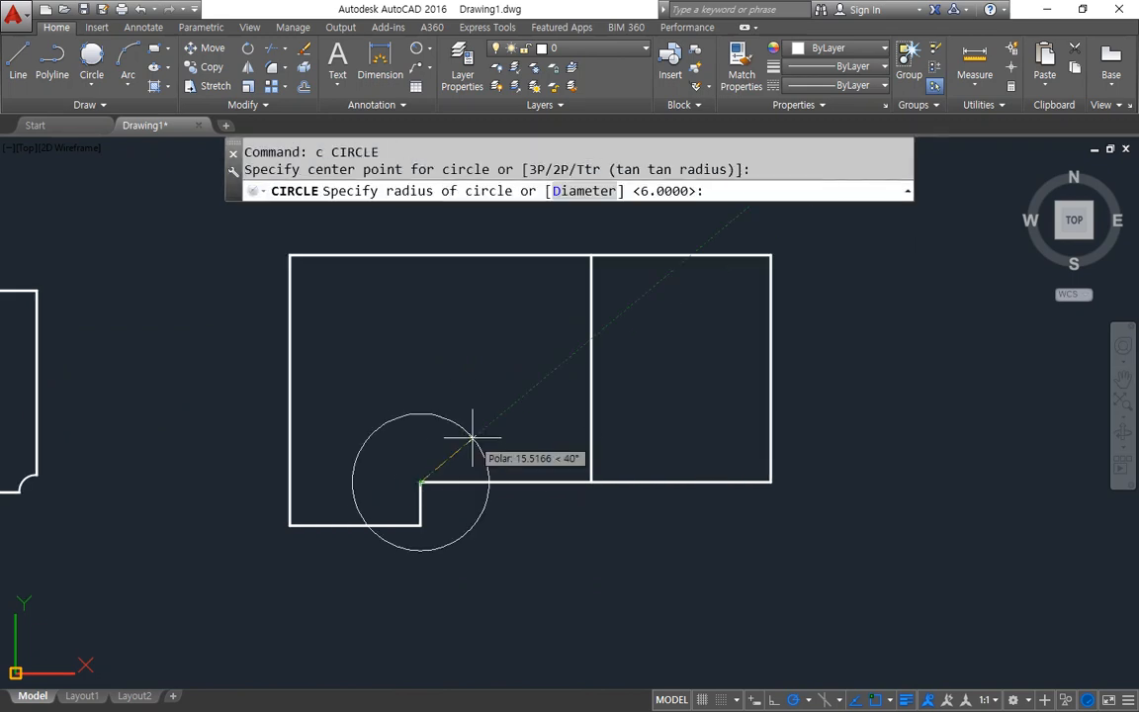
{"action": "type", "text": "39"}
{"action": "key", "text": "Return"}
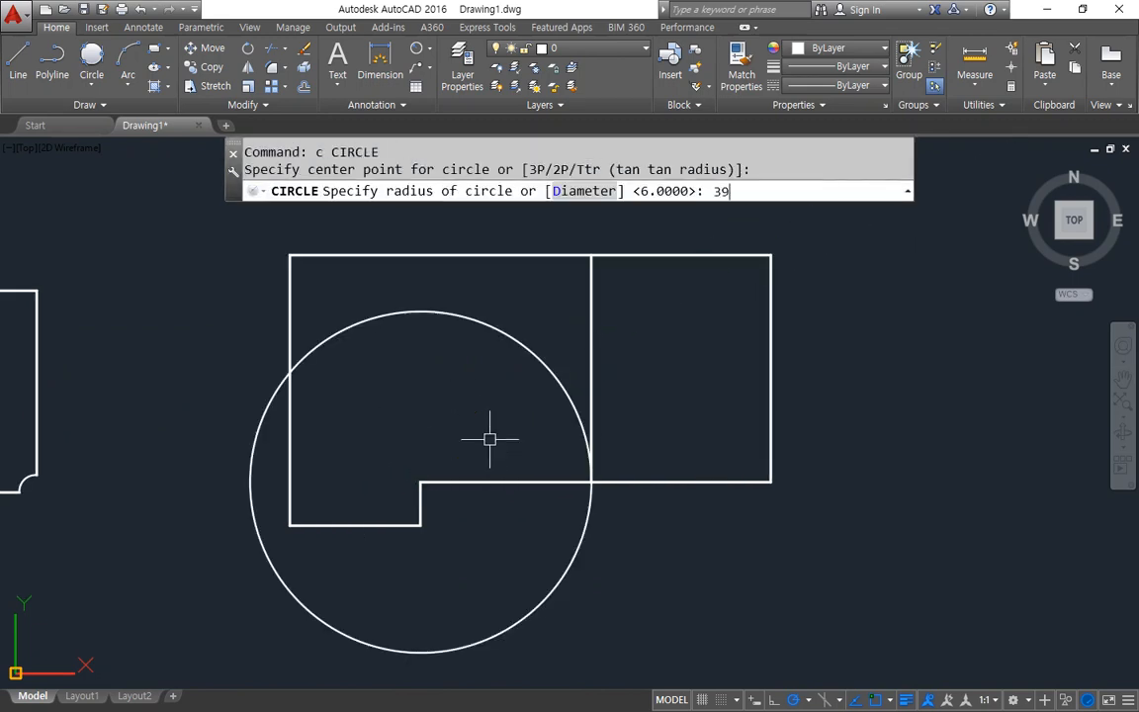
Step: Draw a second circle of radius 22.5 centred on the inner corner of the bottom step, concentric with the first
{"action": "key", "text": "Return"}
{"action": "left_click", "coordinate": [422, 479]}
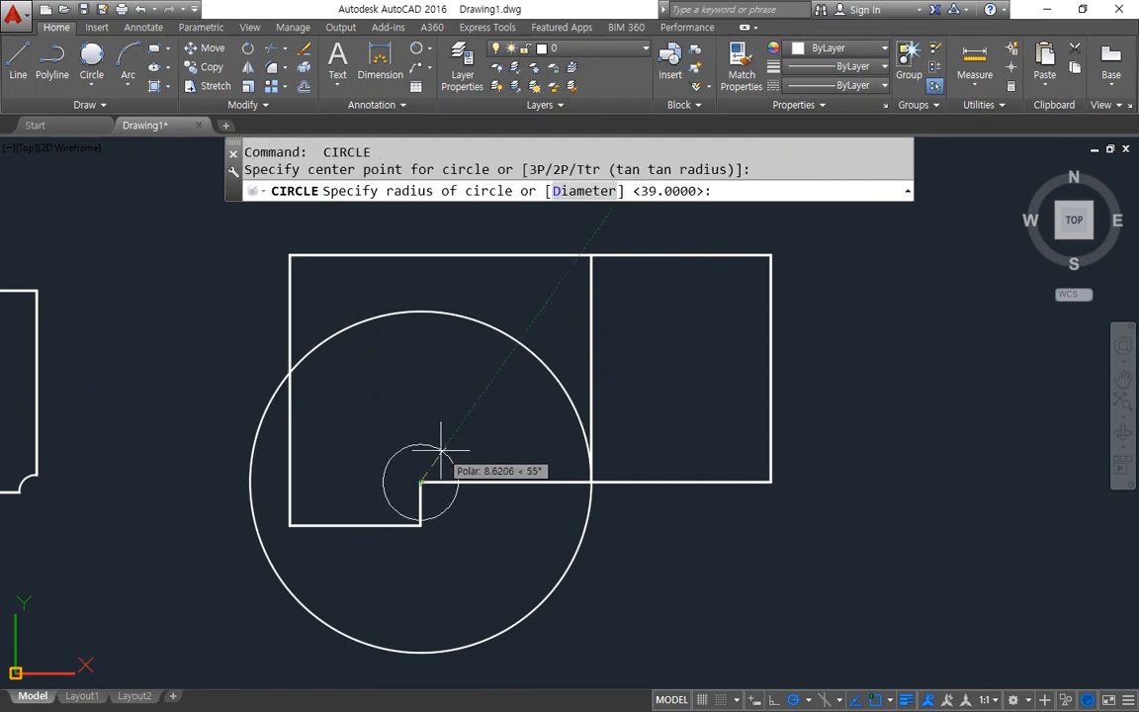
{"action": "type", "text": "22.5"}
{"action": "key", "text": "Return"}
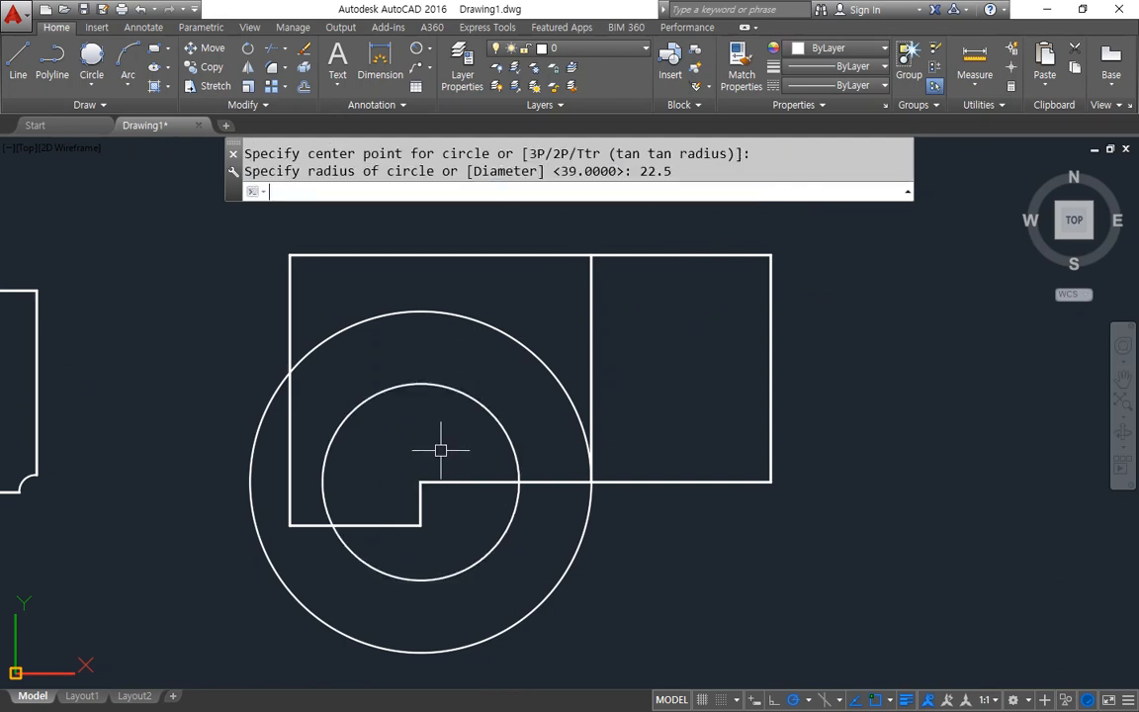
Step: Draw a line at 65° from the inner corner of the step to the radius 39 circle
{"action": "left_click_drag", "start_coordinate": [422, 478], "coordinate": [522, 360]}
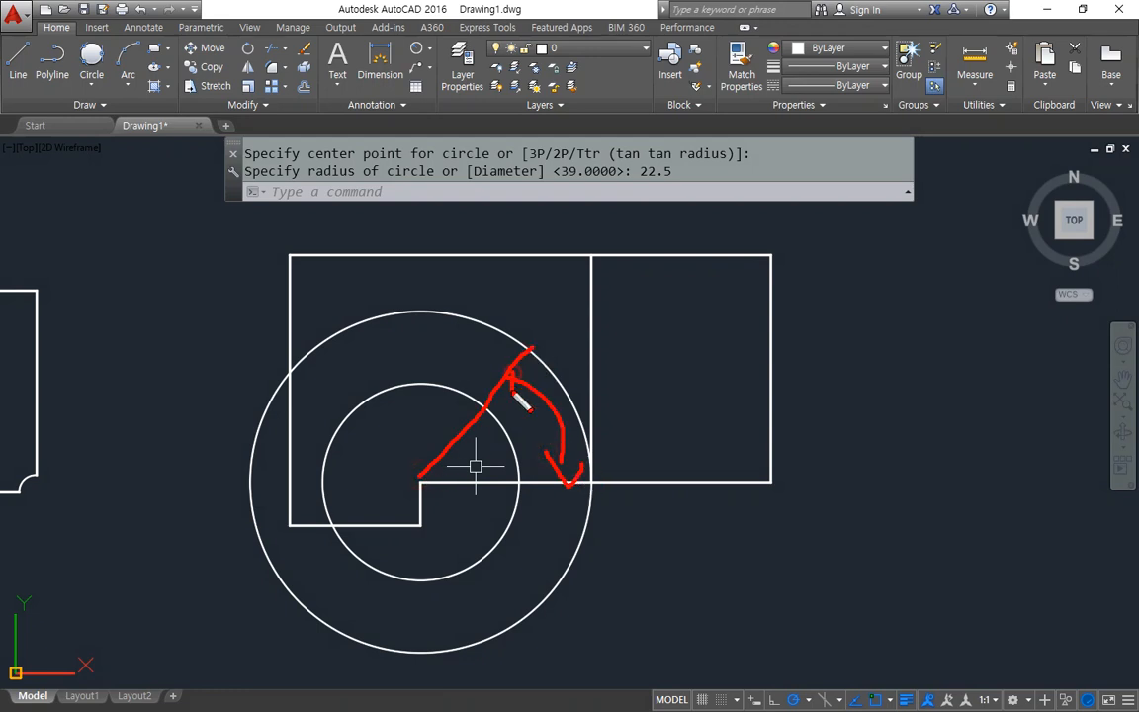
{"action": "left_click", "coordinate": [807, 699]}
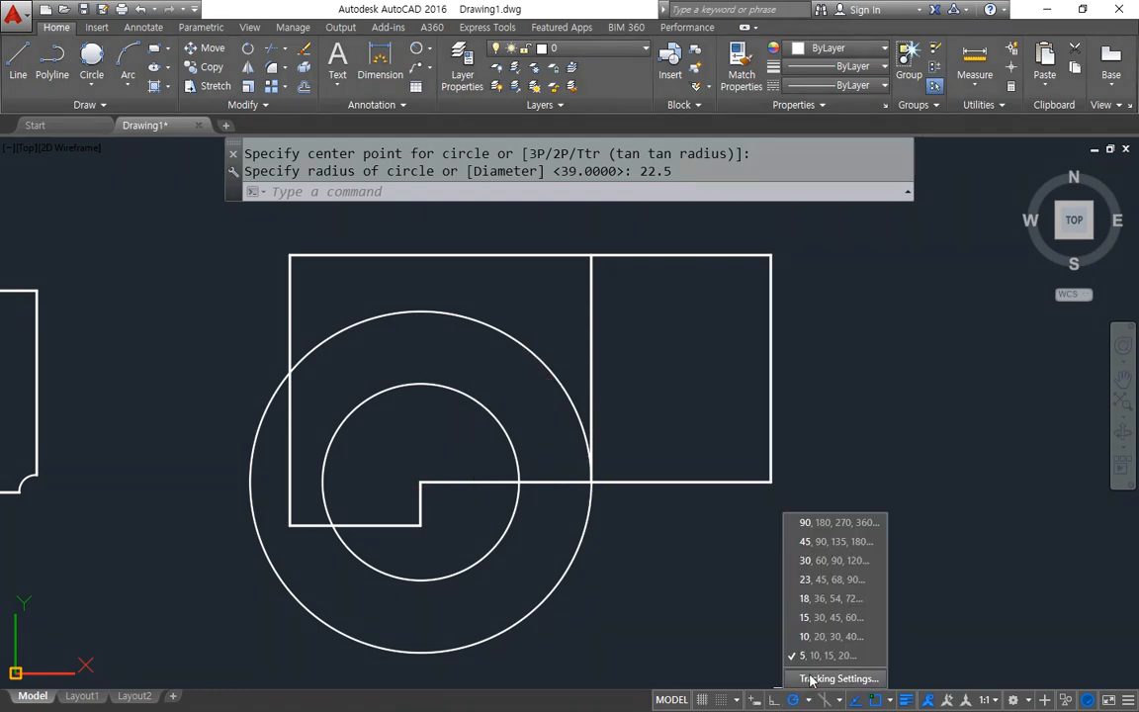
{"action": "key", "text": "Escape"}
{"action": "key", "text": "Escape"}
{"action": "type", "text": "l"}
{"action": "key", "text": "Return"}
{"action": "left_click", "coordinate": [422, 482]}
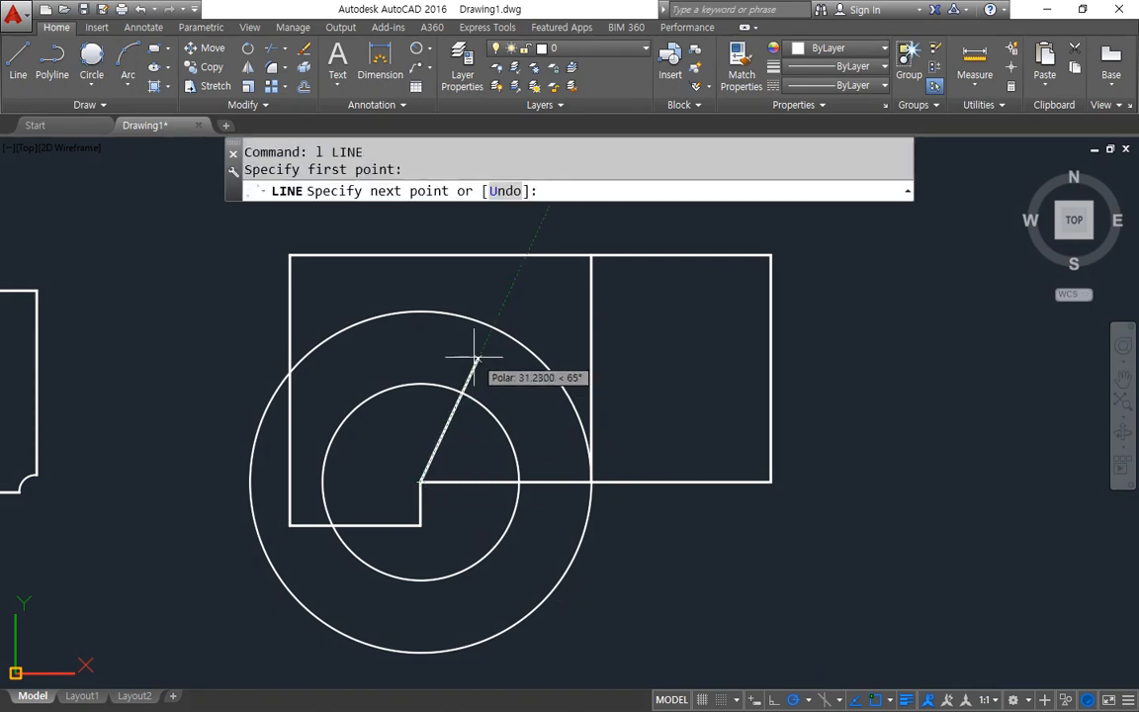
{"action": "left_click", "coordinate": [492, 327]}
{"action": "key", "text": "Escape"}
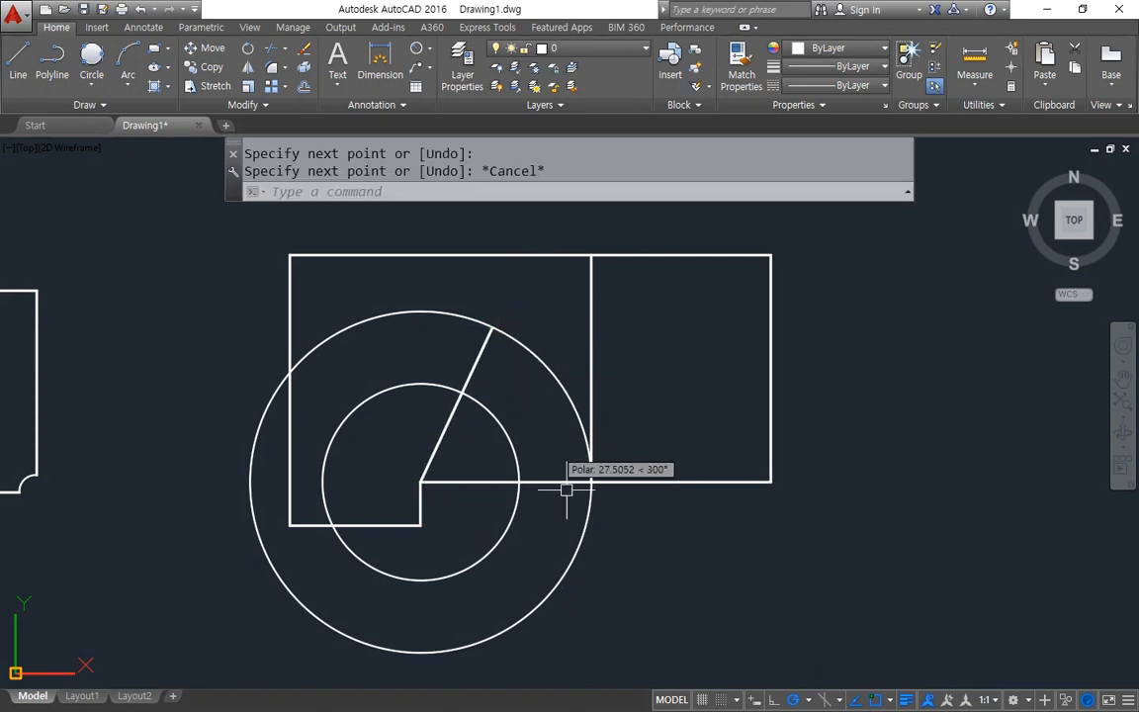
Step: Trim both circles to the arcs between the angled line and the bottom edge, using those two lines as cutting edges
{"action": "type", "text": "tr"}
{"action": "key", "text": "Return"}
{"action": "left_click", "coordinate": [475, 482]}
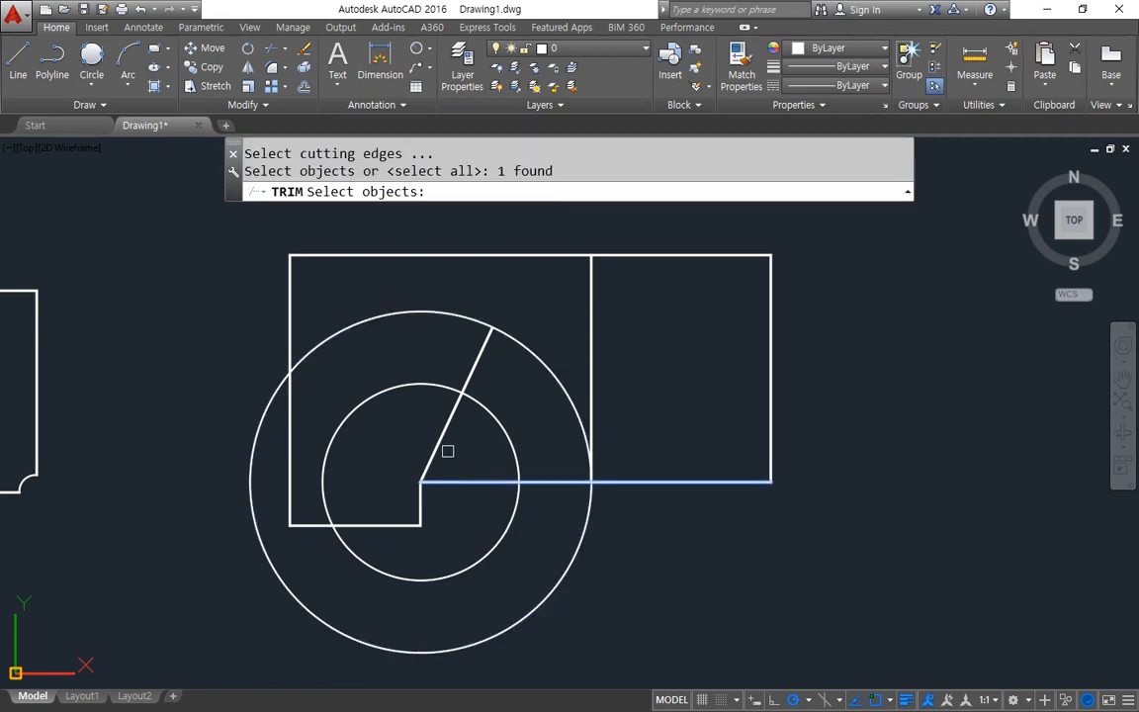
{"action": "left_click", "coordinate": [441, 437]}
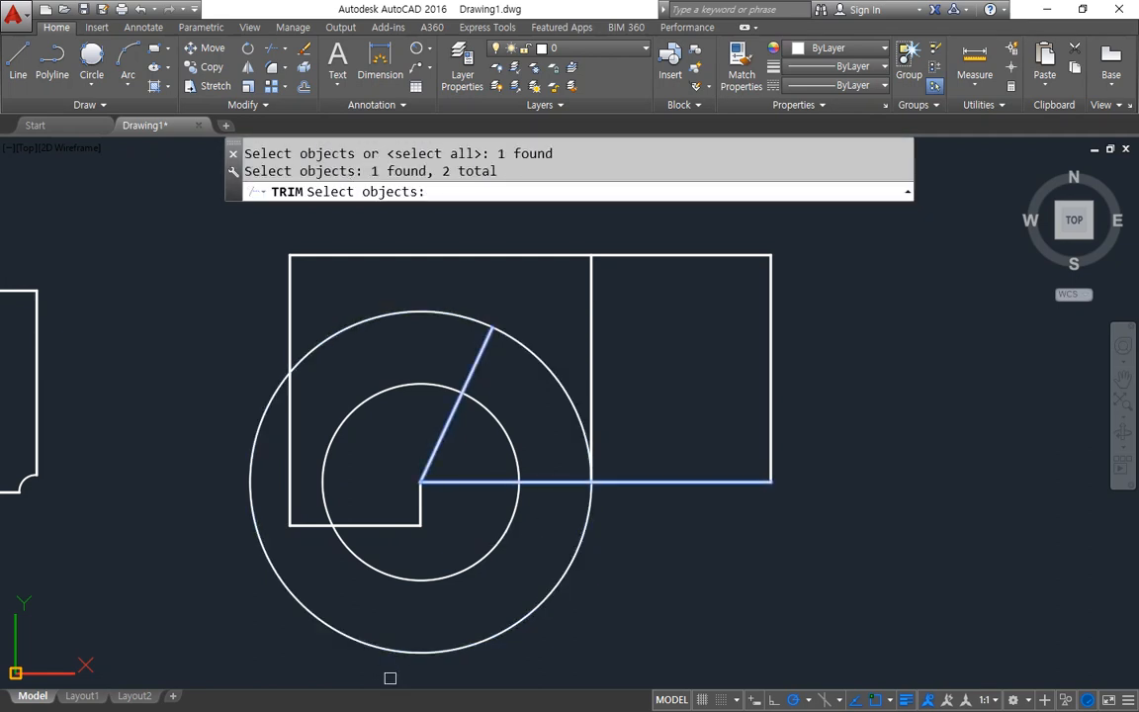
{"action": "left_click_drag", "start_coordinate": [441, 502], "coordinate": [589, 487]}
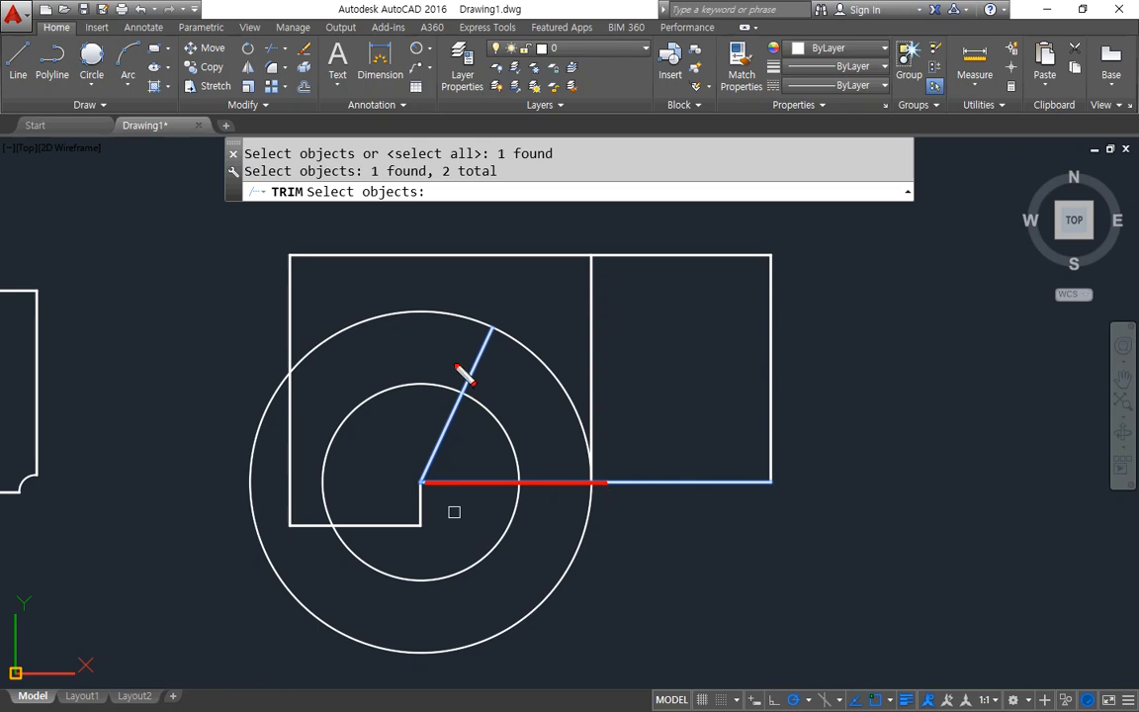
{"action": "left_click_drag", "start_coordinate": [488, 362], "coordinate": [457, 425]}
{"action": "mouse_move", "coordinate": [486, 677]}
{"action": "left_mouse_down"}
{"action": "mouse_move", "coordinate": [419, 563]}
{"action": "mouse_move", "coordinate": [437, 660]}
{"action": "left_mouse_up"}
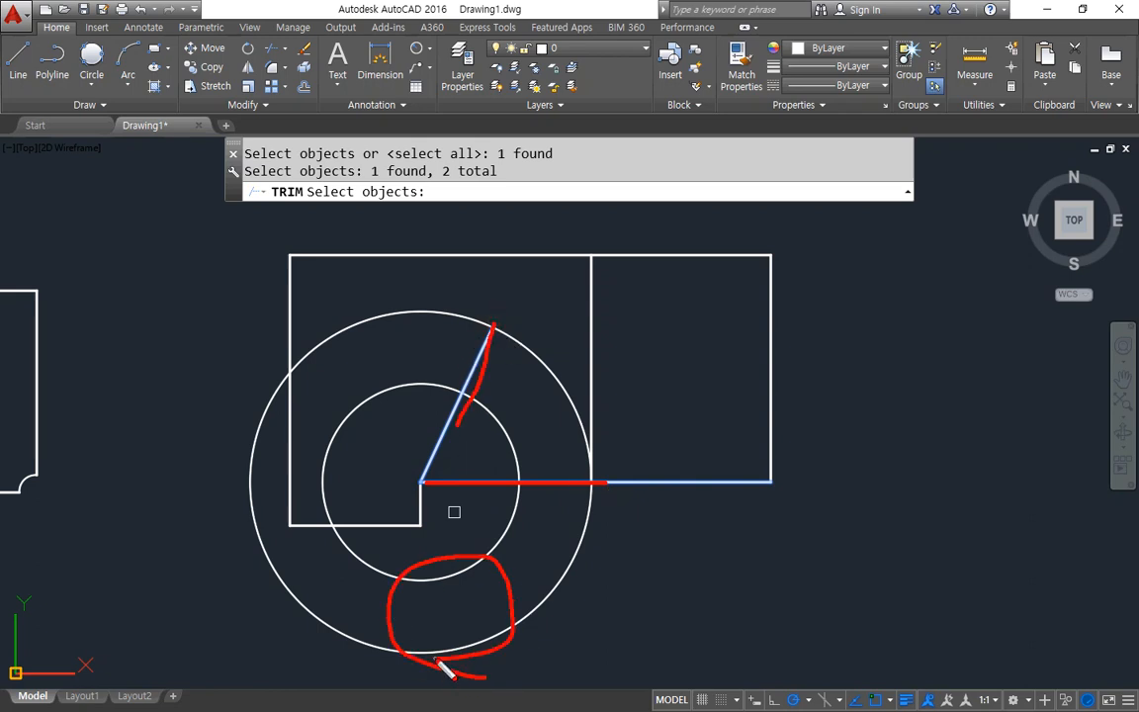
{"action": "left_click", "coordinate": [552, 663]}
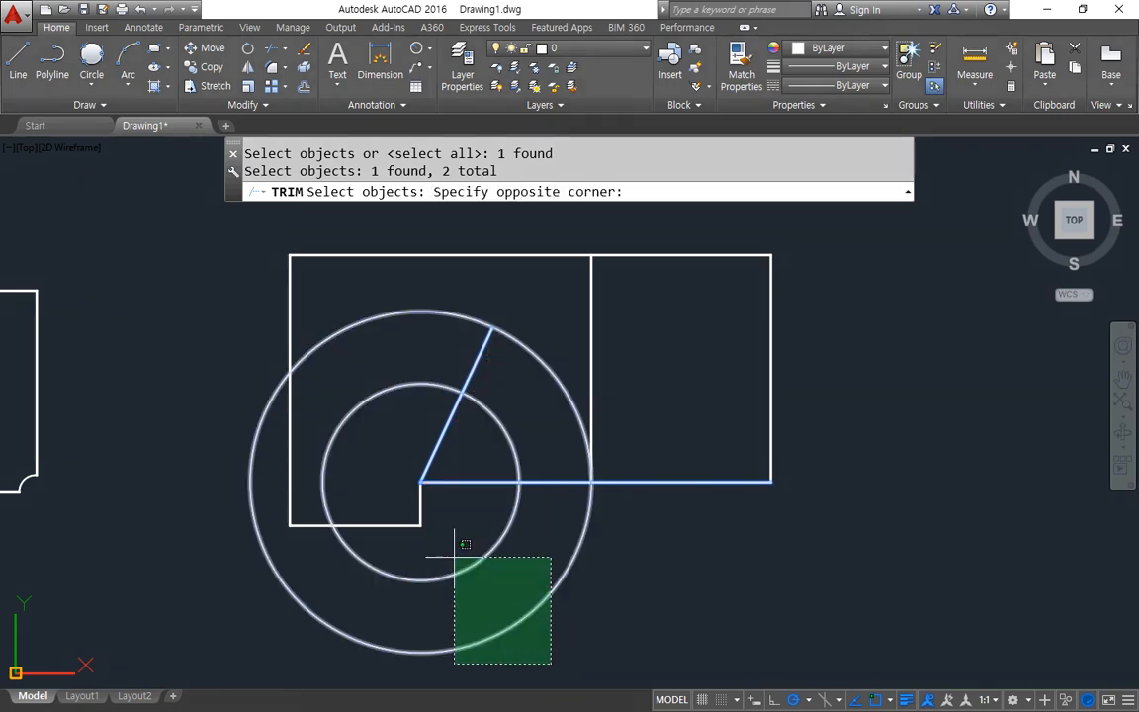
{"action": "key", "text": "Escape"}
{"action": "key", "text": "Return"}
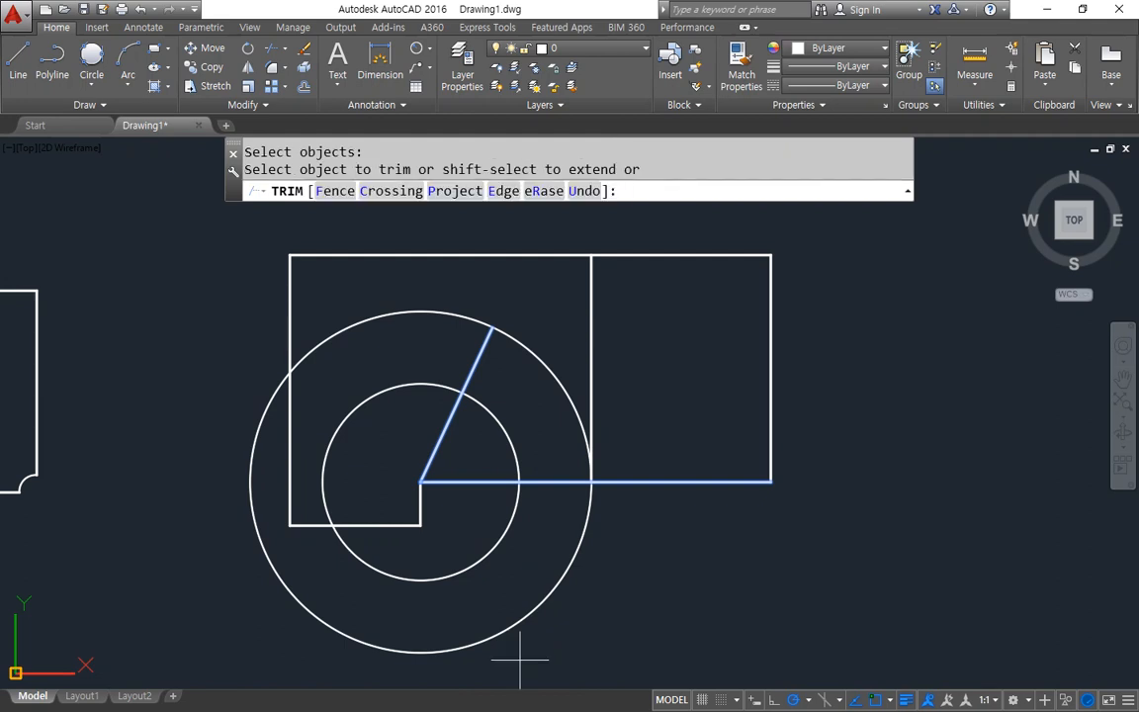
{"action": "left_click", "coordinate": [521, 681]}
{"action": "left_click", "coordinate": [453, 553]}
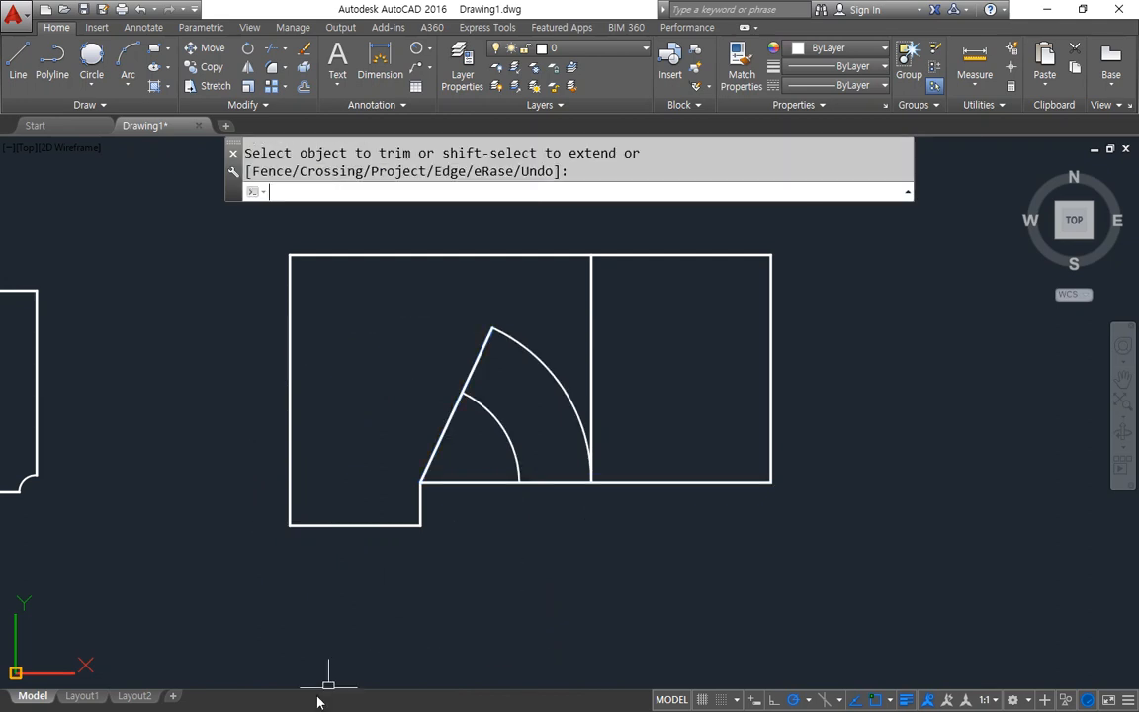
Step: Trim the angled line inside the small arc and the bottom edge between the arcs, and erase the inner vertical line
{"action": "left_click", "coordinate": [436, 448]}
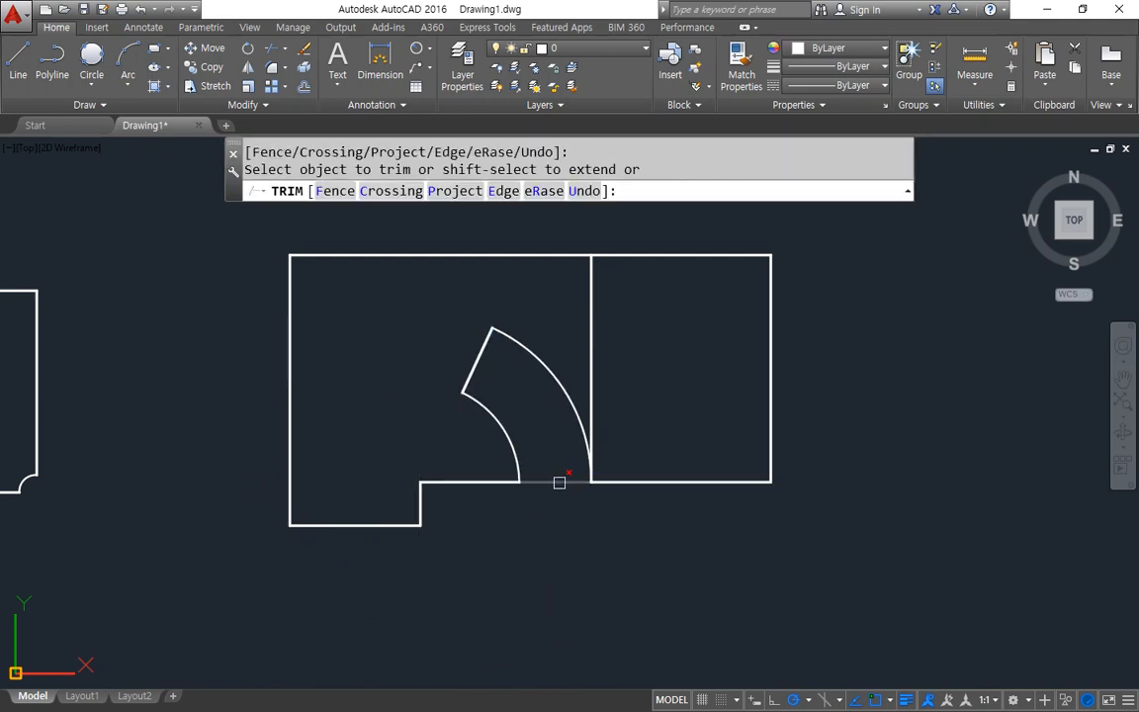
{"action": "key", "text": "Return"}
{"action": "left_click", "coordinate": [587, 337]}
{"action": "type", "text": "e"}
{"action": "key", "text": "Return"}
{"action": "mouse_move", "coordinate": [788, 483]}
{"action": "middle_mouse_down"}
{"action": "mouse_move", "coordinate": [597, 475]}
{"action": "mouse_move", "coordinate": [582, 516]}
{"action": "middle_mouse_up"}
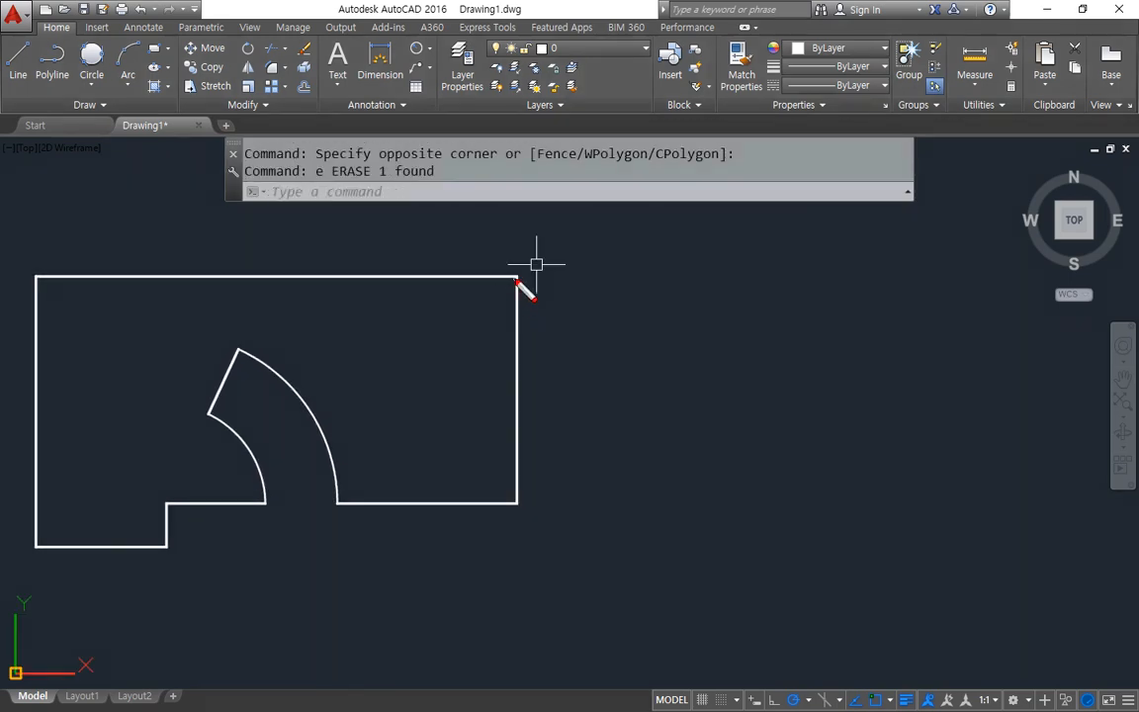
{"action": "mouse_move", "coordinate": [519, 275]}
{"action": "left_mouse_down"}
{"action": "mouse_move", "coordinate": [589, 429]}
{"action": "mouse_move", "coordinate": [636, 627]}
{"action": "left_mouse_up"}
{"action": "left_click_drag", "start_coordinate": [515, 503], "coordinate": [638, 627]}
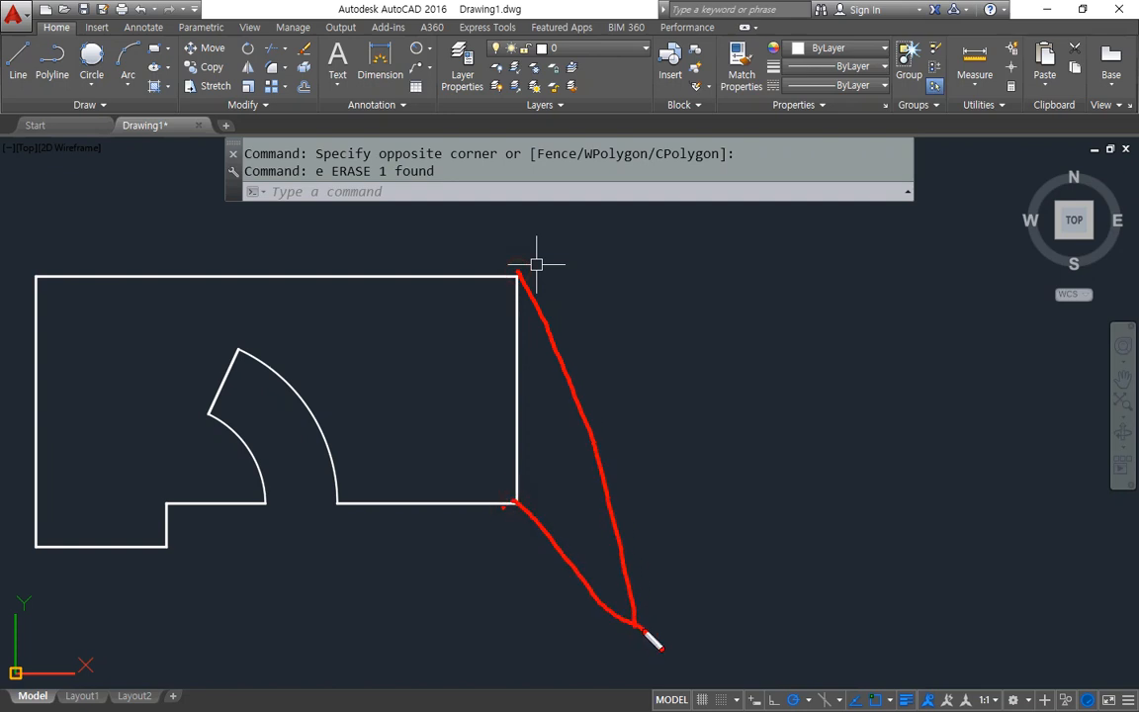
{"action": "mouse_move", "coordinate": [491, 272]}
{"action": "left_mouse_down"}
{"action": "mouse_move", "coordinate": [539, 315]}
{"action": "mouse_move", "coordinate": [501, 342]}
{"action": "left_mouse_up"}
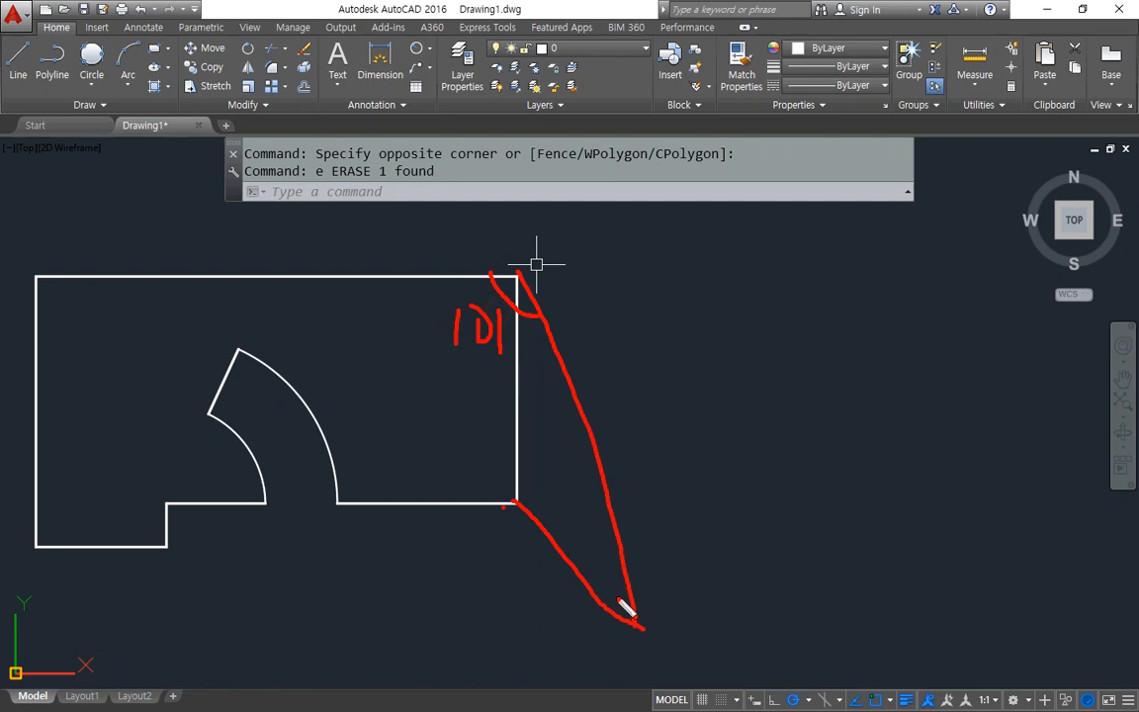
{"action": "mouse_move", "coordinate": [637, 627]}
{"action": "left_mouse_down", "text": "shift"}
{"action": "mouse_move", "coordinate": [379, 628]}
{"action": "mouse_move", "coordinate": [1135, 628]}
{"action": "left_mouse_up", "text": "shift"}
{"action": "left_click_drag", "start_coordinate": [628, 547], "coordinate": [712, 624]}
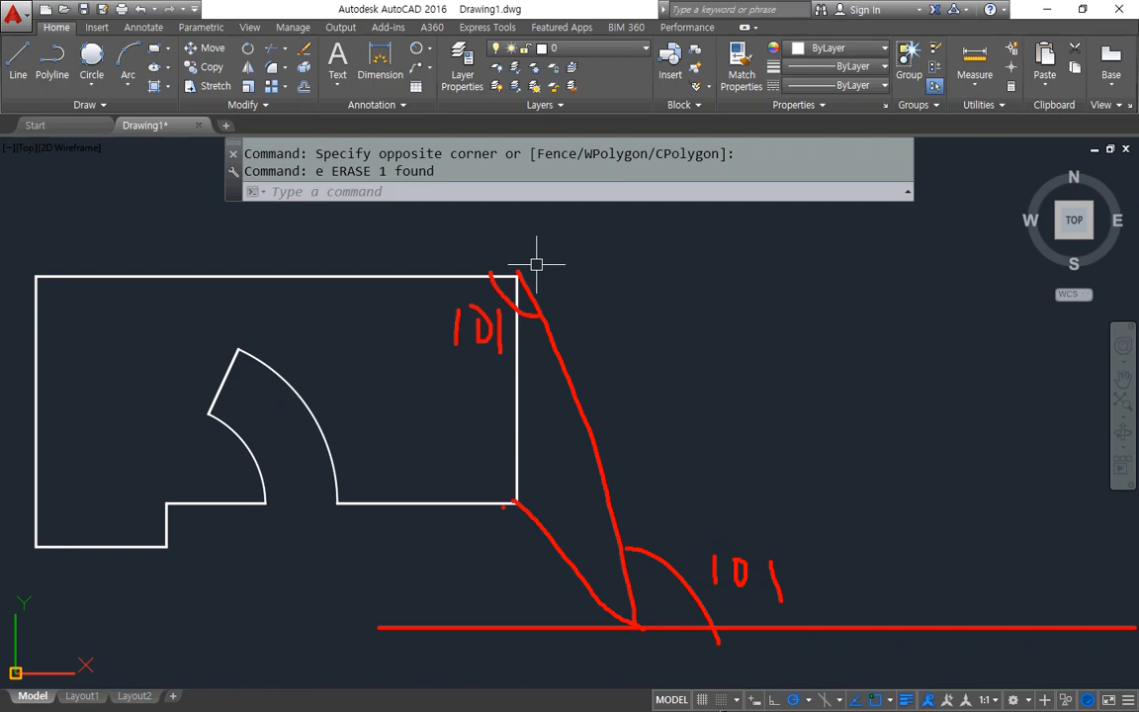
{"action": "mouse_move", "coordinate": [500, 310]}
{"action": "left_mouse_down"}
{"action": "mouse_move", "coordinate": [501, 292]}
{"action": "mouse_move", "coordinate": [521, 285]}
{"action": "left_mouse_up"}
{"action": "left_click_drag", "start_coordinate": [435, 265], "coordinate": [532, 280]}
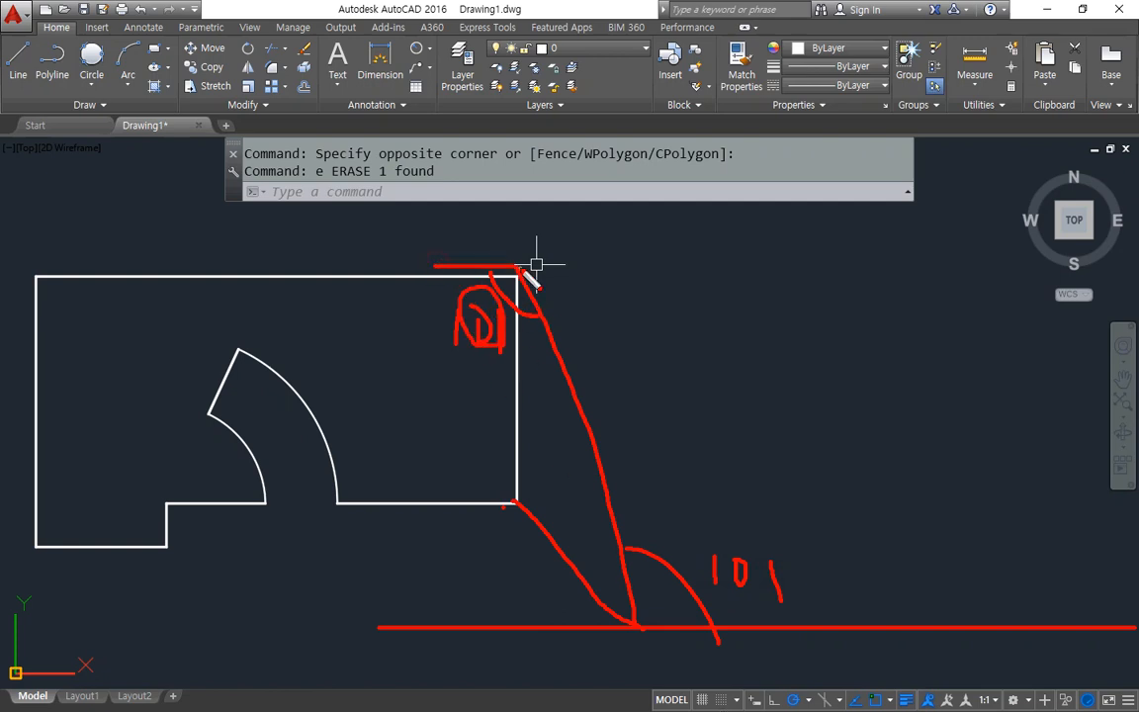
{"action": "left_click_drag", "start_coordinate": [752, 608], "coordinate": [762, 596]}
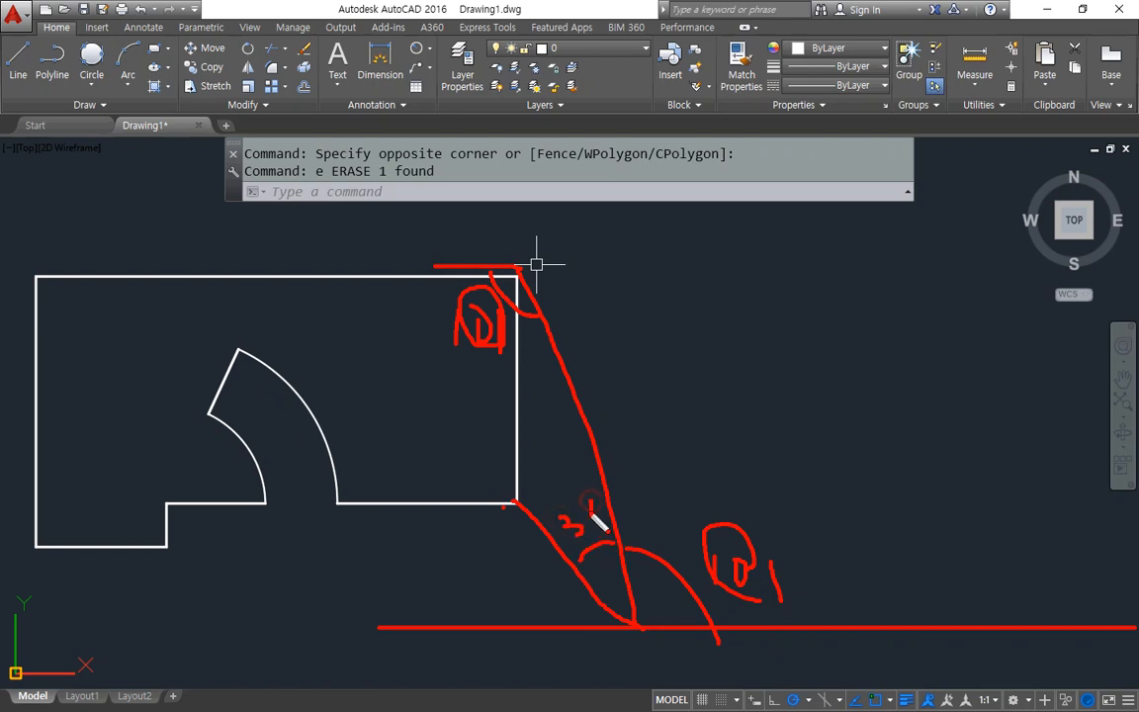
{"action": "mouse_move", "coordinate": [645, 623]}
{"action": "left_mouse_down"}
{"action": "mouse_move", "coordinate": [465, 635]}
{"action": "mouse_move", "coordinate": [618, 651]}
{"action": "mouse_move", "coordinate": [1017, 645]}
{"action": "left_mouse_up"}
{"action": "left_click_drag", "start_coordinate": [577, 588], "coordinate": [569, 624]}
{"action": "left_click_drag", "start_coordinate": [535, 584], "coordinate": [528, 625]}
{"action": "left_click_drag", "start_coordinate": [542, 594], "coordinate": [564, 615]}
{"action": "mouse_move", "coordinate": [516, 501]}
{"action": "left_mouse_down"}
{"action": "mouse_move", "coordinate": [767, 500]}
{"action": "mouse_move", "coordinate": [753, 513]}
{"action": "mouse_move", "coordinate": [542, 509]}
{"action": "left_mouse_up"}
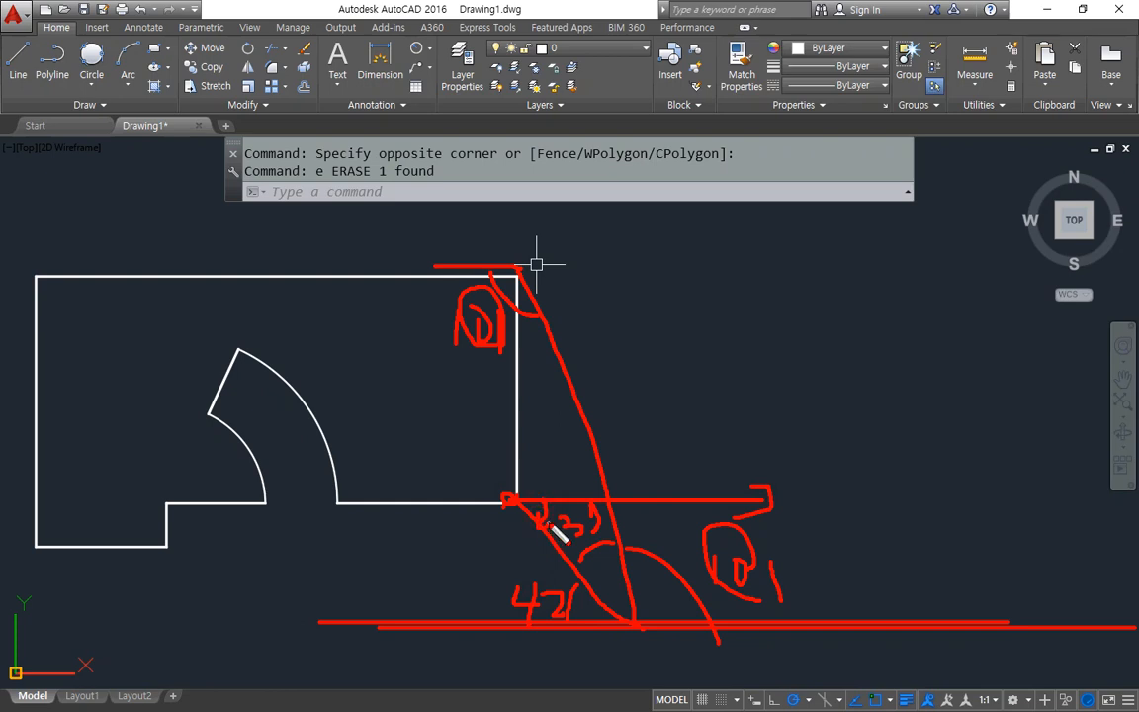
{"action": "left_click_drag", "start_coordinate": [569, 549], "coordinate": [549, 658]}
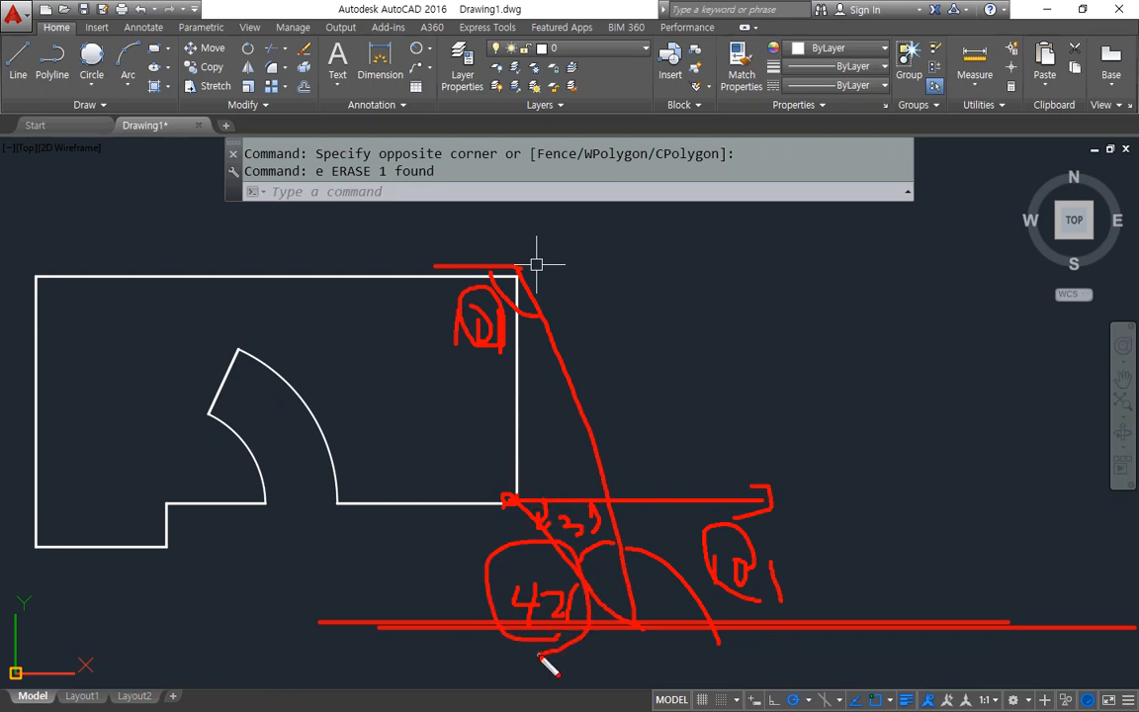
{"action": "key", "text": "e"}
{"action": "left_click_drag", "start_coordinate": [480, 276], "coordinate": [779, 276]}
{"action": "left_click_drag", "start_coordinate": [515, 277], "coordinate": [659, 559]}
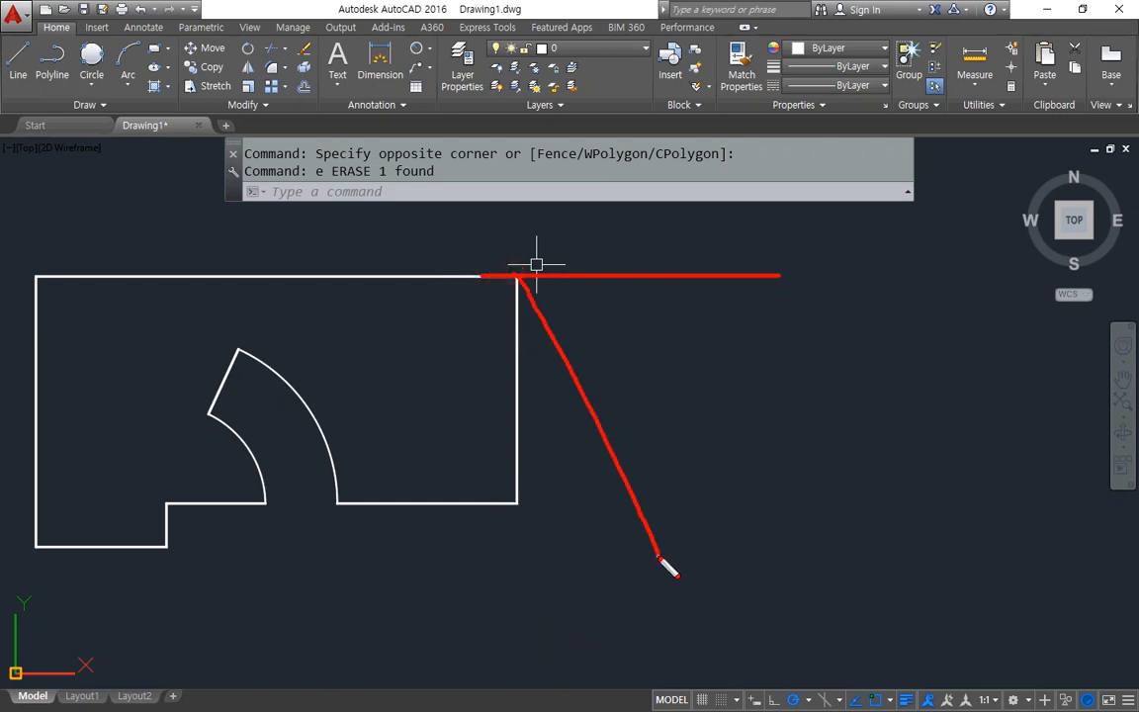
{"action": "left_click_drag", "start_coordinate": [513, 504], "coordinate": [651, 600]}
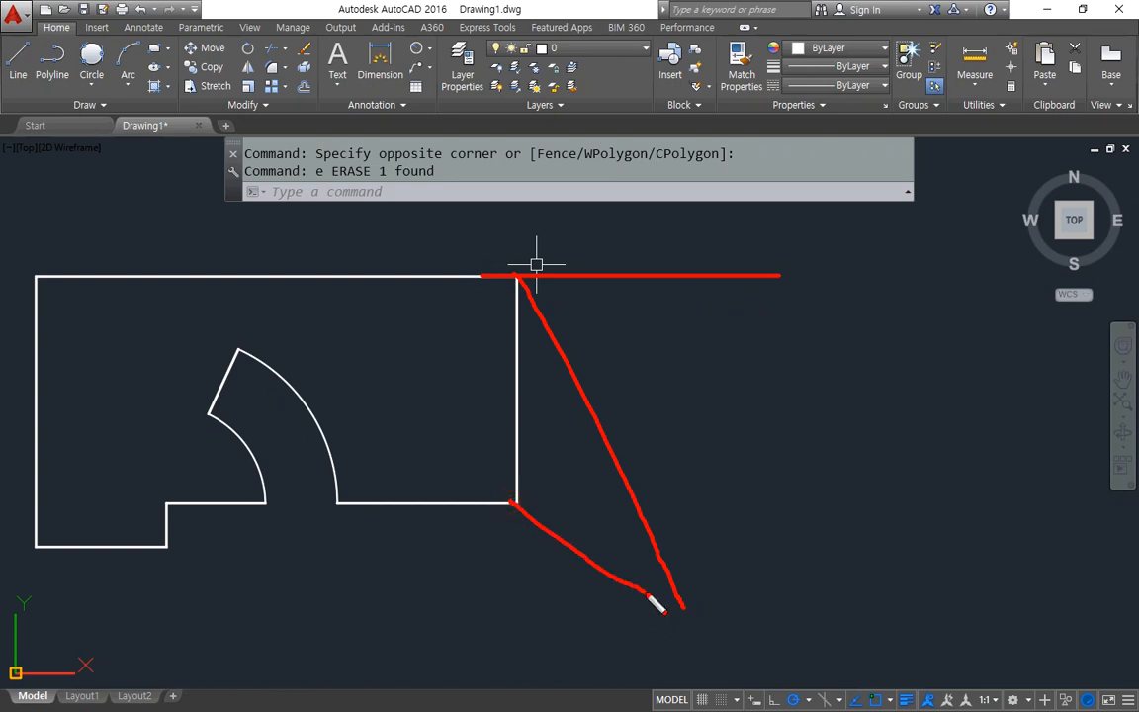
{"action": "left_click_drag", "start_coordinate": [501, 610], "coordinate": [911, 610]}
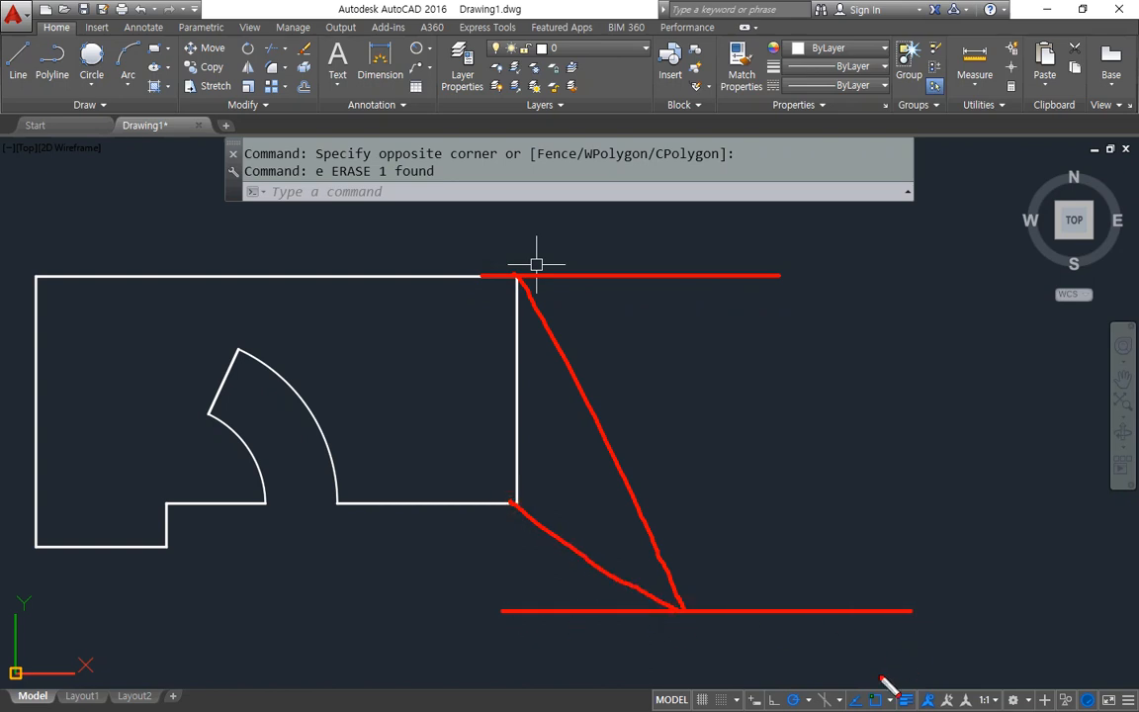
{"action": "left_click_drag", "start_coordinate": [506, 281], "coordinate": [513, 313]}
{"action": "left_click_drag", "start_coordinate": [450, 330], "coordinate": [465, 317]}
{"action": "left_click_drag", "start_coordinate": [669, 571], "coordinate": [733, 604]}
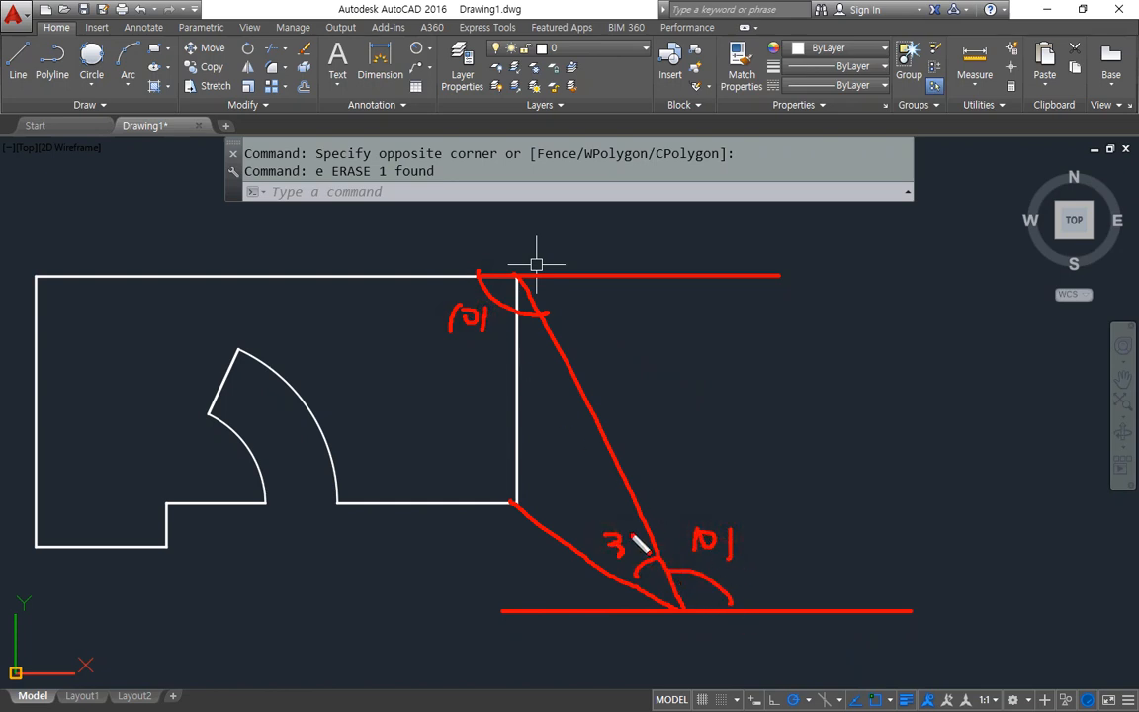
{"action": "mouse_move", "coordinate": [562, 576]}
{"action": "left_mouse_down"}
{"action": "mouse_move", "coordinate": [581, 599]}
{"action": "mouse_move", "coordinate": [601, 599]}
{"action": "left_mouse_up"}
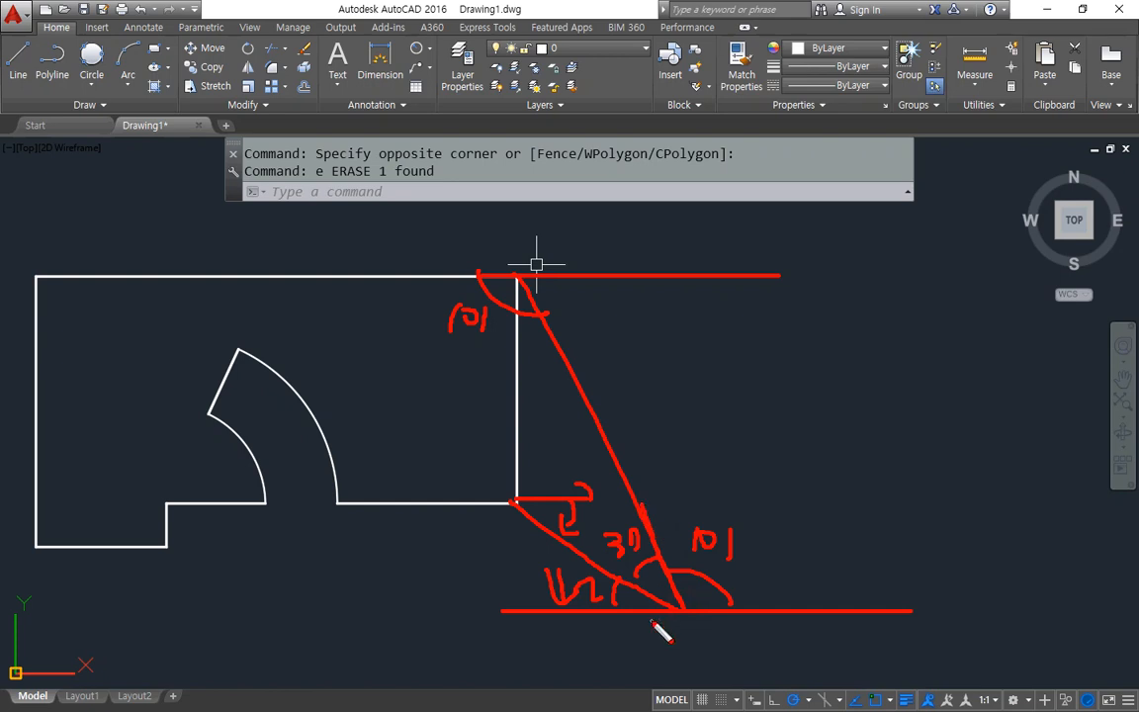
{"action": "key", "text": "Escape"}
Step: Draw connected lines from the outline's lower right corner: 10 units at -42° and 100 units at 101°
{"action": "type", "text": "l"}
{"action": "key", "text": "Return"}
{"action": "left_click", "coordinate": [515, 502]}
{"action": "type", "text": "@10"}
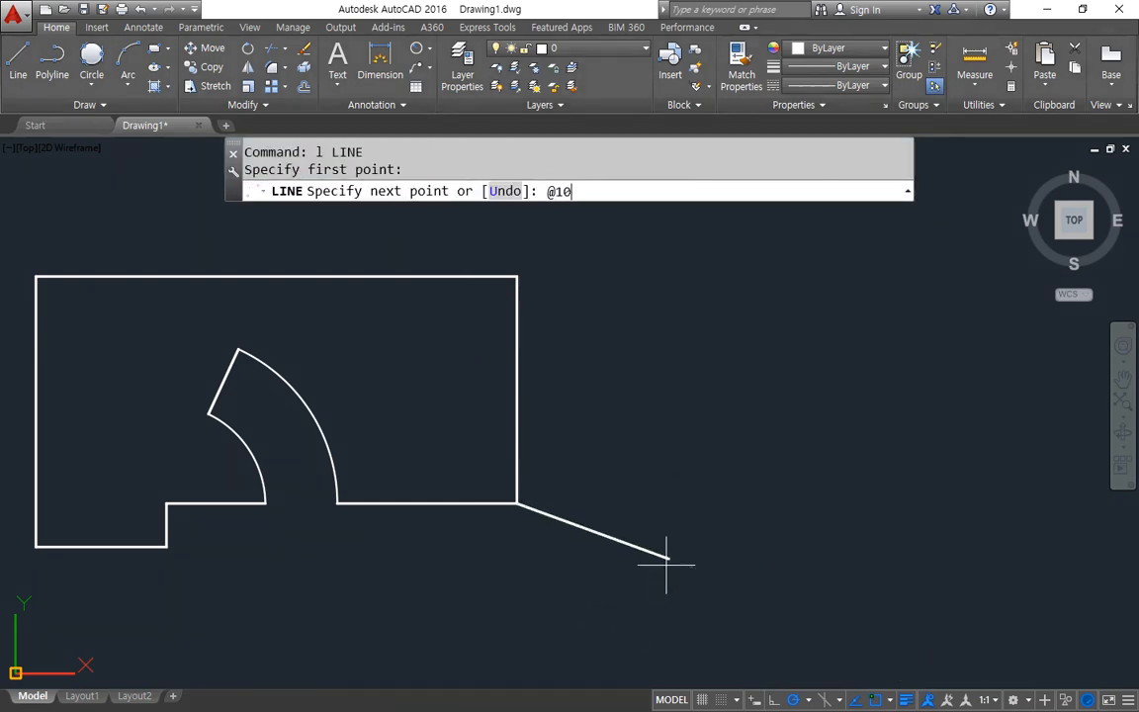
{"action": "type", "text": "<-42"}
{"action": "key", "text": "Return"}
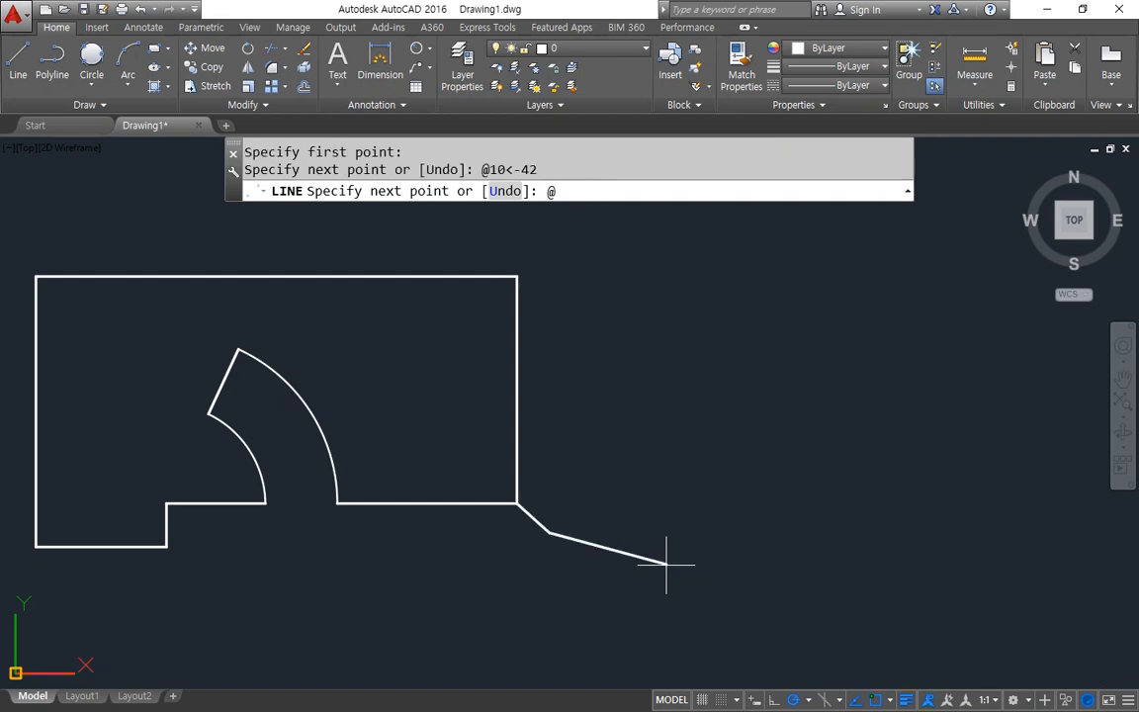
{"action": "type", "text": "@100<10"}
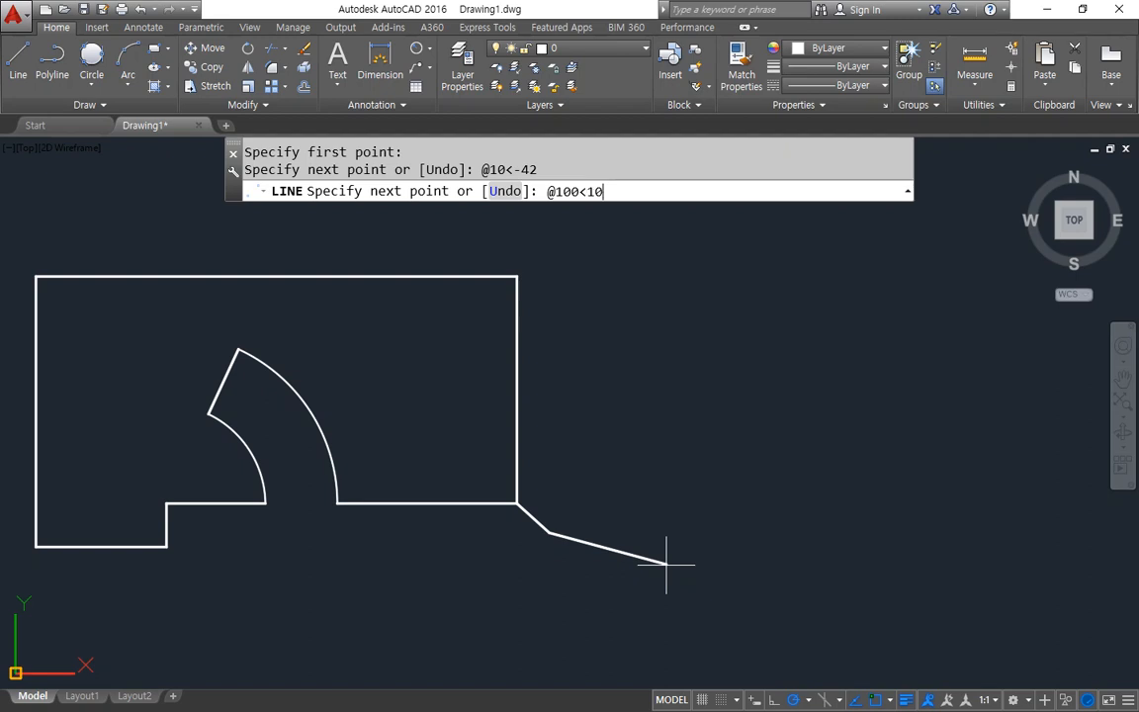
{"action": "type", "text": "1"}
{"action": "key", "text": "Return"}
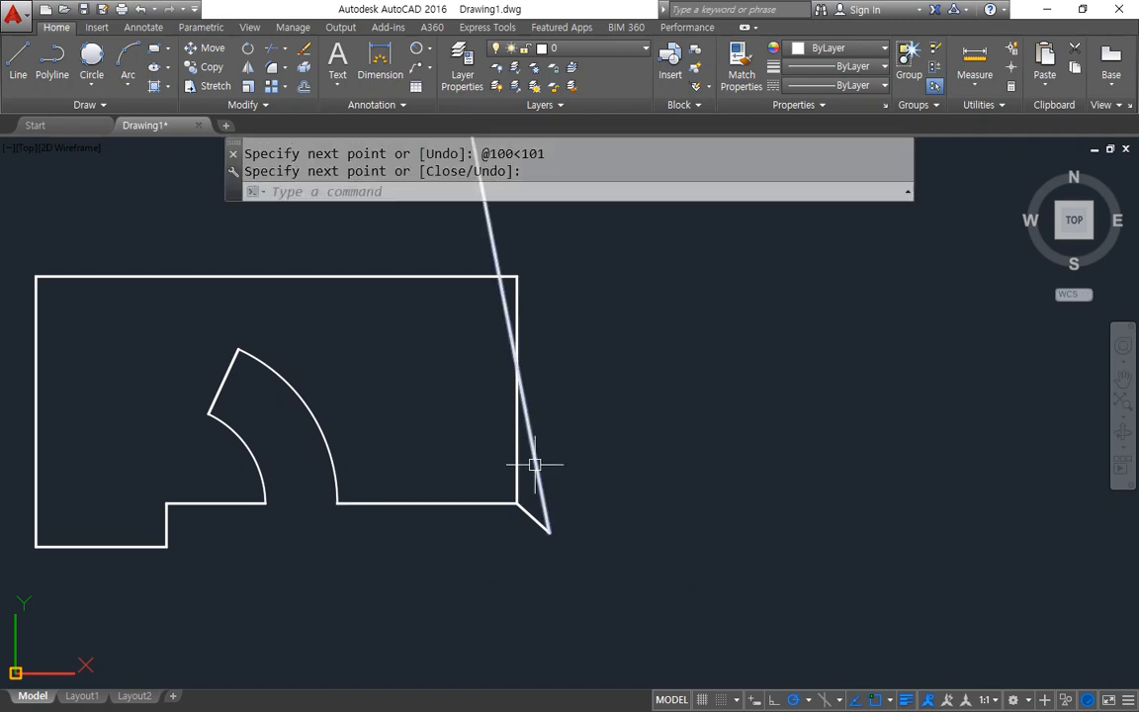
{"action": "key", "text": "Return"}
Step: Erase the outline's vertical right edge
{"action": "left_click", "coordinate": [517, 465]}
{"action": "type", "text": "e"}
{"action": "key", "text": "Return"}
Step: Trim the top edge and the slanted line beyond their intersection to close the upper right corner
{"action": "type", "text": "tr"}
{"action": "key", "text": "Return"}
{"action": "key", "text": "Return"}
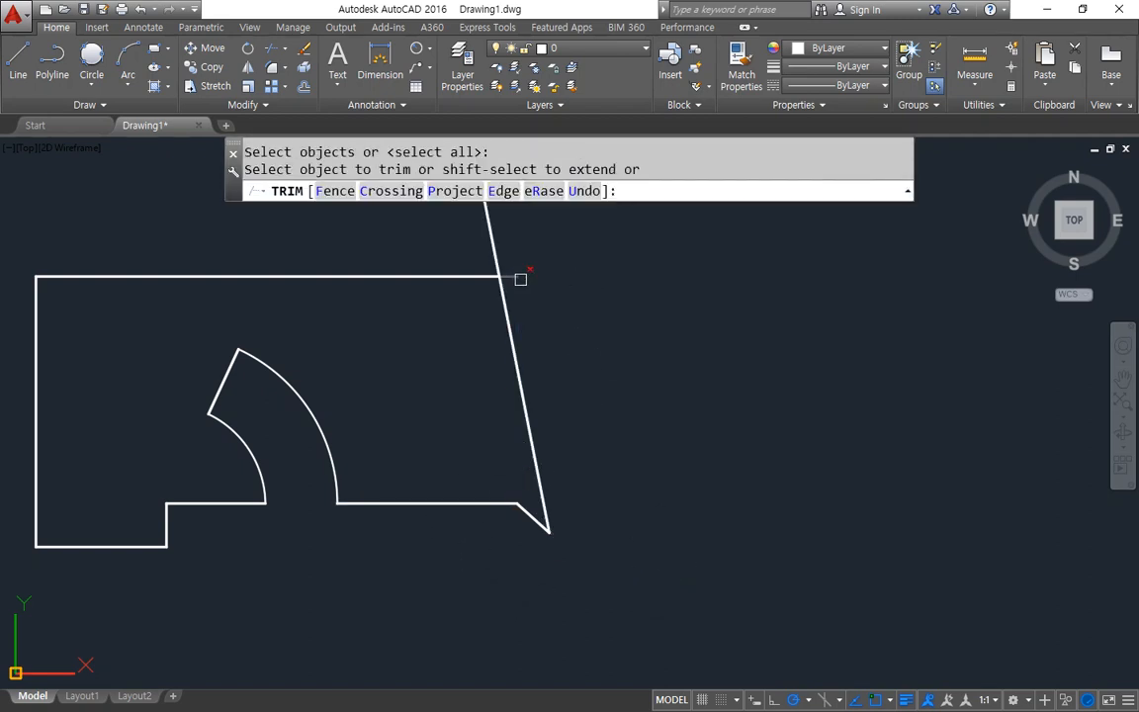
{"action": "left_click", "coordinate": [517, 277]}
{"action": "left_click", "coordinate": [494, 246]}
{"action": "key", "text": "Return"}
{"action": "key", "text": "ctrl+2"}
{"action": "mouse_move", "coordinate": [608, 593]}
{"action": "left_mouse_down"}
{"action": "mouse_move", "coordinate": [397, 387]}
{"action": "mouse_move", "coordinate": [729, 440]}
{"action": "mouse_move", "coordinate": [521, 602]}
{"action": "left_mouse_up"}
{"action": "key", "text": "Escape"}
Step: Offset the outline's left edge 12 units inward
{"action": "type", "text": "o"}
{"action": "key", "text": "Return"}
{"action": "type", "text": "12"}
{"action": "key", "text": "Return"}
{"action": "left_click", "coordinate": [35, 317]}
{"action": "left_click", "coordinate": [72, 322]}
{"action": "key", "text": "Escape"}
{"action": "type", "text": "o"}
{"action": "key", "text": "Return"}
{"action": "type", "text": "23"}
{"action": "key", "text": "Return"}
{"action": "key", "text": "Escape"}
{"action": "key", "text": "Escape"}
Step: Offset the outline's top edge 13 units downward
{"action": "type", "text": "o"}
{"action": "key", "text": "Return"}
{"action": "type", "text": "13"}
{"action": "key", "text": "Return"}
{"action": "left_click", "coordinate": [120, 277]}
{"action": "left_click", "coordinate": [99, 345]}
Step: Draw a circle of diameter 14 centred on the intersection of the two offset lines
{"action": "type", "text": "c"}
{"action": "key", "text": "Return"}
{"action": "left_click", "coordinate": [88, 332]}
{"action": "type", "text": "d"}
{"action": "key", "text": "Return"}
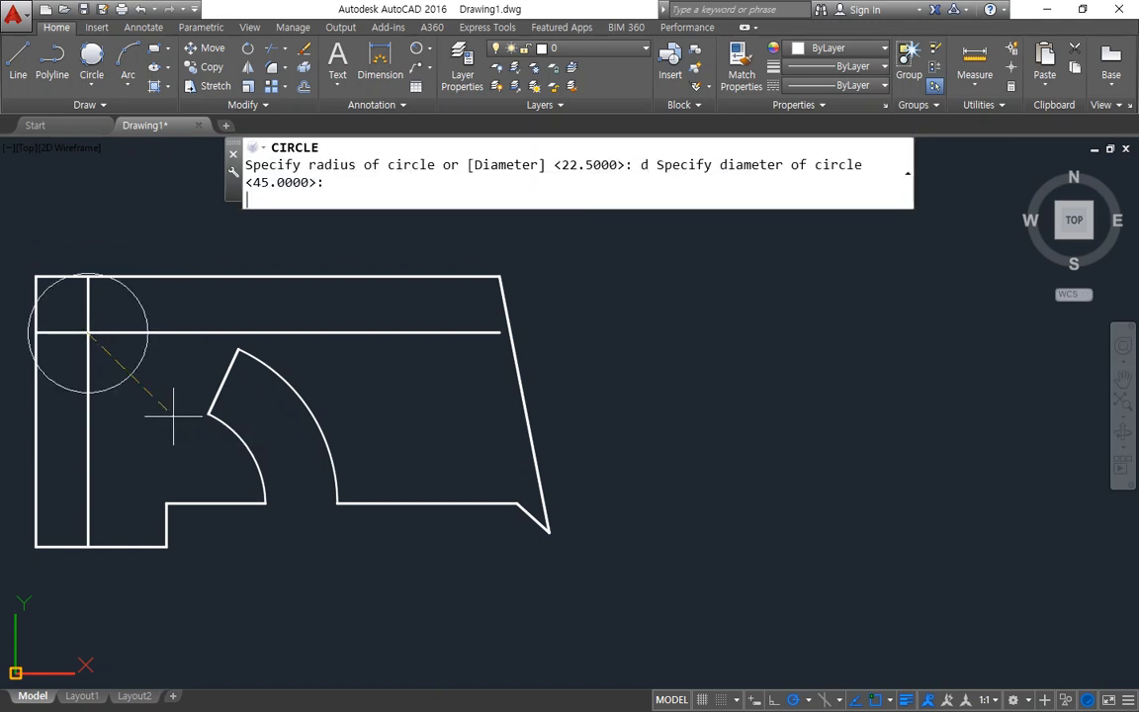
{"action": "type", "text": "14"}
{"action": "key", "text": "Return"}
Step: Offset the diameter 14 circle outward to make a larger concentric circle
{"action": "type", "text": "o"}
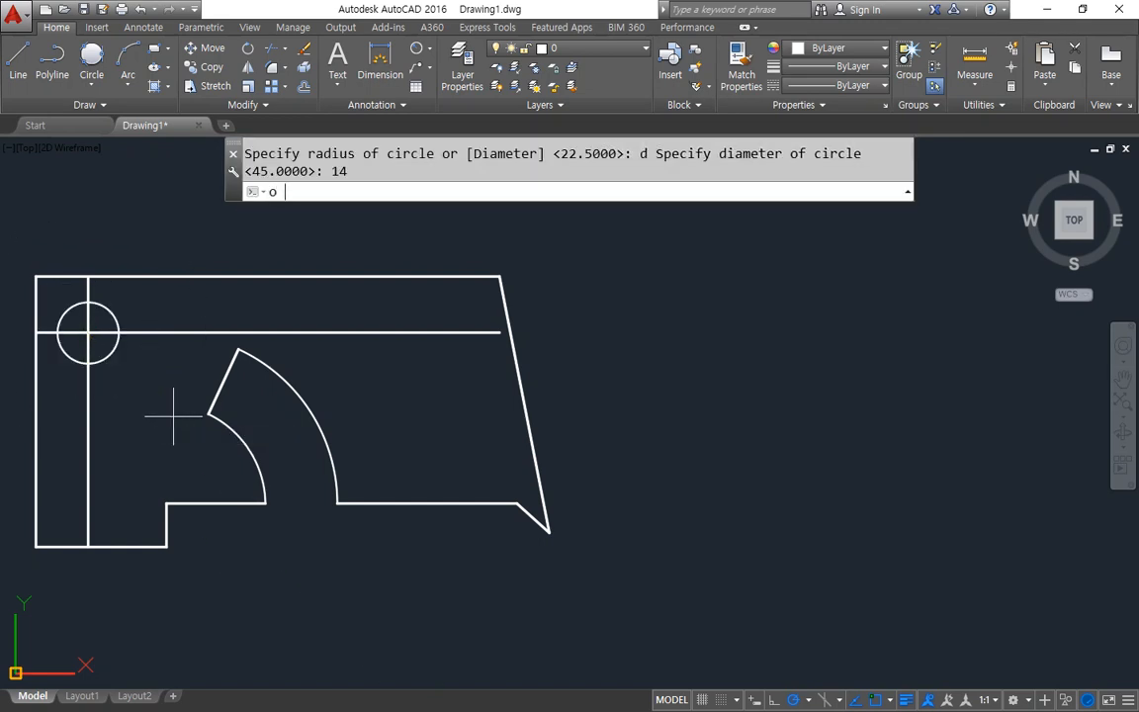
{"action": "key", "text": "Return"}
{"action": "type", "text": "5"}
{"action": "key", "text": "Return"}
{"action": "left_click", "coordinate": [109, 353]}
{"action": "left_click", "coordinate": [129, 373]}
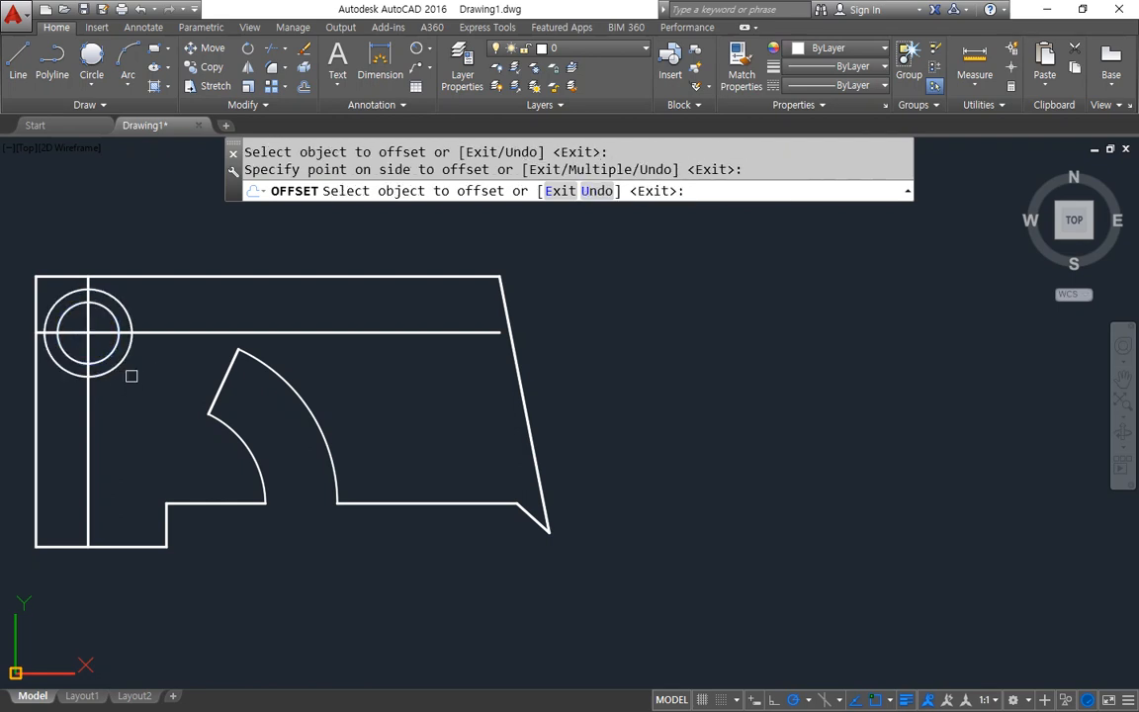
Step: Trim the two offset centre lines to the larger concentric circle near the part's upper left corner
{"action": "key", "text": "Return"}
{"action": "scroll", "coordinate": [134, 380], "scroll_direction": "up", "scroll_amount": 3}
{"action": "type", "text": "tr"}
{"action": "key", "text": "Return"}
{"action": "left_click", "coordinate": [262, 409]}
{"action": "key", "text": "Return"}
{"action": "left_click", "coordinate": [327, 365]}
{"action": "left_click", "coordinate": [197, 283]}
{"action": "scroll", "coordinate": [134, 348], "scroll_direction": "up", "scroll_amount": 7}
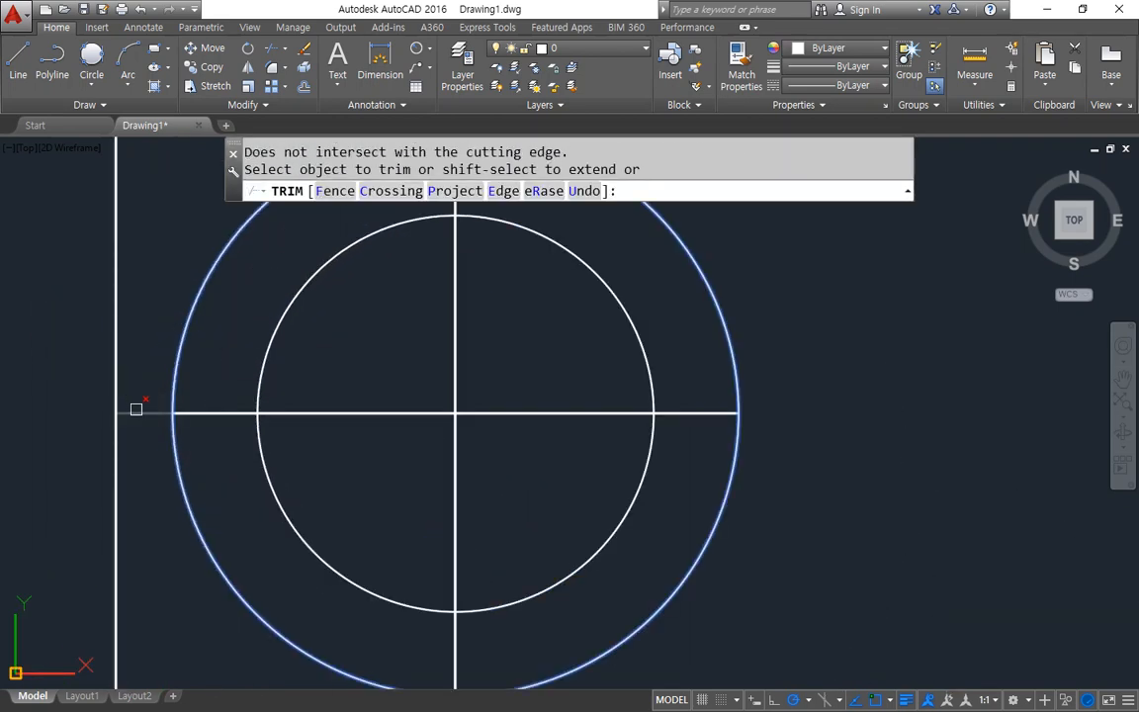
{"action": "scroll", "coordinate": [145, 417], "scroll_direction": "down", "scroll_amount": 5}
{"action": "left_click", "coordinate": [281, 586]}
{"action": "left_click", "coordinate": [274, 613]}
{"action": "key", "text": "Return"}
Step: Erase the larger concentric circle, keeping the centre mark lines around the diameter 14 circle
{"action": "left_click", "coordinate": [312, 521]}
{"action": "type", "text": "e"}
{"action": "key", "text": "Return"}
{"action": "scroll", "coordinate": [372, 561], "scroll_direction": "down", "scroll_amount": 6}
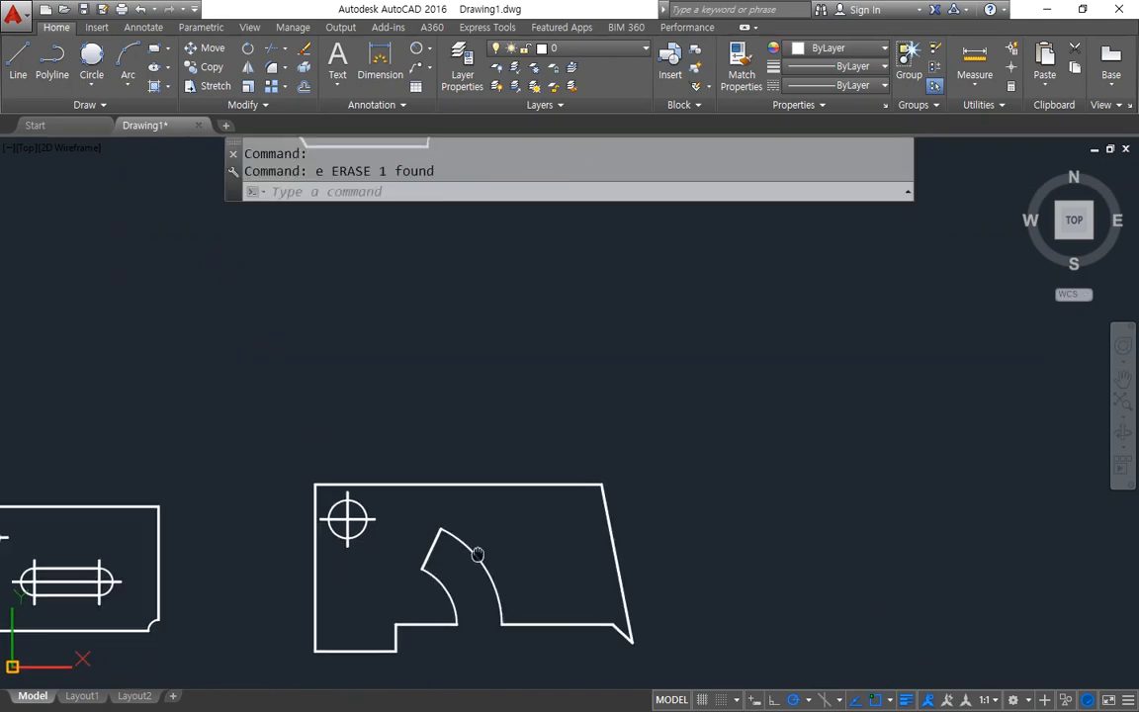
{"action": "scroll", "coordinate": [427, 498], "scroll_direction": "up", "scroll_amount": 2}
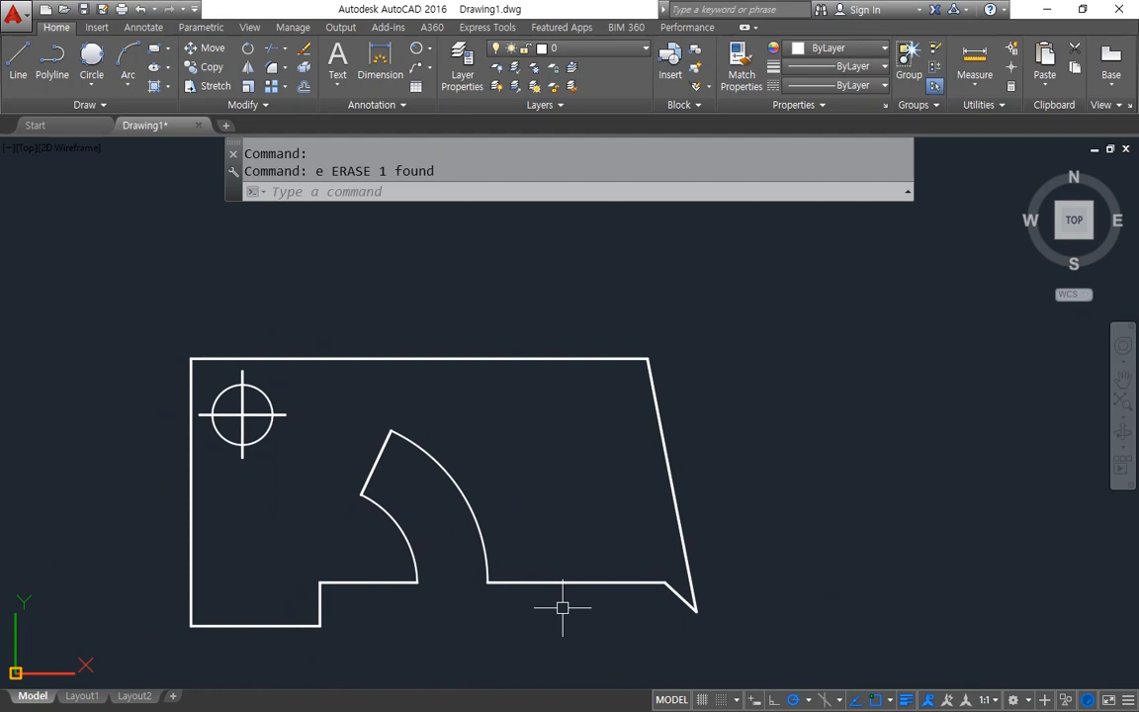
{"action": "scroll", "coordinate": [610, 348], "scroll_direction": "down", "scroll_amount": 4}
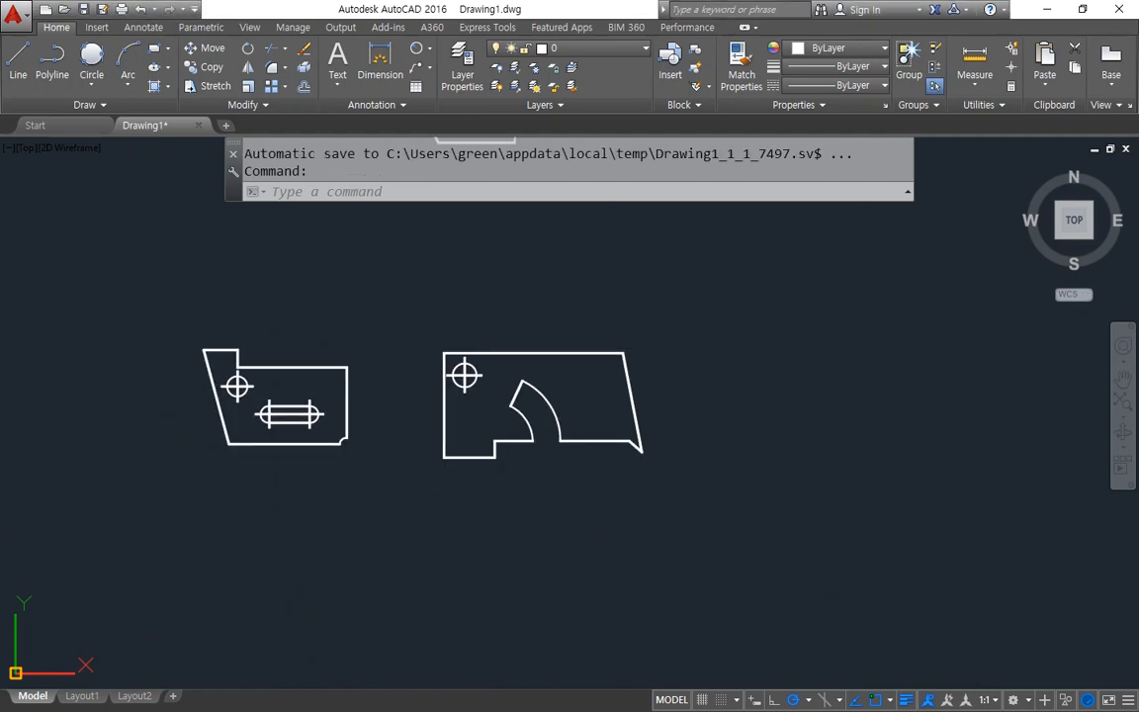
Step: Draw a horizontal centre line and a vertical line crossing its left part in the empty area below the finished parts
{"action": "mouse_move", "coordinate": [381, 532]}
{"action": "middle_mouse_down"}
{"action": "mouse_move", "coordinate": [422, 287]}
{"action": "mouse_move", "coordinate": [445, 353]}
{"action": "middle_mouse_up"}
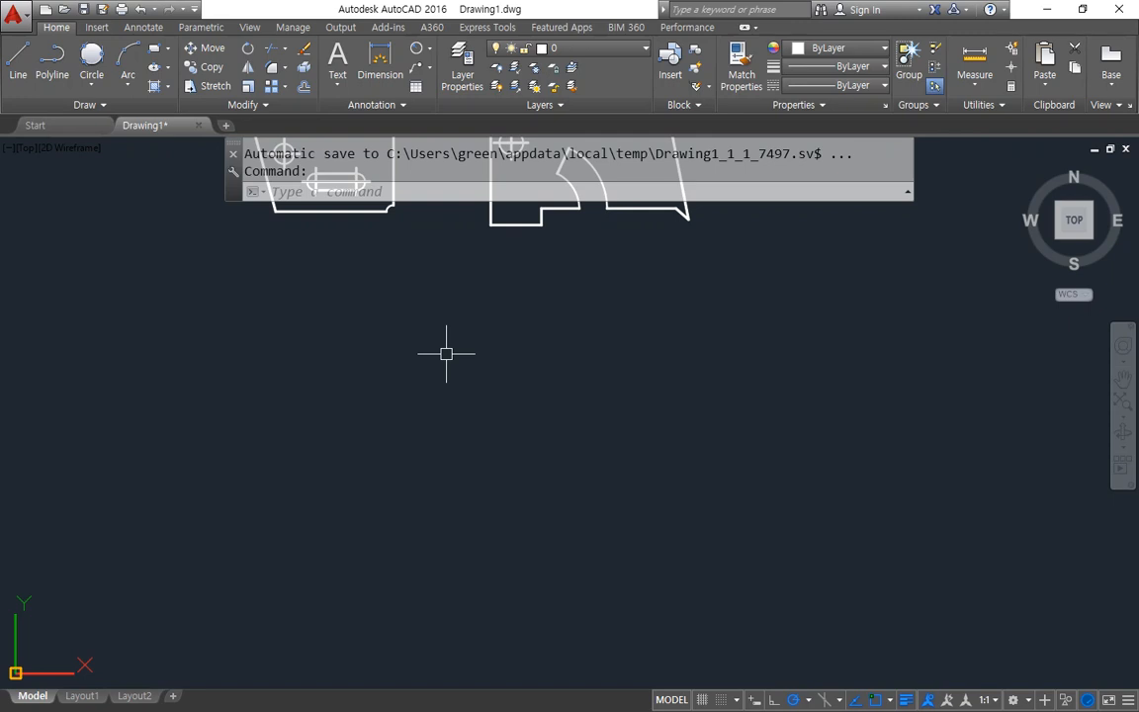
{"action": "type", "text": "l"}
{"action": "key", "text": "Return"}
{"action": "left_click", "coordinate": [173, 413]}
{"action": "left_click", "coordinate": [513, 412]}
{"action": "key", "text": "Return"}
{"action": "key", "text": "Return"}
{"action": "left_click", "coordinate": [260, 315]}
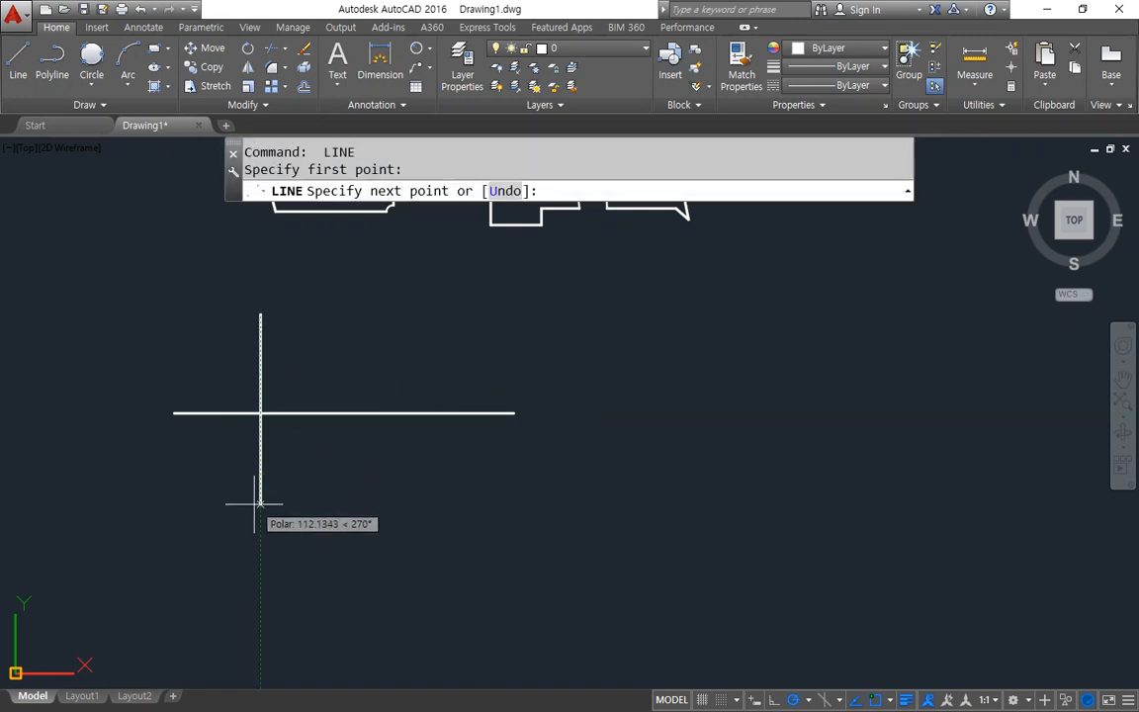
{"action": "left_click", "coordinate": [260, 501]}
{"action": "key", "text": "Return"}
{"action": "scroll", "coordinate": [236, 387], "scroll_direction": "up", "scroll_amount": 2}
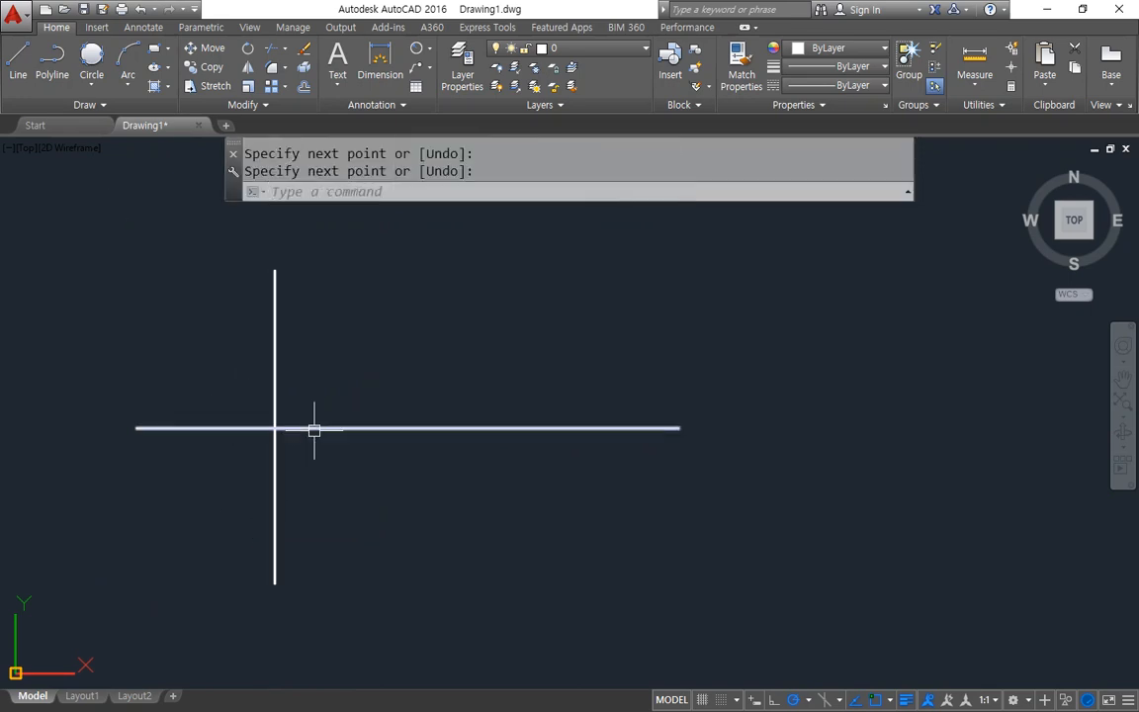
Step: Offset the vertical centre line 50 units to its right side
{"action": "type", "text": "o"}
{"action": "key", "text": "Return"}
{"action": "type", "text": "50"}
{"action": "key", "text": "Return"}
{"action": "left_click", "coordinate": [275, 457]}
{"action": "left_click", "coordinate": [453, 499]}
{"action": "key", "text": "Return"}
Step: Draw a circle of radius 8 centred on the left intersection of the centre lines
{"action": "type", "text": "c"}
{"action": "key", "text": "Return"}
{"action": "left_click", "coordinate": [275, 428]}
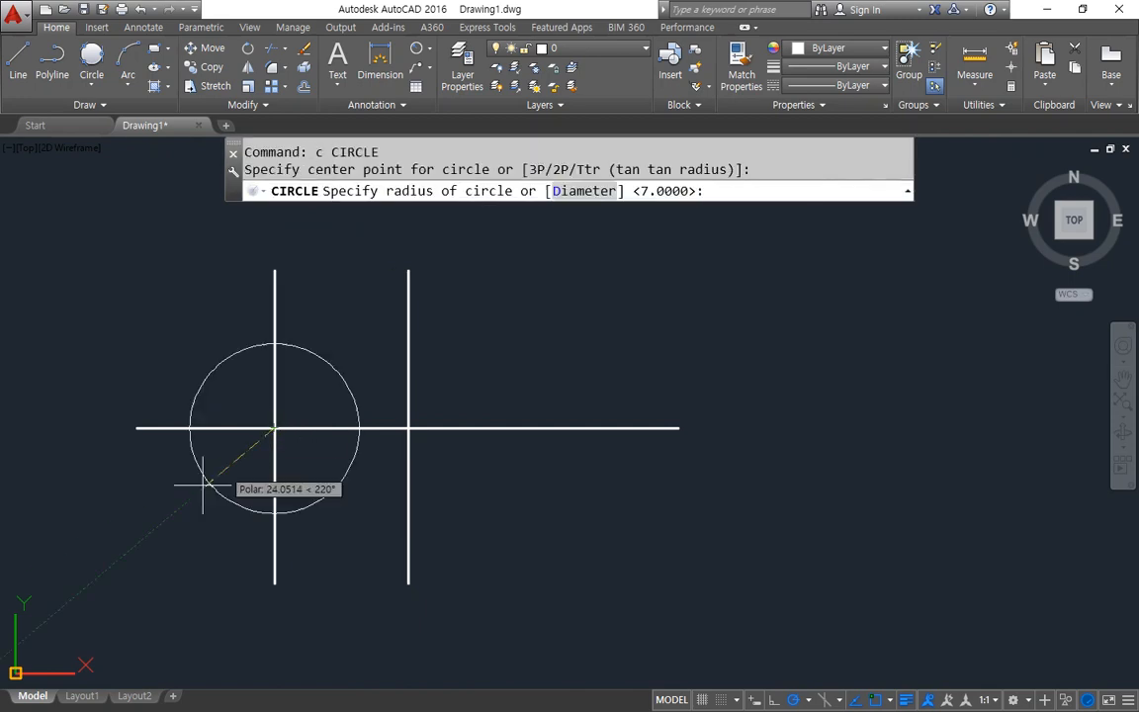
{"action": "type", "text": "8"}
{"action": "key", "text": "Return"}
Step: Try to add a circle of radius 15 around the radius 8 circle and erase the attempt
{"action": "key", "text": "Return"}
{"action": "left_click", "coordinate": [274, 428]}
{"action": "type", "text": "15"}
{"action": "key", "text": "Return"}
{"action": "scroll", "coordinate": [306, 496], "scroll_direction": "up", "scroll_amount": 2}
{"action": "left_click", "coordinate": [298, 437]}
{"action": "type", "text": "e"}
{"action": "key", "text": "Return"}
Step: Draw a circle of radius 15 concentric with the radius 8 circle at the left intersection
{"action": "type", "text": "c"}
{"action": "key", "text": "Return"}
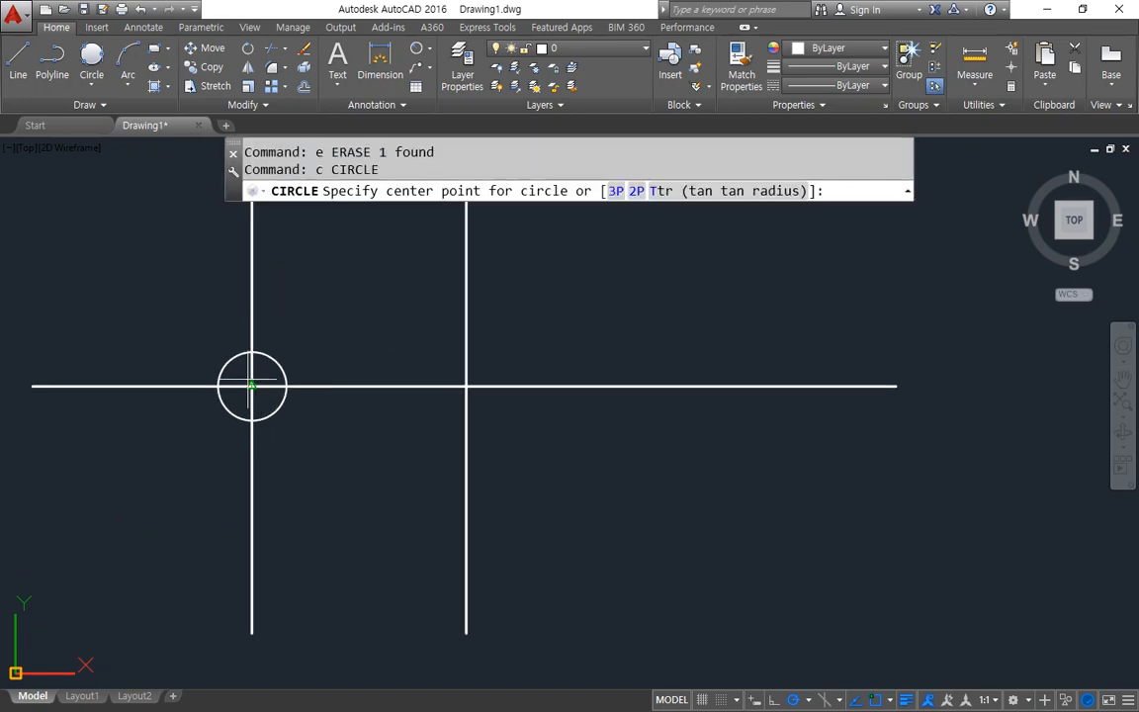
{"action": "left_click", "coordinate": [891, 700]}
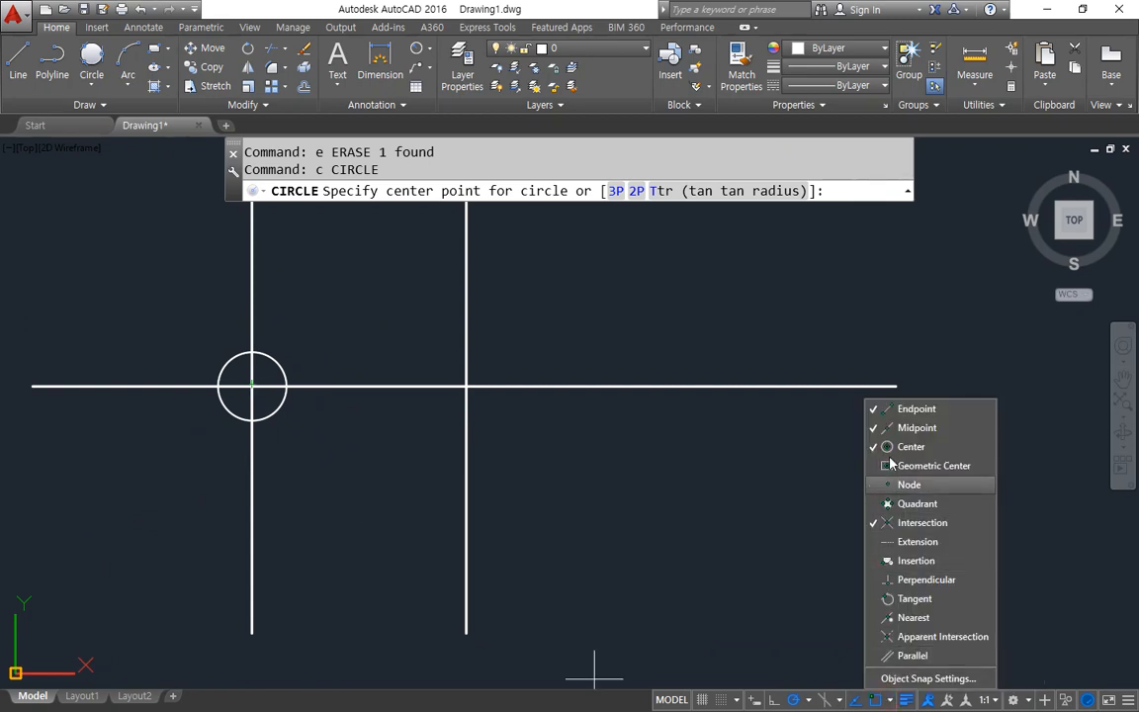
{"action": "left_click", "coordinate": [319, 466]}
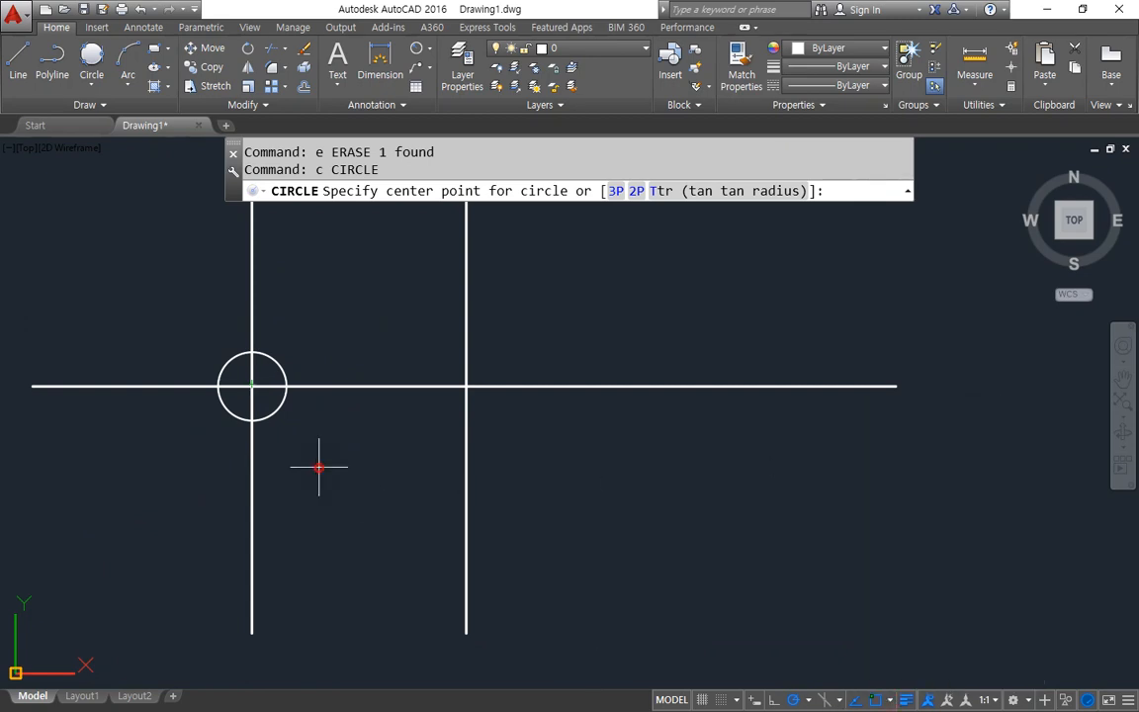
{"action": "left_click", "coordinate": [251, 385]}
{"action": "type", "text": "15"}
{"action": "key", "text": "Return"}
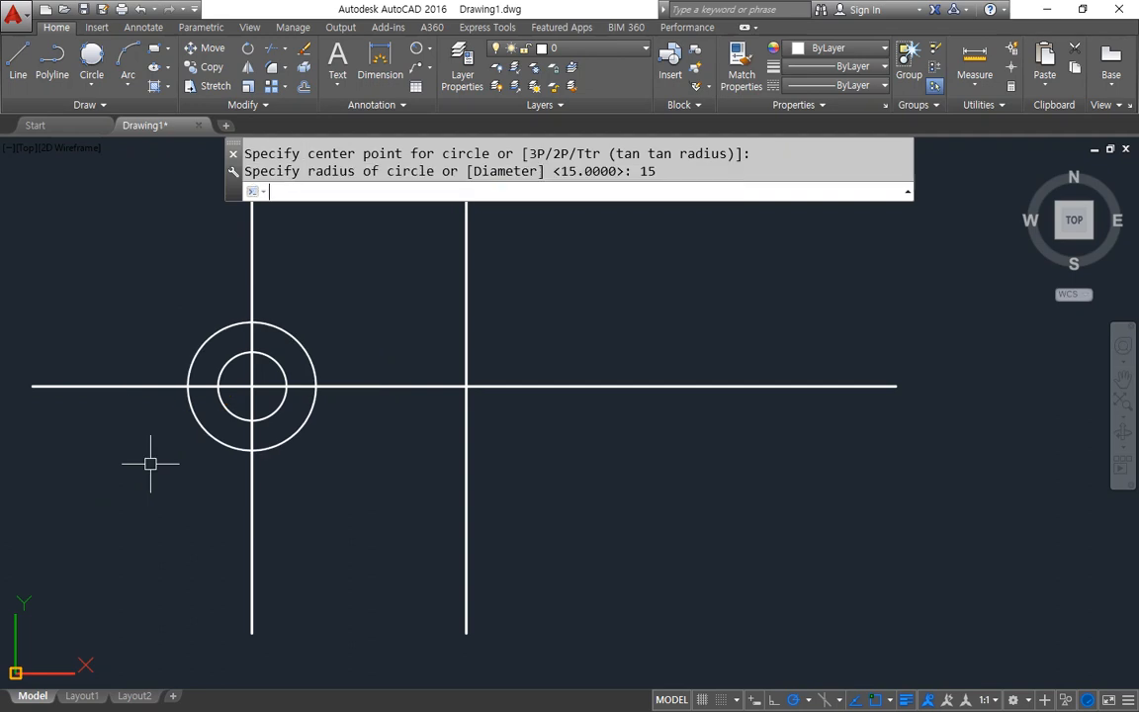
Step: Draw concentric circles of radius 5 and radius 10 centred on the right intersection of the centre lines
{"action": "key", "text": "Return"}
{"action": "left_click", "coordinate": [466, 386]}
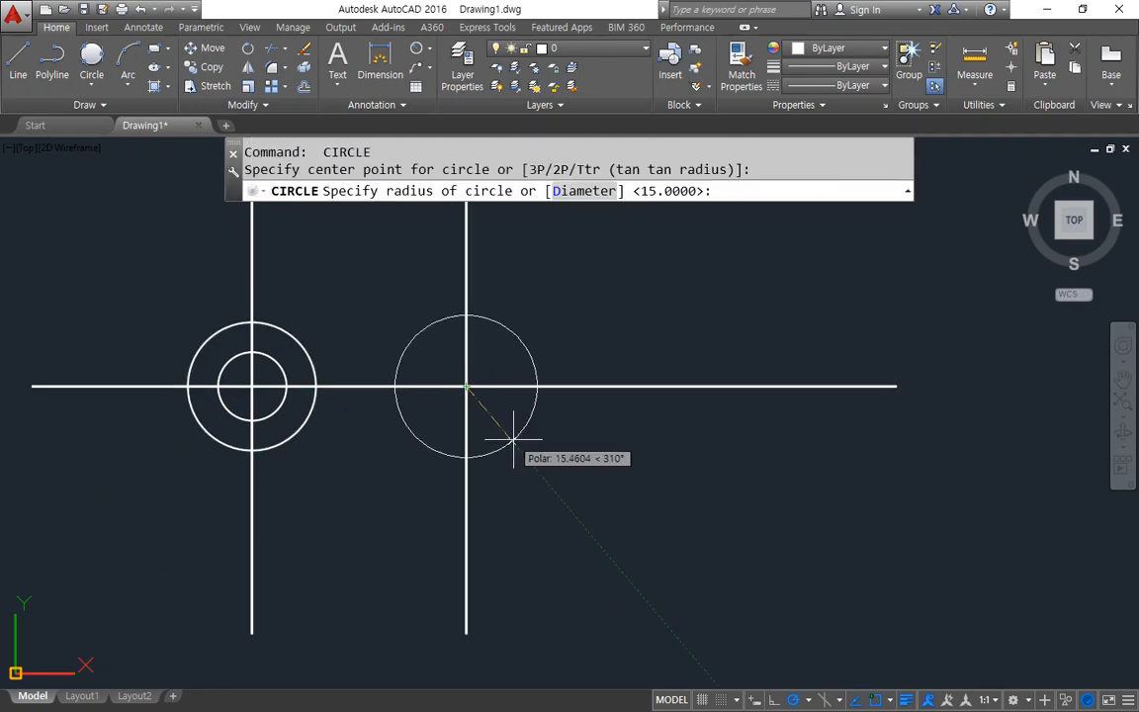
{"action": "type", "text": "5"}
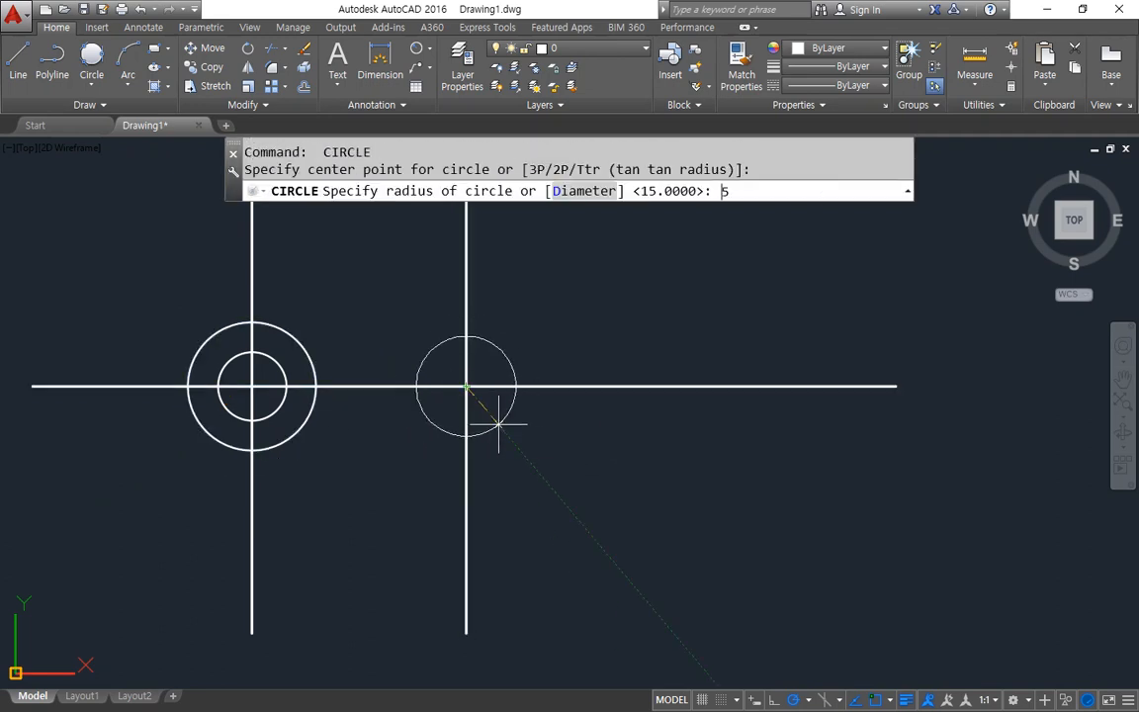
{"action": "key", "text": "Return"}
{"action": "key", "text": "Return"}
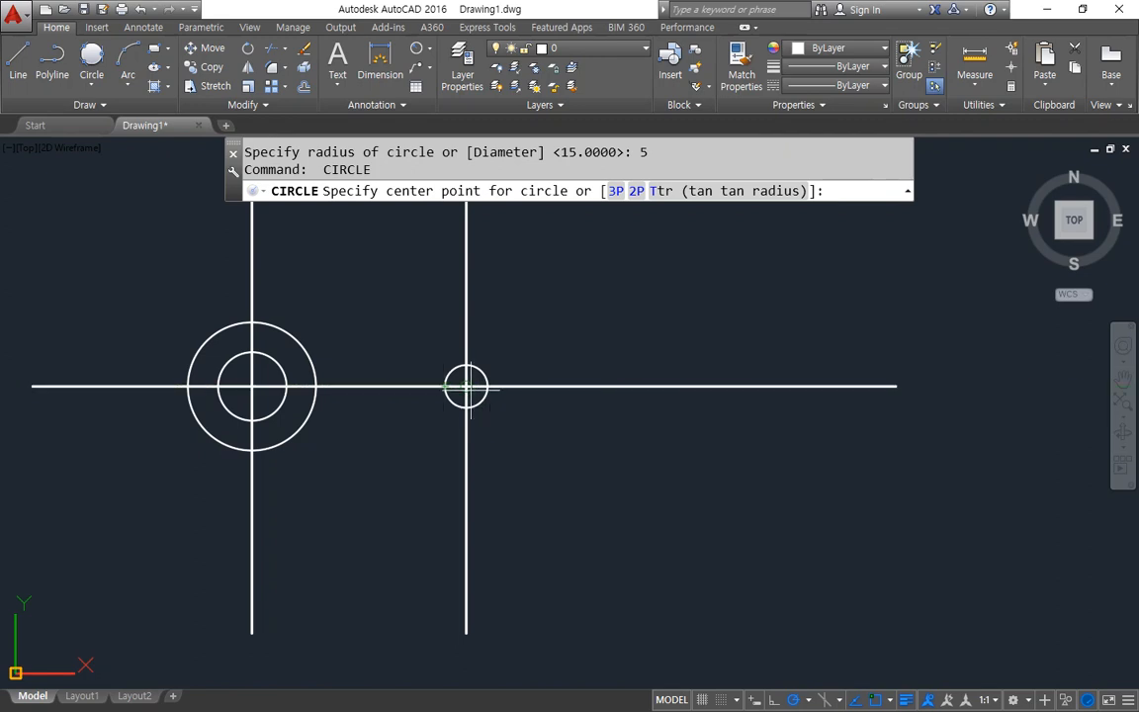
{"action": "left_click", "coordinate": [466, 385]}
{"action": "type", "text": "10"}
{"action": "key", "text": "Return"}
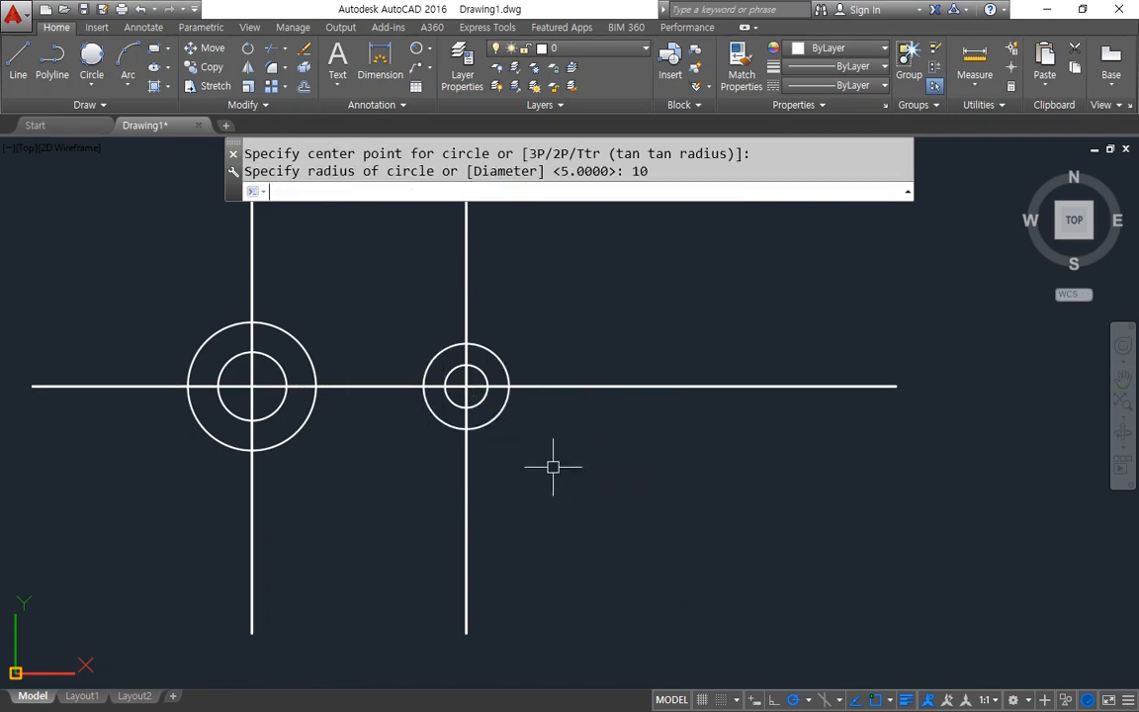
Step: Offset the radius 15 and radius 10 circles 3 units outward
{"action": "type", "text": "o"}
{"action": "key", "text": "Return"}
{"action": "type", "text": "3"}
{"action": "key", "text": "Return"}
{"action": "left_click", "coordinate": [297, 333]}
{"action": "left_click", "coordinate": [317, 317]}
{"action": "left_click", "coordinate": [430, 353]}
{"action": "left_click", "coordinate": [393, 313]}
{"action": "key", "text": "Return"}
Step: Trim the centre line ends outside the two offset circles with a fence around both circle groups
{"action": "type", "text": "tr"}
{"action": "key", "text": "Return"}
{"action": "key", "text": "Return"}
{"action": "type", "text": "f"}
{"action": "key", "text": "Return"}
{"action": "left_click", "coordinate": [587, 271]}
{"action": "left_click", "coordinate": [83, 256]}
{"action": "left_click", "coordinate": [87, 547]}
{"action": "left_click", "coordinate": [666, 542]}
{"action": "key", "text": "Return"}
{"action": "key", "text": "Return"}
Step: Erase the two outermost offset circles, leaving the shortened centre lines
{"action": "left_click", "coordinate": [481, 441]}
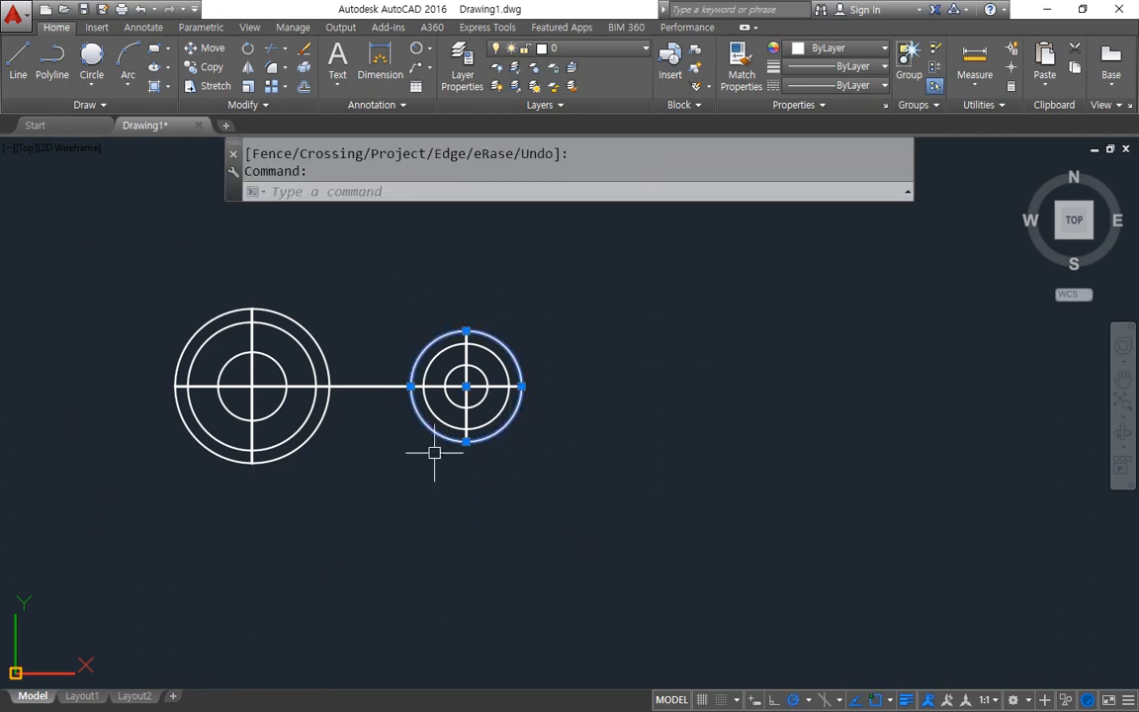
{"action": "left_click", "coordinate": [318, 430]}
{"action": "type", "text": "e"}
{"action": "key", "text": "Return"}
Step: Draw a line tangent to the tops of the radius 15 and radius 10 circles
{"action": "type", "text": "l"}
{"action": "key", "text": "Return"}
{"action": "type", "text": "tan"}
{"action": "key", "text": "Return"}
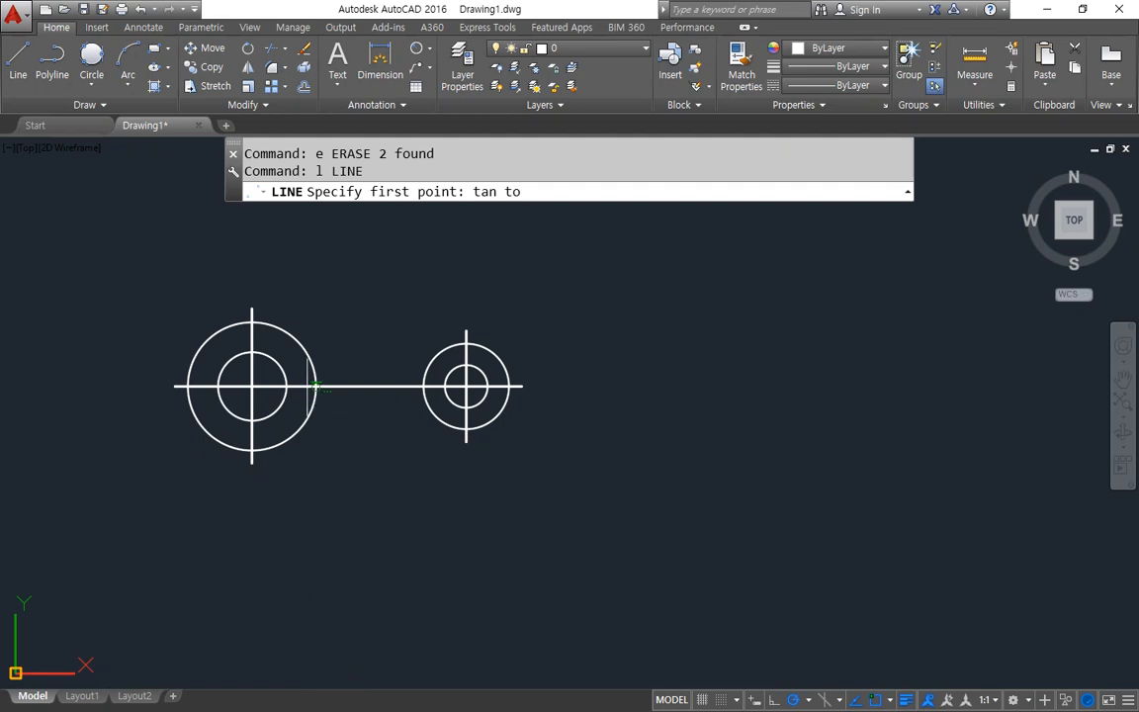
{"action": "left_click", "coordinate": [291, 333]}
{"action": "type", "text": "tan"}
{"action": "key", "text": "Return"}
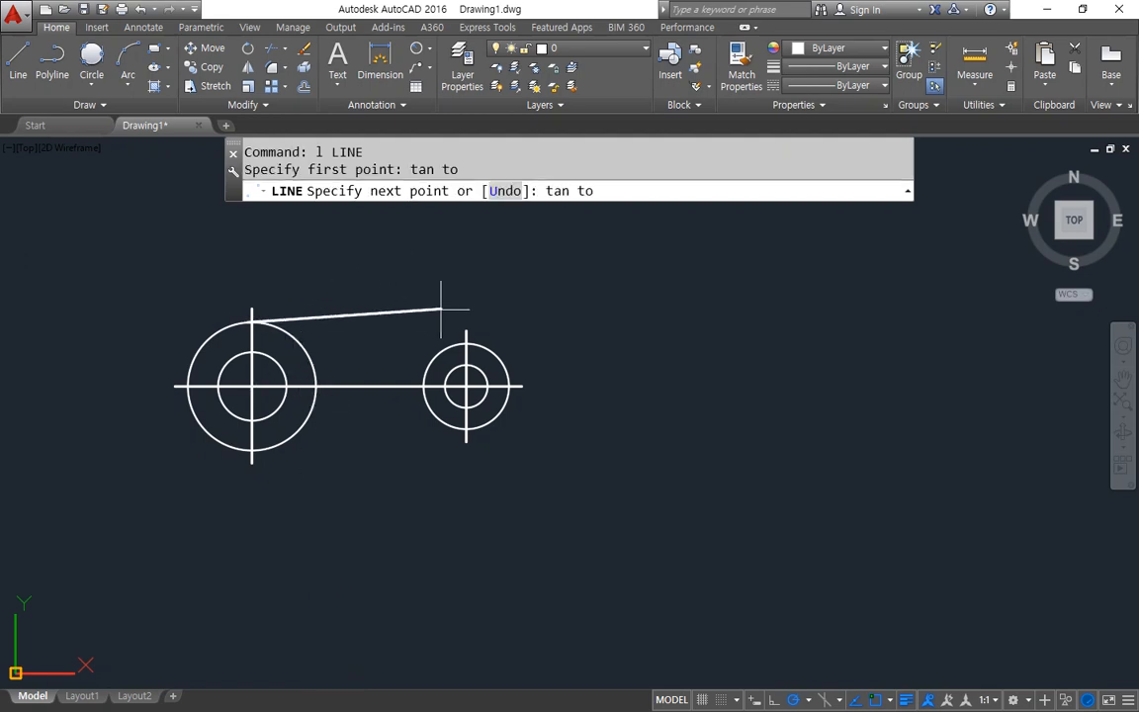
{"action": "left_click", "coordinate": [433, 345]}
{"action": "key", "text": "Return"}
Step: Examine where the upper tangent line touches the radius 15 and radius 10 circles
{"action": "scroll", "coordinate": [246, 238], "scroll_direction": "up", "scroll_amount": 10}
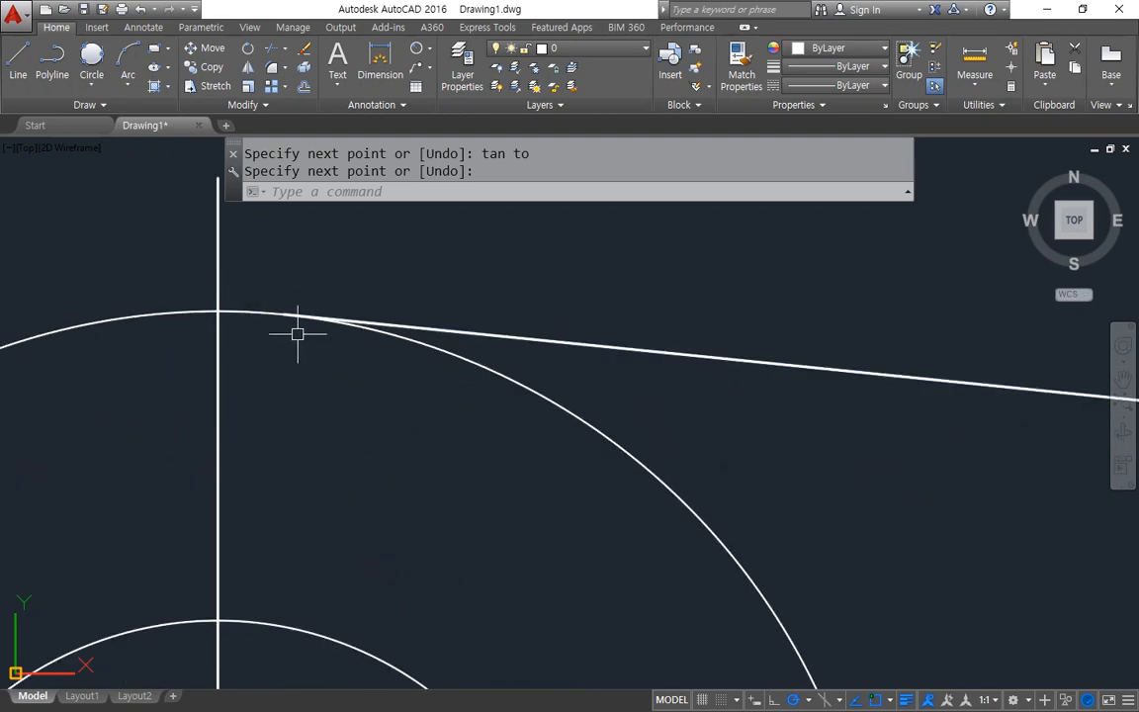
{"action": "scroll", "coordinate": [877, 484], "scroll_direction": "down", "scroll_amount": 5}
{"action": "middle_click_drag", "start_coordinate": [877, 485], "coordinate": [59, 380]}
{"action": "scroll", "coordinate": [732, 411], "scroll_direction": "up", "scroll_amount": 3}
{"action": "scroll", "coordinate": [465, 359], "scroll_direction": "up", "scroll_amount": 5}
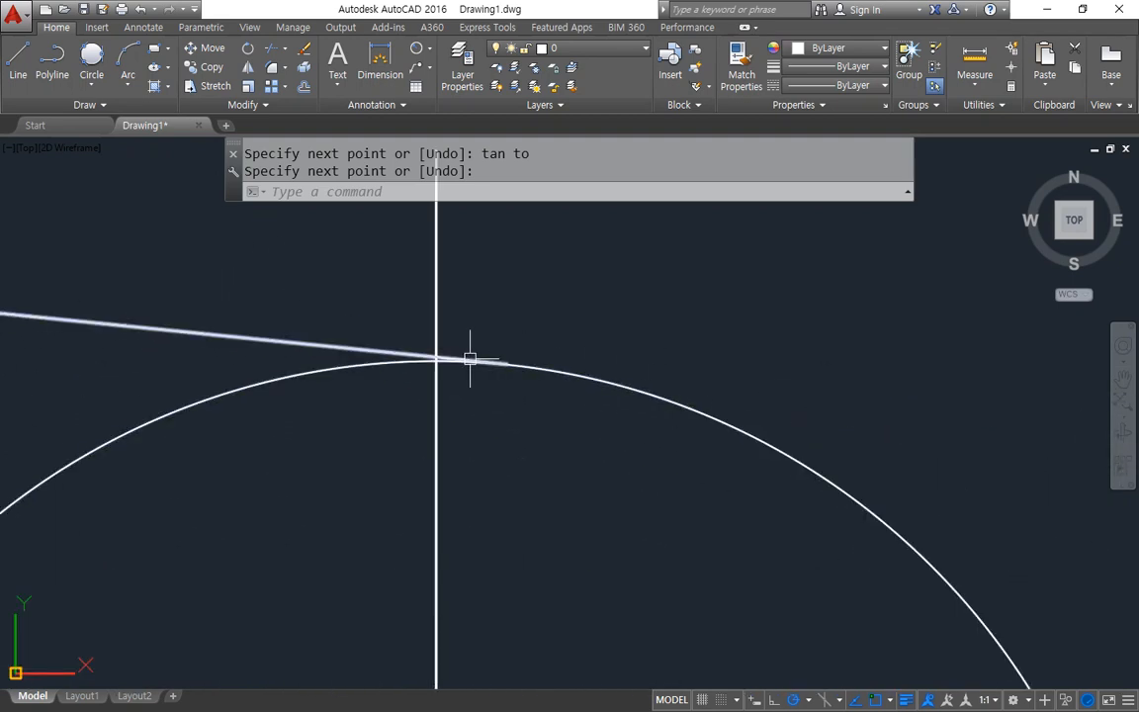
{"action": "scroll", "coordinate": [438, 423], "scroll_direction": "down", "scroll_amount": 4}
{"action": "scroll", "coordinate": [350, 511], "scroll_direction": "down", "scroll_amount": 1}
Step: Try to join the lowest points of the radius 15 and radius 10 circles with a straight line
{"action": "middle_click_drag", "start_coordinate": [350, 511], "coordinate": [708, 394]}
{"action": "middle_click_drag", "start_coordinate": [389, 572], "coordinate": [641, 385]}
{"action": "type", "text": "l"}
{"action": "key", "text": "Return"}
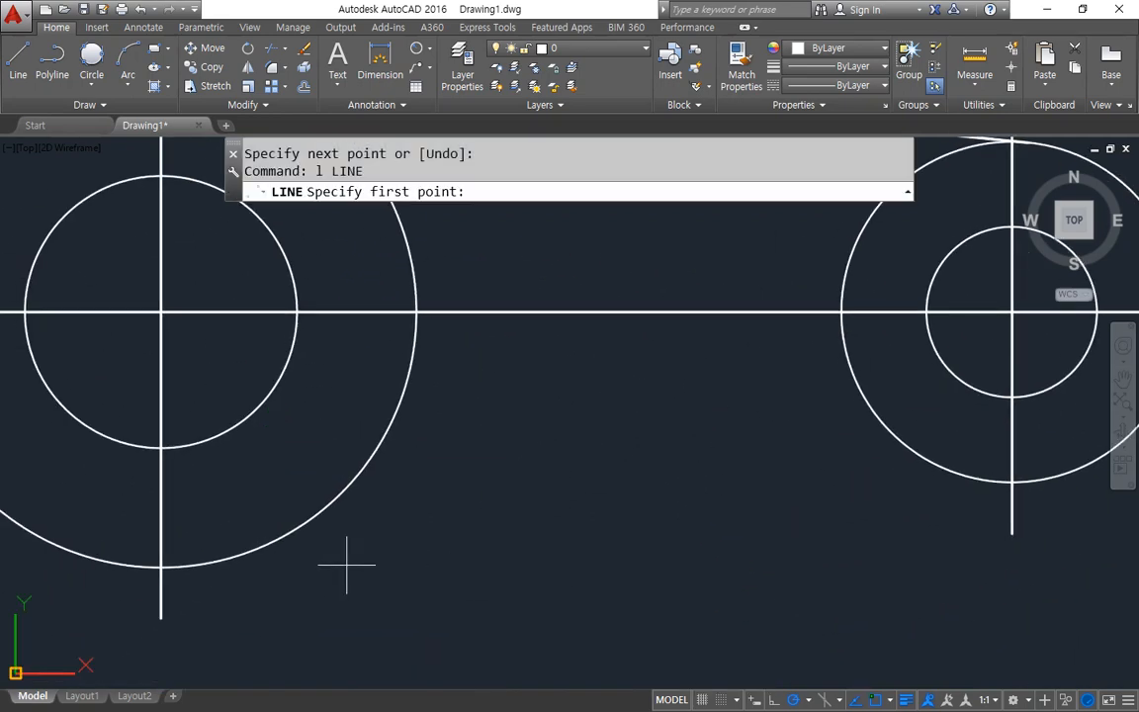
{"action": "left_click", "coordinate": [161, 566]}
{"action": "left_click", "coordinate": [1009, 479]}
{"action": "key", "text": "Return"}
Step: Examine how the lower connecting line meets the radius 10 and radius 15 circles
{"action": "middle_click_drag", "start_coordinate": [772, 535], "coordinate": [209, 483]}
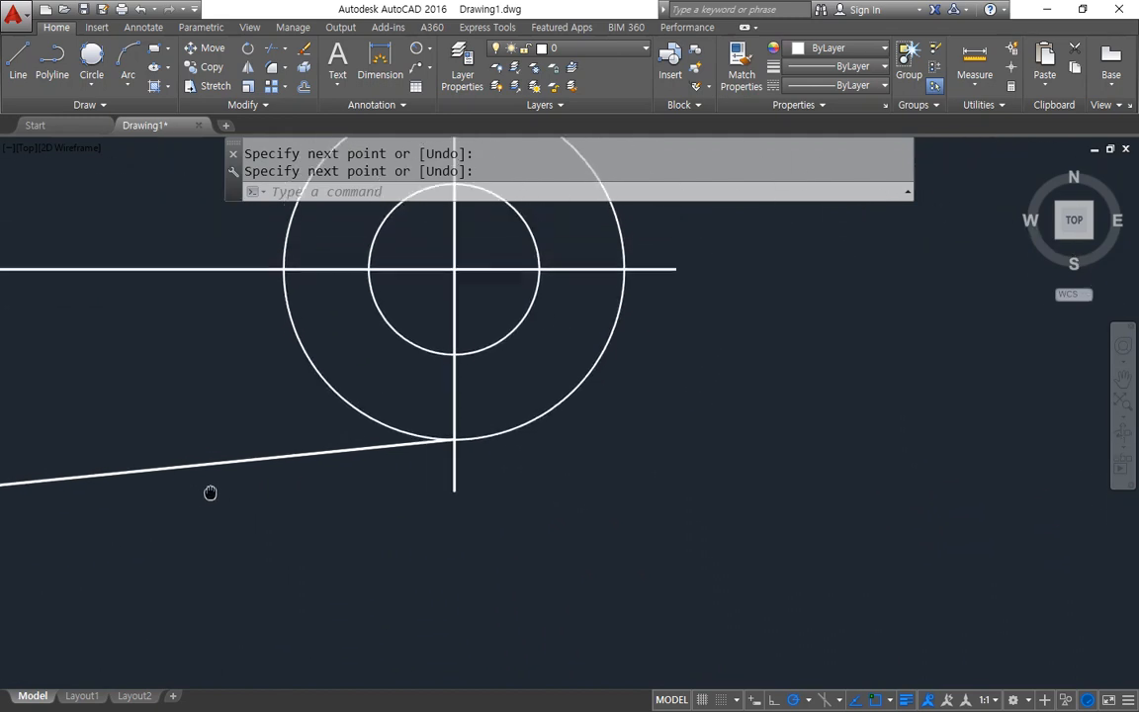
{"action": "scroll", "coordinate": [422, 475], "scroll_direction": "up", "scroll_amount": 4}
{"action": "scroll", "coordinate": [492, 481], "scroll_direction": "down", "scroll_amount": 2}
{"action": "middle_click_drag", "start_coordinate": [173, 534], "coordinate": [1055, 475]}
{"action": "scroll", "coordinate": [619, 465], "scroll_direction": "up", "scroll_amount": 5}
{"action": "middle_click_drag", "start_coordinate": [379, 596], "coordinate": [756, 494]}
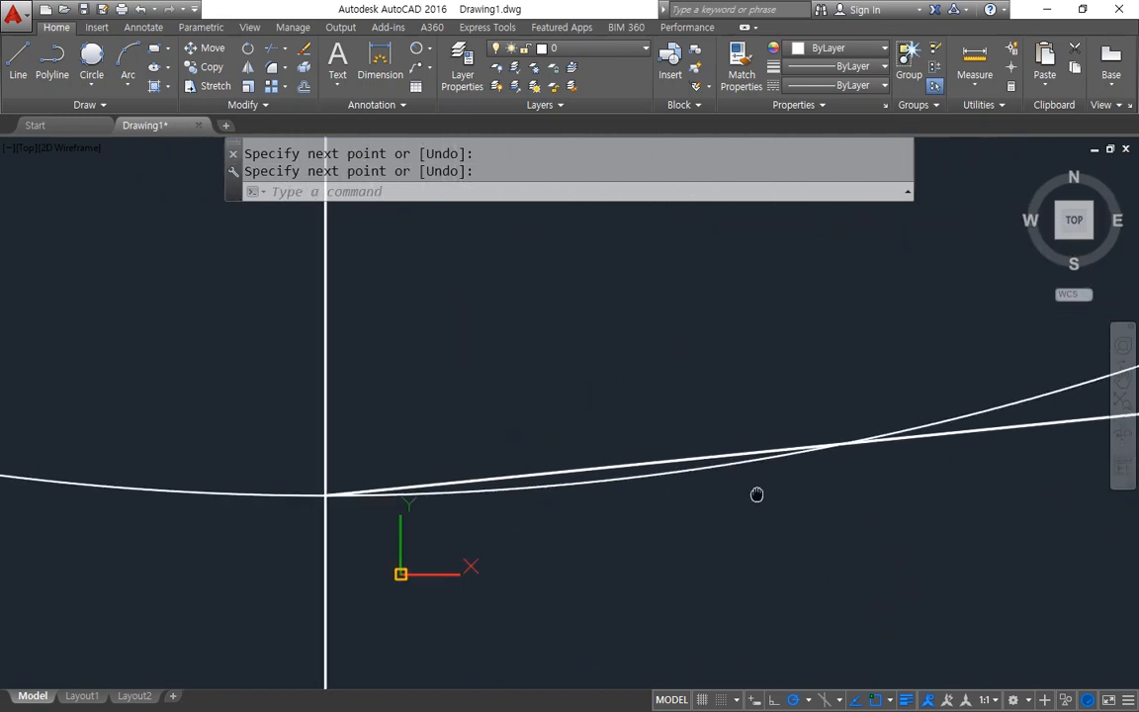
{"action": "scroll", "coordinate": [1111, 483], "scroll_direction": "down", "scroll_amount": 8}
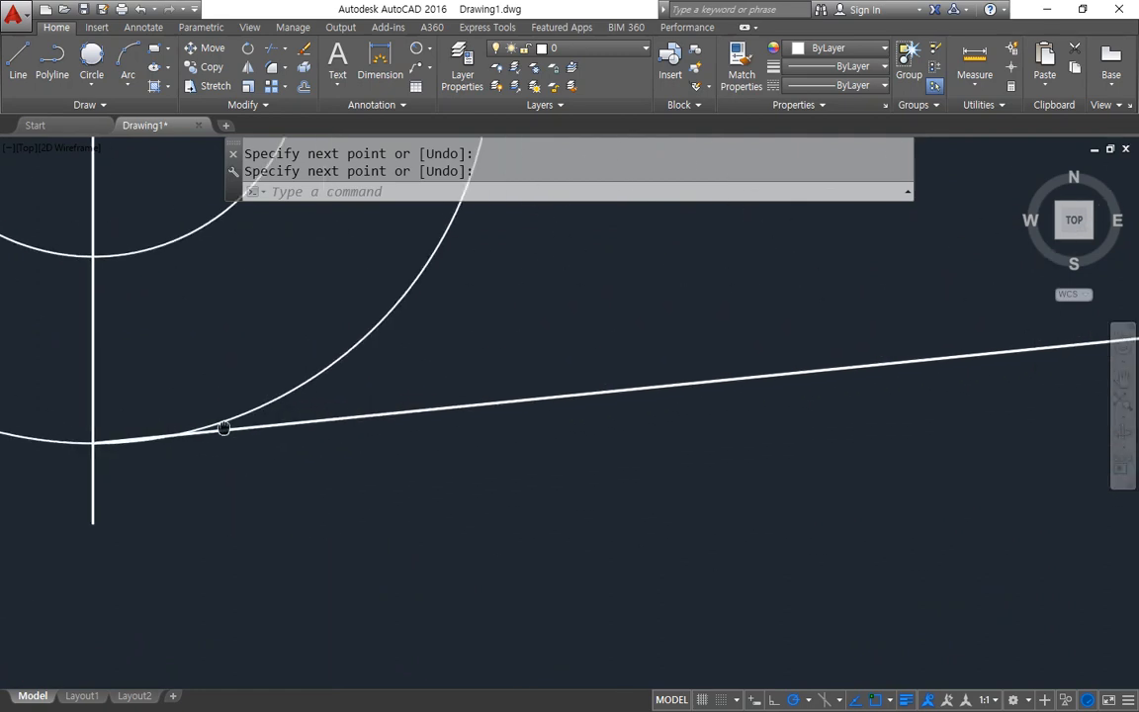
Step: Erase the lower line that joins the circles at their vertical centre lines
{"action": "left_click", "coordinate": [775, 351]}
{"action": "left_click", "coordinate": [649, 437]}
{"action": "type", "text": "e"}
{"action": "key", "text": "Return"}
Step: Draw a line tangent to the undersides of the radius 15 and radius 10 circles
{"action": "middle_click_drag", "start_coordinate": [649, 429], "coordinate": [423, 508]}
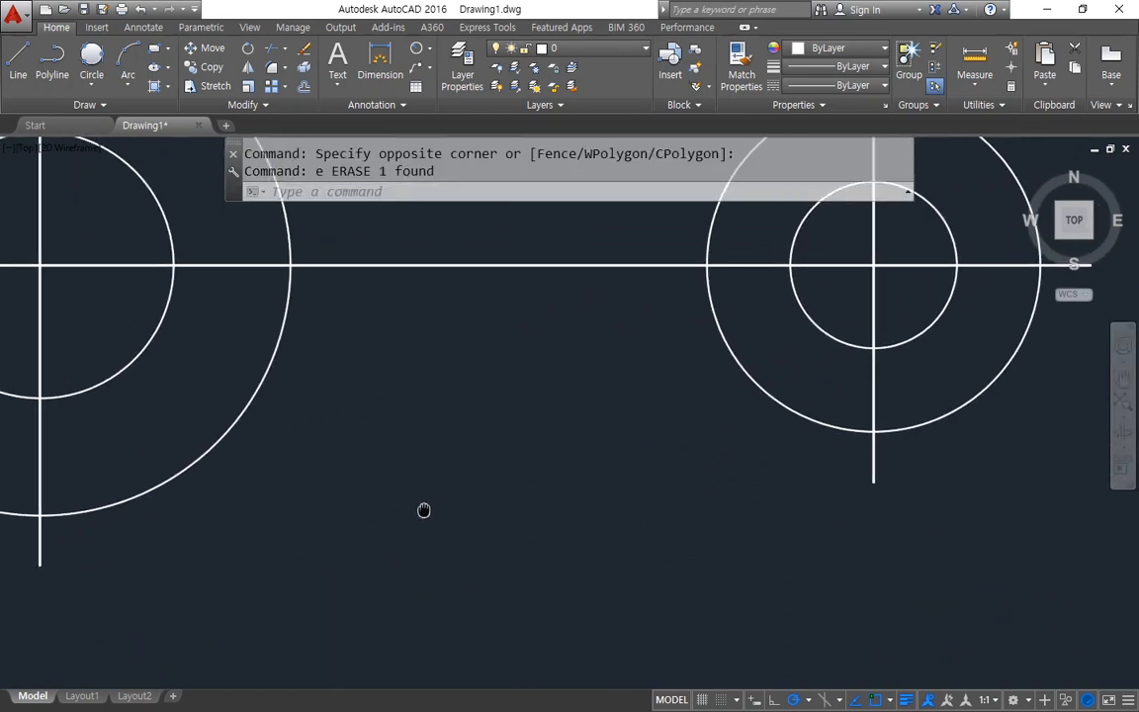
{"action": "type", "text": "l"}
{"action": "key", "text": "Return"}
{"action": "type", "text": "tan"}
{"action": "key", "text": "Return"}
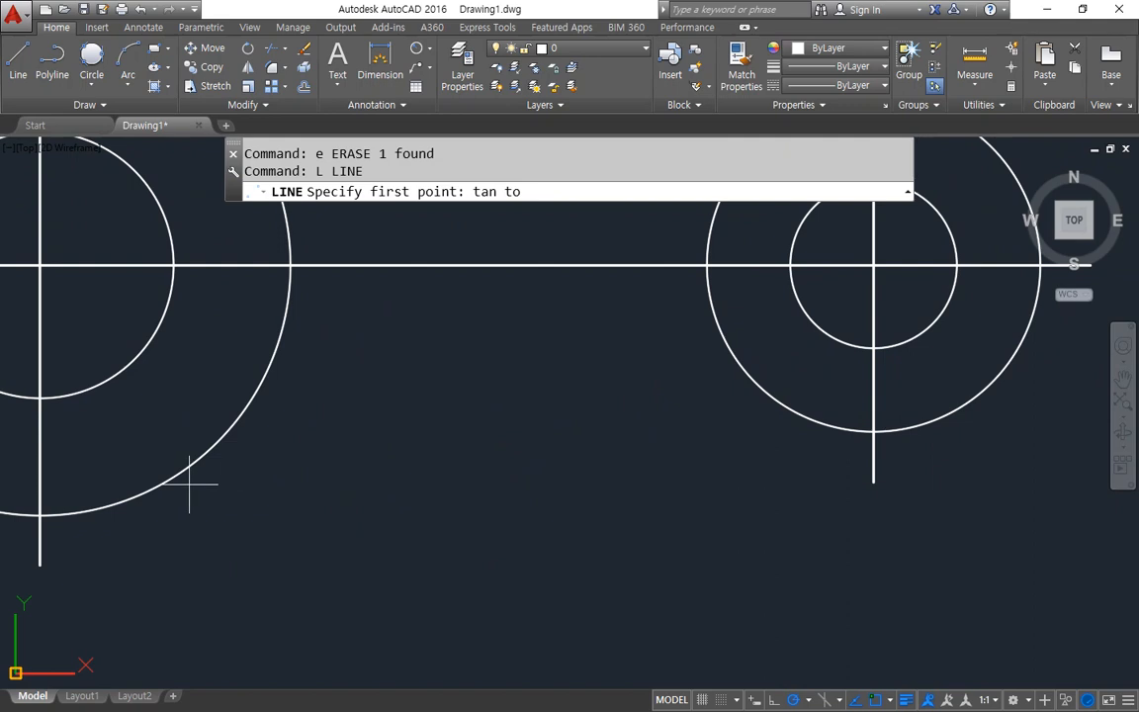
{"action": "left_click", "coordinate": [173, 478]}
{"action": "type", "text": "tan"}
{"action": "key", "text": "Return"}
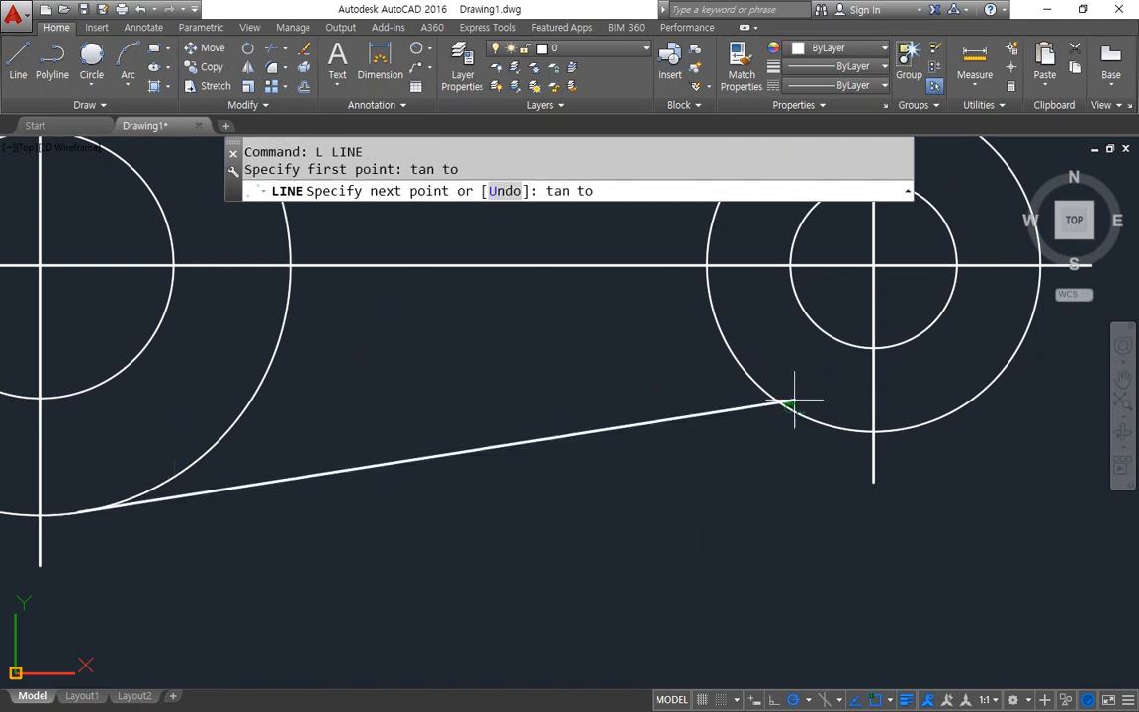
{"action": "left_click", "coordinate": [796, 400]}
{"action": "key", "text": "Return"}
{"action": "scroll", "coordinate": [610, 532], "scroll_direction": "down", "scroll_amount": 2}
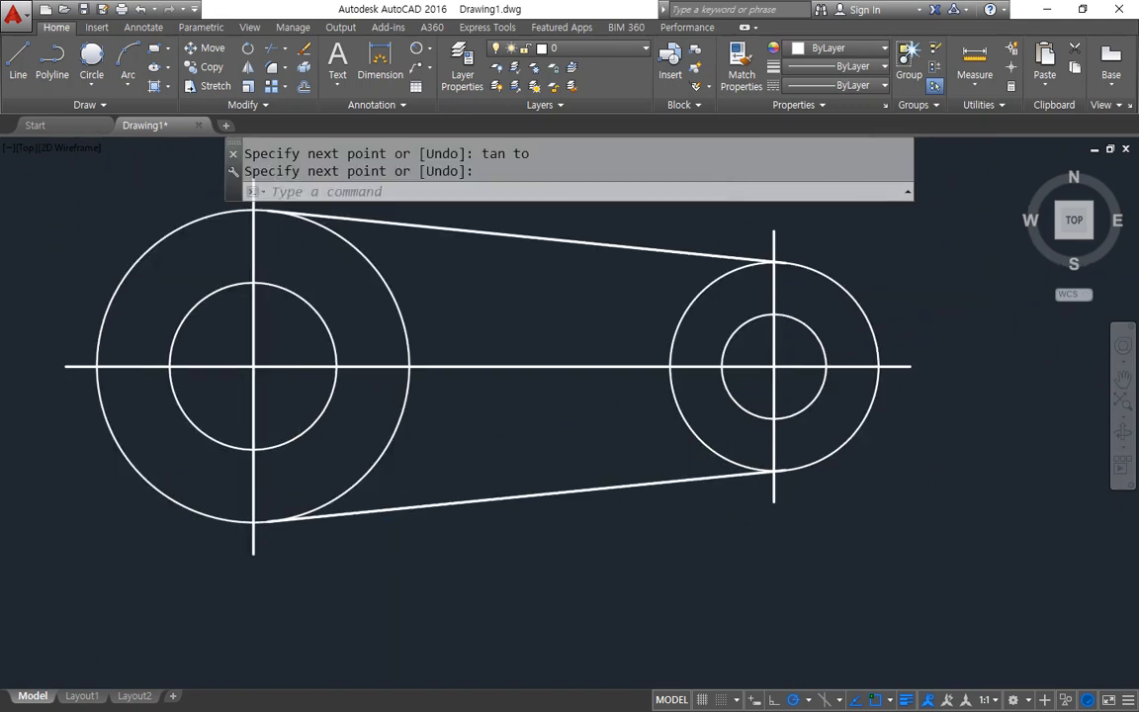
{"action": "key", "text": "ctrl+2"}
{"action": "mouse_move", "coordinate": [454, 605]}
{"action": "left_mouse_down"}
{"action": "mouse_move", "coordinate": [437, 610]}
{"action": "mouse_move", "coordinate": [661, 182]}
{"action": "mouse_move", "coordinate": [528, 577]}
{"action": "left_mouse_up"}
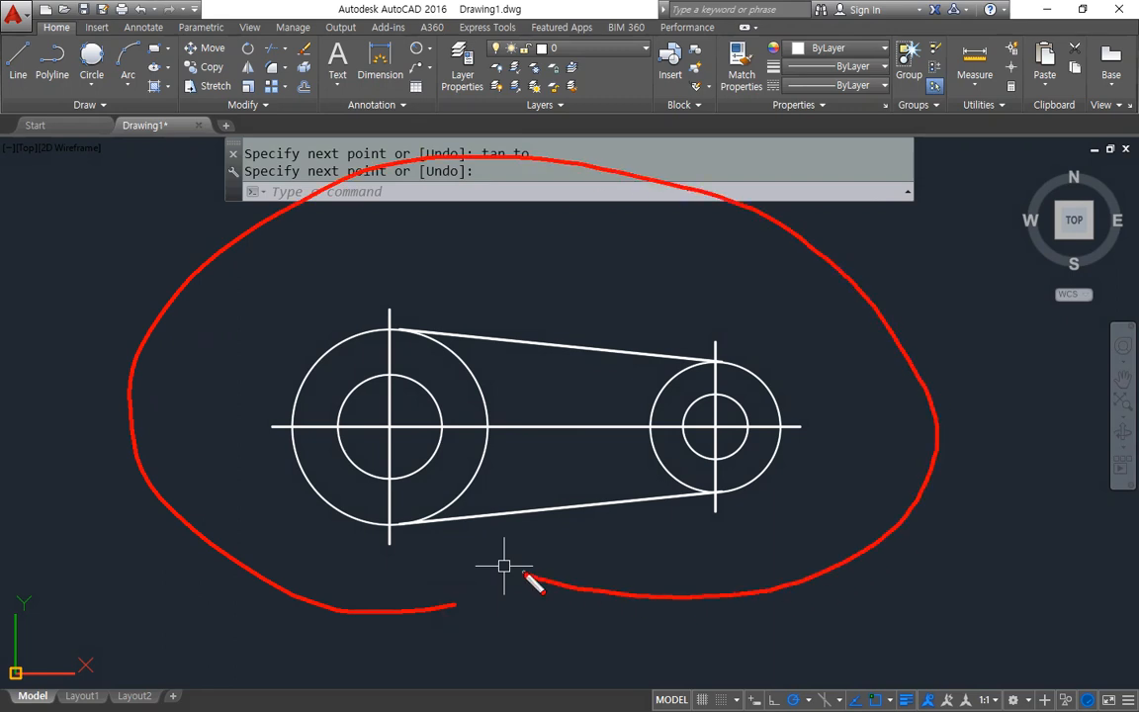
{"action": "key", "text": "Escape"}
Step: Draw a new horizontal centre line and a vertical line crossing its left part in the empty area below the link part
{"action": "scroll", "coordinate": [425, 627], "scroll_direction": "down", "scroll_amount": 2}
{"action": "middle_click_drag", "start_coordinate": [420, 628], "coordinate": [398, 453]}
{"action": "key", "text": "Return"}
{"action": "type", "text": "l LINE"}
{"action": "key", "text": "Return"}
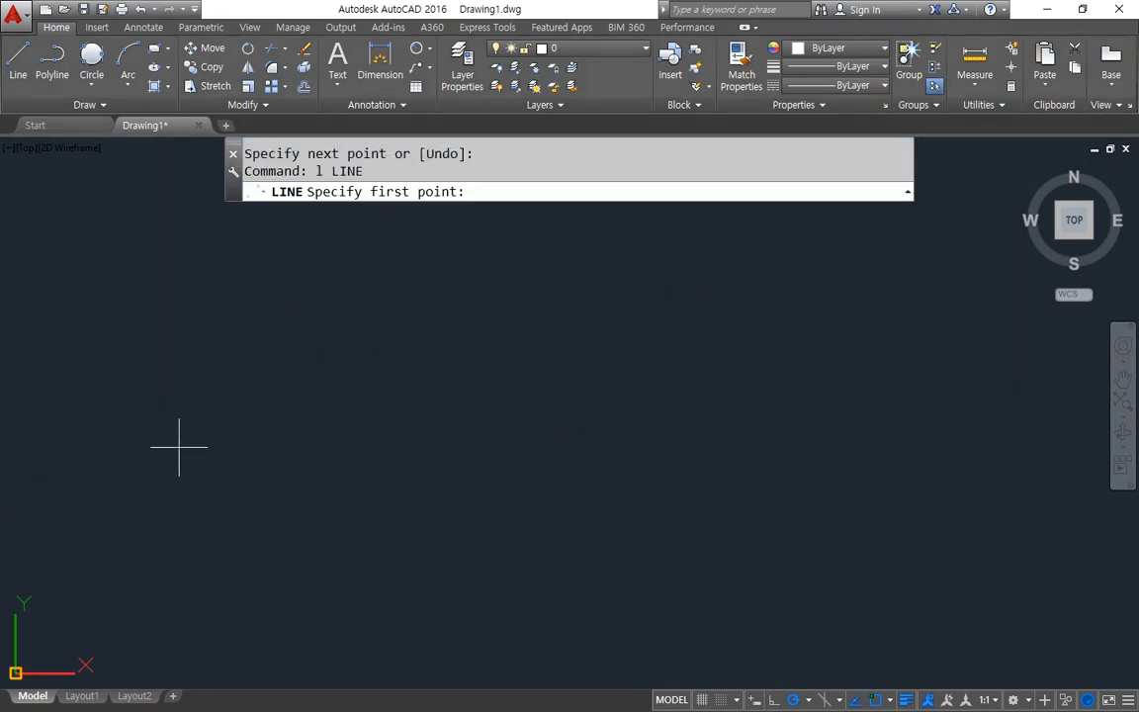
{"action": "left_click", "coordinate": [113, 455]}
{"action": "left_click", "coordinate": [839, 455]}
{"action": "key", "text": "Return"}
{"action": "key", "text": "Return"}
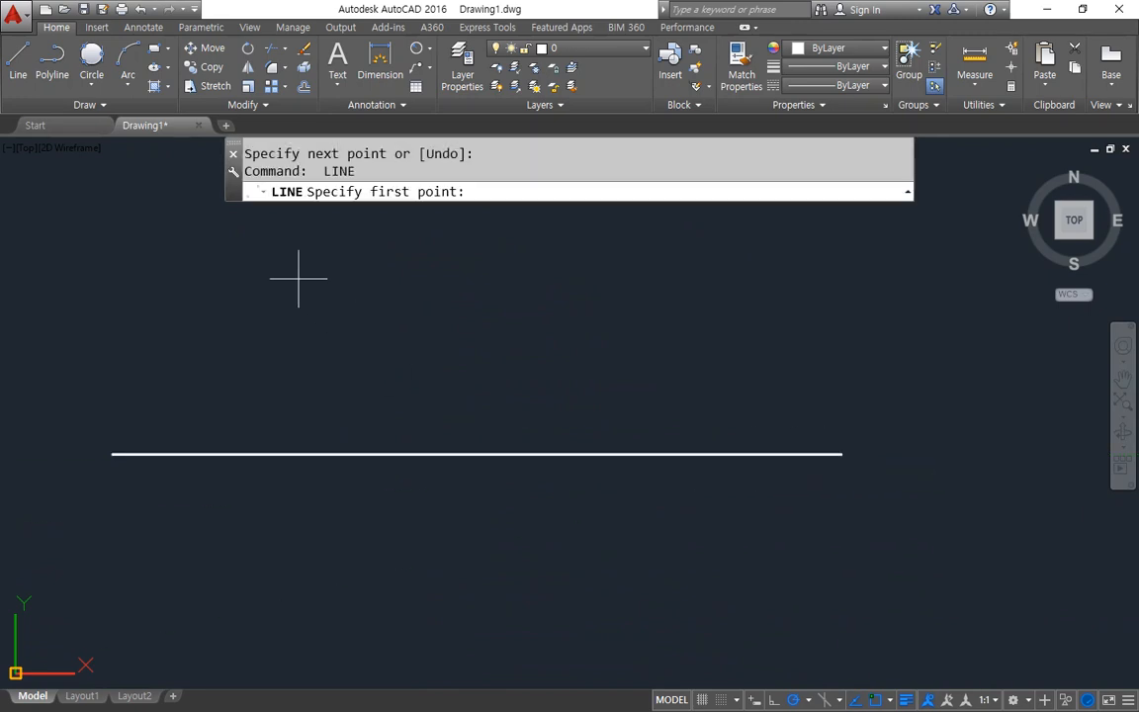
{"action": "left_click", "coordinate": [271, 241]}
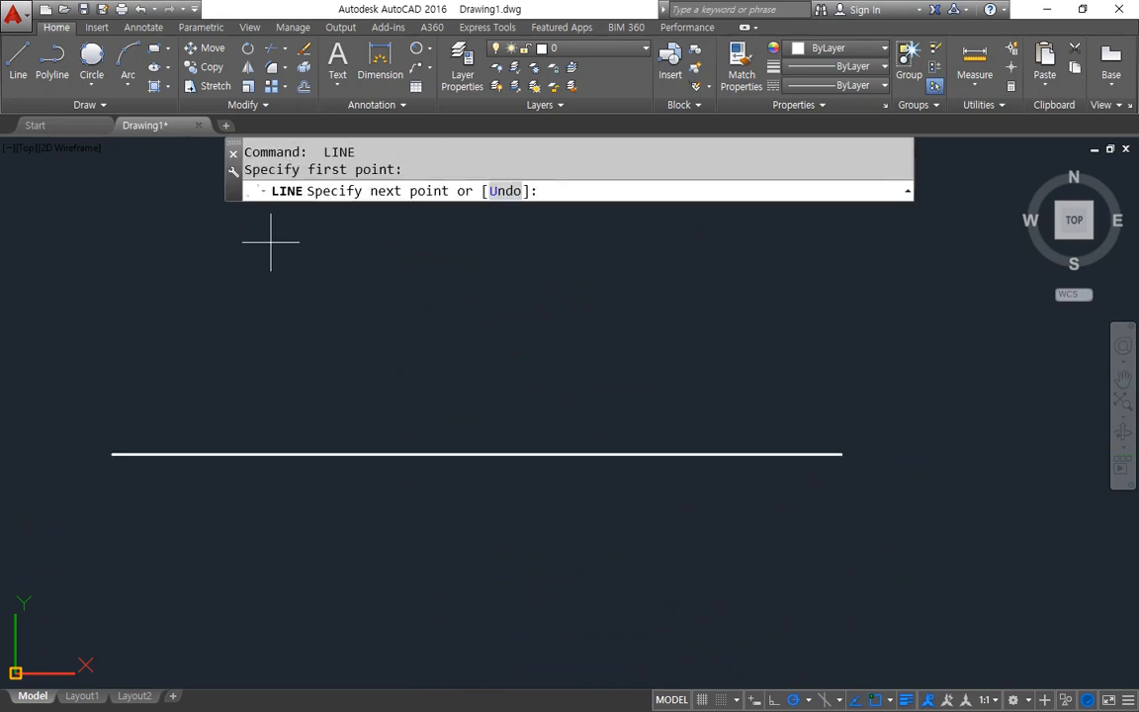
{"action": "left_click", "coordinate": [270, 659]}
{"action": "key", "text": "Return"}
{"action": "type", "text": "c"}
{"action": "key", "text": "Return"}
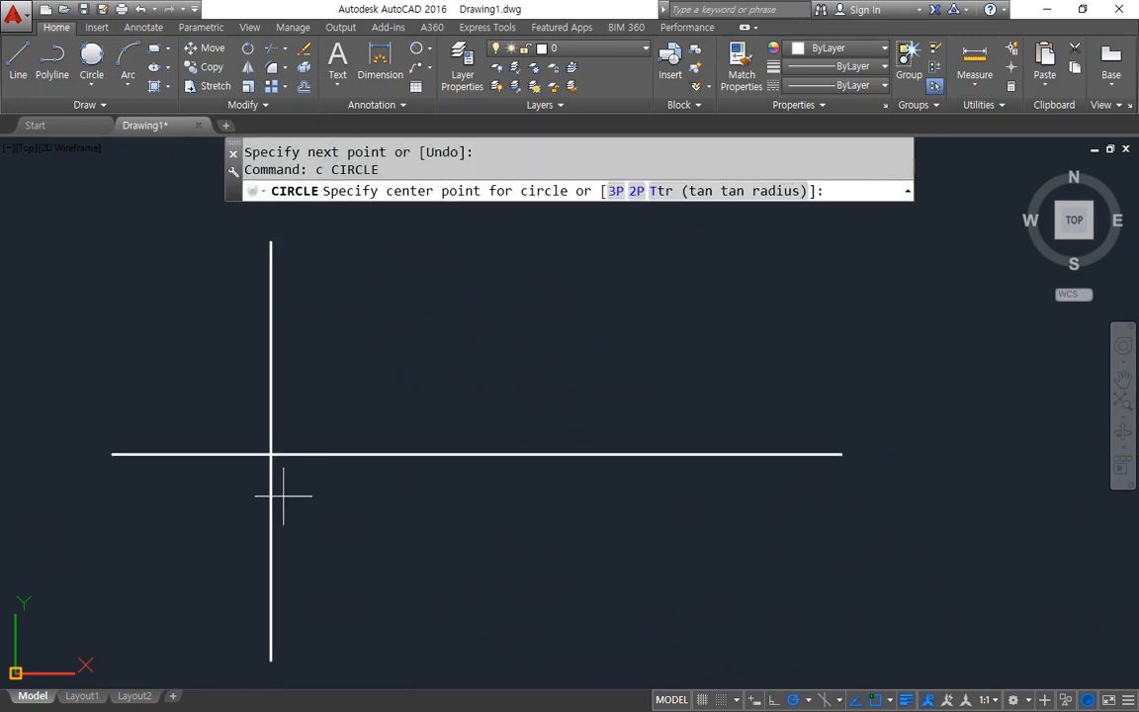
{"action": "key", "text": "Escape"}
Step: Offset the vertical centre line 60 to the right for the second pair of circle centres
{"action": "type", "text": "o"}
{"action": "key", "text": "Return"}
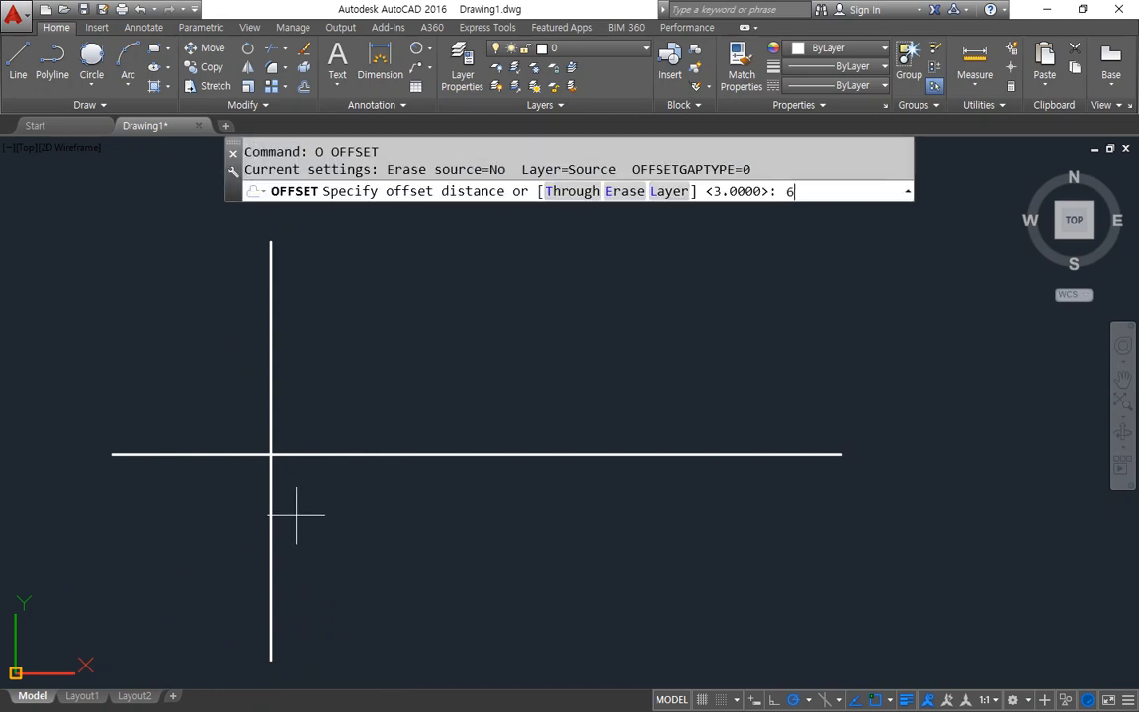
{"action": "type", "text": "60"}
{"action": "key", "text": "Return"}
{"action": "left_click", "coordinate": [271, 516]}
{"action": "left_click", "coordinate": [485, 536]}
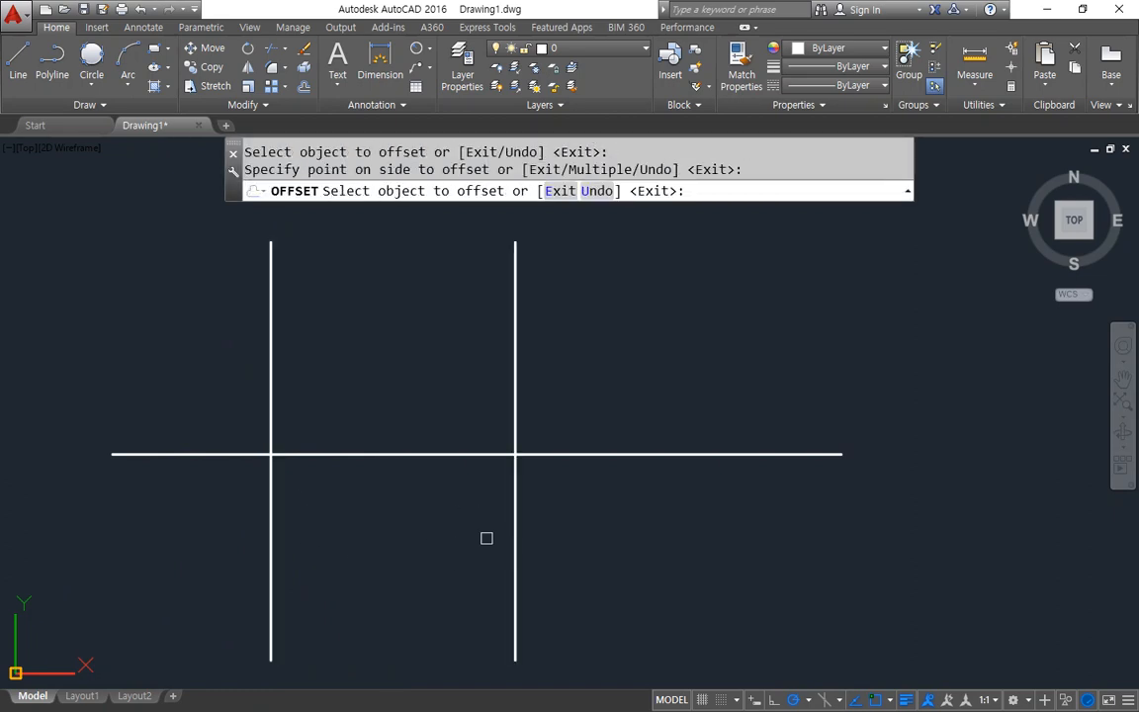
Step: Offset the horizontal centre line 20 upward and 20 downward
{"action": "type", "text": "o"}
{"action": "key", "text": "Return"}
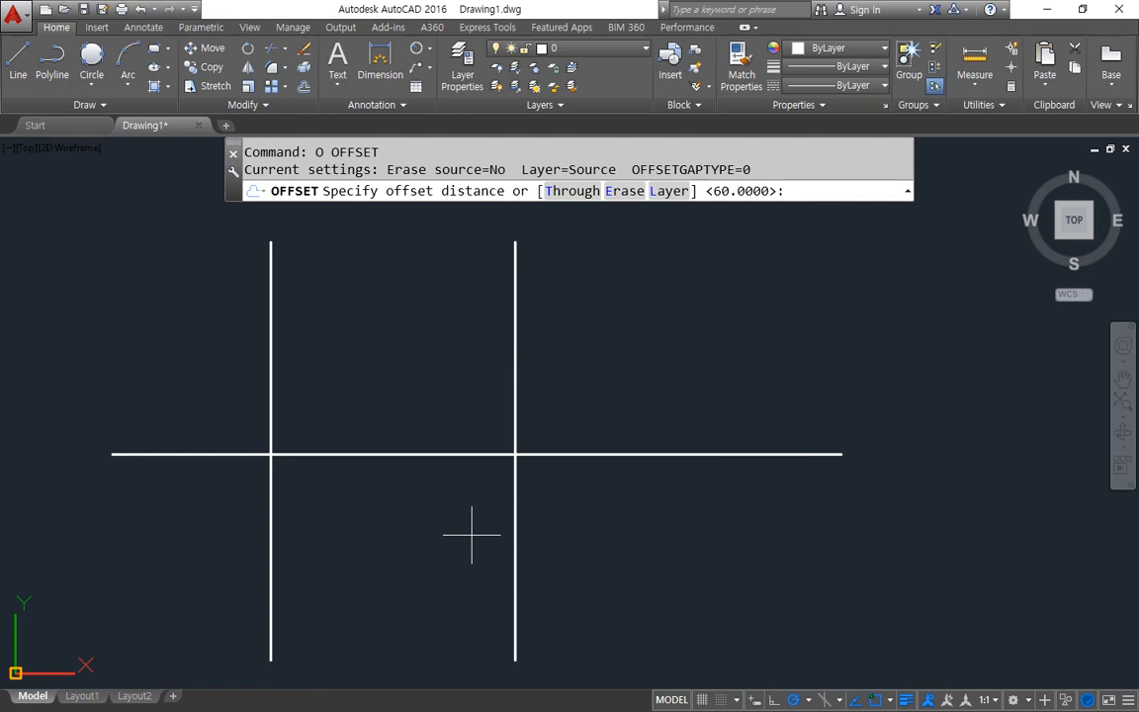
{"action": "type", "text": "20"}
{"action": "key", "text": "Return"}
{"action": "left_click", "coordinate": [562, 454]}
{"action": "left_click", "coordinate": [569, 431]}
{"action": "left_click", "coordinate": [566, 454]}
{"action": "left_click", "coordinate": [583, 565]}
{"action": "key", "text": "Return"}
Step: Draw a diameter 20 circle where the left vertical line crosses the middle horizontal centre line
{"action": "type", "text": "c"}
{"action": "key", "text": "Return"}
{"action": "left_click", "coordinate": [271, 453]}
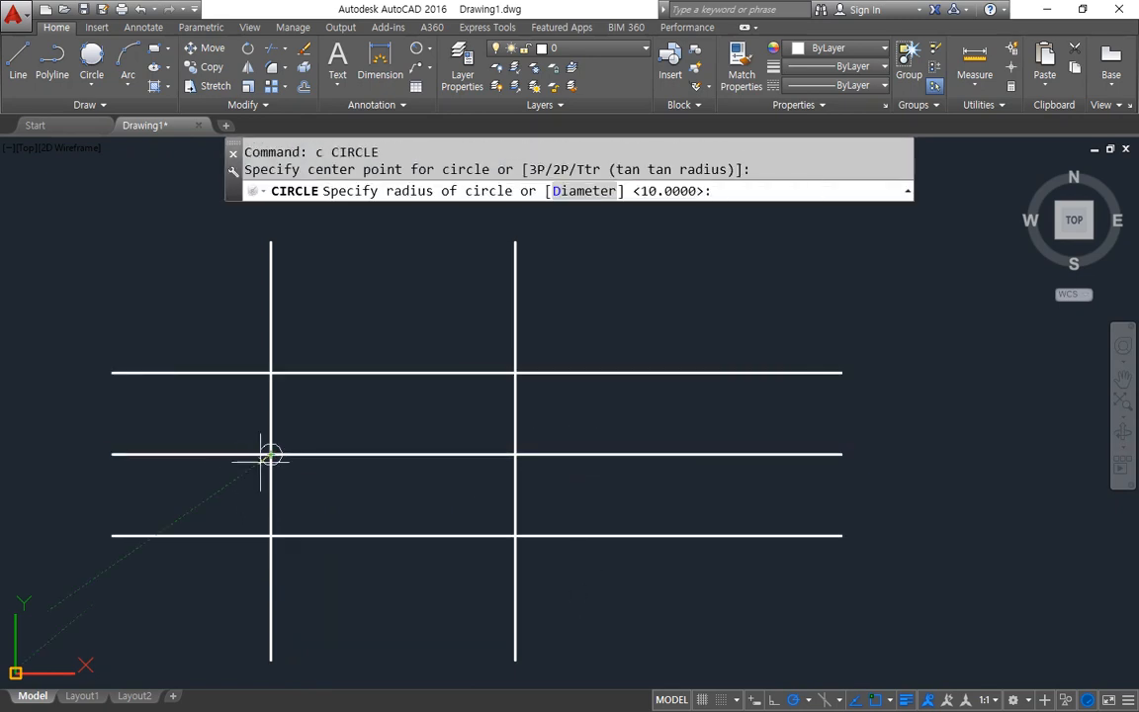
{"action": "type", "text": "d"}
{"action": "key", "text": "Return"}
{"action": "type", "text": "20"}
{"action": "key", "text": "Return"}
Step: Draw a concentric diameter 30 circle around the diameter 20 circle
{"action": "type", "text": "c"}
{"action": "key", "text": "Return"}
{"action": "left_click", "coordinate": [271, 454]}
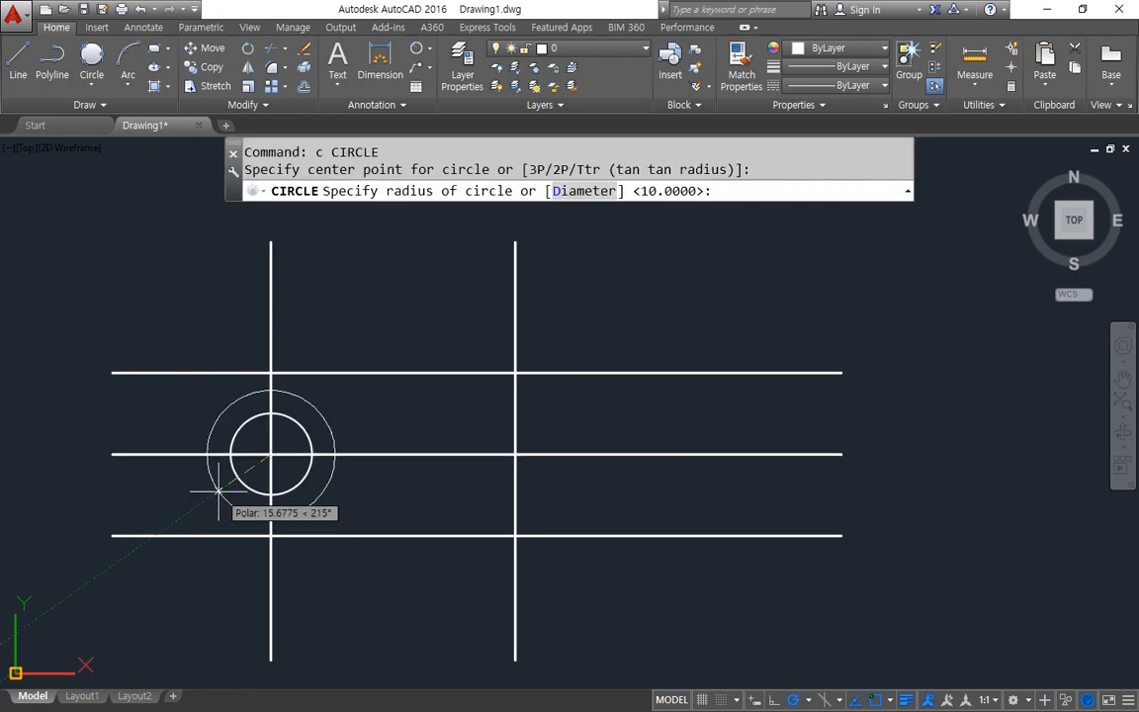
{"action": "type", "text": "d"}
{"action": "key", "text": "Return"}
{"action": "type", "text": "30"}
{"action": "key", "text": "Return"}
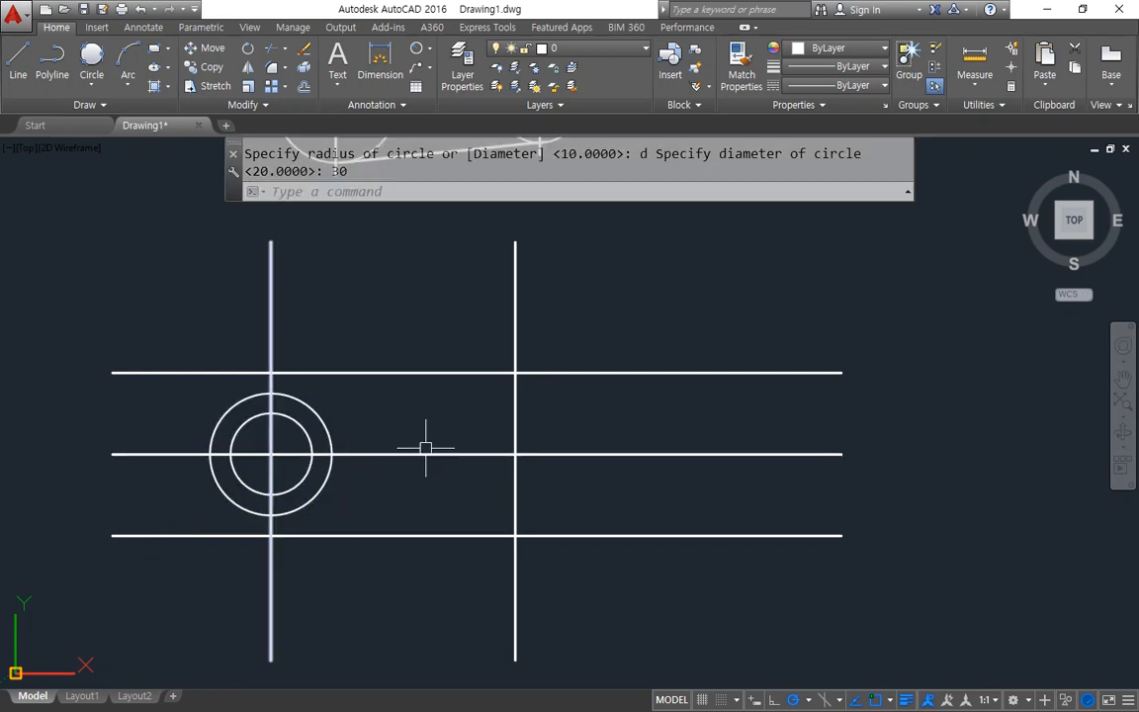
Step: Draw radius 5 circles where the right vertical line crosses the upper and lower horizontal lines
{"action": "type", "text": "c"}
{"action": "key", "text": "Return"}
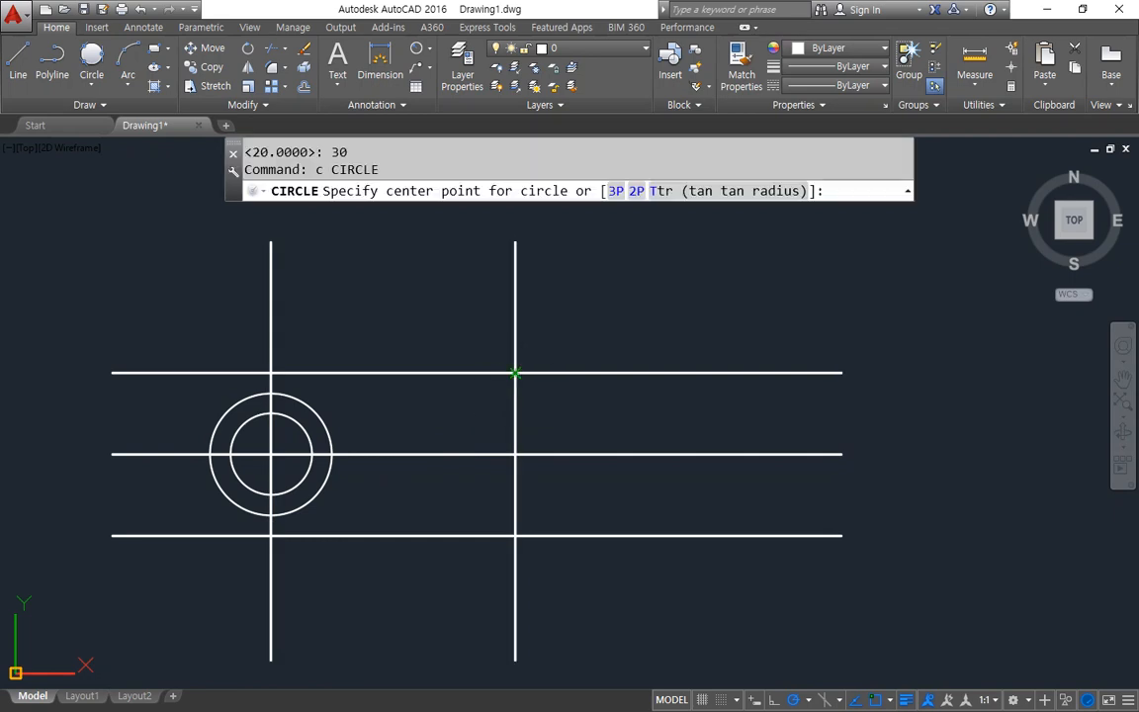
{"action": "left_click", "coordinate": [514, 372]}
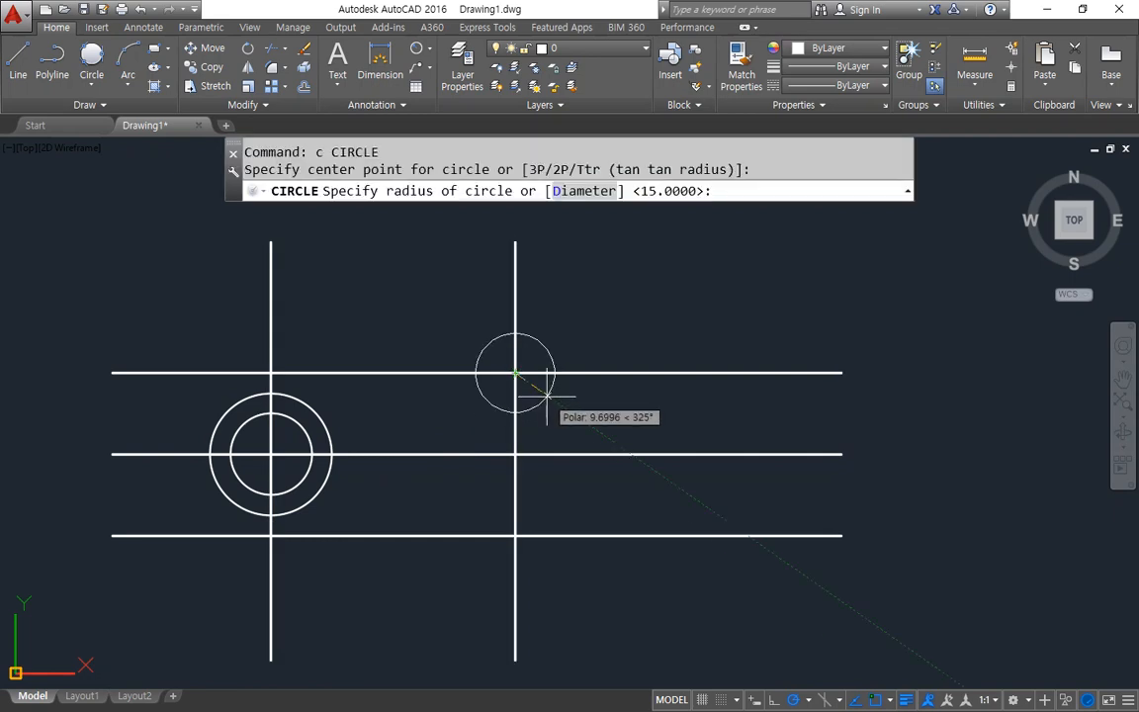
{"action": "type", "text": "5"}
{"action": "key", "text": "Return"}
{"action": "key", "text": "Return"}
{"action": "left_click", "coordinate": [514, 535]}
{"action": "key", "text": "Return"}
Step: Draw a concentric radius 10 circle around each of the two radius 5 circles
{"action": "key", "text": "Return"}
{"action": "left_click", "coordinate": [514, 373]}
{"action": "type", "text": "10"}
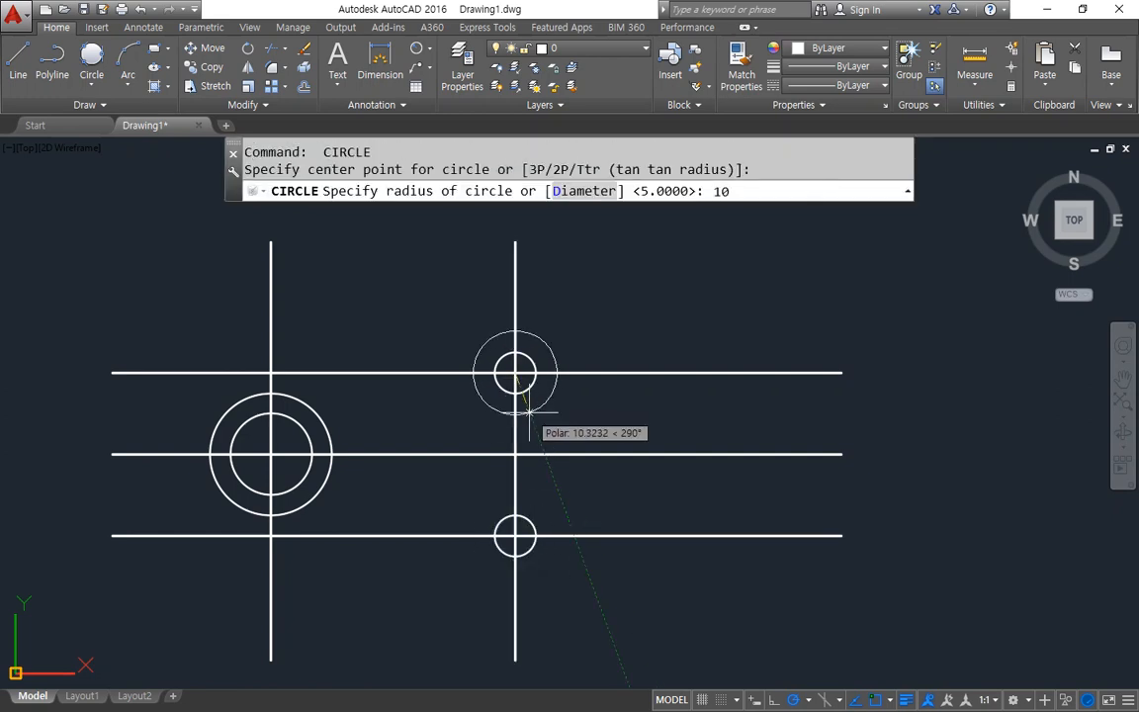
{"action": "key", "text": "Return"}
{"action": "key", "text": "Return"}
{"action": "left_click", "coordinate": [514, 535]}
{"action": "key", "text": "Return"}
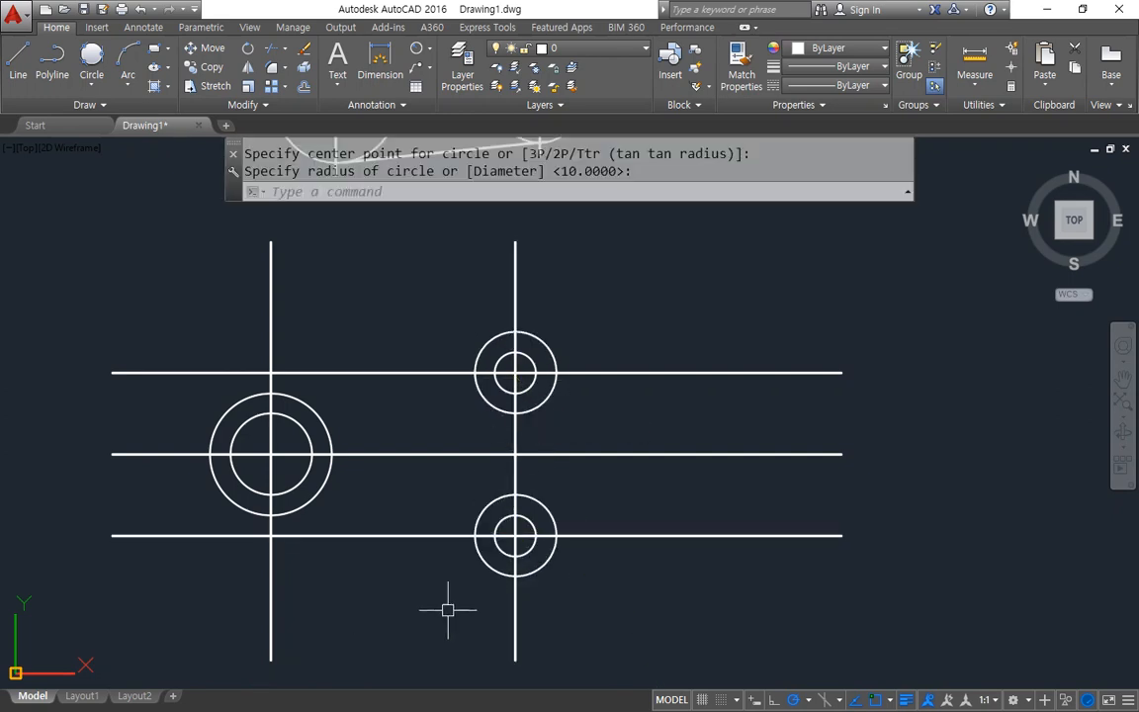
Step: Offset the diameter 30 circle and both radius 10 circles outward by 3 as trimming boundaries
{"action": "type", "text": "o"}
{"action": "key", "text": "Return"}
{"action": "type", "text": "3"}
{"action": "key", "text": "Return"}
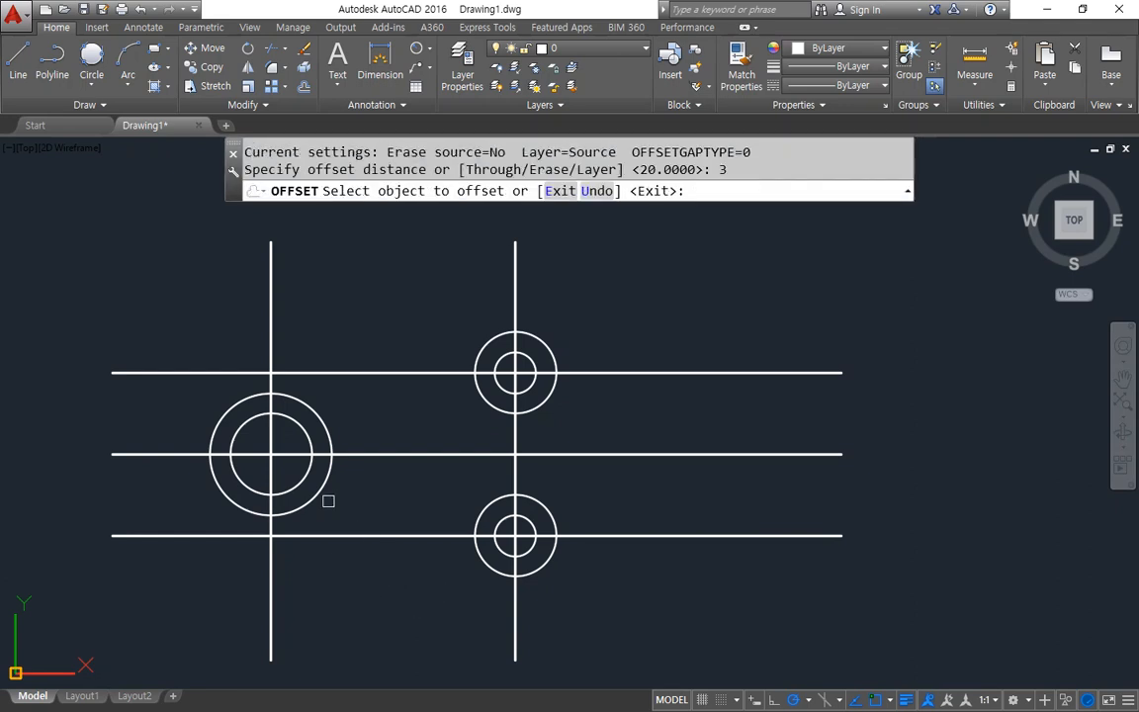
{"action": "left_click", "coordinate": [326, 490]}
{"action": "left_click", "coordinate": [341, 464]}
{"action": "left_click", "coordinate": [471, 508]}
{"action": "left_click", "coordinate": [453, 484]}
{"action": "left_click", "coordinate": [482, 400]}
{"action": "left_click", "coordinate": [427, 423]}
{"action": "key", "text": "Return"}
Step: With the three offset circles as cutting edges, trim the right pair's outer vertical ends and the rightward ends of the upper and lower horizontal lines
{"action": "type", "text": "tr"}
{"action": "key", "text": "Return"}
{"action": "left_click", "coordinate": [565, 392]}
{"action": "left_click", "coordinate": [552, 498]}
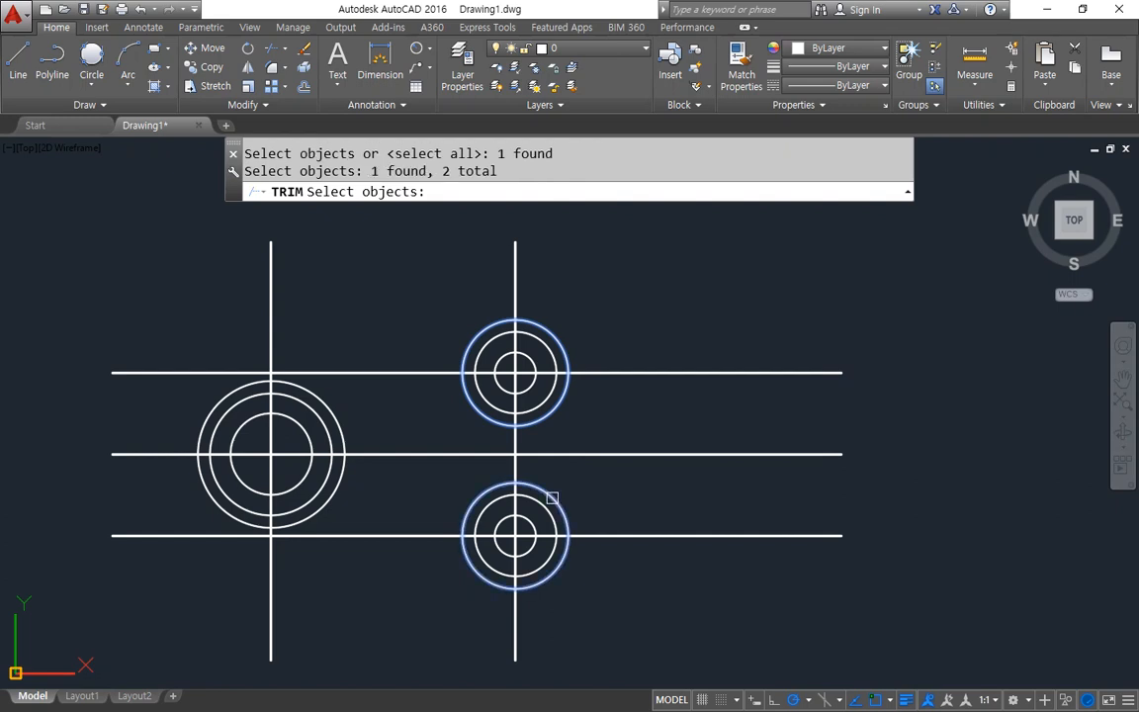
{"action": "left_click", "coordinate": [334, 491]}
{"action": "key", "text": "Return"}
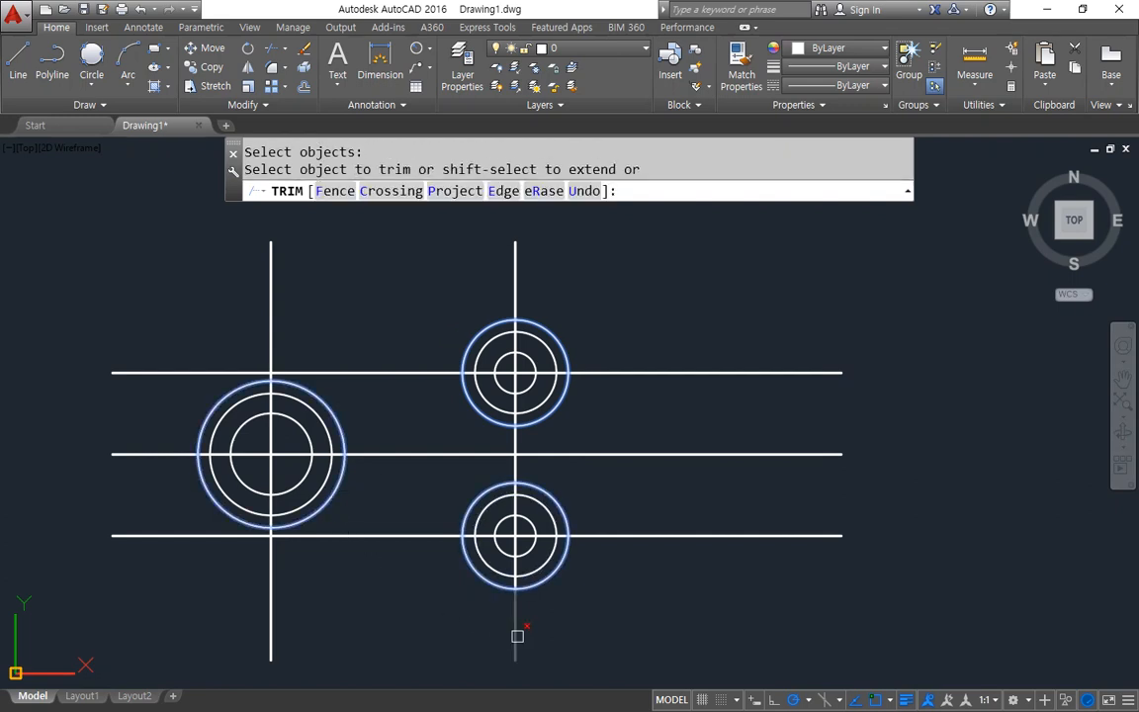
{"action": "left_click", "coordinate": [520, 635]}
{"action": "left_click", "coordinate": [669, 536]}
{"action": "left_click", "coordinate": [674, 529]}
{"action": "left_click", "coordinate": [666, 374]}
{"action": "left_click", "coordinate": [536, 287]}
{"action": "left_click", "coordinate": [326, 212]}
Step: Trim the leftward ends of the three horizontal lines and both ends of the left vertical line back to the offset circles
{"action": "left_click", "coordinate": [198, 370]}
{"action": "left_click", "coordinate": [278, 345]}
{"action": "left_click", "coordinate": [251, 347]}
{"action": "left_click", "coordinate": [137, 459]}
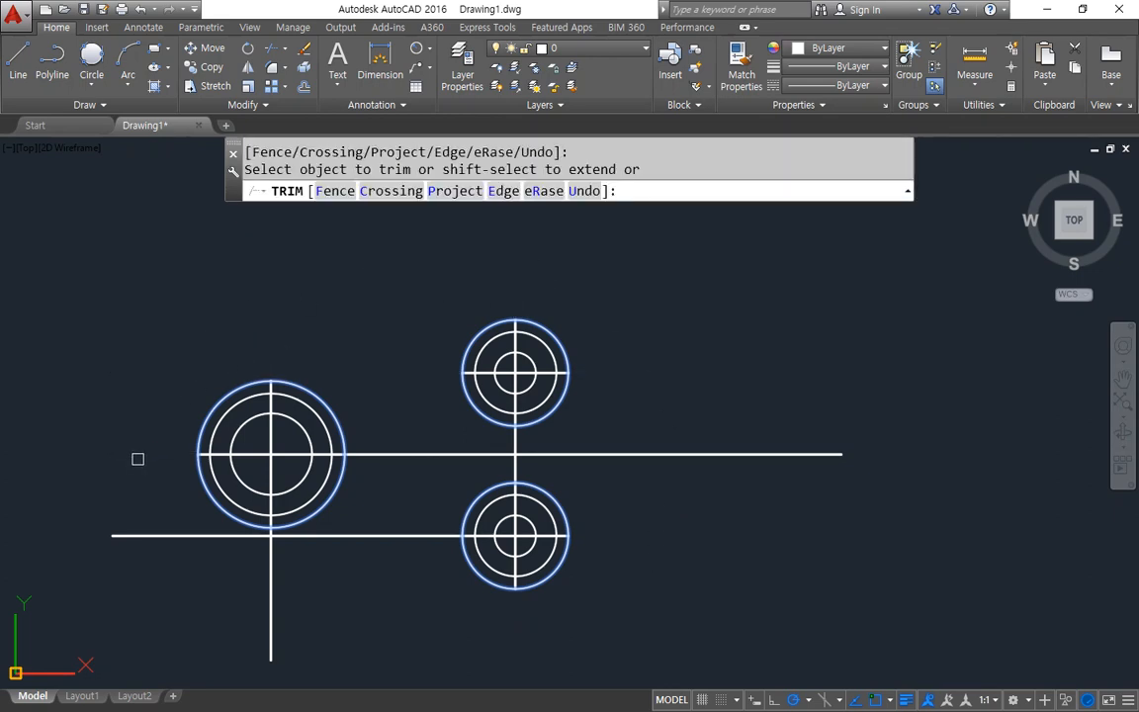
{"action": "left_click", "coordinate": [147, 539]}
{"action": "left_click", "coordinate": [272, 587]}
{"action": "key", "text": "Return"}
Step: Erase the three offset boundary circles
{"action": "left_click", "coordinate": [313, 514]}
{"action": "left_click", "coordinate": [471, 572]}
{"action": "left_click", "coordinate": [469, 341]}
{"action": "type", "text": "e"}
{"action": "key", "text": "Return"}
{"action": "mouse_move", "coordinate": [597, 505]}
{"action": "left_mouse_down"}
{"action": "mouse_move", "coordinate": [571, 508]}
{"action": "mouse_move", "coordinate": [599, 539]}
{"action": "mouse_move", "coordinate": [573, 500]}
{"action": "mouse_move", "coordinate": [576, 392]}
{"action": "mouse_move", "coordinate": [636, 470]}
{"action": "mouse_move", "coordinate": [600, 365]}
{"action": "mouse_move", "coordinate": [565, 445]}
{"action": "left_mouse_up"}
{"action": "key", "text": "Escape"}
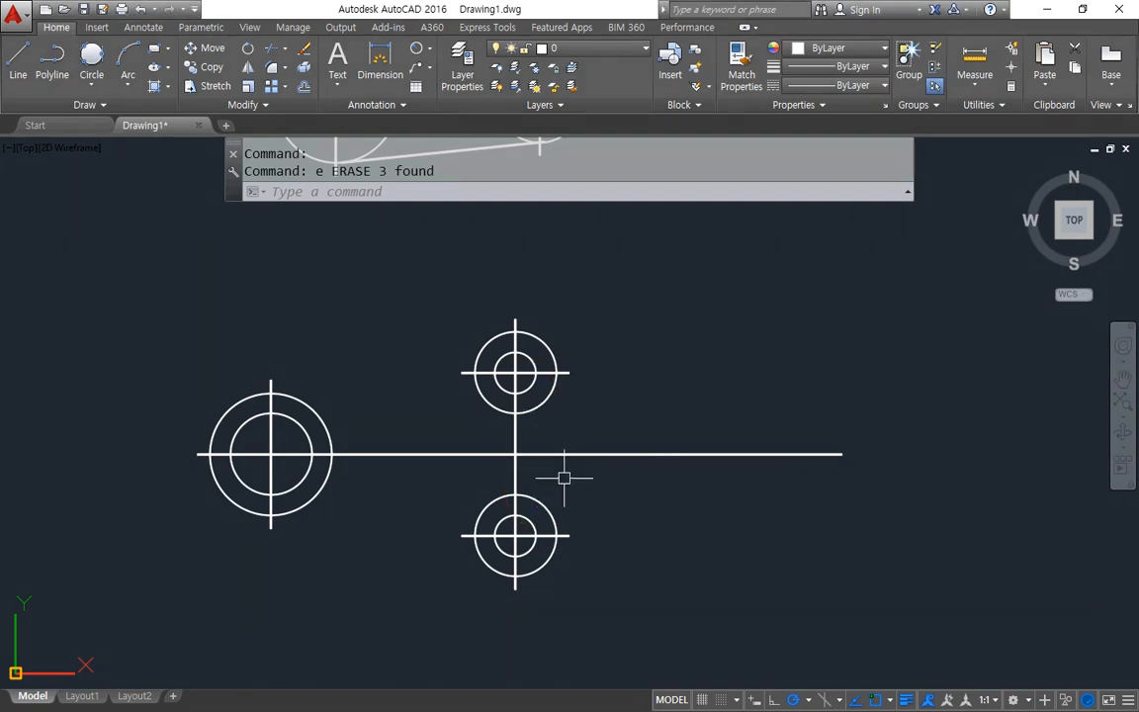
Step: Draw a radius 15 circle tangent to the facing right sides of the upper and lower radius 10 circles
{"action": "type", "text": "c"}
{"action": "key", "text": "Return"}
{"action": "type", "text": "t"}
{"action": "key", "text": "Return"}
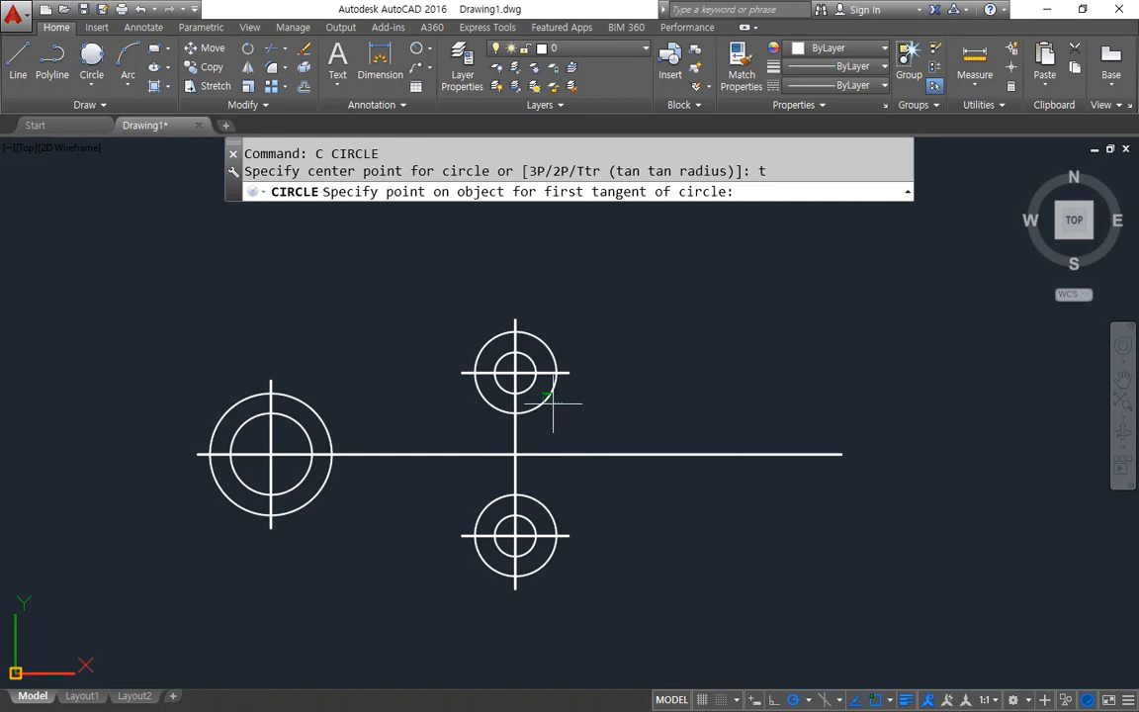
{"action": "left_click", "coordinate": [552, 402]}
{"action": "left_click", "coordinate": [549, 497]}
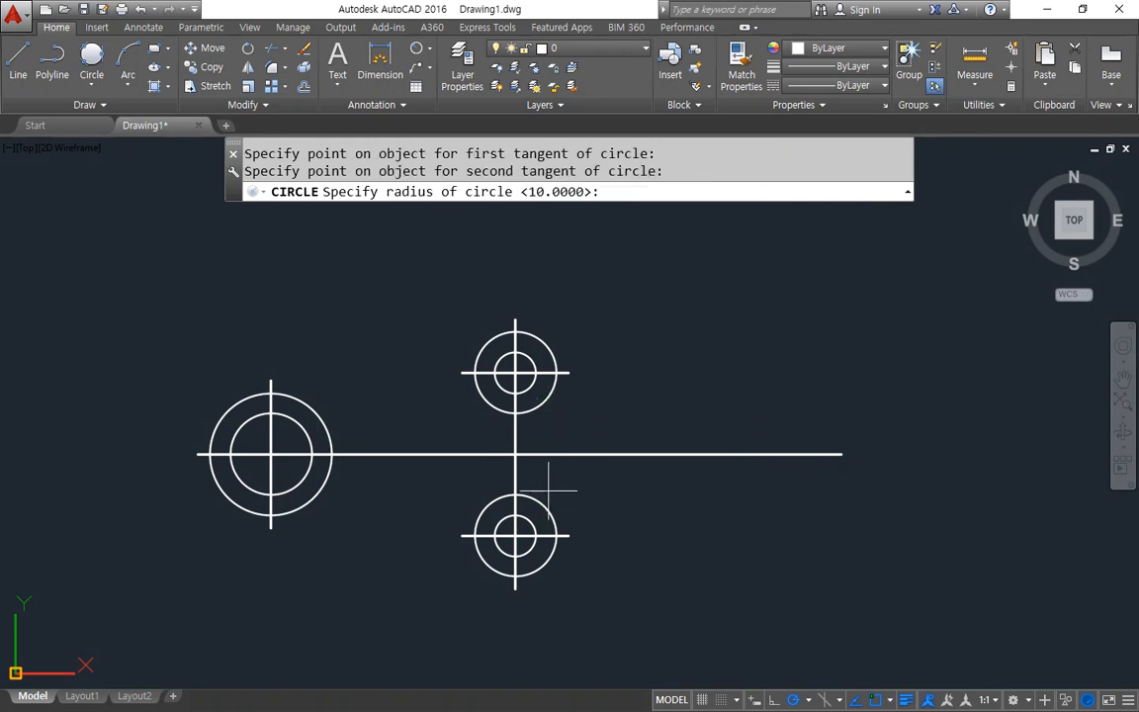
{"action": "type", "text": "15"}
{"action": "key", "text": "Return"}
{"action": "key", "text": "Escape"}
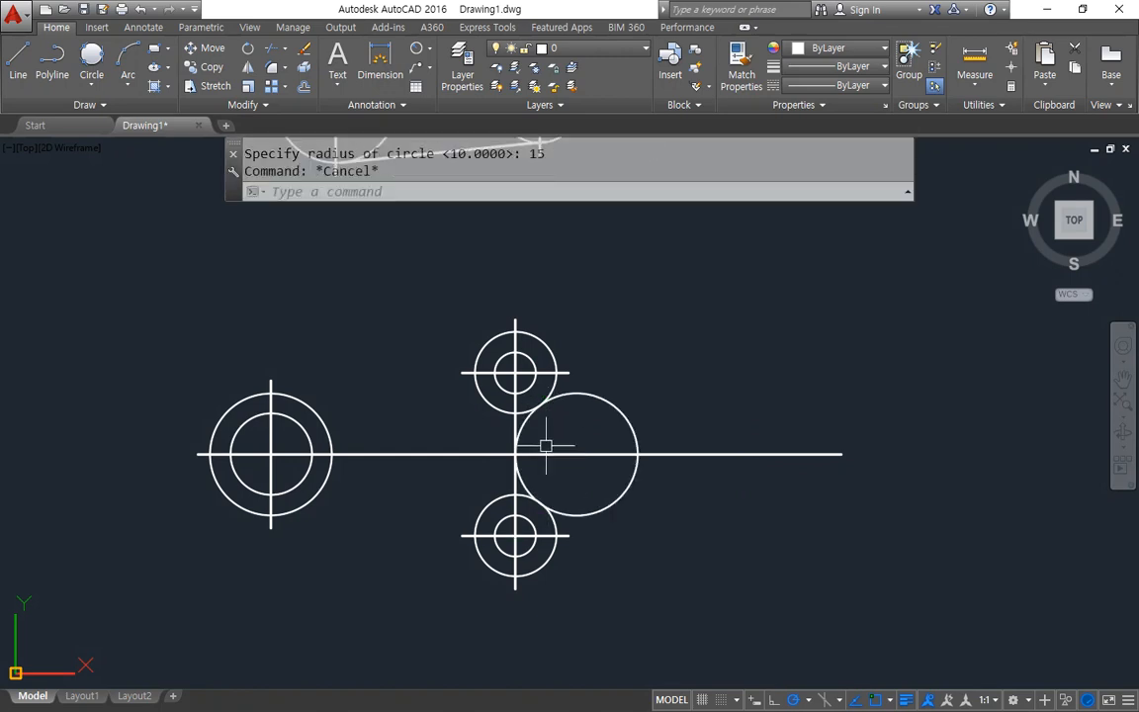
{"action": "scroll", "coordinate": [546, 446], "scroll_direction": "up", "scroll_amount": 2}
{"action": "type", "text": "l"}
{"action": "key", "text": "Return"}
{"action": "key", "text": "Escape"}
Step: Offset the right vertical centre line 15 to the right as a helper line
{"action": "type", "text": "o"}
{"action": "key", "text": "Return"}
{"action": "type", "text": "15"}
{"action": "key", "text": "Return"}
{"action": "left_click", "coordinate": [494, 415]}
{"action": "left_click", "coordinate": [605, 424]}
{"action": "key", "text": "Return"}
Step: Trim the middle horizontal centre line's right end at the offset helper line and erase that helper line
{"action": "type", "text": "tr"}
{"action": "key", "text": "Return"}
{"action": "left_click", "coordinate": [594, 496]}
{"action": "key", "text": "Return"}
{"action": "left_click", "coordinate": [627, 455]}
{"action": "key", "text": "Return"}
{"action": "left_click", "coordinate": [601, 436]}
{"action": "left_click", "coordinate": [572, 427]}
{"action": "type", "text": "e"}
{"action": "key", "text": "Return"}
Step: Trim away the right part of the radius 15 circle, keeping the concave arc between the two radius 10 circles
{"action": "type", "text": "tr"}
{"action": "key", "text": "Return"}
{"action": "key", "text": "Return"}
{"action": "left_click", "coordinate": [681, 487]}
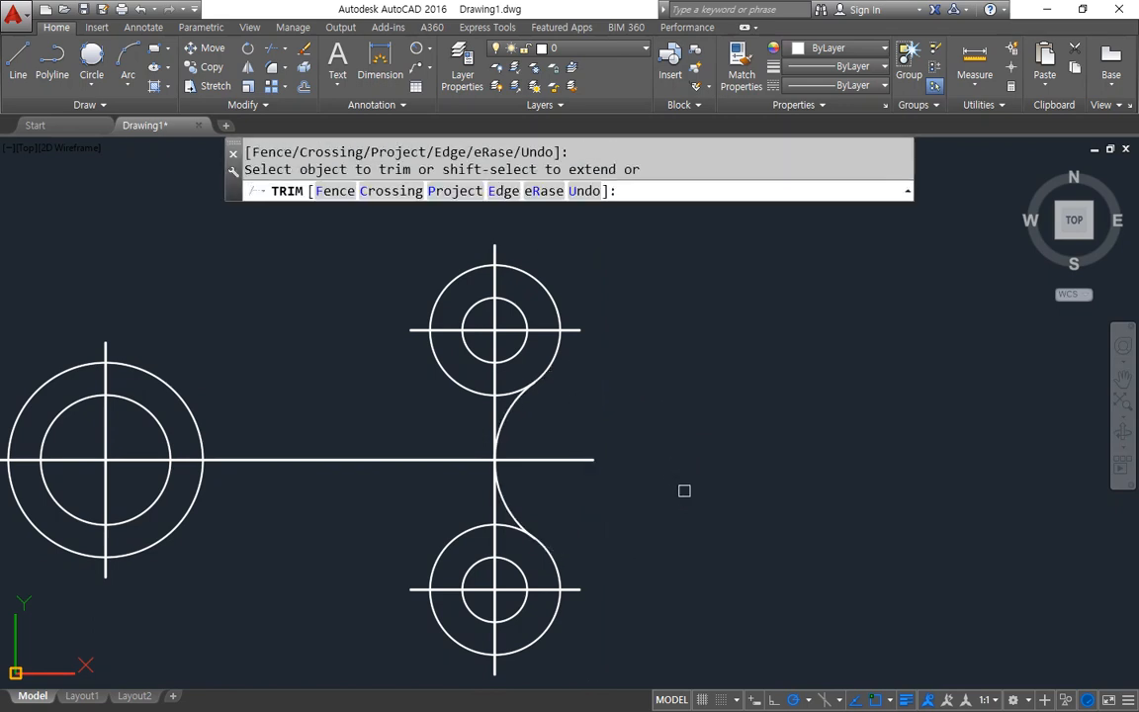
{"action": "key", "text": "Return"}
Step: Draw a line tangent to the tops of the diameter 30 circle and the upper radius 10 circle
{"action": "middle_click_drag", "start_coordinate": [353, 524], "coordinate": [585, 493]}
{"action": "type", "text": "l"}
{"action": "key", "text": "Return"}
{"action": "type", "text": "tan"}
{"action": "key", "text": "Return"}
{"action": "left_click", "coordinate": [297, 348]}
{"action": "type", "text": "tan"}
{"action": "key", "text": "Return"}
{"action": "left_click", "coordinate": [671, 253]}
{"action": "key", "text": "Return"}
Step: Draw a line tangent to the undersides of the diameter 30 circle and the lower radius 10 circle
{"action": "key", "text": "Return"}
{"action": "type", "text": "ta"}
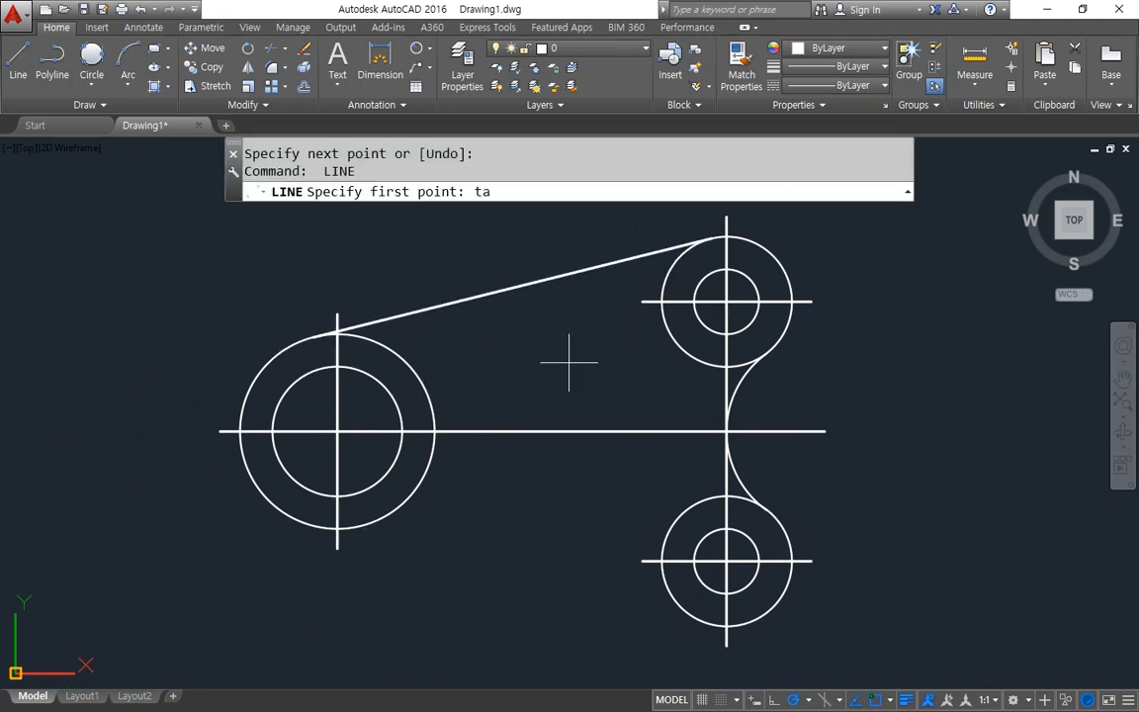
{"action": "type", "text": "n"}
{"action": "key", "text": "Return"}
{"action": "left_click", "coordinate": [274, 514]}
{"action": "type", "text": "tan"}
{"action": "key", "text": "Return"}
{"action": "left_click", "coordinate": [682, 598]}
{"action": "key", "text": "Return"}
Step: Trim the inner arcs of both radius 10 circles, using the two tangent lines and the radius 15 arc as cutting edges
{"action": "type", "text": "tr"}
{"action": "key", "text": "Return"}
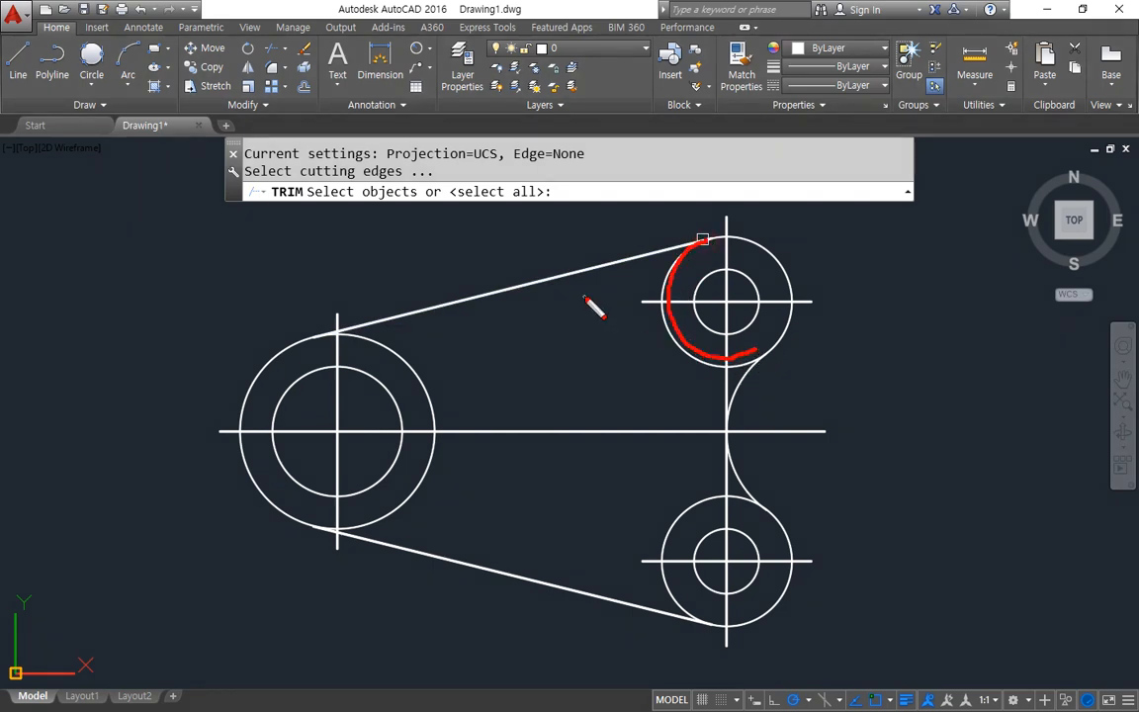
{"action": "key", "text": "Escape"}
{"action": "key", "text": "Escape"}
{"action": "key", "text": "Return"}
{"action": "left_click", "coordinate": [556, 281]}
{"action": "left_click", "coordinate": [730, 406]}
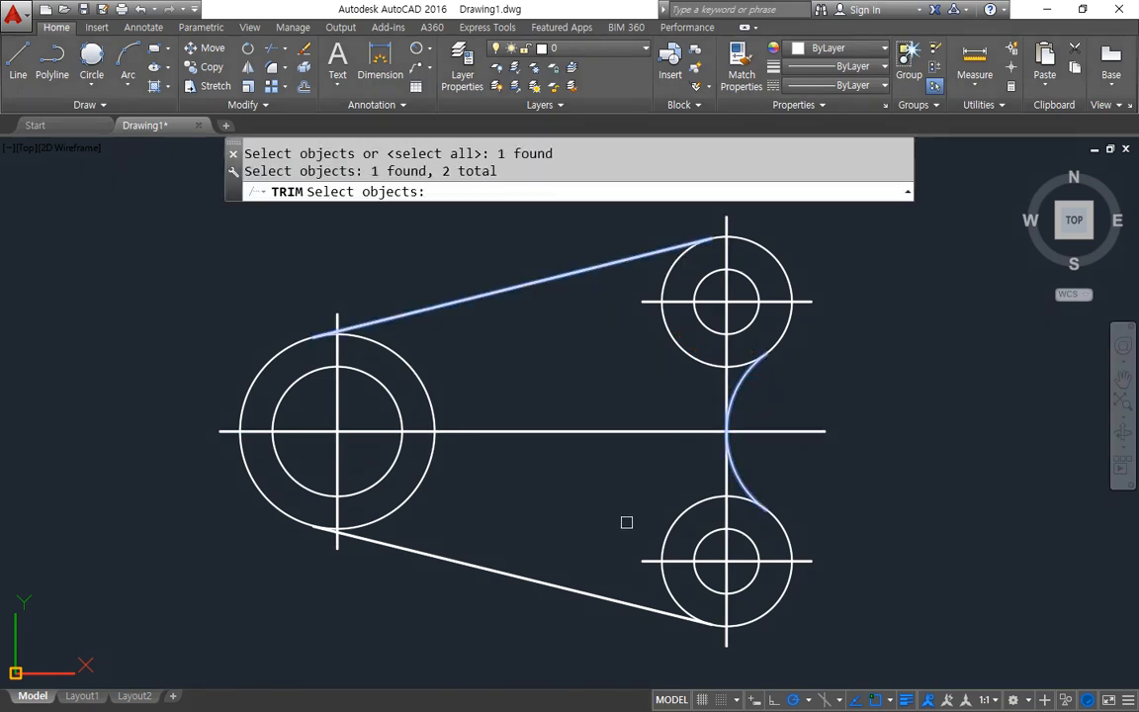
{"action": "left_click", "coordinate": [573, 587]}
{"action": "key", "text": "Return"}
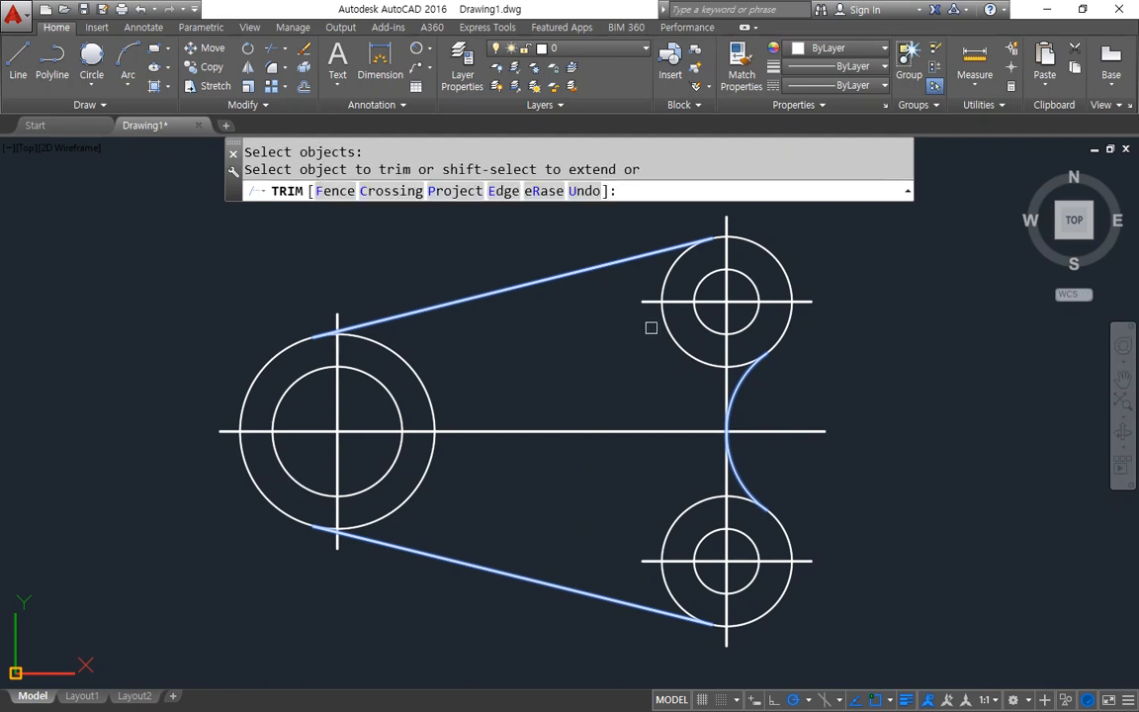
{"action": "left_click", "coordinate": [664, 325]}
{"action": "left_click", "coordinate": [669, 523]}
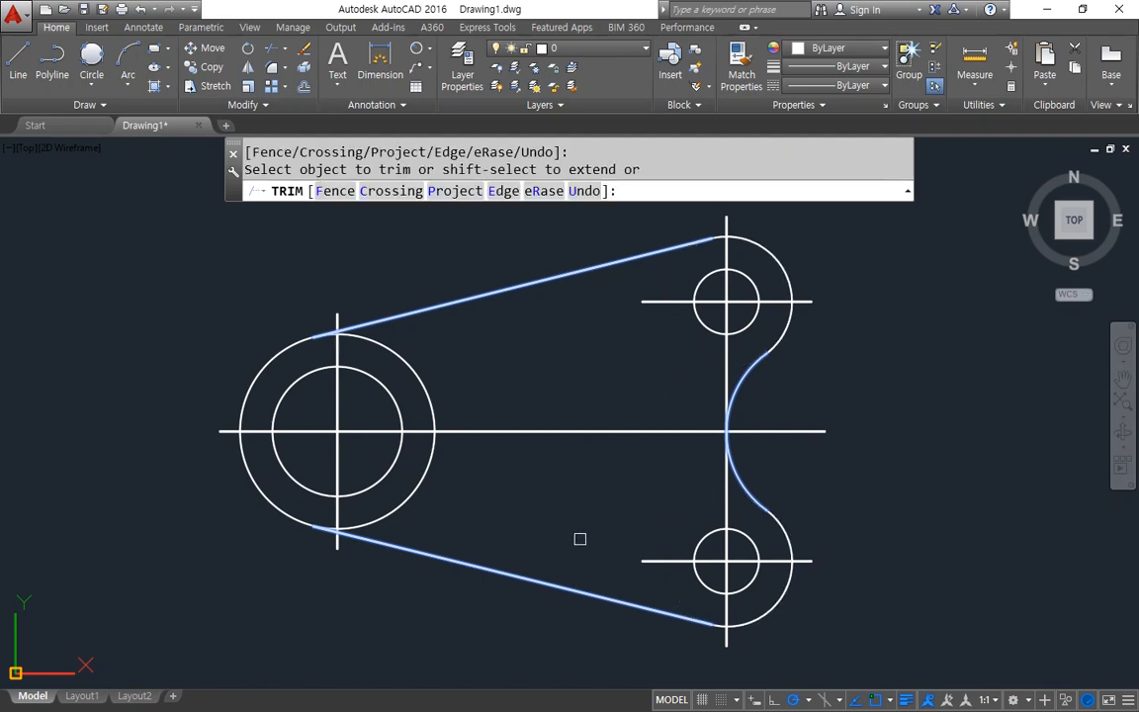
{"action": "key", "text": "Return"}
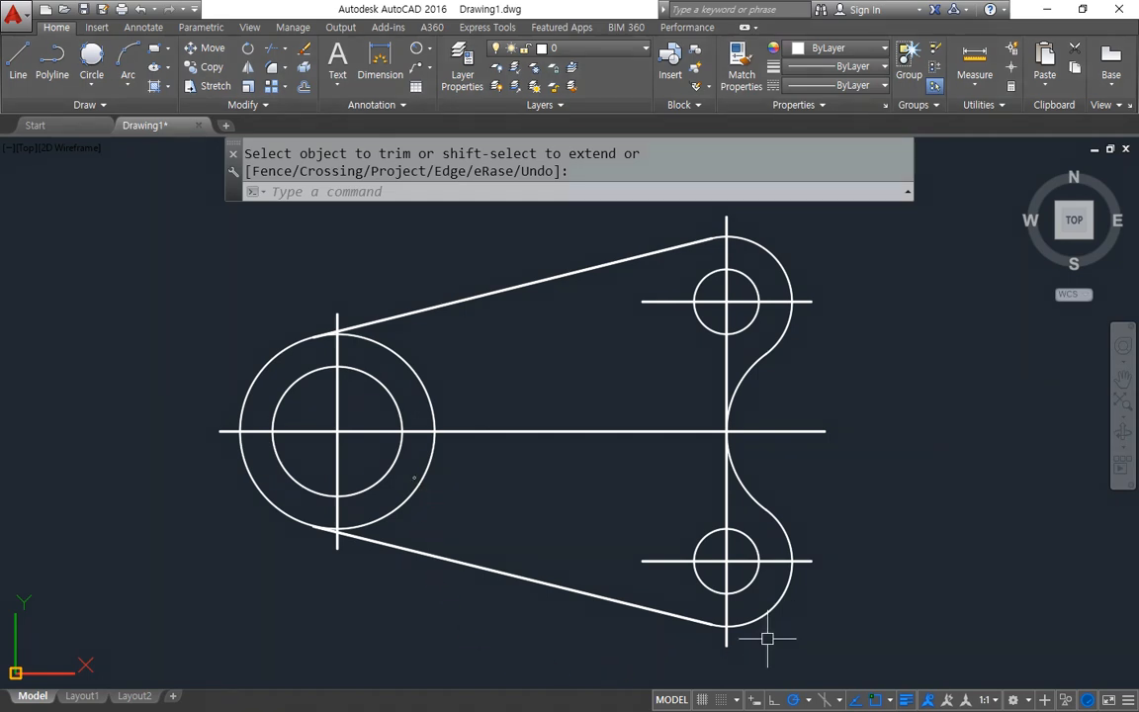
{"action": "scroll", "coordinate": [416, 481], "scroll_direction": "down", "scroll_amount": 8}
{"action": "scroll", "coordinate": [519, 464], "scroll_direction": "up", "scroll_amount": 2}
{"action": "mouse_move", "coordinate": [440, 613]}
{"action": "left_mouse_down"}
{"action": "mouse_move", "coordinate": [484, 258]}
{"action": "mouse_move", "coordinate": [385, 557]}
{"action": "left_mouse_up"}
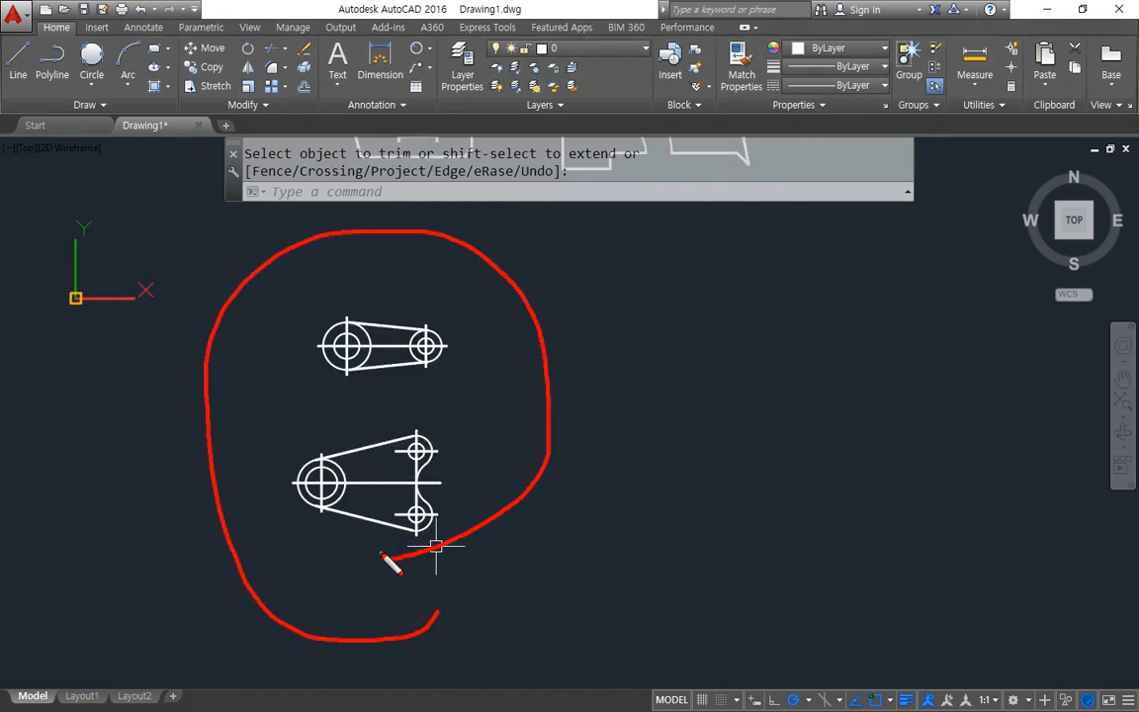
{"action": "left_click_drag", "start_coordinate": [435, 546], "coordinate": [435, 545]}
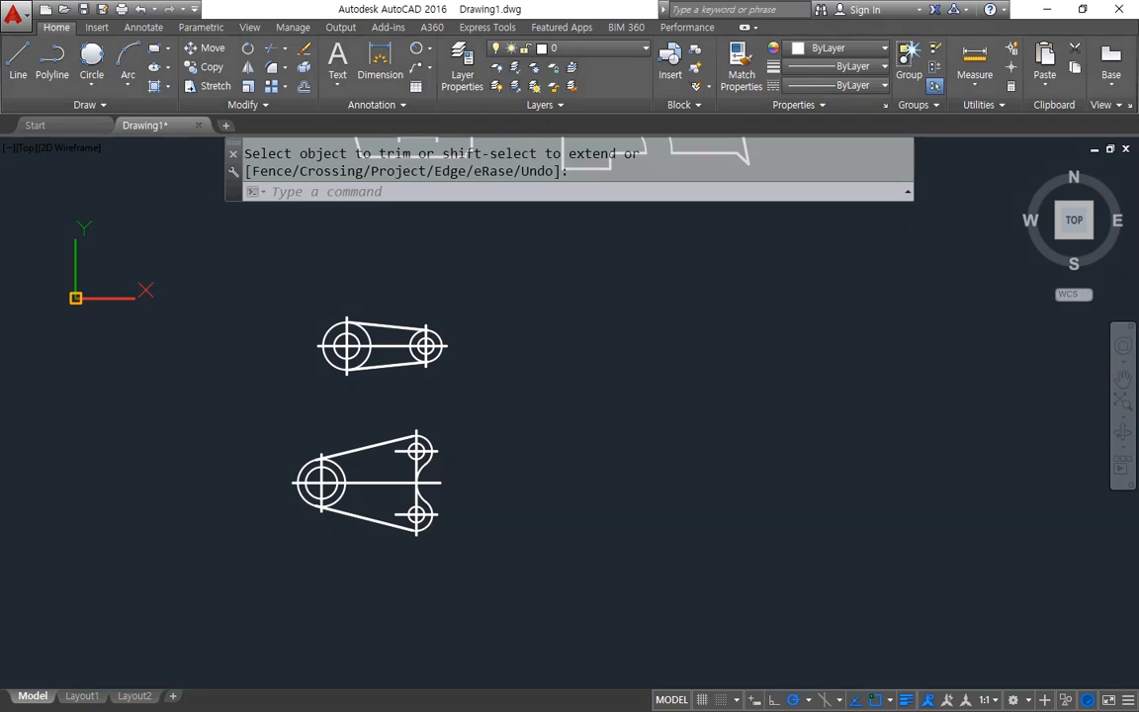